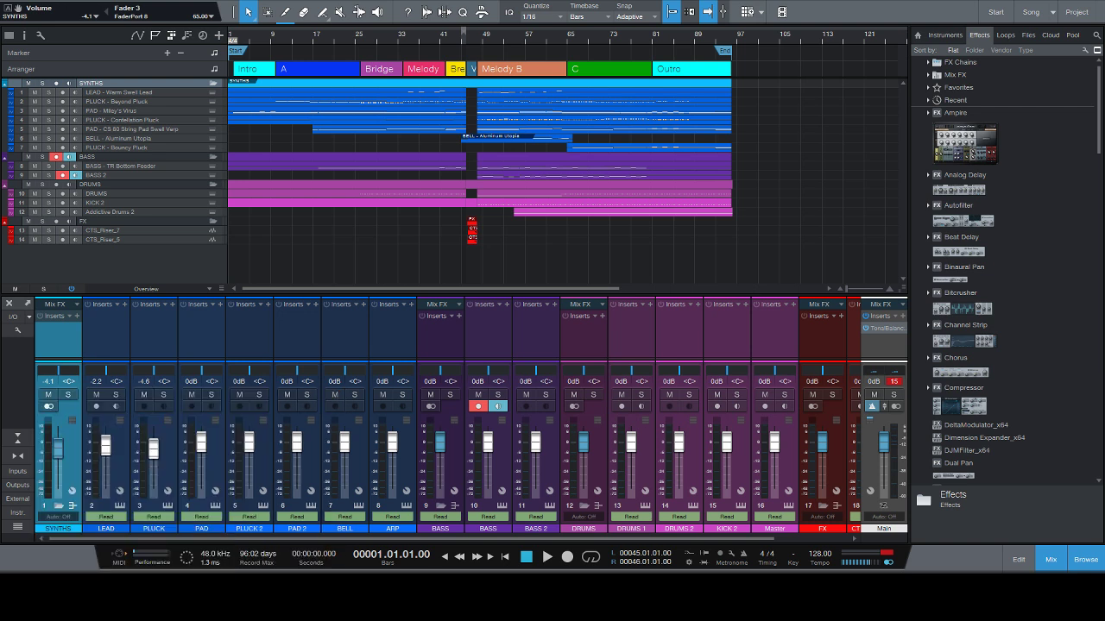
# Set the arrangement's track height to Tiny and hide the browser, keeping the mixer open.
pyautogui.hotkey('shift', 'e')
pyautogui.hotkey('shift', 'e')
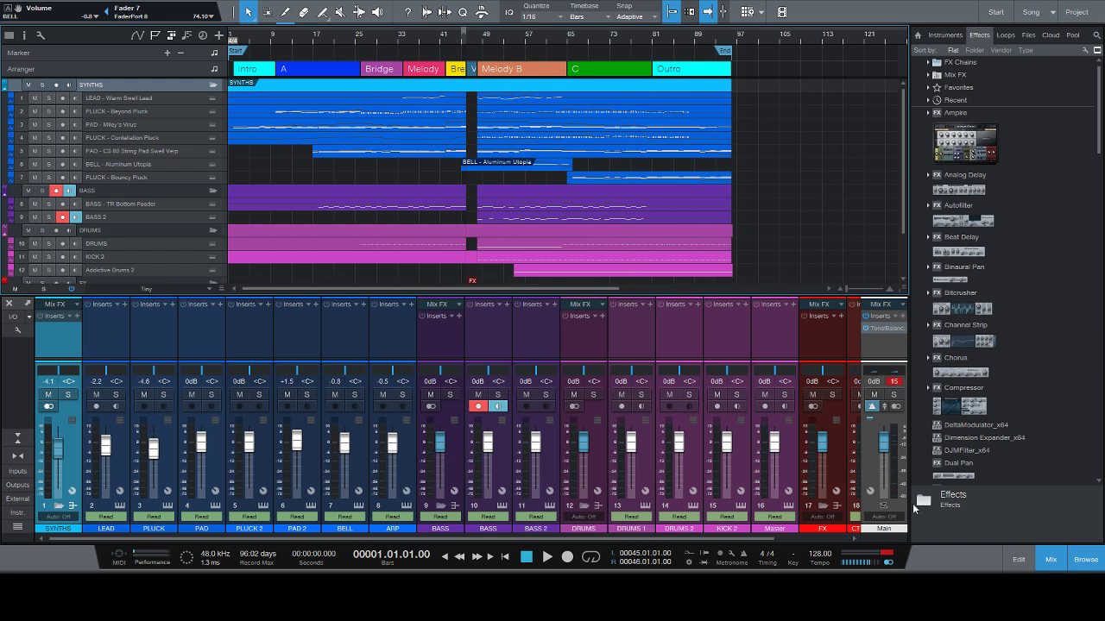
pyautogui.click(1075, 560)
pyautogui.click(1064, 563)
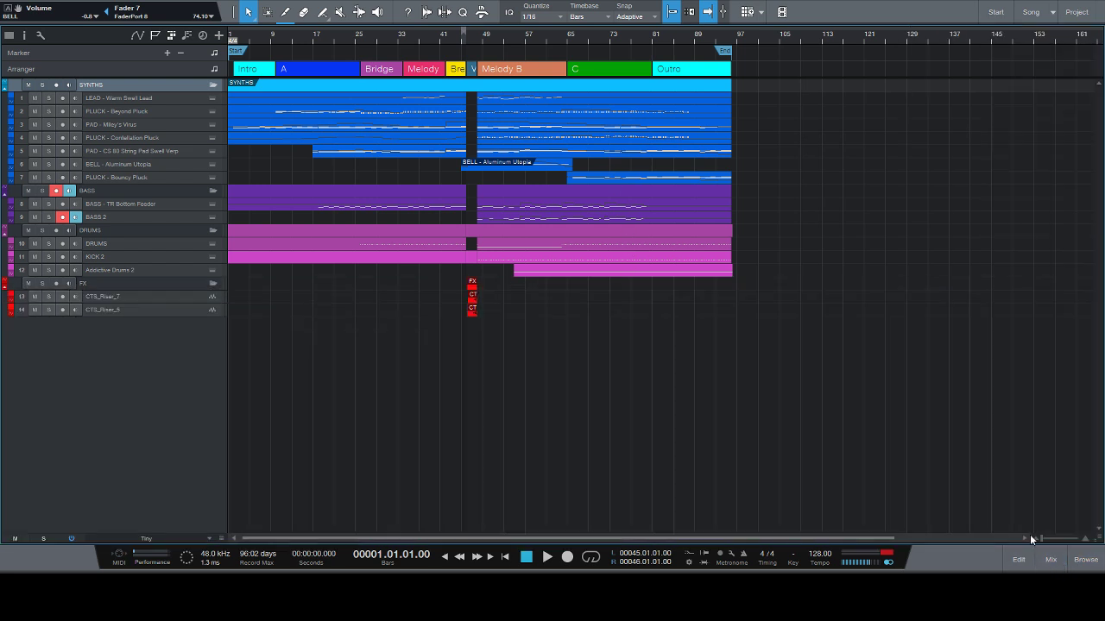
pyautogui.click(1050, 560)
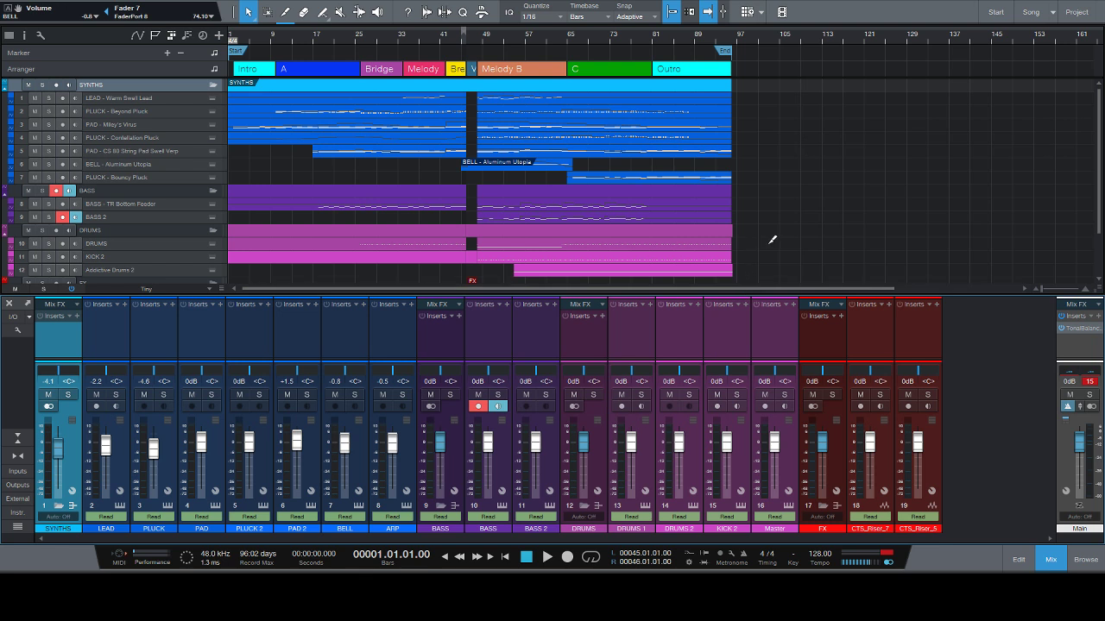
pyautogui.hotkey('shift', 'w')
pyautogui.hotkey('shift', 'e')
pyautogui.hotkey('shift', 'e')
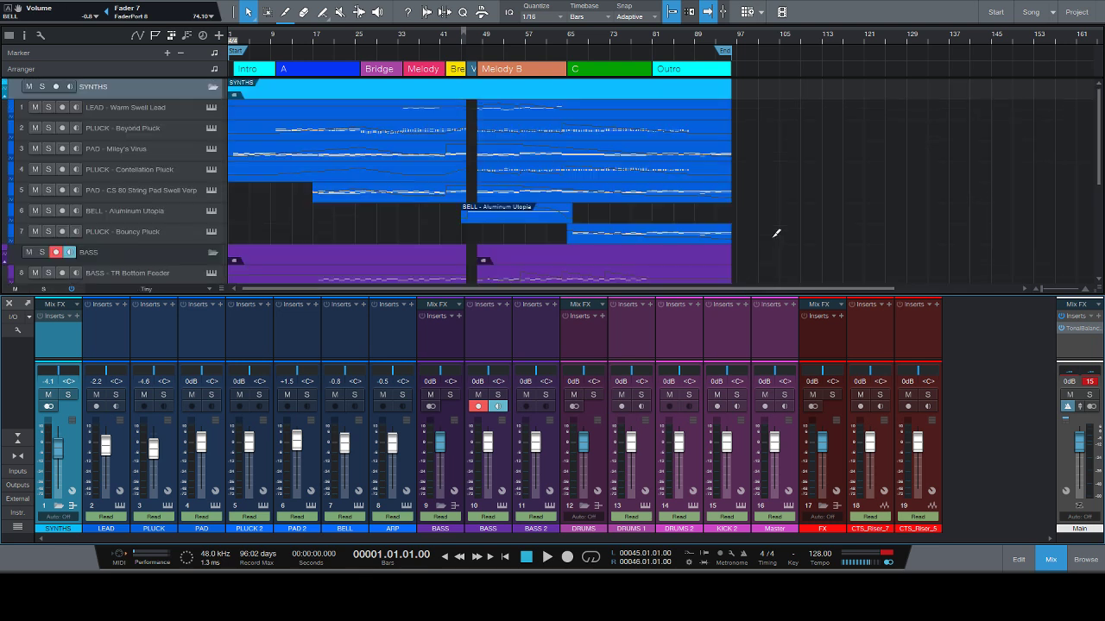
pyautogui.hotkey('shift', 'w')
pyautogui.hotkey('shift', 'w')
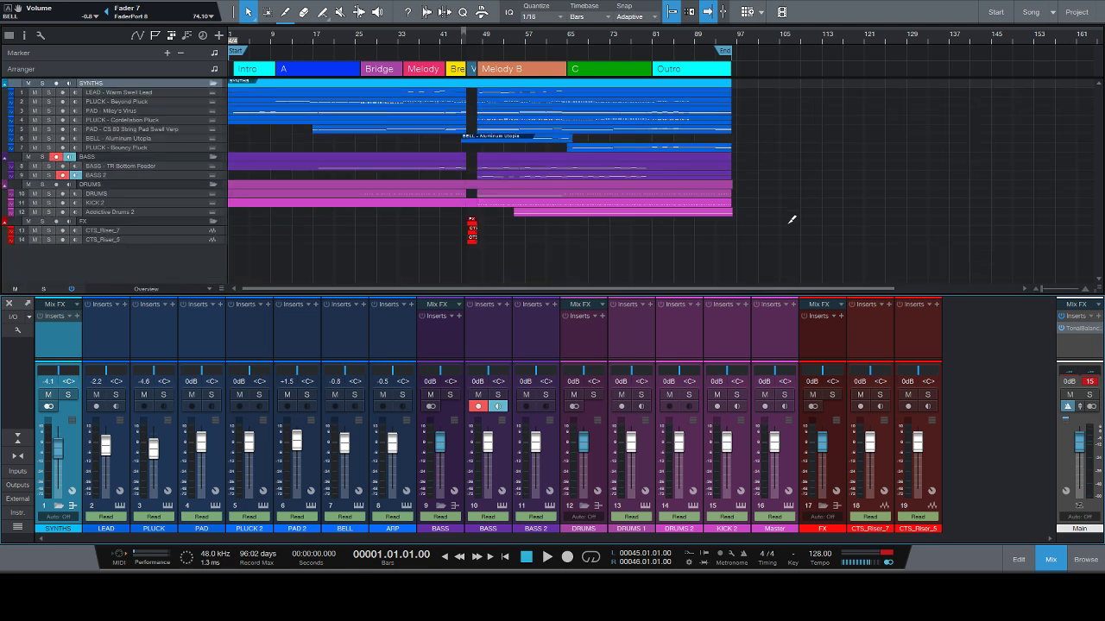
pyautogui.hotkey('shift', 'e')
pyautogui.hotkey('shift', 'w')
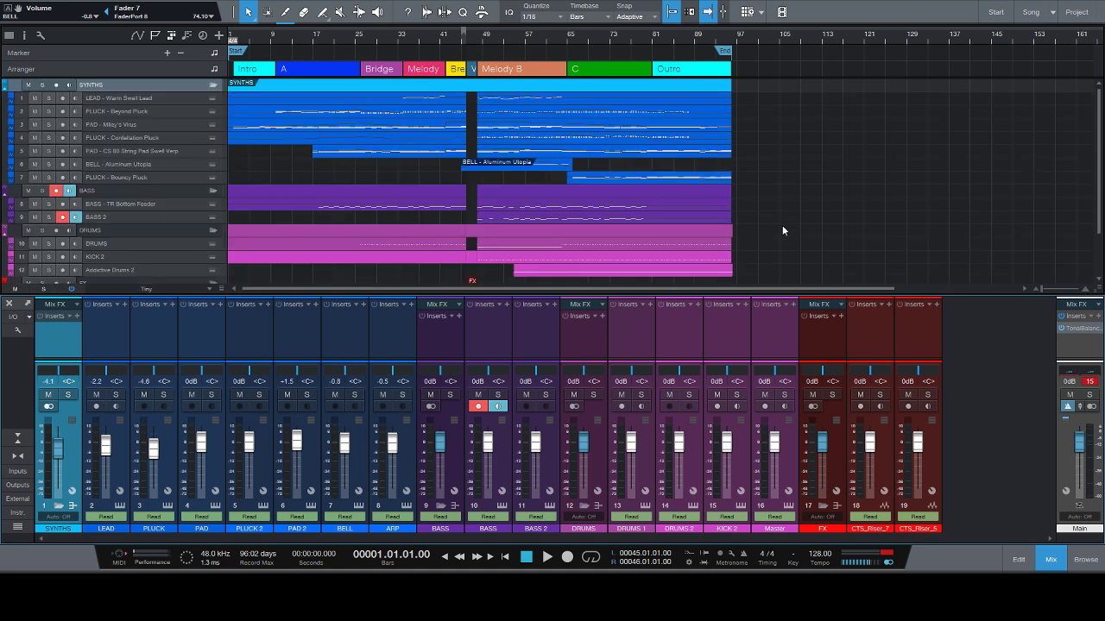
pyautogui.hotkey('shift', 'w')
pyautogui.hotkey('shift', 'e')
pyautogui.scroll(2, 784, 228)
# Reset the SYNTHS, LEAD and PLUCK channel levels to 0 dB in the mixer.
pyautogui.click(49, 383)
pyautogui.write('0')
pyautogui.press('Return')
pyautogui.click(95, 382)
pyautogui.write('0')
pyautogui.click(143, 382)
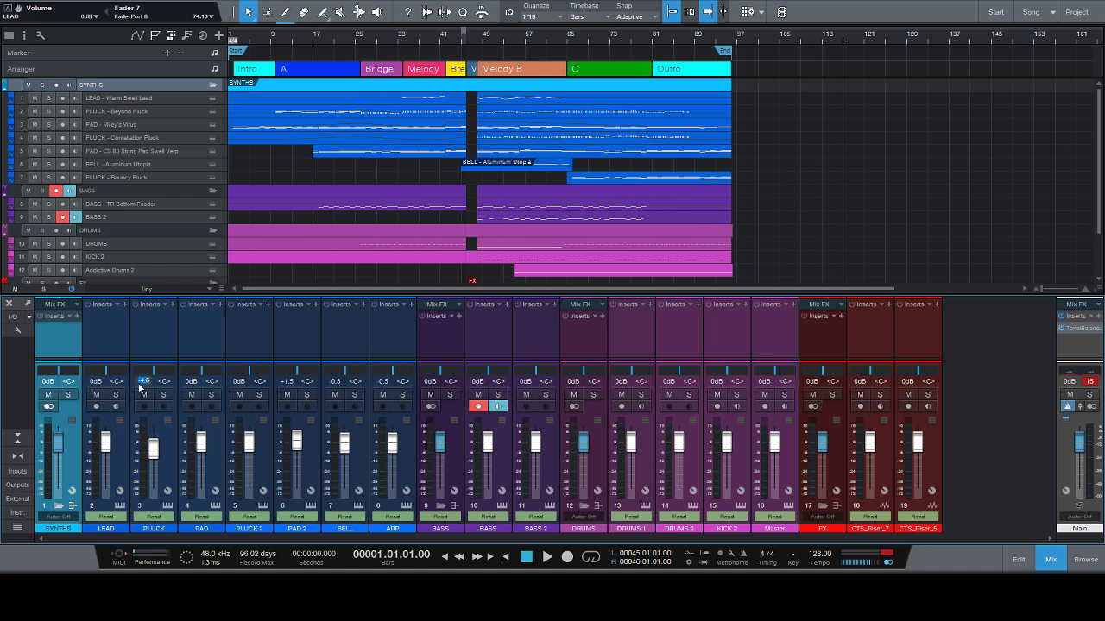
pyautogui.write('0')
# Reset the PAD 2, ARP and BELL channel levels to 0 dB.
pyautogui.click(290, 382)
pyautogui.write('0')
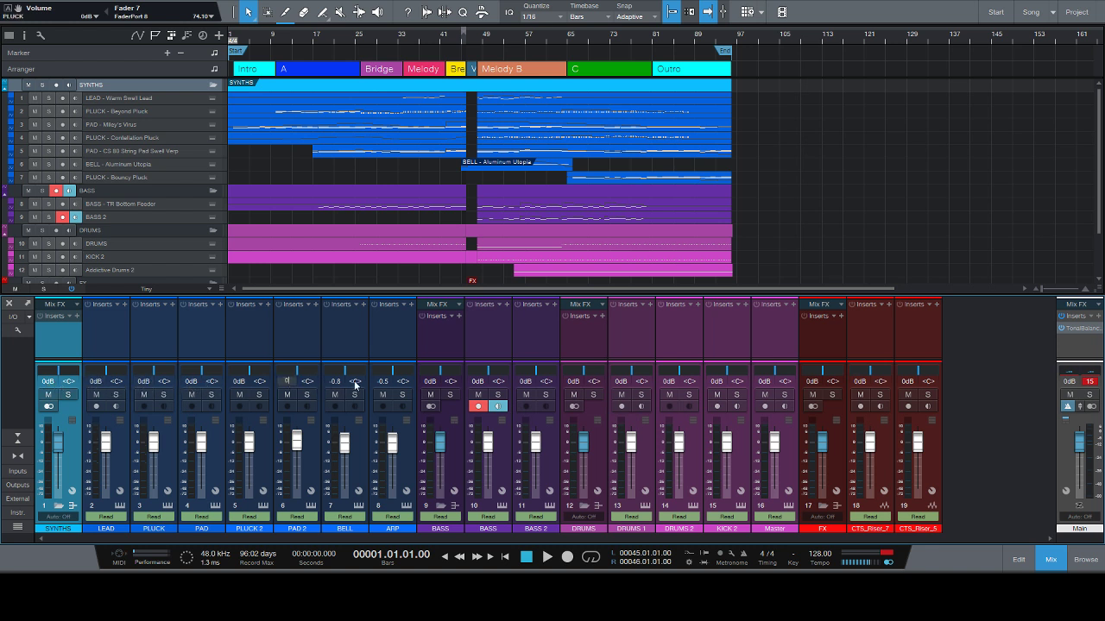
pyautogui.click(383, 381)
pyautogui.write('0')
pyautogui.click(335, 382)
pyautogui.write('0')
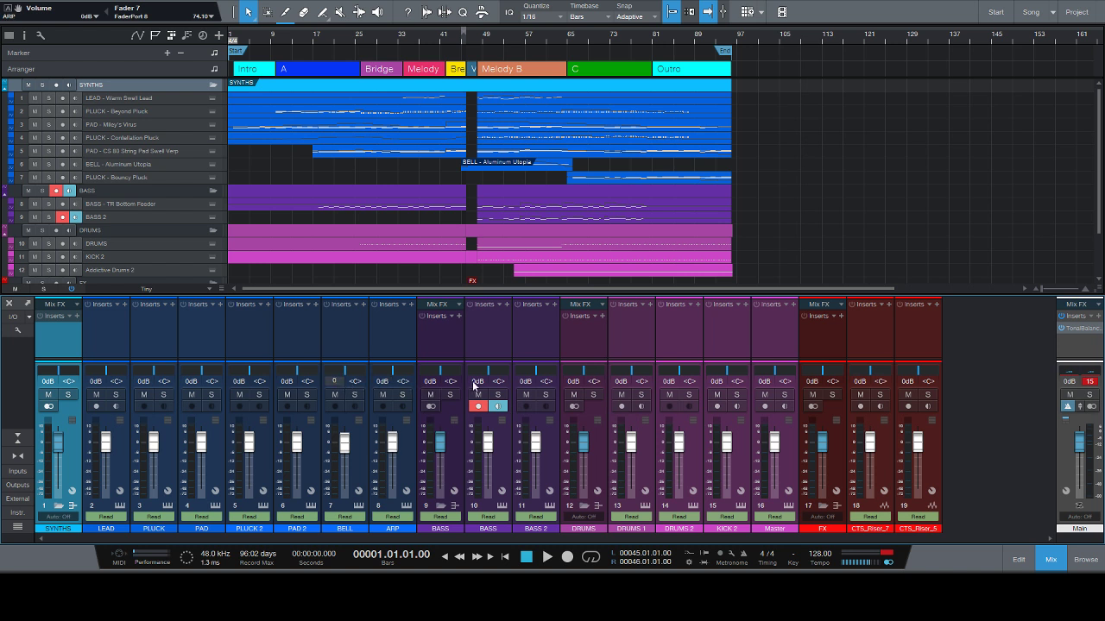
pyautogui.press('Return')
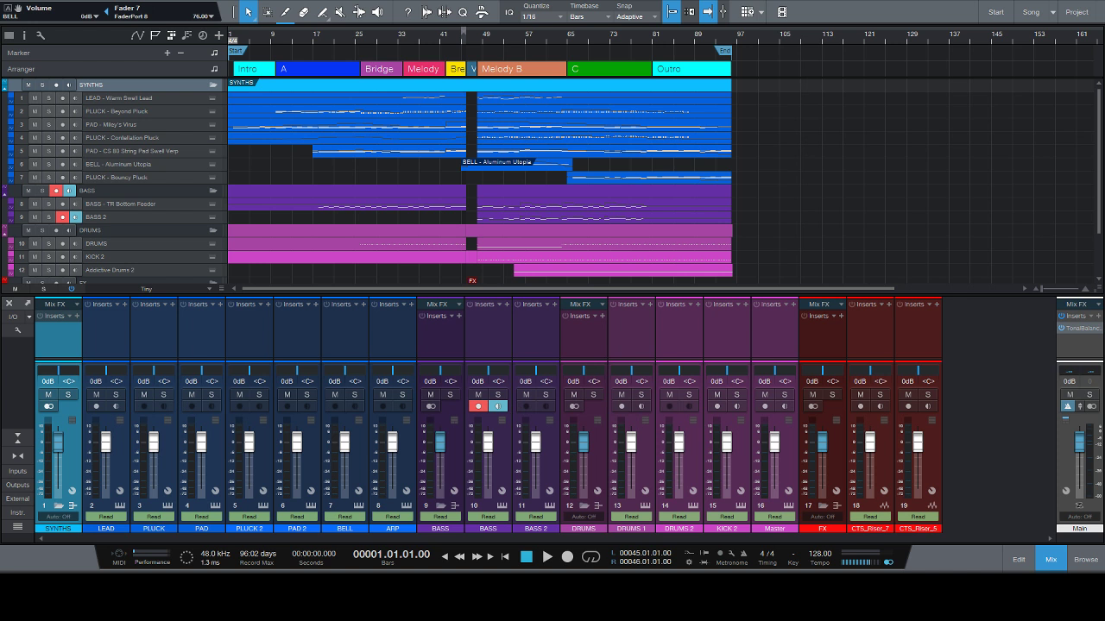
# Play the song from the start and check the channel and Main meters through each section.
pyautogui.click(546, 557)
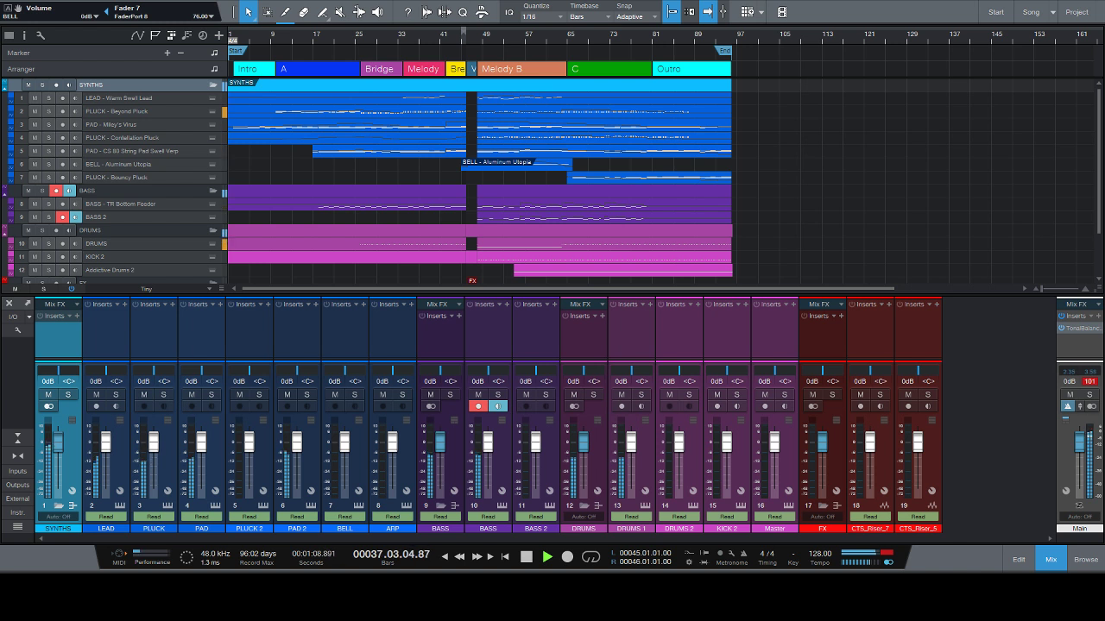
pyautogui.scroll(2, 290, 44)
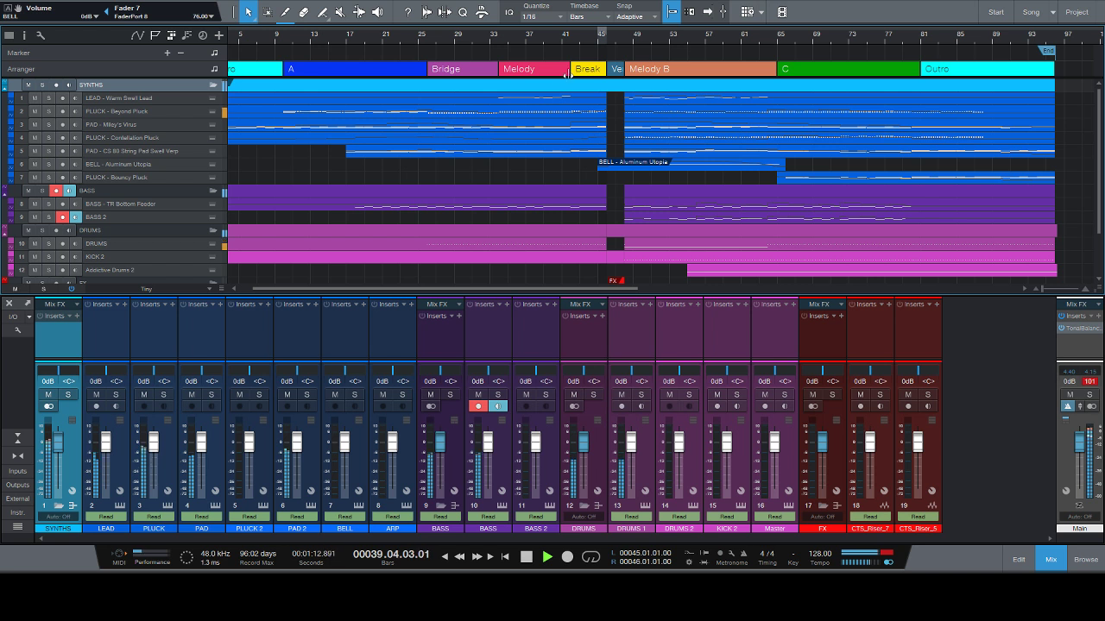
pyautogui.scroll(-2, 530, 234)
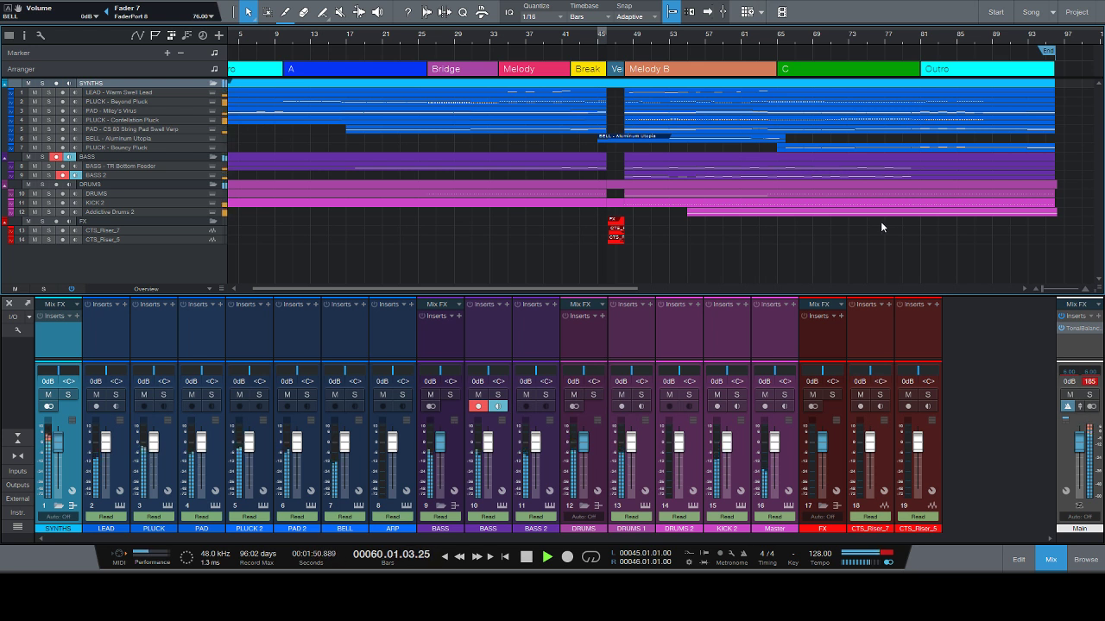
pyautogui.hotkey('shift', 'e')
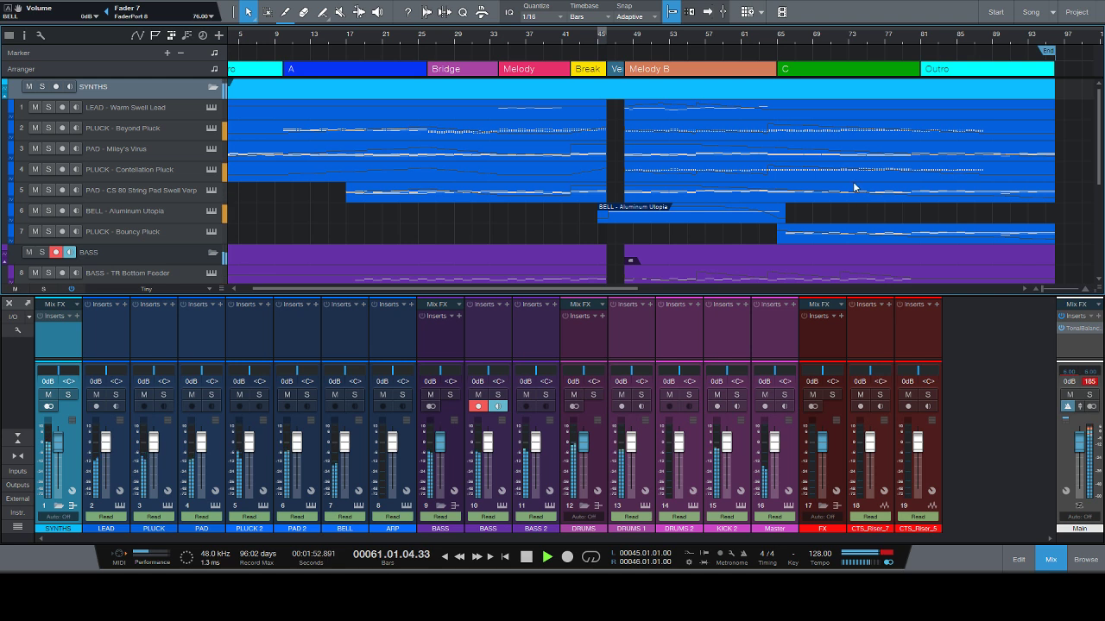
pyautogui.scroll(-2, 851, 181)
pyautogui.hotkey('shift', 'w')
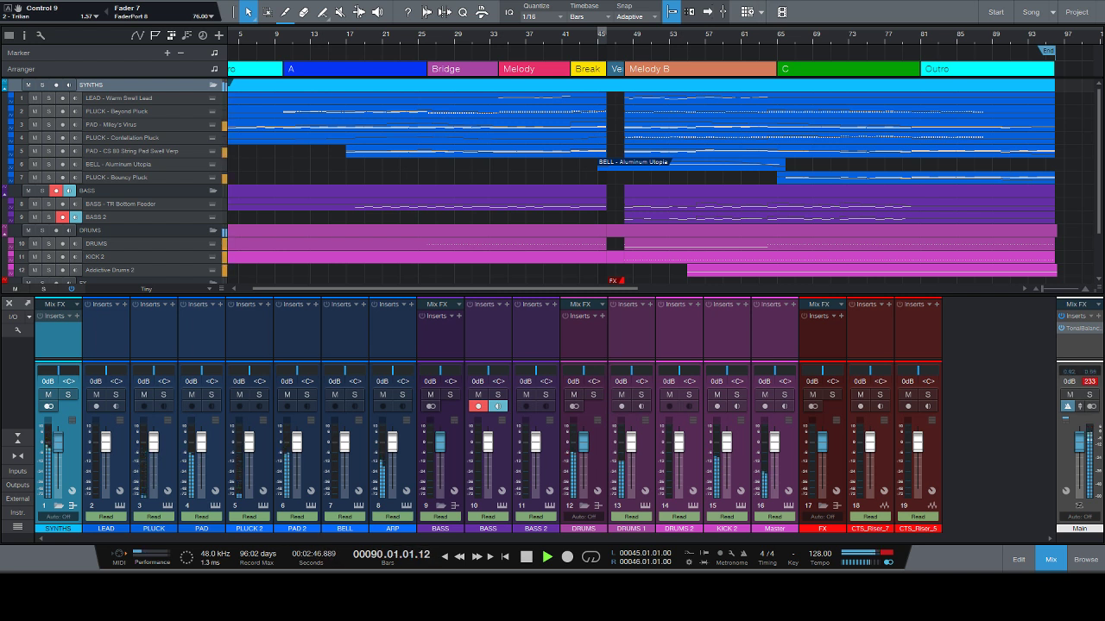
pyautogui.scroll(3, 625, 259)
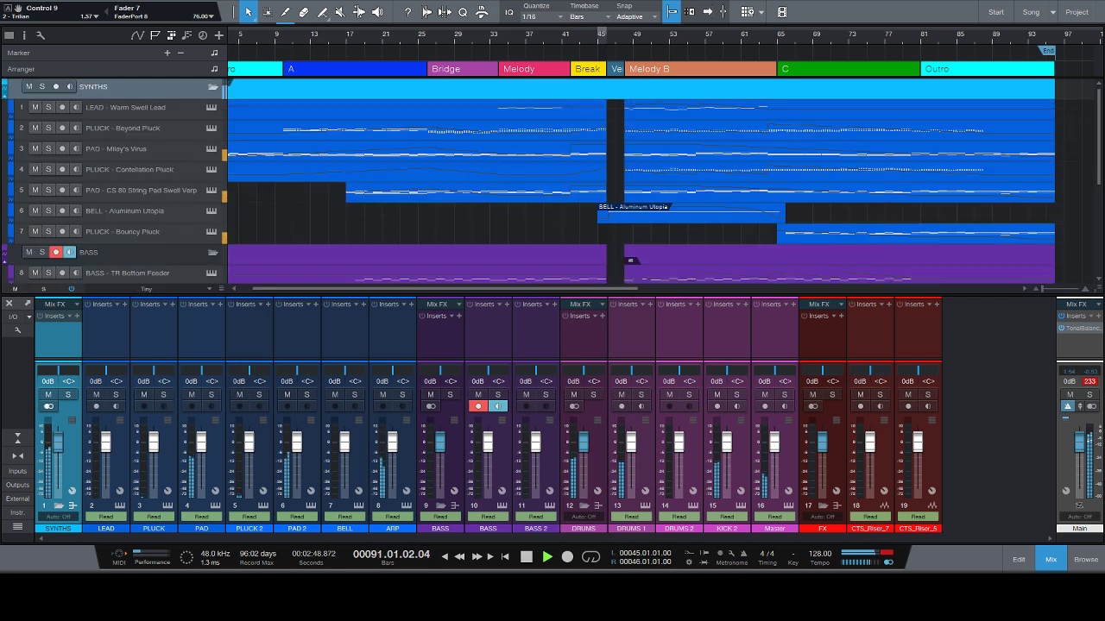
pyautogui.scroll(1, 626, 181)
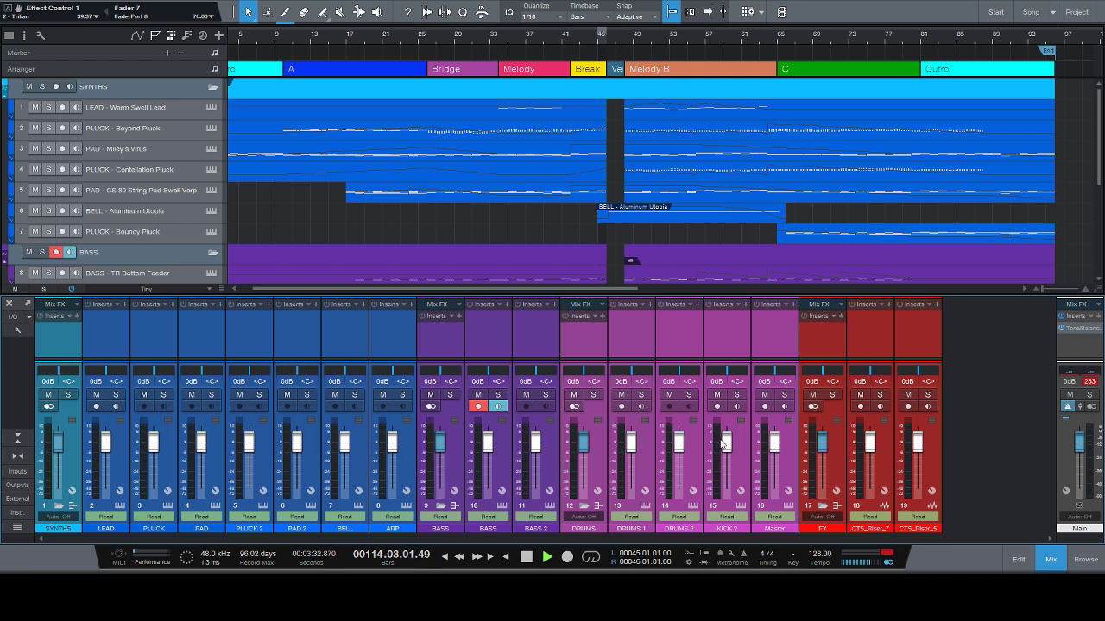
# Lower all selected channel faders together to -15.8 dB and clear the Main channel's clip indicator.
pyautogui.moveTo(872, 445); pyautogui.dragTo(865, 461)
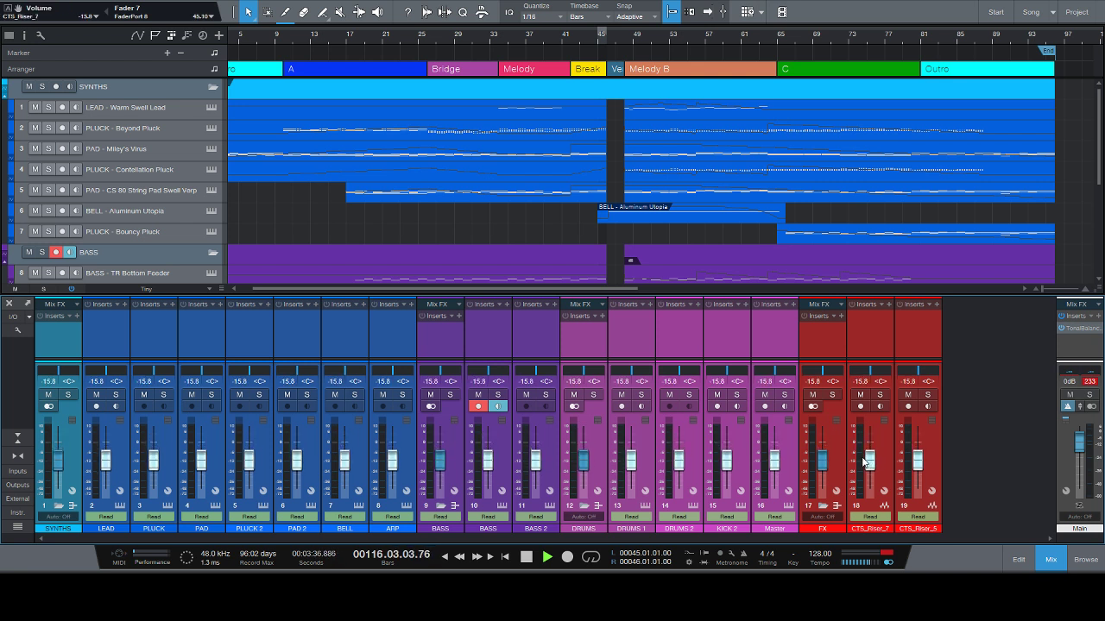
pyautogui.click(1088, 384)
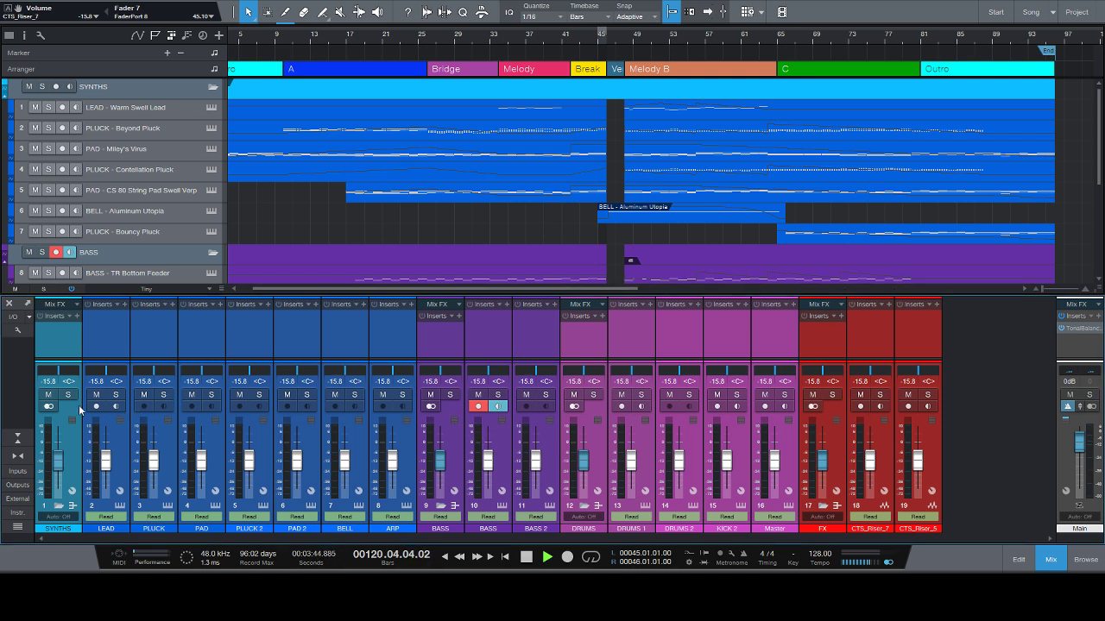
# Select all mixer channels from SYNTHS through CTS_Riser_5.
pyautogui.click(71, 448)
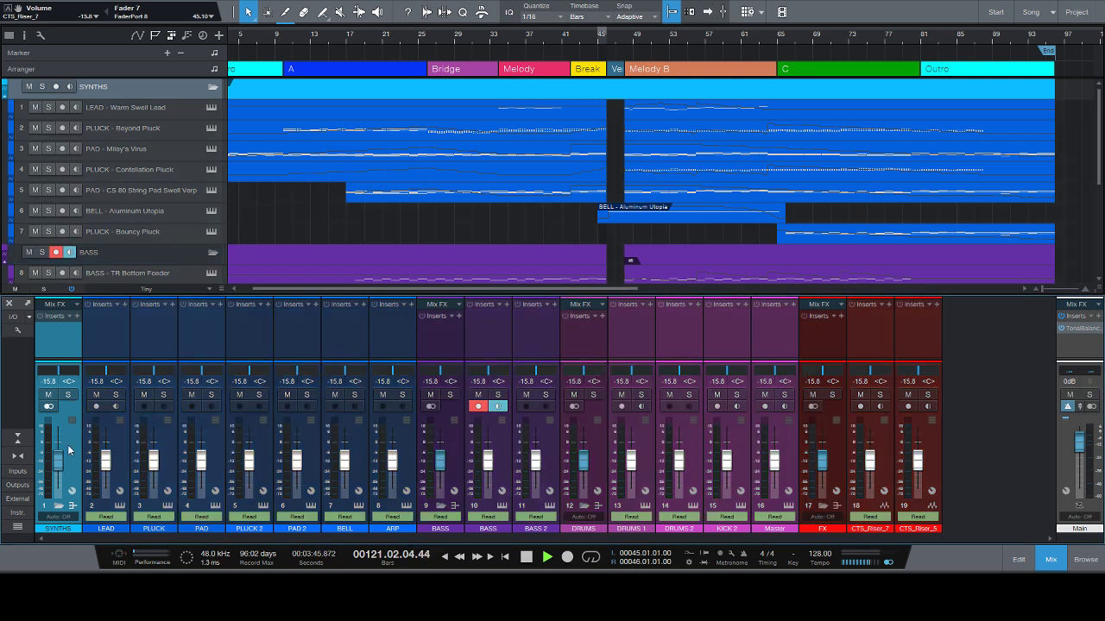
pyautogui.keyDown('shift'); pyautogui.click(937, 448); pyautogui.keyUp('shift')
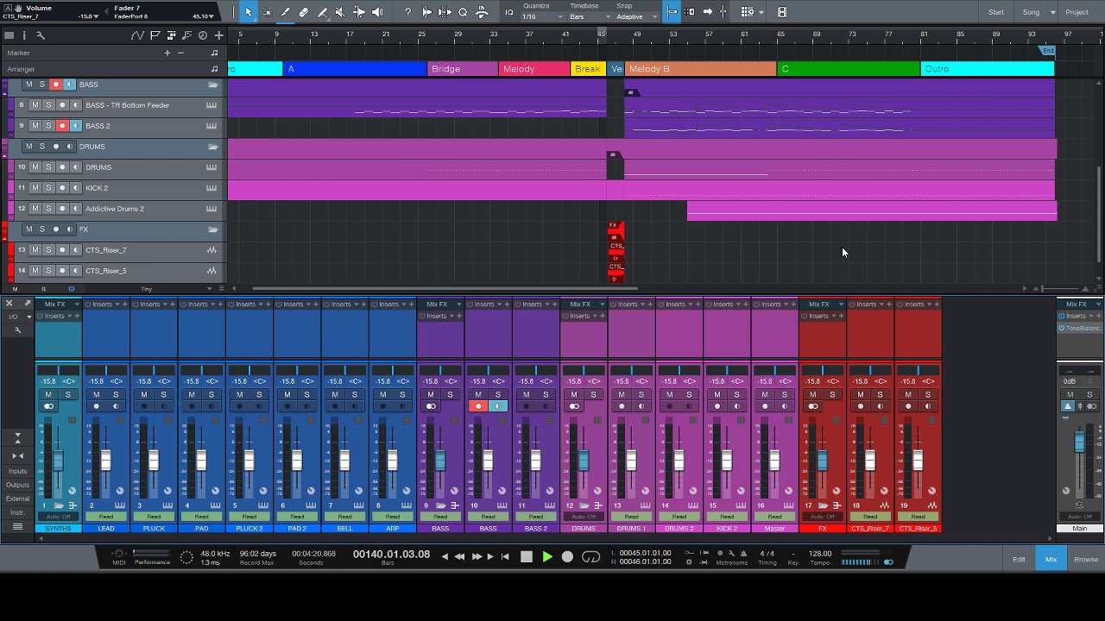
pyautogui.scroll(3, 762, 198)
pyautogui.scroll(4, 742, 188)
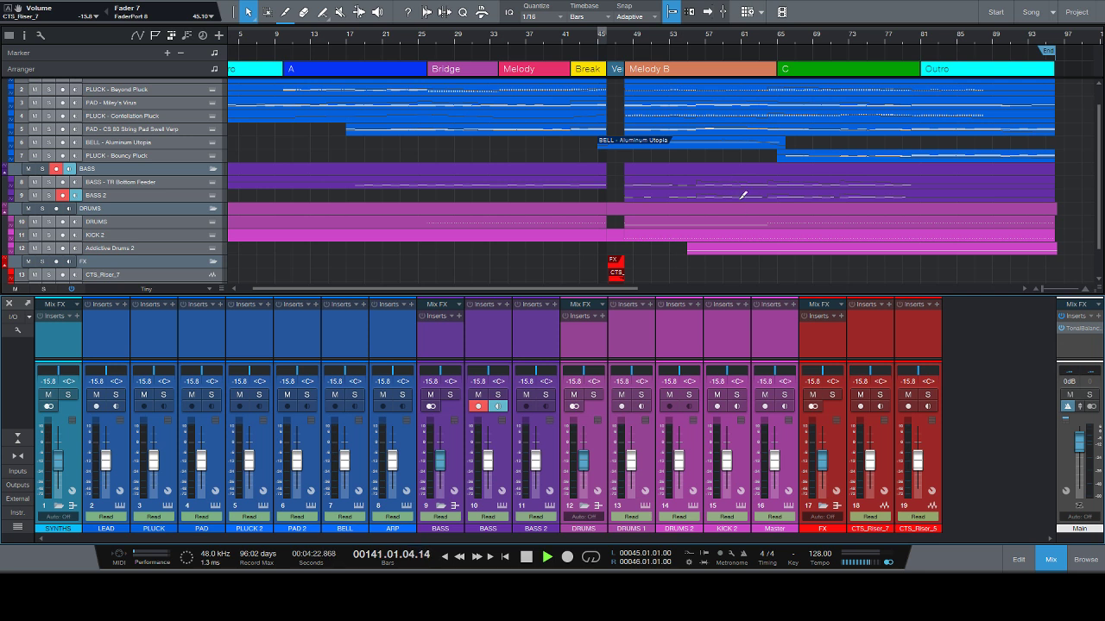
pyautogui.scroll(-2, 751, 201)
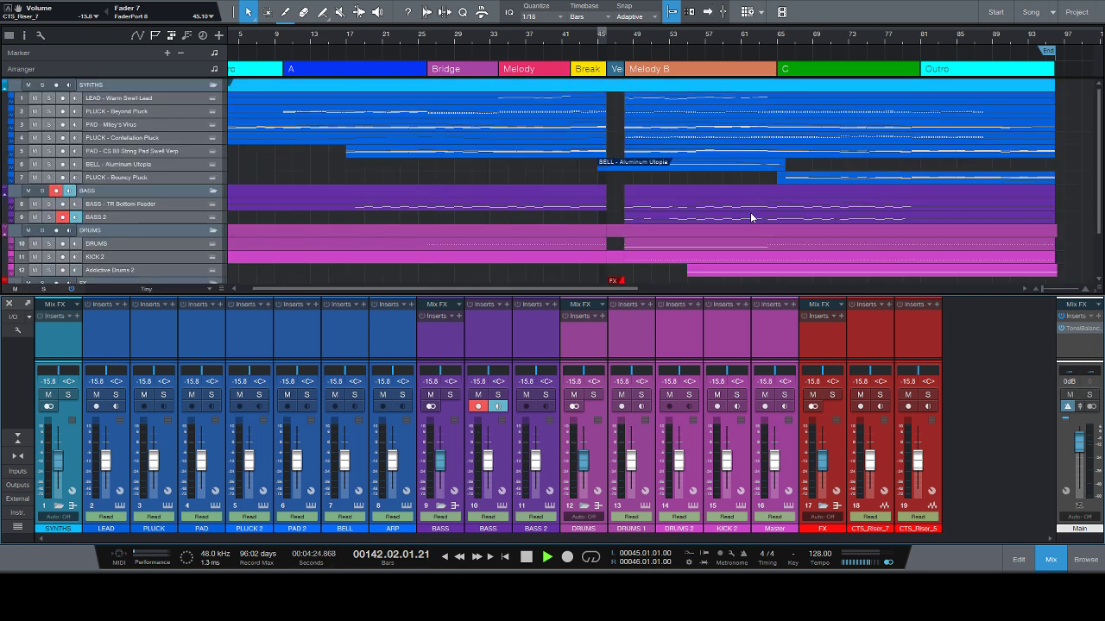
pyautogui.scroll(-1, 763, 222)
pyautogui.scroll(1, 762, 222)
# Stop playback, enable autoscroll and replay the song from the beginning.
pyautogui.press('space')
pyautogui.press('f')
pyautogui.click(505, 556)
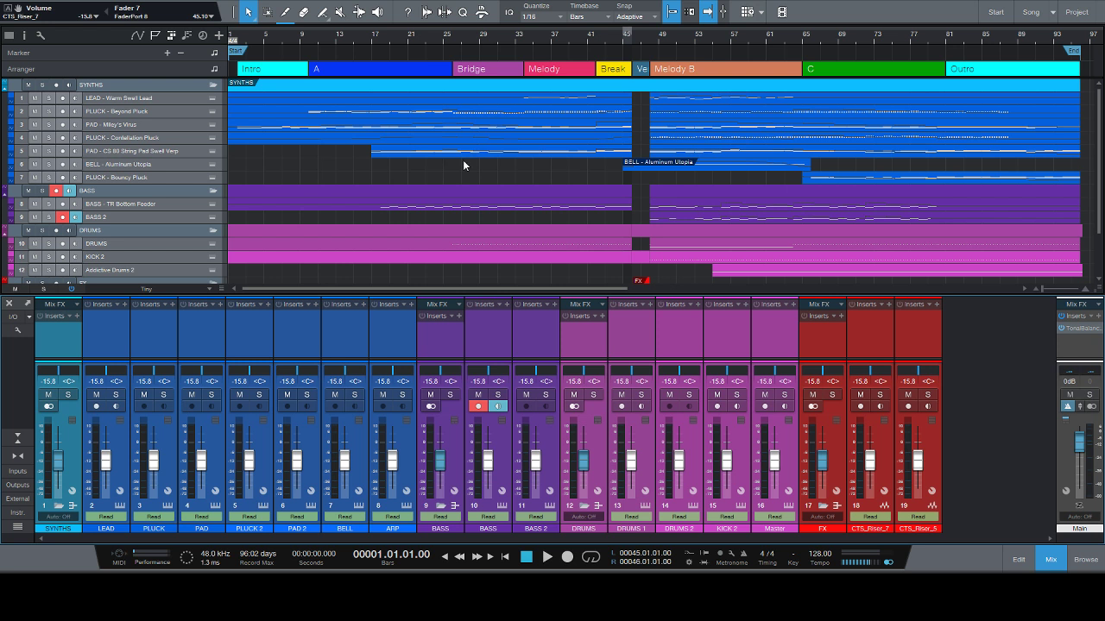
pyautogui.click(545, 558)
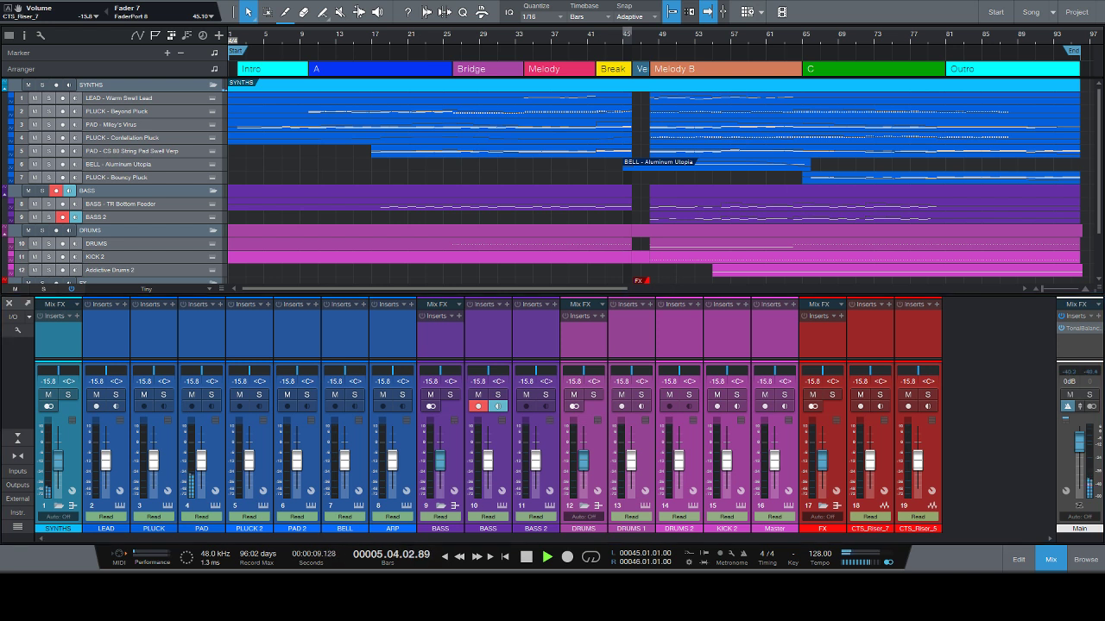
# Lower all channels together to -17.4 dB, and raise PAD to -7.6 dB, PLUCK to -4.7 dB and PAD 2 to -9.6 dB.
pyautogui.moveTo(202, 466); pyautogui.dragTo(154, 454)
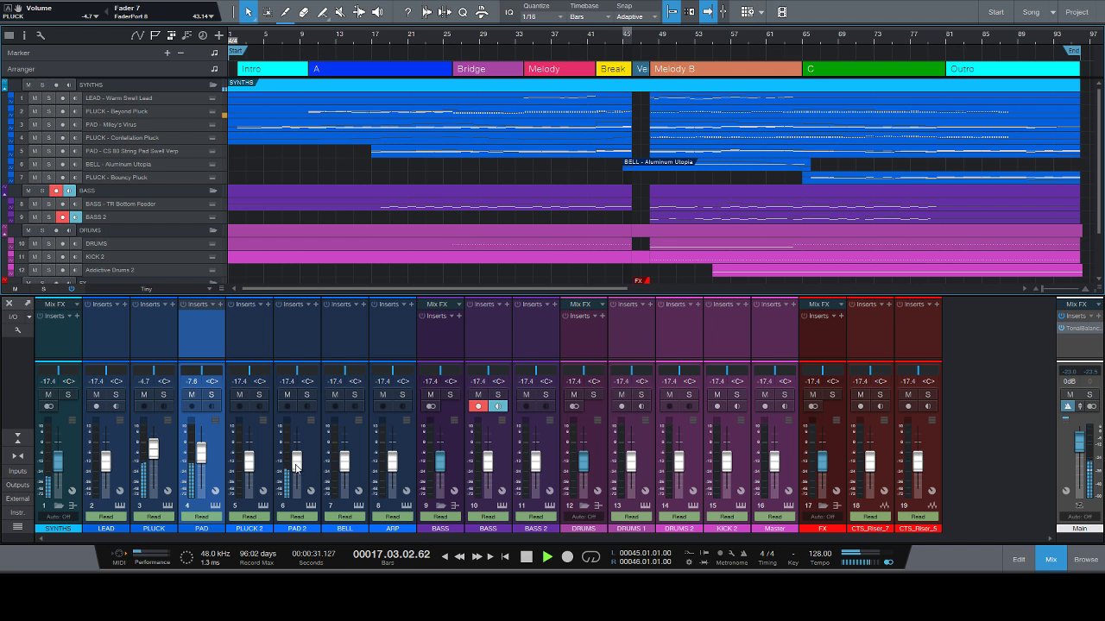
pyautogui.moveTo(297, 464); pyautogui.dragTo(295, 463)
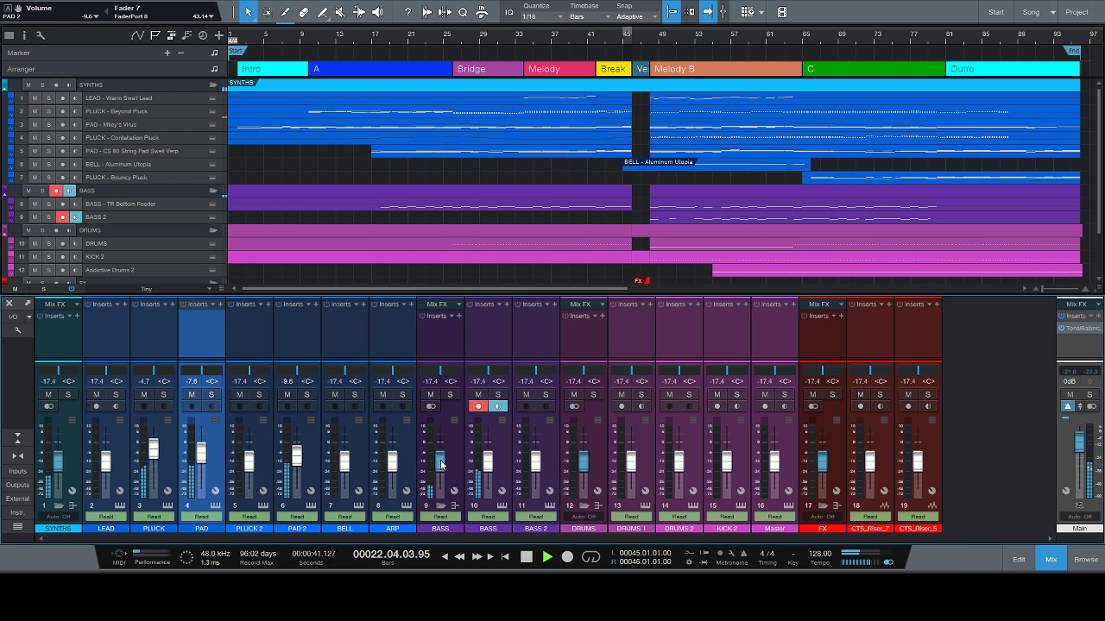
# Raise the BASS bus to -8.0 dB, BASS channel 10 to -14.1 dB, the DRUMS bus to -8.8 dB and DRUMS 1 to -3.9 dB.
pyautogui.moveTo(441, 465); pyautogui.dragTo(441, 458)
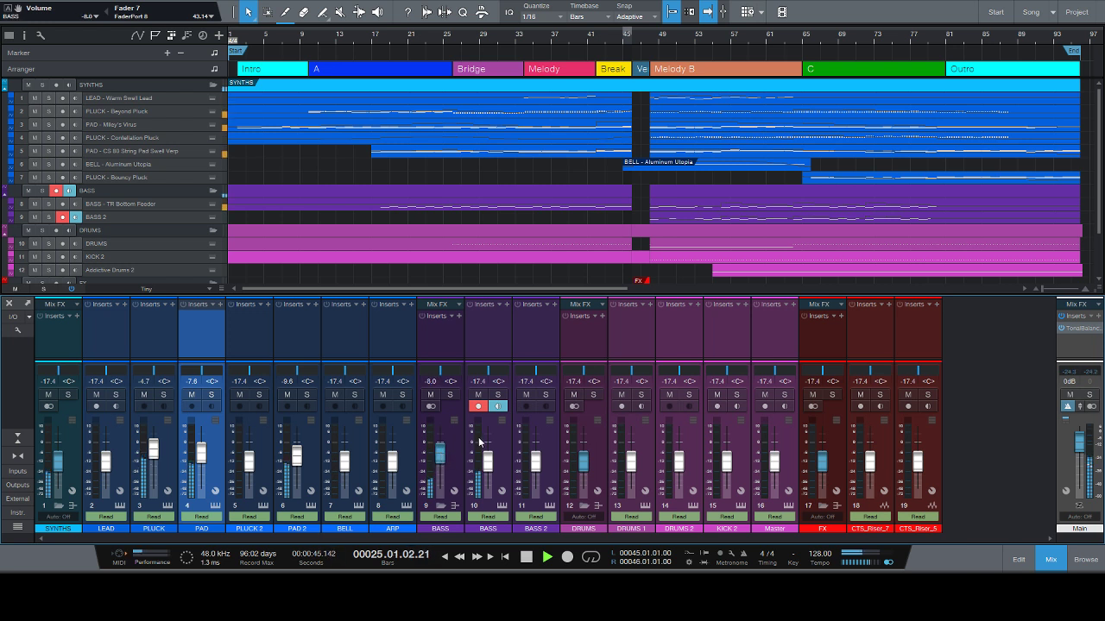
pyautogui.moveTo(488, 463); pyautogui.dragTo(485, 455)
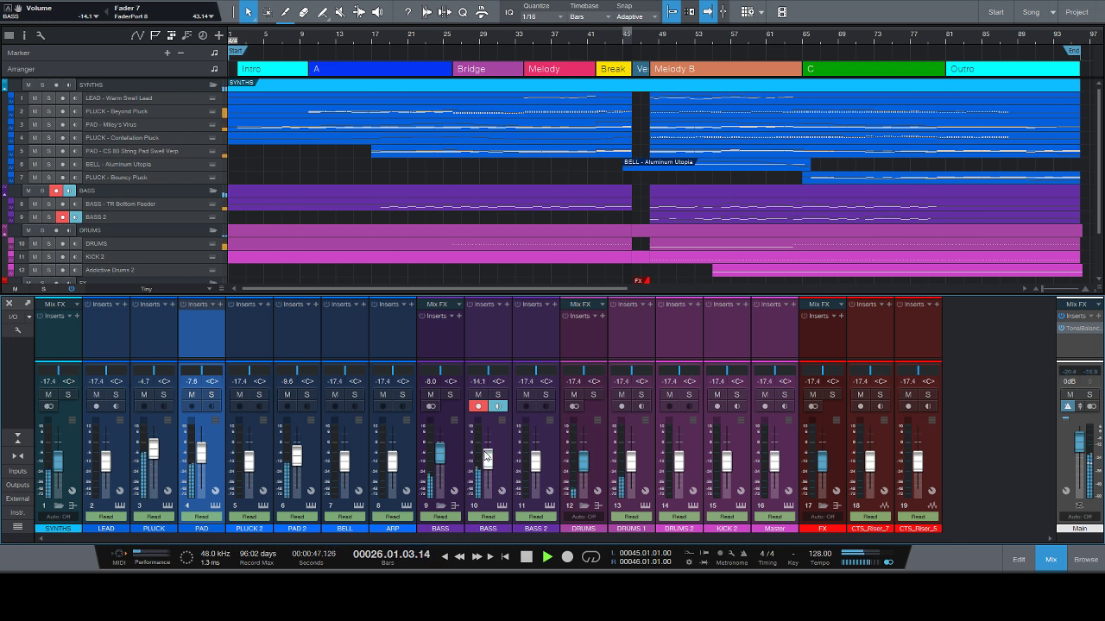
pyautogui.moveTo(642, 473); pyautogui.dragTo(584, 458)
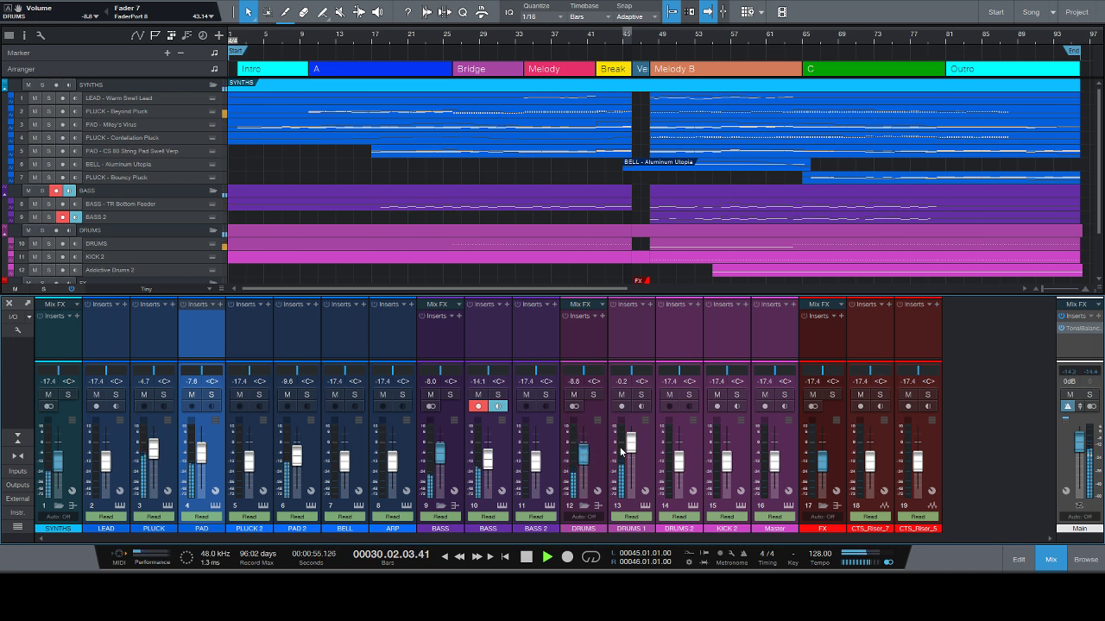
pyautogui.moveTo(631, 445); pyautogui.dragTo(628, 449)
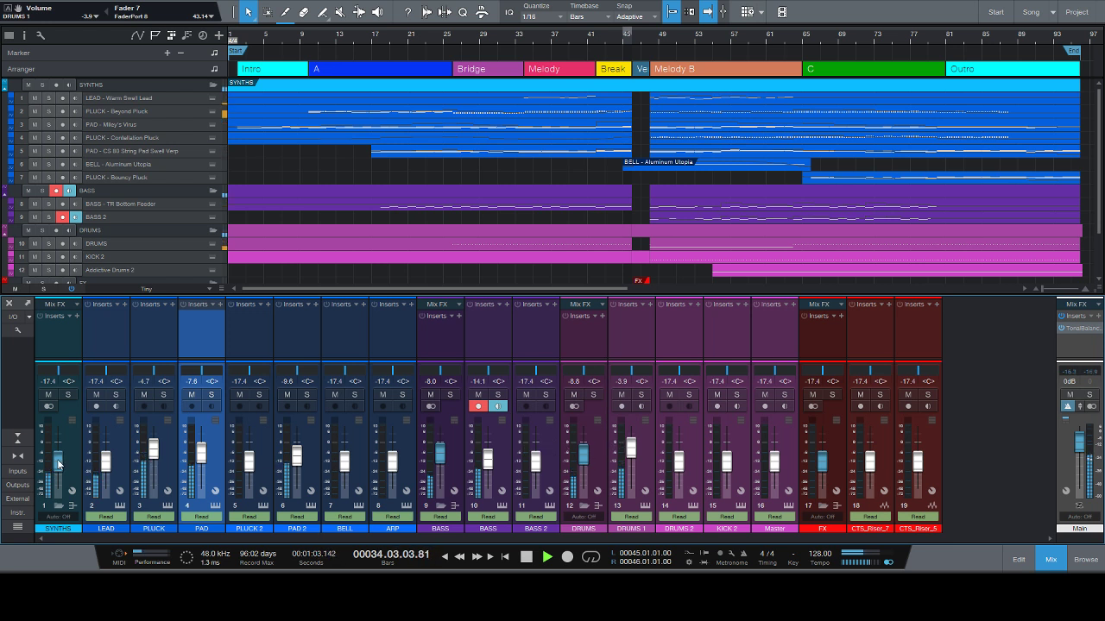
# Raise the LEAD channel to -2.3 dB, the FX bus to -7.2 dB and KICK 2 to -6.7 dB.
pyautogui.moveTo(106, 463); pyautogui.dragTo(110, 446)
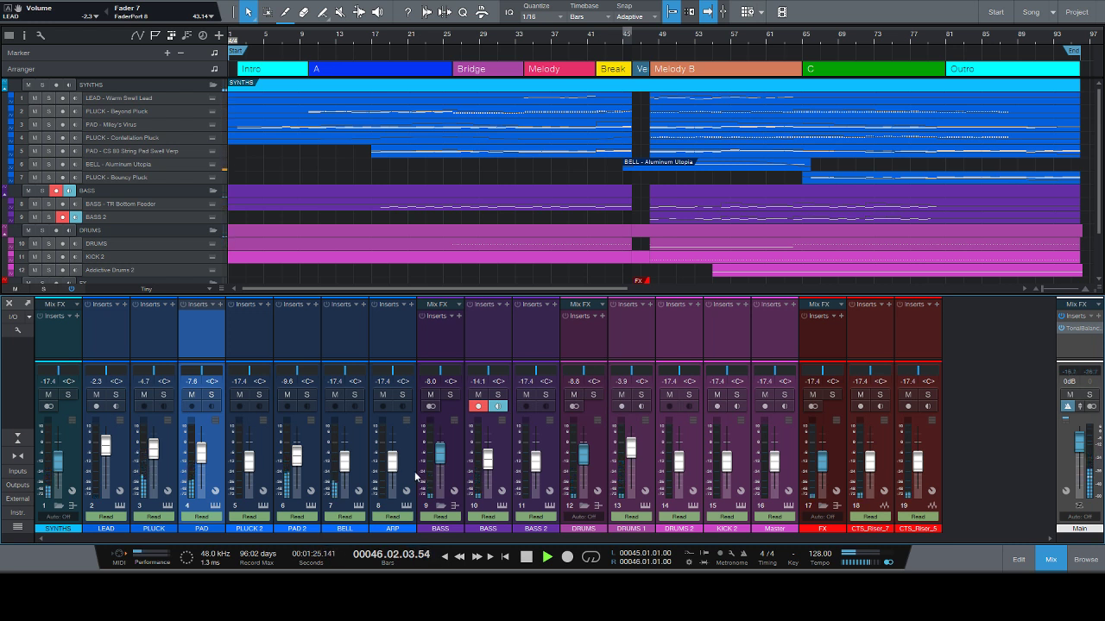
pyautogui.moveTo(822, 461)
pyautogui.mouseDown()
pyautogui.moveTo(822, 441)
pyautogui.moveTo(822, 454)
pyautogui.mouseUp()
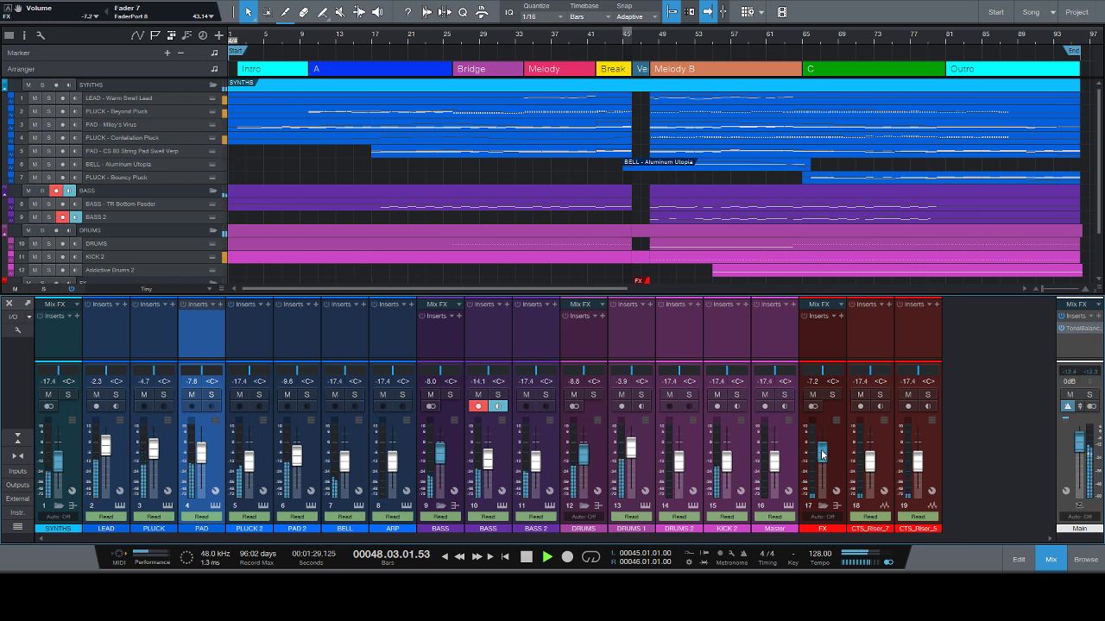
pyautogui.moveTo(726, 462); pyautogui.dragTo(728, 455)
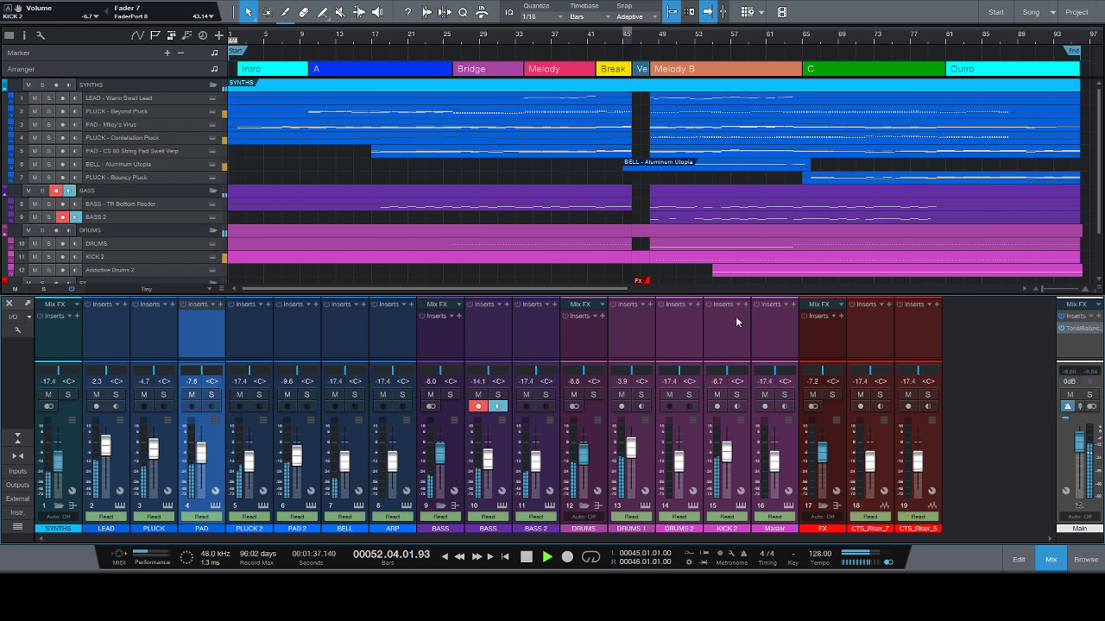
# Rename the DRUMS 1 channel as KICK 1.
pyautogui.scroll(-1, 734, 248)
pyautogui.scroll(1, 740, 257)
pyautogui.click(622, 529)
pyautogui.doubleClick(631, 528)
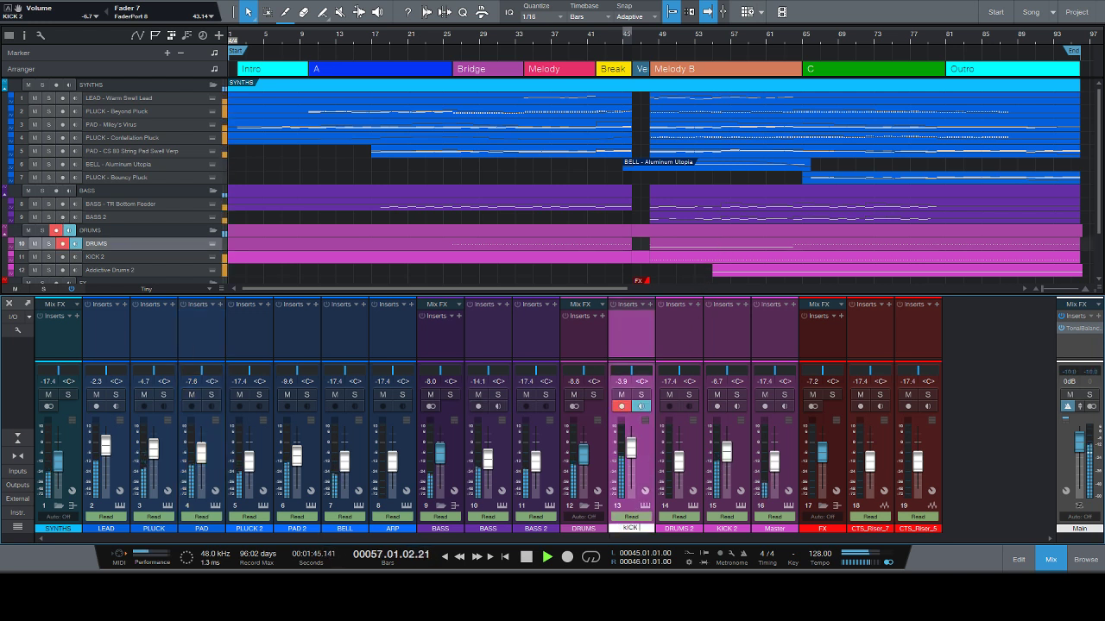
pyautogui.write('KICK 1')
pyautogui.press('Return')
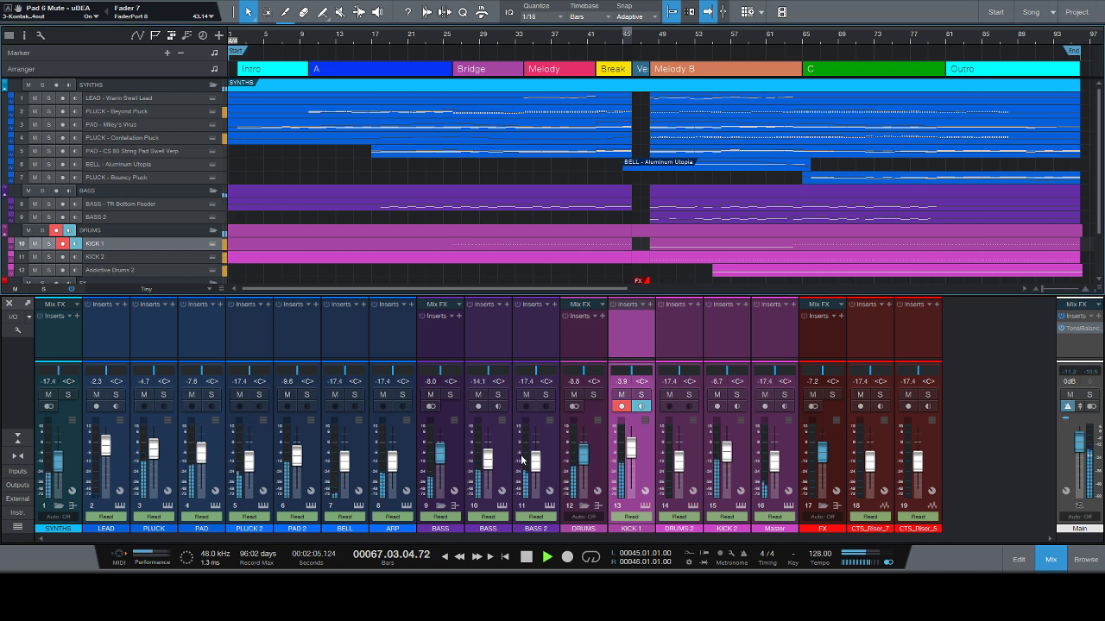
# Lower BASS 2 to -24.7 dB and KICK 2 to -13.3 dB, and raise ARP to -6.3 dB and KICK 1 to -2.7 dB.
pyautogui.moveTo(535, 461); pyautogui.dragTo(536, 467)
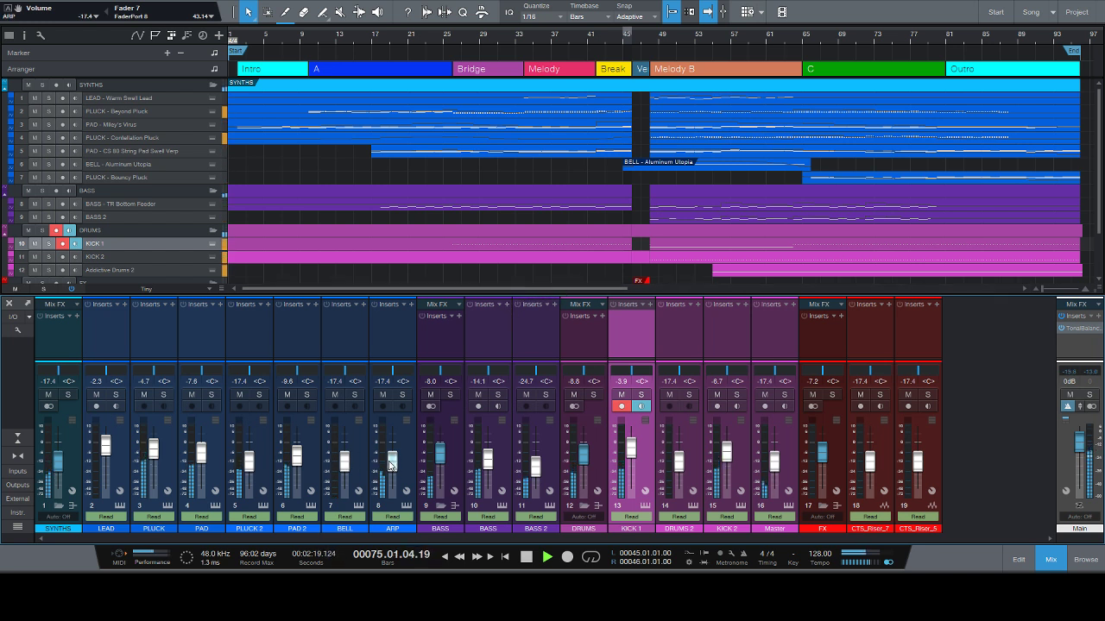
pyautogui.moveTo(390, 466); pyautogui.dragTo(389, 450)
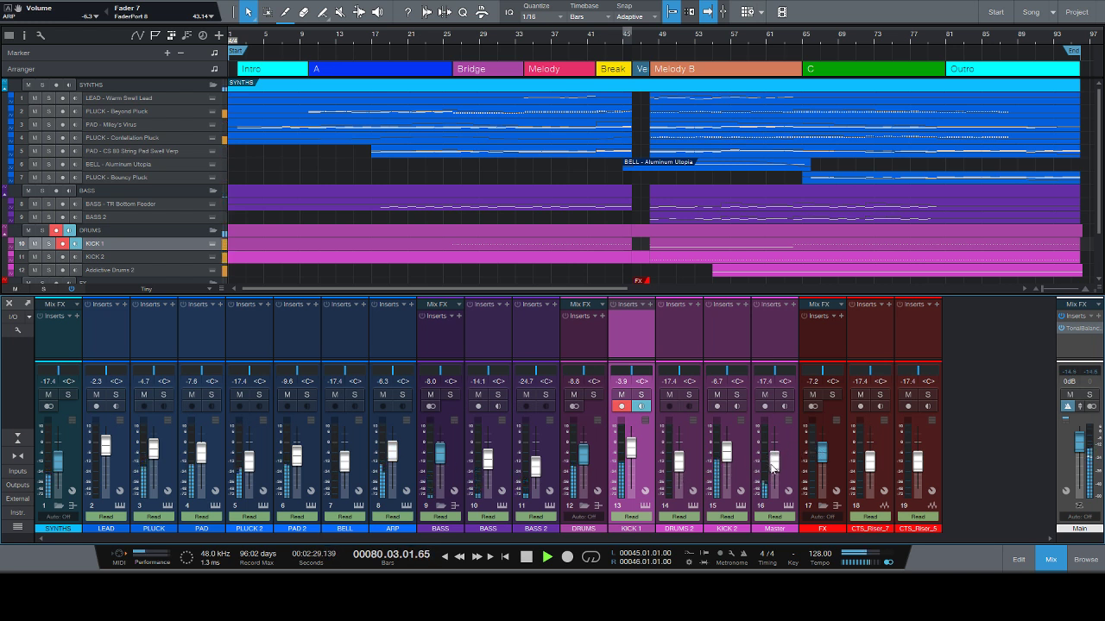
pyautogui.moveTo(726, 450); pyautogui.dragTo(724, 464)
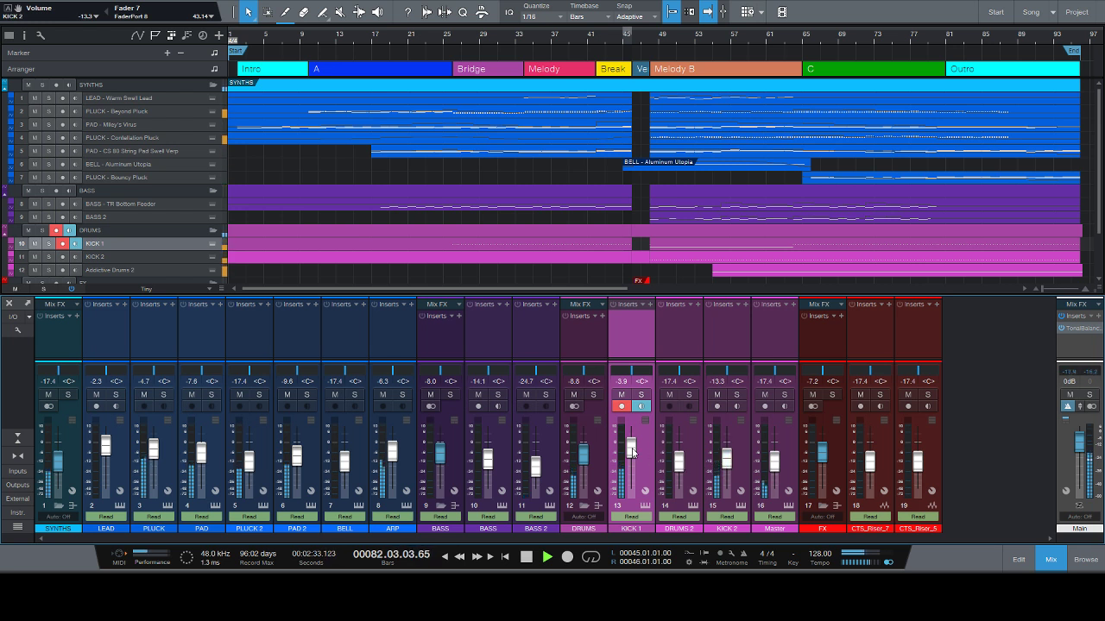
pyautogui.moveTo(630, 452); pyautogui.dragTo(629, 449)
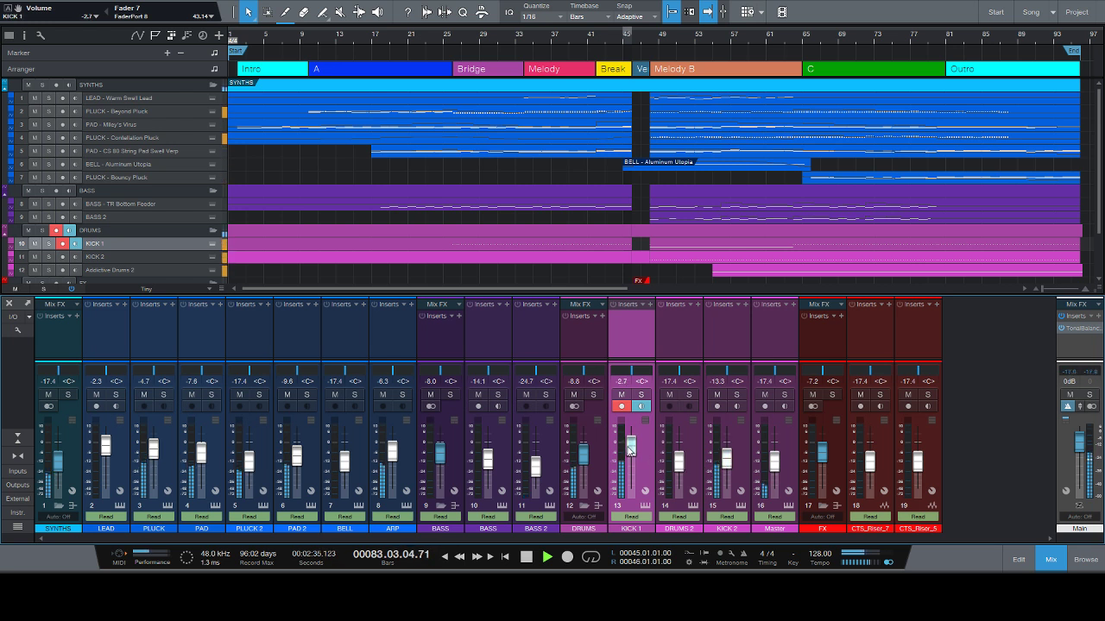
# Fit the whole song from Intro to Outro in the arrangement view and look over the tracks down to FX.
pyautogui.press('w')
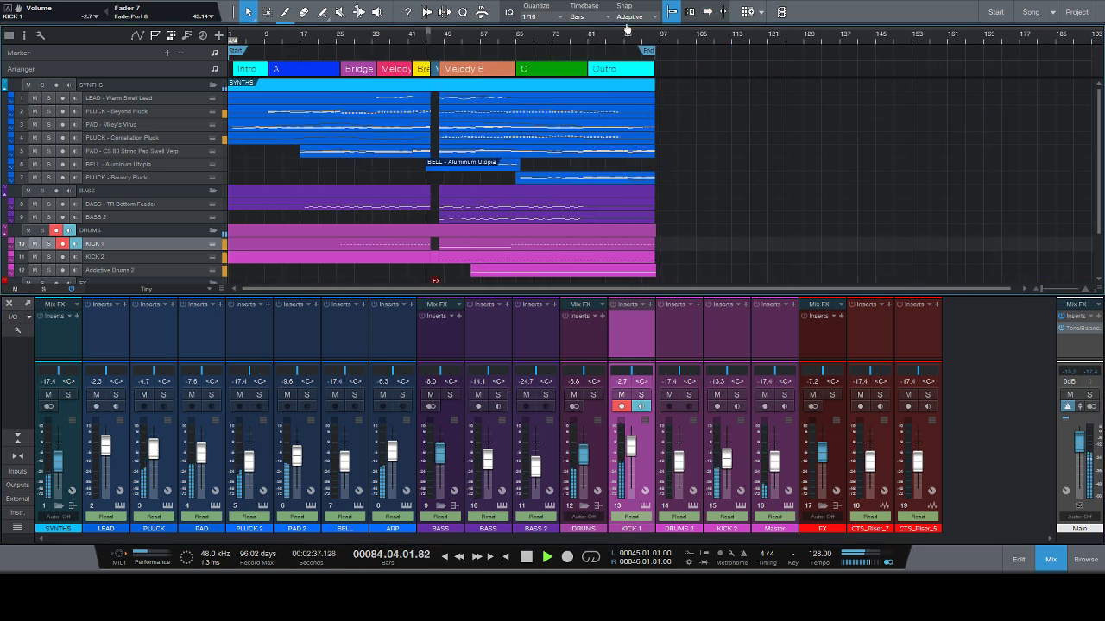
pyautogui.press('e')
pyautogui.scroll(-2, 615, 126)
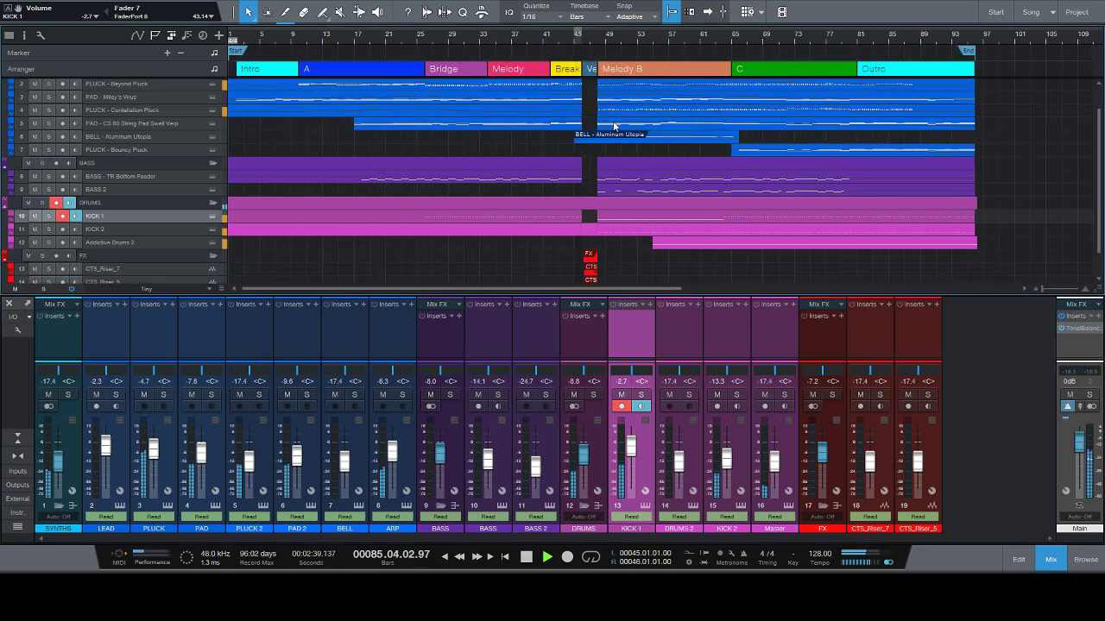
pyautogui.scroll(-2, 609, 120)
pyautogui.scroll(2, 608, 121)
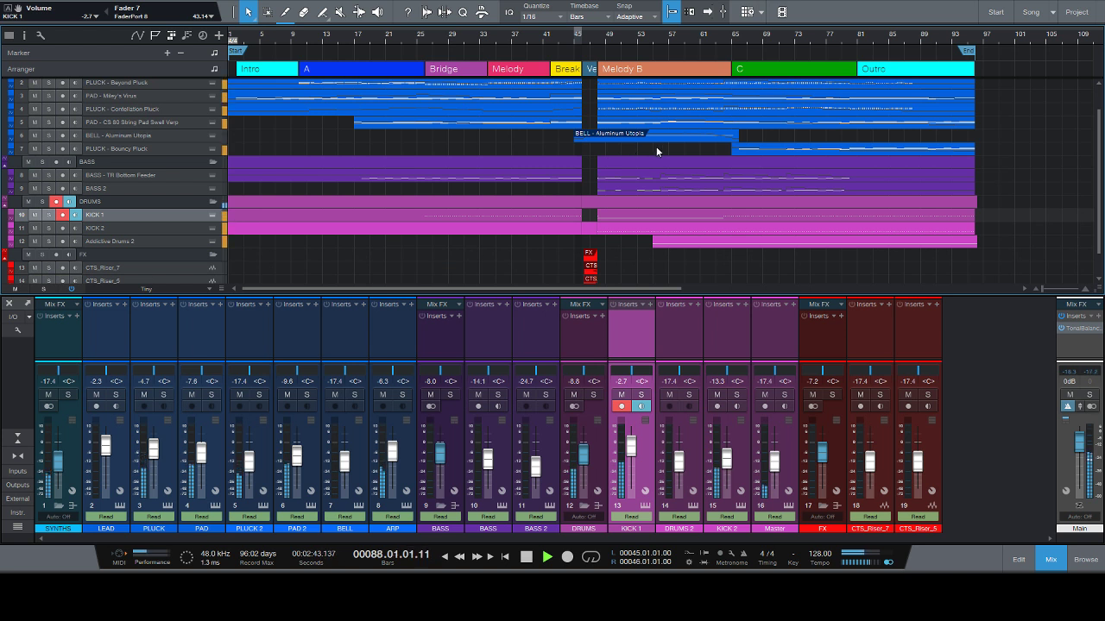
pyautogui.press('Right')
pyautogui.press('Right')
pyautogui.press('Right')
pyautogui.press('Right')
pyautogui.press('Left')
pyautogui.press('Left')
pyautogui.press('Left')
pyautogui.press('Left')
pyautogui.press('Left')
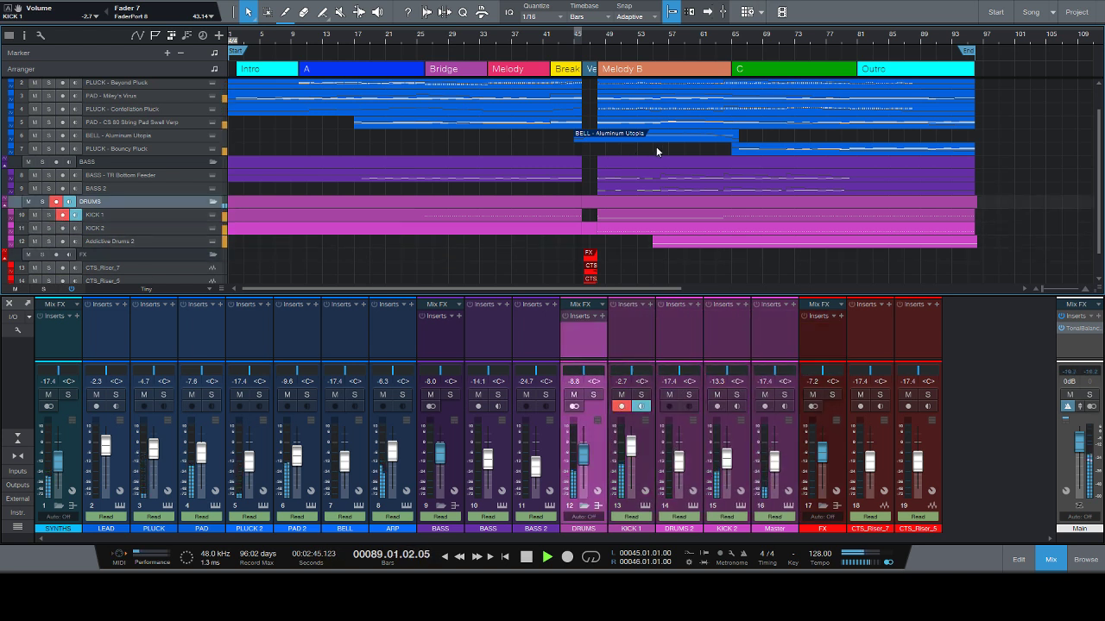
pyautogui.press('Right')
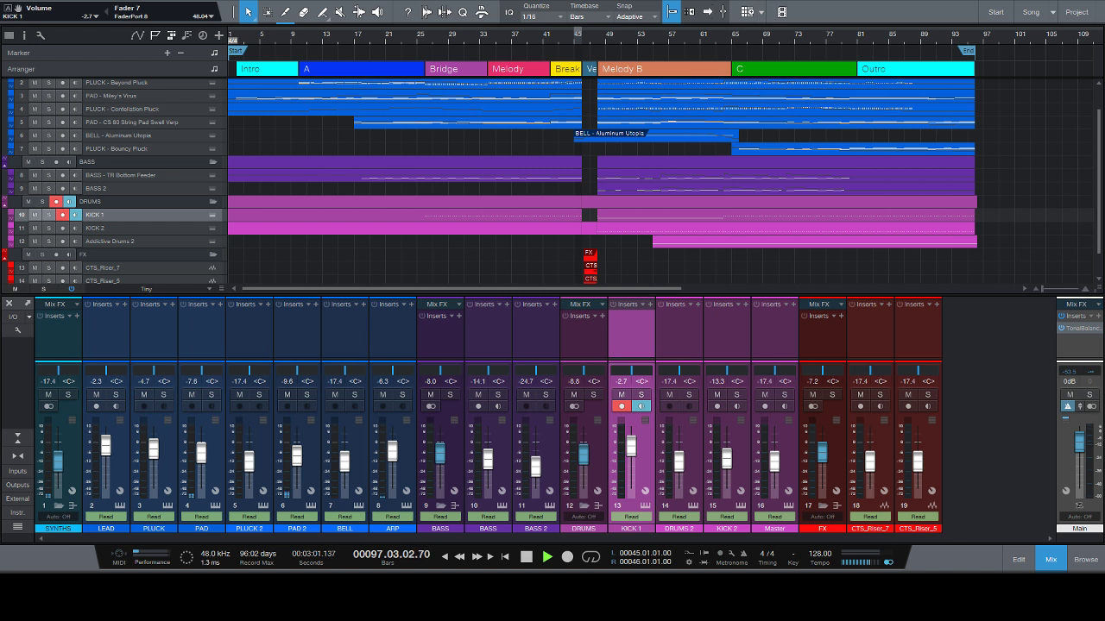
# Stop playback, return to the start of the song and play it again.
pyautogui.click(526, 557)
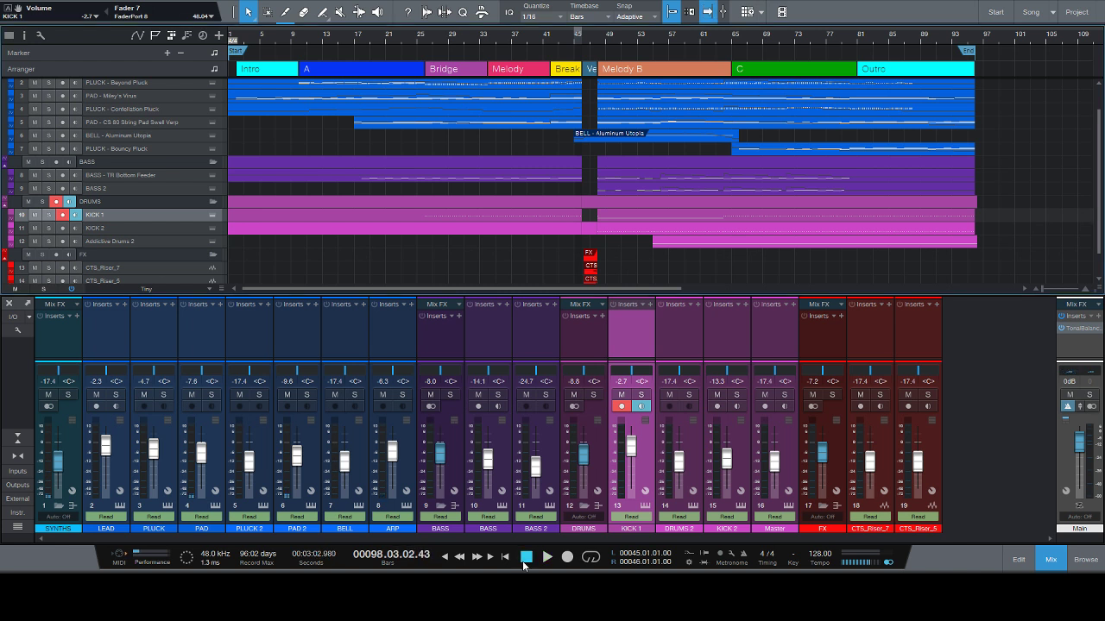
pyautogui.click(505, 557)
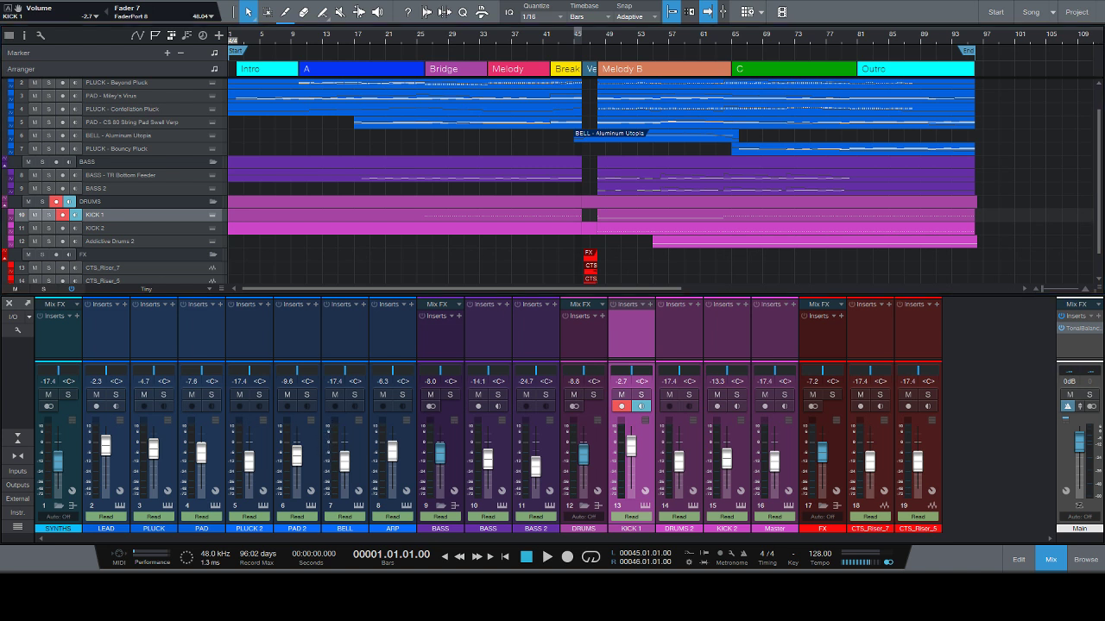
pyautogui.press('space')
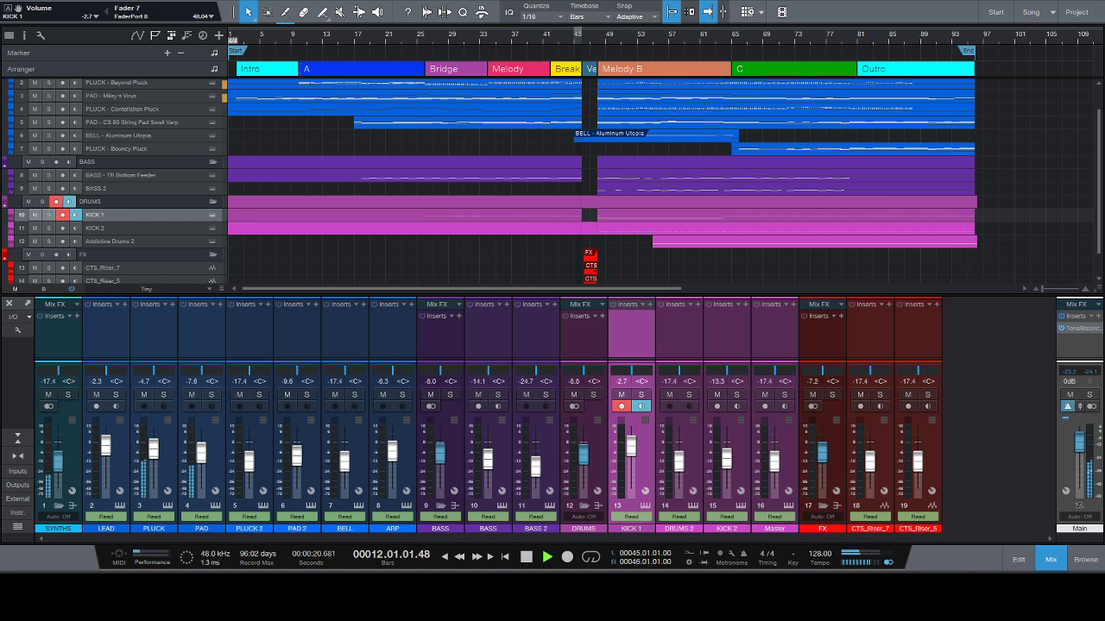
# Raise the PAD channel to -4.3 dB and the PAD 2 channel to -8.0 dB during playback.
pyautogui.moveTo(197, 458); pyautogui.dragTo(200, 451)
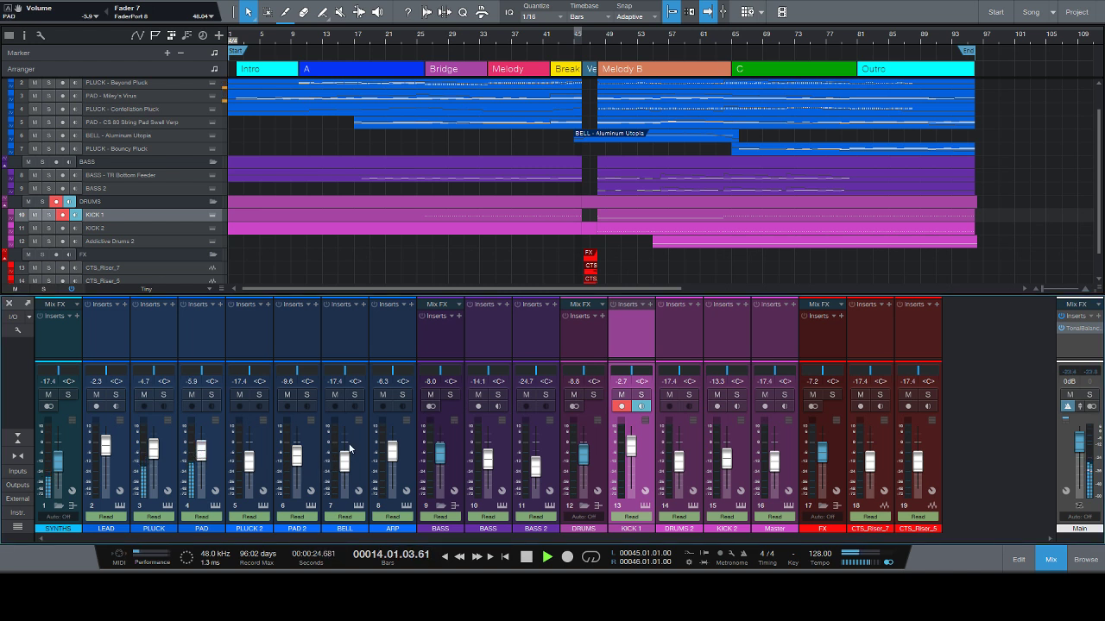
pyautogui.moveTo(200, 456); pyautogui.dragTo(199, 449)
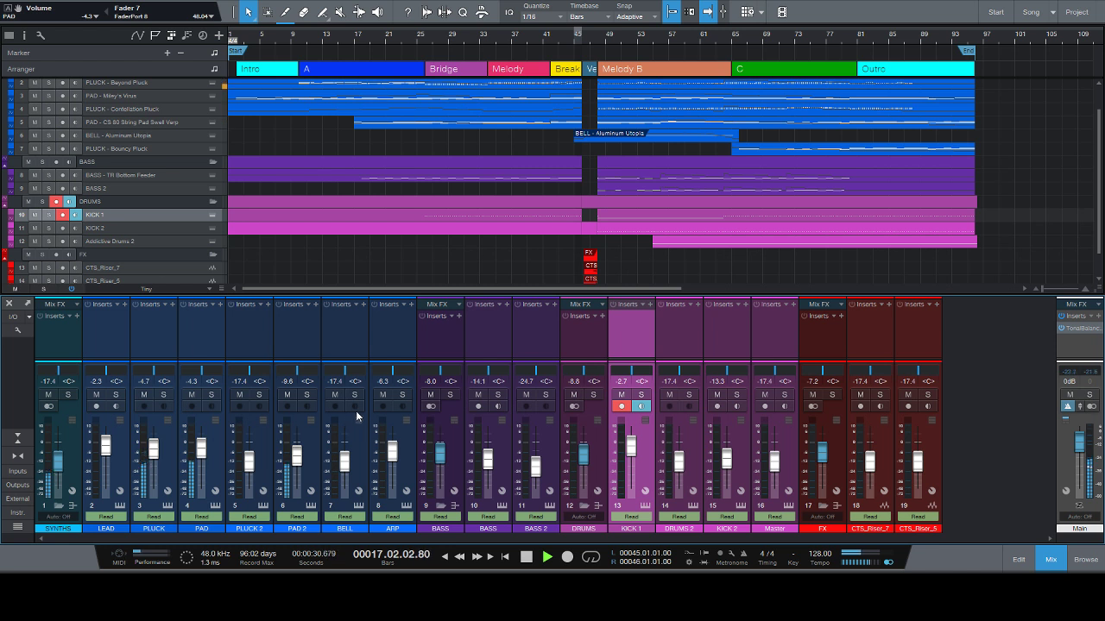
pyautogui.moveTo(297, 457); pyautogui.dragTo(297, 450)
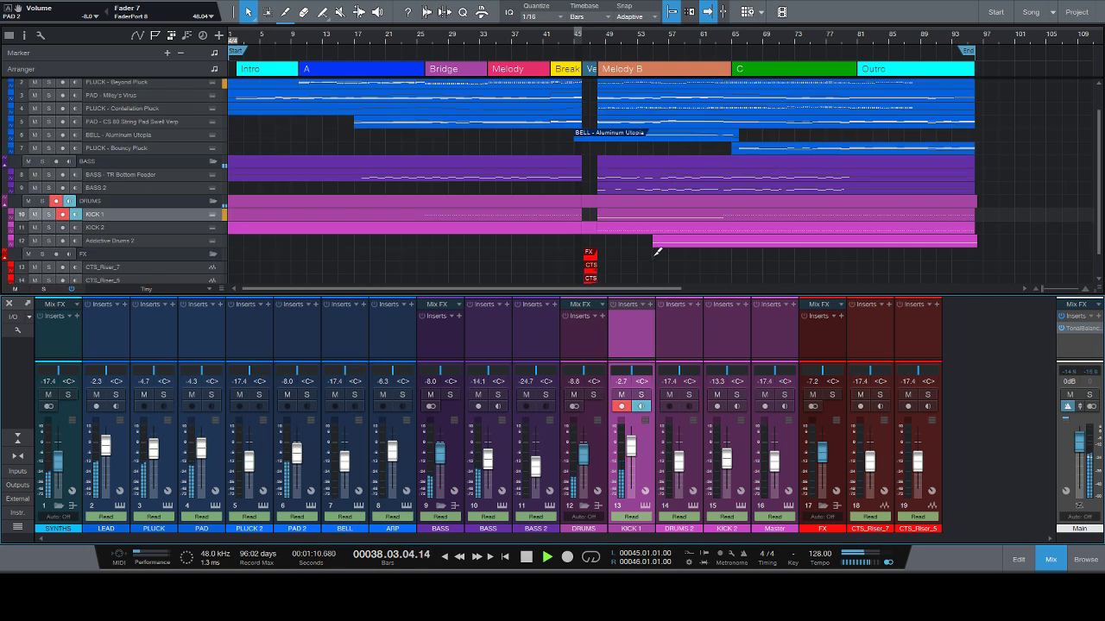
# Enlarge the arrangement tracks to the Small height and look through them from SYNTHS down to the FX risers.
pyautogui.scroll(1, 653, 259)
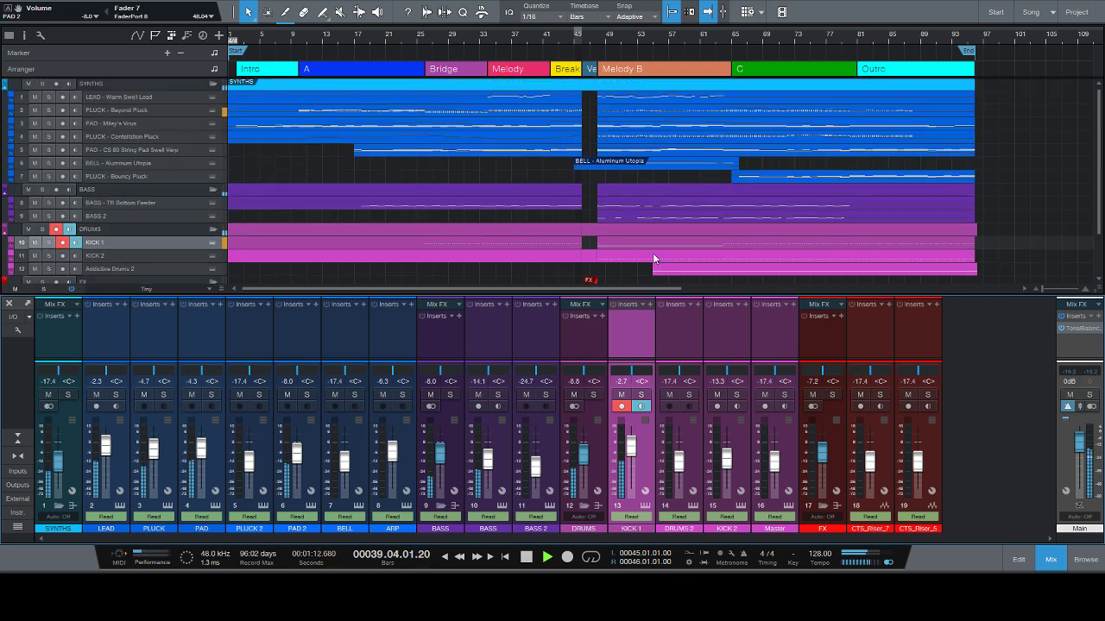
pyautogui.scroll(-1, 654, 258)
pyautogui.hotkey('shift', 'e')
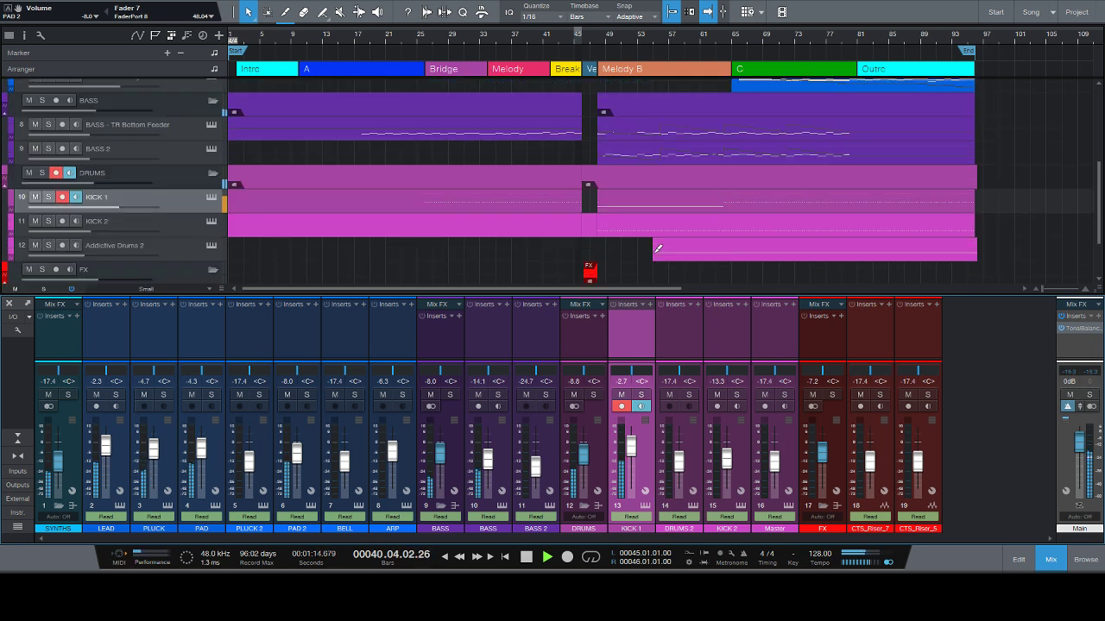
pyautogui.scroll(3, 654, 249)
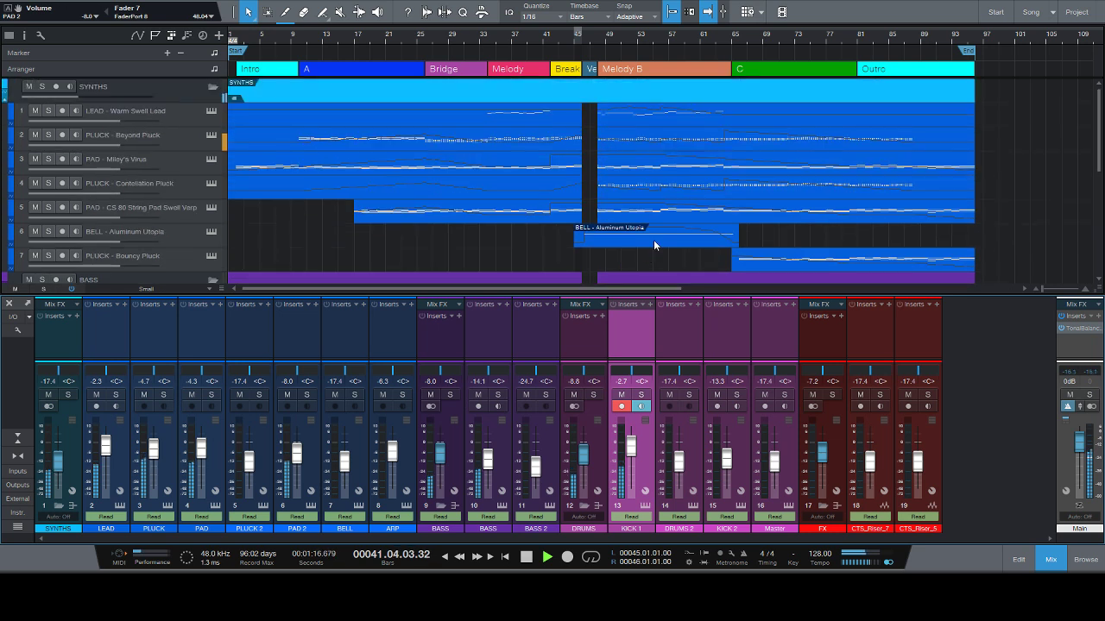
pyautogui.scroll(-4, 653, 244)
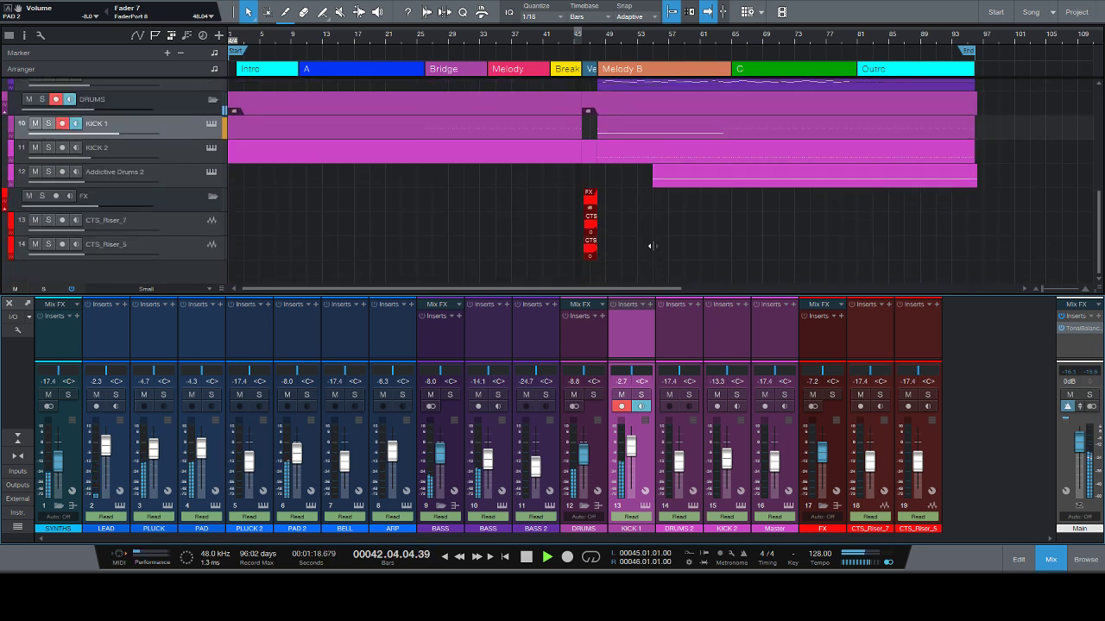
pyautogui.scroll(2, 655, 246)
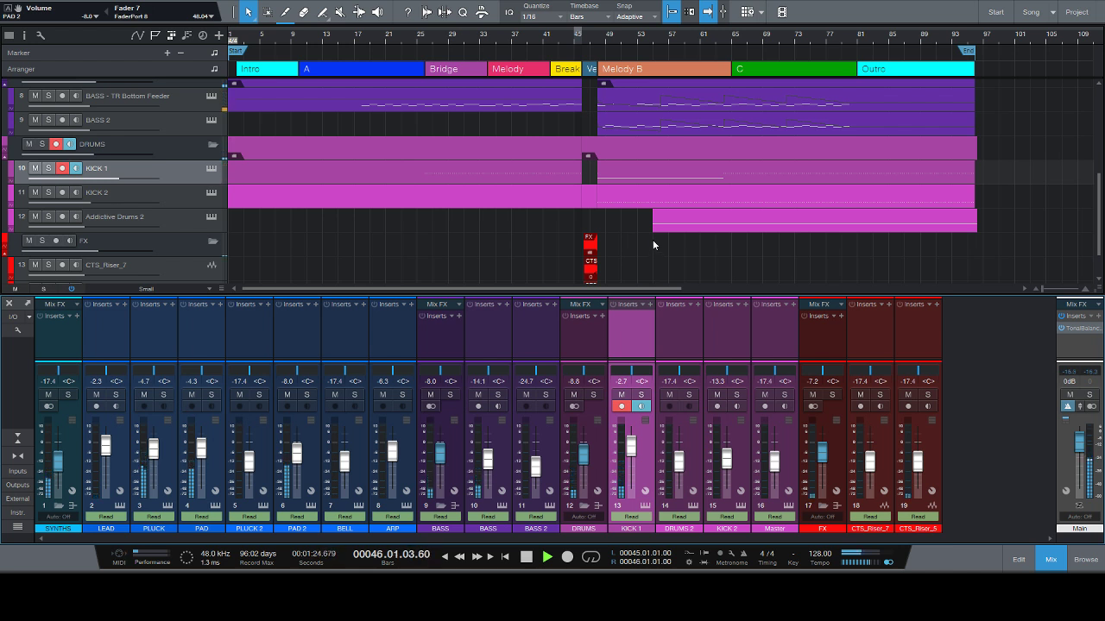
pyautogui.scroll(2, 649, 242)
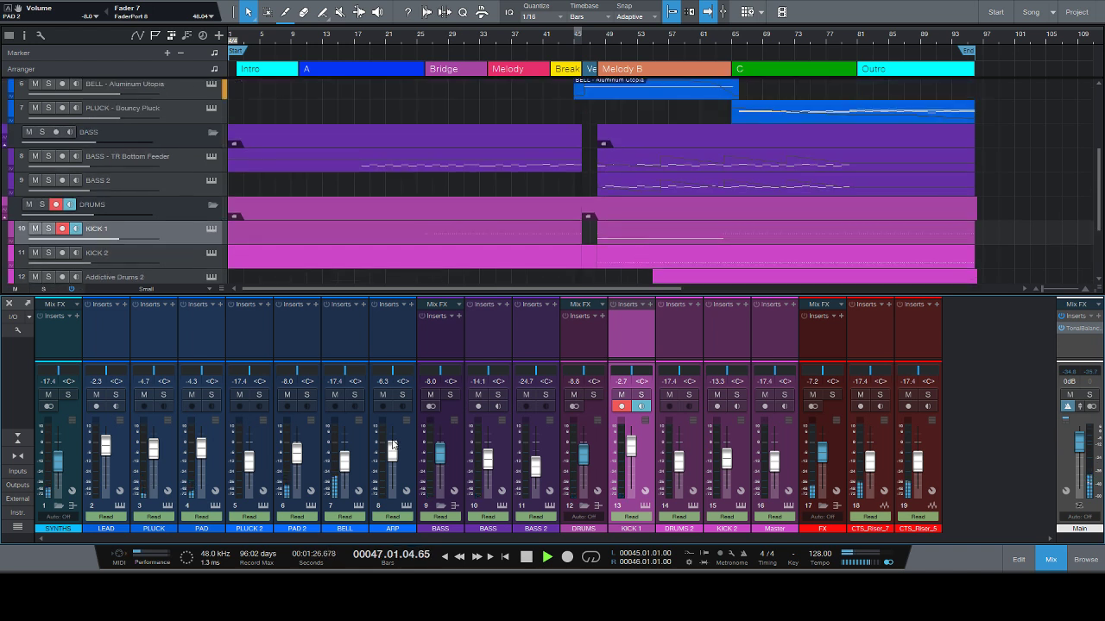
# Raise the BELL channel to +0.2 dB, replaying the song from the Break section.
pyautogui.press('space')
pyautogui.moveTo(344, 460); pyautogui.dragTo(344, 445)
pyautogui.click(570, 40)
pyautogui.press('space')
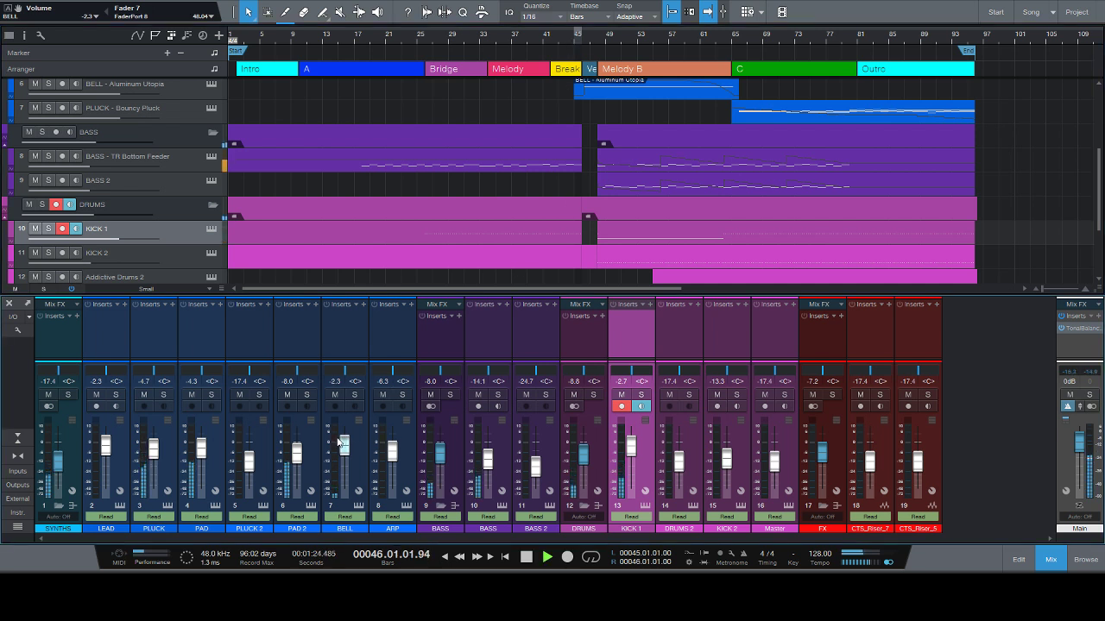
pyautogui.moveTo(344, 446); pyautogui.dragTo(335, 438)
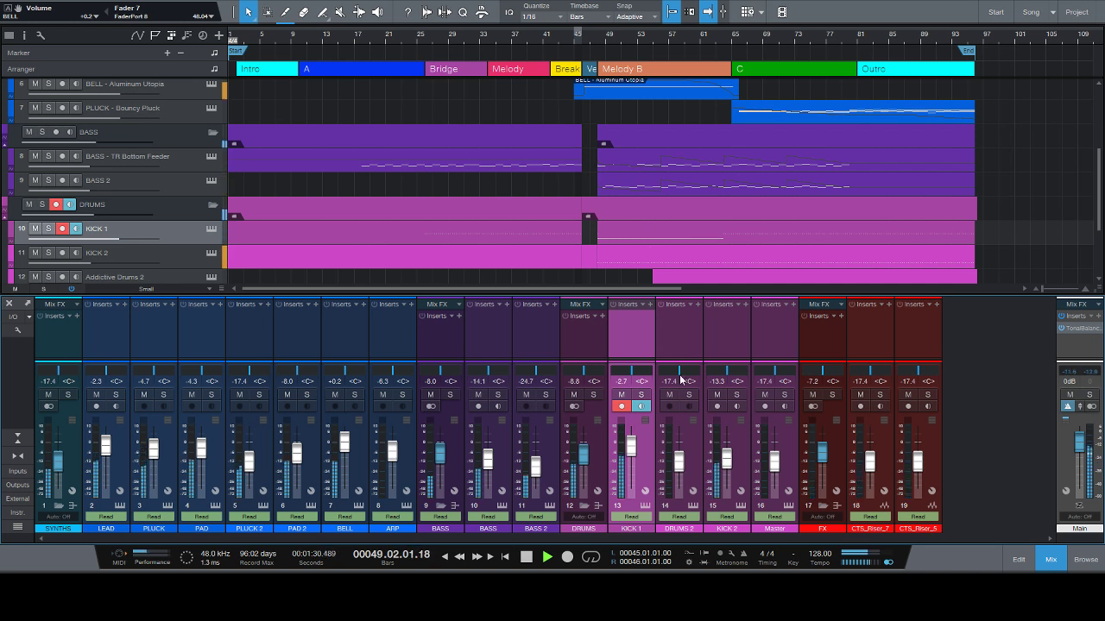
# Lower KICK 2 to -18.2 dB, and raise LEAD to -0.6 dB and ARP to -3.5 dB.
pyautogui.moveTo(725, 463); pyautogui.dragTo(726, 467)
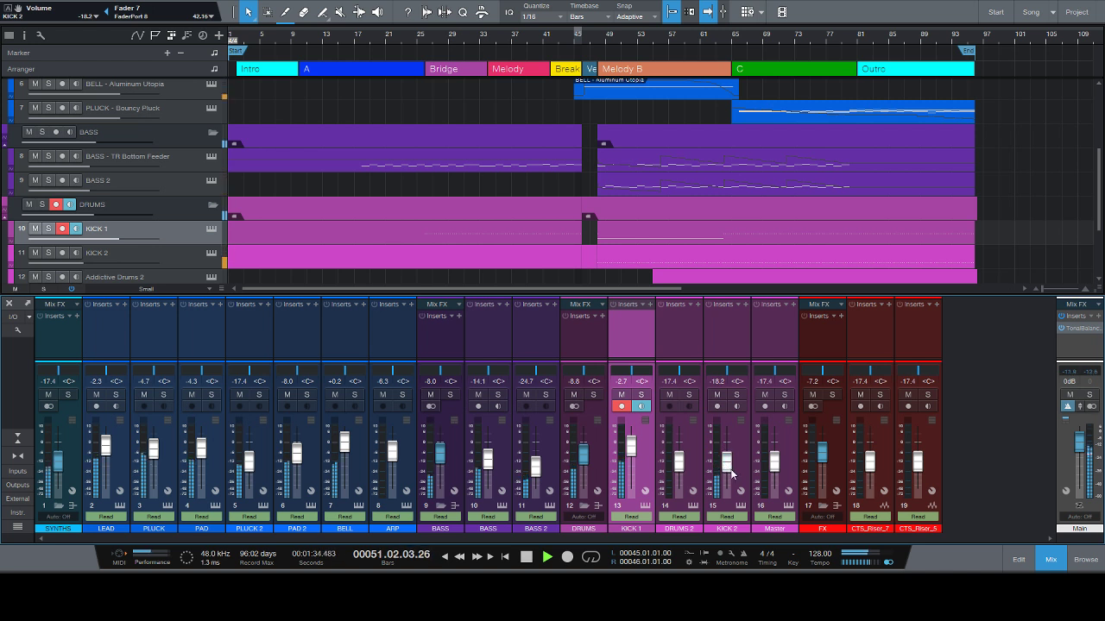
pyautogui.scroll(-3, 657, 248)
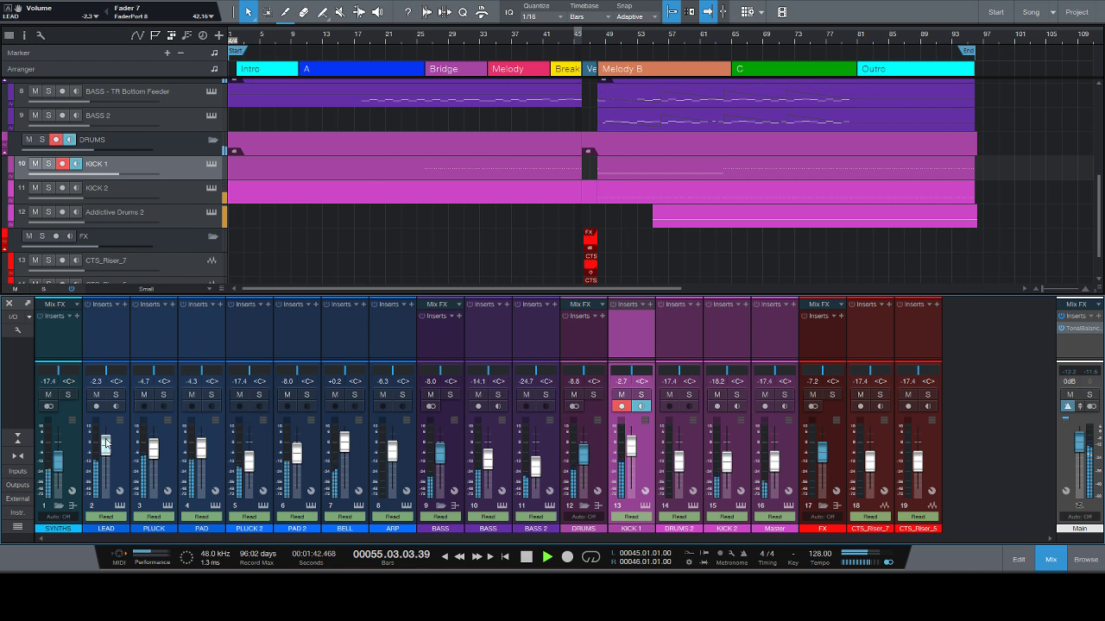
pyautogui.moveTo(106, 444); pyautogui.dragTo(106, 441)
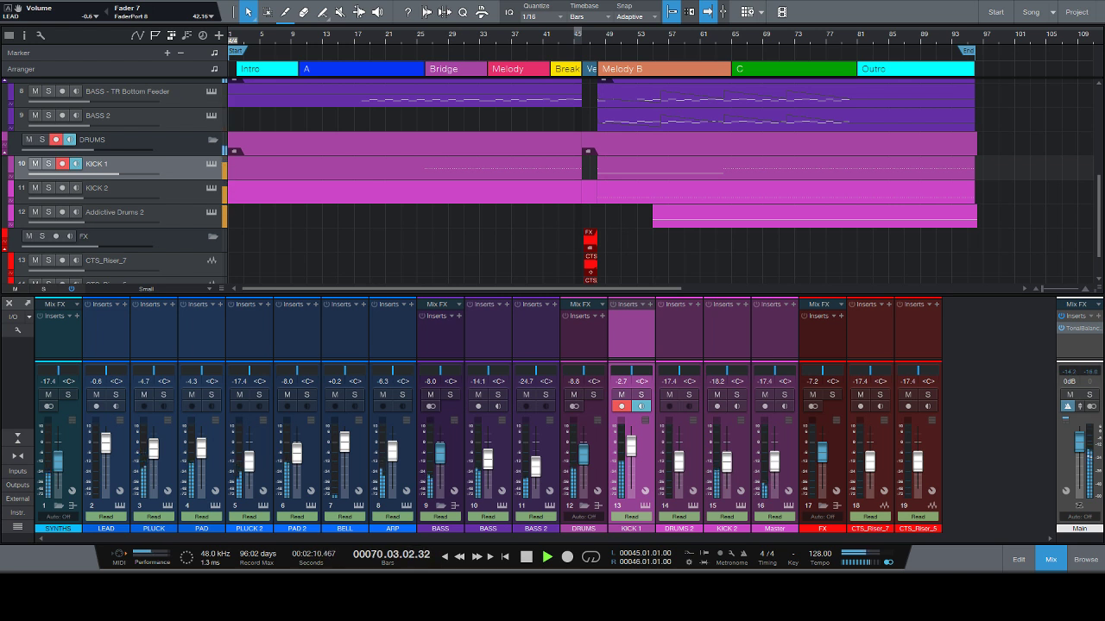
pyautogui.moveTo(392, 451); pyautogui.dragTo(392, 452)
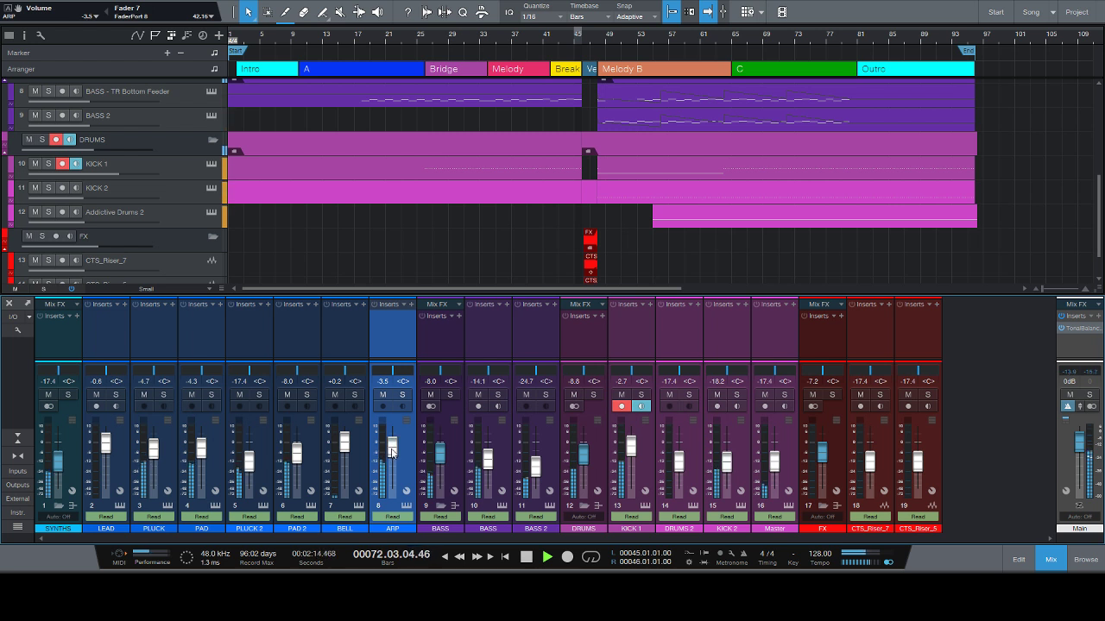
# Move the channel selection to PLUCK and back to ARP, and lower the ARP channel to -5.5 dB.
pyautogui.press('Up')
pyautogui.press('Up')
pyautogui.press('Up')
pyautogui.press('Up')
pyautogui.press('Up')
pyautogui.press('Up')
pyautogui.press('Up')
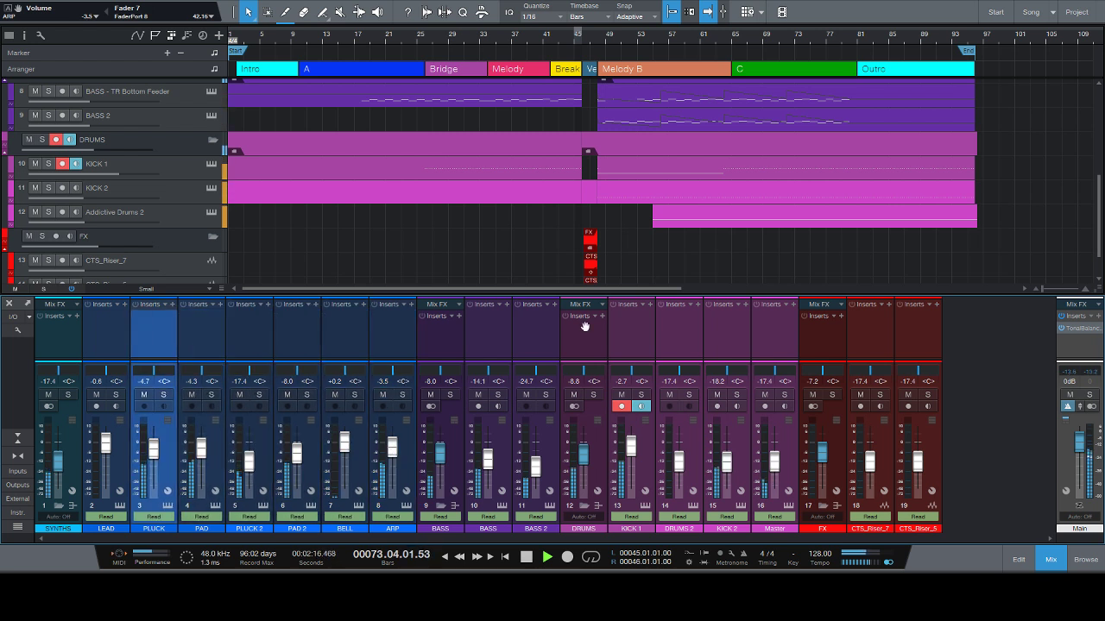
pyautogui.press('Down')
pyautogui.press('Down')
pyautogui.press('Down')
pyautogui.press('Down')
pyautogui.press('Down')
pyautogui.press('Down')
pyautogui.press('Down')
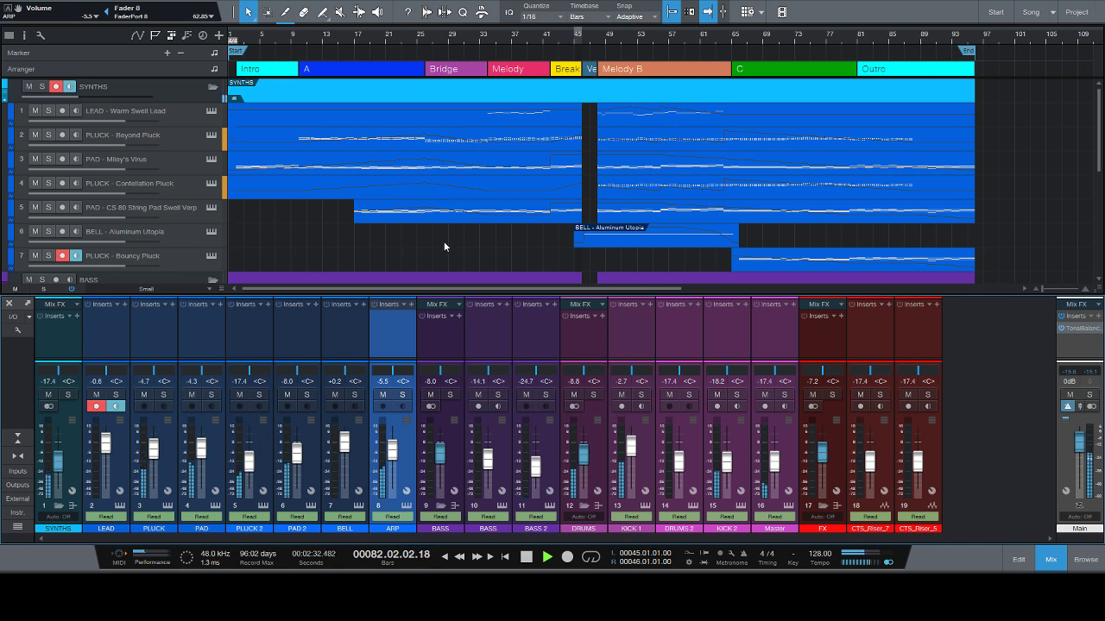
# Look over the tracks during playback, stop the song and place the playhead at bar 33.
pyautogui.scroll(-5, 437, 221)
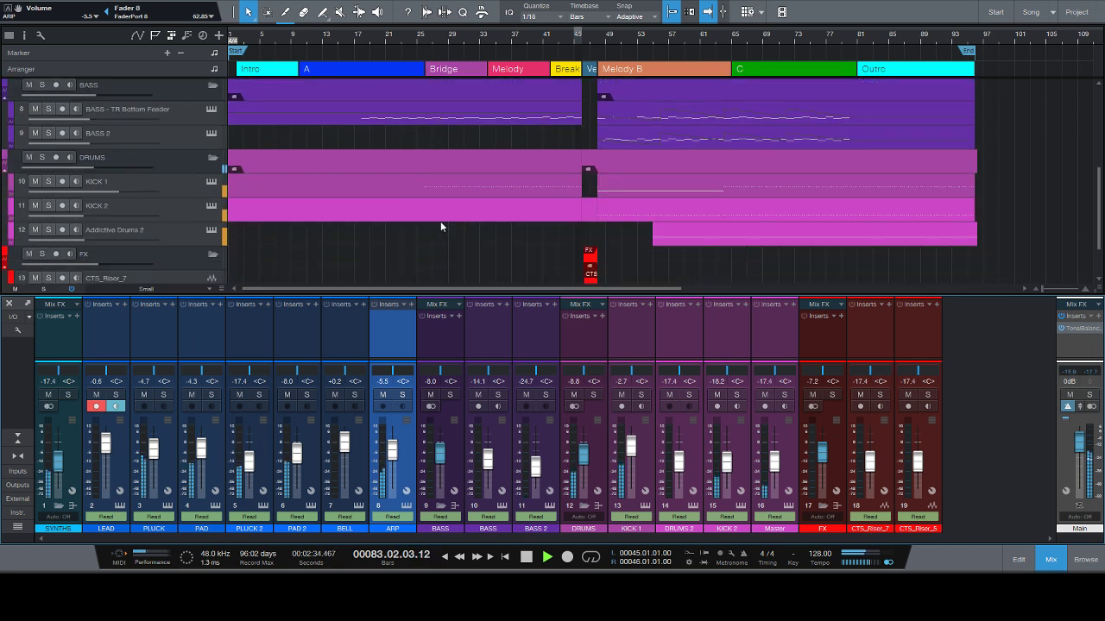
pyautogui.scroll(5, 516, 200)
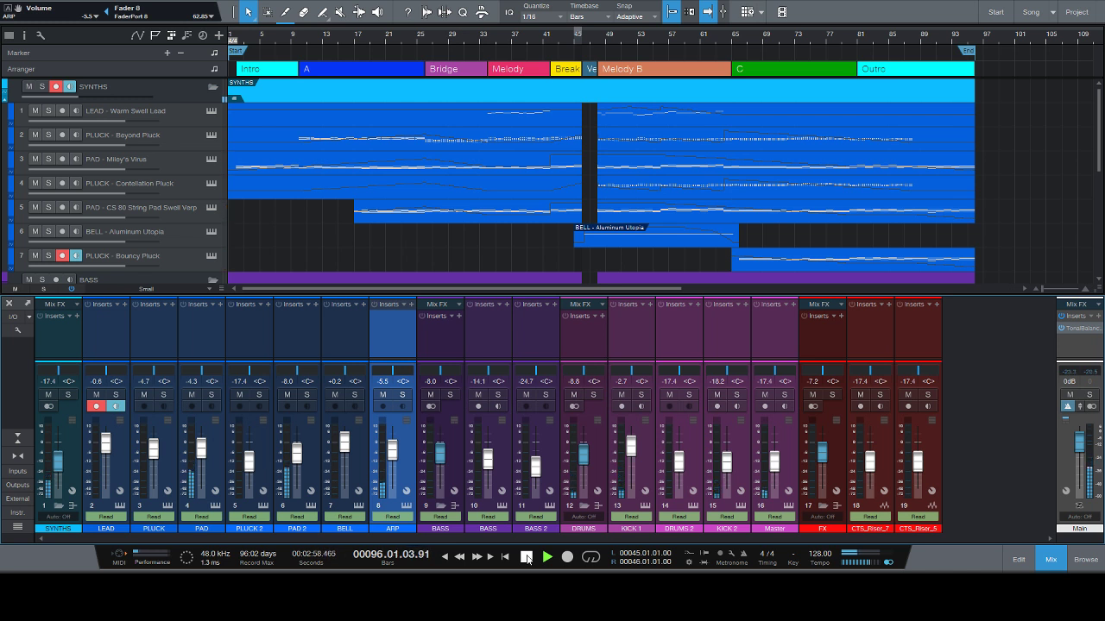
pyautogui.click(526, 557)
pyautogui.click(505, 558)
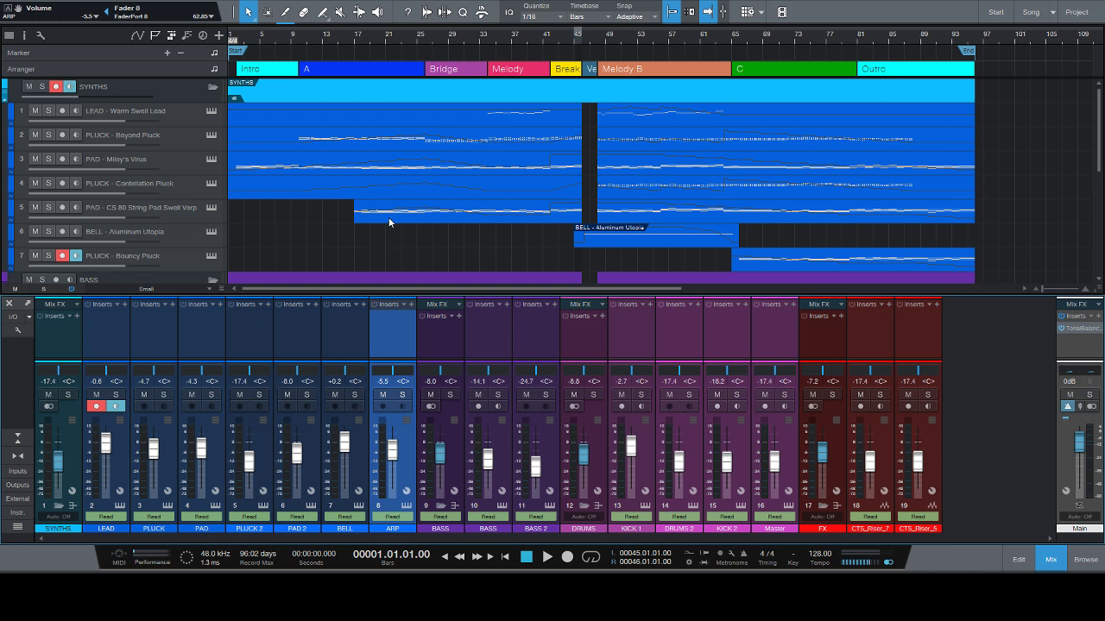
pyautogui.click(485, 37)
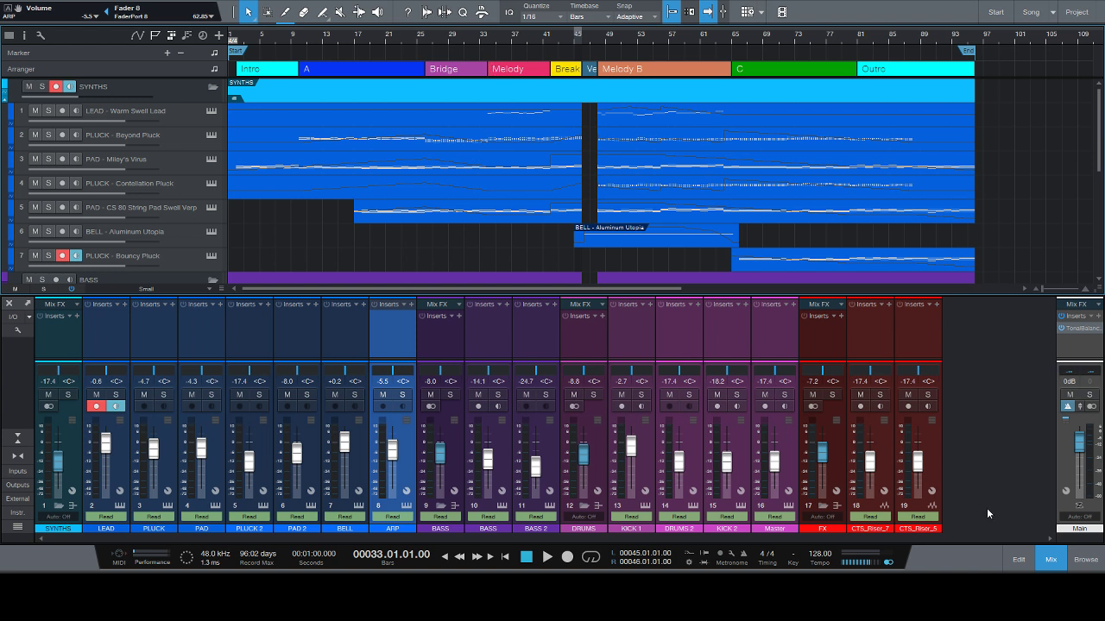
# Show the effects browser, look through the plug-ins and search them for EQ.
pyautogui.click(1086, 560)
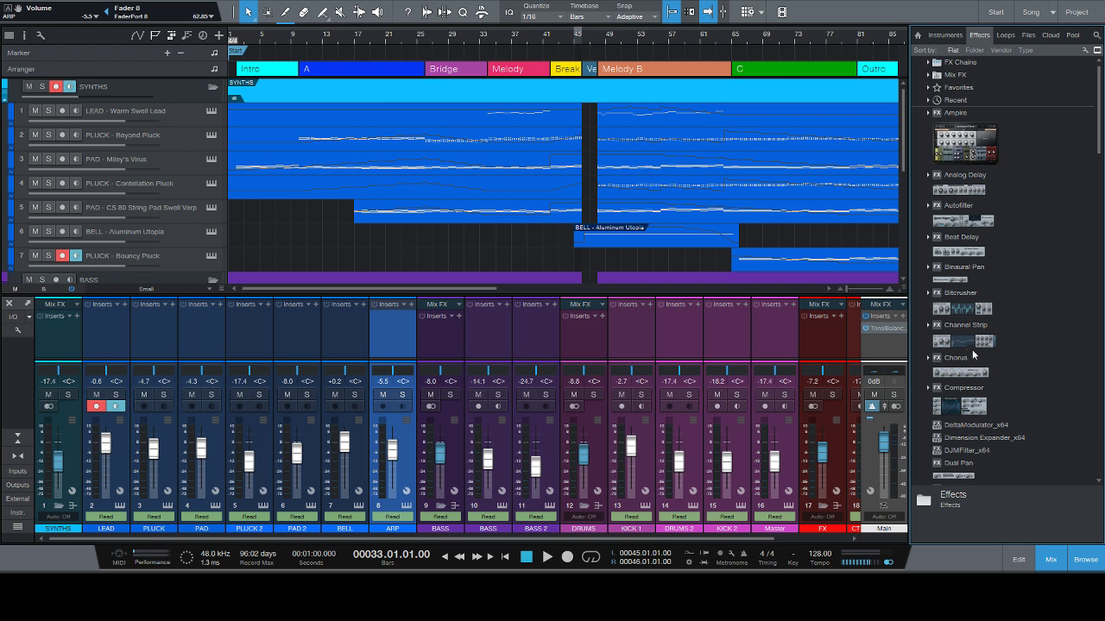
pyautogui.scroll(-15, 983, 338)
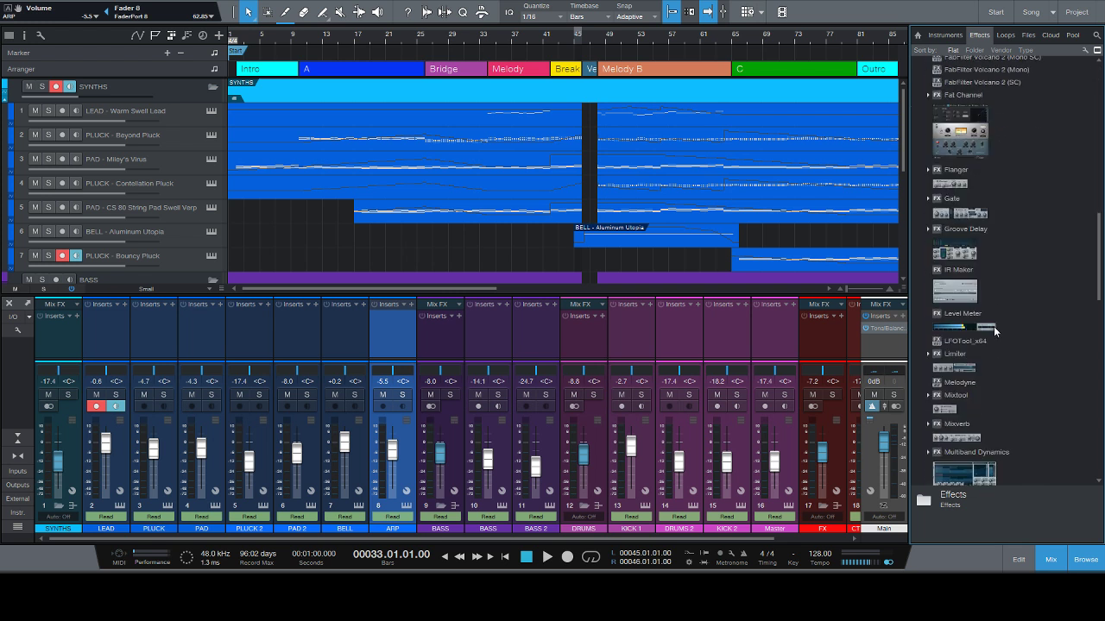
pyautogui.scroll(-15, 993, 326)
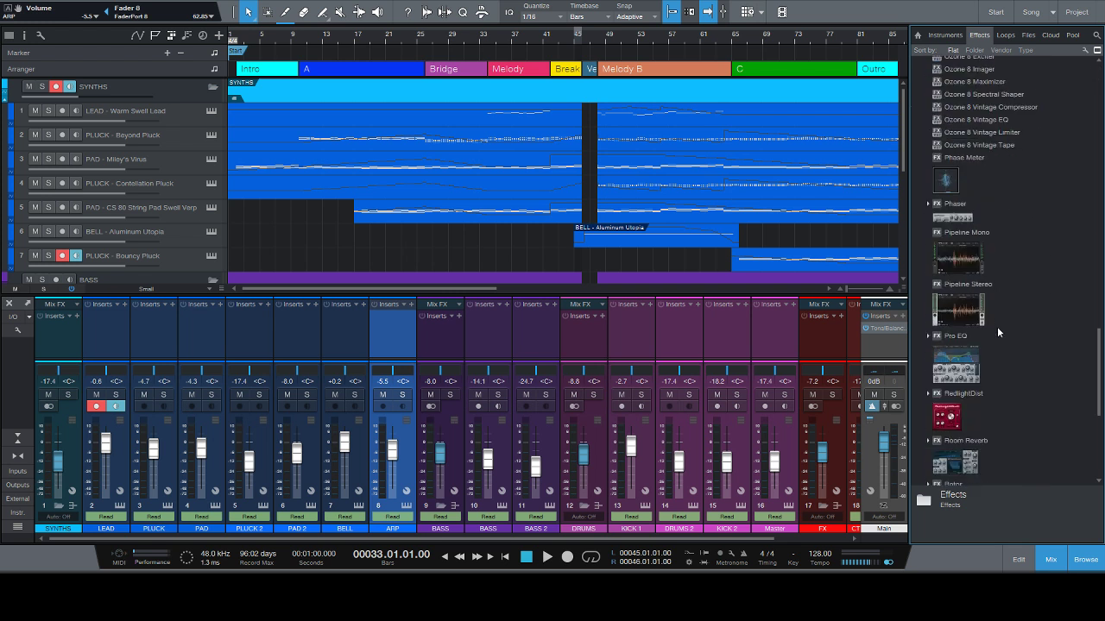
pyautogui.scroll(-3, 997, 326)
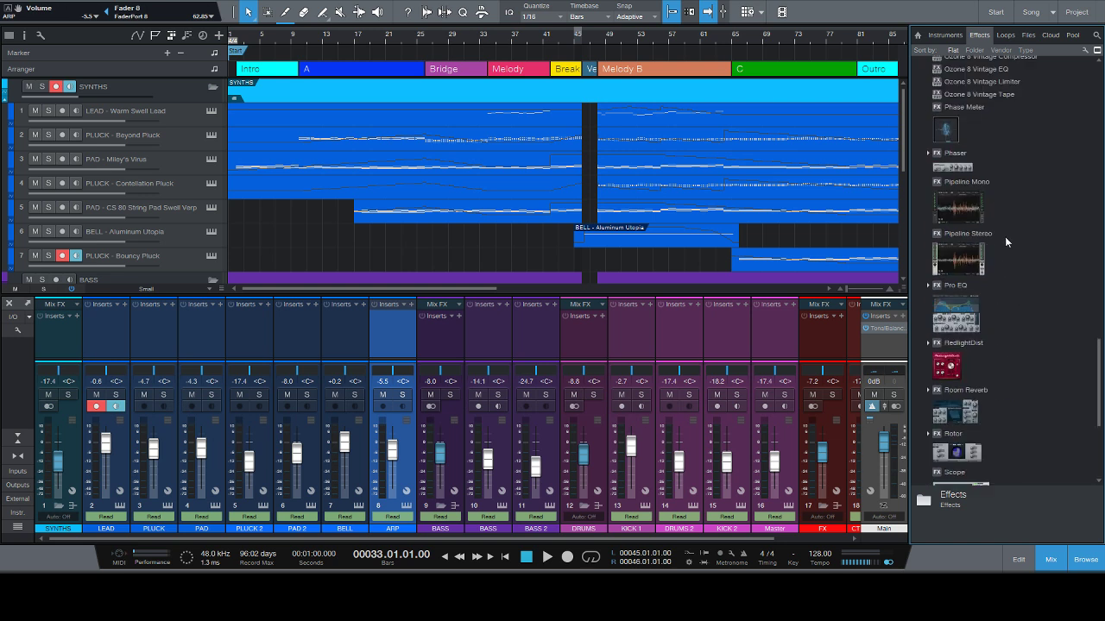
pyautogui.scroll(15, 1004, 236)
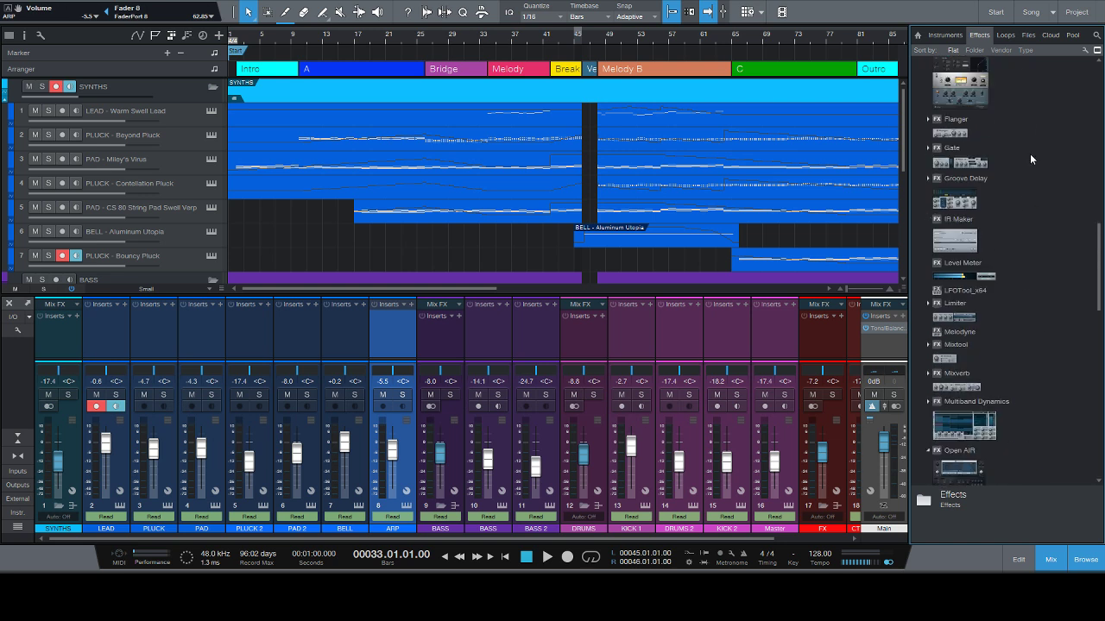
pyautogui.scroll(15, 1027, 130)
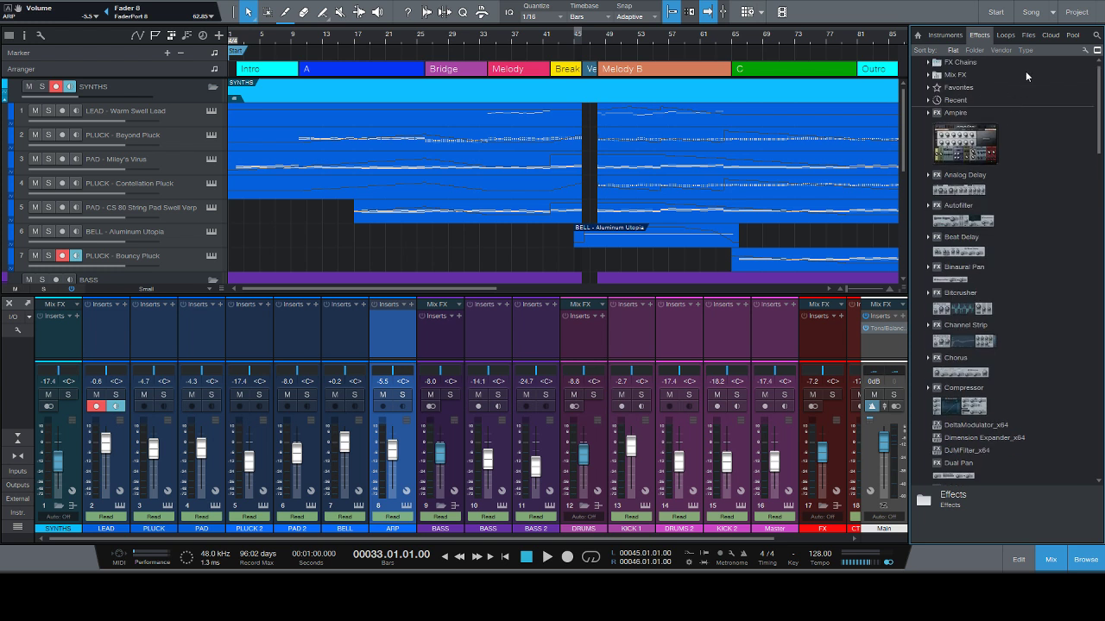
pyautogui.click(1096, 35)
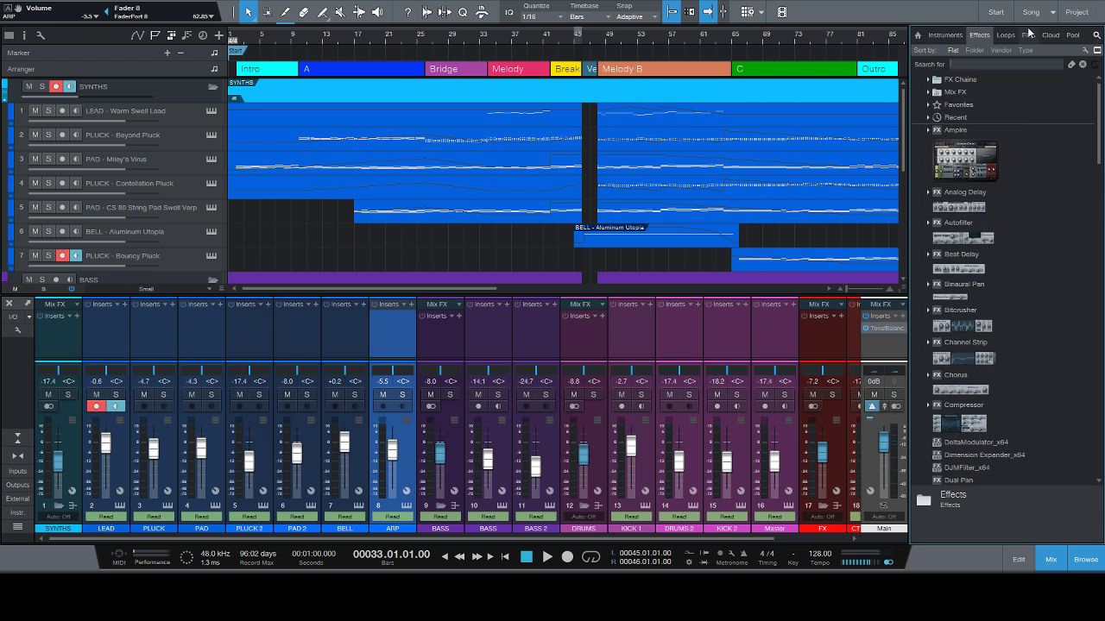
pyautogui.write('EQ')
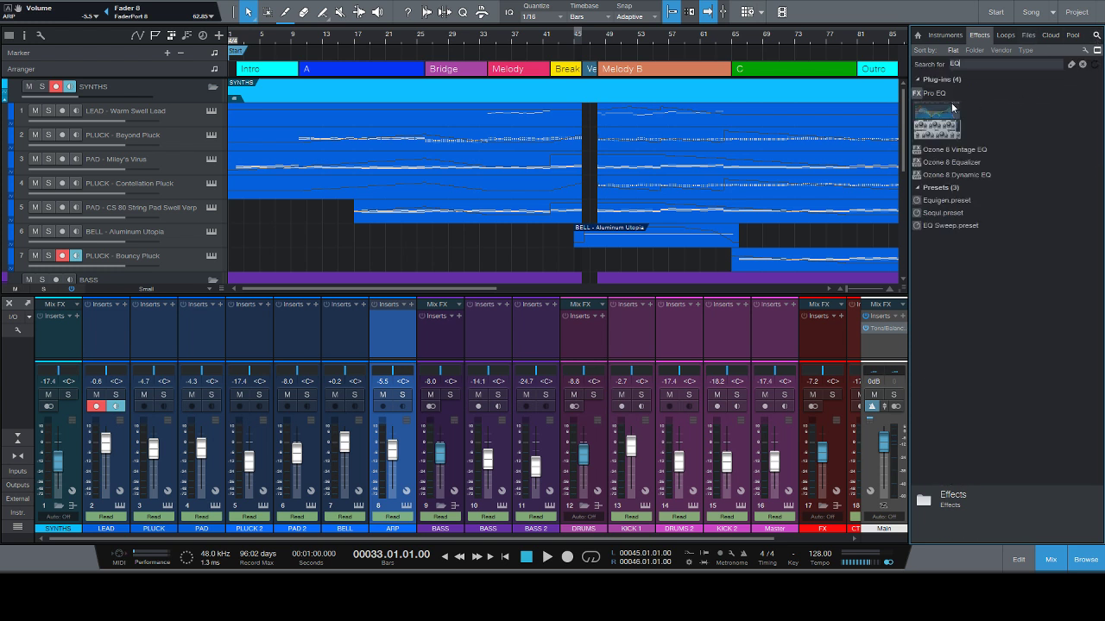
# Insert Pro EQ on every individual instrument, drum and riser channel, and on the Main channel ahead of the Tonal Balance plug-in.
pyautogui.moveTo(951, 102); pyautogui.dragTo(680, 321)
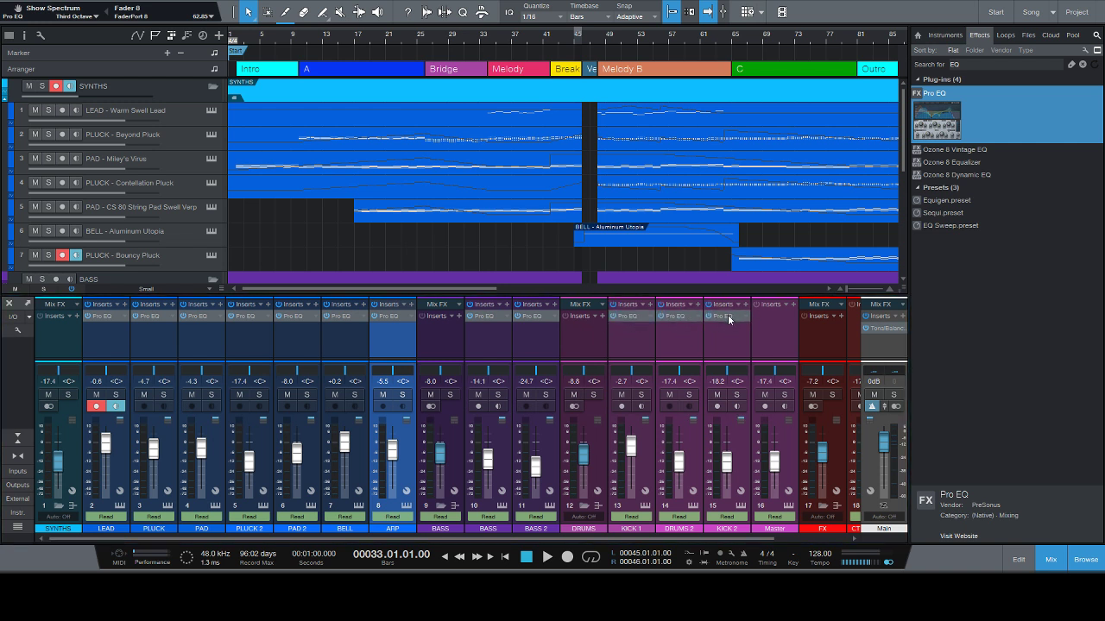
pyautogui.moveTo(544, 537); pyautogui.dragTo(686, 536)
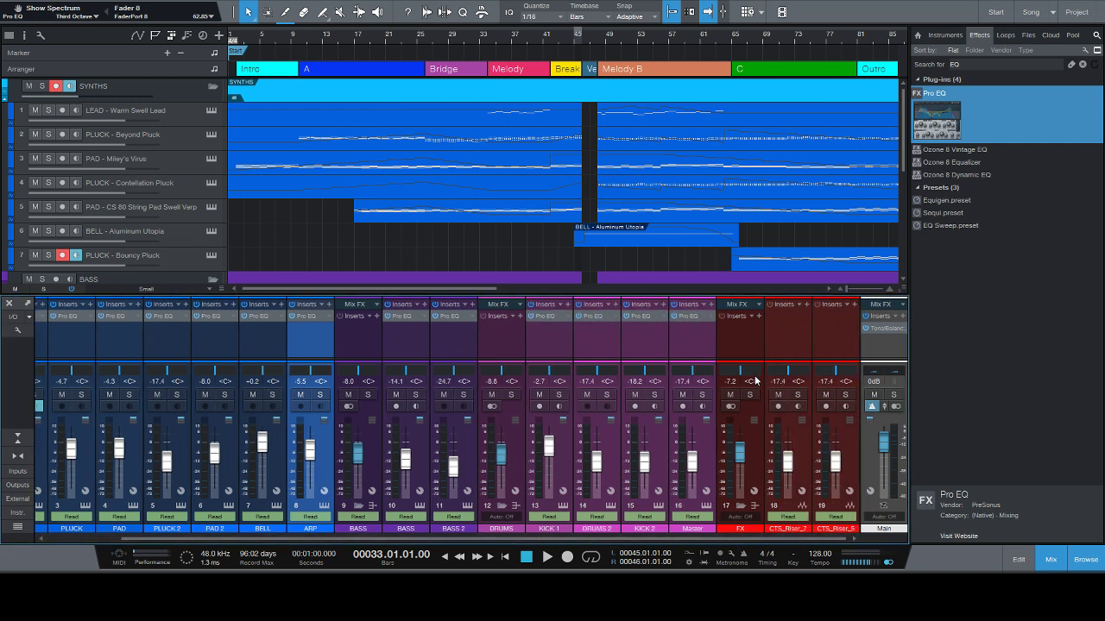
pyautogui.moveTo(786, 326); pyautogui.dragTo(886, 328)
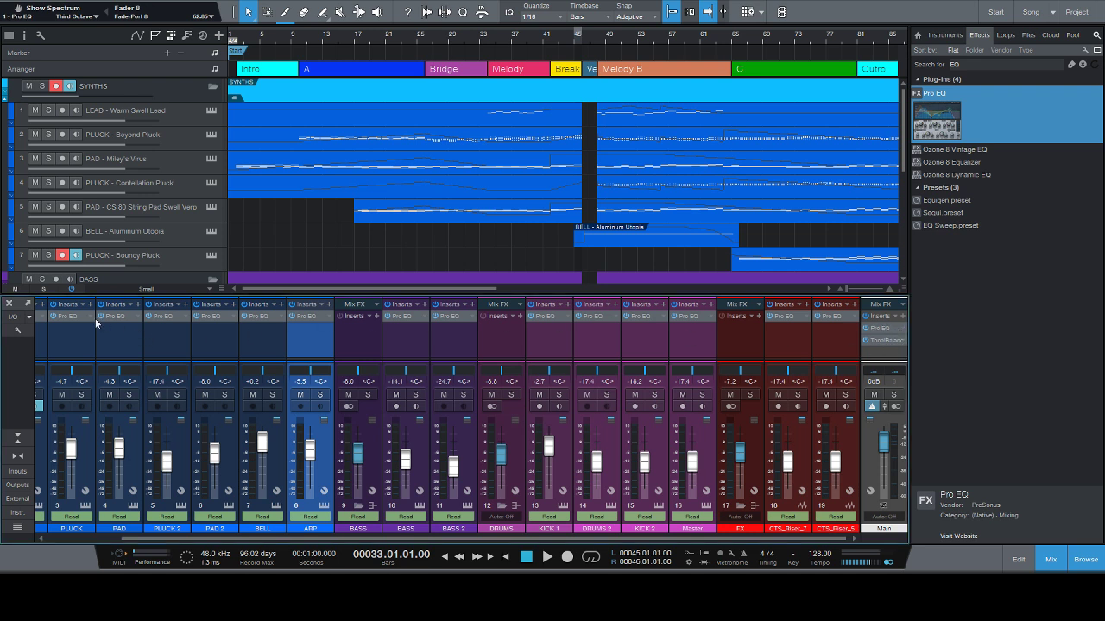
pyautogui.moveTo(254, 540); pyautogui.dragTo(180, 532)
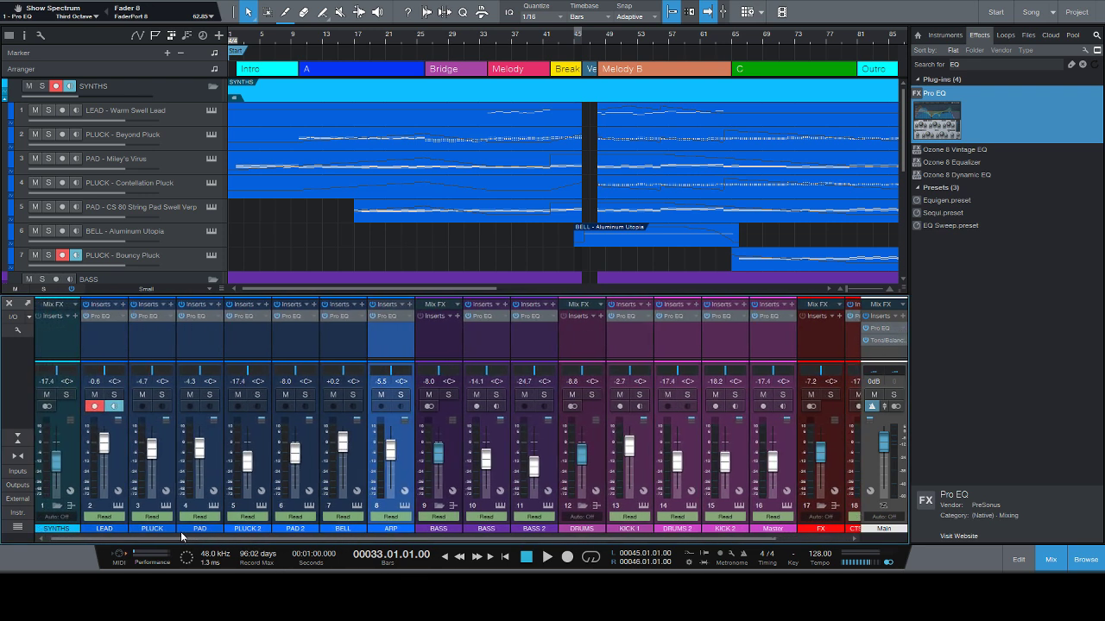
# Place the playhead at bar 10 and select the PAD - Miley's Virus track.
pyautogui.click(381, 40)
pyautogui.click(300, 40)
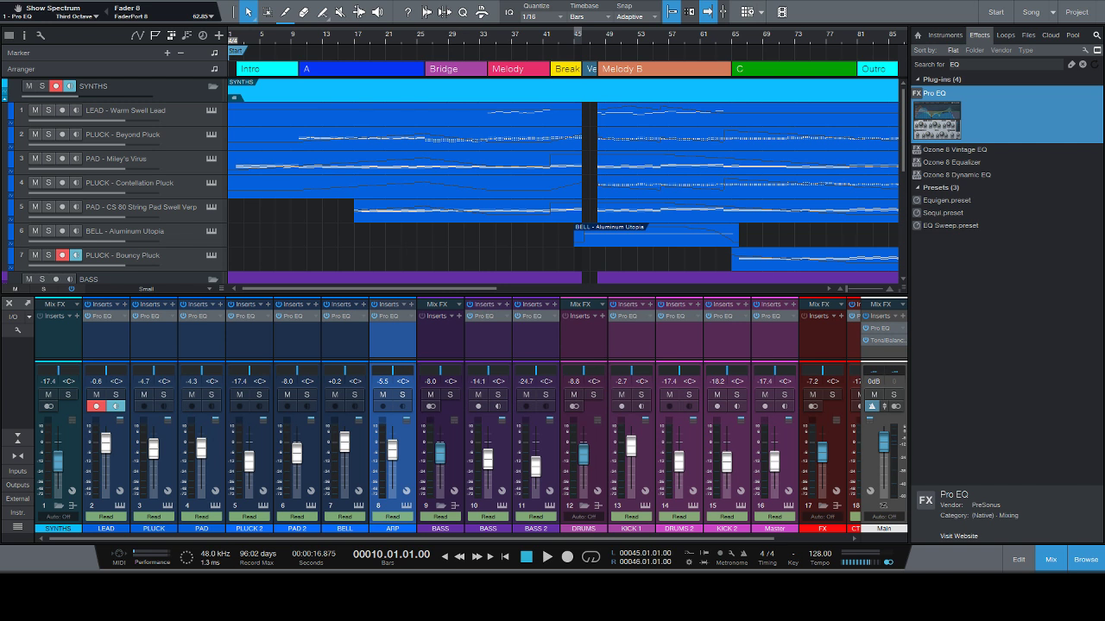
pyautogui.click(183, 160)
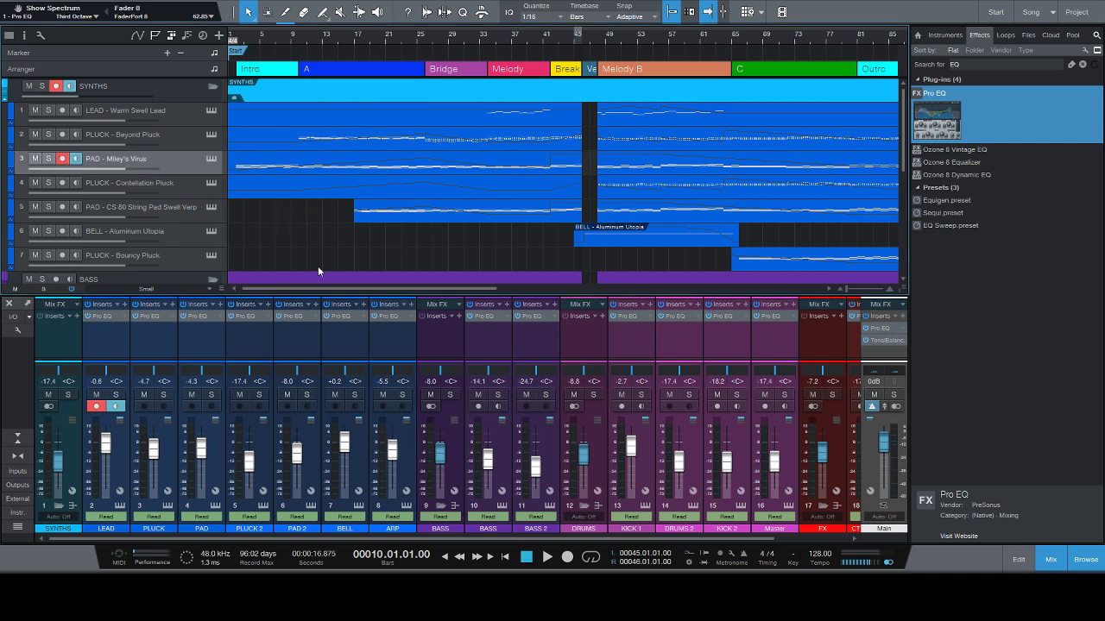
# Move the selection down through the tracks, back up to LEAD and on to the PAD channel.
pyautogui.press('Down')
pyautogui.press('Down')
pyautogui.press('Down')
pyautogui.press('Down')
pyautogui.press('Down')
pyautogui.press('Down')
pyautogui.press('Down')
pyautogui.press('Down')
pyautogui.press('Down')
pyautogui.press('Down')
pyautogui.press('Down')
pyautogui.press('Down')
pyautogui.press('Up')
pyautogui.press('Up')
pyautogui.press('Up')
pyautogui.press('Up')
pyautogui.press('Up')
pyautogui.press('Up')
pyautogui.press('Up')
pyautogui.press('Up')
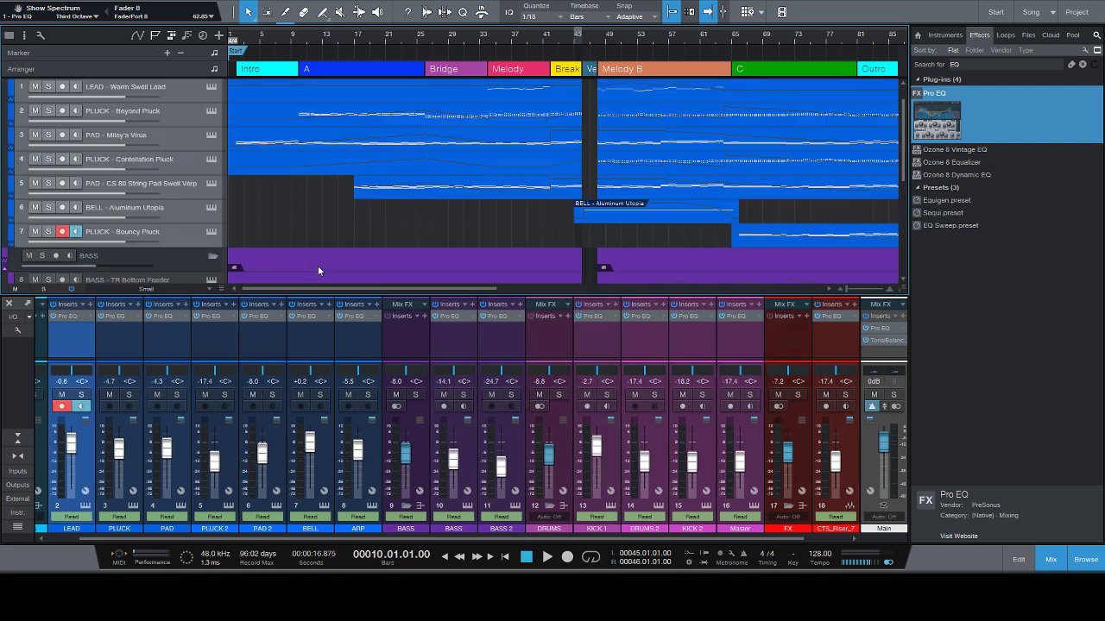
pyautogui.press('Down')
pyautogui.press('Down')
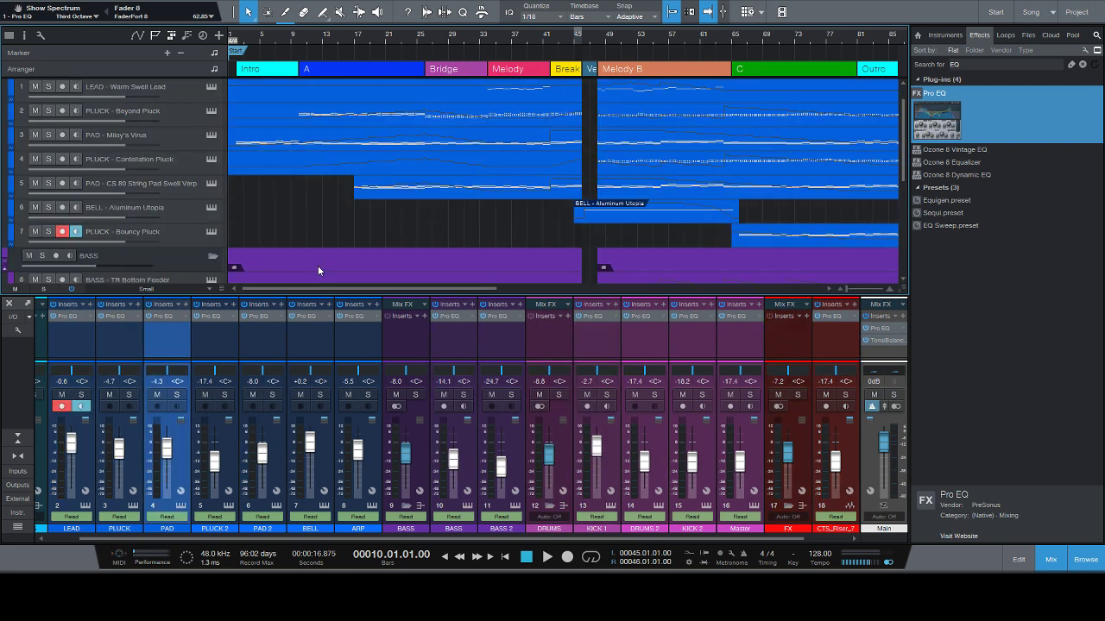
pyautogui.scroll(1, 302, 246)
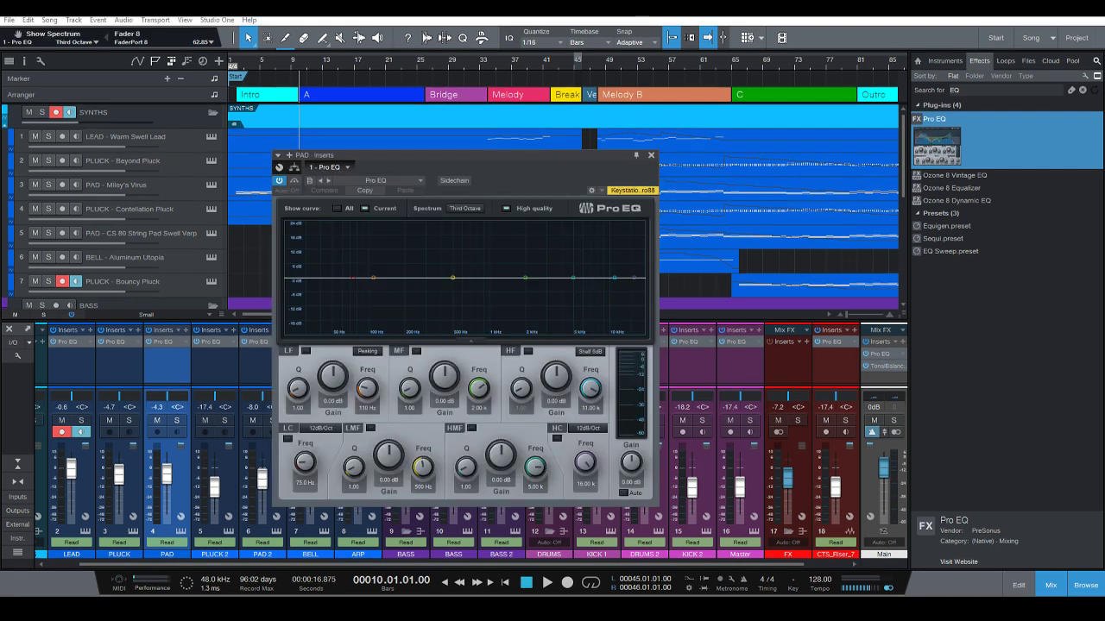
# Move the PAD channel's Pro EQ window off the early bars and play from bar 2 to examine the pad's low-frequency spectrum.
pyautogui.moveTo(430, 157); pyautogui.dragTo(581, 152)
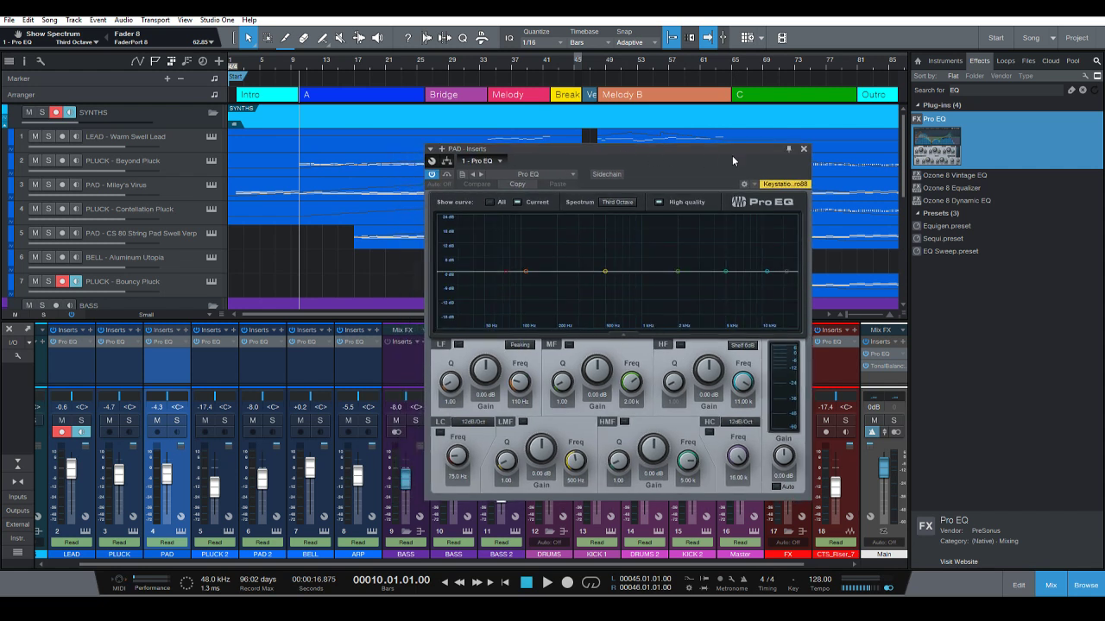
pyautogui.moveTo(683, 146); pyautogui.dragTo(759, 132)
pyautogui.press('Home')
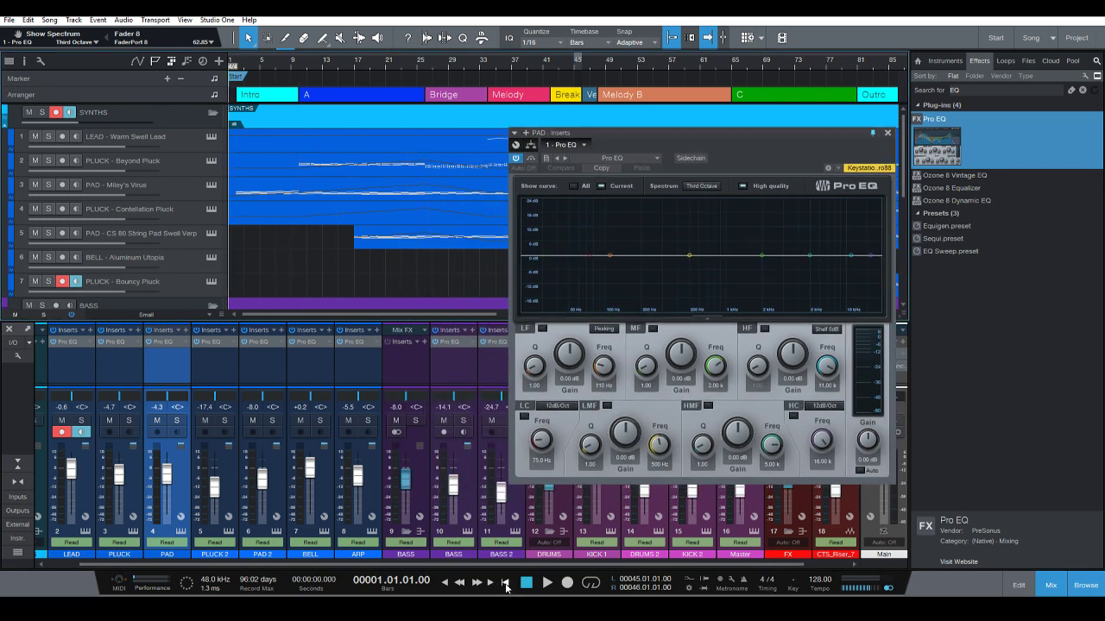
pyautogui.click(294, 62)
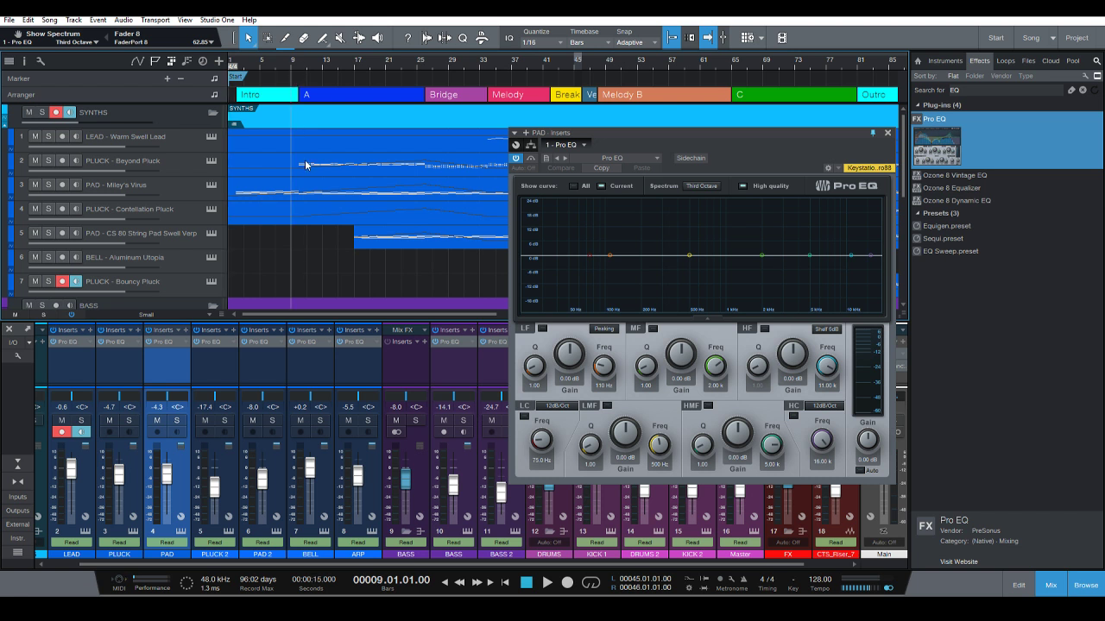
pyautogui.click(238, 62)
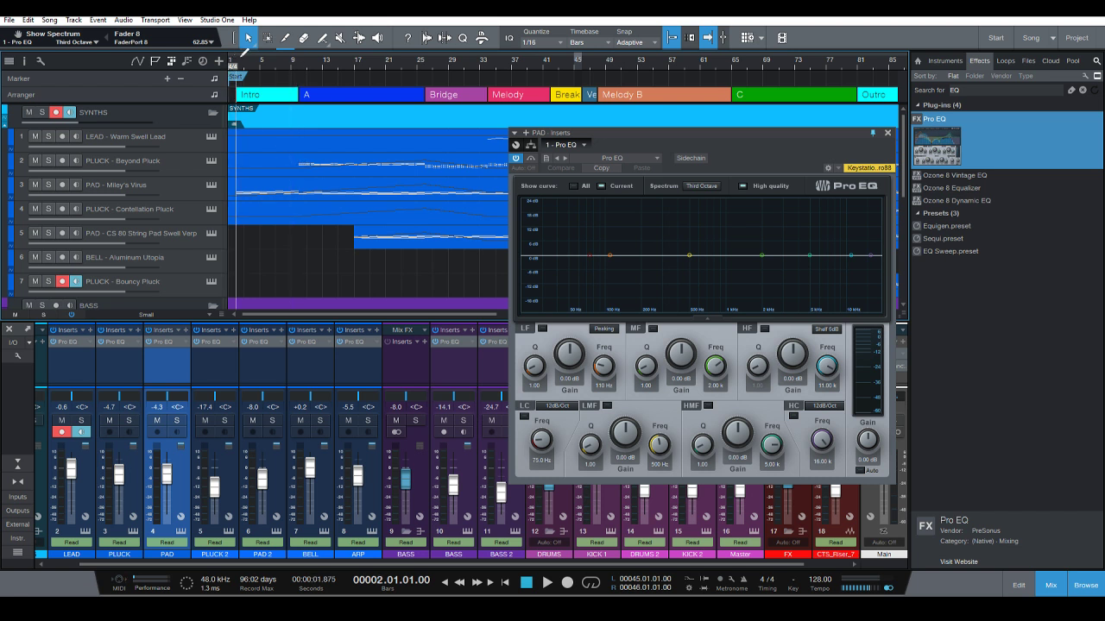
pyautogui.press('space')
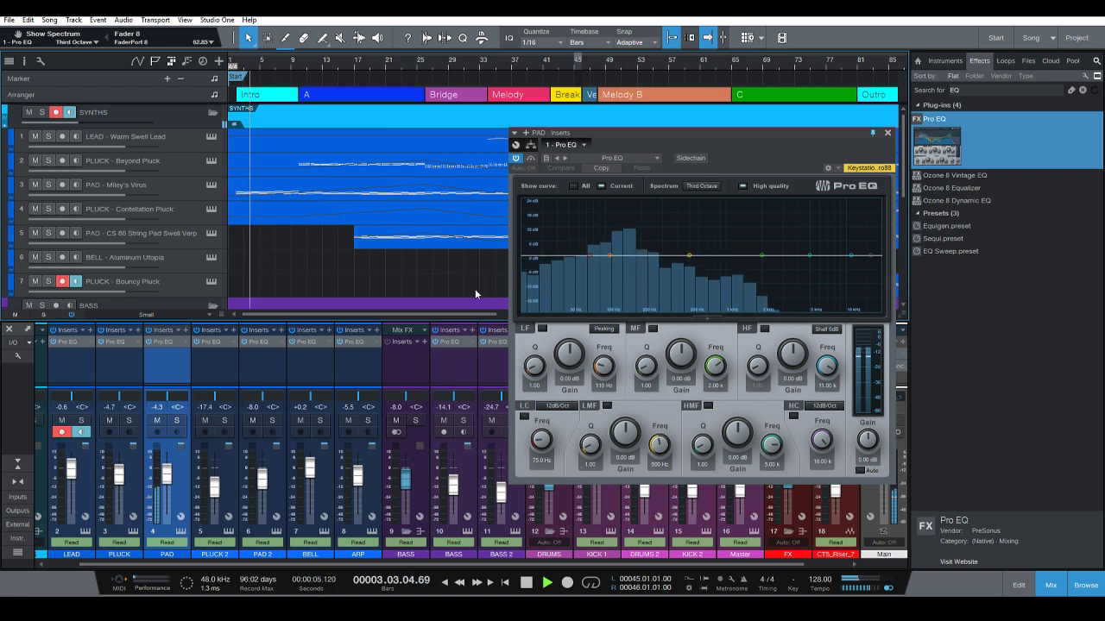
pyautogui.press('space')
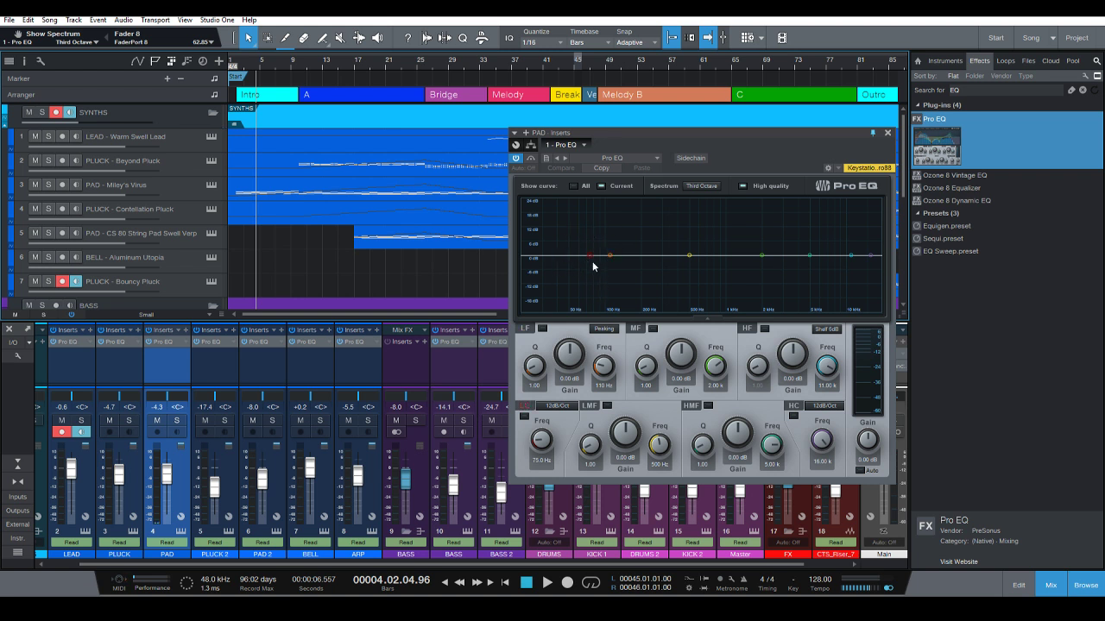
# Enable the low-cut filter in the PAD channel's Pro EQ, set it to 206 Hz and close the EQ.
pyautogui.doubleClick(589, 256)
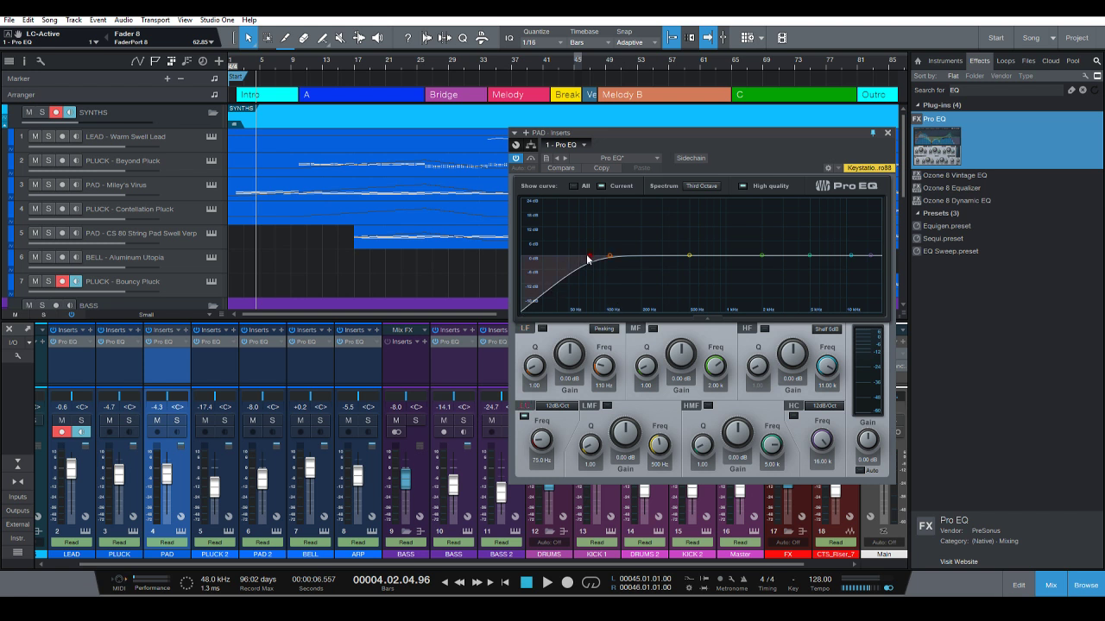
pyautogui.moveTo(588, 259); pyautogui.dragTo(628, 260)
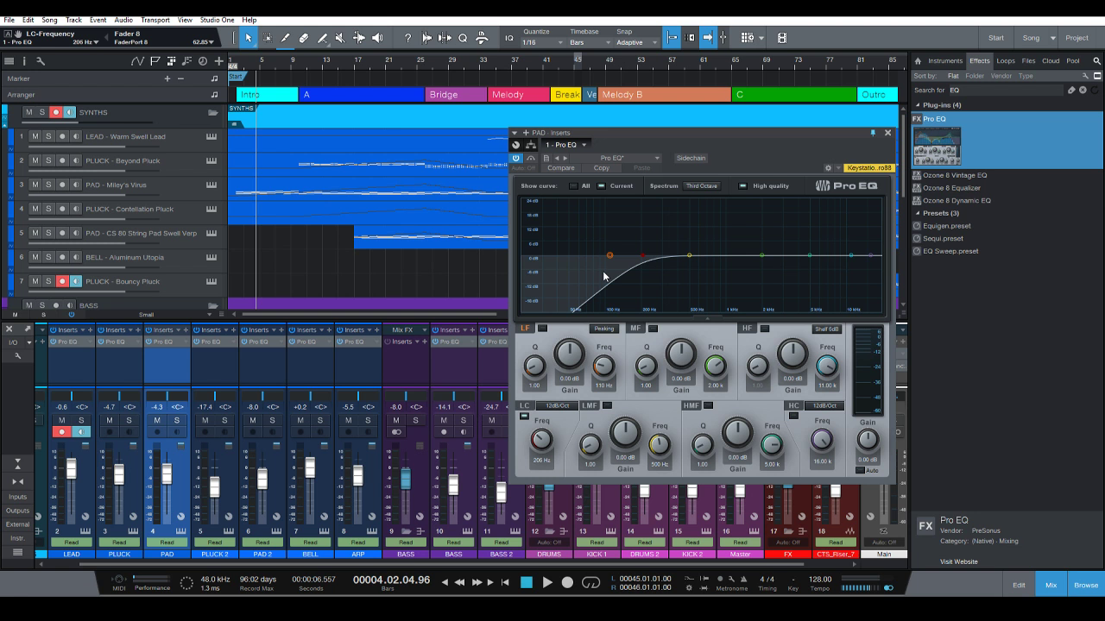
pyautogui.click(243, 68)
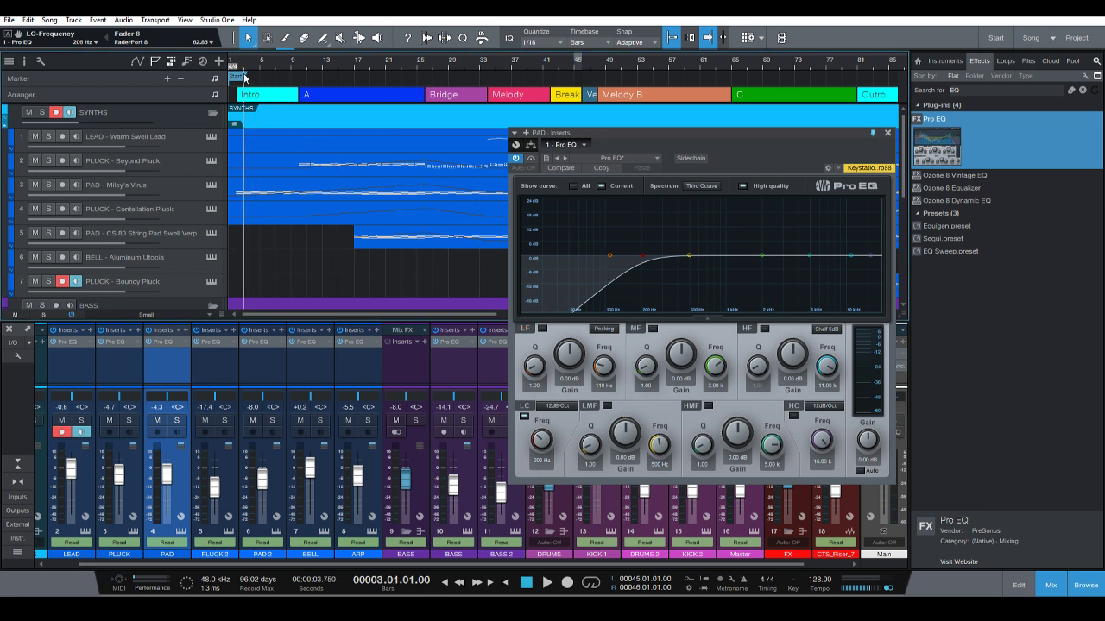
pyautogui.click(888, 133)
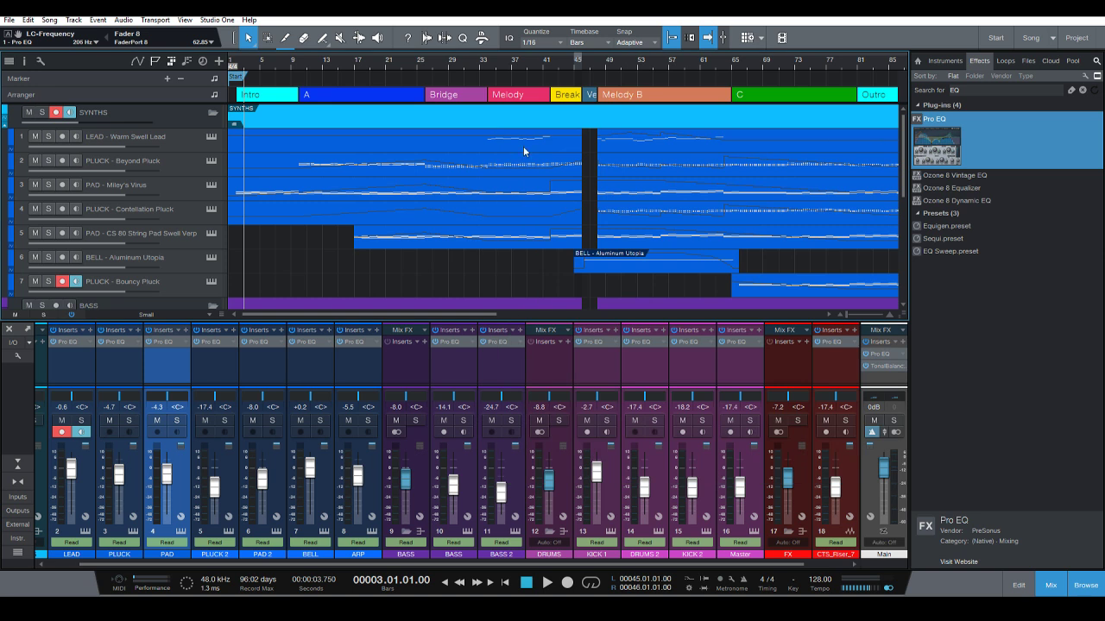
# Return the playhead to bar 2 and select all tracks in the SYNTHS folder, bringing the mixer back to its first channels.
pyautogui.click(238, 66)
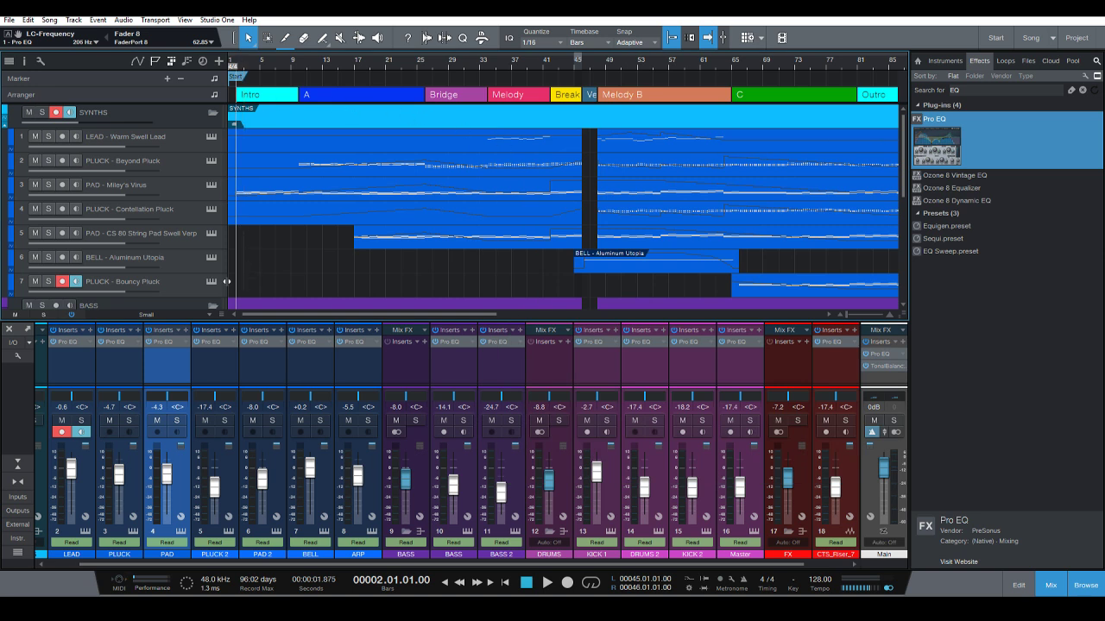
pyautogui.keyDown('shift'); pyautogui.click(351, 374); pyautogui.keyUp('shift')
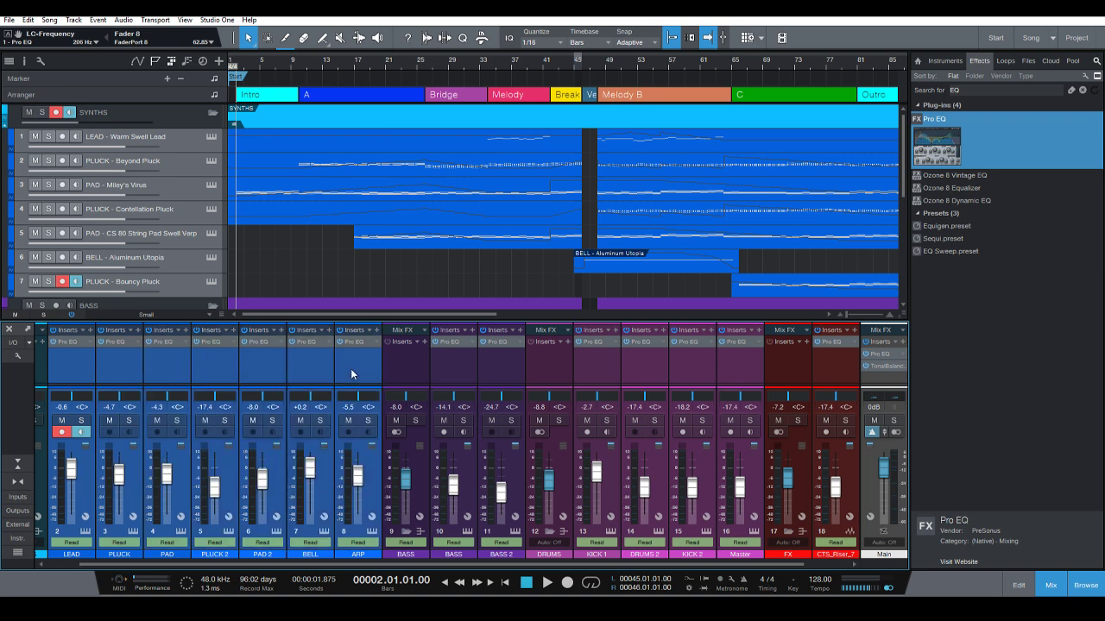
pyautogui.click(353, 367)
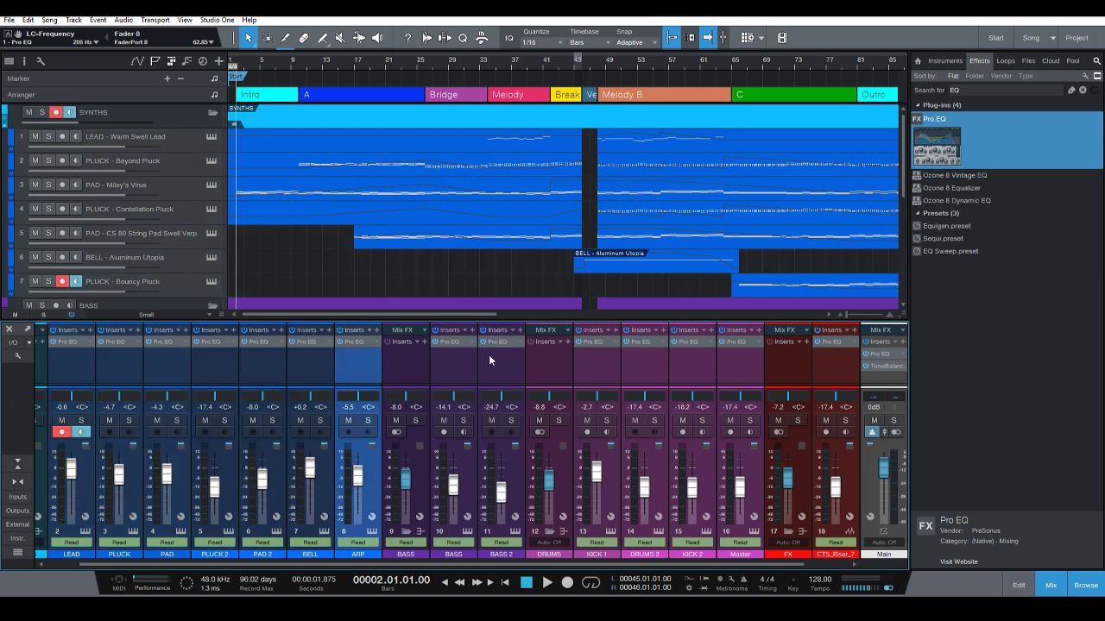
pyautogui.moveTo(406, 563); pyautogui.dragTo(271, 565)
pyautogui.click(200, 185)
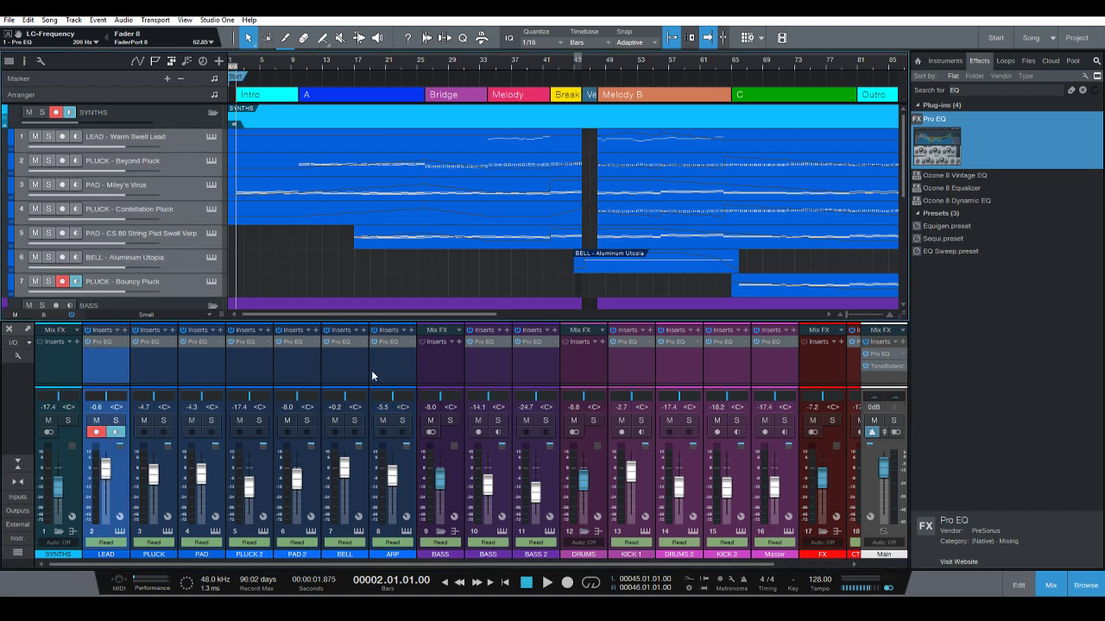
# Play the song from bar 2 and check the PAD channel's filtered spectrum in its Pro EQ.
pyautogui.press('space')
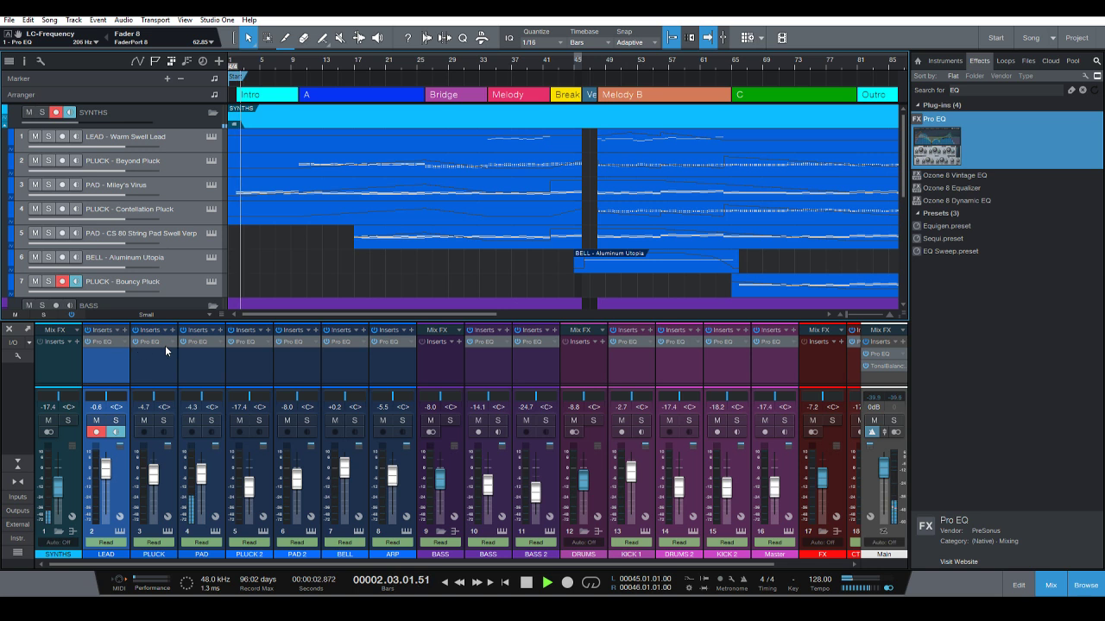
pyautogui.click(206, 340)
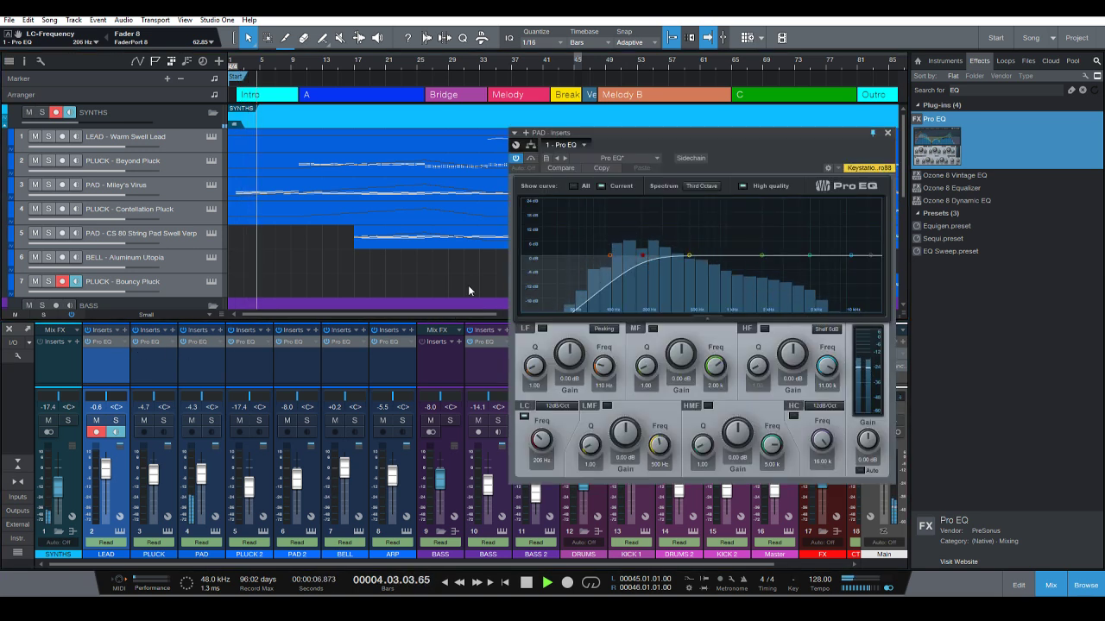
pyautogui.click(887, 133)
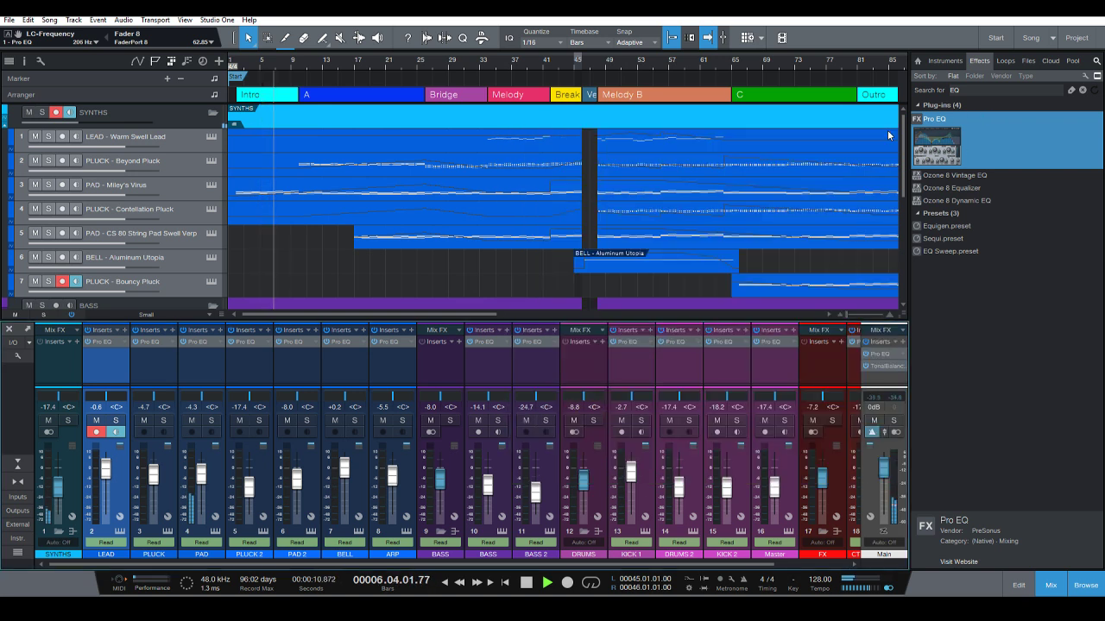
# Low-cut the PLUCK channel at 257 Hz in its Pro EQ, raise its high band at 4.24 kHz and close the EQ.
pyautogui.click(108, 346)
pyautogui.moveTo(682, 137); pyautogui.dragTo(833, 175)
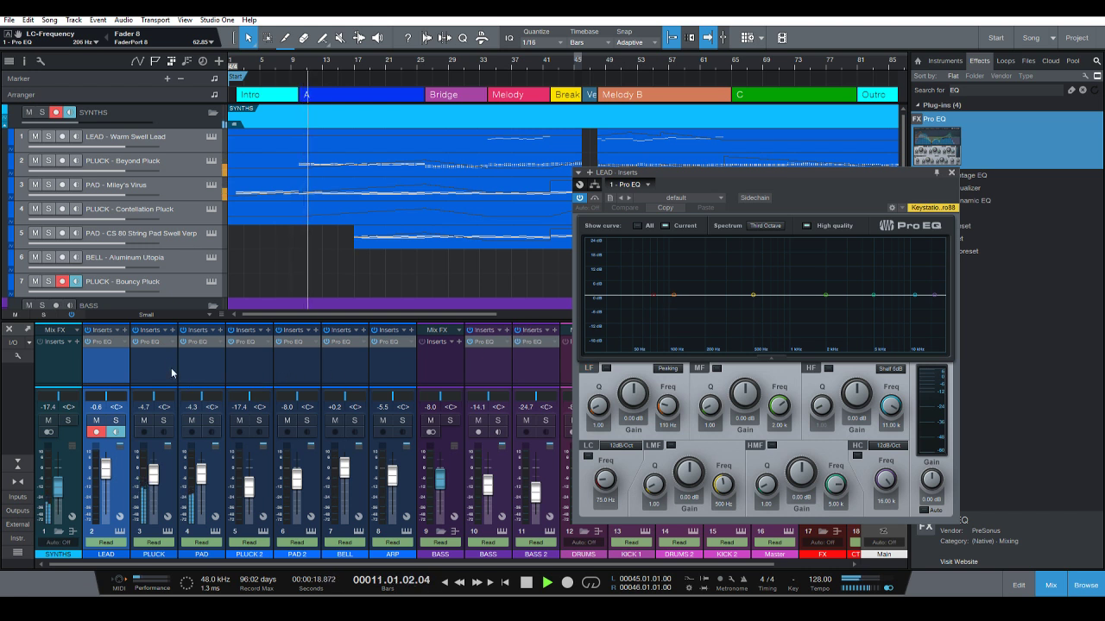
pyautogui.click(160, 341)
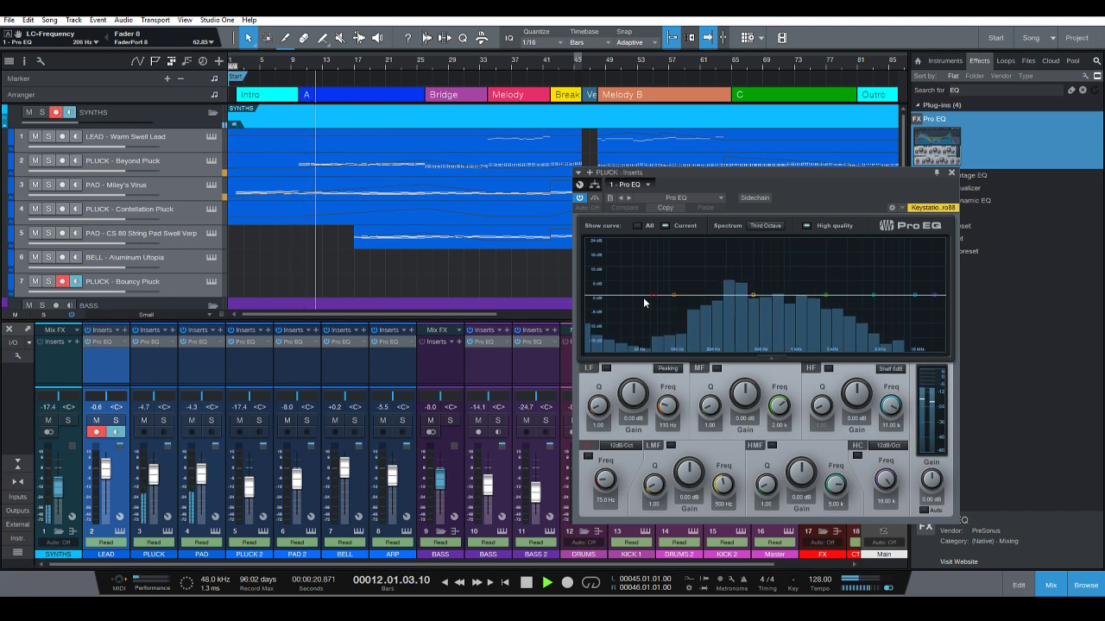
pyautogui.moveTo(653, 297); pyautogui.dragTo(718, 304)
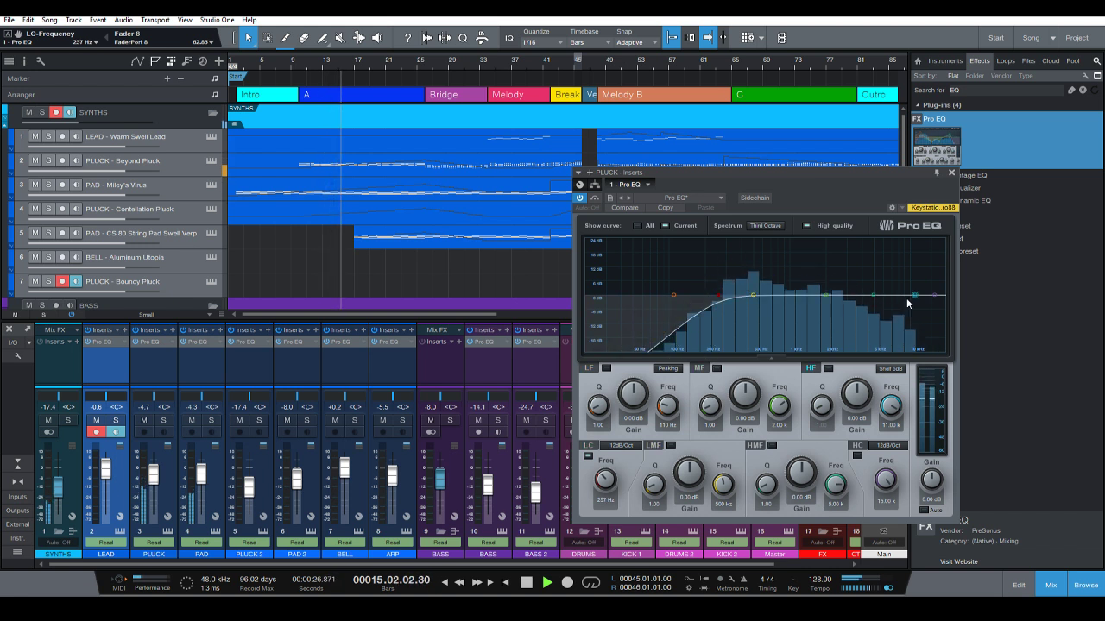
pyautogui.moveTo(914, 296); pyautogui.dragTo(865, 280)
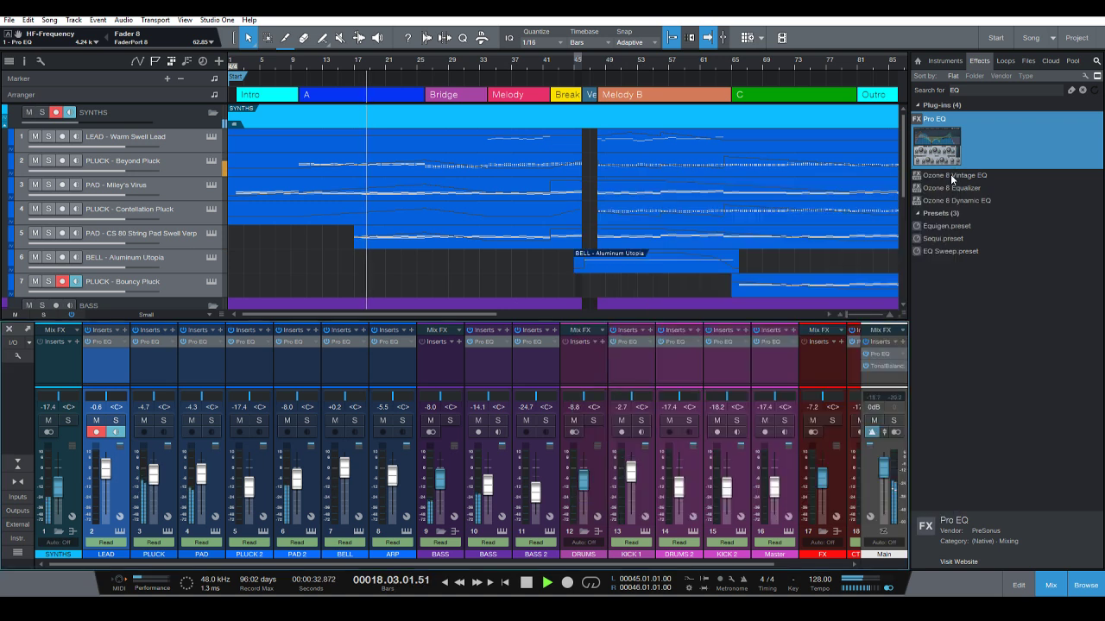
pyautogui.click(951, 173)
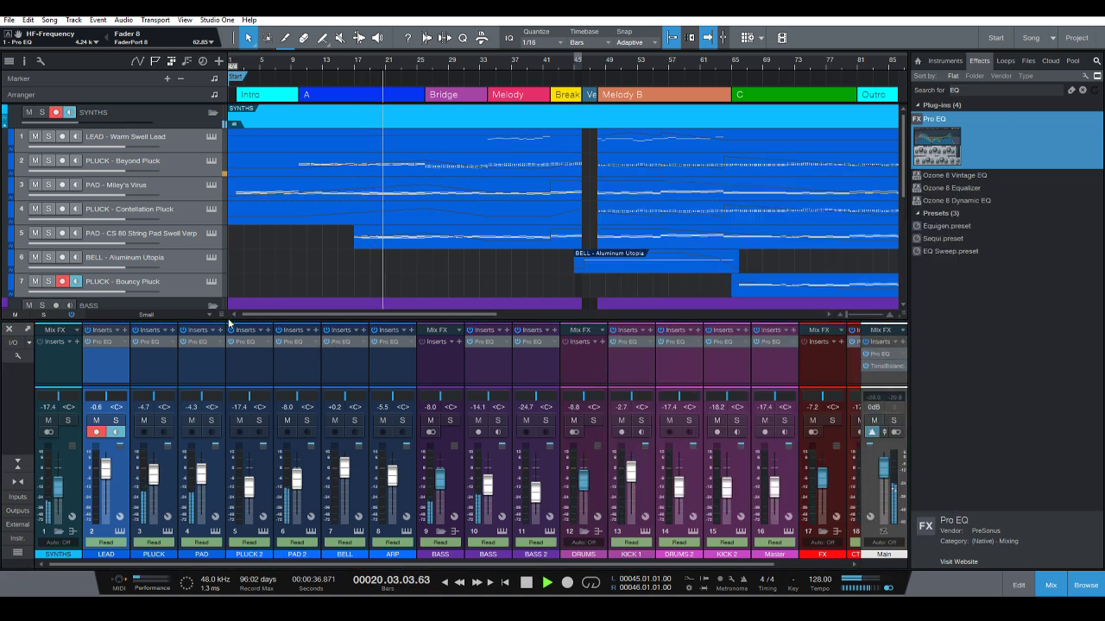
# Low-cut the PAD 2 channel at 218 Hz in its Pro EQ, boost its highs about 3 dB near 5.65 kHz and close the EQ.
pyautogui.click(306, 343)
pyautogui.moveTo(10, 159); pyautogui.dragTo(688, 164)
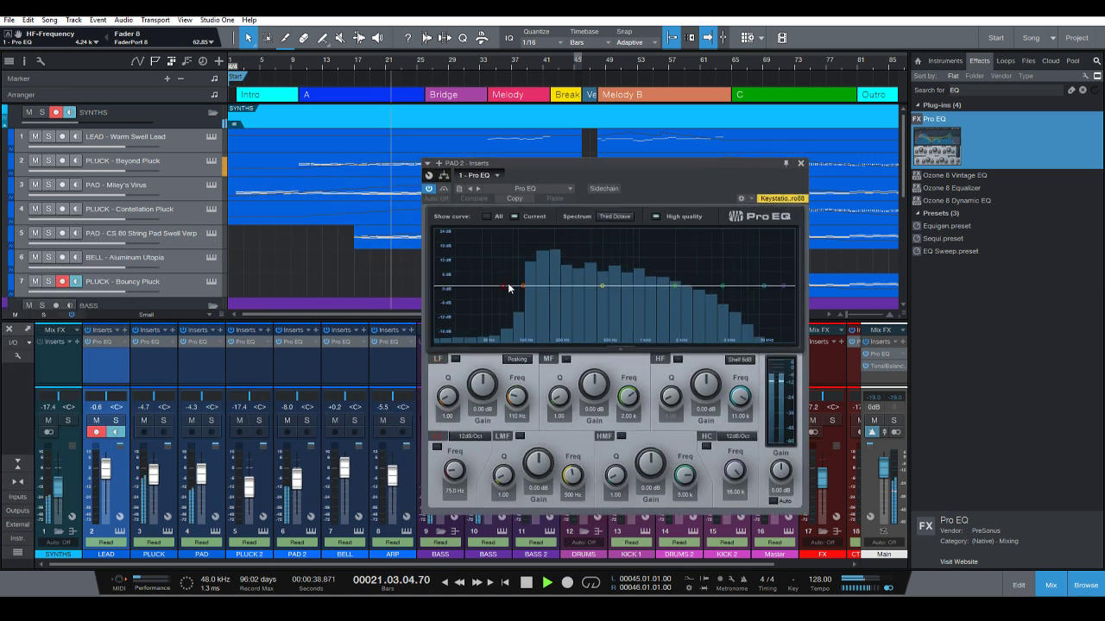
pyautogui.moveTo(503, 285); pyautogui.dragTo(559, 293)
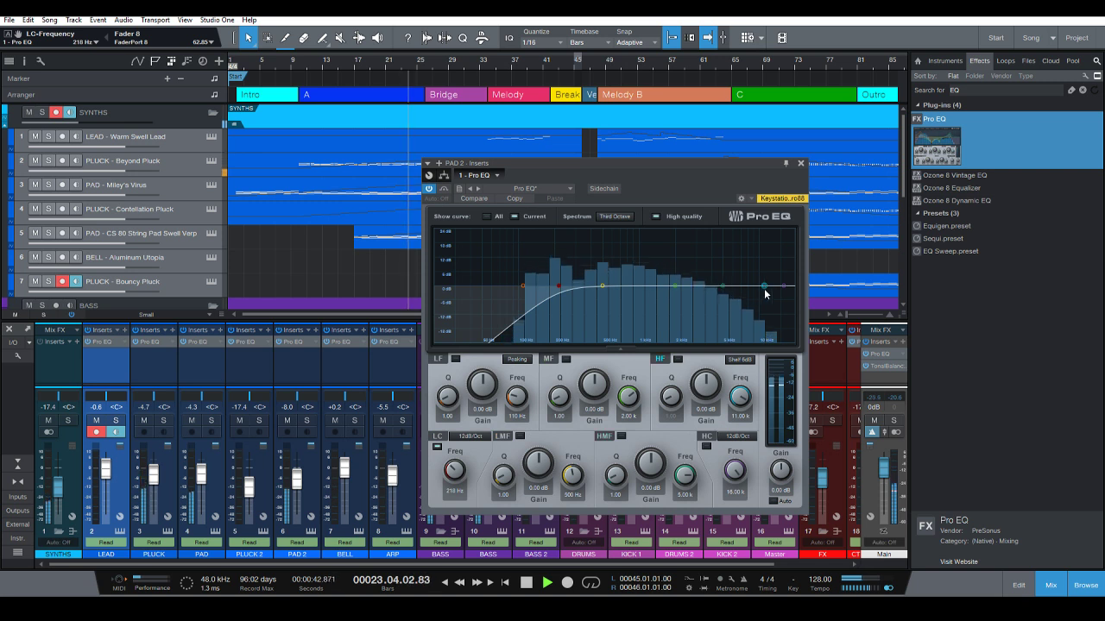
pyautogui.moveTo(783, 285); pyautogui.dragTo(729, 281)
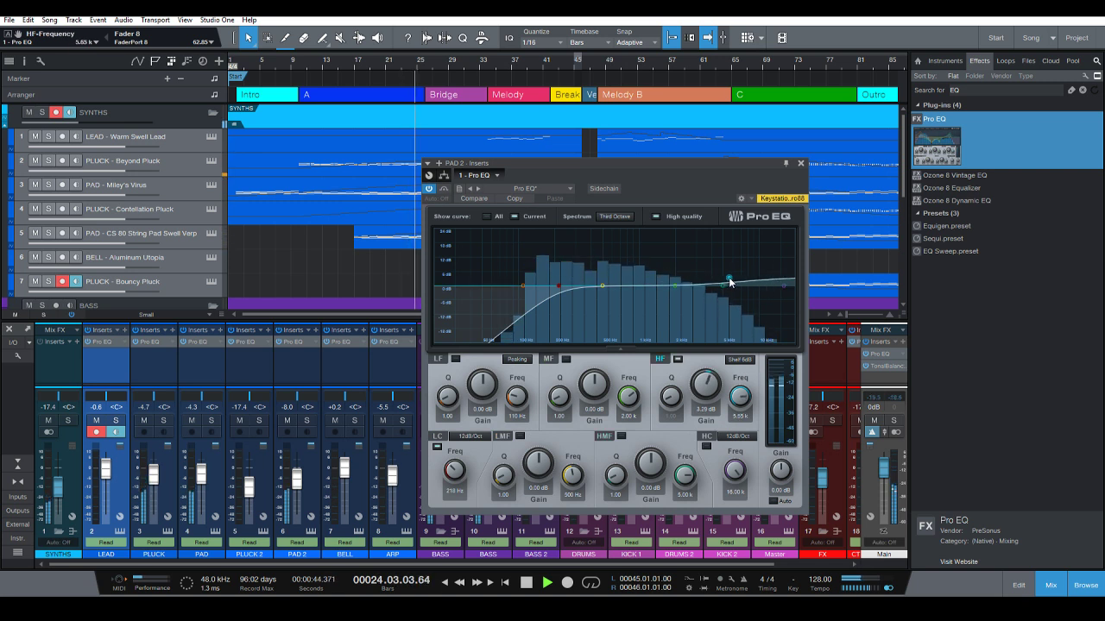
pyautogui.click(800, 163)
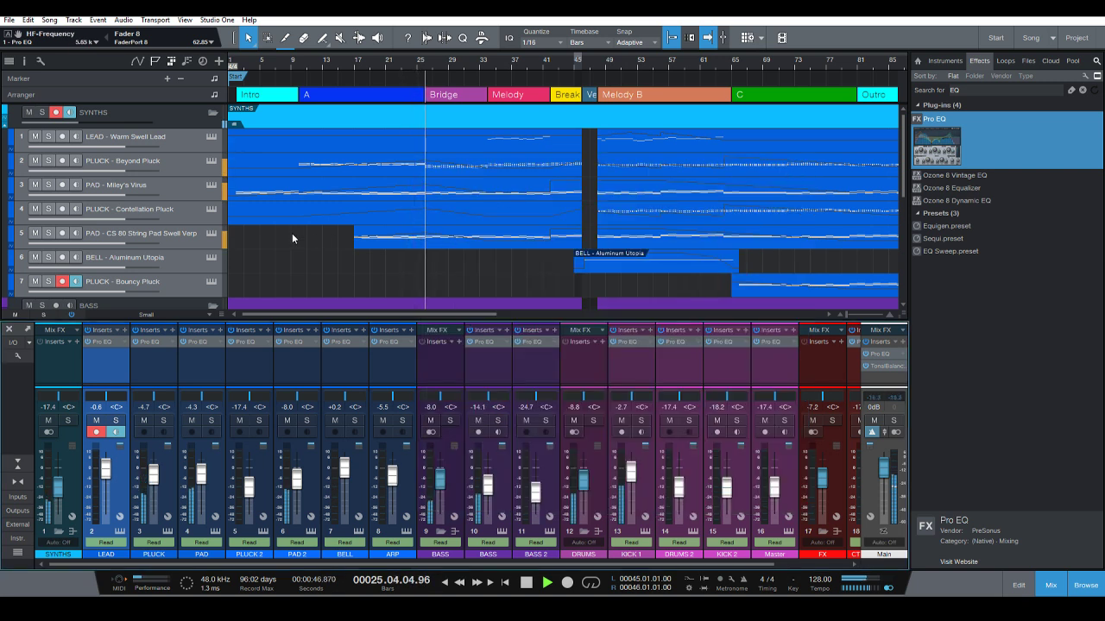
# Select the KICK 1 channel, open its Pro EQ and enable the low-cut filter.
pyautogui.scroll(-2, 436, 235)
pyautogui.scroll(2, 437, 236)
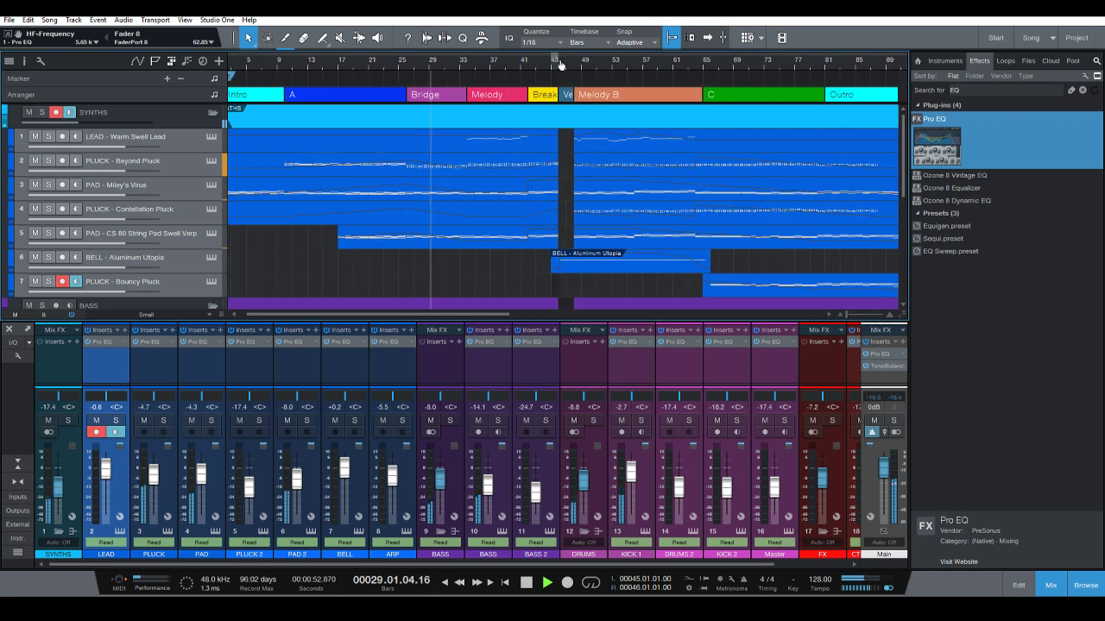
pyautogui.click(641, 466)
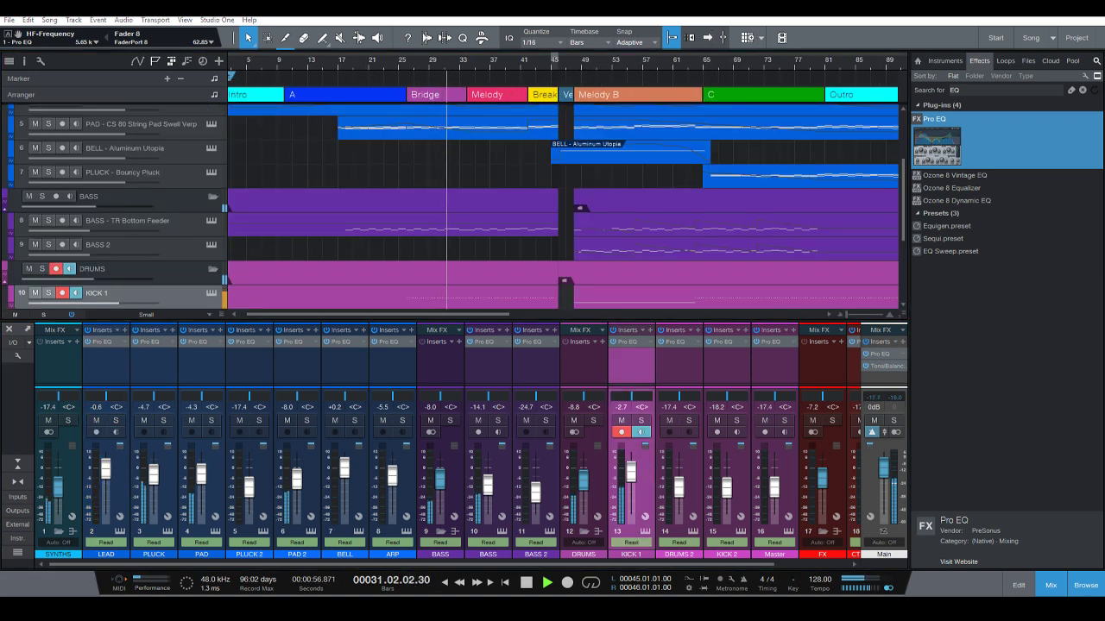
pyautogui.click(627, 342)
pyautogui.moveTo(503, 164); pyautogui.dragTo(839, 178)
pyautogui.click(592, 298)
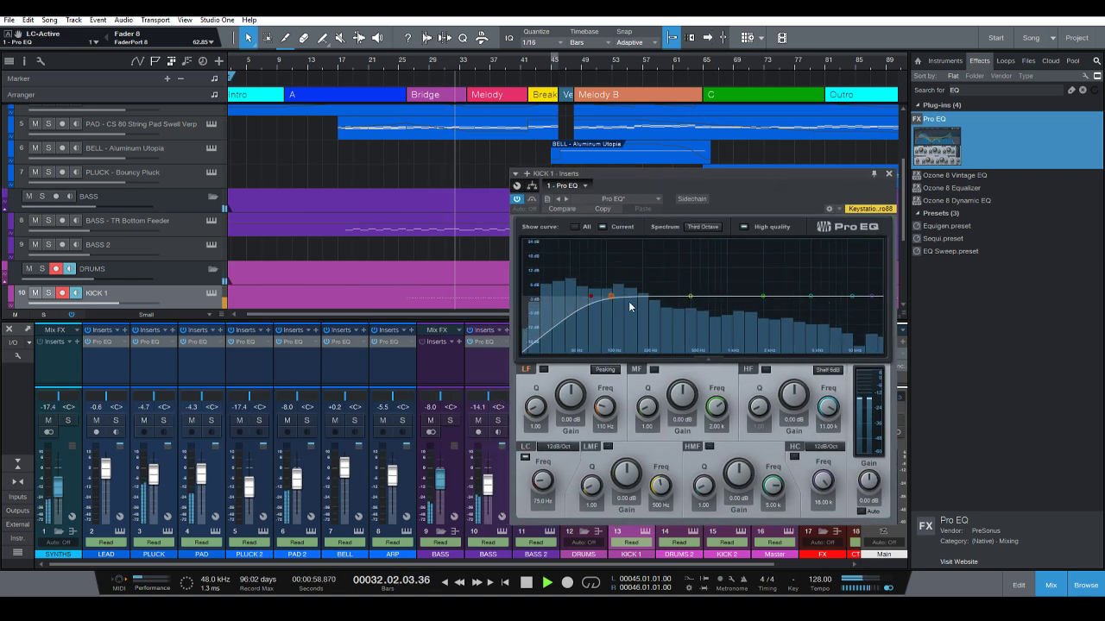
# Set KICK 1's low-cut filter to a 24 dB/Oct slope at 48.7 Hz.
pyautogui.moveTo(592, 299); pyautogui.dragTo(574, 297)
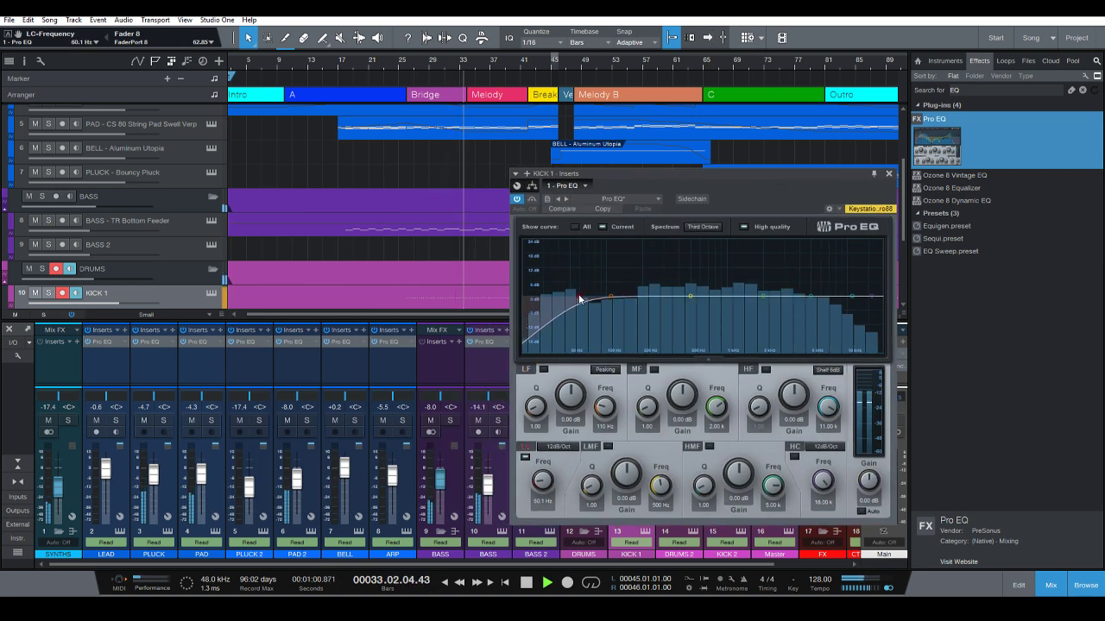
pyautogui.click(558, 446)
pyautogui.click(561, 475)
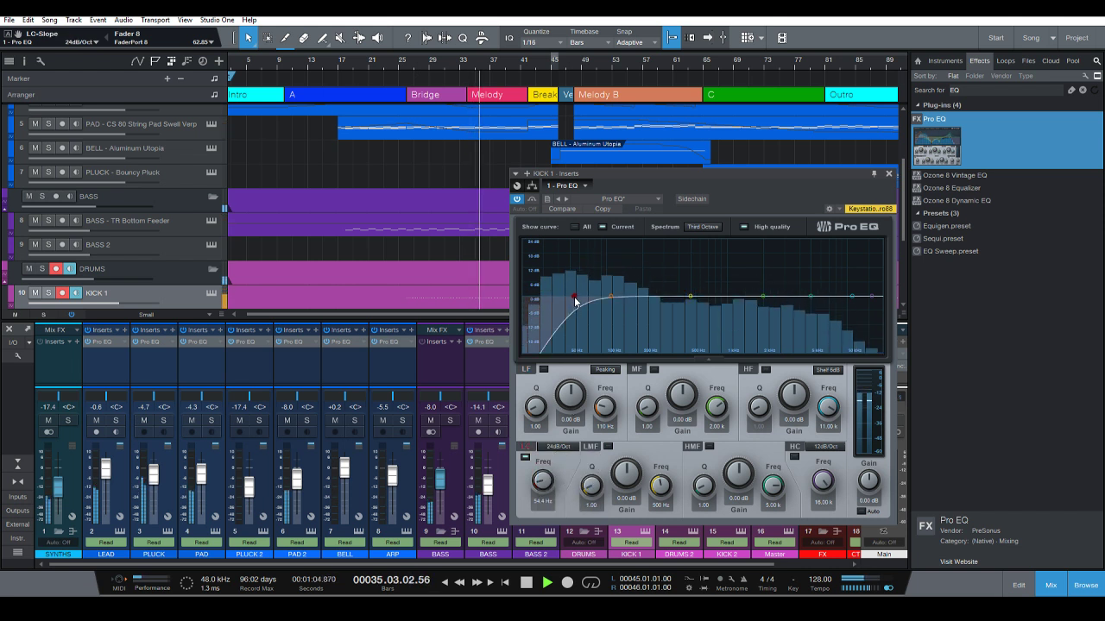
pyautogui.moveTo(574, 297)
pyautogui.mouseDown()
pyautogui.moveTo(557, 299)
pyautogui.moveTo(569, 302)
pyautogui.mouseUp()
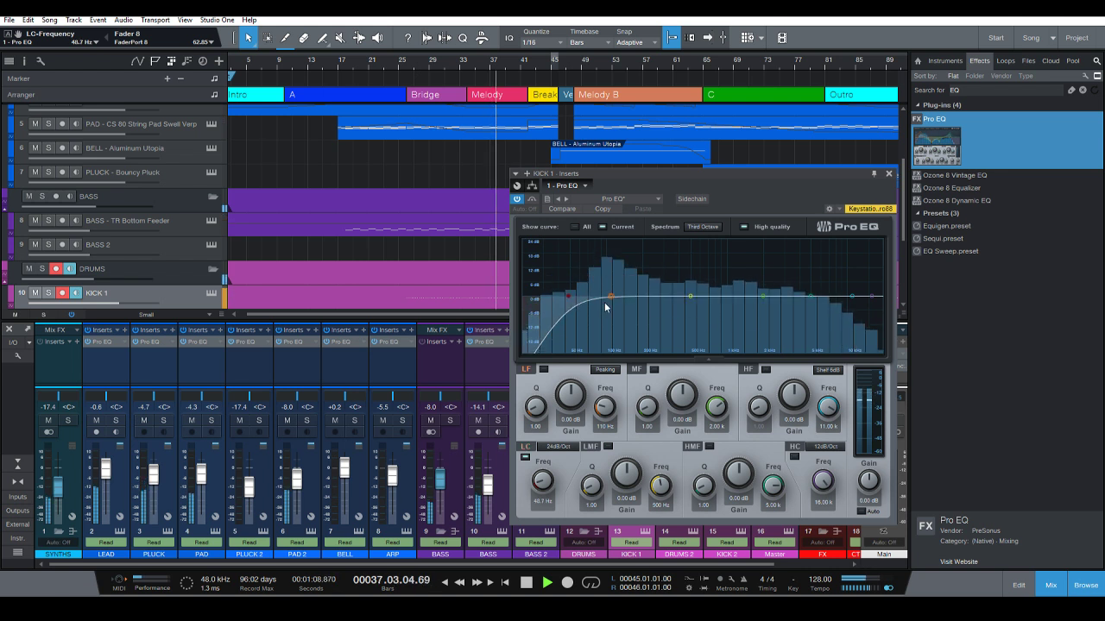
# Enable KICK 1's high-cut filter and boost its high band 4.71 dB at 10.57 kHz, closing the EQ.
pyautogui.moveTo(872, 296)
pyautogui.mouseDown()
pyautogui.moveTo(848, 304)
pyautogui.moveTo(875, 300)
pyautogui.moveTo(844, 277)
pyautogui.moveTo(852, 290)
pyautogui.mouseUp()
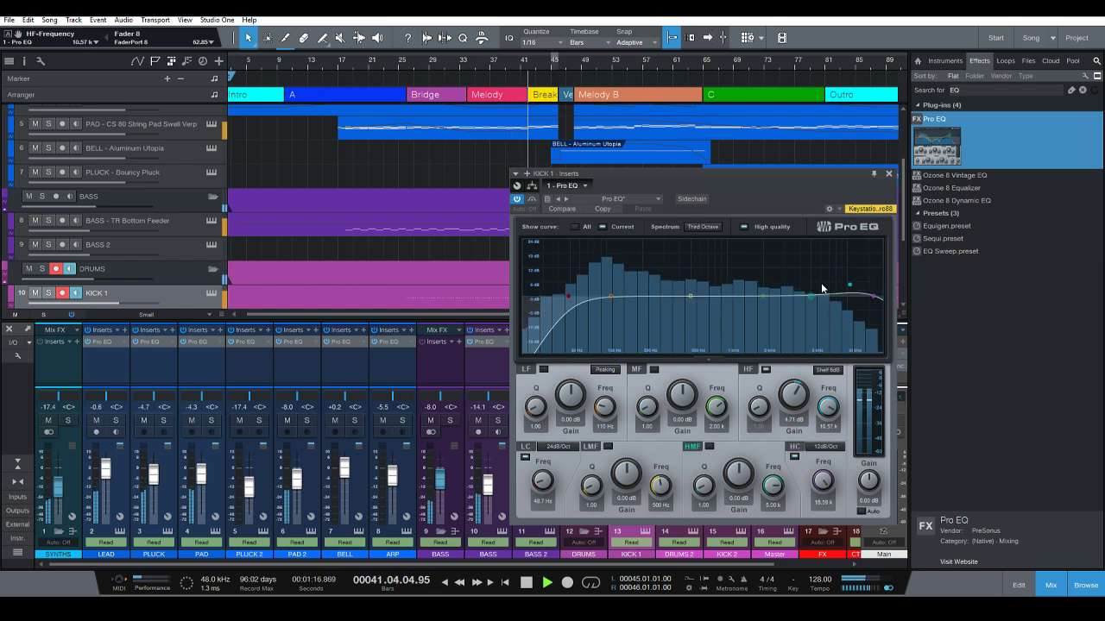
pyautogui.click(888, 174)
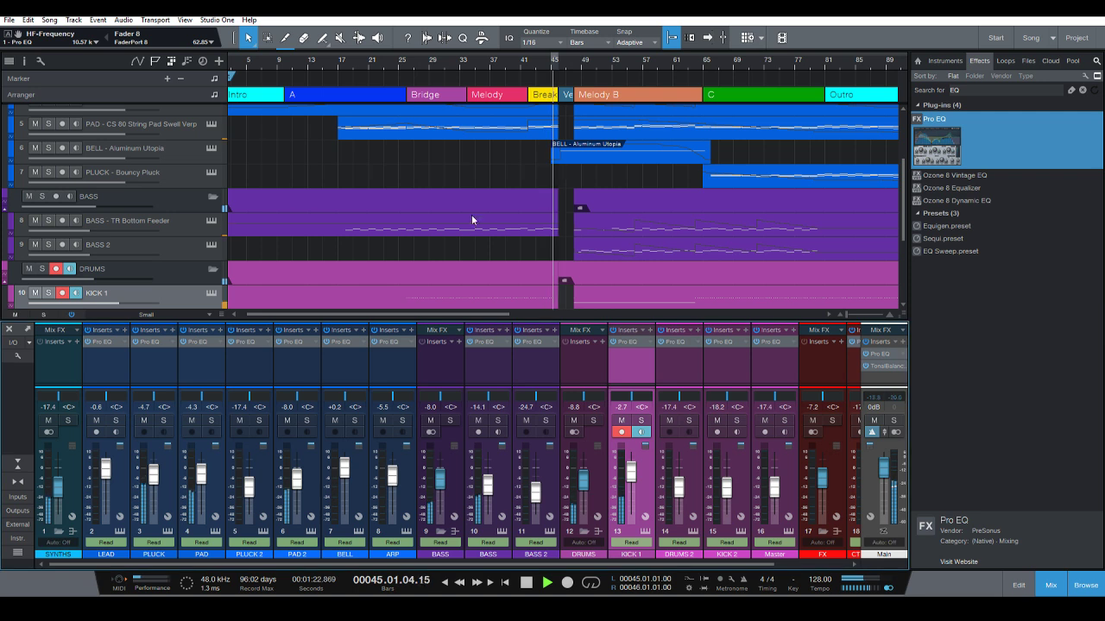
# Enable the low-cut filter in the first BASS channel's Pro EQ, set it to 66.3 Hz and close the EQ.
pyautogui.click(498, 341)
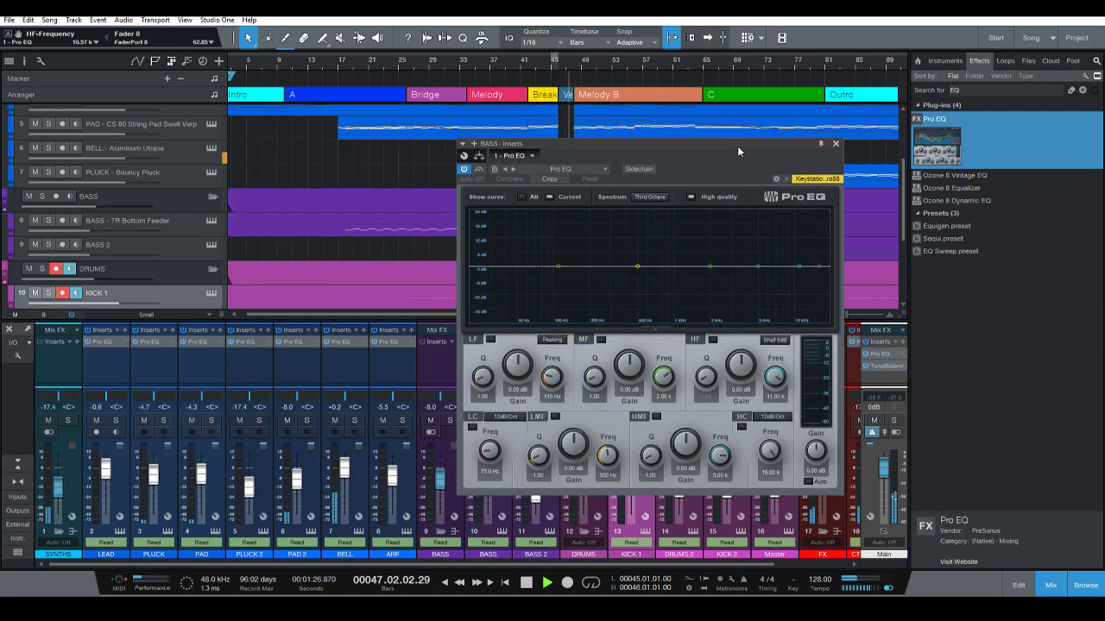
pyautogui.click(565, 265)
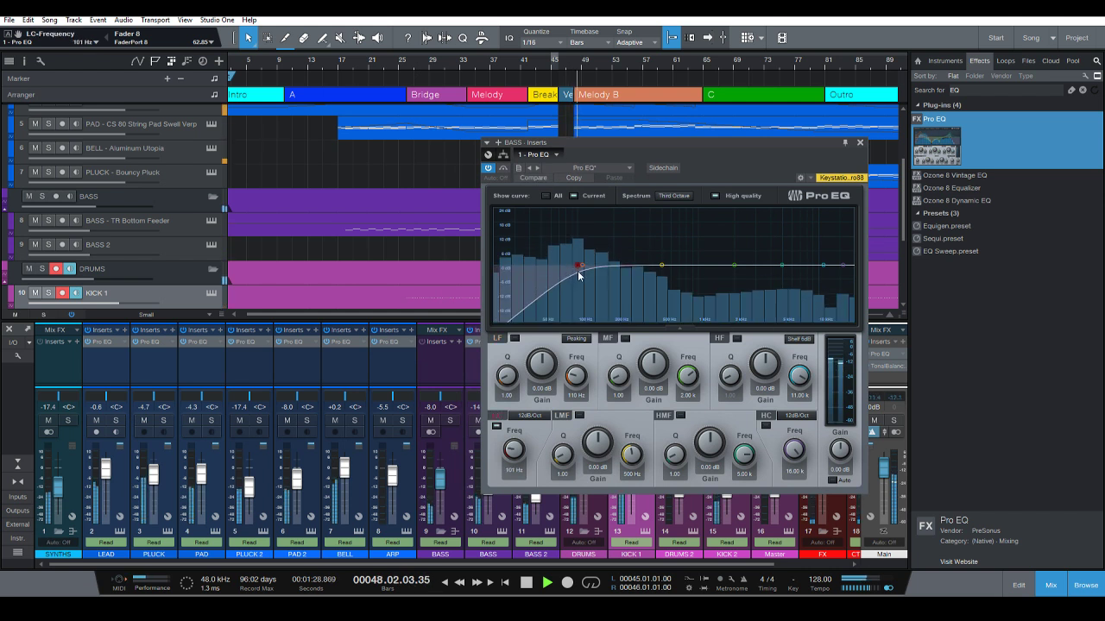
pyautogui.moveTo(565, 276)
pyautogui.mouseDown()
pyautogui.moveTo(543, 316)
pyautogui.moveTo(556, 266)
pyautogui.mouseUp()
pyautogui.click(859, 143)
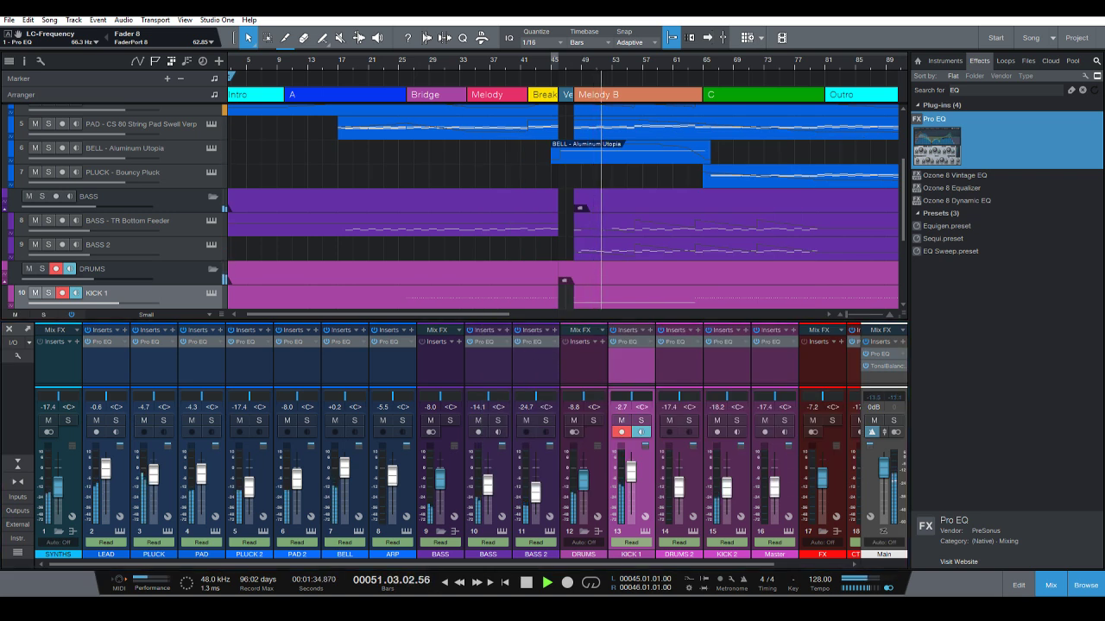
# Low-cut the BASS 2 channel at 88.3 Hz in its Pro EQ and close the EQ.
pyautogui.click(530, 341)
pyautogui.moveTo(542, 296); pyautogui.dragTo(553, 294)
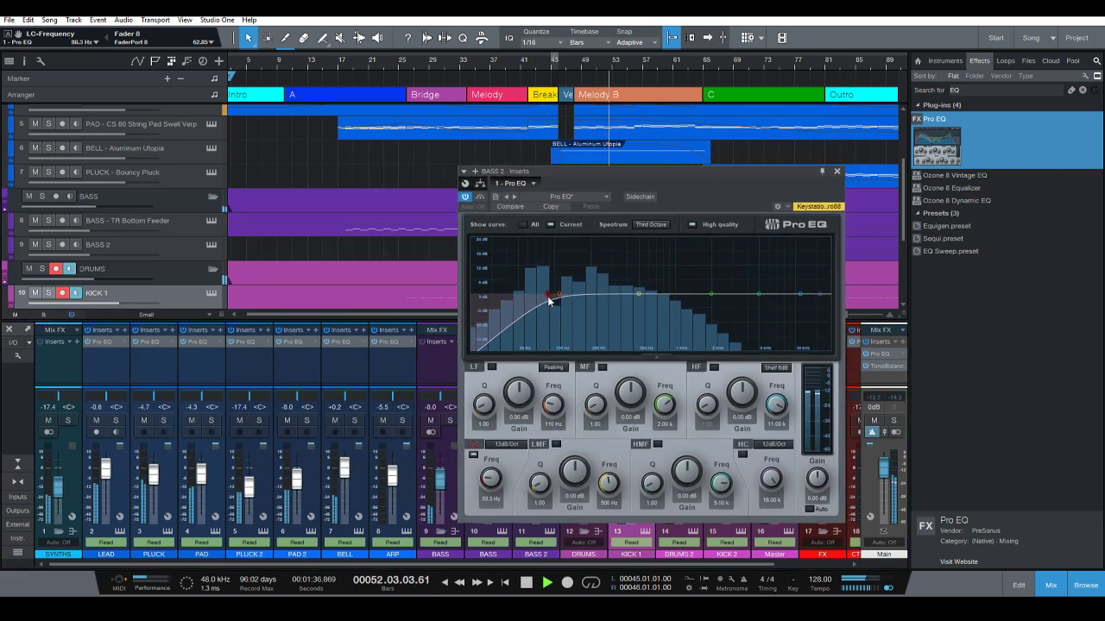
pyautogui.click(836, 172)
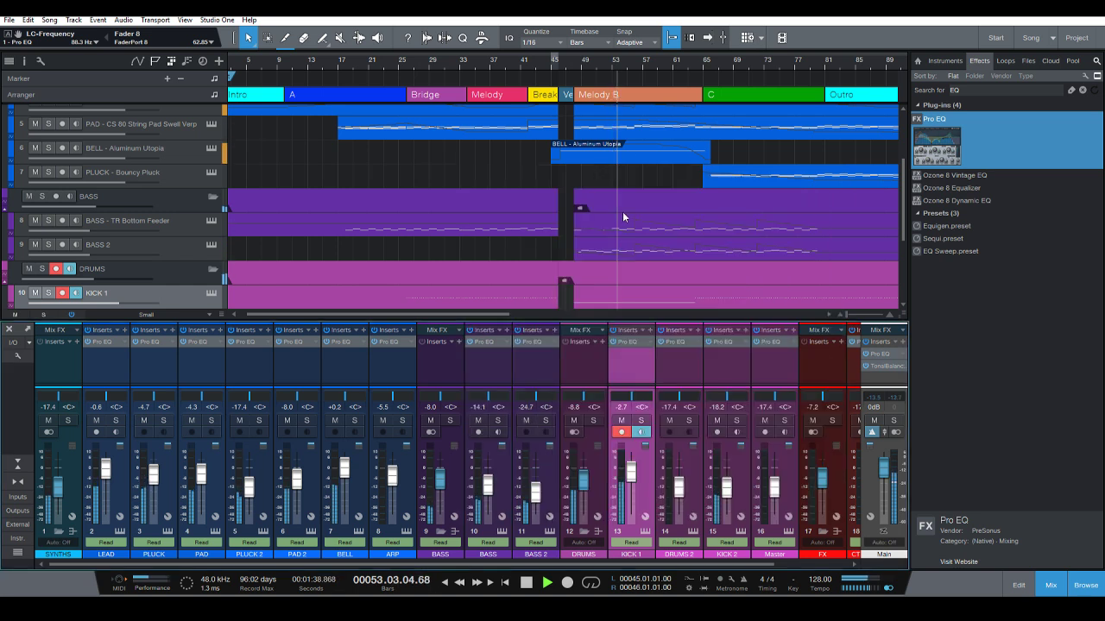
# Select the BELL - Aluminum Utopia track and stop playback, returning the playhead to bar 46.
pyautogui.moveTo(585, 80); pyautogui.dragTo(569, 57)
pyautogui.scroll(4, 452, 195)
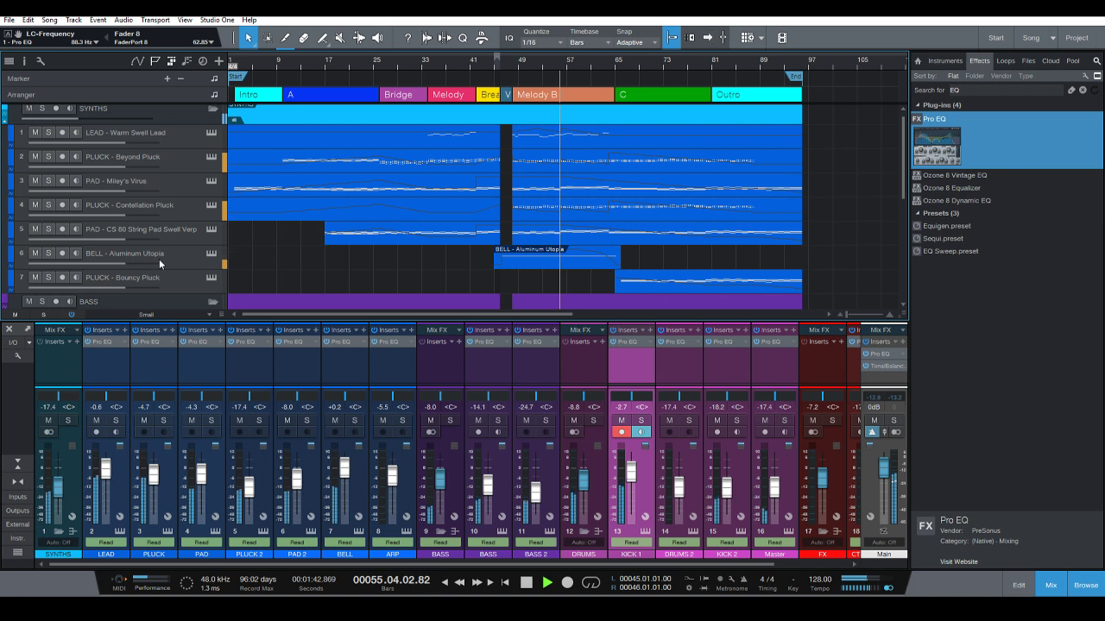
pyautogui.click(159, 259)
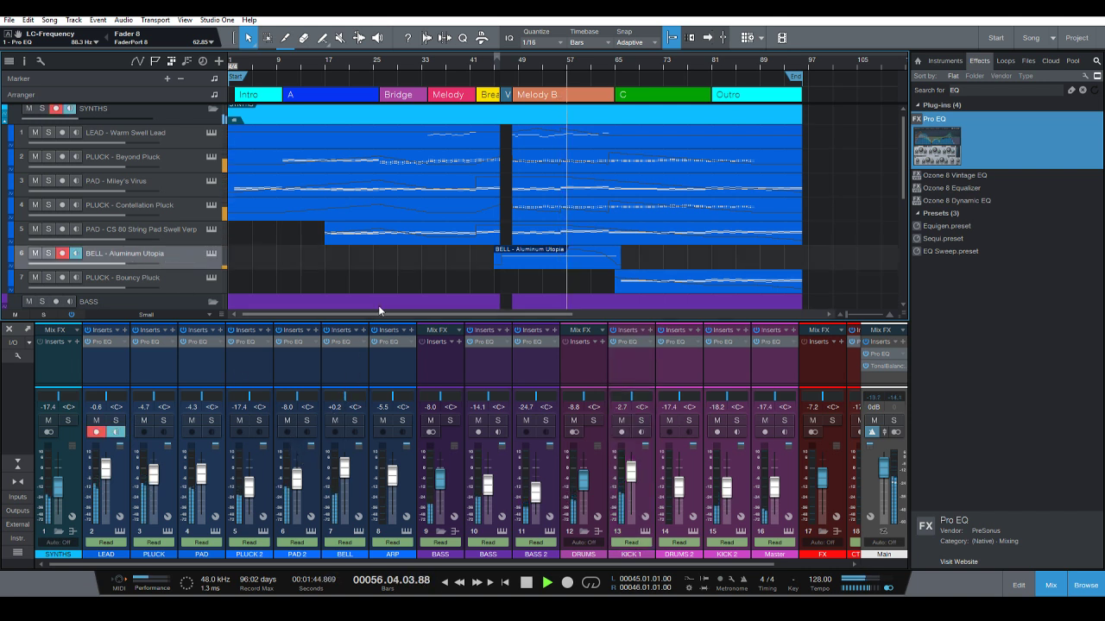
pyautogui.press('f')
pyautogui.press('space')
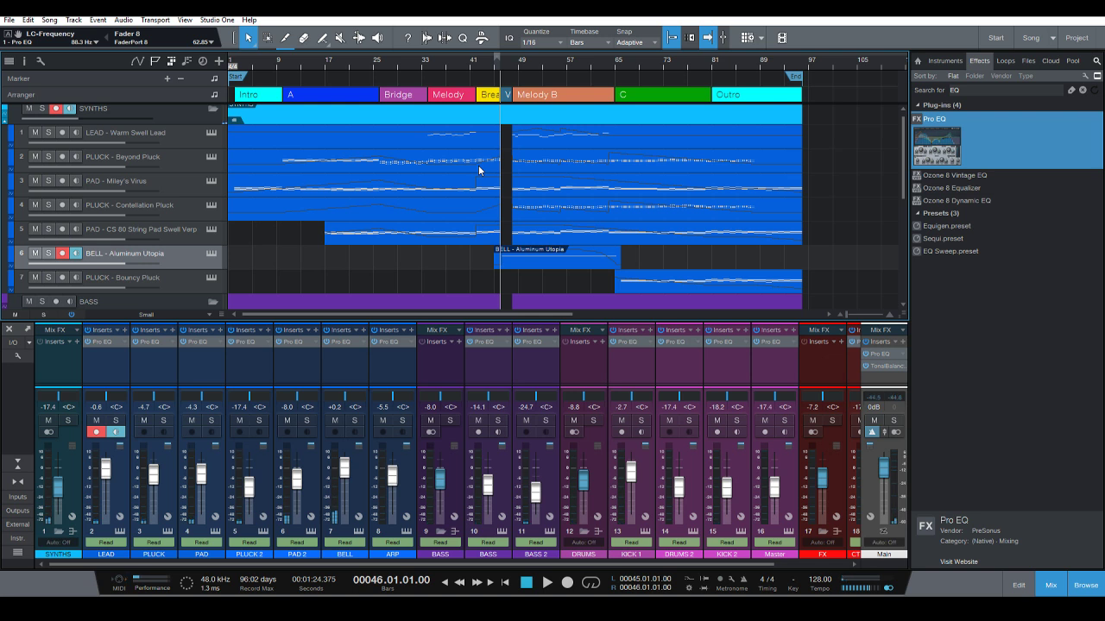
# Solo the BELL - Aluminum Utopia track, enlarge its track height and play it from bar 46.
pyautogui.moveTo(518, 64); pyautogui.dragTo(492, 86)
pyautogui.click(49, 254)
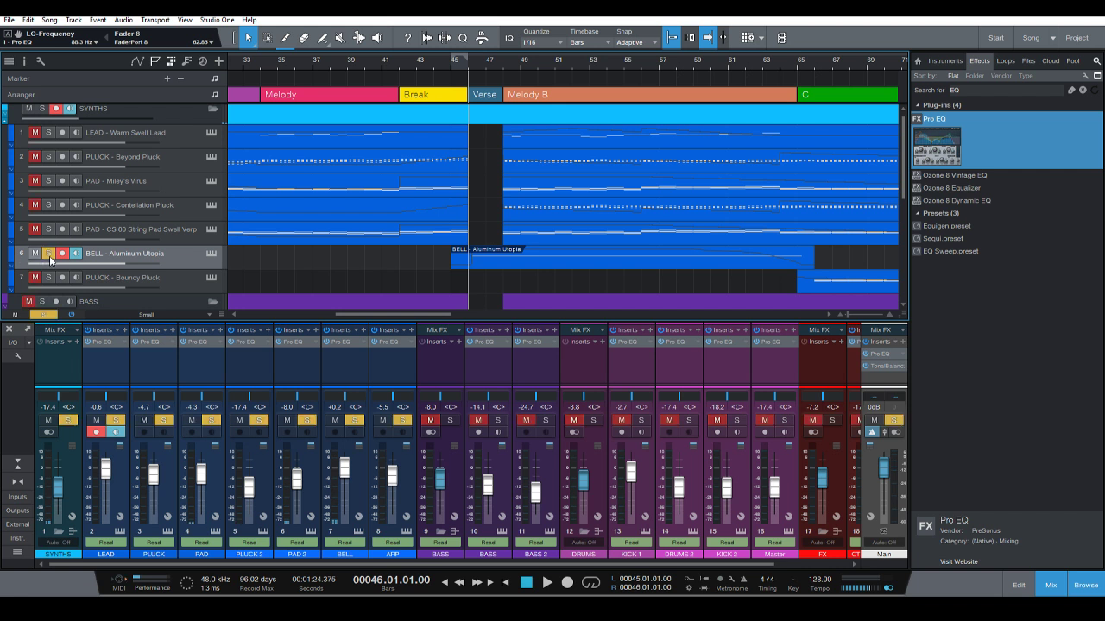
pyautogui.scroll(2, 521, 269)
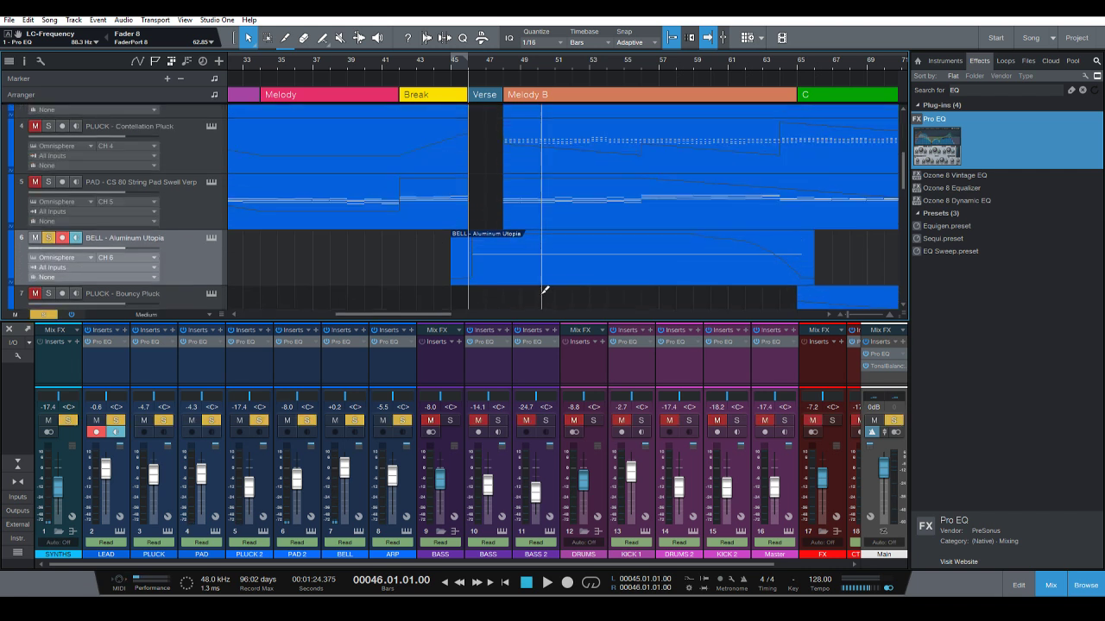
pyautogui.press('space')
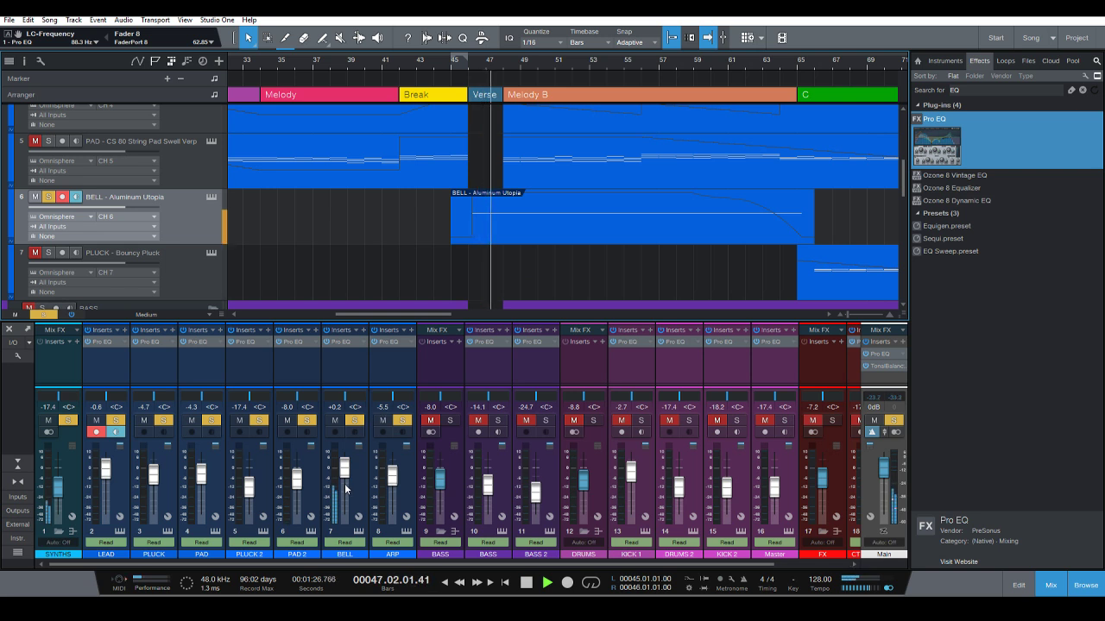
# Low-cut the BELL channel at about 736 Hz, boost its highs 10.12 dB at 4.24 kHz, close the EQ and unsolo the track.
pyautogui.click(335, 341)
pyautogui.moveTo(428, 117); pyautogui.dragTo(560, 116)
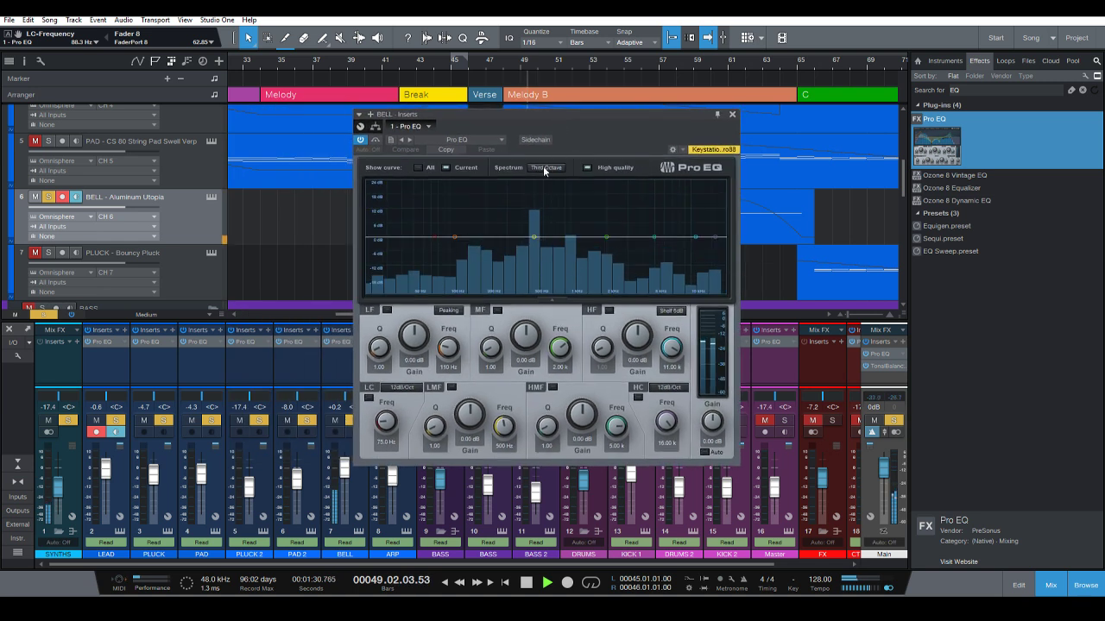
pyautogui.moveTo(446, 239); pyautogui.dragTo(558, 247)
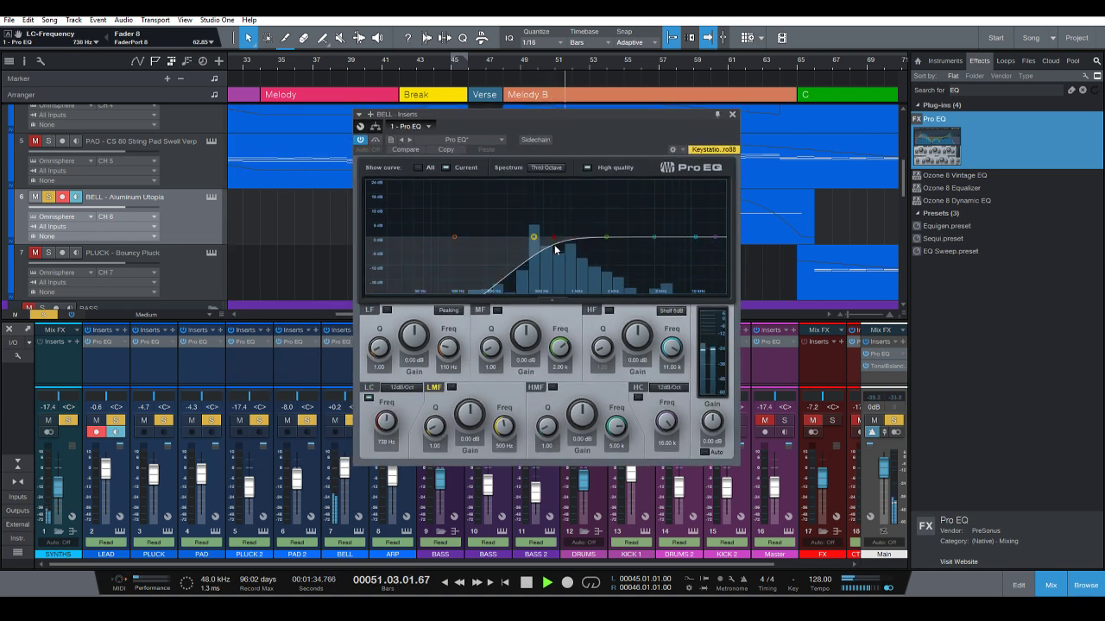
pyautogui.moveTo(695, 236); pyautogui.dragTo(646, 215)
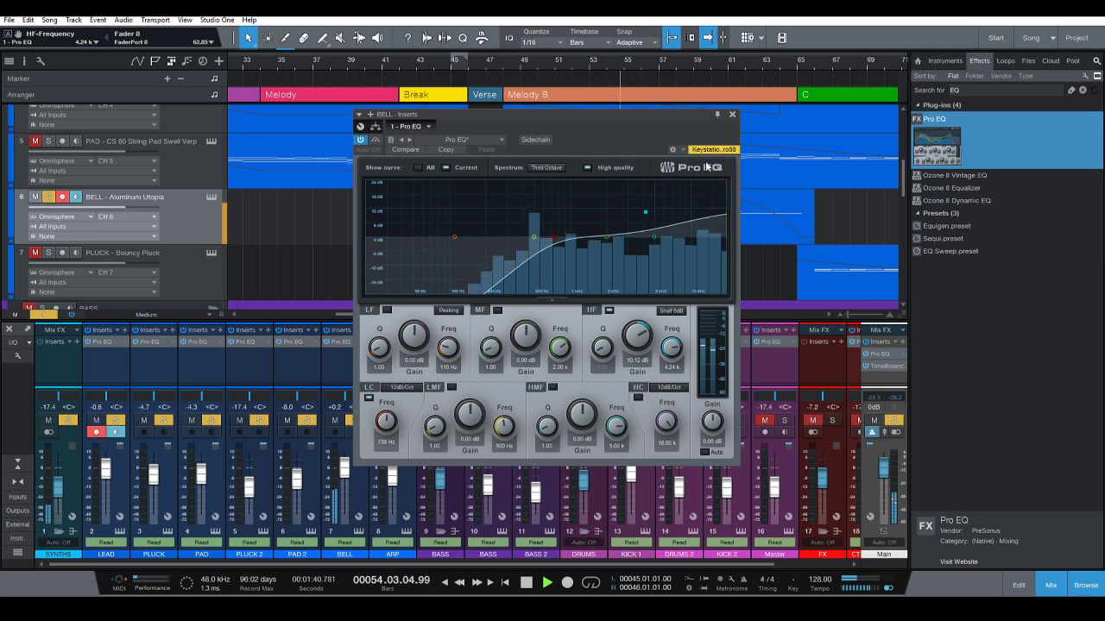
pyautogui.click(732, 115)
pyautogui.click(49, 197)
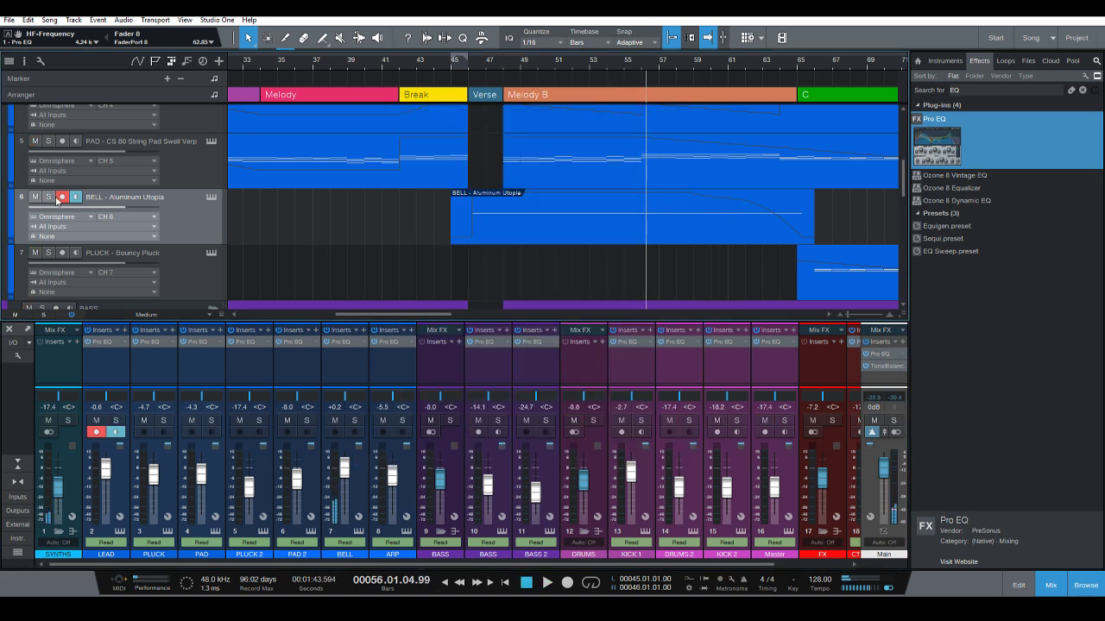
# Hide the browser to widen the arrangement and move the playhead to bar 65, at the start of section C.
pyautogui.click(464, 66)
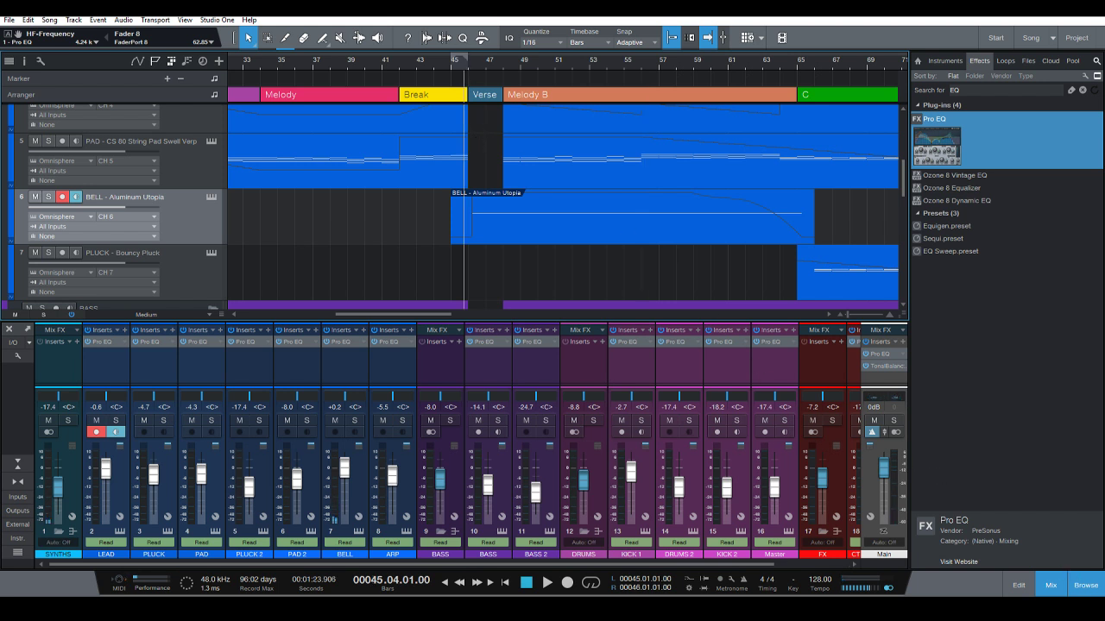
pyautogui.press('F5')
pyautogui.moveTo(566, 61)
pyautogui.mouseDown()
pyautogui.moveTo(543, 44)
pyautogui.moveTo(557, 74)
pyautogui.mouseUp()
pyautogui.scroll(-1, 518, 143)
pyautogui.scroll(-1, 518, 141)
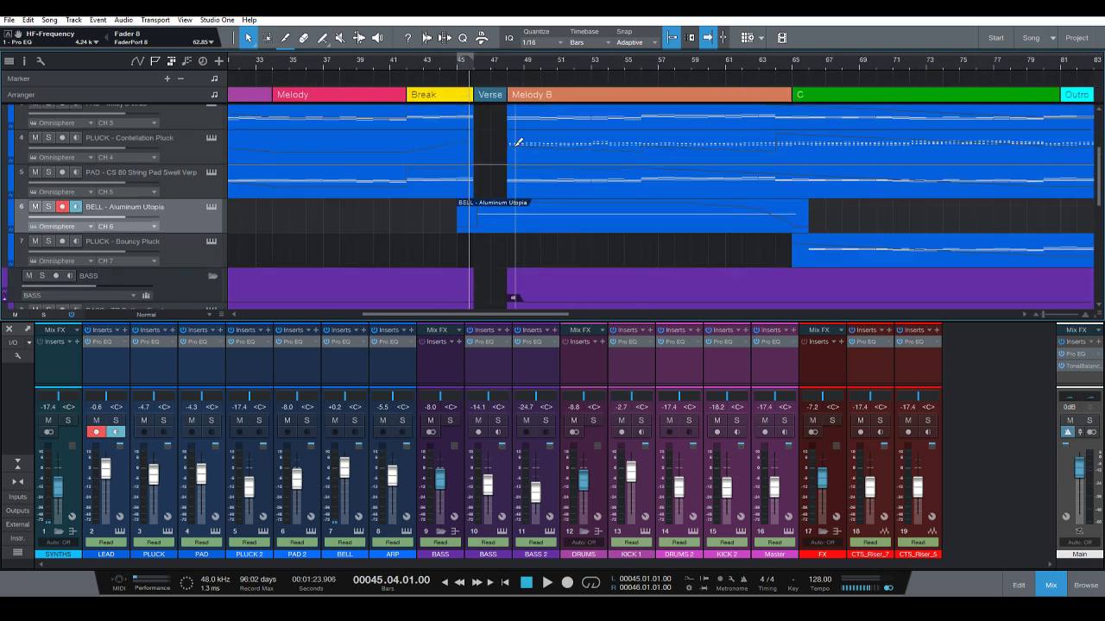
pyautogui.click(800, 68)
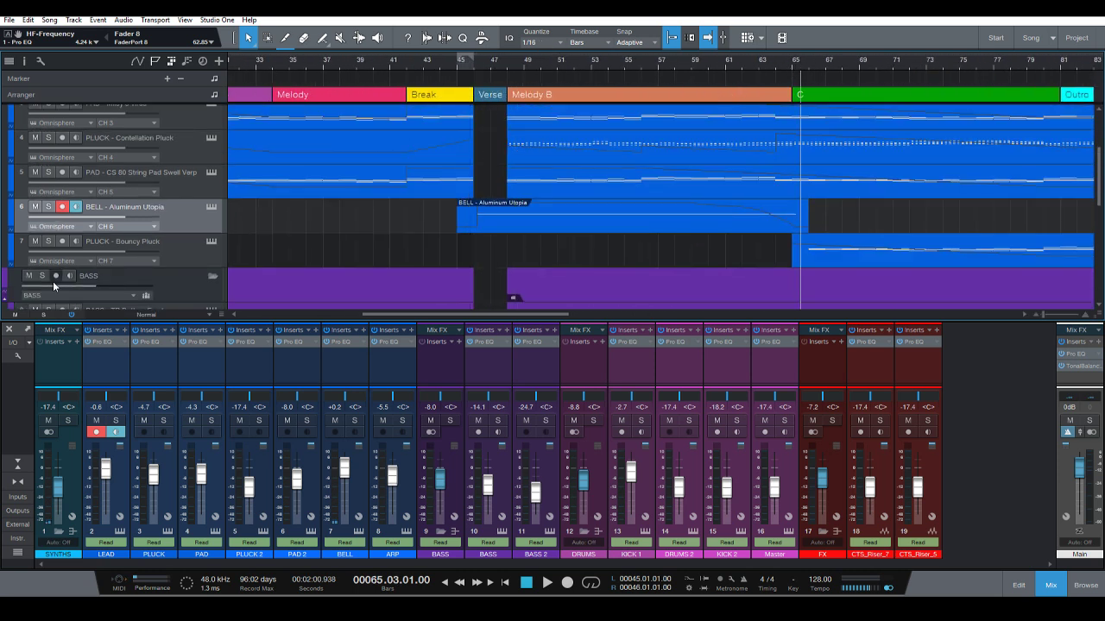
# Solo the PLUCK - Bouncy Pluck track, audition it in section C, and rename it ARP - Bouncy Pluck.
pyautogui.click(50, 241)
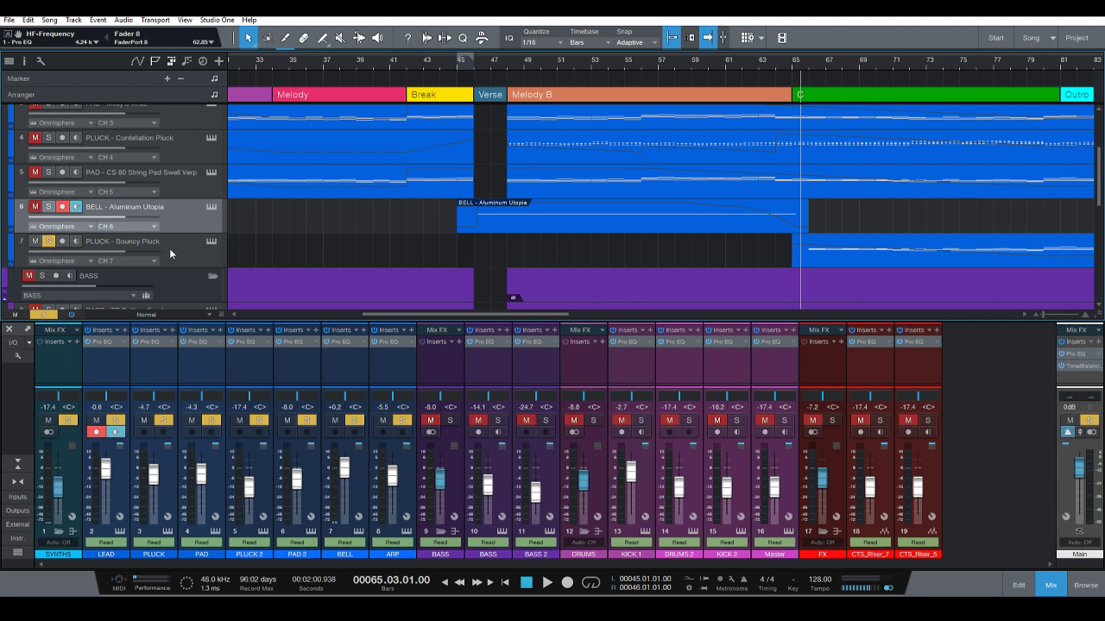
pyautogui.press('space')
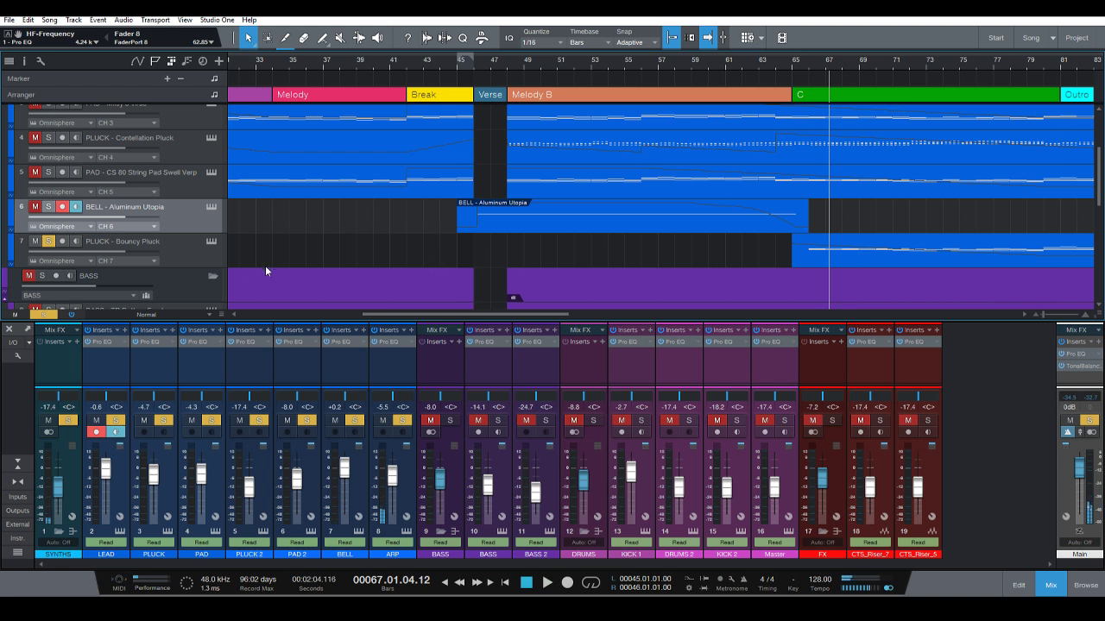
pyautogui.click(186, 250)
pyautogui.doubleClick(97, 246)
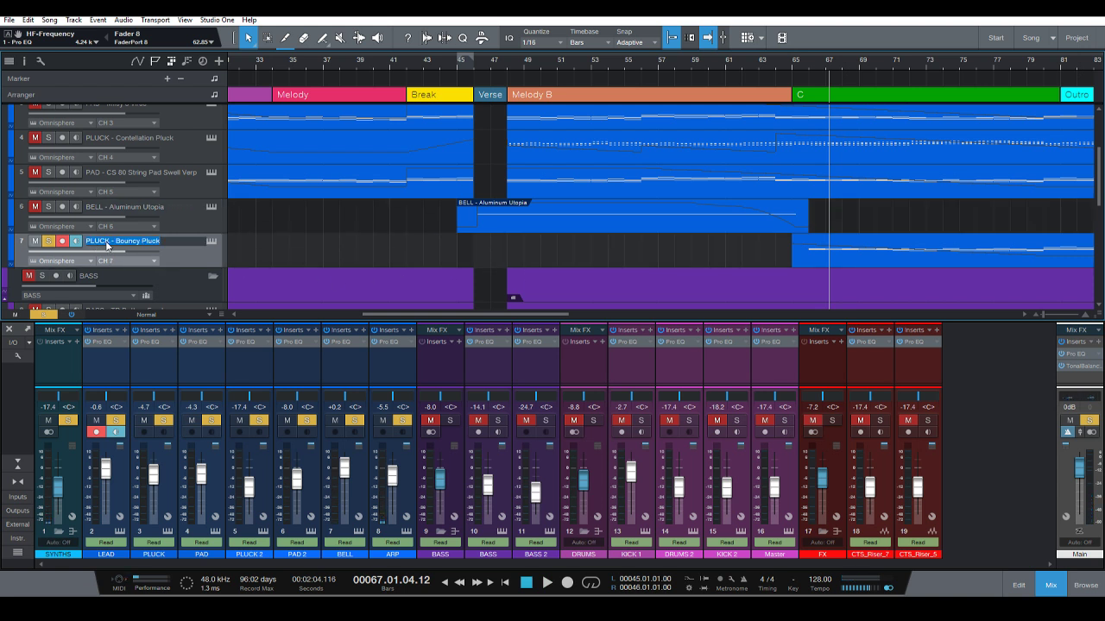
pyautogui.doubleClick(108, 240)
pyautogui.write('ARP')
pyautogui.press('Return')
# Play the soloed ARP track from bar 65 and open its channel's Pro EQ.
pyautogui.press('w')
pyautogui.click(760, 94)
pyautogui.press('space')
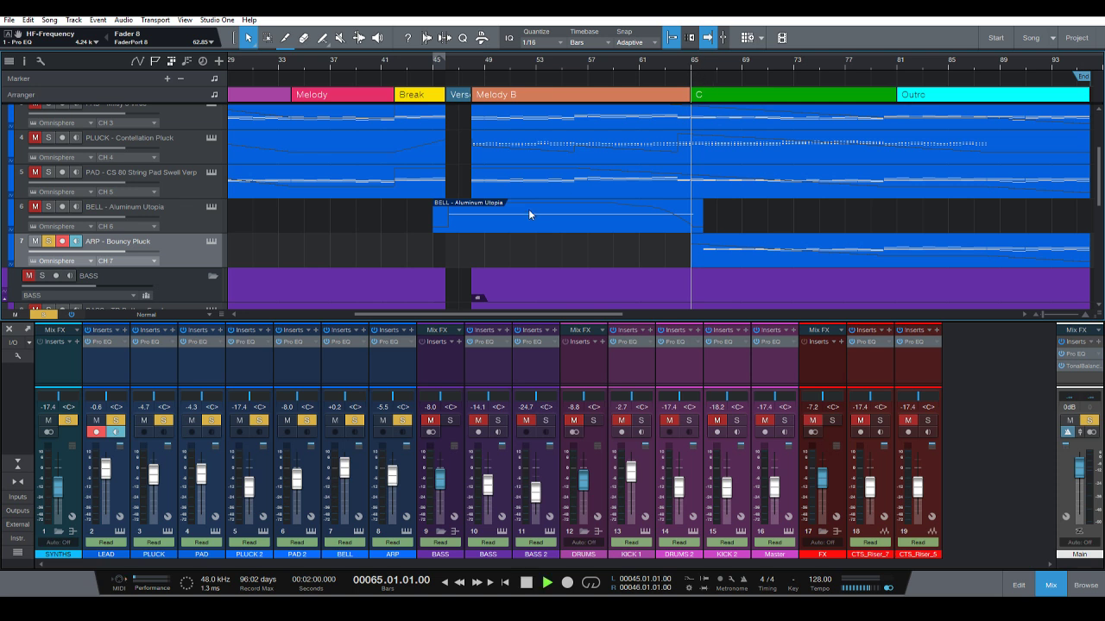
pyautogui.click(385, 342)
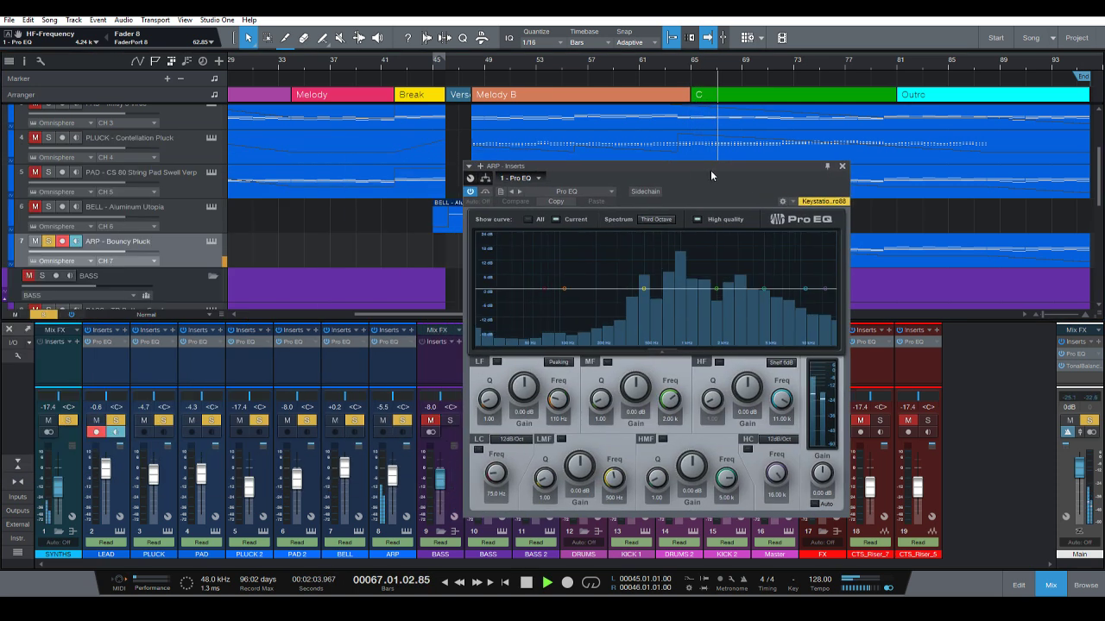
pyautogui.moveTo(711, 170); pyautogui.dragTo(760, 169)
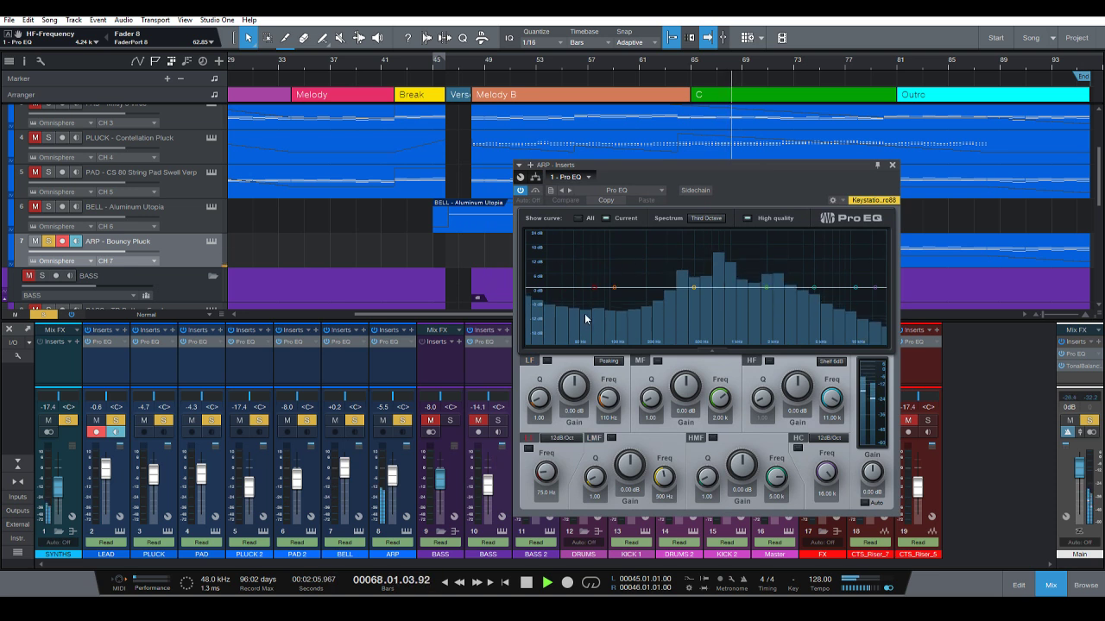
# Low-cut the ARP channel at about 357 Hz, boost 6.12 dB at 5.16 kHz and 4.71 dB at 1.24 kHz, and unsolo the track.
pyautogui.moveTo(590, 290); pyautogui.dragTo(682, 297)
pyautogui.moveTo(855, 287); pyautogui.dragTo(743, 280)
pyautogui.click(694, 288)
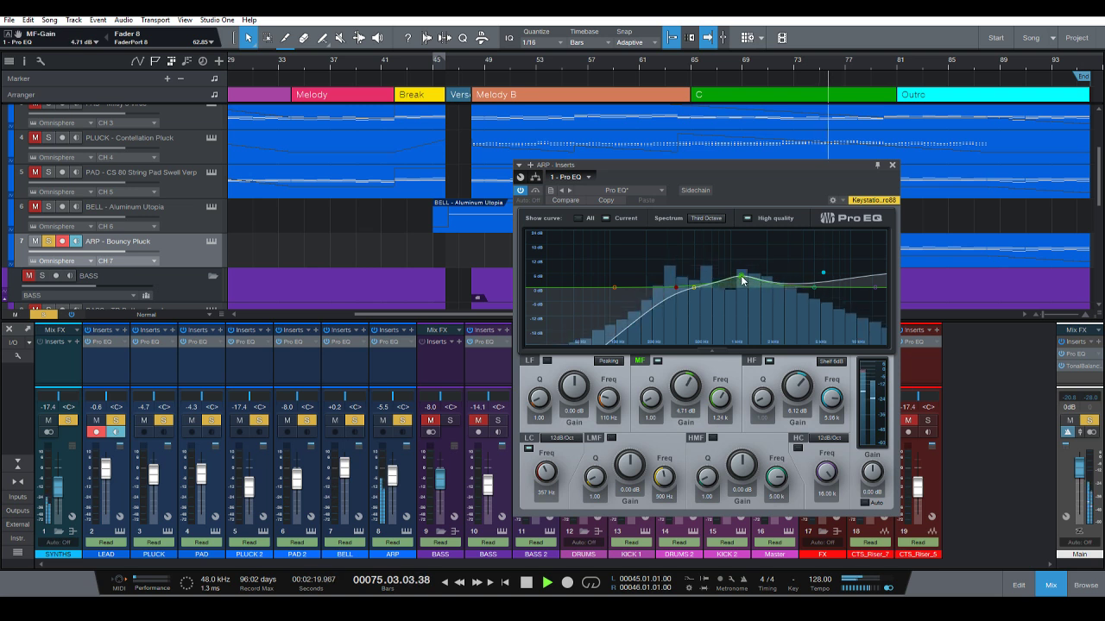
pyautogui.click(891, 164)
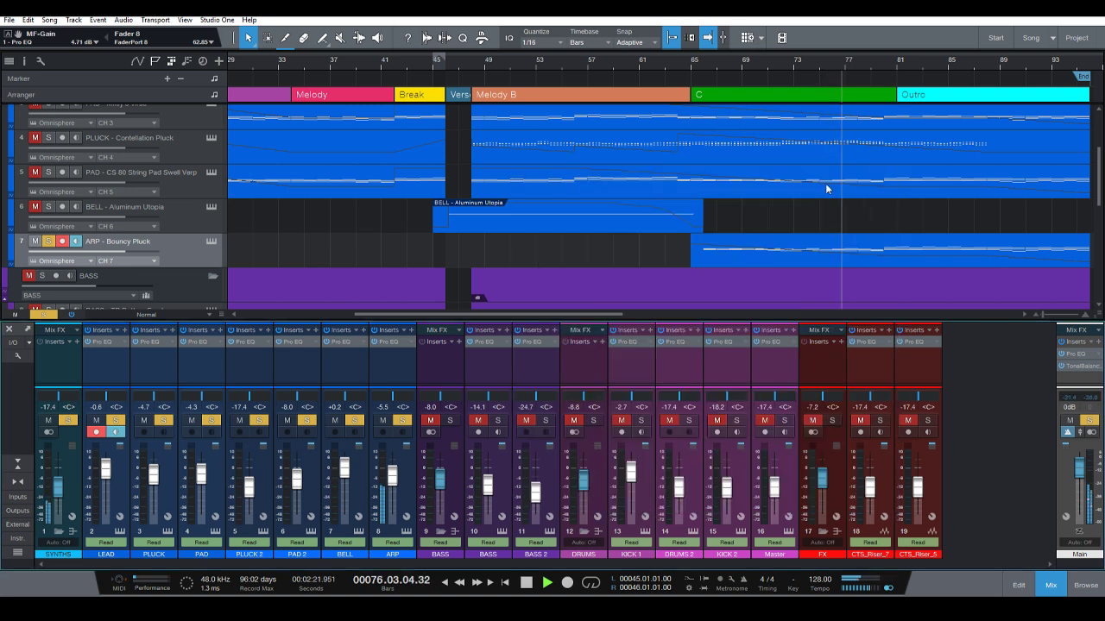
pyautogui.moveTo(767, 64); pyautogui.dragTo(652, 63)
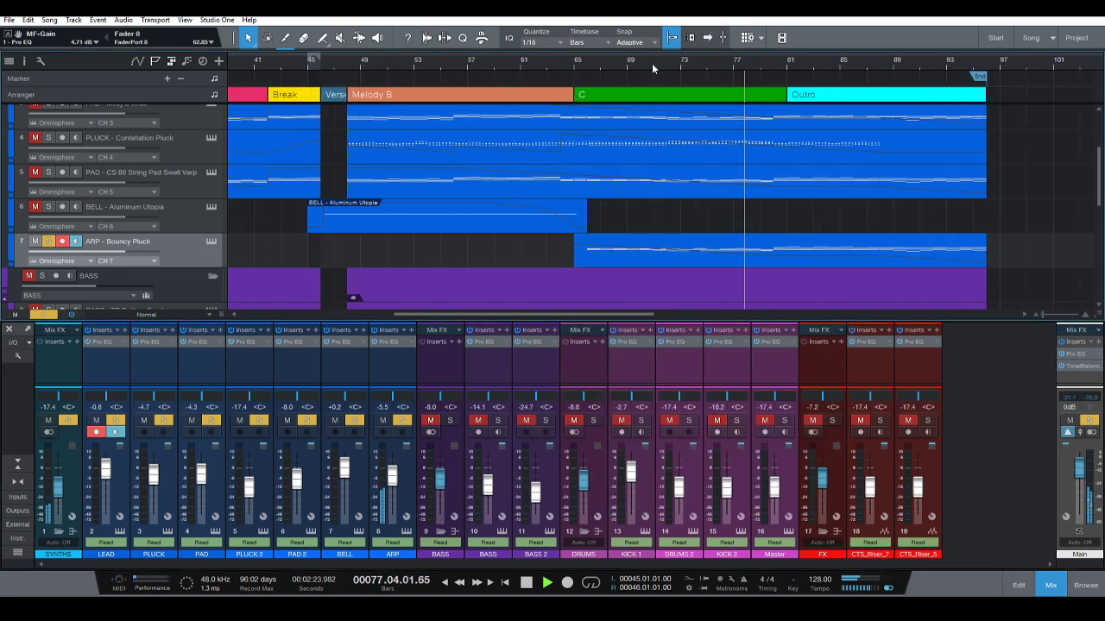
pyautogui.press('f')
pyautogui.click(49, 240)
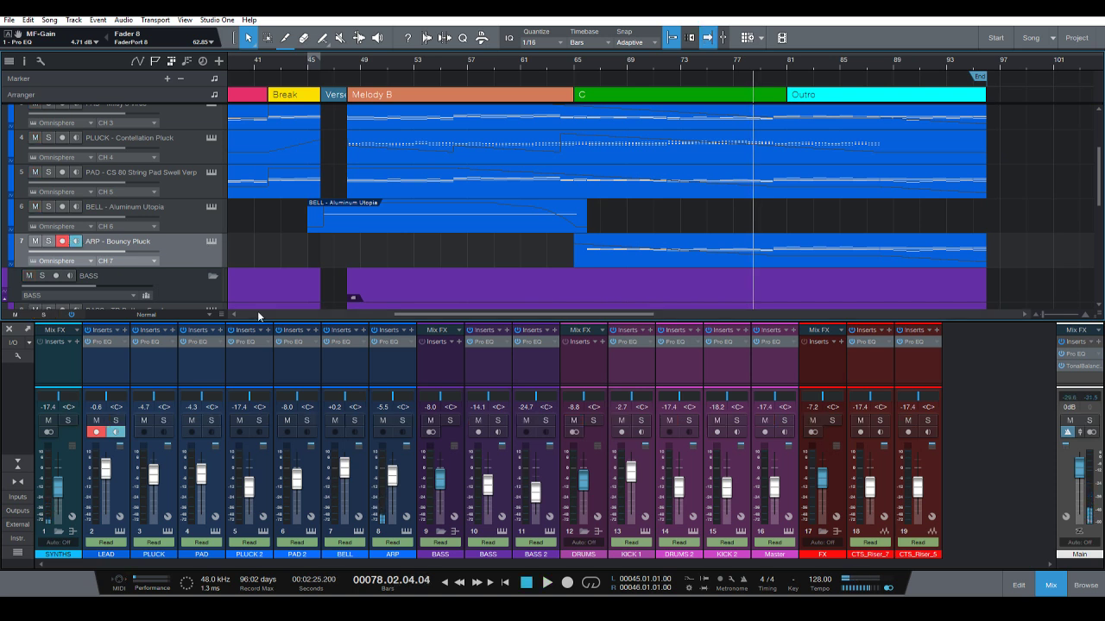
# Place the playhead at bar 45, beat 4, just before the risers, and solo the FX folder track.
pyautogui.scroll(-5, 532, 231)
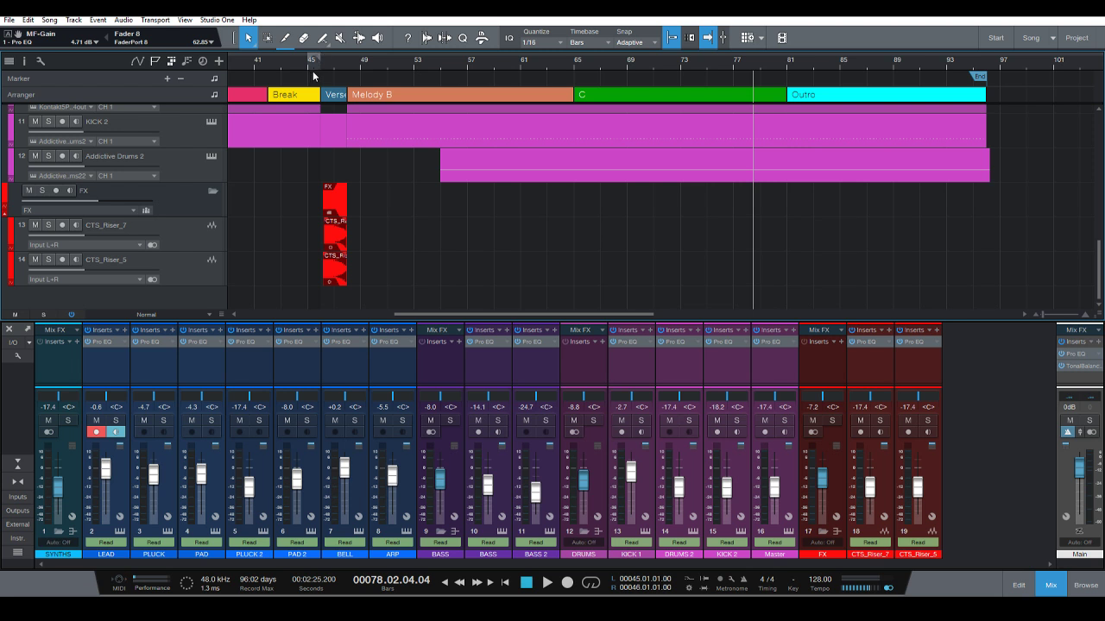
pyautogui.scroll(2, 323, 82)
pyautogui.click(318, 60)
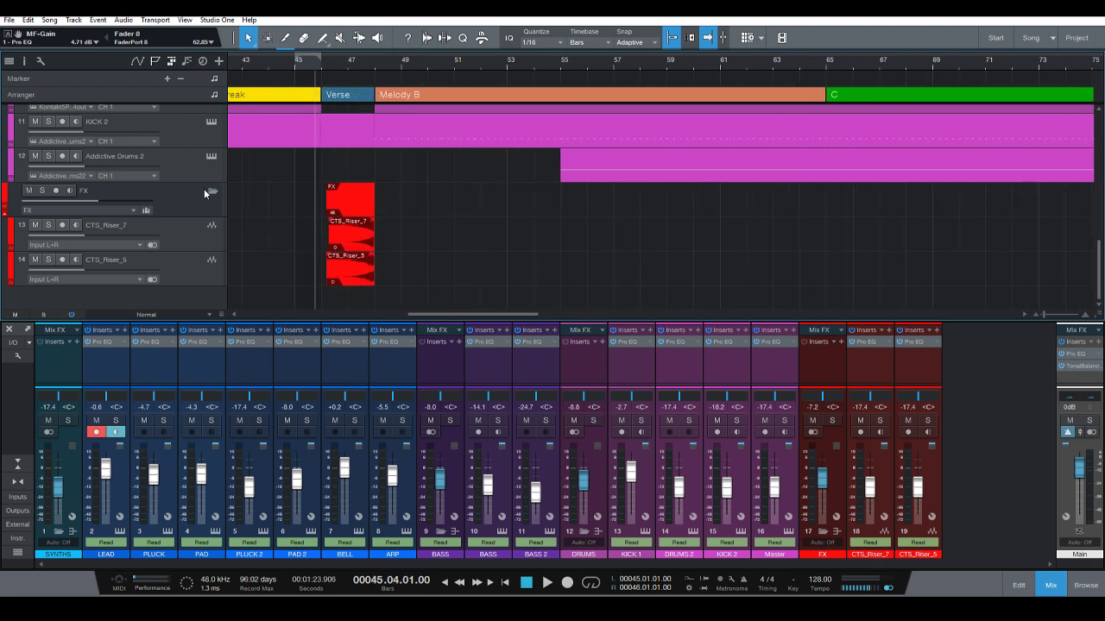
pyautogui.scroll(1, 204, 188)
pyautogui.click(41, 208)
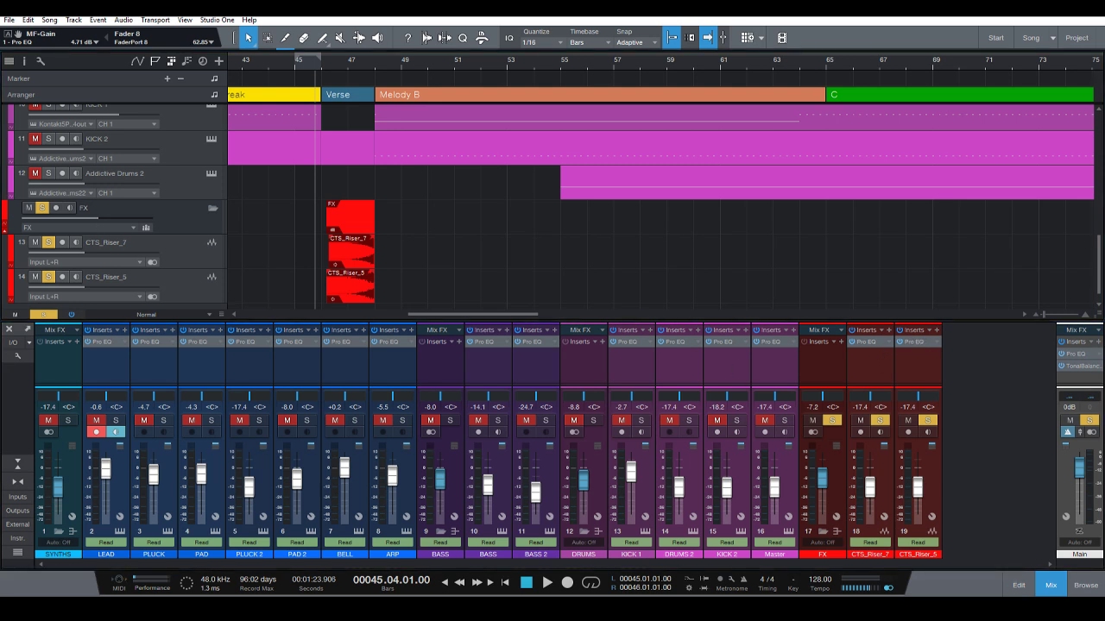
# Open the Pro EQs of CTS_Riser_5 and CTS_Riser_7 and arrange them side by side.
pyautogui.click(914, 341)
pyautogui.moveTo(967, 119); pyautogui.dragTo(402, 113)
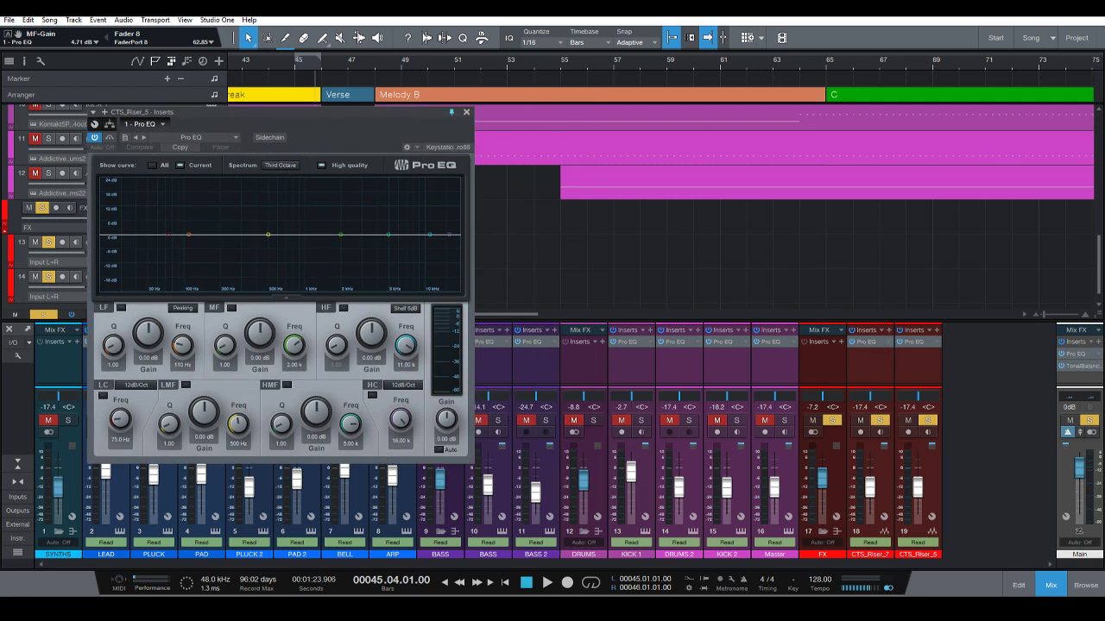
pyautogui.click(868, 342)
pyautogui.moveTo(982, 156); pyautogui.dragTo(908, 126)
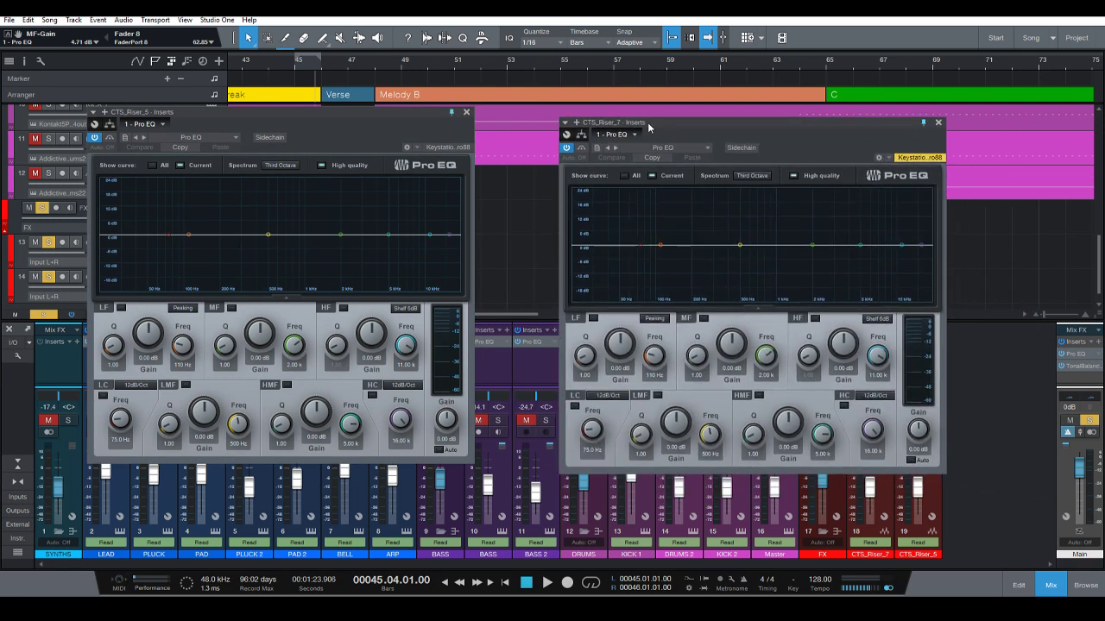
pyautogui.moveTo(649, 127); pyautogui.dragTo(682, 103)
pyautogui.moveTo(340, 116); pyautogui.dragTo(425, 107)
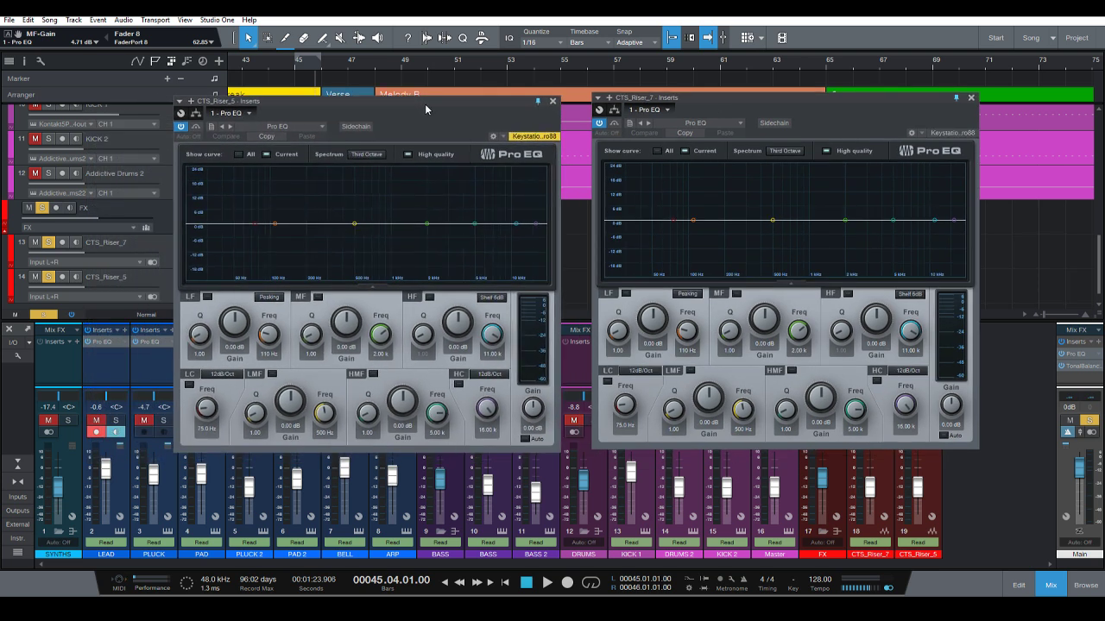
# While auditioning the risers, low-cut CTS_Riser_5 at 171 Hz and CTS_Riser_7 at 189 Hz, and close both EQs.
pyautogui.press('space')
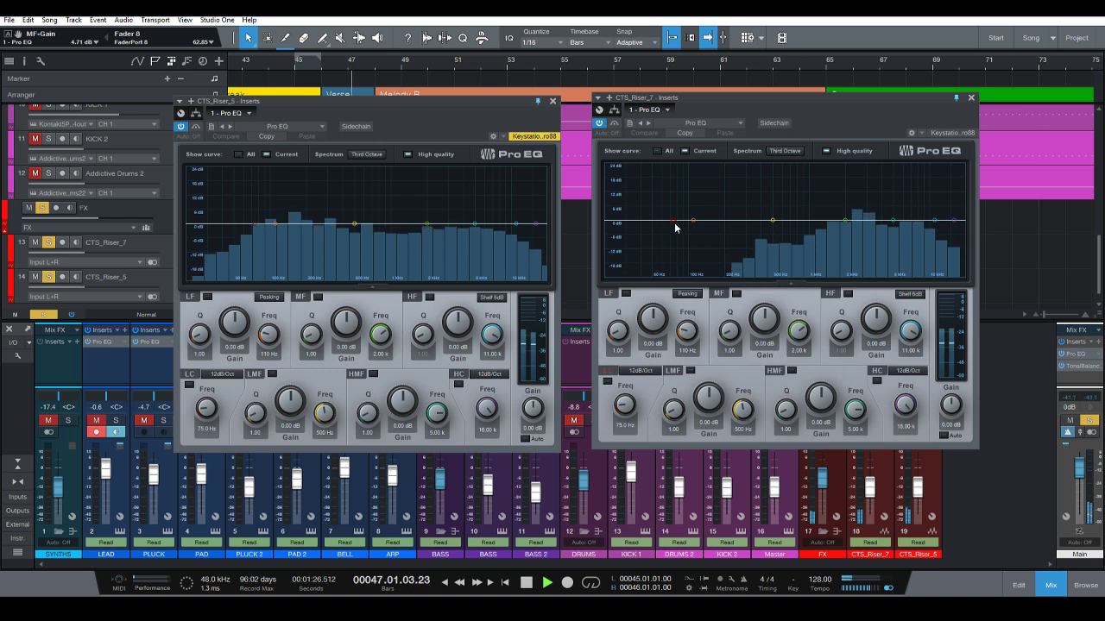
pyautogui.moveTo(259, 230); pyautogui.dragTo(295, 242)
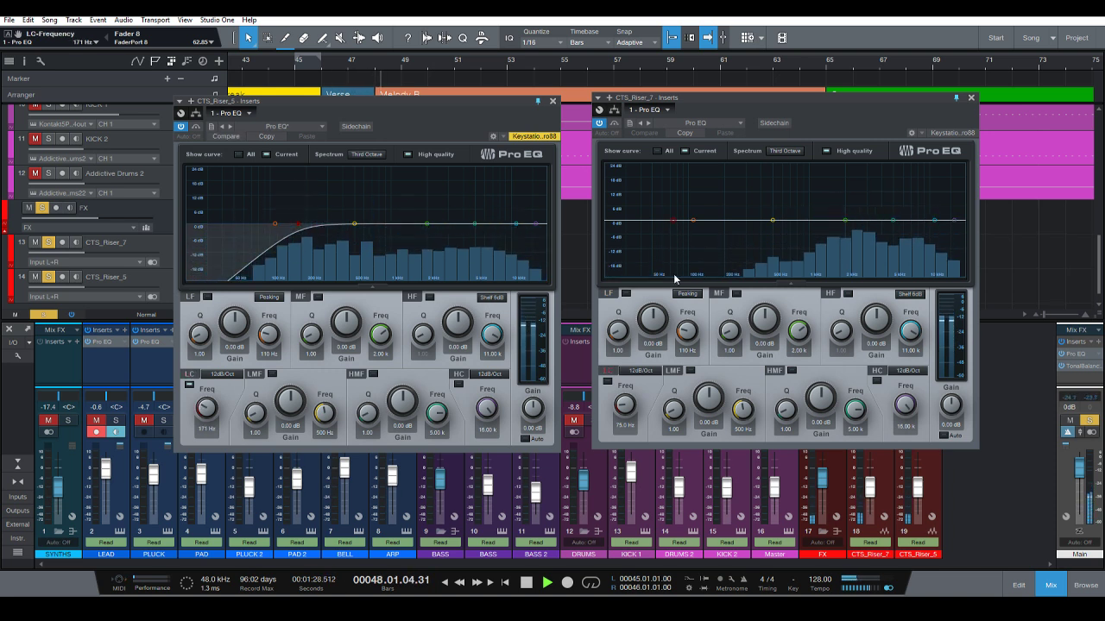
pyautogui.moveTo(682, 217); pyautogui.dragTo(701, 232)
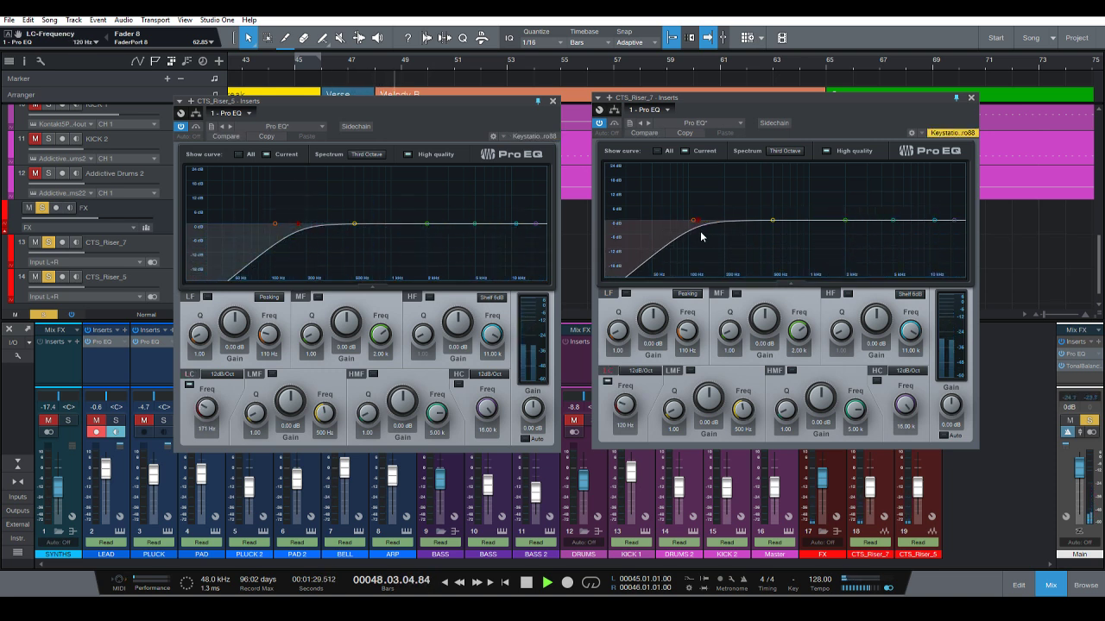
pyautogui.click(319, 82)
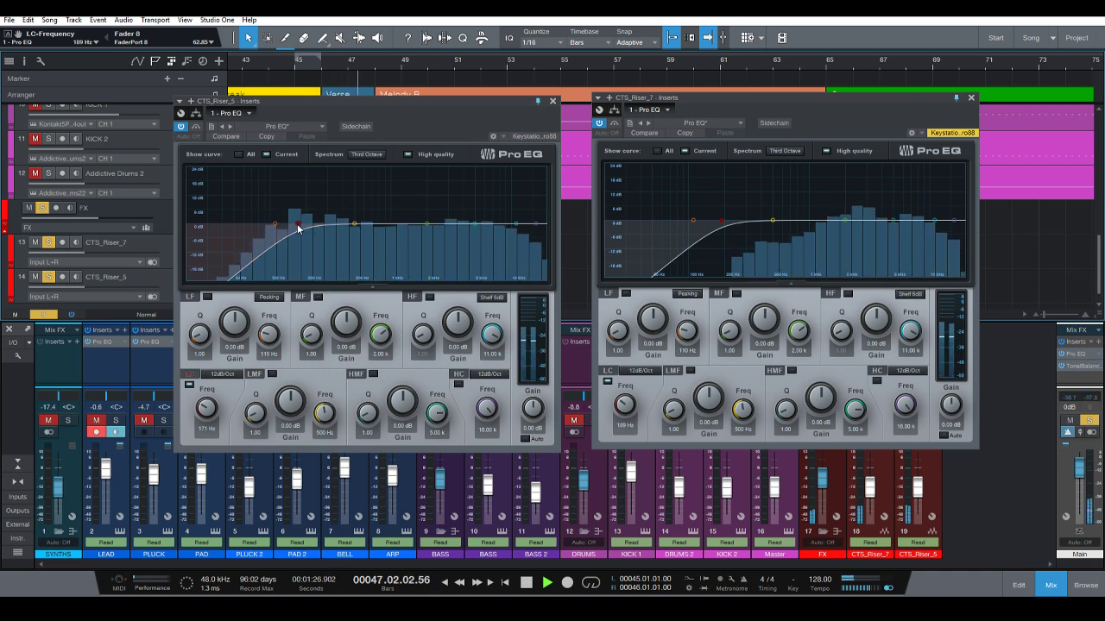
pyautogui.press('space')
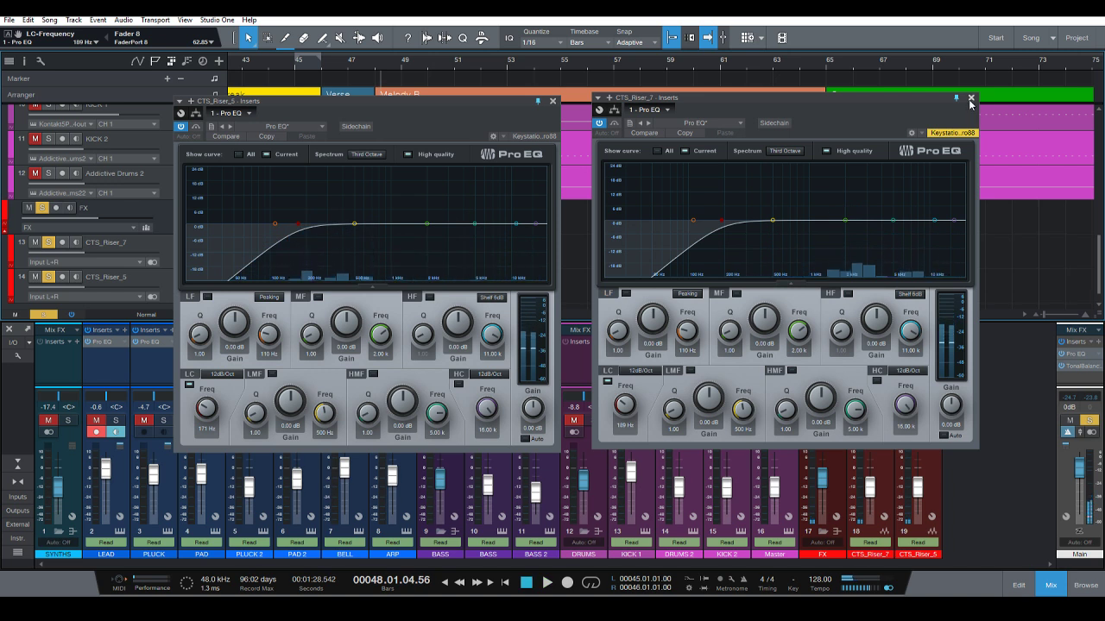
pyautogui.click(971, 99)
pyautogui.click(552, 101)
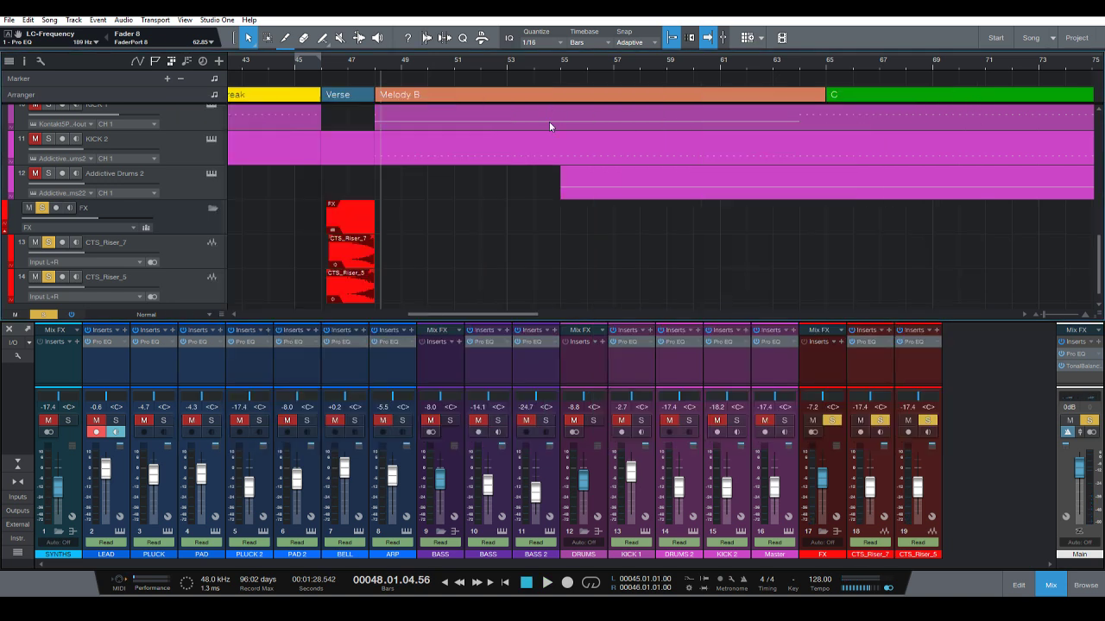
# Clear all solos, return the playhead to the song start and fit the whole song in the arrangement view.
pyautogui.moveTo(337, 76); pyautogui.dragTo(524, 77)
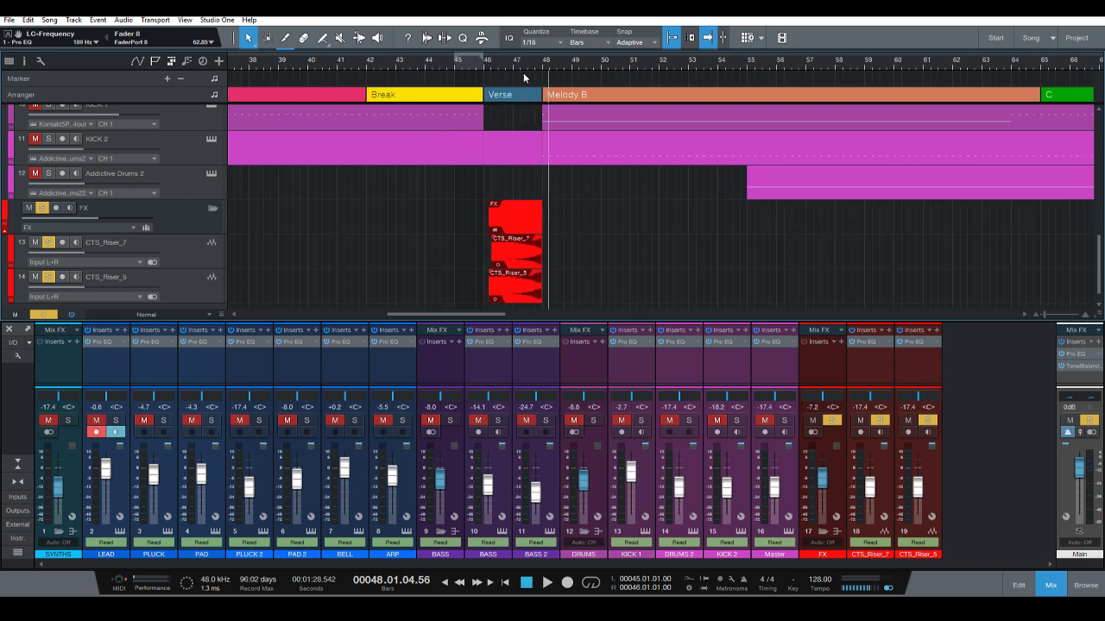
pyautogui.click(41, 314)
pyautogui.click(509, 583)
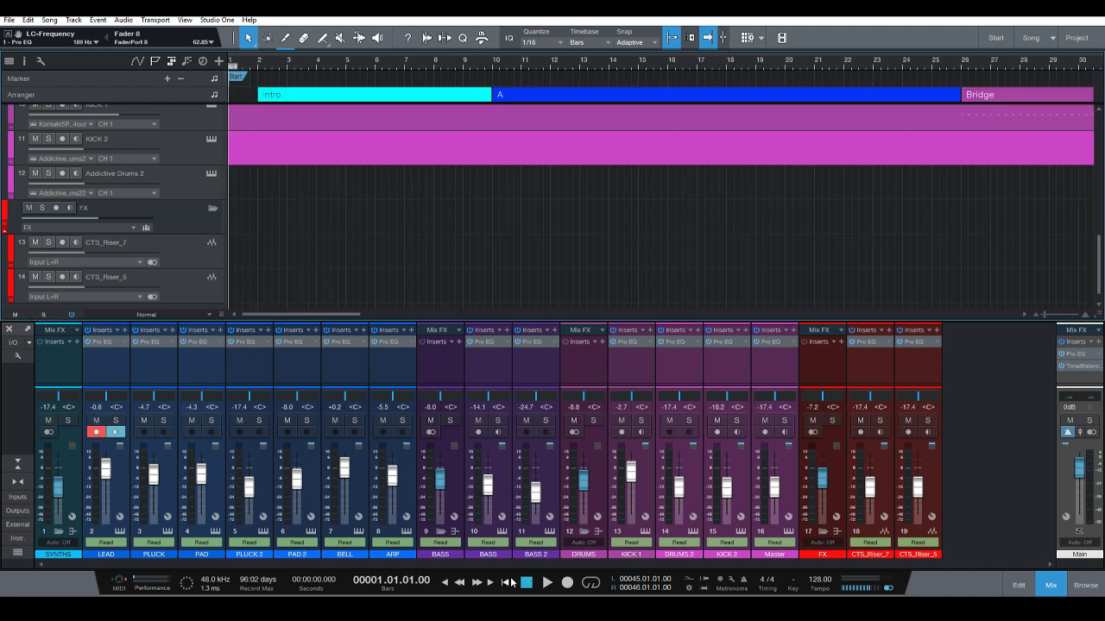
pyautogui.hotkey('shift', 'z')
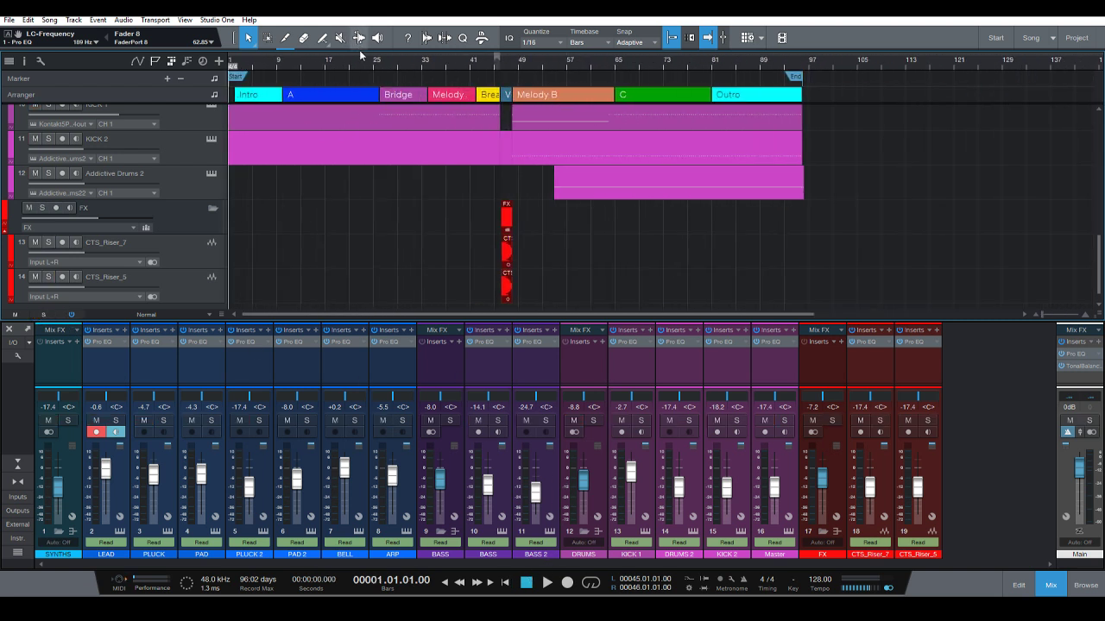
# Select and solo the BASS - TR Bottom Feeder track and play it from about bar 17.
pyautogui.scroll(4, 421, 186)
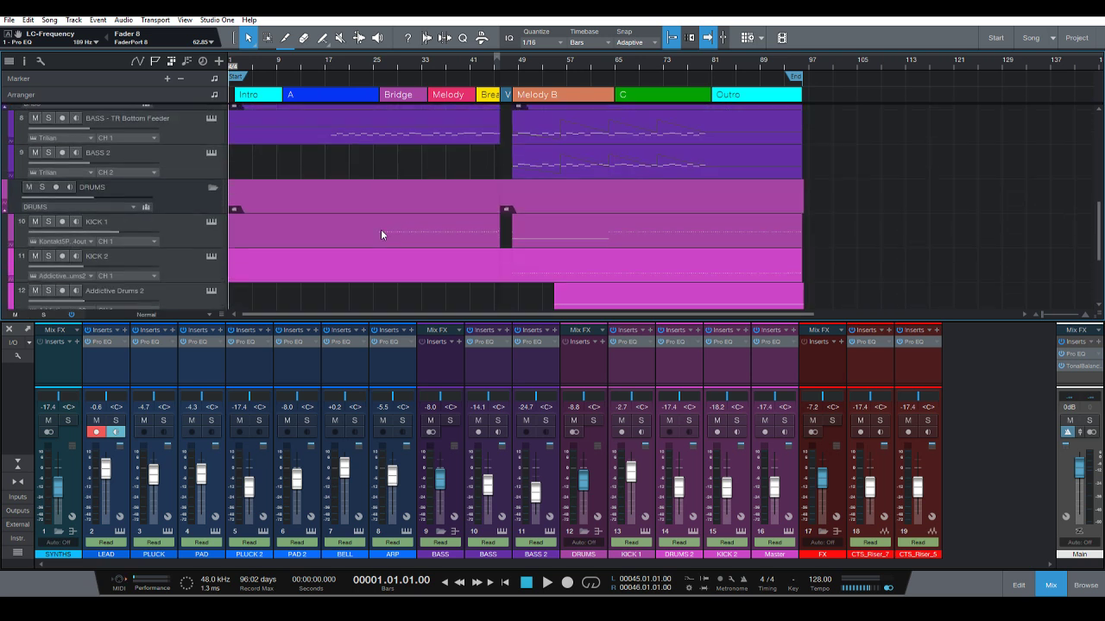
pyautogui.click(196, 152)
pyautogui.click(48, 147)
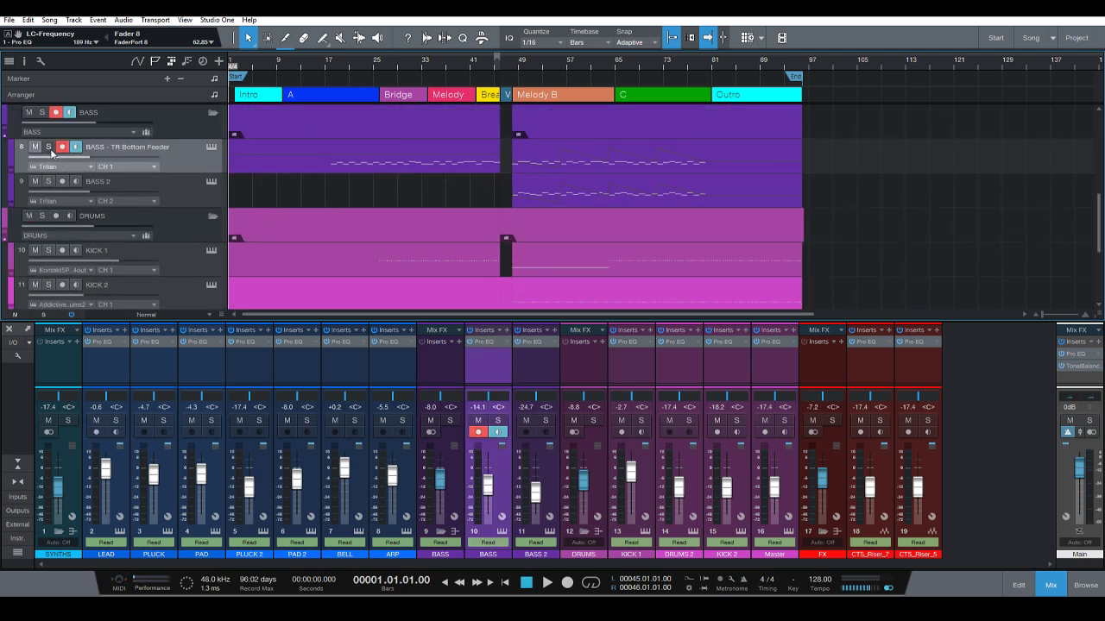
pyautogui.press('space')
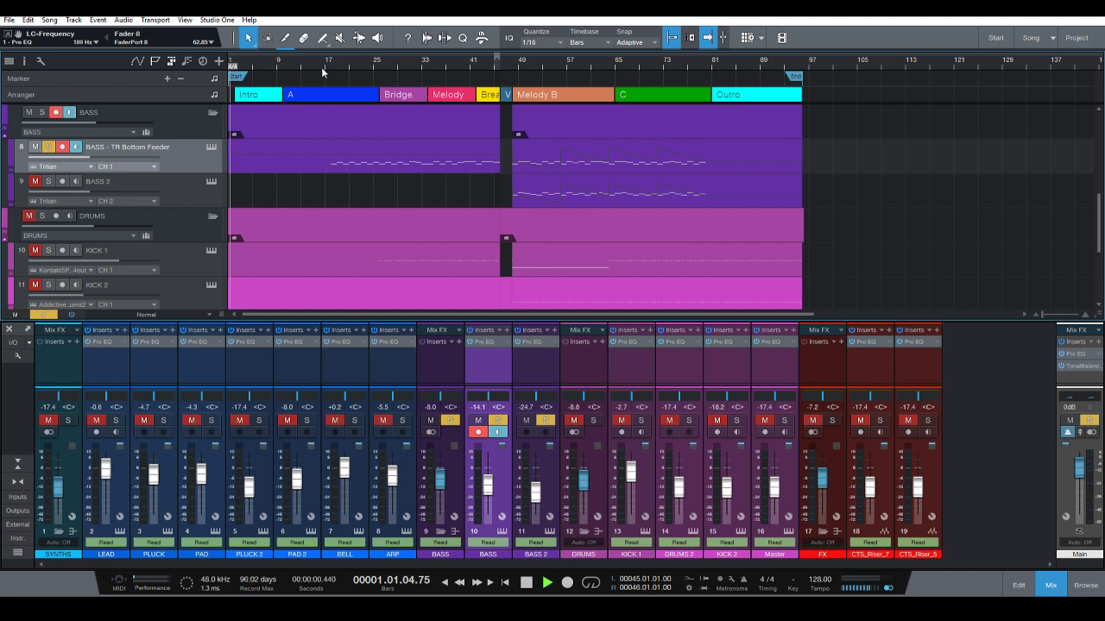
pyautogui.click(326, 64)
pyautogui.press('space')
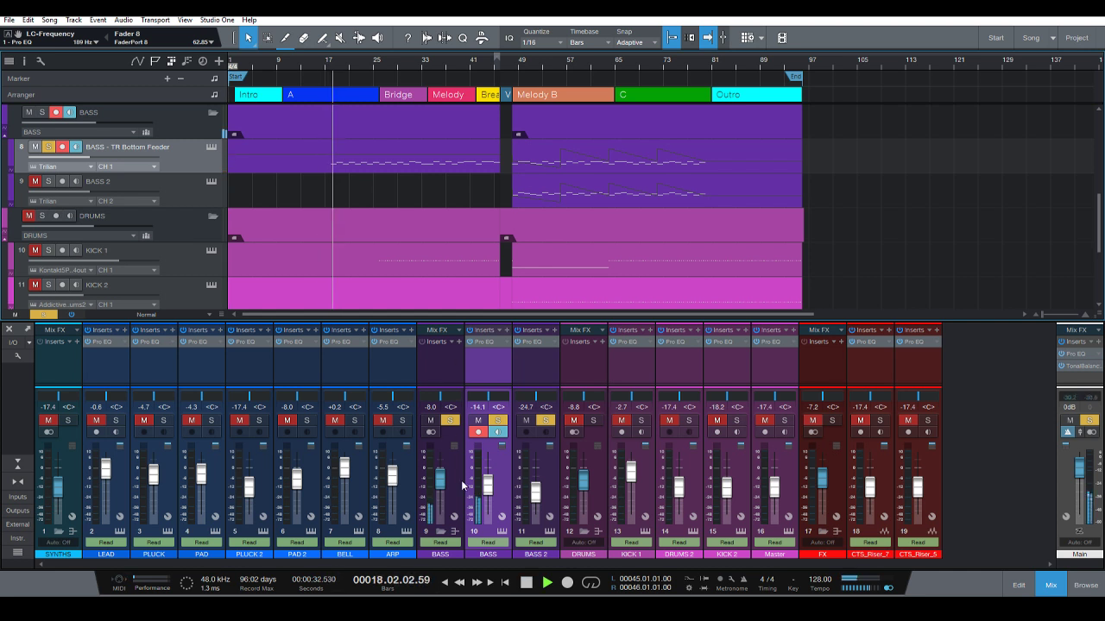
# Raise the BASS channel fader to -8.0 dB, check its Pro EQ low cut, stop playback and unsolo the track.
pyautogui.moveTo(487, 486); pyautogui.dragTo(486, 480)
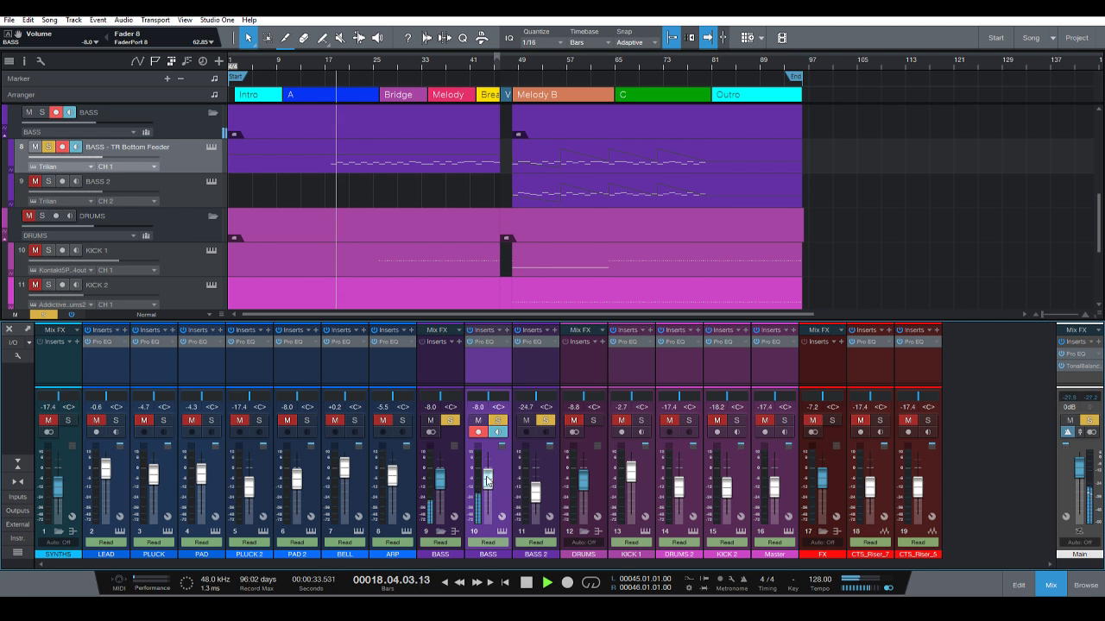
pyautogui.click(494, 345)
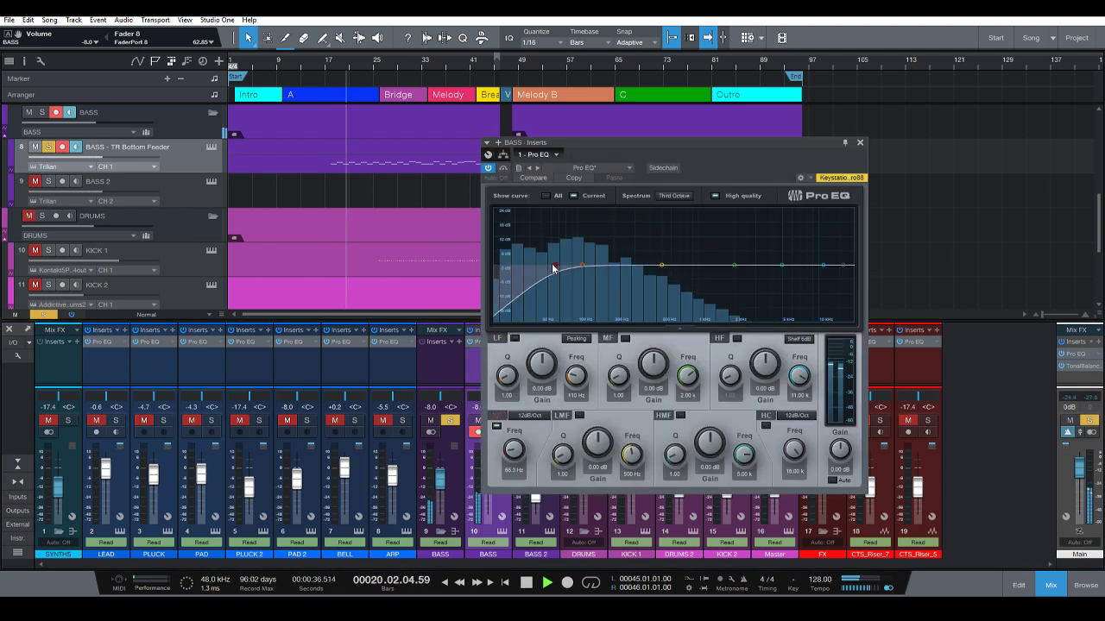
pyautogui.click(860, 142)
pyautogui.press('space')
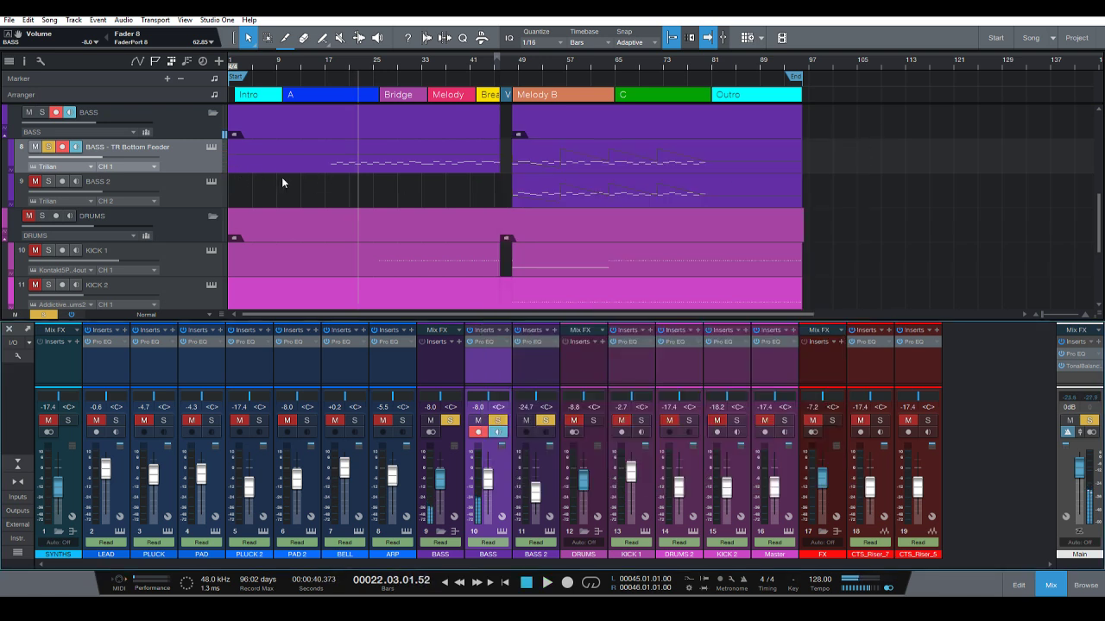
pyautogui.click(50, 148)
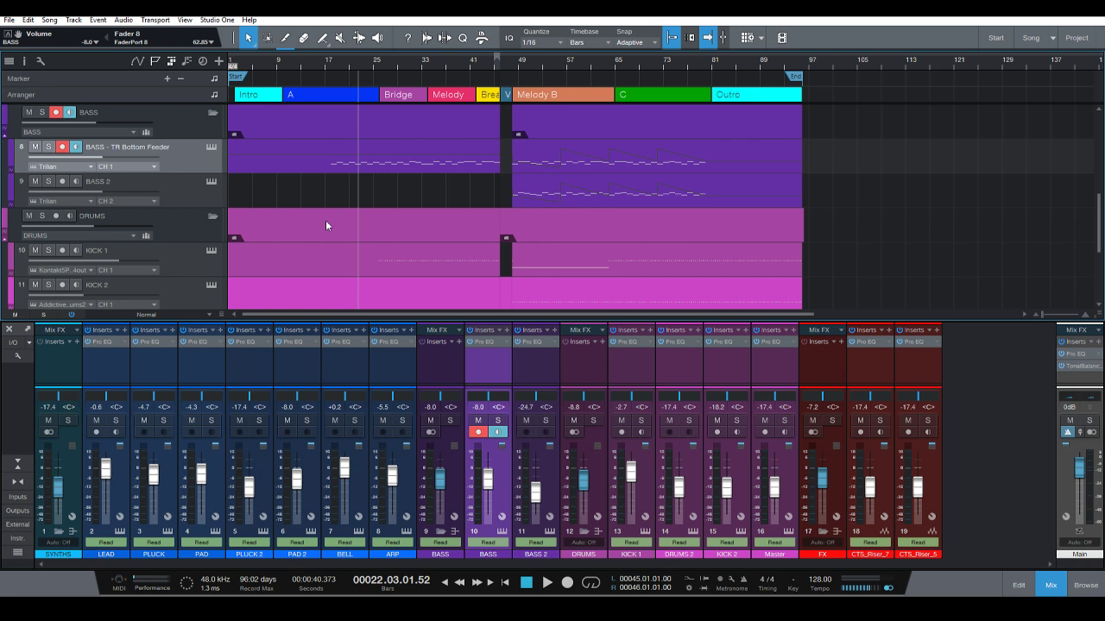
# Enlarge the track heights and select the BASS 2 track.
pyautogui.scroll(5, 346, 202)
pyautogui.scroll(-5, 382, 173)
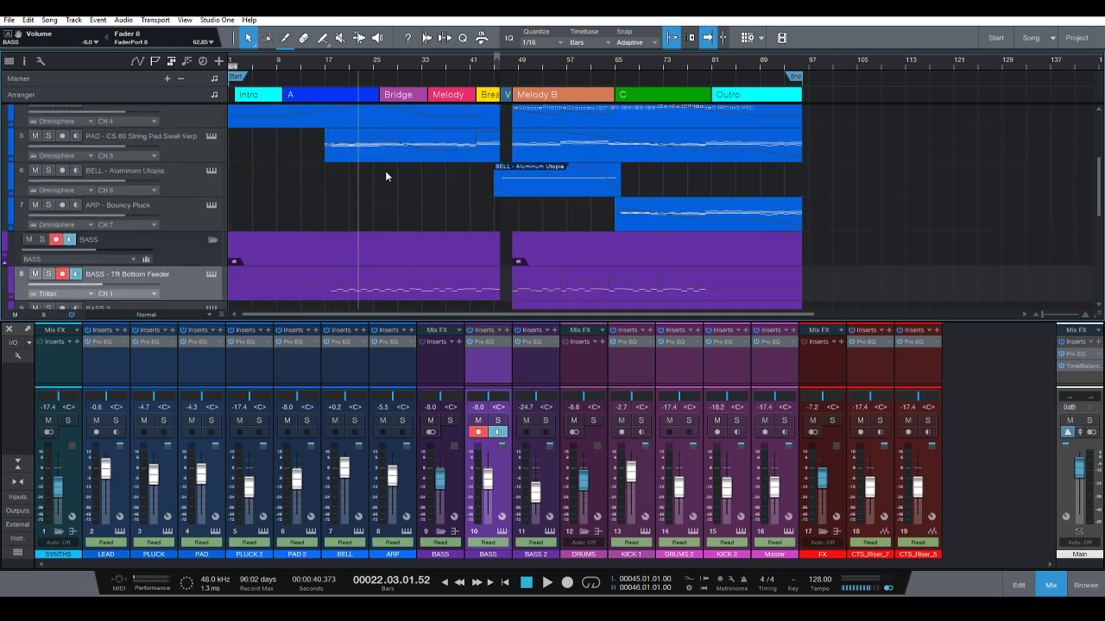
pyautogui.scroll(-1, 415, 183)
pyautogui.scroll(2, 352, 210)
pyautogui.click(205, 229)
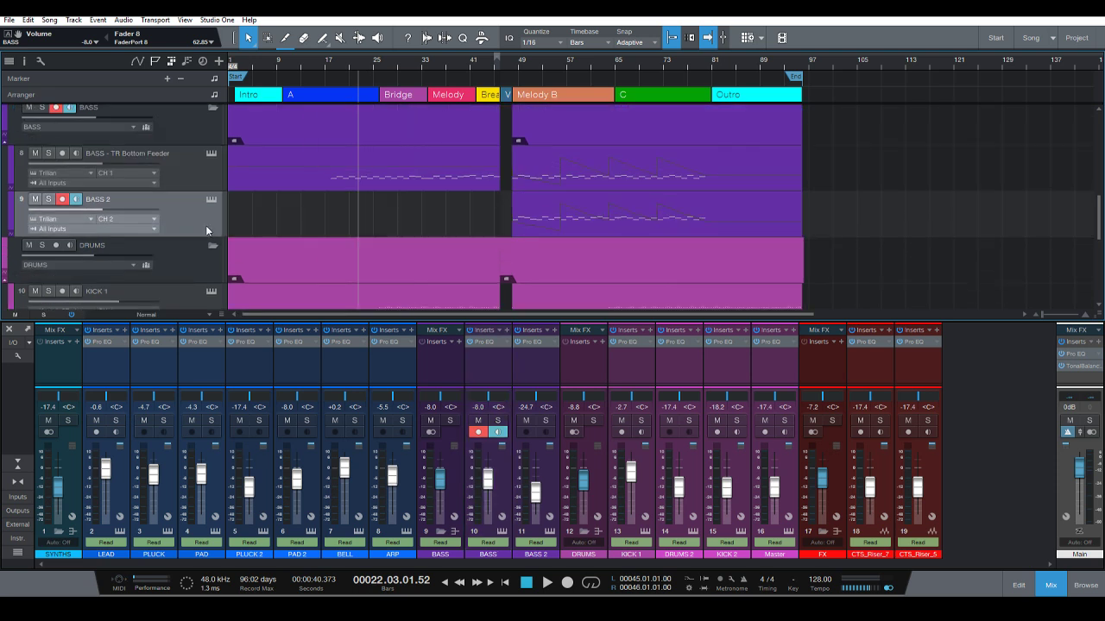
# Check the low cut in the BASS 2 channel's Pro EQ, close it and return the playhead to the song start.
pyautogui.click(535, 343)
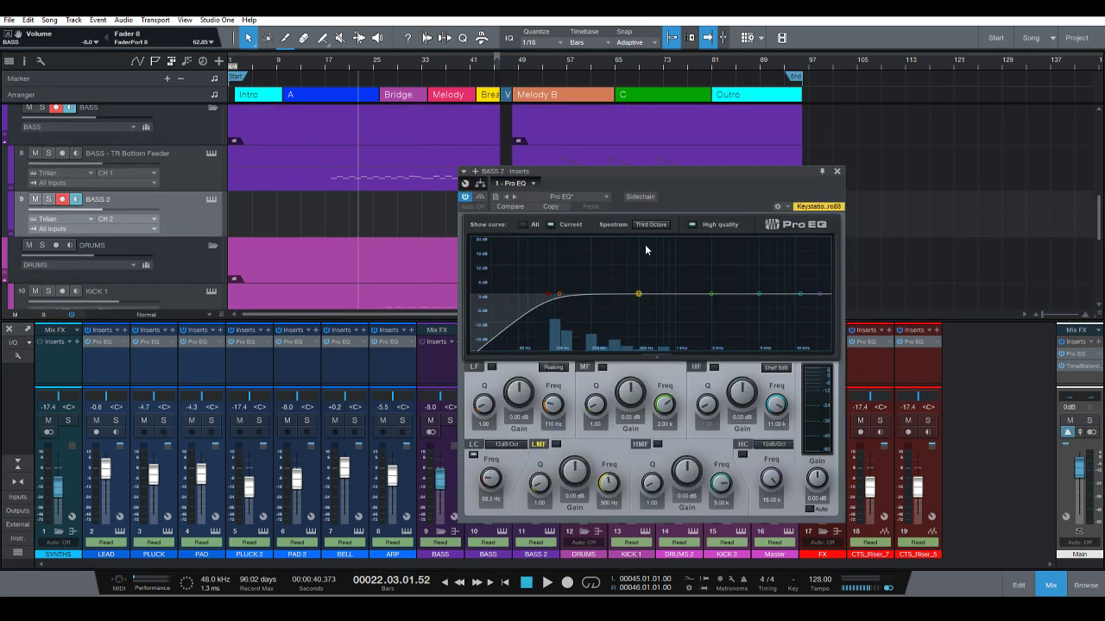
pyautogui.click(836, 172)
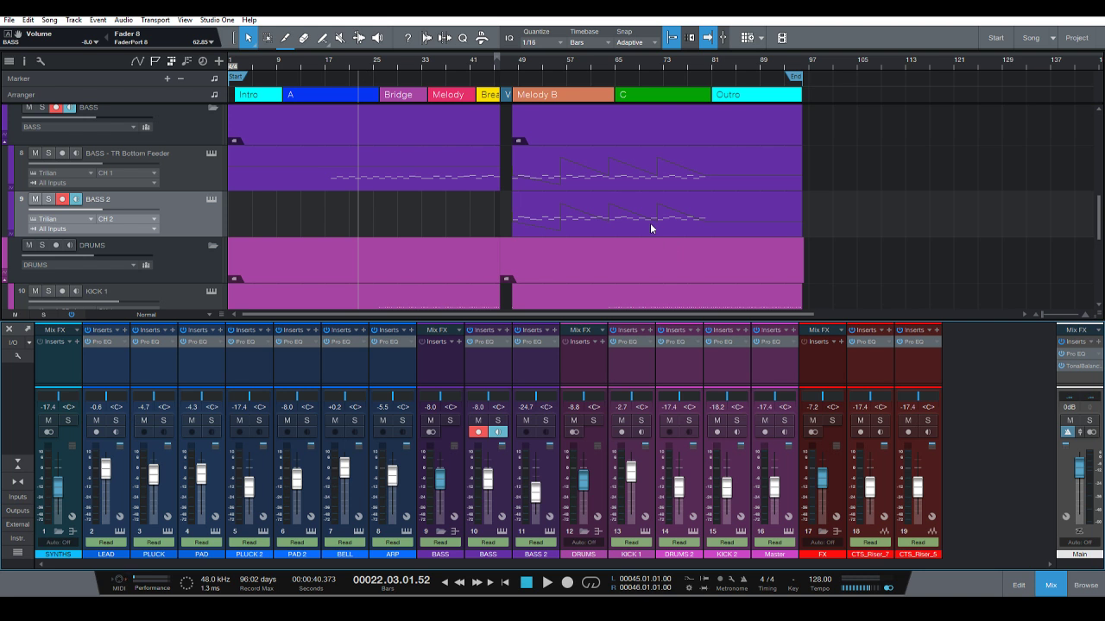
pyautogui.click(506, 584)
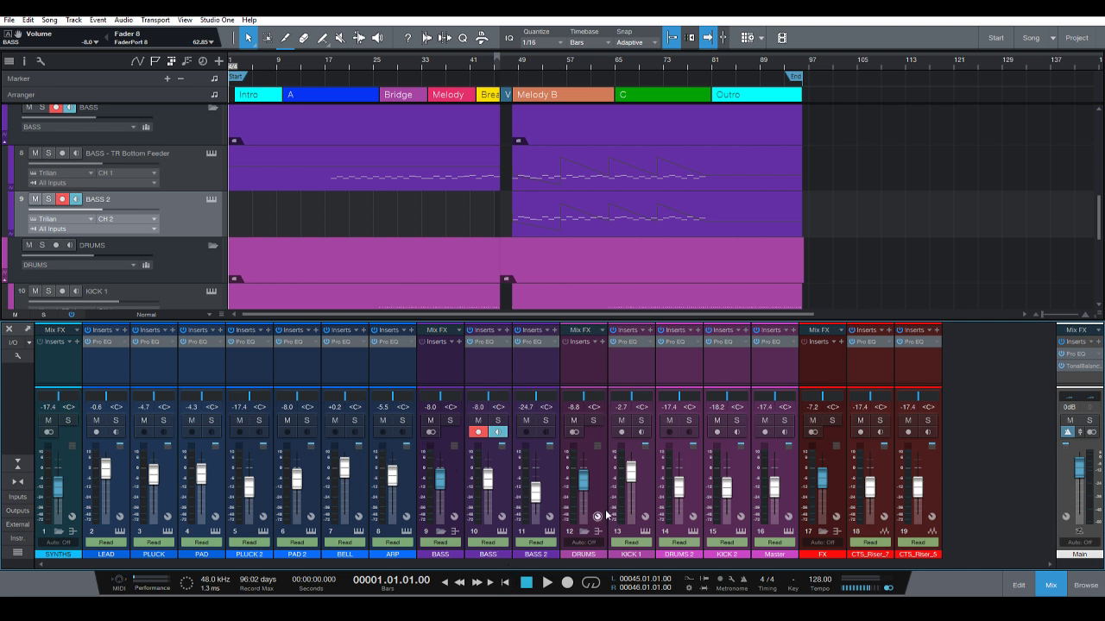
# Try low-cut slopes of 36 dB/Oct and 6 dB/Oct in the BASS 2 Pro EQ, restore 12 dB/Oct and close the plug-in.
pyautogui.click(534, 344)
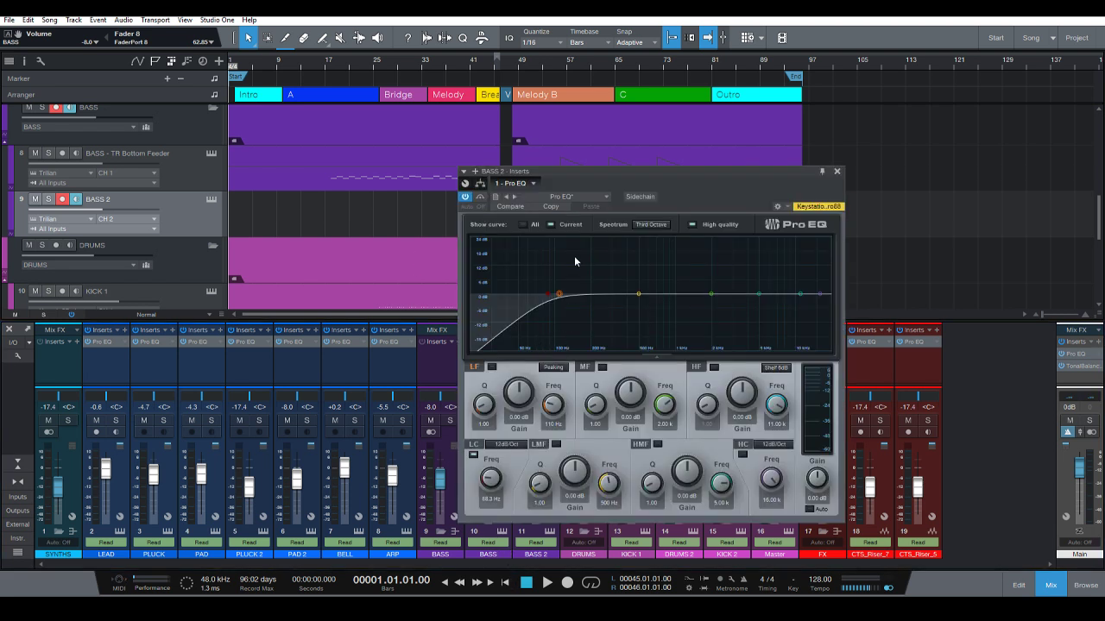
pyautogui.moveTo(585, 173); pyautogui.dragTo(604, 156)
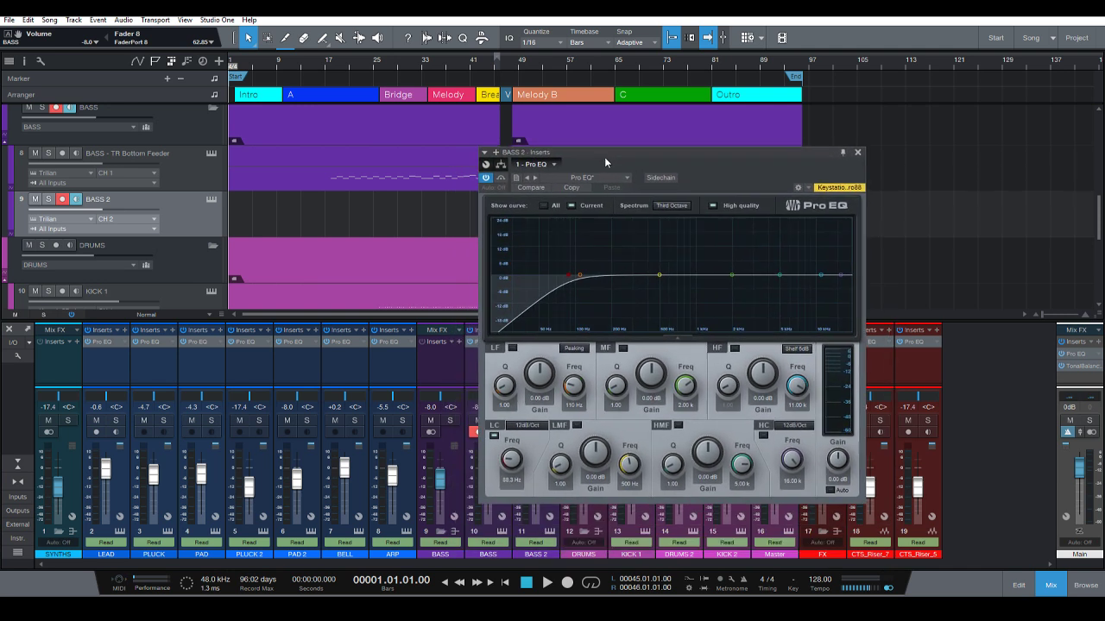
pyautogui.click(526, 426)
pyautogui.click(524, 431)
pyautogui.click(517, 427)
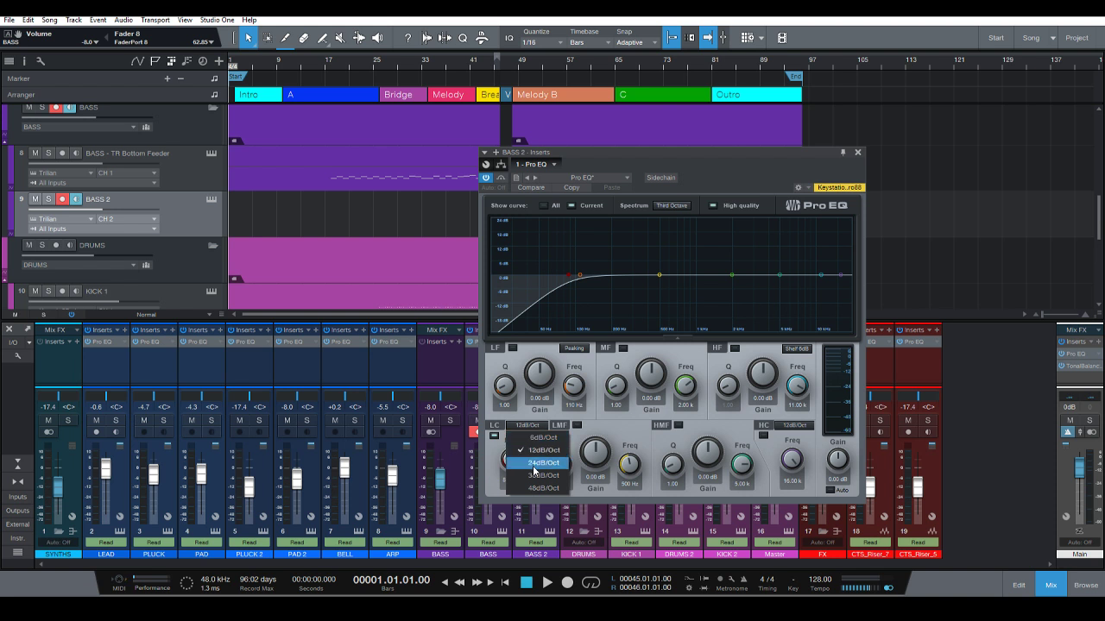
pyautogui.click(533, 485)
pyautogui.click(527, 428)
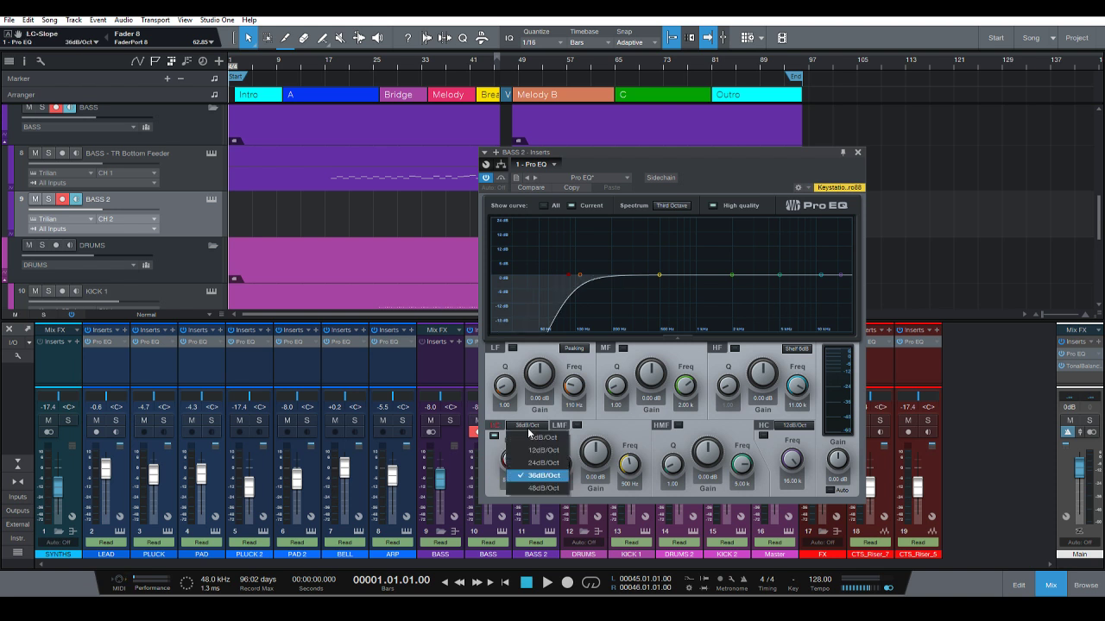
pyautogui.click(526, 434)
pyautogui.click(527, 426)
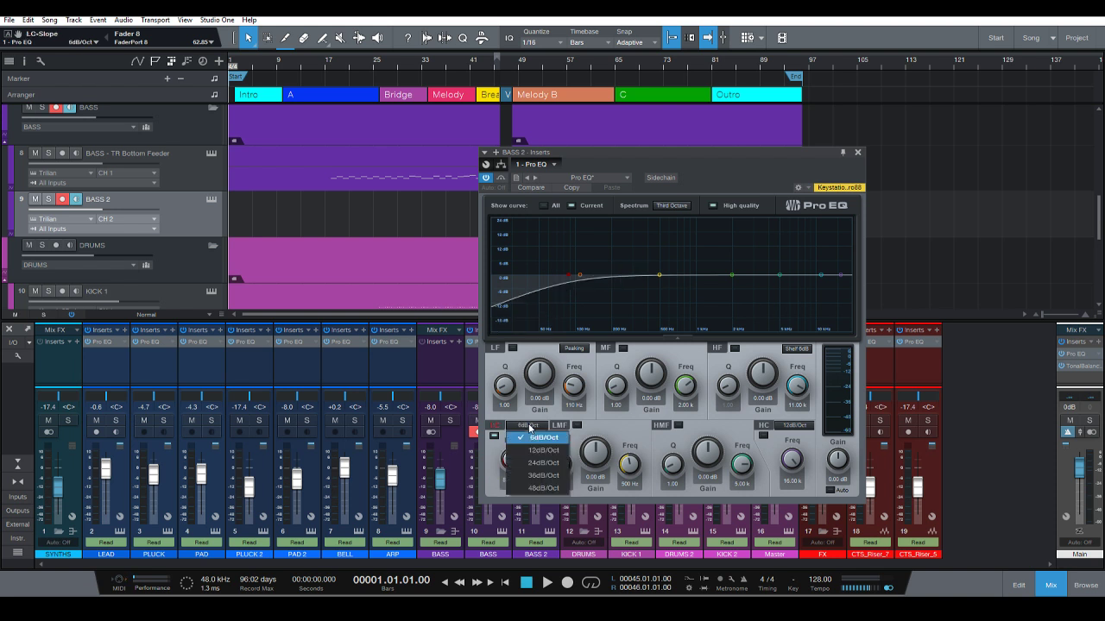
pyautogui.click(533, 450)
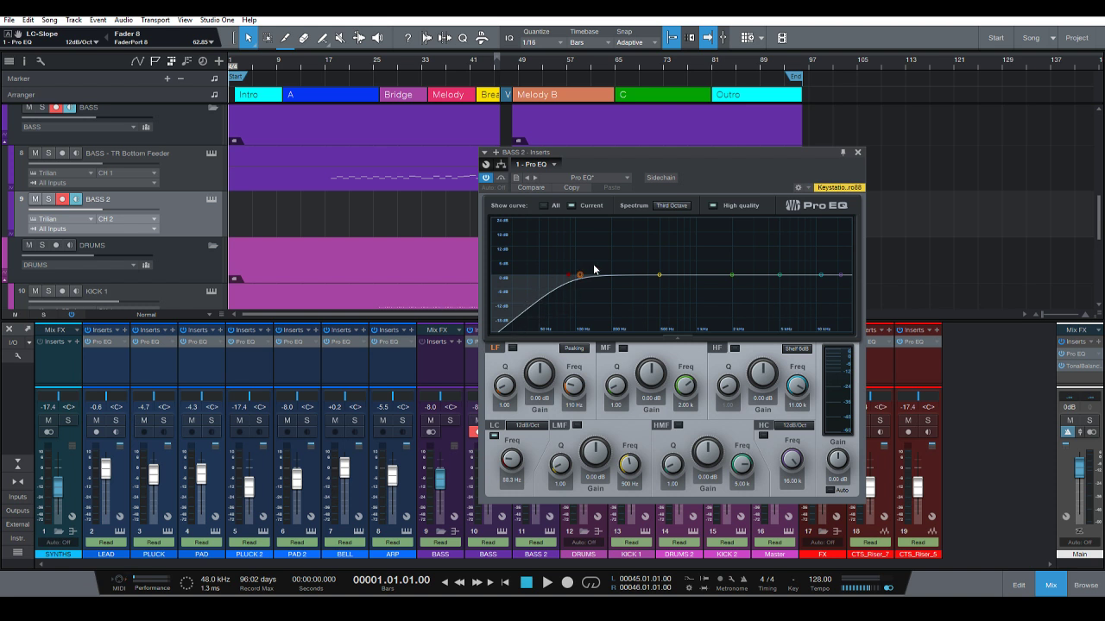
pyautogui.click(857, 152)
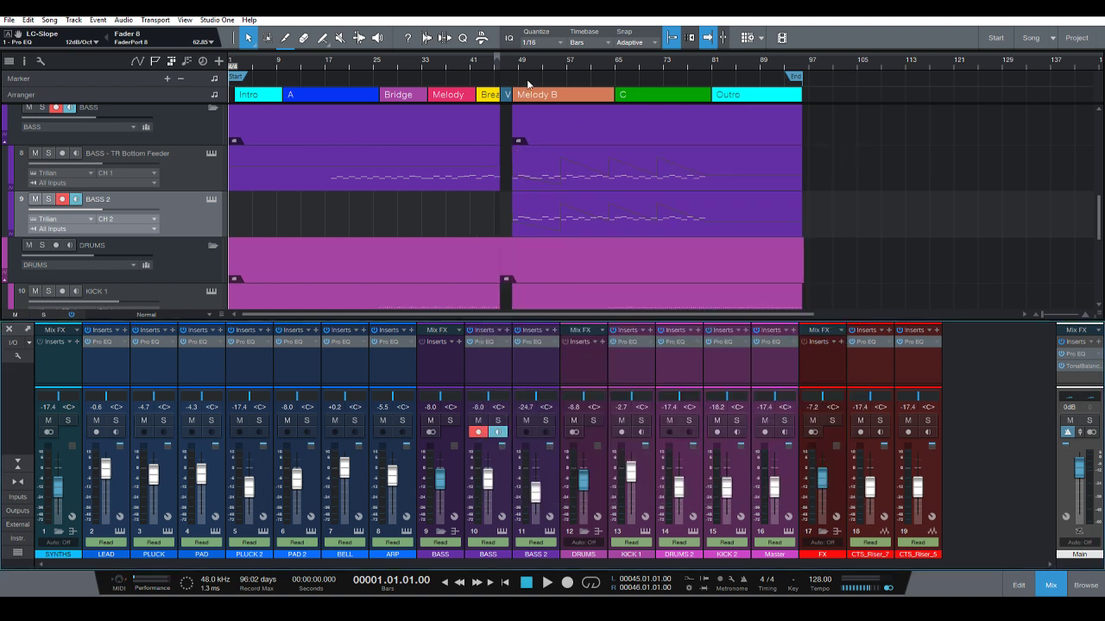
# Place the playhead at bar 46 and open the BELL - Aluminum Utopia event in the note editor.
pyautogui.press('w')
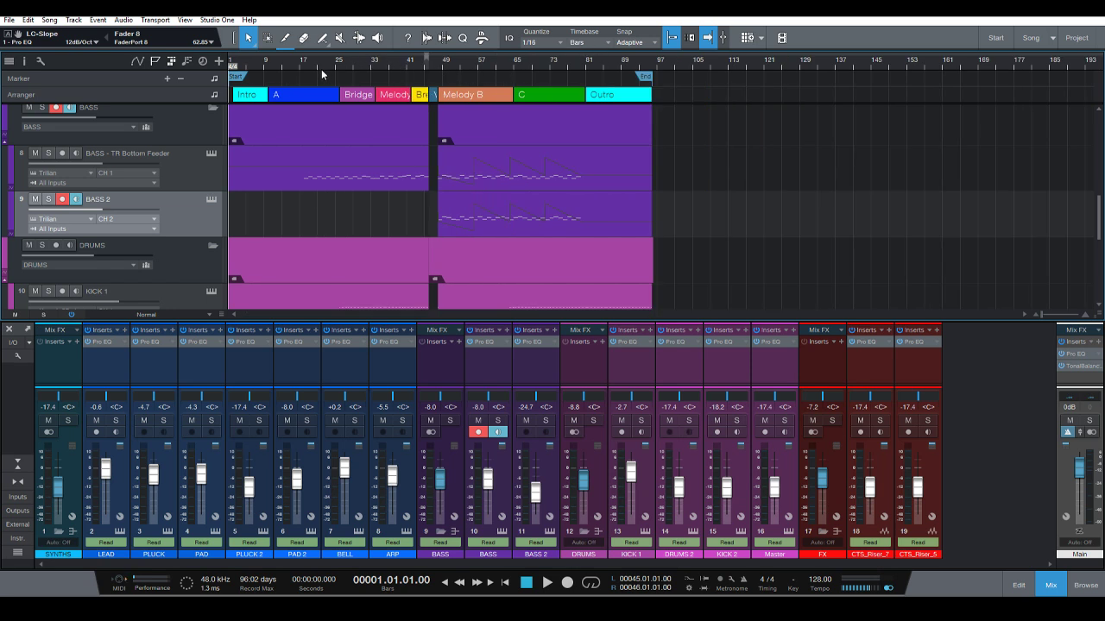
pyautogui.moveTo(321, 69); pyautogui.dragTo(420, 62)
pyautogui.scroll(-2, 458, 154)
pyautogui.scroll(2, 474, 177)
pyautogui.scroll(-2, 480, 182)
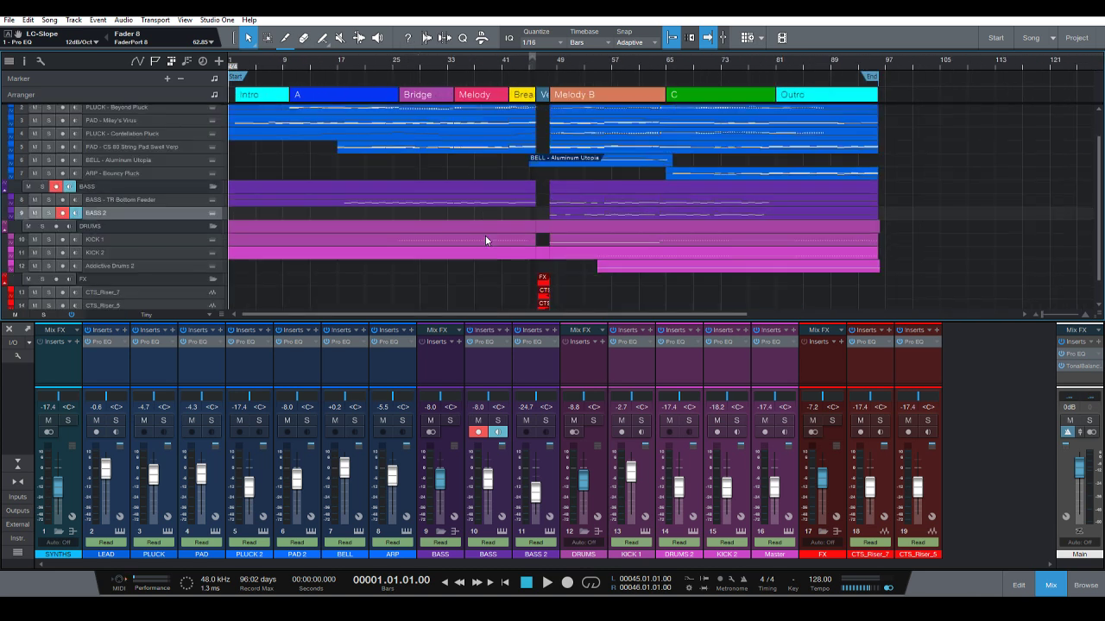
pyautogui.scroll(2, 488, 237)
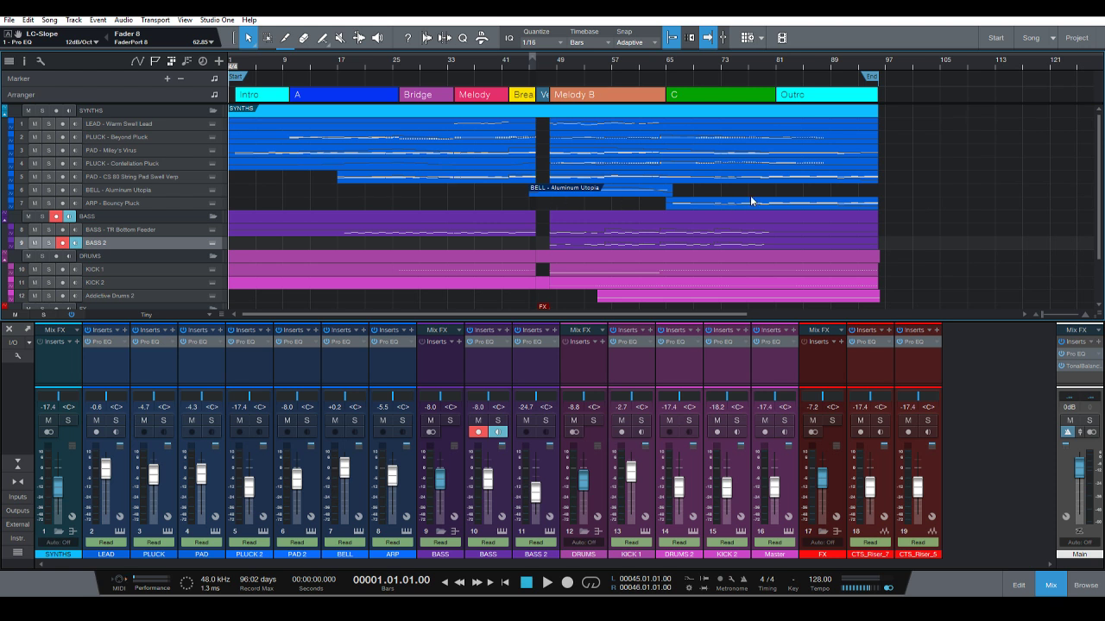
pyautogui.scroll(3, 719, 229)
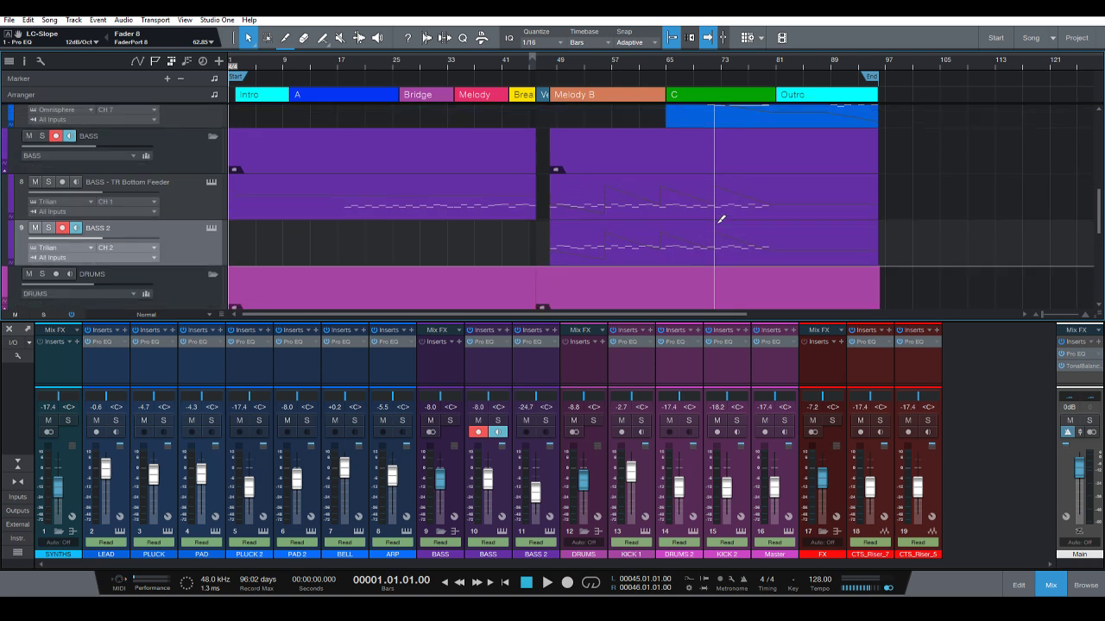
pyautogui.click(596, 217)
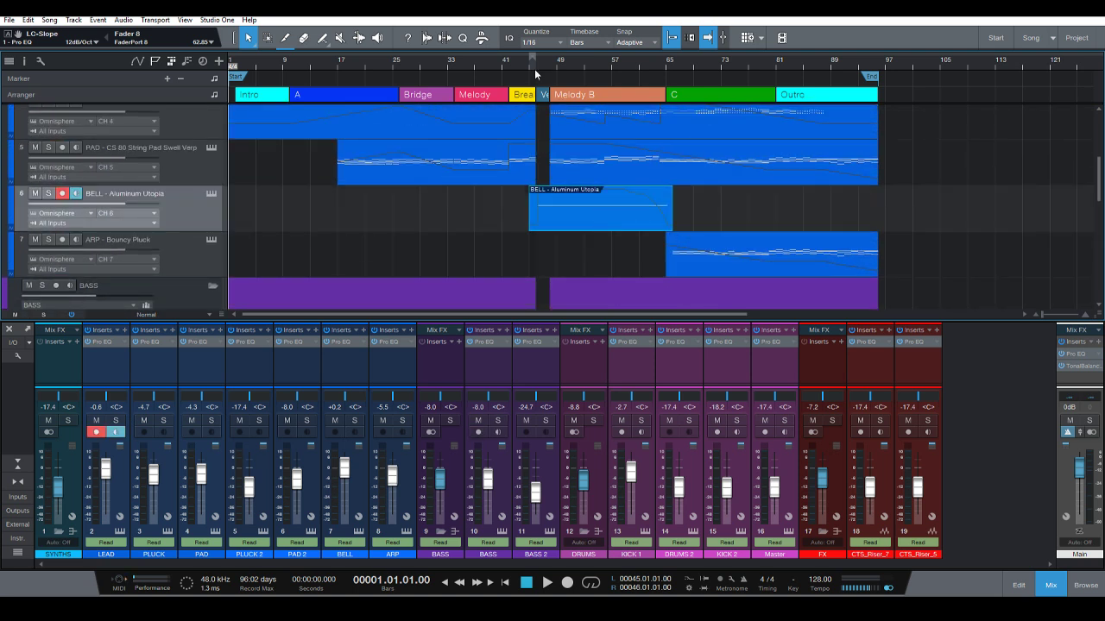
pyautogui.click(534, 69)
pyautogui.doubleClick(556, 218)
pyautogui.scroll(4, 483, 316)
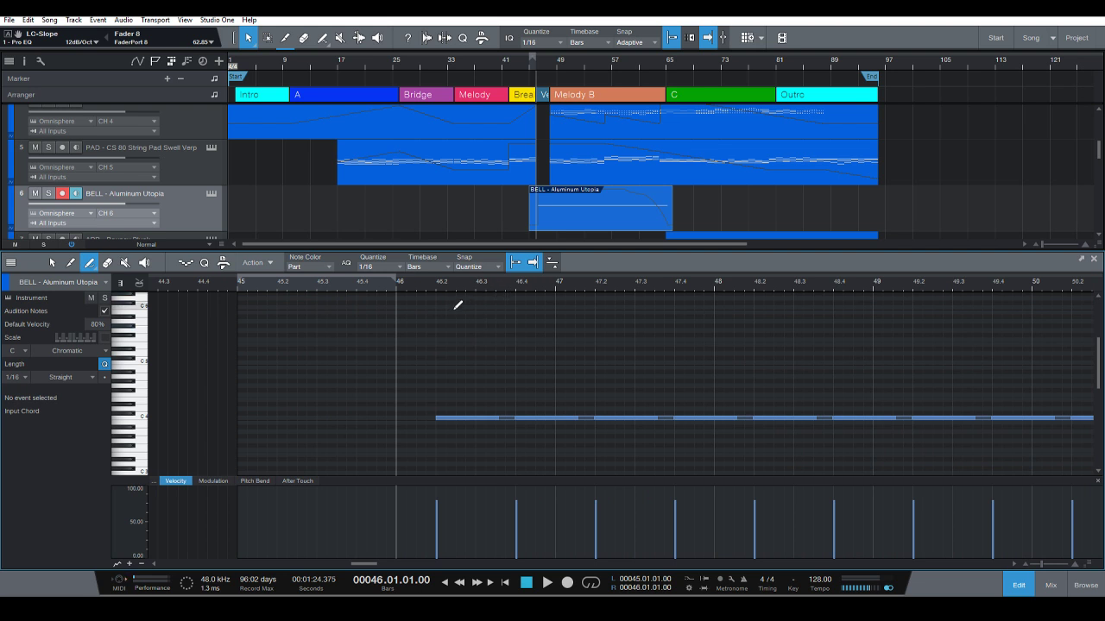
# Solo the BELL - Aluminum Utopia track, play it briefly from bar 46, stop playback and unsolo it.
pyautogui.click(48, 194)
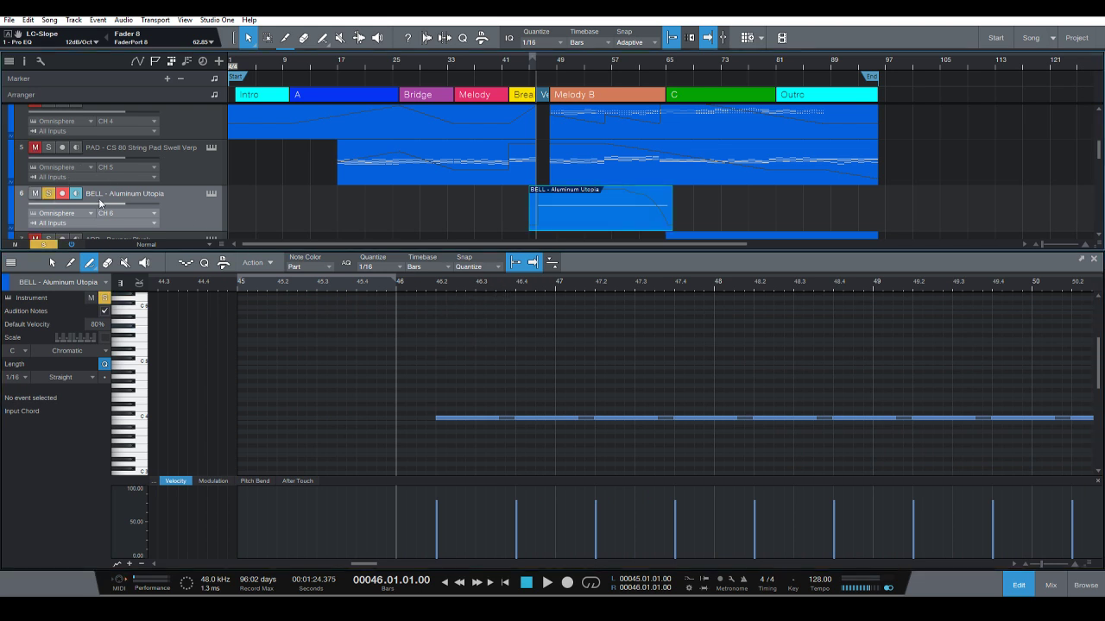
pyautogui.press('space')
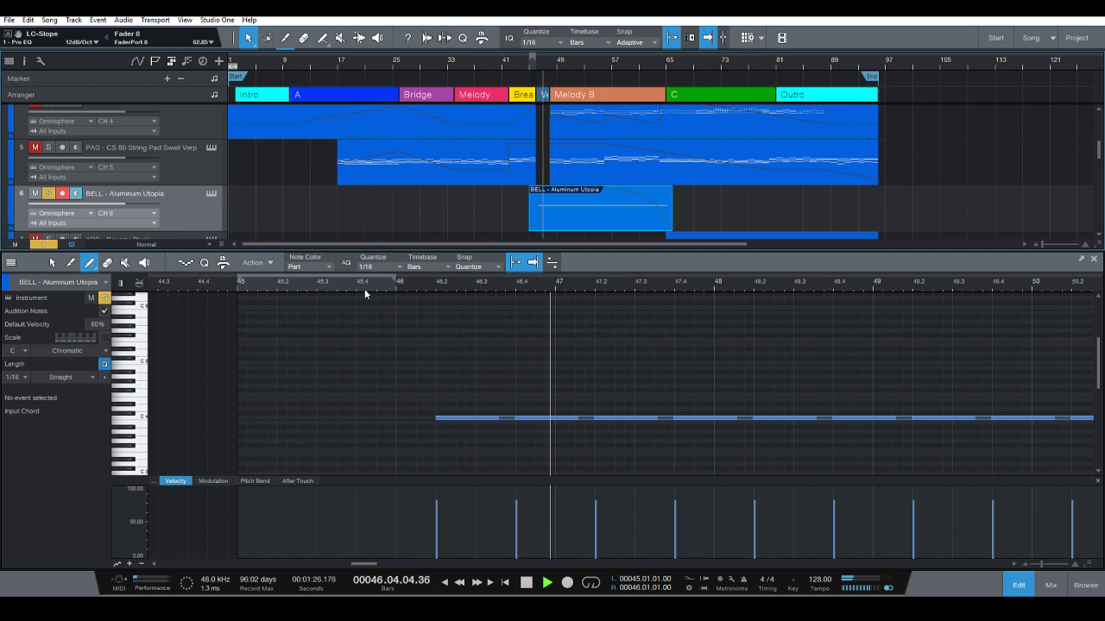
pyautogui.press('space')
pyautogui.press('s')
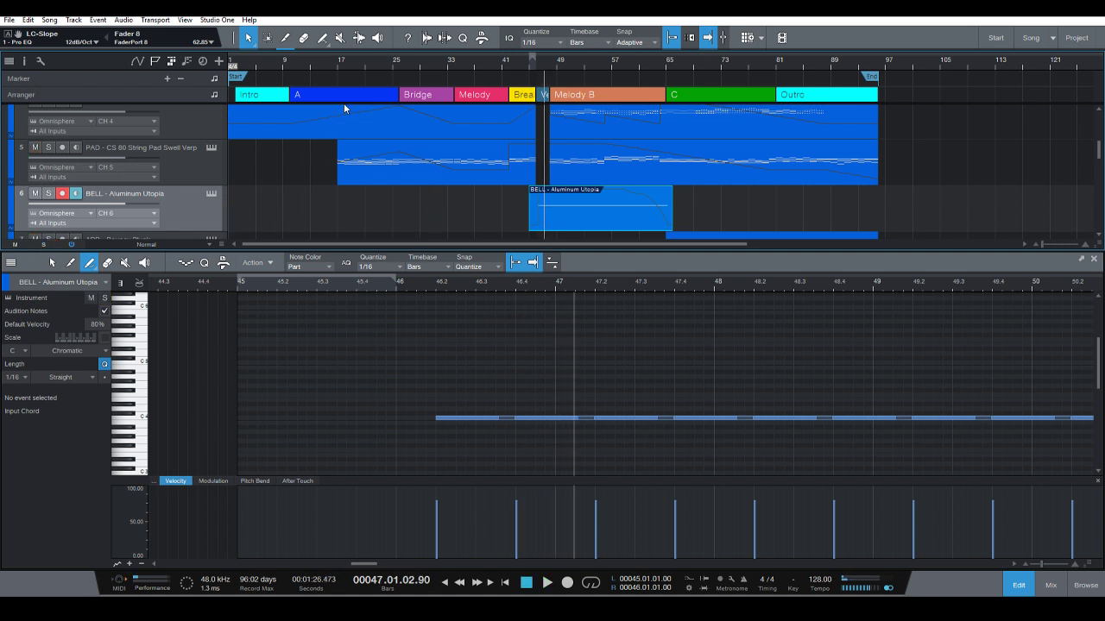
# Fit the whole song in the arrangement view, close the note editor and set the track height to Small.
pyautogui.moveTo(335, 64); pyautogui.dragTo(338, 52)
pyautogui.hotkey('shift', 'w')
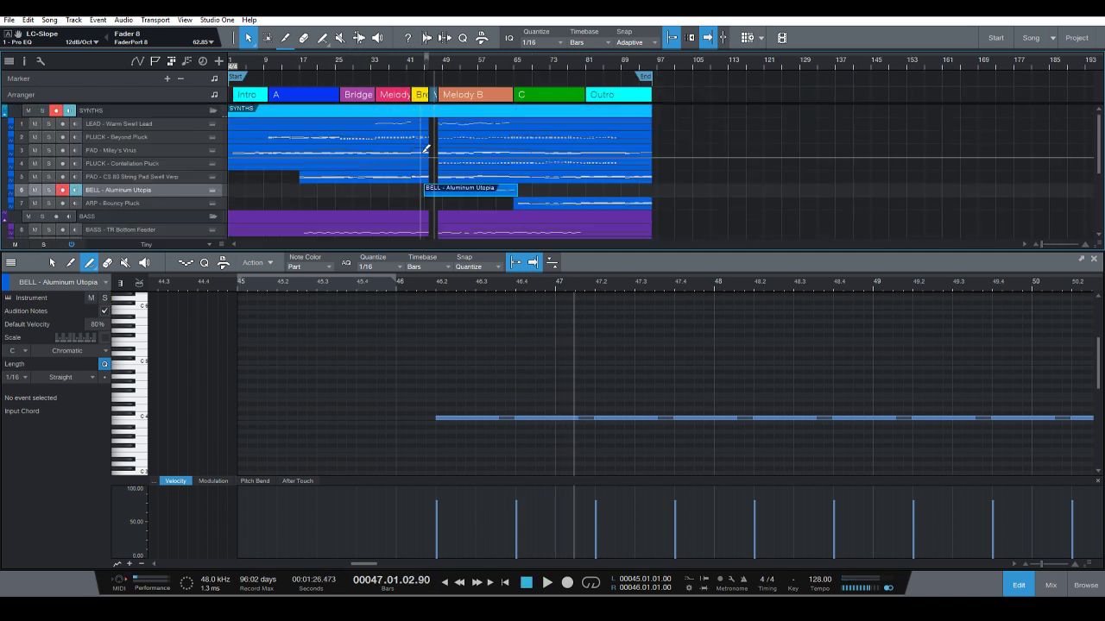
pyautogui.click(1018, 585)
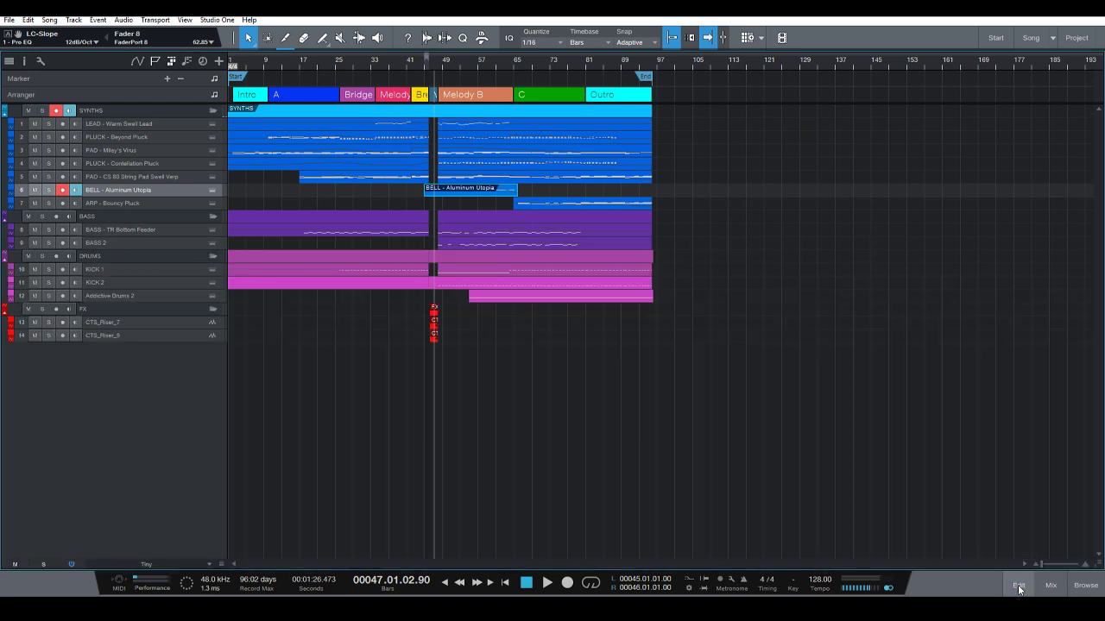
pyautogui.hotkey('shift', 'e')
pyautogui.hotkey('shift', 'w')
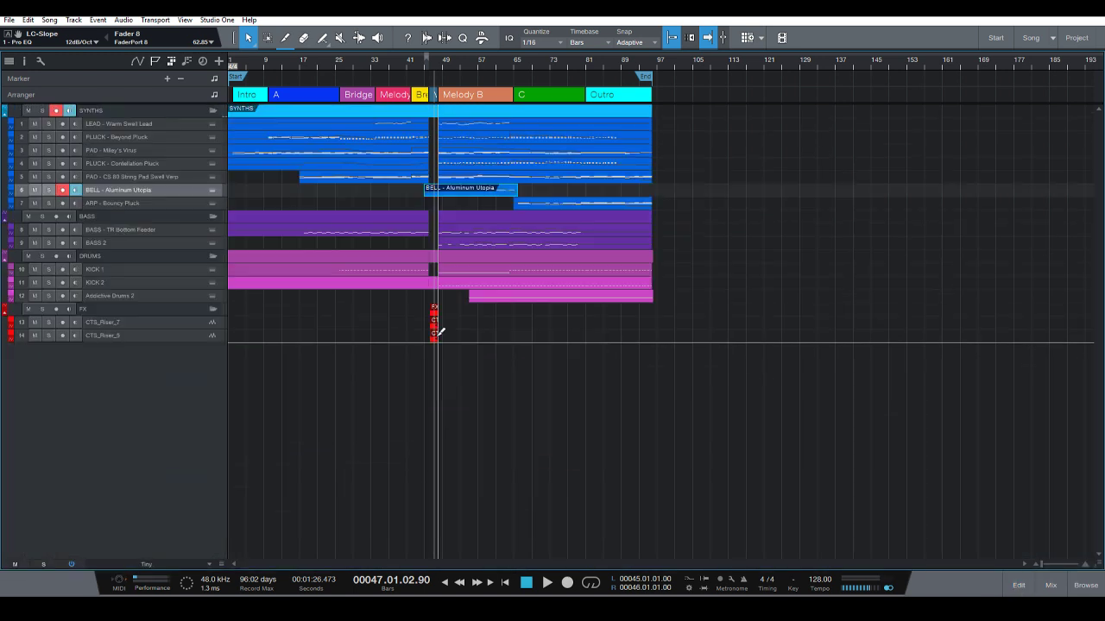
pyautogui.hotkey('shift', 'e')
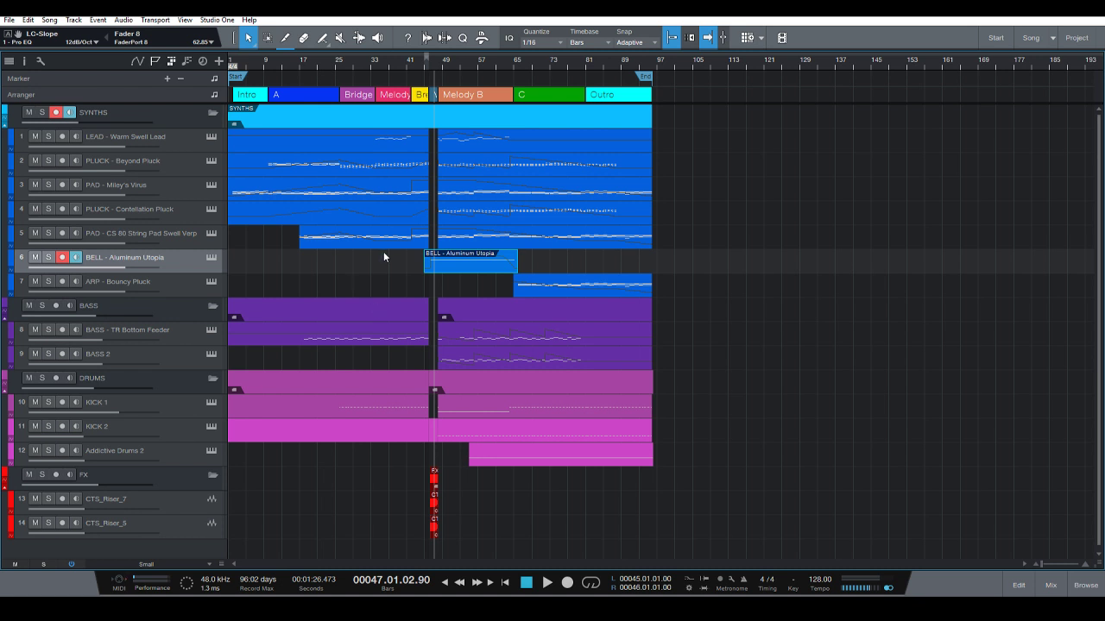
pyautogui.scroll(2, 369, 246)
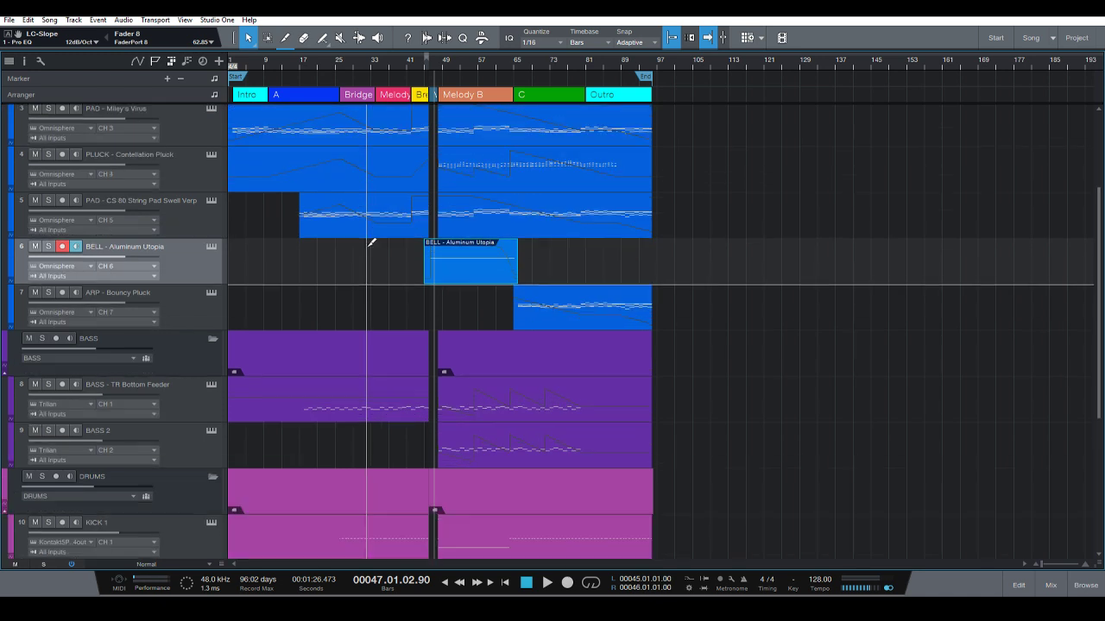
pyautogui.scroll(-2, 367, 246)
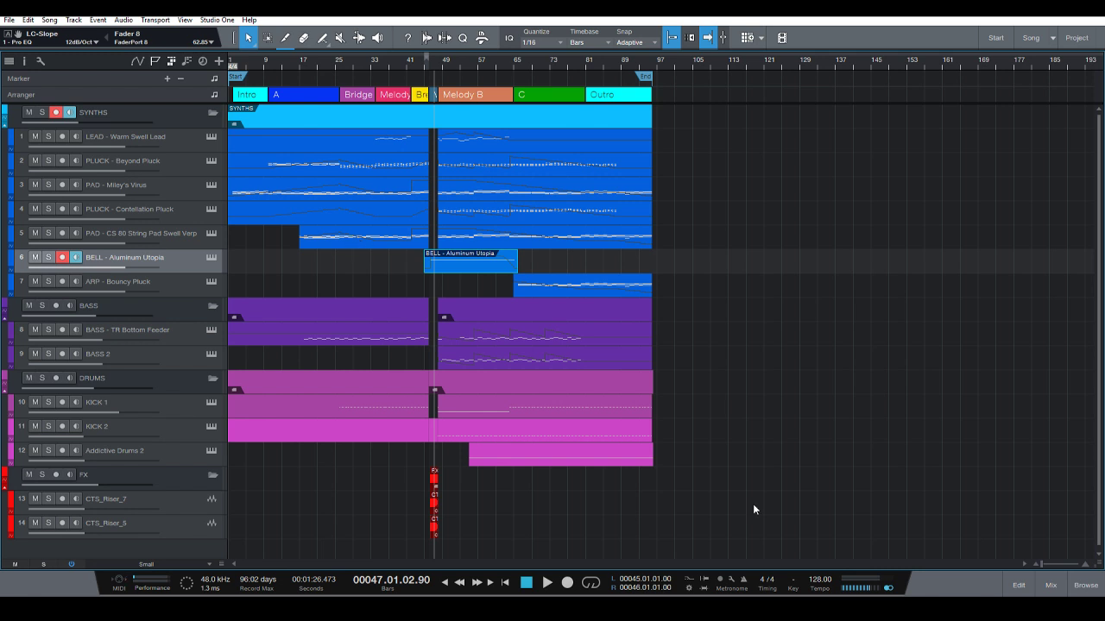
# Show the mixer and adjust the PAD 2 Pro EQ's HF band to a boost of about 4 dB at 5.34 kHz.
pyautogui.click(1050, 585)
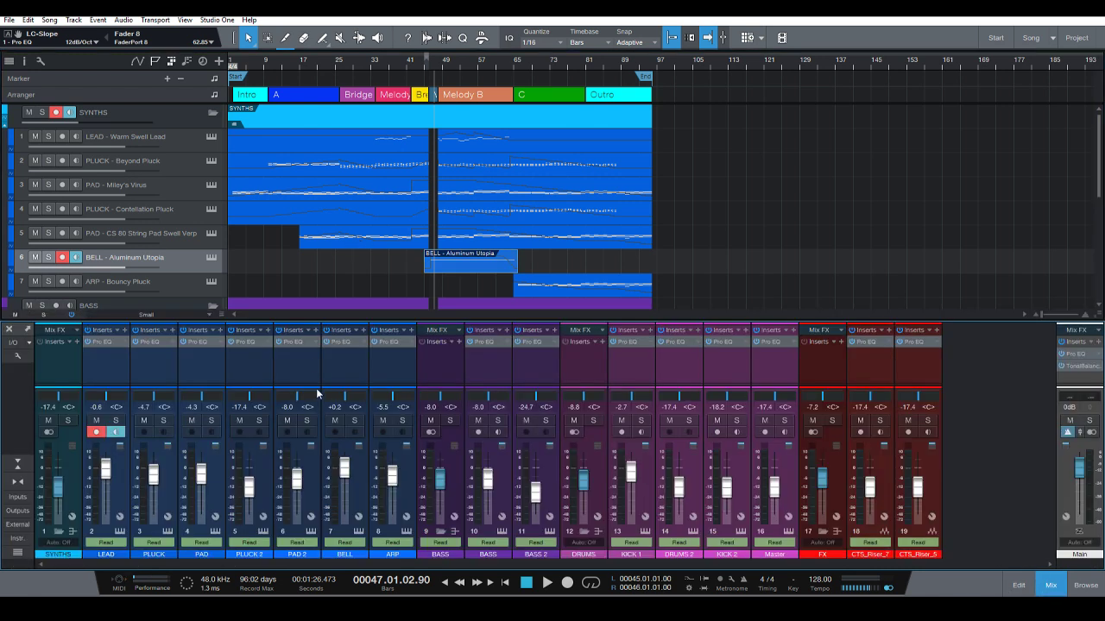
pyautogui.click(297, 340)
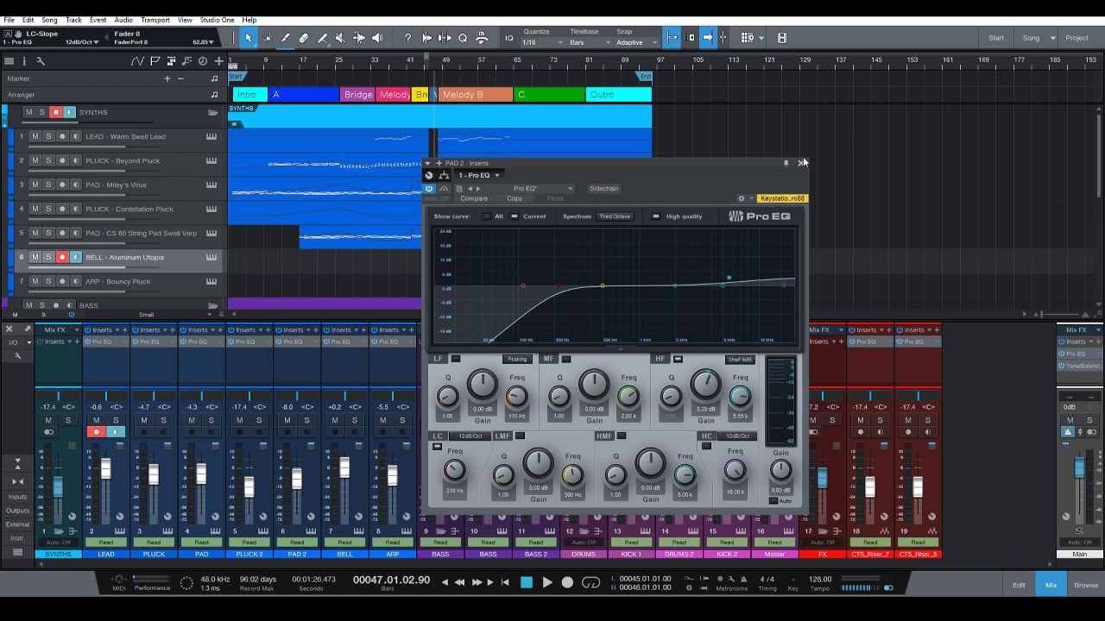
pyautogui.moveTo(730, 278); pyautogui.dragTo(728, 278)
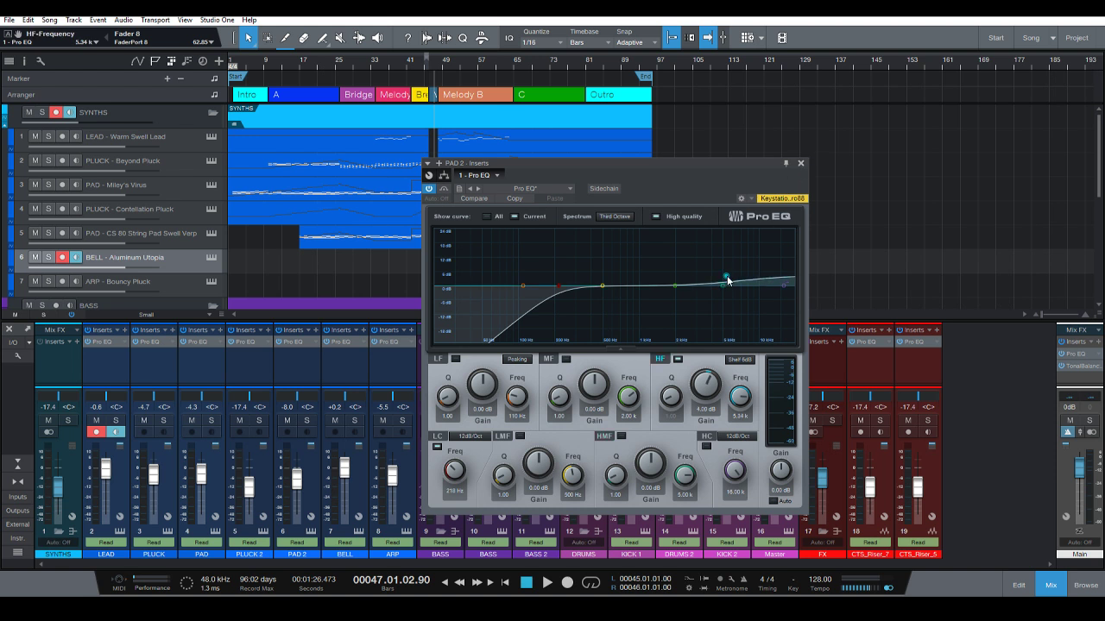
pyautogui.click(800, 163)
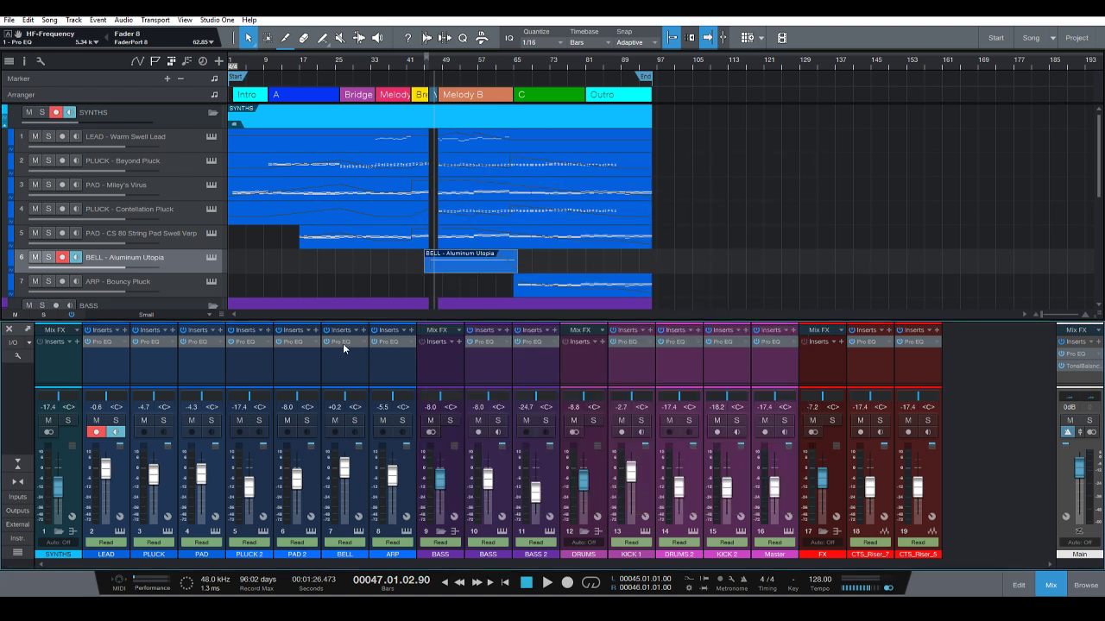
# Return the playhead to the song start and open the LEAD channel's Pro EQ.
pyautogui.click(505, 583)
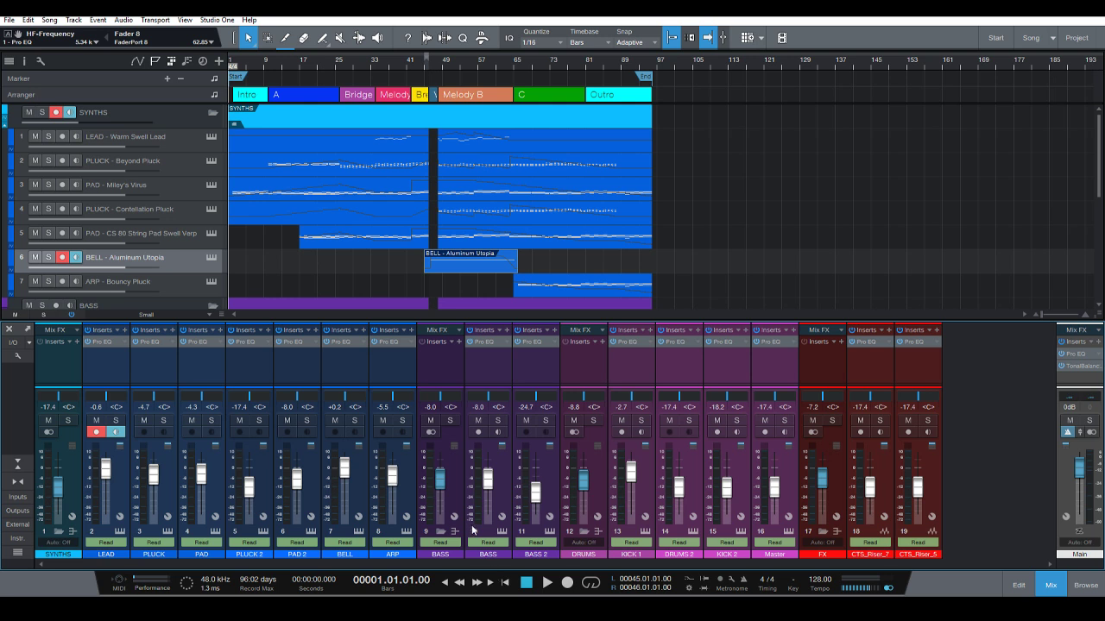
pyautogui.scroll(-2, 432, 284)
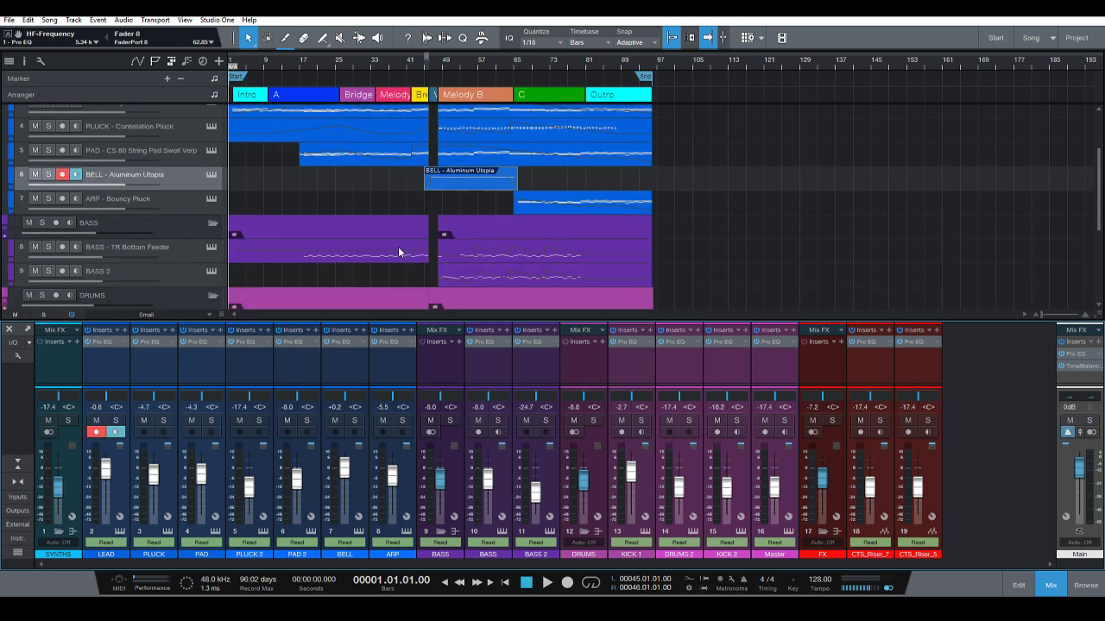
pyautogui.scroll(2, 398, 247)
pyautogui.click(116, 343)
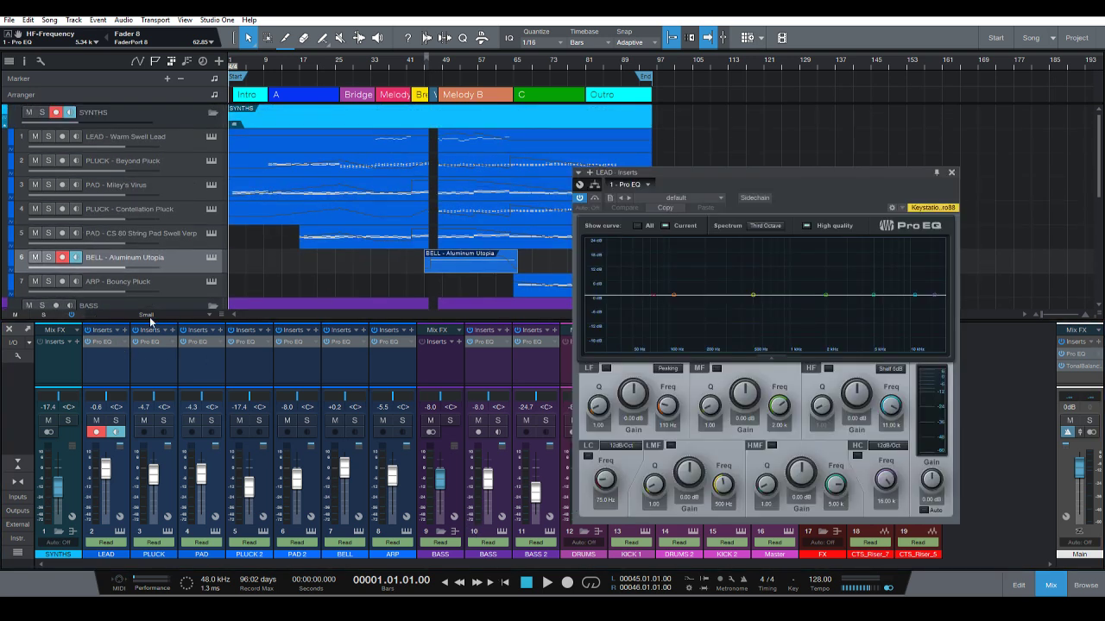
# Solo the BELL - Aluminum Utopia track and play it briefly from bar 46.
pyautogui.click(278, 75)
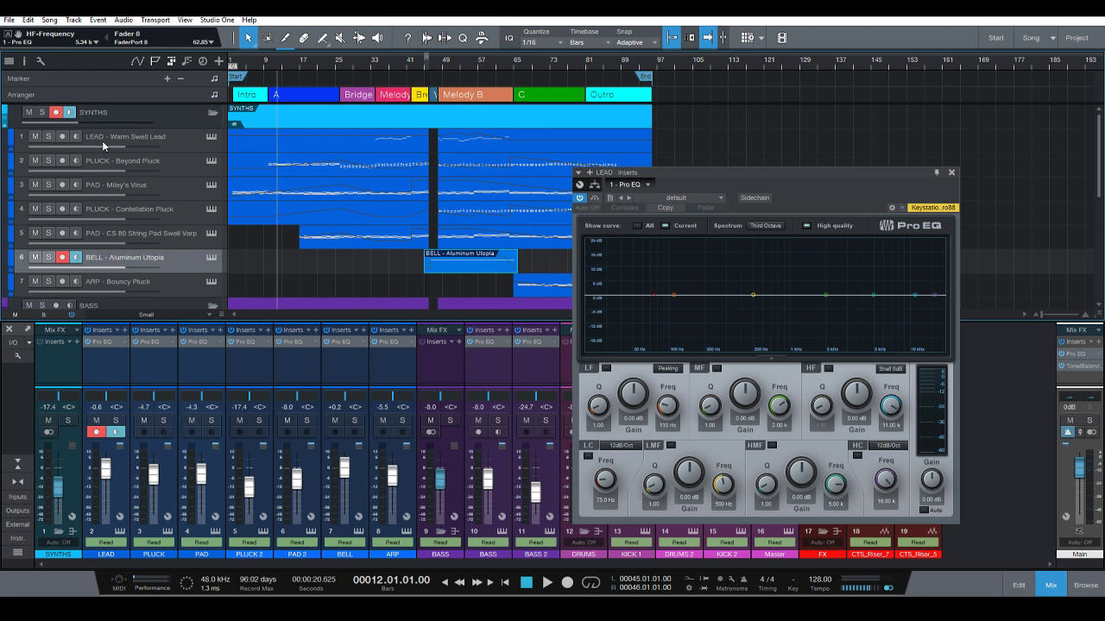
pyautogui.click(428, 62)
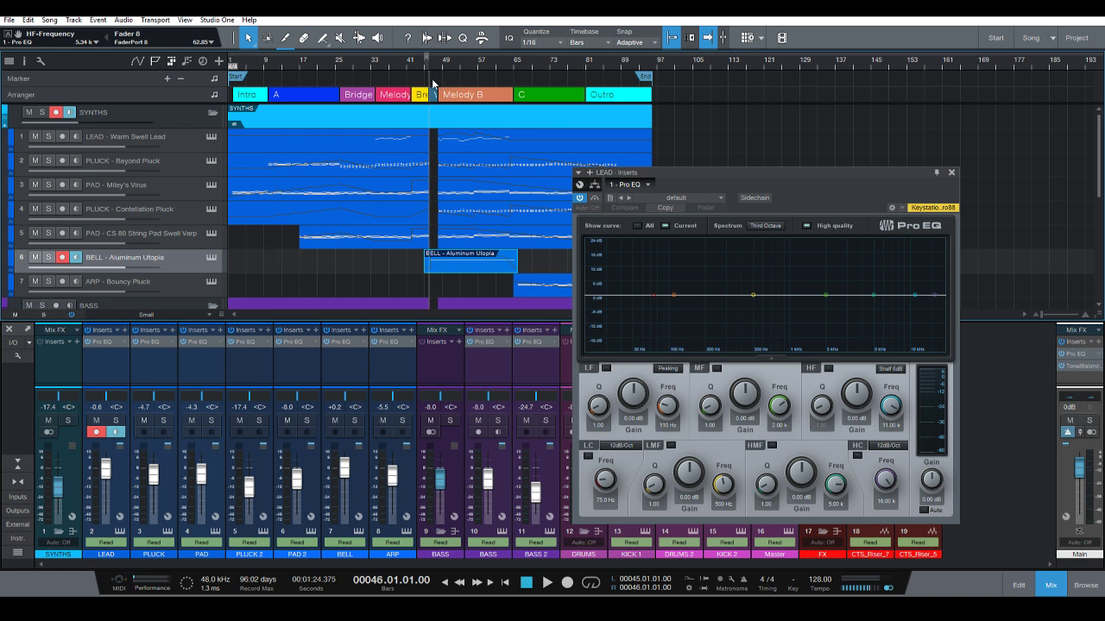
pyautogui.press('s')
pyautogui.press('space')
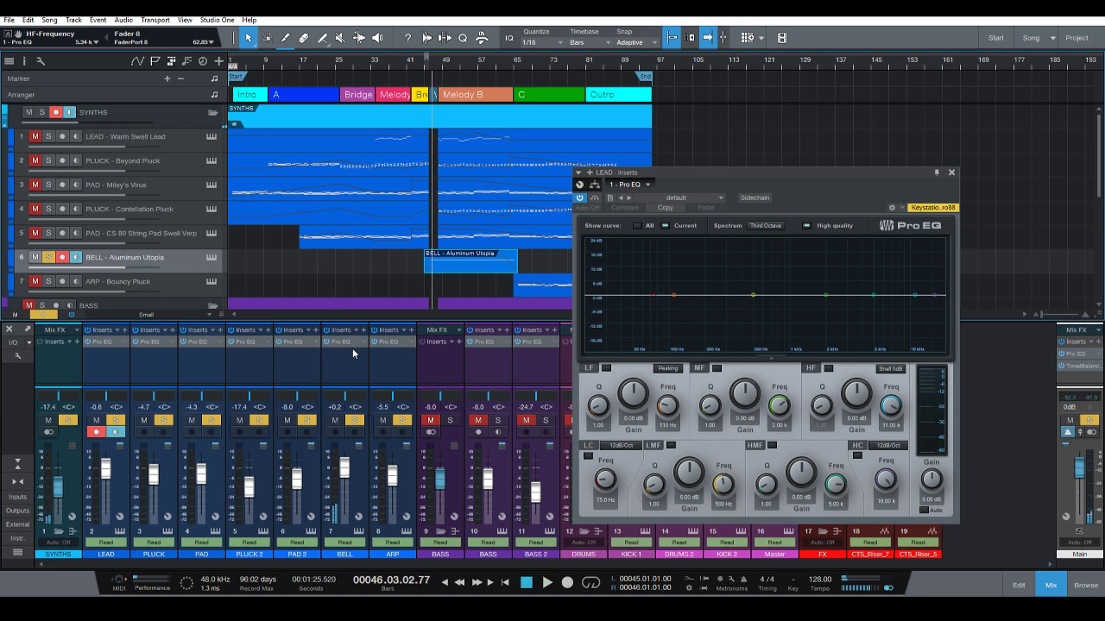
# Close the LEAD channel's Pro EQ and open the Pro EQ on the BELL channel.
pyautogui.moveTo(767, 183); pyautogui.dragTo(775, 147)
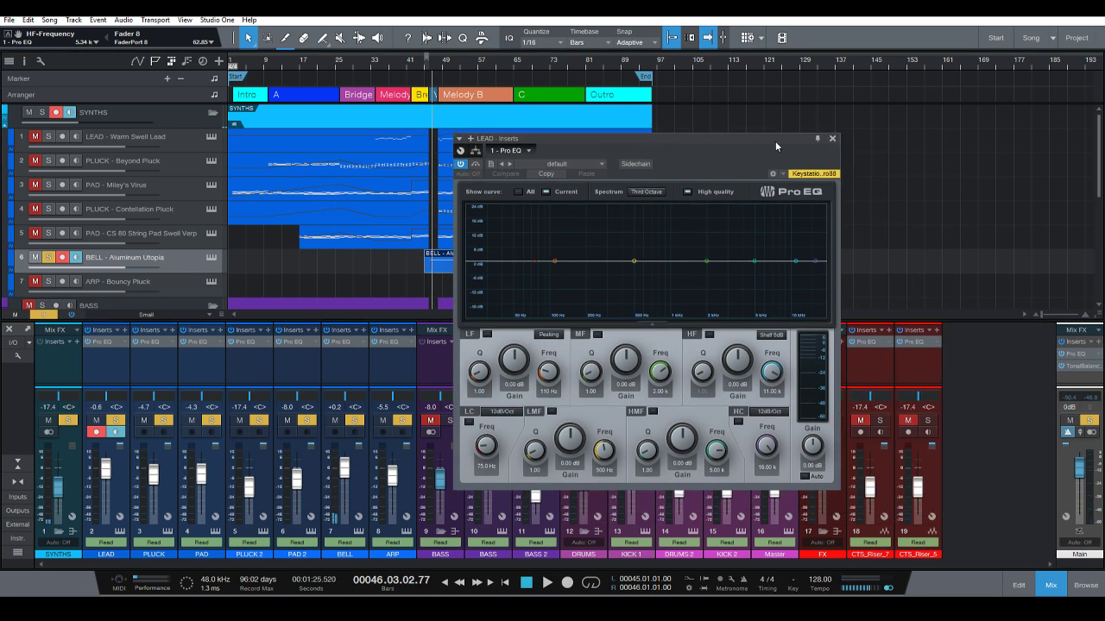
pyautogui.click(832, 140)
pyautogui.click(394, 343)
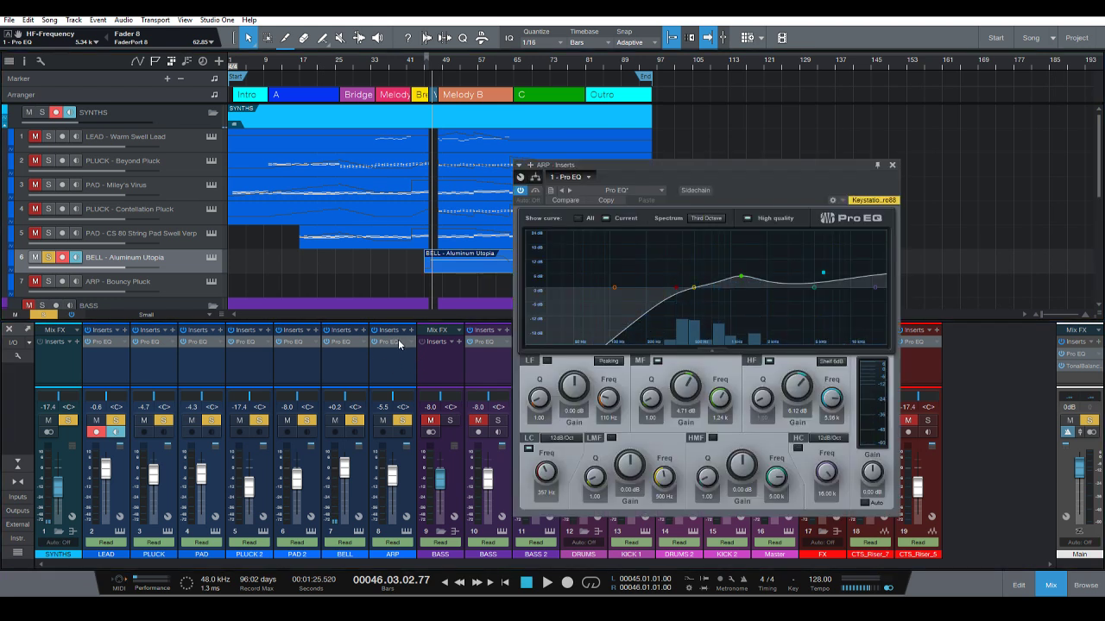
pyautogui.click(348, 343)
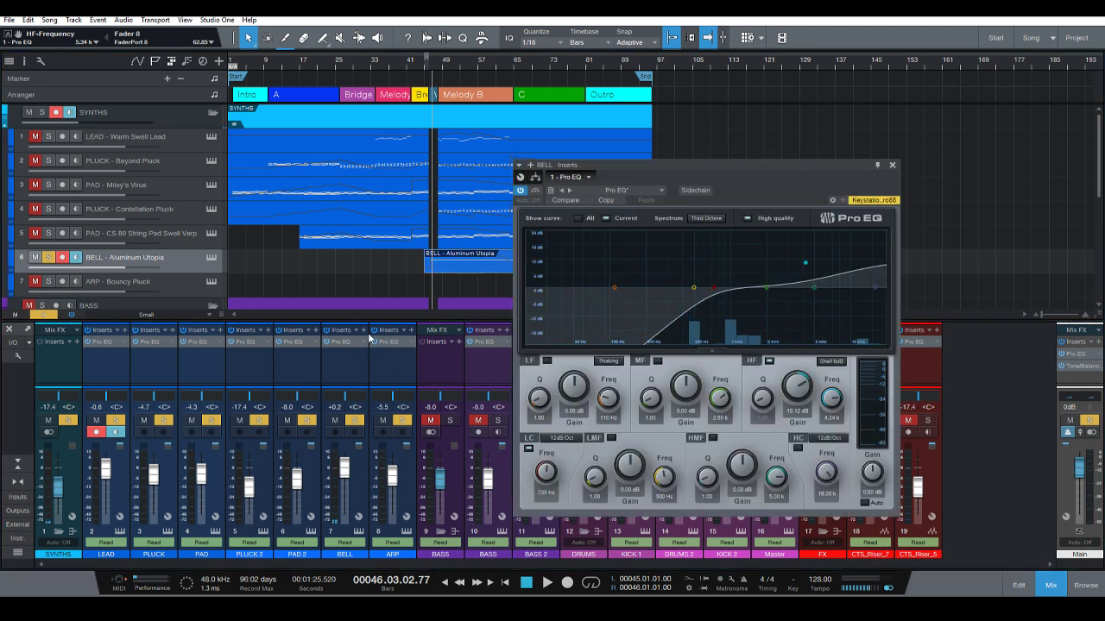
# Switch off the BELL Pro EQ's low-cut and HF bands and play the soloed bell briefly without them.
pyautogui.doubleClick(713, 293)
pyautogui.moveTo(804, 263); pyautogui.dragTo(801, 266)
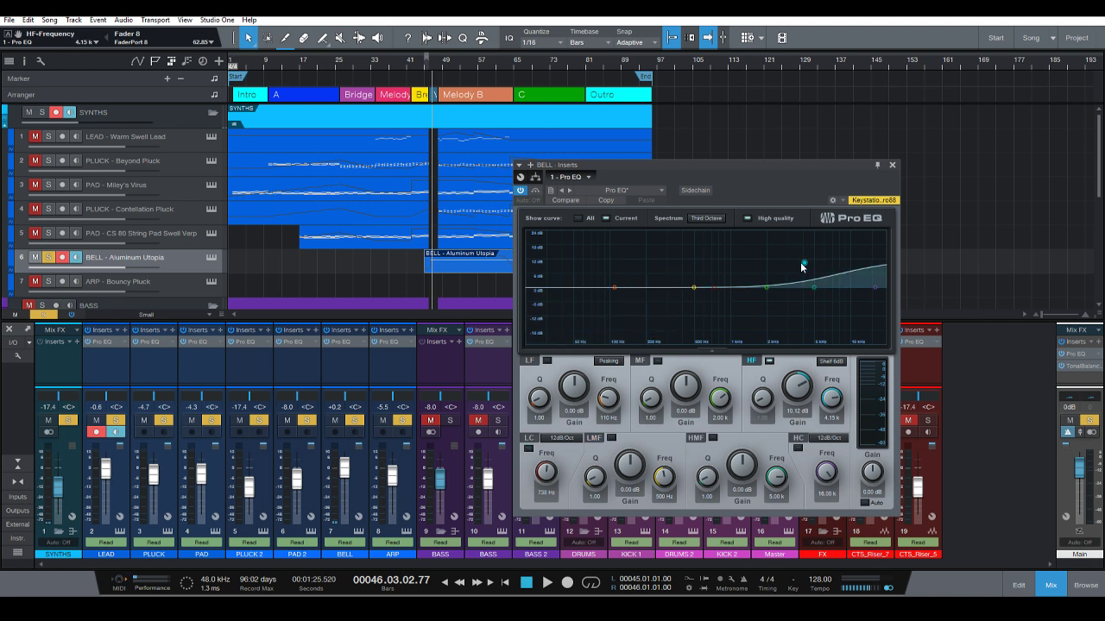
pyautogui.doubleClick(803, 264)
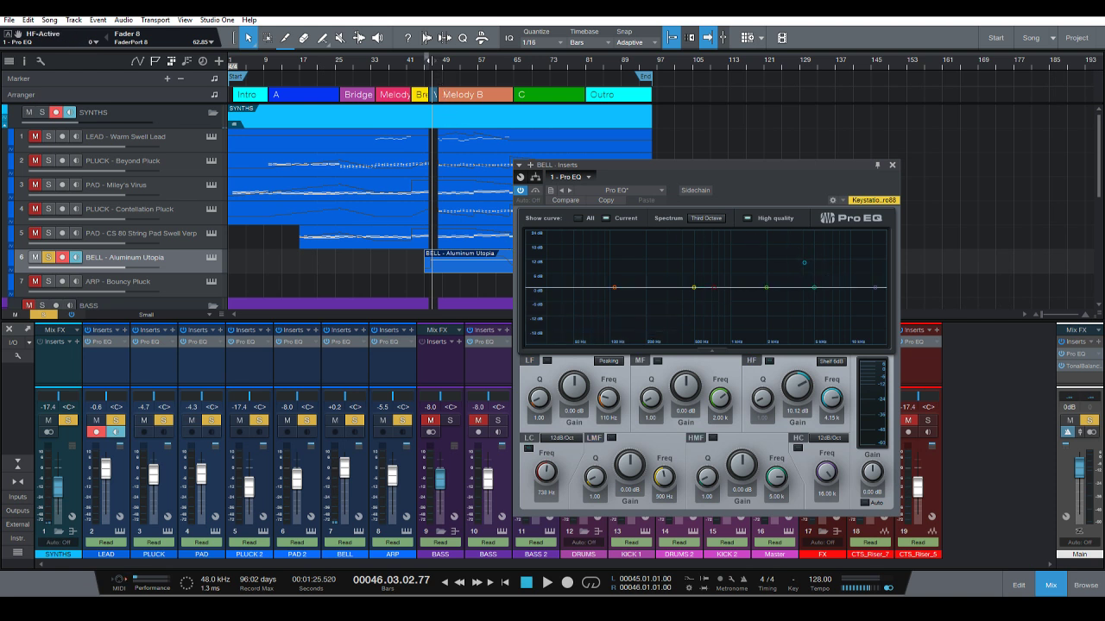
pyautogui.click(426, 61)
pyautogui.press('space')
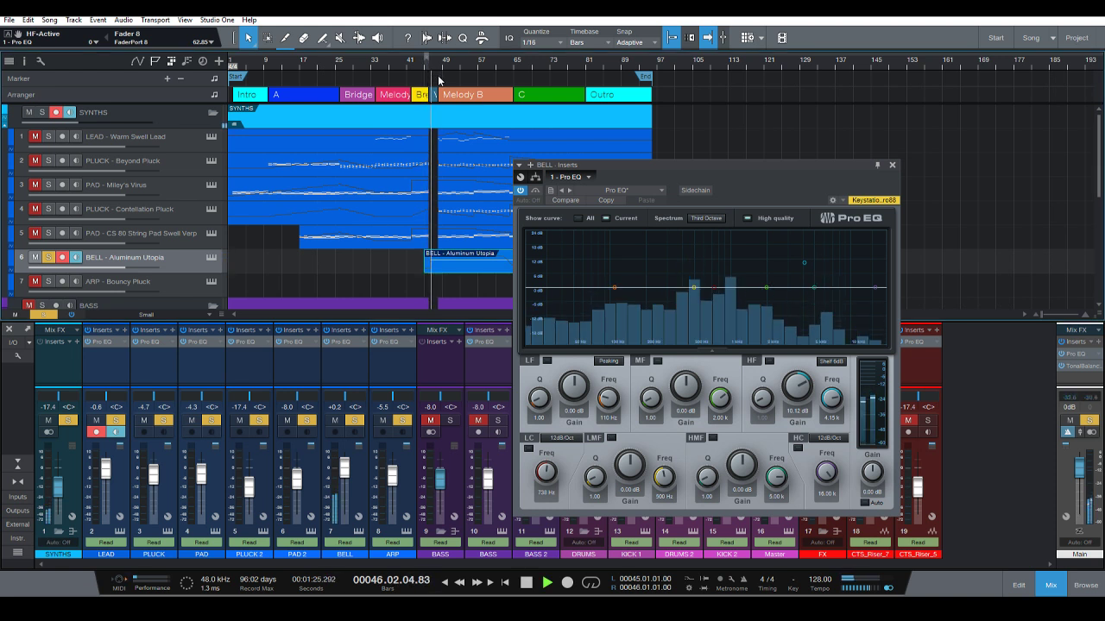
pyautogui.press('space')
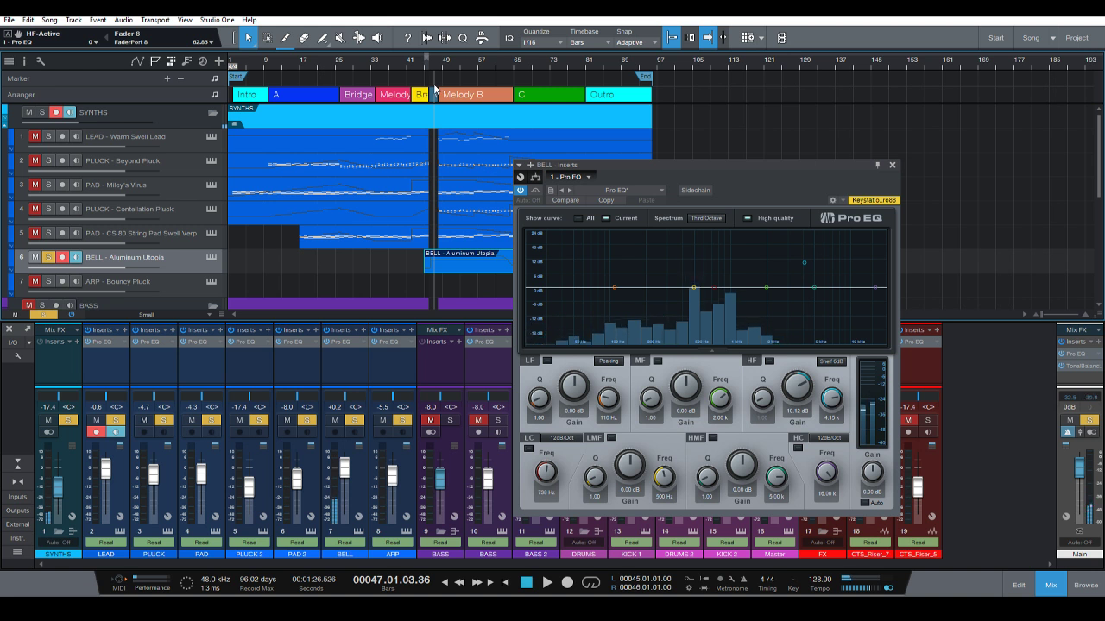
# Reactivate the BELL Pro EQ's low-cut and HF bands, audition the bell from bar 45 and unsolo its track.
pyautogui.click(716, 293)
pyautogui.click(804, 263)
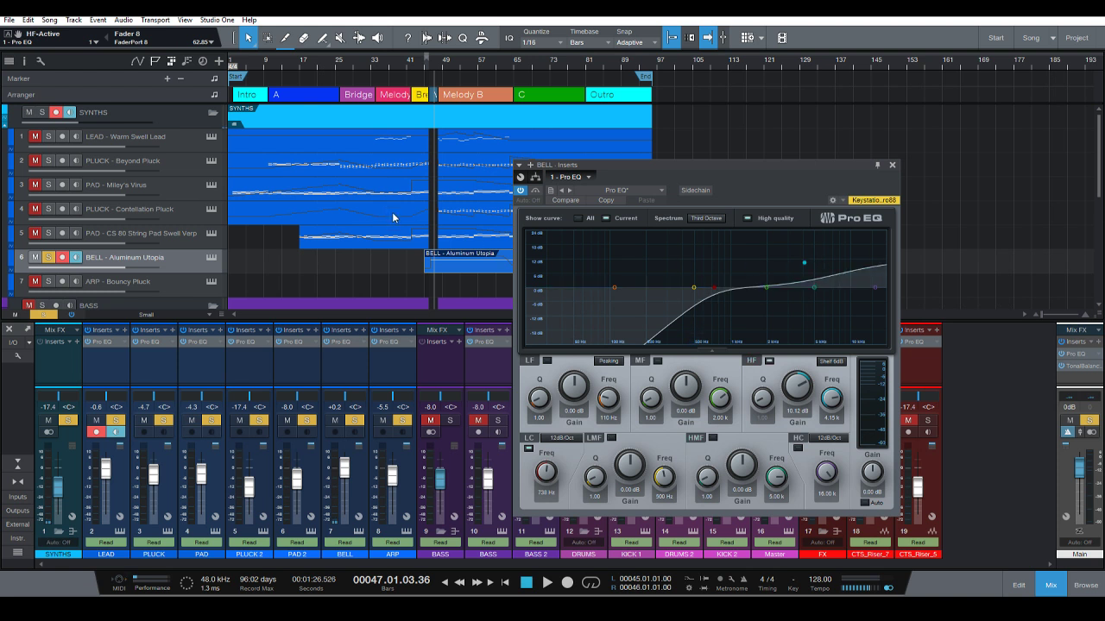
pyautogui.click(431, 70)
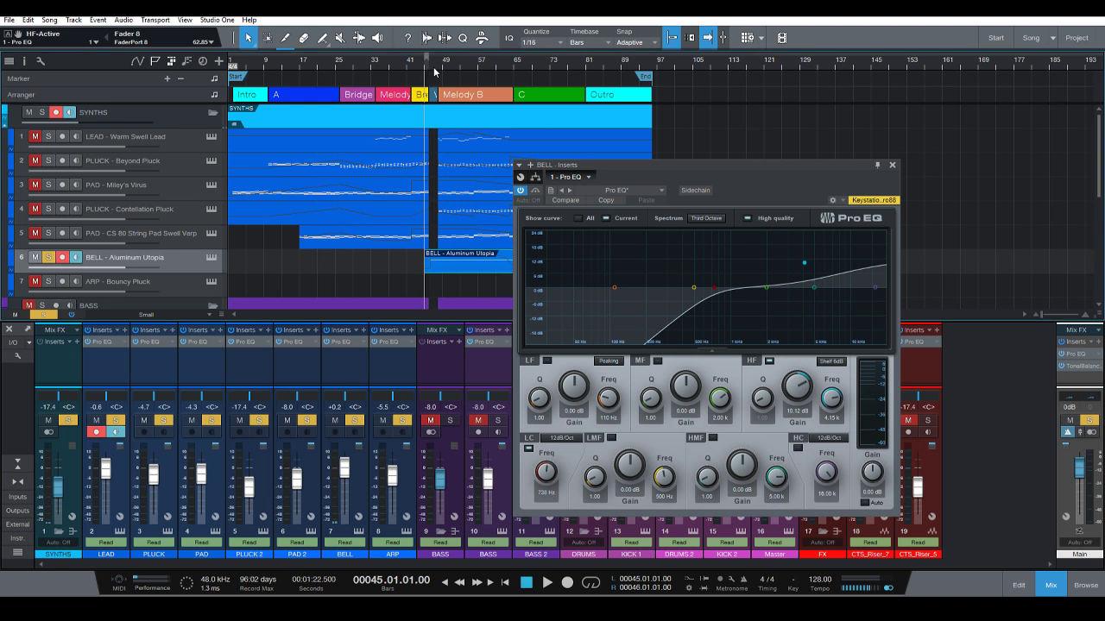
pyautogui.press('space')
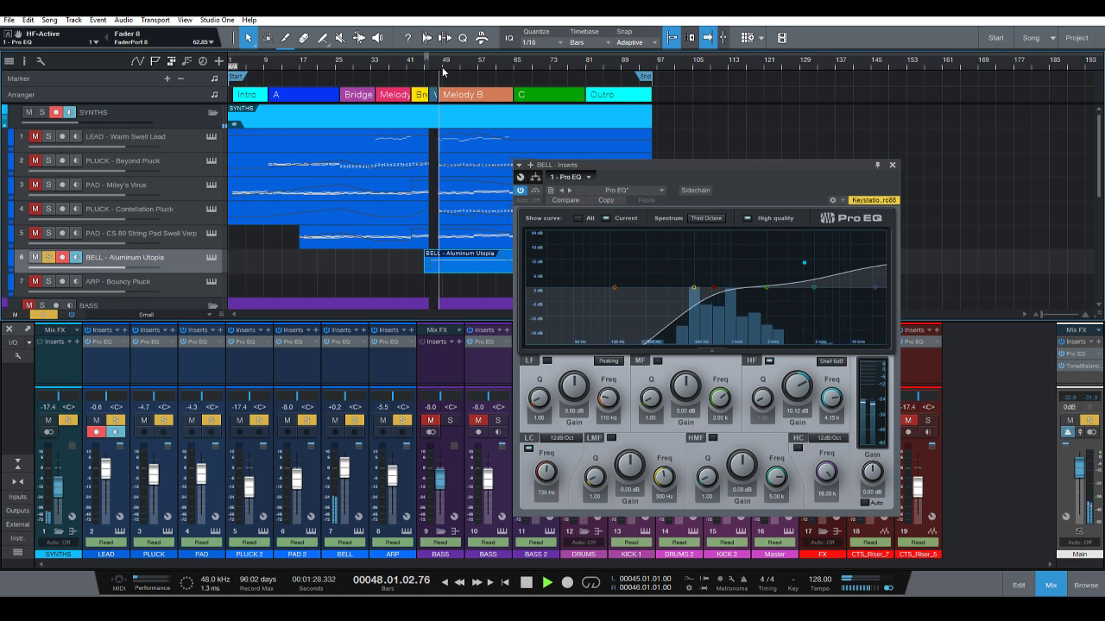
pyautogui.click(891, 166)
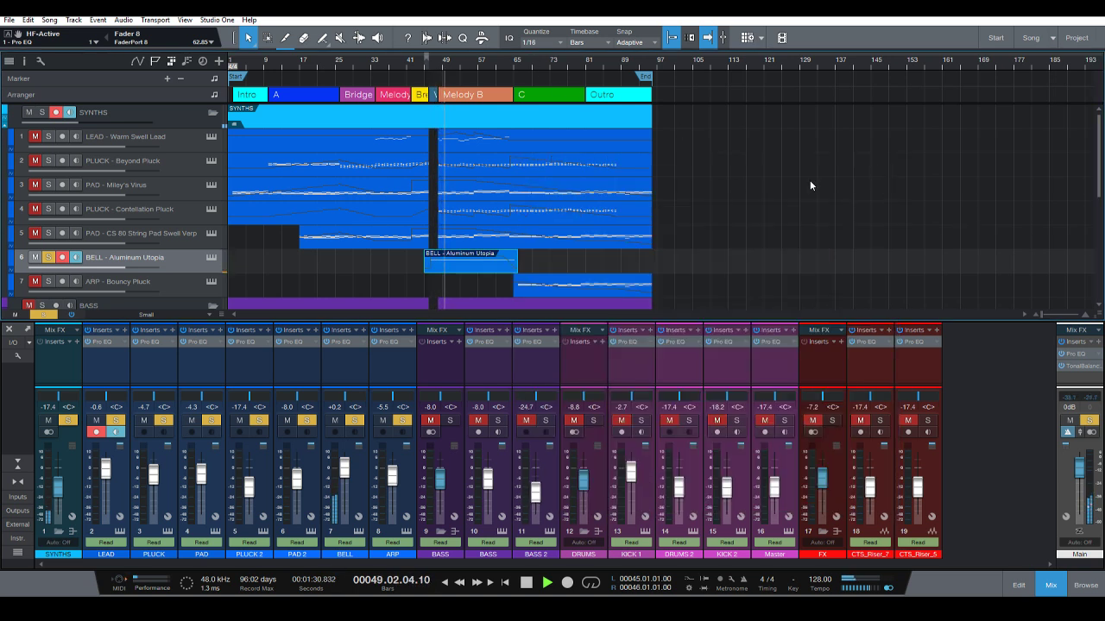
pyautogui.click(49, 257)
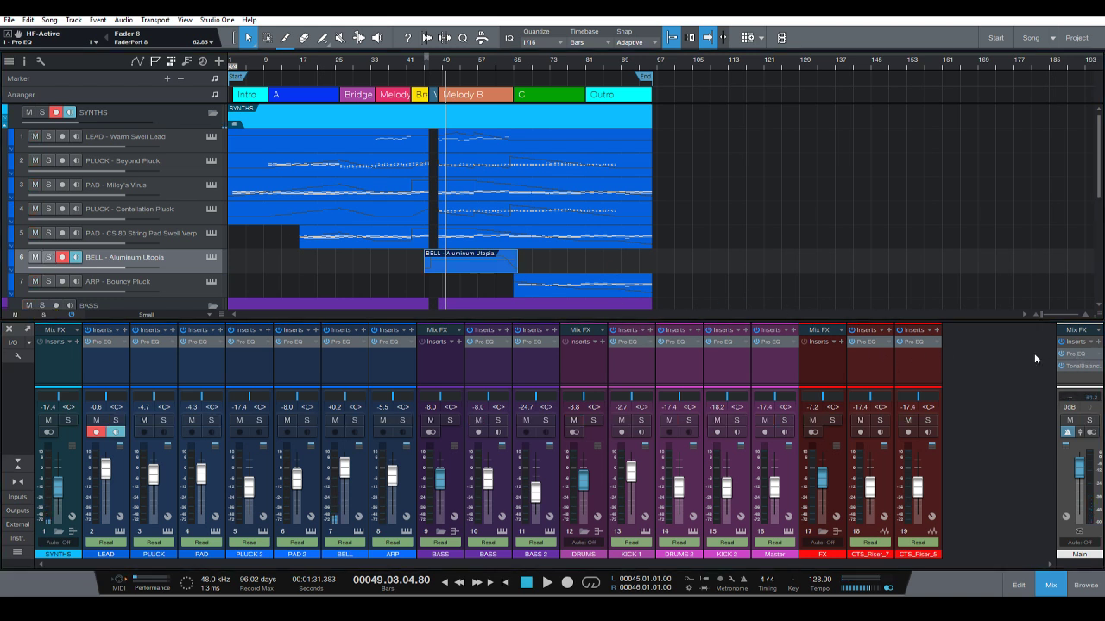
# Enable the low cut at 75 Hz in the Main output's Pro EQ and close the EQ.
pyautogui.click(1075, 354)
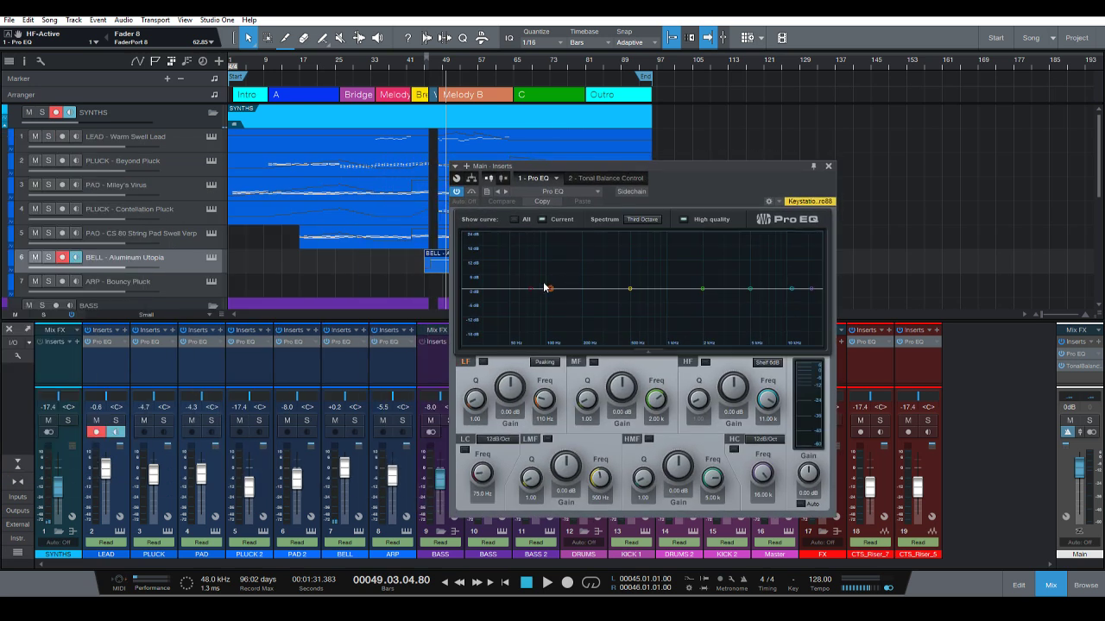
pyautogui.click(531, 289)
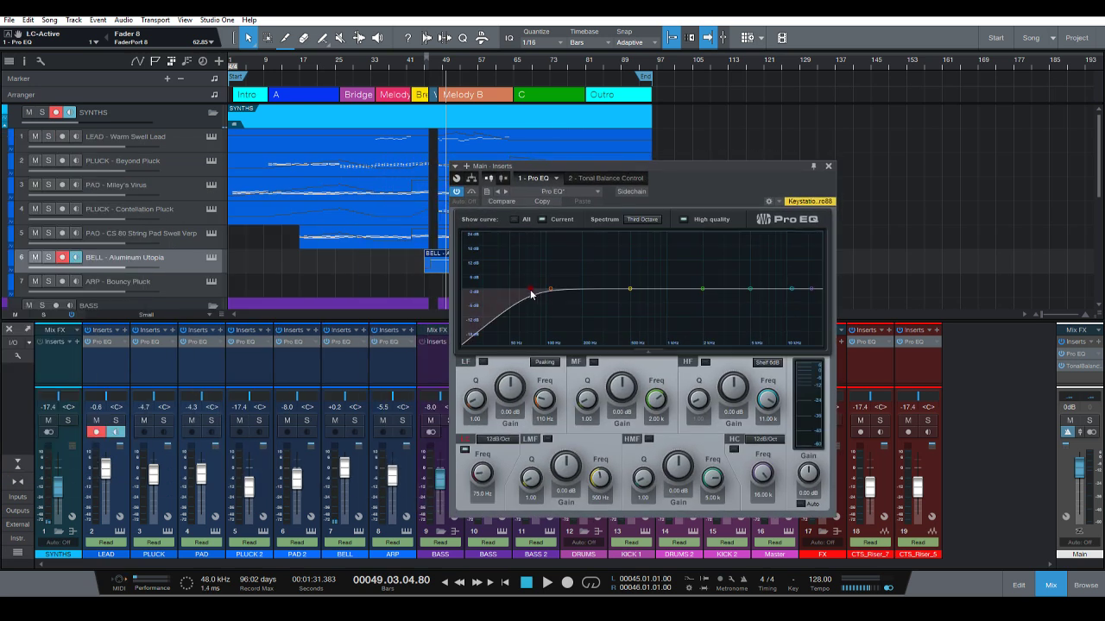
pyautogui.click(828, 167)
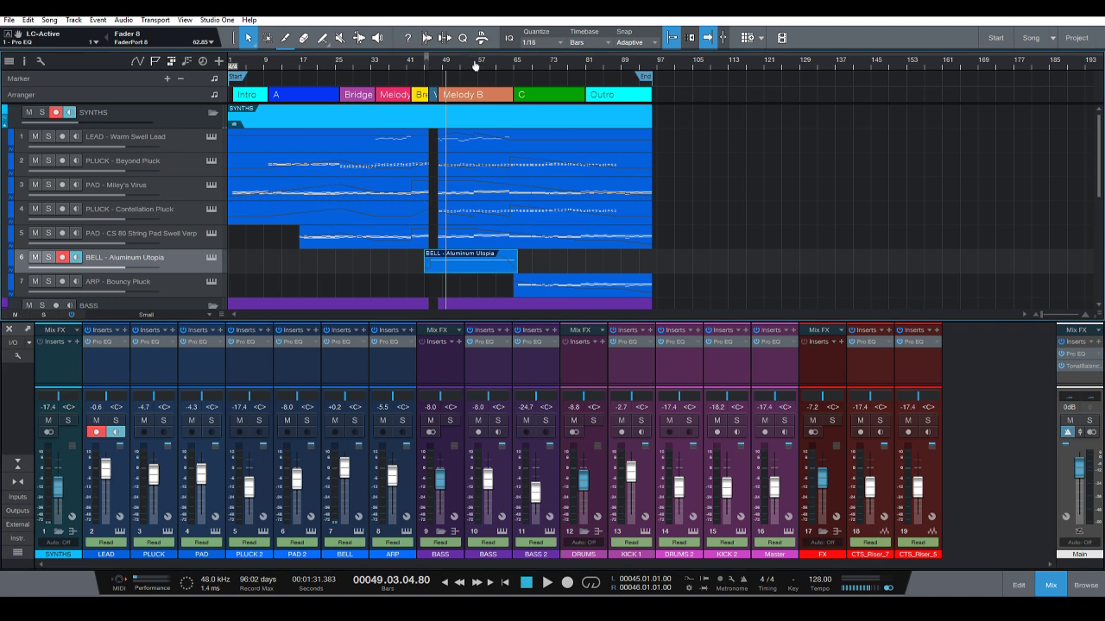
# Play the song from the start and balance the BASS - TR Bottom Feeder fader at -5.1 dB and KICK 1 at -0.6 dB.
pyautogui.click(508, 583)
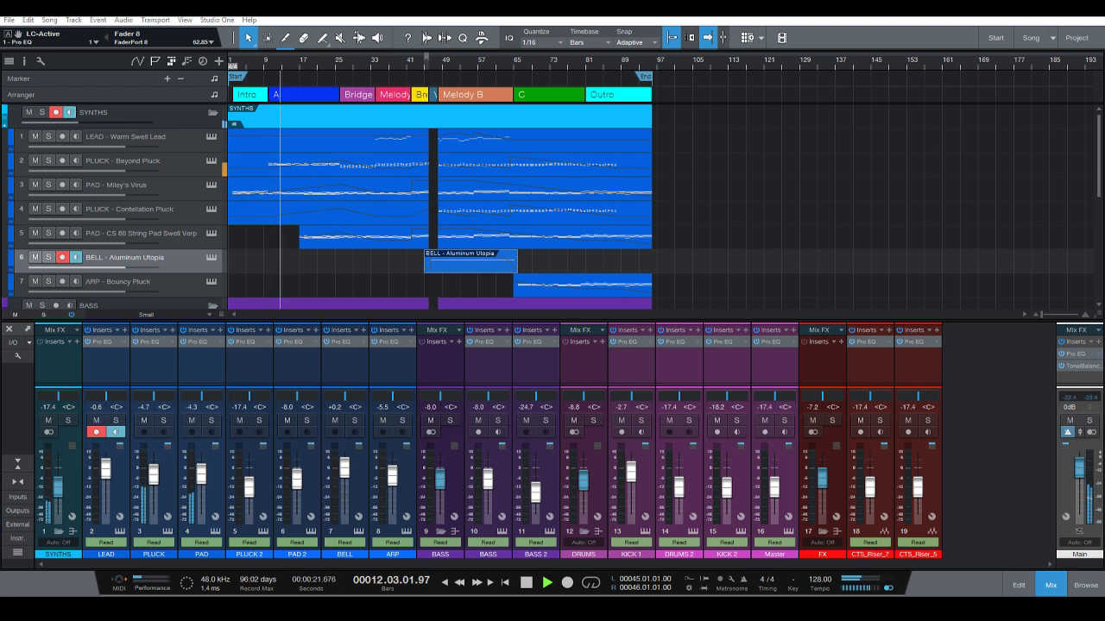
pyautogui.scroll(-4, 265, 112)
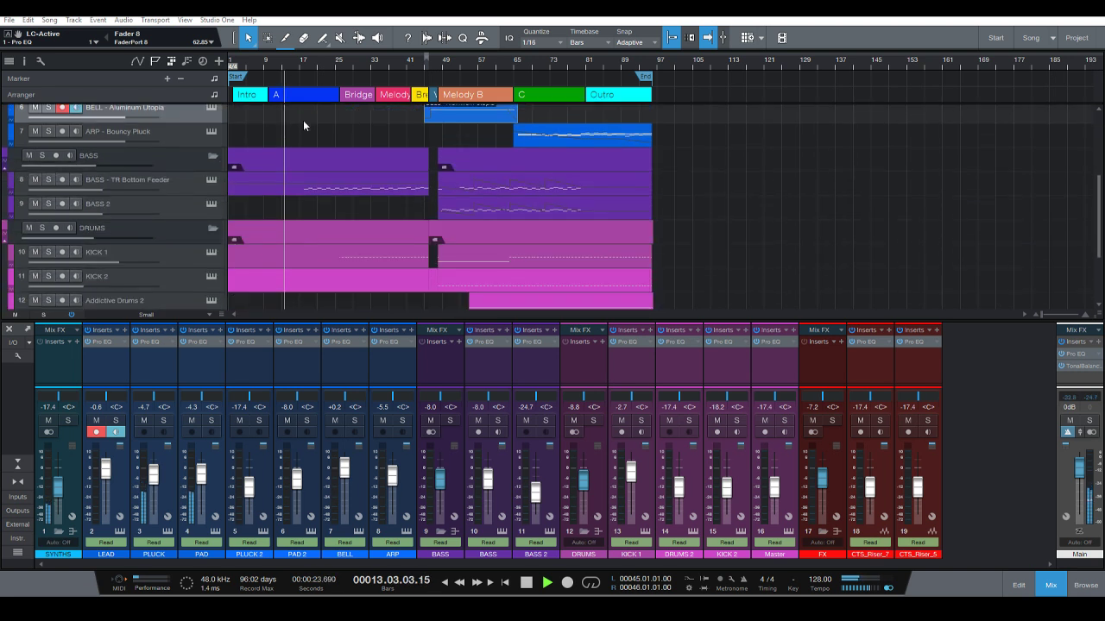
pyautogui.click(178, 180)
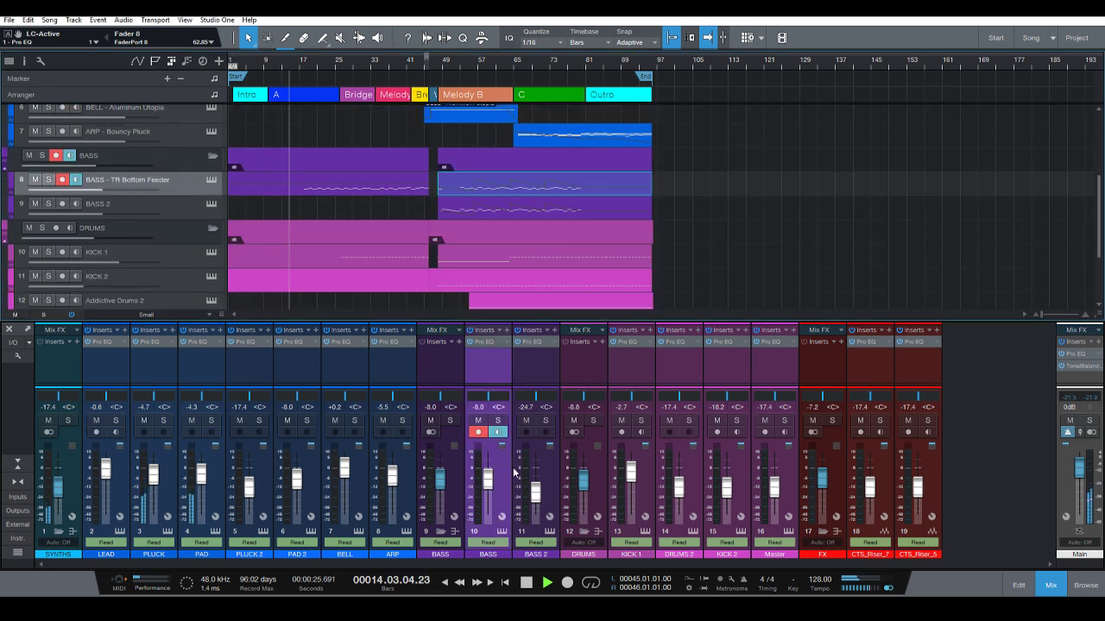
pyautogui.moveTo(488, 480); pyautogui.dragTo(488, 478)
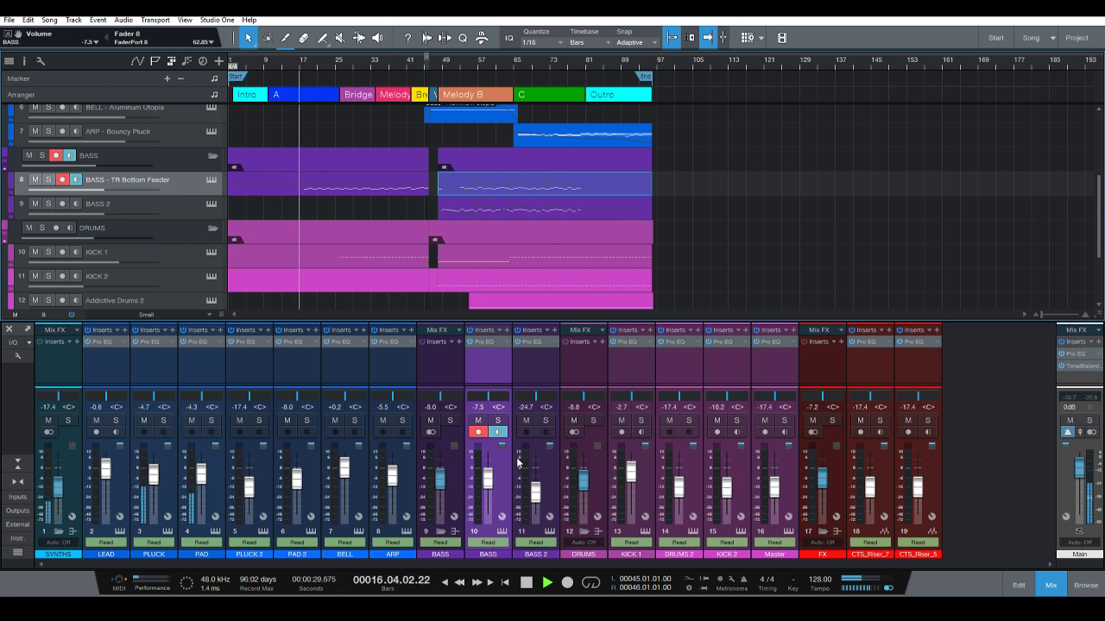
pyautogui.moveTo(487, 474); pyautogui.dragTo(489, 484)
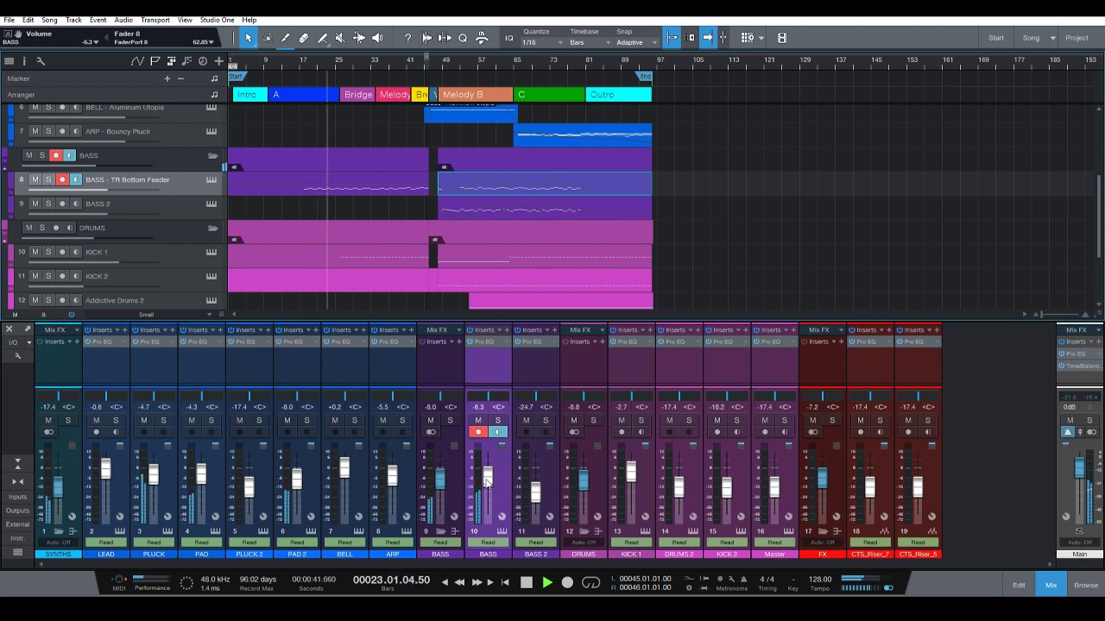
pyautogui.moveTo(487, 477); pyautogui.dragTo(487, 482)
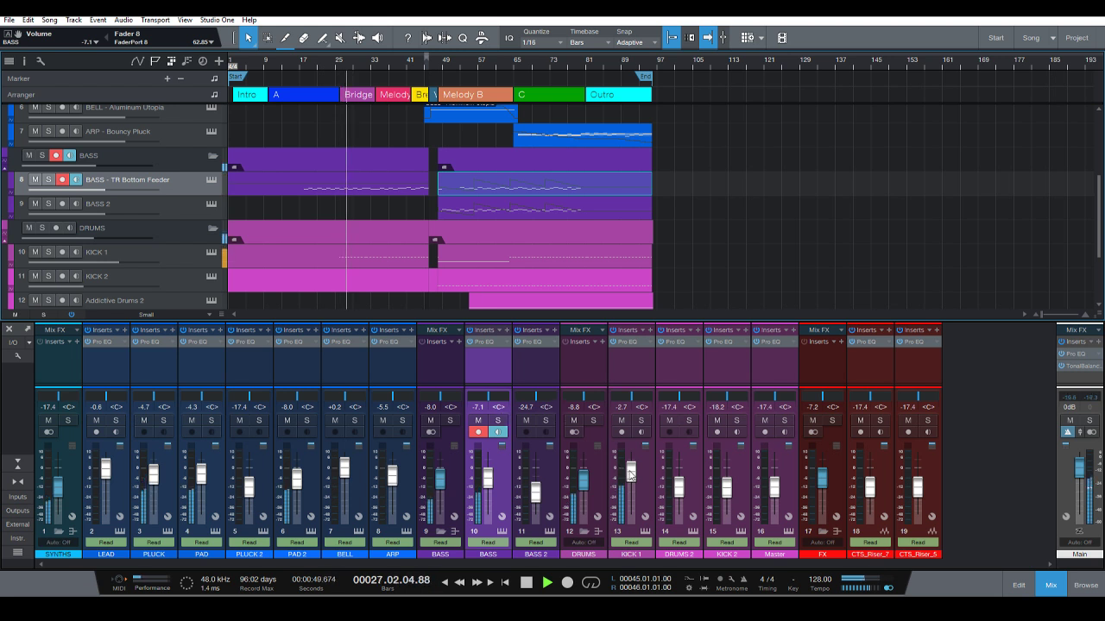
pyautogui.moveTo(630, 472); pyautogui.dragTo(631, 467)
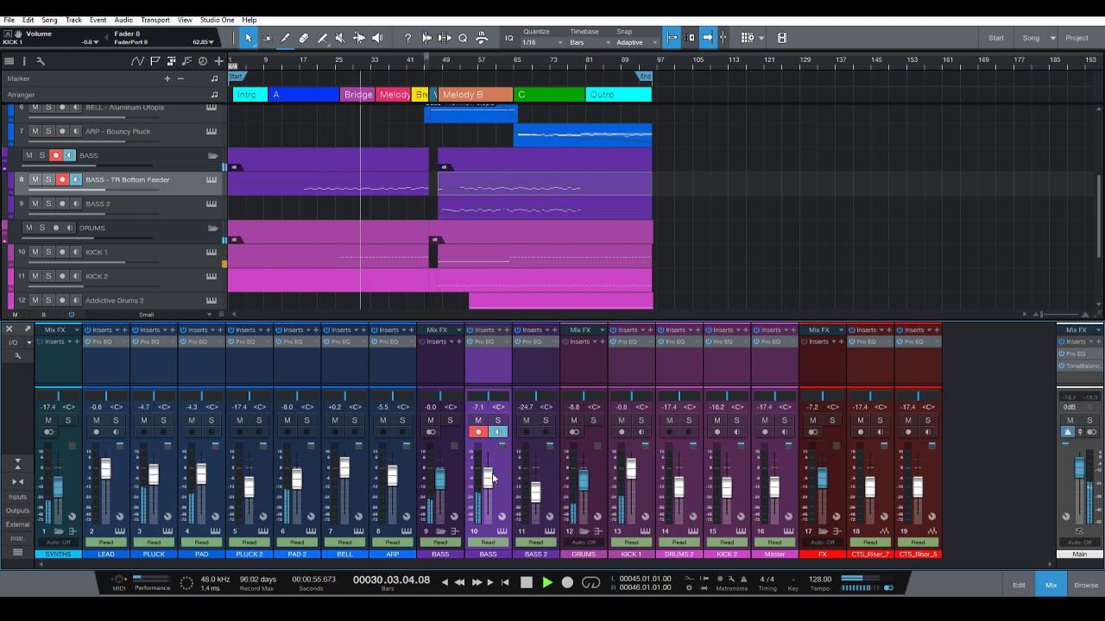
pyautogui.moveTo(493, 477); pyautogui.dragTo(488, 474)
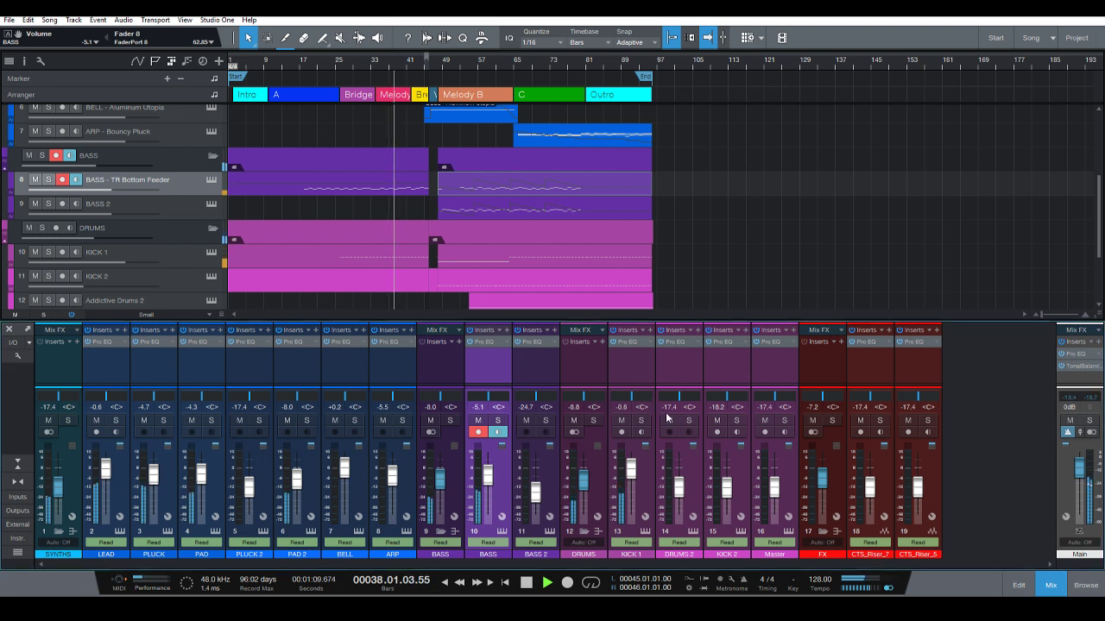
# Hide the DRUMS 2 channel in the mixer.
pyautogui.rightClick(690, 462)
pyautogui.click(715, 474)
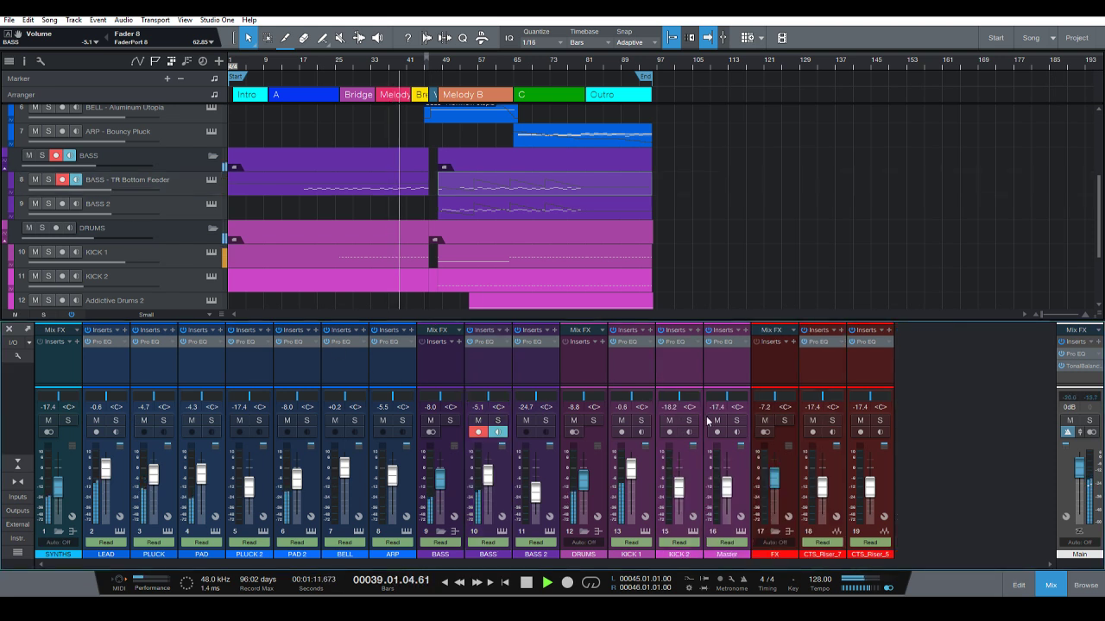
# Open the Pro EQ on the Addictive Drums 2 Master channel and set its low cut to about 240 Hz.
pyautogui.click(730, 367)
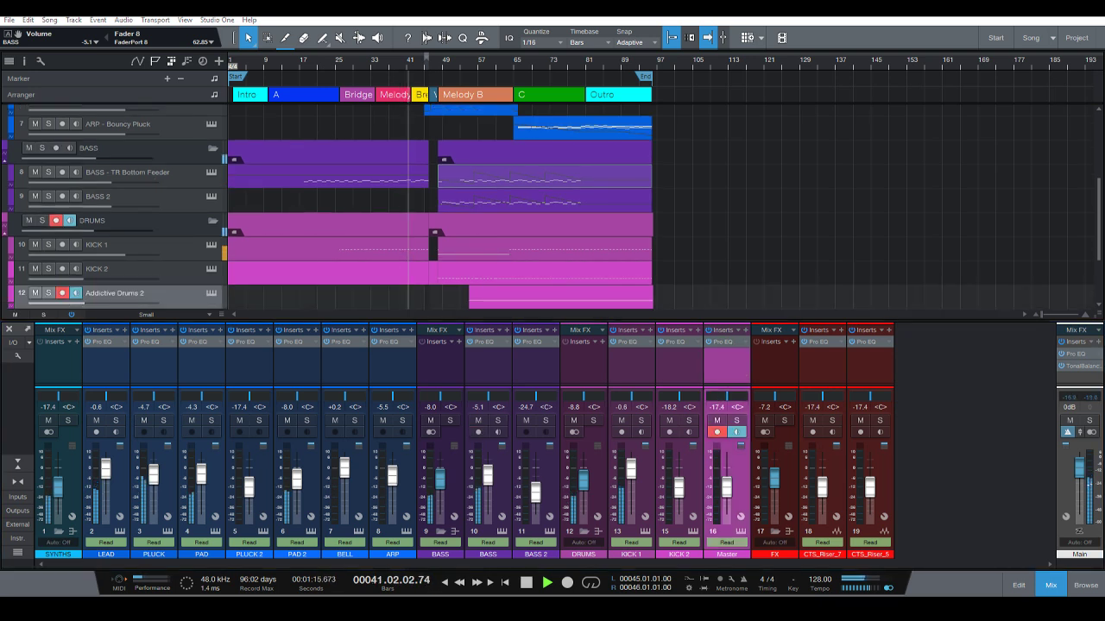
pyautogui.click(723, 342)
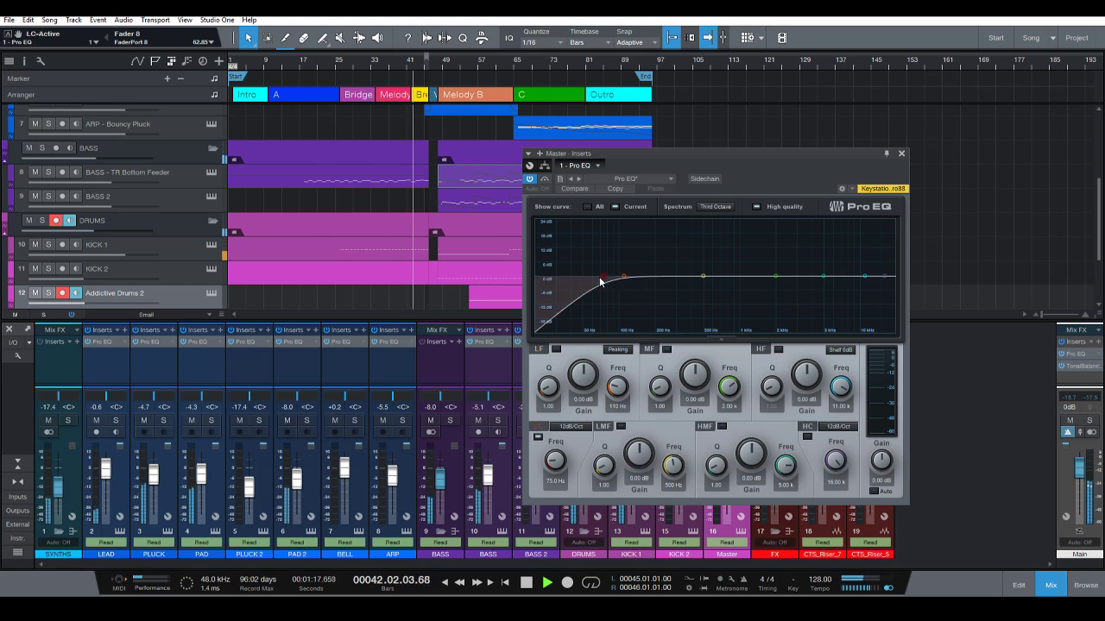
pyautogui.moveTo(608, 277); pyautogui.dragTo(665, 287)
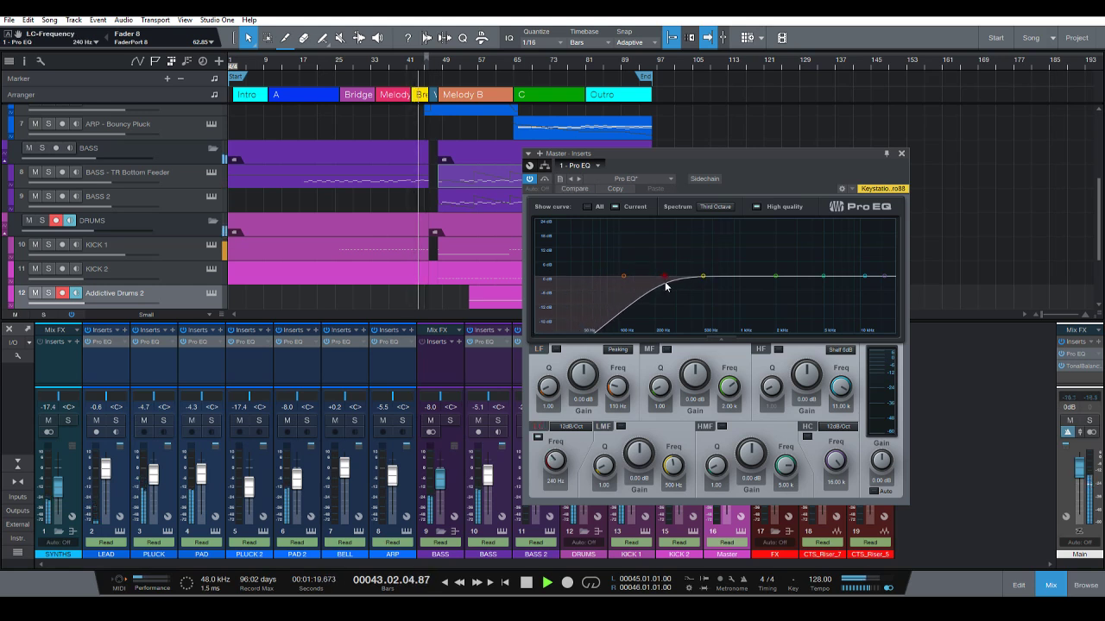
# Uncover the Master drum channel's fader and set its level to -3.9 dB while the Melody B section plays.
pyautogui.moveTo(719, 153); pyautogui.dragTo(887, 145)
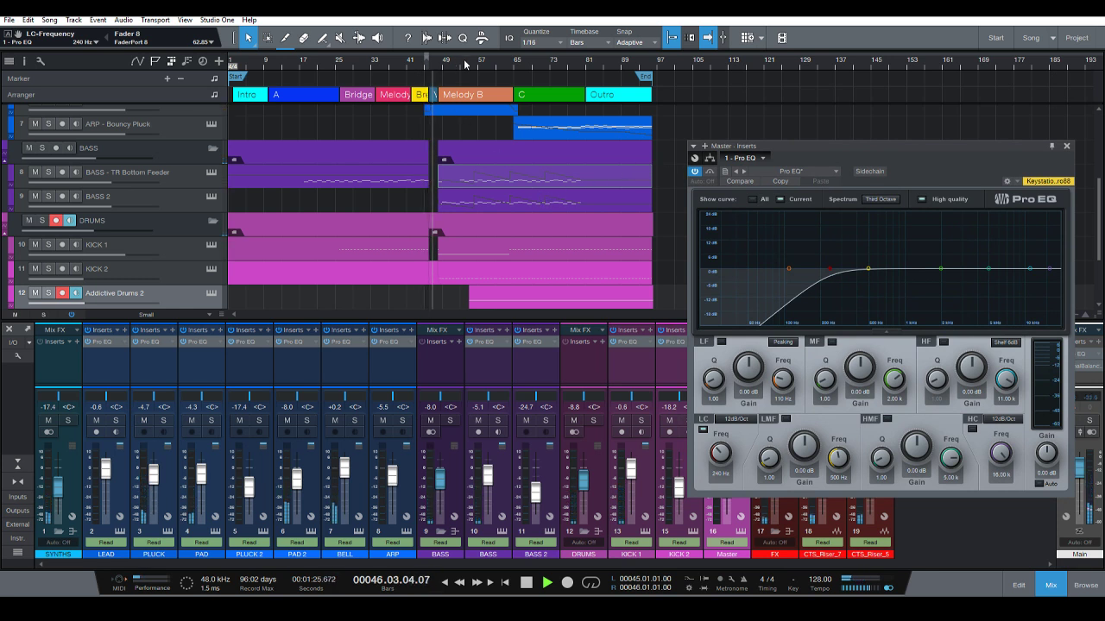
pyautogui.scroll(3, 448, 77)
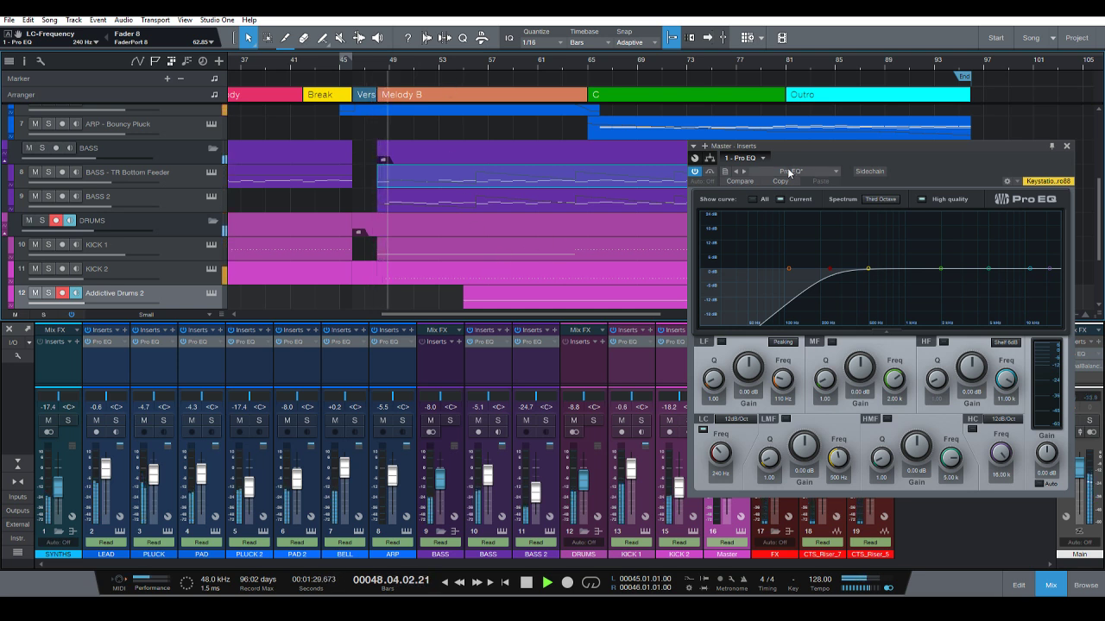
pyautogui.moveTo(805, 149); pyautogui.dragTo(793, 96)
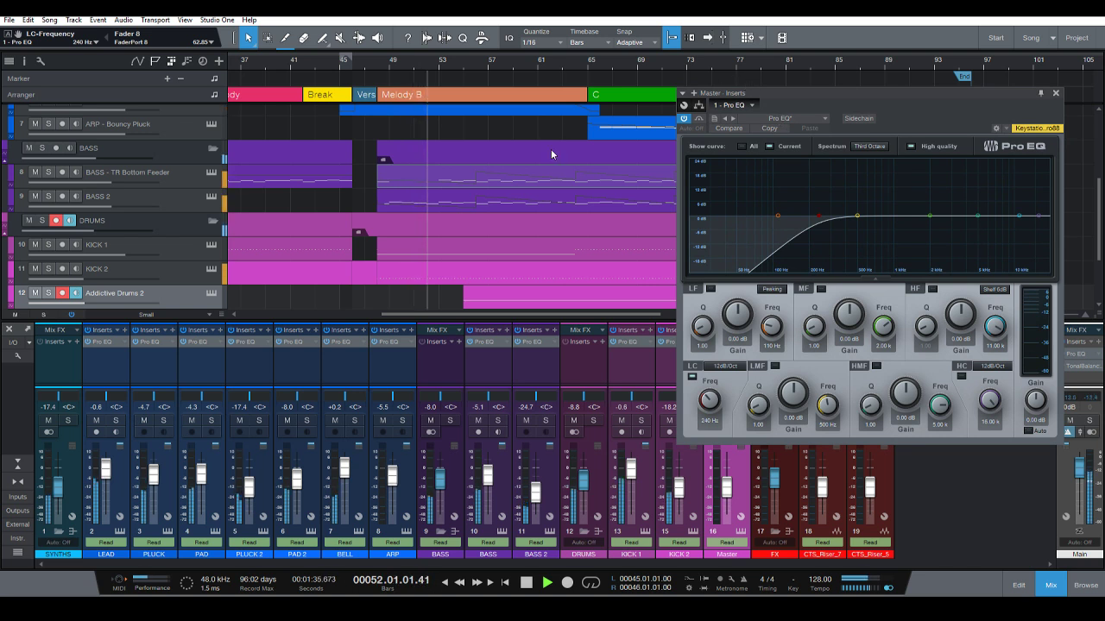
pyautogui.scroll(-2, 559, 149)
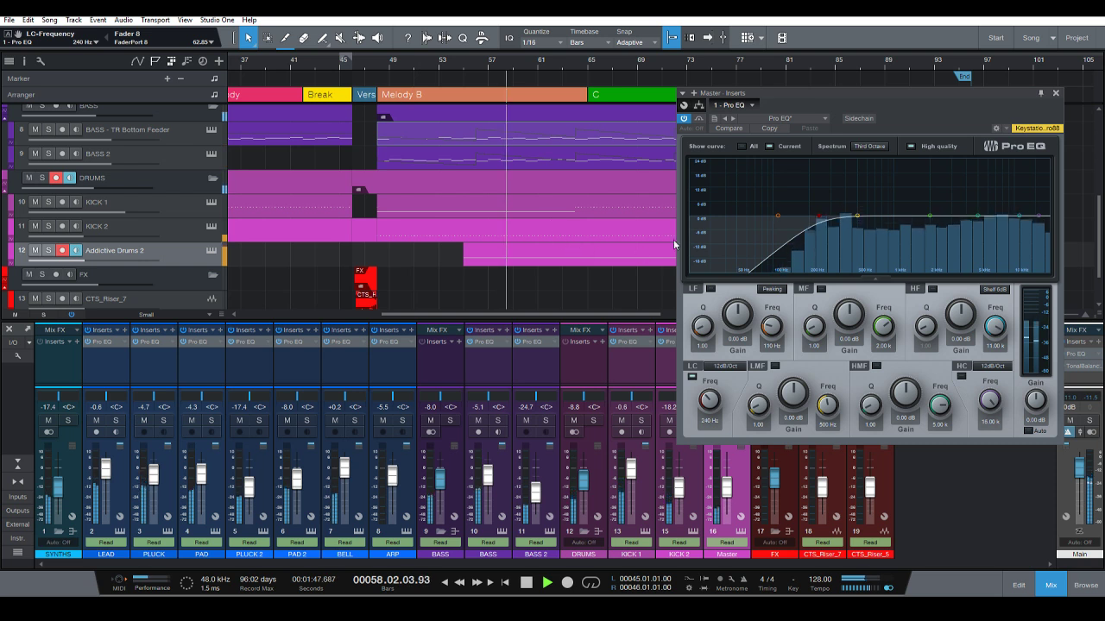
pyautogui.moveTo(723, 488); pyautogui.dragTo(727, 467)
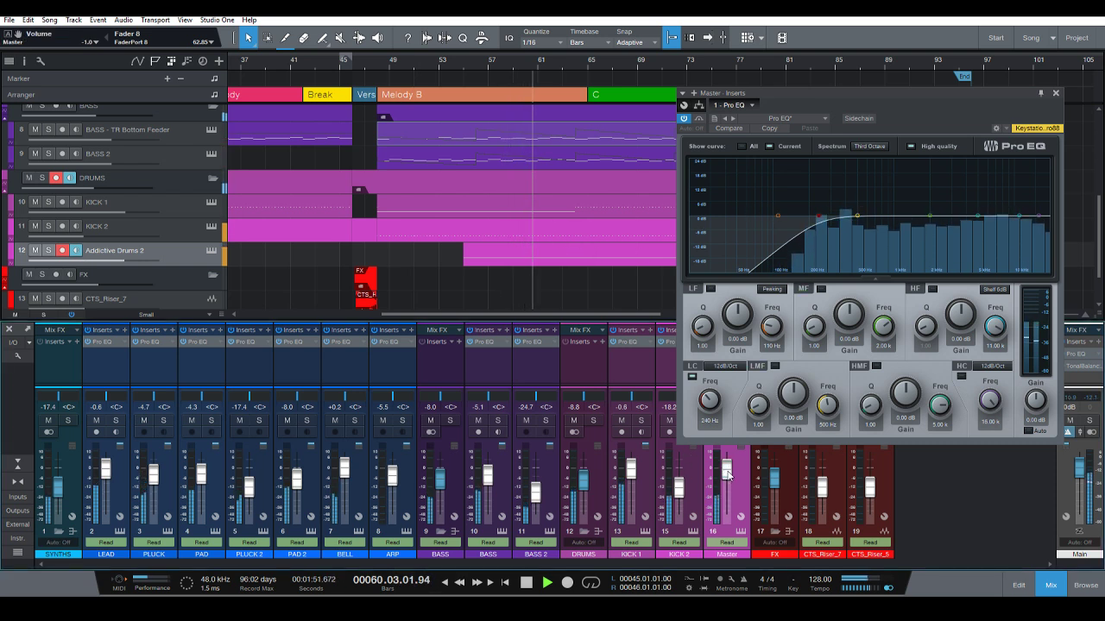
pyautogui.moveTo(727, 473); pyautogui.dragTo(727, 479)
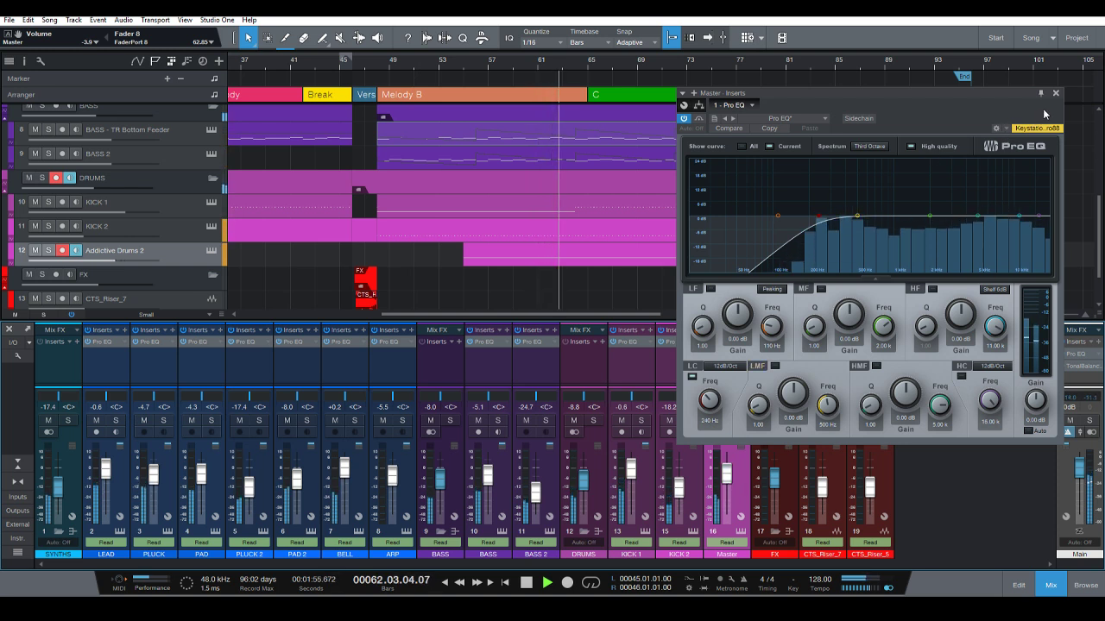
# Set the Master drum EQ's low cut to about 273 Hz, boost HF about 6 dB near 6.8 kHz, and close it.
pyautogui.moveTo(819, 216); pyautogui.dragTo(842, 215)
pyautogui.moveTo(1018, 217); pyautogui.dragTo(993, 201)
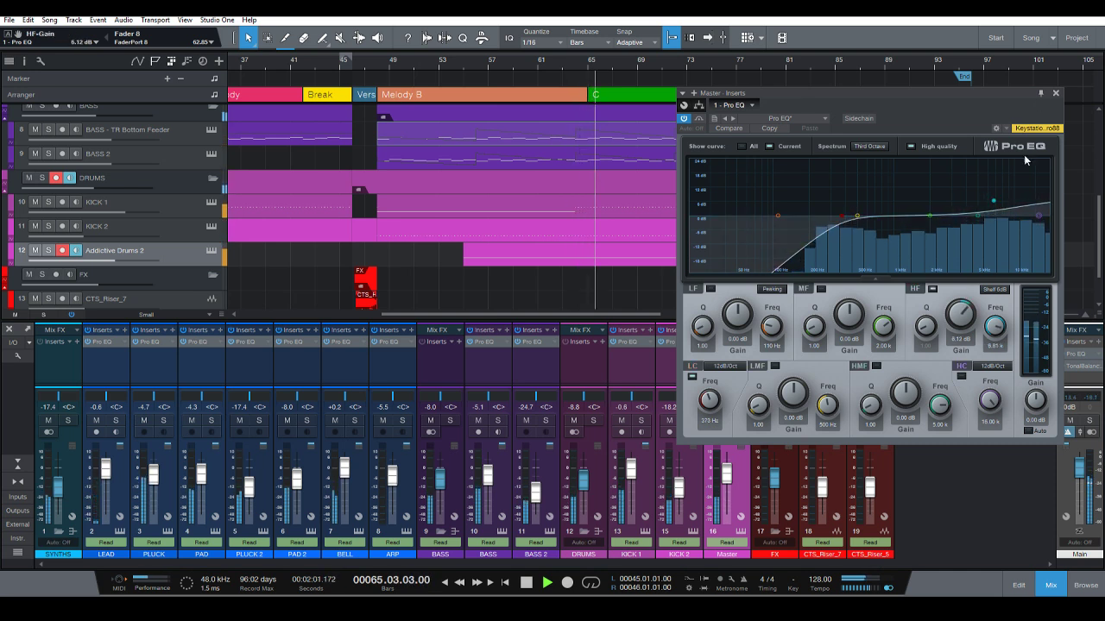
pyautogui.click(1055, 92)
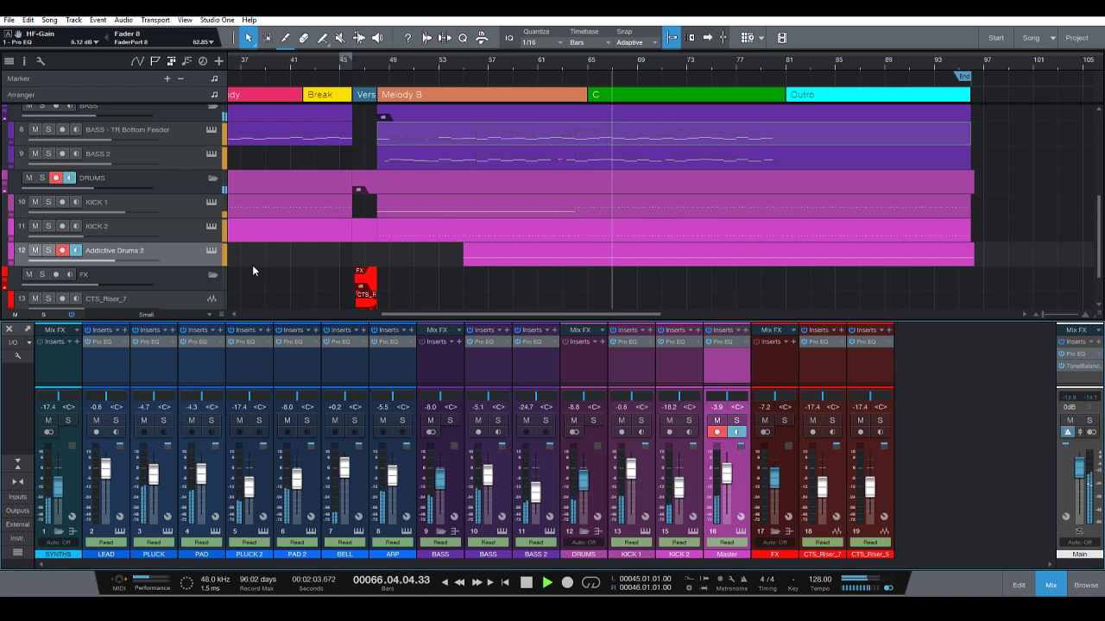
# Rename the Addictive Drums 2 track as HI-HAT and lower its level to -5.0 dB.
pyautogui.doubleClick(137, 250)
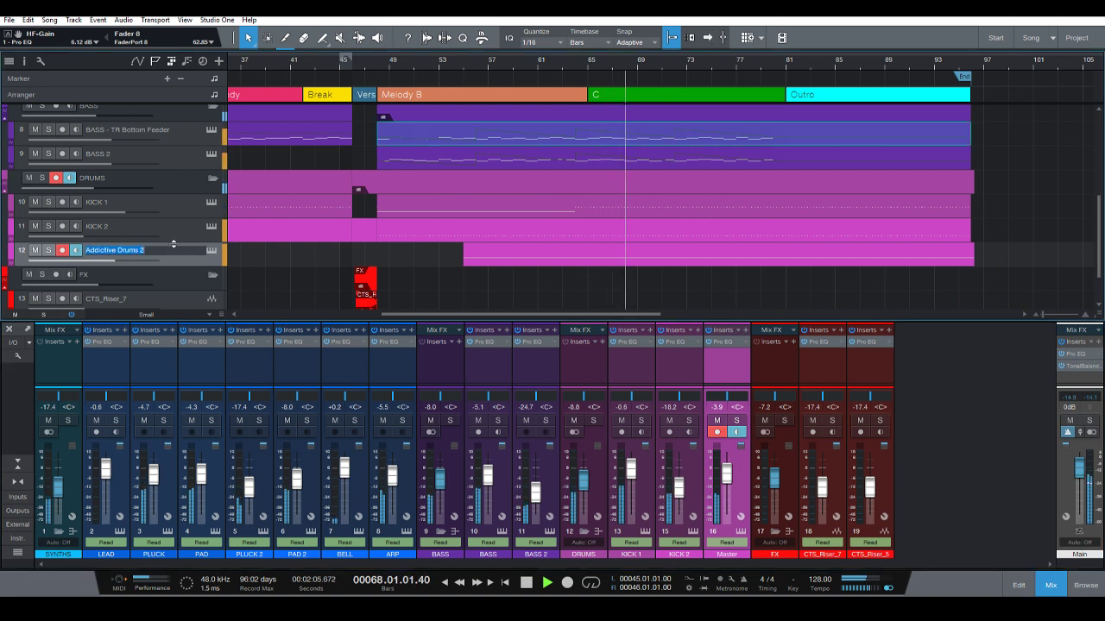
pyautogui.write('hi-H')
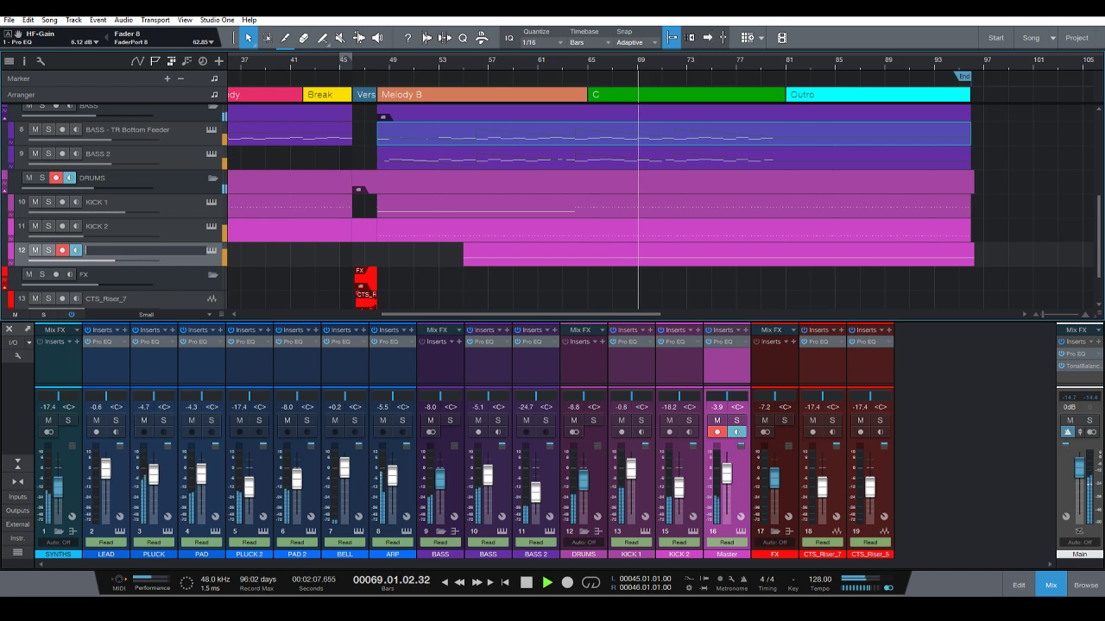
pyautogui.write('AT')
pyautogui.press('Return')
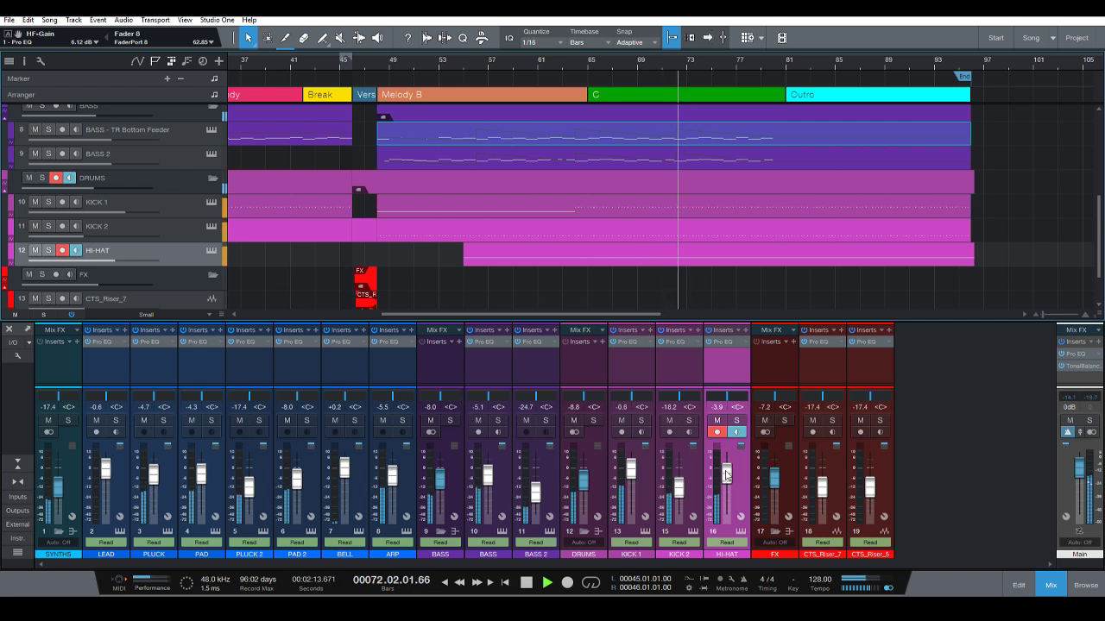
pyautogui.moveTo(727, 472); pyautogui.dragTo(727, 475)
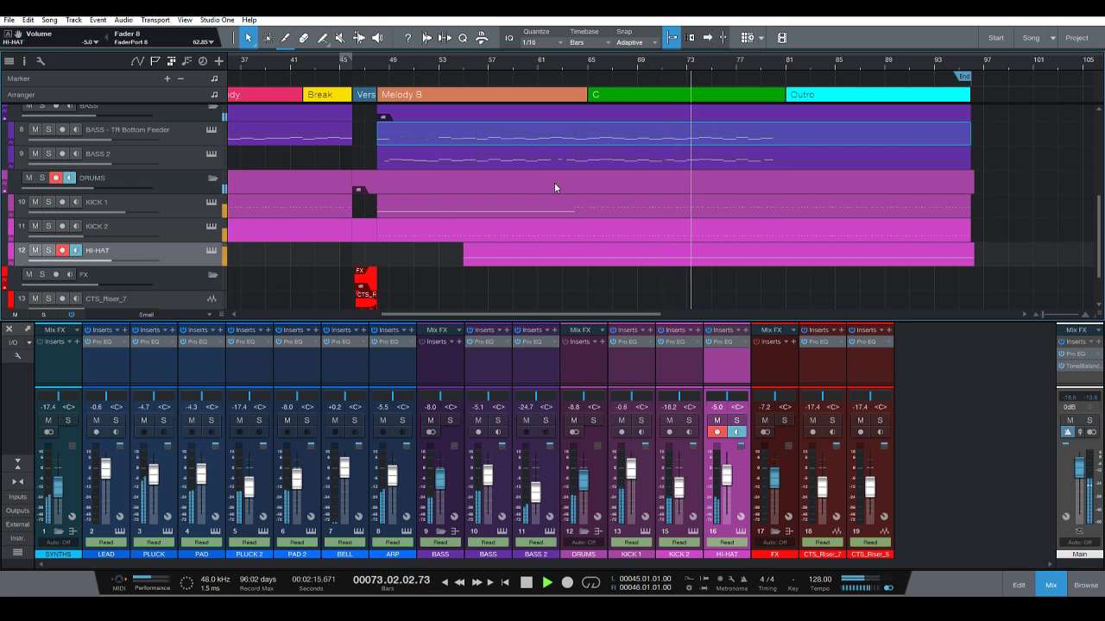
# Look over the whole arrangement from Intro to Outro and all its tracks while the C and Outro sections play.
pyautogui.moveTo(516, 62); pyautogui.dragTo(499, 62)
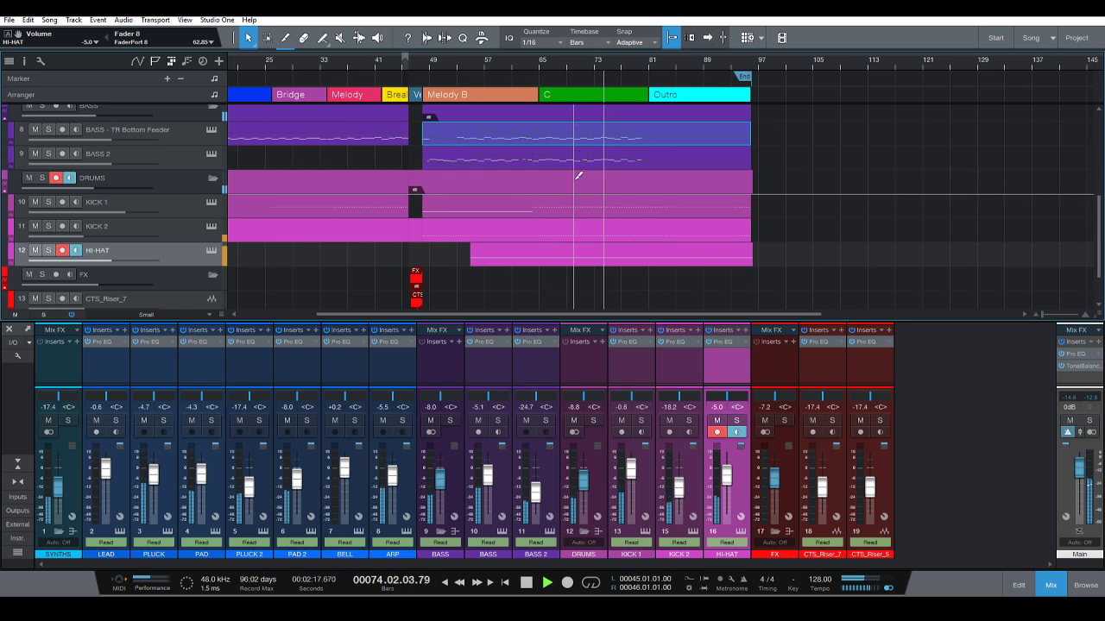
pyautogui.hotkey('shift', 'w')
pyautogui.hotkey('shift', 'w')
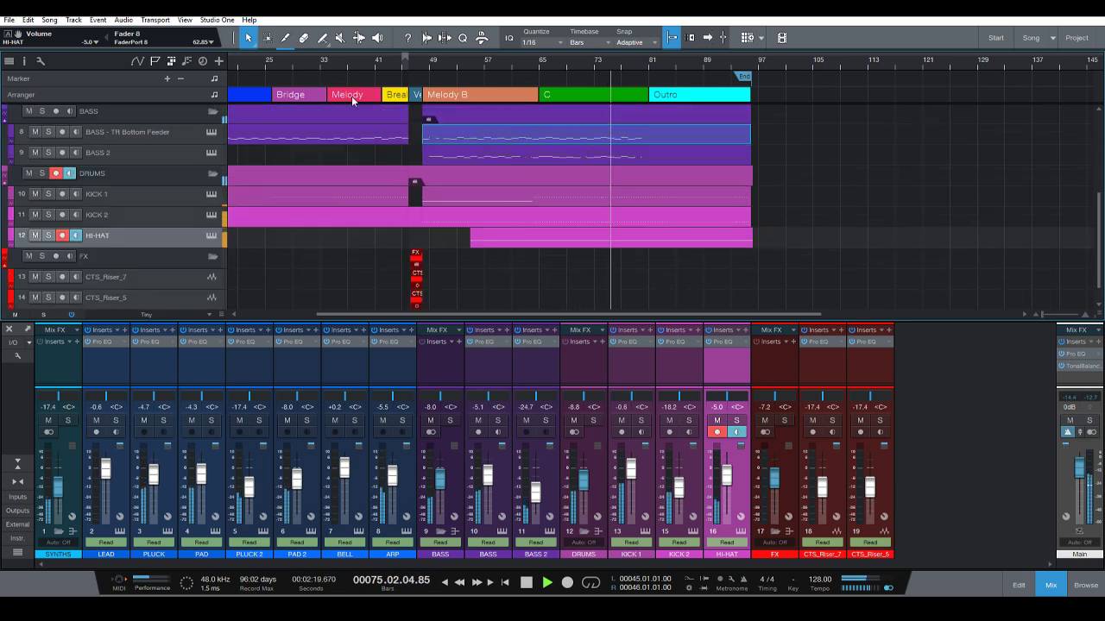
pyautogui.moveTo(471, 60); pyautogui.dragTo(452, 75)
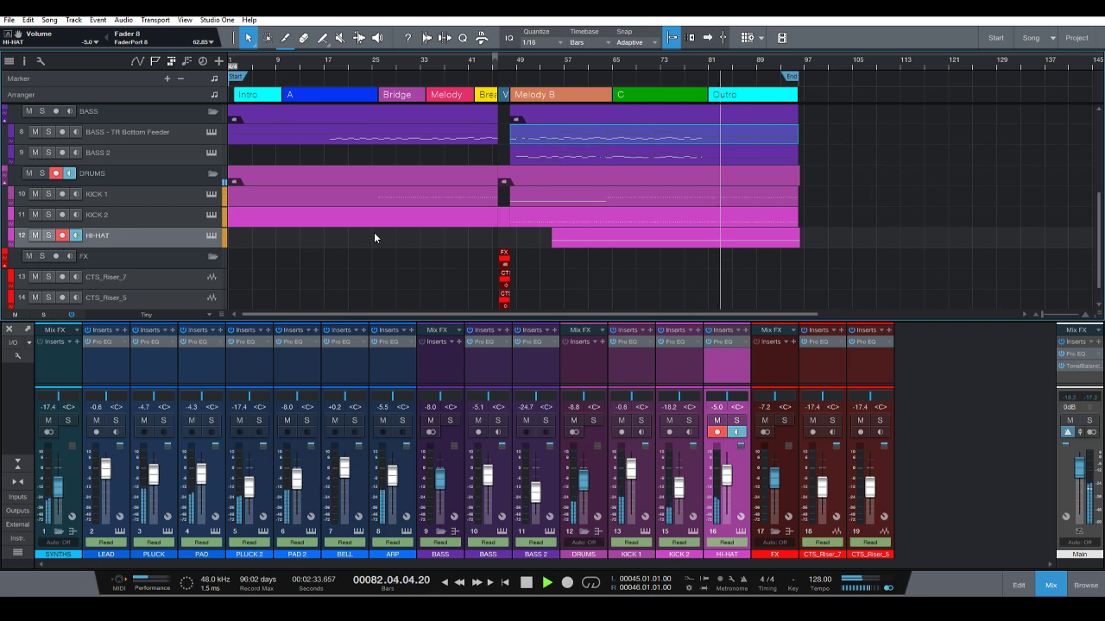
pyautogui.scroll(3, 390, 265)
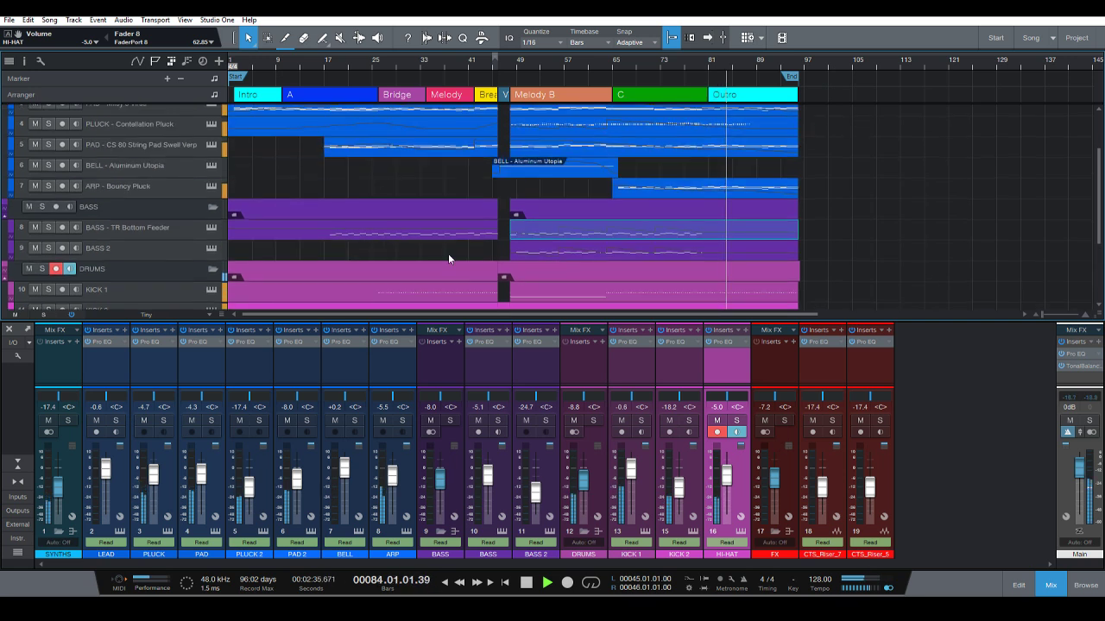
pyautogui.scroll(-2, 448, 258)
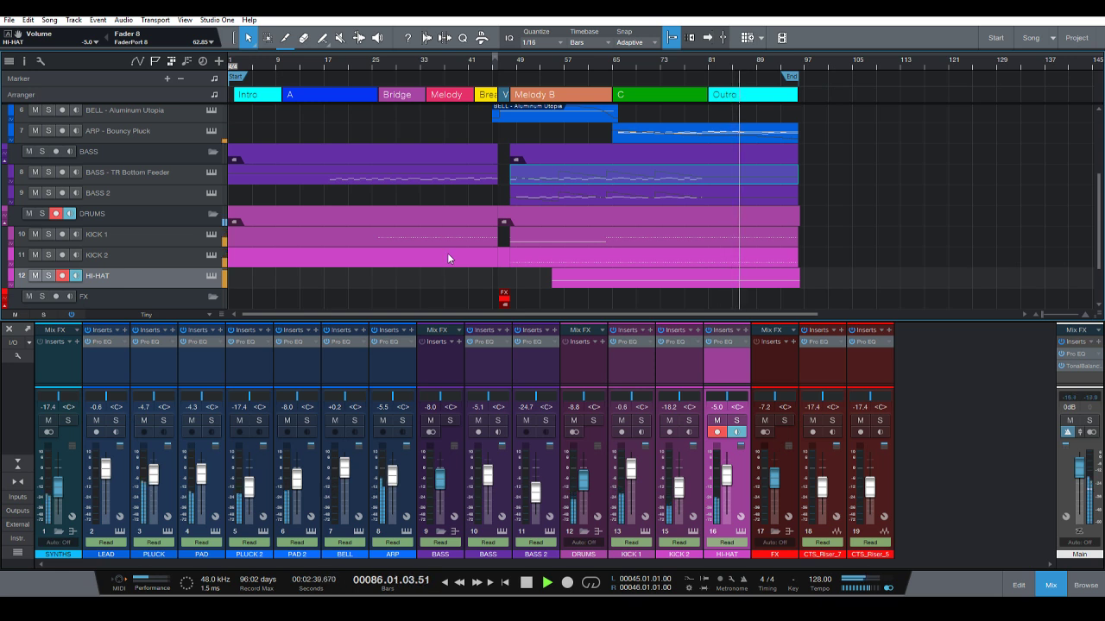
pyautogui.scroll(2, 447, 253)
pyautogui.scroll(-3, 448, 250)
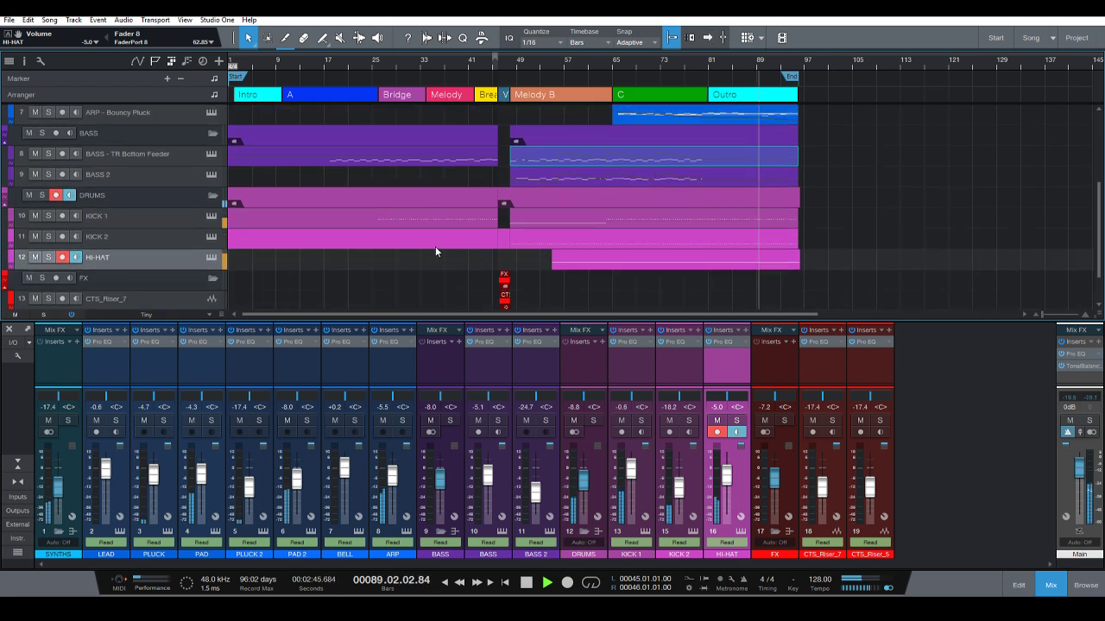
pyautogui.scroll(-2, 428, 245)
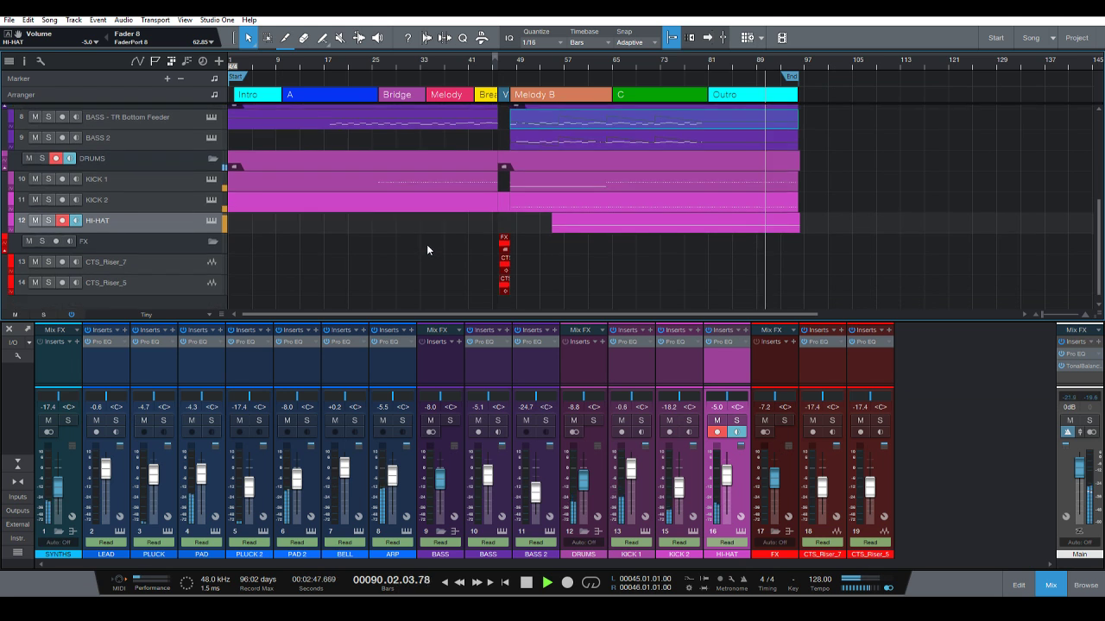
pyautogui.scroll(1, 428, 251)
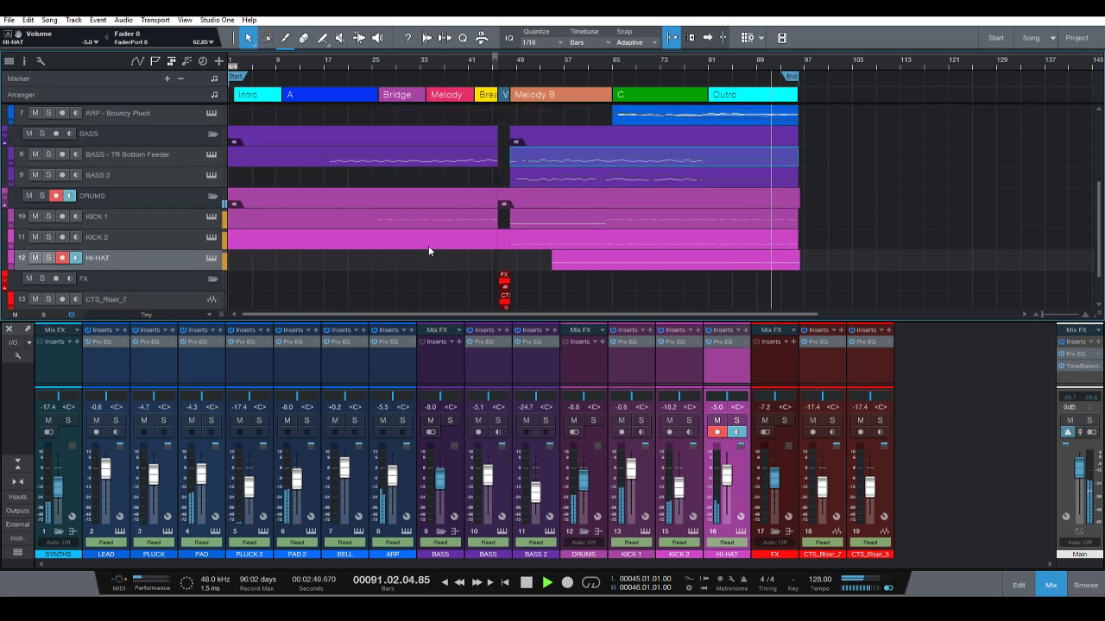
pyautogui.scroll(1, 427, 246)
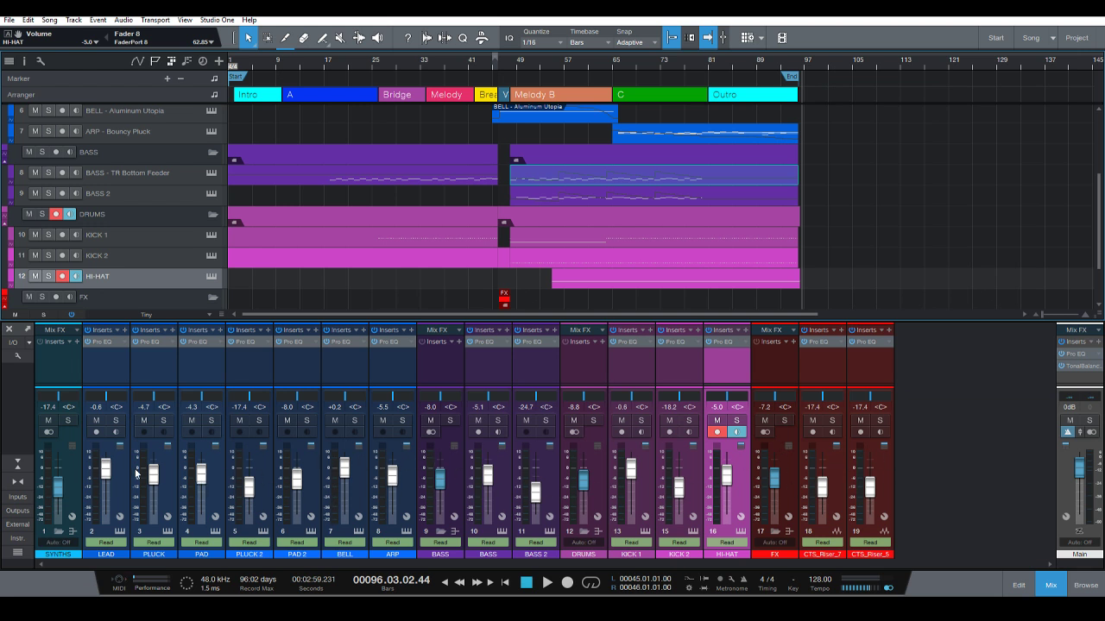
# Open the ARP track's Omnisphere instrument, inspect the arpeggiator settings of part 7, Bouncy Pluck, and close it.
pyautogui.moveTo(194, 457)
pyautogui.scroll(3, 486, 69)
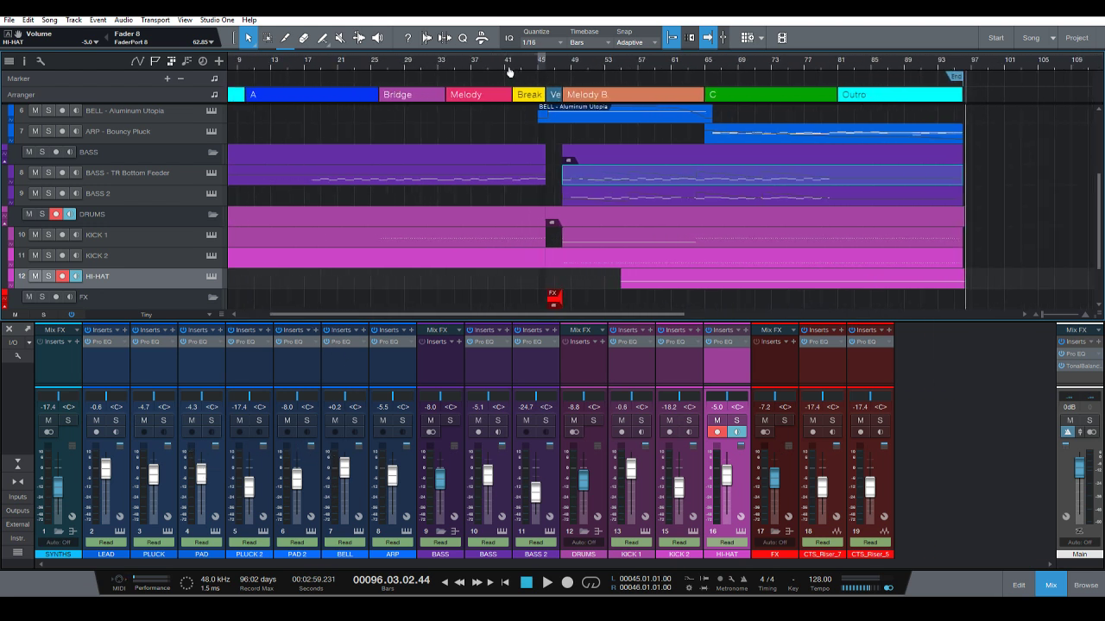
pyautogui.scroll(2, 570, 159)
pyautogui.scroll(5, 569, 163)
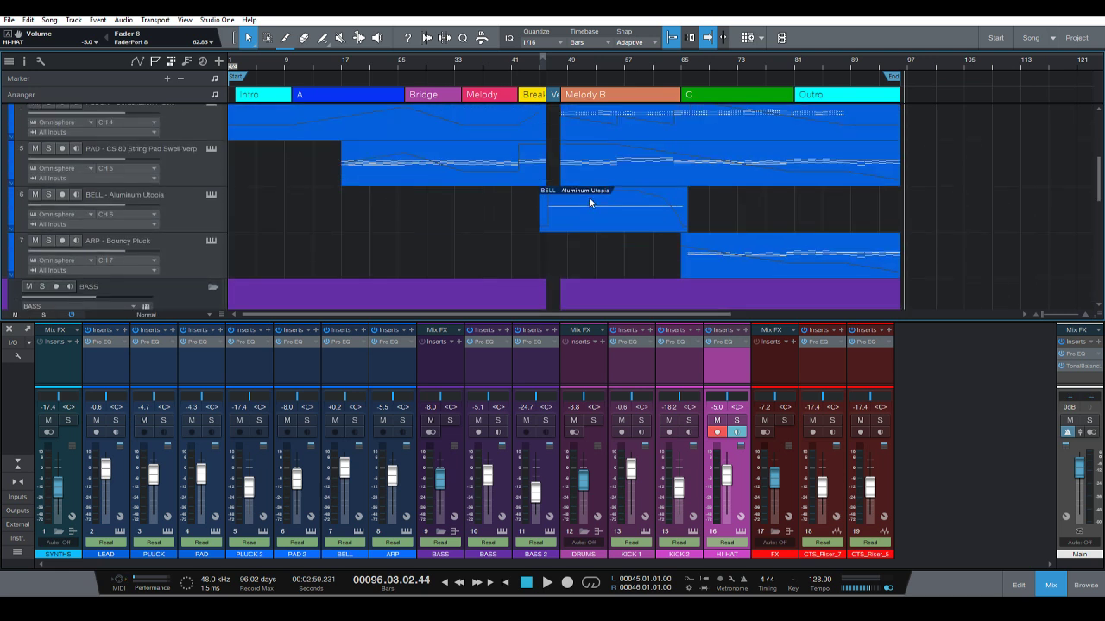
pyautogui.scroll(-2, 589, 202)
pyautogui.scroll(-2, 589, 199)
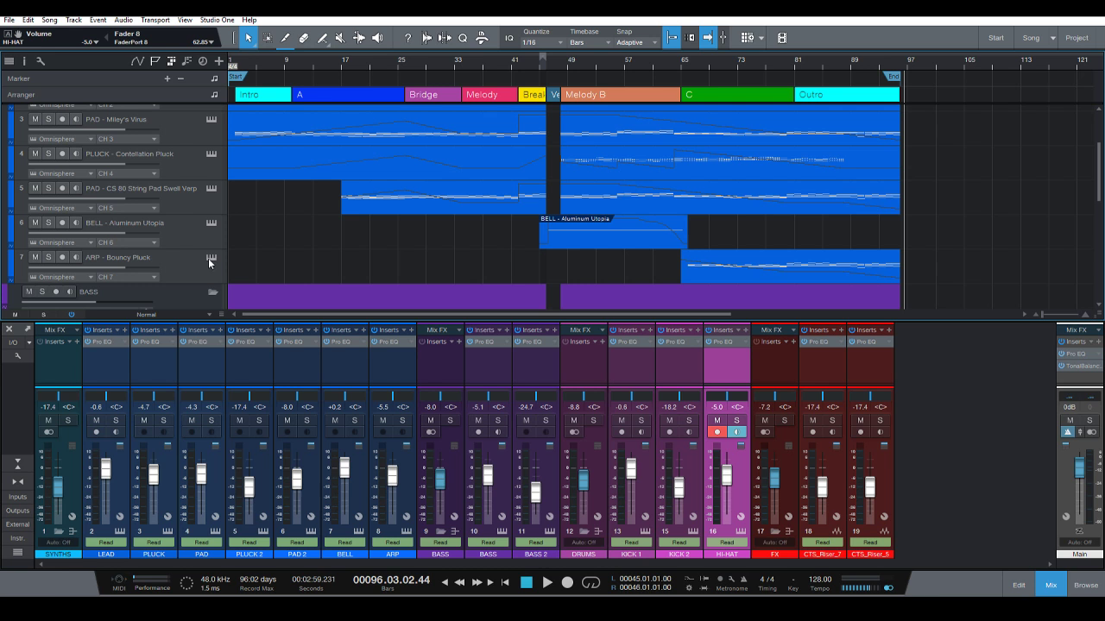
pyautogui.click(210, 258)
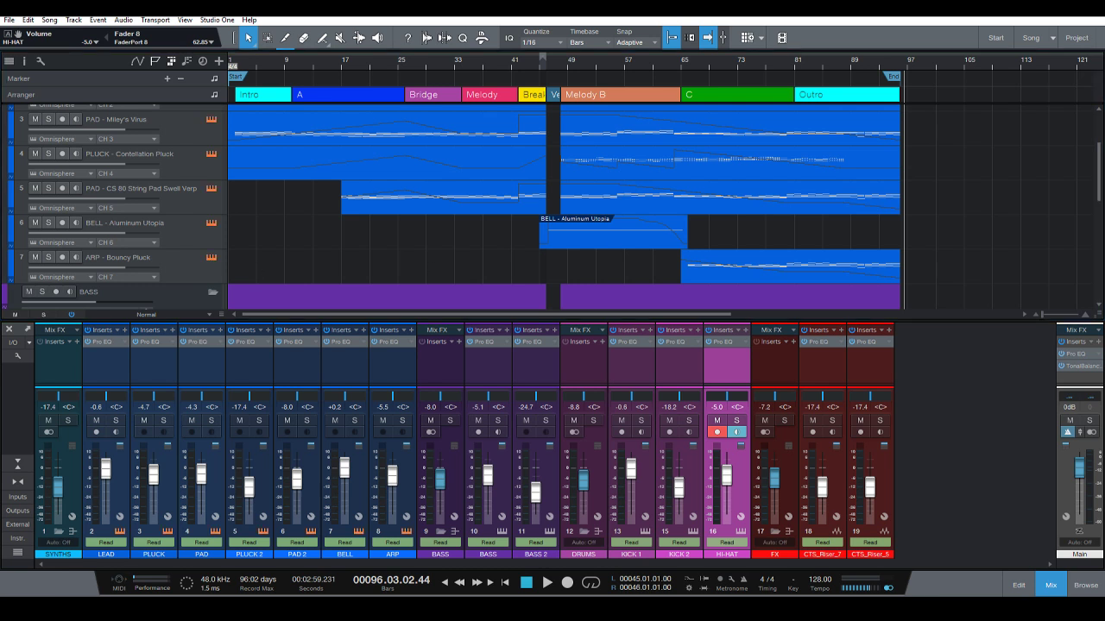
pyautogui.press('F11')
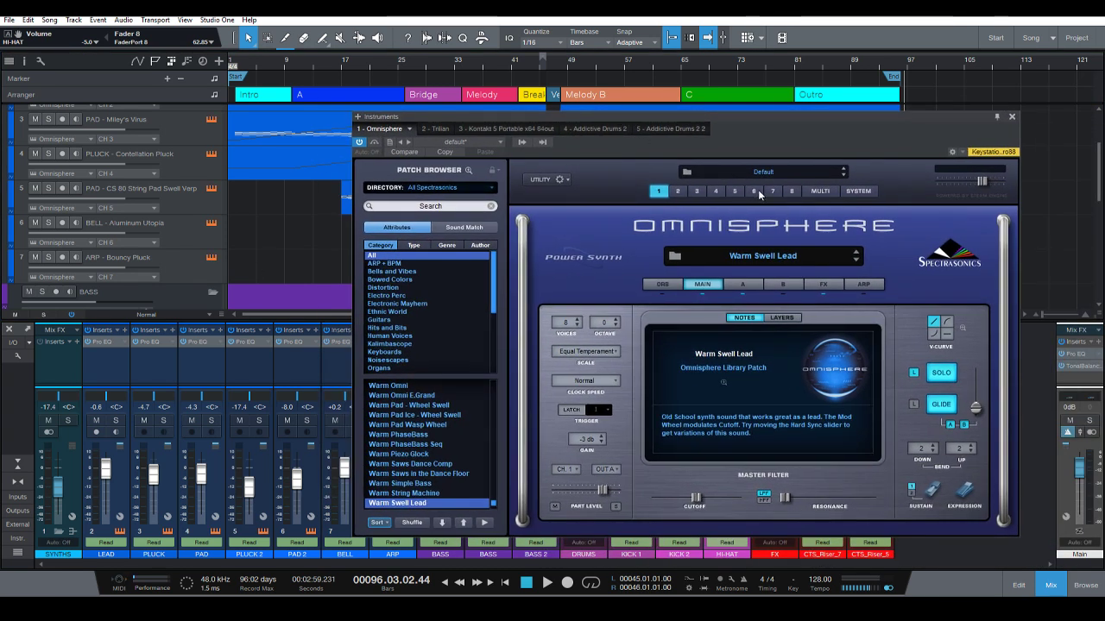
pyautogui.click(772, 193)
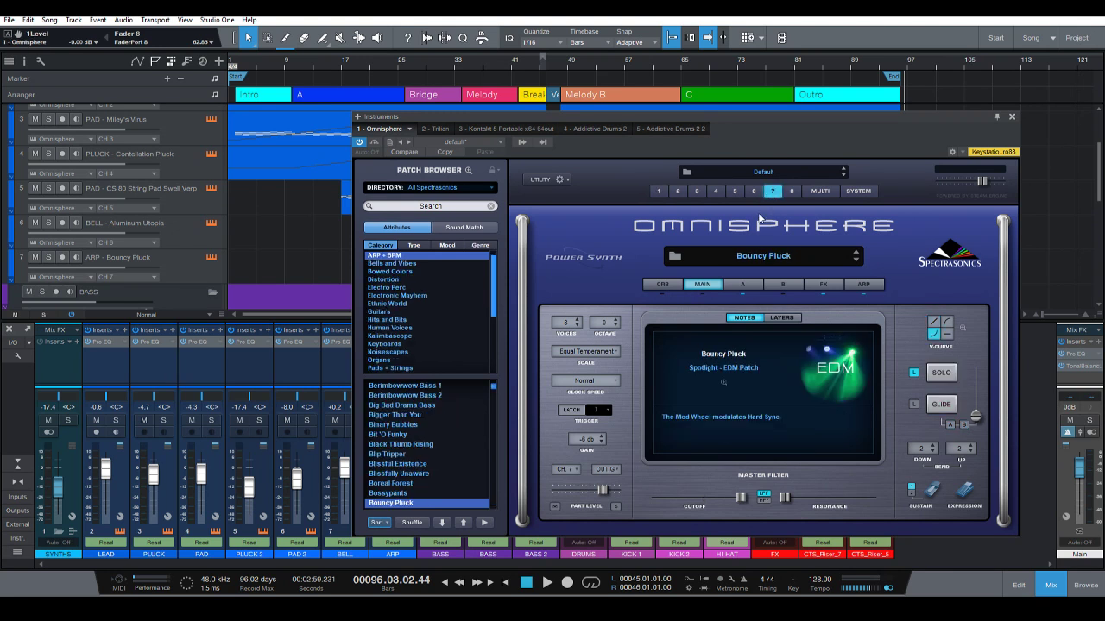
pyautogui.click(862, 284)
pyautogui.click(1011, 116)
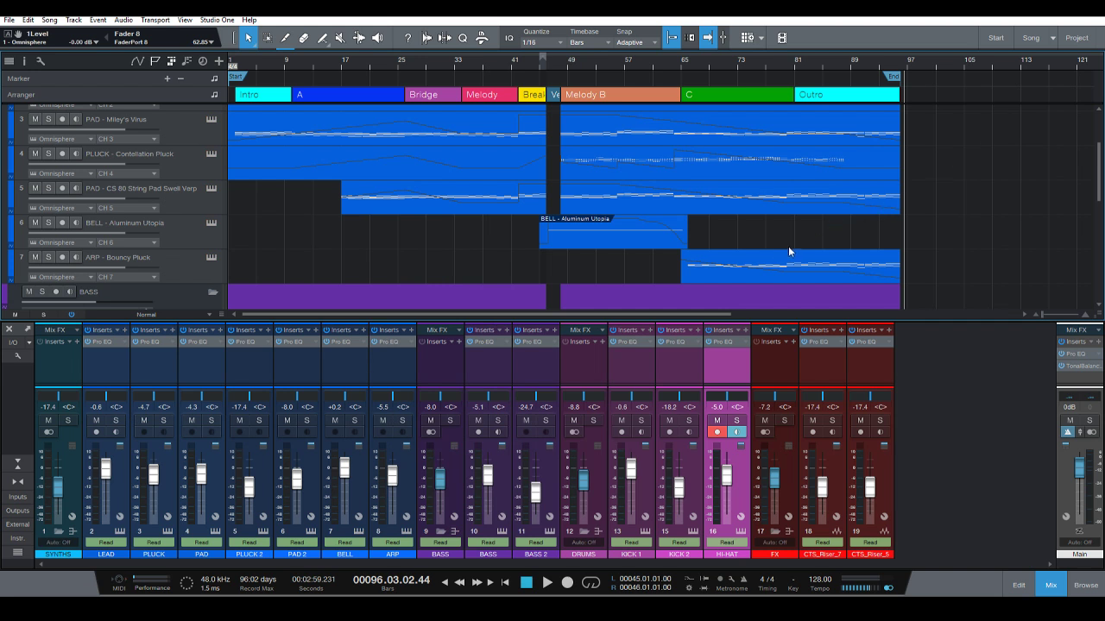
# Place the playback cursor at bar 65, where section C begins, and enlarge the track rows to examine the ARP clip.
pyautogui.click(737, 255)
pyautogui.click(681, 66)
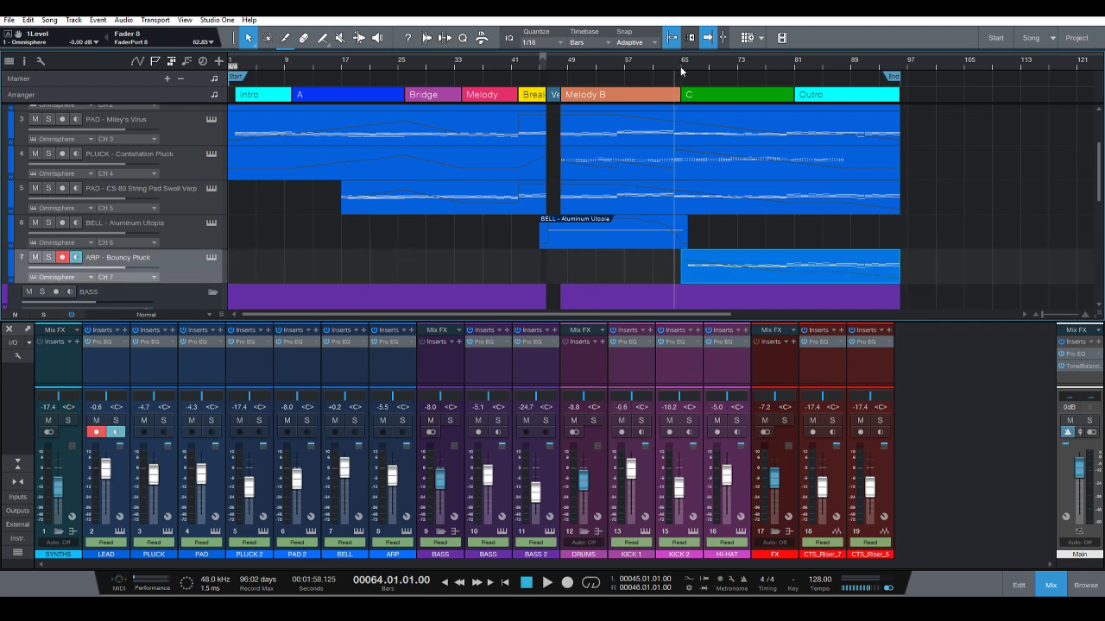
pyautogui.scroll(2, 669, 138)
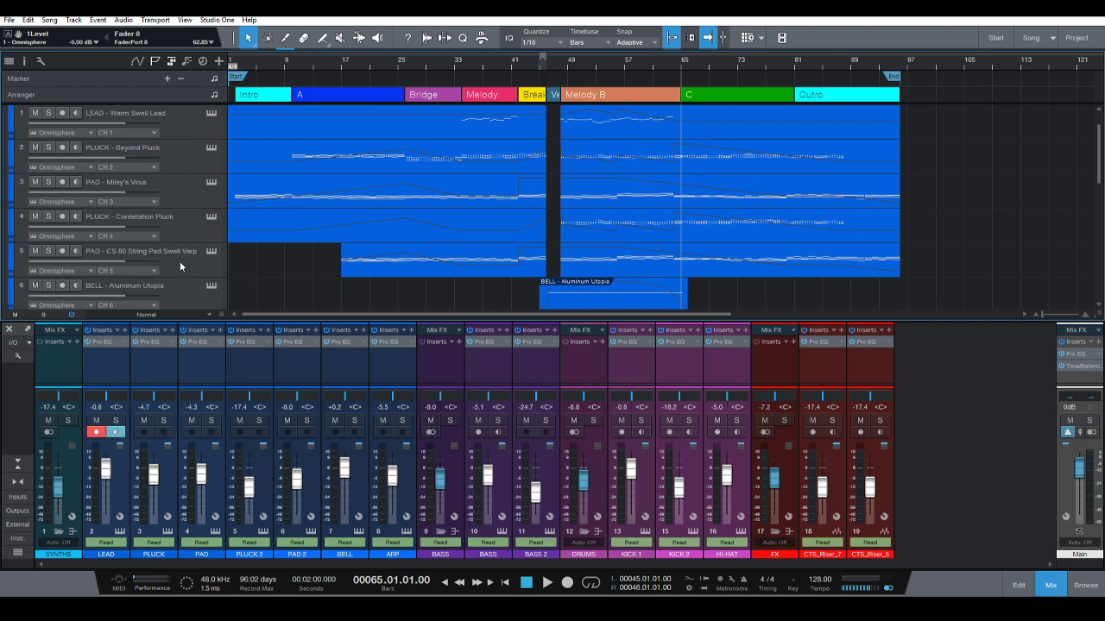
pyautogui.scroll(-1, 180, 261)
pyautogui.click(184, 232)
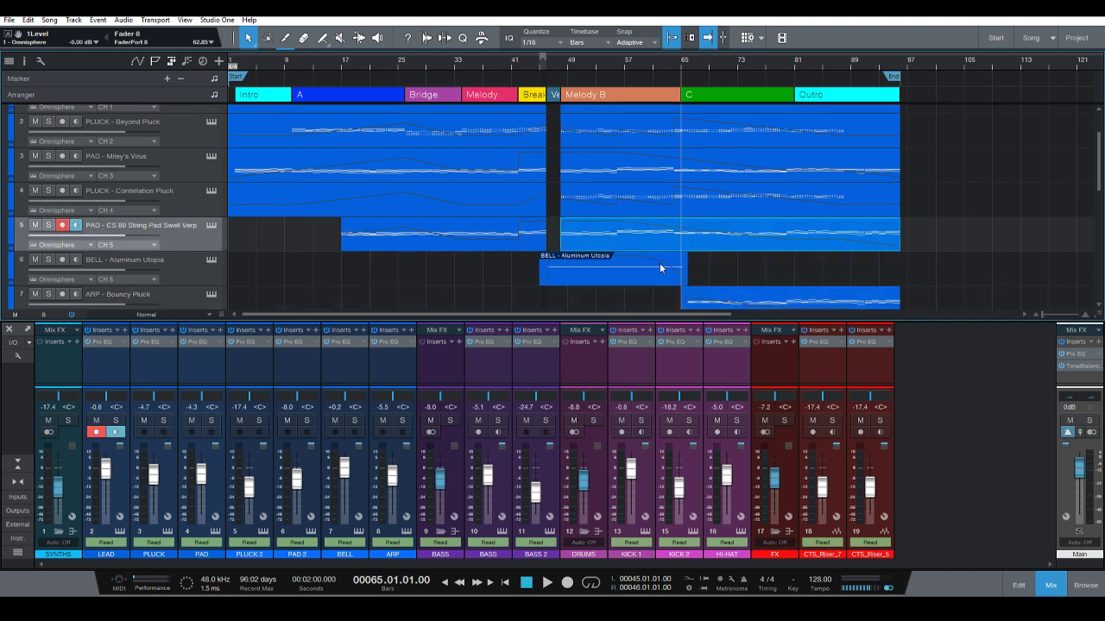
pyautogui.scroll(-2, 719, 220)
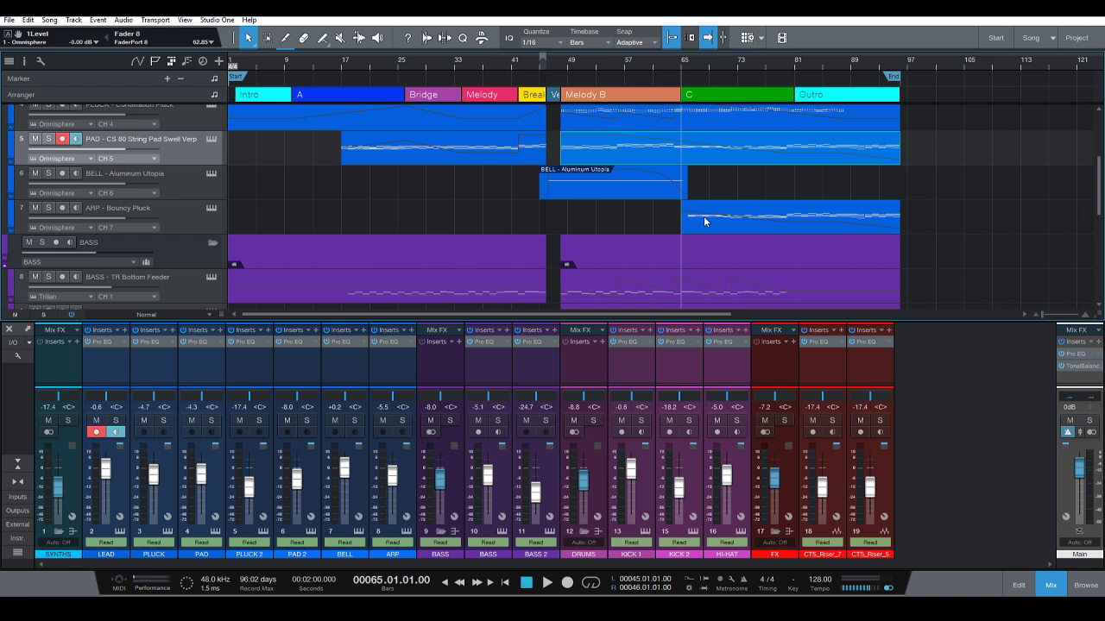
pyautogui.hotkey('shift', 'e')
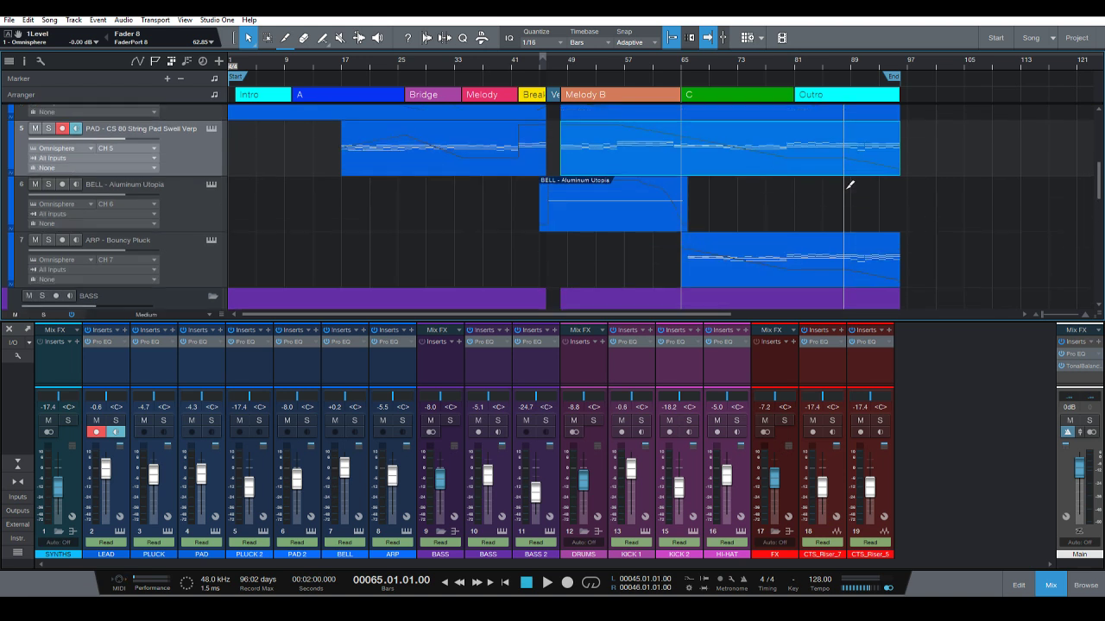
pyautogui.scroll(-3, 785, 208)
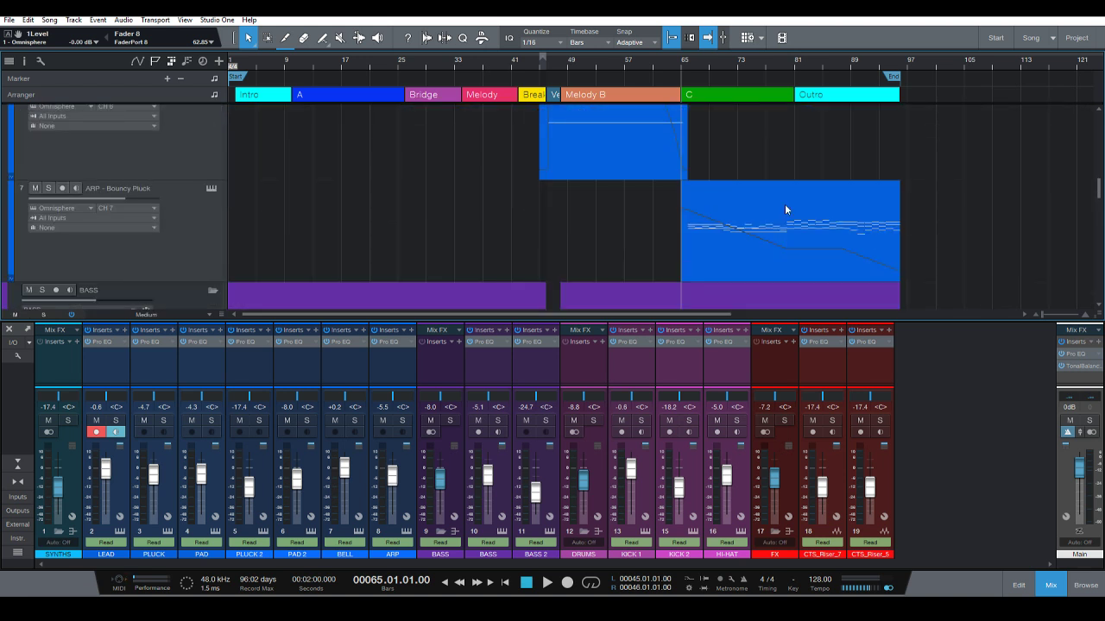
# Listen to the ARP - Bouncy Pluck track soloed from the start of section C, and clear its solo.
pyautogui.press('a')
pyautogui.press('a')
pyautogui.press('s')
pyautogui.press('space')
pyautogui.click(48, 187)
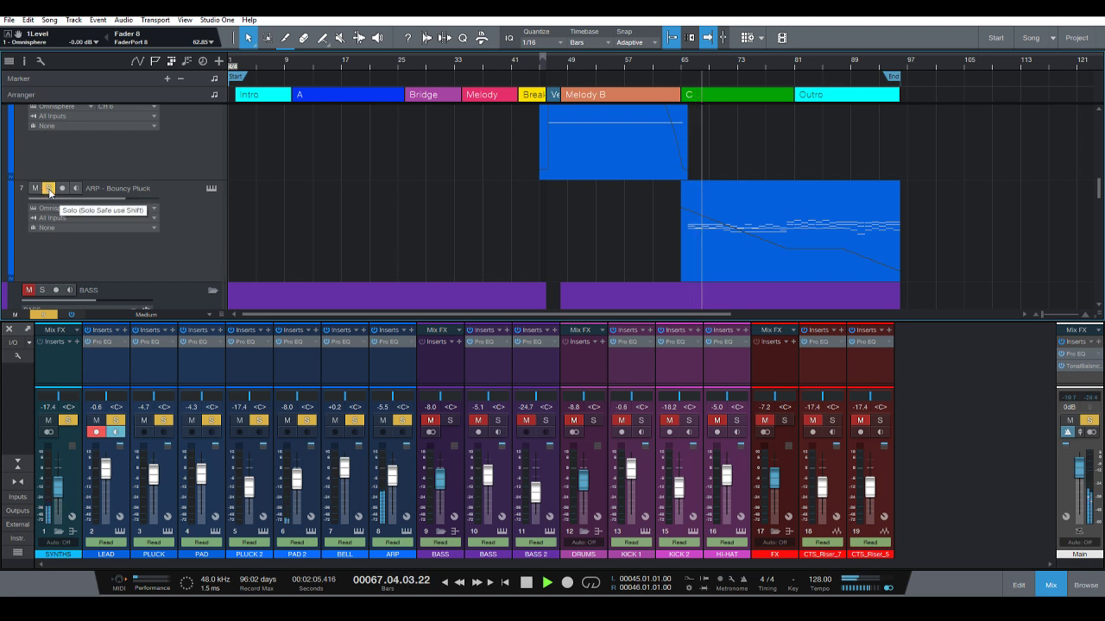
pyautogui.click(49, 188)
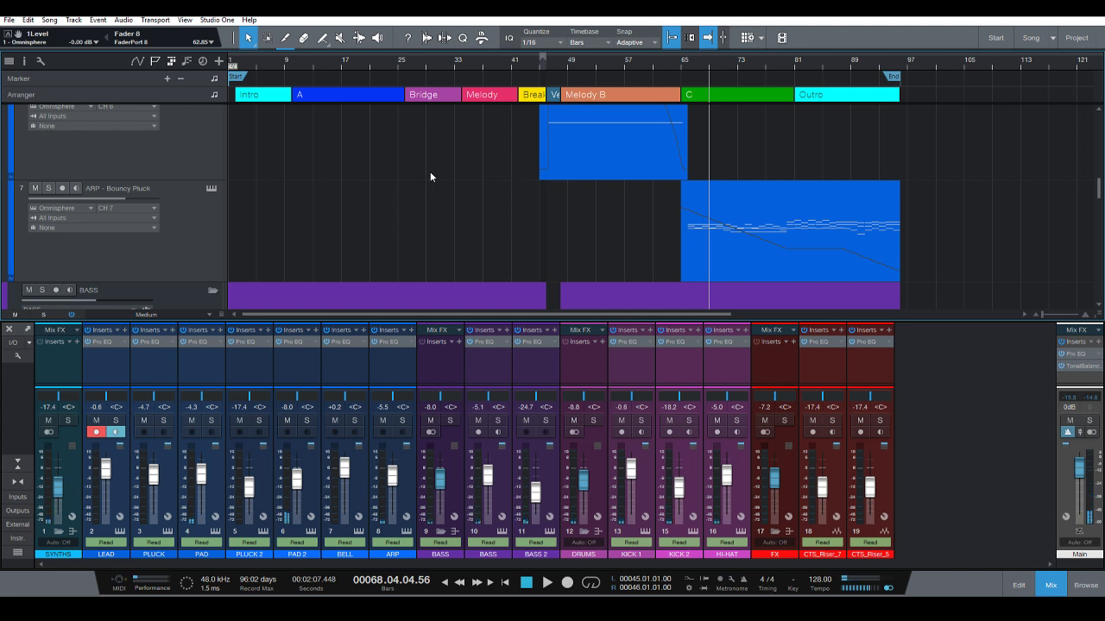
# Return the playback position to the start of the song and shrink the track rows to Tiny height.
pyautogui.click(505, 583)
pyautogui.scroll(-3, 494, 231)
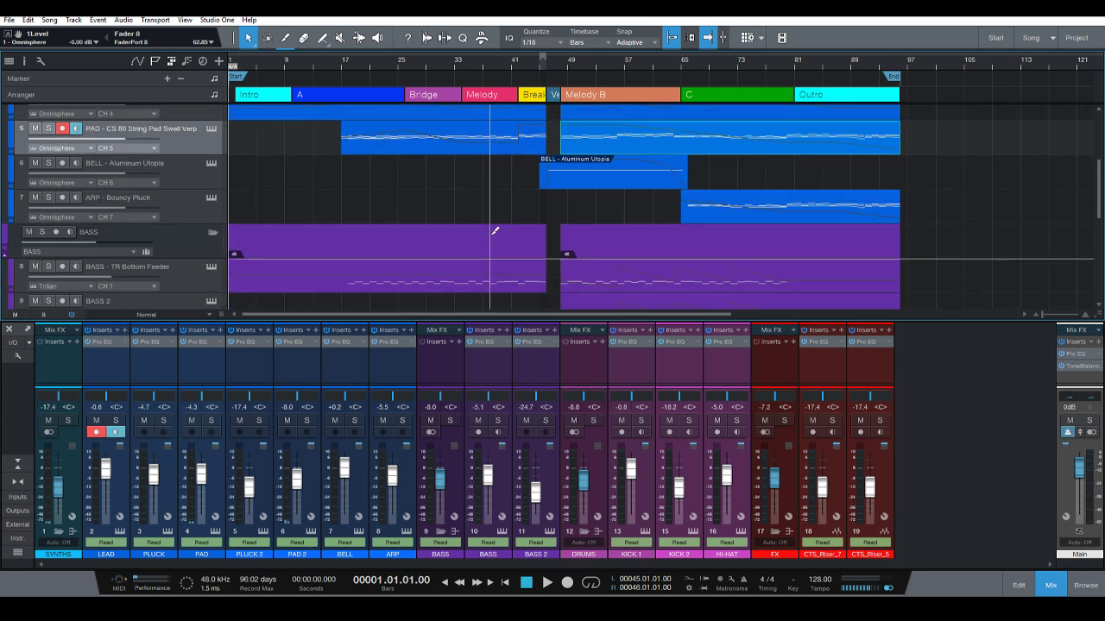
pyautogui.scroll(-2, 495, 231)
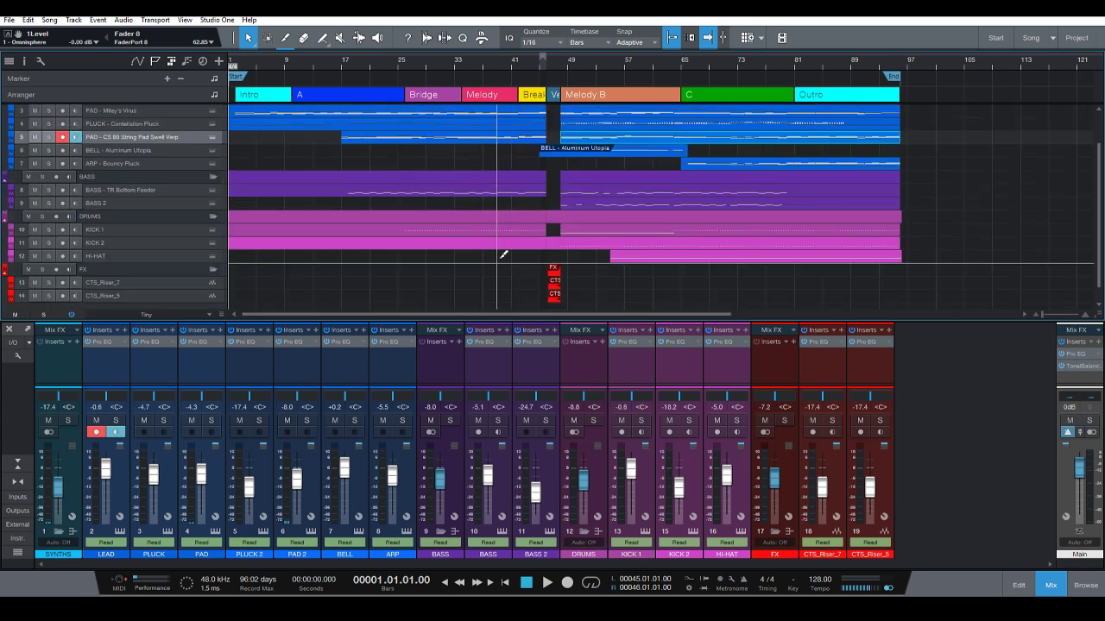
# Show the effects browser, clear its EQ search, and look through the full list of effects.
pyautogui.click(1072, 577)
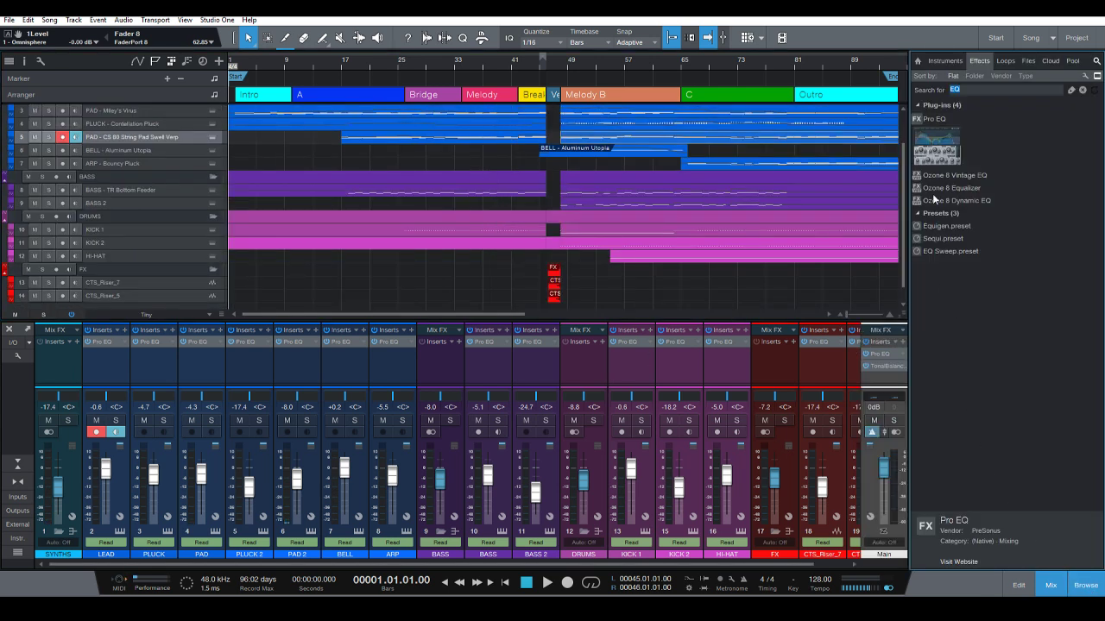
pyautogui.click(1081, 89)
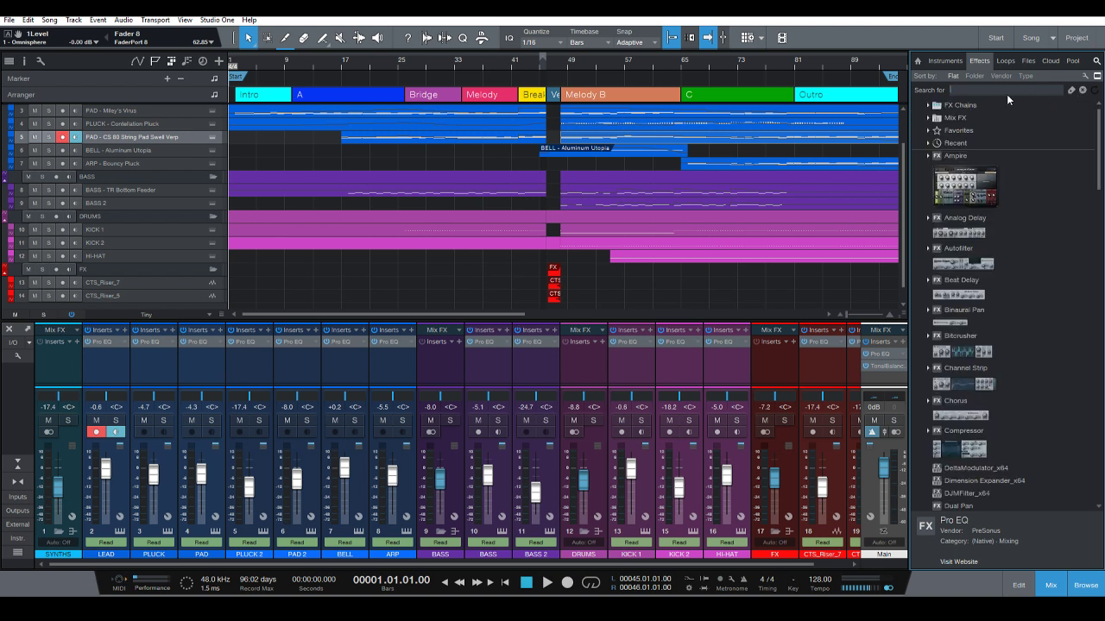
pyautogui.scroll(-10, 1040, 194)
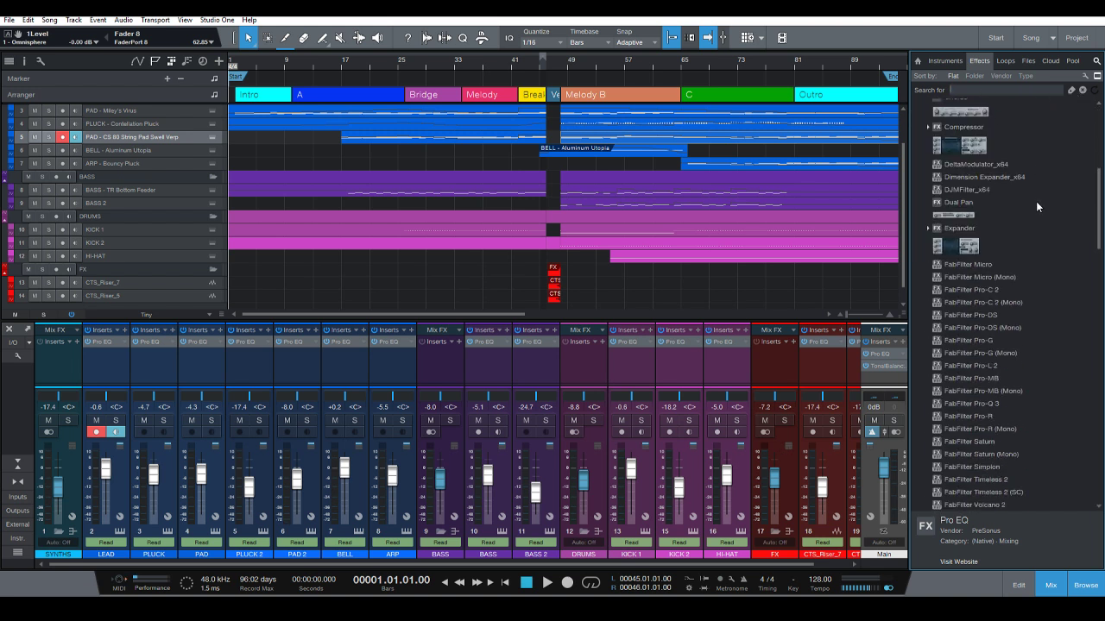
pyautogui.scroll(-8, 1027, 206)
pyautogui.scroll(2, 414, 233)
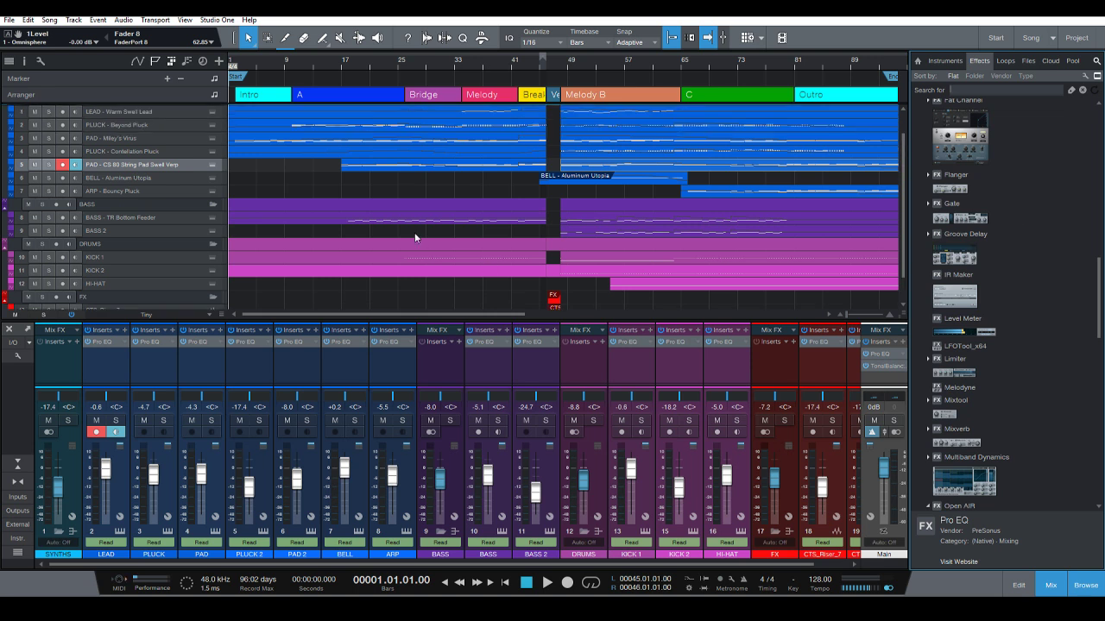
pyautogui.moveTo(551, 67)
pyautogui.mouseDown()
pyautogui.moveTo(553, 83)
pyautogui.moveTo(558, 69)
pyautogui.moveTo(567, 74)
pyautogui.mouseUp()
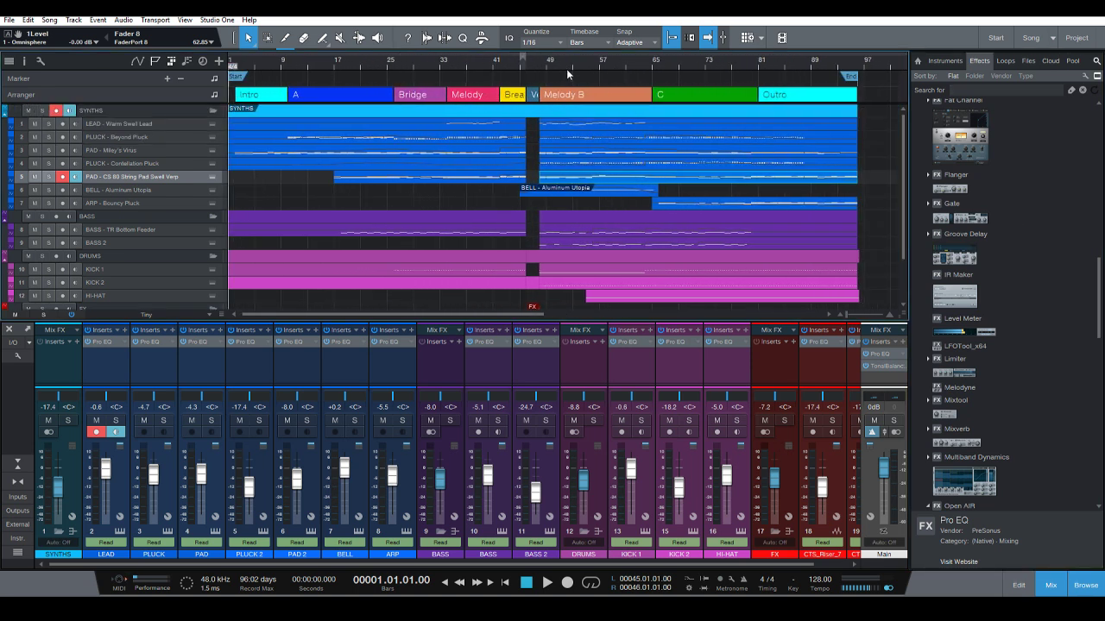
# Enlarge the track rows to Small height and bring the synth tracks back into view.
pyautogui.scroll(-1, 541, 136)
pyautogui.scroll(1, 539, 140)
pyautogui.scroll(3, 488, 181)
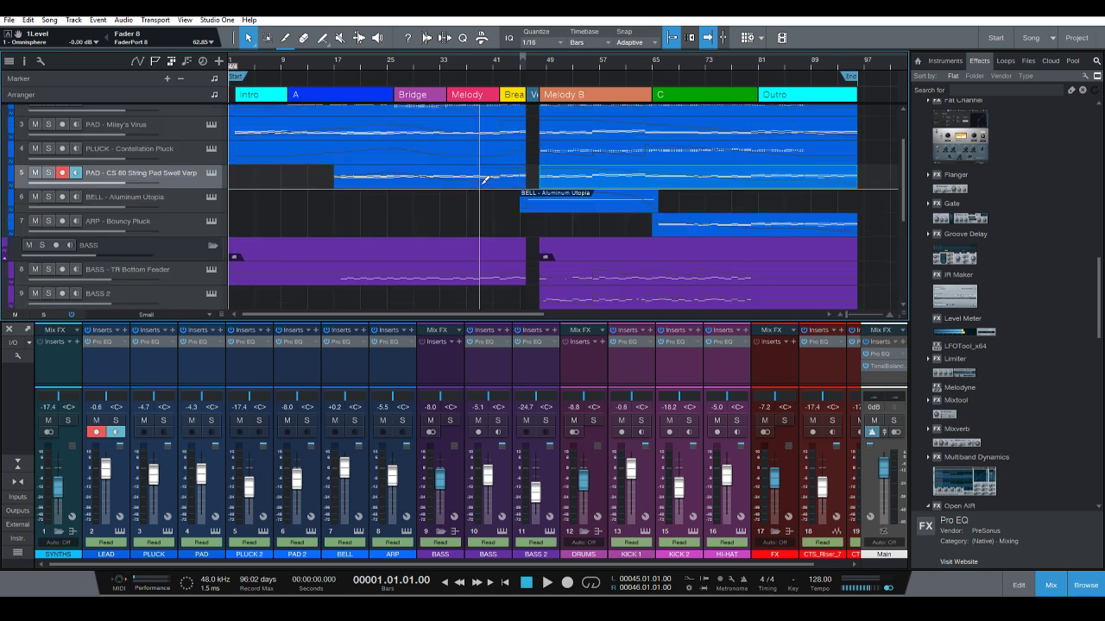
pyautogui.scroll(-1, 482, 219)
pyautogui.scroll(1, 483, 219)
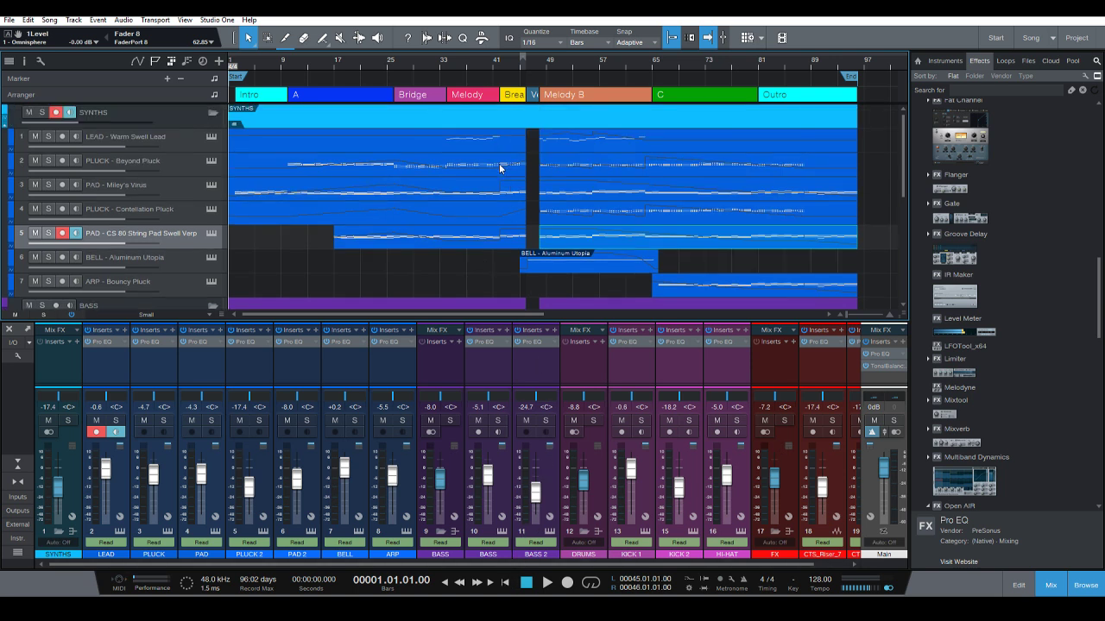
# Solo the PLUCK - Beyond Pluck track and listen to it from around the start of section A.
pyautogui.press('space')
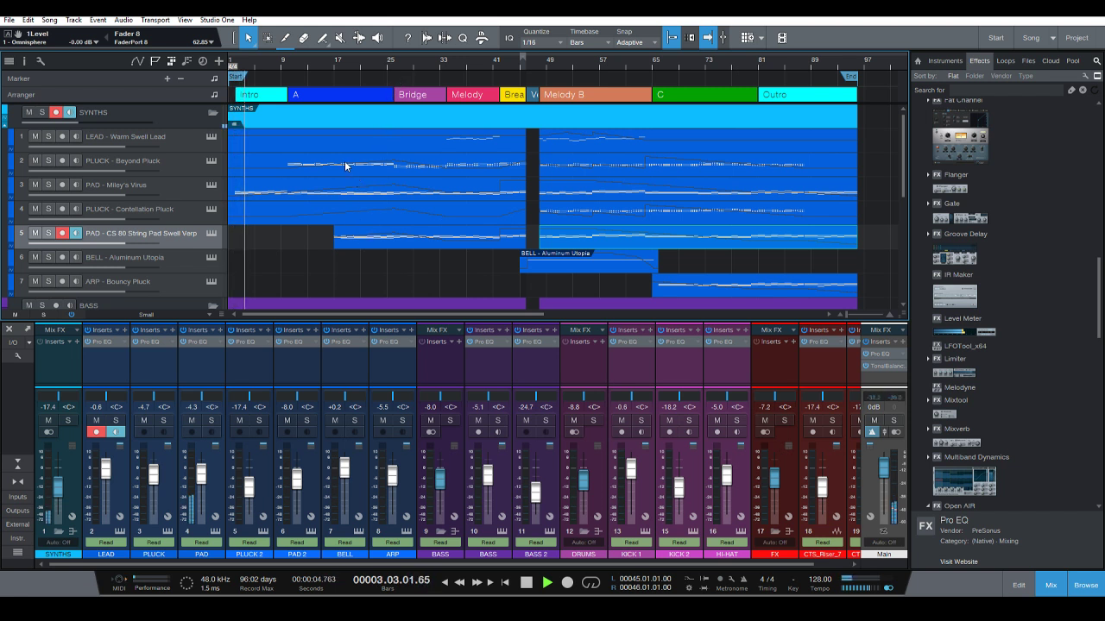
pyautogui.click(283, 64)
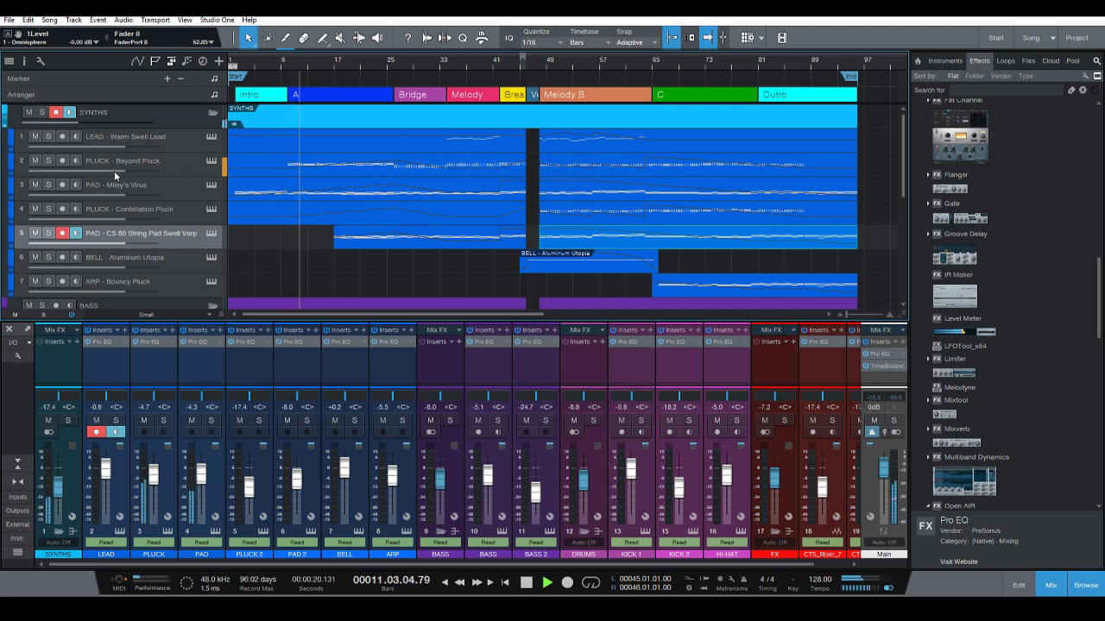
pyautogui.press('space')
pyautogui.click(48, 161)
pyautogui.press('space')
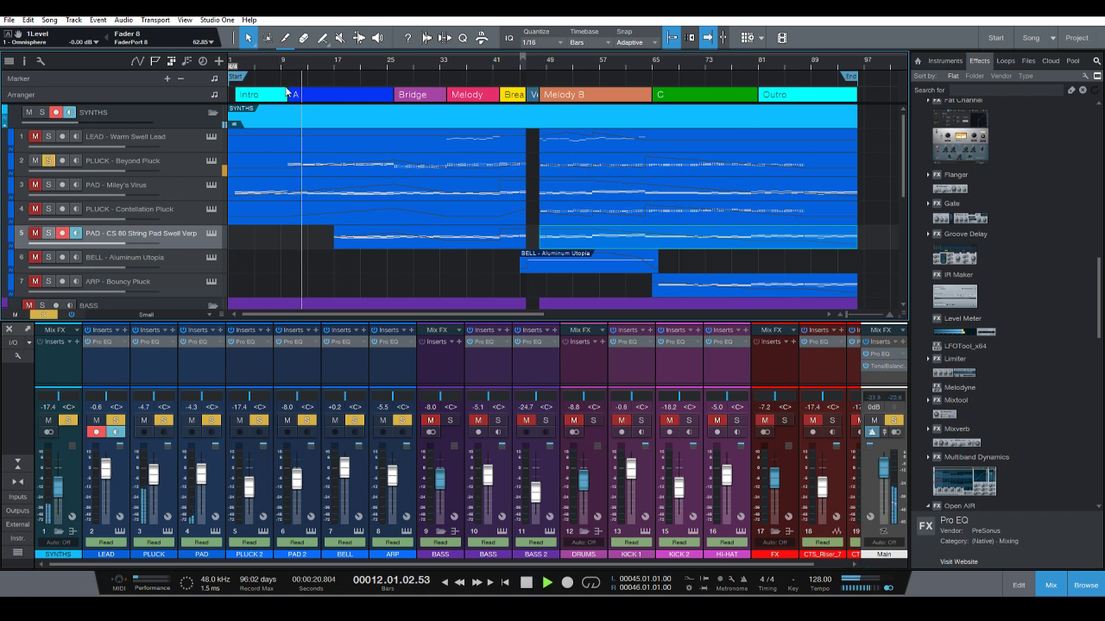
pyautogui.click(284, 68)
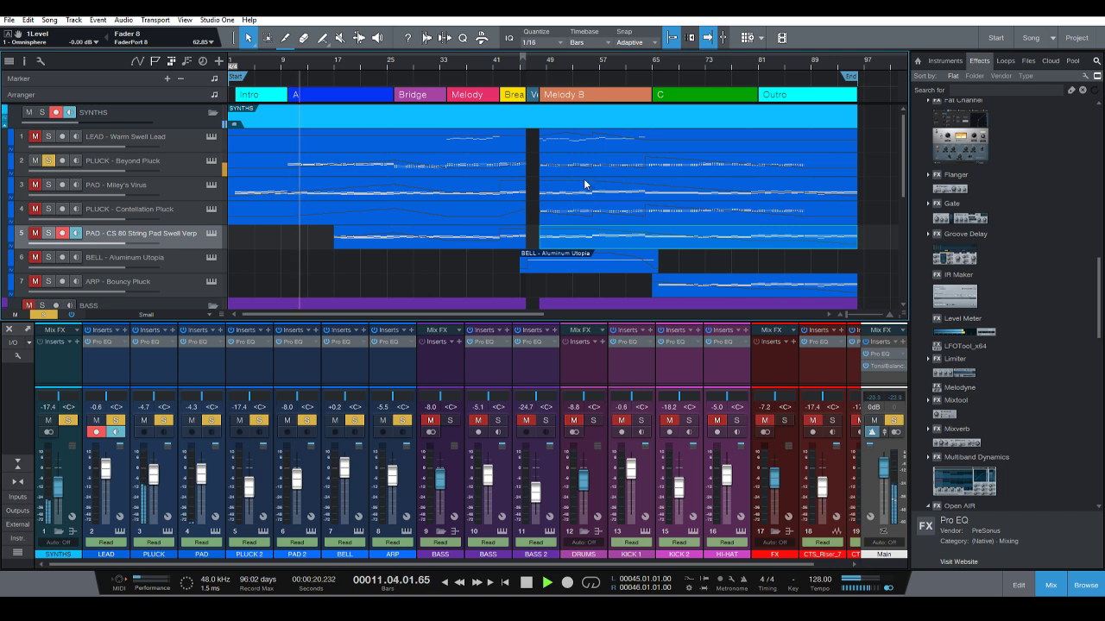
# Examine the layer A oscillator and common FX of the Beyond Pluck patch in Omnisphere, and close the instrument.
pyautogui.click(211, 161)
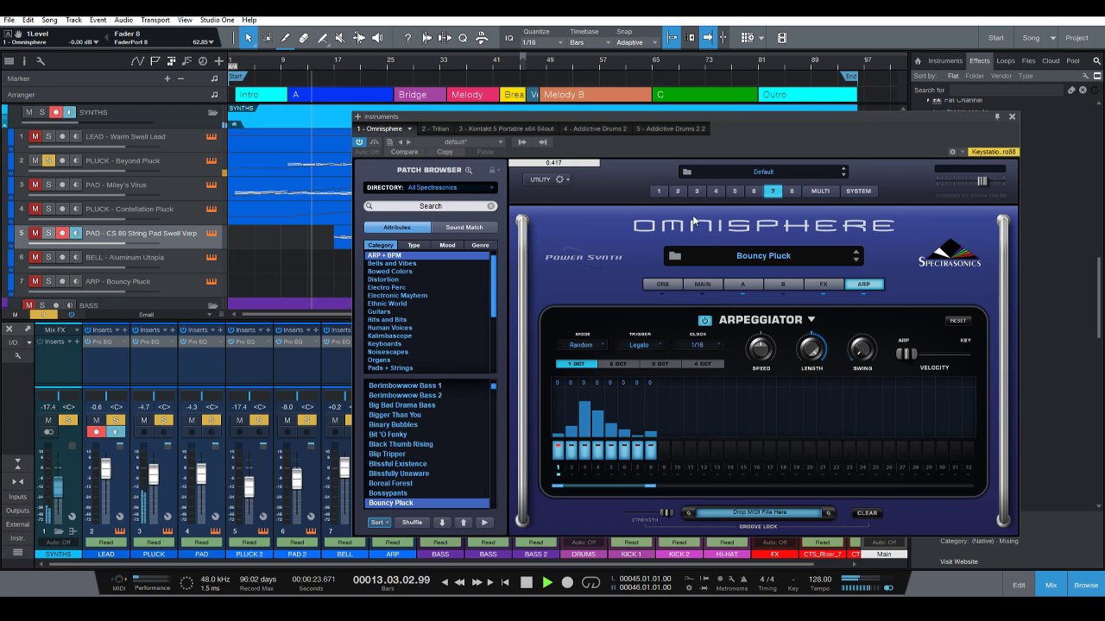
pyautogui.click(677, 191)
pyautogui.click(811, 286)
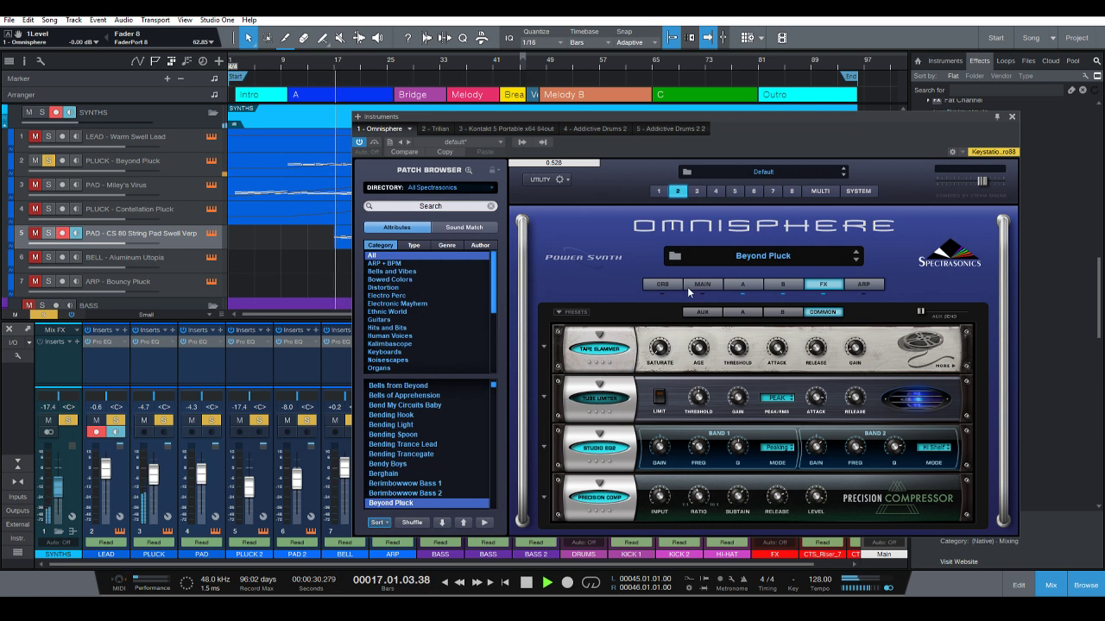
pyautogui.click(757, 285)
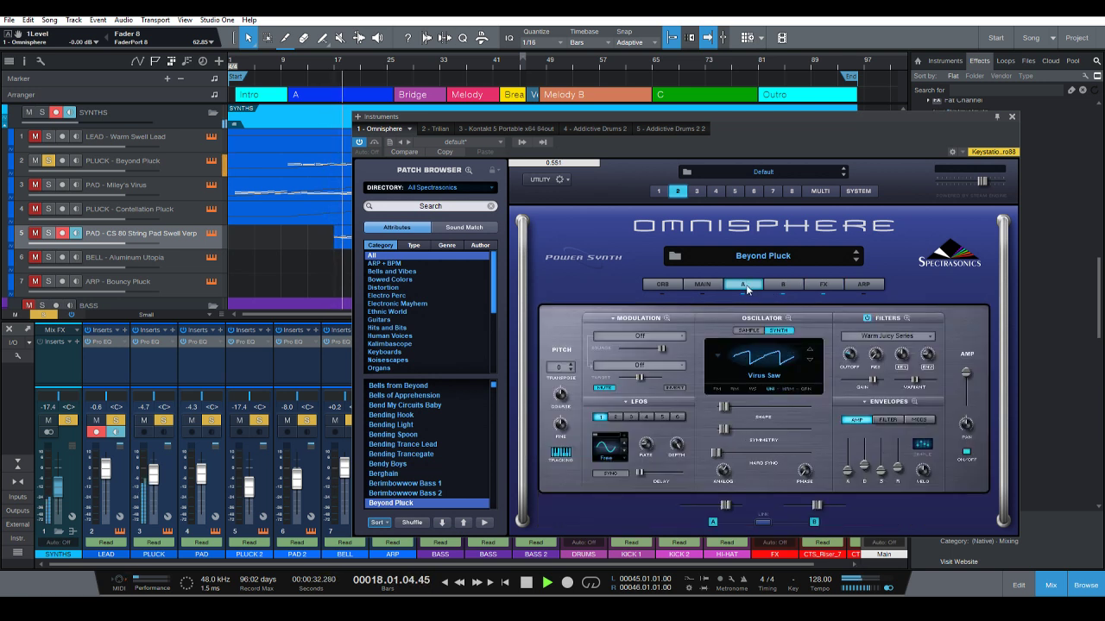
pyautogui.click(821, 284)
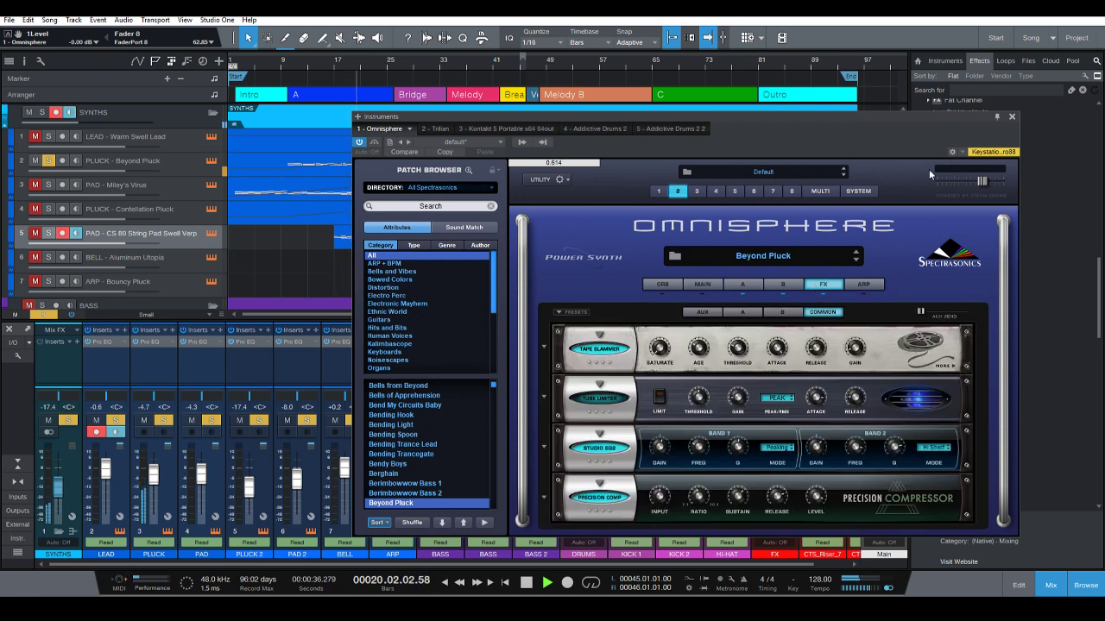
pyautogui.press('space')
pyautogui.click(1012, 116)
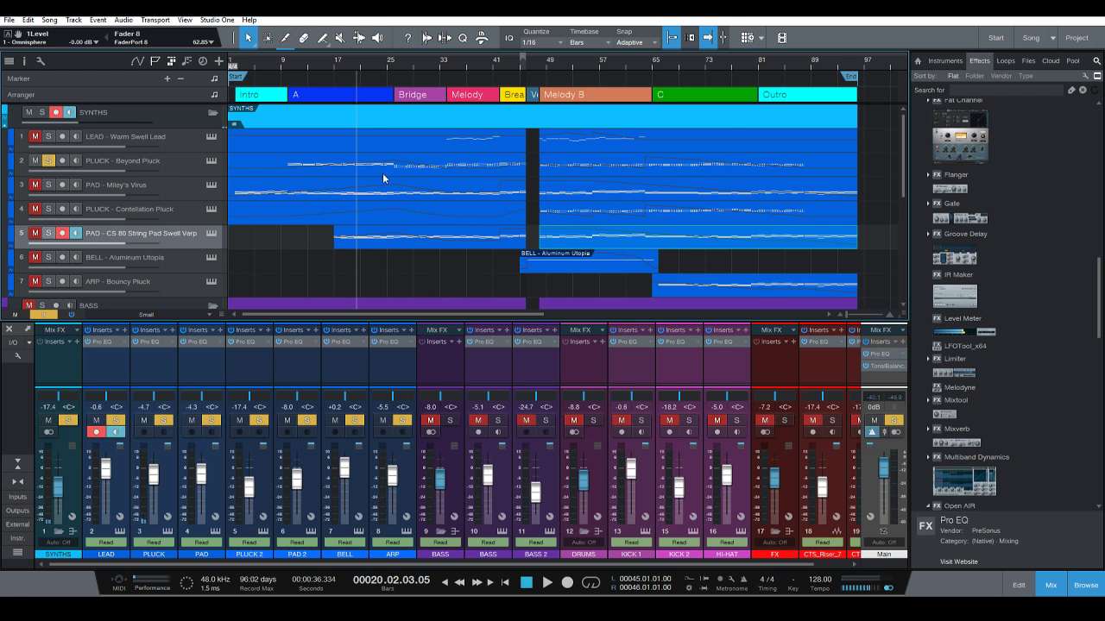
# Set the playback position to bar 9 and insert Groove Delay after Pro EQ on the PLUCK channel.
pyautogui.click(301, 63)
pyautogui.click(280, 62)
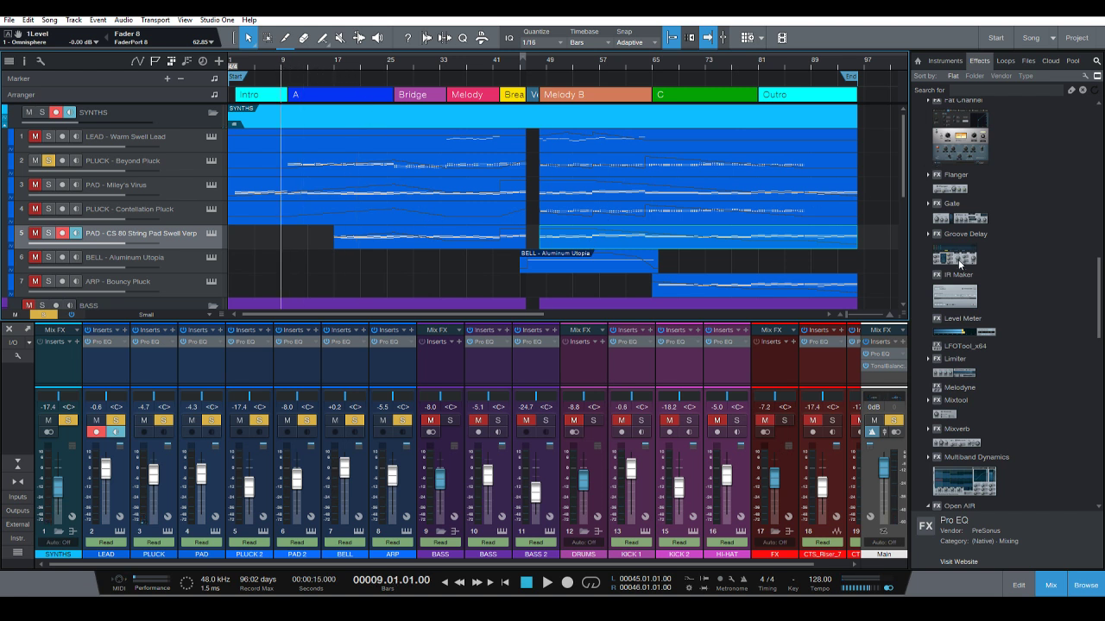
pyautogui.moveTo(958, 259); pyautogui.dragTo(150, 355)
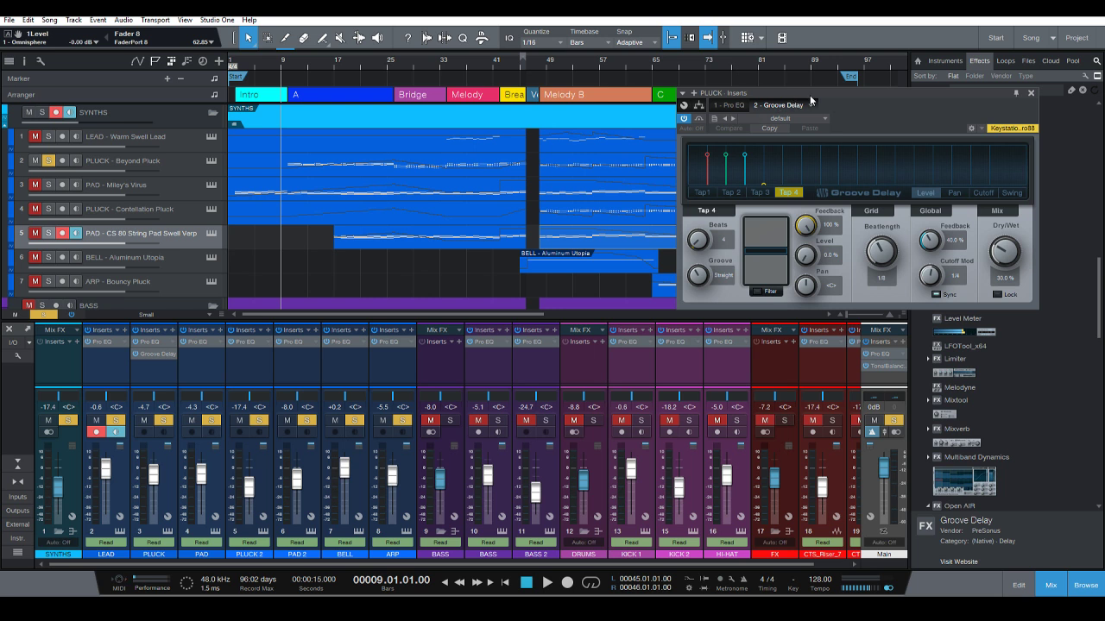
pyautogui.moveTo(810, 95); pyautogui.dragTo(605, 211)
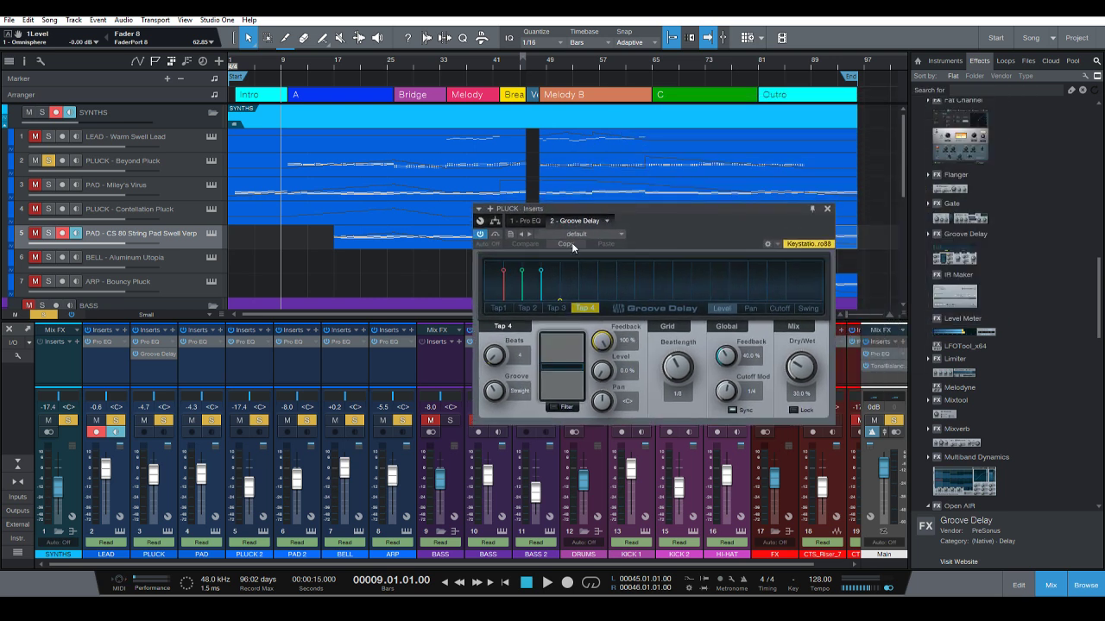
# Shape descending Groove Delay tap levels, with Tap 4 at 34.3% level and 91.8% groove, and listen to the echoes from bar 9.
pyautogui.click(503, 270)
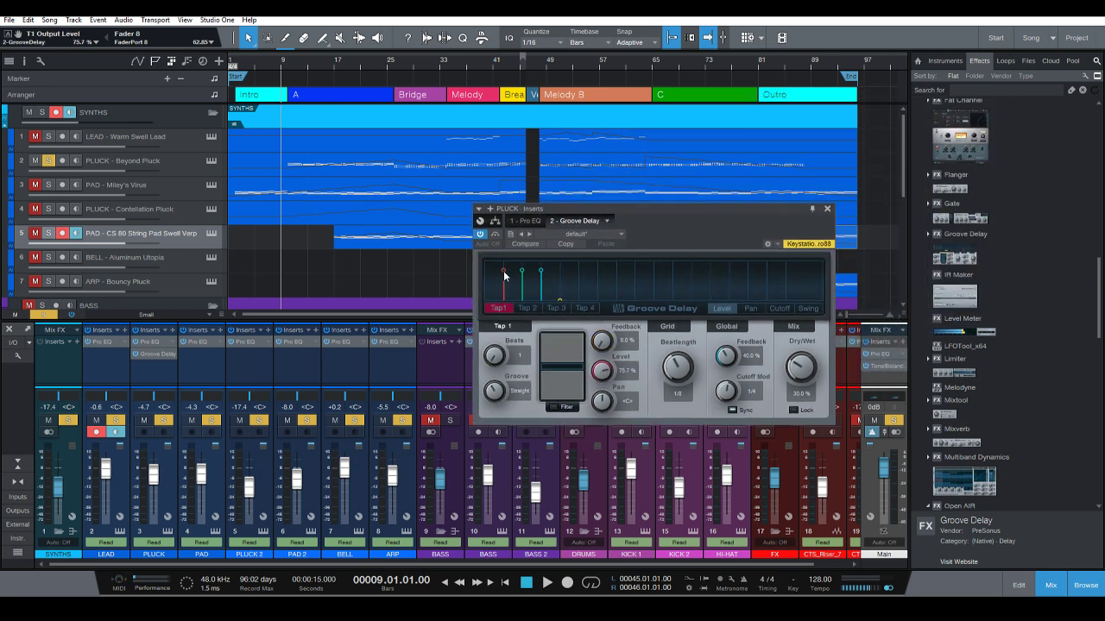
pyautogui.moveTo(504, 270); pyautogui.dragTo(543, 284)
pyautogui.click(559, 299)
pyautogui.moveTo(559, 295); pyautogui.dragTo(557, 290)
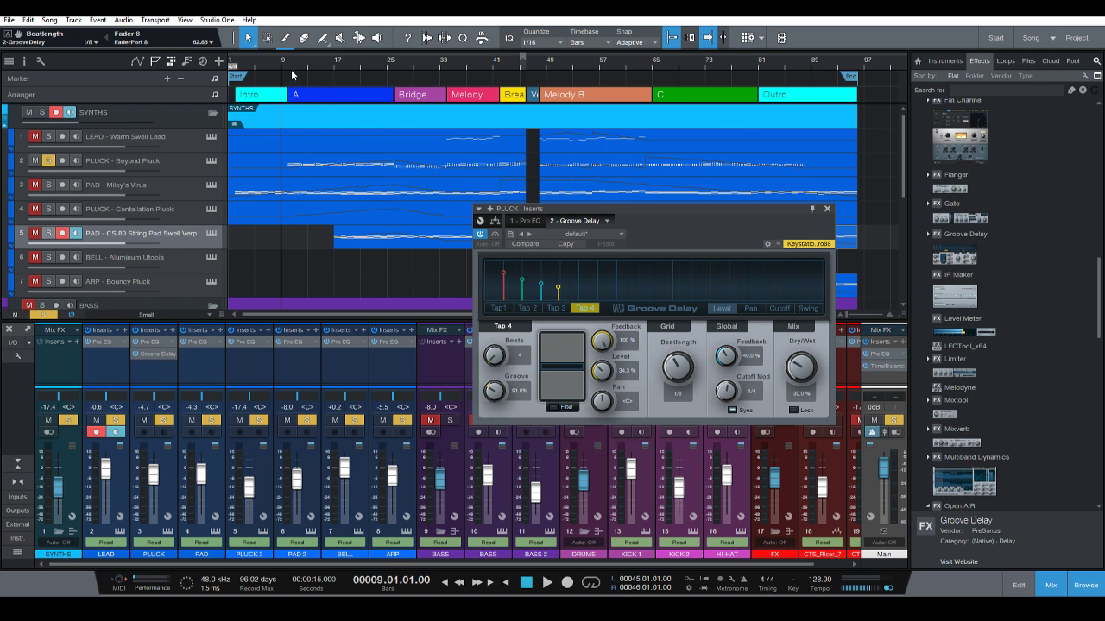
pyautogui.press('space')
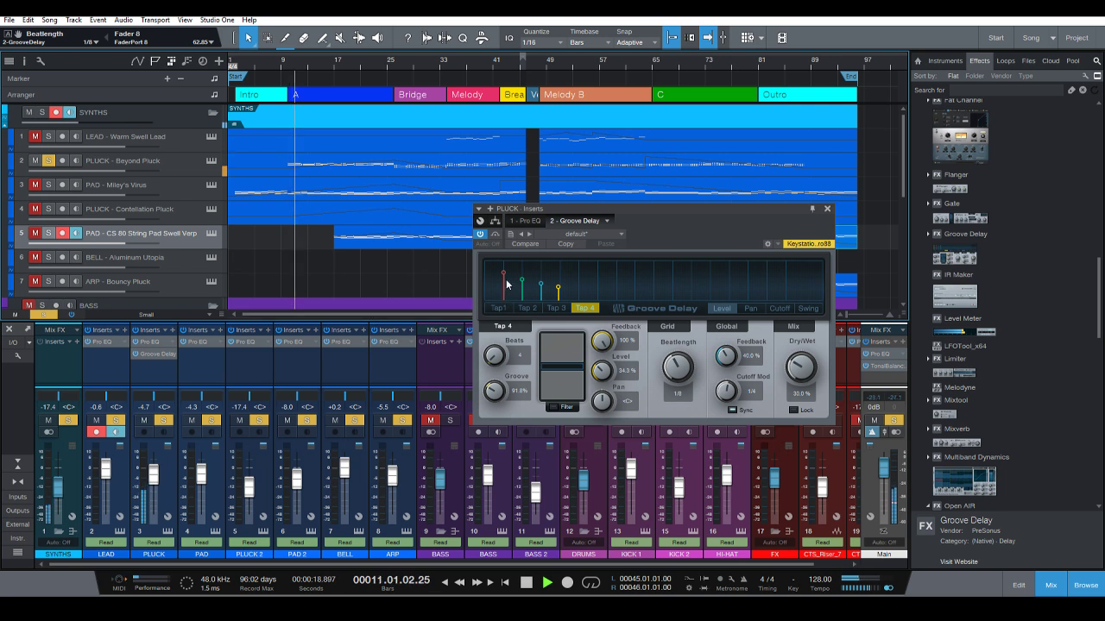
pyautogui.press('space')
# Lower the Groove Delay tap levels to 35.7%, 27.1%, 20.0% and 14.3% for Taps 1 to 4.
pyautogui.moveTo(503, 276); pyautogui.dragTo(522, 298)
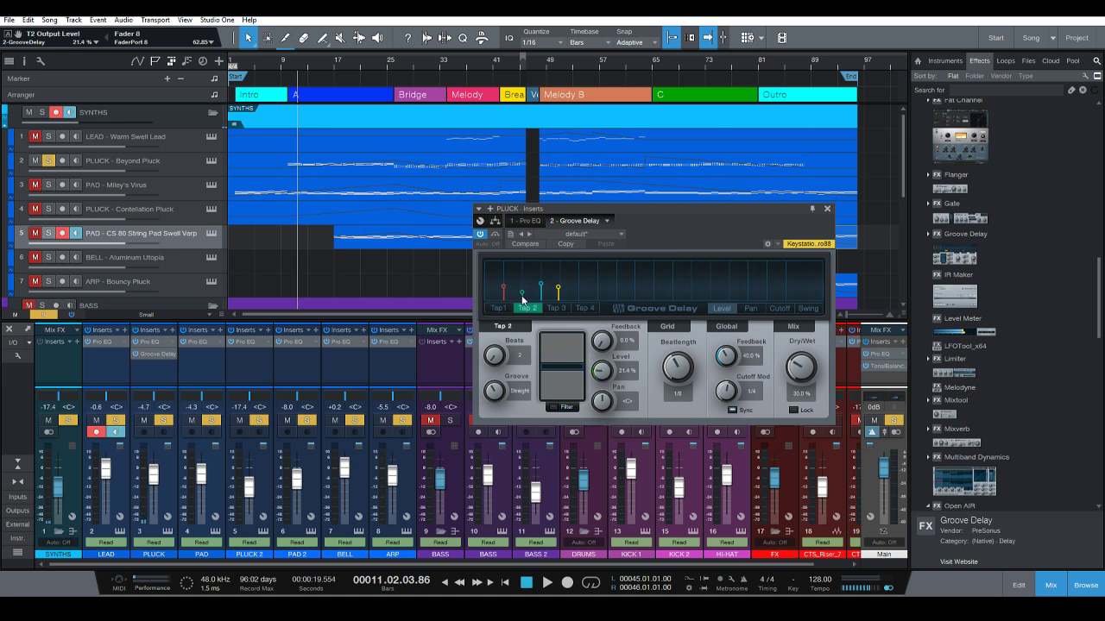
pyautogui.click(540, 286)
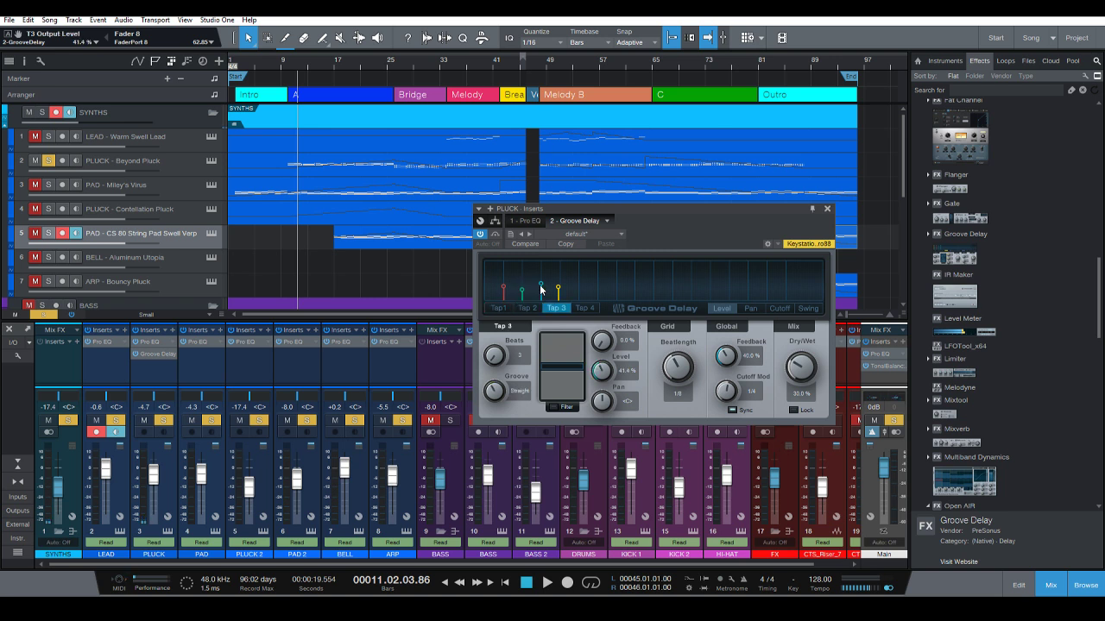
pyautogui.moveTo(541, 290); pyautogui.dragTo(558, 299)
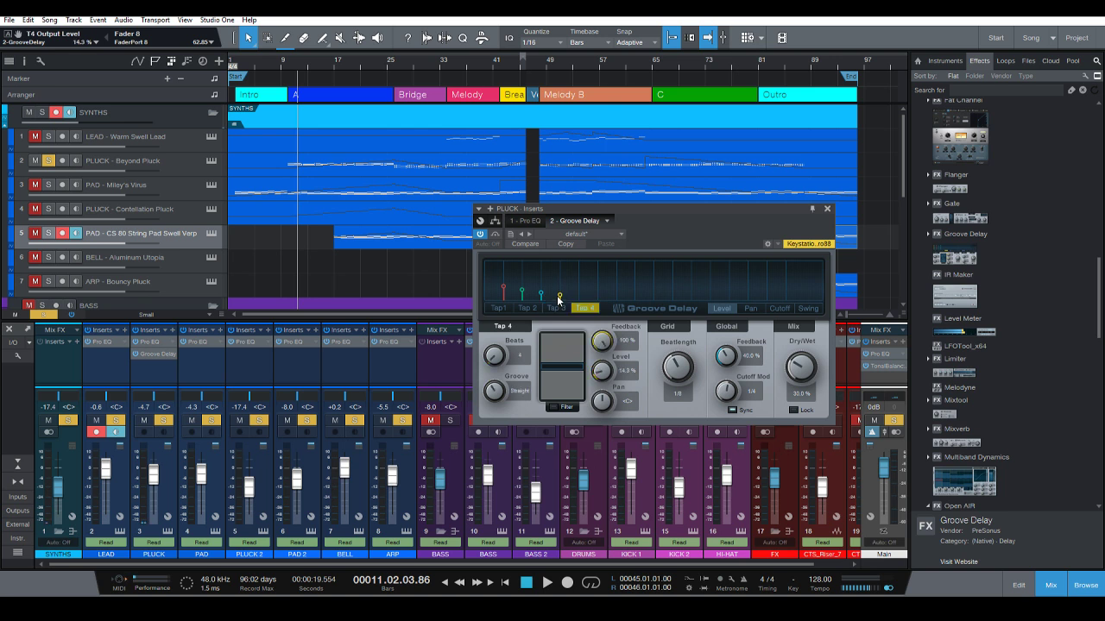
# Set Tap 4's groove to 109.2% while listening to the soloed pluck from bar 10.
pyautogui.click(286, 60)
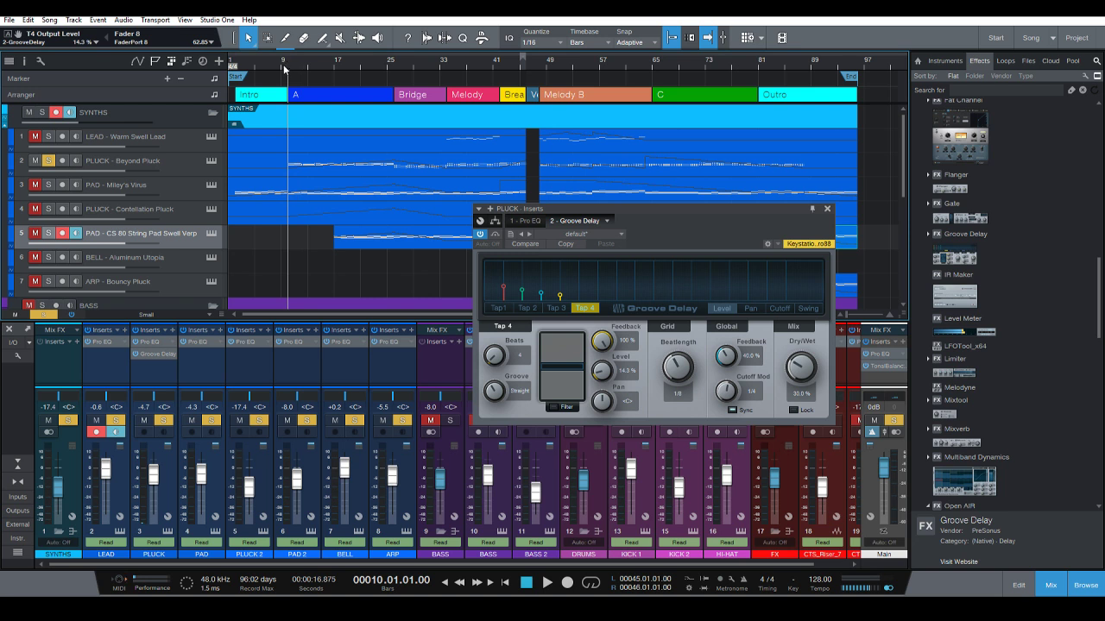
pyautogui.press('space')
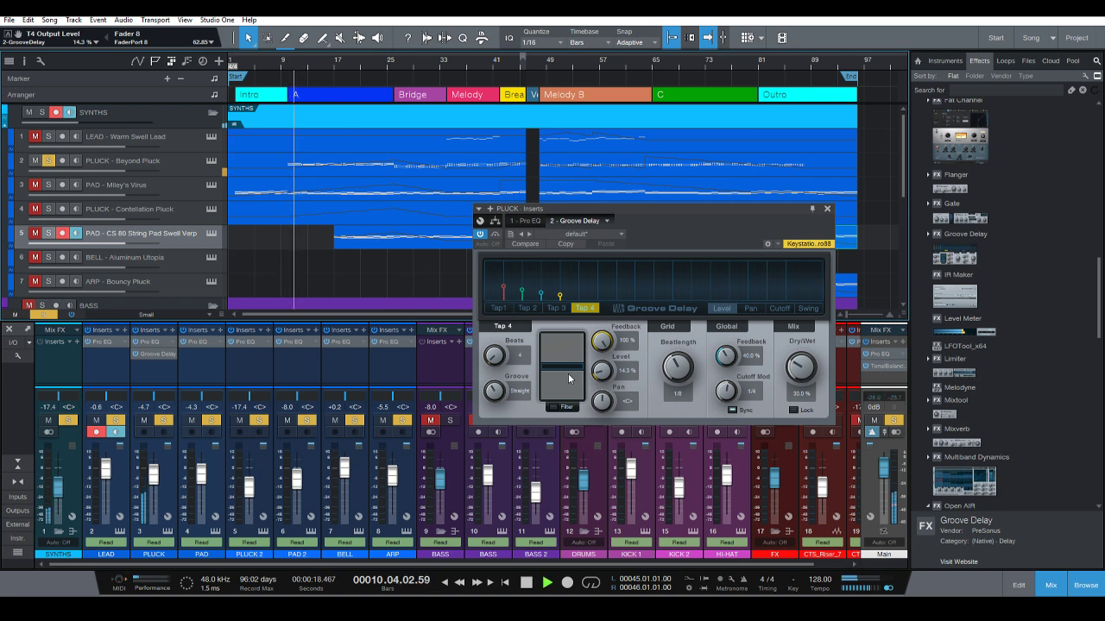
pyautogui.moveTo(501, 381); pyautogui.dragTo(501, 377)
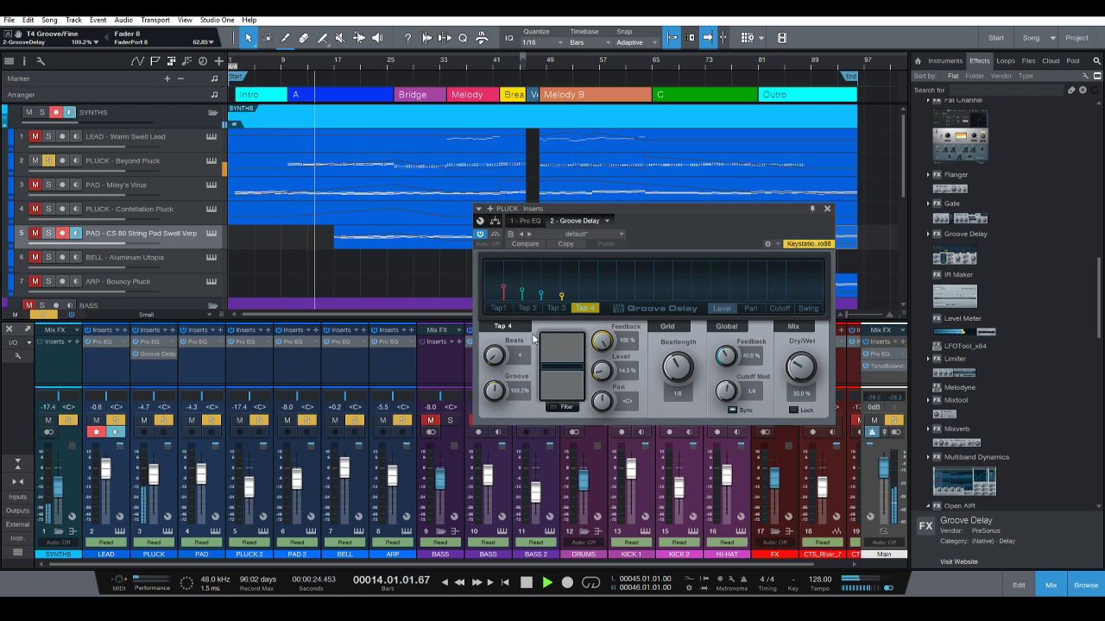
pyautogui.press('space')
# Pan Groove Delay Taps 1 and 3 fully left, Tap 2 towards the right and Tap 4 fully right.
pyautogui.click(499, 308)
pyautogui.moveTo(602, 402); pyautogui.dragTo(567, 451)
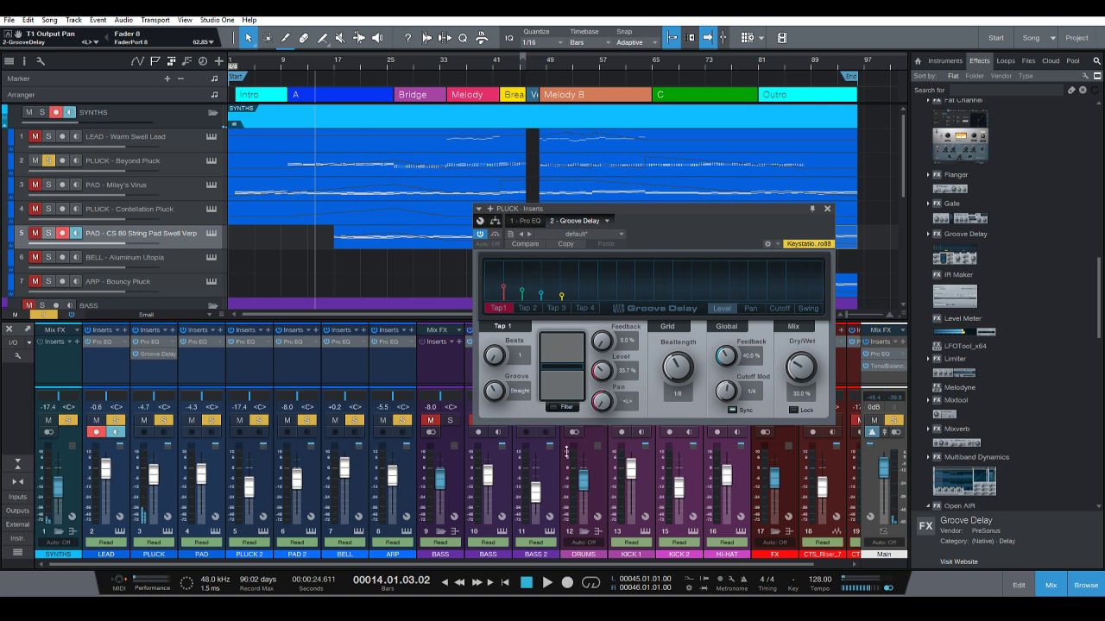
pyautogui.click(525, 308)
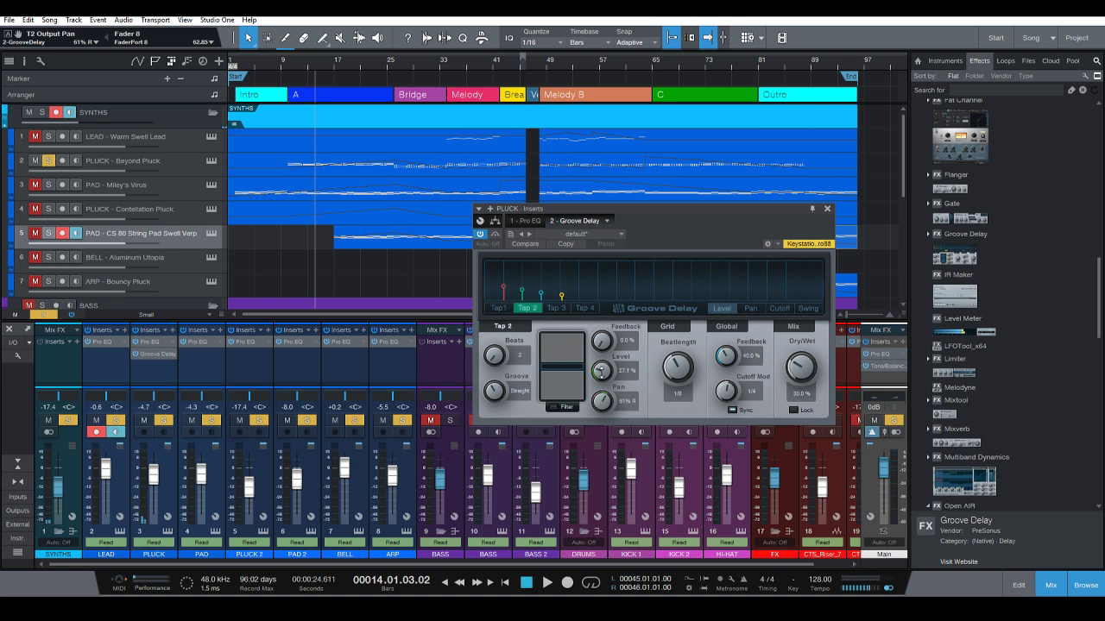
pyautogui.click(552, 308)
pyautogui.moveTo(603, 402); pyautogui.dragTo(574, 453)
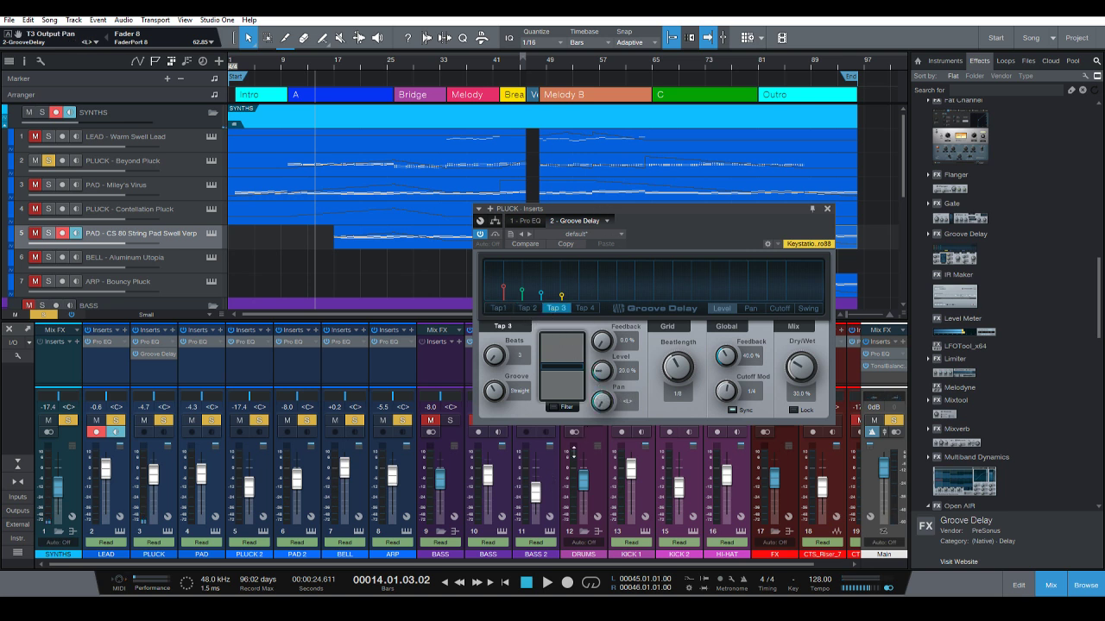
pyautogui.click(584, 309)
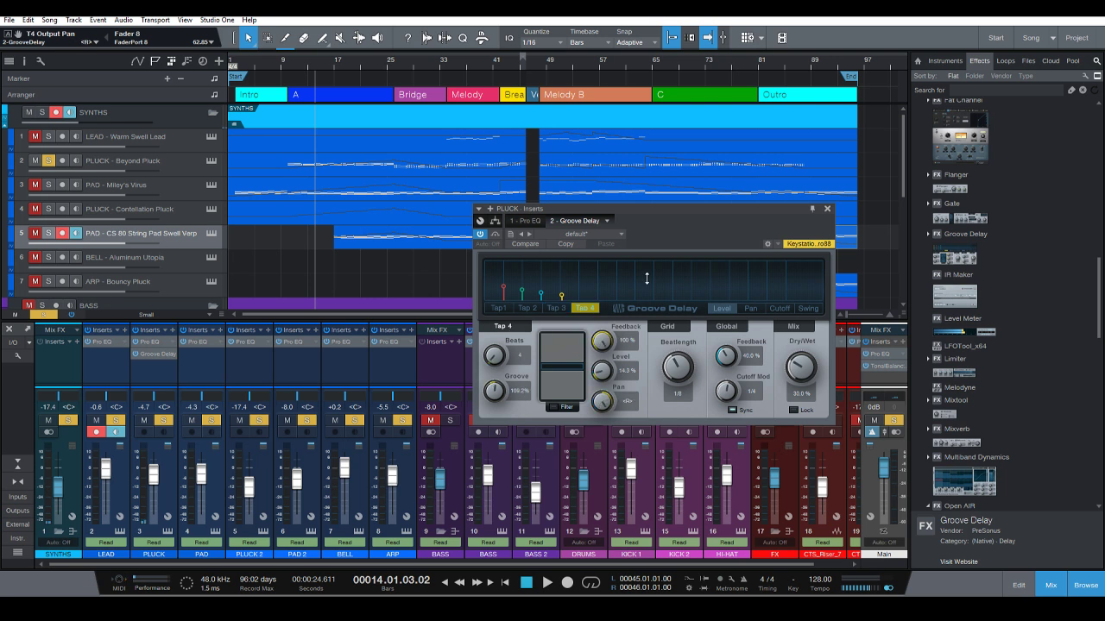
# Set the Groove Delay's Dry/Wet mix to 31.5% while listening from bar 10, and close the effect.
pyautogui.click(299, 83)
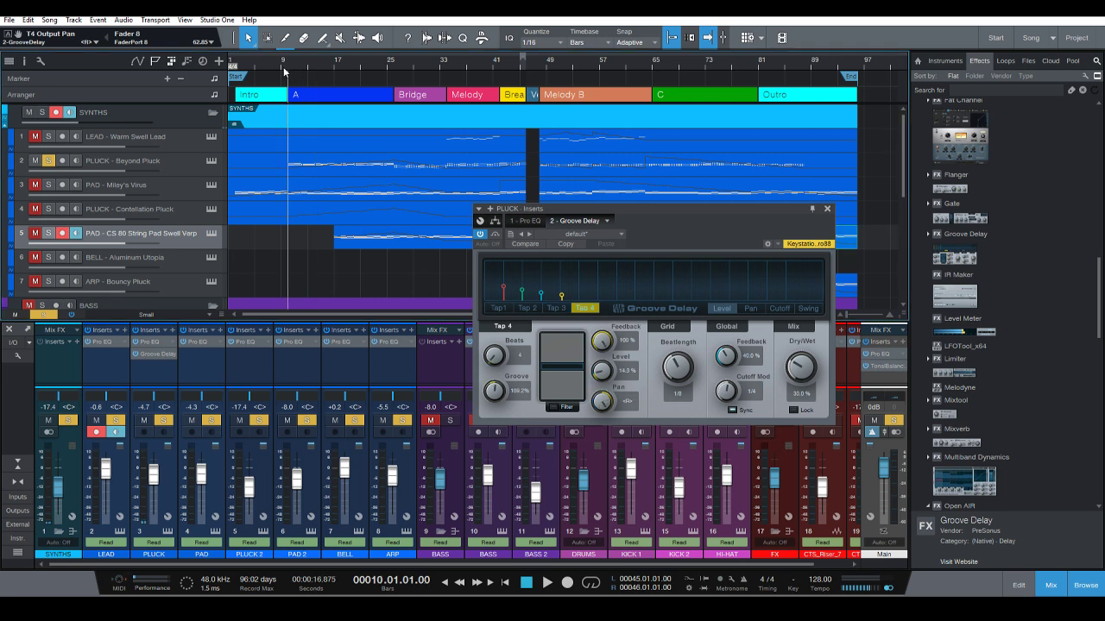
pyautogui.press('space')
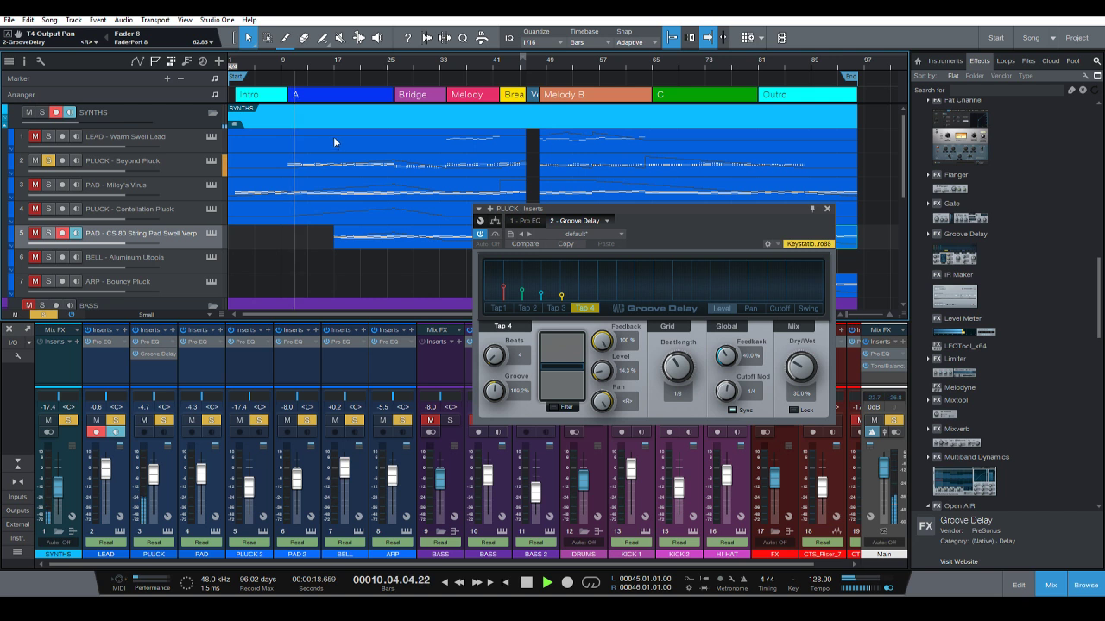
pyautogui.moveTo(797, 373); pyautogui.dragTo(796, 369)
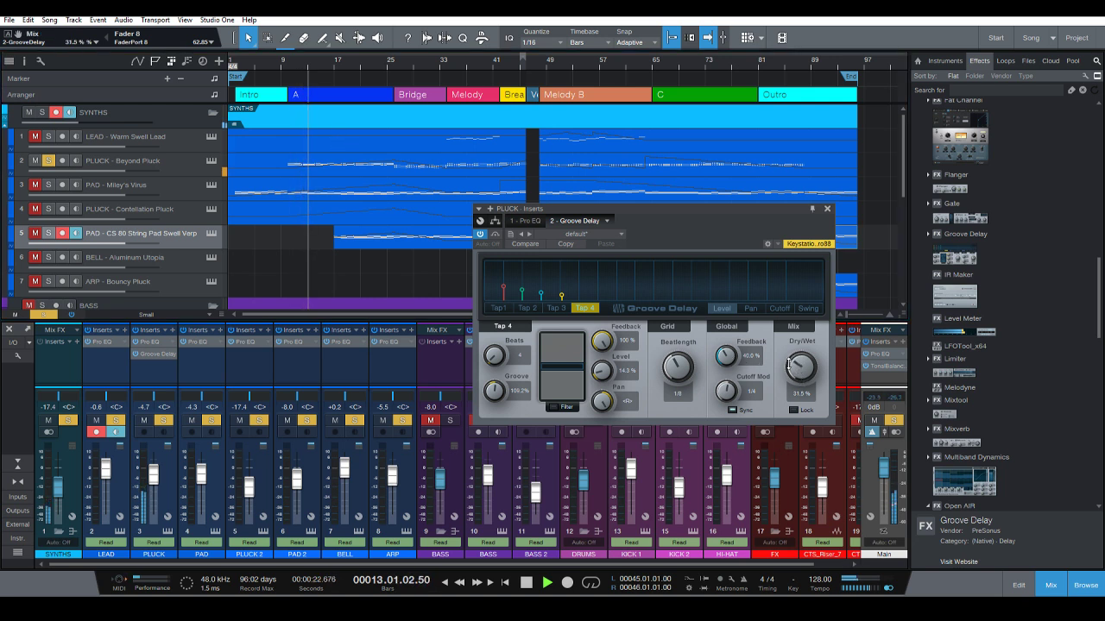
pyautogui.click(827, 208)
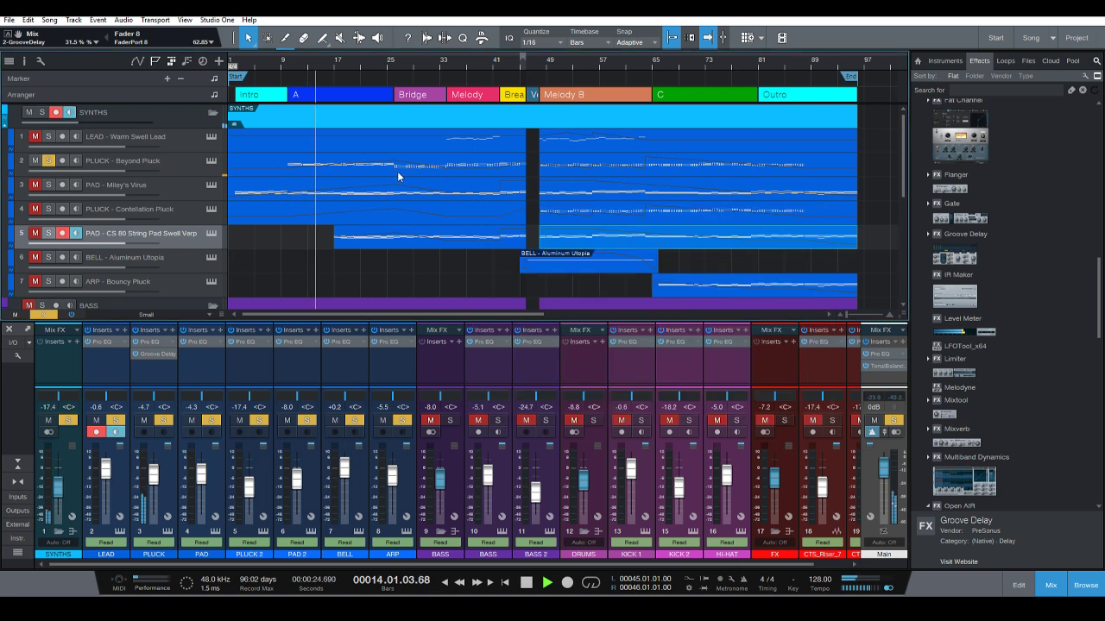
pyautogui.press('space')
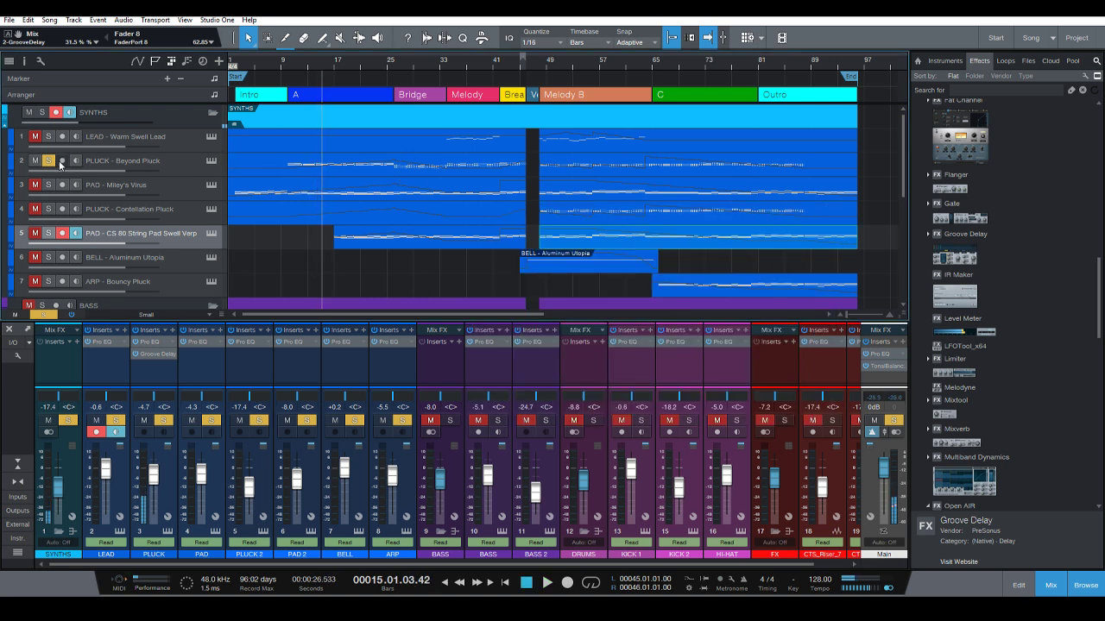
# Clear the pluck solo and raise the PLUCK channel fader to -0.6 dB while playing the full mix from bar 10.
pyautogui.hotkey('shift', 's')
pyautogui.click(286, 66)
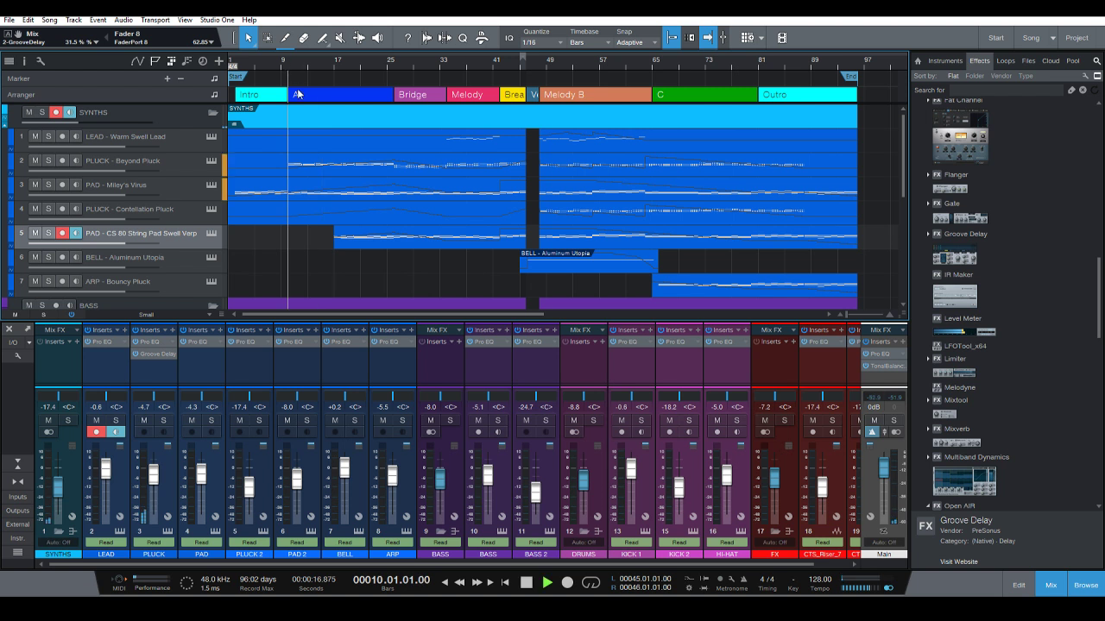
pyautogui.press('space')
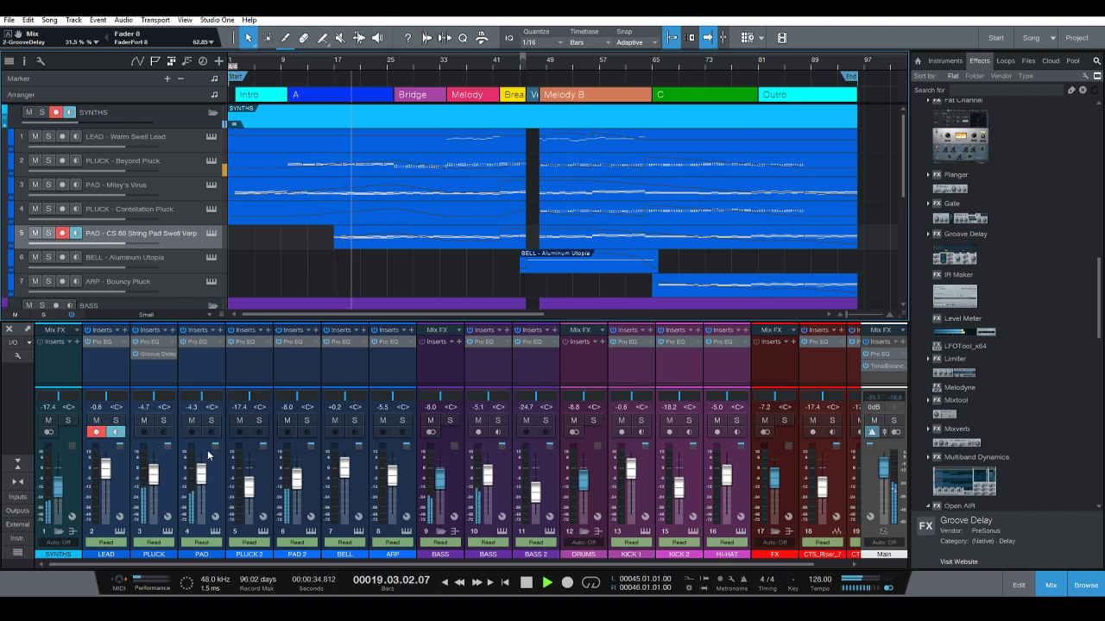
pyautogui.moveTo(153, 478); pyautogui.dragTo(159, 473)
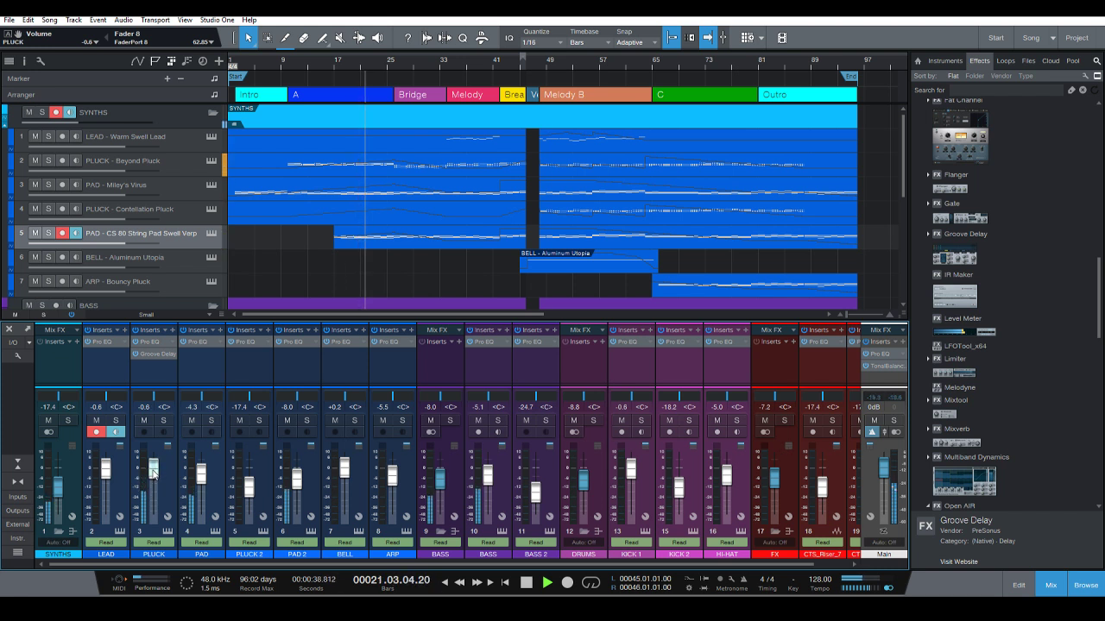
# Stop playback and show the volume automation of the PLUCK - Beyond Pluck track in an enlarged lane covering bars 13 to 35.
pyautogui.press('space')
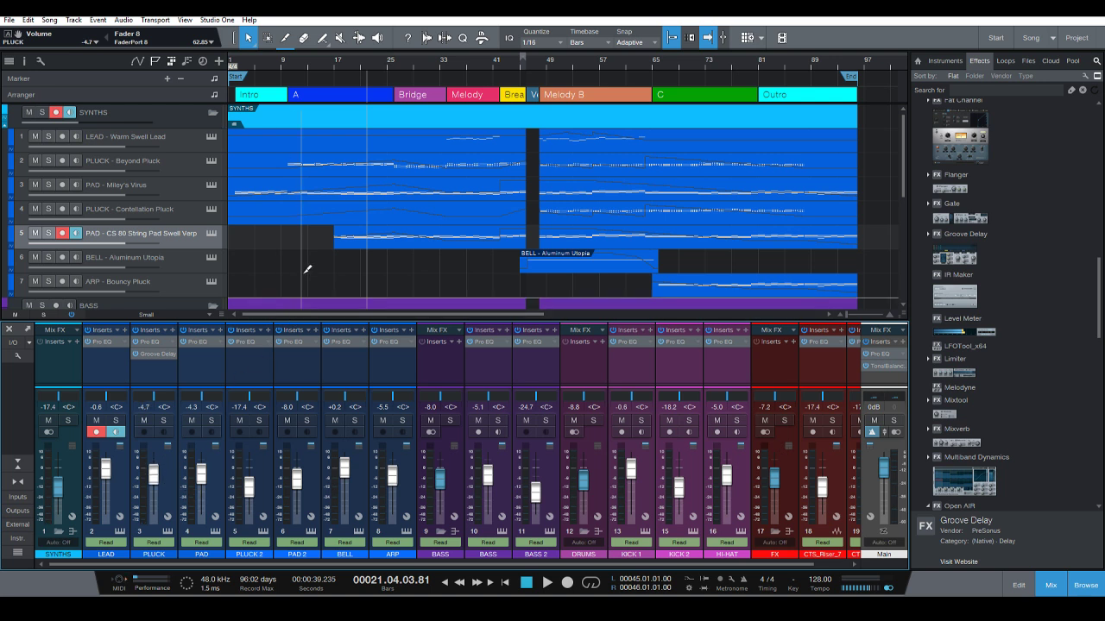
pyautogui.hotkey('shift', 'e')
pyautogui.moveTo(341, 68); pyautogui.dragTo(343, 79)
pyautogui.scroll(-3, 372, 174)
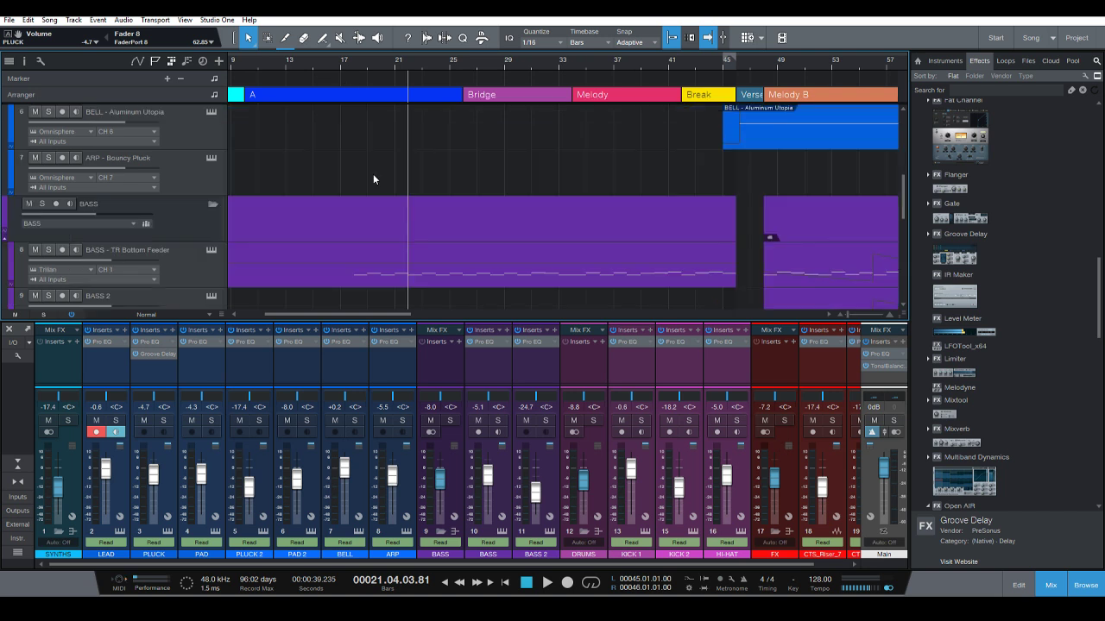
pyautogui.scroll(5, 378, 174)
pyautogui.scroll(-1, 382, 175)
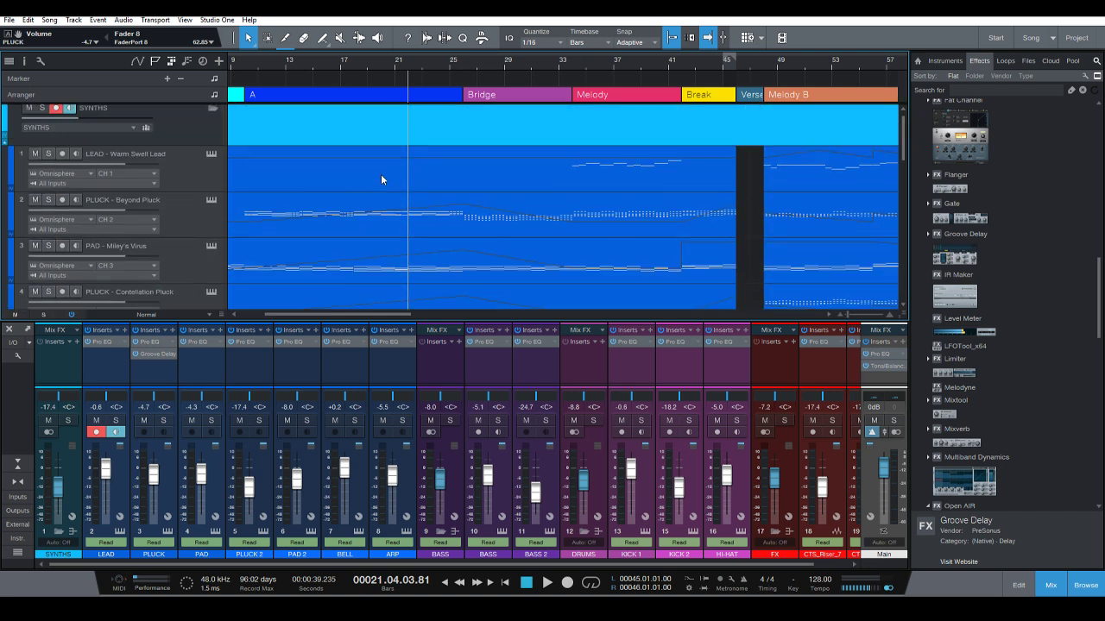
pyautogui.click(188, 141)
pyautogui.press('a')
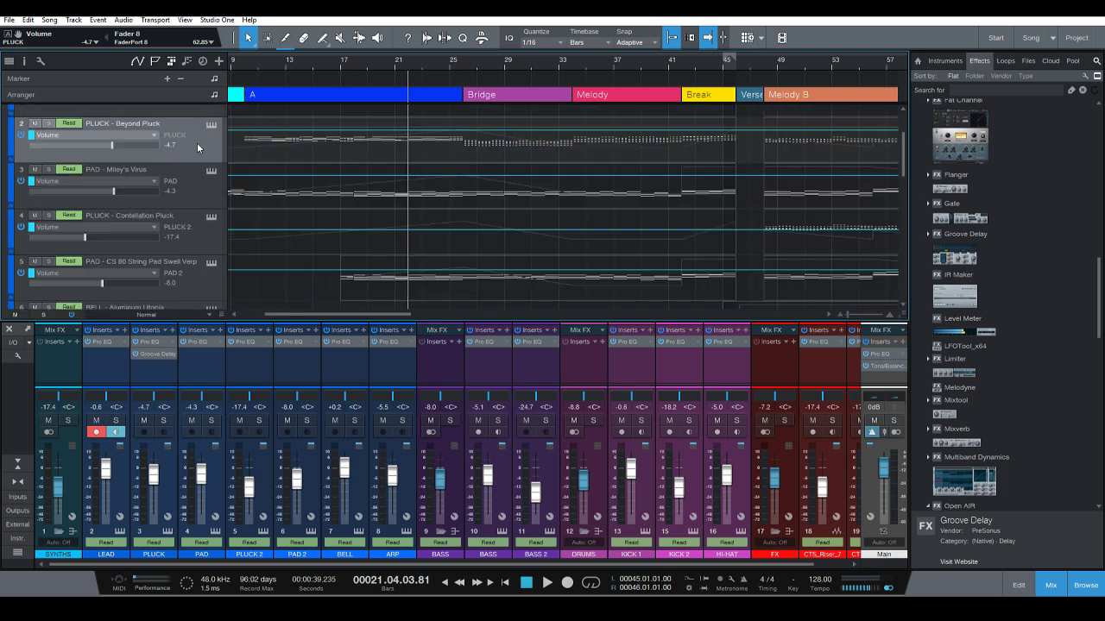
pyautogui.keyDown('ctrl'); pyautogui.scroll(3, 325, 161); pyautogui.keyUp('ctrl')
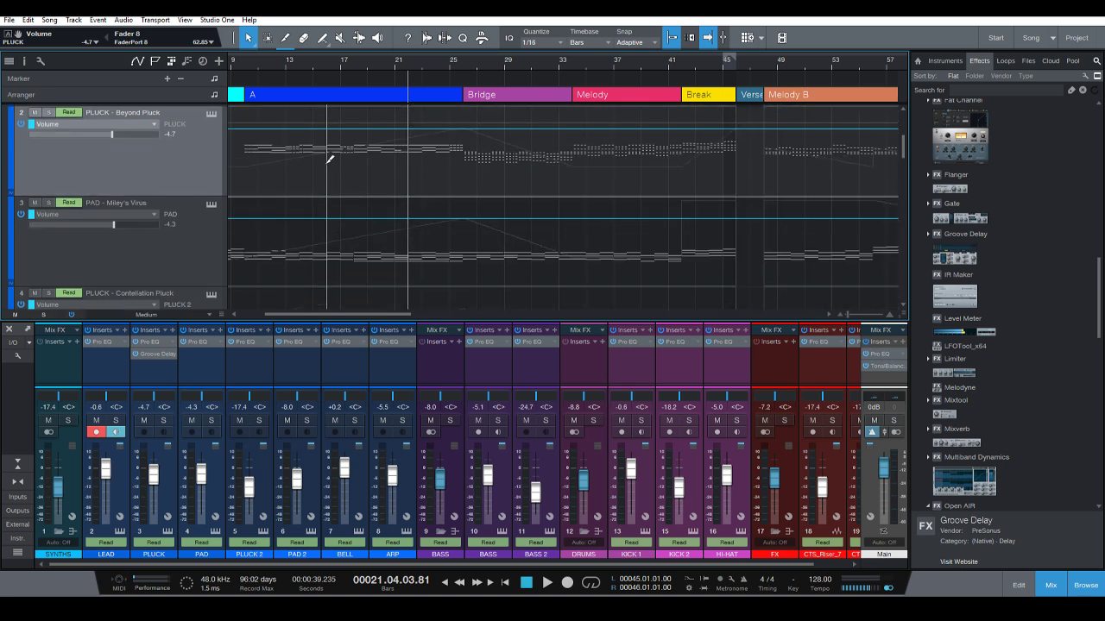
pyautogui.scroll(1, 347, 198)
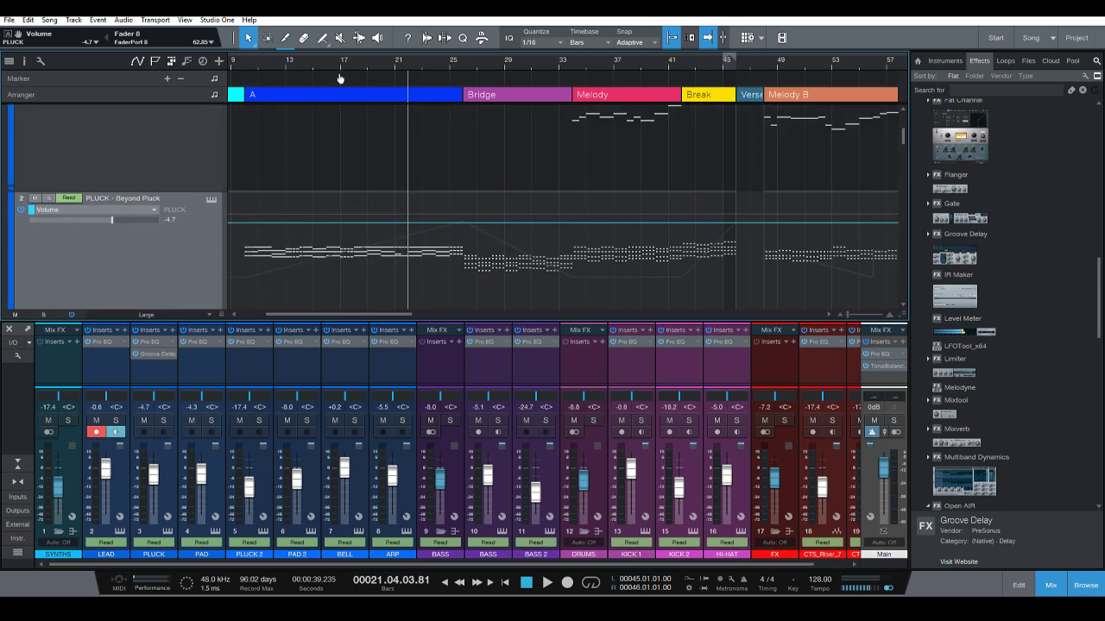
pyautogui.keyDown('ctrl'); pyautogui.scroll(2, 341, 80); pyautogui.keyUp('ctrl')
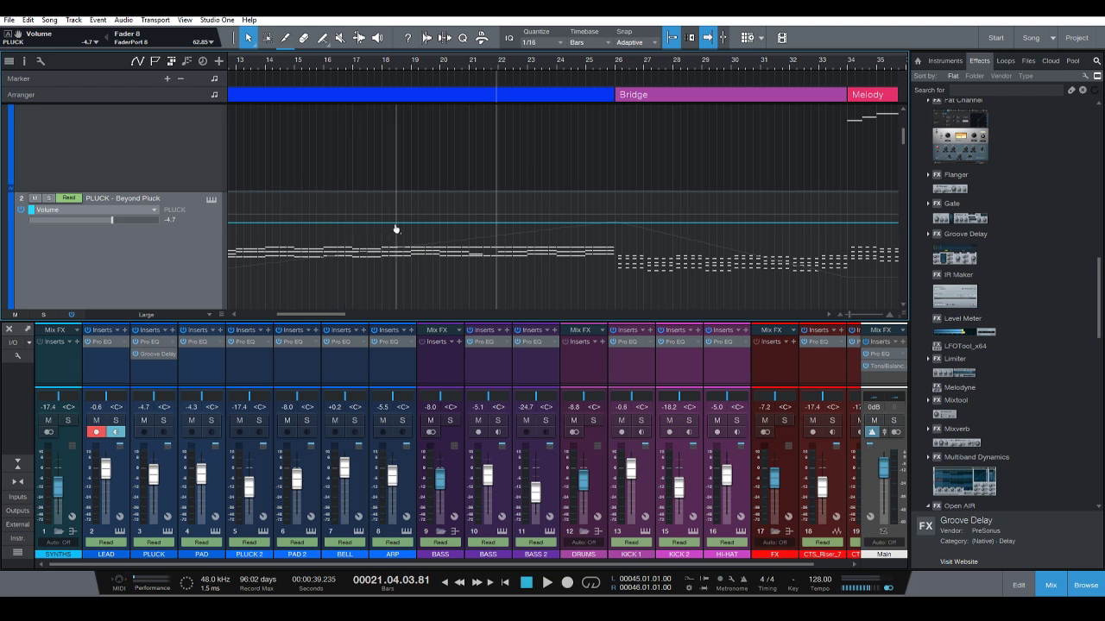
# Place the playback cursor at bar 18, where the BASS - TR Bottom Feeder notes begin.
pyautogui.scroll(-5, 423, 228)
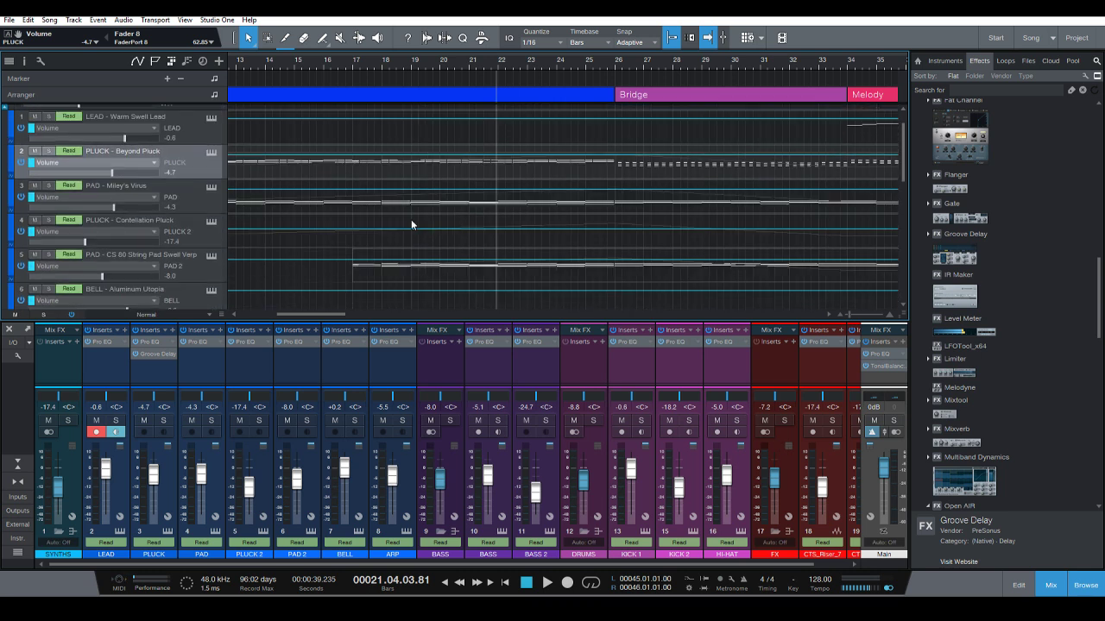
pyautogui.moveTo(349, 61)
pyautogui.mouseDown()
pyautogui.moveTo(361, 62)
pyautogui.moveTo(351, 62)
pyautogui.mouseUp()
pyautogui.scroll(-4, 360, 118)
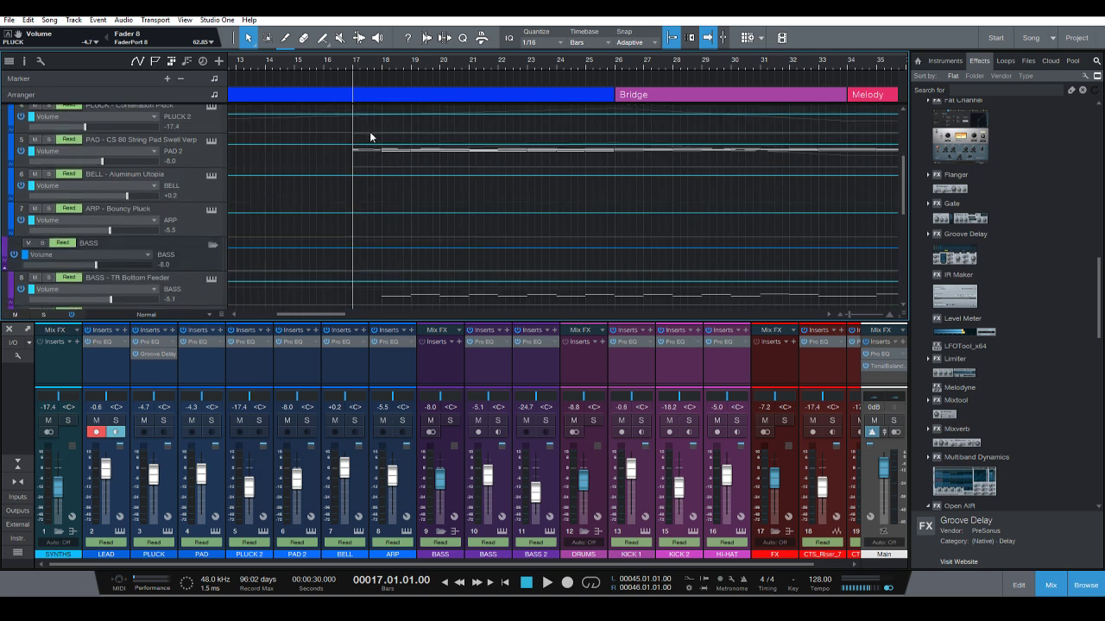
pyautogui.click(380, 69)
# Ramp up the volume automation of PLUCK - Beyond Pluck from bar 18 to about -3.5 dB at bar 19.
pyautogui.scroll(5, 387, 131)
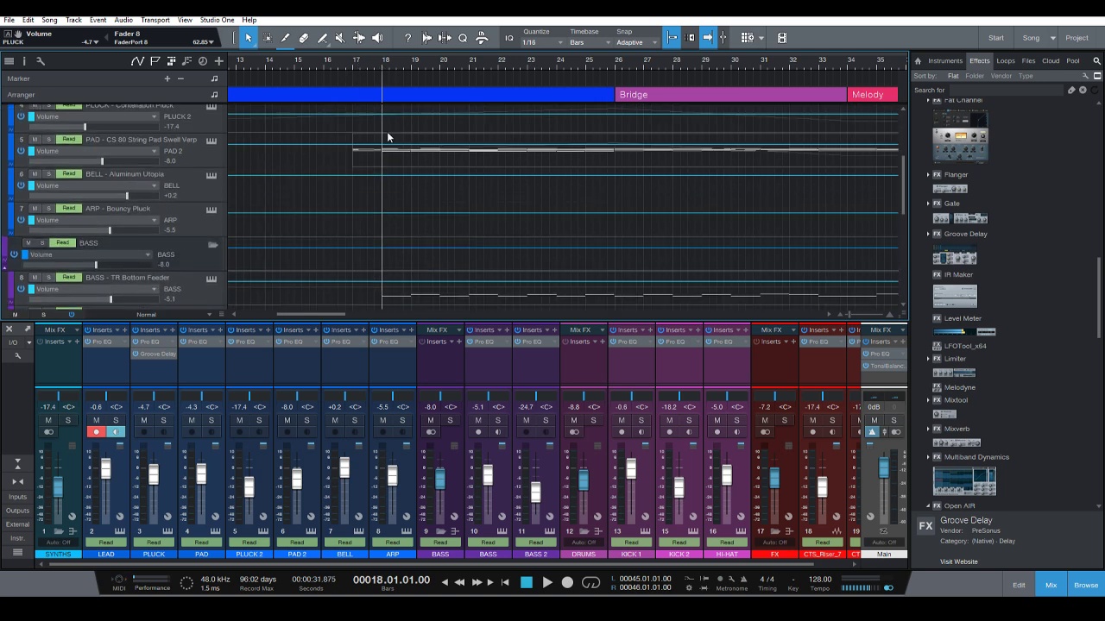
pyautogui.scroll(5, 393, 164)
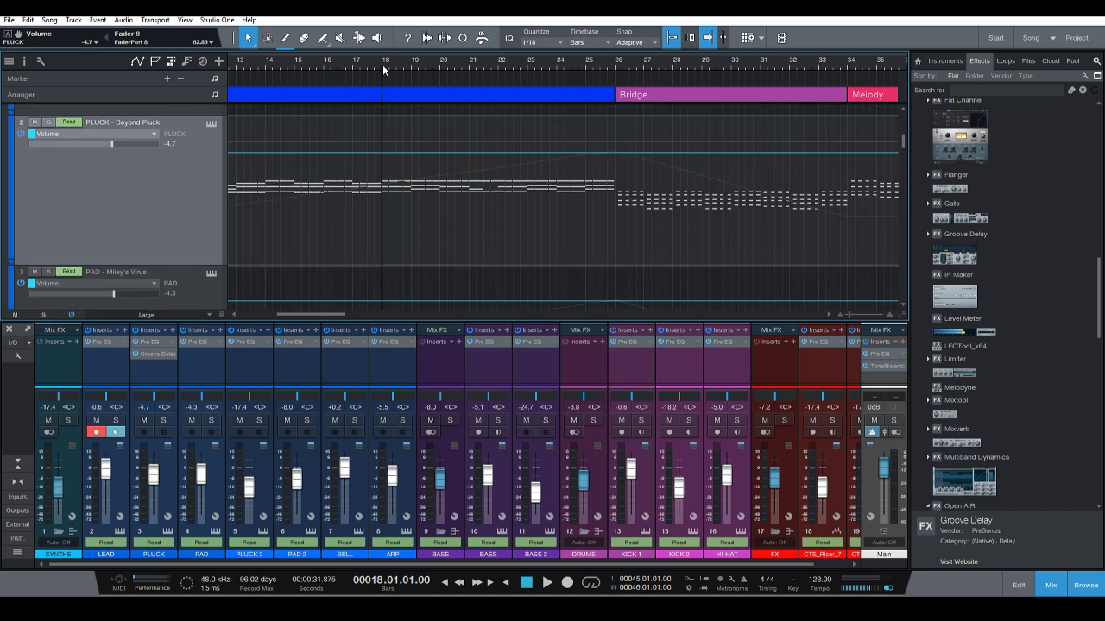
pyautogui.moveTo(383, 69); pyautogui.dragTo(363, 85)
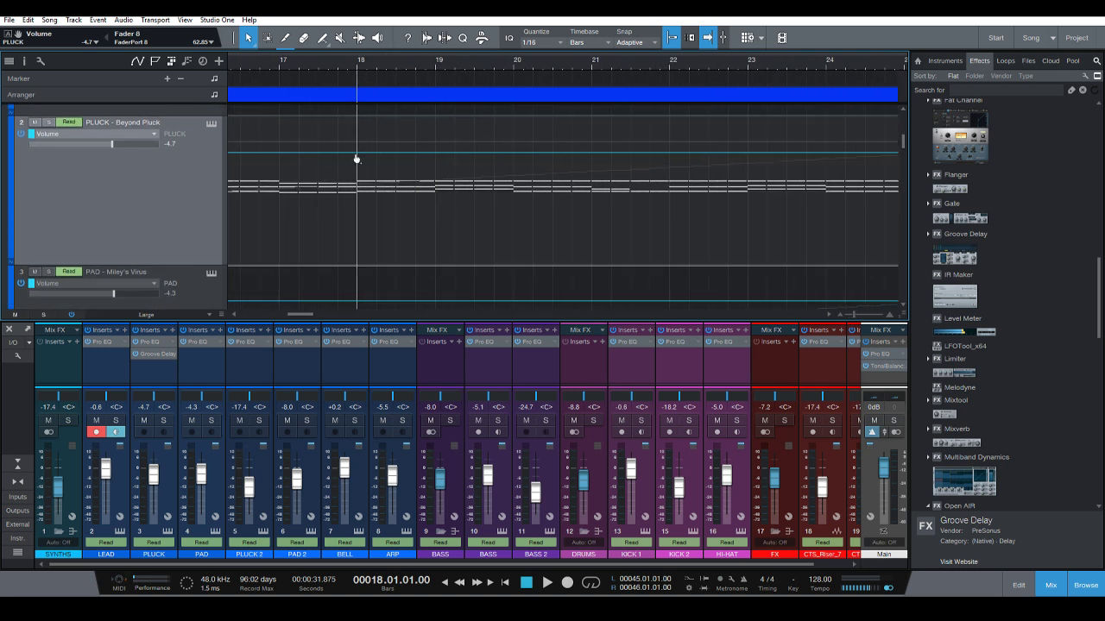
pyautogui.press('3')
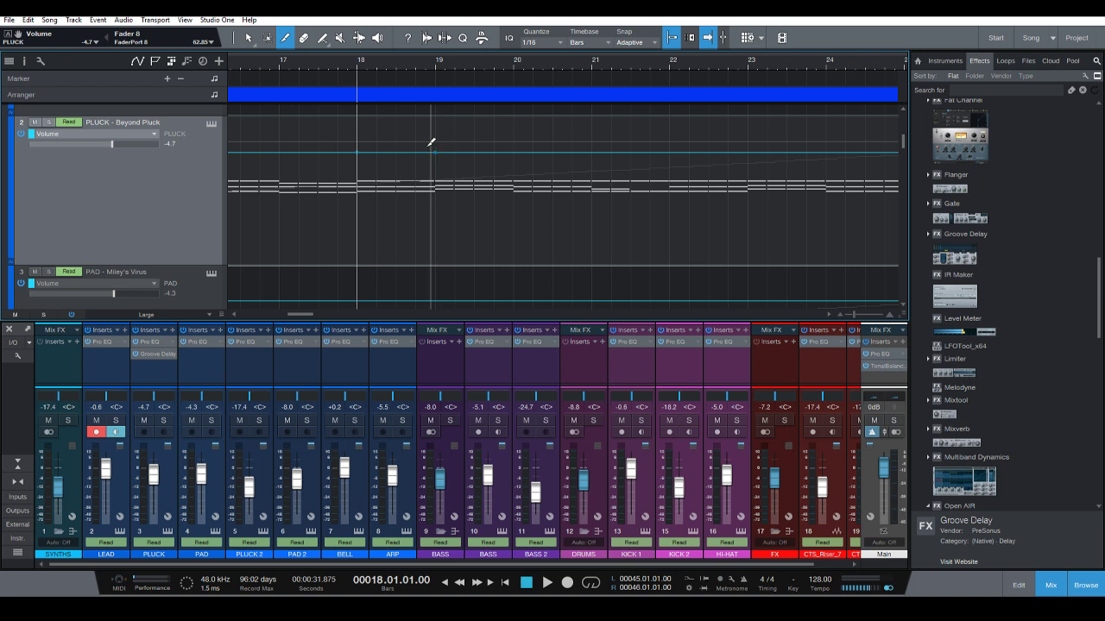
pyautogui.press('1')
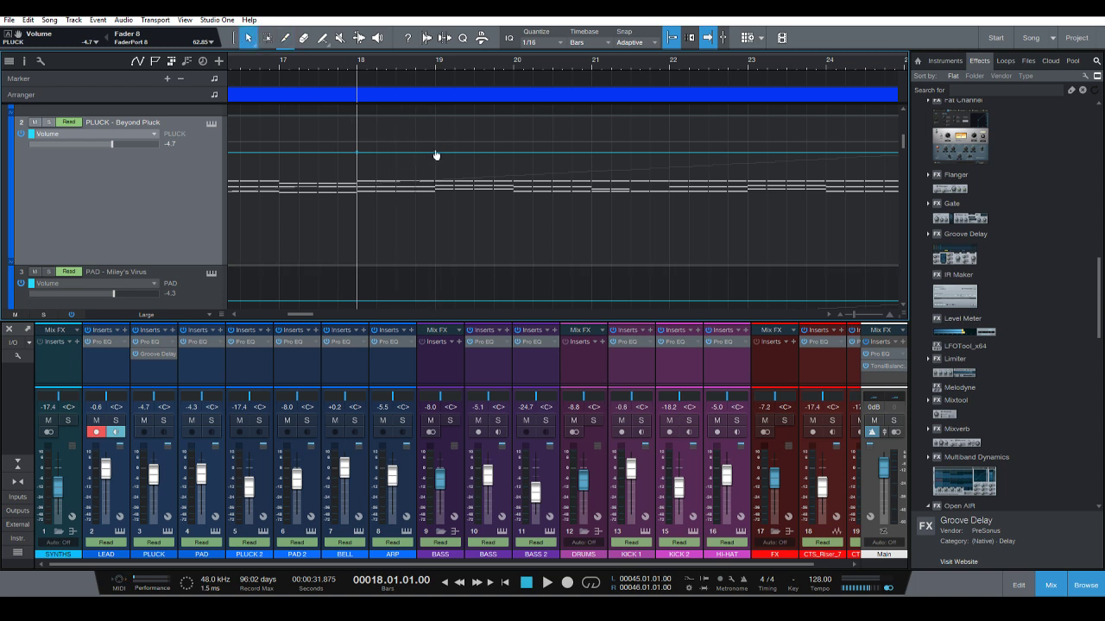
pyautogui.moveTo(436, 153); pyautogui.dragTo(435, 143)
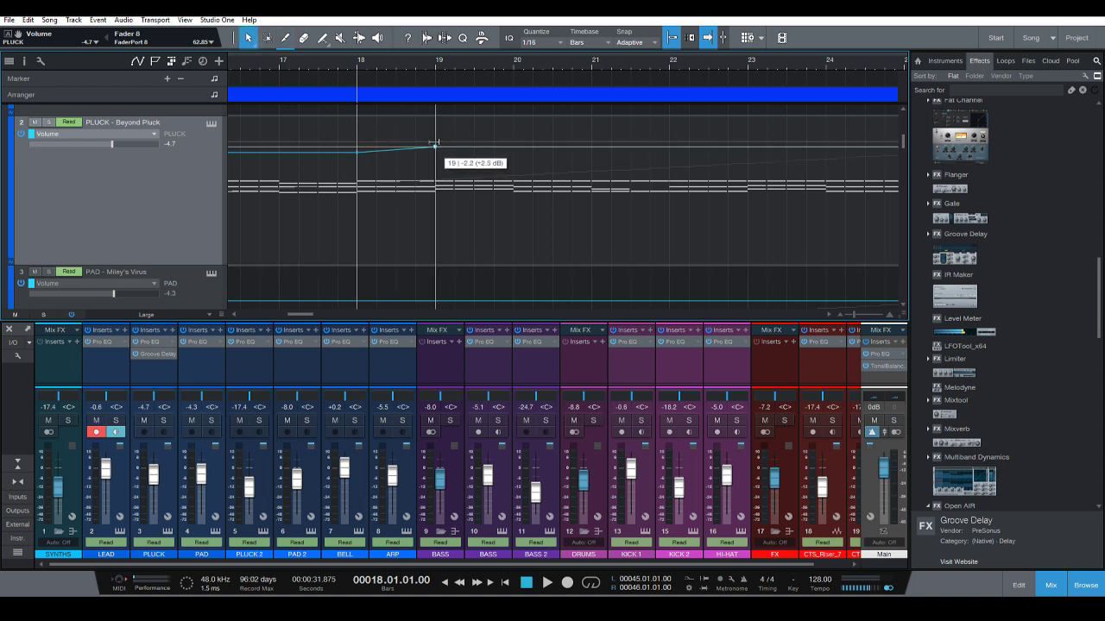
pyautogui.hotkey('shift', 'e')
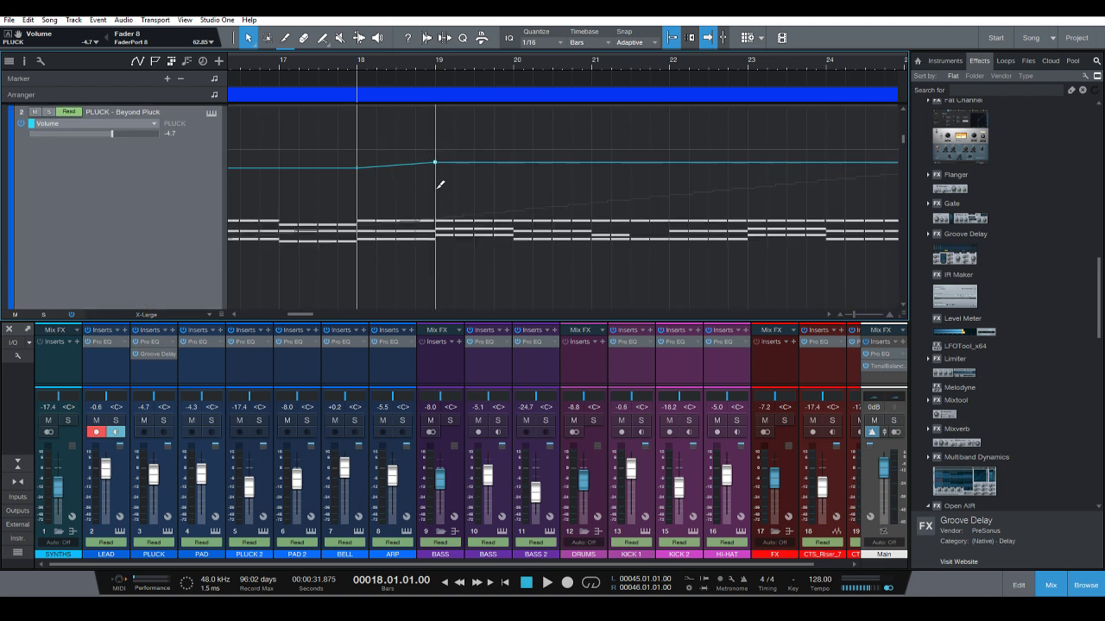
pyautogui.moveTo(435, 172); pyautogui.dragTo(435, 170)
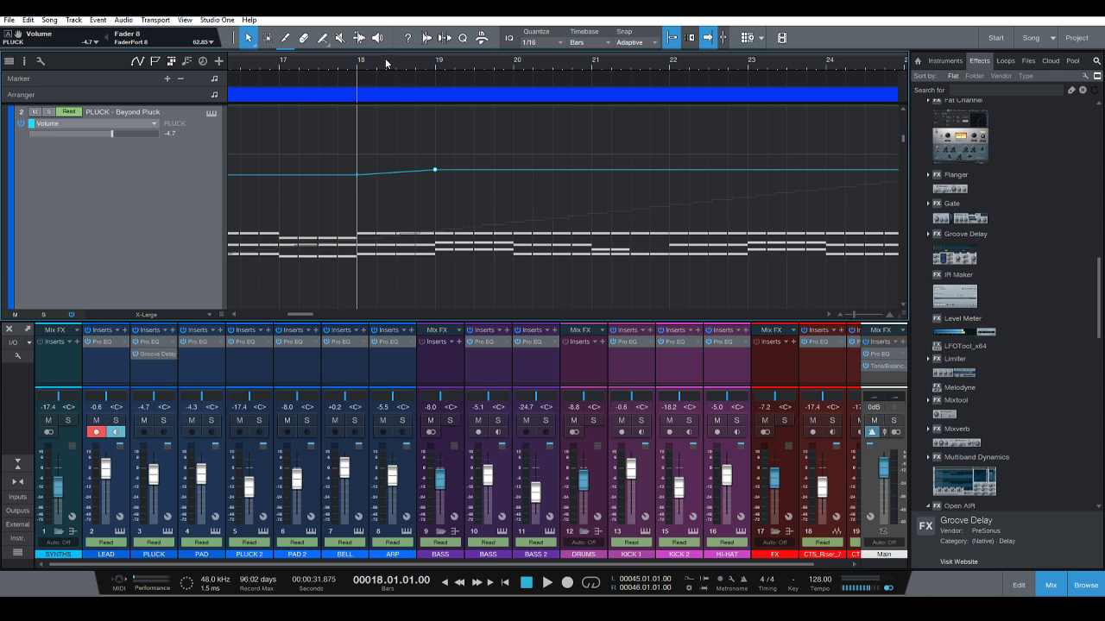
# Play the song from bar 15 and lower the first BASS instrument channel's fader to -7.5 dB.
pyautogui.scroll(-5, 393, 68)
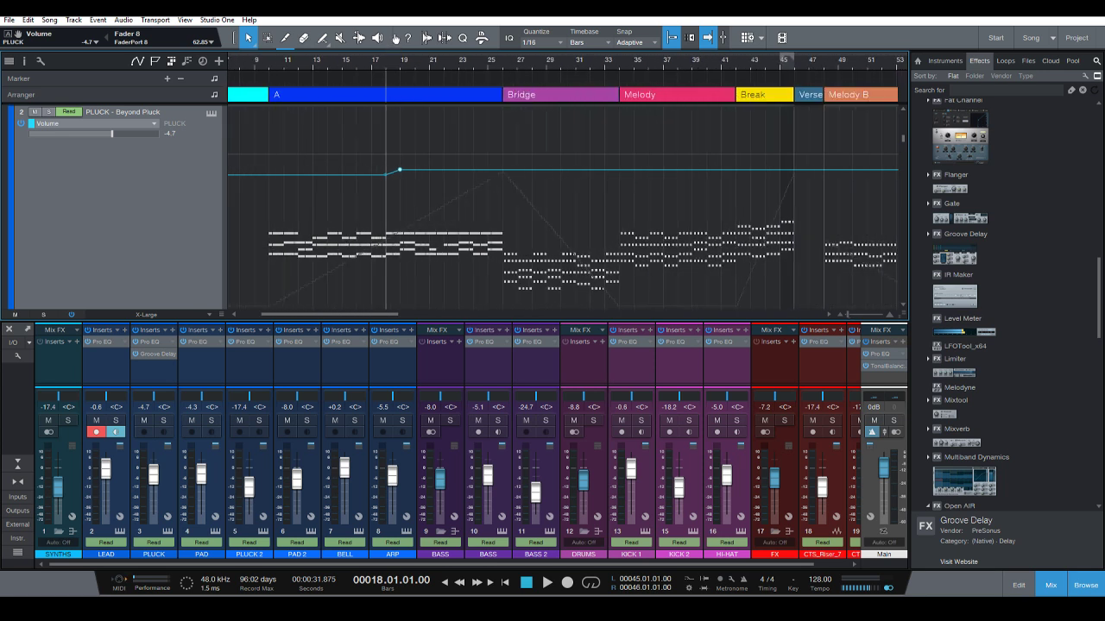
pyautogui.scroll(-2, 414, 128)
pyautogui.scroll(-2, 418, 129)
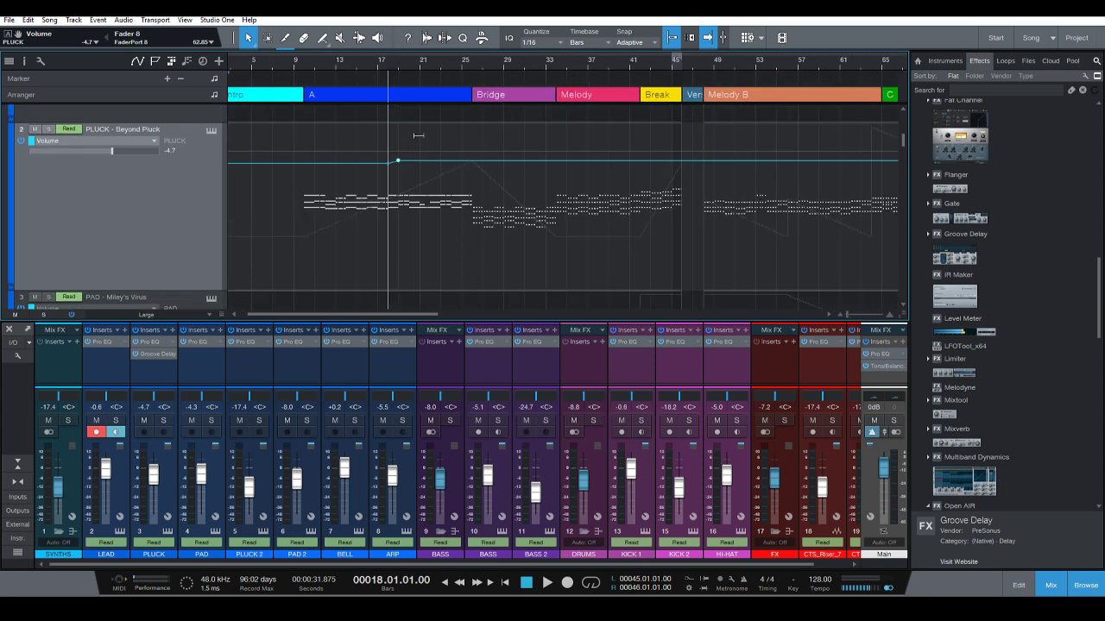
pyautogui.hotkey('ctrl', 'a')
pyautogui.scroll(-3, 430, 155)
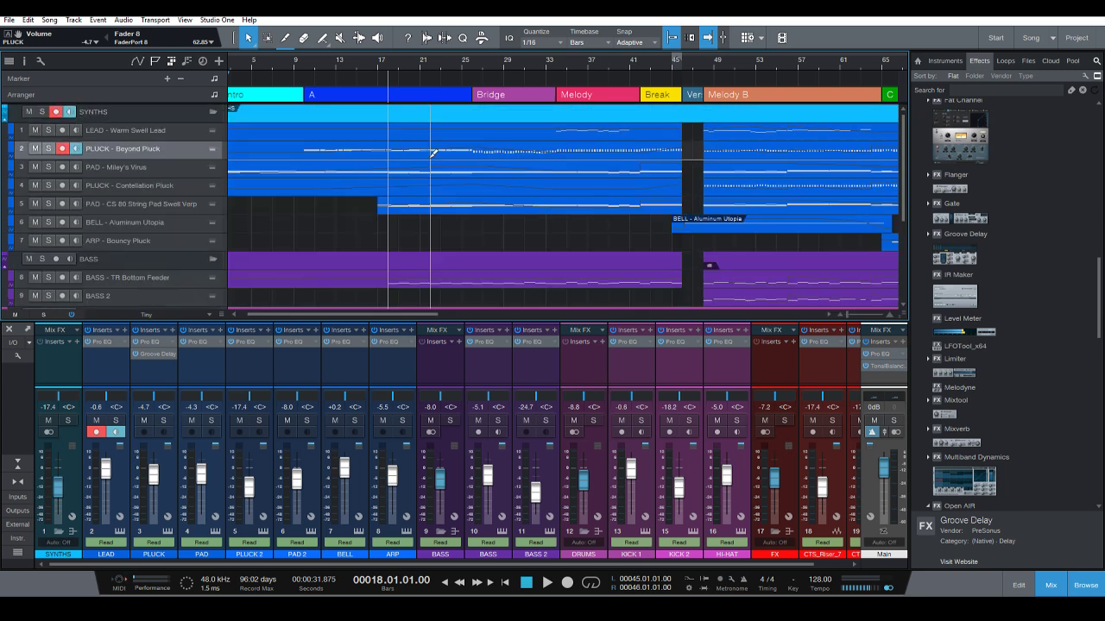
pyautogui.scroll(-1, 363, 127)
pyautogui.click(359, 61)
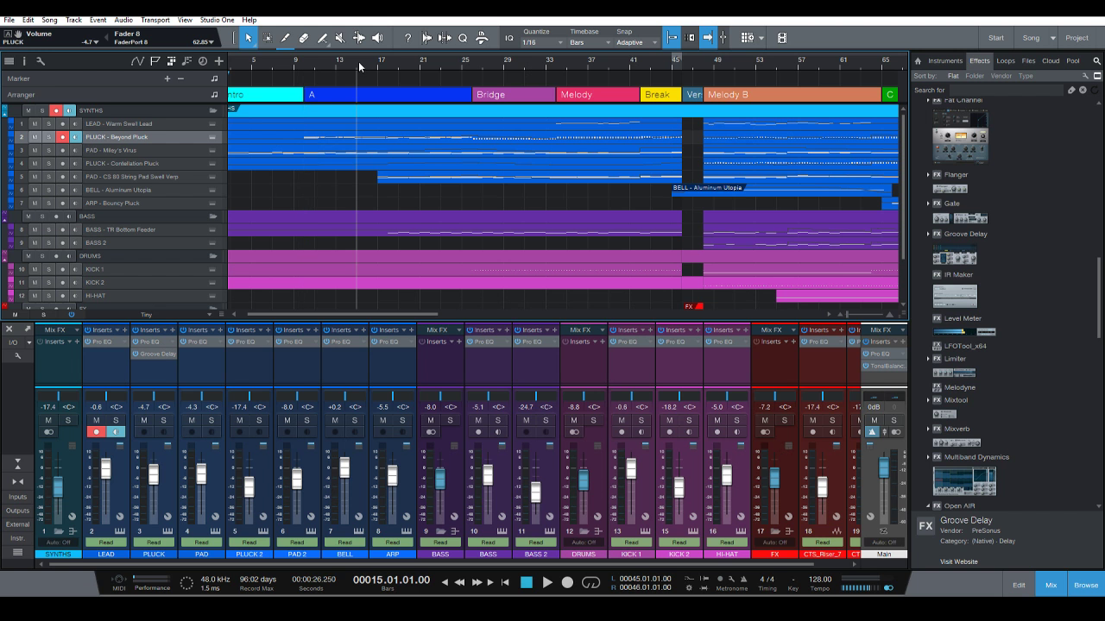
pyautogui.press('space')
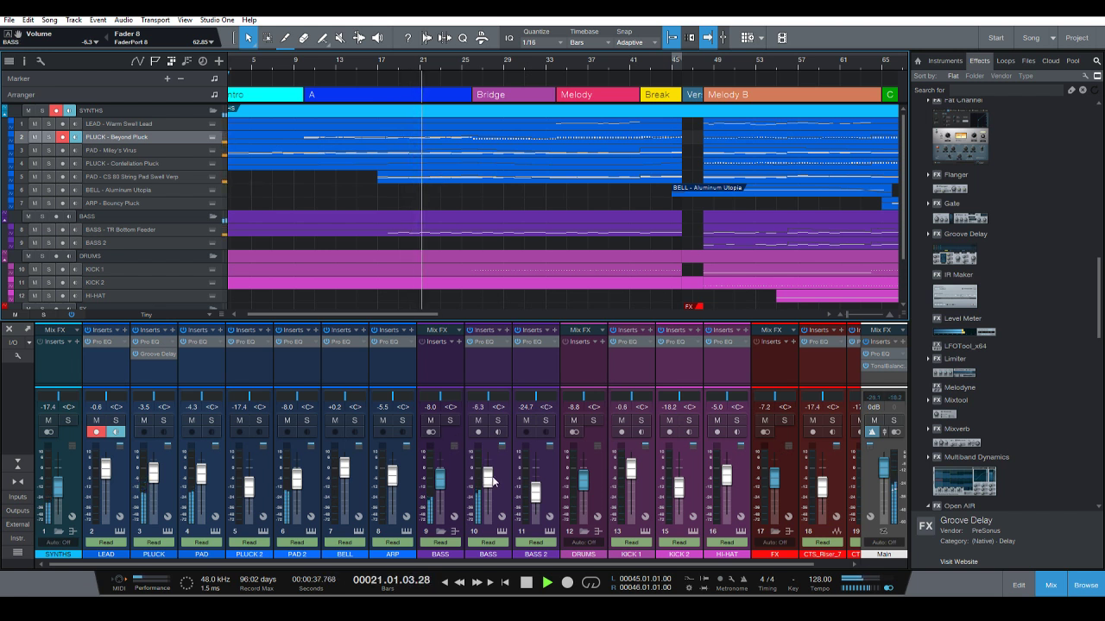
pyautogui.moveTo(488, 474); pyautogui.dragTo(490, 481)
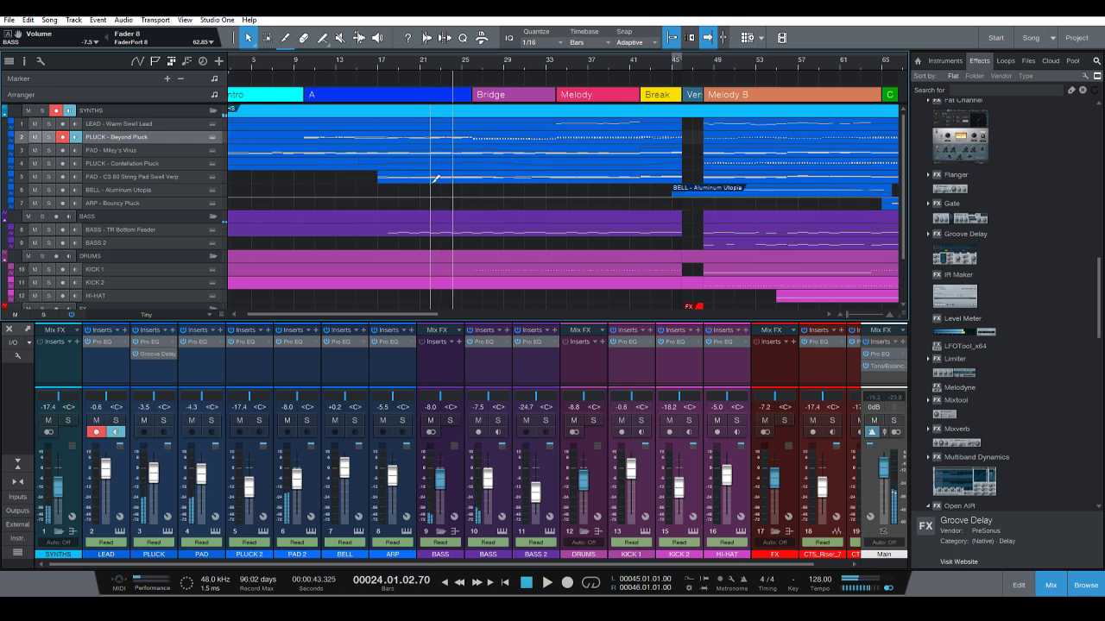
# Extend the rise in the Beyond Pluck volume automation to a point at bar 20, at about -1.4 dB.
pyautogui.hotkey('shift', 'e')
pyautogui.press('a')
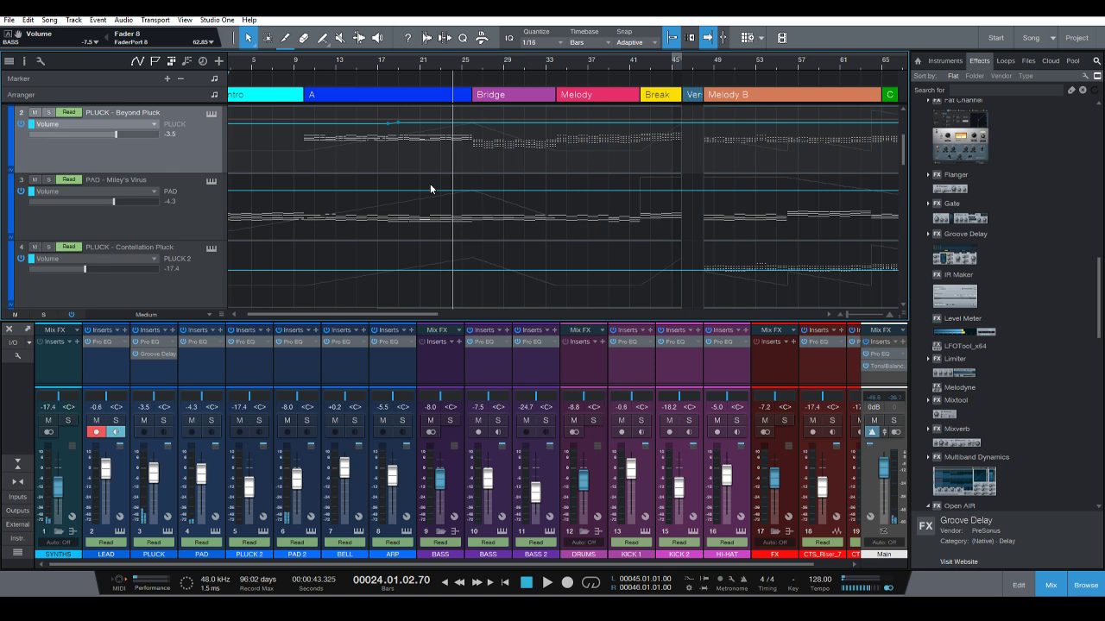
pyautogui.hotkey('shift', 'e')
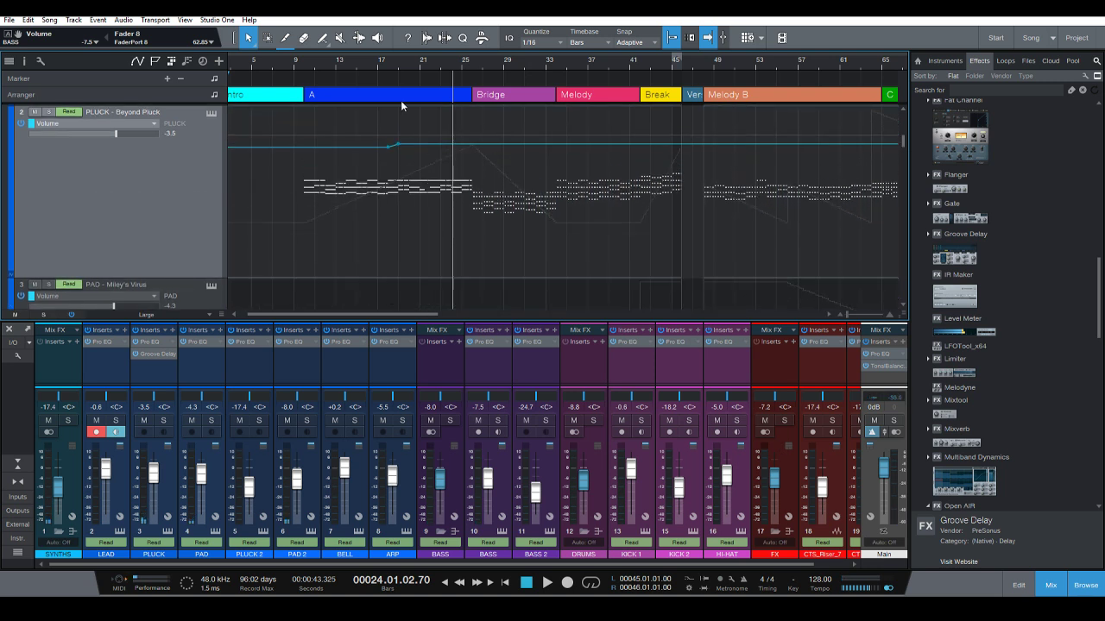
pyautogui.scroll(8, 400, 100)
pyautogui.scroll(2, 414, 160)
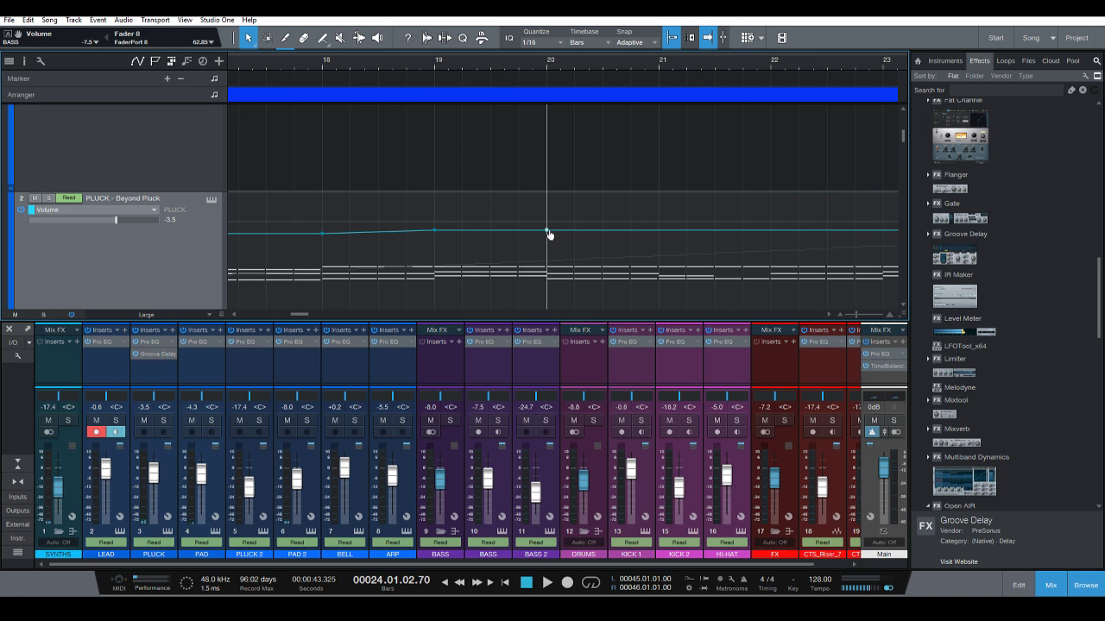
pyautogui.moveTo(546, 233); pyautogui.dragTo(546, 226)
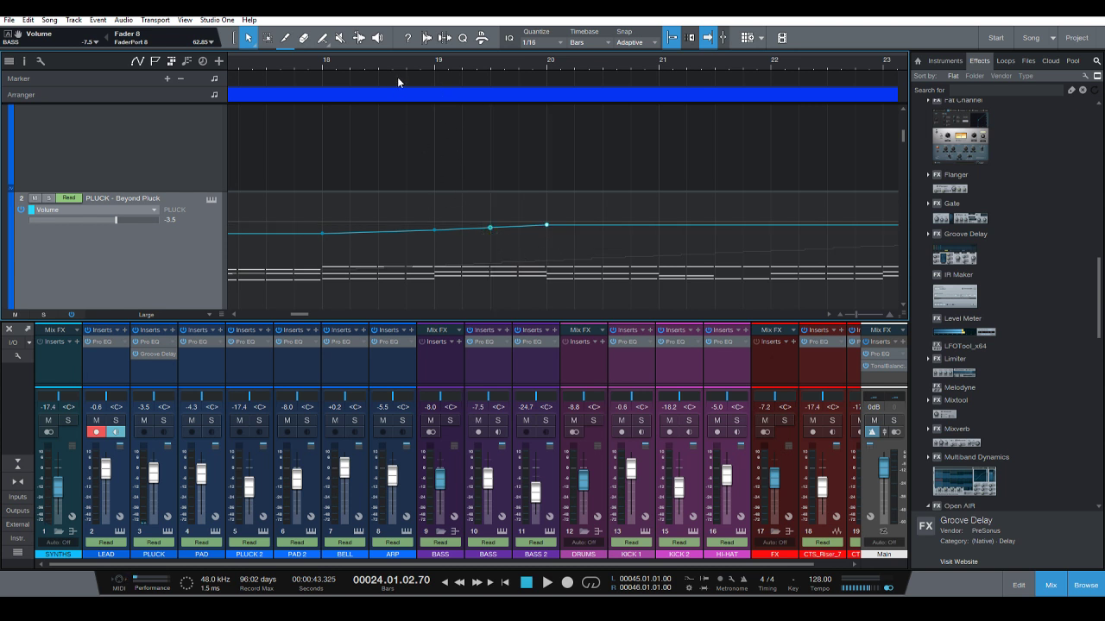
# Play the arrangement from around bar 18 into the Bridge to check the pluck's volume rise.
pyautogui.moveTo(413, 59); pyautogui.dragTo(418, 43)
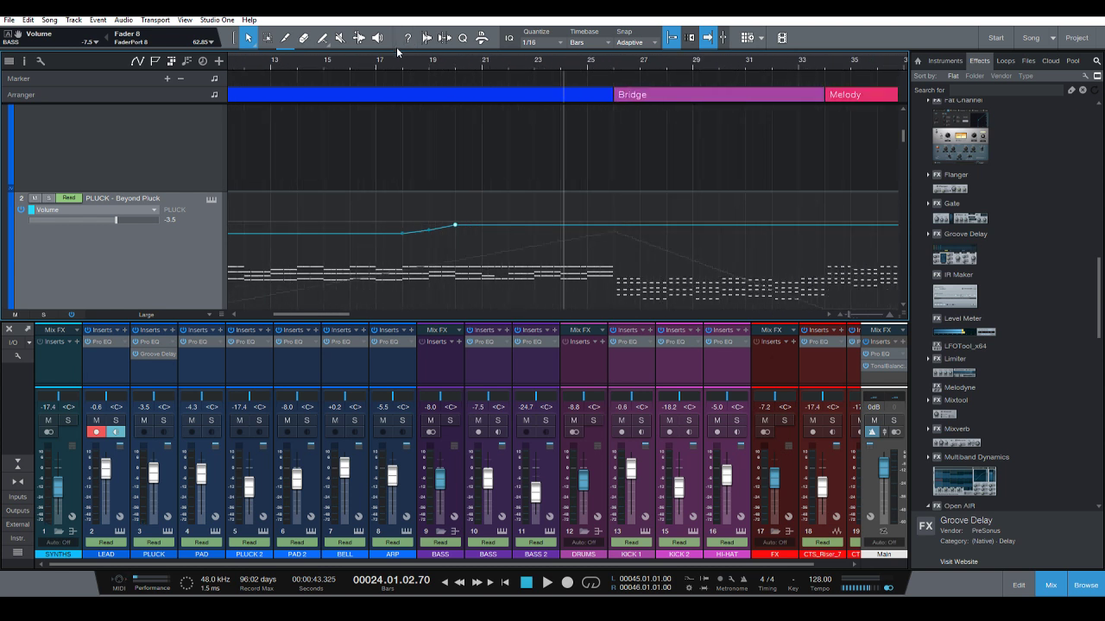
pyautogui.click(397, 62)
pyautogui.press('space')
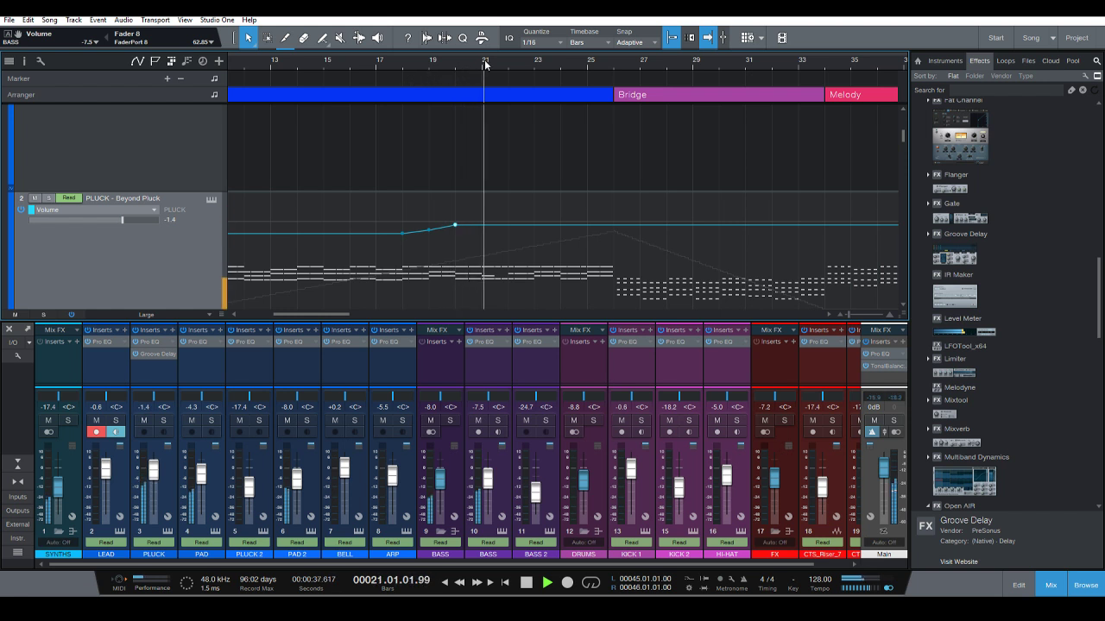
pyautogui.scroll(-5, 447, 62)
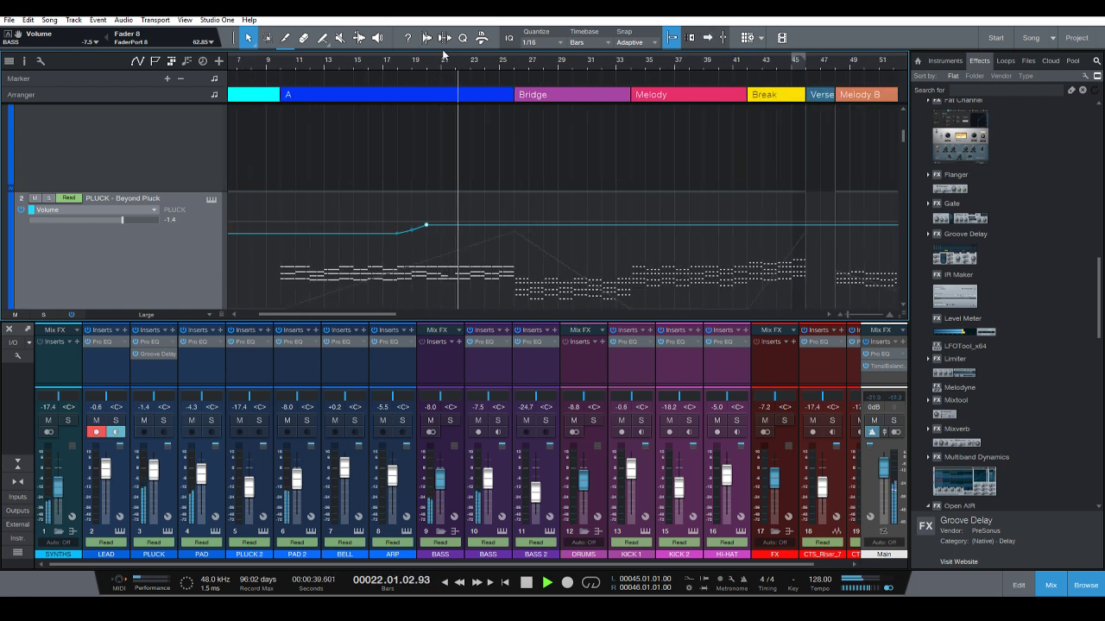
pyautogui.scroll(-3, 450, 61)
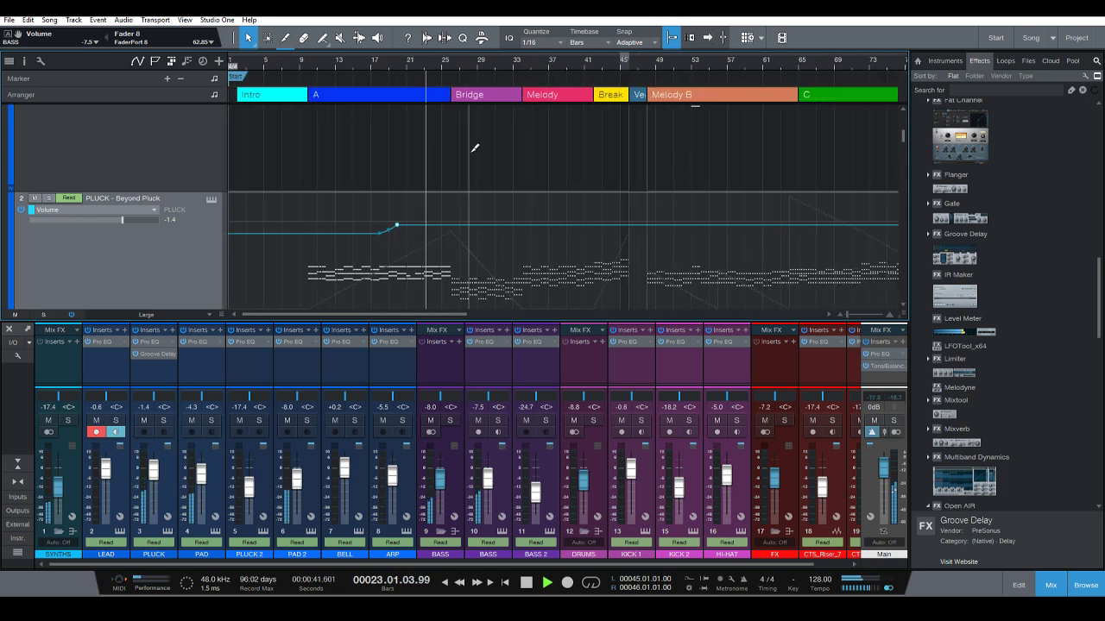
pyautogui.scroll(-1, 476, 147)
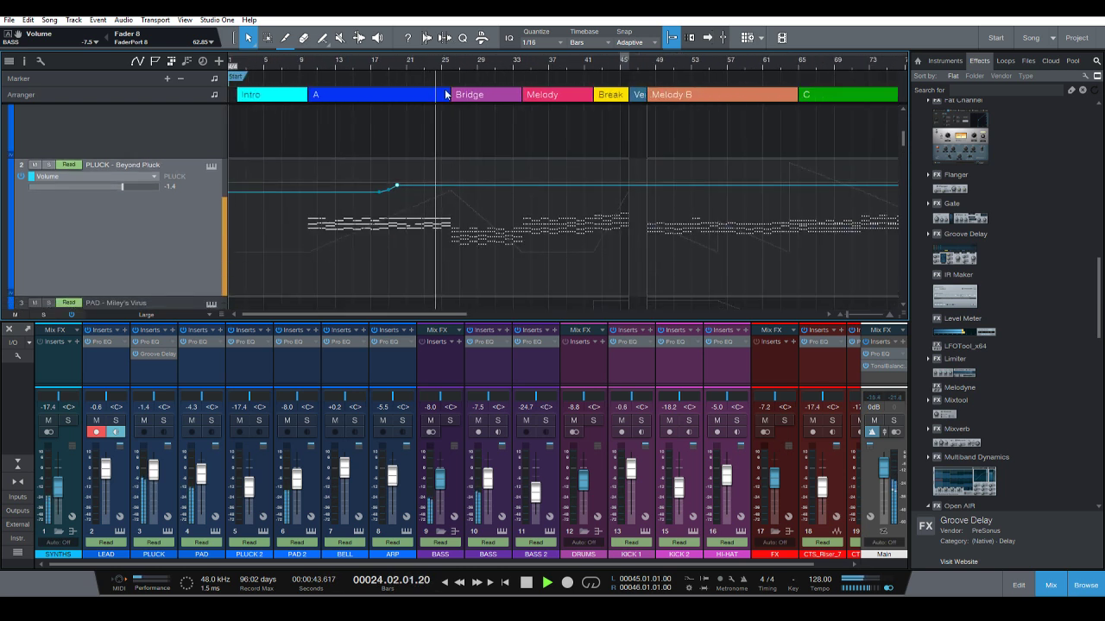
pyautogui.scroll(3, 429, 75)
pyautogui.scroll(1, 427, 77)
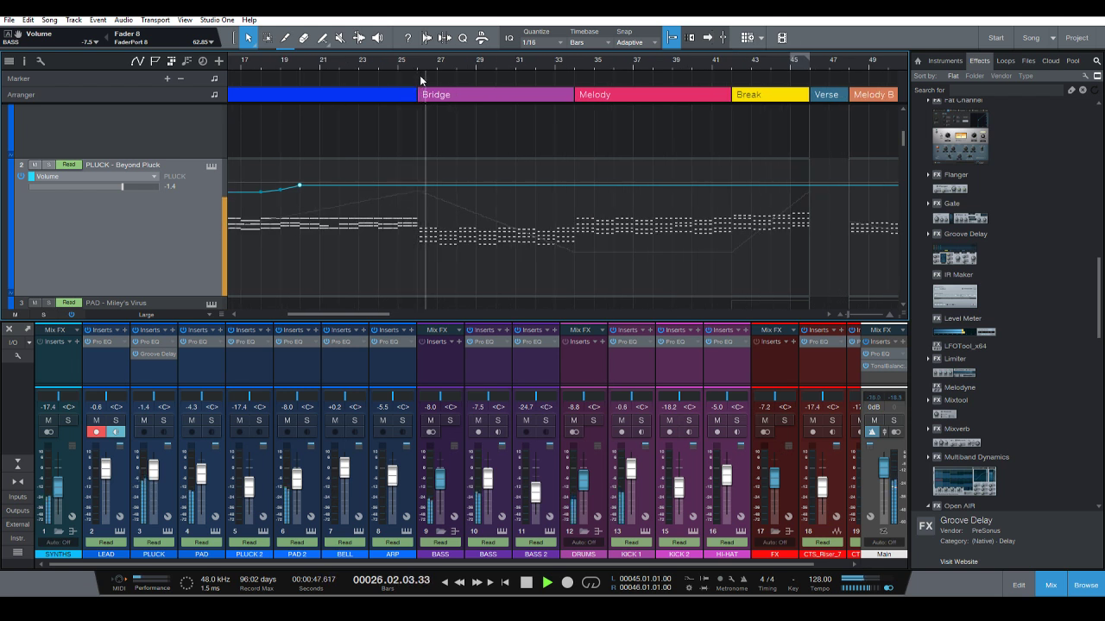
pyautogui.scroll(2, 418, 76)
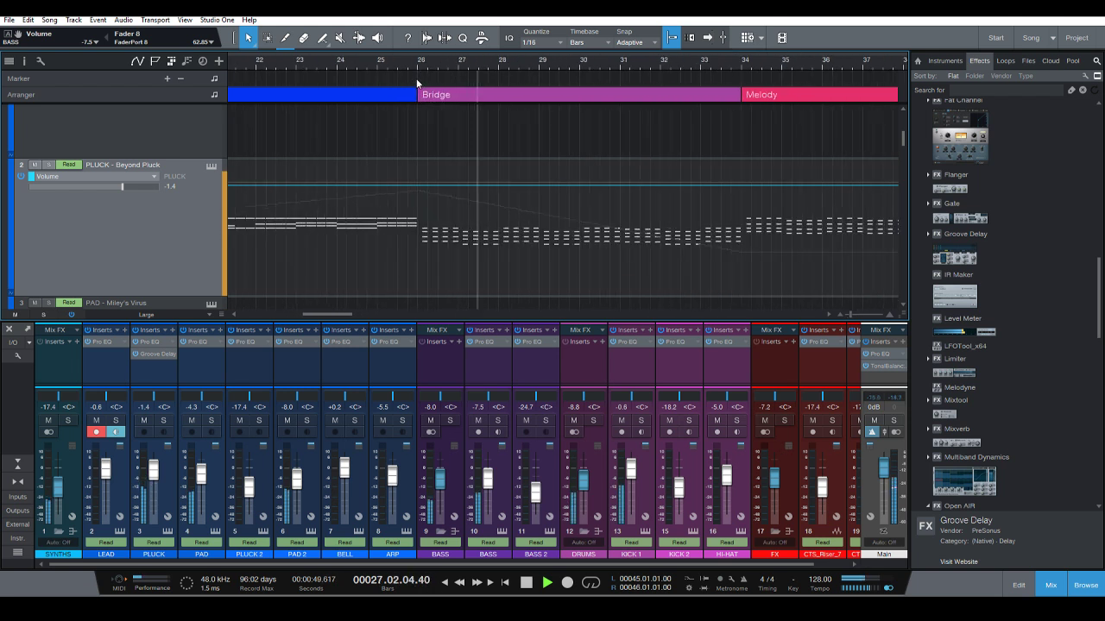
pyautogui.press('space')
# Ramp the Beyond Pluck volume automation up across the start of the Bridge, from 25.4 to about +2.4 dB at 26.2.
pyautogui.scroll(2, 429, 76)
pyautogui.scroll(4, 428, 76)
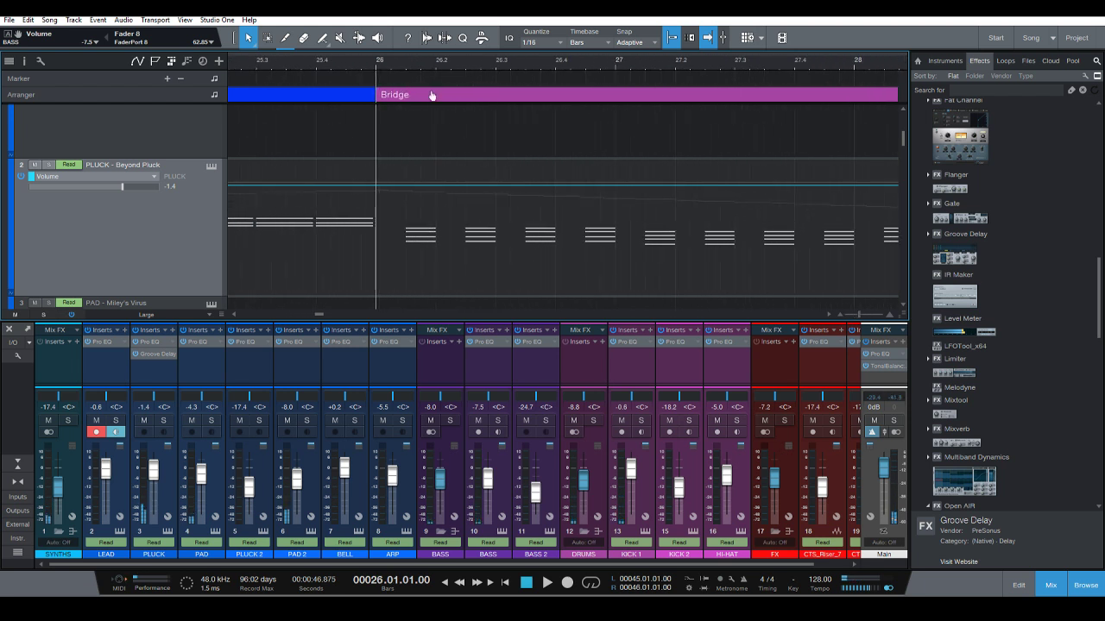
pyautogui.click(366, 188)
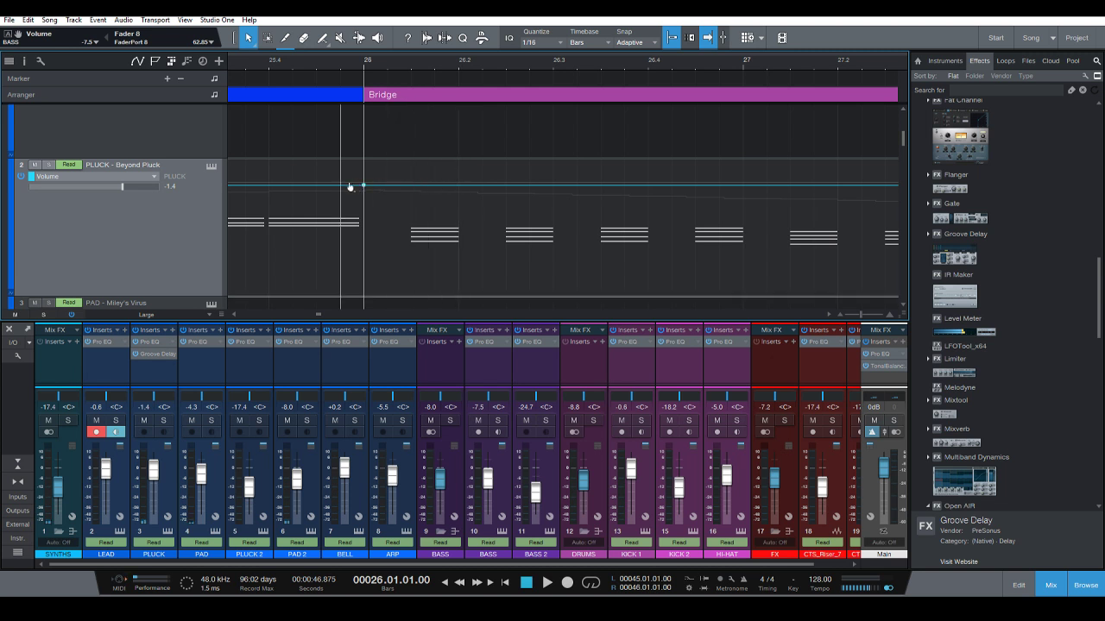
pyautogui.click(269, 185)
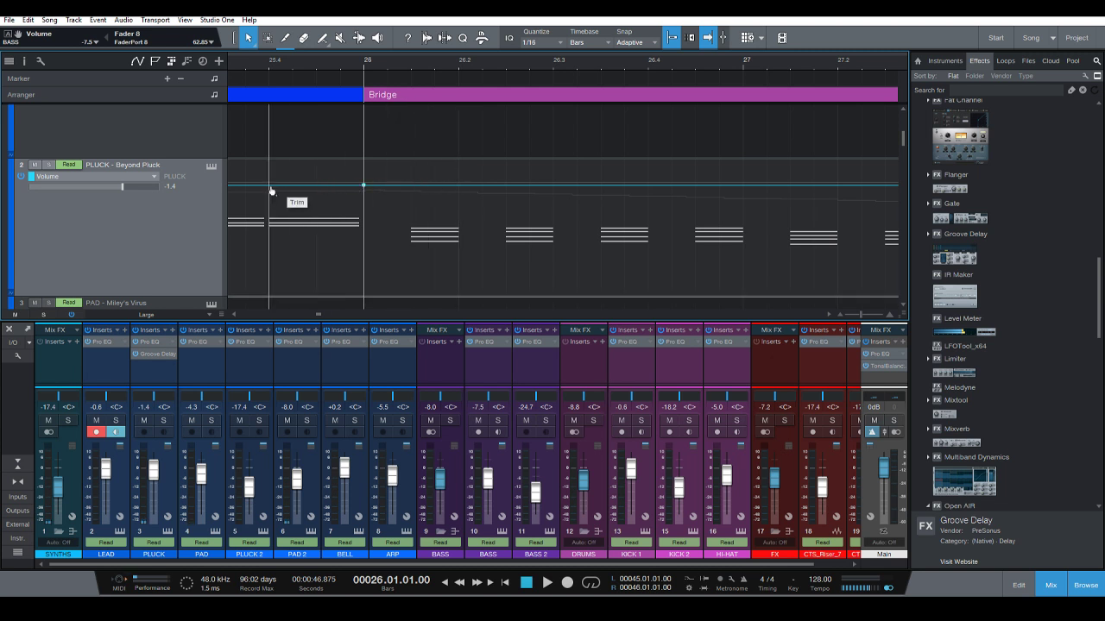
pyautogui.rightClick(365, 185)
pyautogui.click(383, 222)
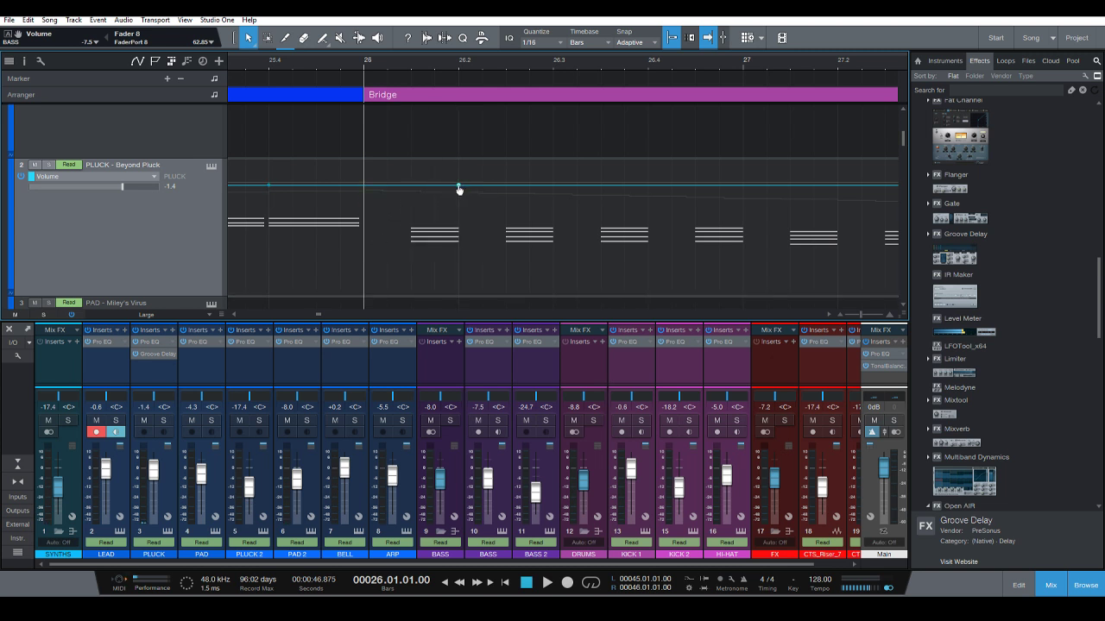
pyautogui.moveTo(459, 188); pyautogui.dragTo(457, 178)
# Play the transition into the Bridge from just before bar 26 to hear the pluck's new level.
pyautogui.press('w')
pyautogui.press('w')
pyautogui.press('w')
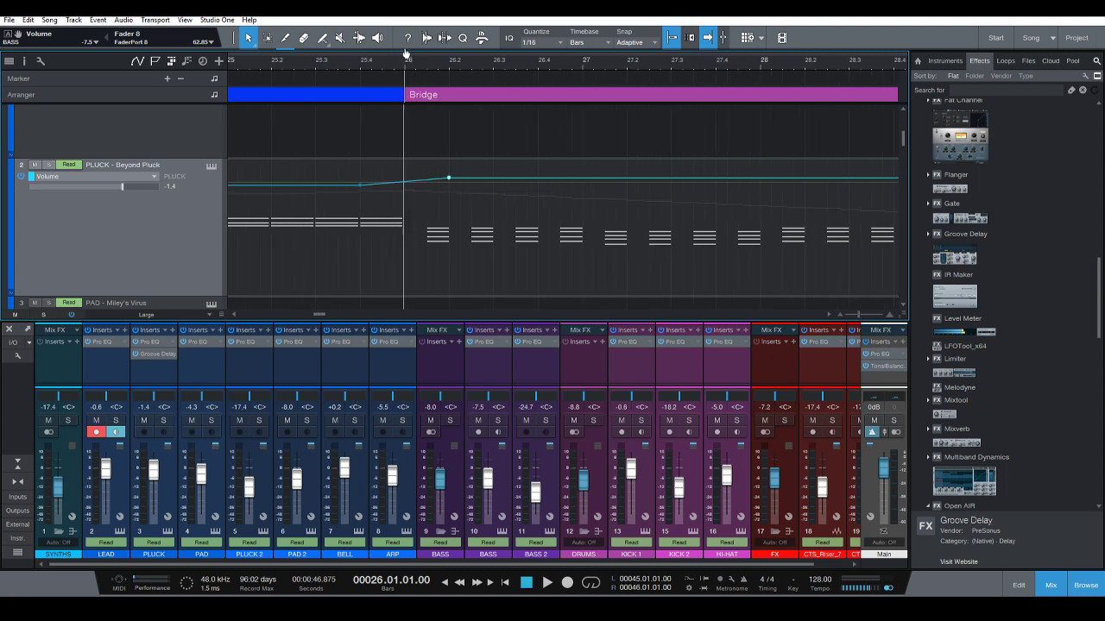
pyautogui.click(378, 63)
pyautogui.press('space')
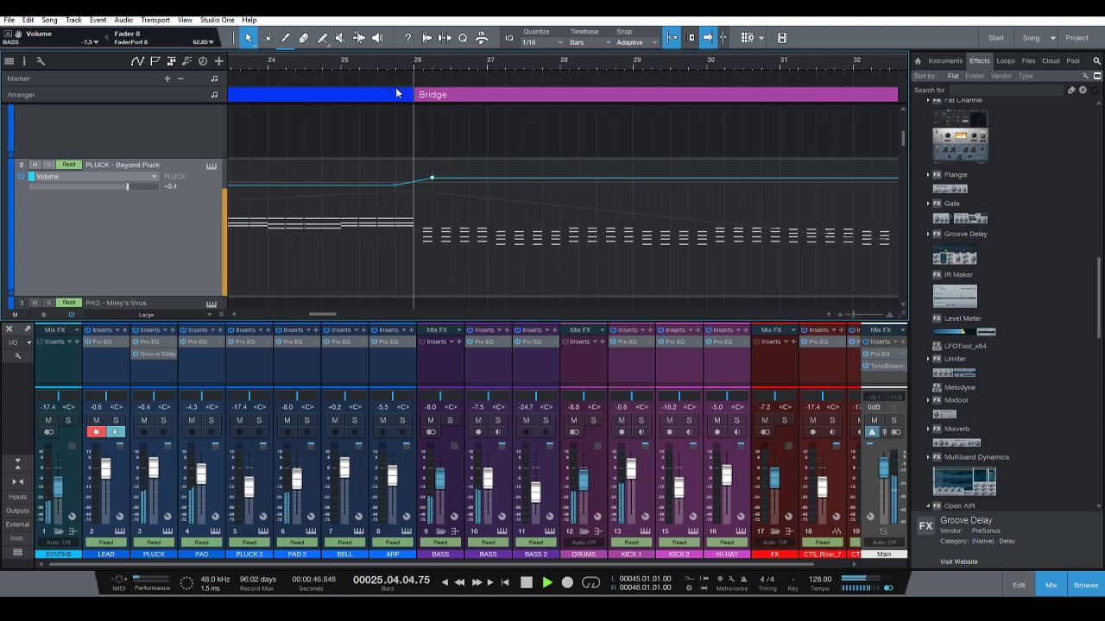
# Reduce the track height to Small and switch the arrangement from automation envelopes back to the event clips.
pyautogui.press('d')
pyautogui.press('d')
pyautogui.press('d')
pyautogui.press('d')
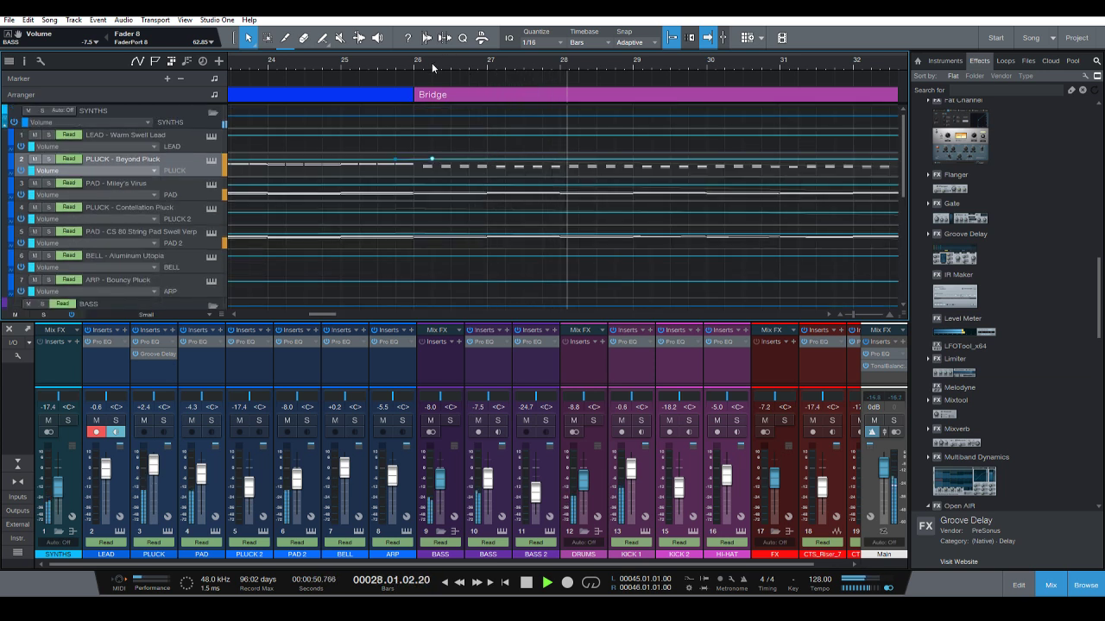
pyautogui.press('w')
pyautogui.press('w')
pyautogui.press('w')
pyautogui.press('w')
pyautogui.press('w')
pyautogui.press('a')
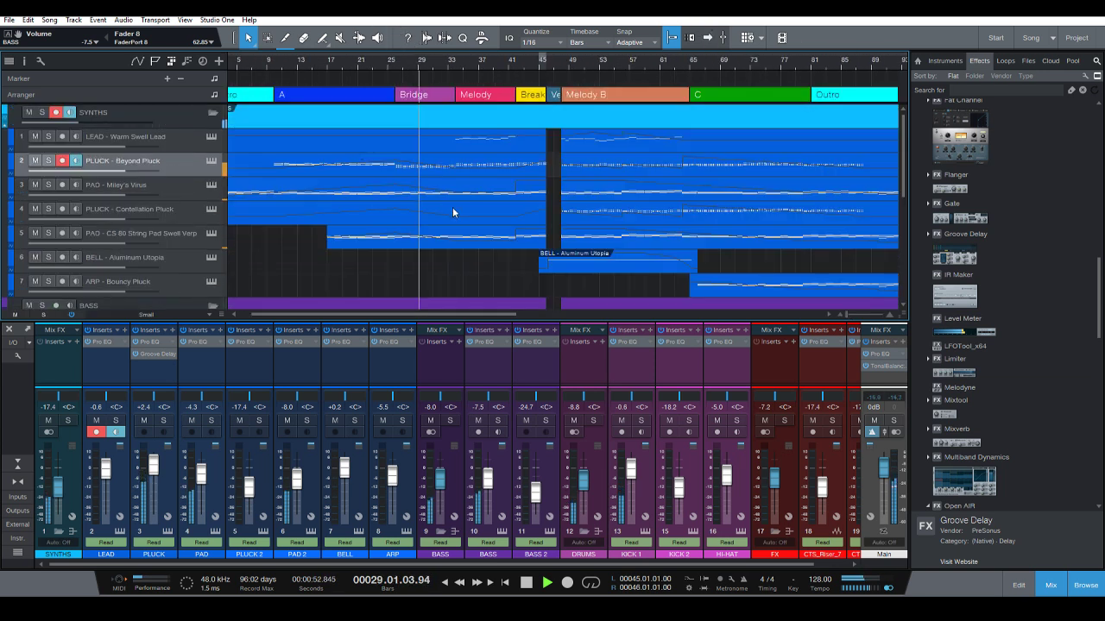
# Fit the whole song in the arrangement and enlarge the tracks to Normal height, starting from the SYNTHS folder, while the Melody plays.
pyautogui.press('d')
pyautogui.press('w')
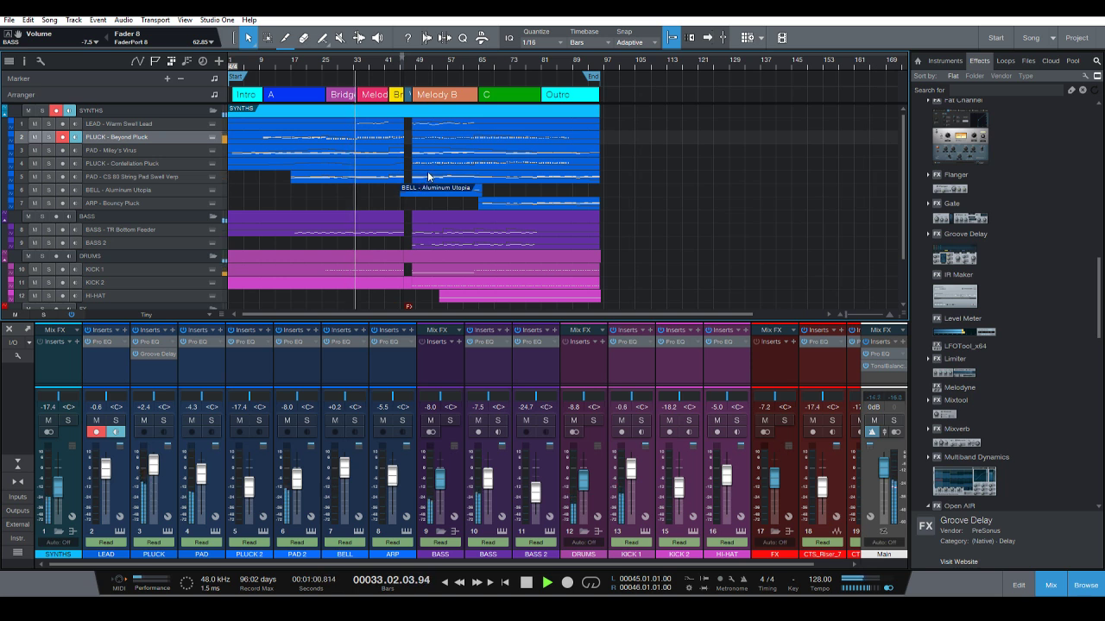
pyautogui.hotkey('shift', 'e')
pyautogui.hotkey('shift', 'e')
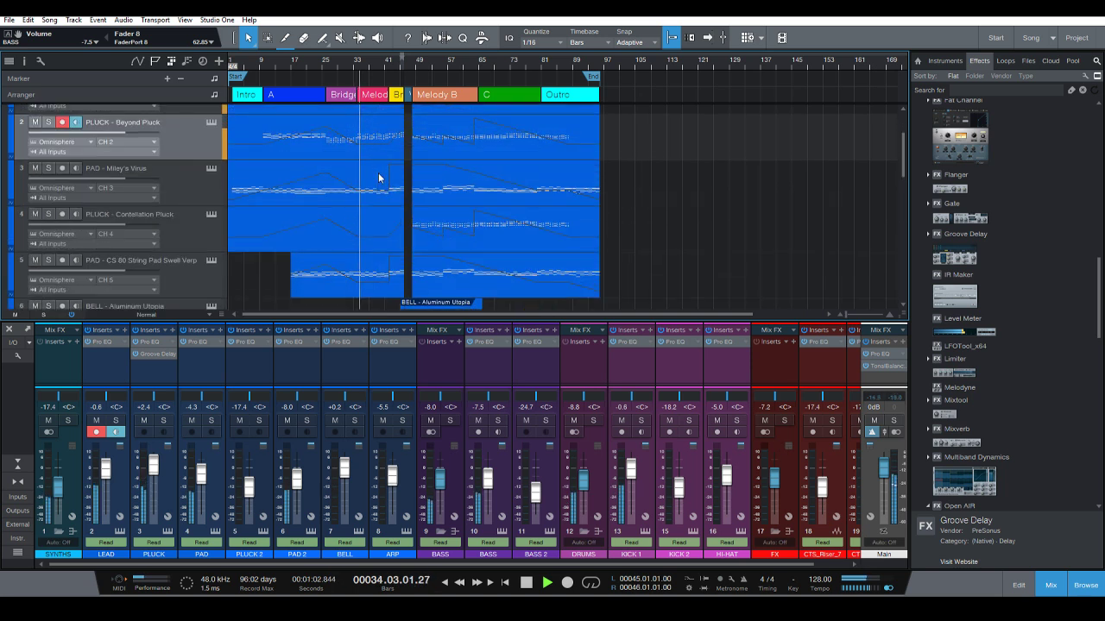
pyautogui.scroll(2, 346, 181)
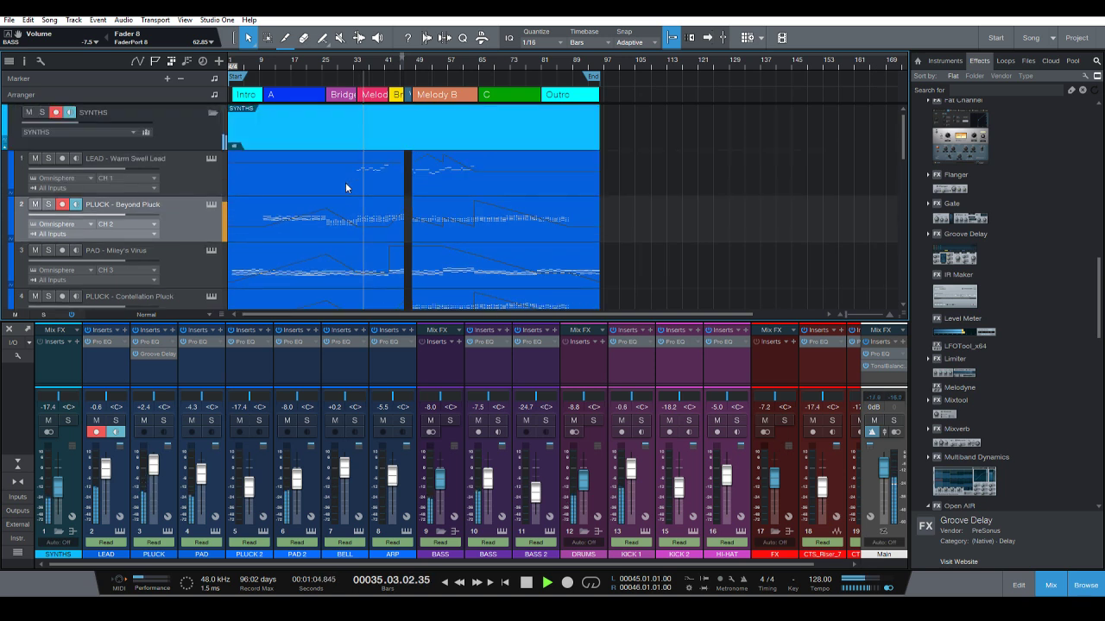
# Stop playback, show the volume automation of Beyond Pluck from bar 11 to the Verse, and place the playhead near the end of bar 17.
pyautogui.press('space')
pyautogui.press('f')
pyautogui.press('a')
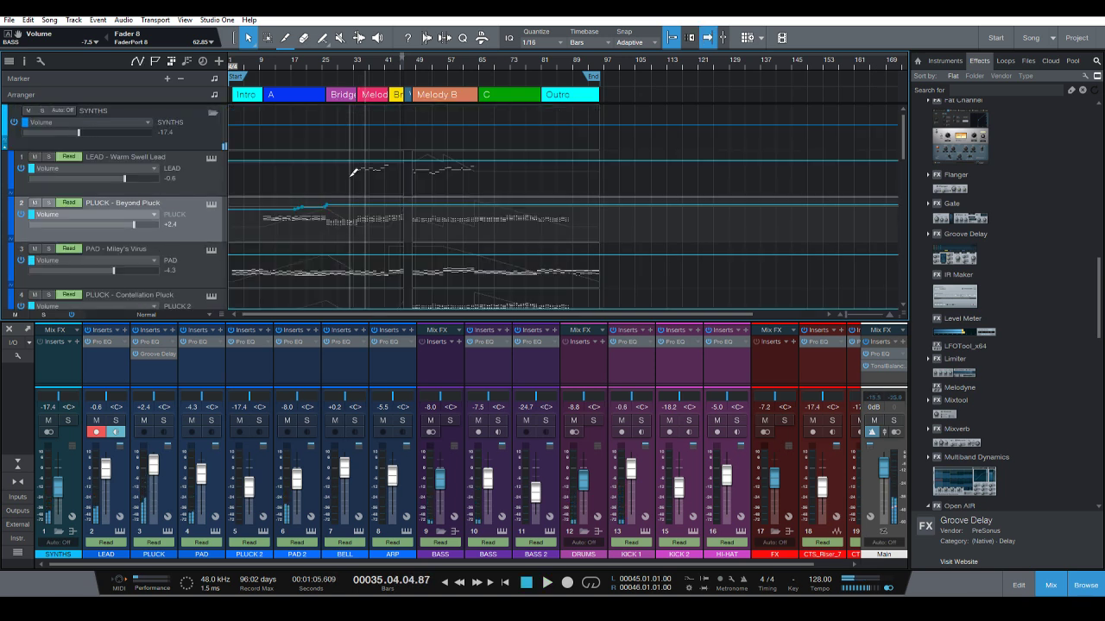
pyautogui.hotkey('shift', 'e')
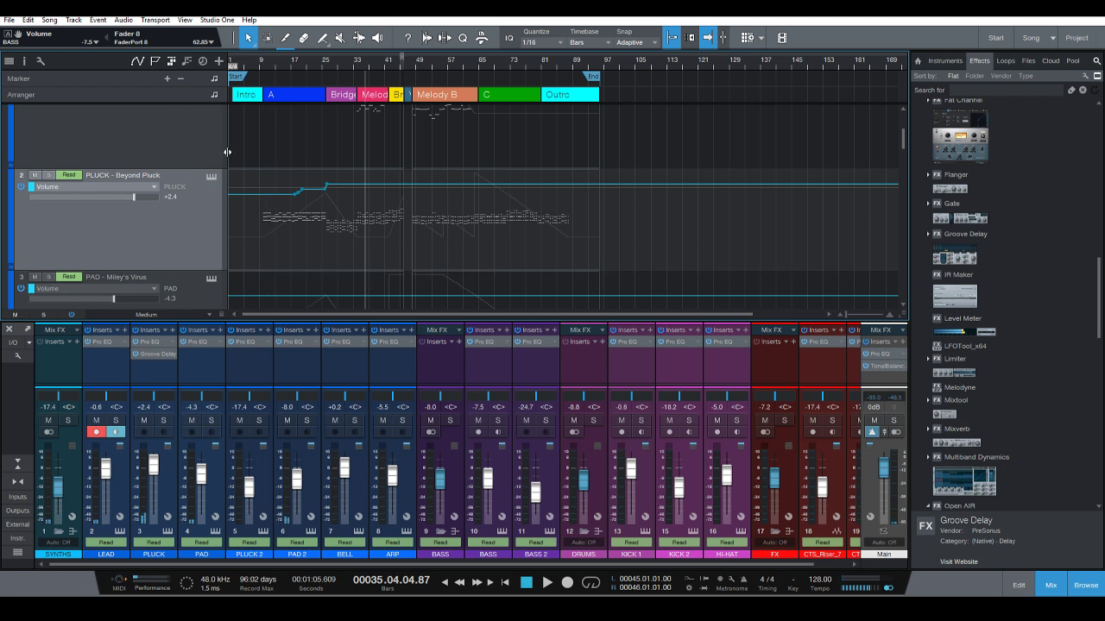
pyautogui.moveTo(280, 61); pyautogui.dragTo(279, 110)
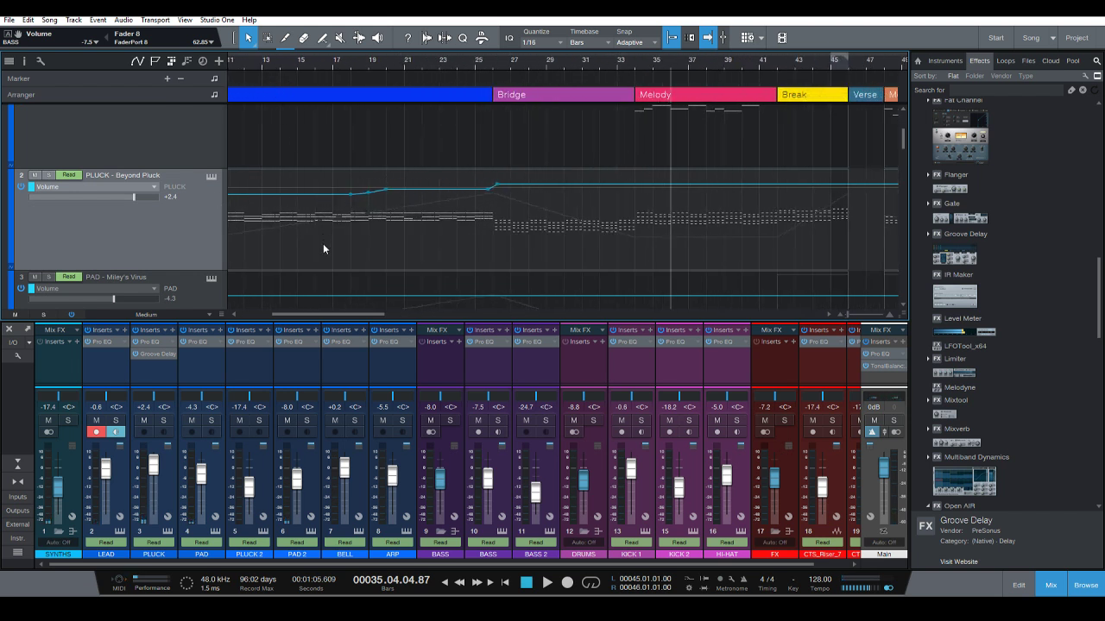
pyautogui.click(349, 75)
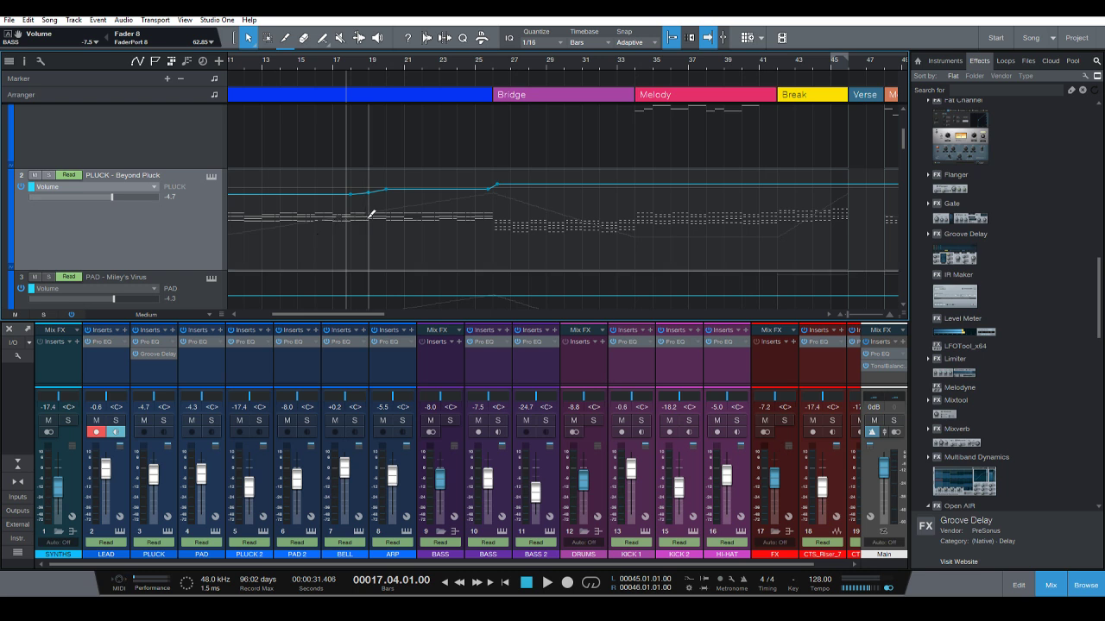
# Return the playhead to bar 1 and switch back to the event clips at Small track height with the whole song in view.
pyautogui.hotkey('shift', 'w')
pyautogui.hotkey('shift', 'w')
pyautogui.hotkey('shift', 'e')
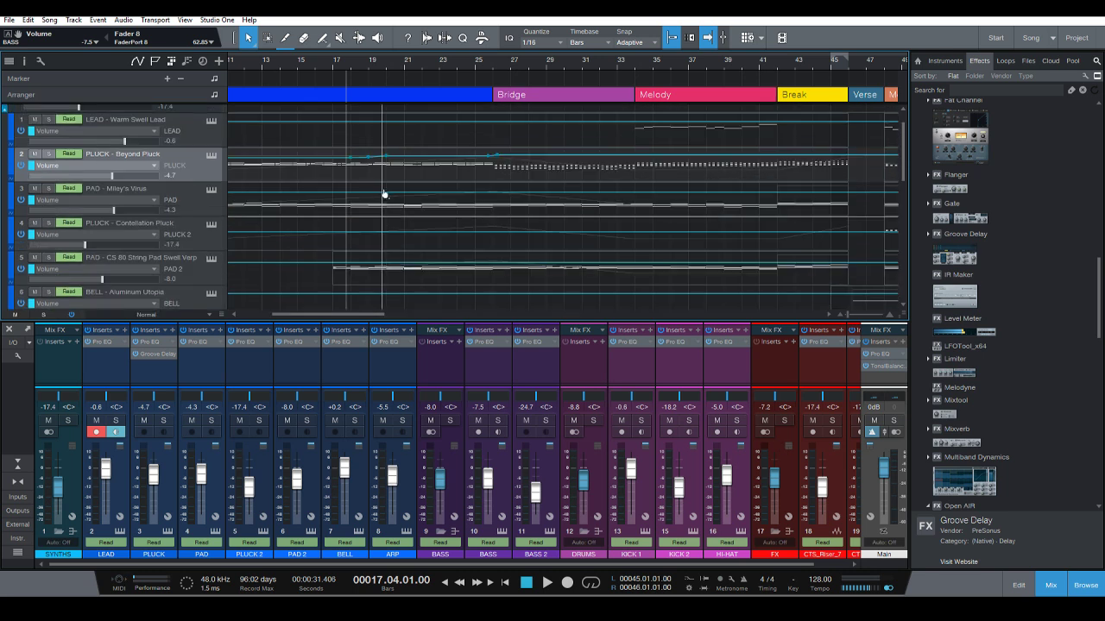
pyautogui.click(505, 583)
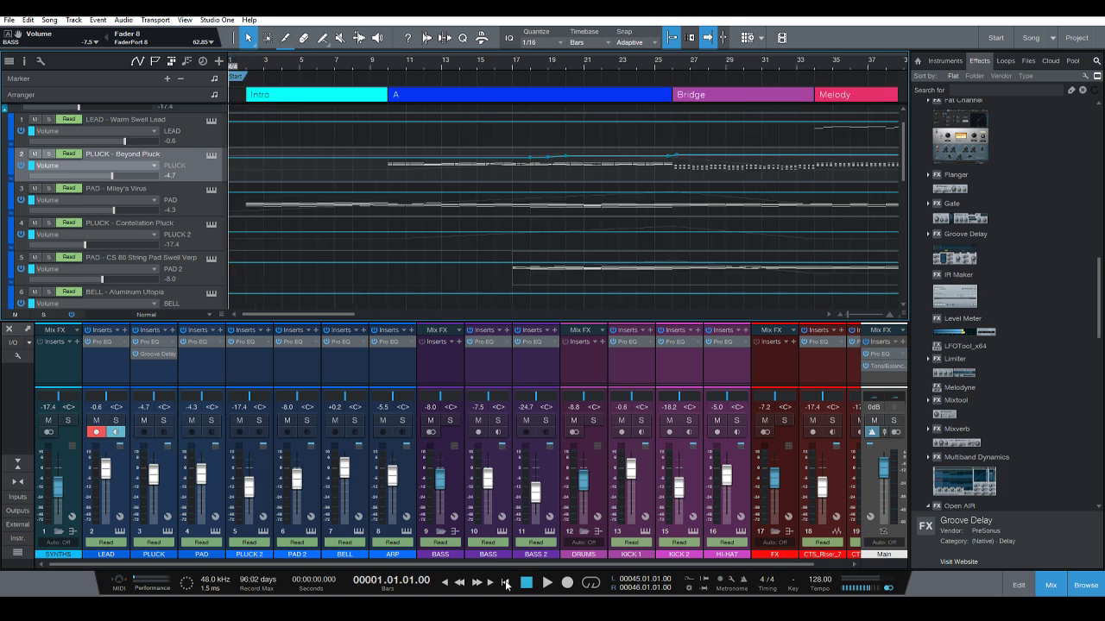
pyautogui.press('w')
pyautogui.press('w')
pyautogui.press('w')
pyautogui.press('w')
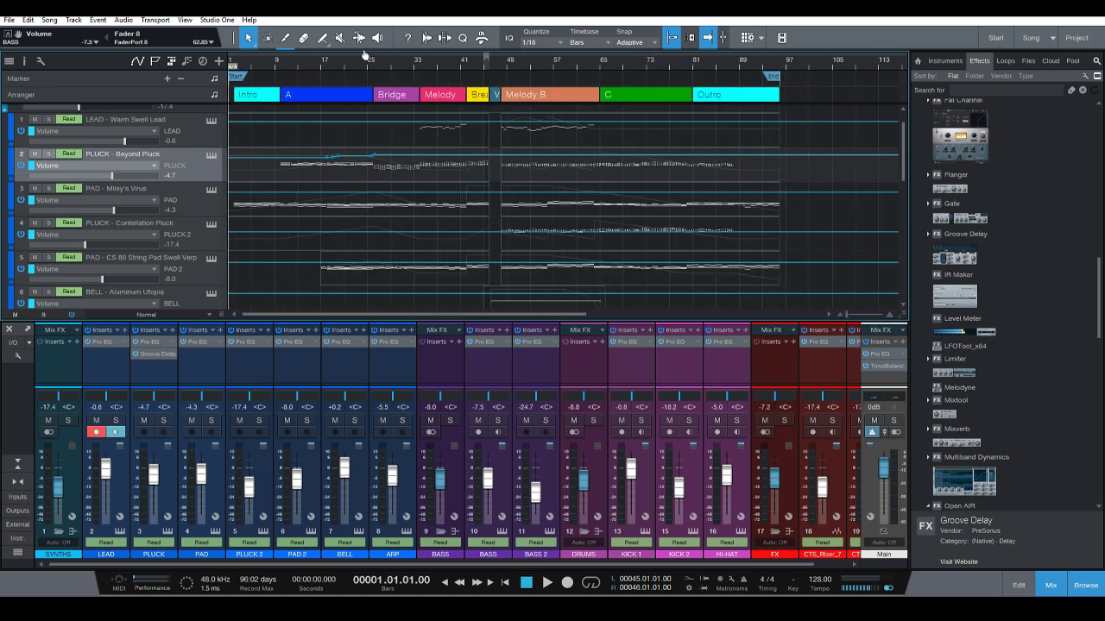
pyautogui.hotkey('shift', 'e')
pyautogui.hotkey('ctrl', 'a')
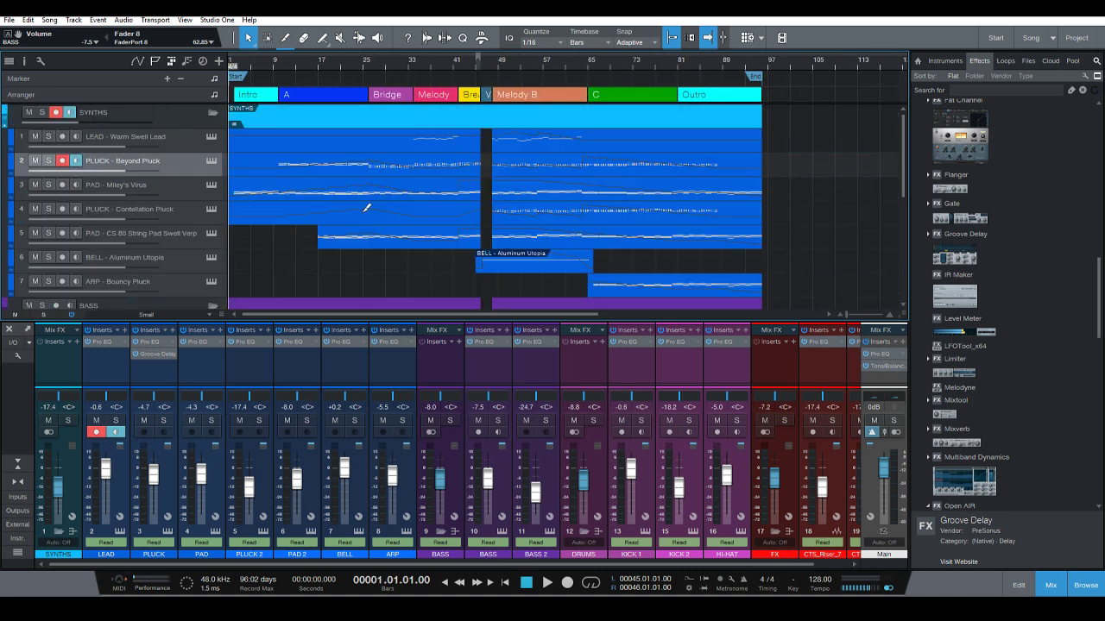
# Play the song from the start, with the synth and bass tracks in view at Tiny height.
pyautogui.press('space')
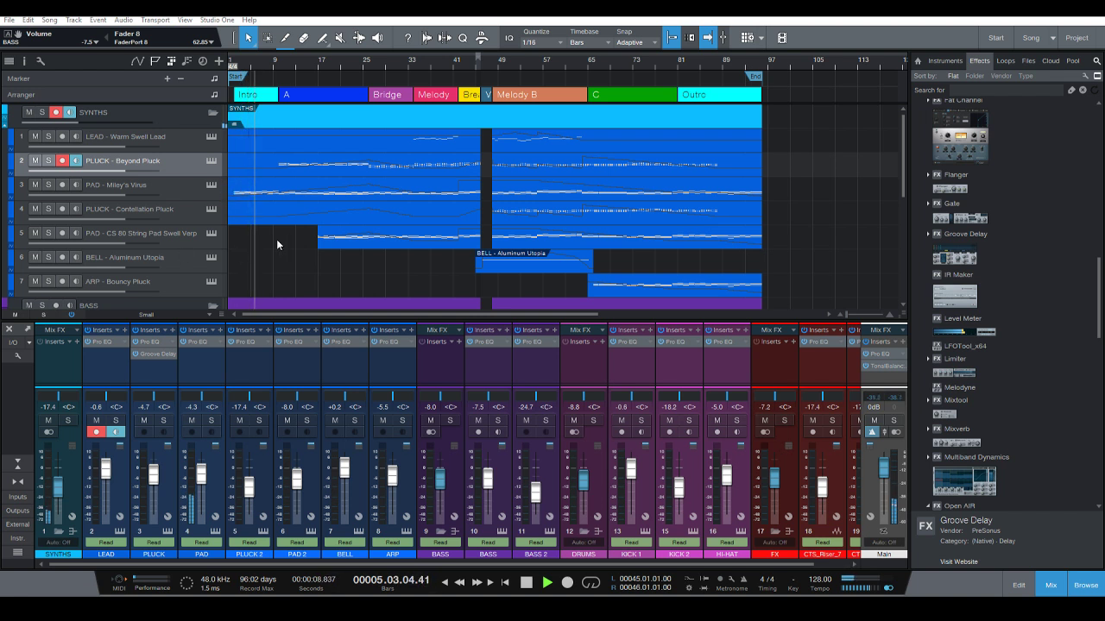
pyautogui.scroll(-2, 360, 220)
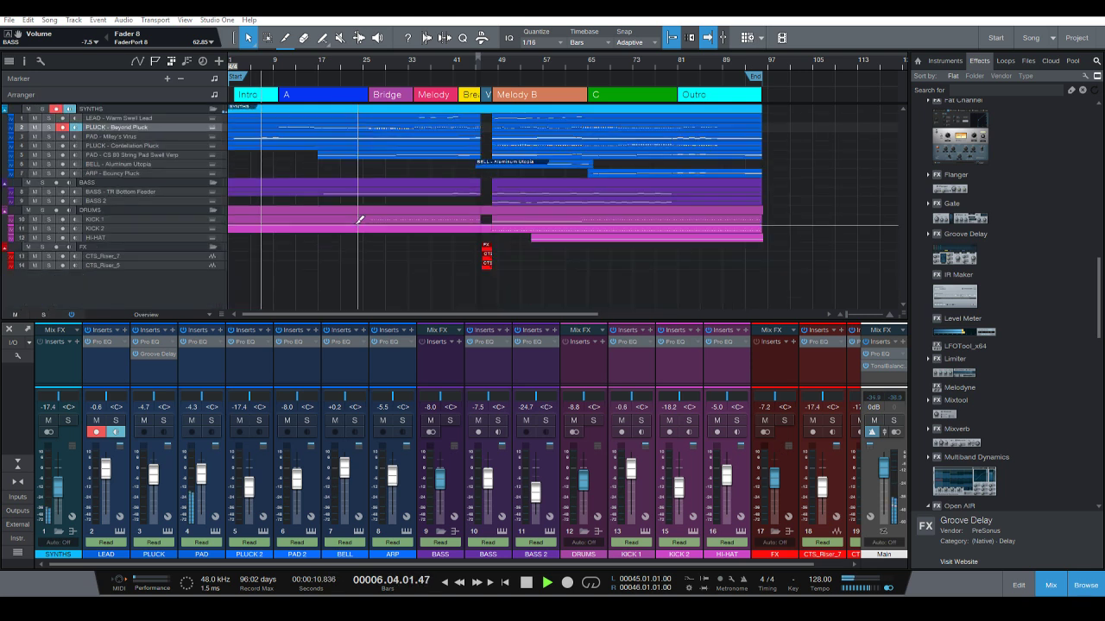
pyautogui.scroll(2, 360, 219)
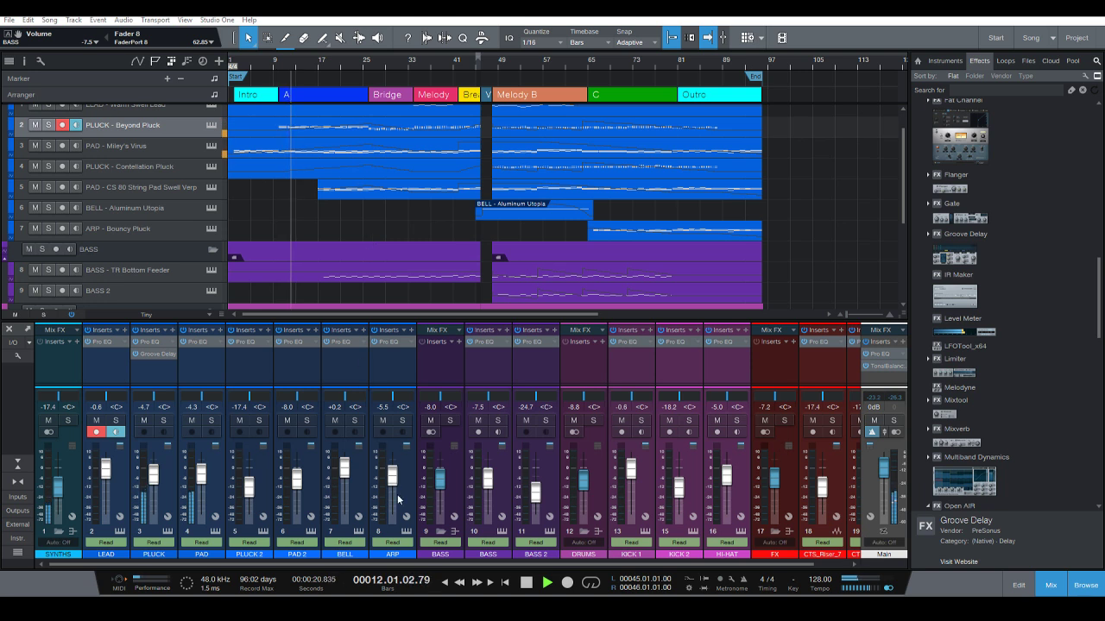
# Select all mixer channels between CTS_Riser_5 and SYNTHS, and reduce the mixer selection to the LEAD channel.
pyautogui.click(349, 562)
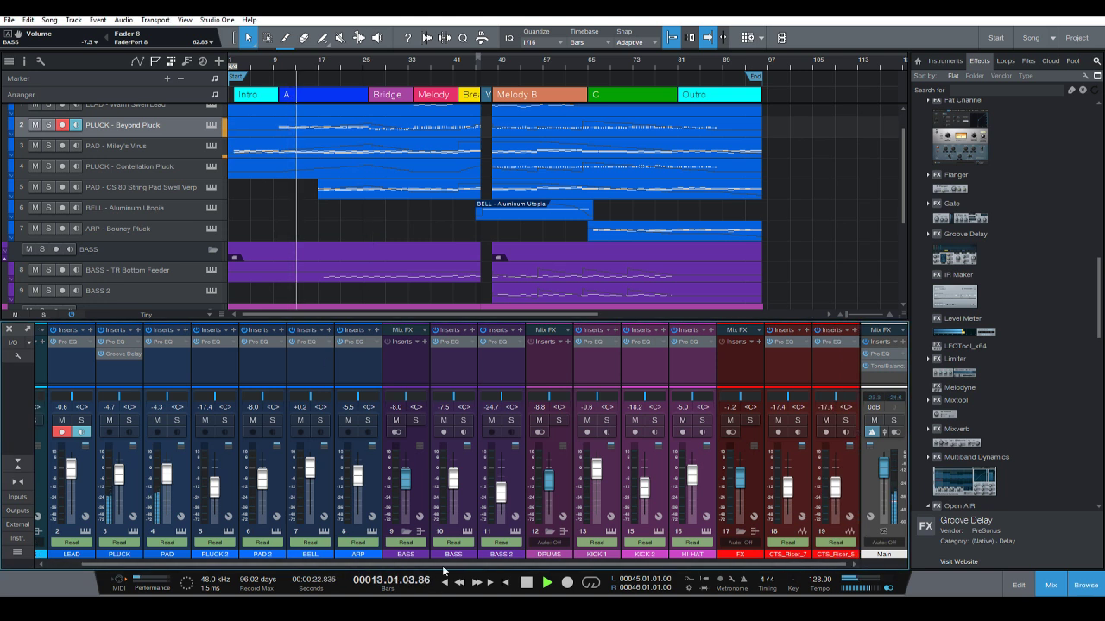
pyautogui.click(814, 513)
pyautogui.moveTo(643, 561); pyautogui.dragTo(150, 495)
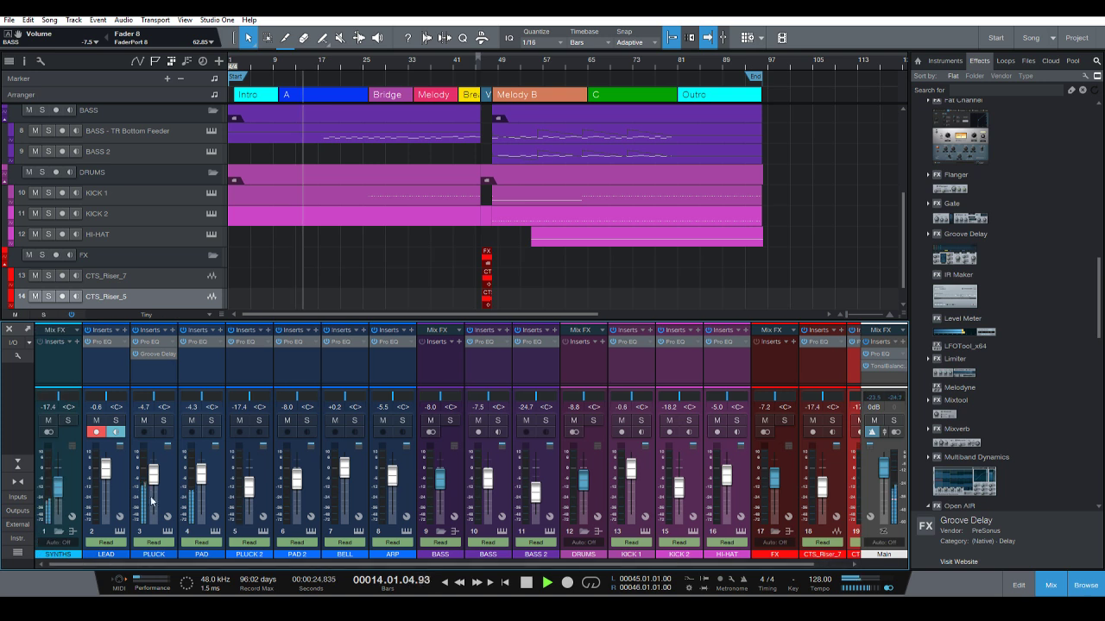
pyautogui.click(76, 488)
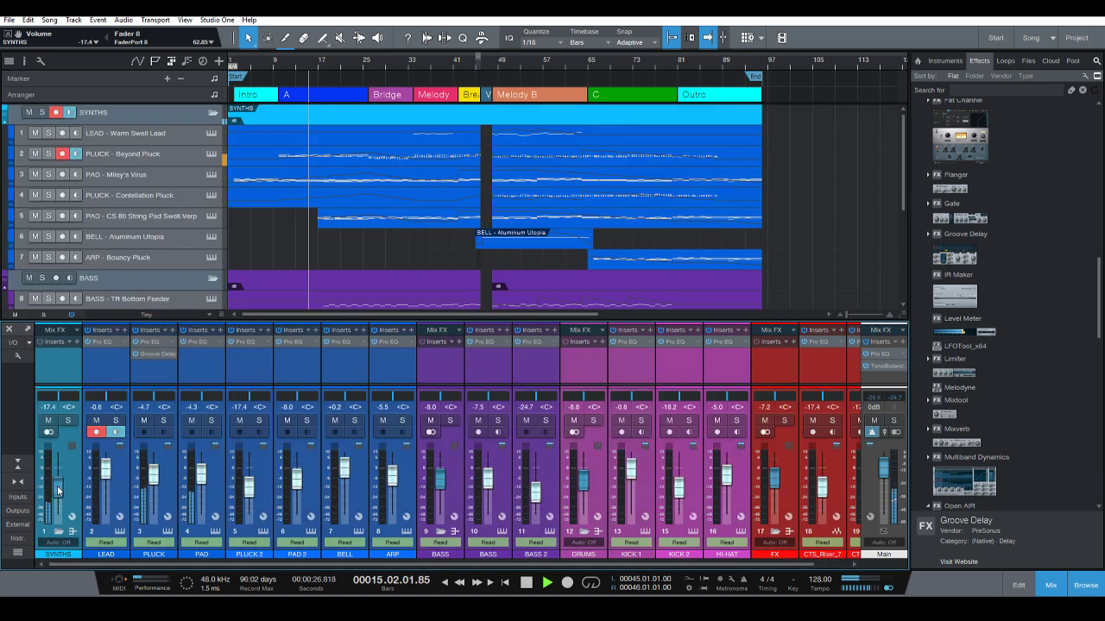
pyautogui.click(118, 481)
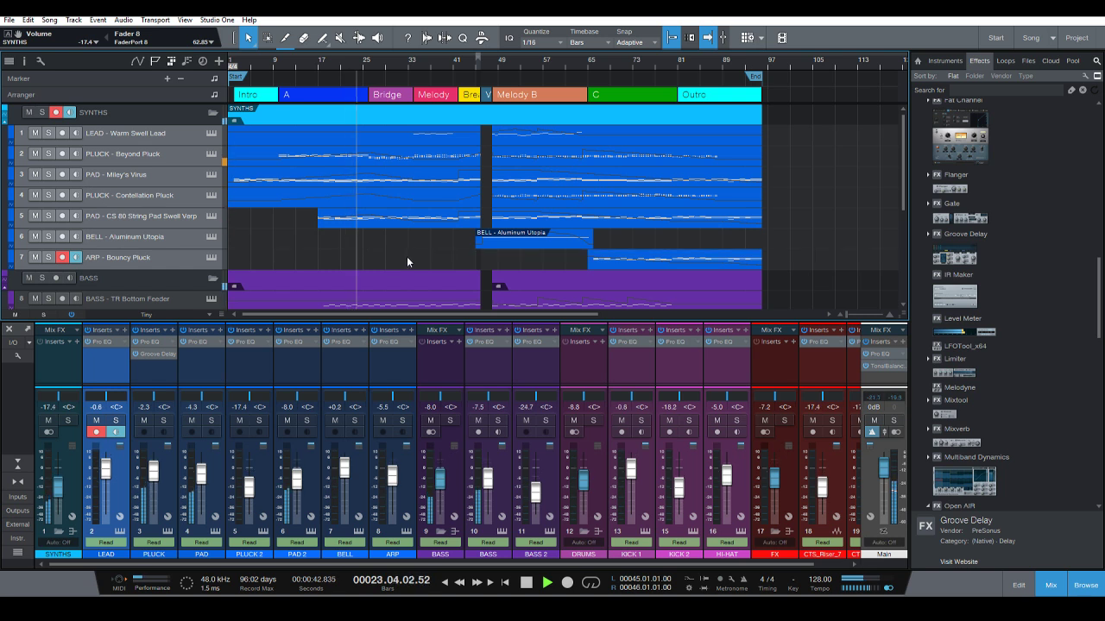
# Enlarge the tracks to Medium height and examine the lead, pluck and pad parts while the song plays through the Bridge, Melody and Break.
pyautogui.hotkey('shift', 'e')
pyautogui.hotkey('shift', 'e')
pyautogui.hotkey('shift', 'e')
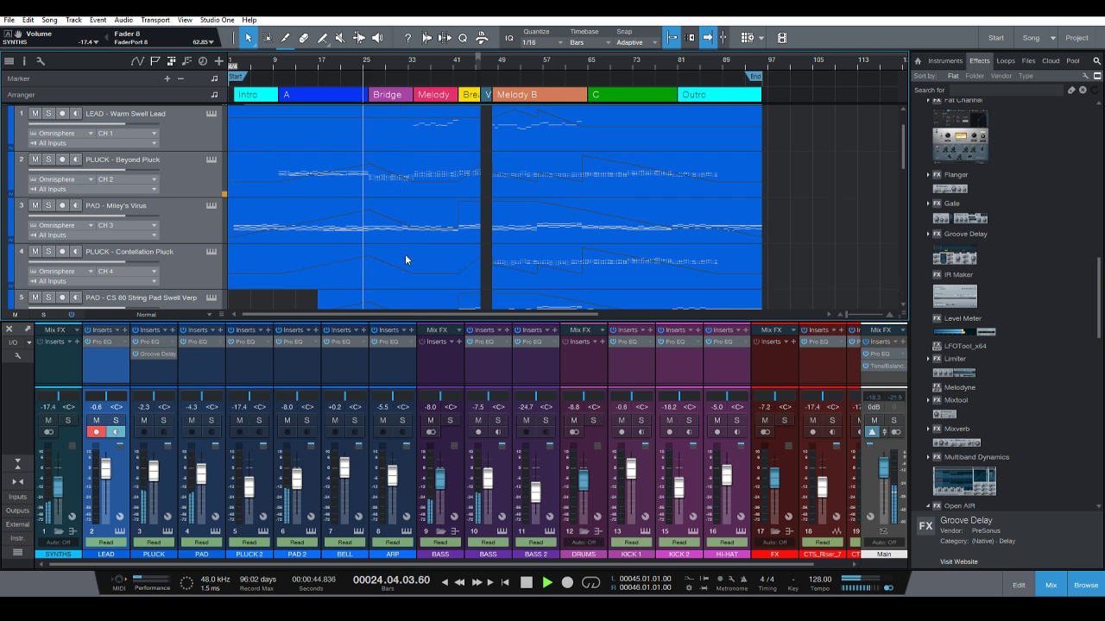
pyautogui.scroll(-1, 411, 247)
pyautogui.scroll(3, 411, 247)
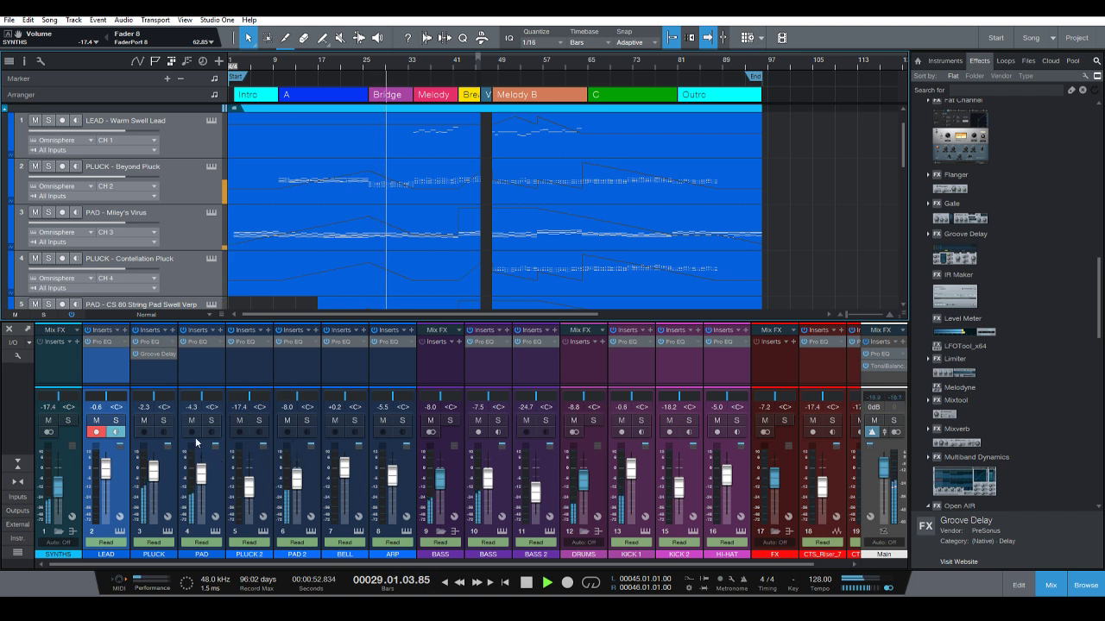
pyautogui.scroll(1, 361, 243)
pyautogui.scroll(-3, 406, 242)
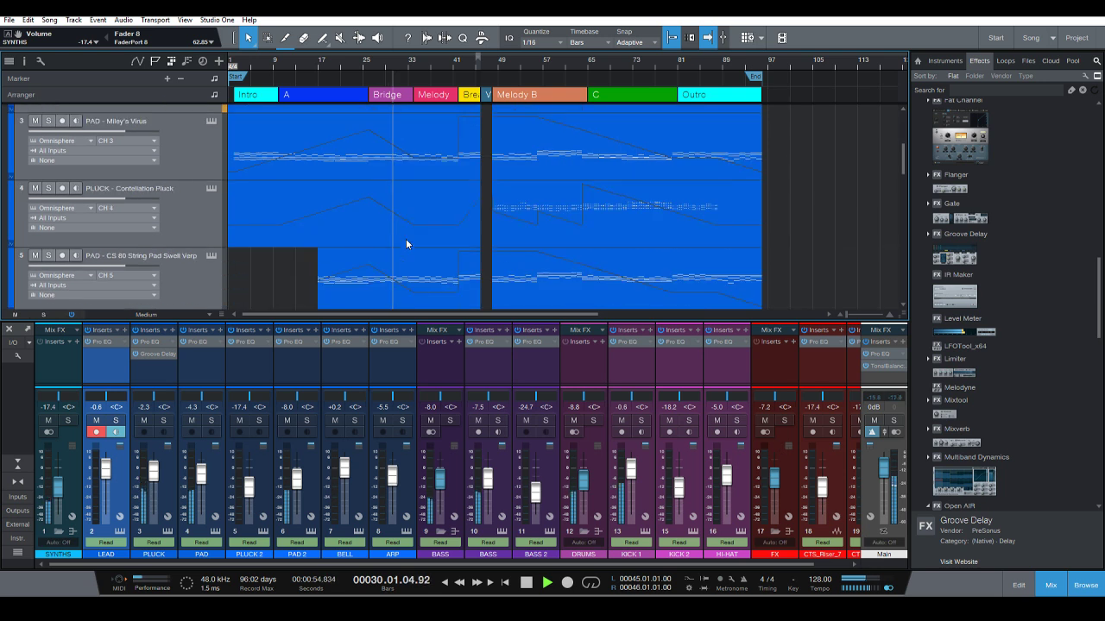
pyautogui.scroll(4, 406, 242)
pyautogui.scroll(-1, 405, 244)
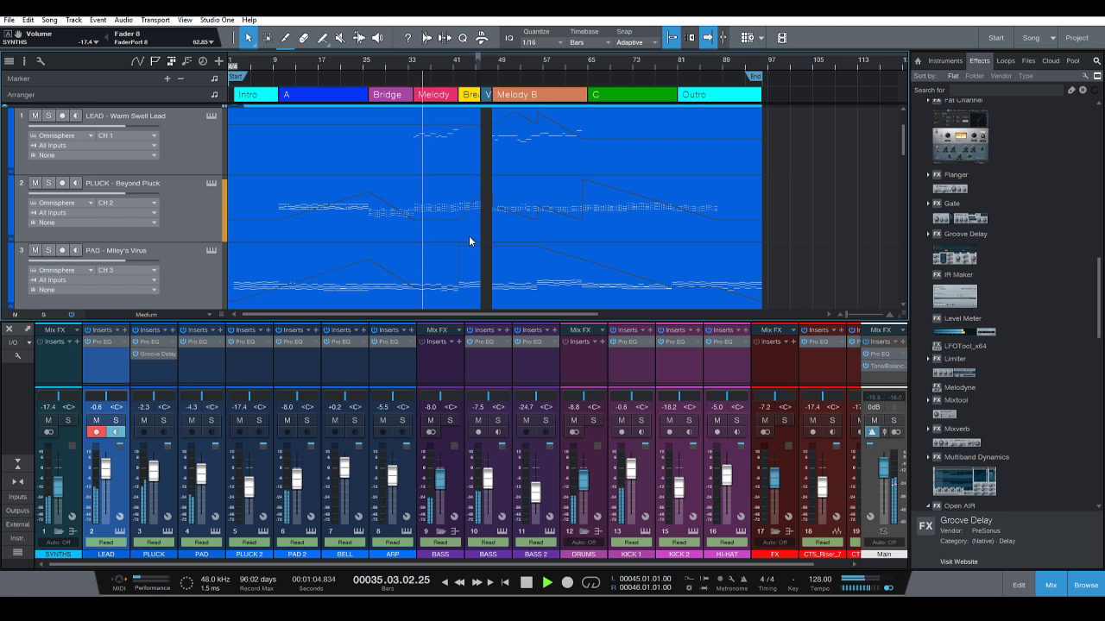
pyautogui.scroll(1, 469, 236)
pyautogui.scroll(-1, 466, 233)
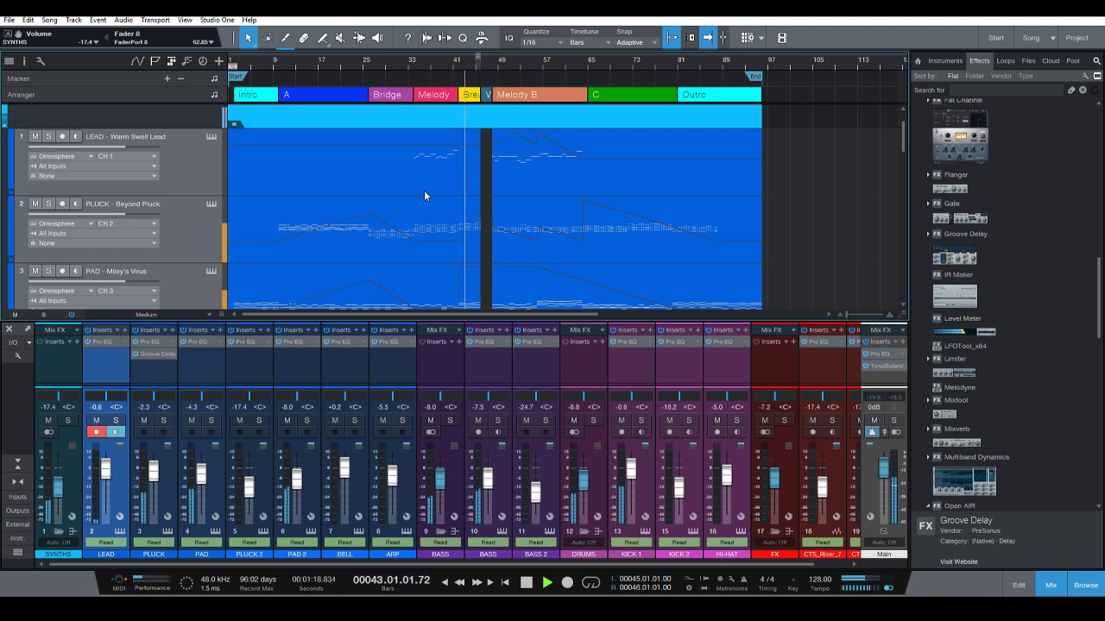
# Show the Beyond Pluck volume automation and zoom in on the Melody, Break and Verse sections.
pyautogui.press('a')
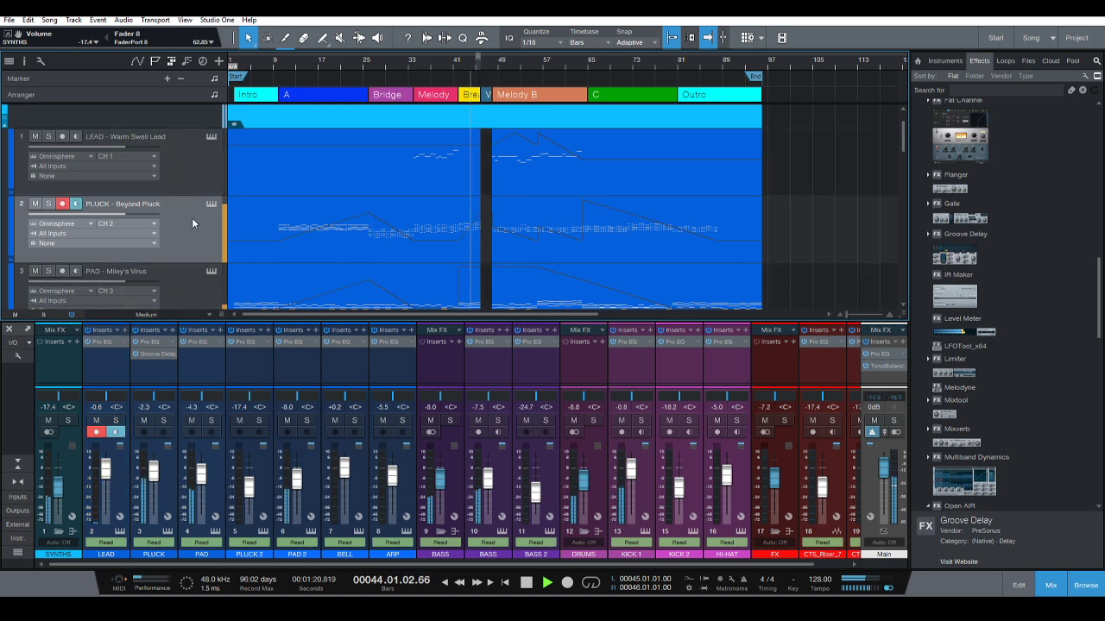
pyautogui.scroll(5, 488, 220)
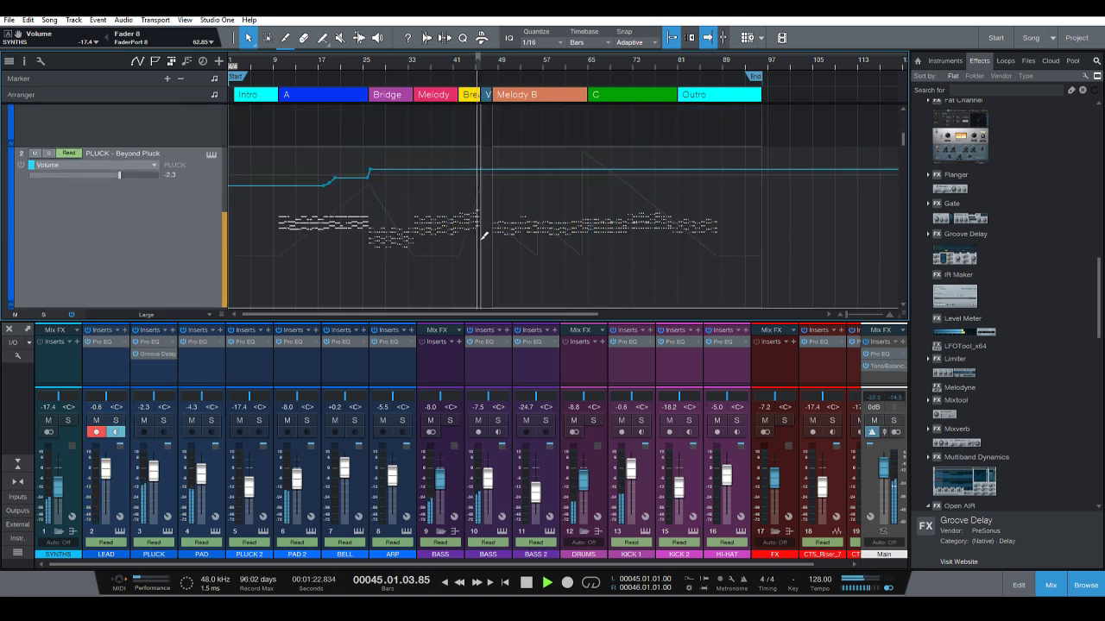
pyautogui.moveTo(454, 71); pyautogui.dragTo(453, 92)
pyautogui.scroll(-5, 561, 207)
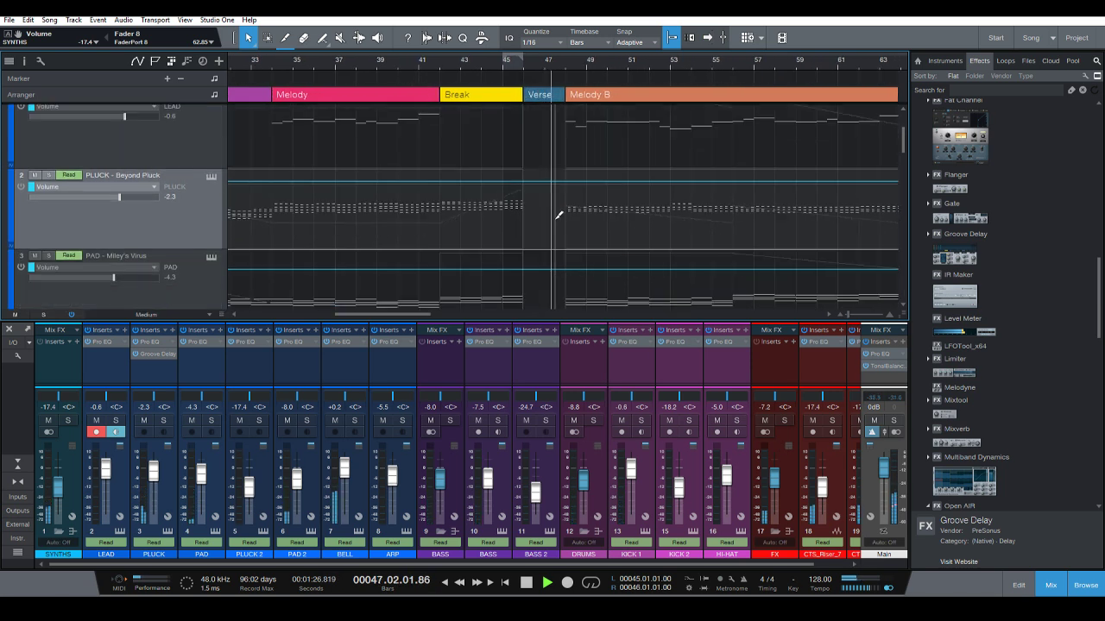
# Hide the automation envelopes and show the whole song's event clips at Small track height.
pyautogui.press('a')
pyautogui.scroll(-2, 554, 220)
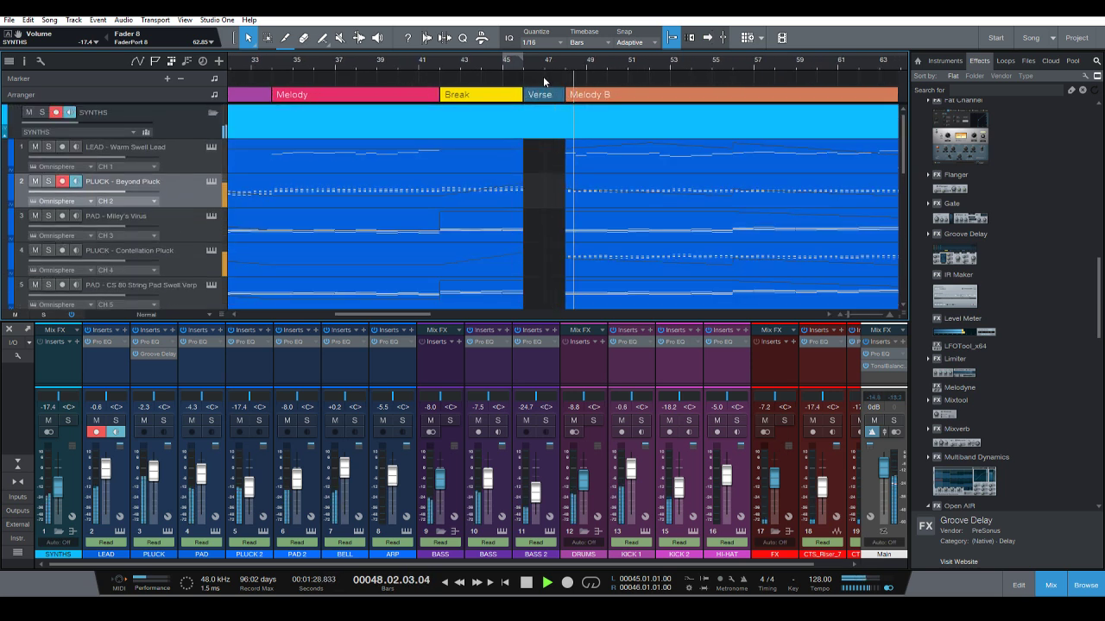
pyautogui.moveTo(543, 76)
pyautogui.mouseDown()
pyautogui.moveTo(543, 59)
pyautogui.moveTo(528, 63)
pyautogui.mouseUp()
pyautogui.scroll(-1, 501, 224)
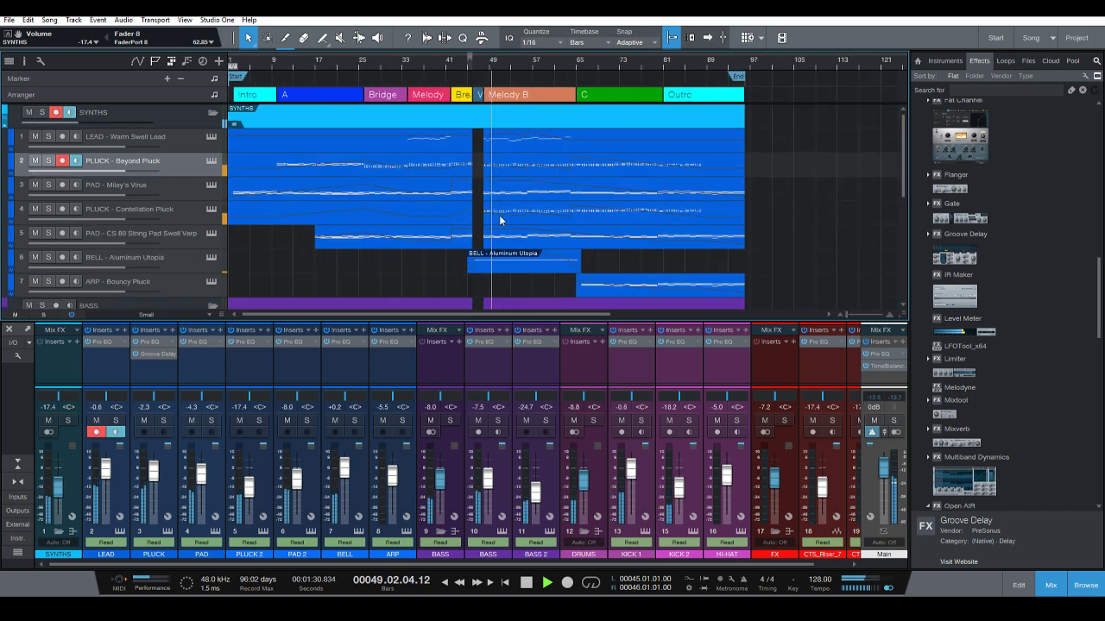
# Examine the bell, arp, bass and drum tracks at different track heights while Melody B plays.
pyautogui.scroll(-2, 499, 225)
pyautogui.scroll(-3, 499, 226)
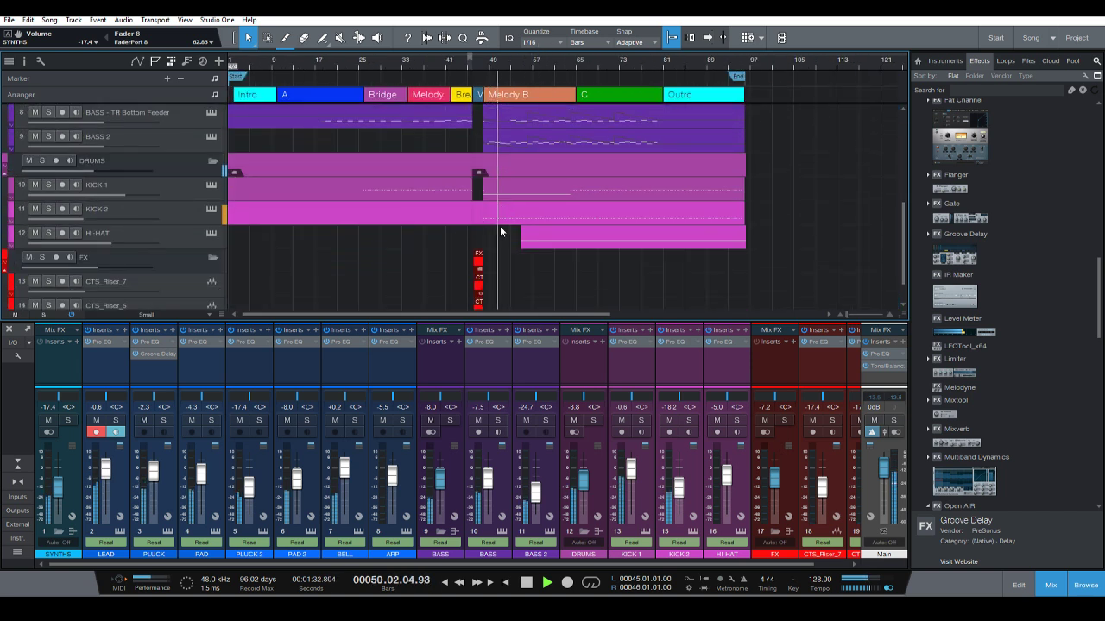
pyautogui.scroll(-1, 504, 237)
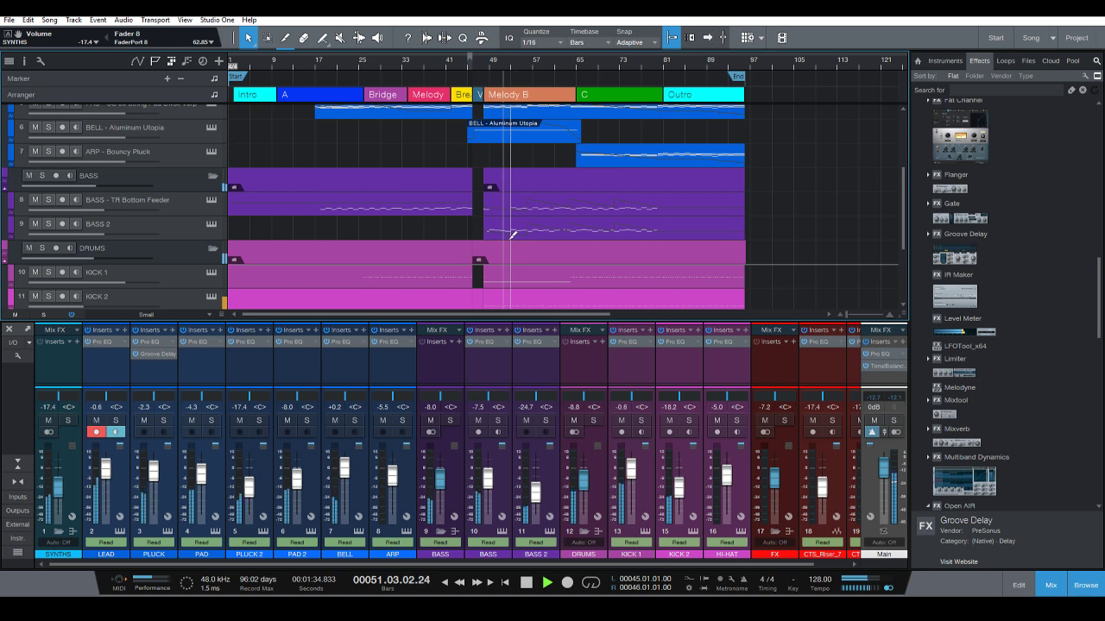
pyautogui.scroll(1, 506, 243)
pyautogui.scroll(3, 507, 240)
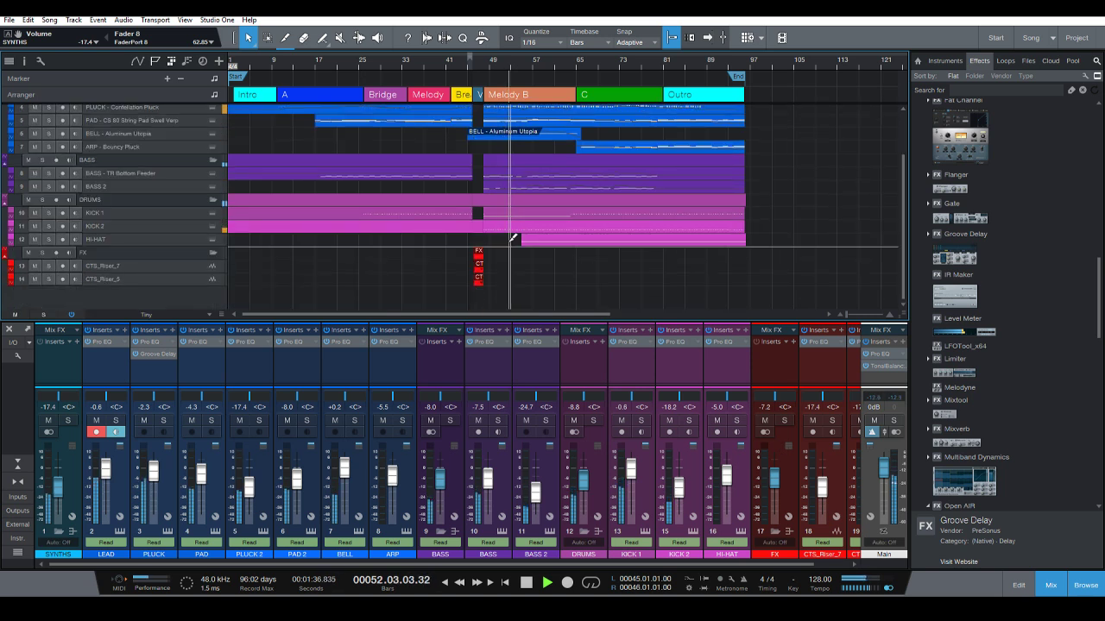
pyautogui.scroll(2, 506, 244)
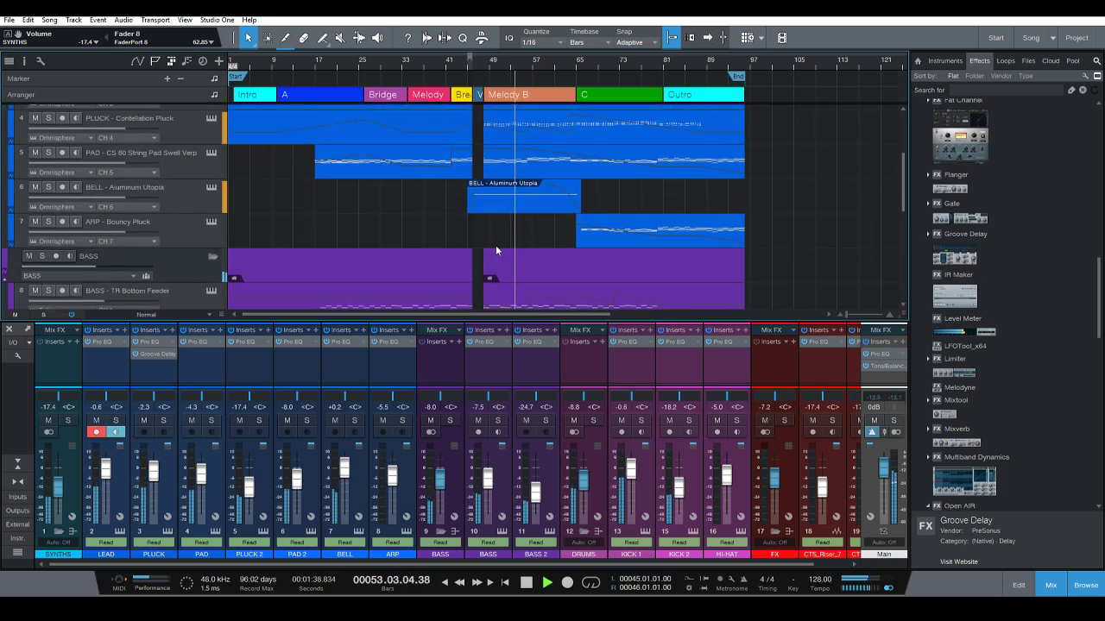
pyautogui.scroll(-1, 483, 227)
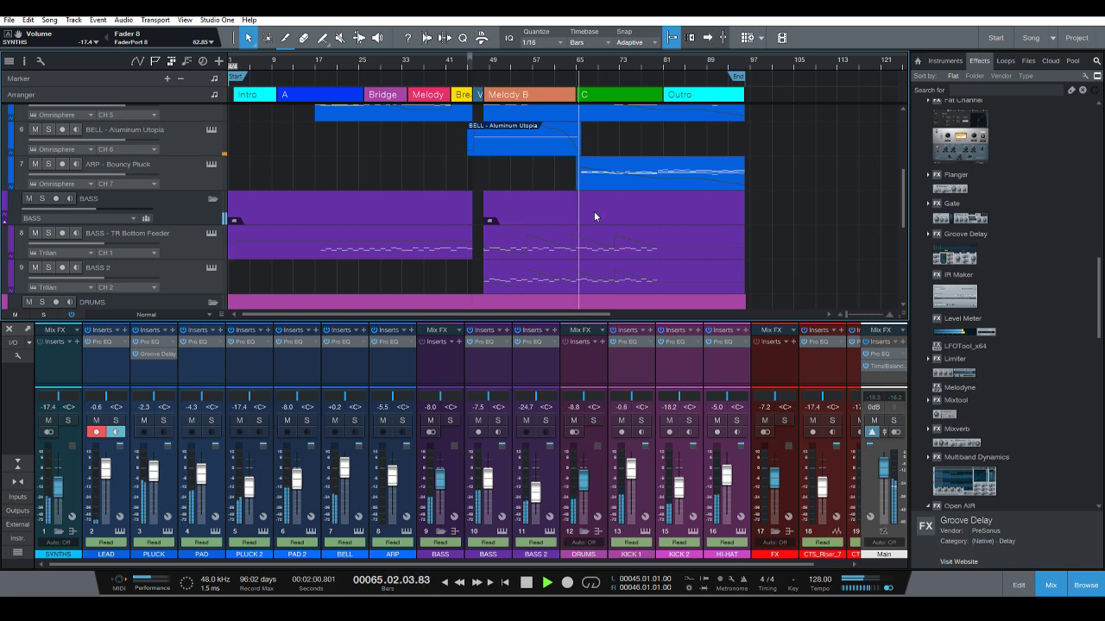
# Enlarge the tracks to Medium height and bring the Aluminum Utopia bell and Bouncy Pluck arp into view as section C plays.
pyautogui.scroll(1, 595, 210)
pyautogui.scroll(1, 597, 210)
pyautogui.scroll(3, 595, 214)
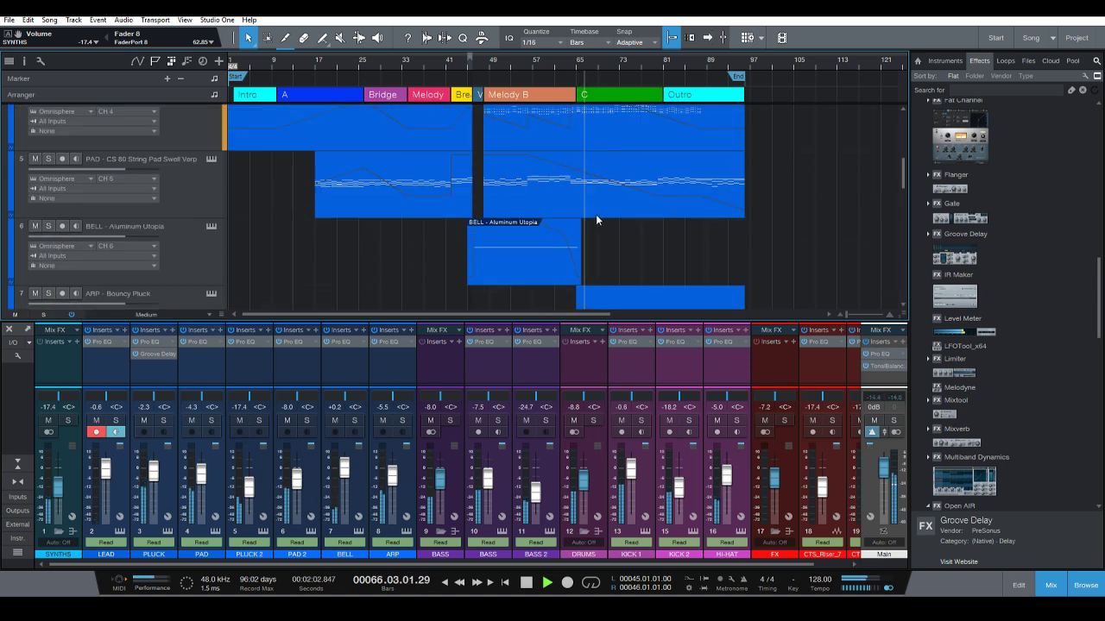
pyautogui.scroll(-3, 597, 221)
pyautogui.scroll(1, 599, 223)
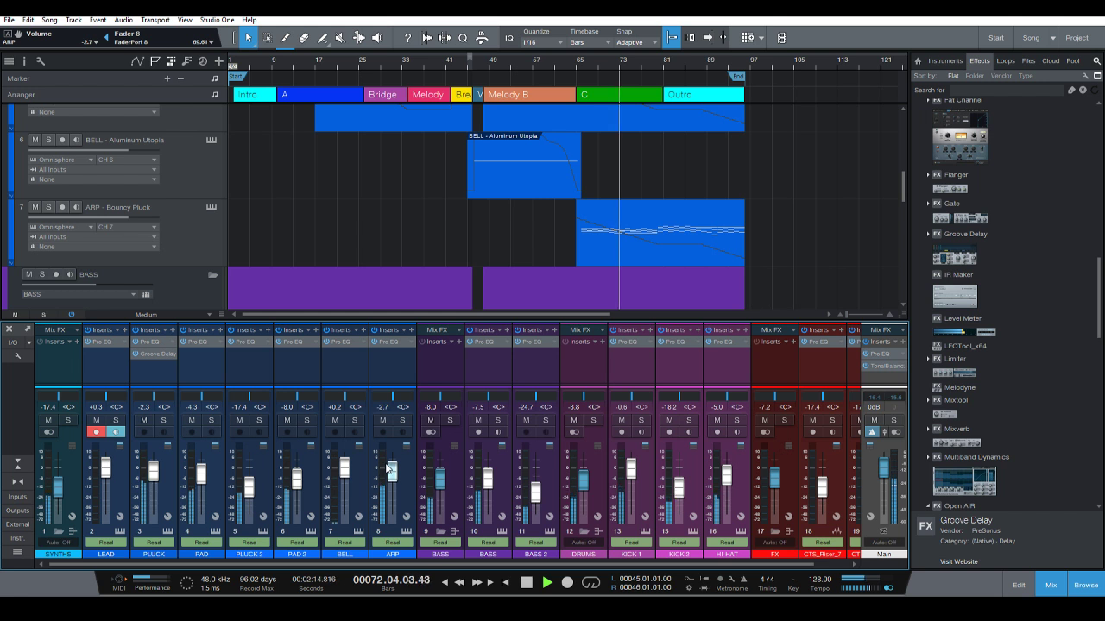
# Lower the HI-HAT channel volume to -9.2 dB, listen through the Outro and stop playback at the song's end.
pyautogui.scroll(5, 682, 263)
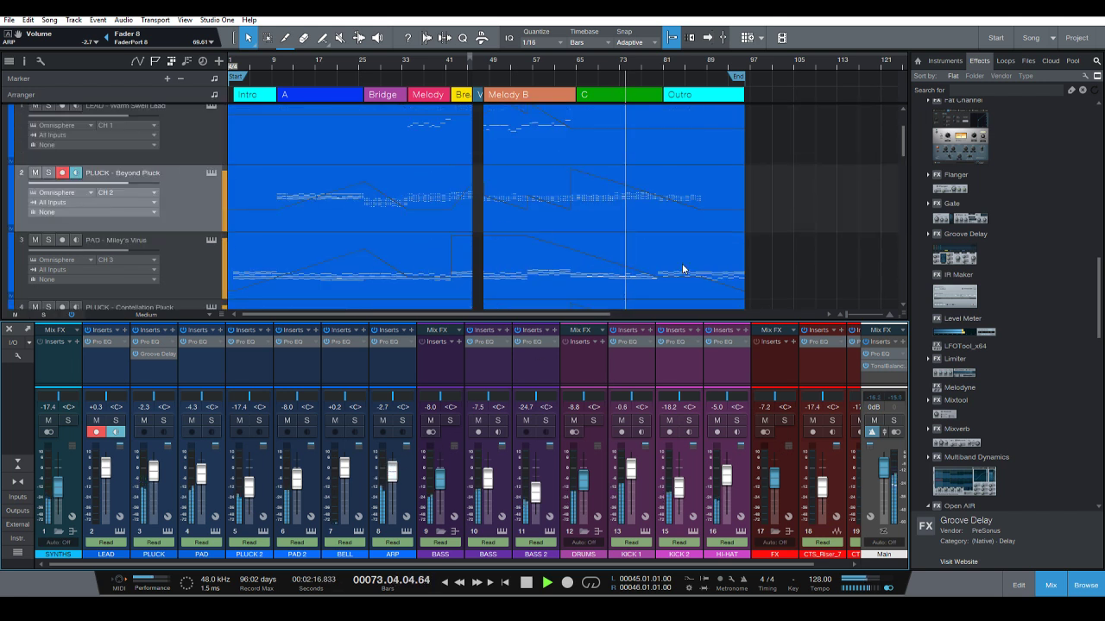
pyautogui.scroll(-5, 681, 262)
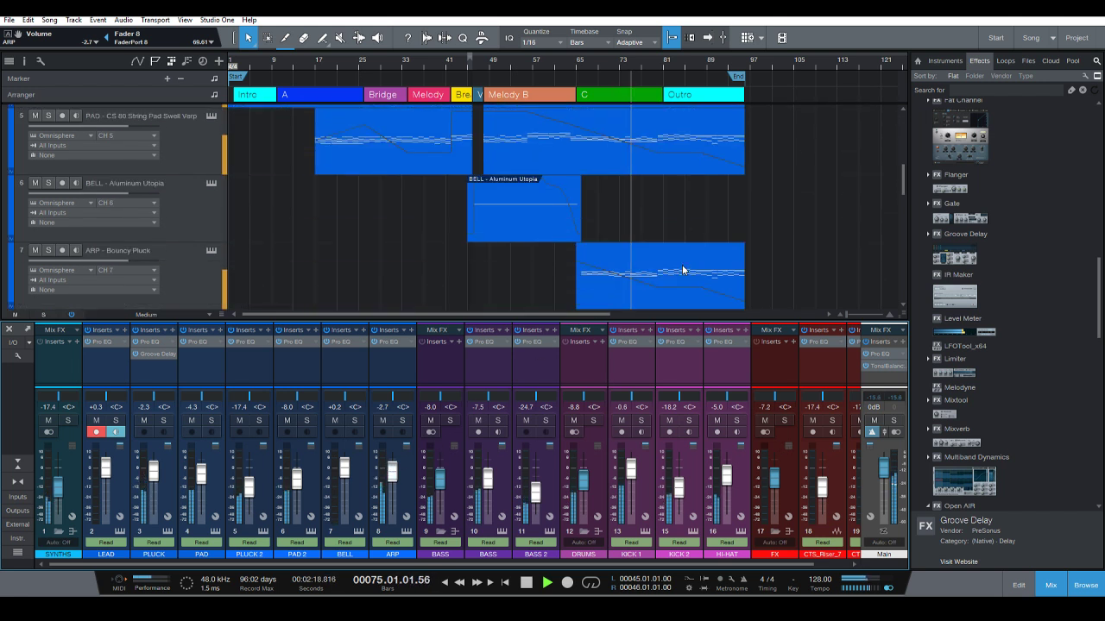
pyautogui.scroll(-5, 682, 260)
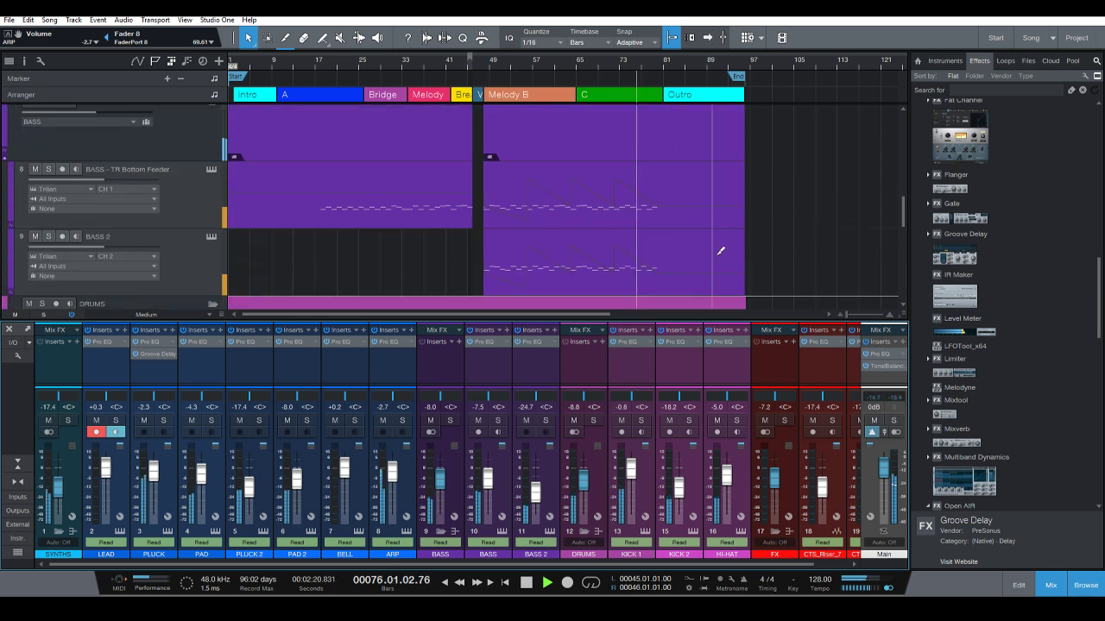
pyautogui.scroll(-3, 756, 250)
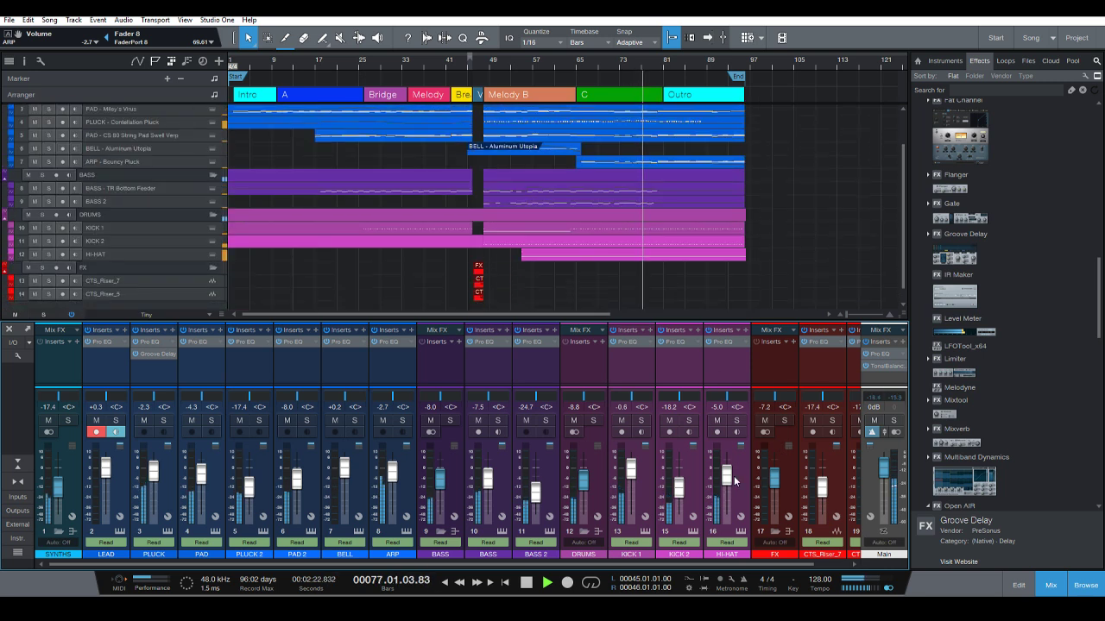
pyautogui.moveTo(729, 478); pyautogui.dragTo(729, 483)
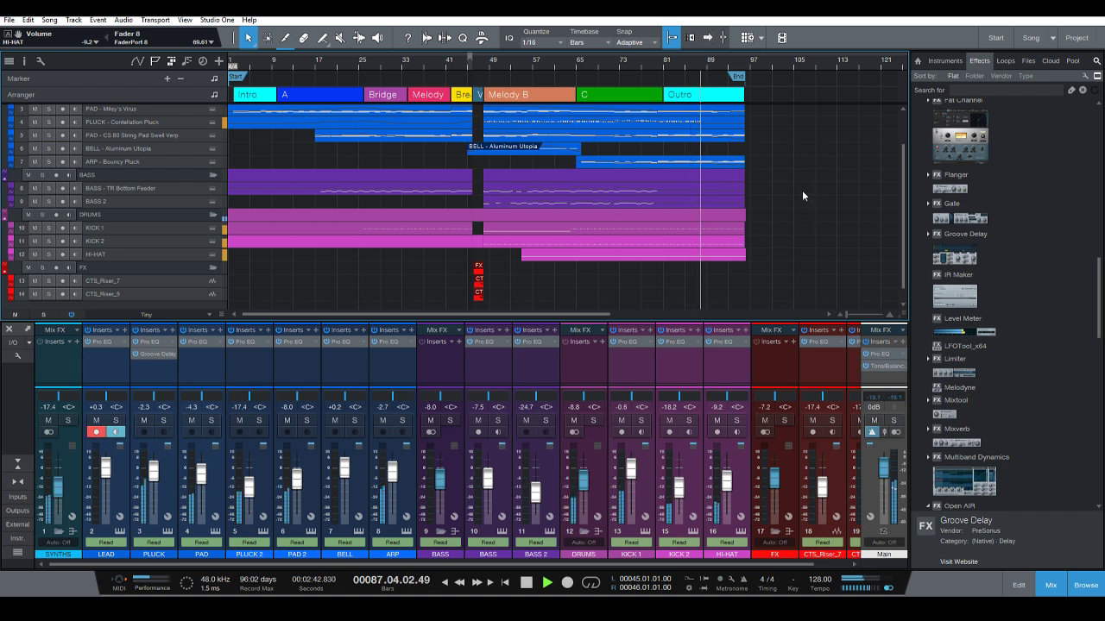
pyautogui.scroll(-5, 966, 274)
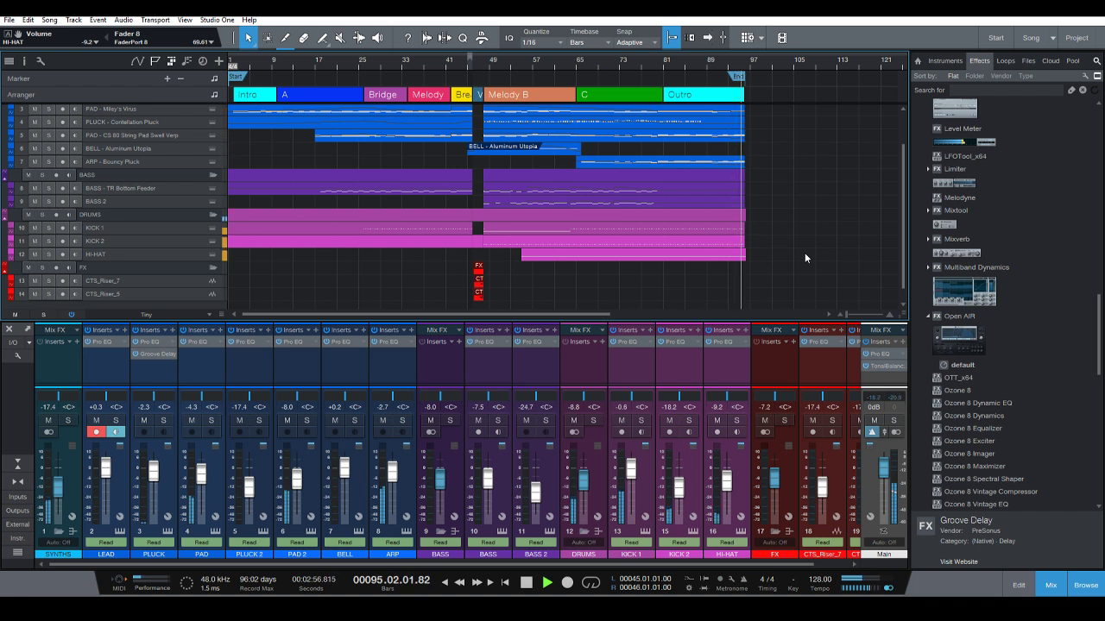
pyautogui.press('space')
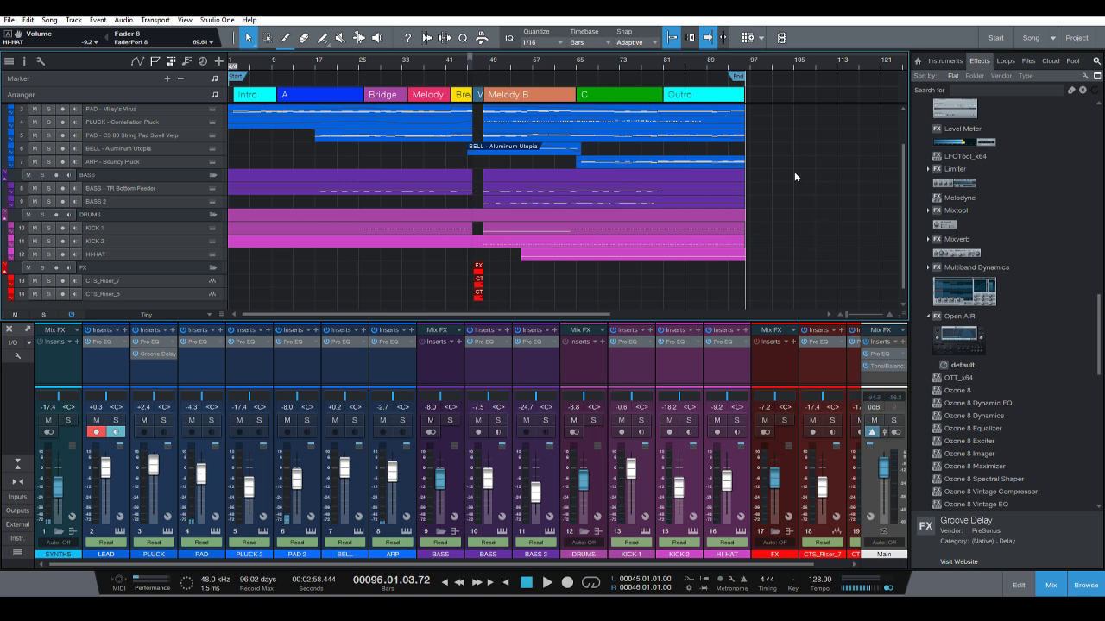
# Copy the Groove Delay insert from the PLUCK channel to the ARP channel and close its plug-in window.
pyautogui.scroll(-1, 759, 199)
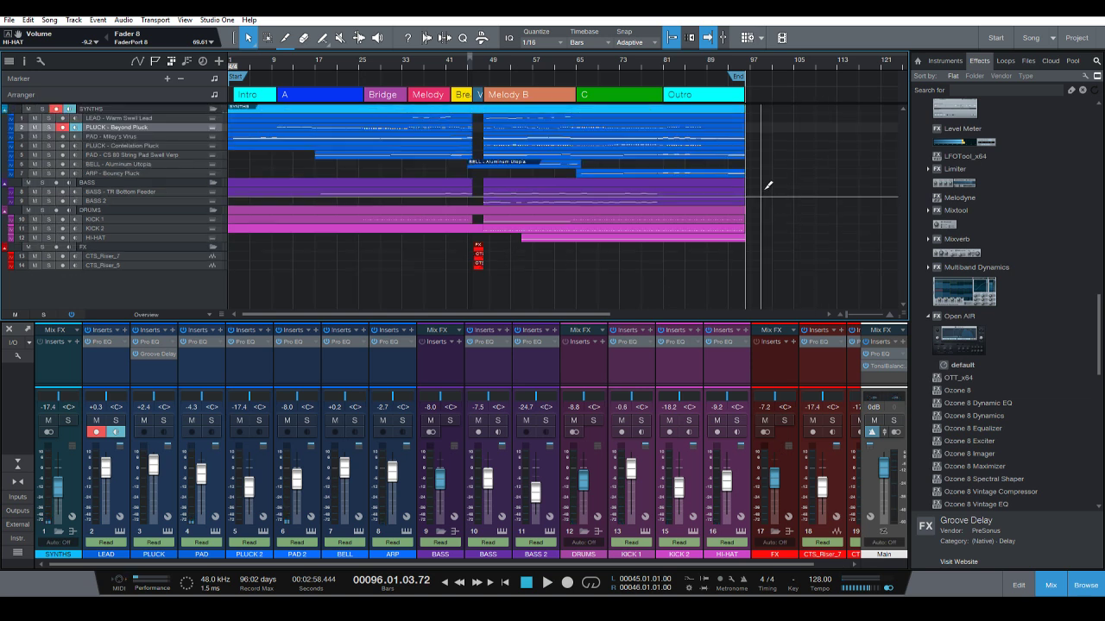
pyautogui.scroll(2, 782, 202)
pyautogui.scroll(-1, 796, 244)
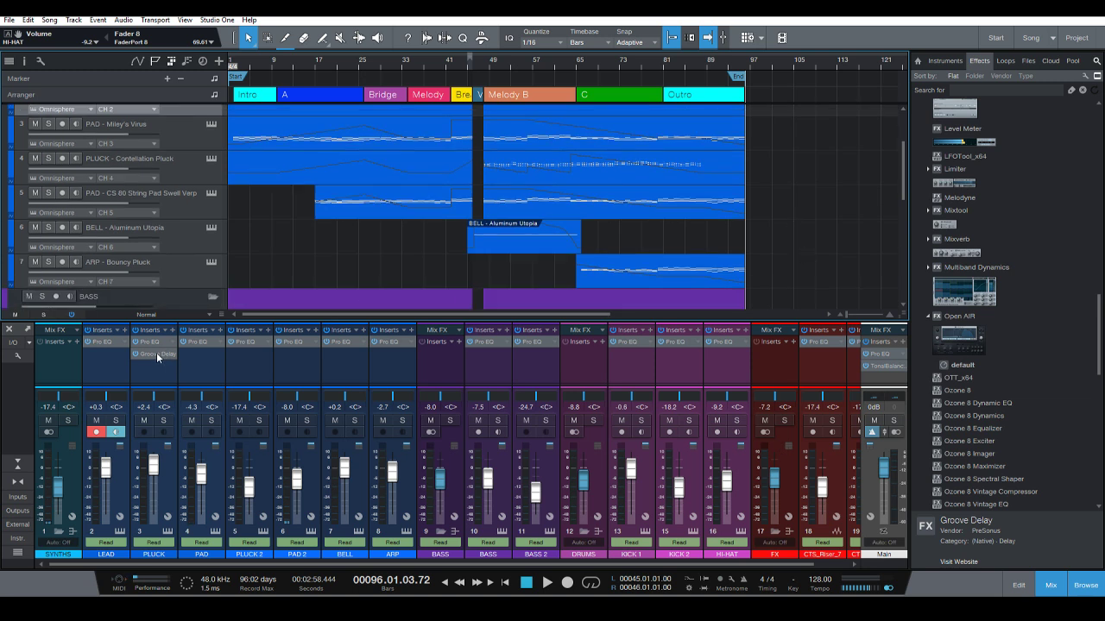
pyautogui.moveTo(157, 356); pyautogui.dragTo(380, 354)
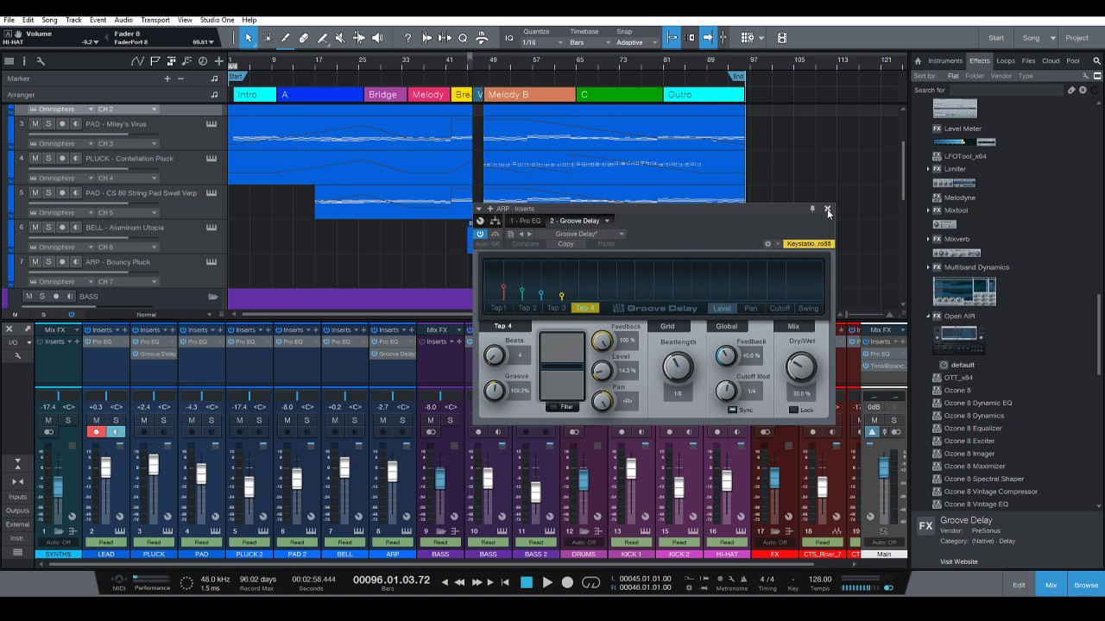
pyautogui.click(827, 210)
# Play section C from bar 66, compare the Bouncy Pluck arp soloed and in the full mix, and leave it unsoloed and unmuted.
pyautogui.click(583, 68)
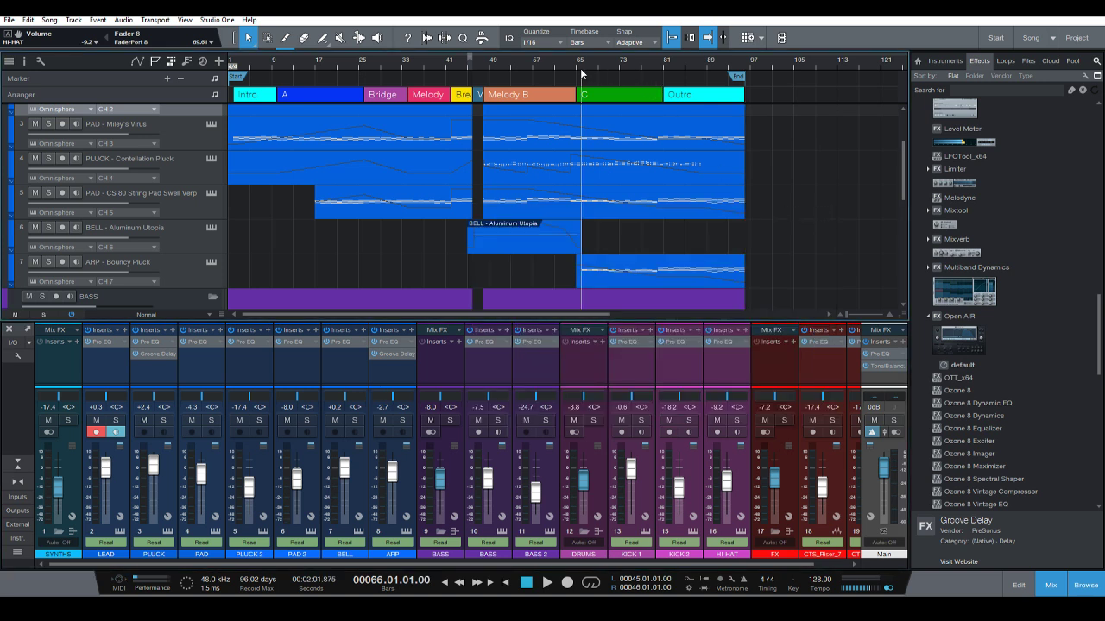
pyautogui.press('space')
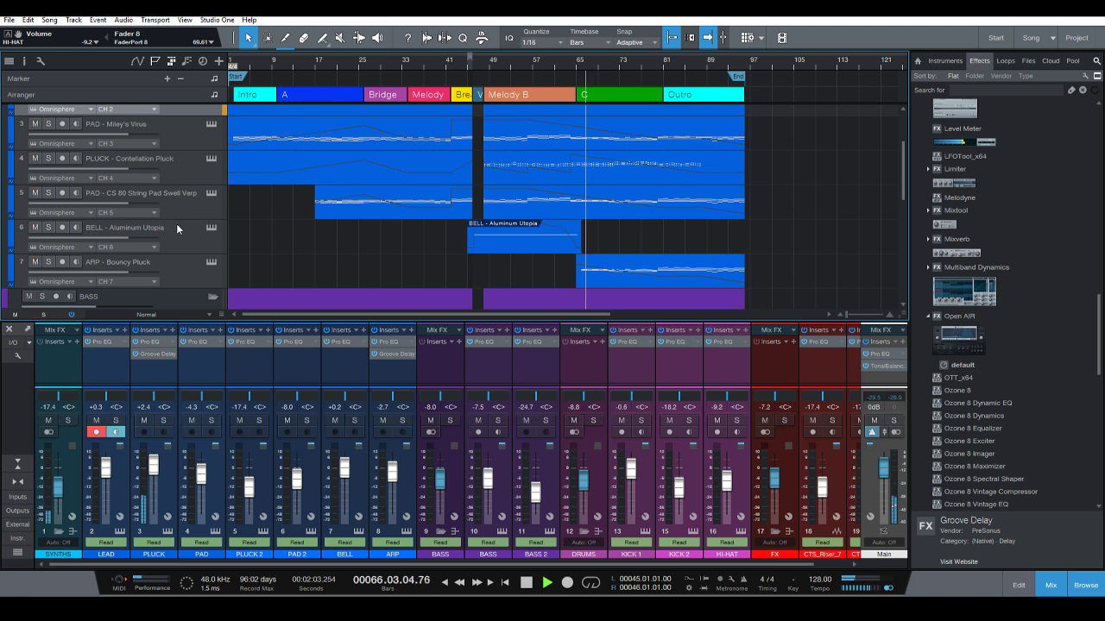
pyautogui.click(49, 262)
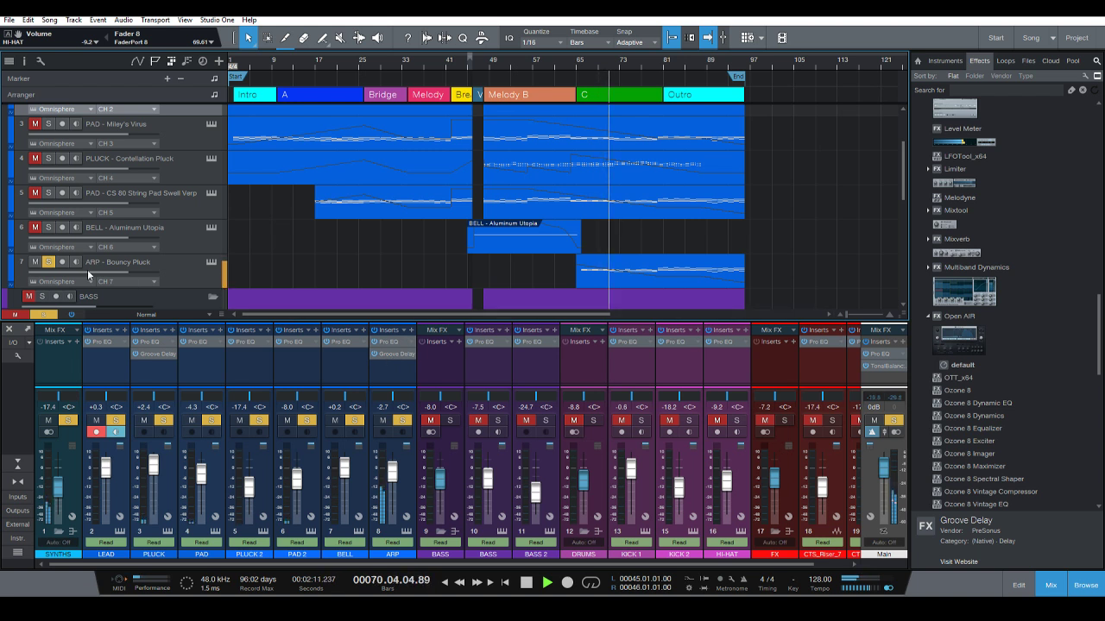
pyautogui.click(48, 261)
pyautogui.press('space')
pyautogui.click(36, 262)
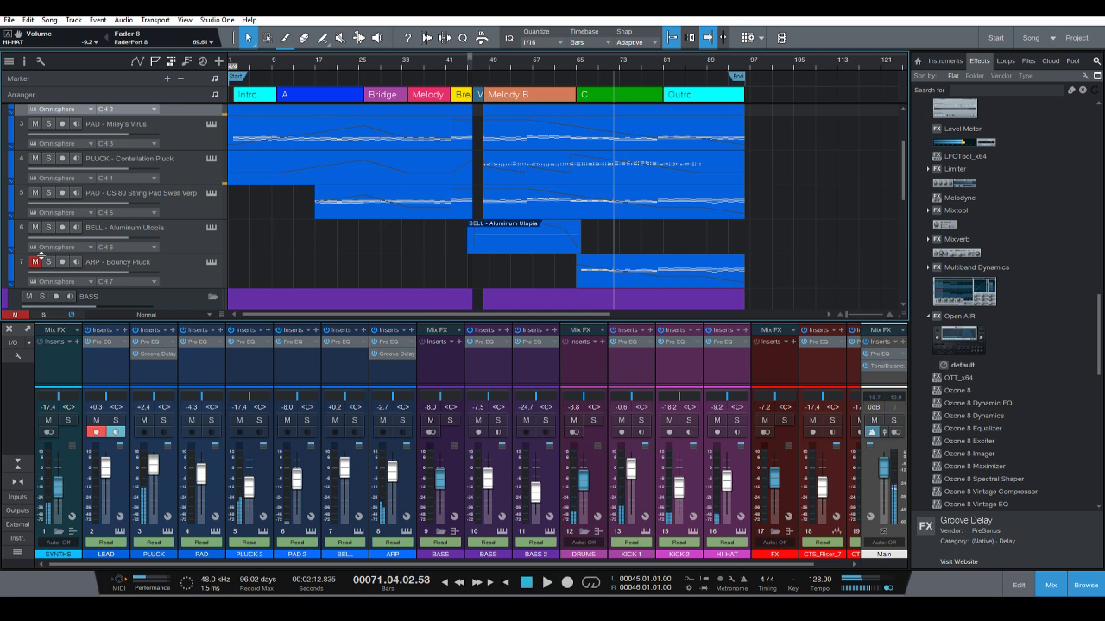
pyautogui.click(36, 264)
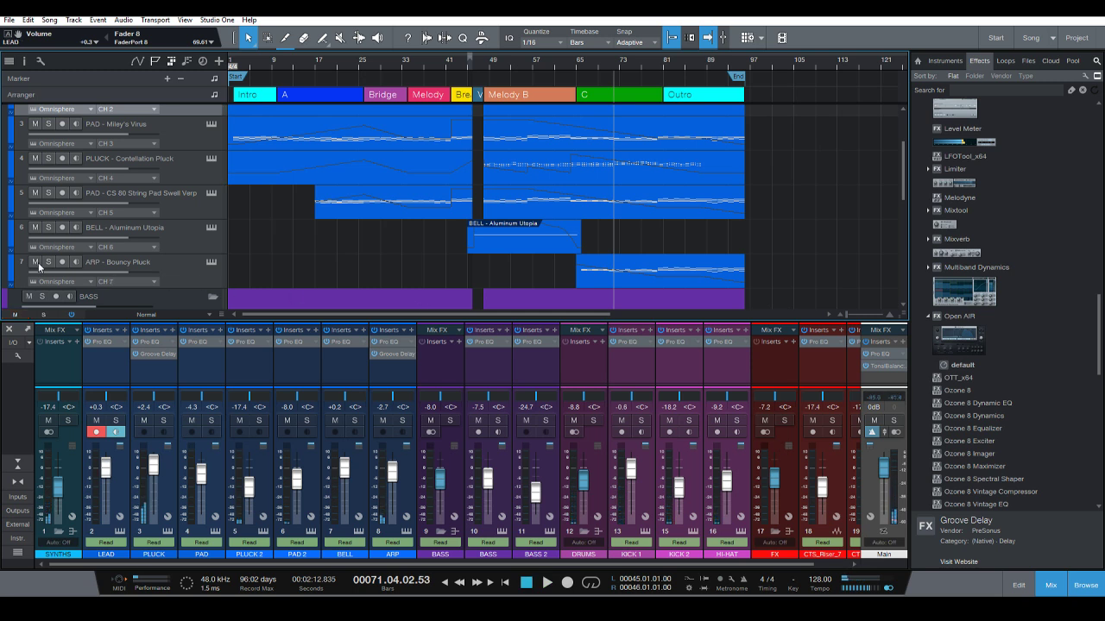
# Show the tracks at Tiny height and locate Ozone 8 in the effects browser.
pyautogui.scroll(-2, 460, 246)
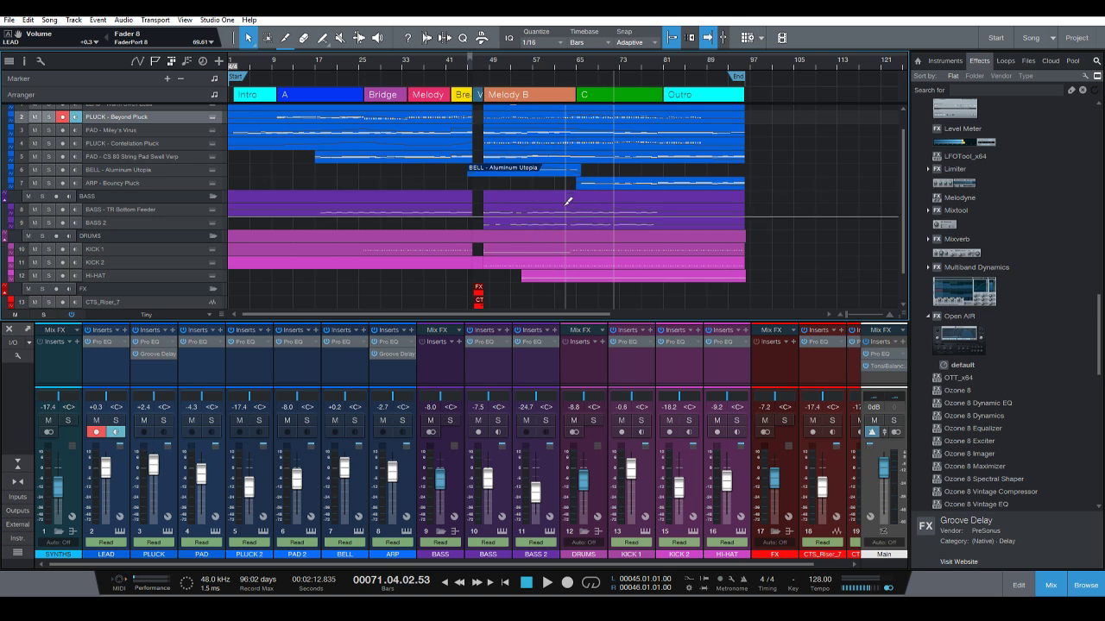
pyautogui.scroll(1, 568, 201)
pyautogui.scroll(-1, 570, 207)
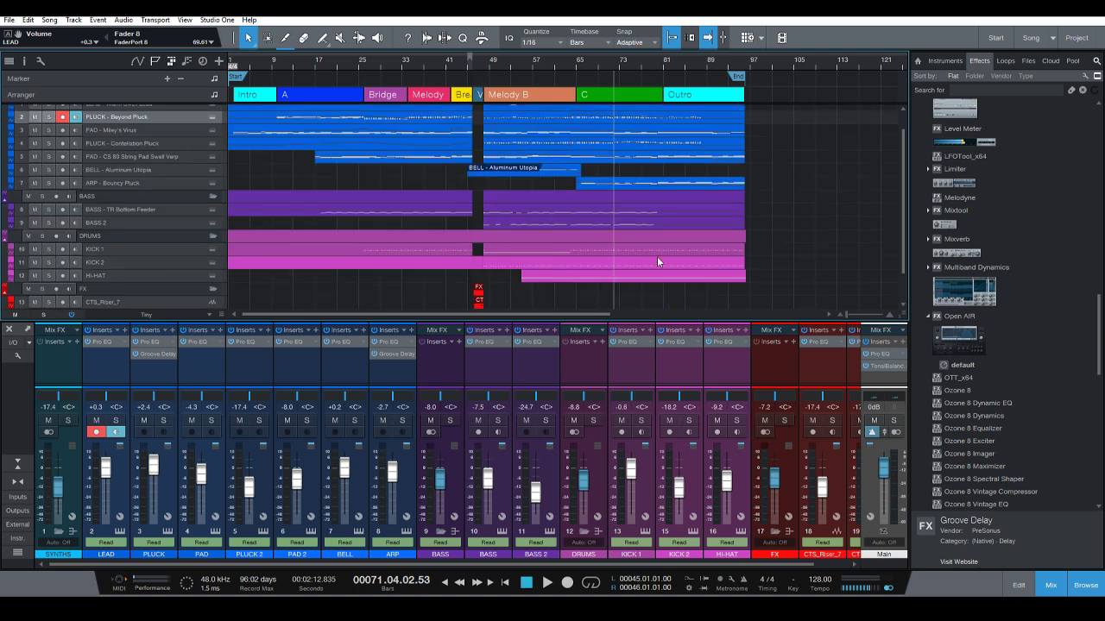
pyautogui.scroll(1, 473, 251)
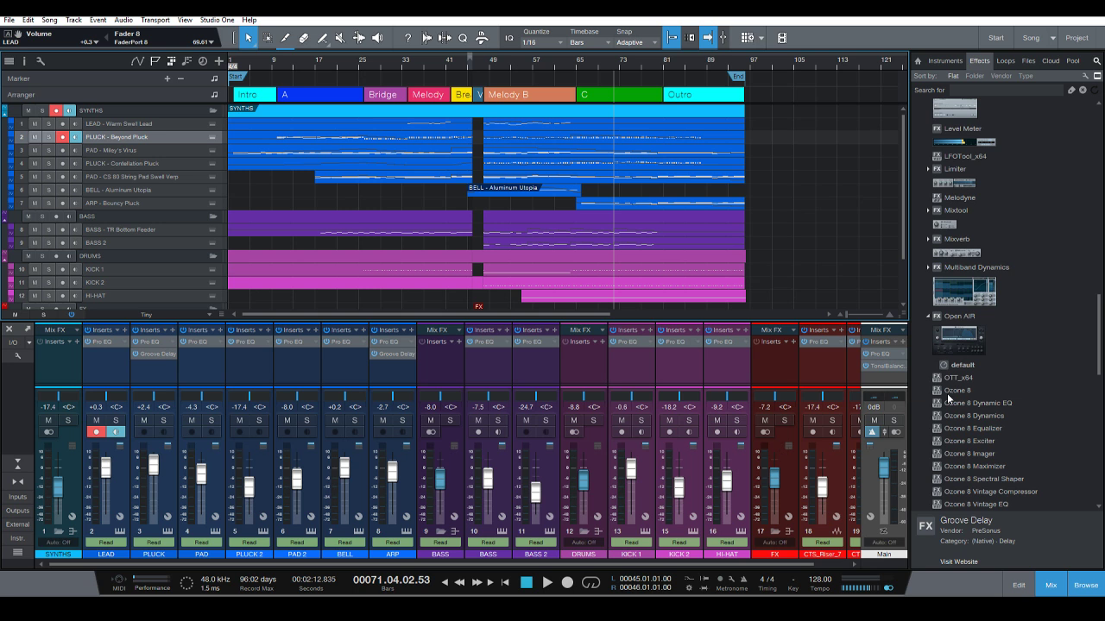
pyautogui.click(949, 391)
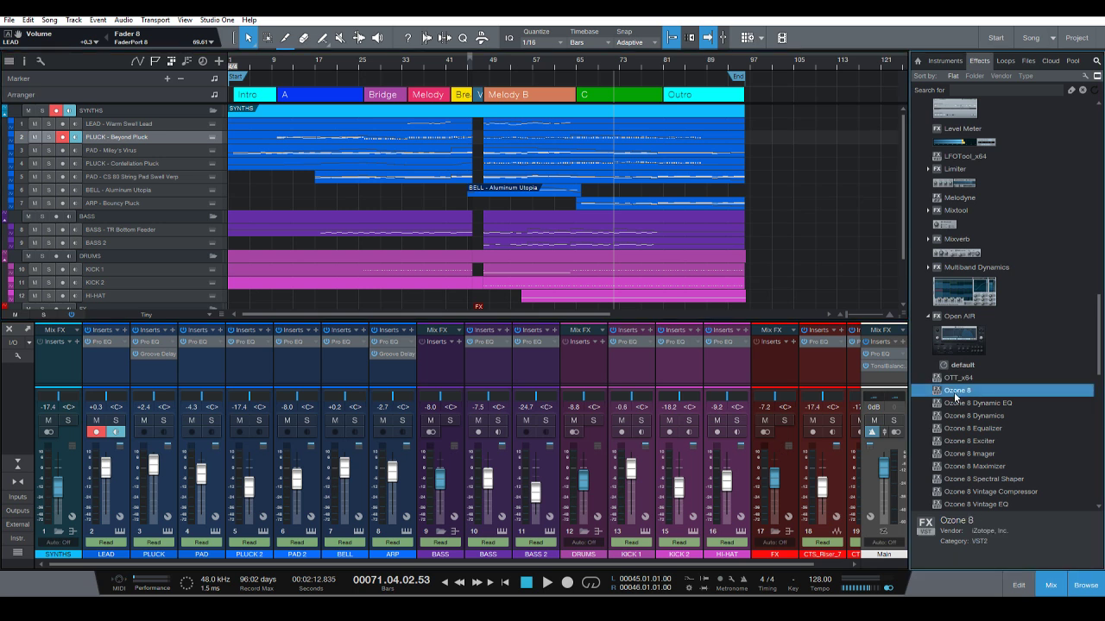
pyautogui.scroll(-1, 954, 397)
pyautogui.scroll(-1, 959, 393)
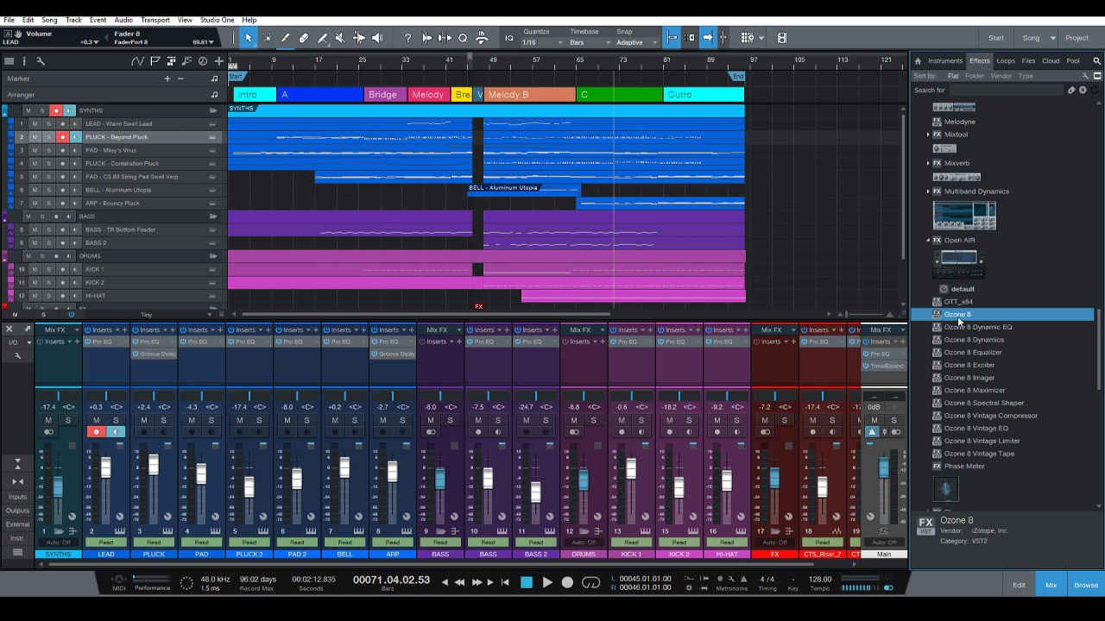
# Open Tonal Balance Control on the Main channel with the Modern target and move its window clear of the track list.
pyautogui.moveTo(885, 371); pyautogui.dragTo(884, 367)
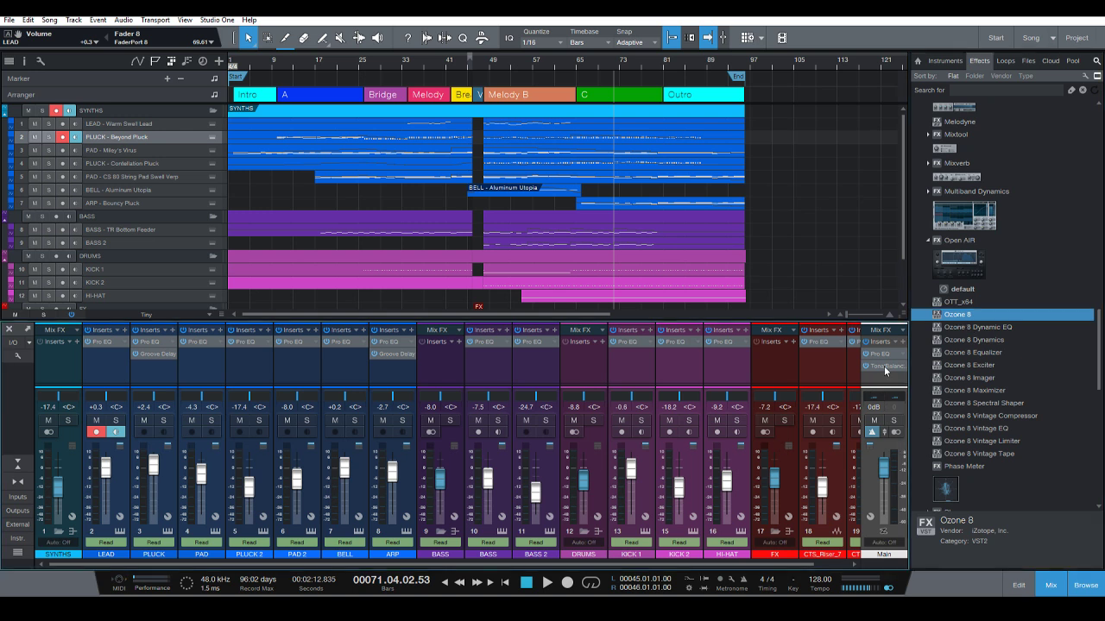
pyautogui.moveTo(621, 136); pyautogui.dragTo(579, 134)
pyautogui.click(578, 194)
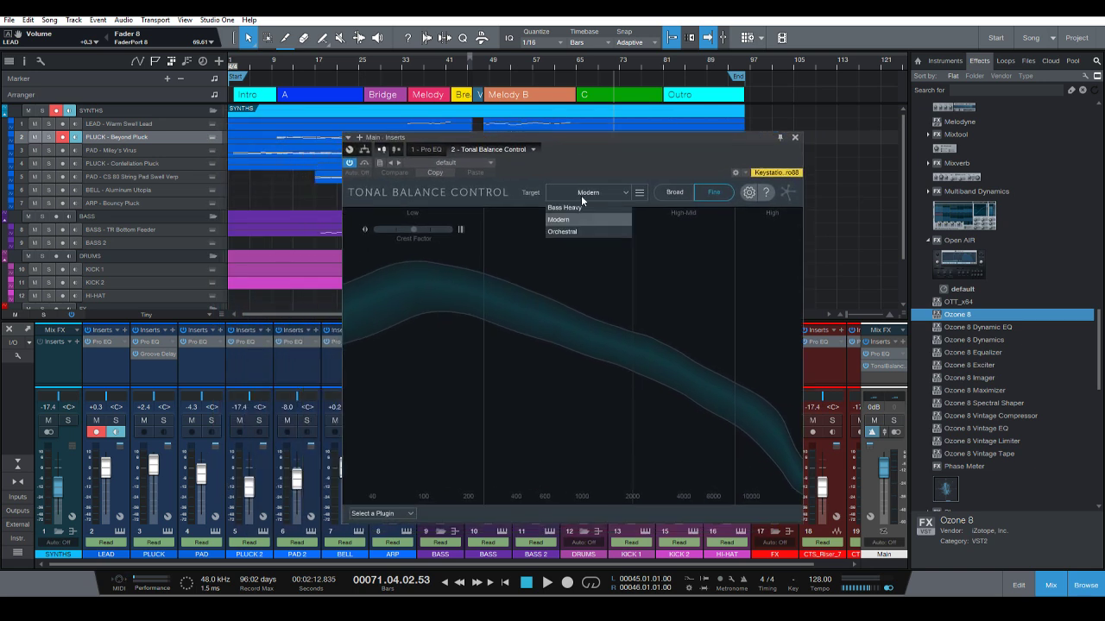
pyautogui.click(566, 222)
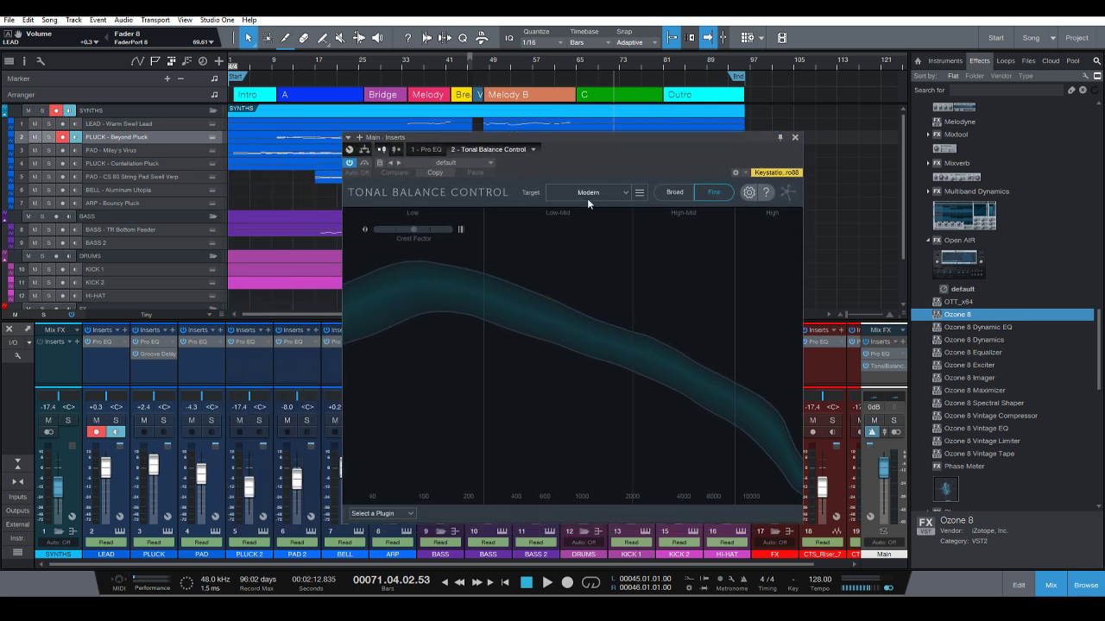
pyautogui.moveTo(517, 136); pyautogui.dragTo(620, 138)
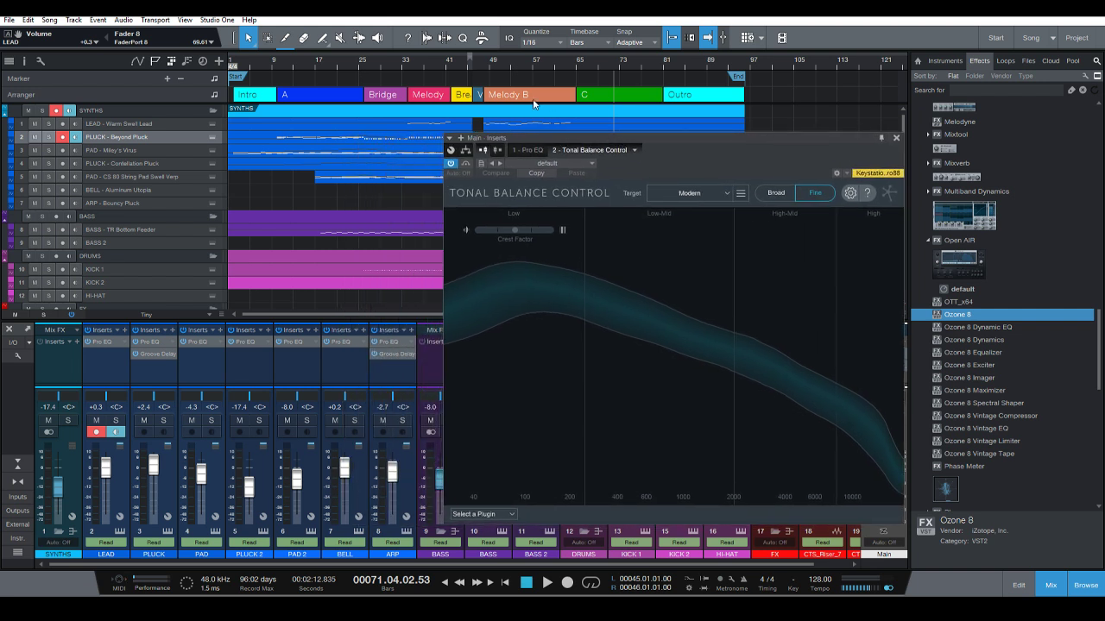
# Play from just before Melody B to compare the mix with the Modern target curve, stop playback and close Tonal Balance Control.
pyautogui.click(362, 64)
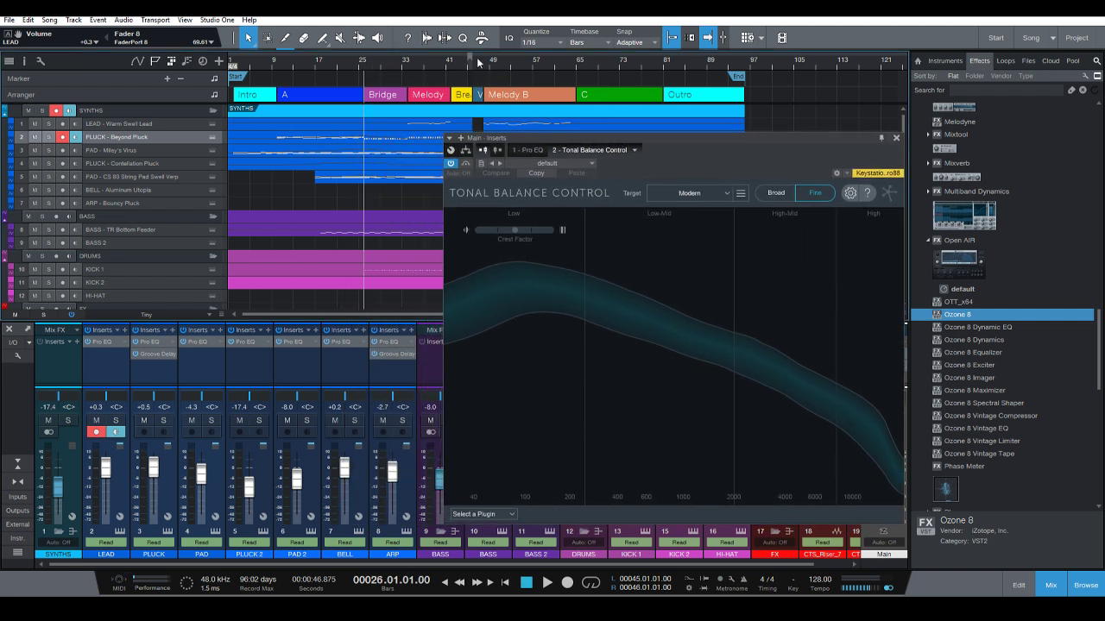
pyautogui.click(481, 59)
pyautogui.press('space')
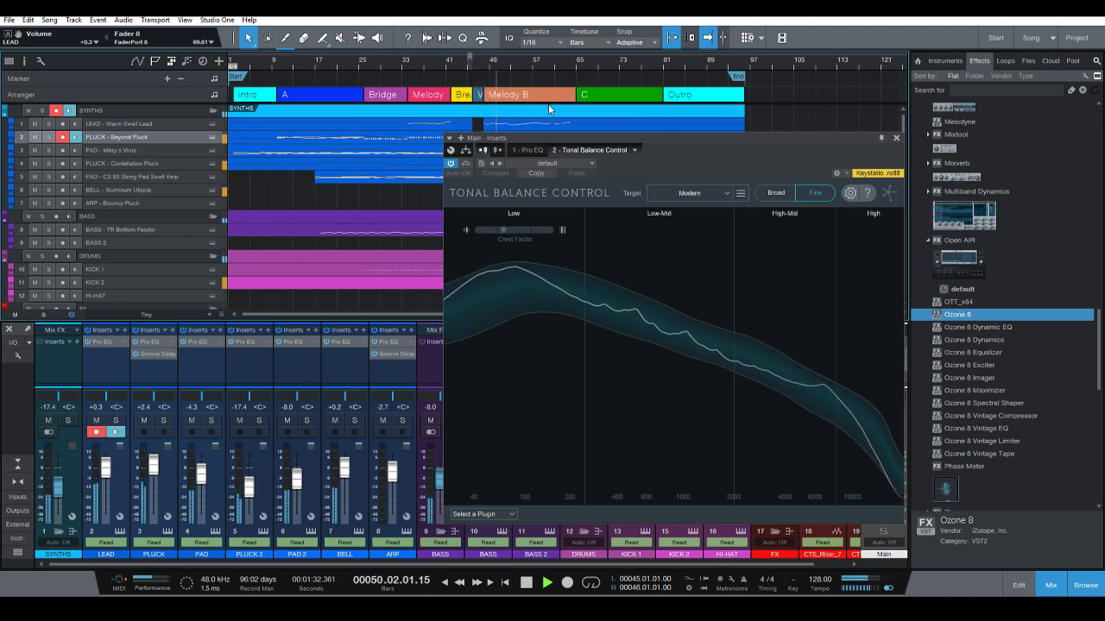
pyautogui.press('space')
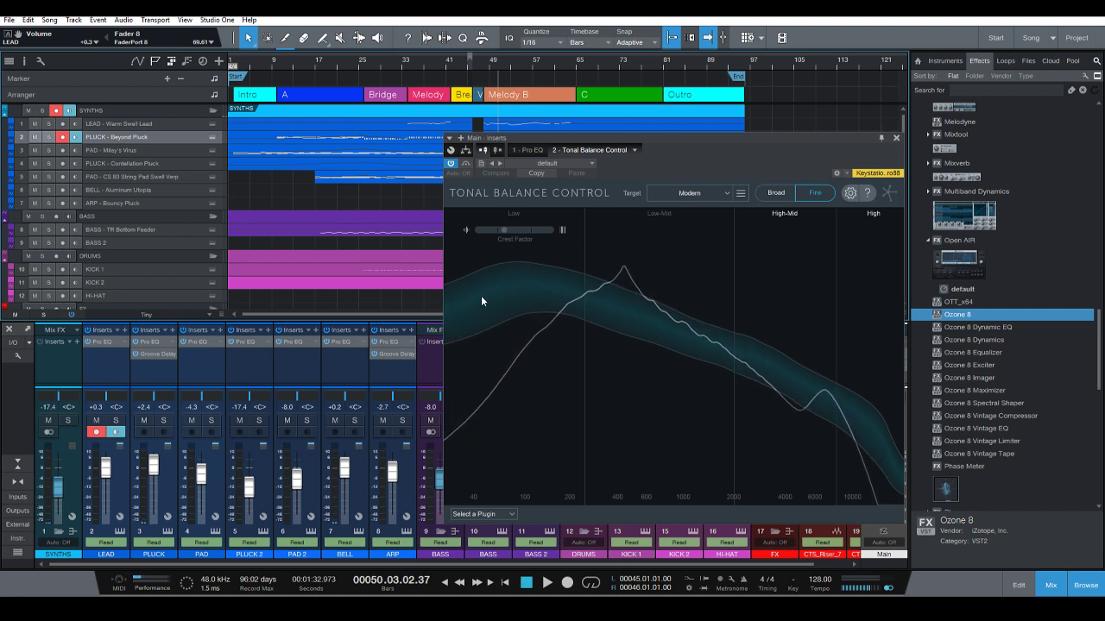
pyautogui.click(896, 138)
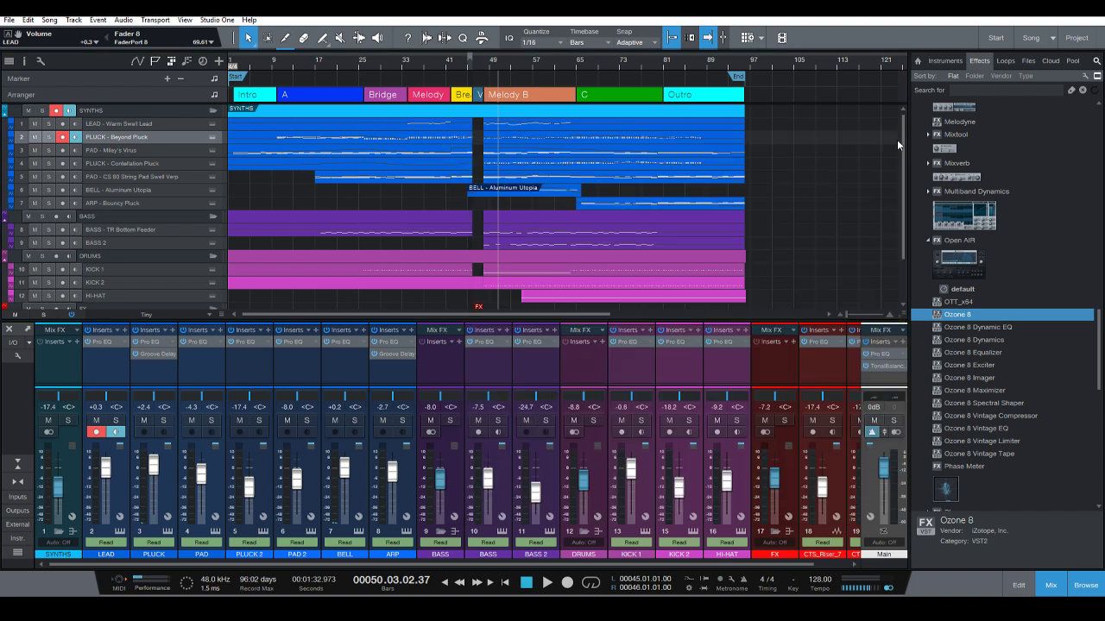
# Replay Melody B from its start, reopen Tonal Balance Control on the Main channel to examine the curve, and close it.
pyautogui.click(483, 68)
pyautogui.press('space')
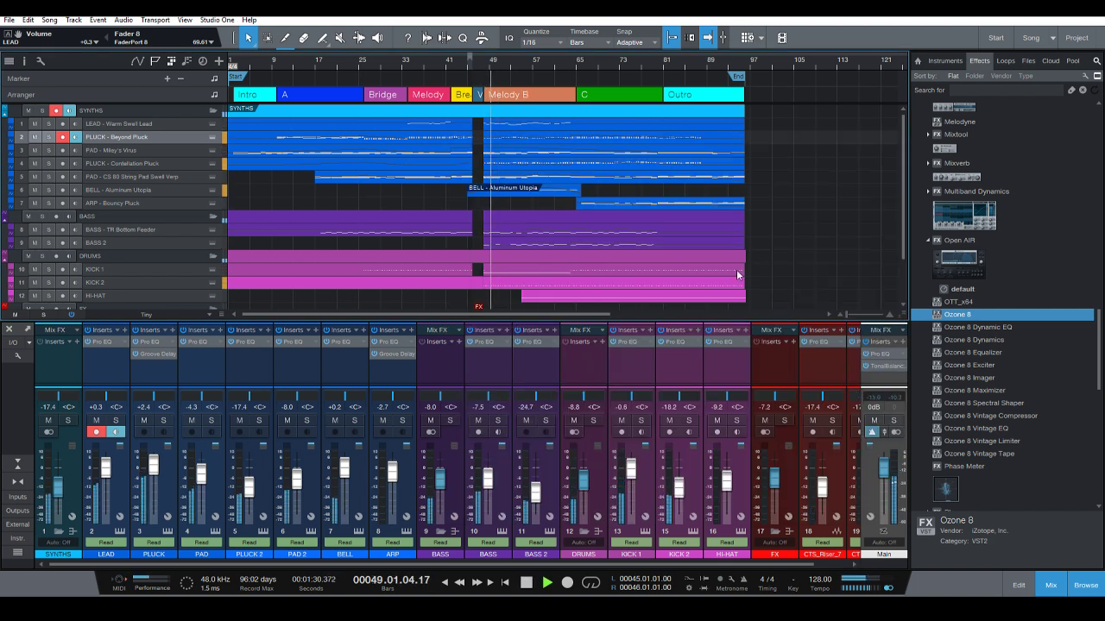
pyautogui.click(877, 366)
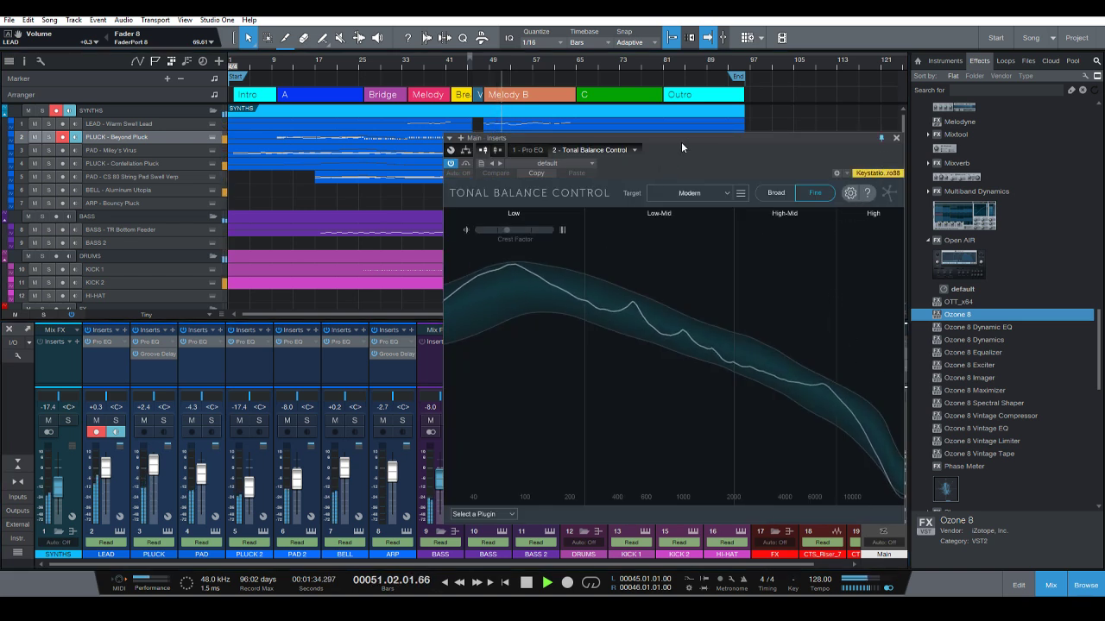
pyautogui.moveTo(681, 142); pyautogui.dragTo(602, 142)
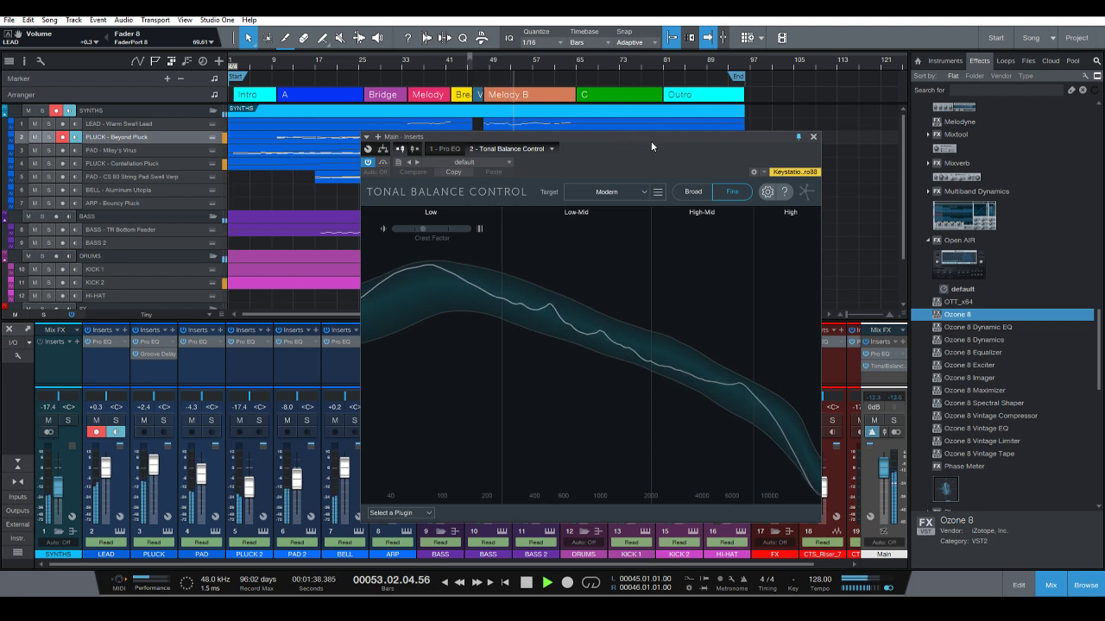
pyautogui.click(796, 136)
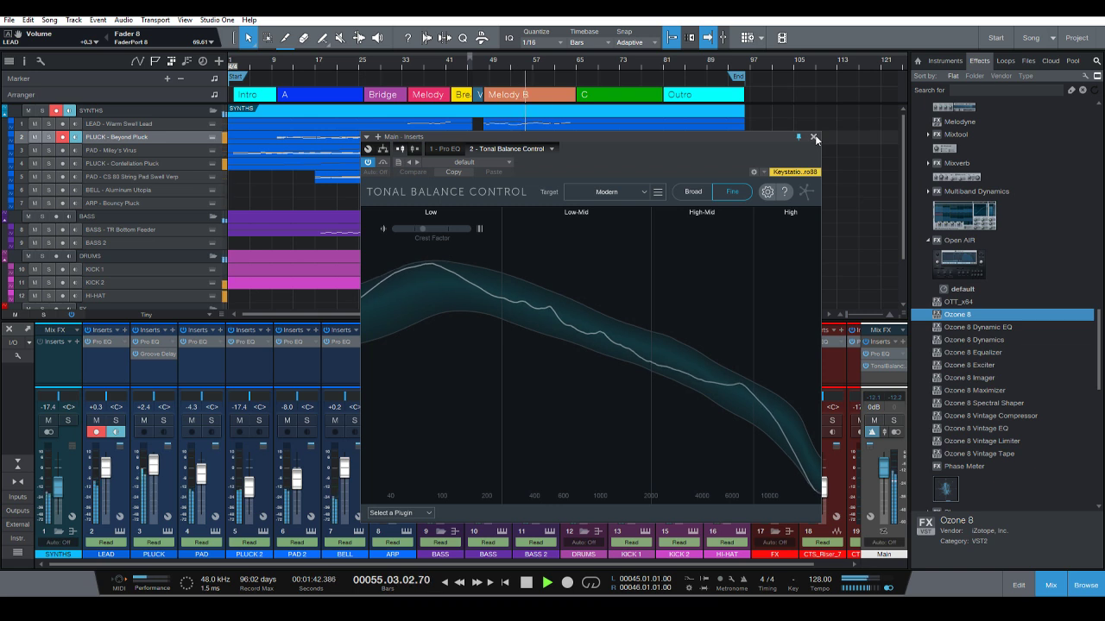
pyautogui.click(815, 138)
# Look over the tracks at different heights as Melody B continues, return to Tiny height and stop playback.
pyautogui.scroll(3, 807, 241)
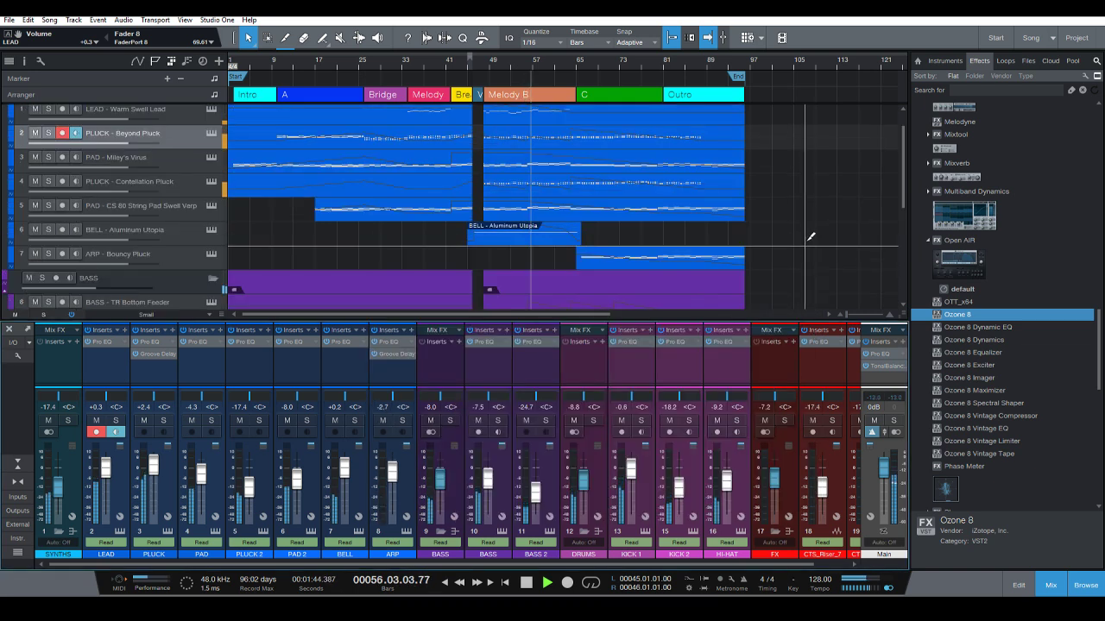
pyautogui.scroll(-2, 807, 243)
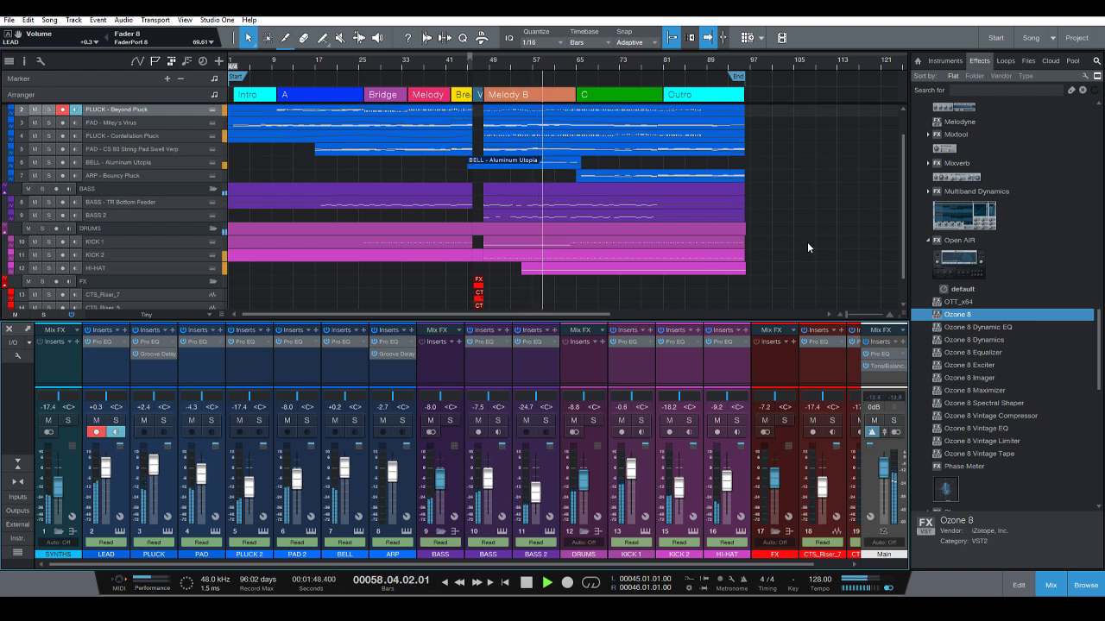
pyautogui.scroll(1, 807, 242)
pyautogui.press('space')
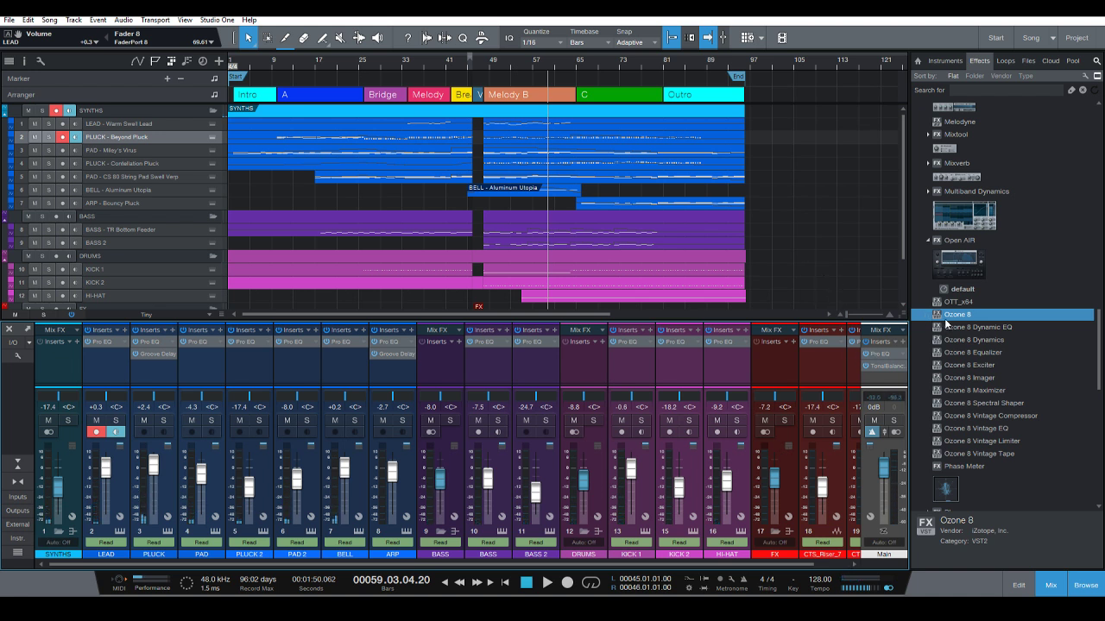
# Insert Ozone 8 at the top of the PLUCK channel's inserts and start its Master Assistant with the Streaming target.
pyautogui.moveTo(955, 320); pyautogui.dragTo(161, 343)
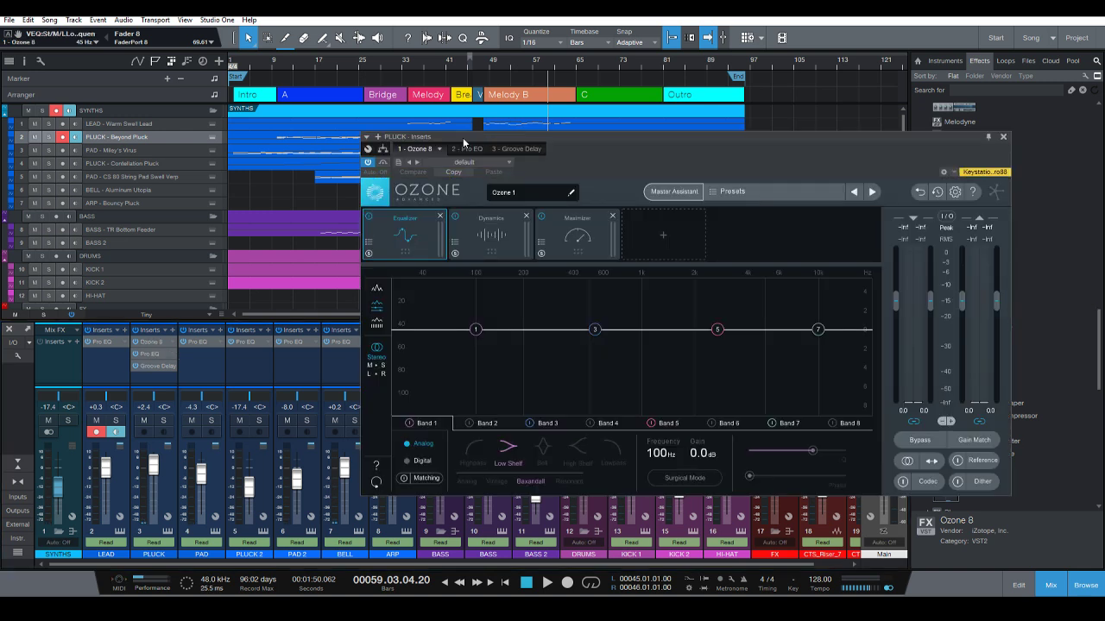
pyautogui.click(675, 190)
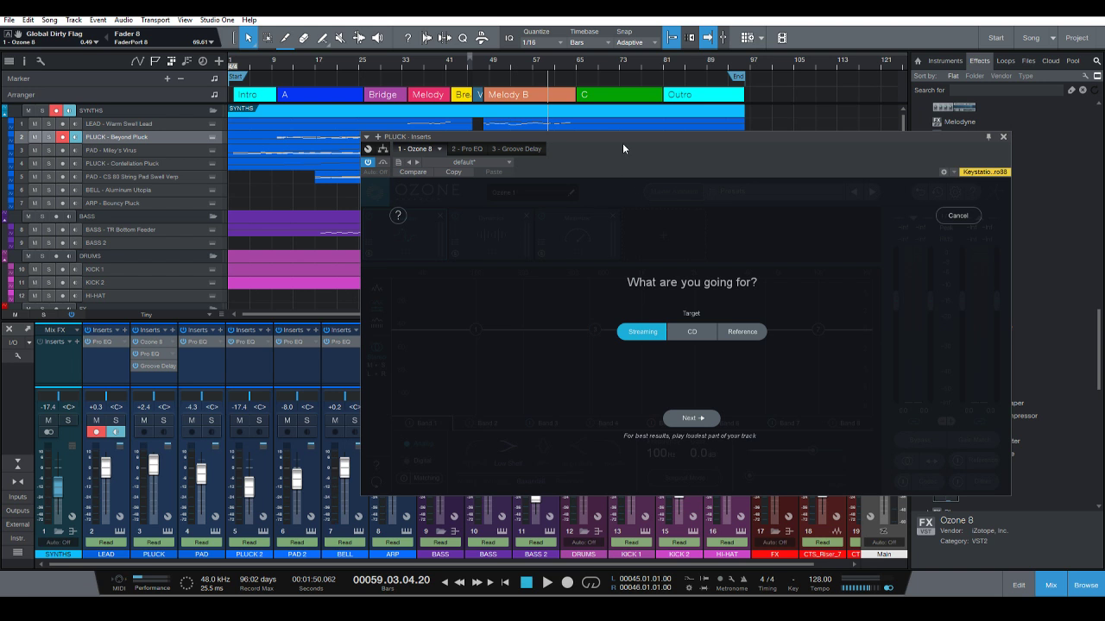
pyautogui.moveTo(624, 148); pyautogui.dragTo(659, 155)
pyautogui.click(729, 425)
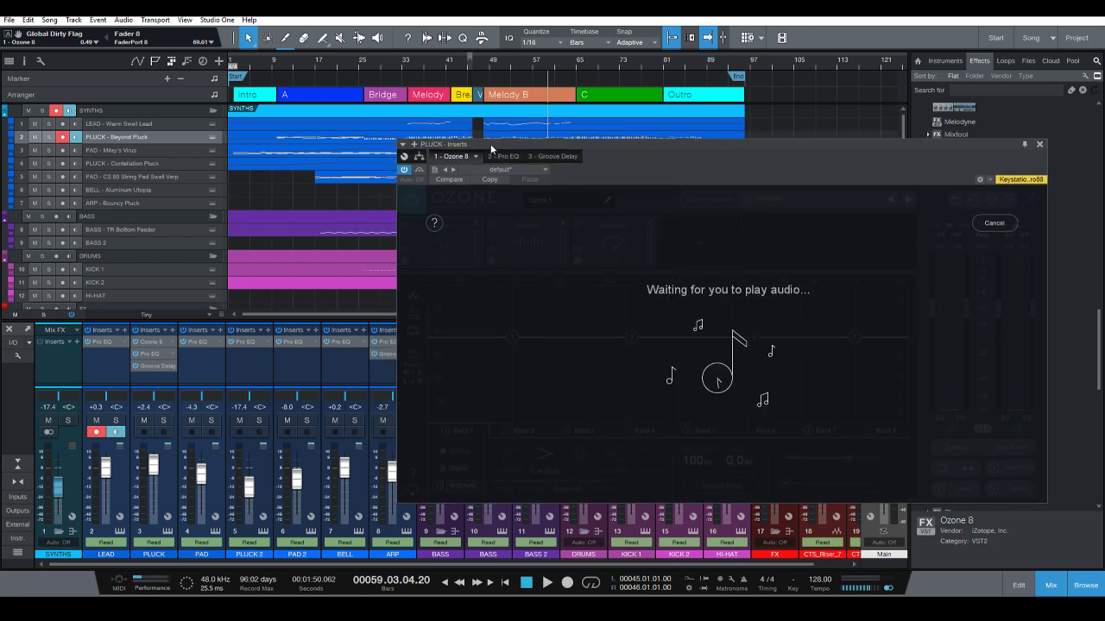
# Solo the Beyond Pluck track and play it from the start of Melody B so Master Assistant can analyze the audio.
pyautogui.click(483, 60)
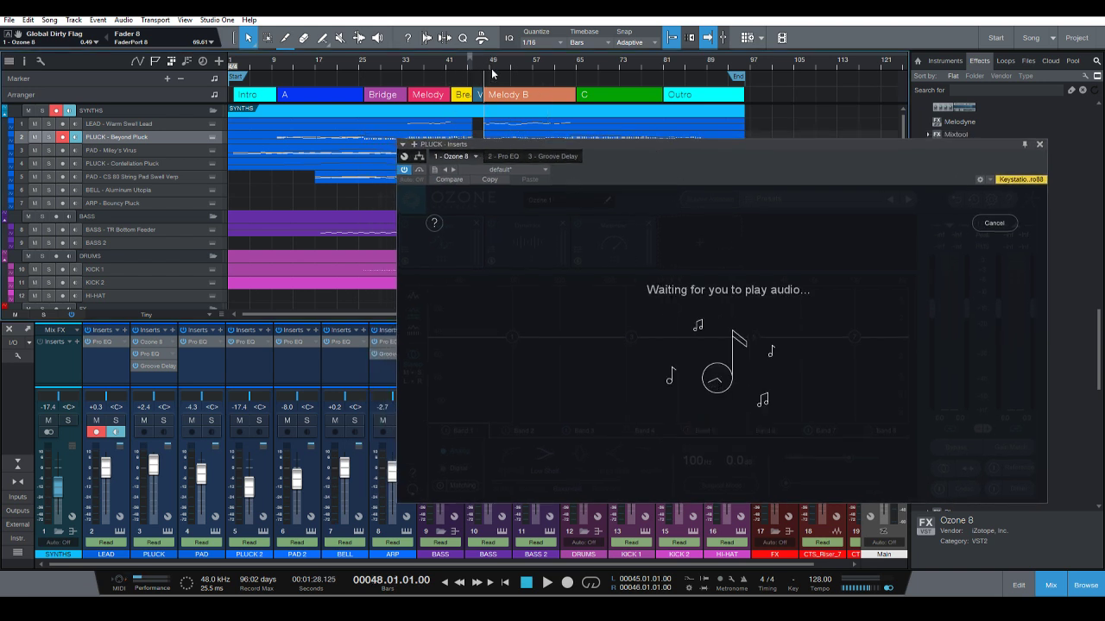
pyautogui.click(48, 137)
pyautogui.moveTo(562, 151); pyautogui.dragTo(568, 240)
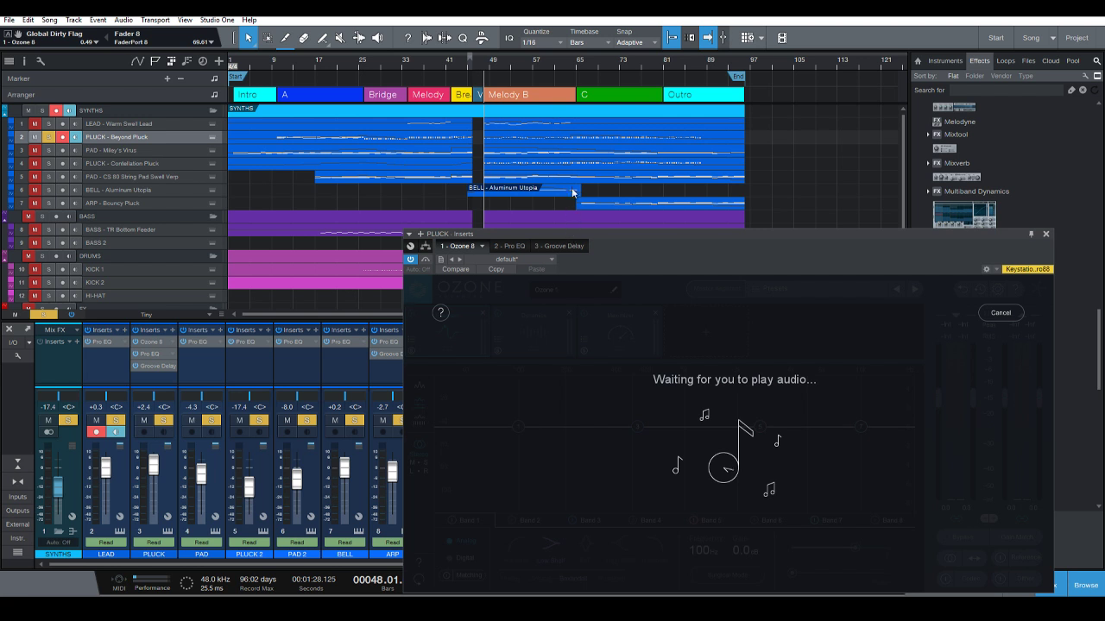
pyautogui.press('space')
pyautogui.moveTo(635, 237); pyautogui.dragTo(627, 202)
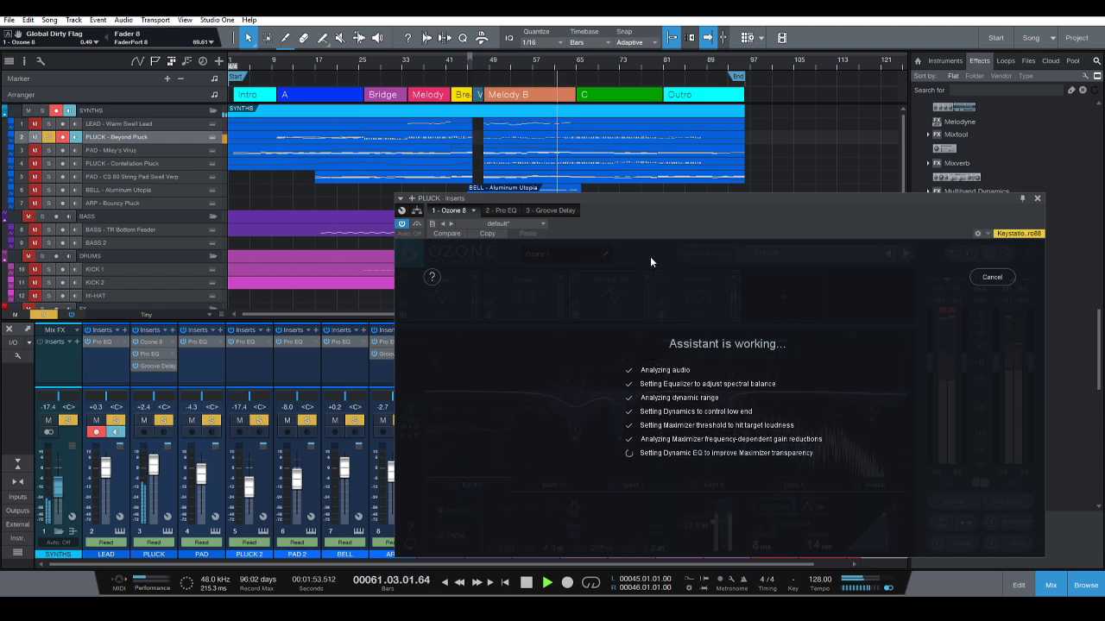
# Accept the Master Assistant settings, close the Ozone 8 window and stop playback.
pyautogui.click(722, 480)
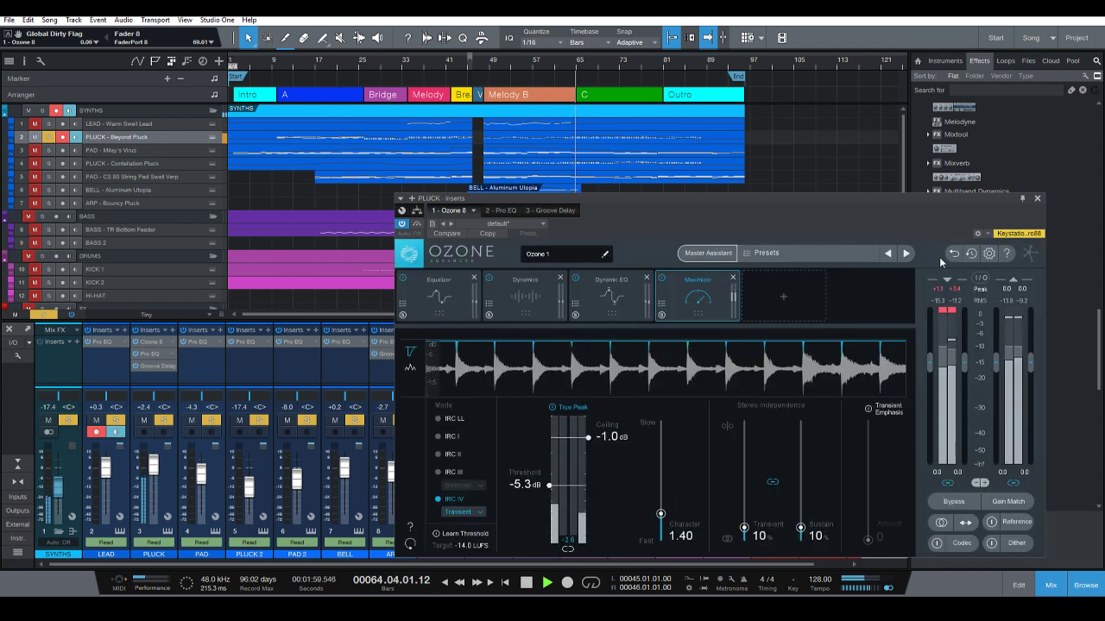
pyautogui.click(1036, 198)
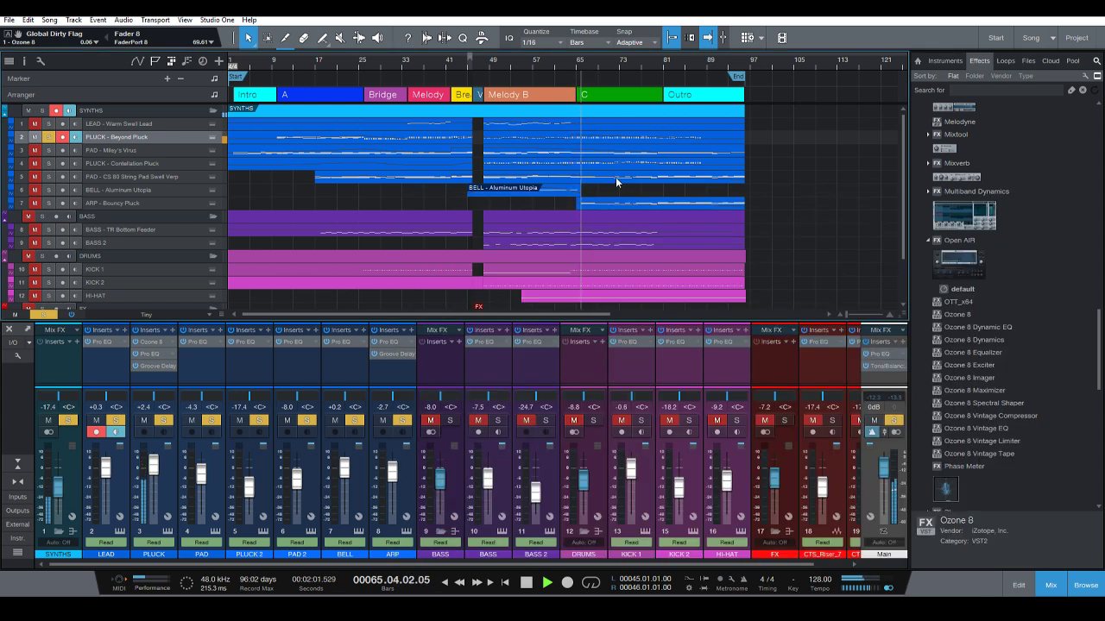
pyautogui.press('space')
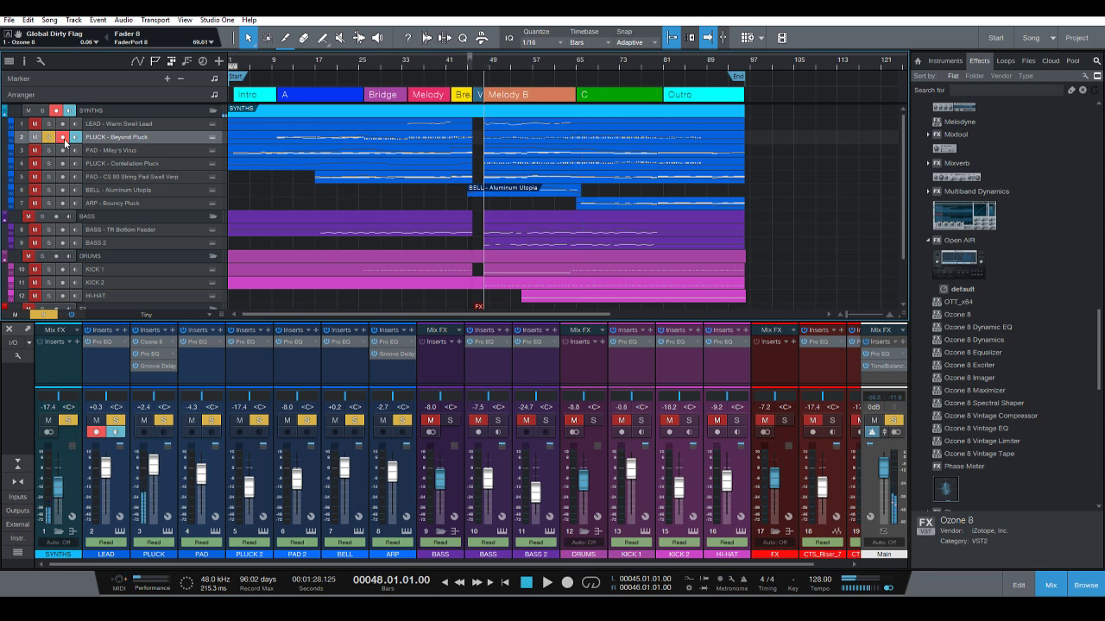
# Disarm and unsolo the Beyond Pluck track, enlarge the tracks to Normal height and play the full mix from Melody B.
pyautogui.click(62, 136)
pyautogui.click(48, 137)
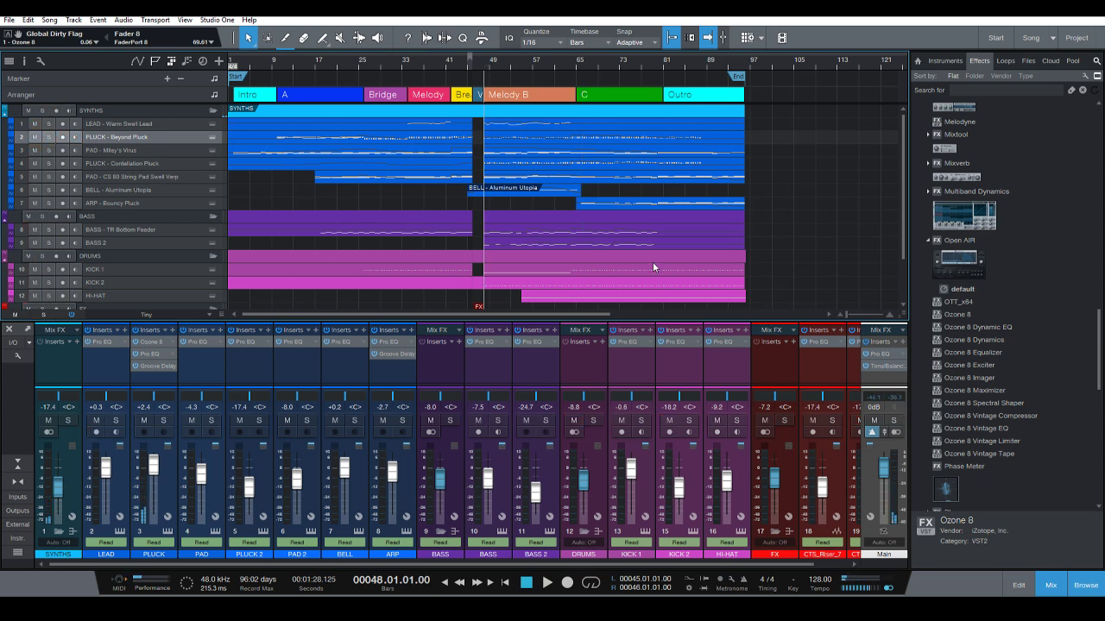
pyautogui.hotkey('shift', 'e')
pyautogui.hotkey('shift', 'e')
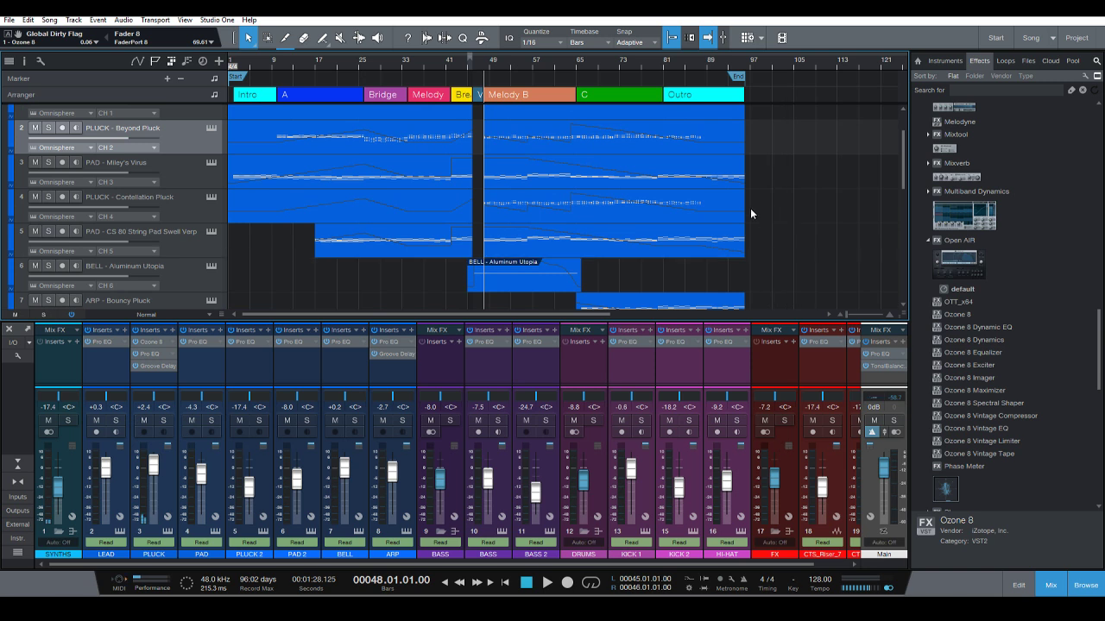
pyautogui.scroll(3, 434, 80)
pyautogui.scroll(-2, 434, 79)
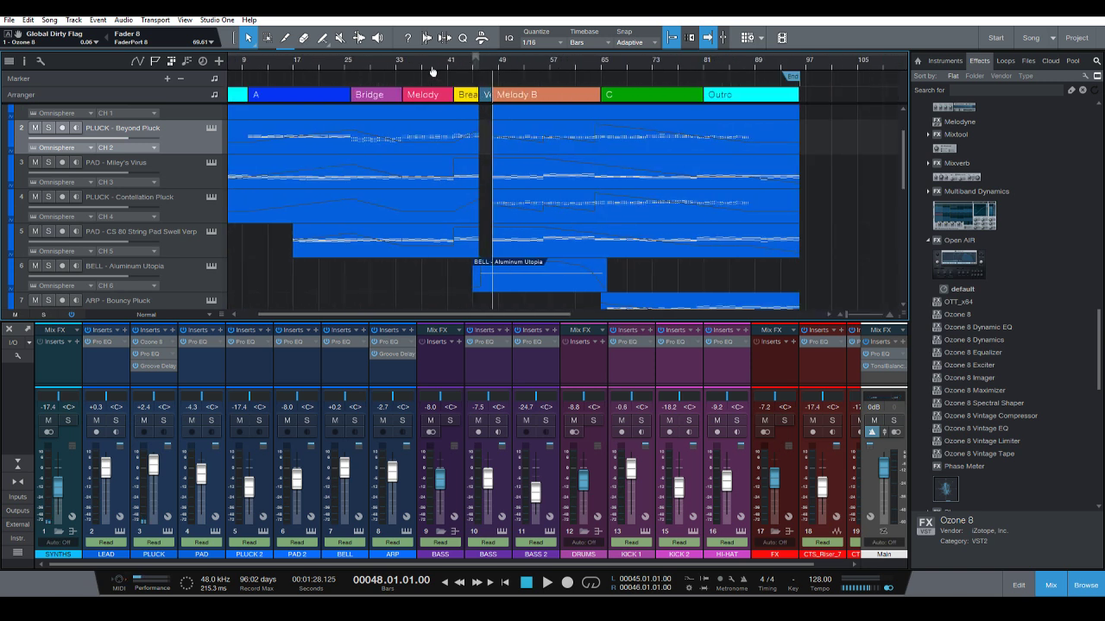
pyautogui.hotkey('shift', 'e')
pyautogui.hotkey('shift', 'w')
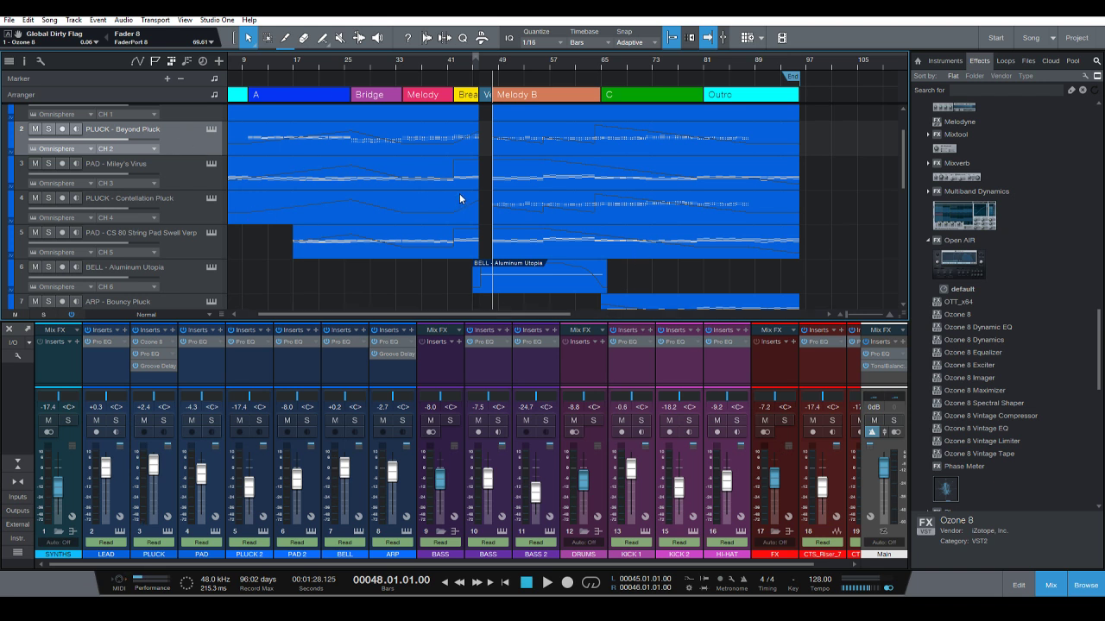
pyautogui.press('space')
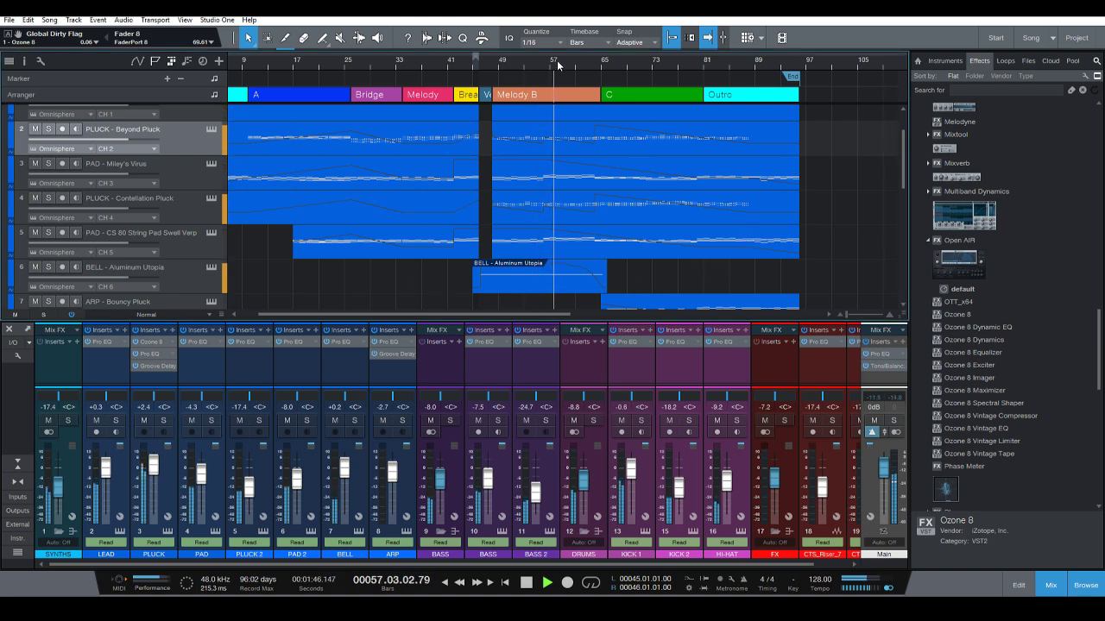
# Look over the synth, bass, drum and FX tracks at different zoom levels and track heights while Melody B plays into section C.
pyautogui.moveTo(557, 60); pyautogui.dragTo(442, 67)
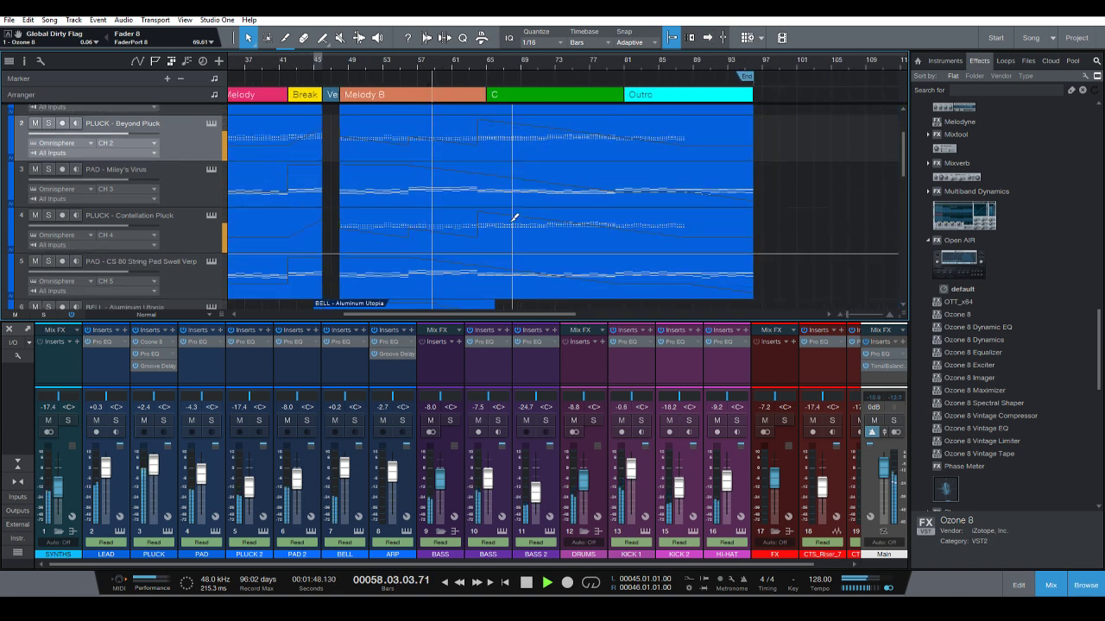
pyautogui.scroll(2, 509, 220)
pyautogui.scroll(4, 509, 216)
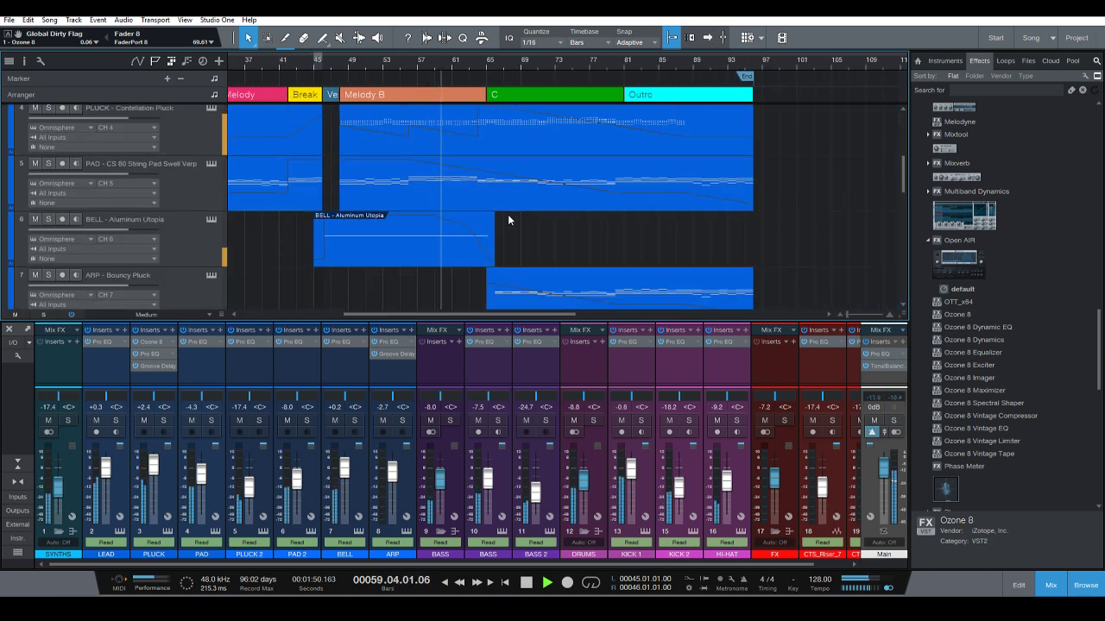
pyautogui.scroll(-2, 505, 214)
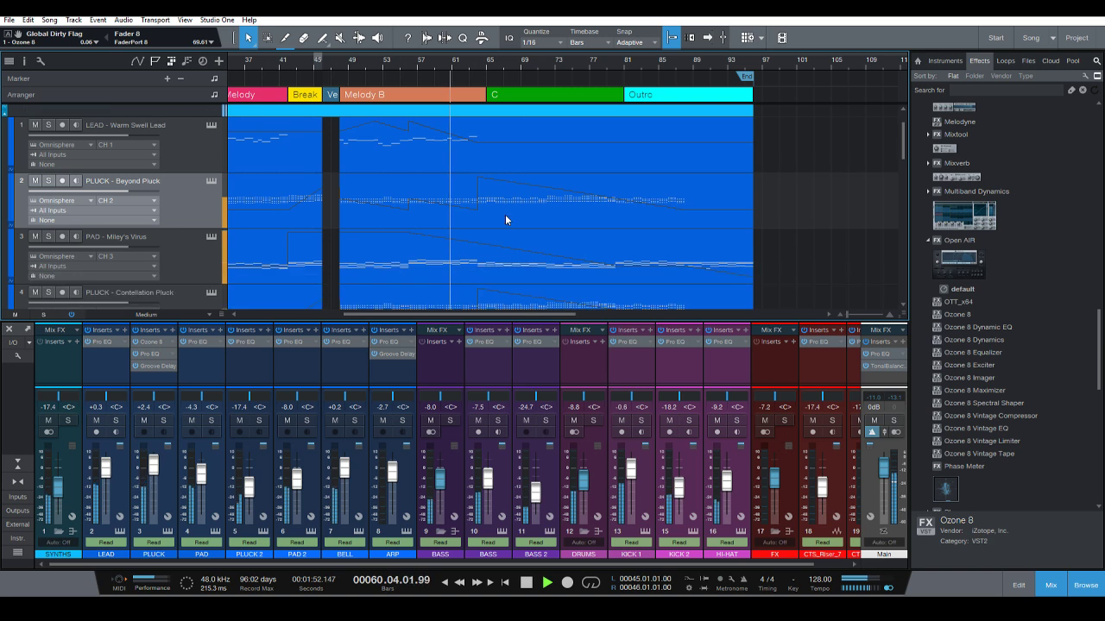
pyautogui.scroll(-3, 503, 217)
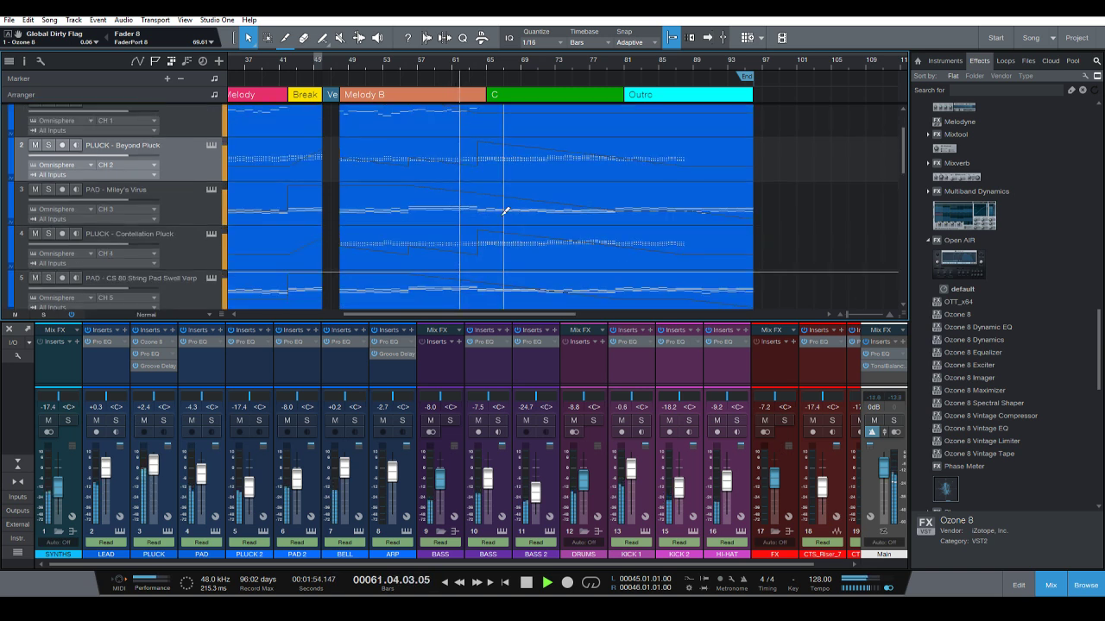
pyautogui.scroll(-5, 503, 219)
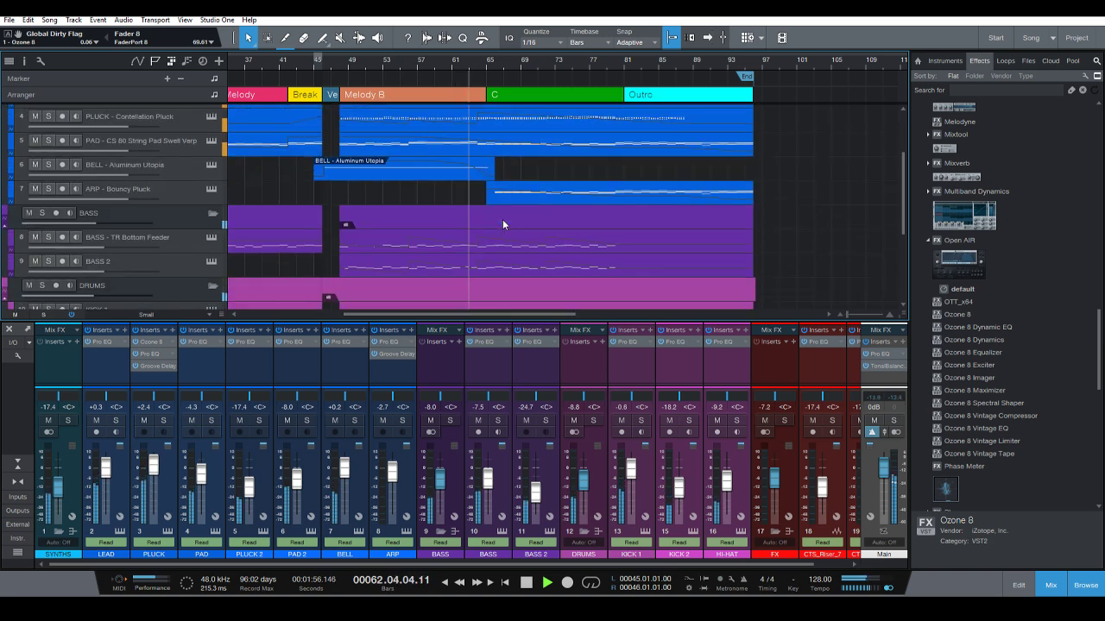
pyautogui.scroll(-4, 347, 72)
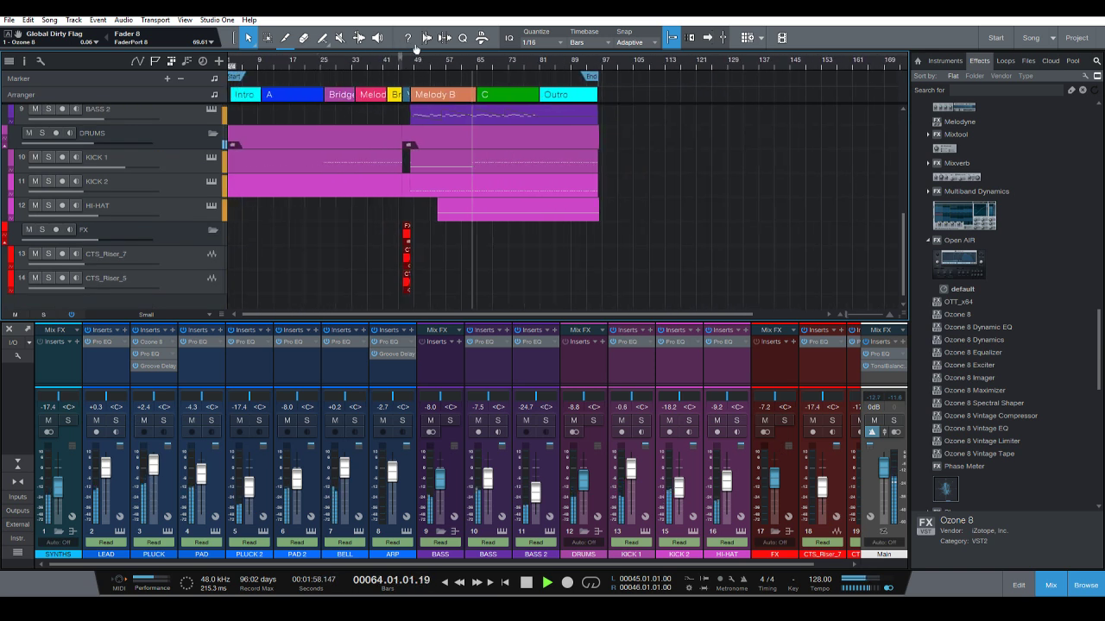
pyautogui.scroll(4, 488, 179)
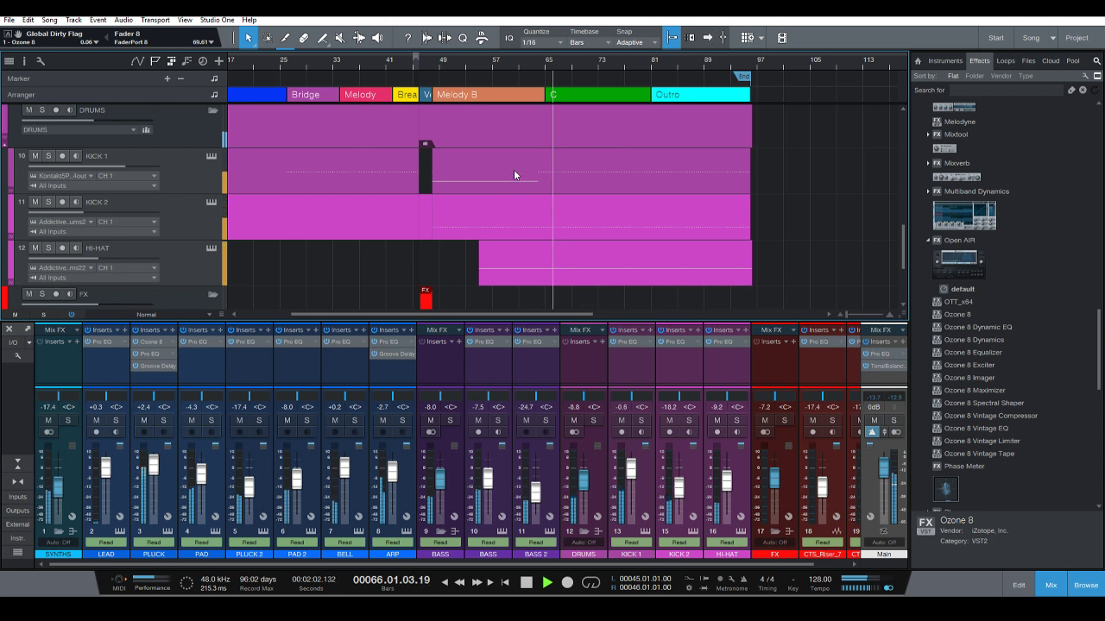
# Open the KICK 1 part from Melody B onward and its Kontakt uBEAT kit, and mute the Closed HH 3 and Closed HH 2 pads.
pyautogui.press('f')
pyautogui.doubleClick(518, 177)
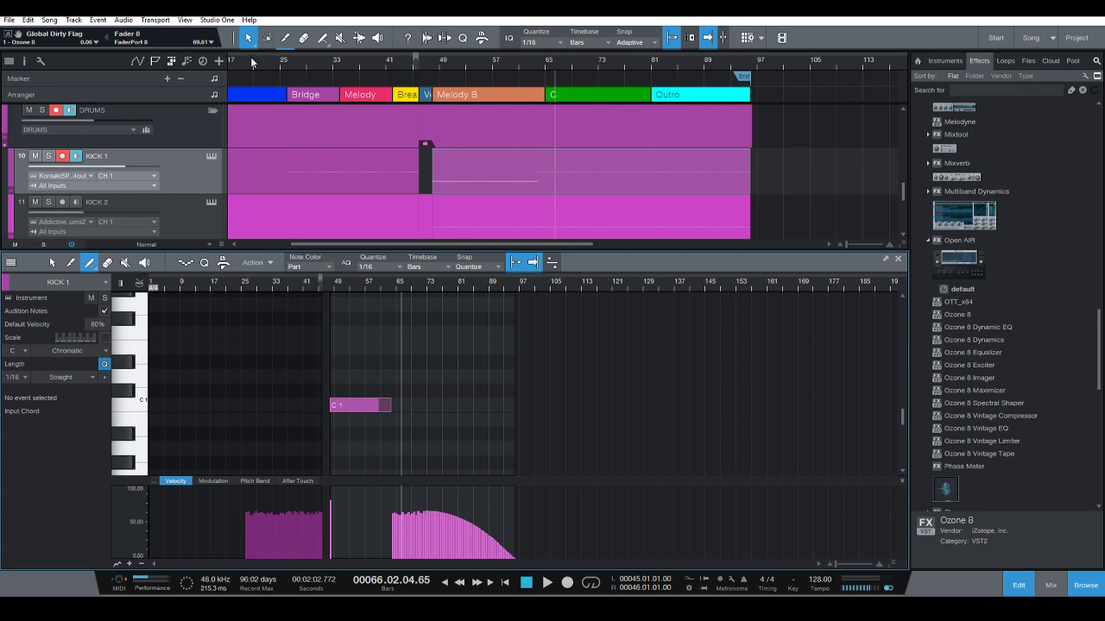
pyautogui.click(211, 156)
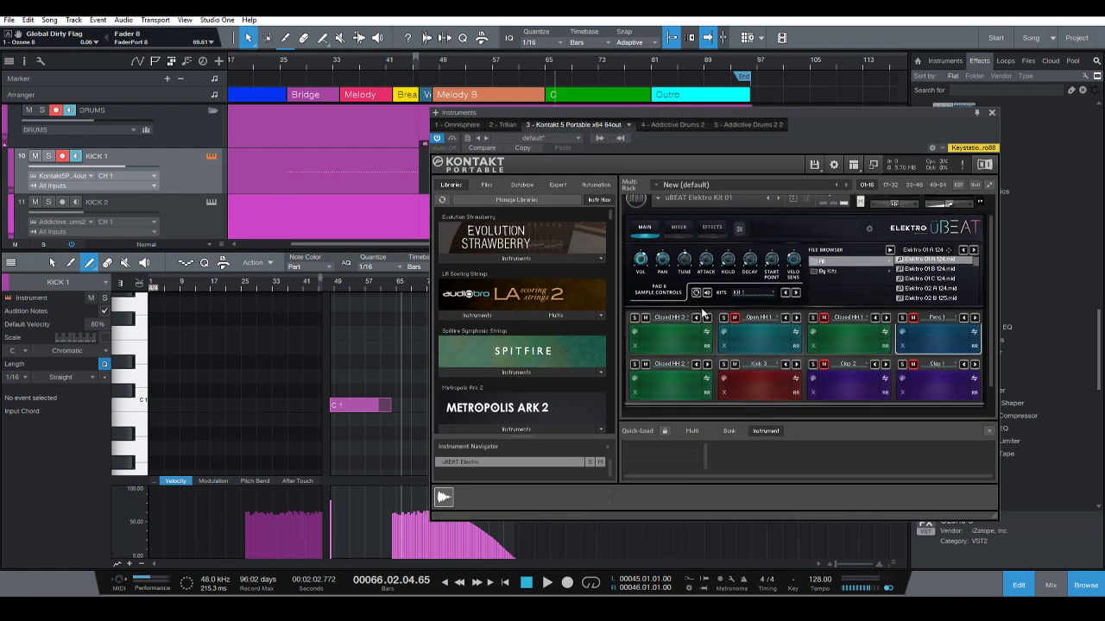
pyautogui.click(646, 295)
pyautogui.click(645, 341)
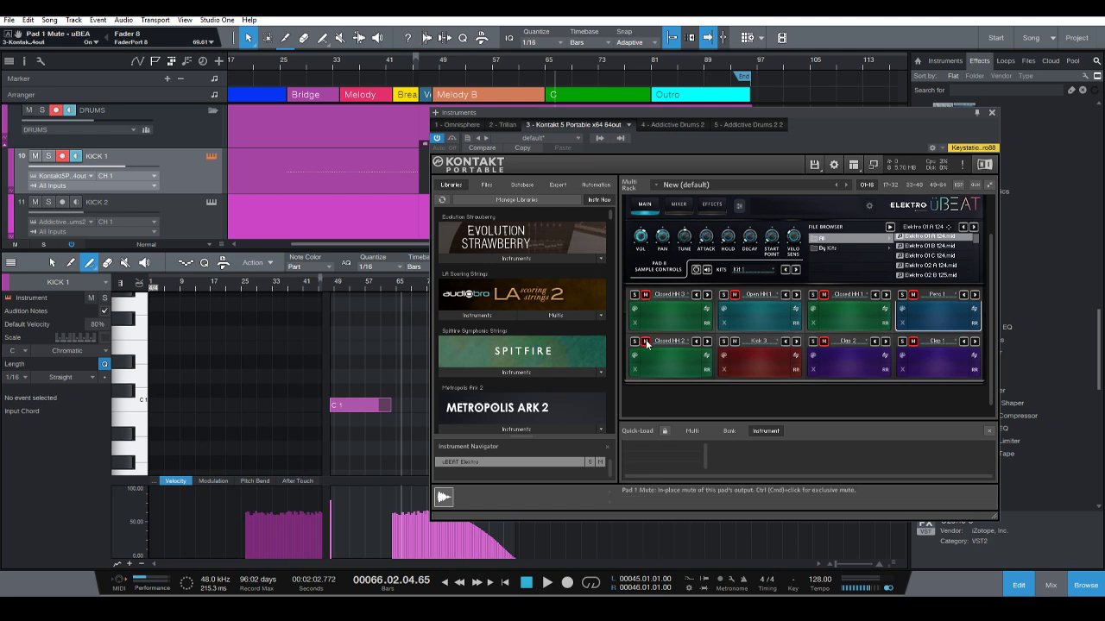
pyautogui.moveTo(790, 127); pyautogui.dragTo(674, 132)
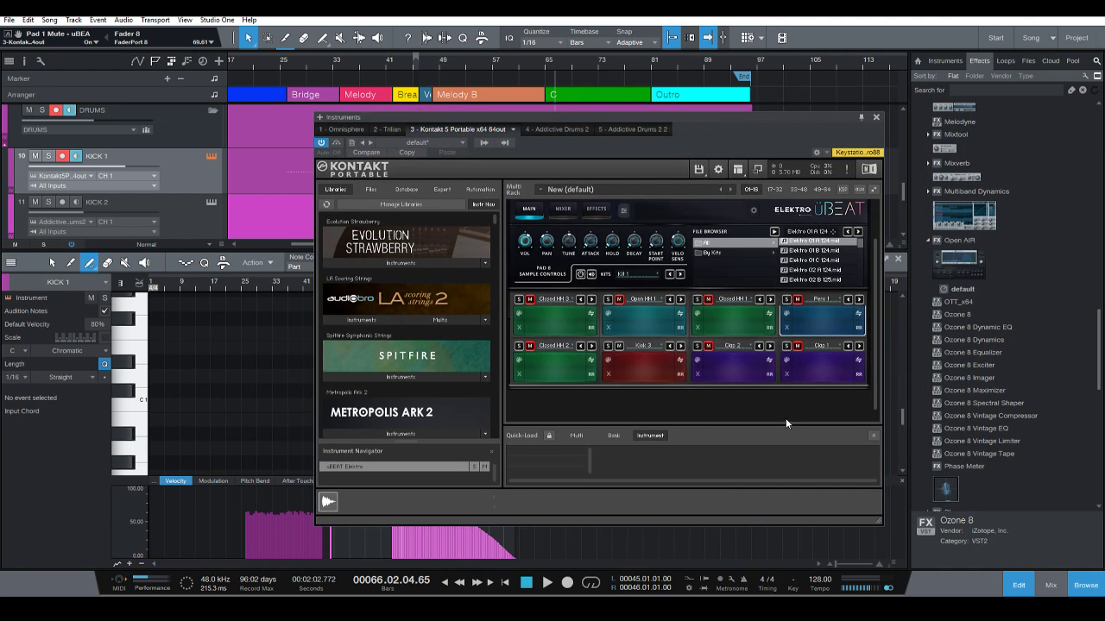
# Audition alternative sounds on the Kick 3 pad, return it to Kick 3 and close the instrument window.
pyautogui.click(640, 374)
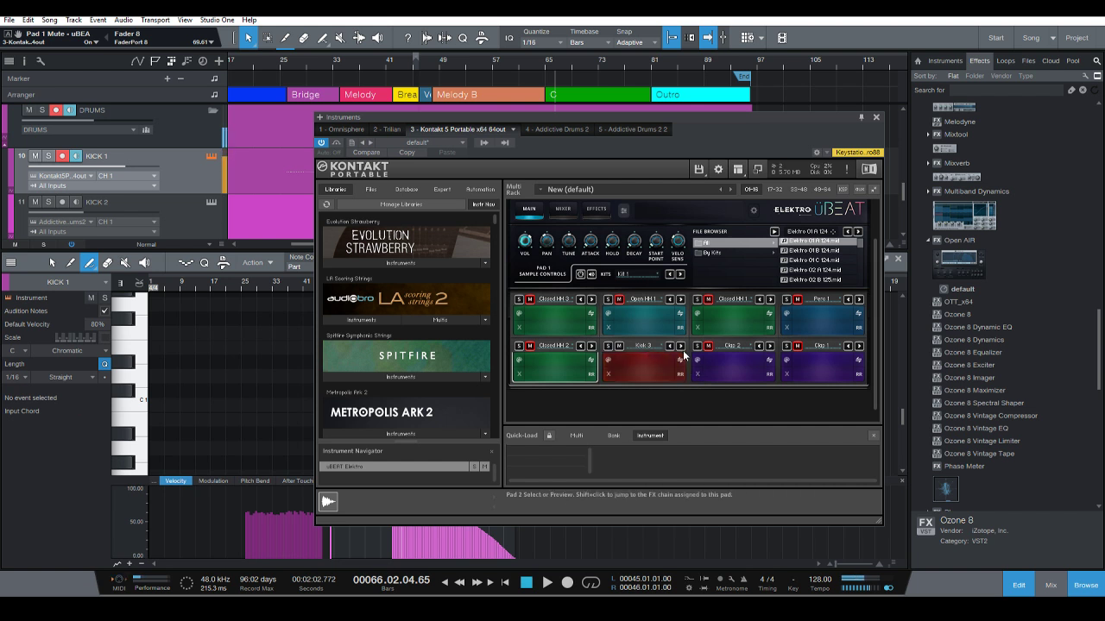
pyautogui.click(680, 347)
pyautogui.click(680, 347)
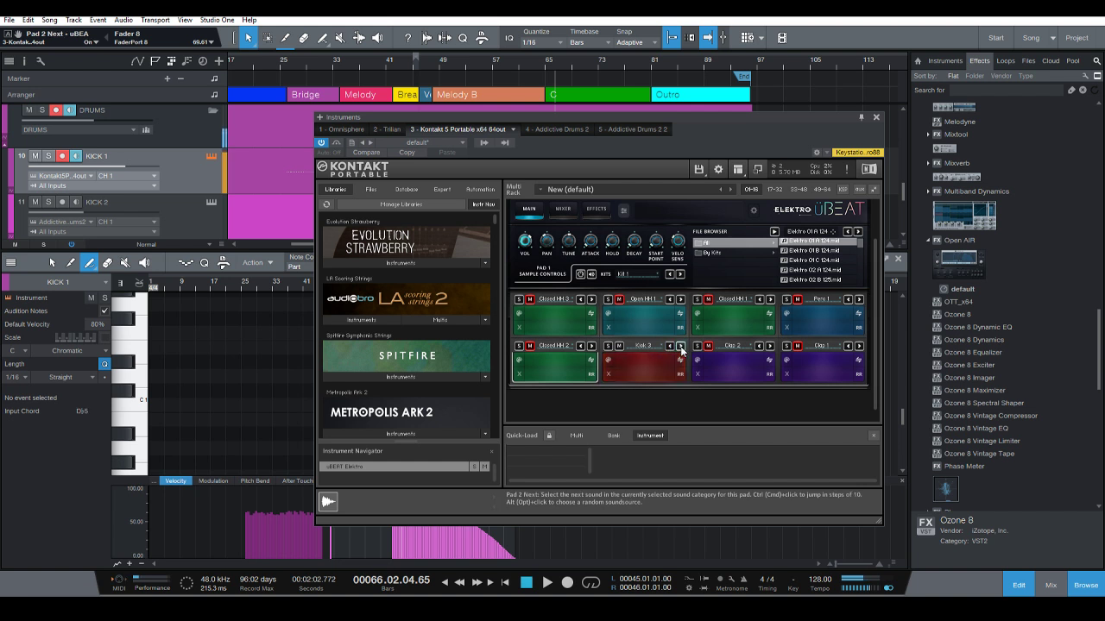
pyautogui.click(670, 348)
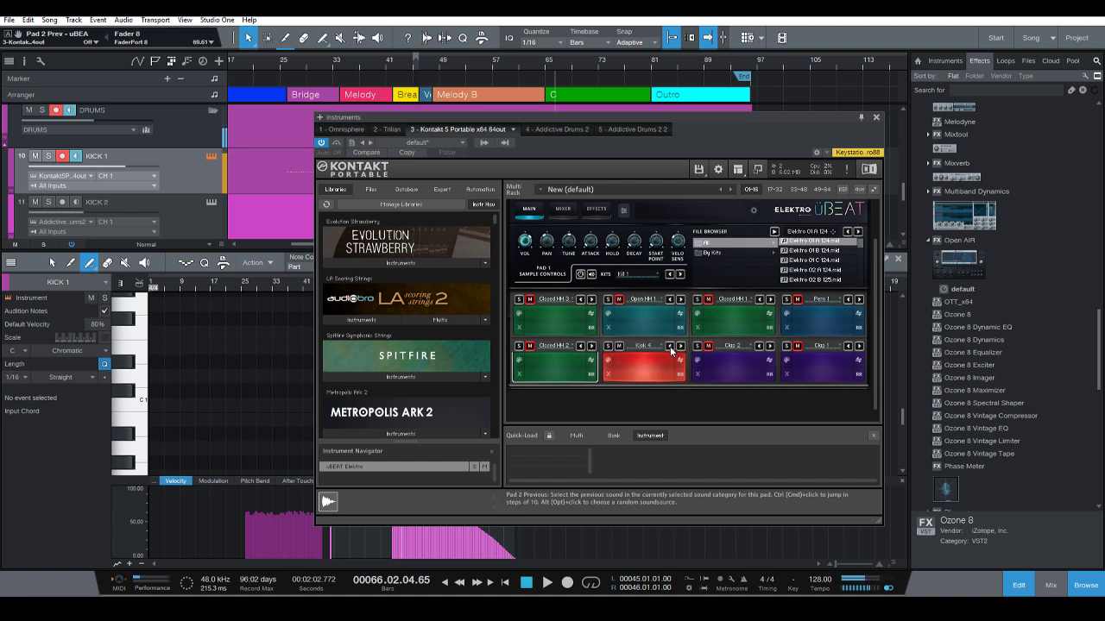
pyautogui.click(671, 348)
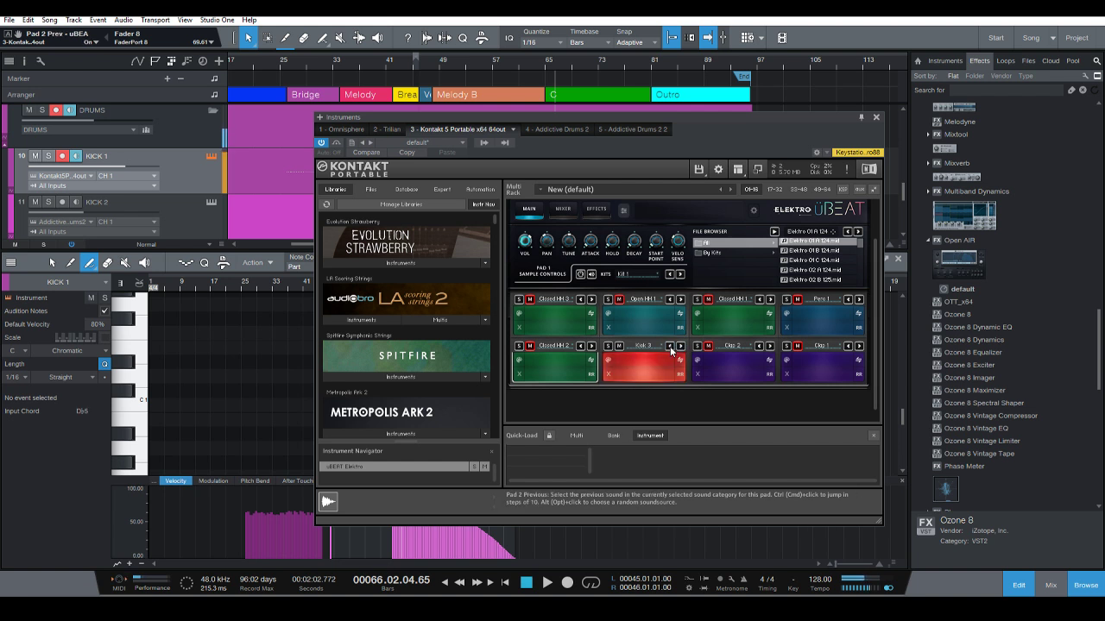
pyautogui.click(876, 117)
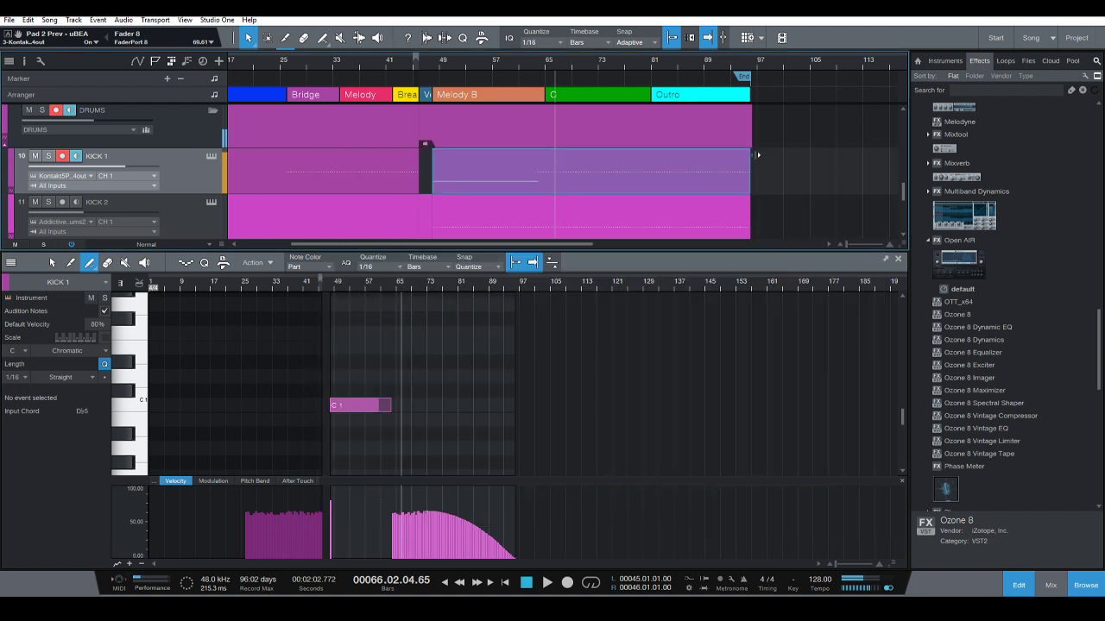
# Solo KICK 1 and listen to it from bar 47 and again from the end of Melody B.
pyautogui.click(426, 63)
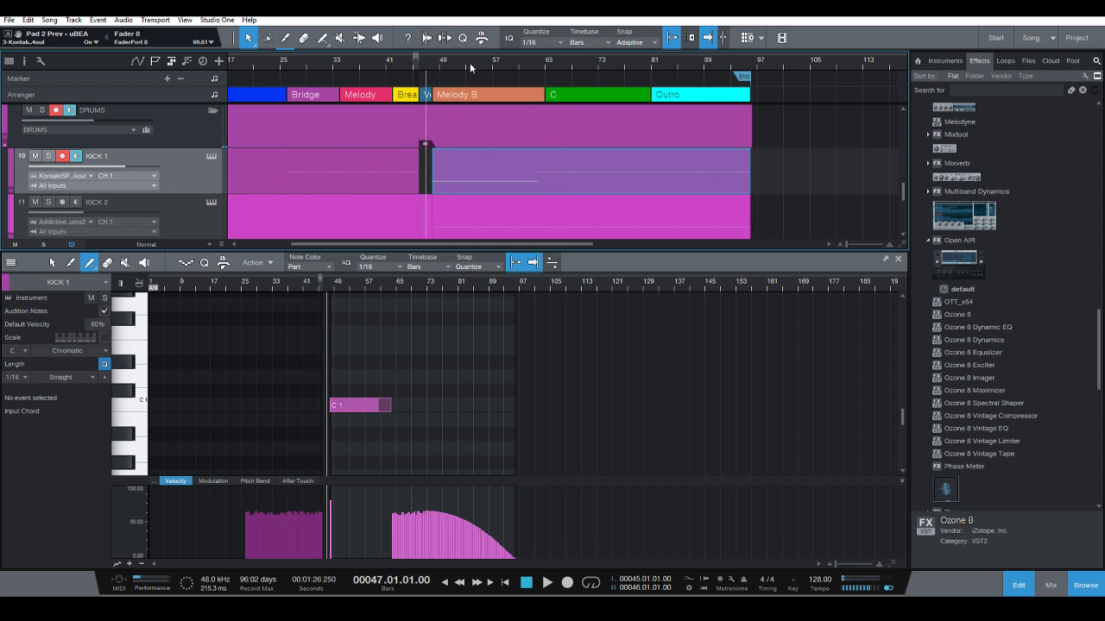
pyautogui.press('space')
pyautogui.press('s')
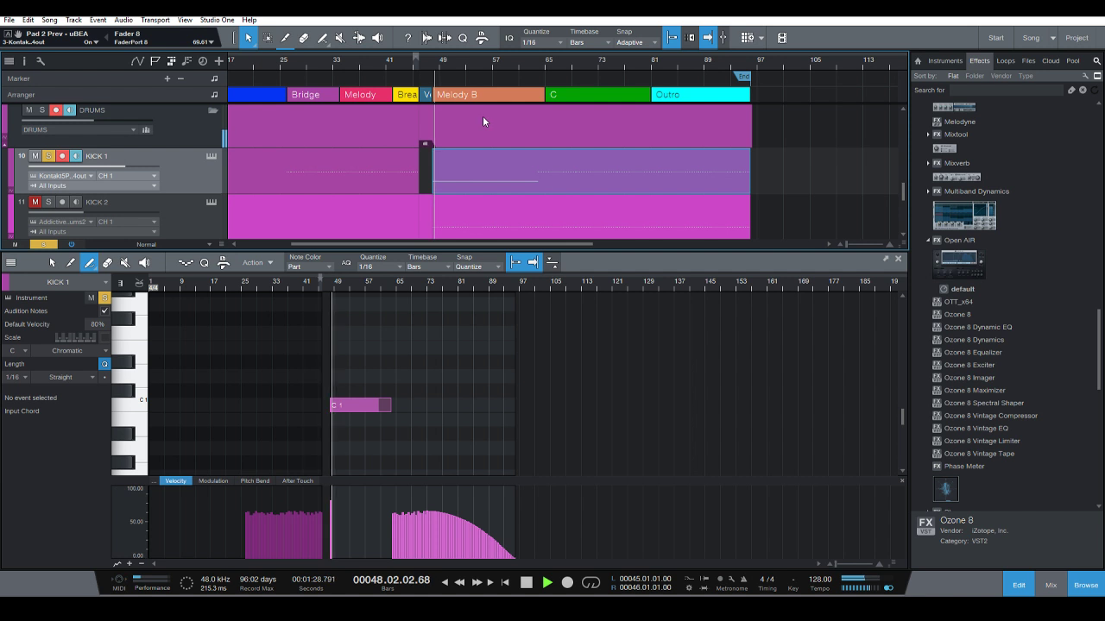
pyautogui.click(535, 69)
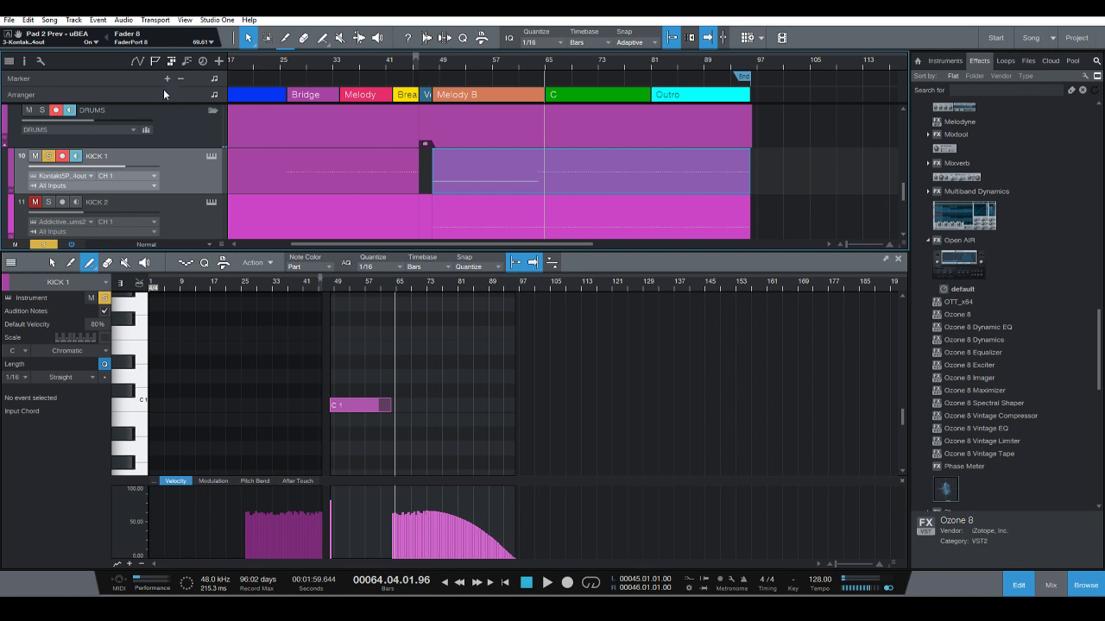
# Select the KICK 1 note velocities from section C to the end and raise them together until the loudest reach about 100.
pyautogui.click(52, 262)
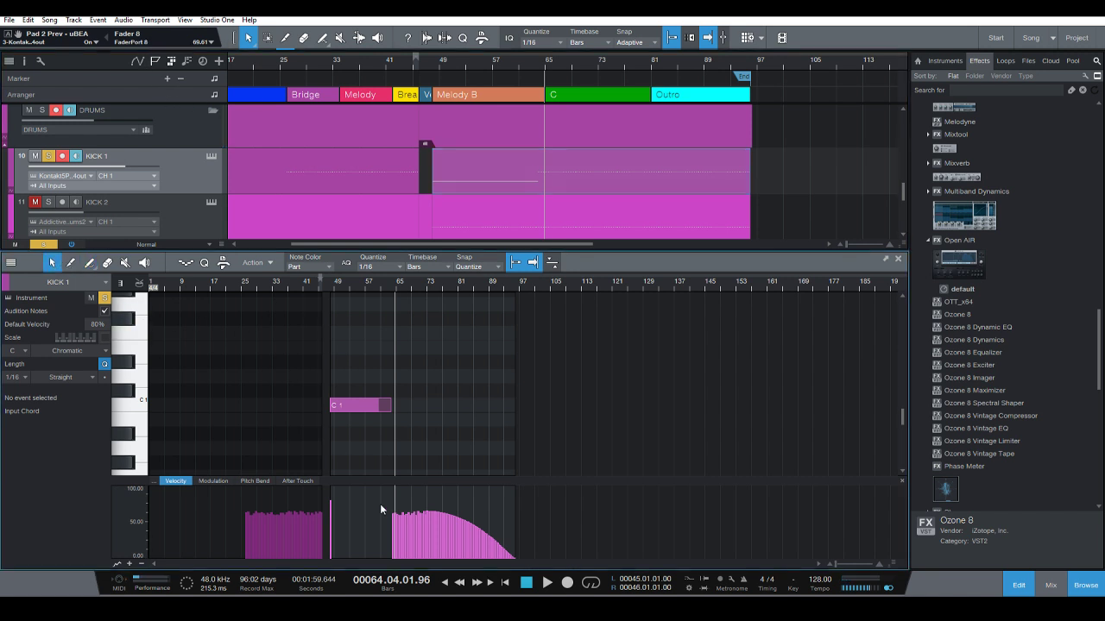
pyautogui.moveTo(373, 488); pyautogui.dragTo(558, 545)
pyautogui.moveTo(441, 556); pyautogui.dragTo(441, 534)
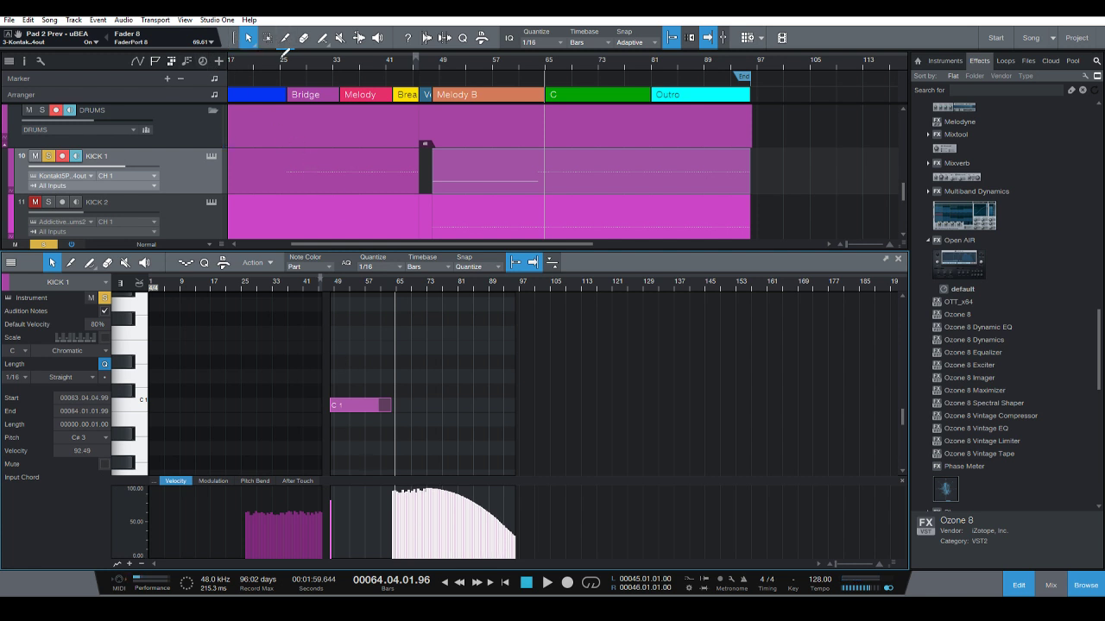
# Redraw the KICK 1 velocity curve from about bar 73 so it falls smoothly from about 100 to 0 at the end.
pyautogui.click(284, 38)
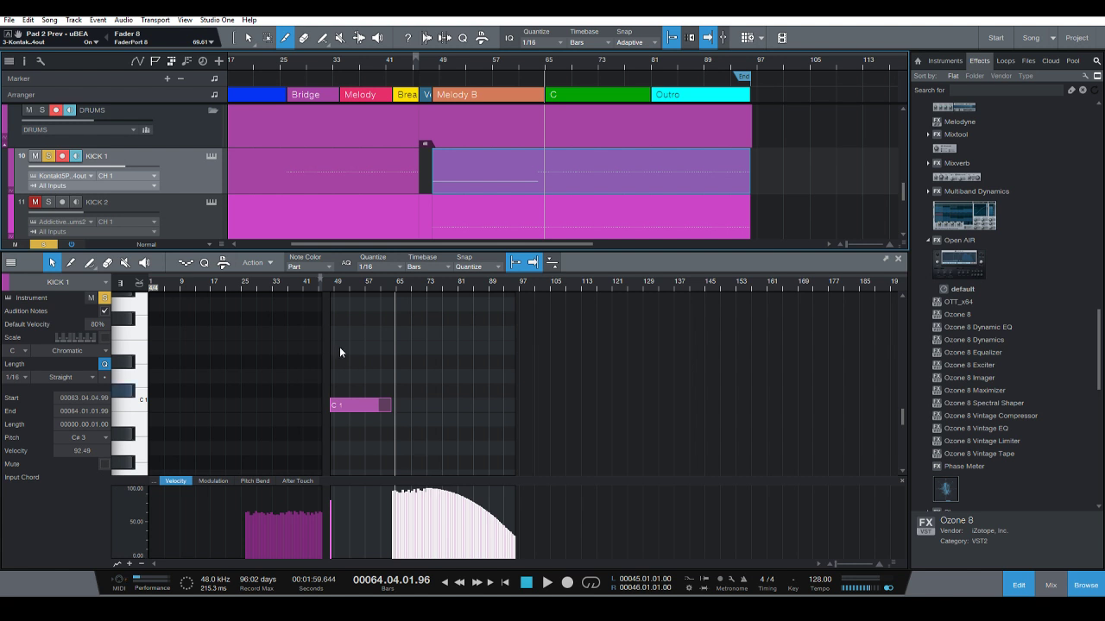
pyautogui.click(89, 262)
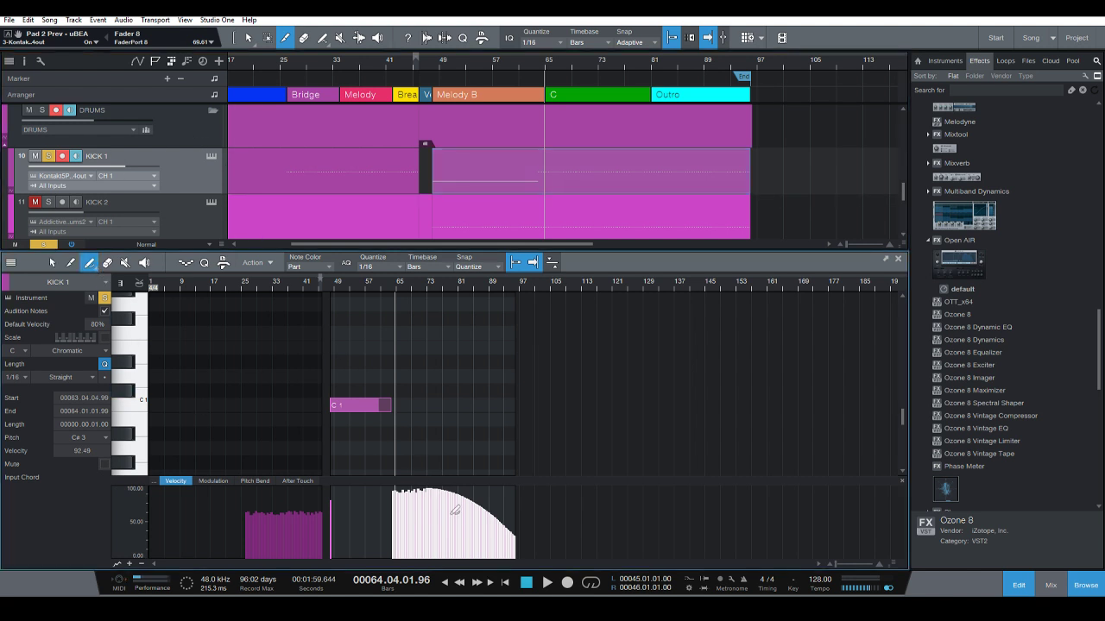
pyautogui.moveTo(429, 490)
pyautogui.mouseDown()
pyautogui.moveTo(520, 538)
pyautogui.moveTo(520, 572)
pyautogui.mouseUp()
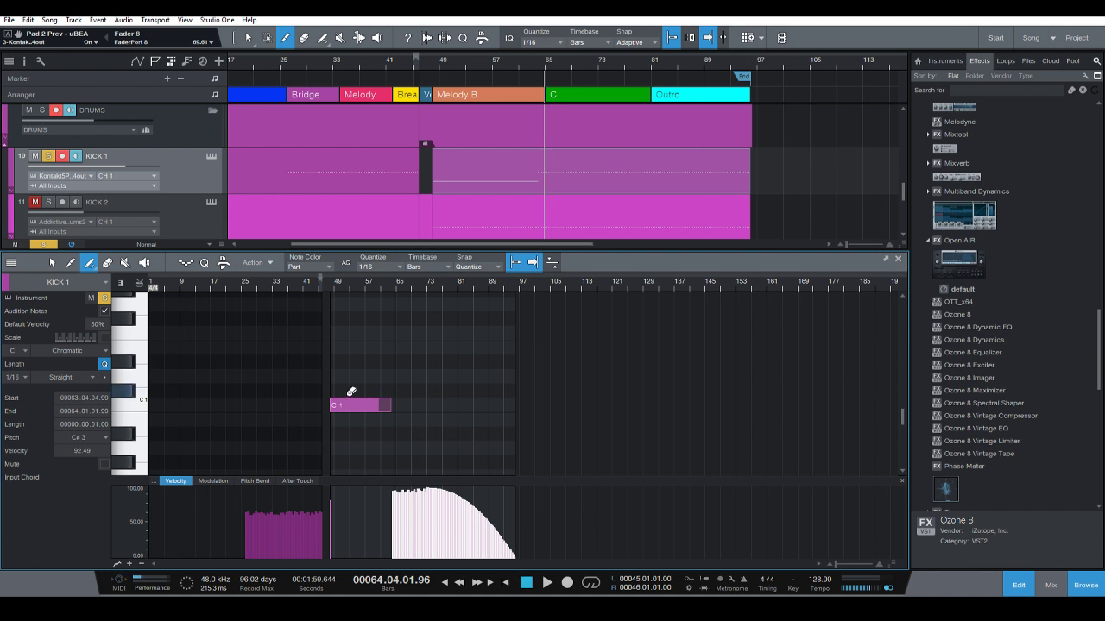
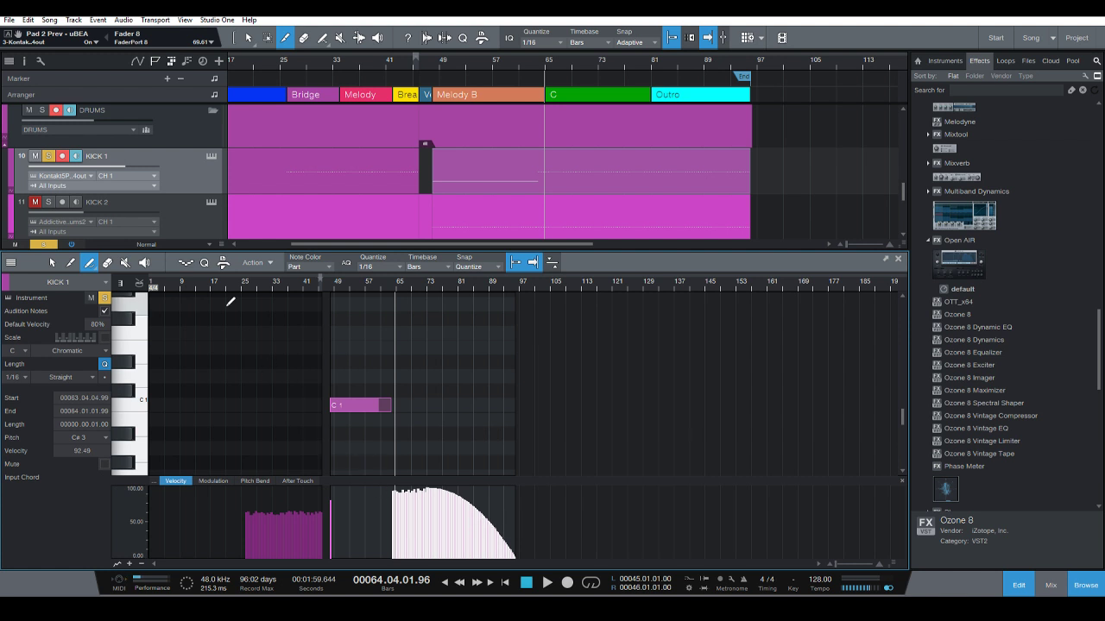
pyautogui.click(50, 264)
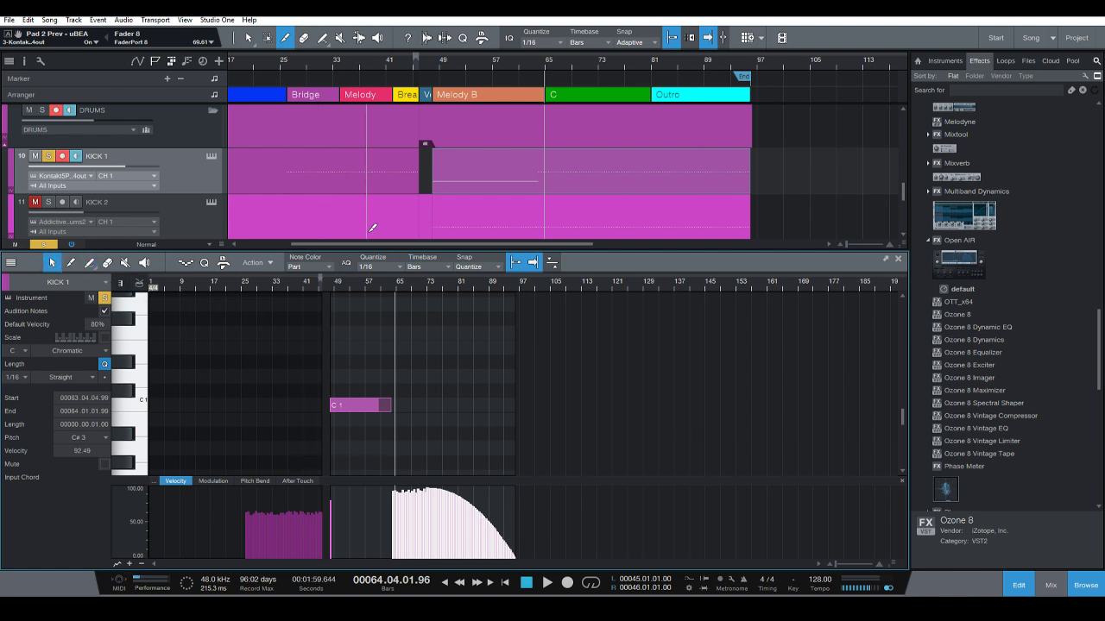
# Shrink the KICK 1 note editor to enlarge the arrangement and look over the tracks above and below it.
pyautogui.moveTo(384, 251); pyautogui.dragTo(384, 427)
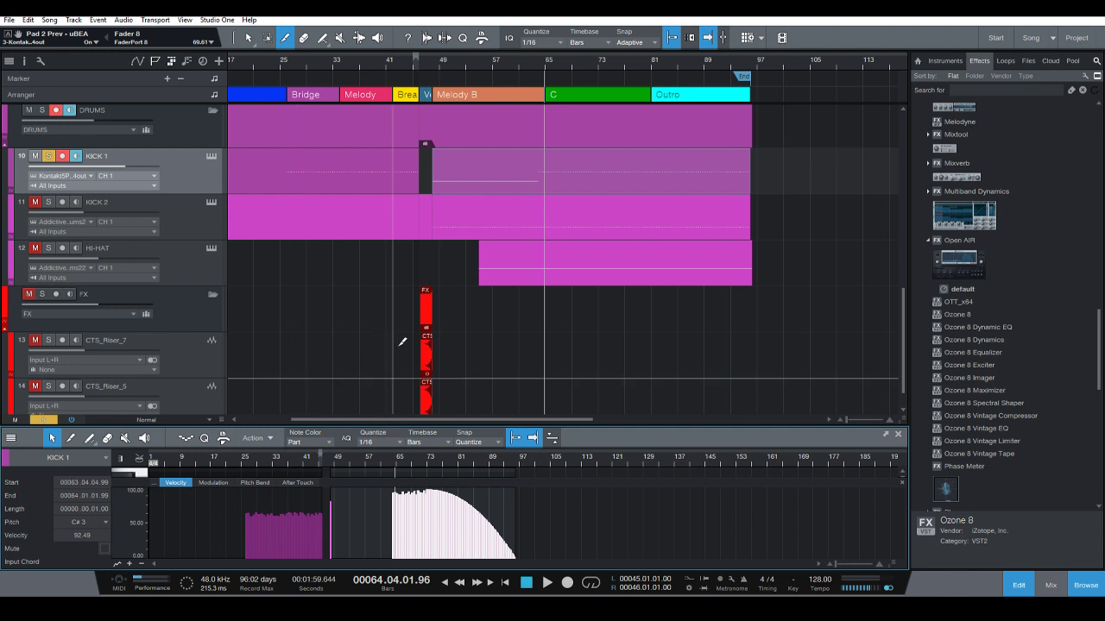
pyautogui.scroll(4, 414, 345)
pyautogui.scroll(-5, 533, 321)
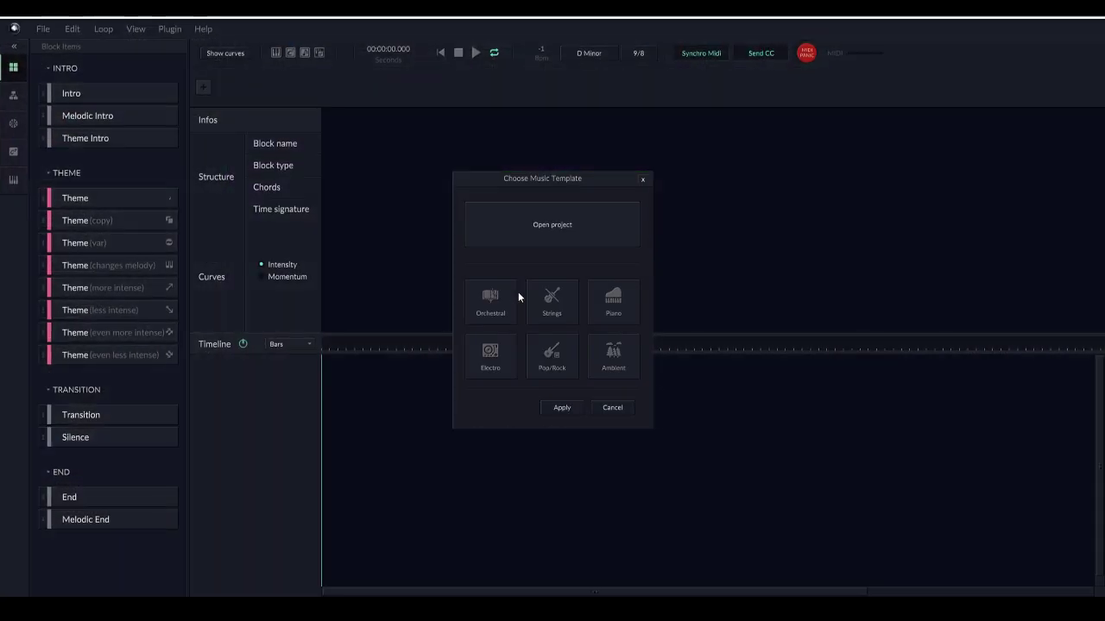
# Switch to Orb Composer, dismiss the music template chooser and search the instrument library for CHOIR.
pyautogui.click(603, 404)
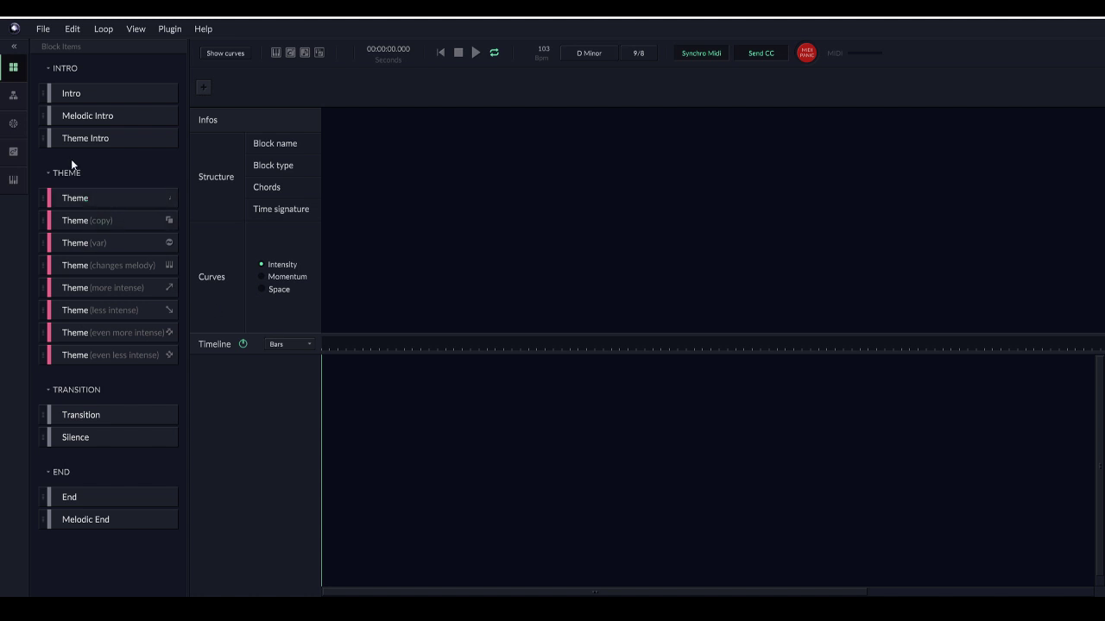
pyautogui.click(13, 179)
pyautogui.scroll(-10, 93, 246)
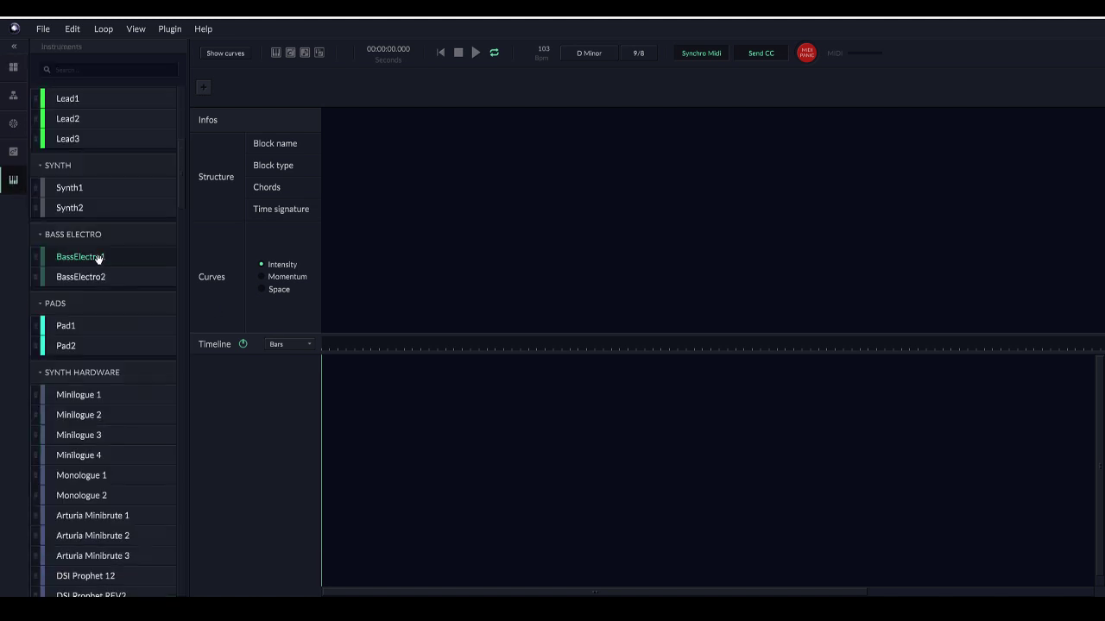
pyautogui.scroll(-20, 97, 264)
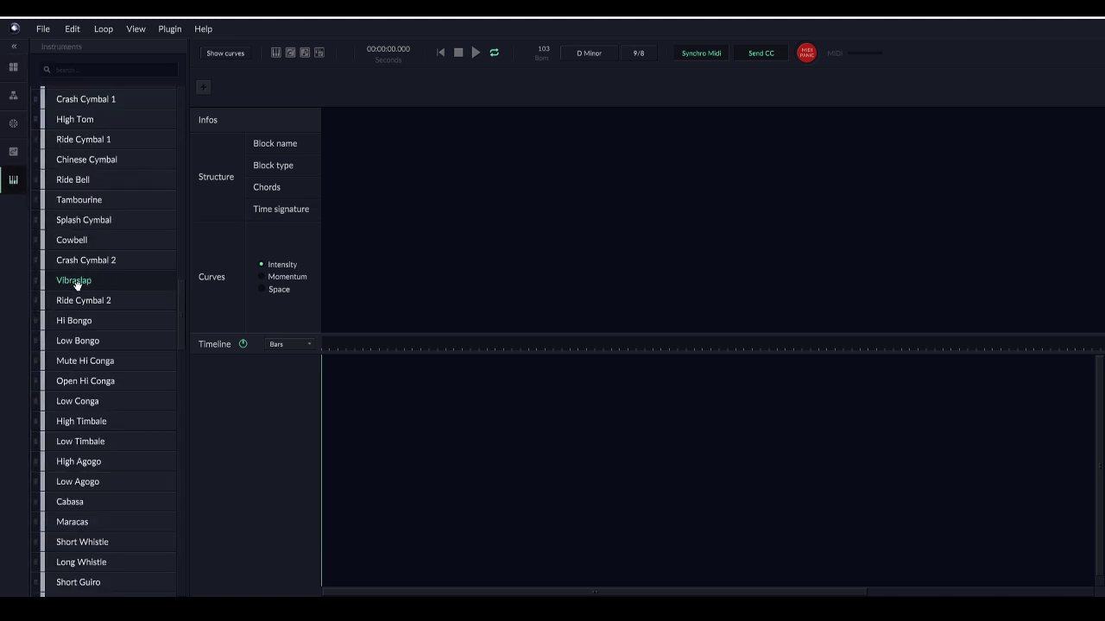
pyautogui.click(100, 64)
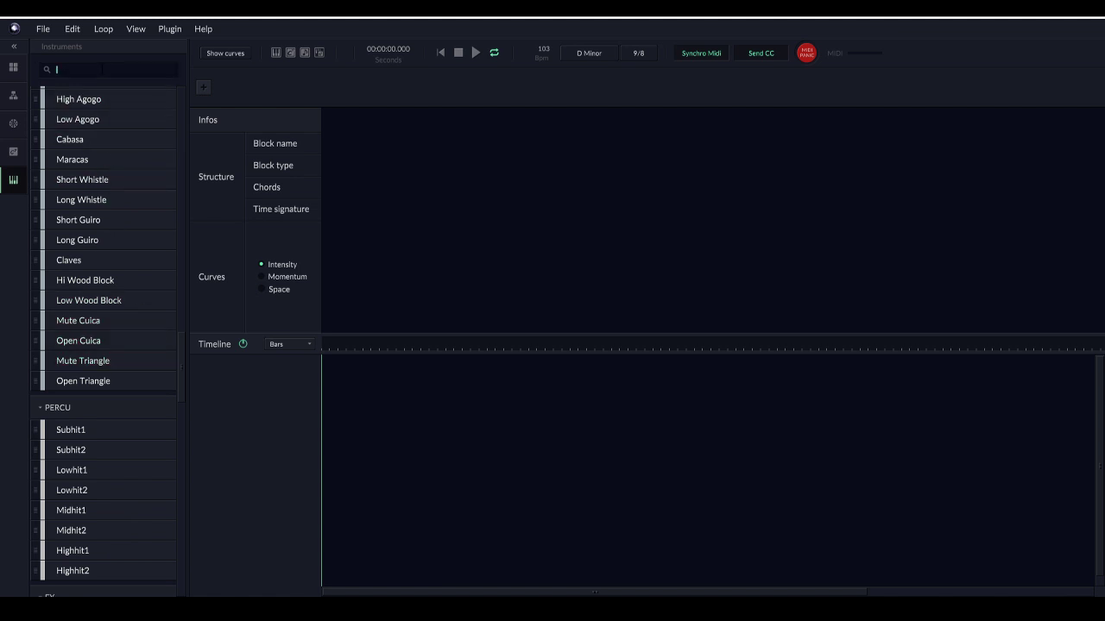
pyautogui.write('CHOIR')
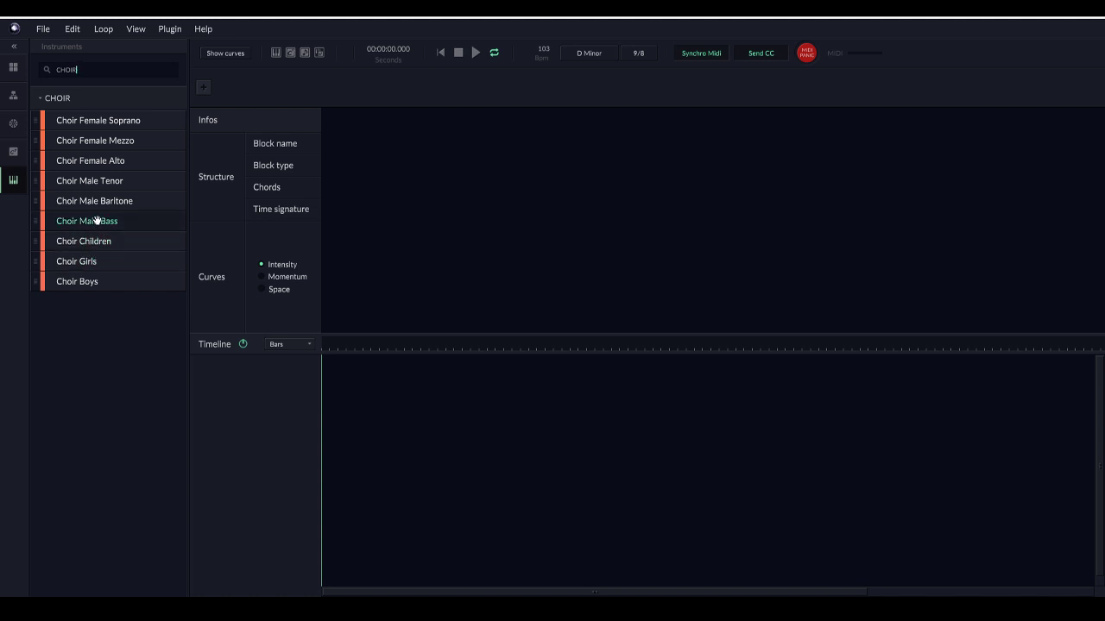
# Add Choir Female Soprano, Choir Female Alto, Choir Male Baritone and Choir Male Tenor as tracks in the timeline.
pyautogui.moveTo(107, 160); pyautogui.dragTo(250, 354)
pyautogui.moveTo(109, 163); pyautogui.dragTo(256, 372)
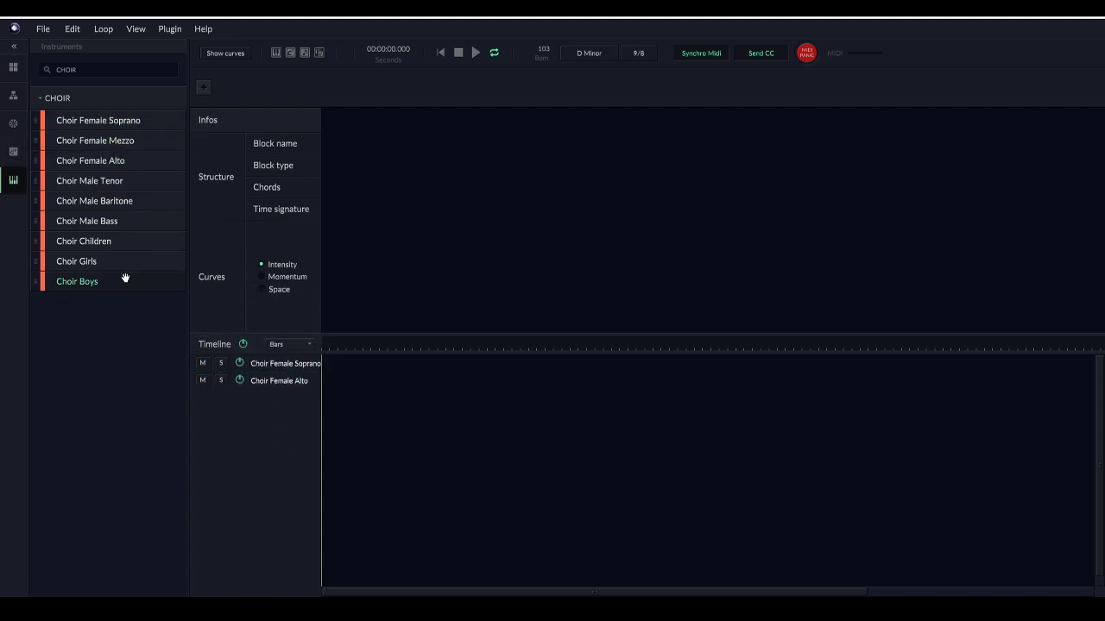
pyautogui.moveTo(91, 202); pyautogui.dragTo(251, 400)
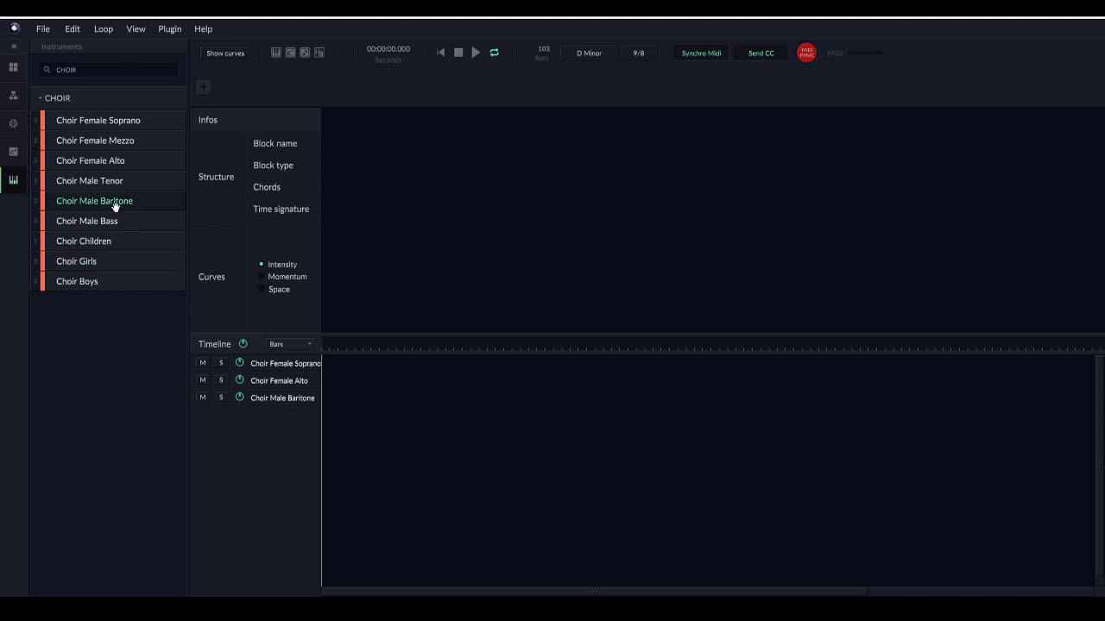
pyautogui.moveTo(90, 181); pyautogui.dragTo(249, 371)
# Map Kontakt 5 Portable x64 64out to the soprano, alto, tenor and baritone choir tracks in the plugin mapping settings.
pyautogui.doubleClick(280, 364)
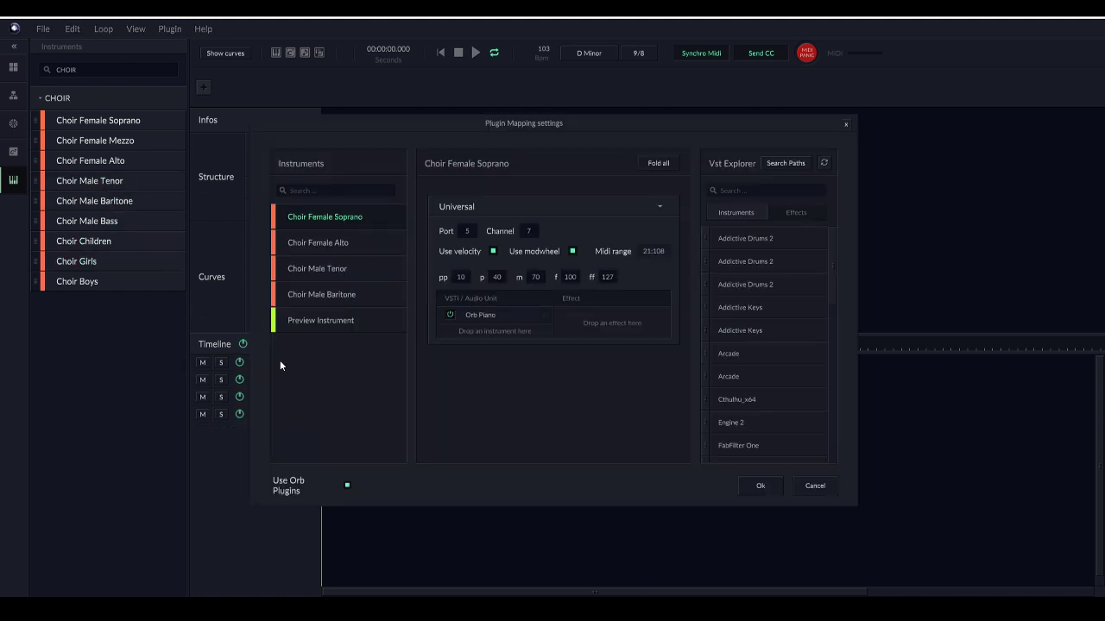
pyautogui.scroll(-3, 804, 376)
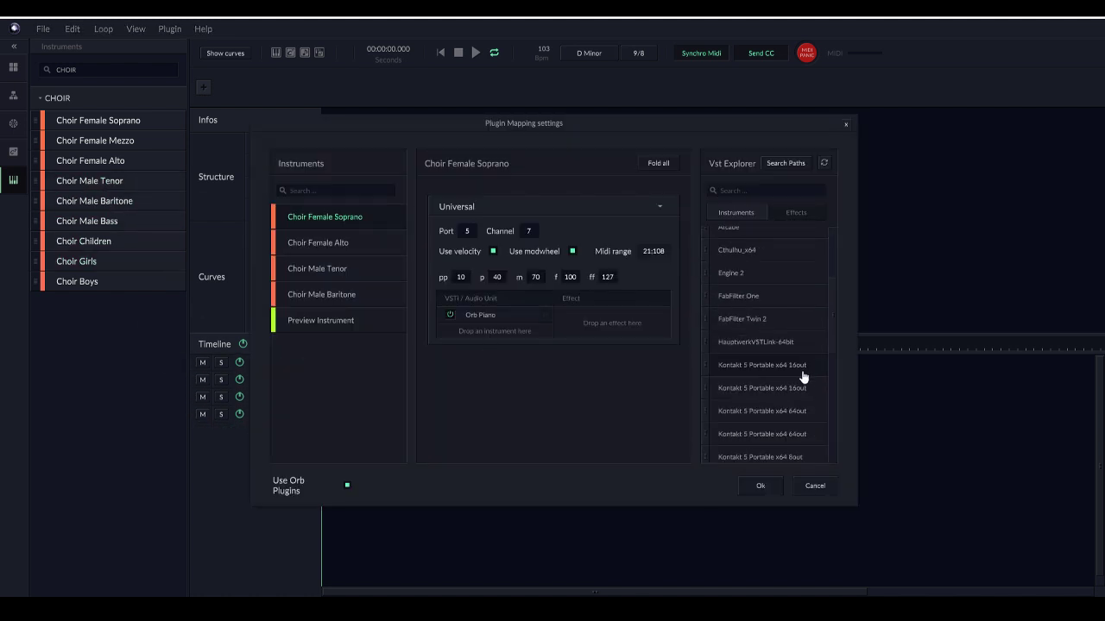
pyautogui.scroll(-3, 803, 376)
pyautogui.moveTo(792, 397); pyautogui.dragTo(524, 331)
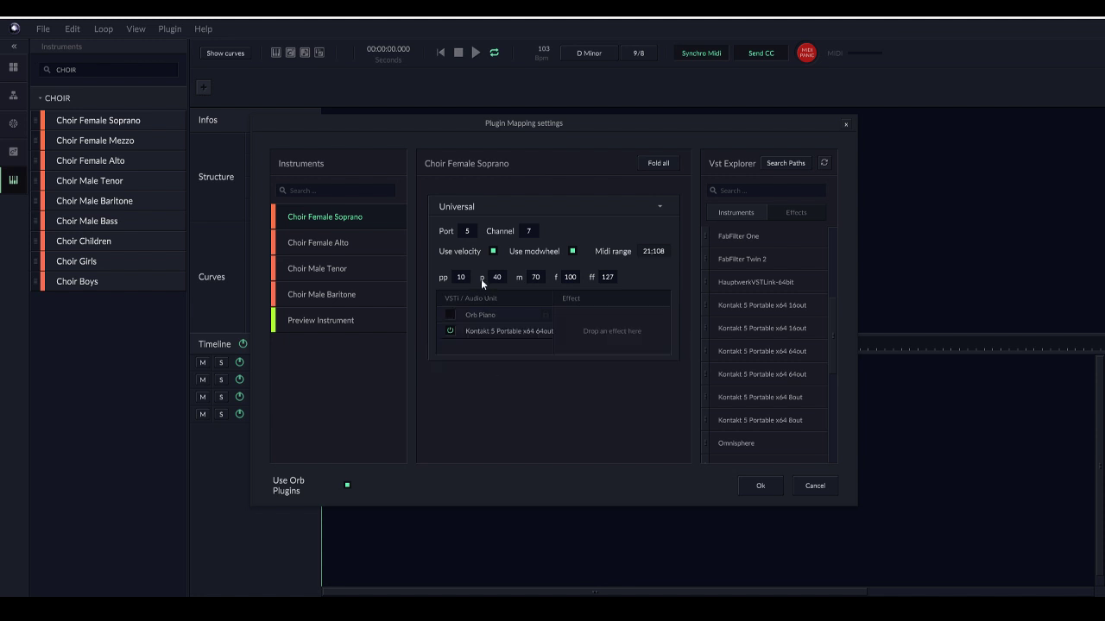
pyautogui.click(376, 242)
pyautogui.moveTo(718, 351); pyautogui.dragTo(436, 315)
pyautogui.click(317, 268)
pyautogui.moveTo(720, 351); pyautogui.dragTo(501, 330)
pyautogui.click(371, 294)
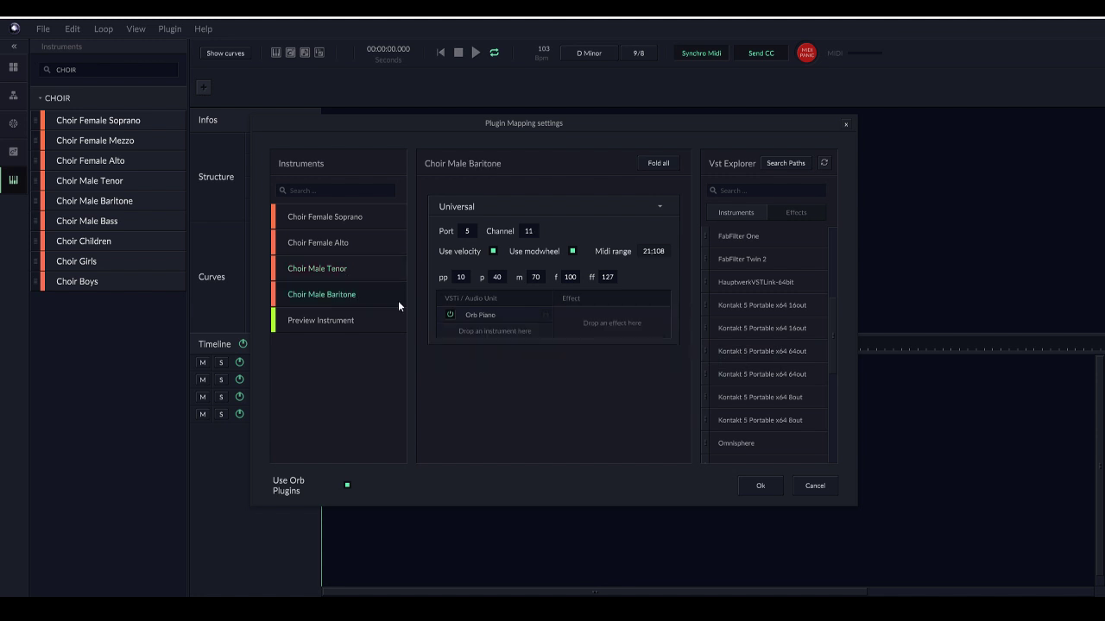
pyautogui.moveTo(749, 354); pyautogui.dragTo(526, 331)
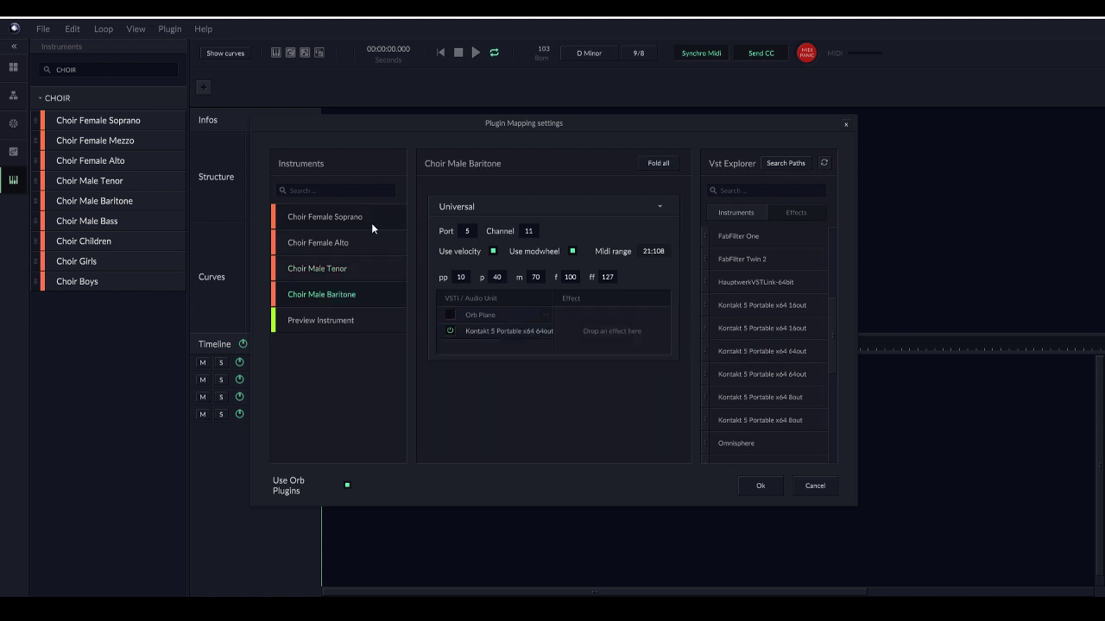
# Load the VOXOS patch 02 Legato Sections in Choir Female Soprano's Kontakt, keep only the Sopranos section and close Kontakt.
pyautogui.click(372, 226)
pyautogui.doubleClick(509, 335)
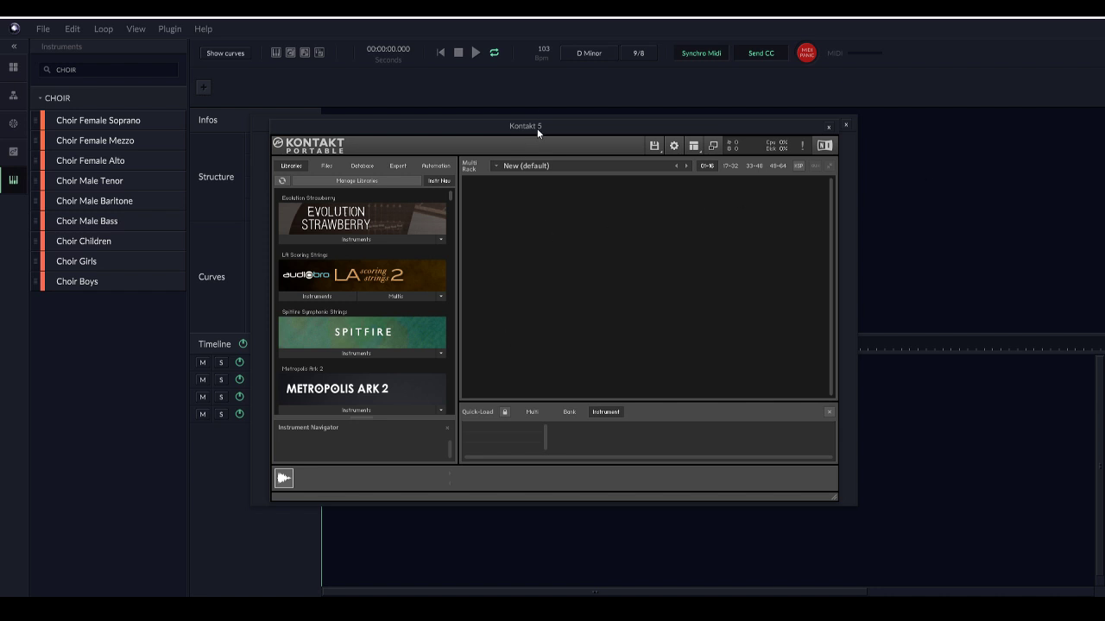
pyautogui.moveTo(535, 127); pyautogui.dragTo(574, 121)
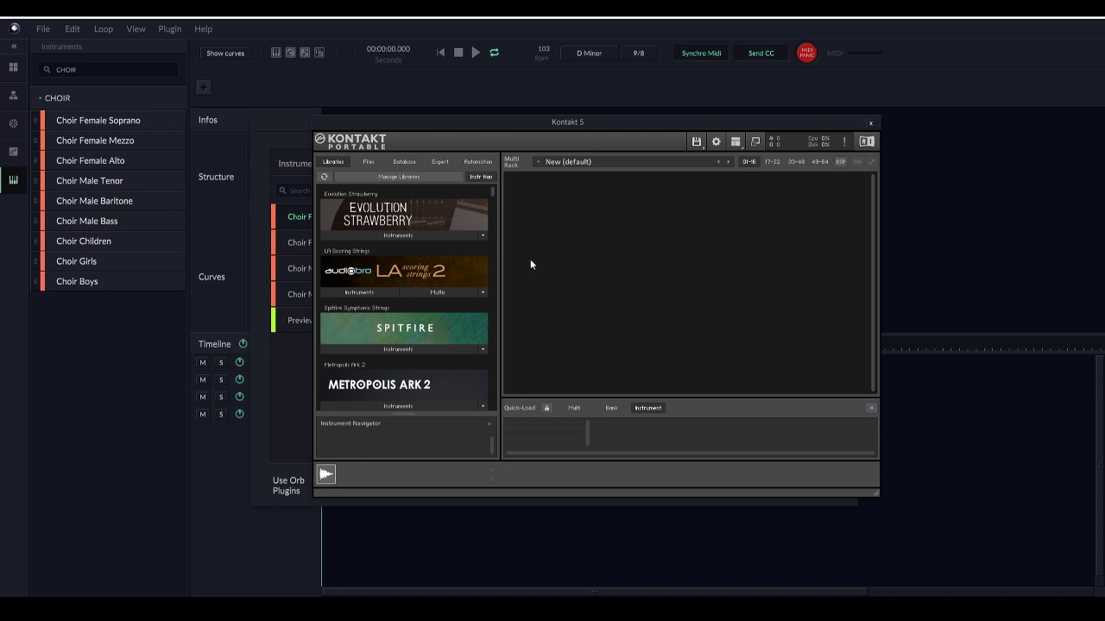
pyautogui.moveTo(492, 191); pyautogui.dragTo(498, 345)
pyautogui.click(402, 372)
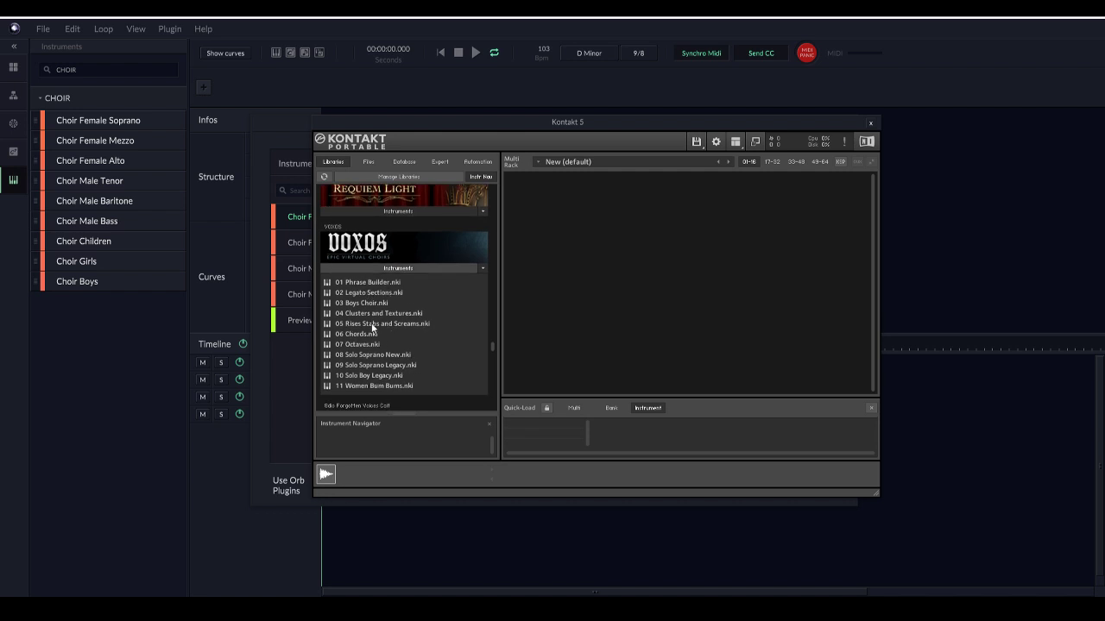
pyautogui.click(359, 292)
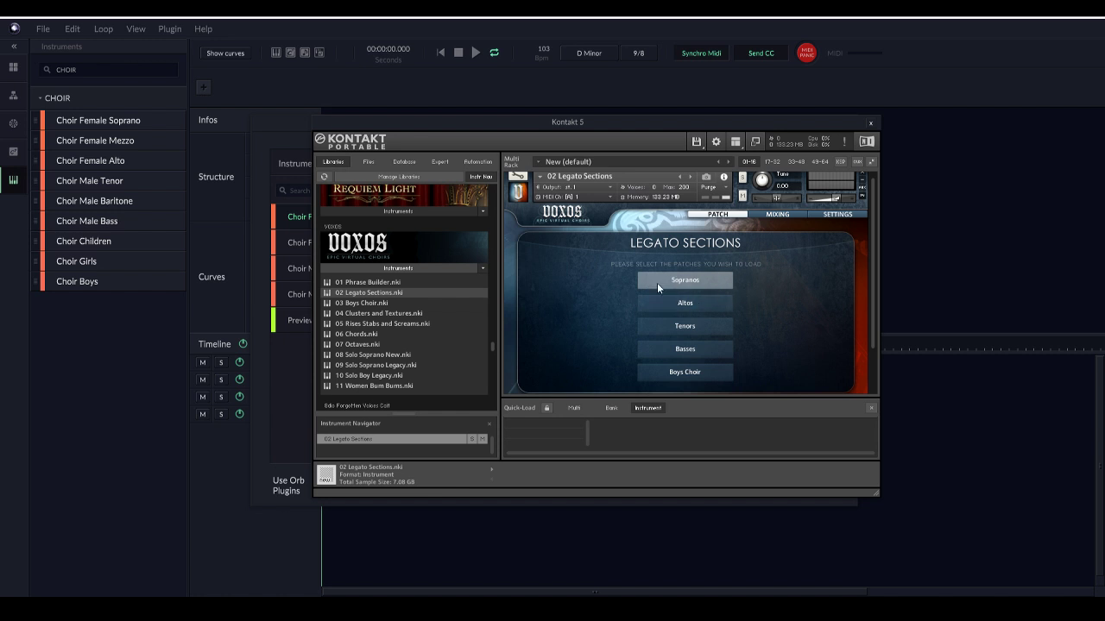
pyautogui.click(692, 281)
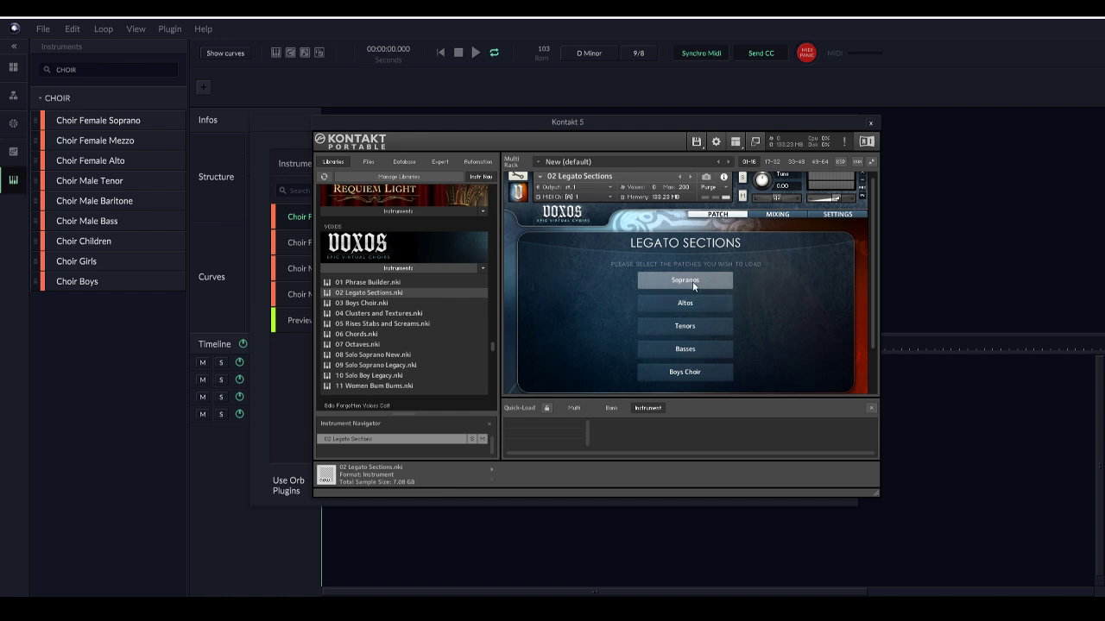
pyautogui.click(870, 123)
# Load VOXOS 02 Legato Sections in Choir Female Alto's Kontakt, leave only the Altos section active and close Kontakt.
pyautogui.click(360, 247)
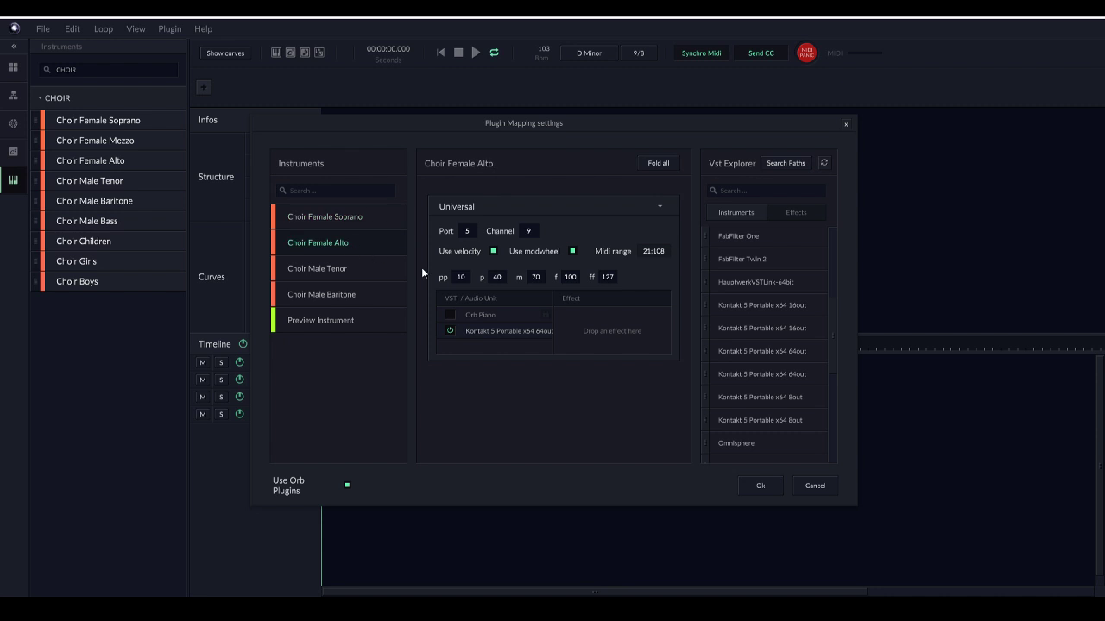
pyautogui.doubleClick(486, 331)
pyautogui.moveTo(453, 196); pyautogui.dragTo(397, 358)
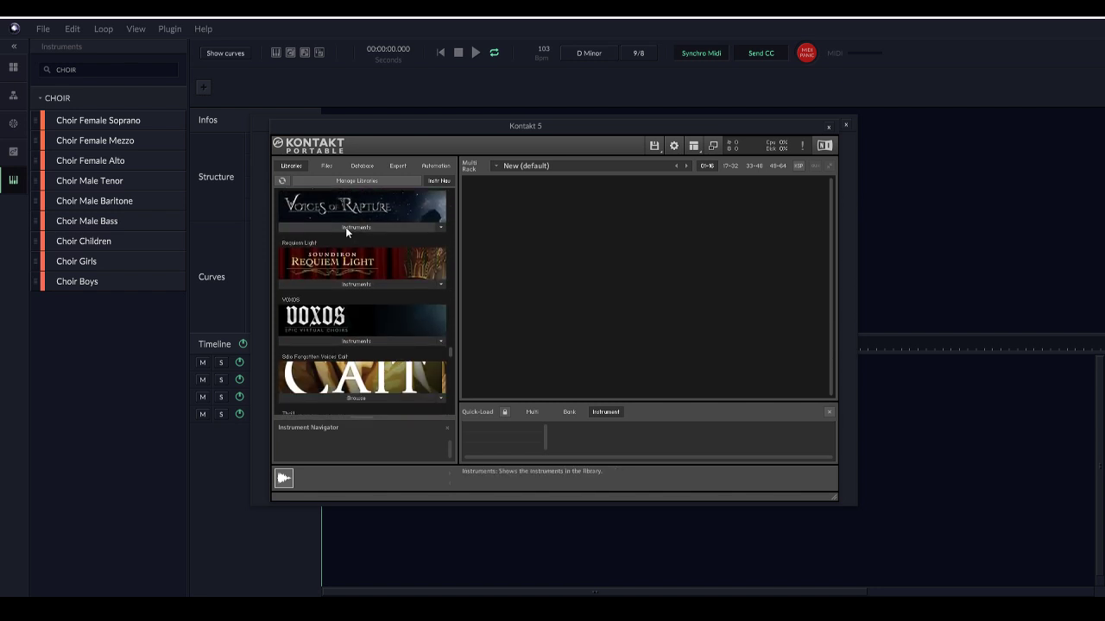
pyautogui.click(328, 340)
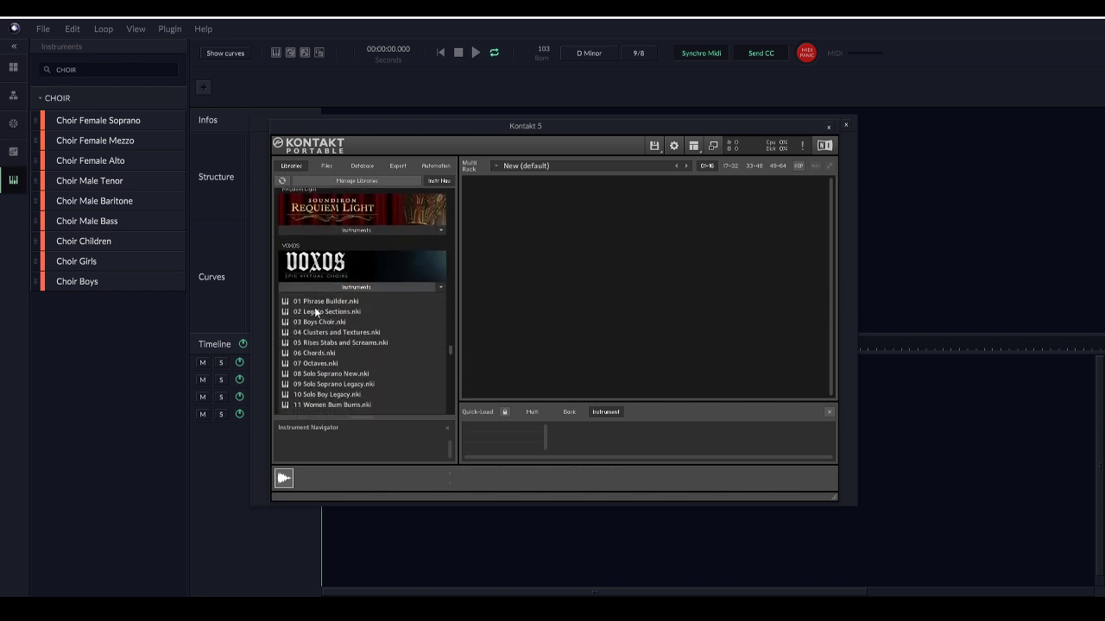
pyautogui.moveTo(316, 311); pyautogui.dragTo(454, 276)
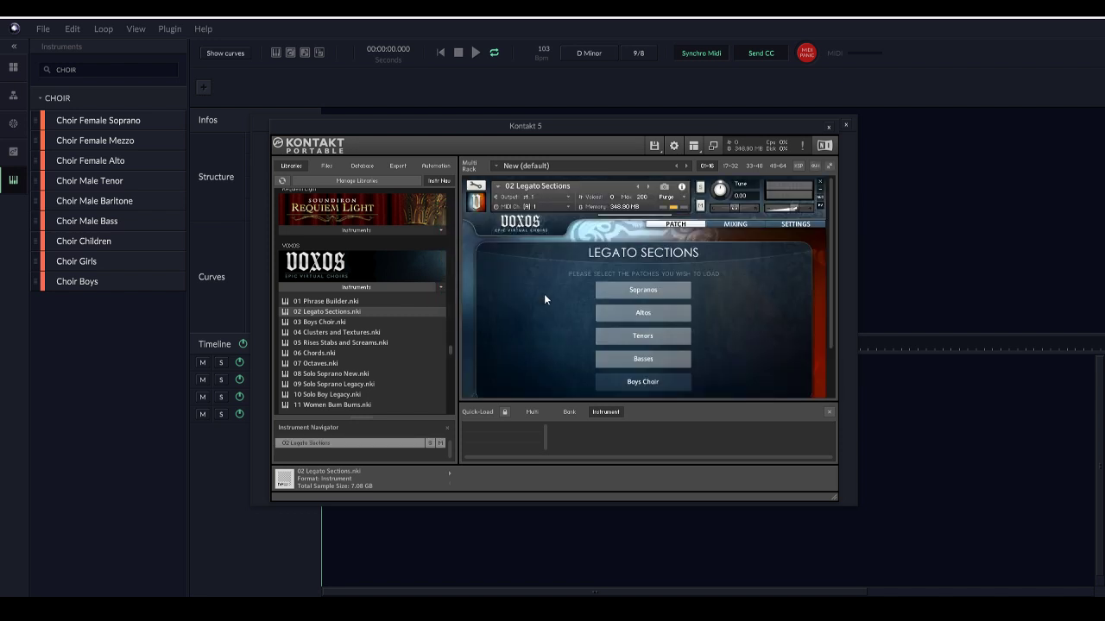
pyautogui.click(643, 313)
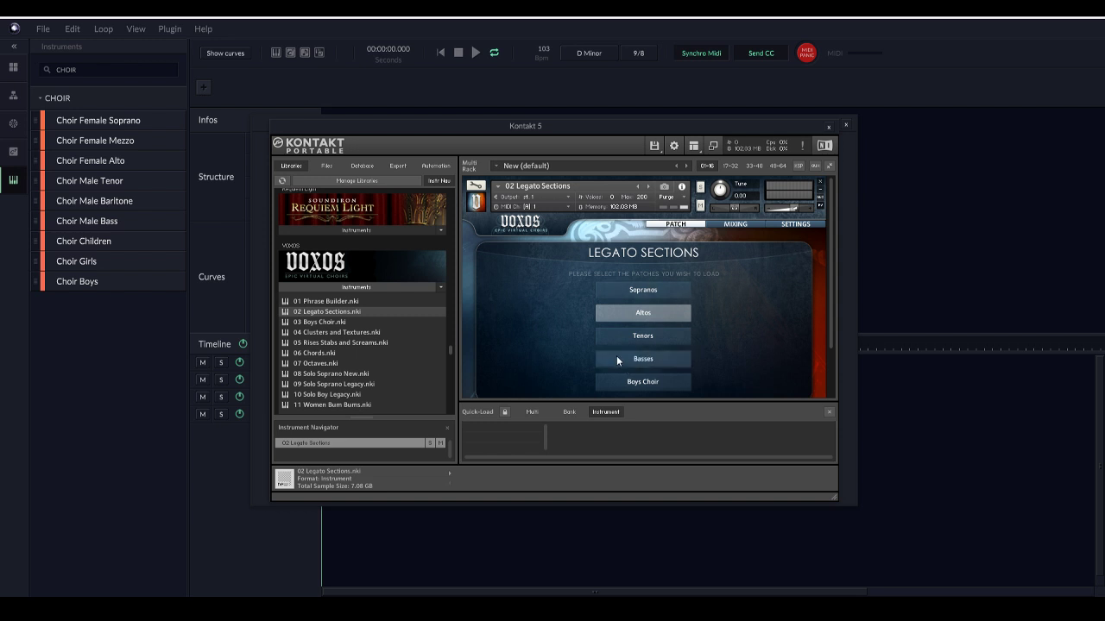
pyautogui.click(642, 297)
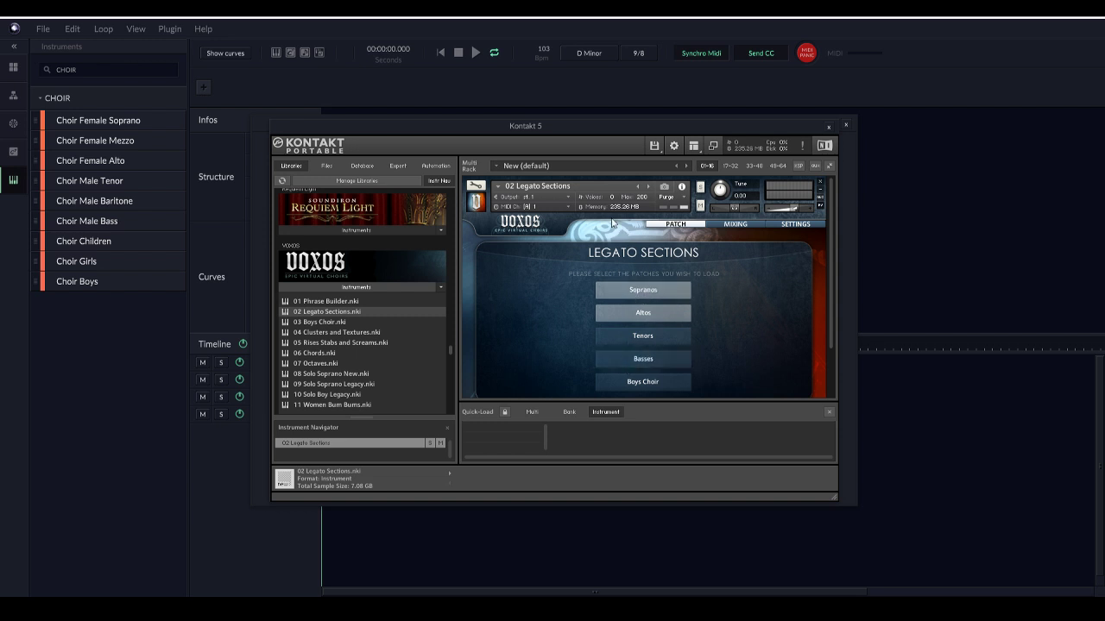
pyautogui.click(627, 292)
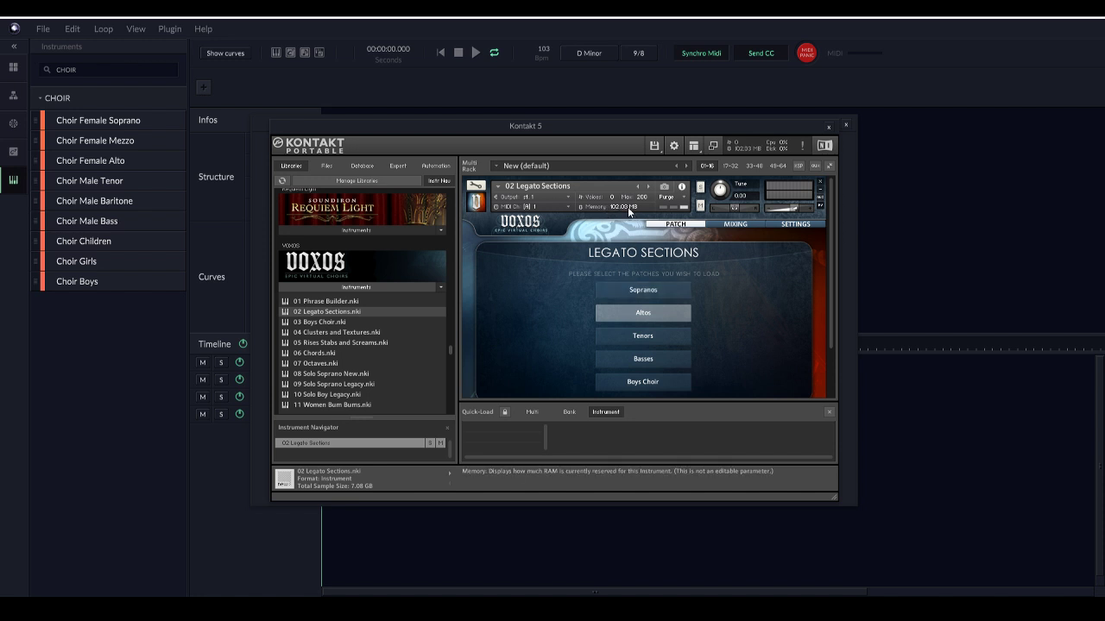
pyautogui.click(828, 128)
# Browse the VOXOS instruments in Choir Male Tenor's Kontakt, and close it along with the plugin mapping settings.
pyautogui.click(335, 273)
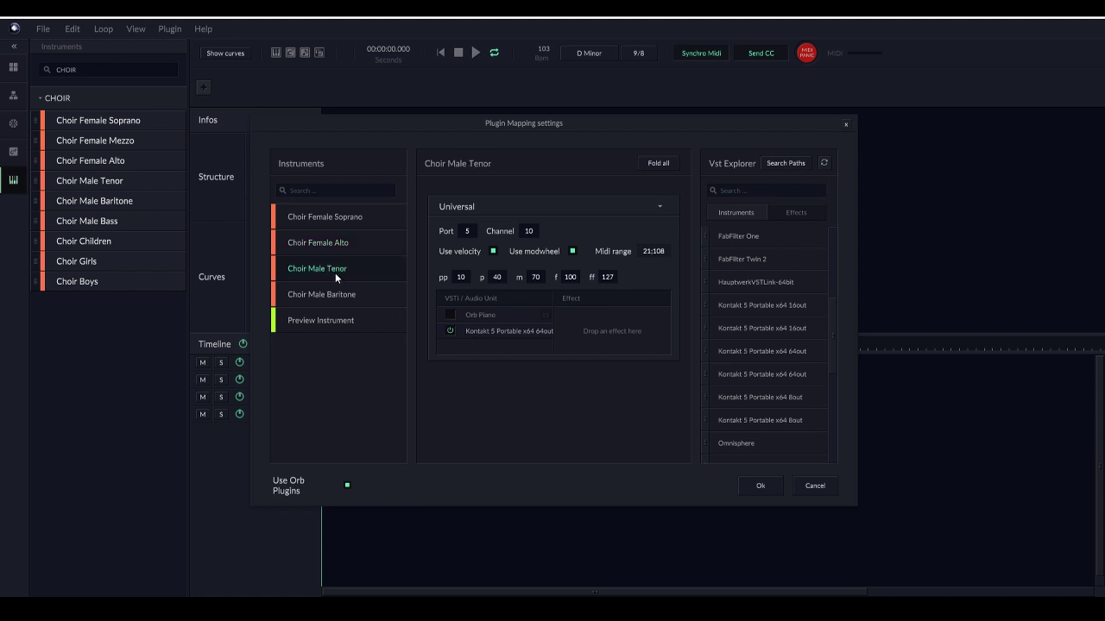
pyautogui.doubleClick(509, 330)
pyautogui.moveTo(450, 204); pyautogui.dragTo(449, 357)
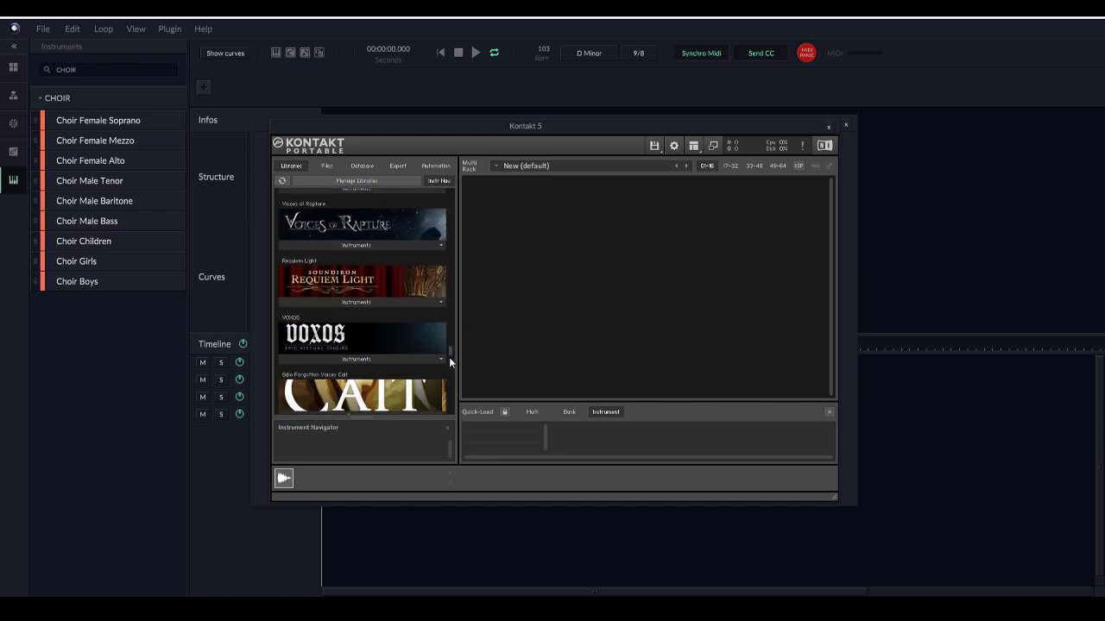
pyautogui.click(352, 360)
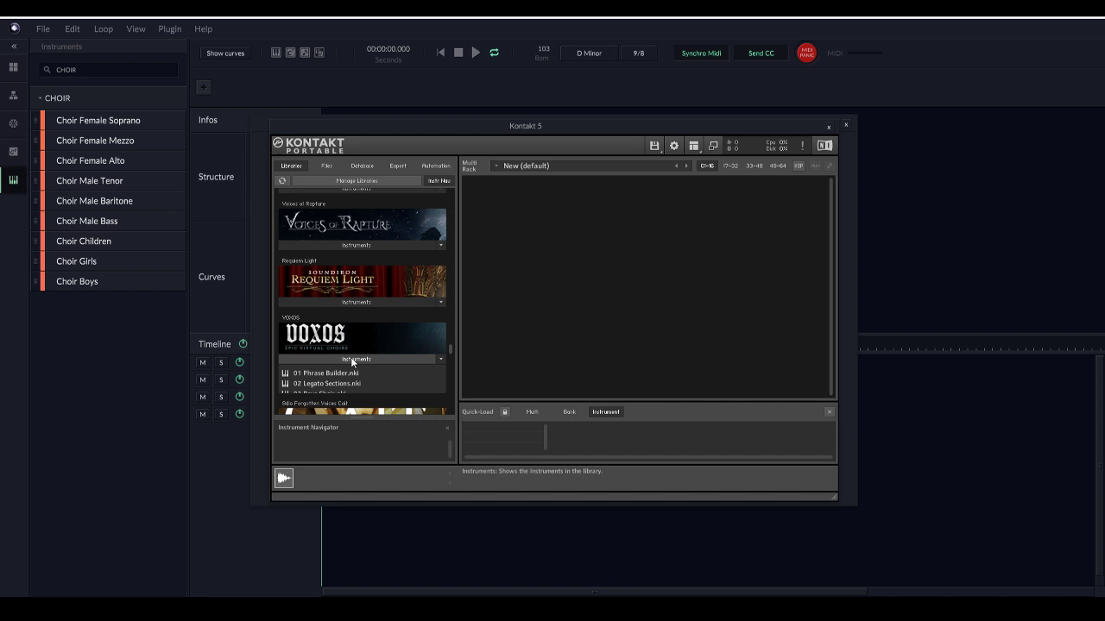
pyautogui.click(828, 128)
pyautogui.click(846, 125)
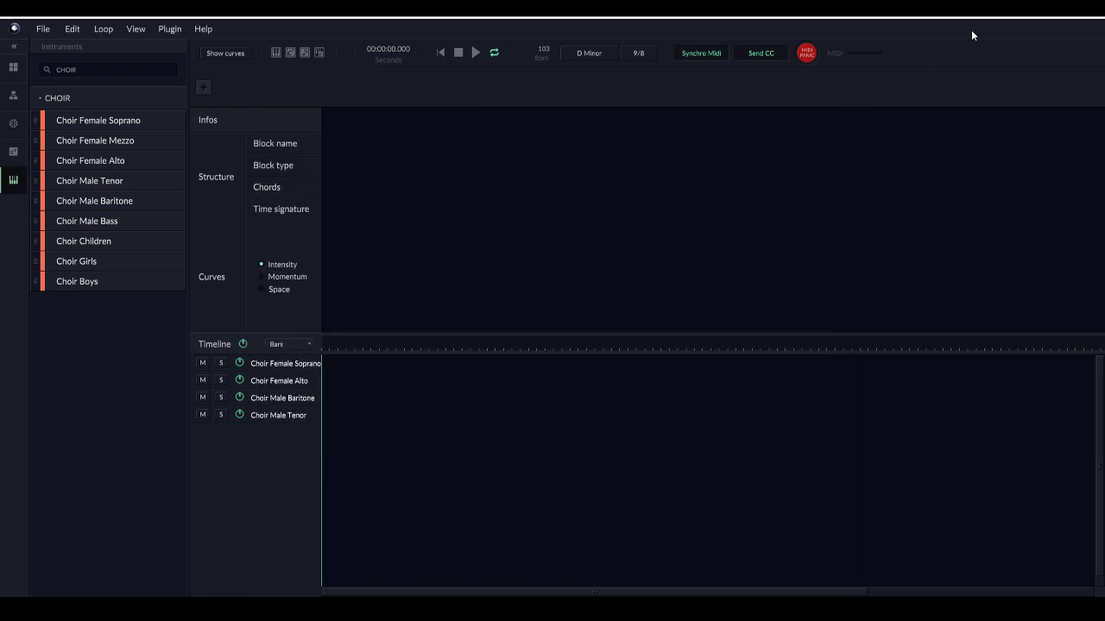
# Leave Orb Composer, return to the song in Studio One and show its mixer console.
pyautogui.click(1075, 19)
pyautogui.click(549, 337)
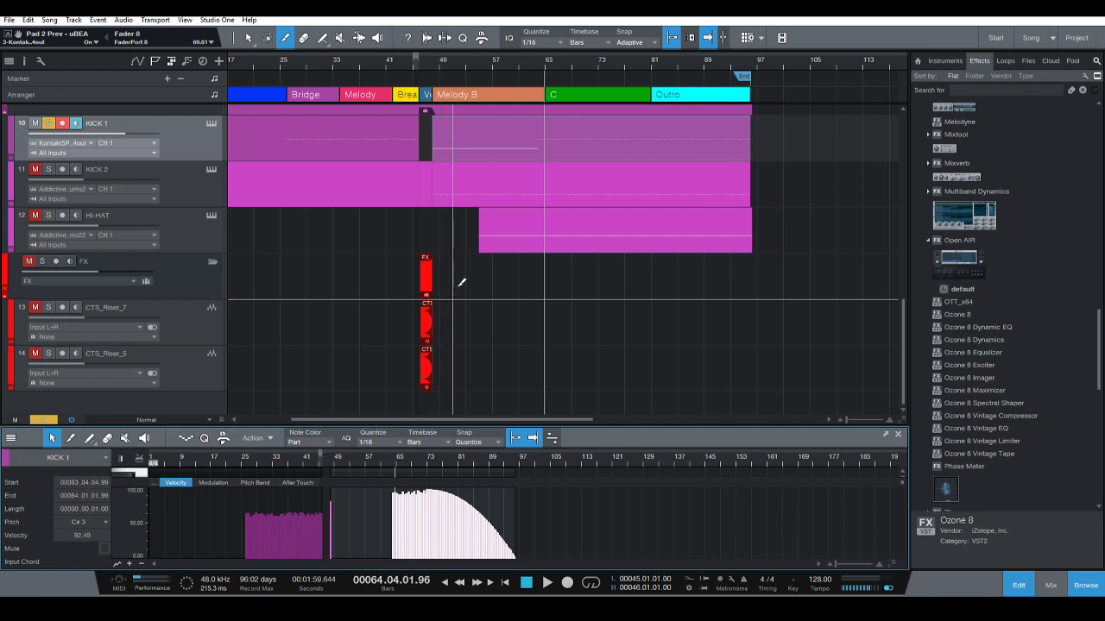
pyautogui.scroll(4, 464, 246)
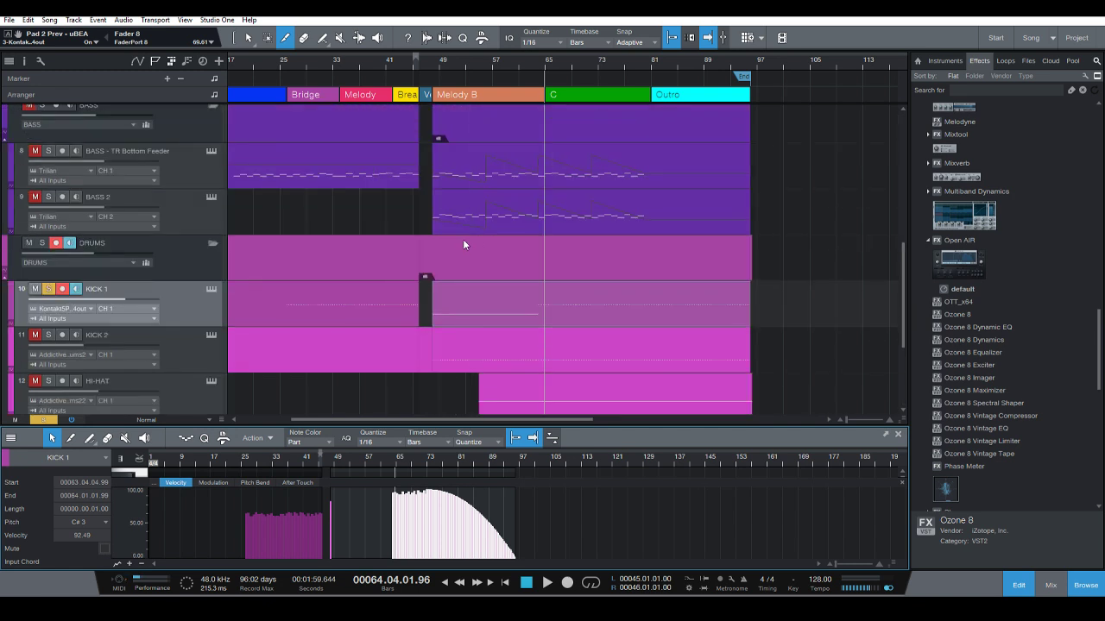
pyautogui.scroll(-4, 458, 243)
pyautogui.scroll(3, 457, 243)
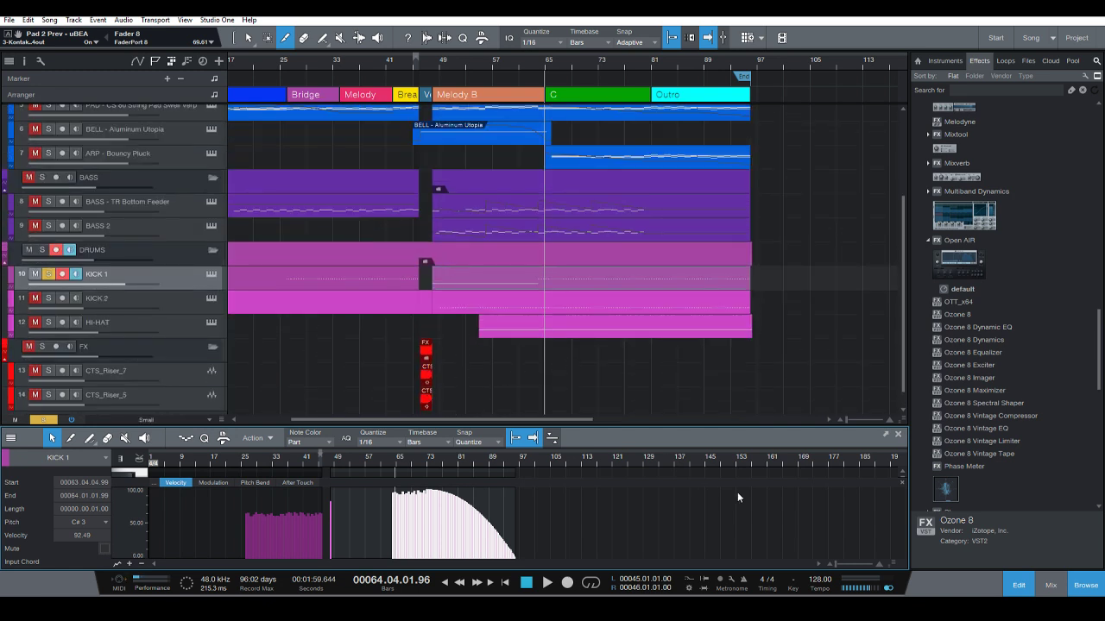
pyautogui.click(1050, 585)
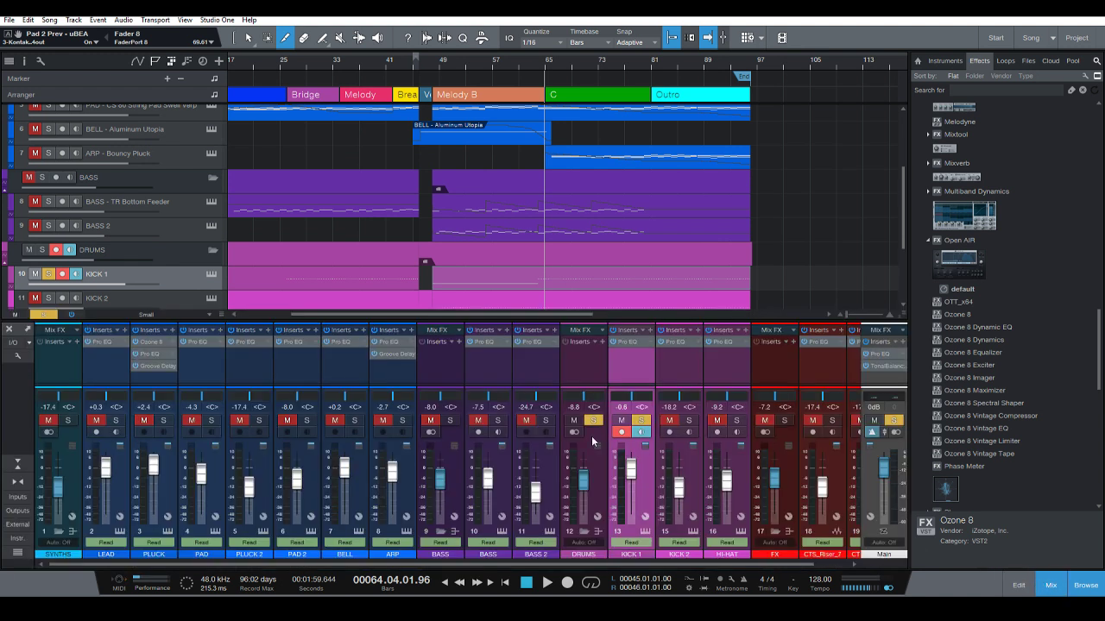
# Clear all active solos across the mix so every track plays again.
pyautogui.scroll(-4, 964, 275)
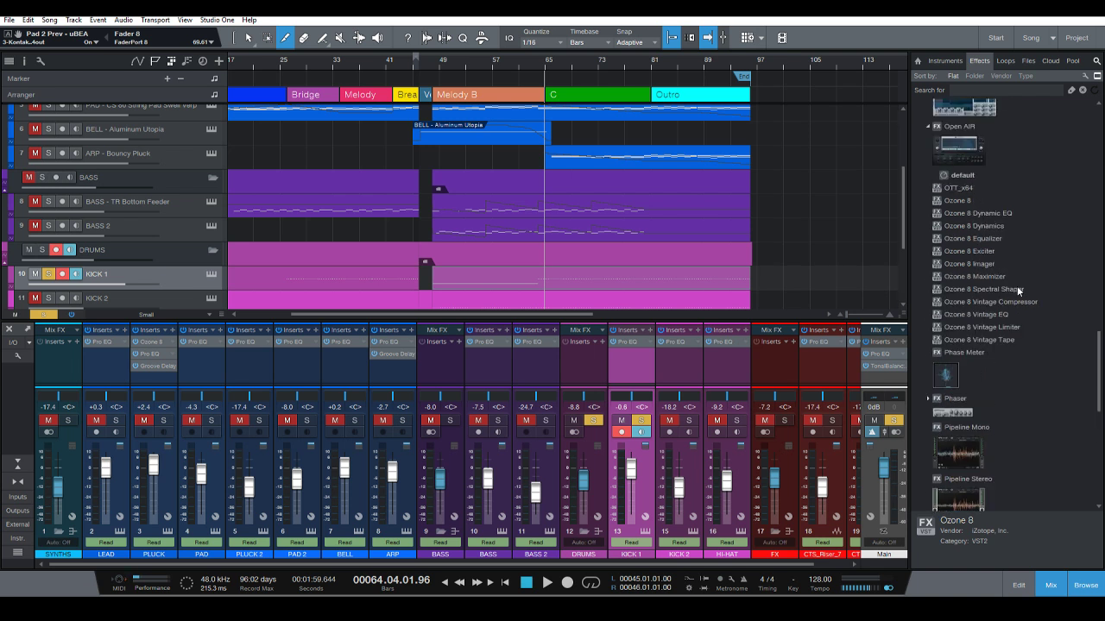
pyautogui.scroll(5, 1017, 286)
pyautogui.scroll(-4, 1015, 283)
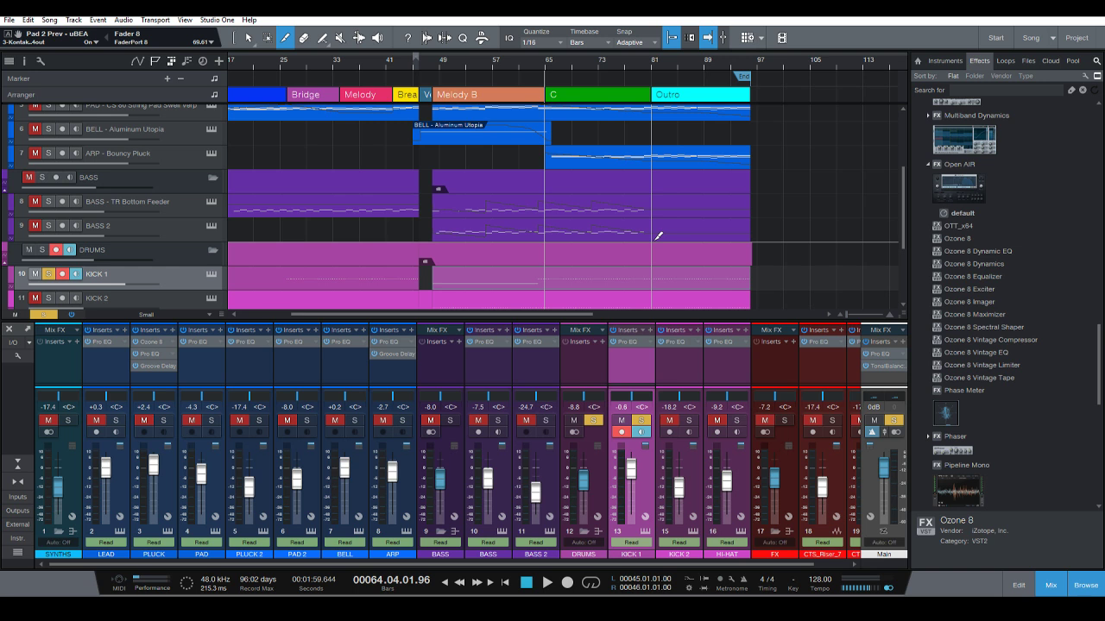
pyautogui.scroll(-2, 580, 201)
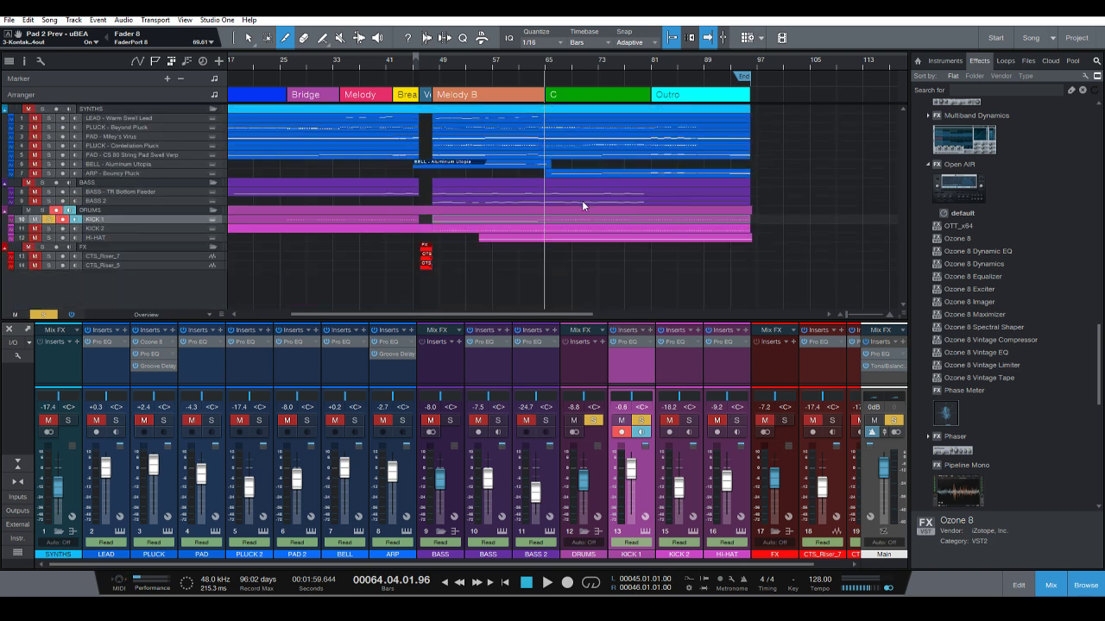
pyautogui.scroll(-2, 574, 220)
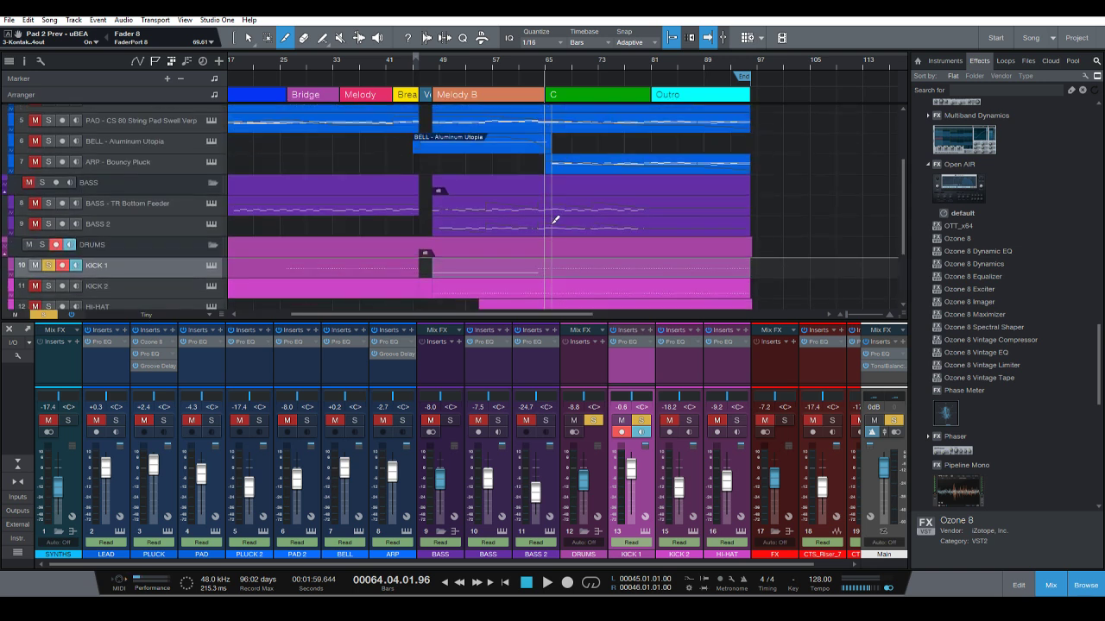
pyautogui.scroll(3, 564, 249)
pyautogui.click(894, 420)
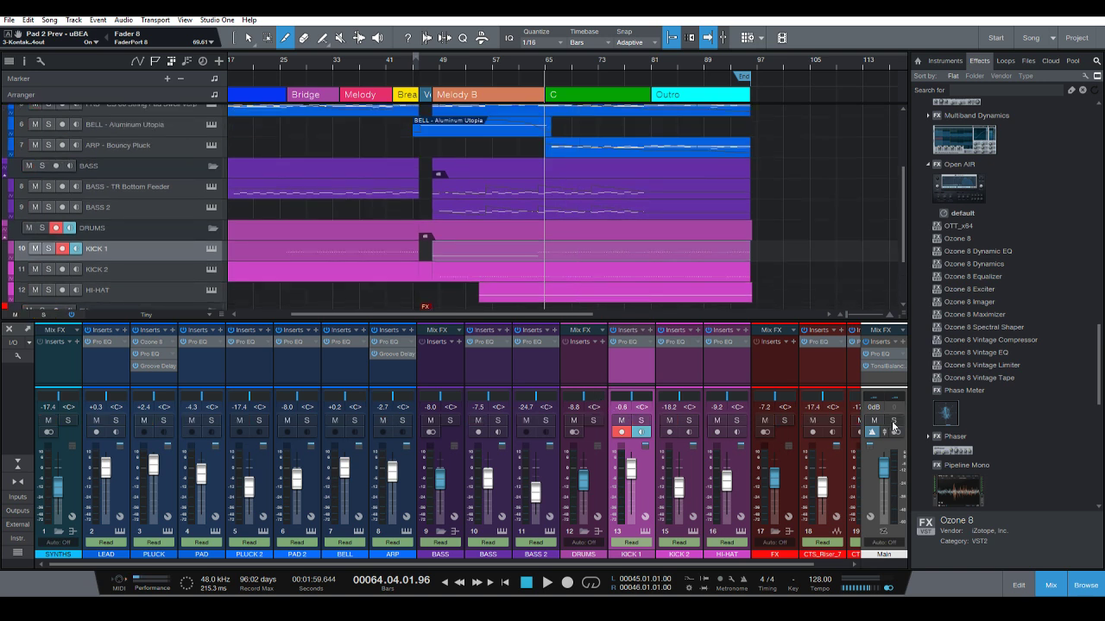
# Examine the full arrangement from Intro to Outro across the synth, bass, drum and FX tracks.
pyautogui.scroll(3, 509, 262)
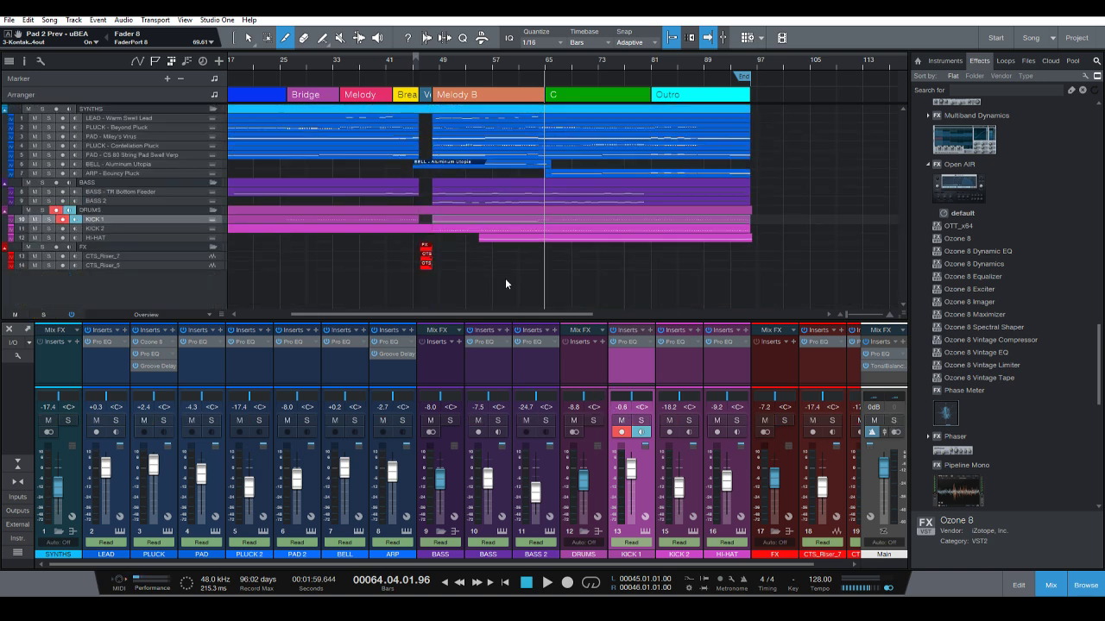
pyautogui.scroll(-4, 504, 280)
pyautogui.scroll(-2, 504, 280)
pyautogui.hscroll(-3, 489, 316)
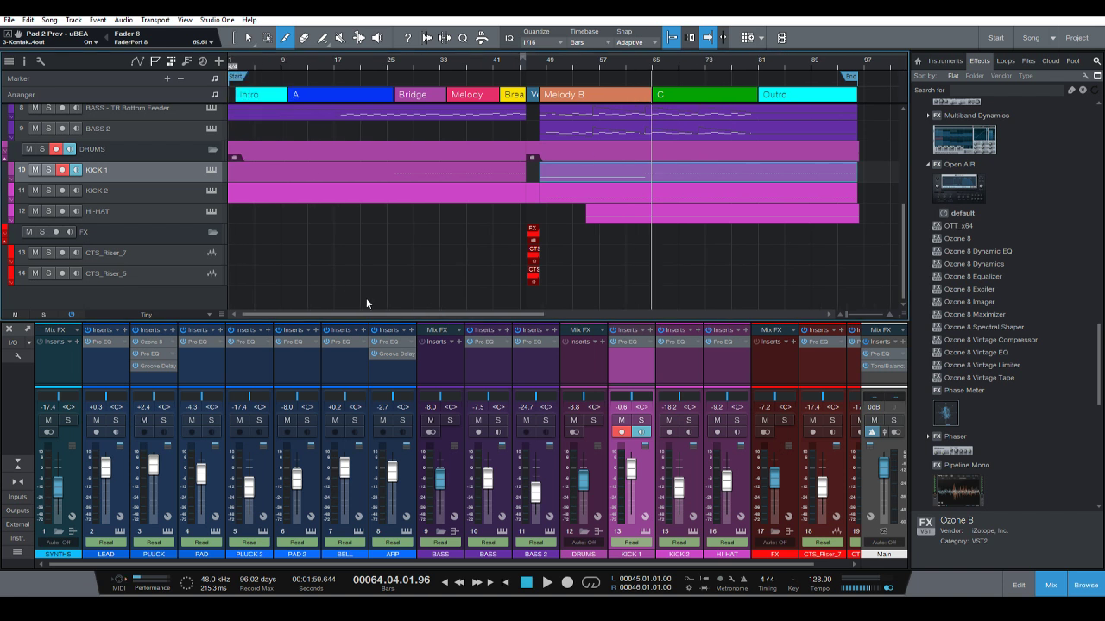
pyautogui.moveTo(387, 73); pyautogui.dragTo(462, 67)
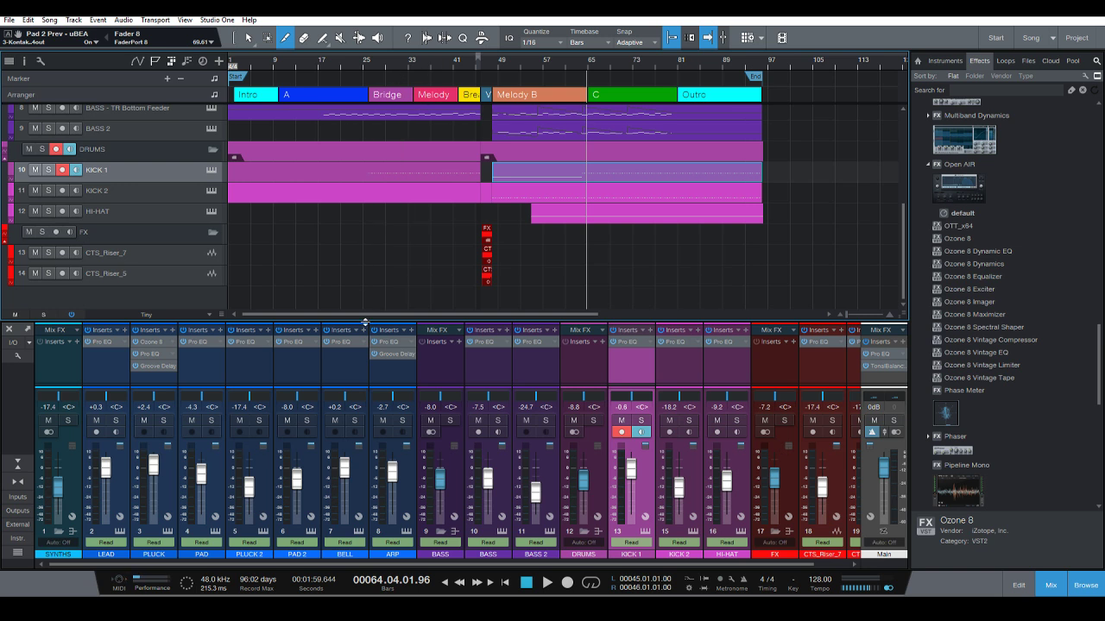
pyautogui.scroll(3, 407, 234)
pyautogui.scroll(3, 406, 235)
pyautogui.scroll(-4, 406, 242)
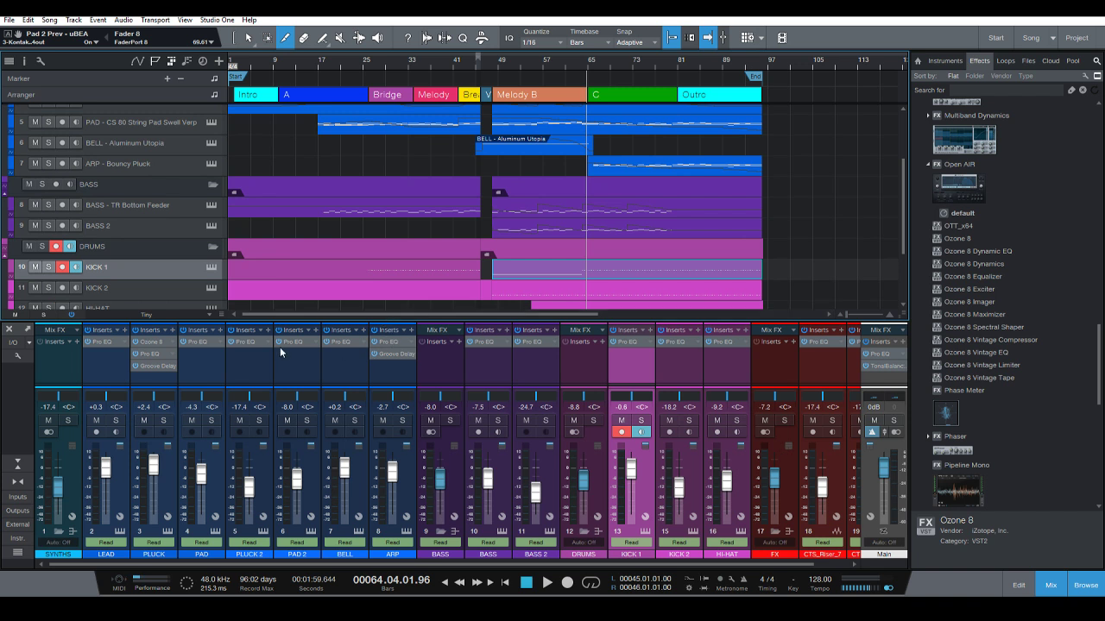
pyautogui.scroll(-3, 318, 258)
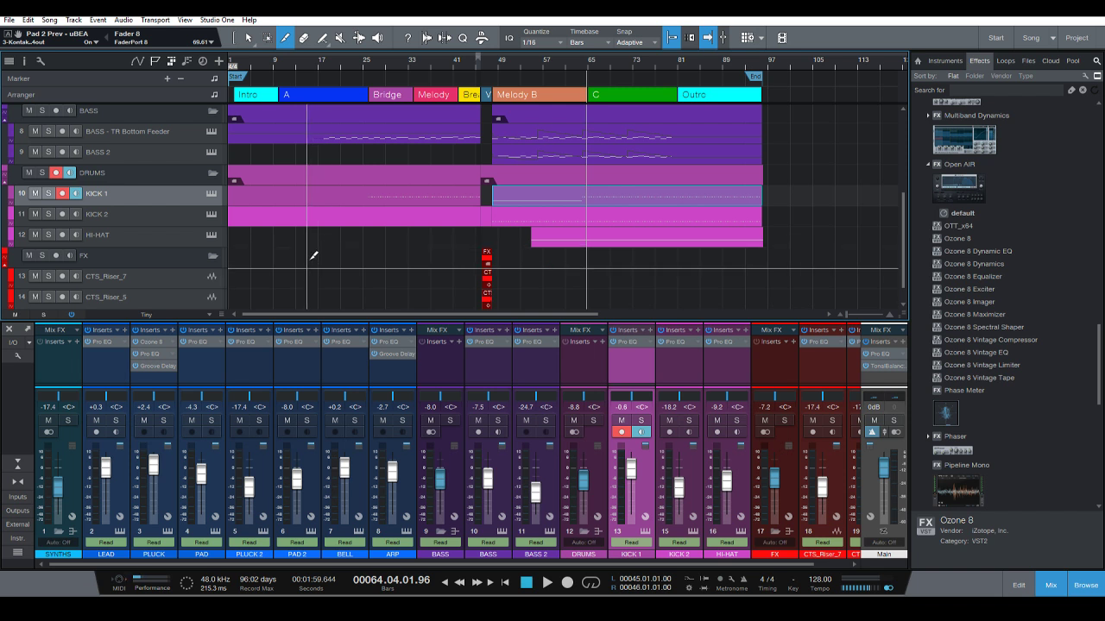
pyautogui.scroll(-1, 308, 264)
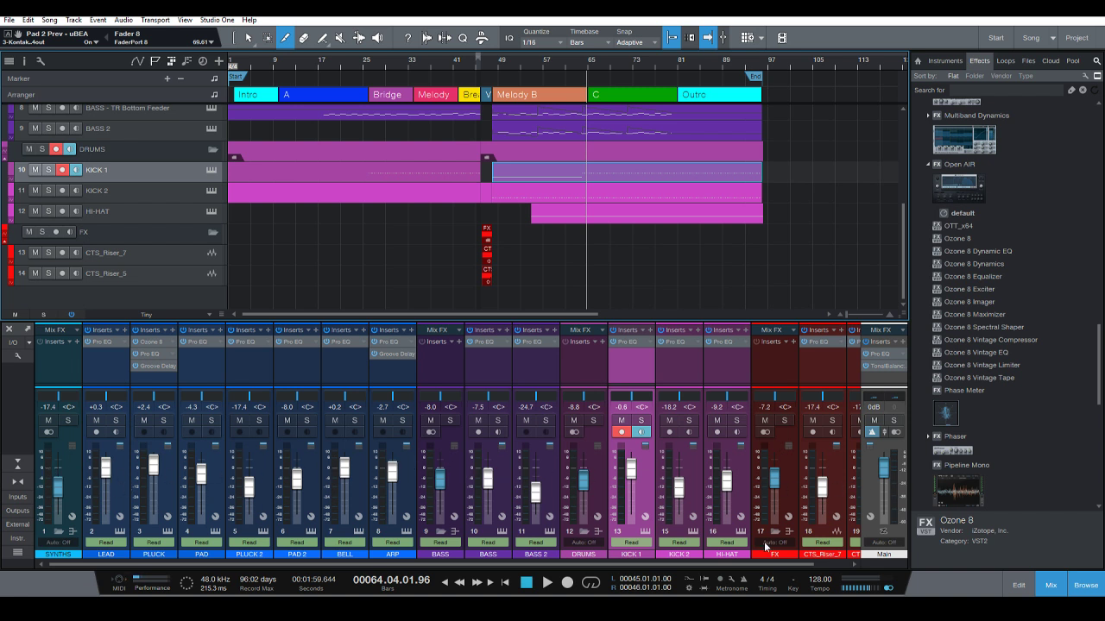
# Look across the mixer channels from SYNTHS to FX, and select the PLUCK 2 channel.
pyautogui.moveTo(666, 563); pyautogui.dragTo(720, 566)
pyautogui.moveTo(789, 563); pyautogui.dragTo(434, 563)
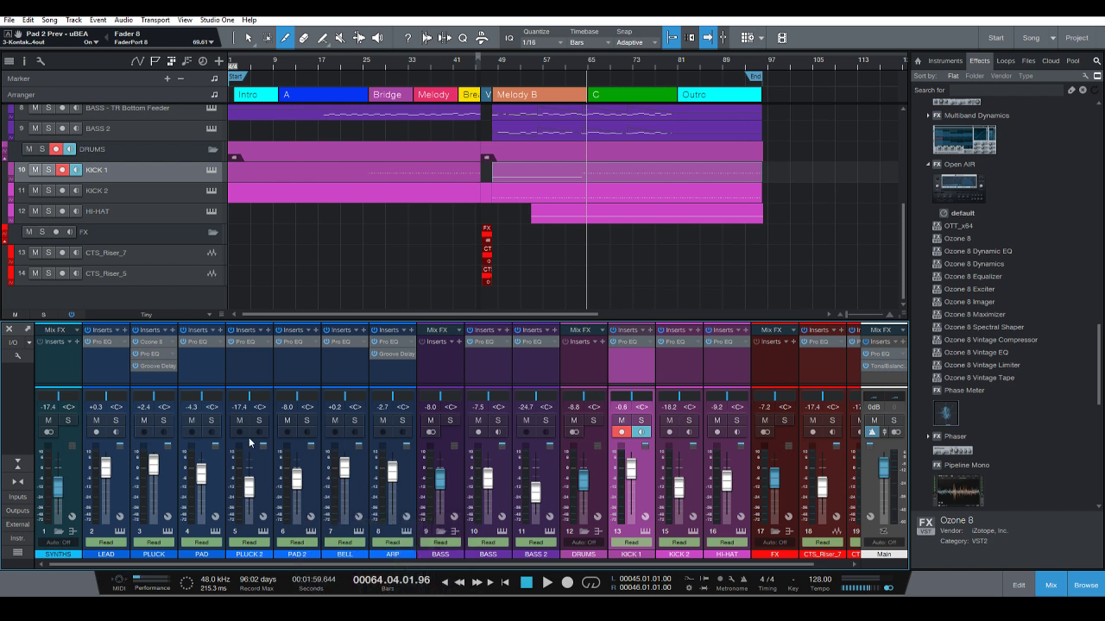
pyautogui.click(250, 383)
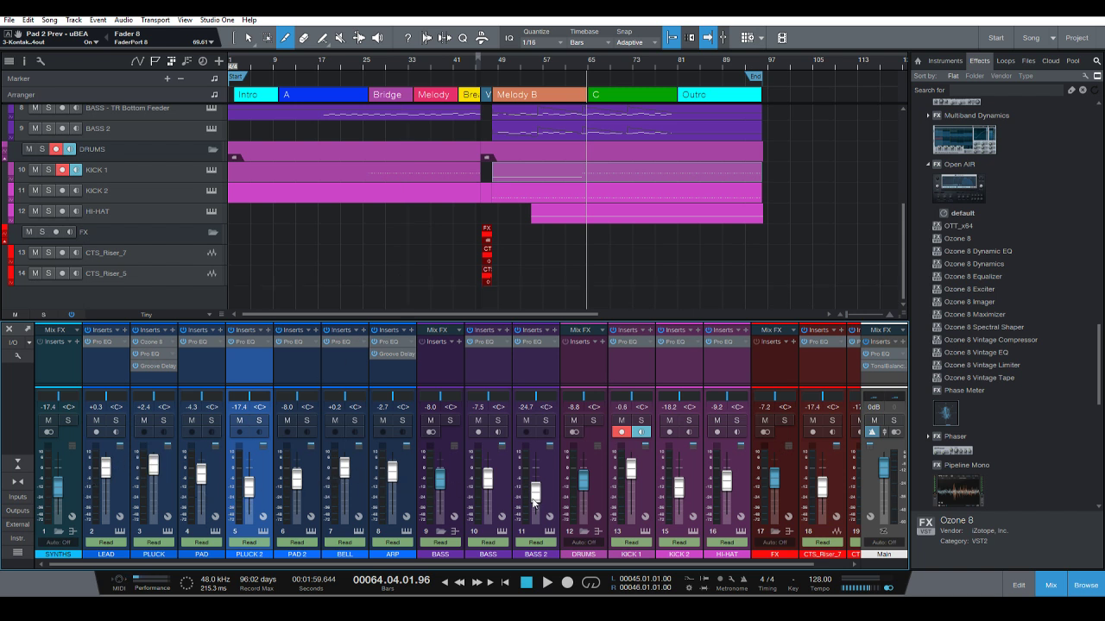
pyautogui.hscroll(1, 675, 570)
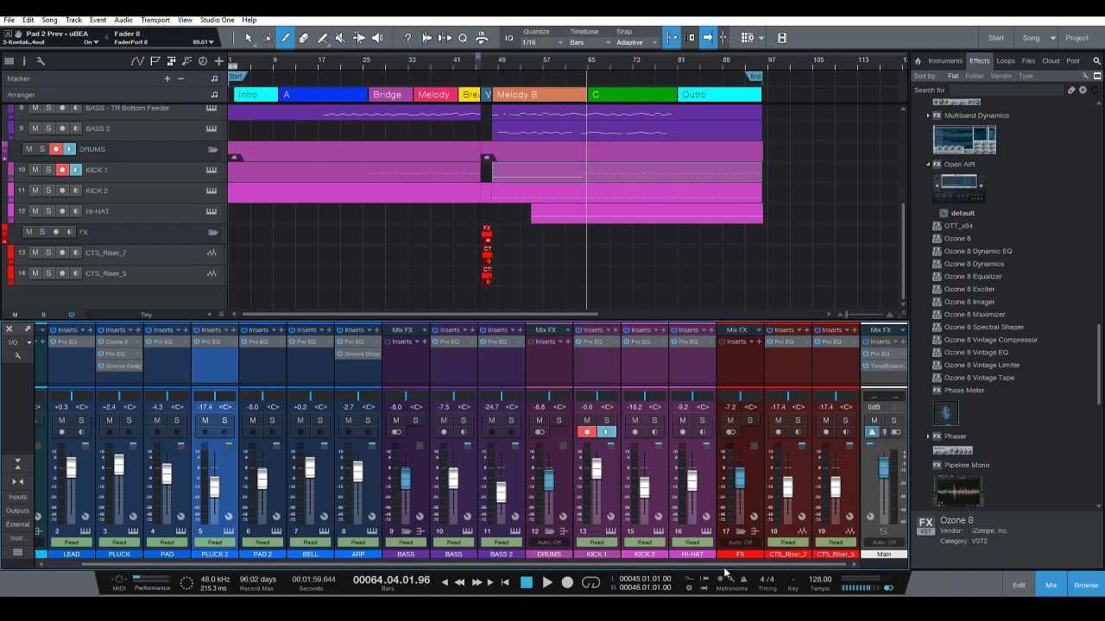
pyautogui.moveTo(723, 567); pyautogui.dragTo(663, 559)
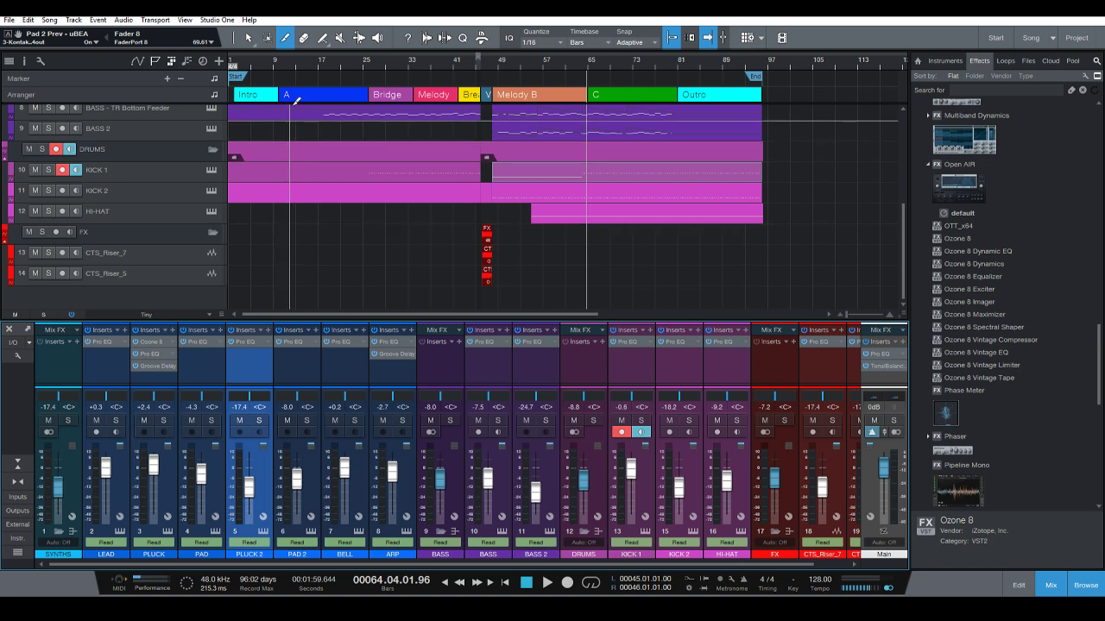
# Solo the BASS and DRUMS folder tracks, and clear all solos again.
pyautogui.scroll(-3, 338, 237)
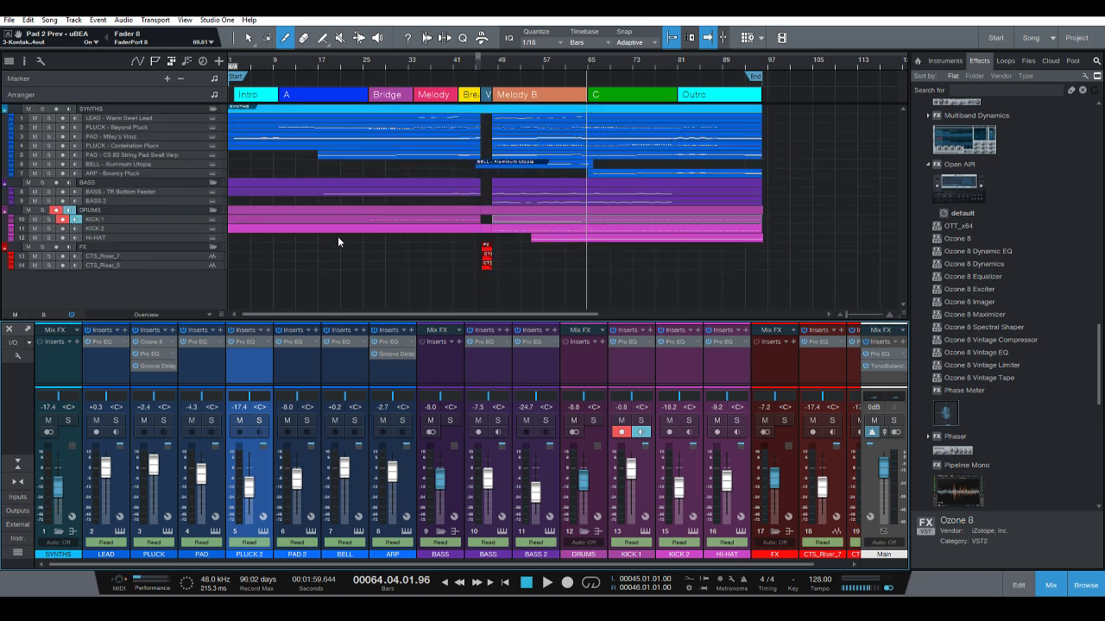
pyautogui.scroll(3, 337, 237)
pyautogui.scroll(5, 307, 207)
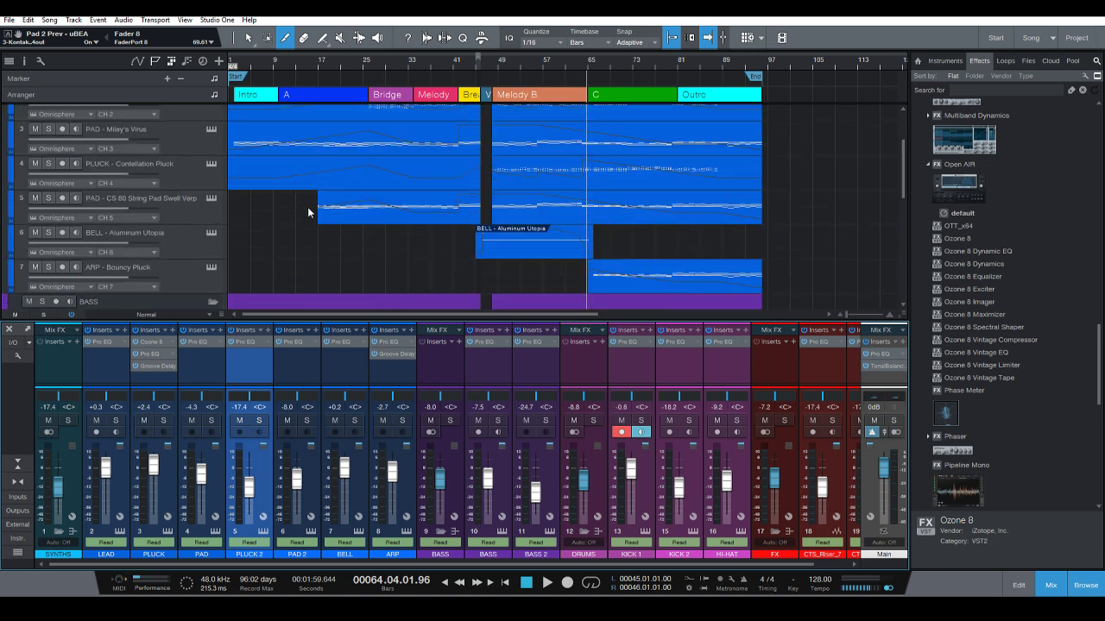
pyautogui.click(200, 200)
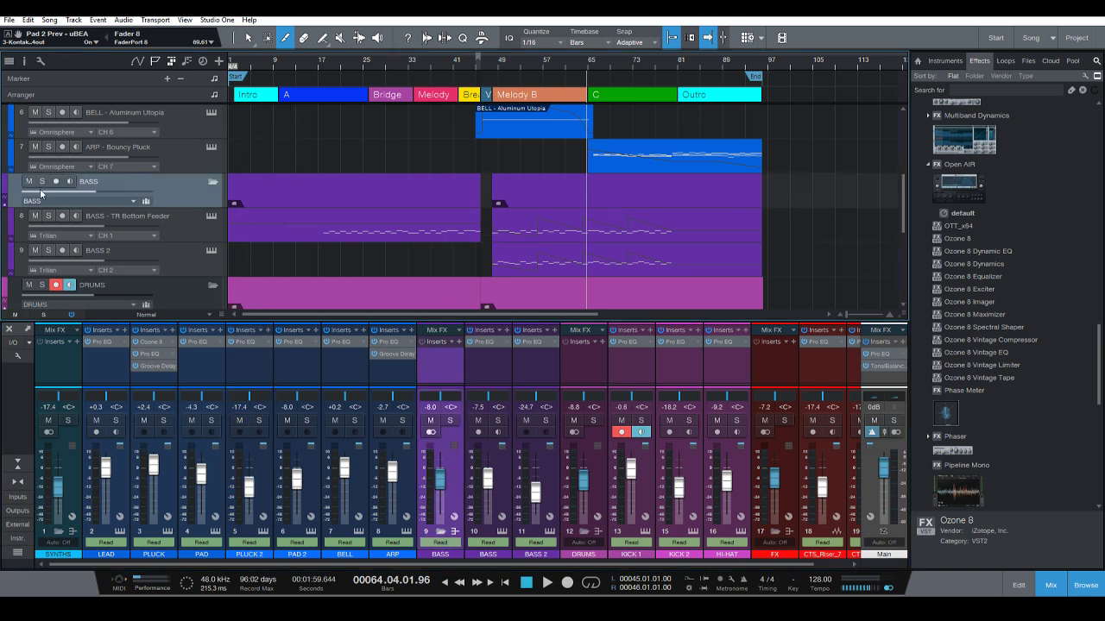
pyautogui.click(42, 181)
pyautogui.scroll(-2, 52, 184)
pyautogui.click(41, 242)
pyautogui.scroll(-2, 320, 227)
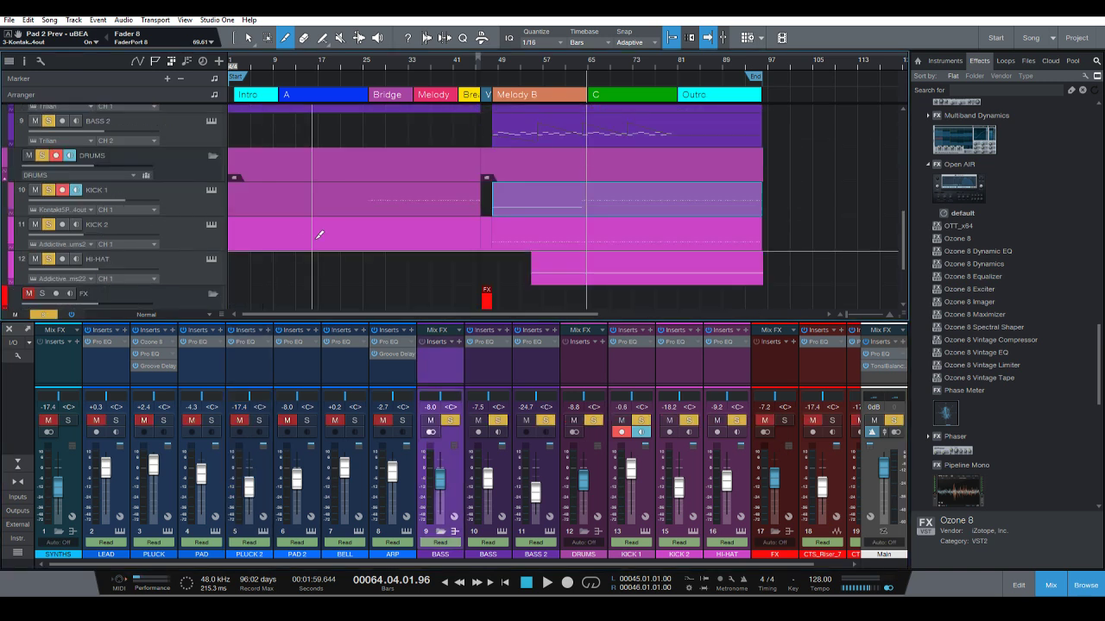
pyautogui.scroll(3, 321, 234)
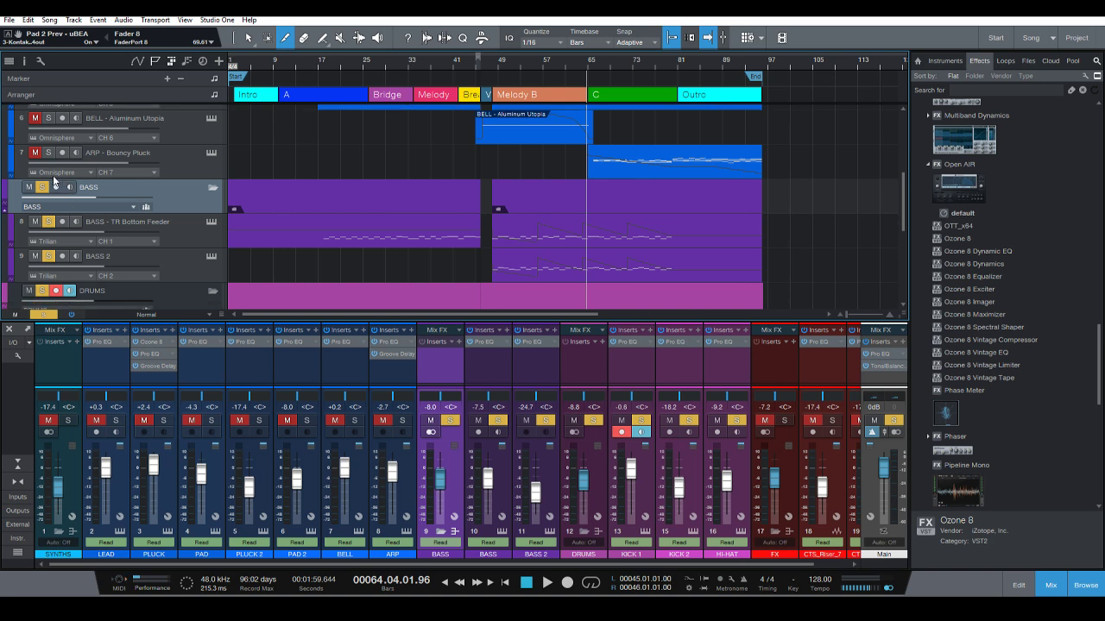
pyautogui.click(42, 187)
pyautogui.click(44, 314)
# Place the playback cursor at bar 10 and solo the PAD - Miley's Virus track.
pyautogui.scroll(5, 286, 235)
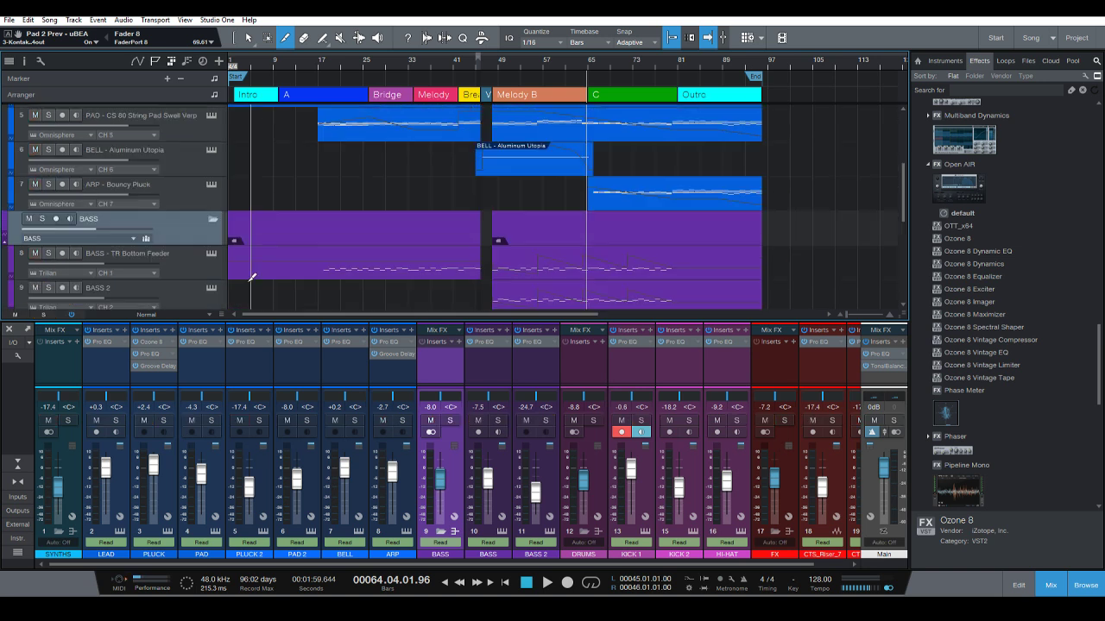
pyautogui.click(280, 68)
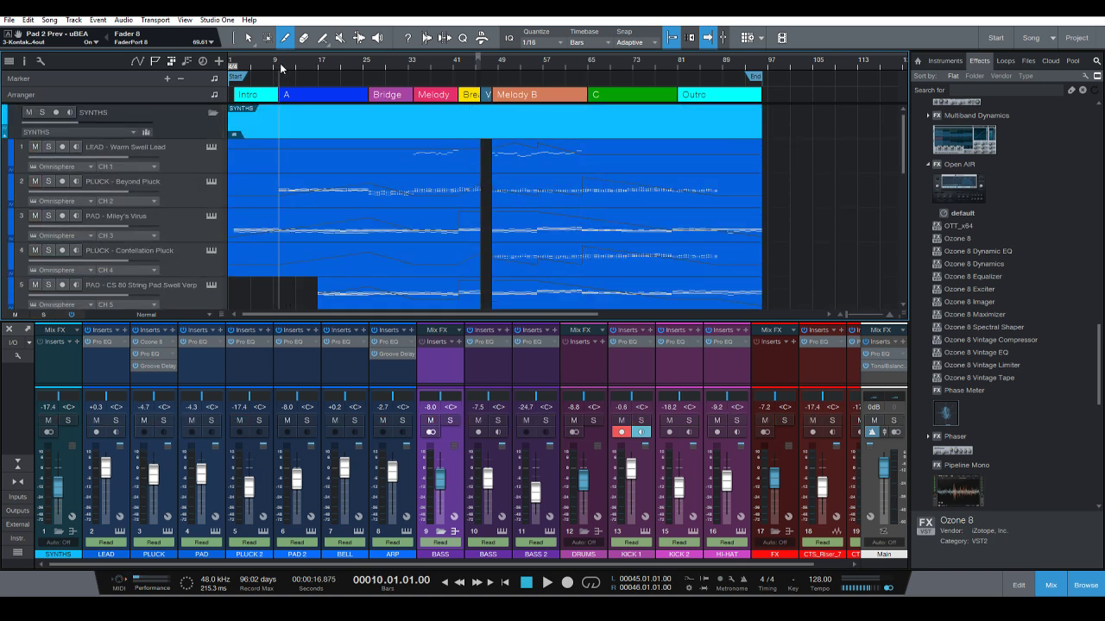
pyautogui.click(48, 216)
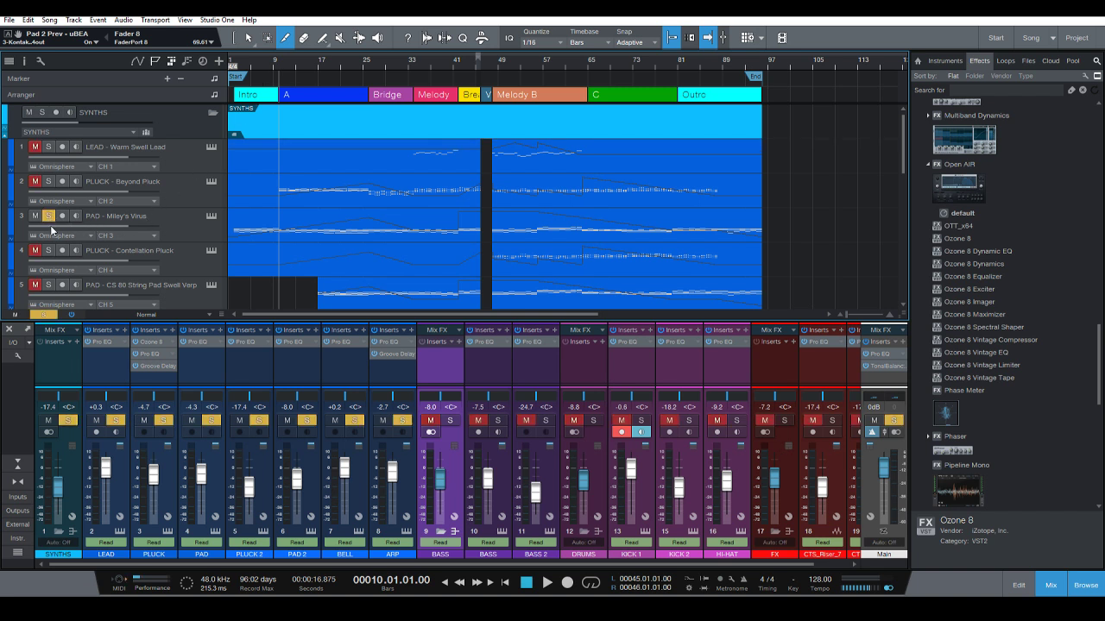
pyautogui.scroll(-2, 248, 317)
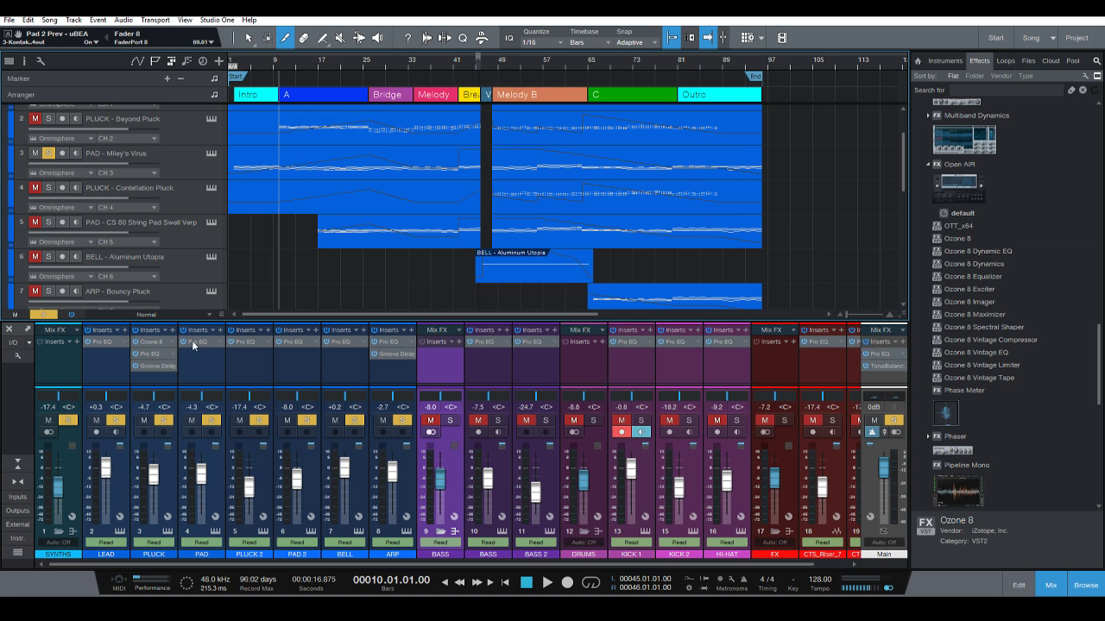
# Open the Pro EQ on the PAD channel and play the soloed pad to inspect its frequency spectrum.
pyautogui.click(195, 341)
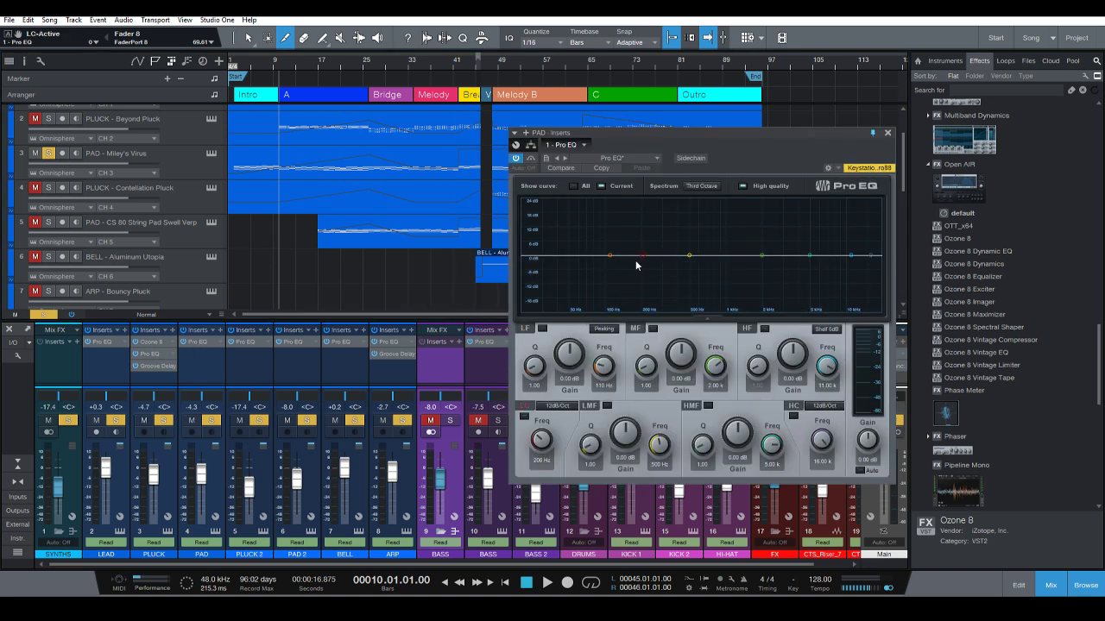
pyautogui.press('space')
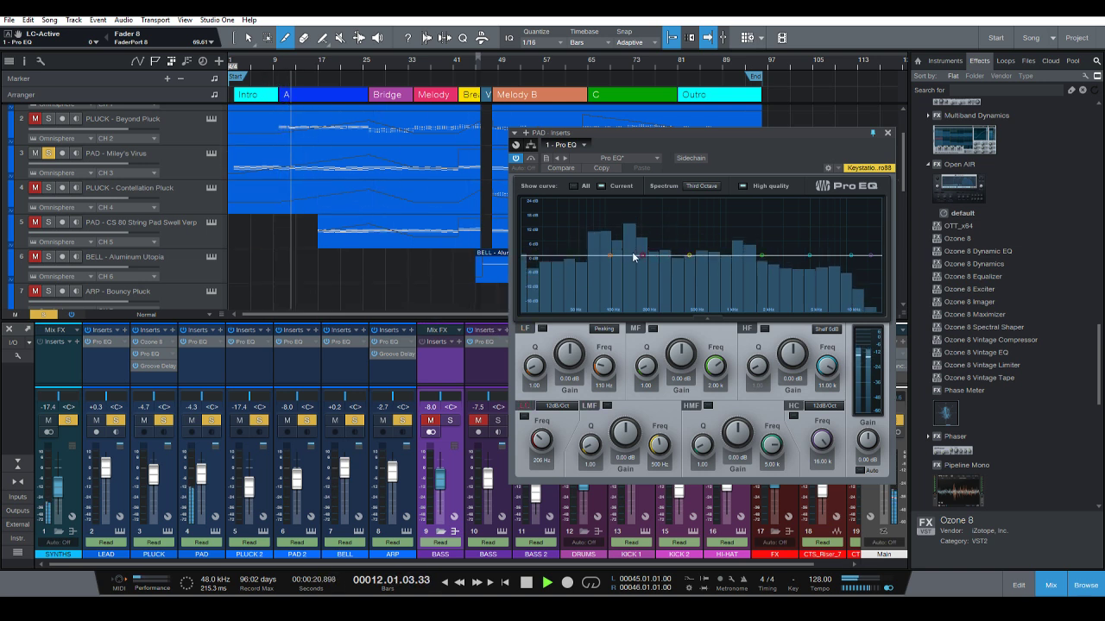
pyautogui.press('space')
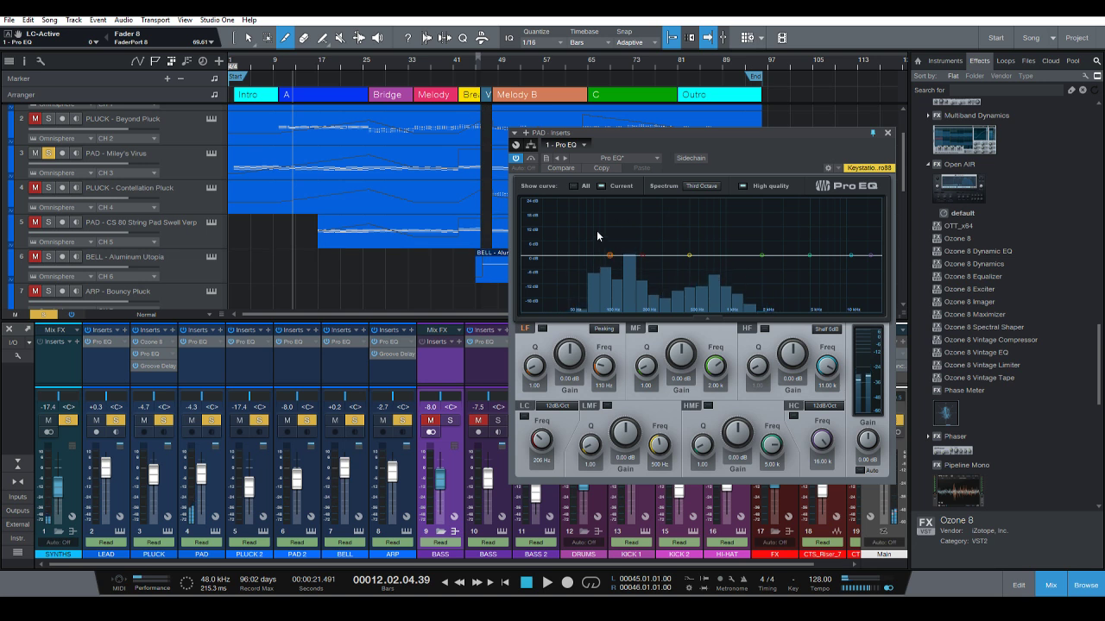
# Enable the low cut at 206 Hz in the PAD channel's Pro EQ and audition the filtered pad.
pyautogui.click(643, 258)
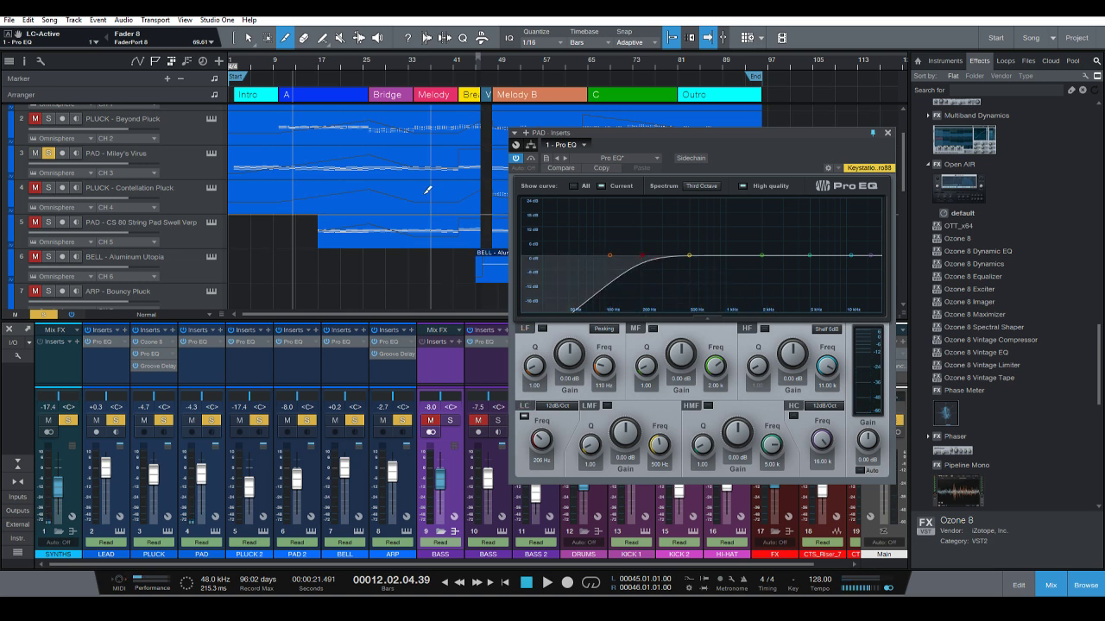
pyautogui.press('space')
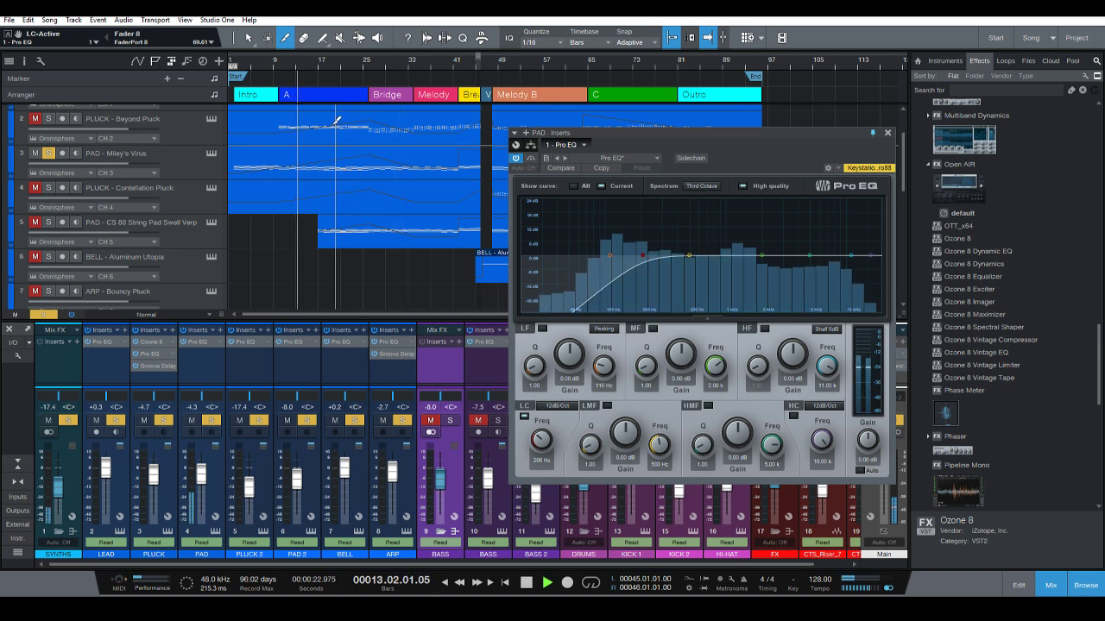
pyautogui.press('space')
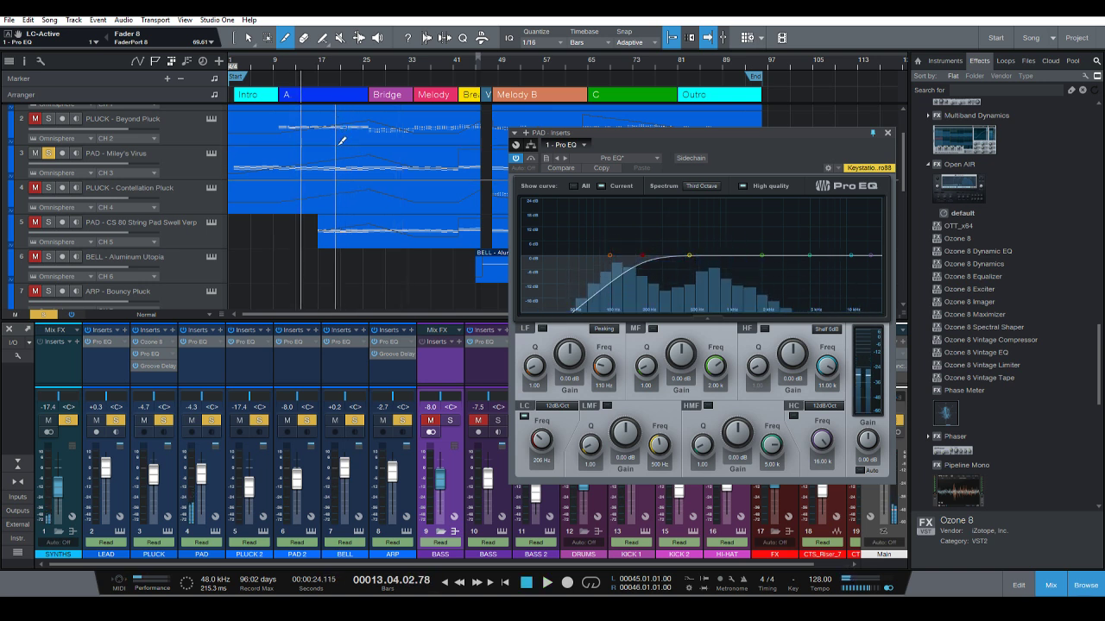
pyautogui.scroll(-3, 343, 229)
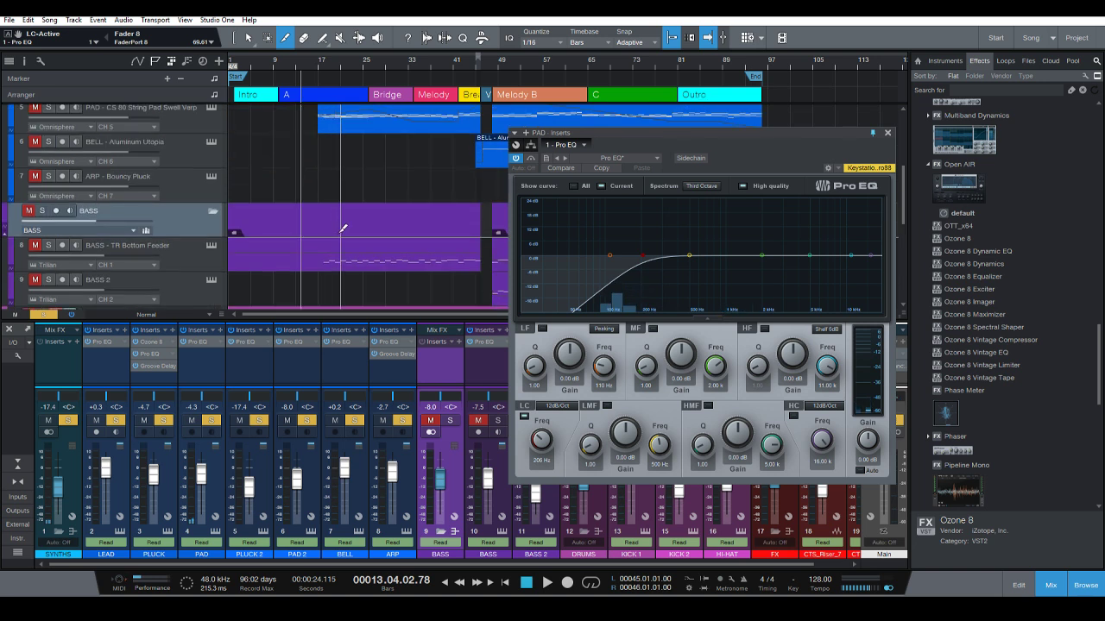
# Play the song from bar 17, clear all solos to hear the filtered pad in the full mix, and close the PAD Pro EQ.
pyautogui.scroll(-1, 343, 228)
pyautogui.click(319, 69)
pyautogui.press('space')
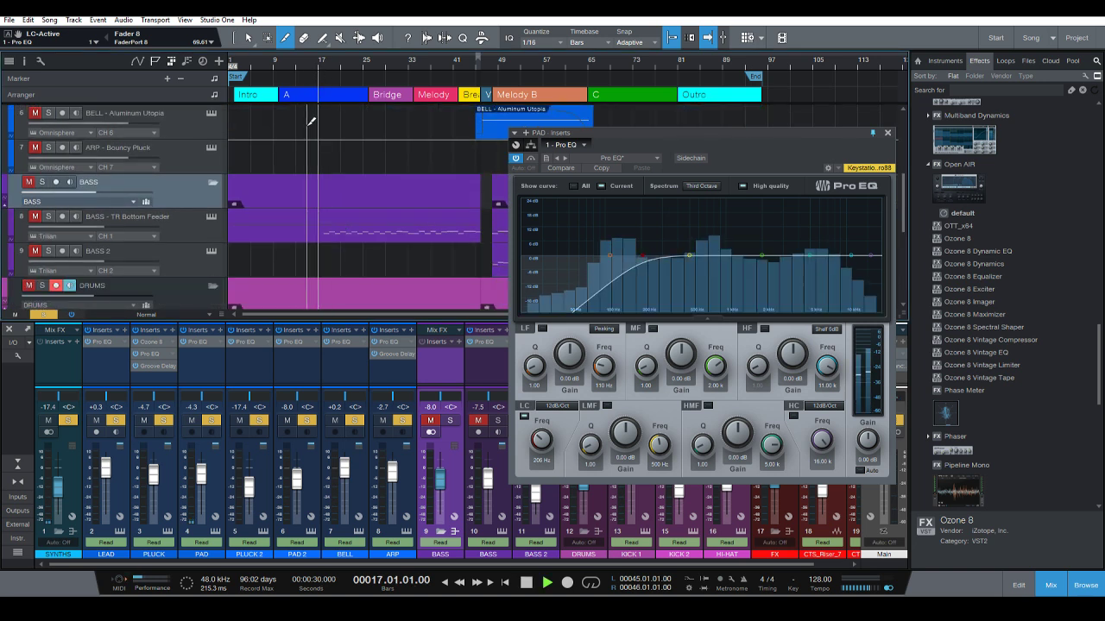
pyautogui.click(44, 313)
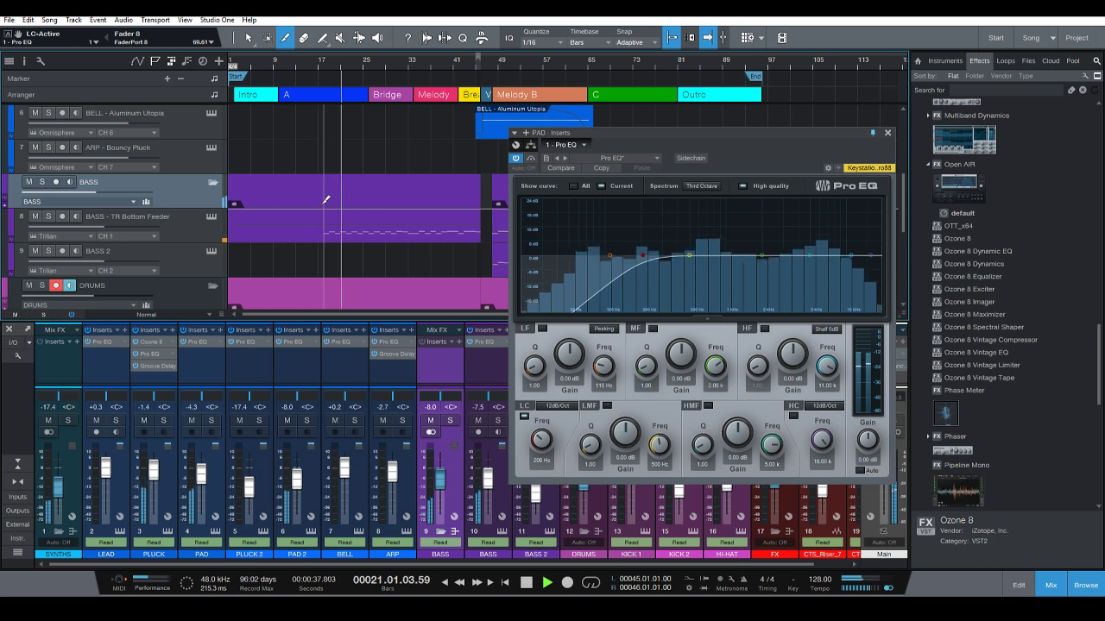
pyautogui.click(887, 133)
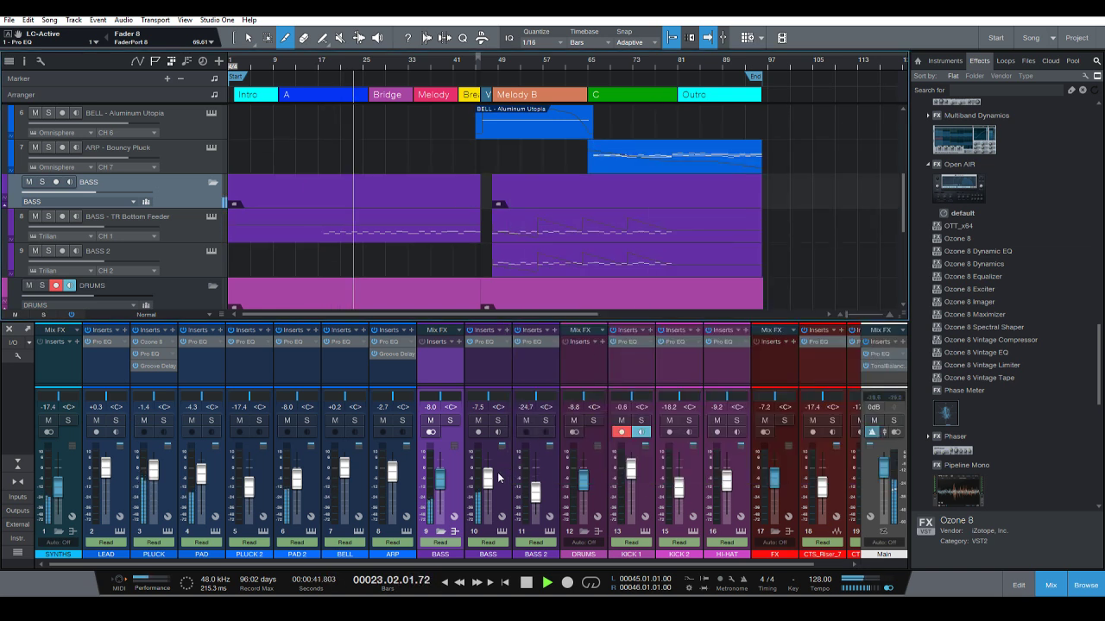
# Look over the synth, bass and drum tracks while the song plays on, and stop playback.
pyautogui.moveTo(420, 68); pyautogui.dragTo(442, 89)
pyautogui.scroll(-2, 422, 141)
pyautogui.scroll(1, 424, 180)
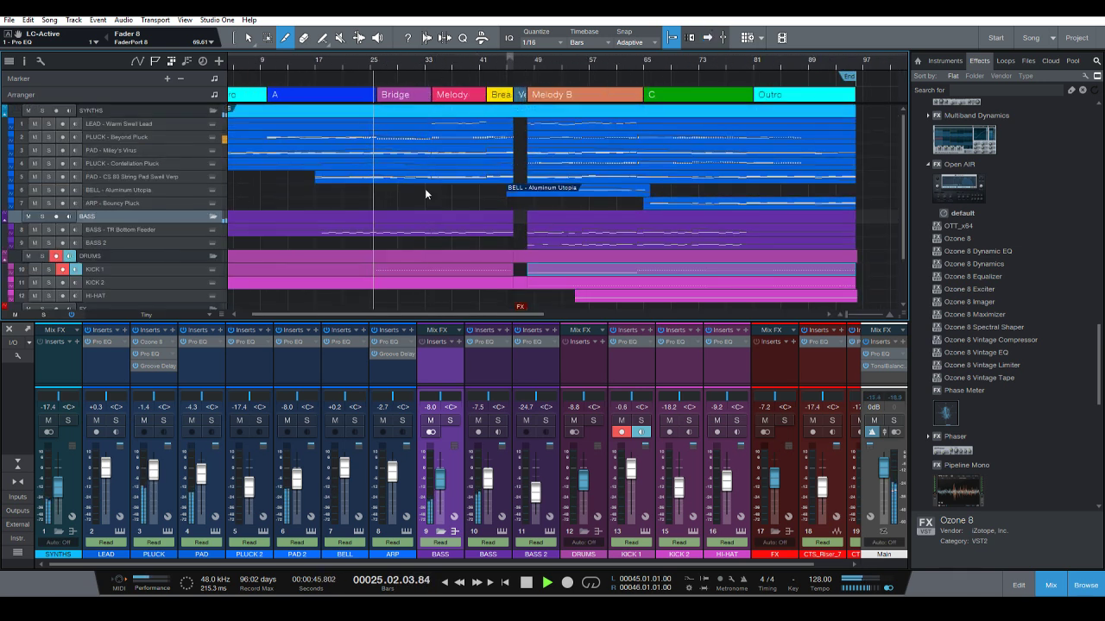
pyautogui.scroll(1, 425, 192)
pyautogui.scroll(3, 421, 194)
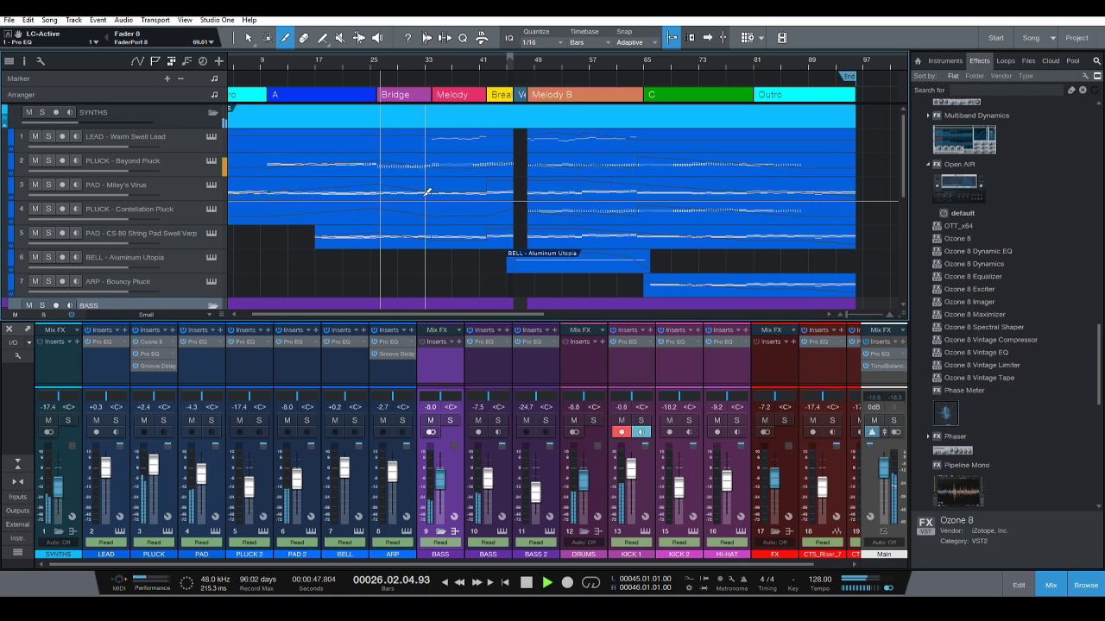
pyautogui.scroll(-4, 425, 190)
pyautogui.scroll(4, 428, 191)
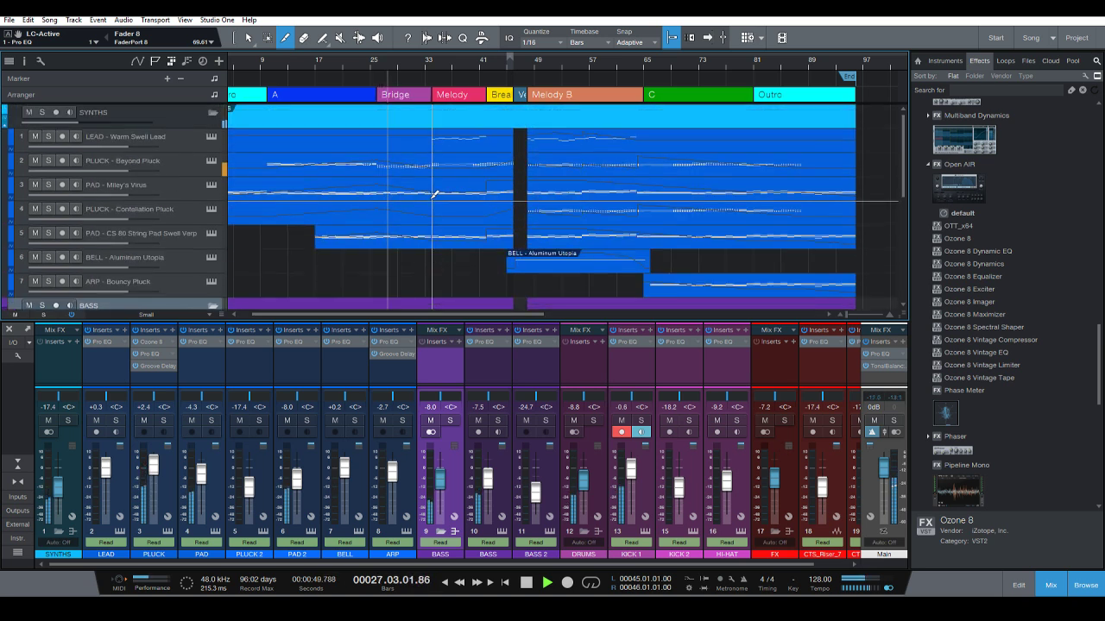
pyautogui.press('space')
pyautogui.press('f')
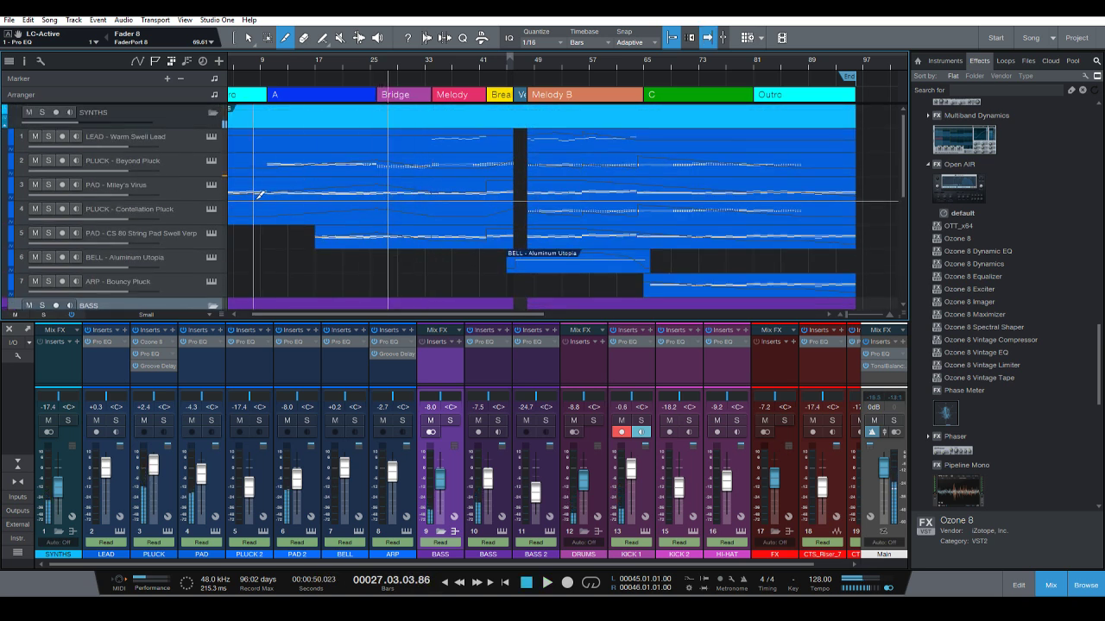
# Open the Pro EQ on the LEAD channel and place the playback cursor in bar 33, just before the Melody section.
pyautogui.click(105, 344)
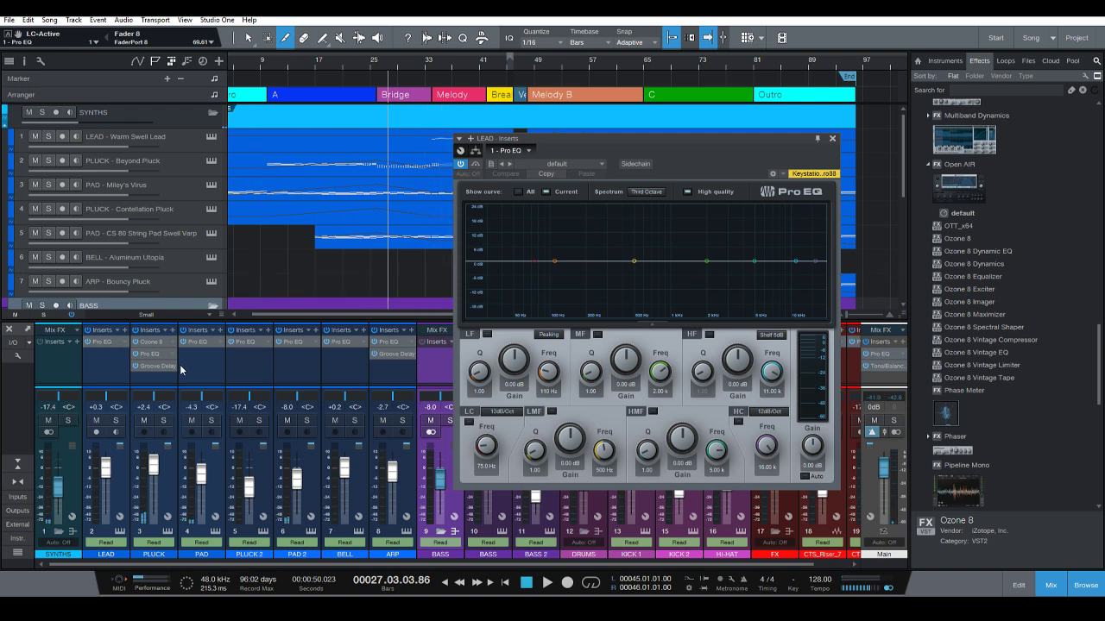
pyautogui.moveTo(430, 73); pyautogui.dragTo(325, 69)
pyautogui.click(324, 65)
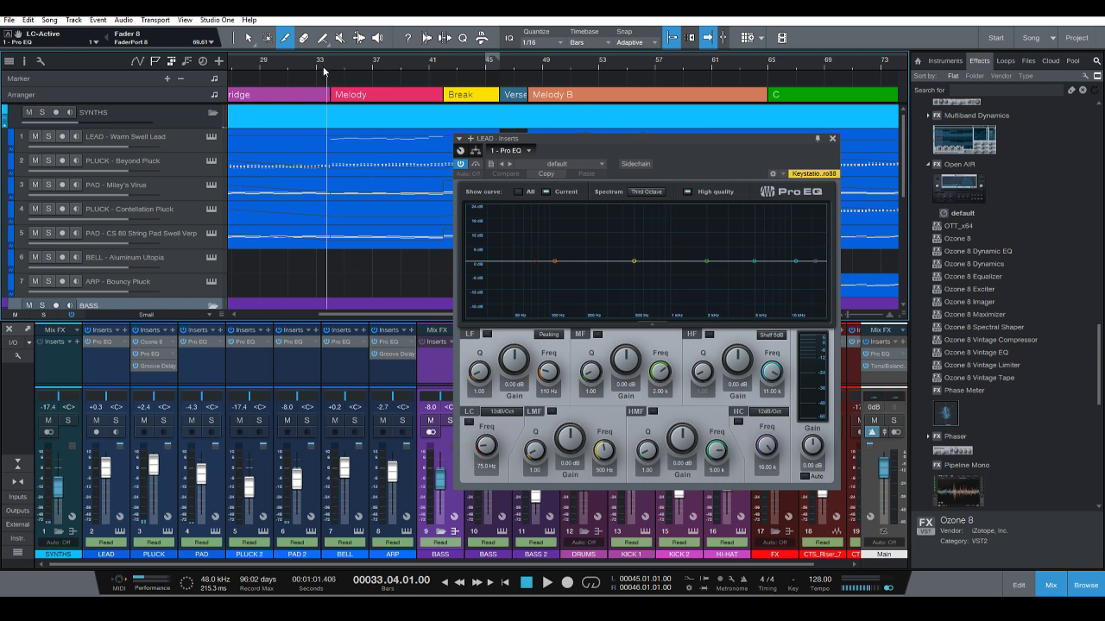
# Solo the LEAD - Warm Swell Lead track and play it to inspect its frequency spectrum.
pyautogui.press('s')
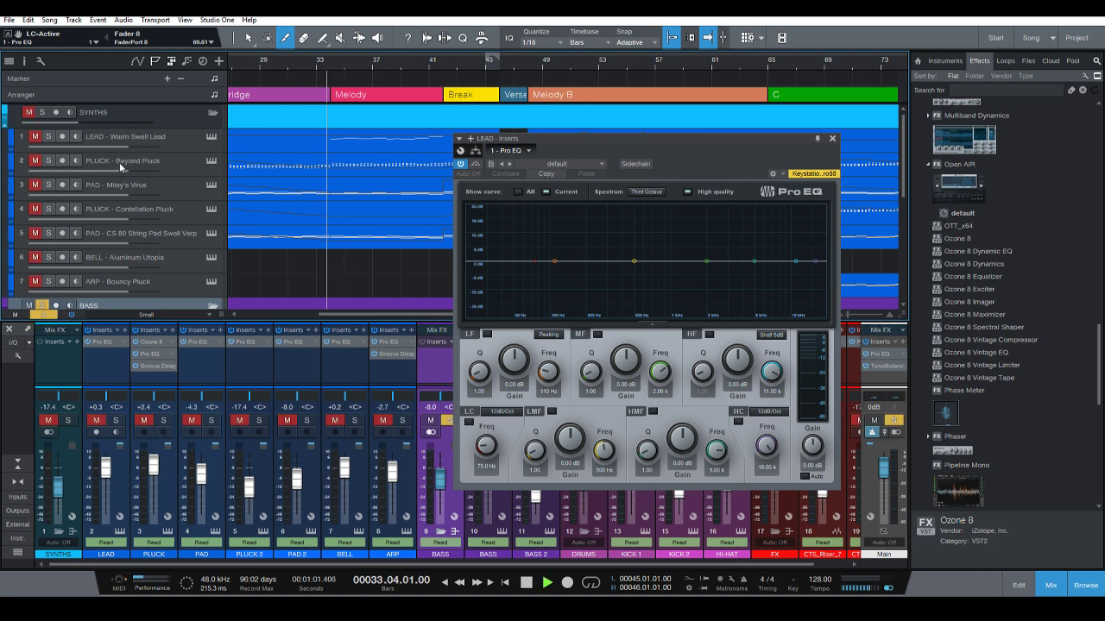
pyautogui.press('s')
pyautogui.click(48, 136)
pyautogui.press('space')
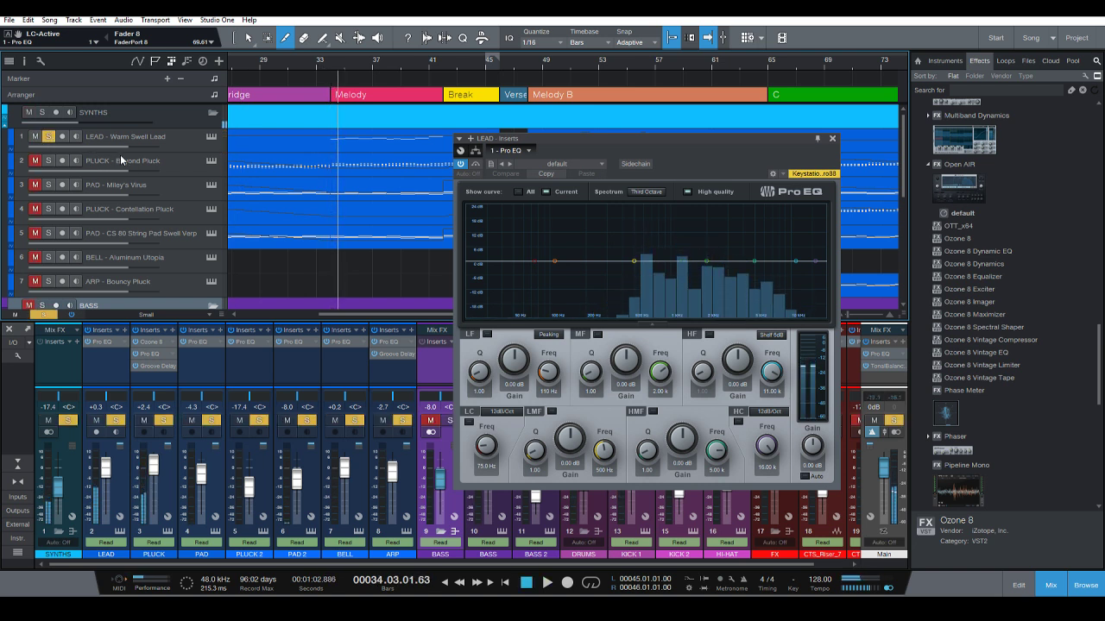
pyautogui.press('space')
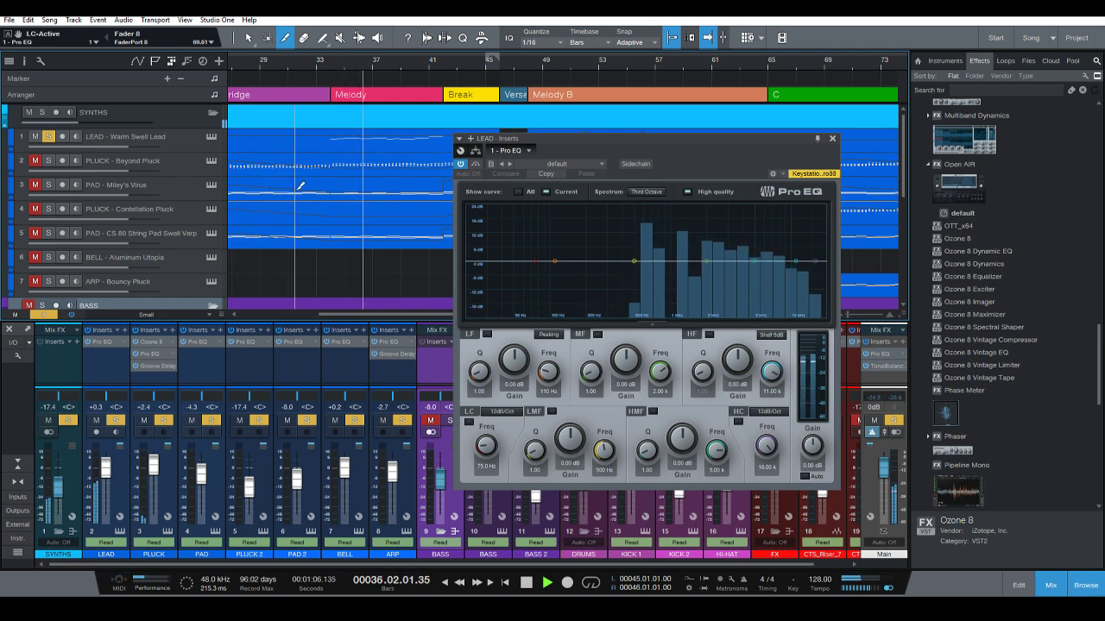
pyautogui.press('space')
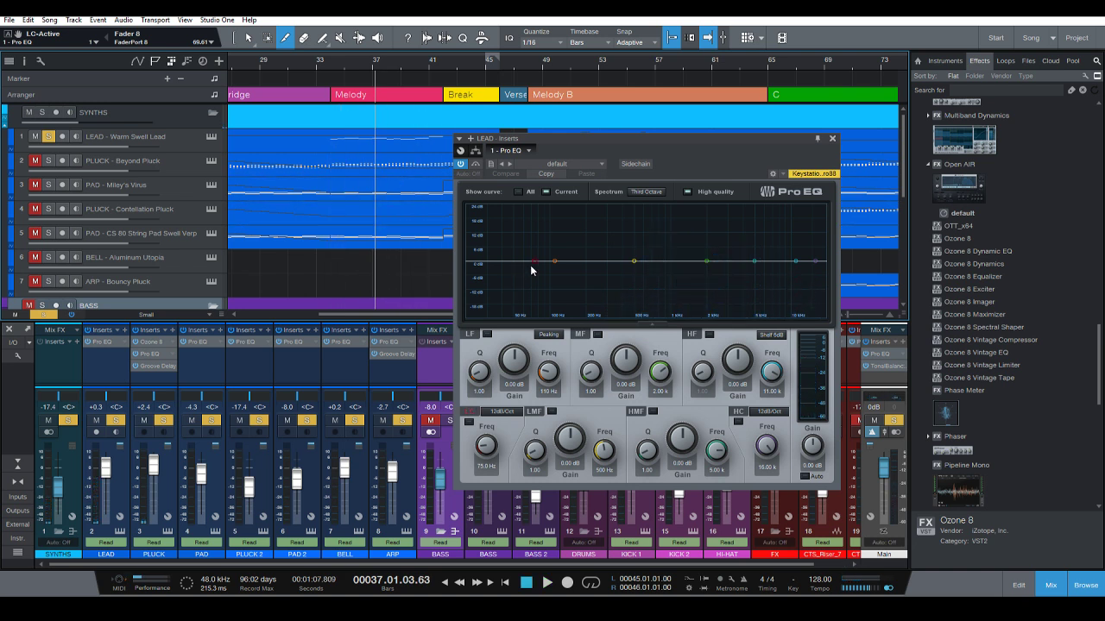
# Enable the low cut at 889 Hz in the LEAD channel's Pro EQ, and close the EQ with the lead unsoloed.
pyautogui.moveTo(531, 270); pyautogui.dragTo(562, 279)
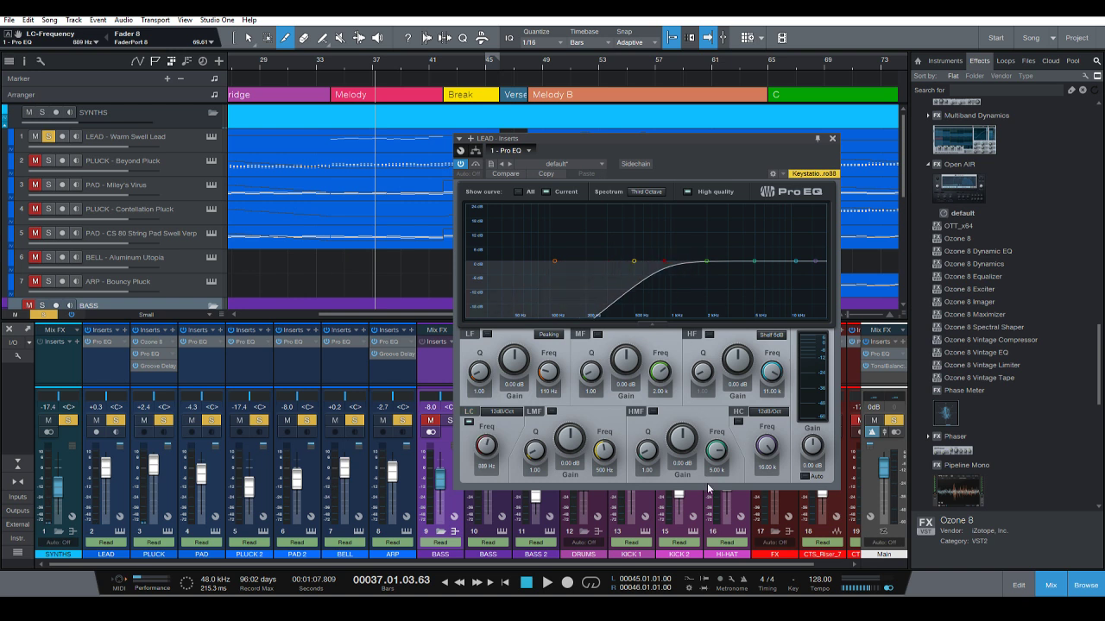
pyautogui.click(833, 139)
pyautogui.click(54, 136)
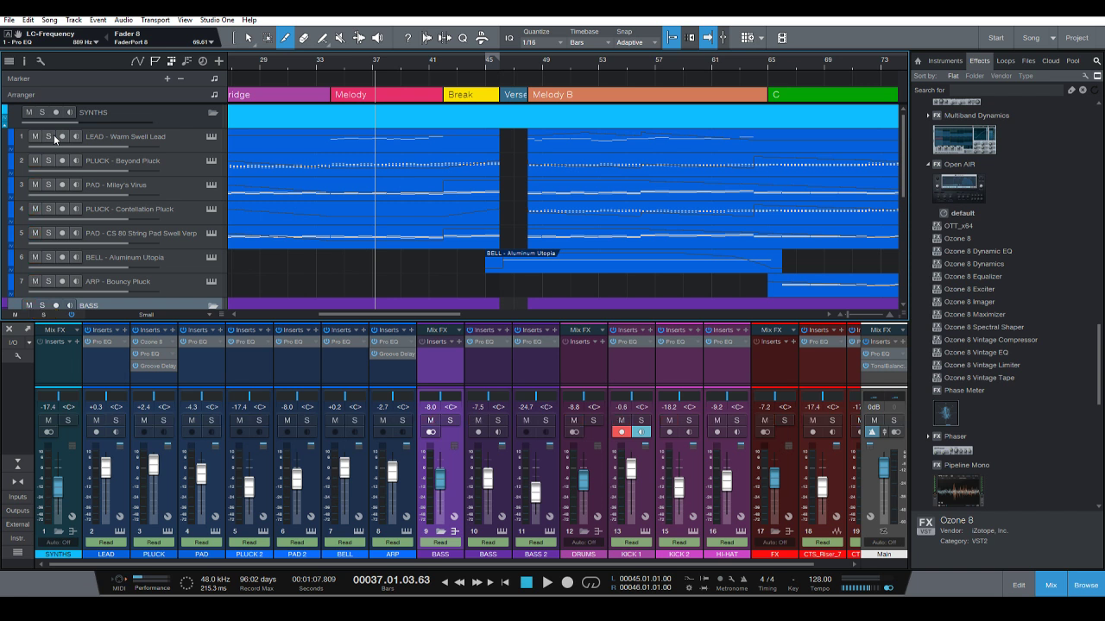
# Examine the bass, drum and FX tracks around the Melody section and return the playback cursor to the song's start.
pyautogui.click(329, 64)
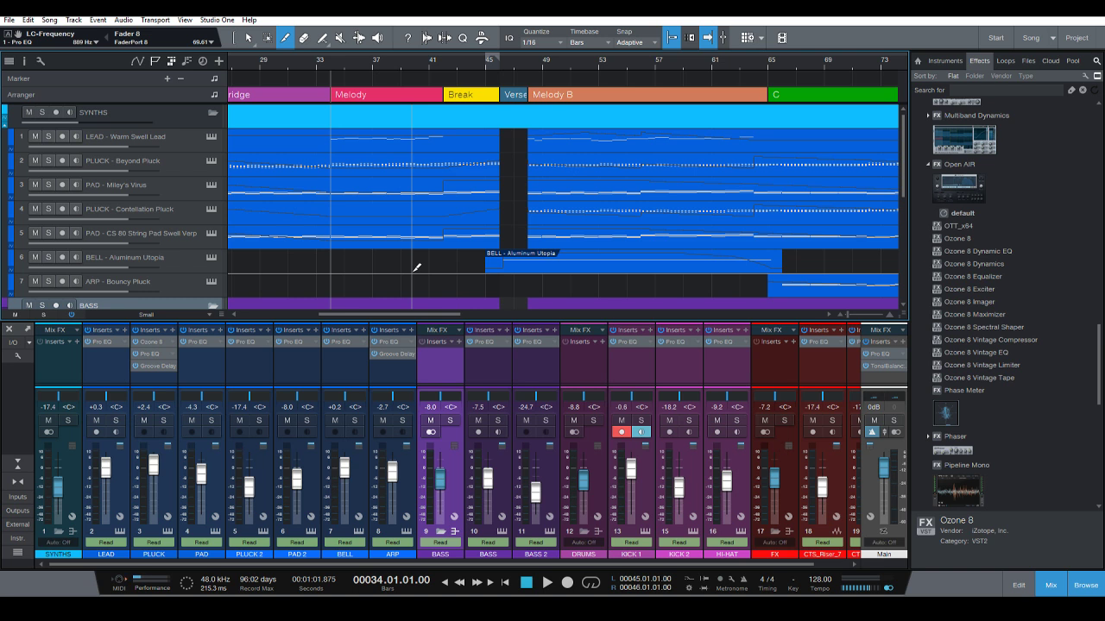
pyautogui.scroll(-5, 416, 268)
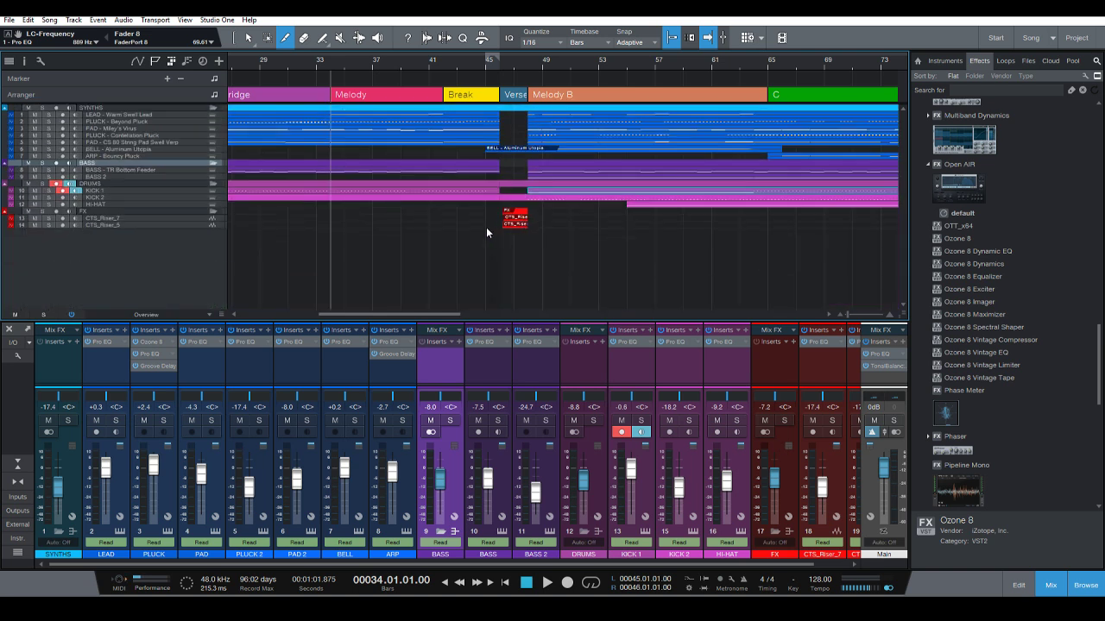
pyautogui.scroll(-3, 480, 229)
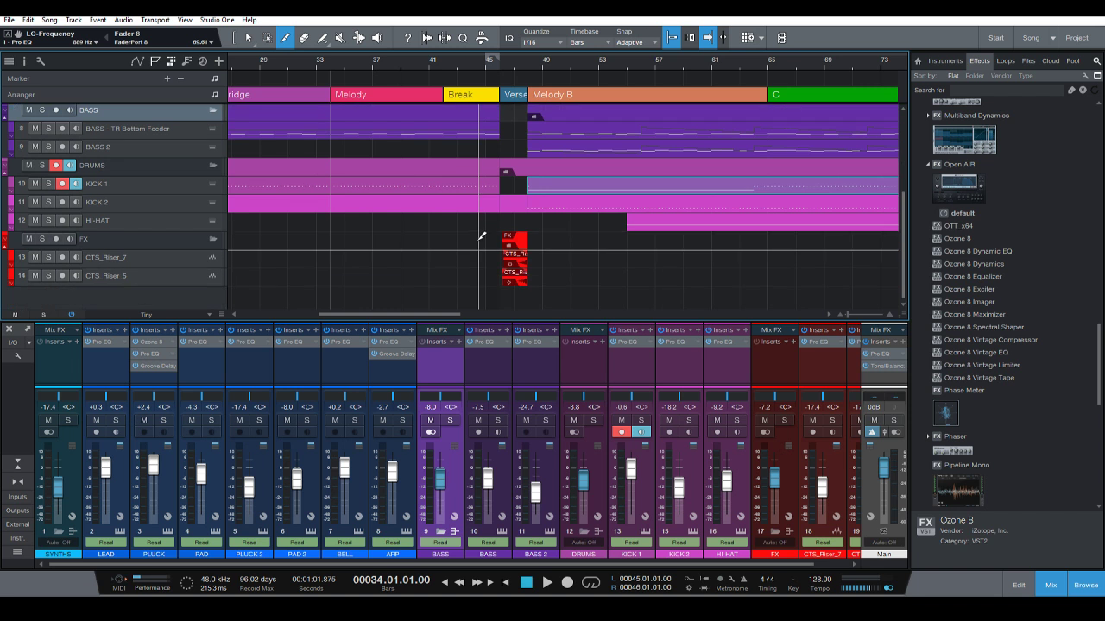
pyautogui.scroll(3, 346, 246)
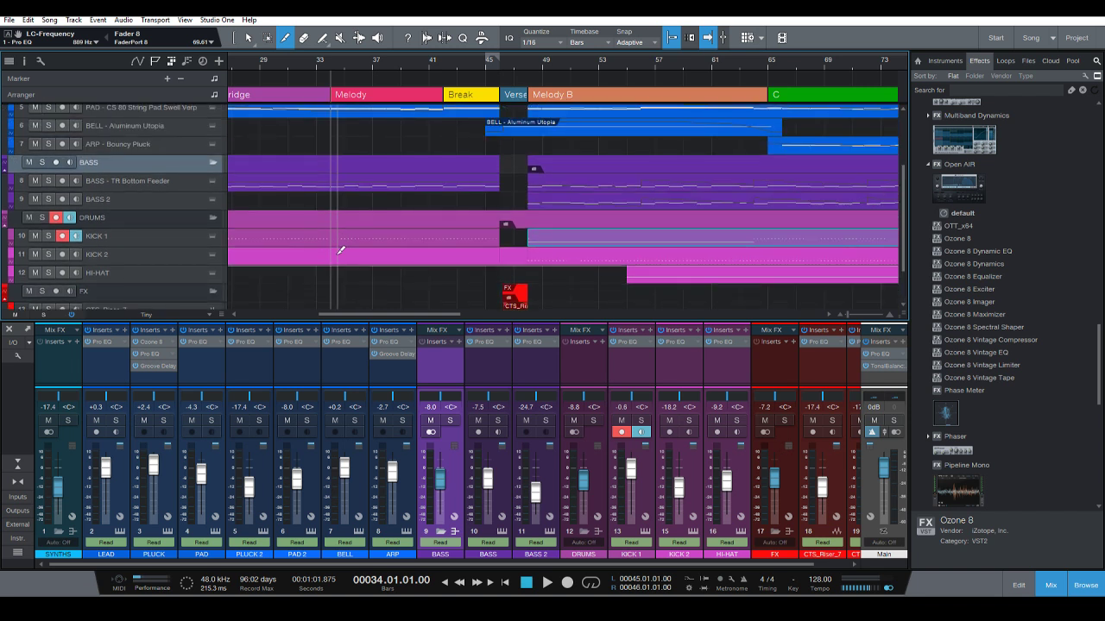
pyautogui.scroll(-3, 343, 249)
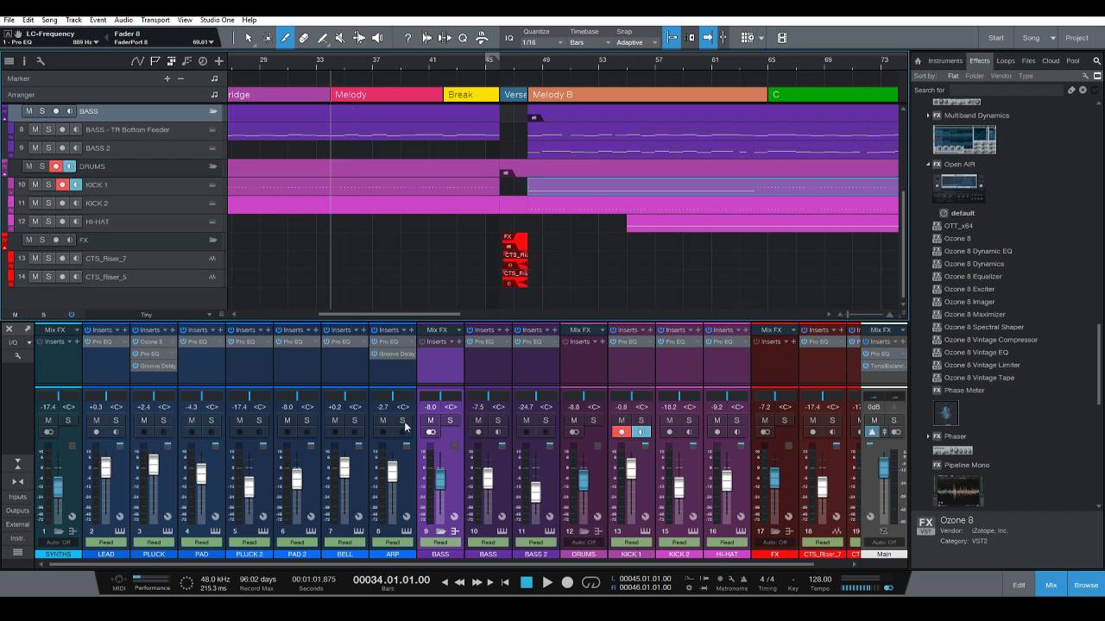
pyautogui.click(498, 581)
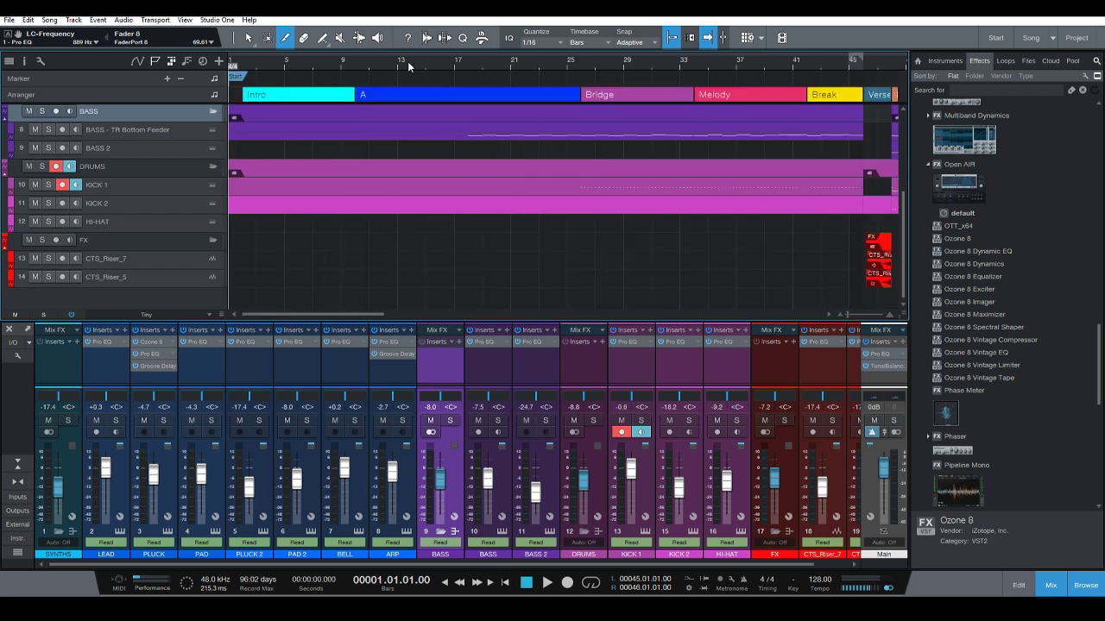
# Play the full mix from bar 48 at the start of Melody B, and stop playback after a few bars.
pyautogui.moveTo(408, 61); pyautogui.dragTo(402, 96)
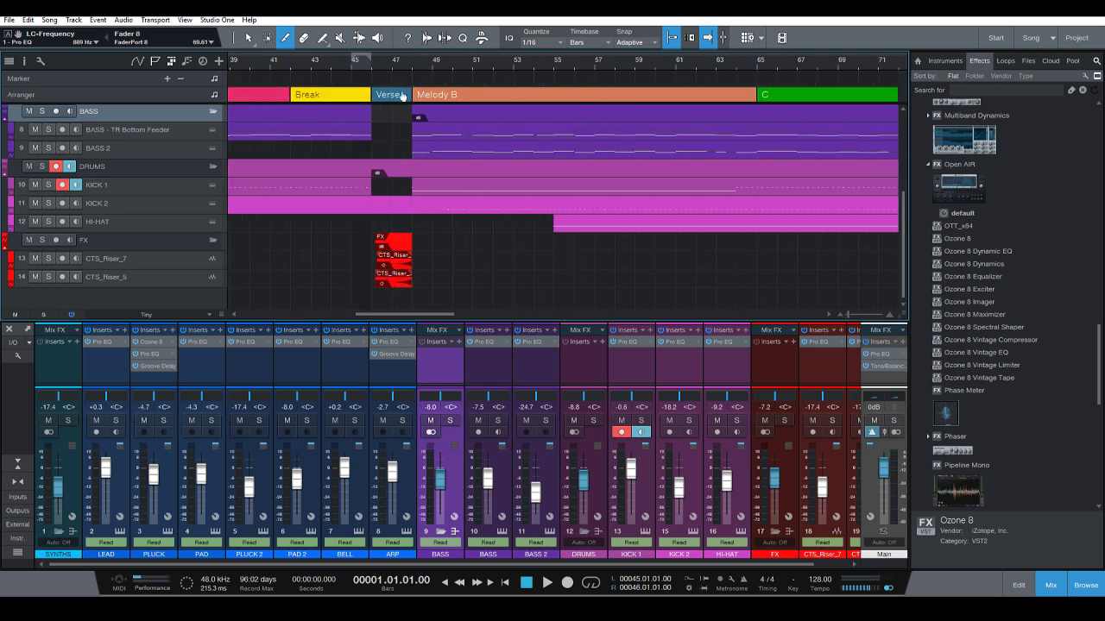
pyautogui.click(414, 58)
pyautogui.press('space')
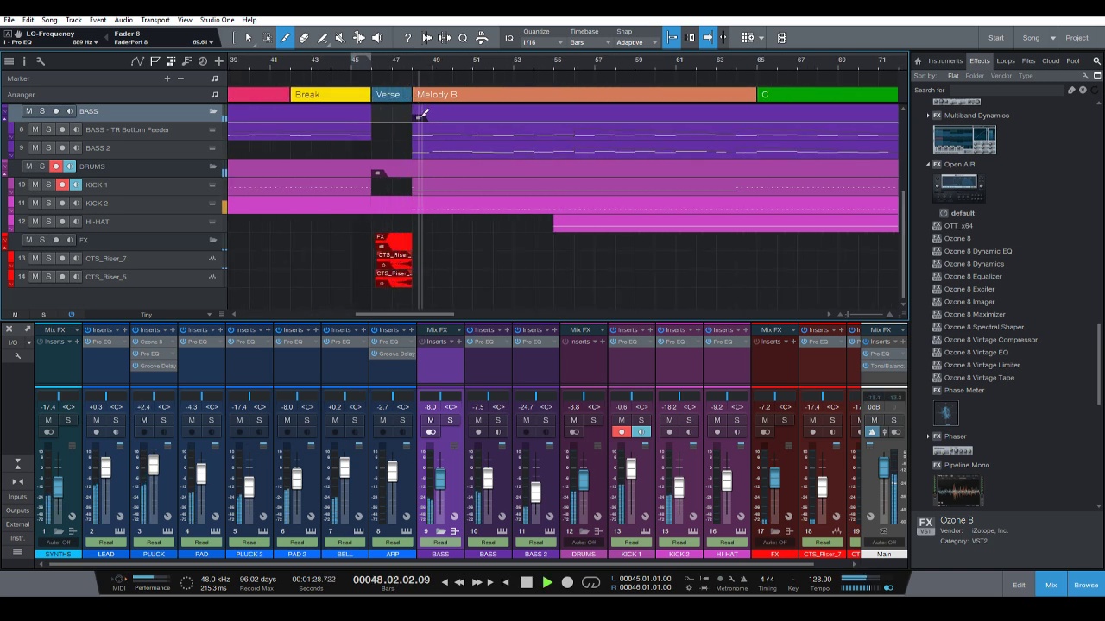
pyautogui.scroll(3, 461, 246)
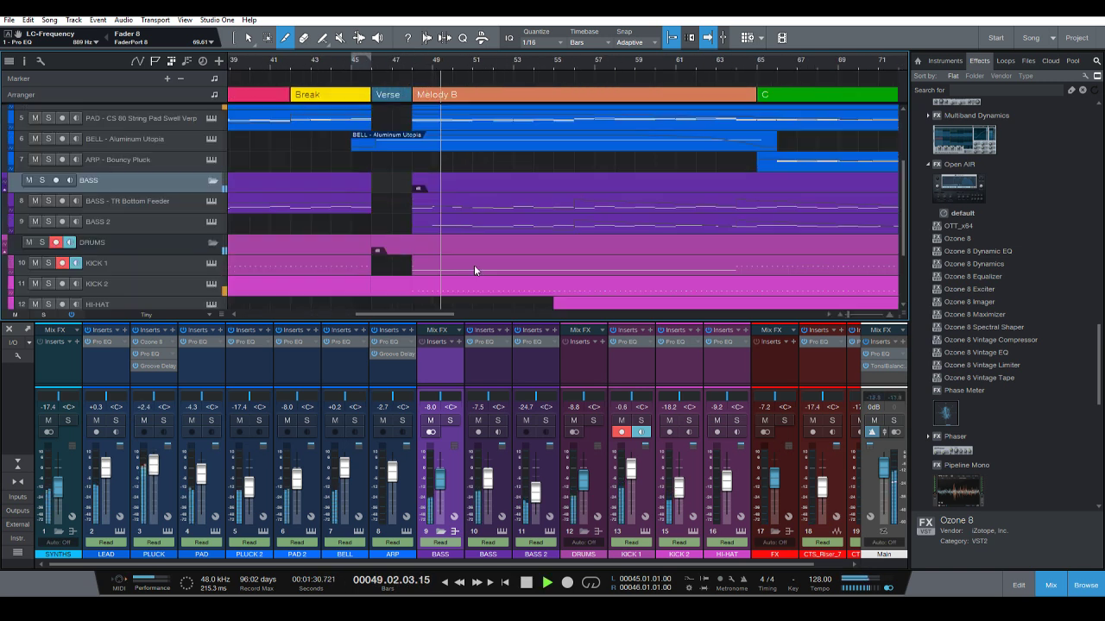
pyautogui.scroll(1, 475, 248)
pyautogui.scroll(2, 478, 247)
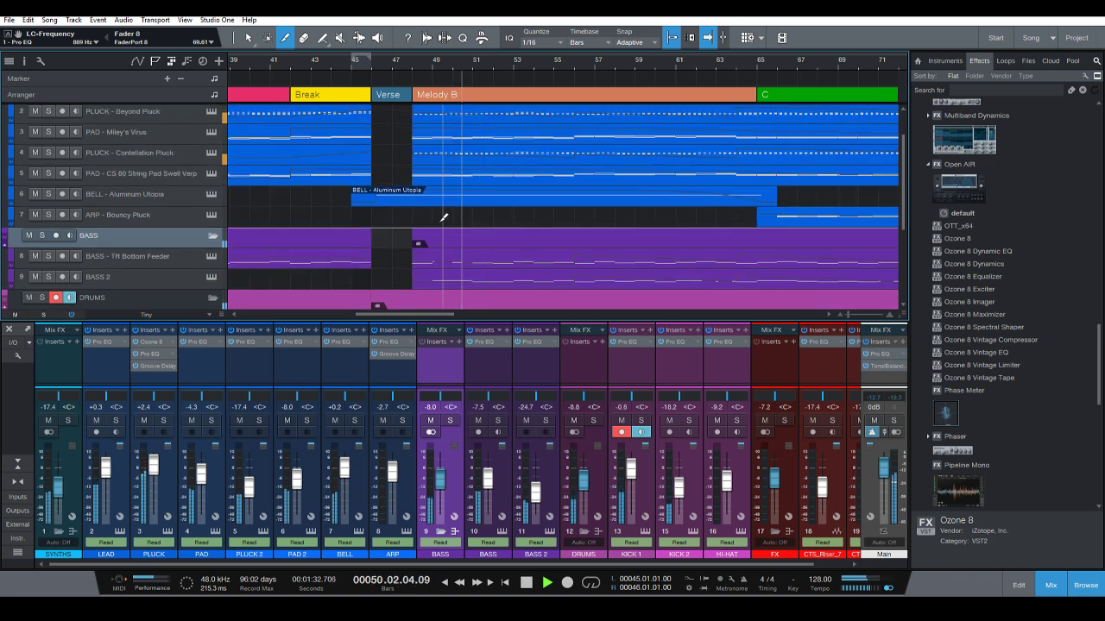
pyautogui.scroll(3, 440, 220)
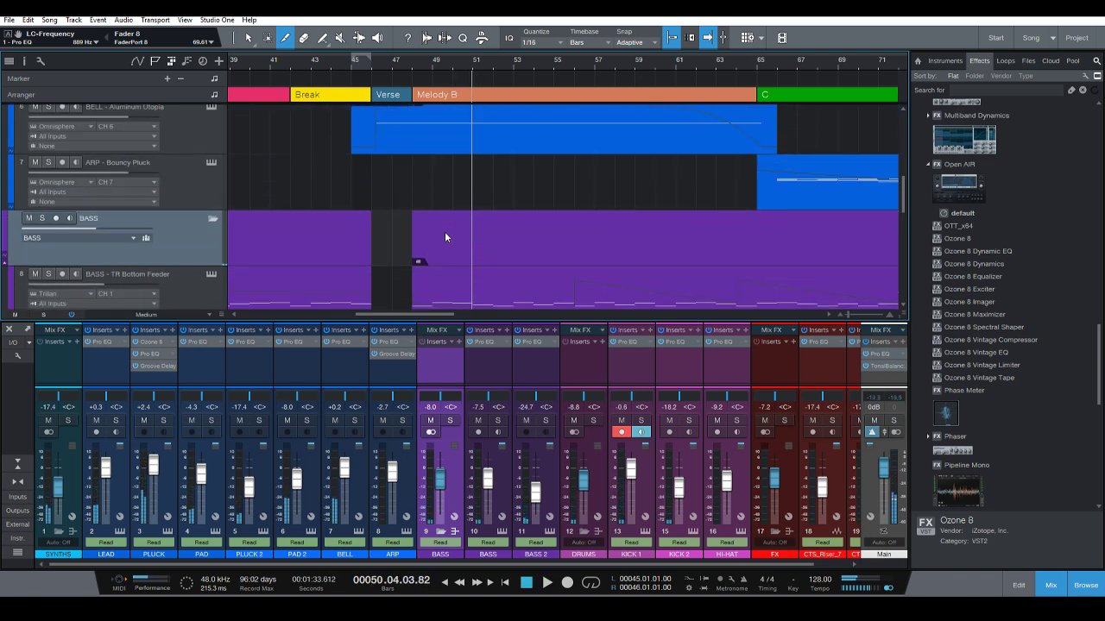
# Solo the BELL - Aluminum Utopia track and open its Omnisphere instrument.
pyautogui.scroll(-2, 445, 189)
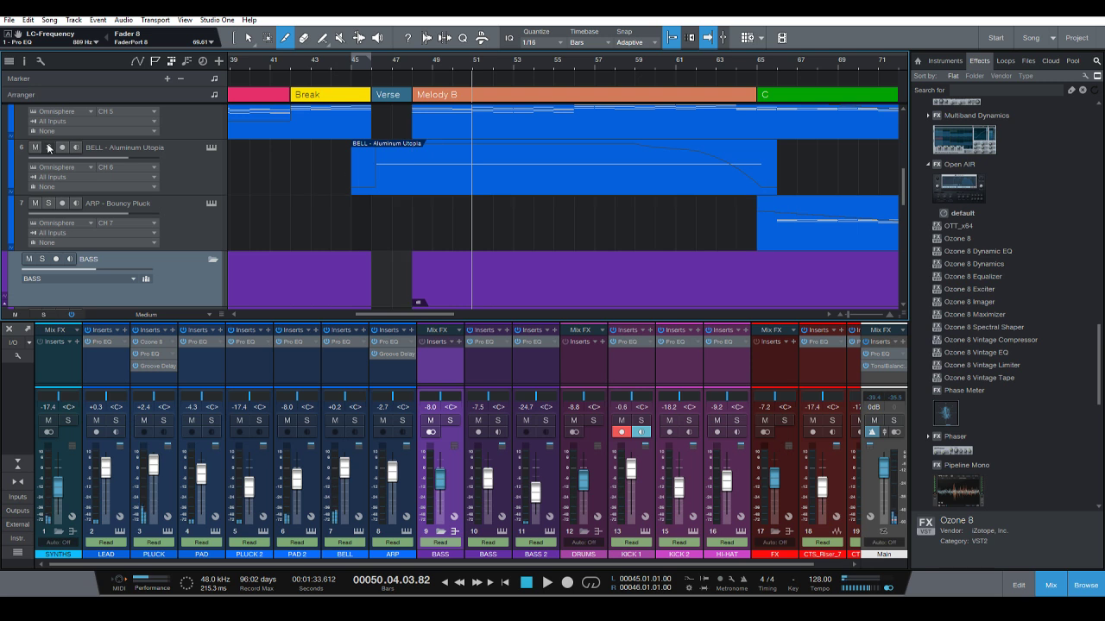
pyautogui.click(48, 147)
pyautogui.click(211, 149)
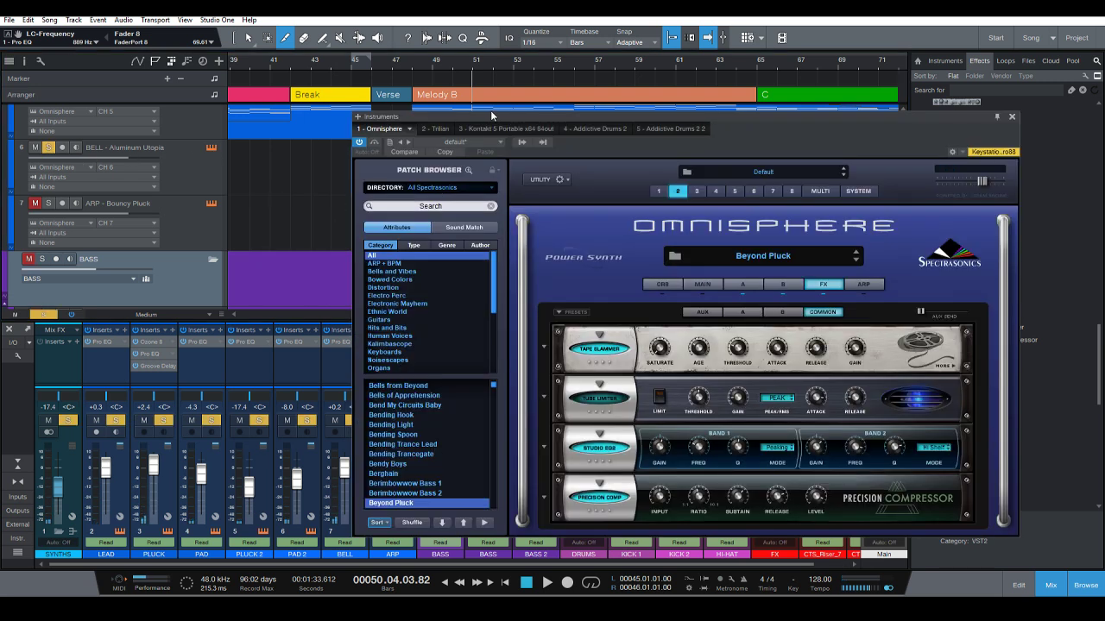
# Show the main page of the Aluminum Utopia patch in Omnisphere's part 6 to read its description.
pyautogui.click(769, 190)
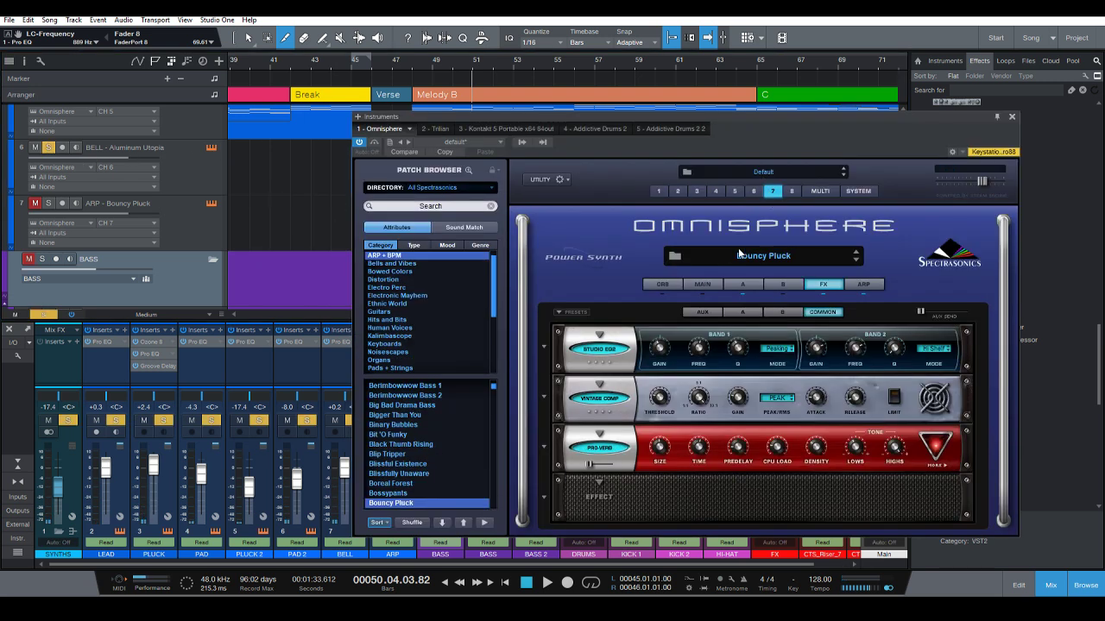
pyautogui.click(688, 284)
pyautogui.moveTo(633, 119); pyautogui.dragTo(657, 120)
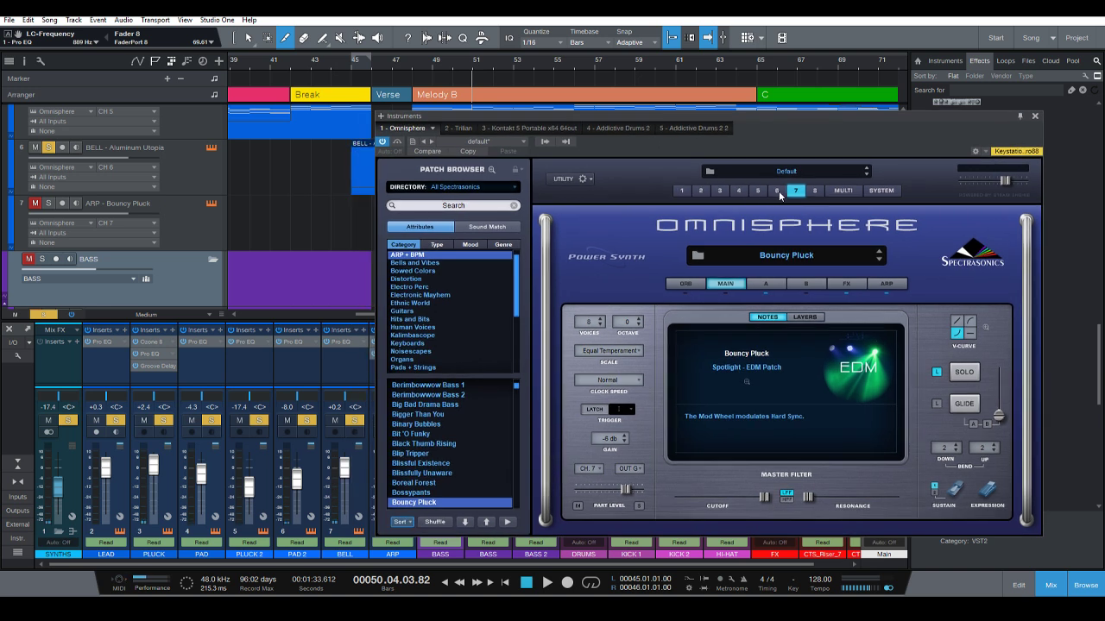
pyautogui.click(779, 191)
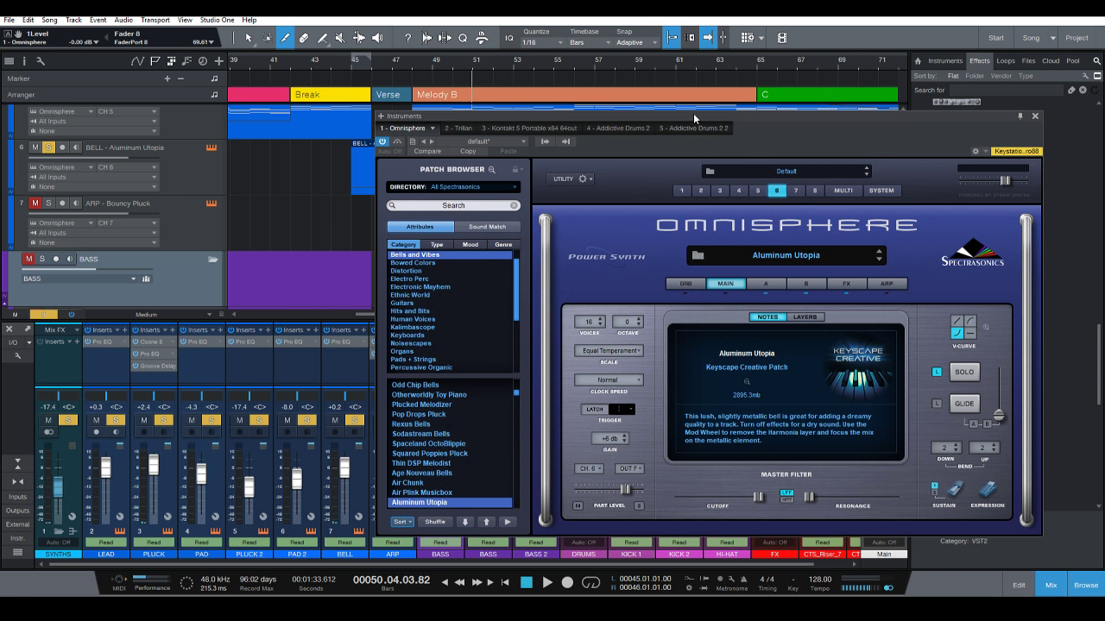
pyautogui.moveTo(684, 116); pyautogui.dragTo(708, 107)
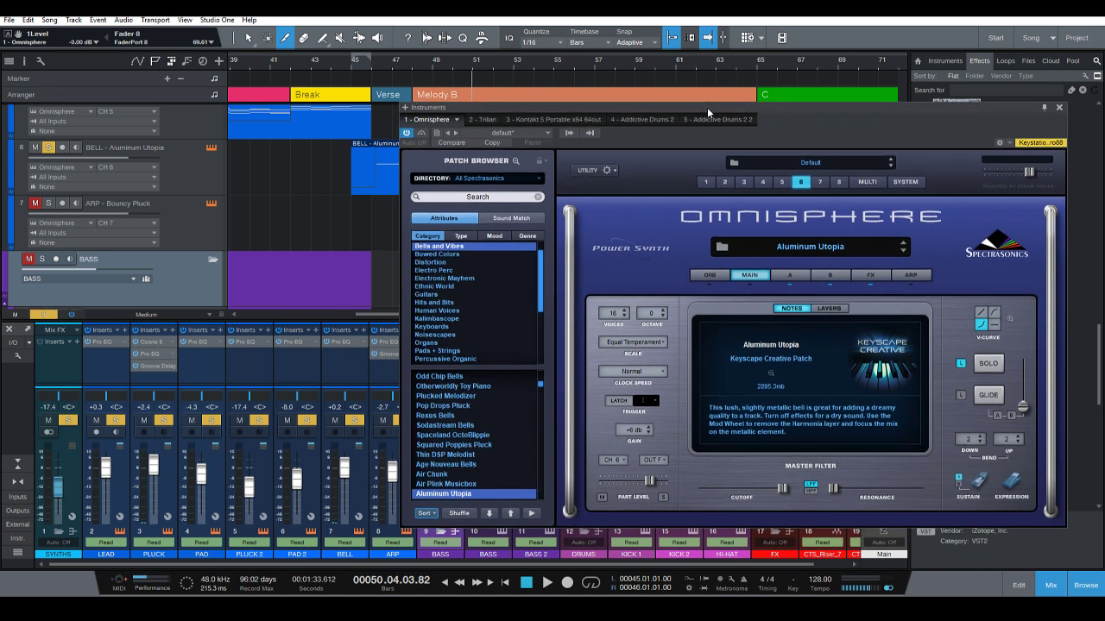
# Select the BELL - Aluminum Utopia track, and place the playback cursor at bar 46 with the Omnisphere window closed.
pyautogui.click(165, 163)
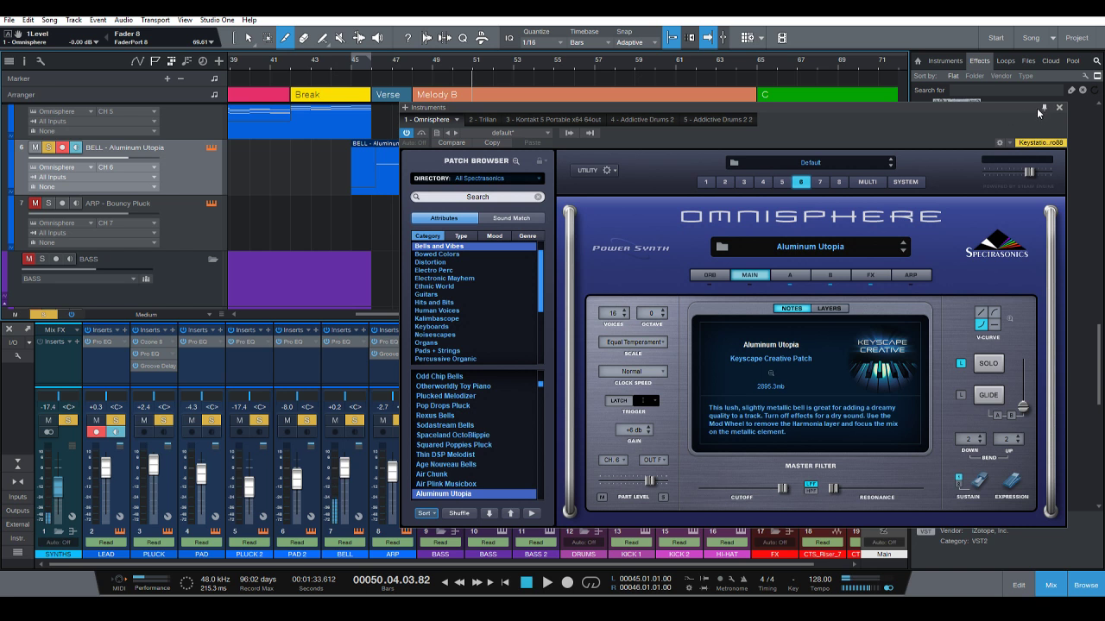
pyautogui.click(1061, 107)
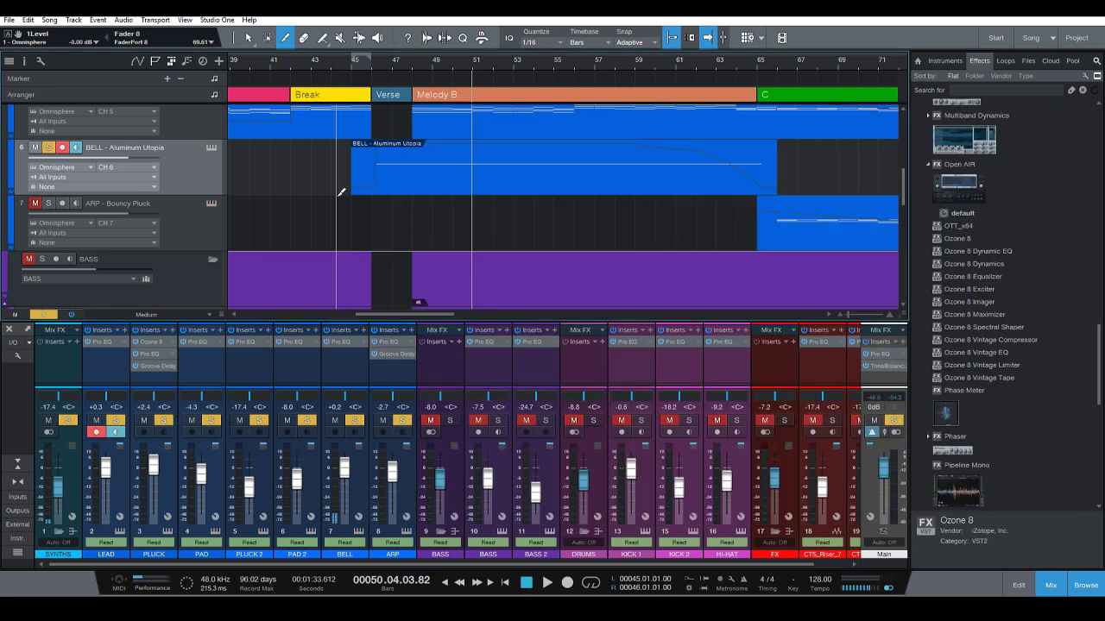
pyautogui.click(373, 63)
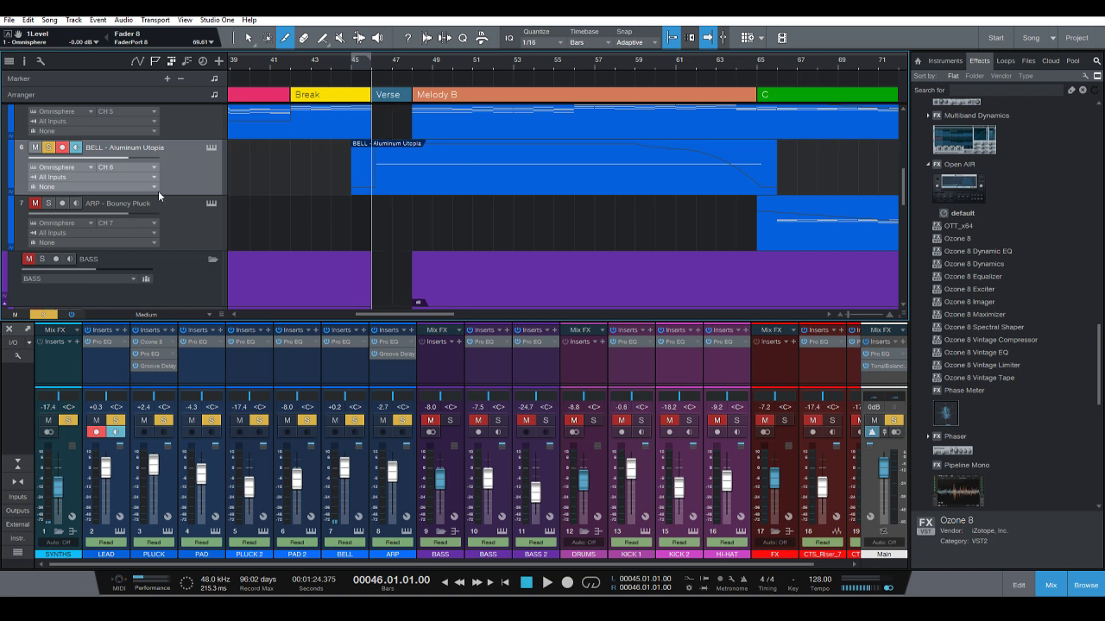
# Raise the HF gain of the ARP channel's Pro EQ to 19.29 dB, and audition the soloed synths from bar 46 to bar 49.
pyautogui.click(393, 342)
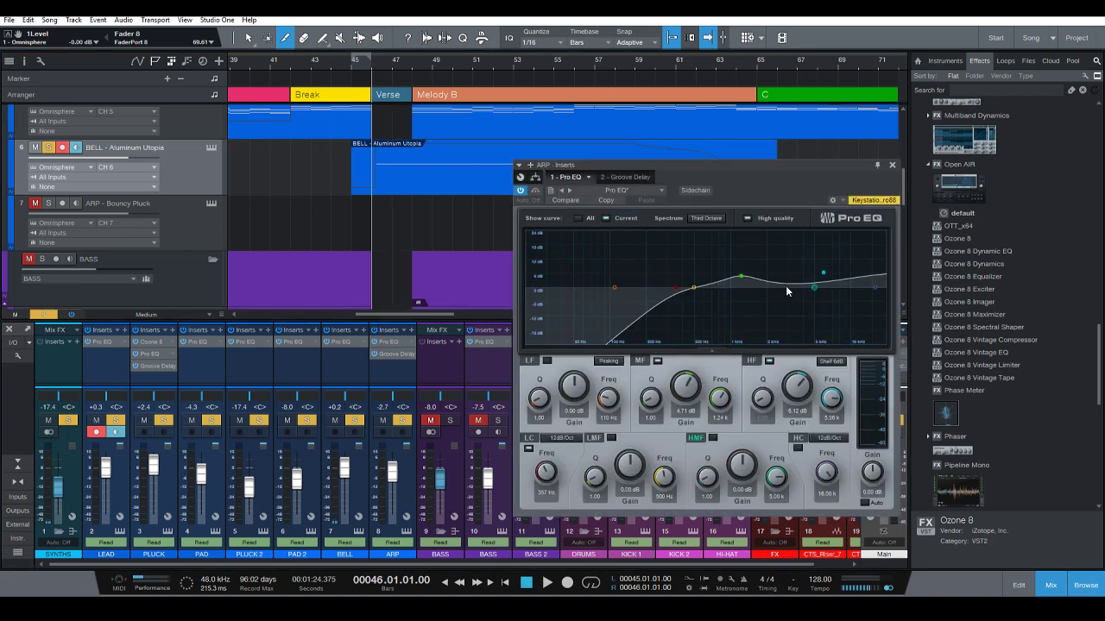
pyautogui.moveTo(823, 272); pyautogui.dragTo(801, 246)
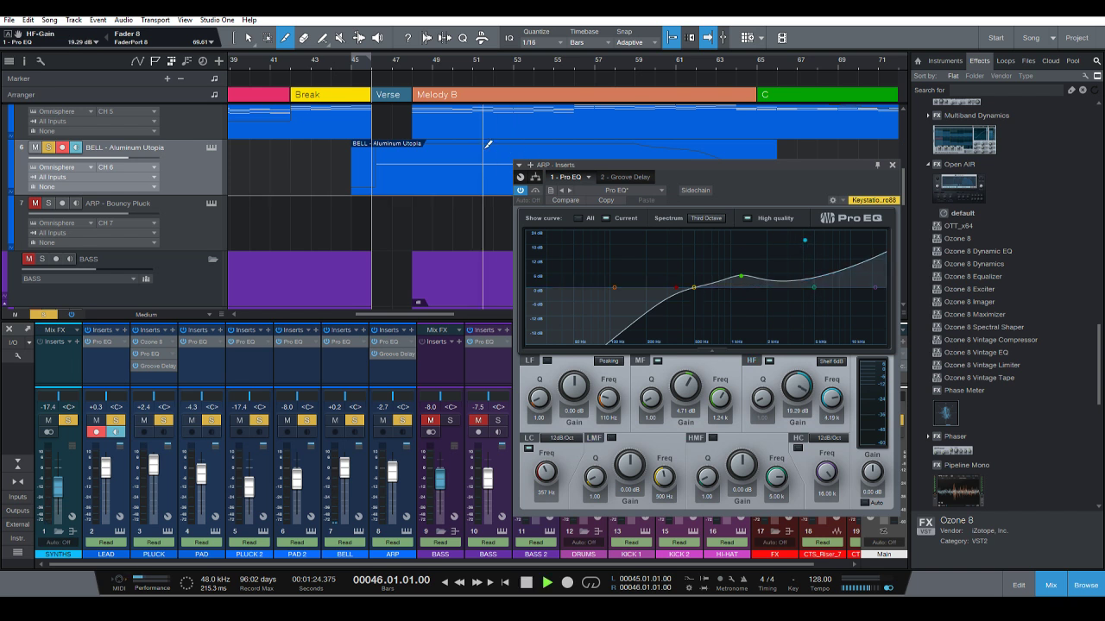
pyautogui.press('space')
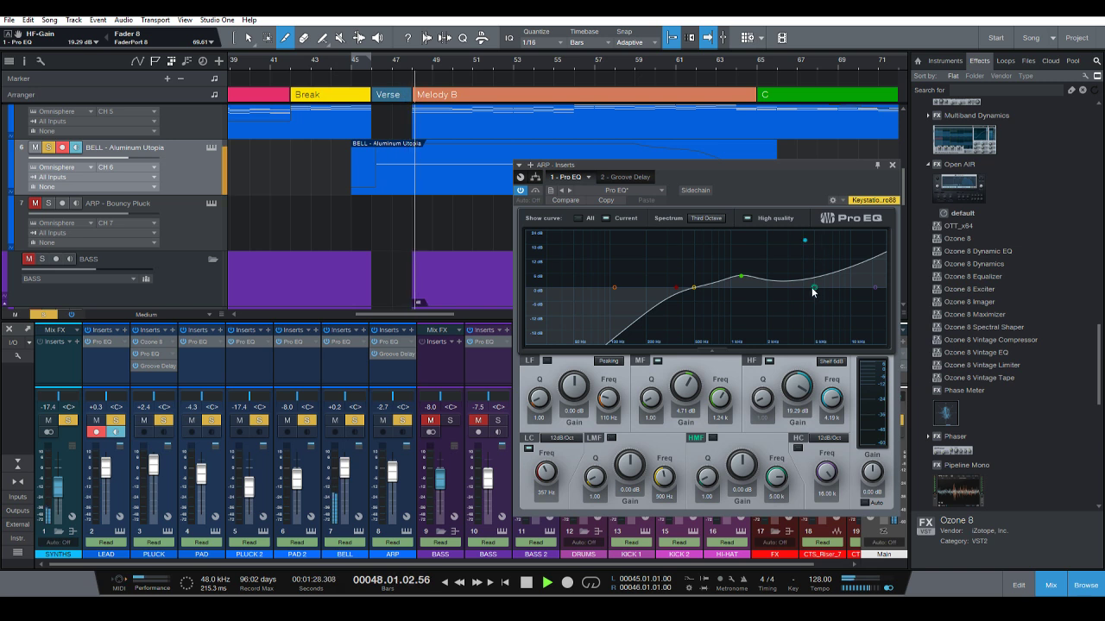
pyautogui.press('space')
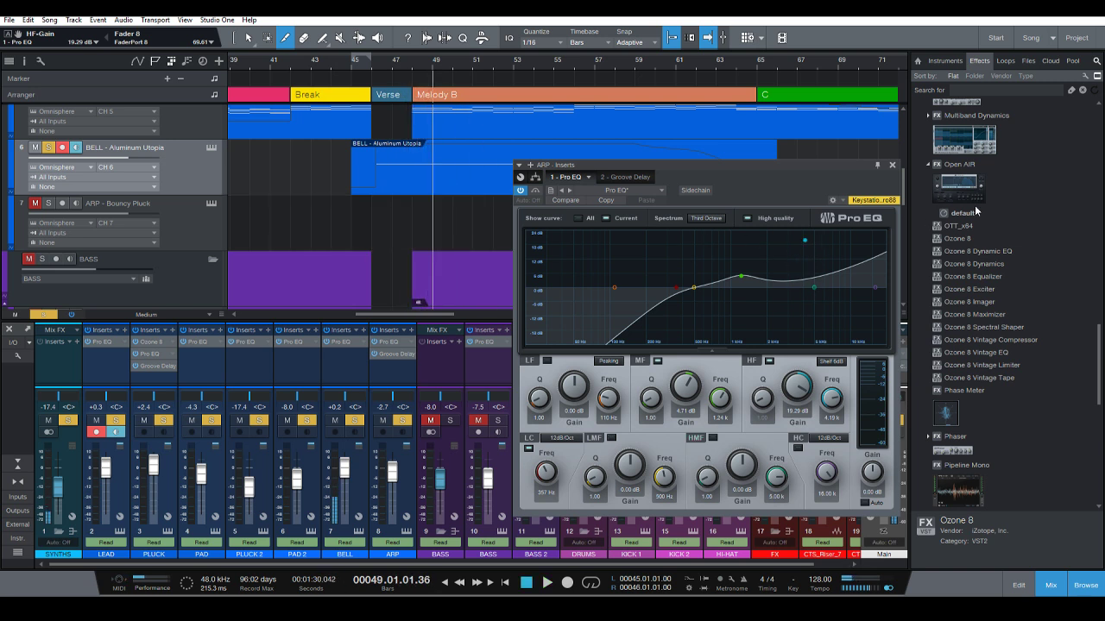
pyautogui.click(892, 164)
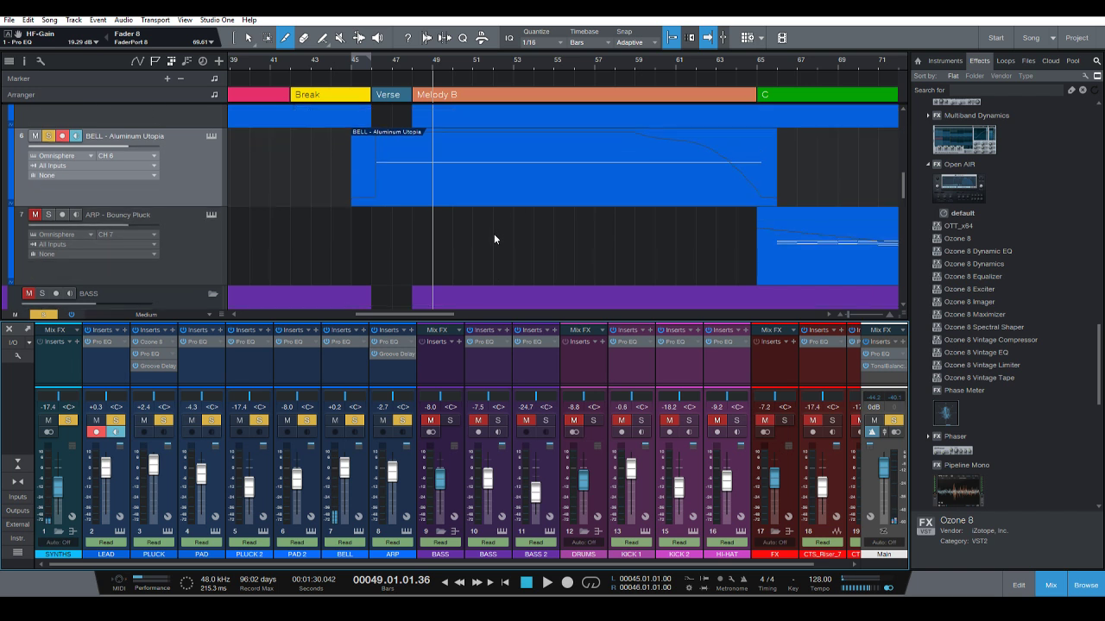
# Show the track automation and enlarge the BELL - Aluminum Utopia track's volume envelope.
pyautogui.scroll(-1, 489, 233)
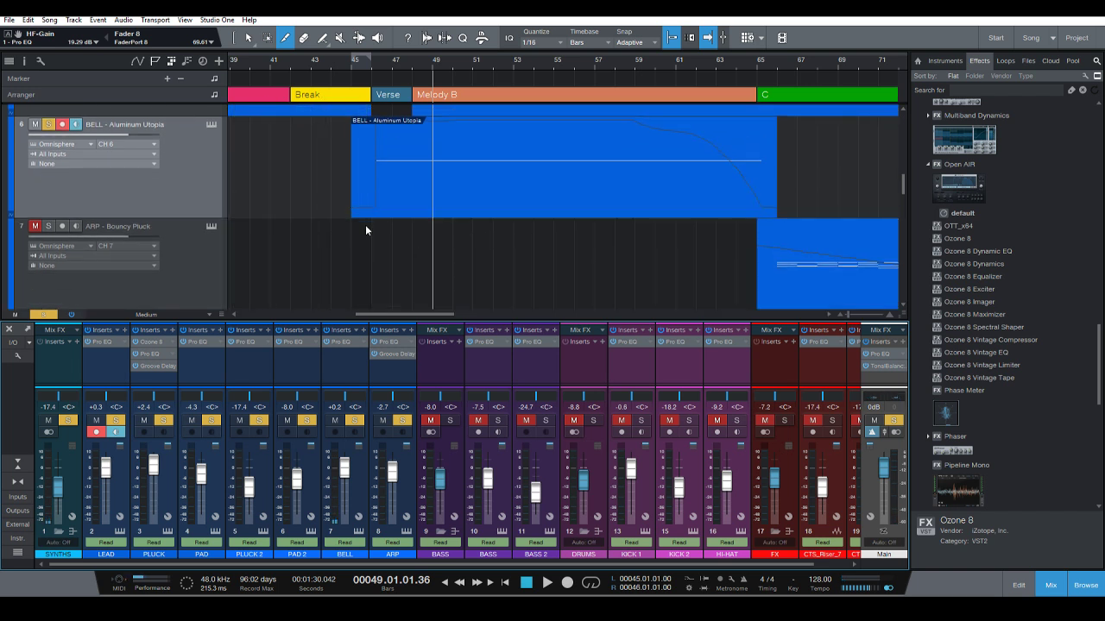
pyautogui.press('a')
pyautogui.scroll(6, 381, 208)
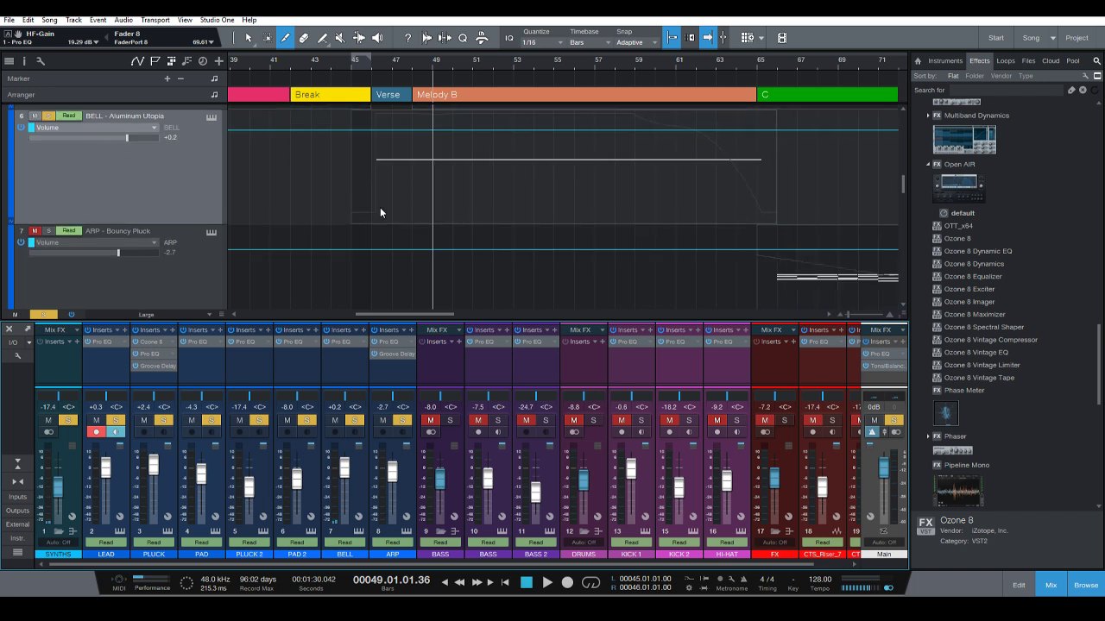
pyautogui.scroll(2, 382, 207)
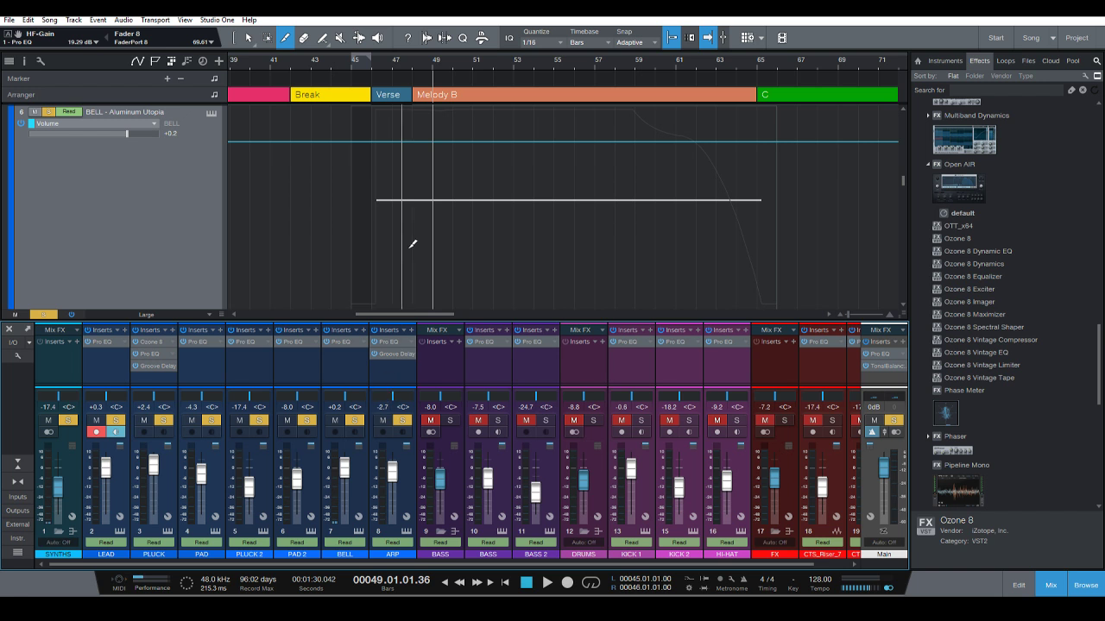
# Play the full mix without solos from the last beat of bar 45, and stop at bar 48.
pyautogui.click(368, 68)
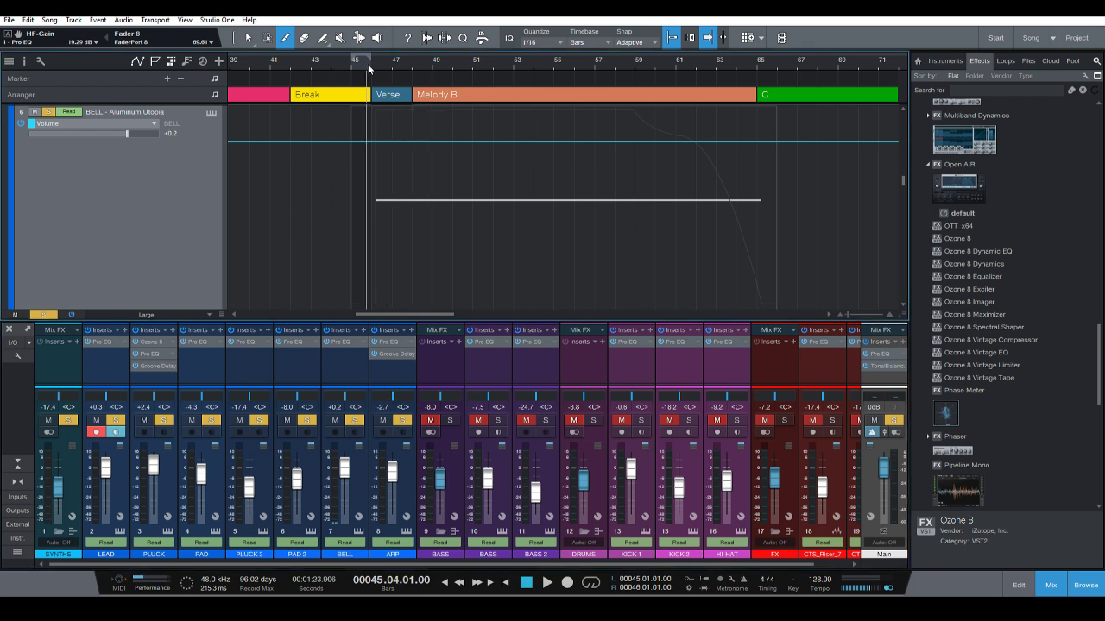
pyautogui.press('space')
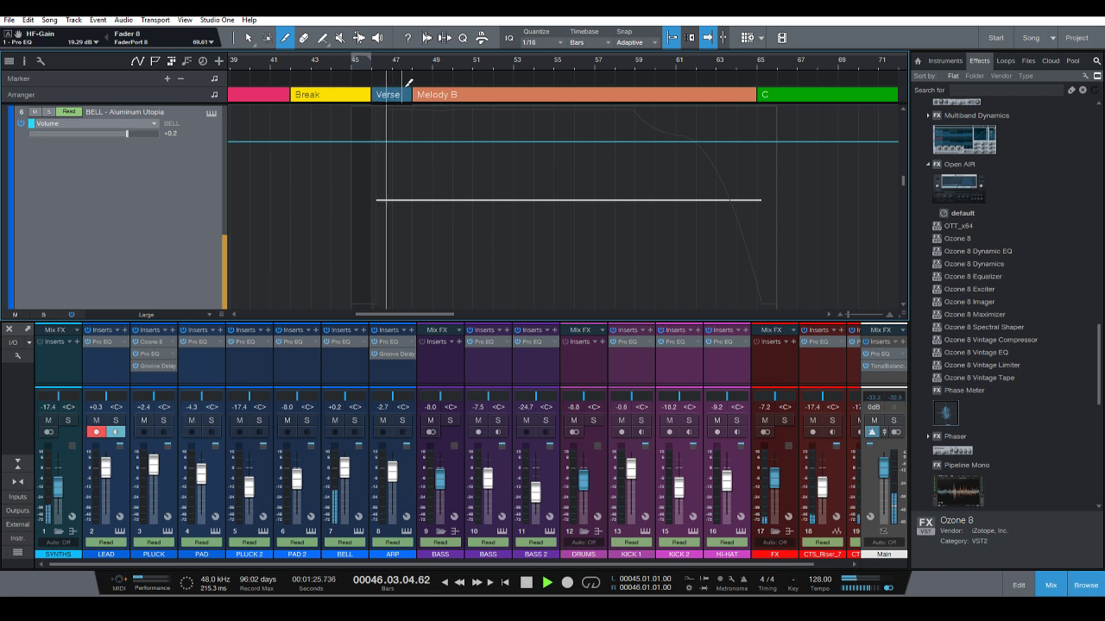
pyautogui.press('Up')
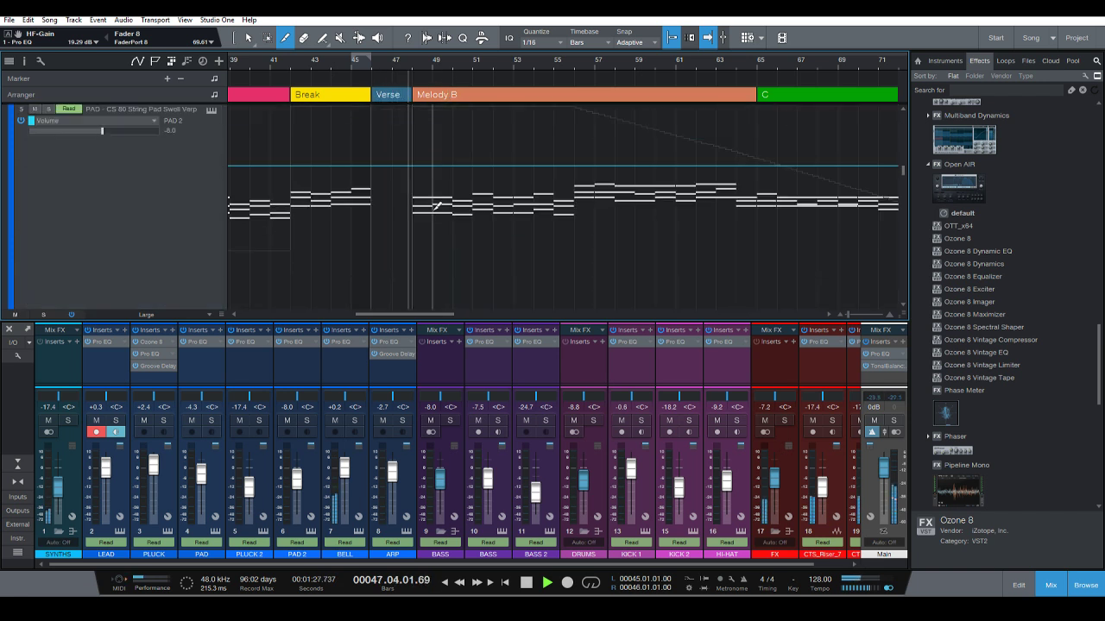
pyautogui.press('Down')
pyautogui.press('space')
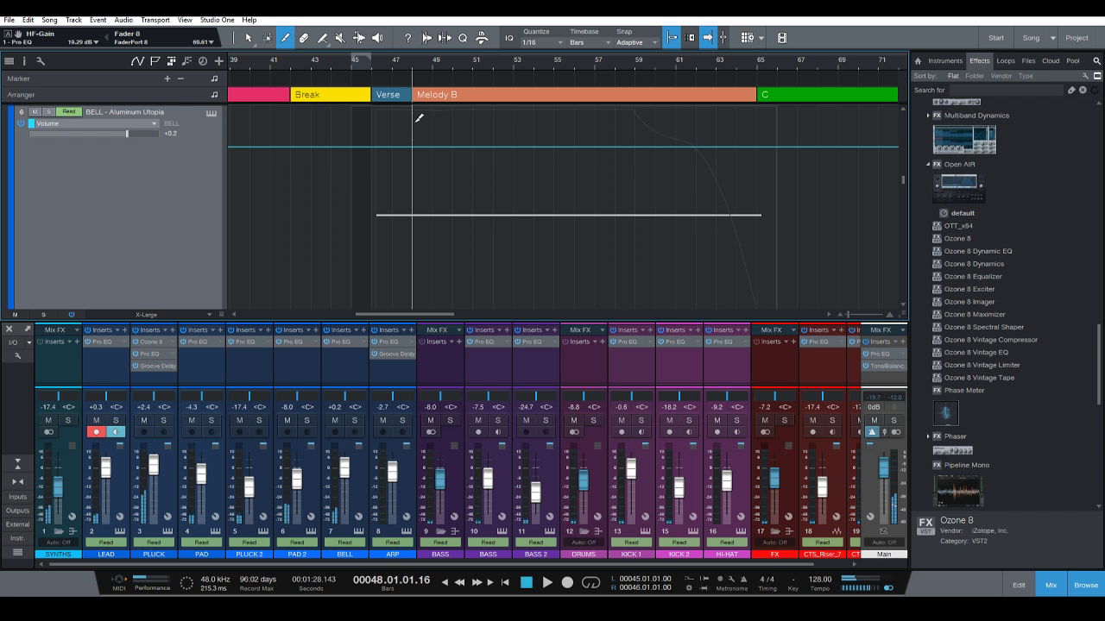
# Add BELL volume automation points at bars 47 and 48, ramp the level up to +4.6 dB, and hide the automation.
pyautogui.scroll(3, 378, 67)
pyautogui.click(337, 66)
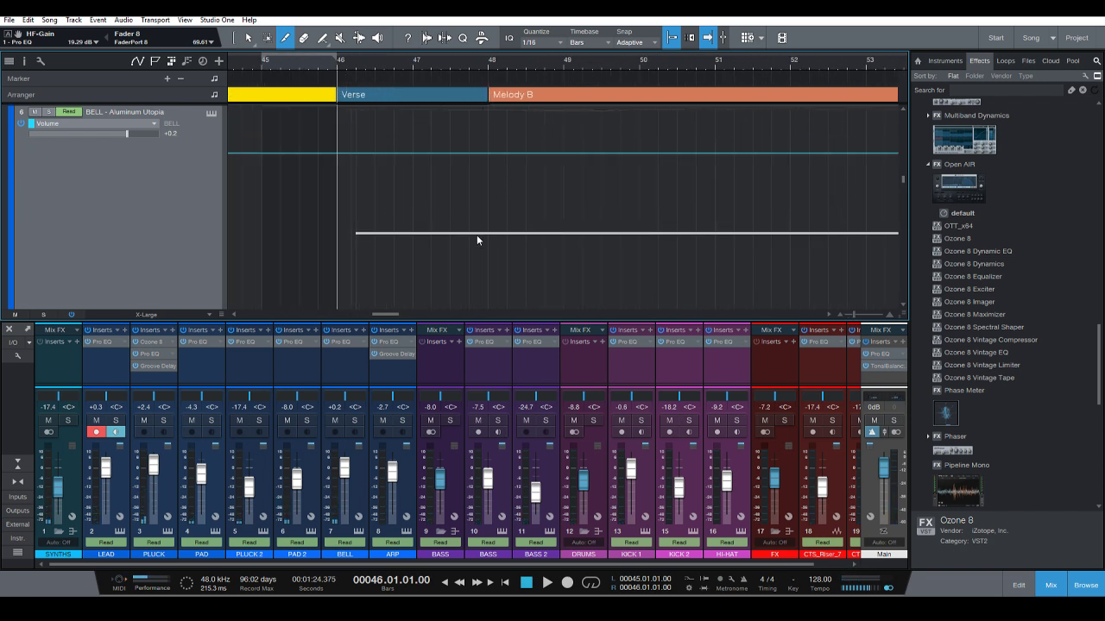
pyautogui.scroll(2, 500, 182)
pyautogui.scroll(-2, 492, 256)
pyautogui.scroll(2, 505, 229)
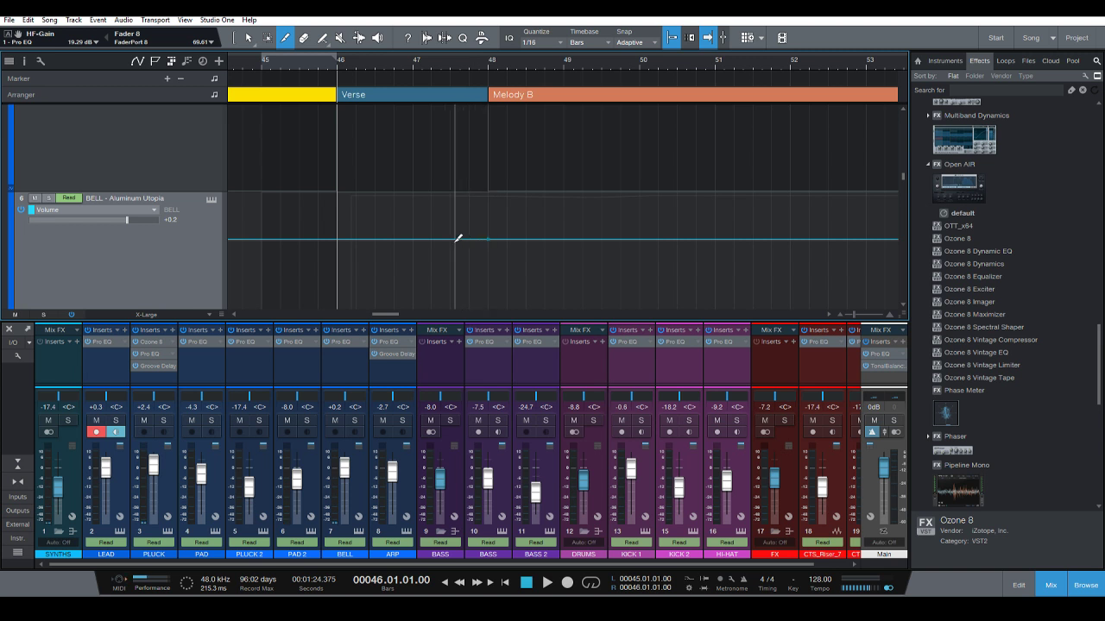
pyautogui.click(419, 235)
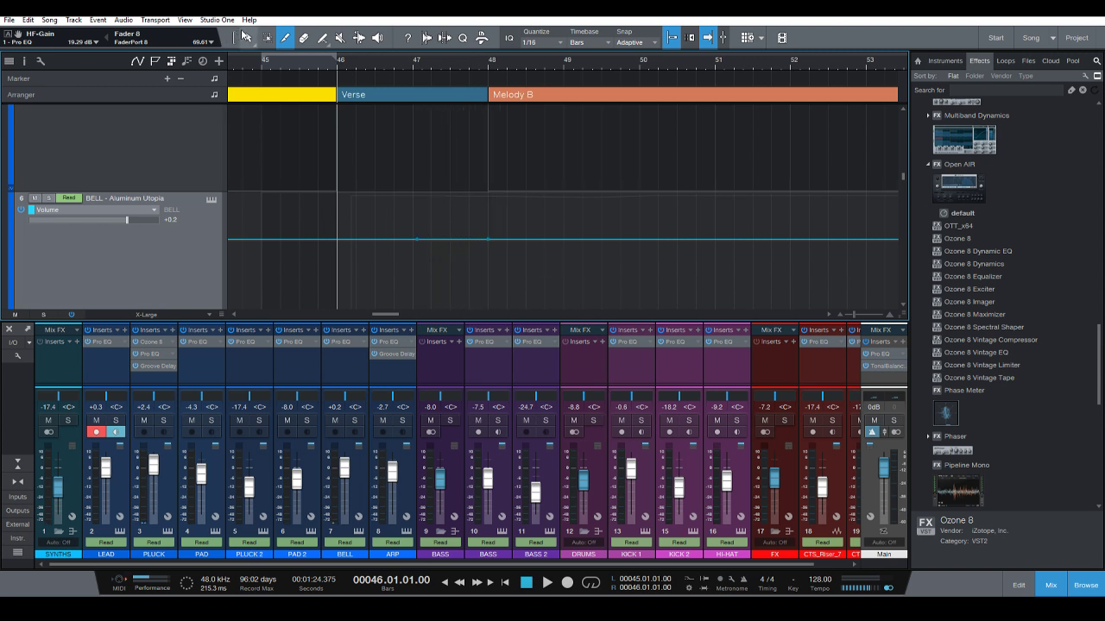
pyautogui.moveTo(489, 242); pyautogui.dragTo(487, 219)
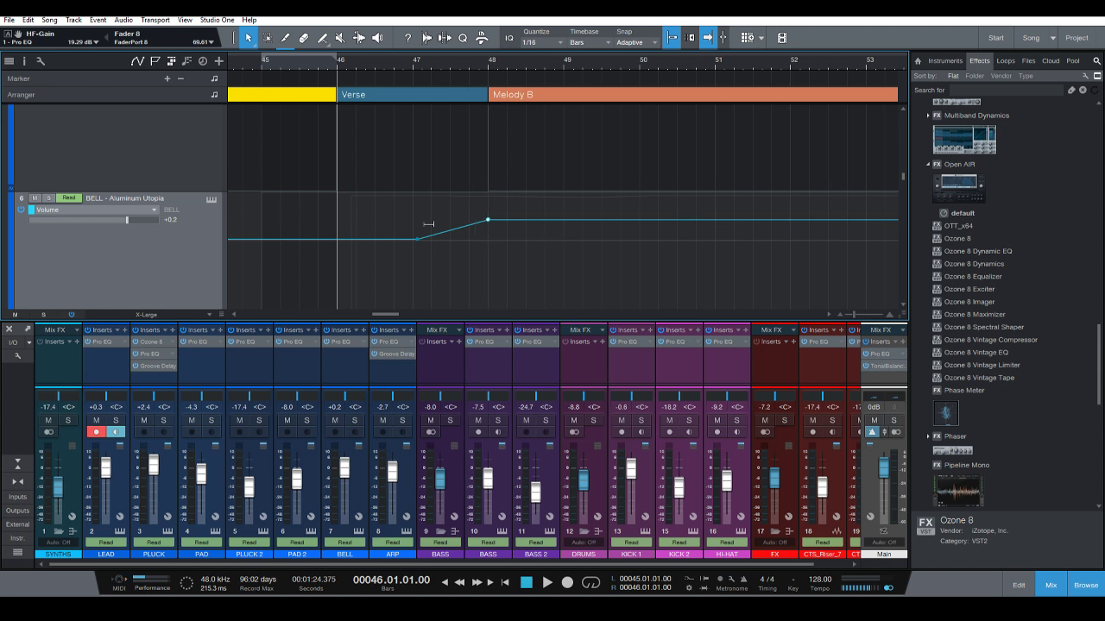
pyautogui.click(453, 229)
pyautogui.press('a')
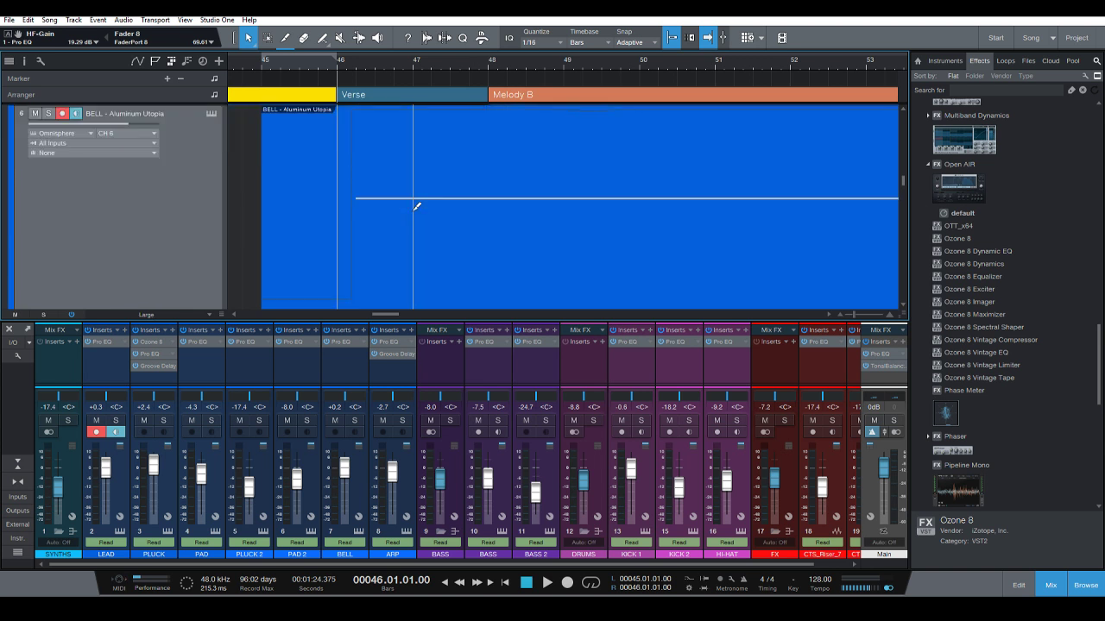
# Play the full mix from bar 46 through Melody B, with compact track heights and a wider stretch of timeline in view.
pyautogui.hotkey('shift', 'w')
pyautogui.hotkey('shift', 'w')
pyautogui.hotkey('shift', 'w')
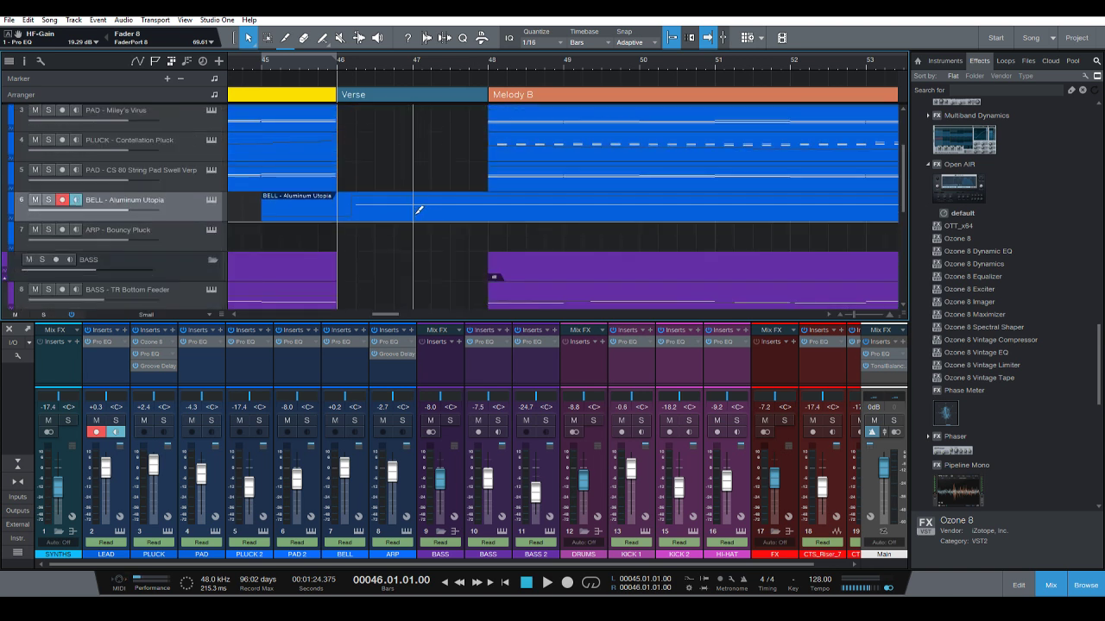
pyautogui.press('w')
pyautogui.press('w')
pyautogui.press('w')
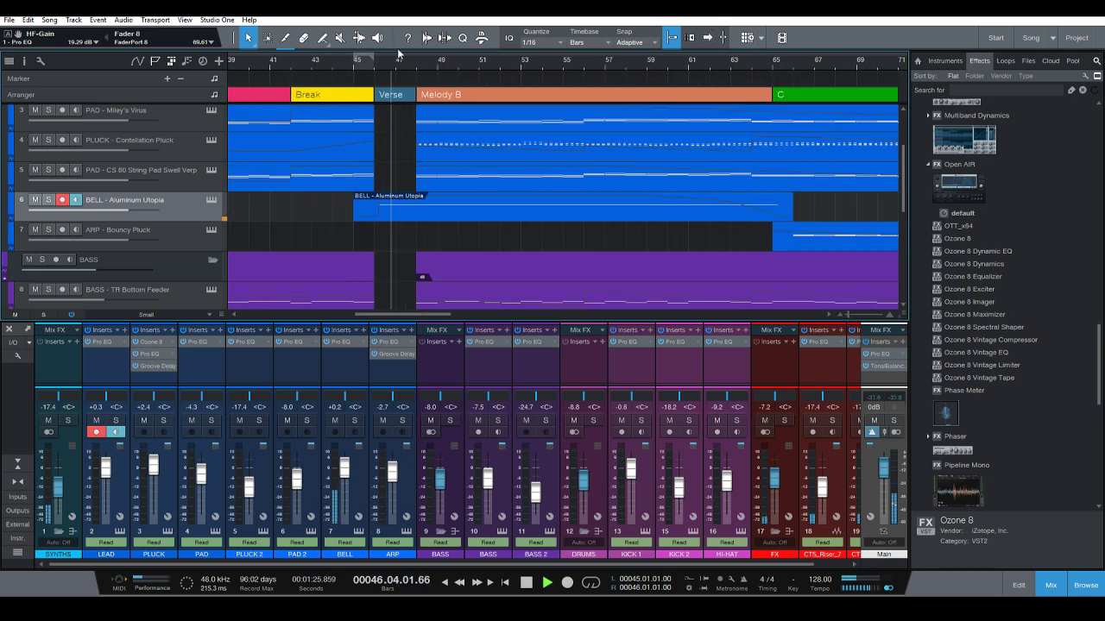
pyautogui.hotkey('shift', 'w')
pyautogui.hotkey('shift', 'w')
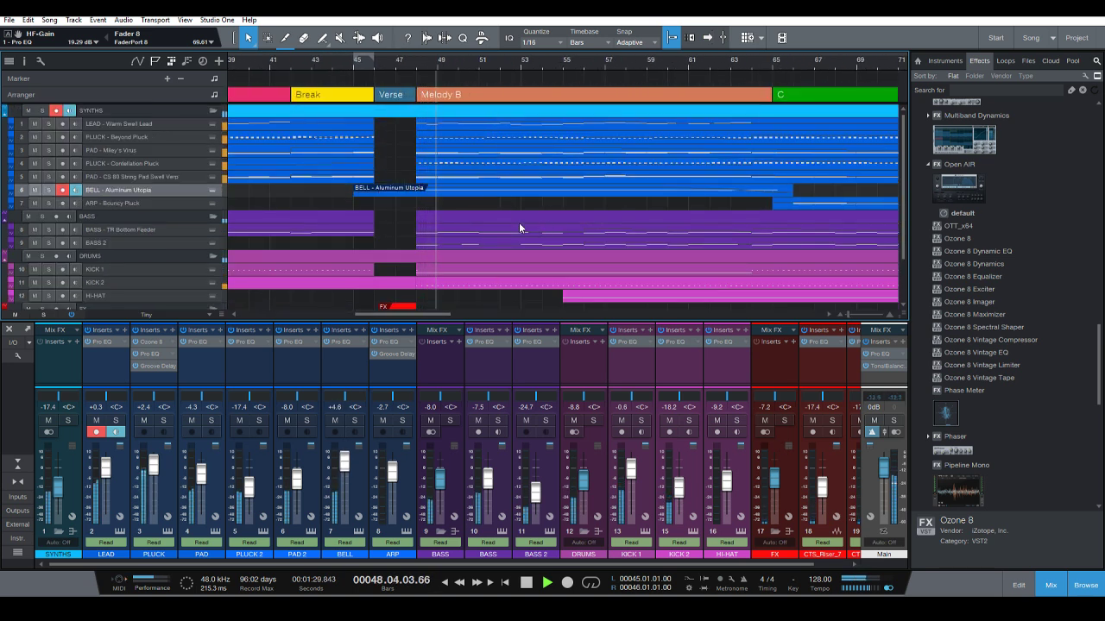
pyautogui.press('w')
pyautogui.press('w')
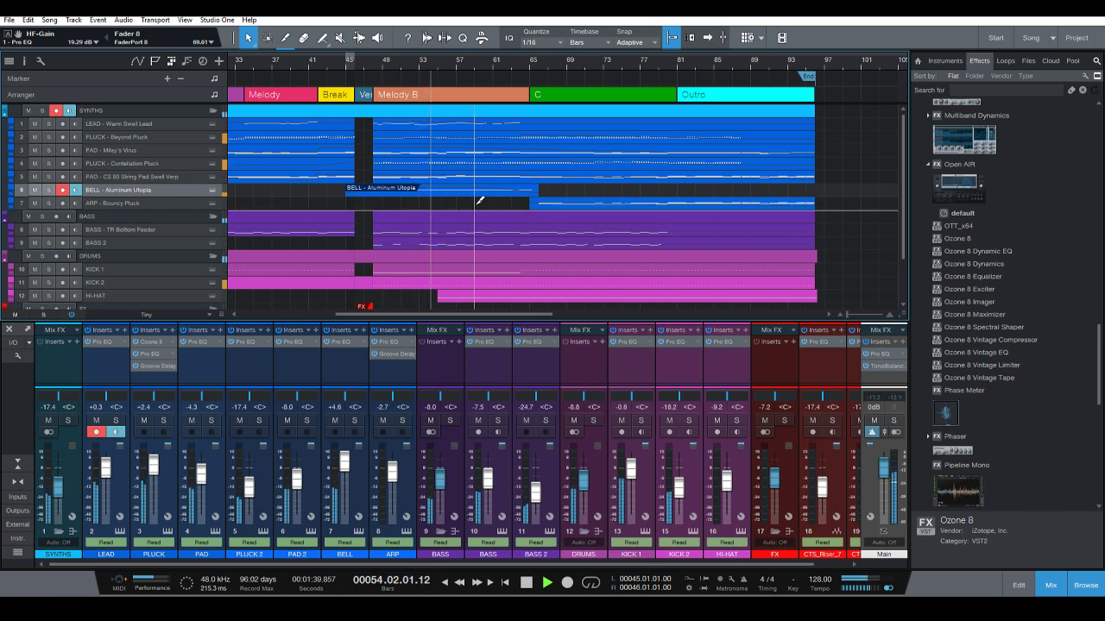
pyautogui.scroll(1, 472, 208)
pyautogui.scroll(-3, 472, 207)
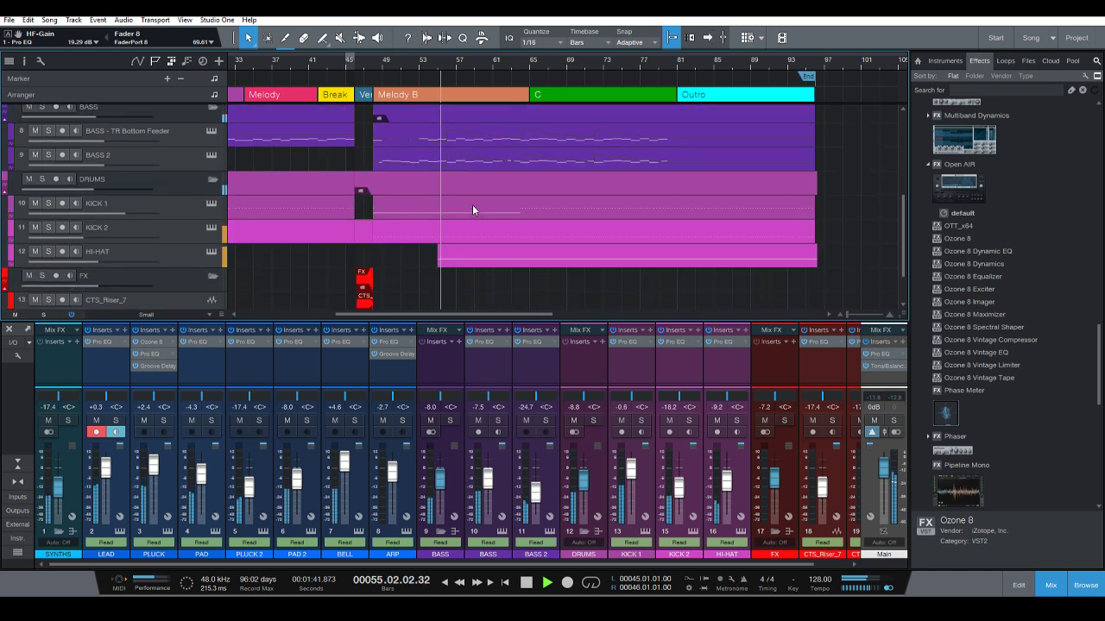
pyautogui.scroll(-2, 473, 208)
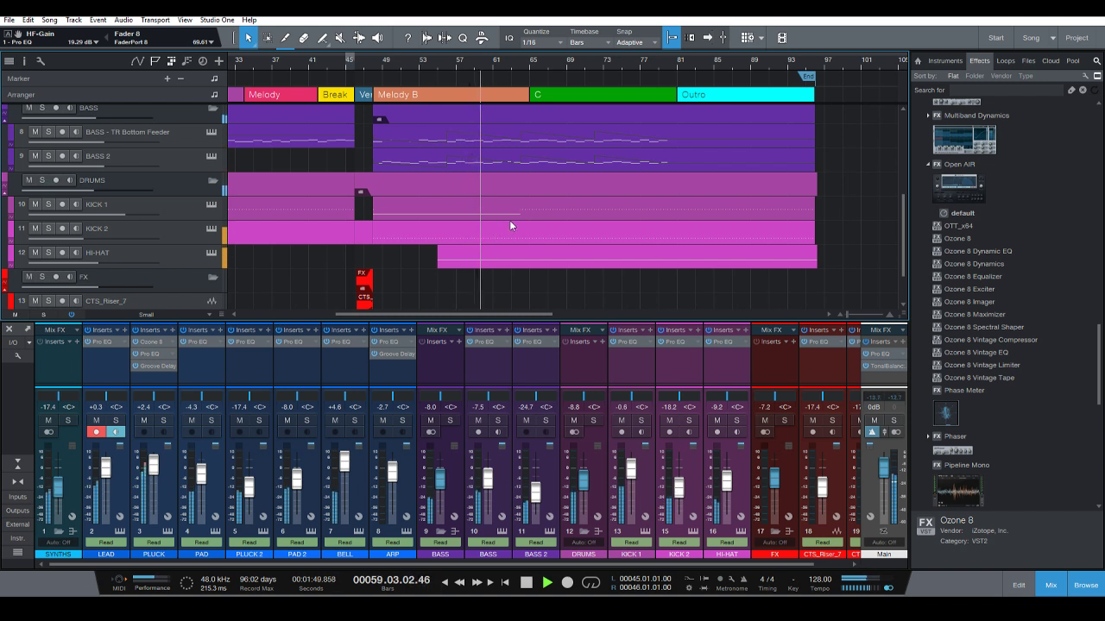
# Check the main output's curve in Tonal Balance Control, and stop playback in bar 74 with autoscroll turned on.
pyautogui.click(886, 366)
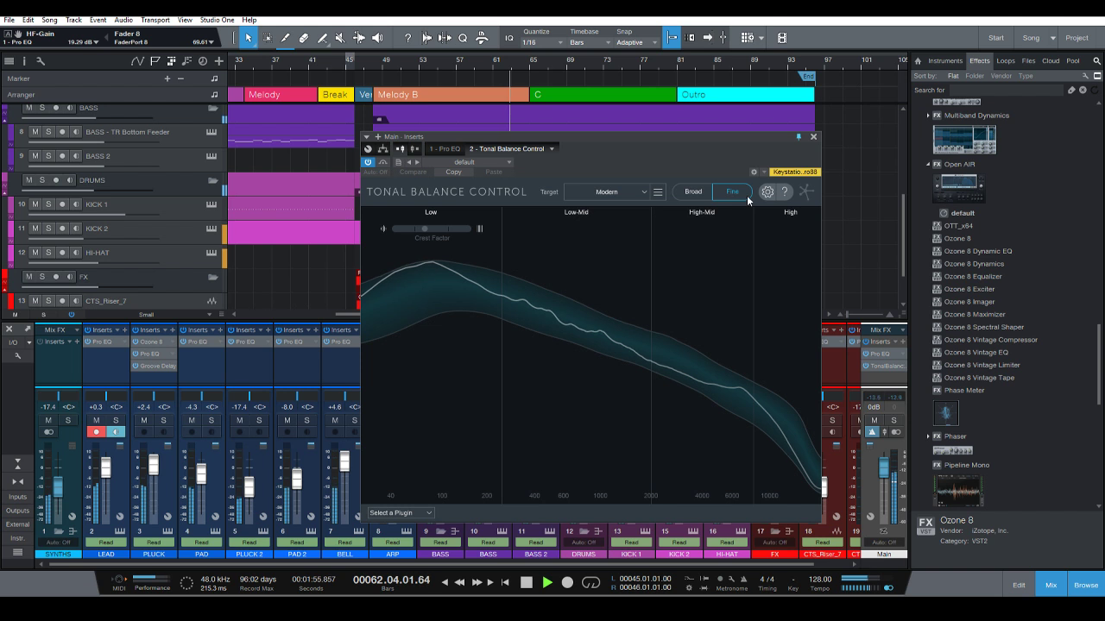
pyautogui.click(814, 140)
pyautogui.scroll(3, 625, 222)
pyautogui.scroll(1, 625, 222)
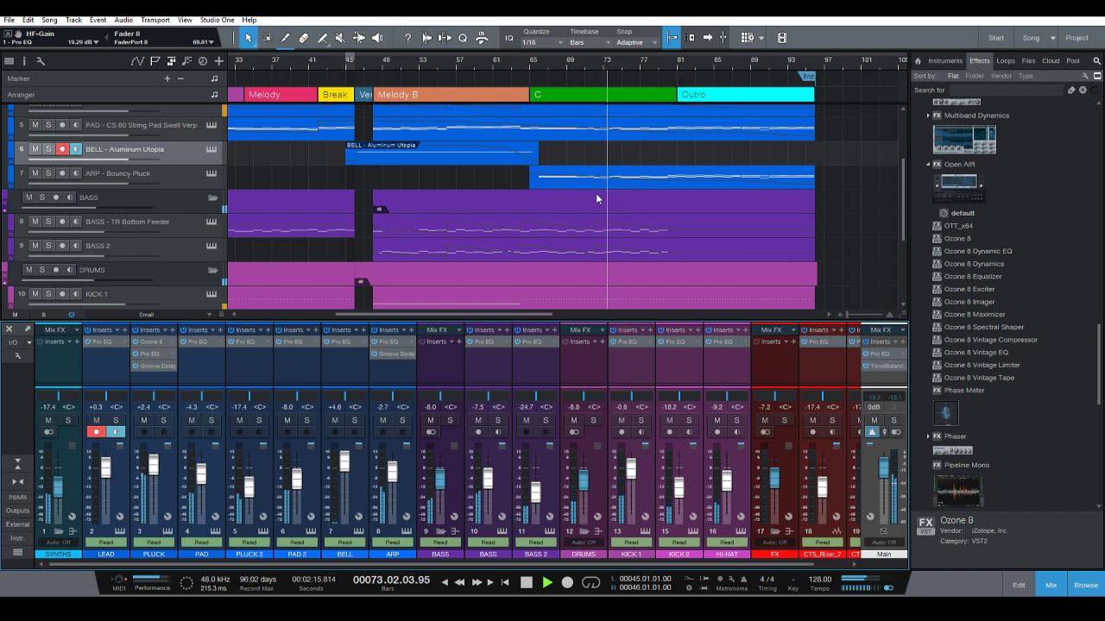
pyautogui.press('f')
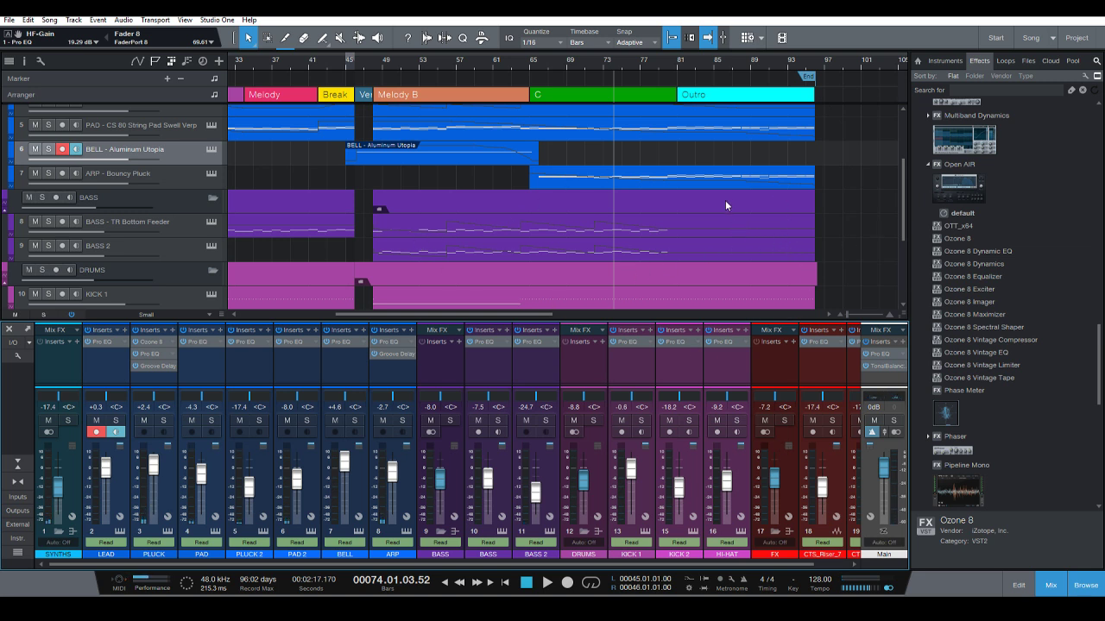
# Show the whole arrangement from Intro to Outro with the tracks at Overview height.
pyautogui.hotkey('shift', 'w')
pyautogui.hotkey('shift', 'w')
pyautogui.hotkey('shift', 'w')
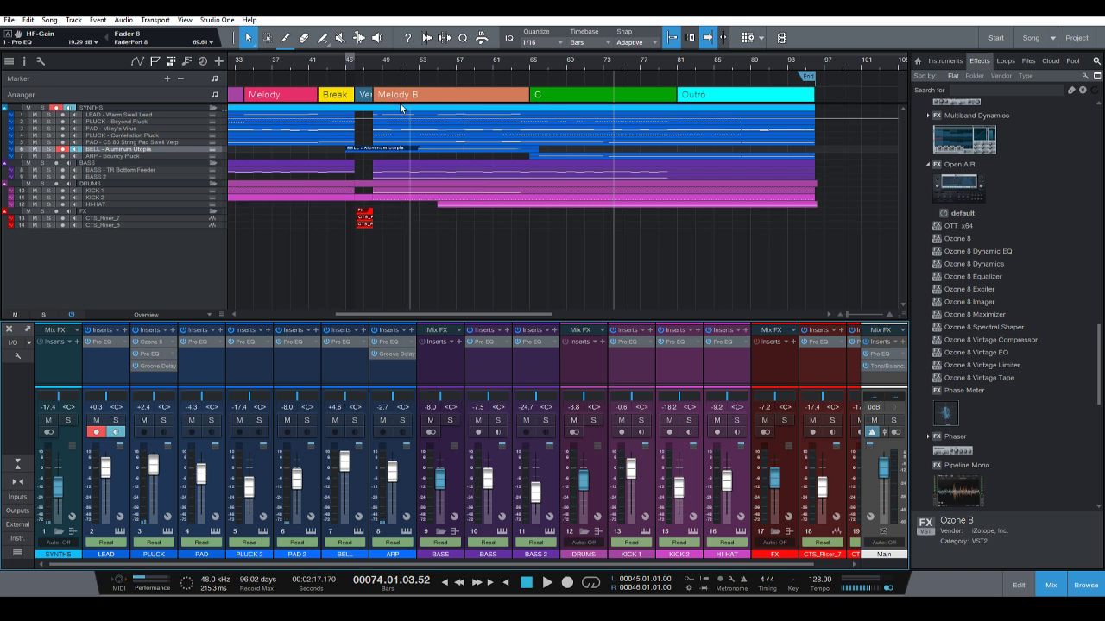
pyautogui.moveTo(364, 67); pyautogui.dragTo(490, 66)
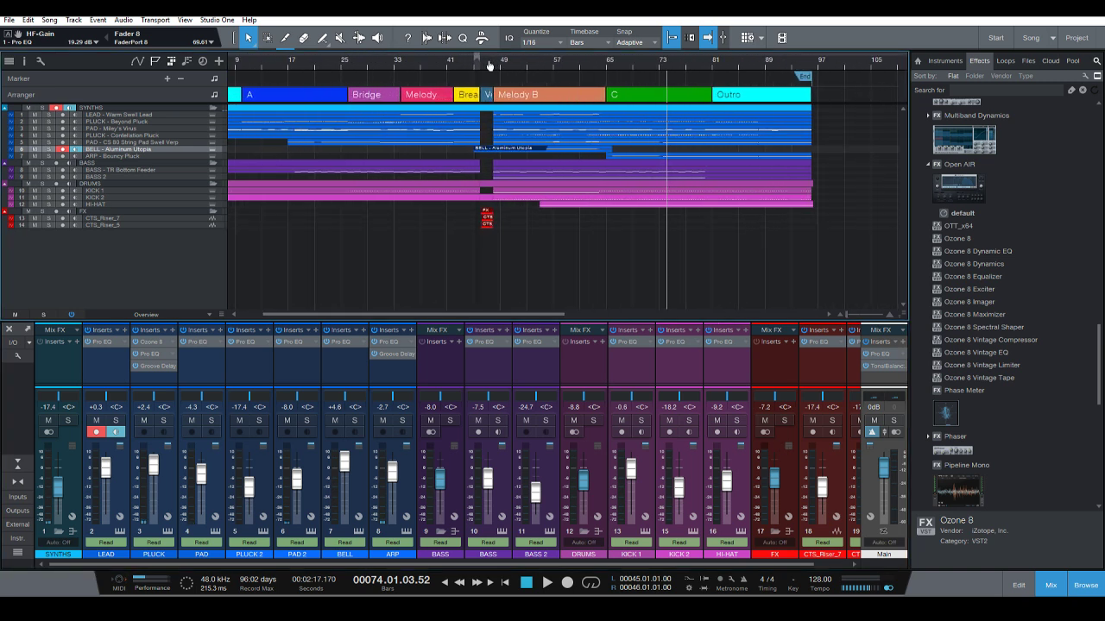
pyautogui.scroll(4, 441, 152)
pyautogui.scroll(-4, 441, 152)
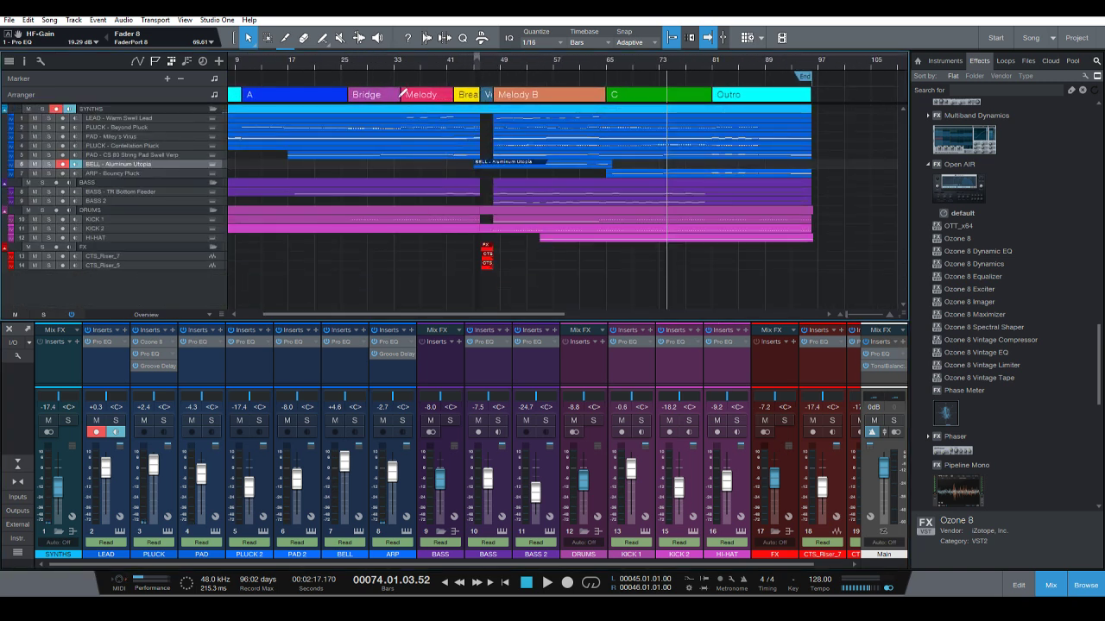
pyautogui.moveTo(378, 62)
pyautogui.mouseDown()
pyautogui.moveTo(397, 52)
pyautogui.moveTo(417, 66)
pyautogui.mouseUp()
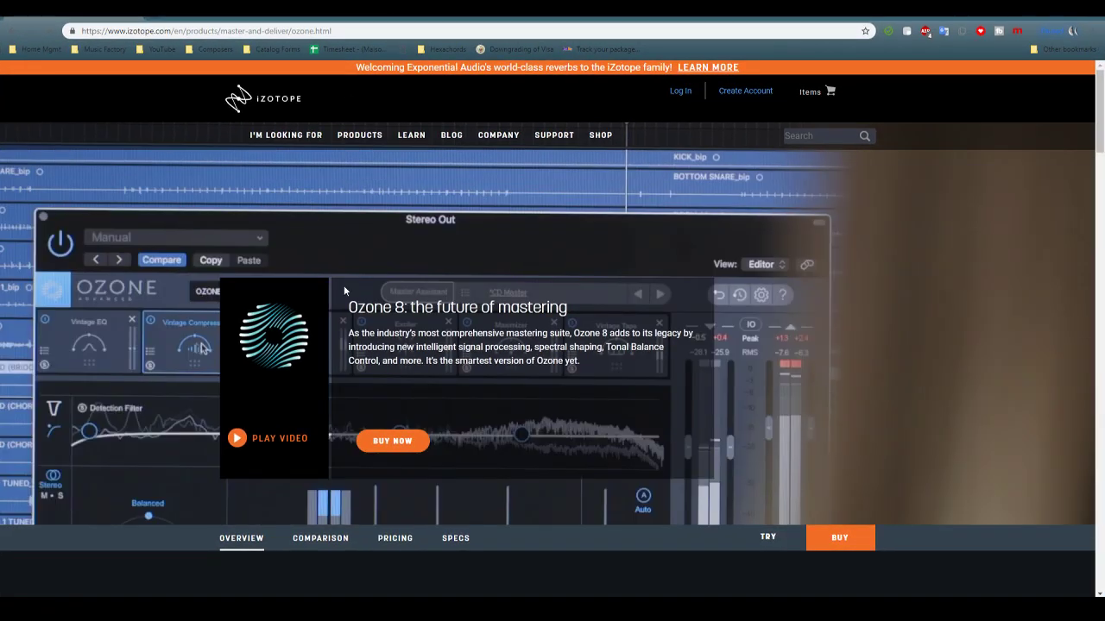
# Examine the purchase options on iZotope's Ozone 8 web page, including the Ozone 8 Standard description, and close them.
pyautogui.scroll(-3, 353, 290)
pyautogui.scroll(1, 381, 281)
pyautogui.click(381, 278)
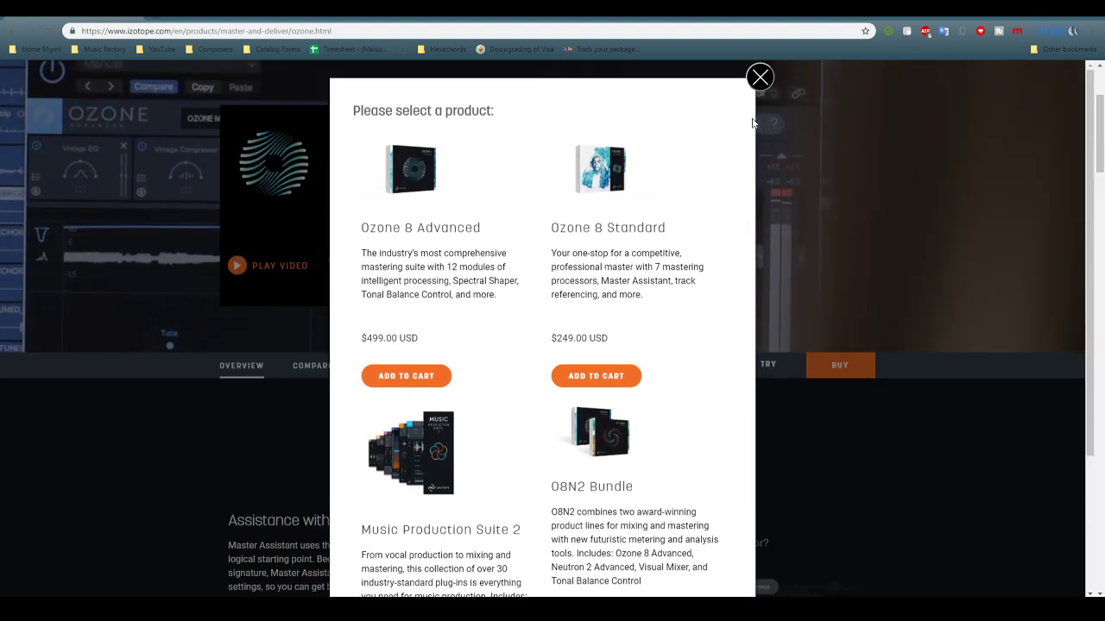
pyautogui.moveTo(647, 295); pyautogui.dragTo(573, 258)
pyautogui.click(679, 181)
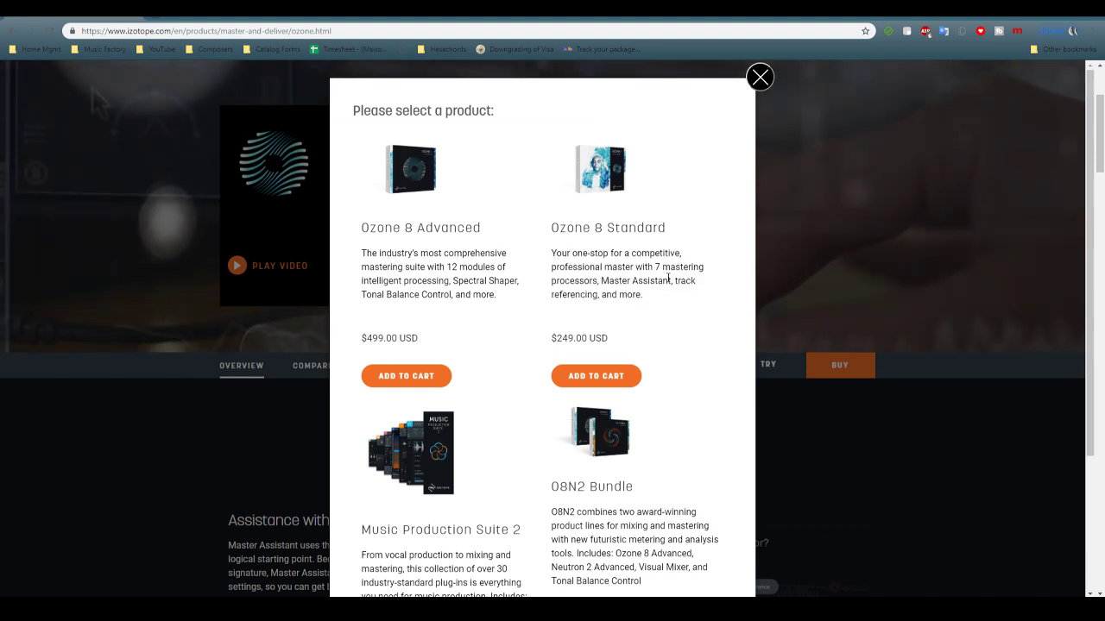
pyautogui.scroll(-2, 678, 181)
pyautogui.press('Escape')
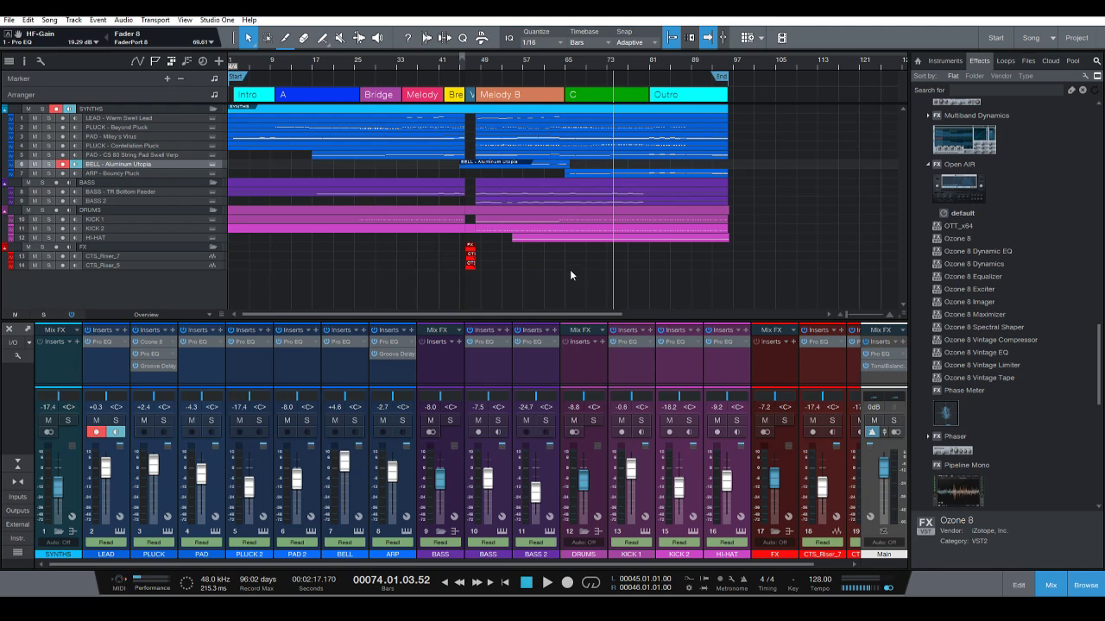
# Set the track height to Normal and show the drum and FX tracks in the arrangement.
pyautogui.hotkey('shift', 'e')
pyautogui.hotkey('shift', 'e')
pyautogui.scroll(-5, 573, 265)
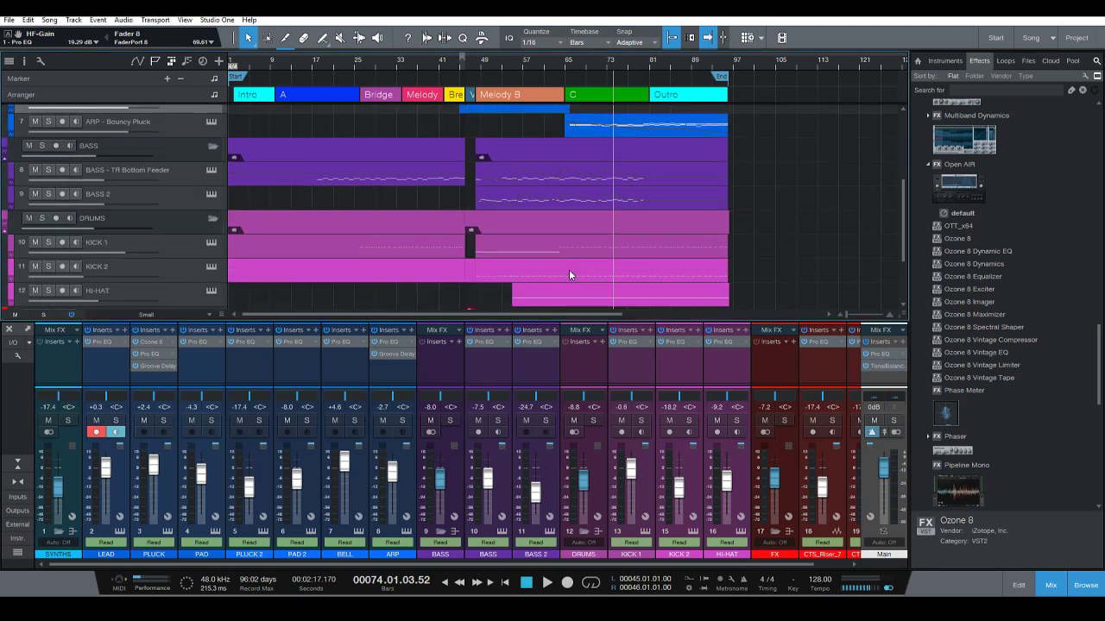
pyautogui.hotkey('shift', 'e')
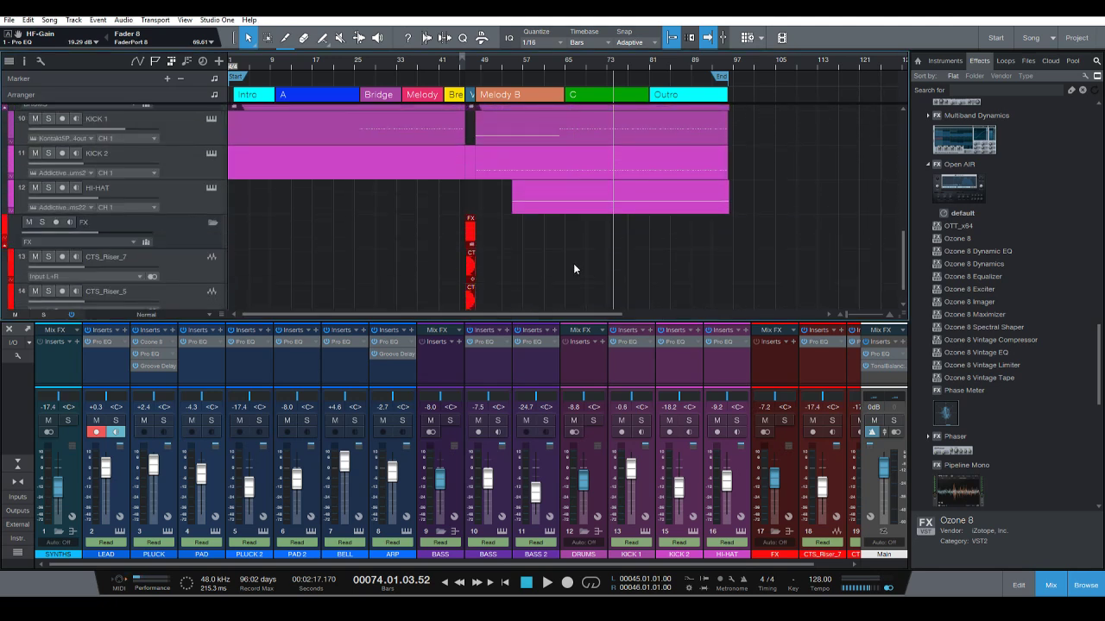
pyautogui.scroll(3, 573, 263)
pyautogui.scroll(-4, 570, 263)
pyautogui.scroll(1, 569, 263)
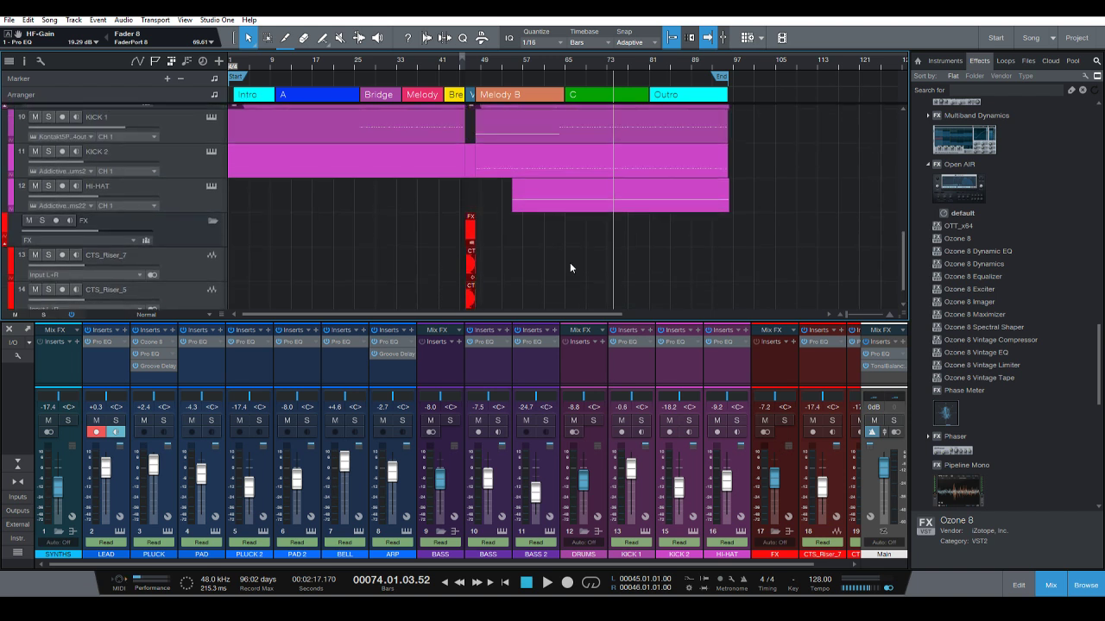
pyautogui.scroll(-1, 570, 262)
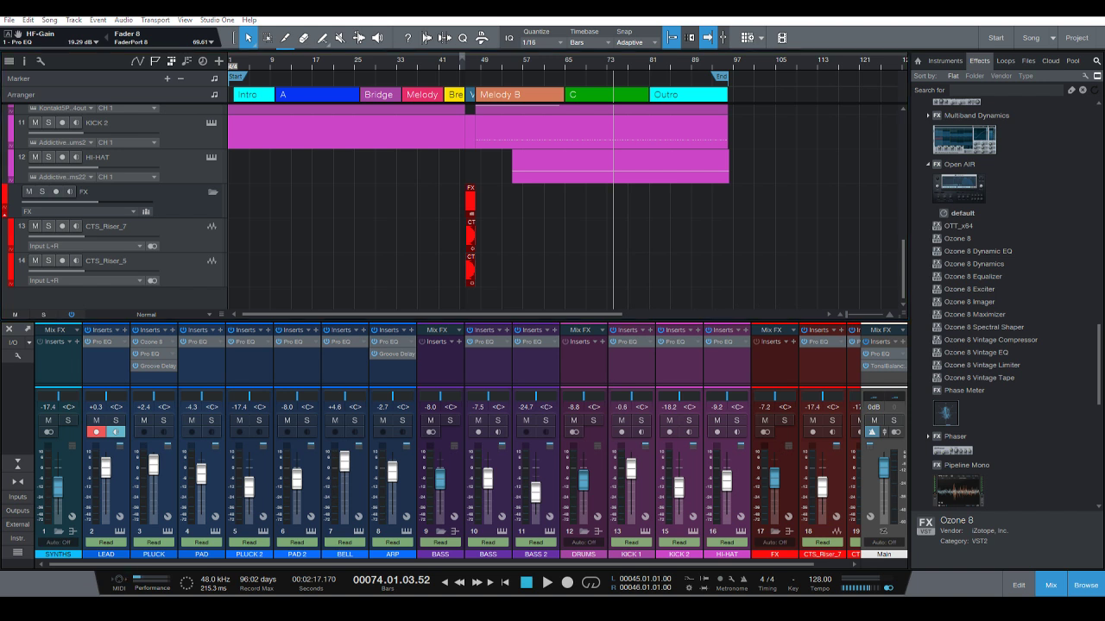
# Add Ozone 8 Vintage Tape to the inserts of the synth channels, starting with LEAD and closing its plug-in window.
pyautogui.moveTo(977, 377); pyautogui.dragTo(103, 356)
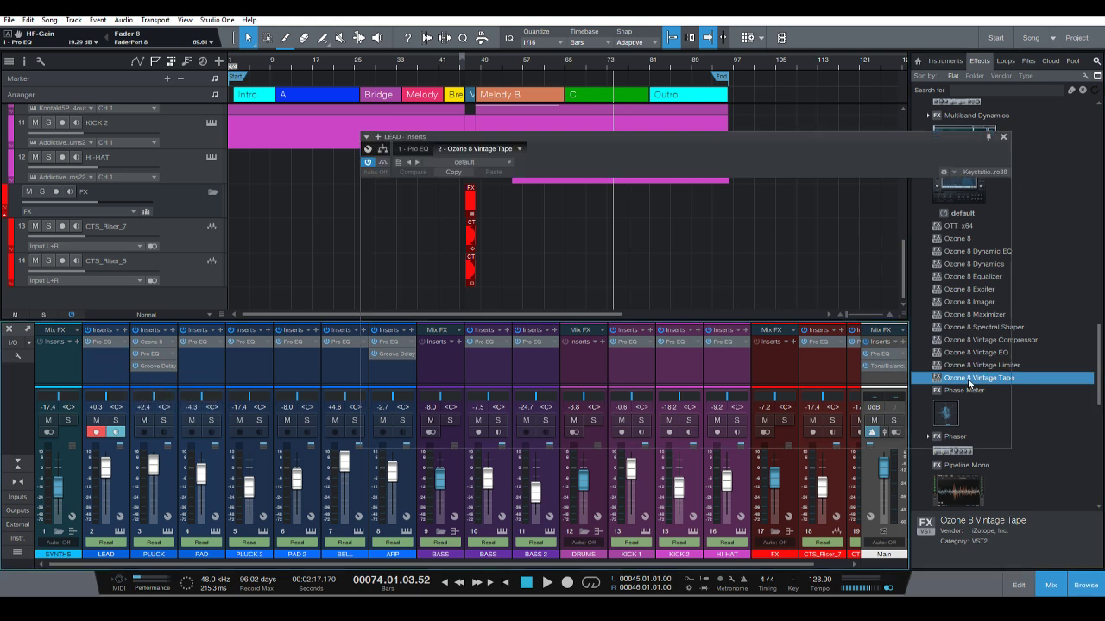
pyautogui.click(1002, 137)
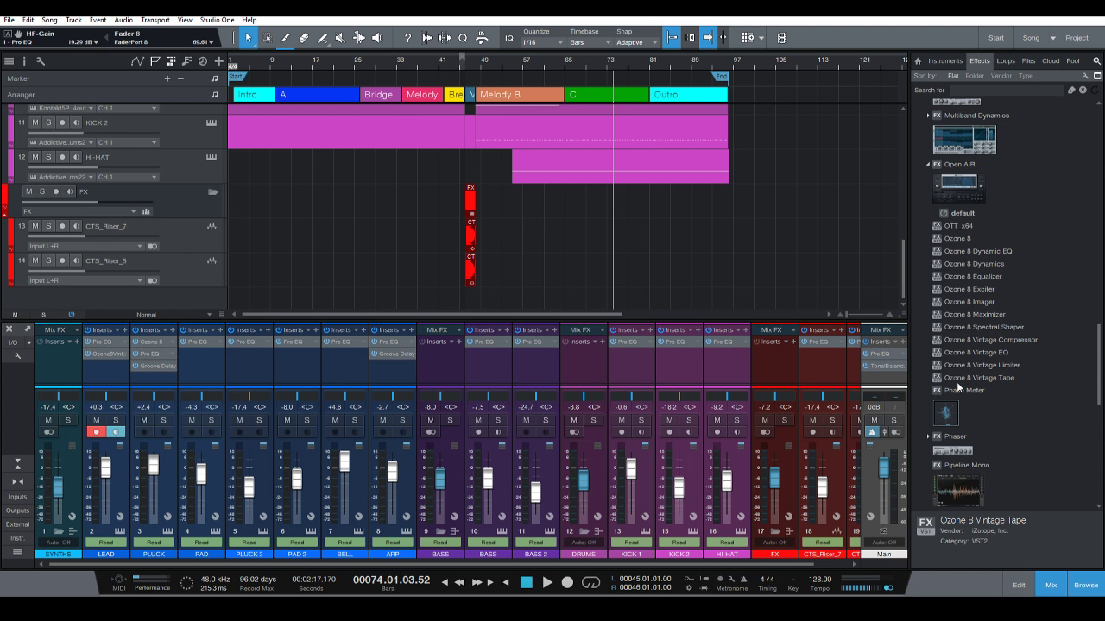
pyautogui.moveTo(956, 381); pyautogui.dragTo(388, 359)
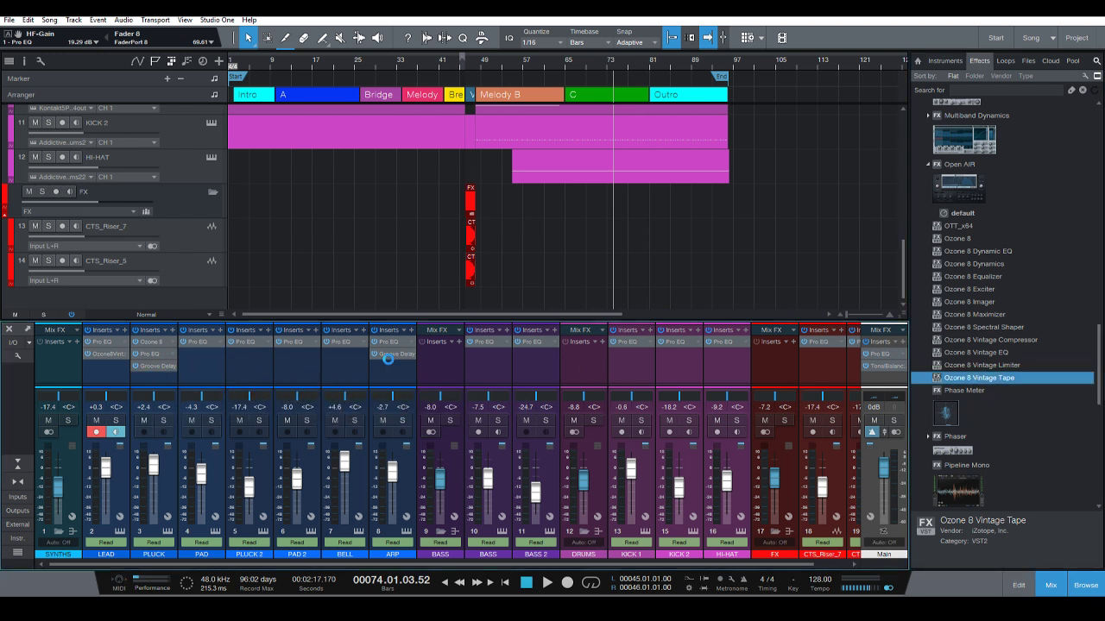
pyautogui.moveTo(938, 382); pyautogui.dragTo(153, 378)
# Add Ozone 8 Vintage Tape to the inserts of the BASS, BASS 2, KICK 1, KICK 2 and HI-HAT channels.
pyautogui.moveTo(976, 377); pyautogui.dragTo(505, 367)
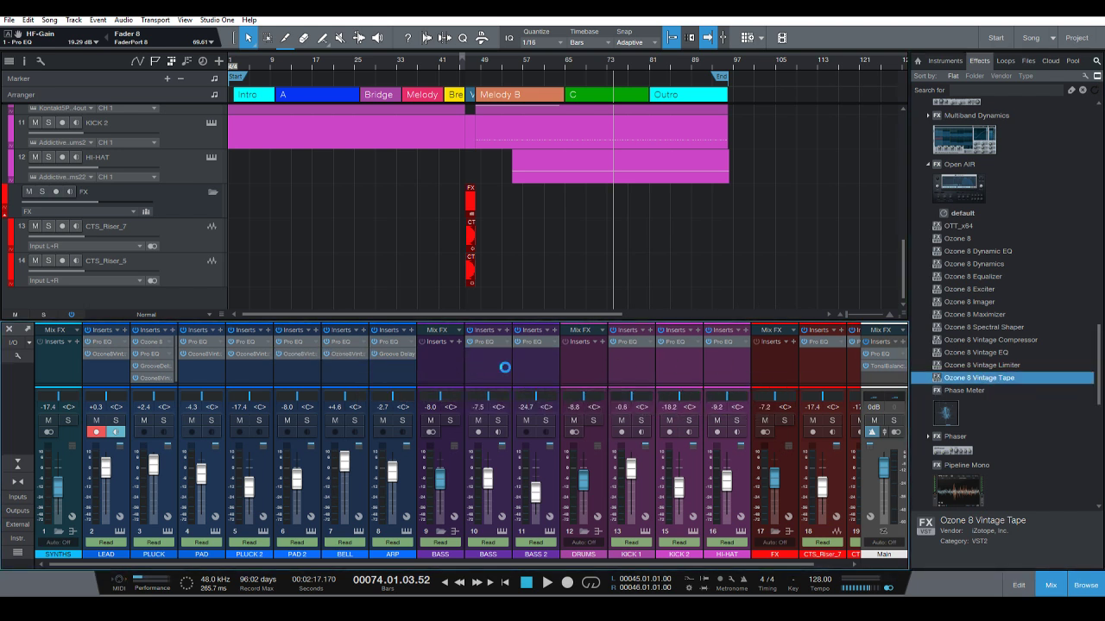
pyautogui.moveTo(941, 379); pyautogui.dragTo(581, 366)
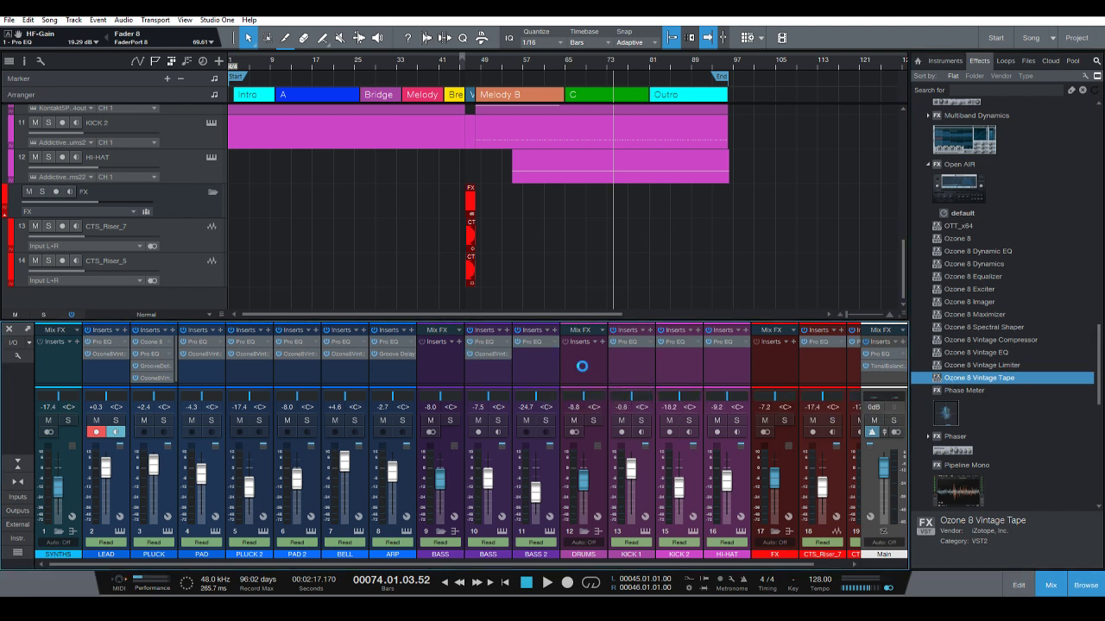
pyautogui.moveTo(1001, 377); pyautogui.dragTo(640, 360)
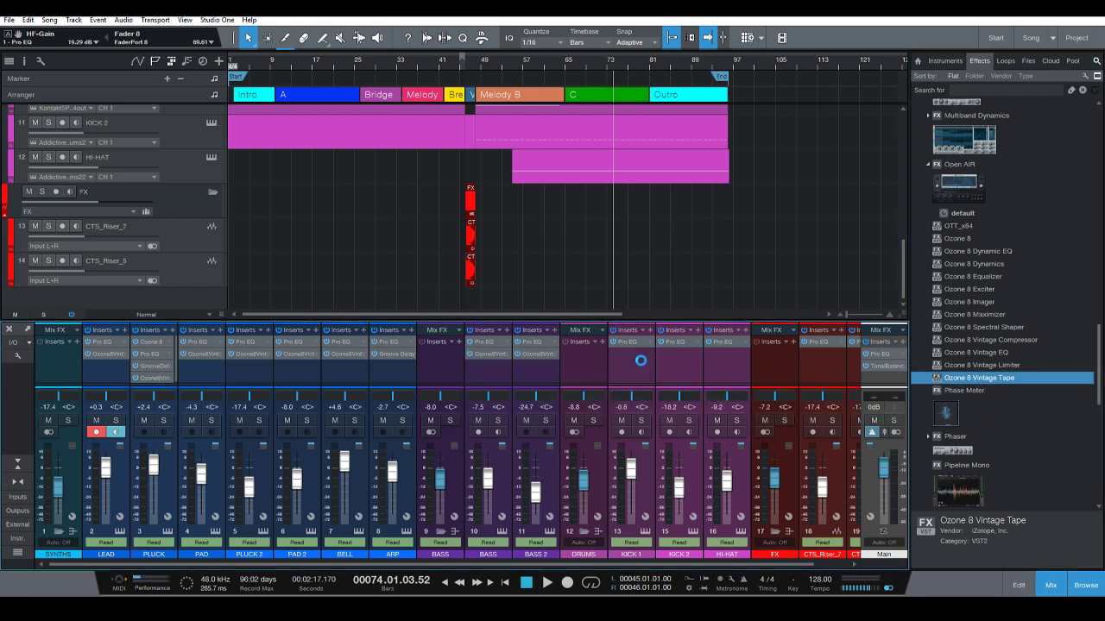
pyautogui.moveTo(967, 385); pyautogui.dragTo(686, 362)
pyautogui.moveTo(945, 380); pyautogui.dragTo(736, 364)
# Add Ozone 8 Vintage Tape to CTS_Riser_7, CTS_Riser_5 and Main ahead of Tonal Balance Control, and check Main's insert order.
pyautogui.hscroll(1, 634, 565)
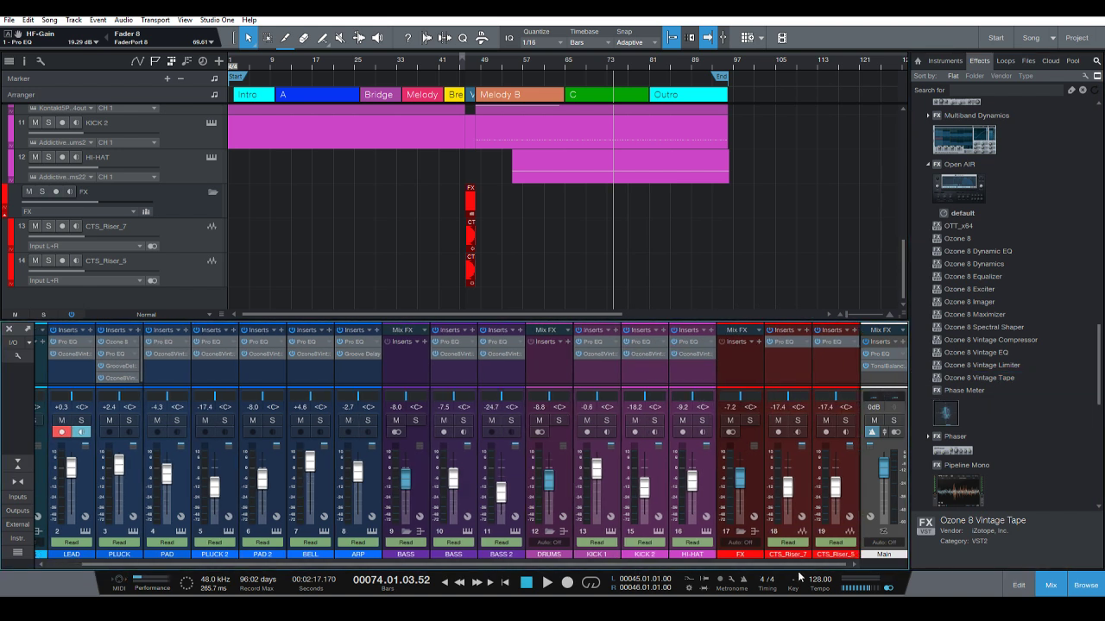
pyautogui.moveTo(976, 377); pyautogui.dragTo(830, 372)
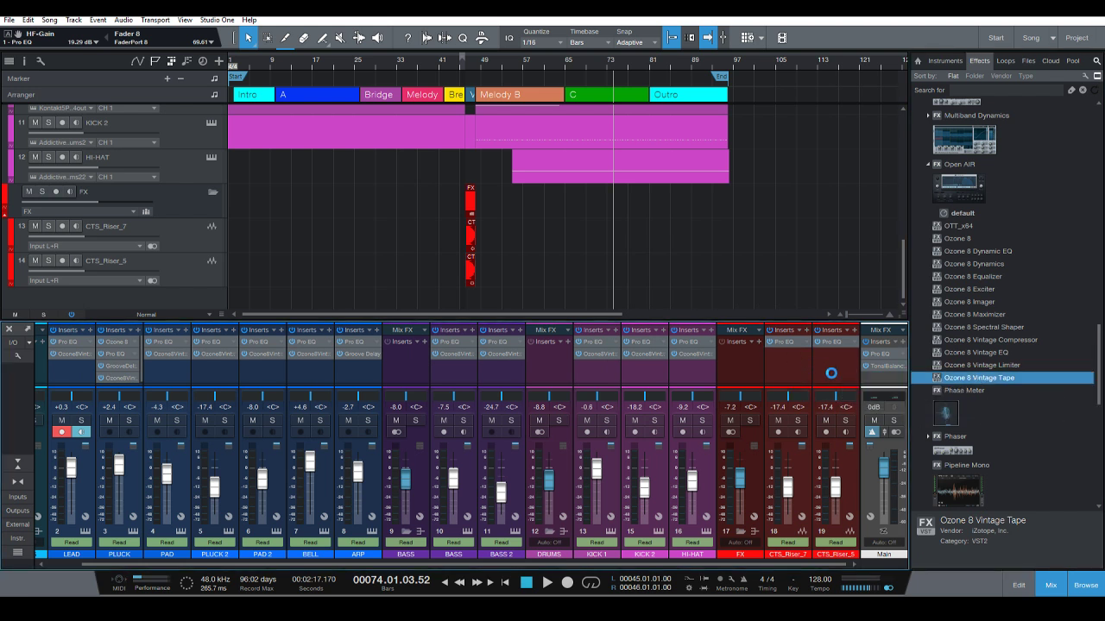
pyautogui.moveTo(972, 381); pyautogui.dragTo(841, 369)
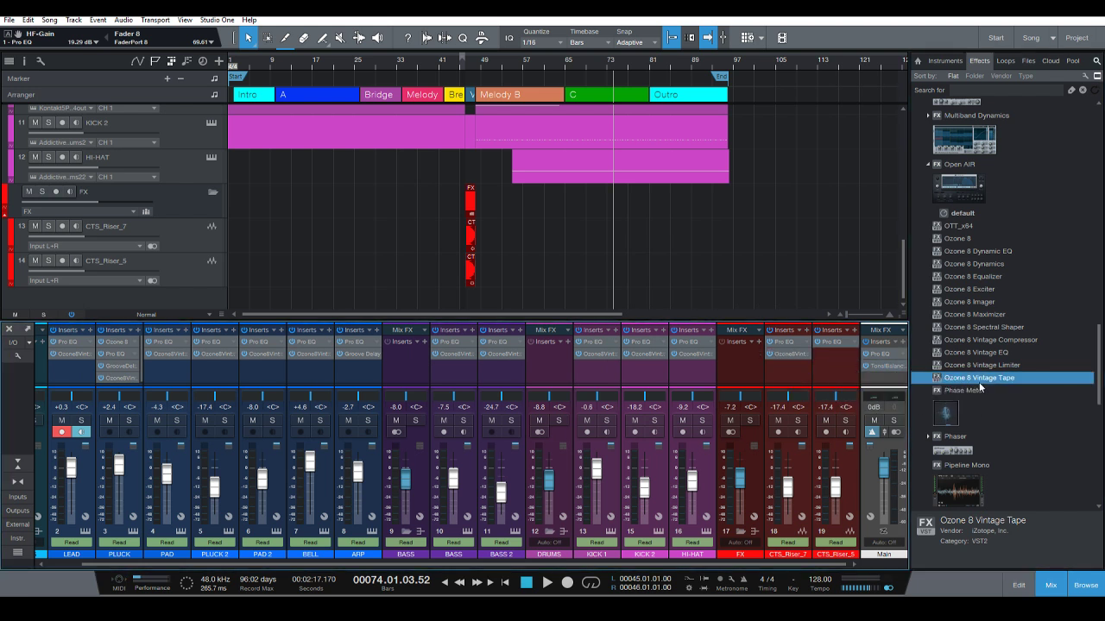
pyautogui.moveTo(973, 387); pyautogui.dragTo(881, 366)
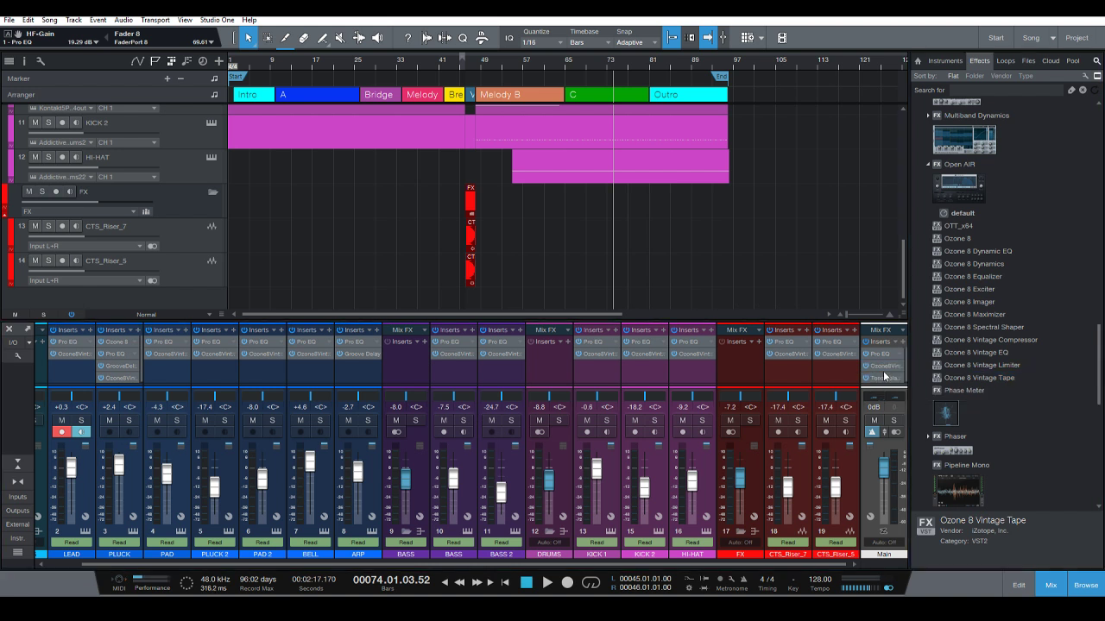
pyautogui.doubleClick(889, 378)
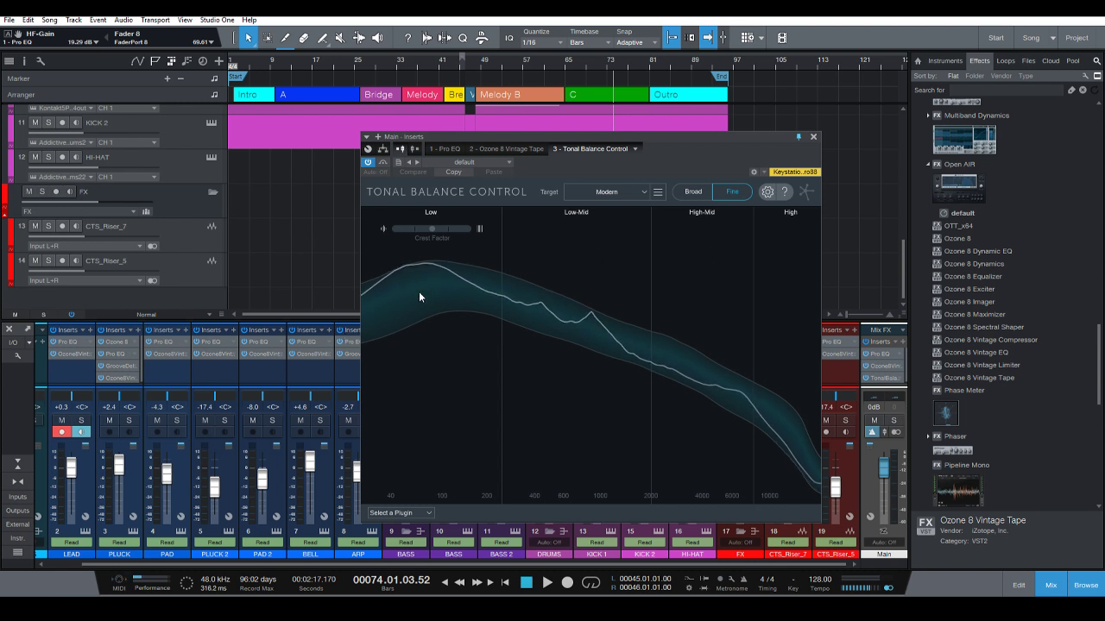
pyautogui.click(814, 137)
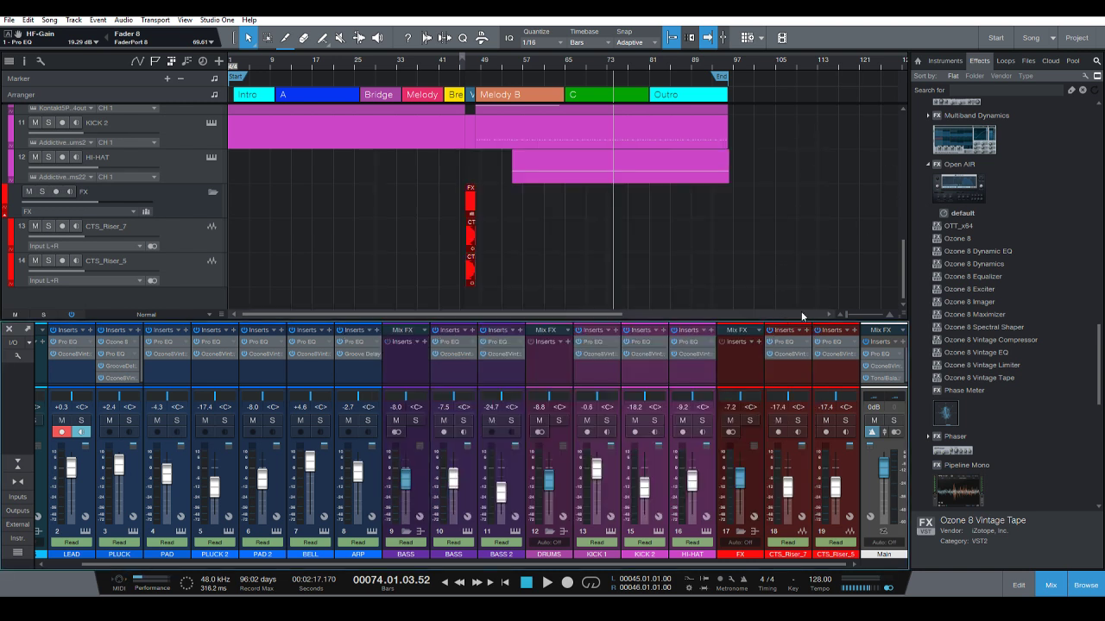
# Open the preset manager of Ozone 8 Vintage Tape on the LEAD channel.
pyautogui.hscroll(-1, 249, 554)
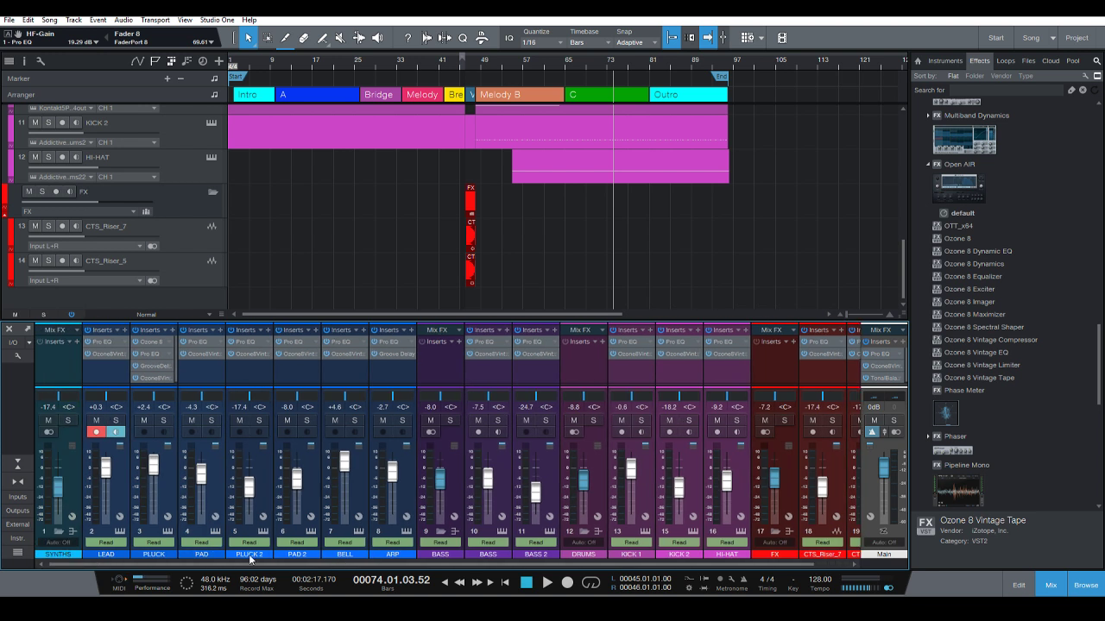
pyautogui.click(108, 369)
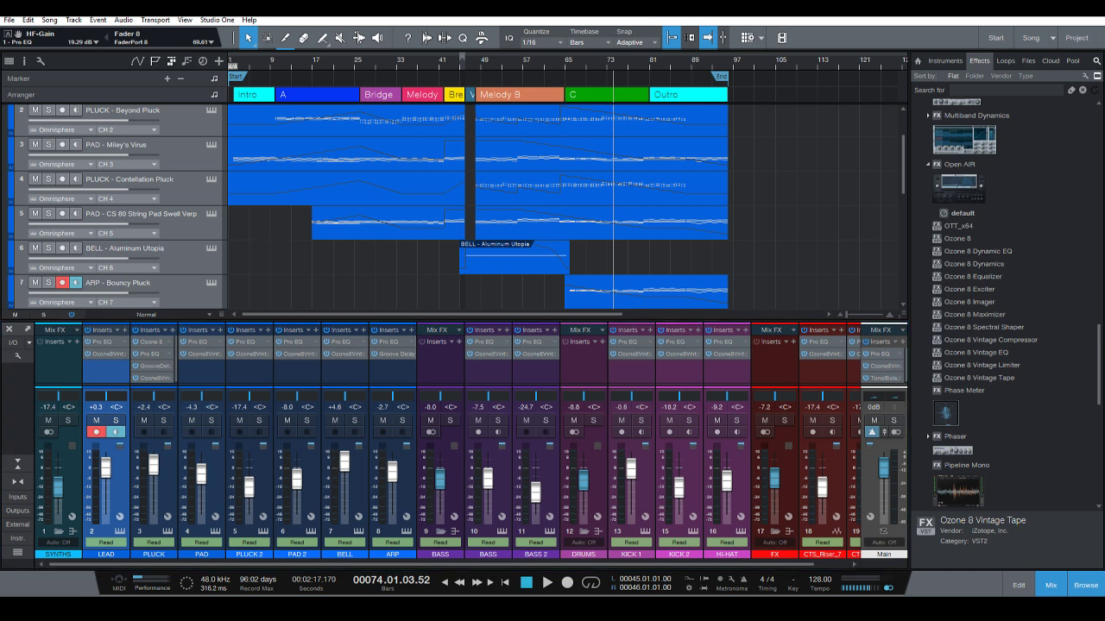
pyautogui.click(108, 354)
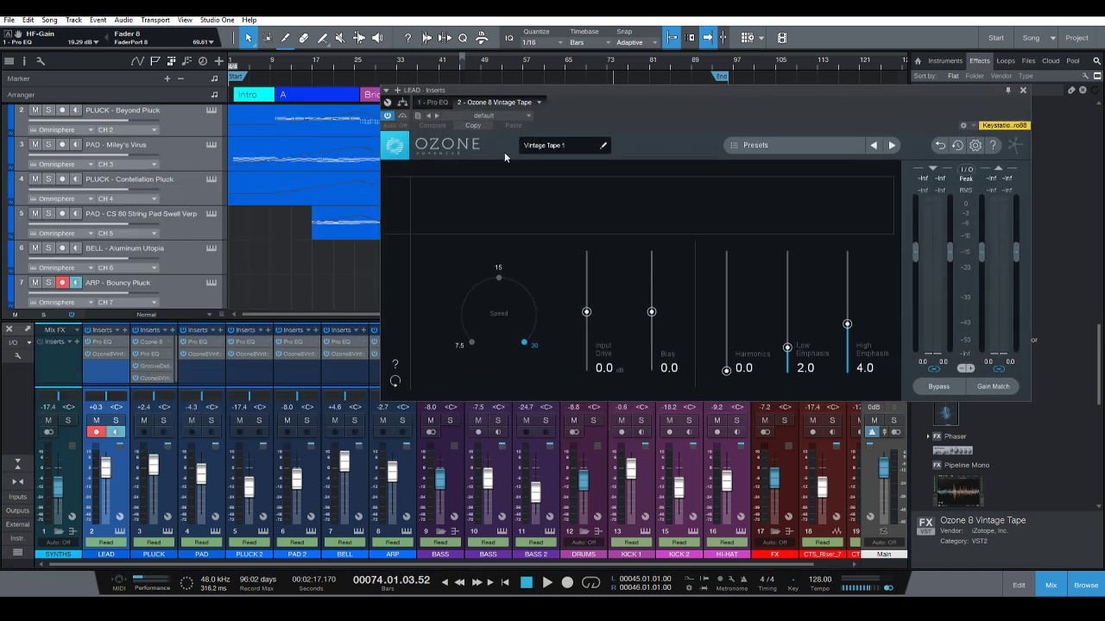
pyautogui.click(787, 144)
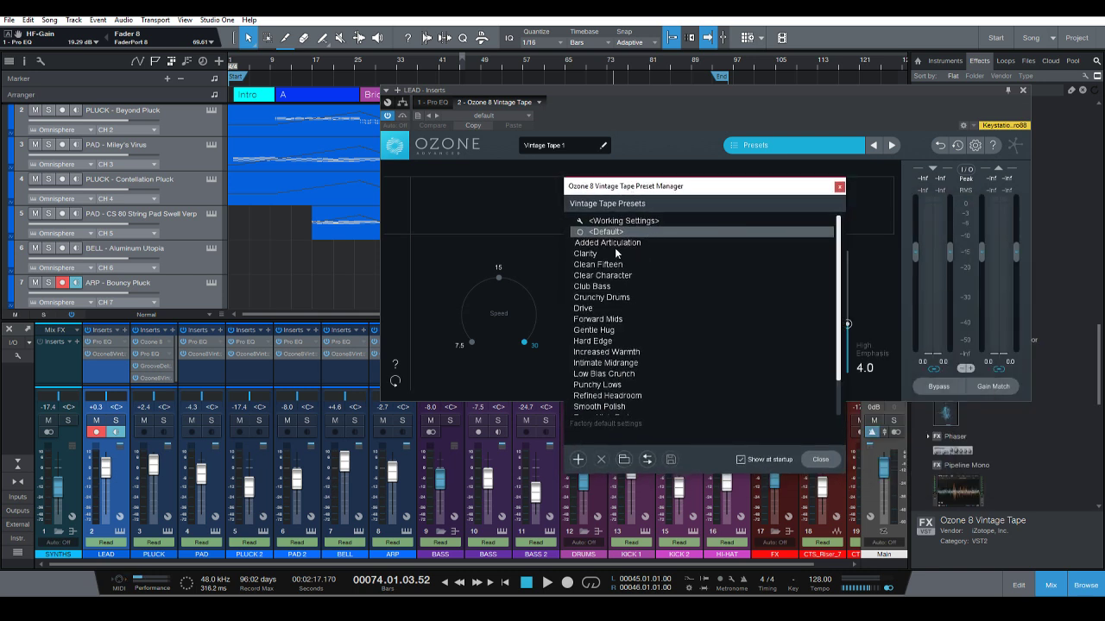
# Compare the Added Articulation and Clarity presets for LEAD's Vintage Tape, keep Clarity, and close the preset manager and plug-in.
pyautogui.click(614, 245)
pyautogui.press('Down')
pyautogui.press('Down')
pyautogui.press('Down')
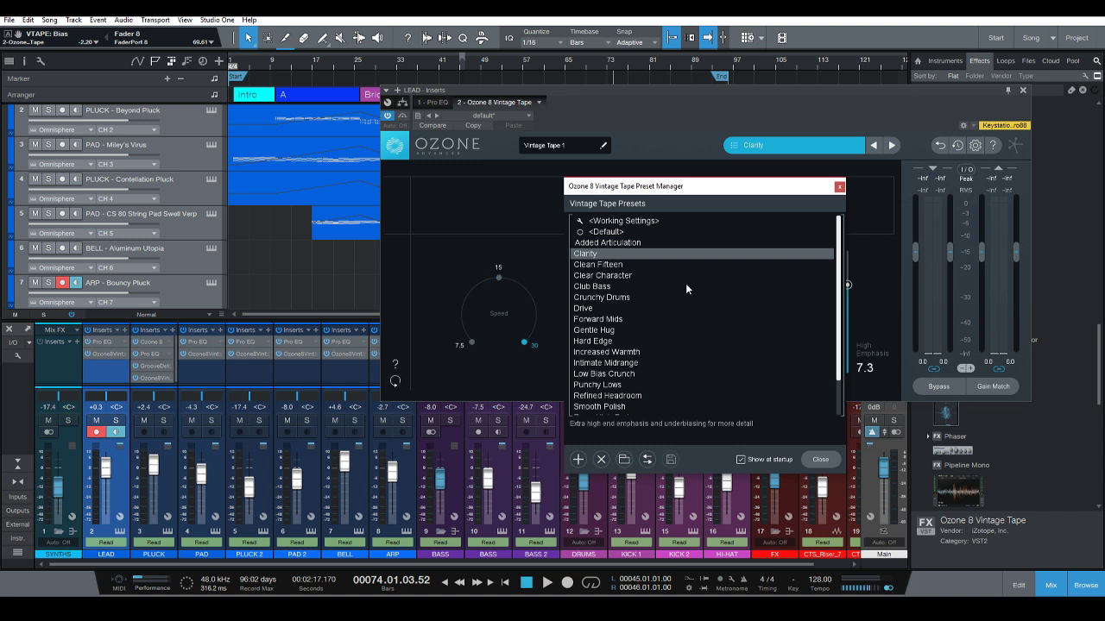
pyautogui.press('Up')
pyautogui.press('Up')
pyautogui.press('Up')
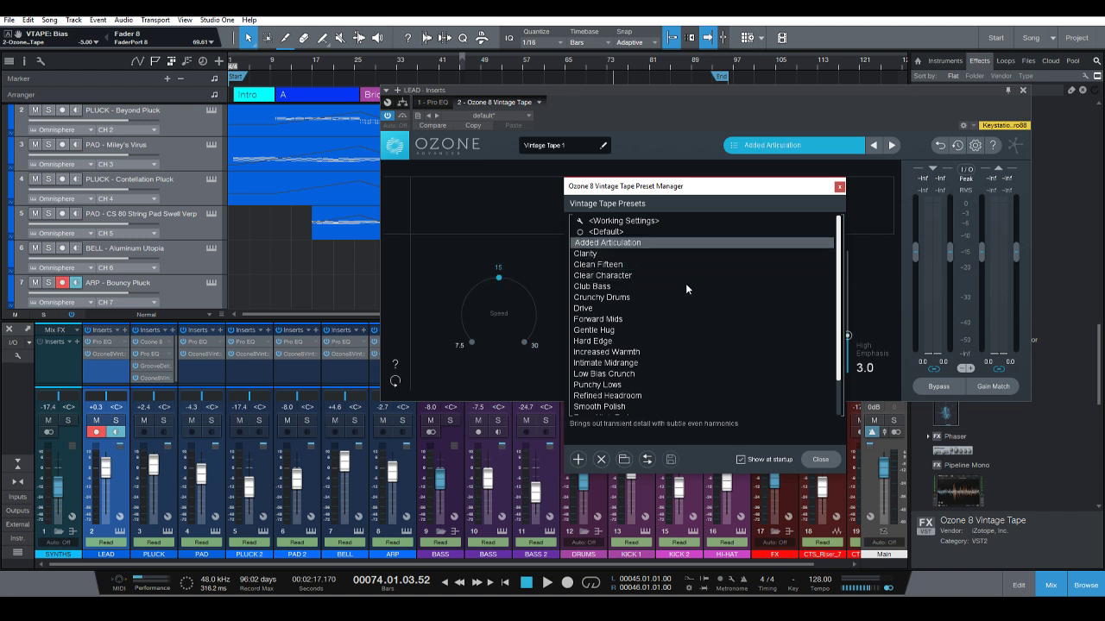
pyautogui.press('Down')
pyautogui.press('Down')
pyautogui.press('Down')
pyautogui.press('Up')
pyautogui.press('Up')
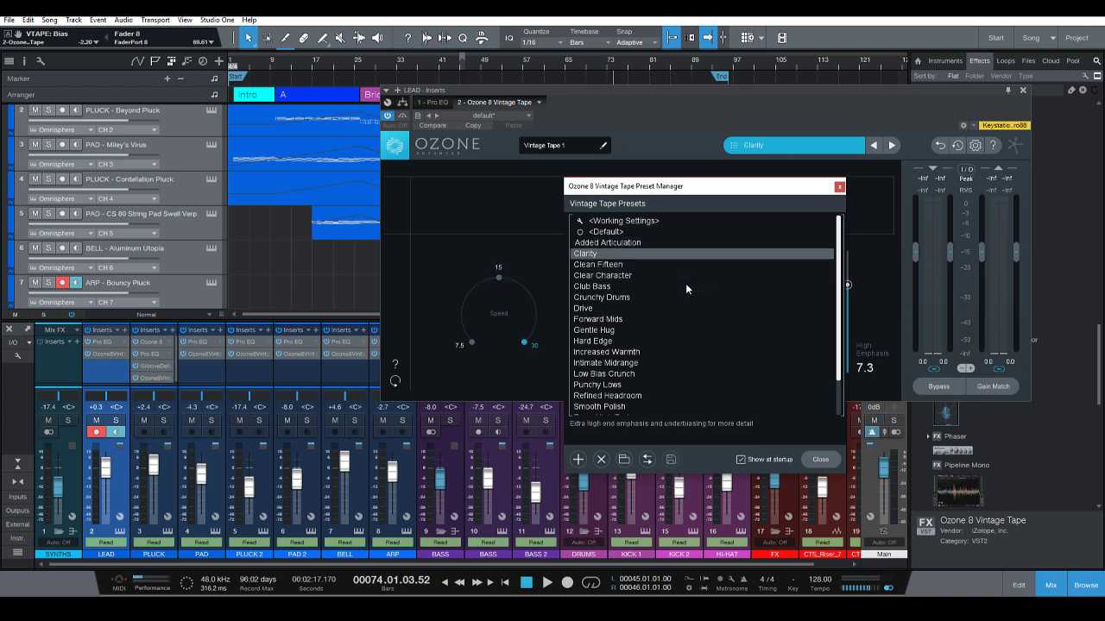
pyautogui.click(839, 186)
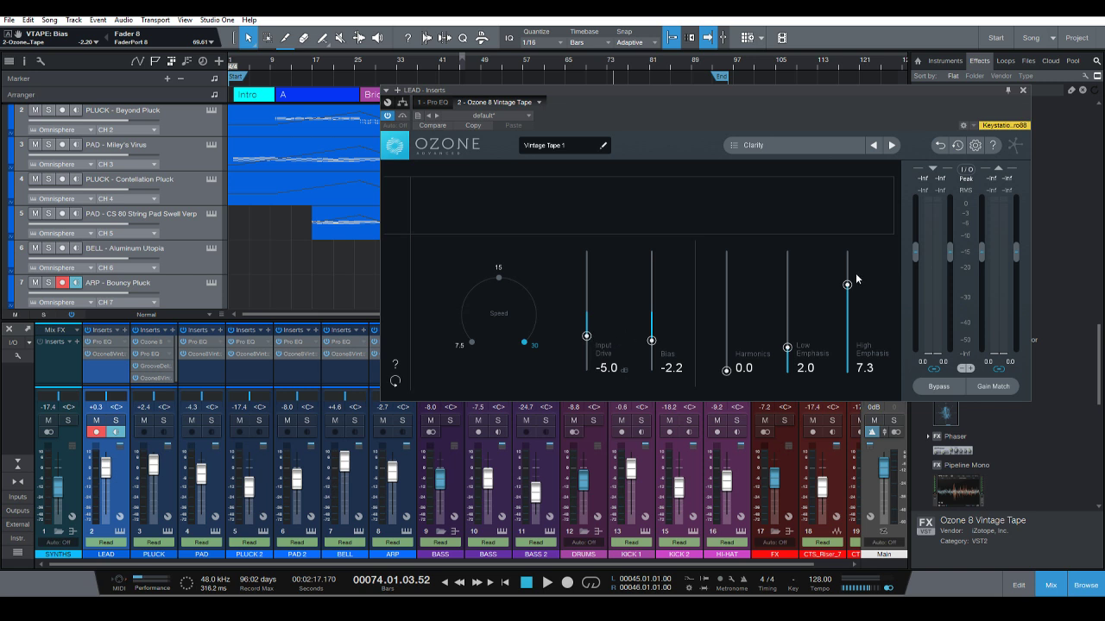
pyautogui.click(1022, 90)
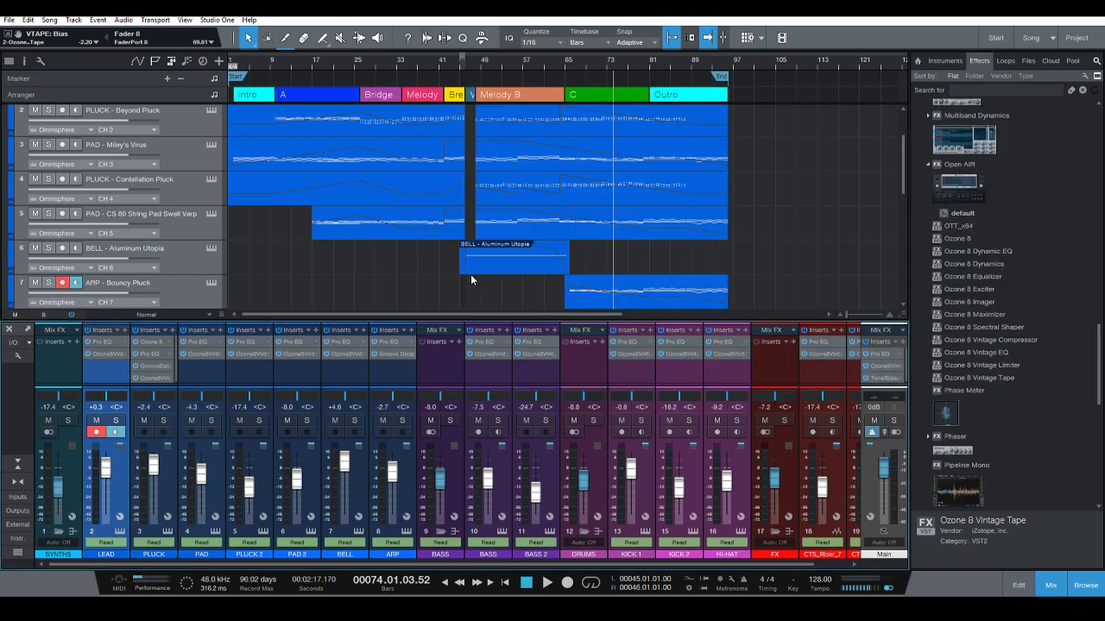
# Listen briefly to the soloed synth tracks from bar 34, then stop playback and release their solo.
pyautogui.scroll(3, 483, 242)
pyautogui.scroll(-5, 504, 218)
pyautogui.scroll(3, 504, 217)
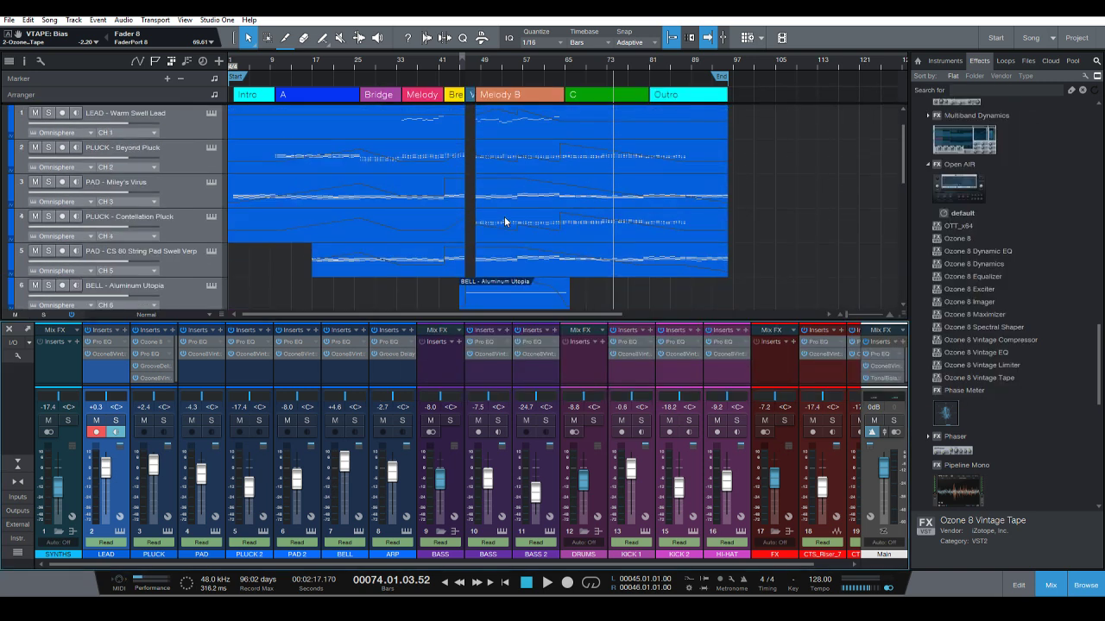
pyautogui.scroll(-3, 504, 215)
pyautogui.scroll(4, 504, 215)
pyautogui.click(401, 71)
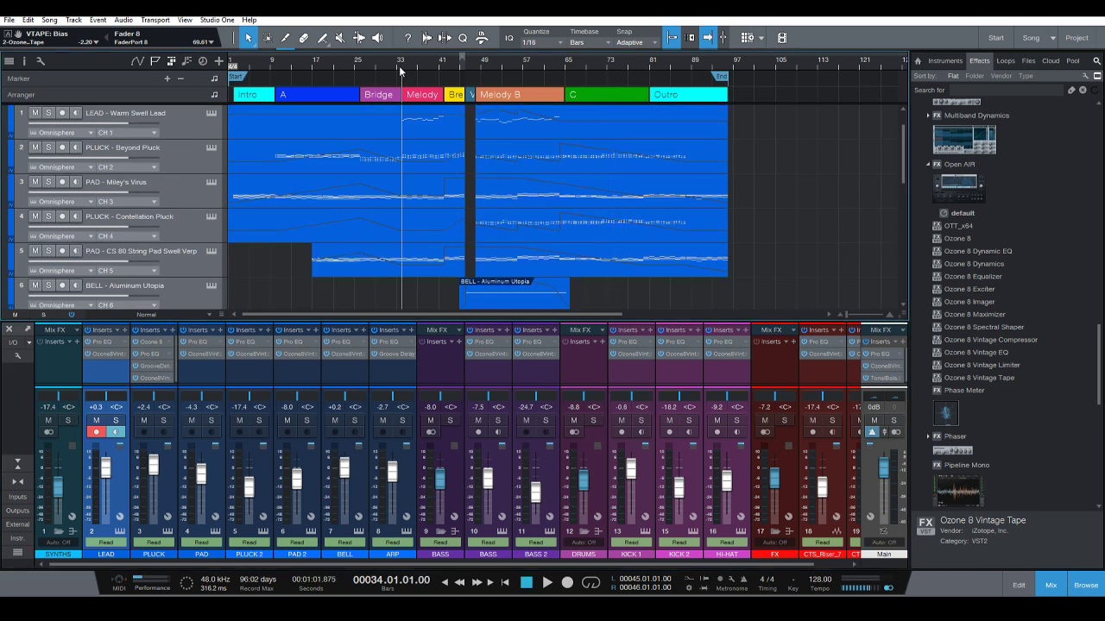
pyautogui.press('s')
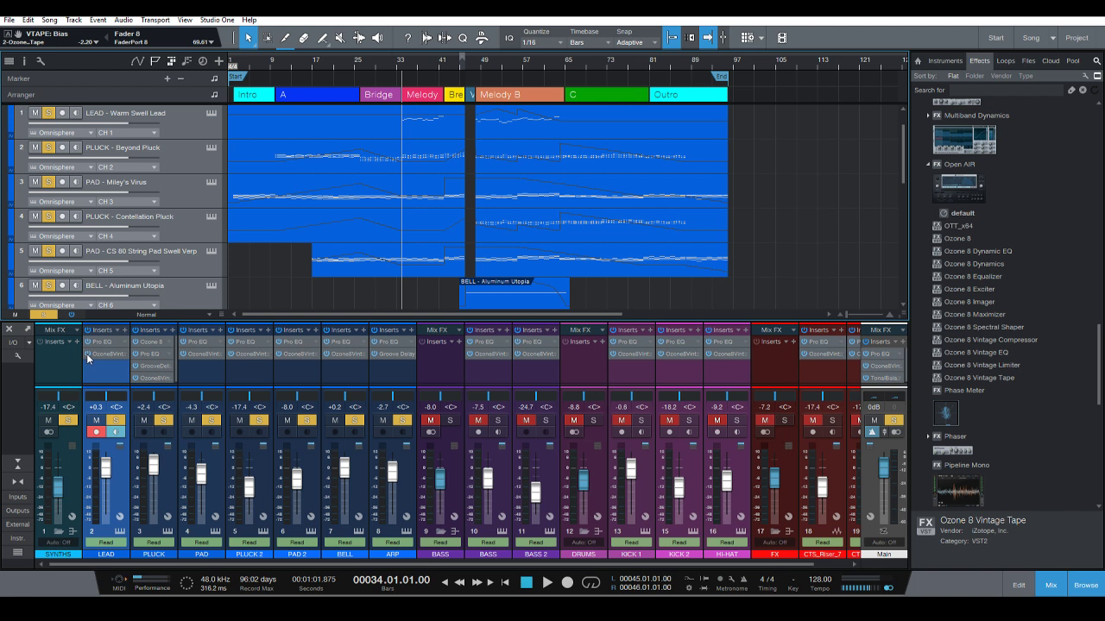
pyautogui.press('s')
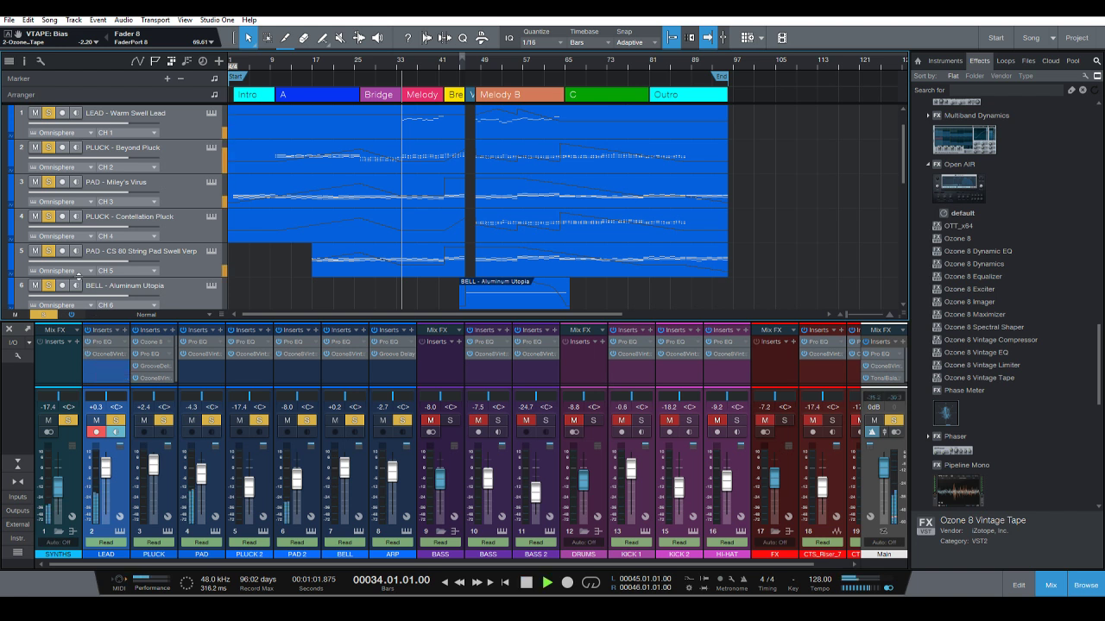
pyautogui.press('space')
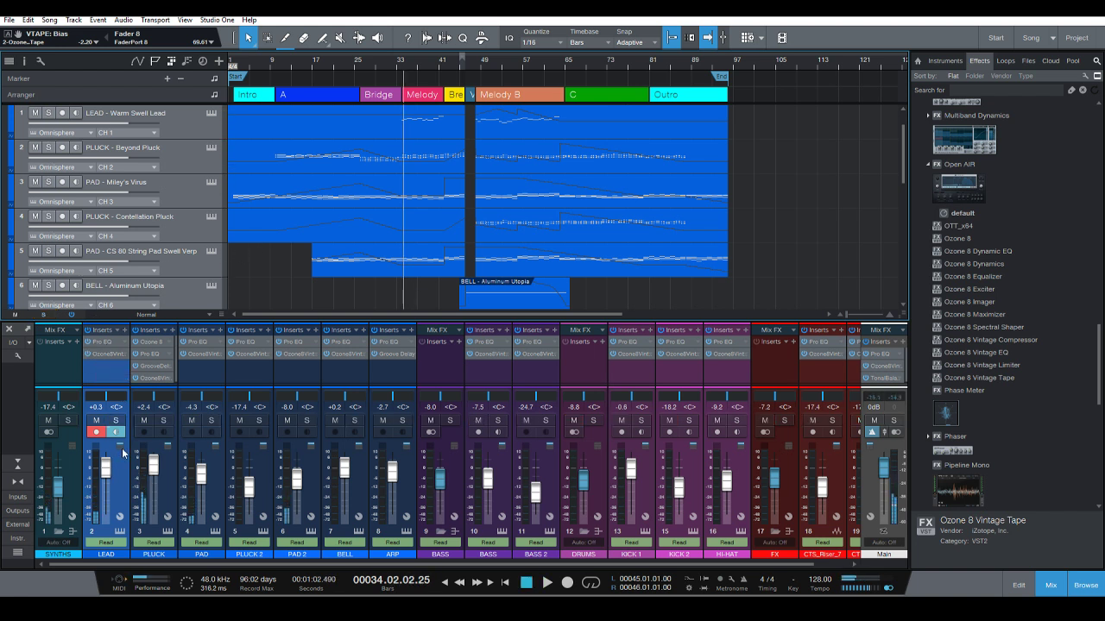
# Solo the LEAD channel alone and listen to its melody from bar 33, stopping playback in bar 41.
pyautogui.click(174, 467)
pyautogui.click(126, 466)
pyautogui.press('s')
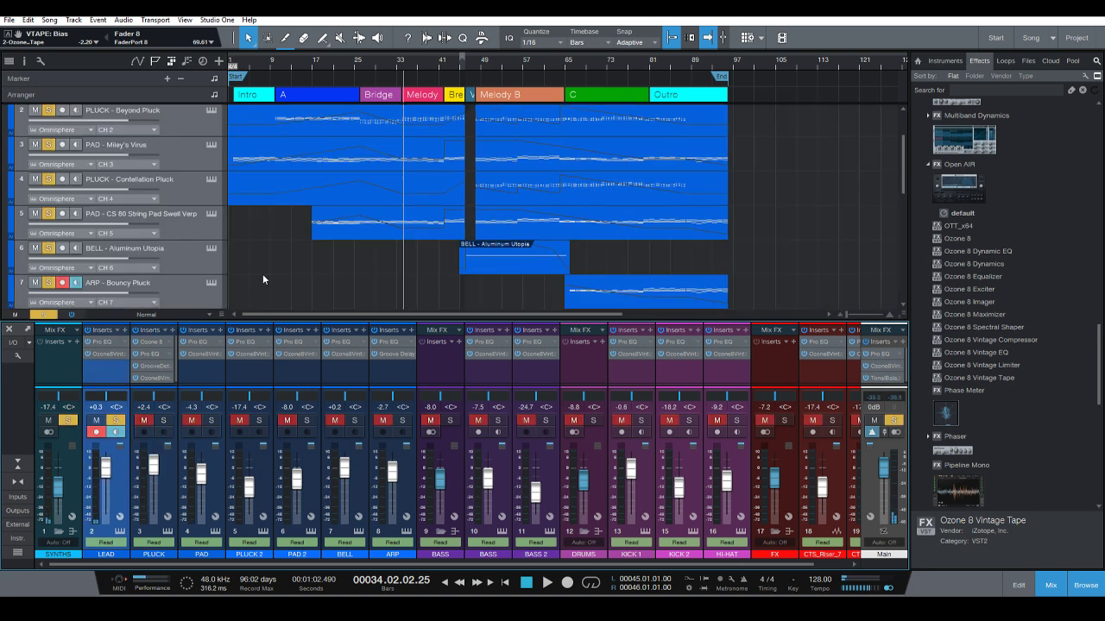
pyautogui.click(359, 62)
pyautogui.press('space')
pyautogui.scroll(2, 388, 178)
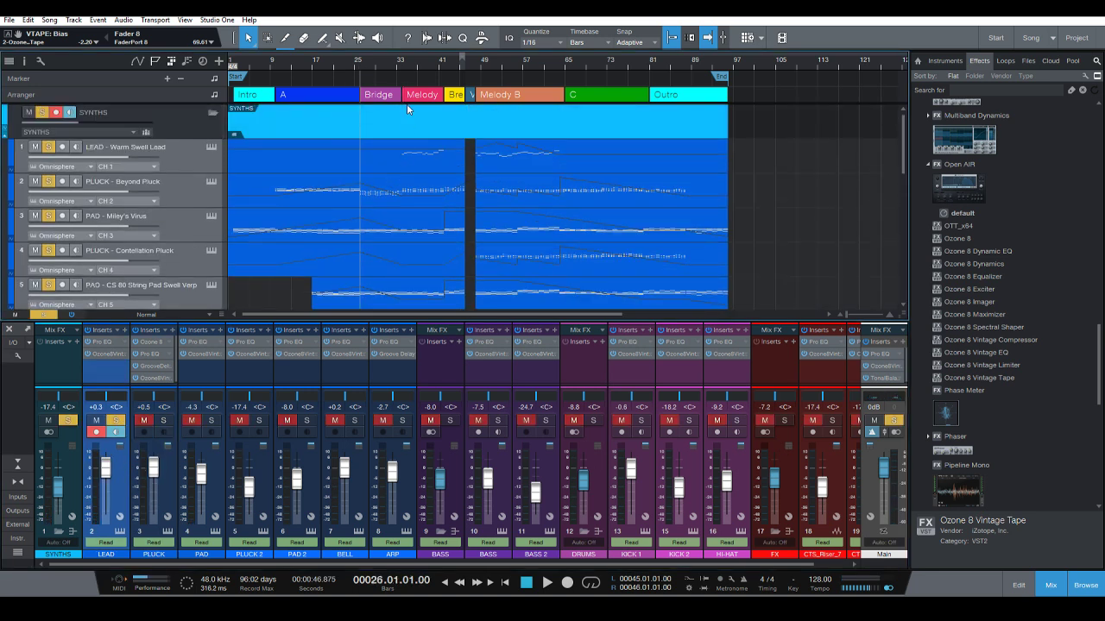
pyautogui.click(398, 62)
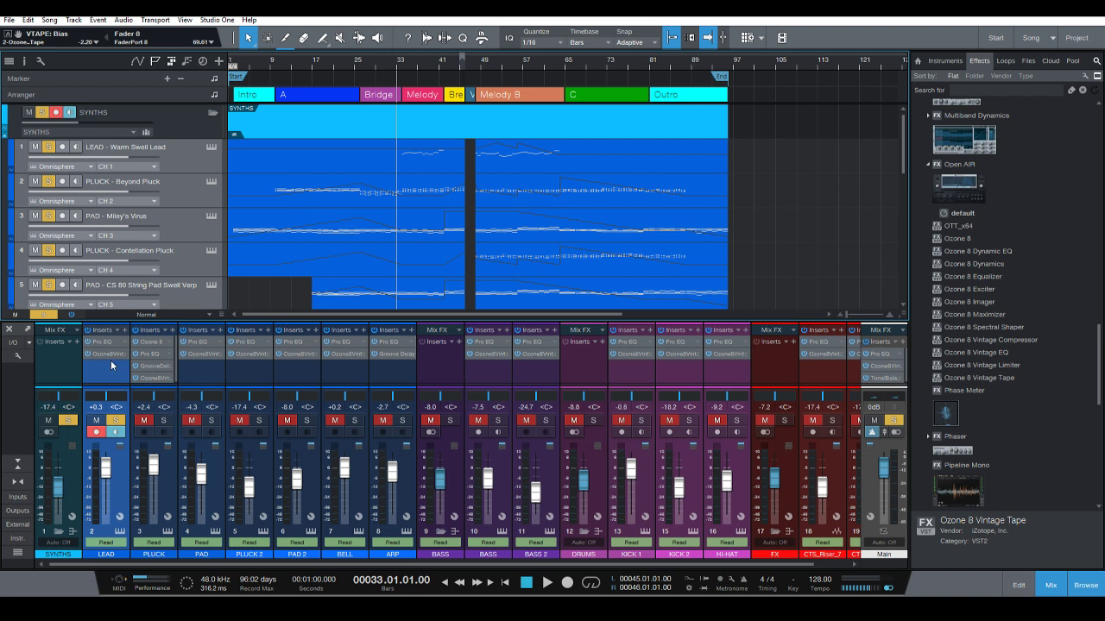
pyautogui.press('space')
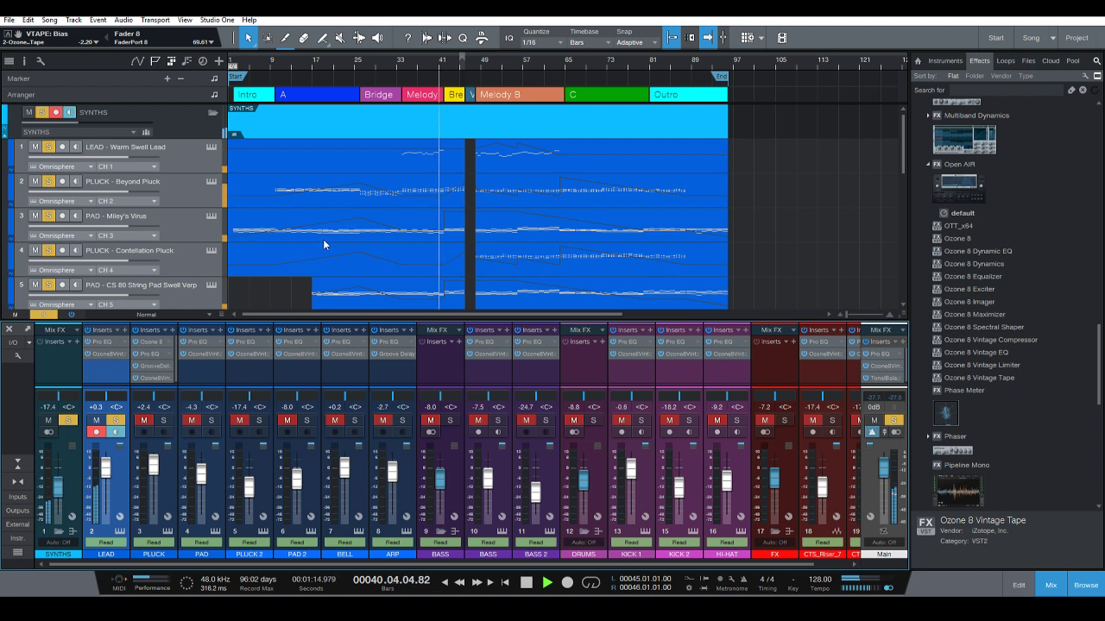
pyautogui.press('space')
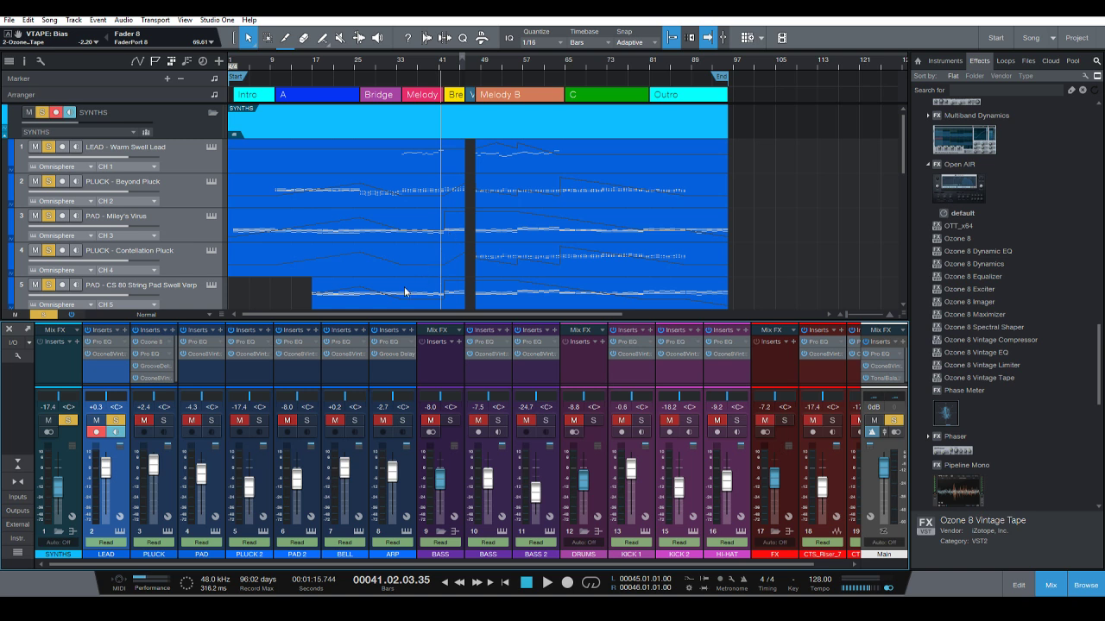
# Clear solo on all tracks and show the synth tracks from LEAD to BELL in the arrangement.
pyautogui.scroll(-3, 322, 295)
pyautogui.scroll(3, 323, 215)
pyautogui.click(48, 314)
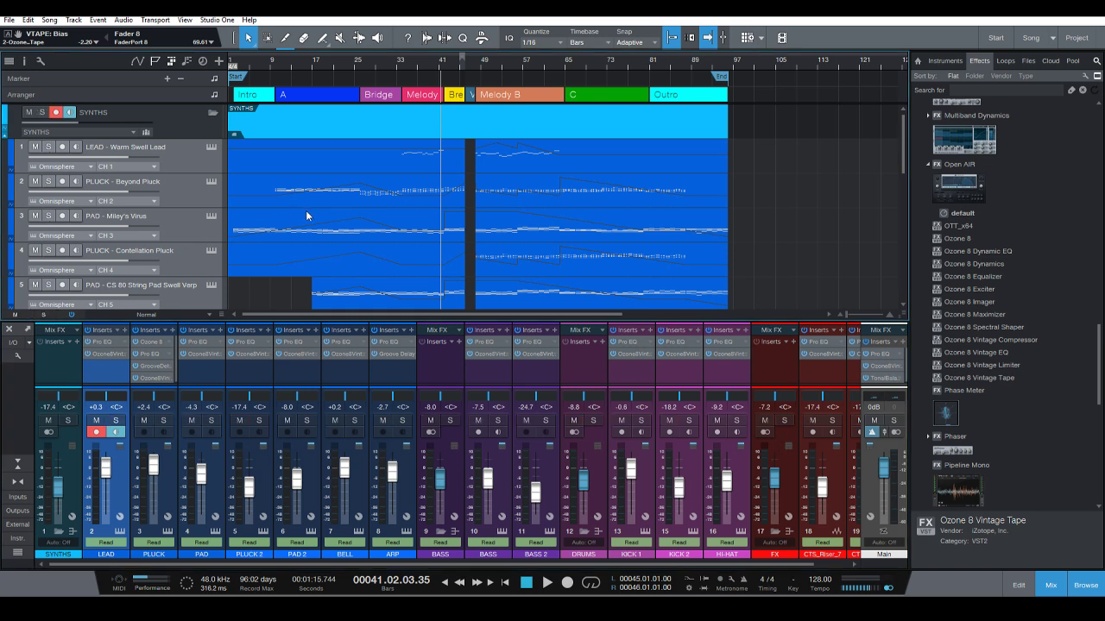
pyautogui.scroll(-3, 306, 213)
pyautogui.scroll(2, 308, 233)
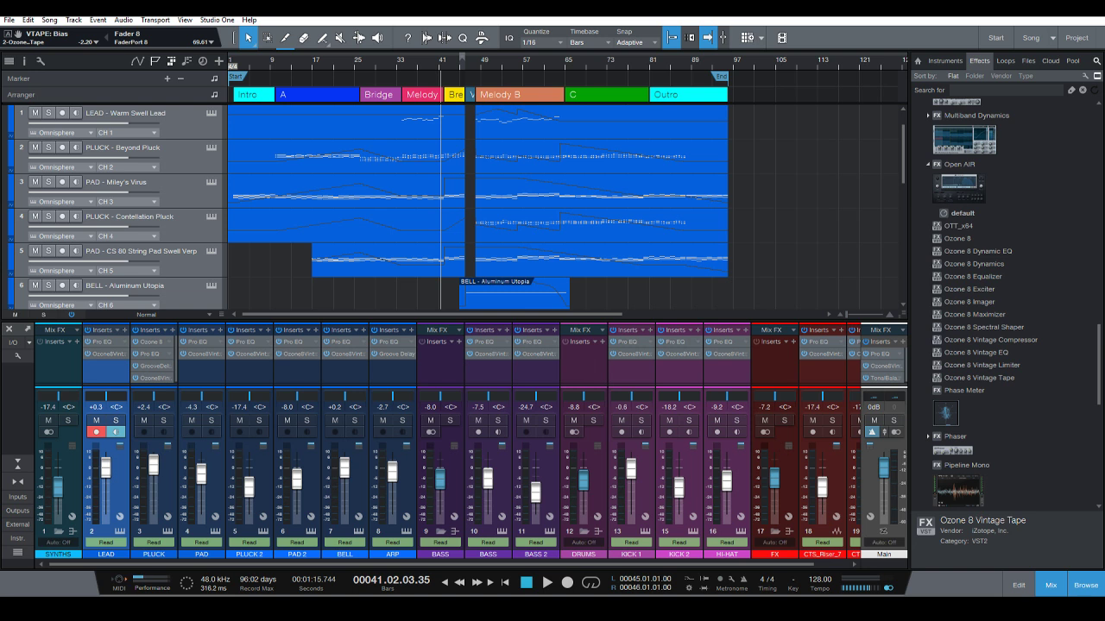
# Open the Ozone 8 Vintage Tape insert on the PLUCK channel that holds the Beyond Pluck track.
pyautogui.click(152, 377)
pyautogui.moveTo(259, 167); pyautogui.dragTo(478, 219)
pyautogui.scroll(2, 256, 181)
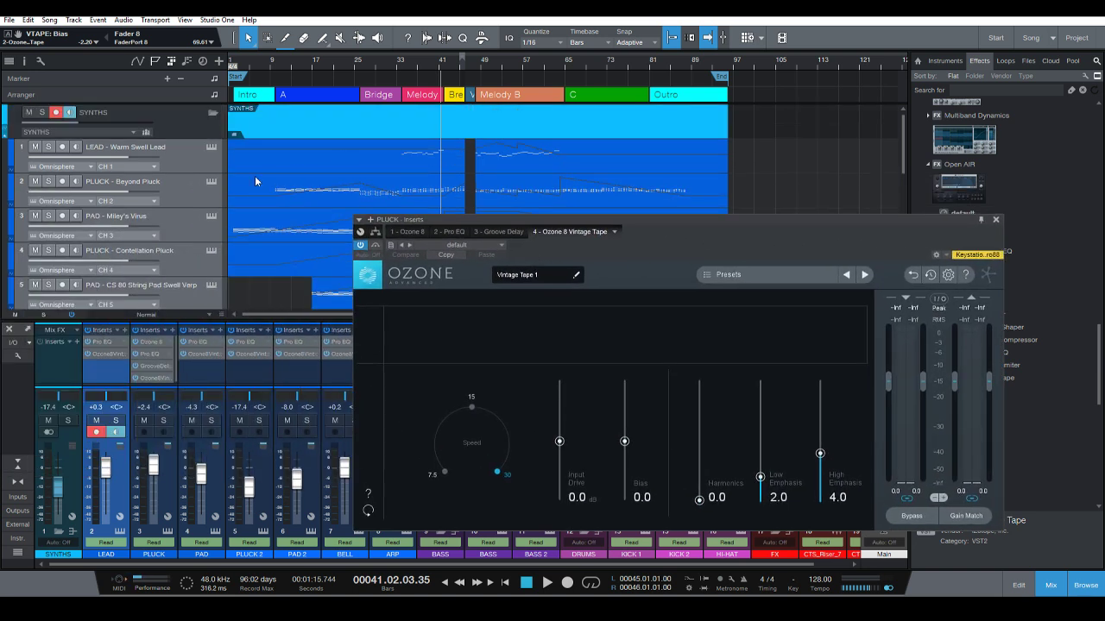
pyautogui.click(48, 182)
pyautogui.scroll(-1, 340, 178)
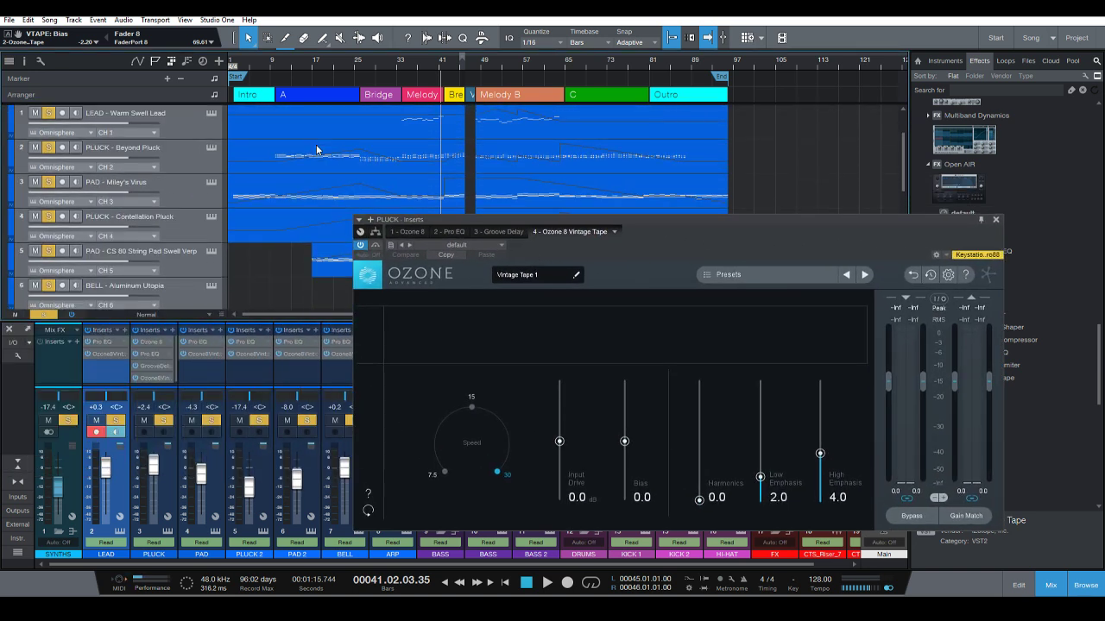
pyautogui.click(52, 314)
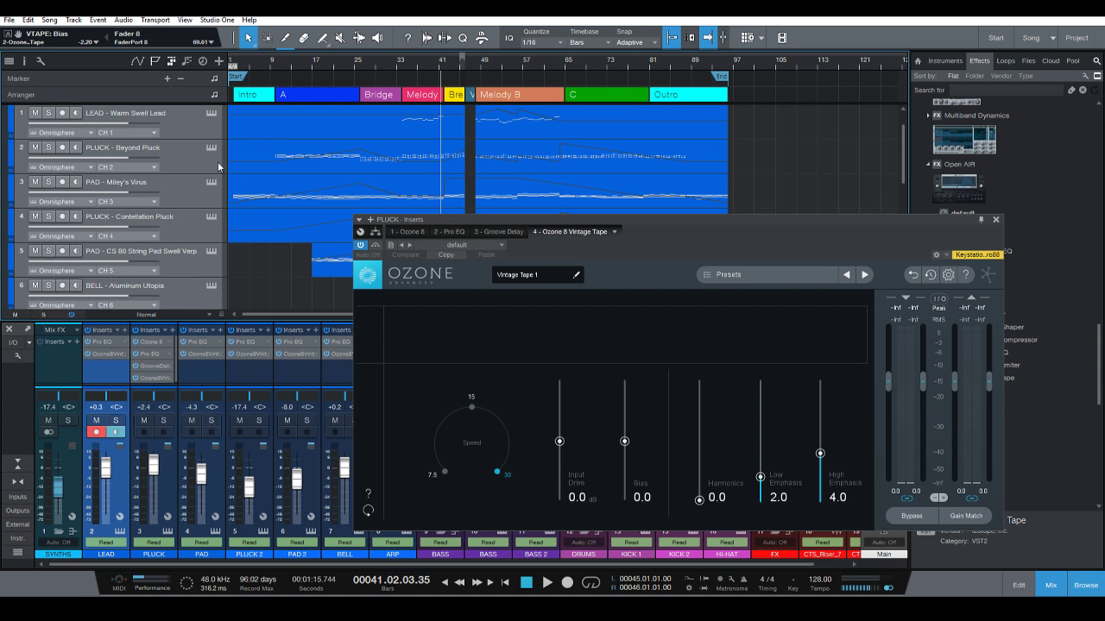
# Select only the PLUCK - Beyond Pluck track, start playback from bar 10 and solo the track to hear it alone.
pyautogui.click(219, 167)
pyautogui.scroll(1, 311, 127)
pyautogui.click(272, 71)
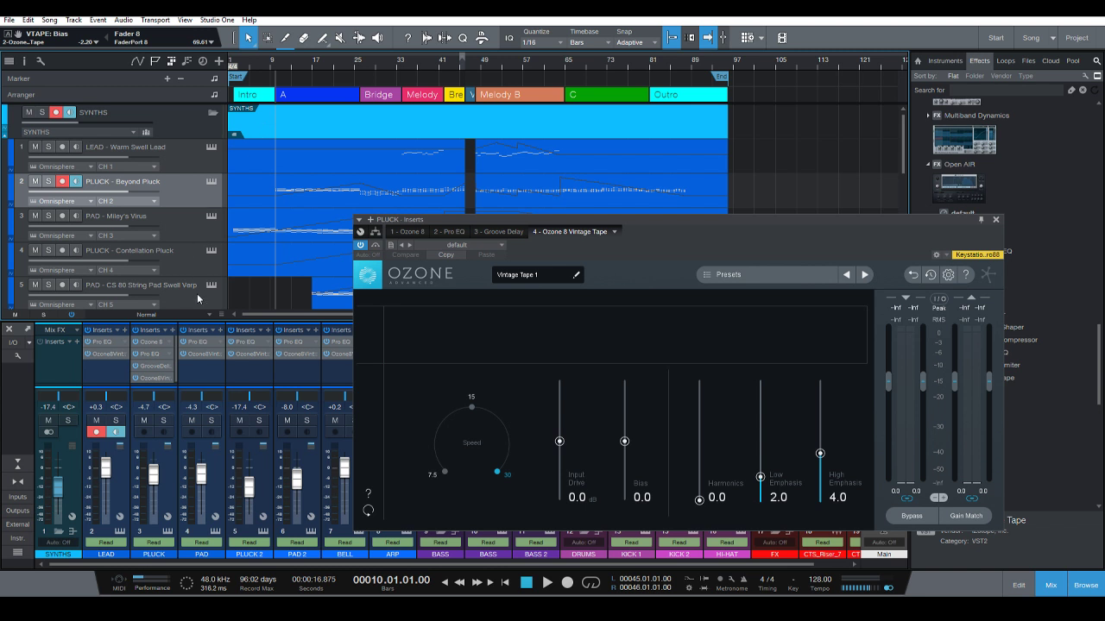
pyautogui.press('space')
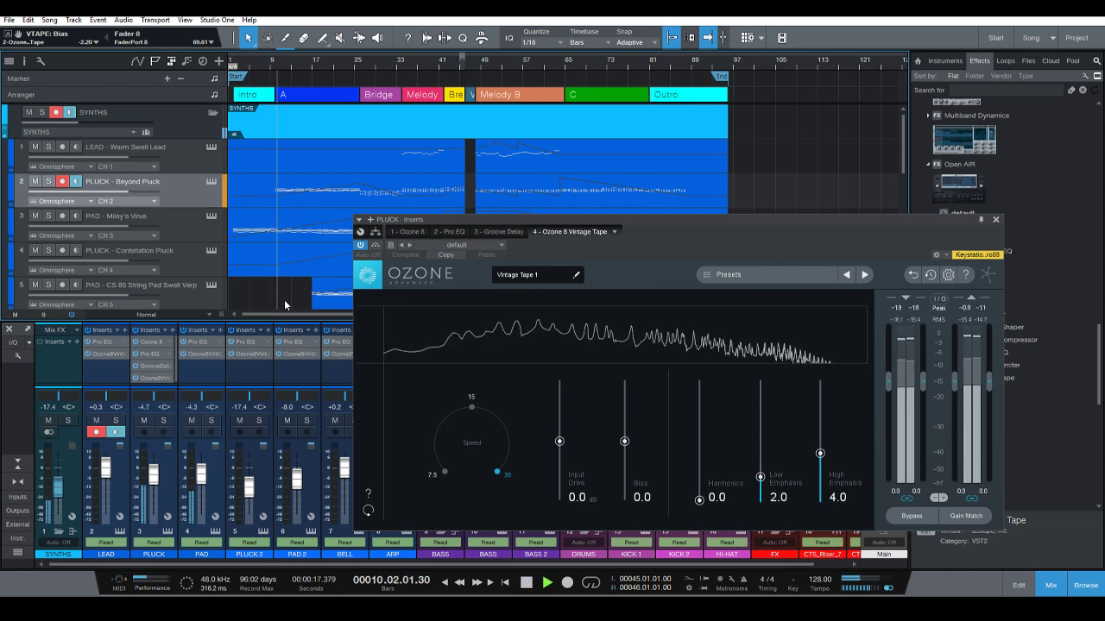
pyautogui.press('s')
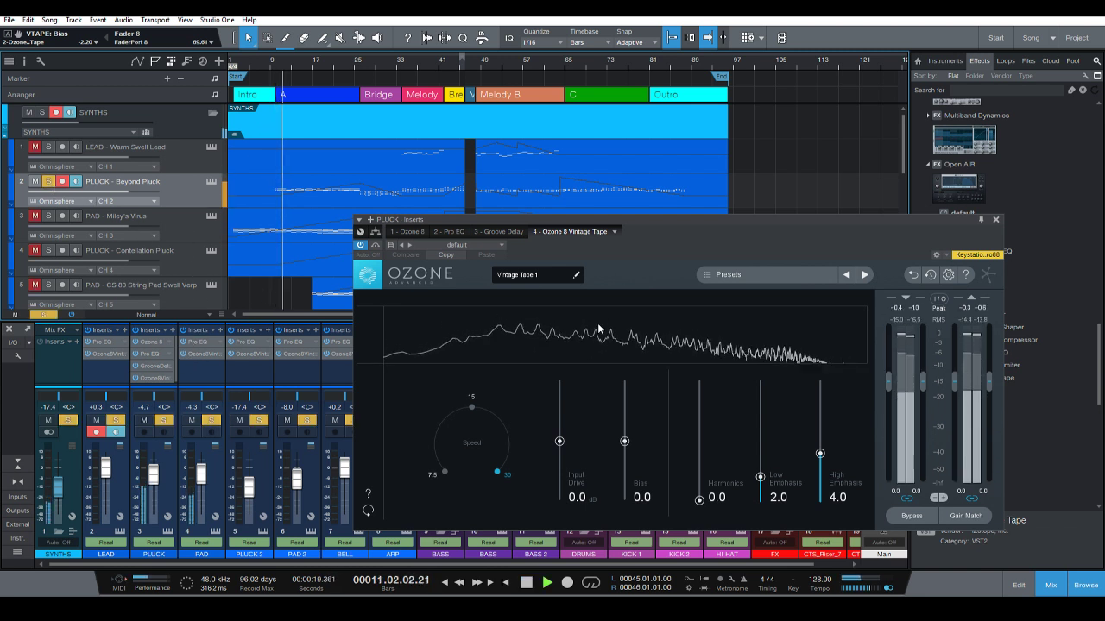
# Try the Hard Edge preset on the PLUCK channel's Ozone 8 Vintage Tape.
pyautogui.click(757, 275)
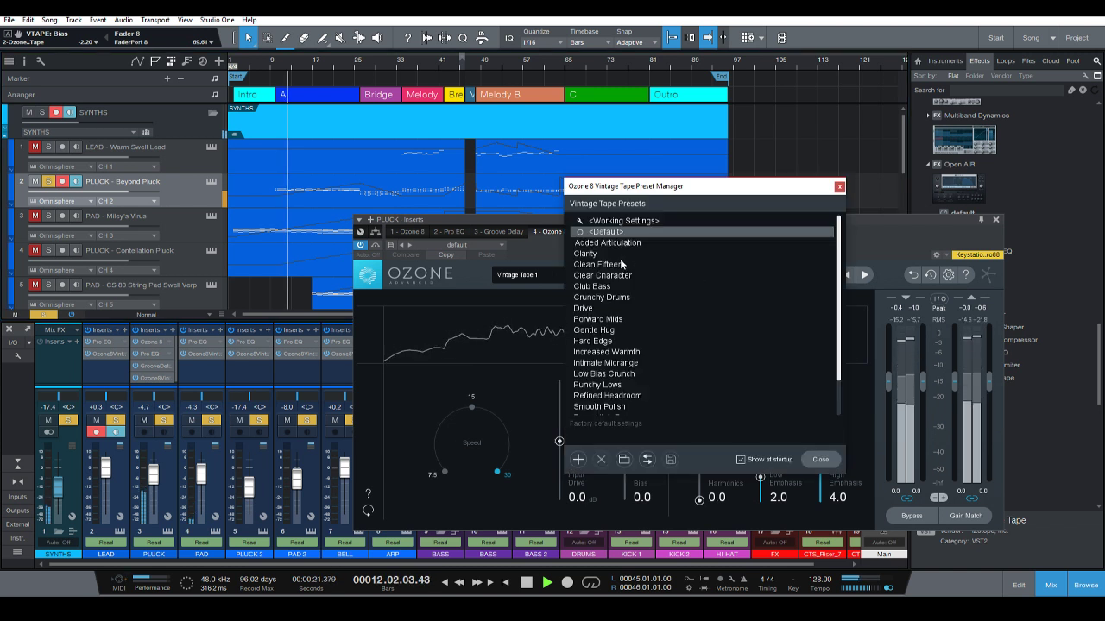
pyautogui.scroll(-2, 599, 316)
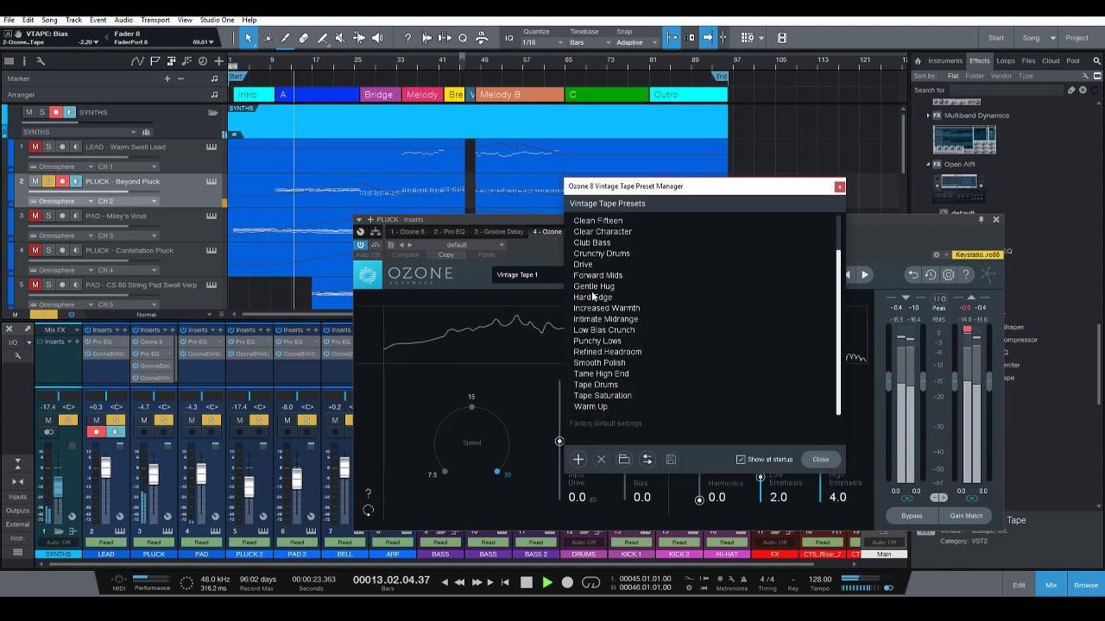
pyautogui.click(593, 296)
pyautogui.click(820, 459)
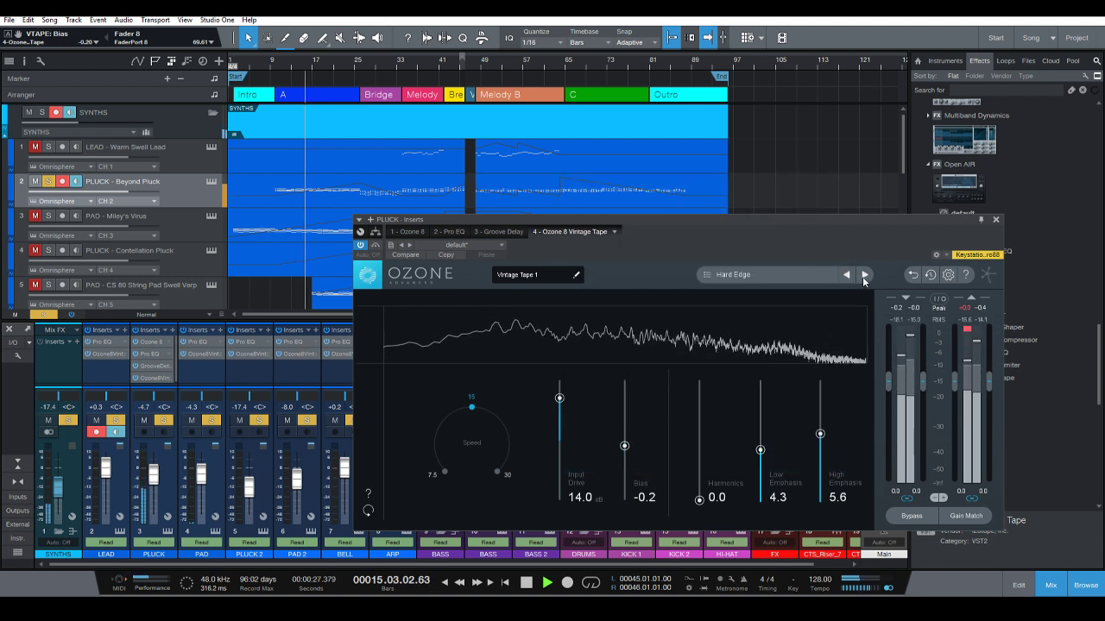
# Advance through the presets of the PLUCK channel's Vintage Tape to Clear Character, close the plug-in and unsolo the PLUCK - Beyond Pluck track.
pyautogui.click(864, 275)
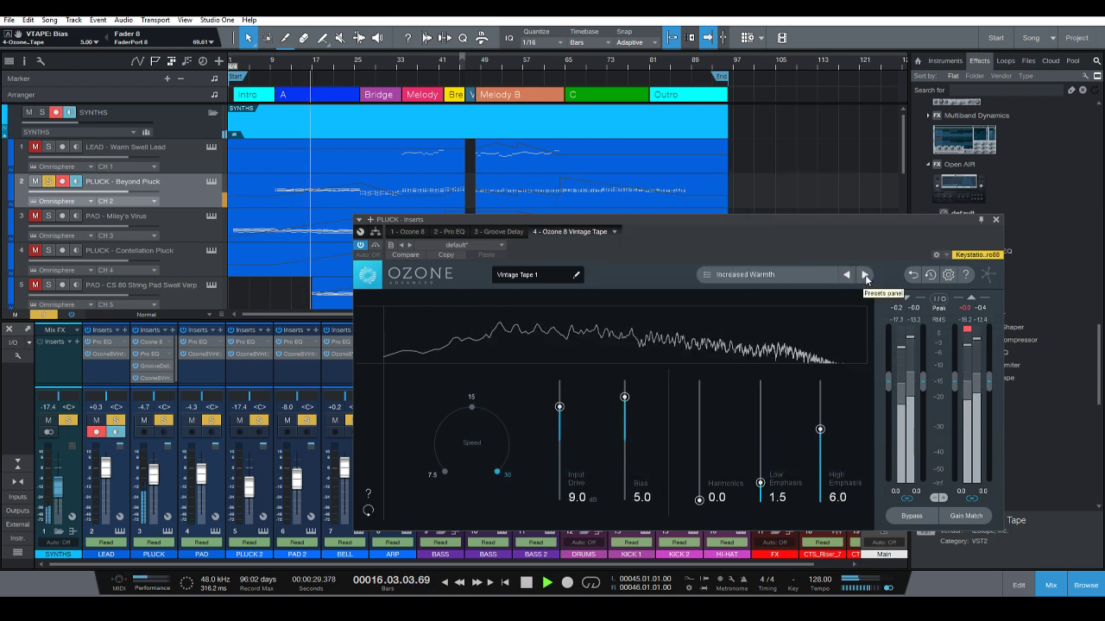
pyautogui.click(864, 274)
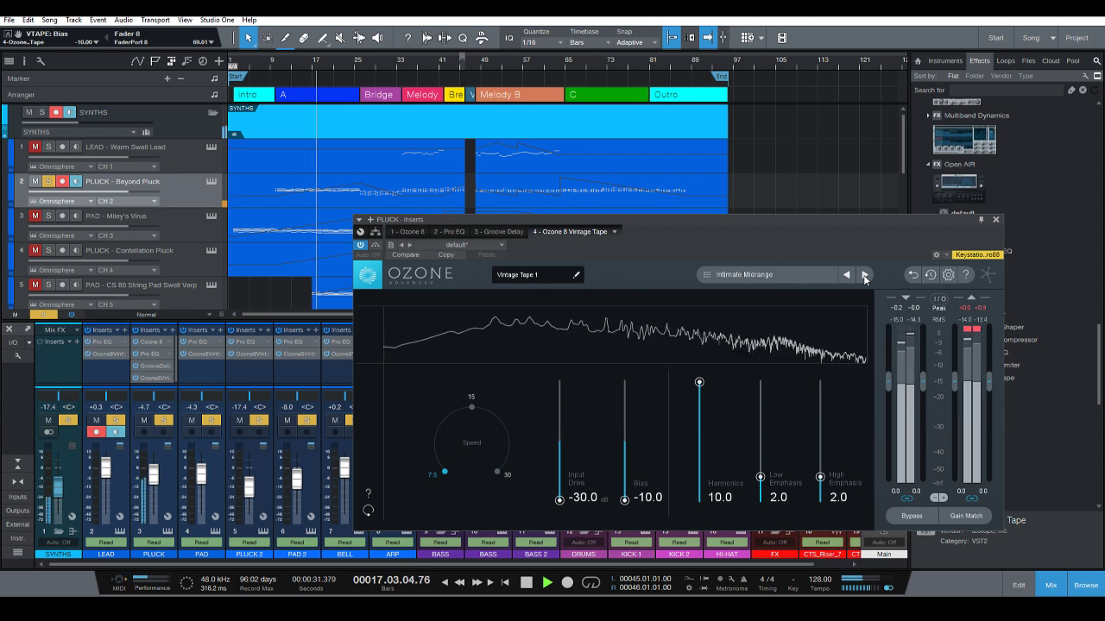
pyautogui.click(864, 275)
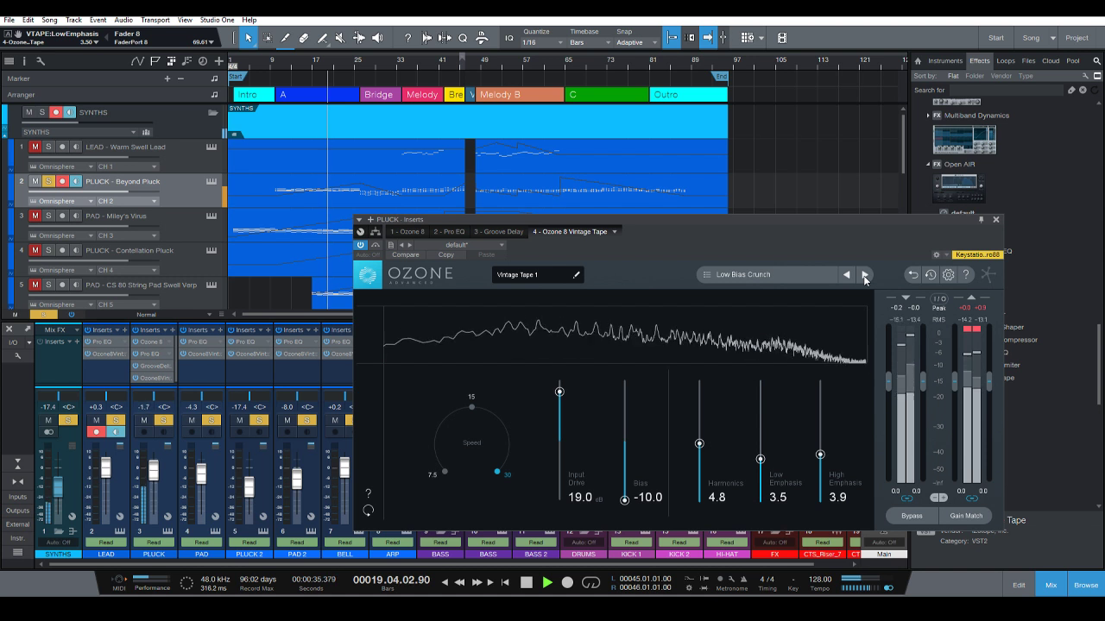
pyautogui.click(864, 274)
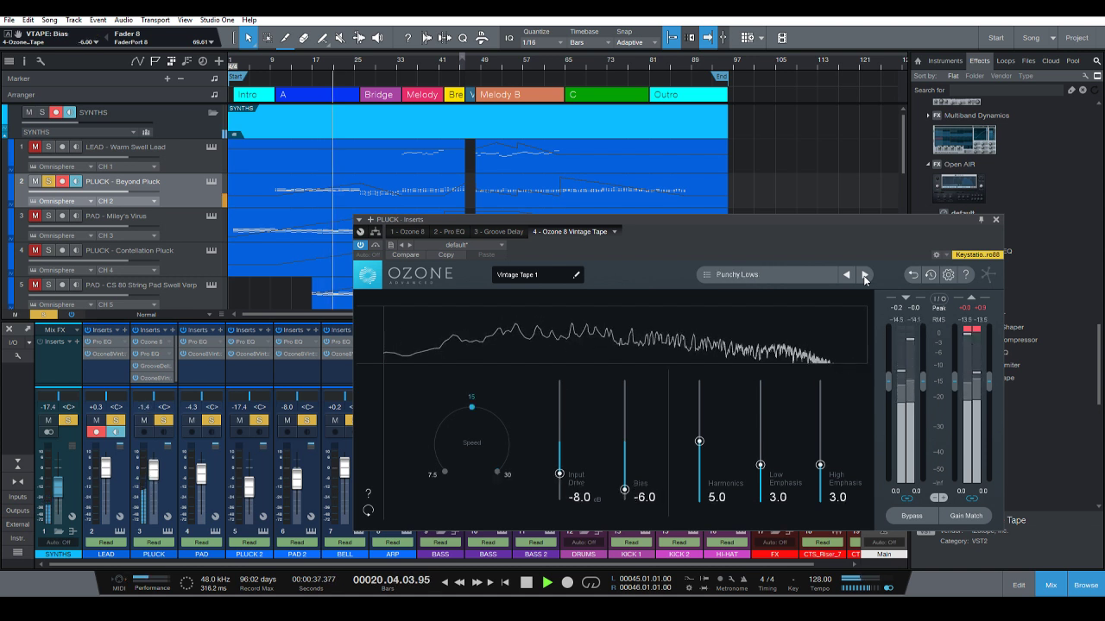
pyautogui.click(864, 275)
pyautogui.click(864, 274)
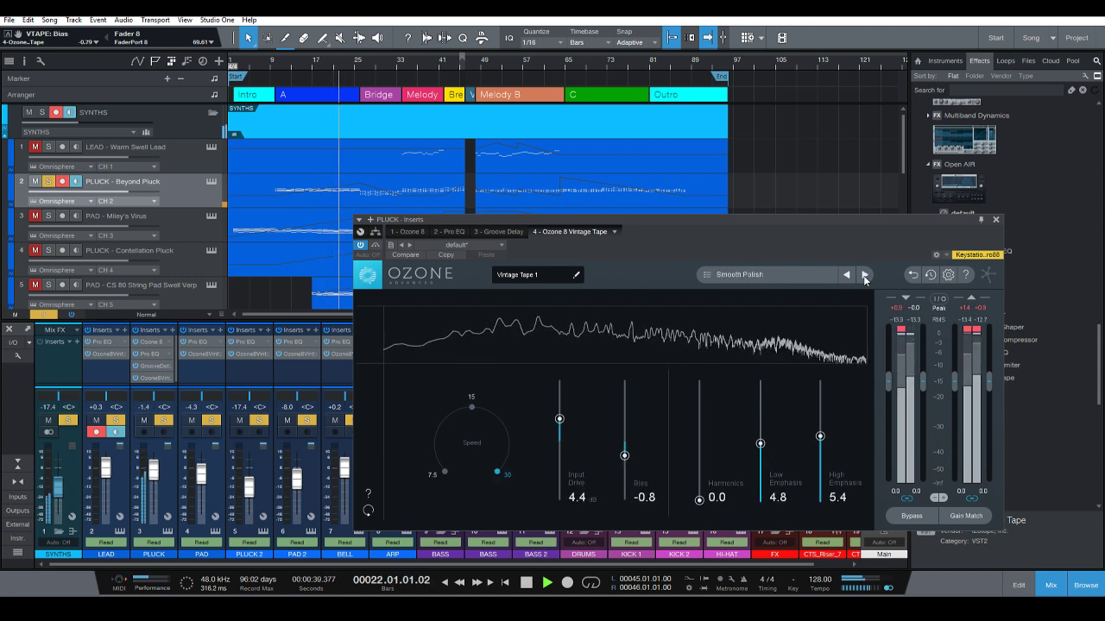
pyautogui.click(864, 274)
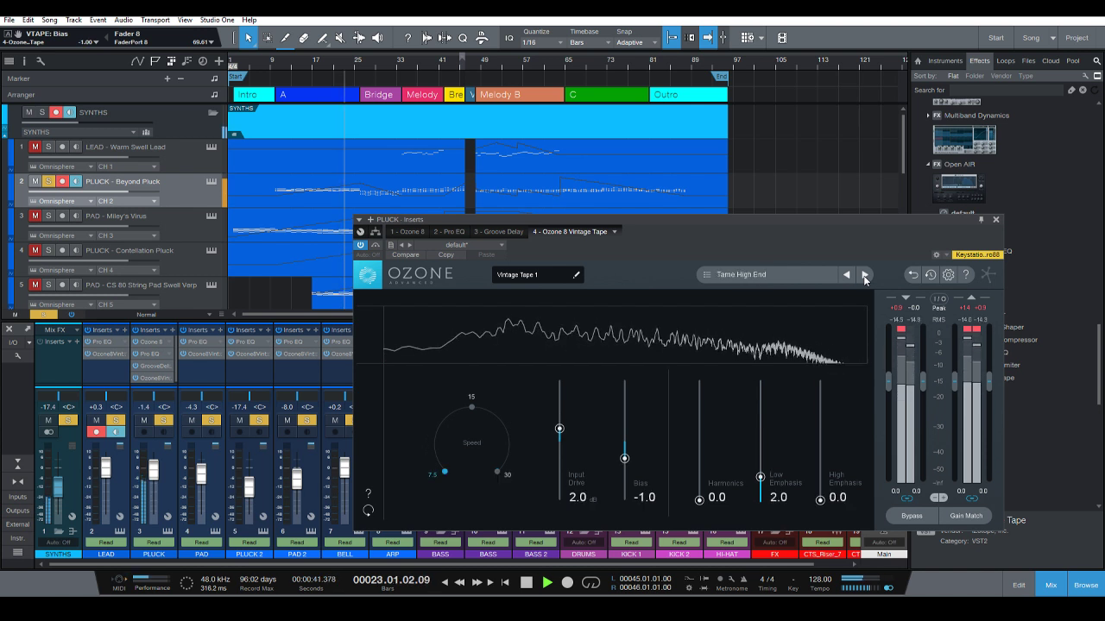
pyautogui.click(864, 274)
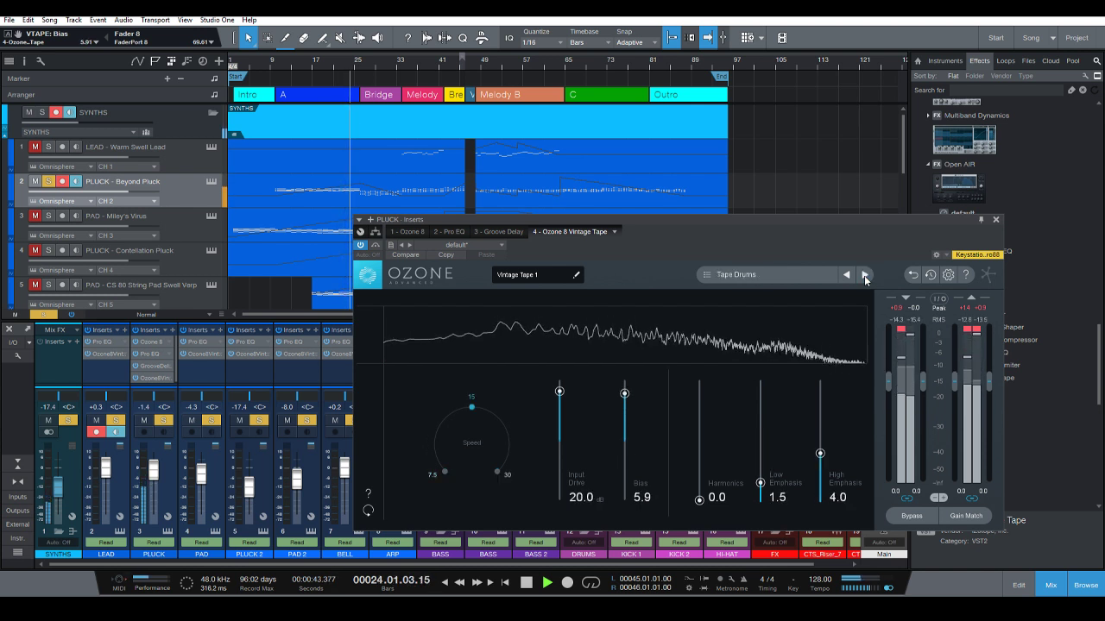
pyautogui.click(864, 274)
pyautogui.click(864, 274)
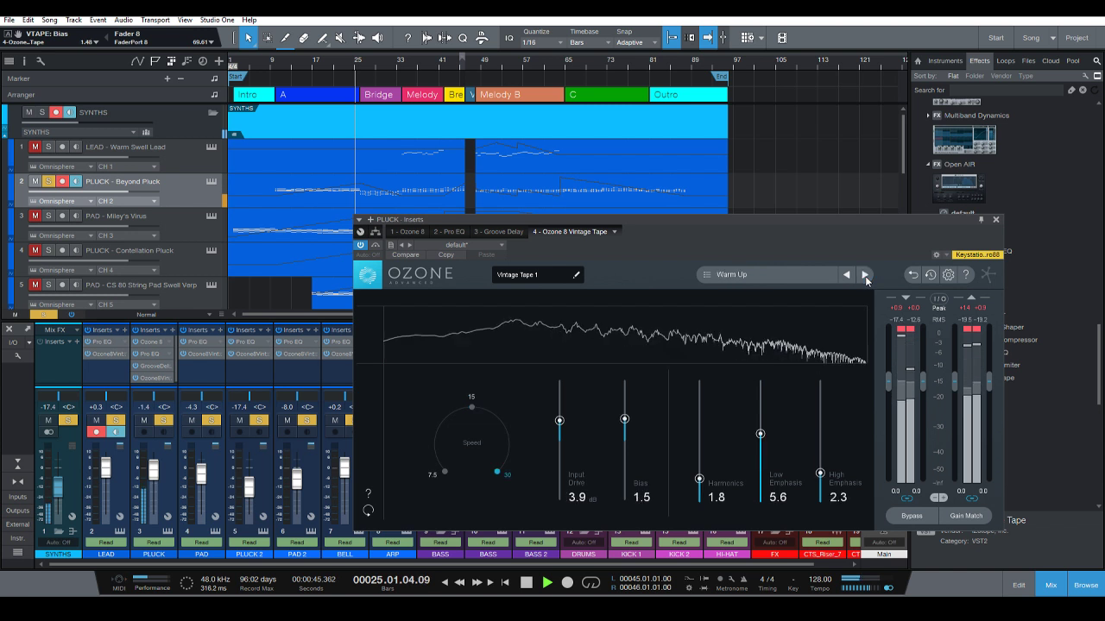
pyautogui.click(865, 275)
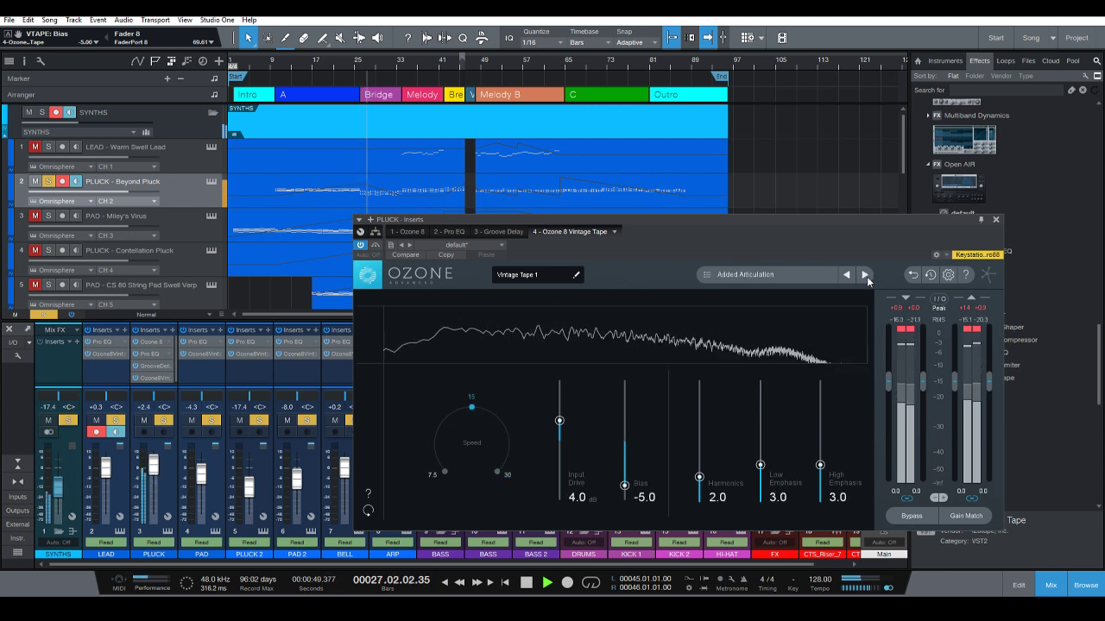
pyautogui.click(865, 276)
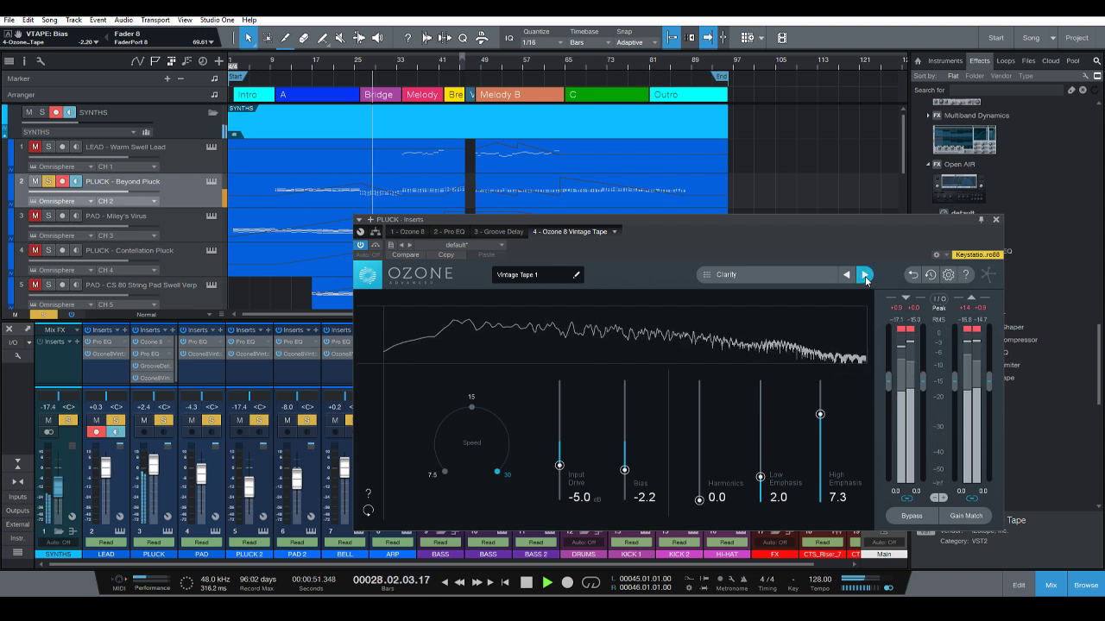
pyautogui.click(865, 275)
pyautogui.click(865, 275)
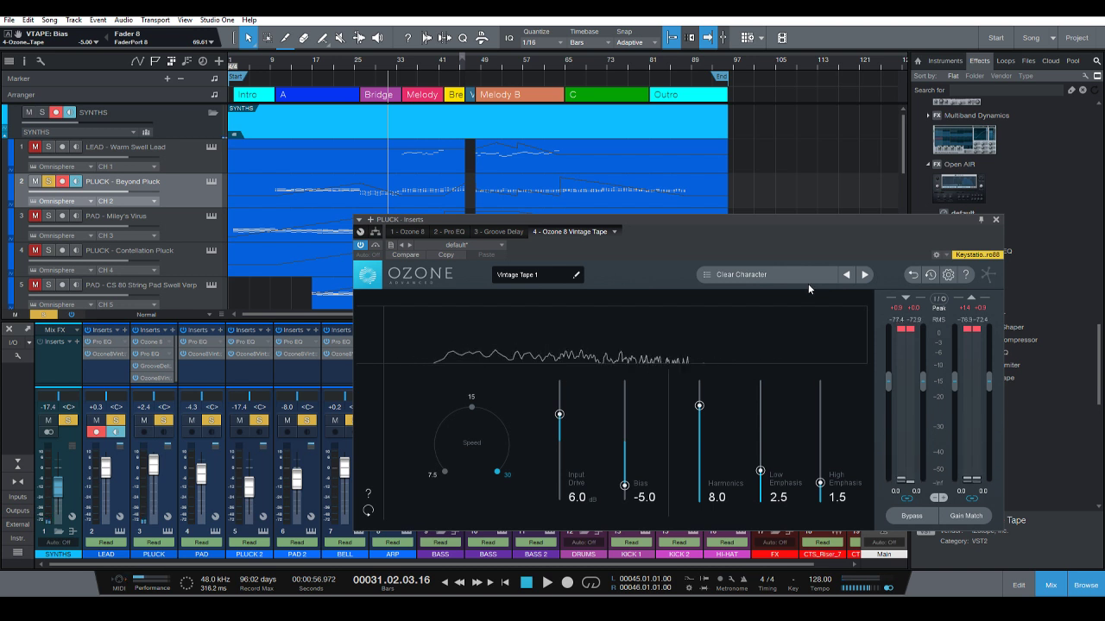
pyautogui.click(996, 220)
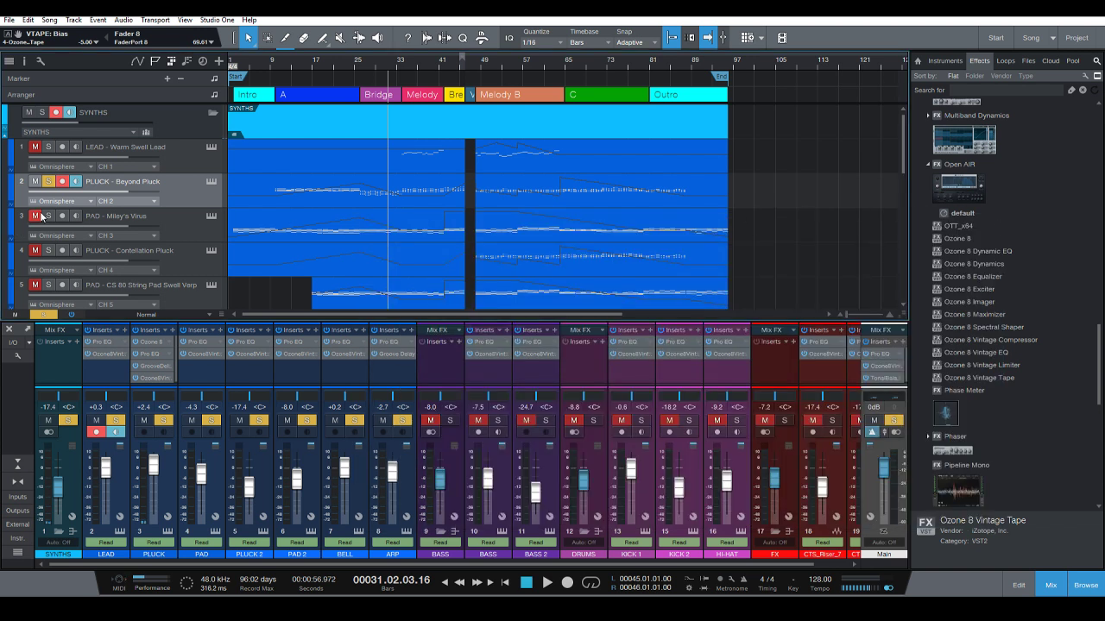
pyautogui.click(48, 182)
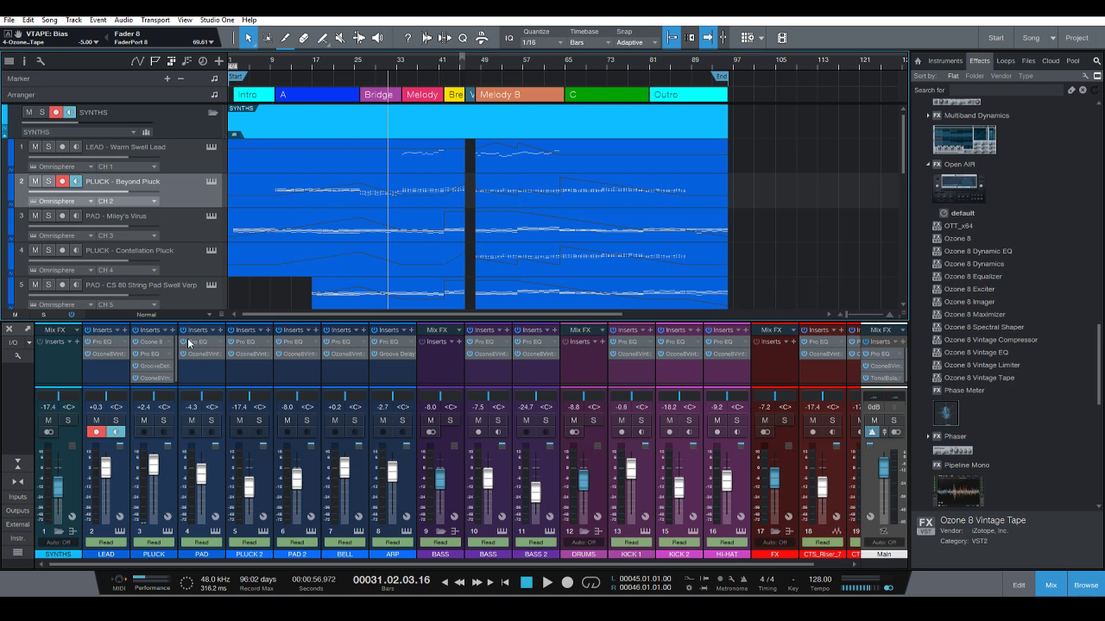
# Raise the HF shelf in the PLUCK channel's Pro EQ to about 11.8 dB at 2.50 kHz and play the song from just before the Bridge.
pyautogui.click(154, 353)
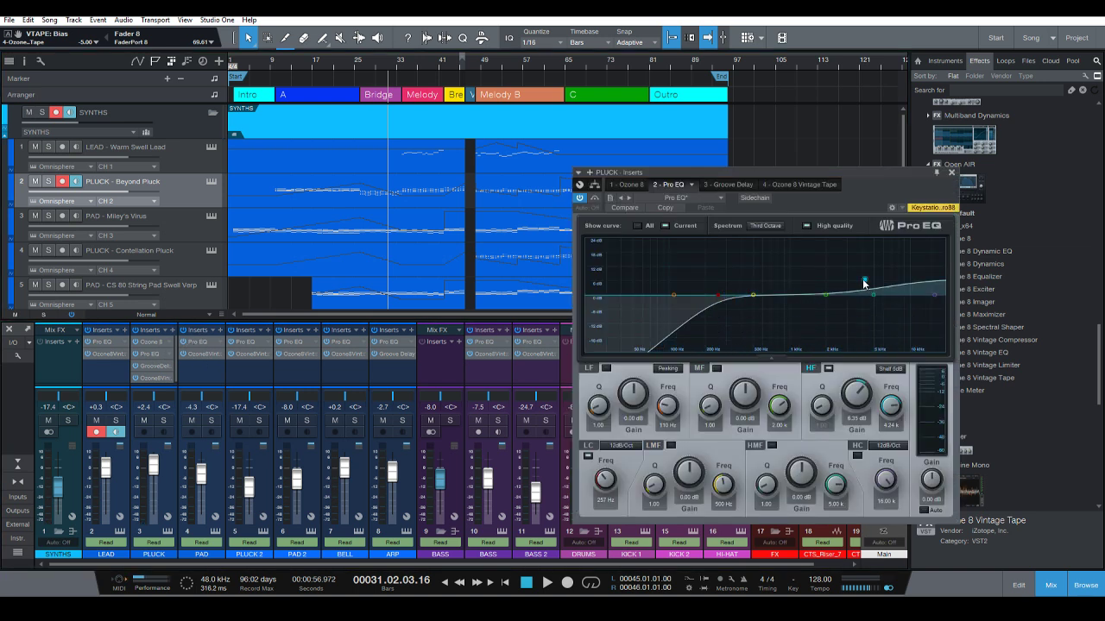
pyautogui.moveTo(863, 284); pyautogui.dragTo(840, 271)
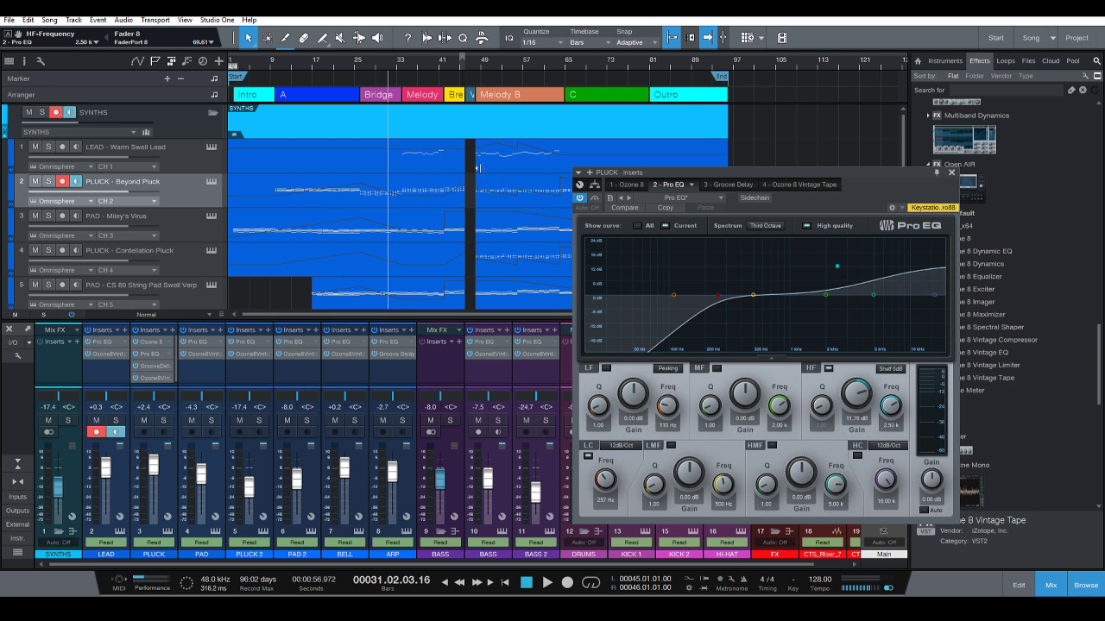
pyautogui.click(353, 68)
pyautogui.press('space')
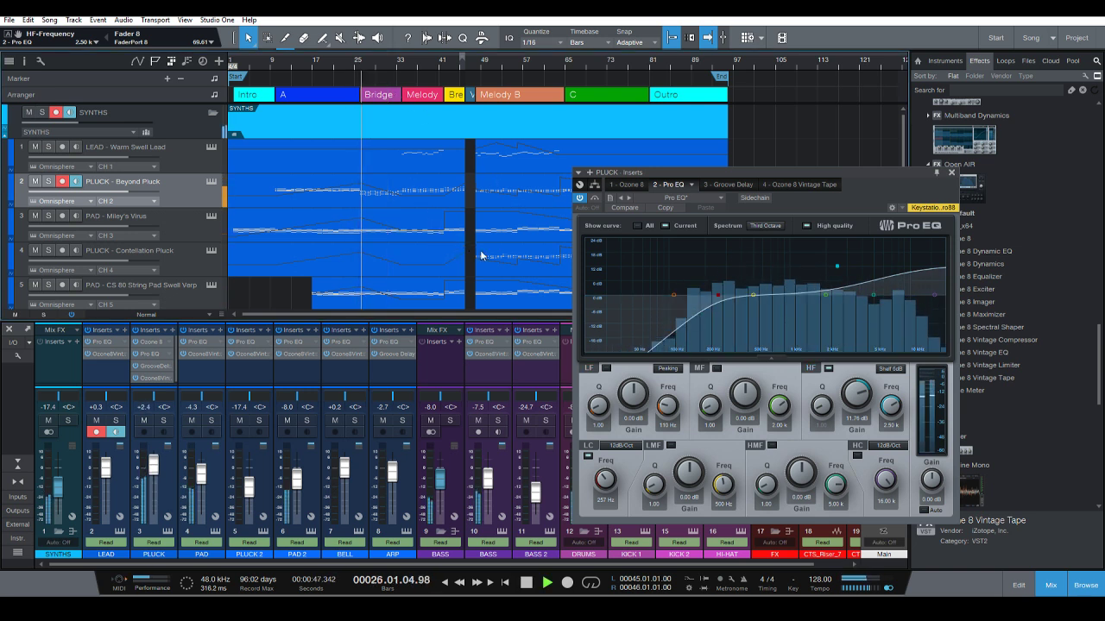
pyautogui.click(951, 172)
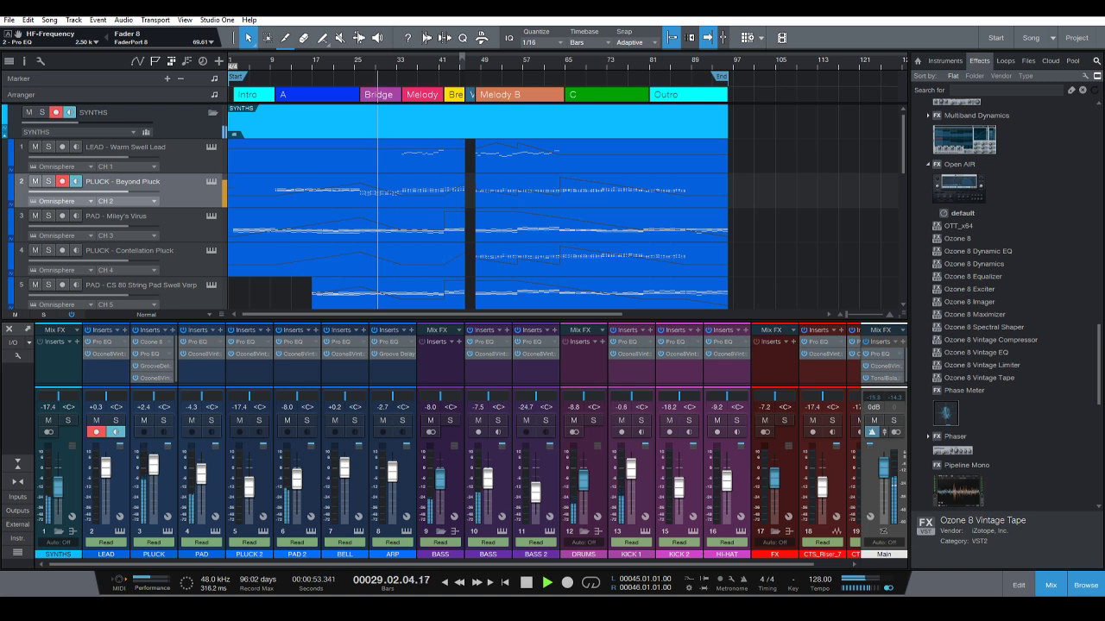
# Load the Increased Warmth preset in the PAD channel's Ozone 8 Vintage Tape and select the PAD - Miley's Virus track.
pyautogui.click(200, 354)
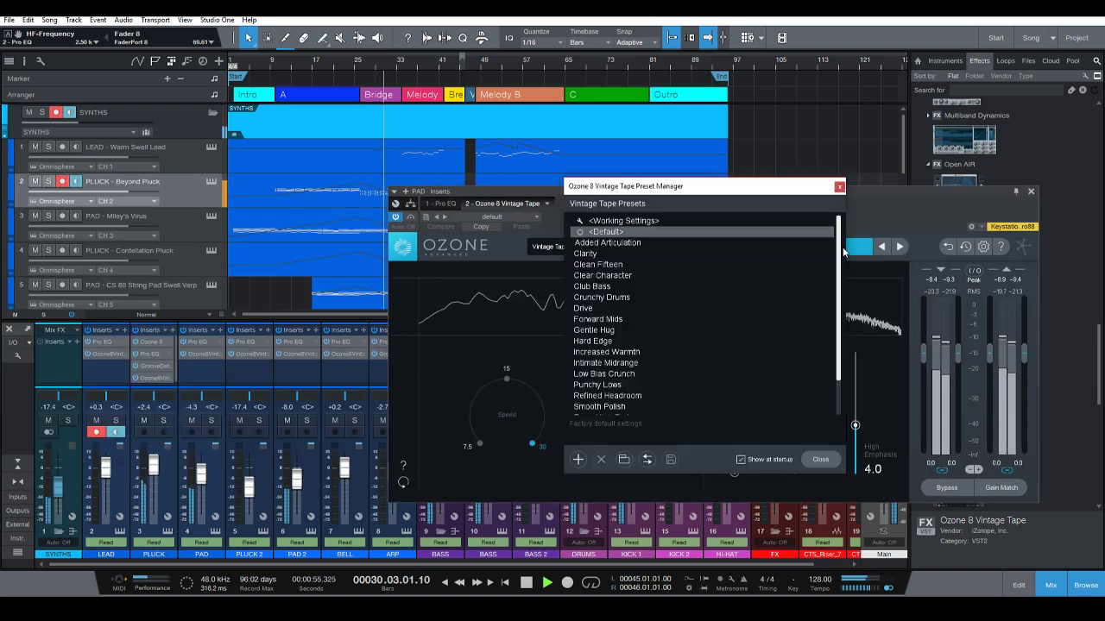
pyautogui.scroll(-1, 621, 283)
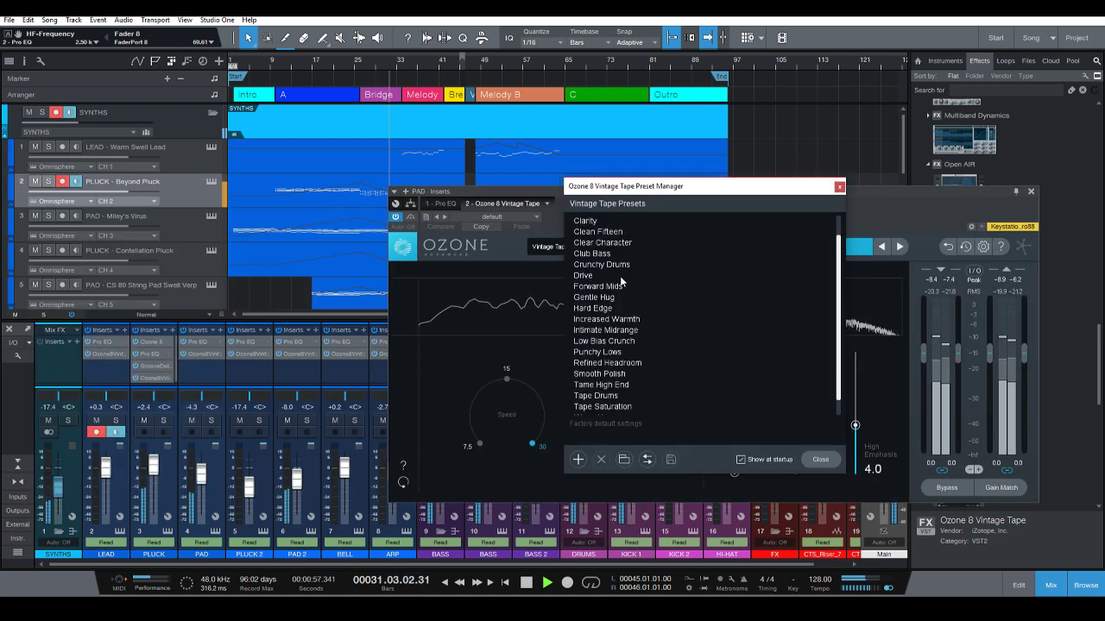
pyautogui.click(606, 319)
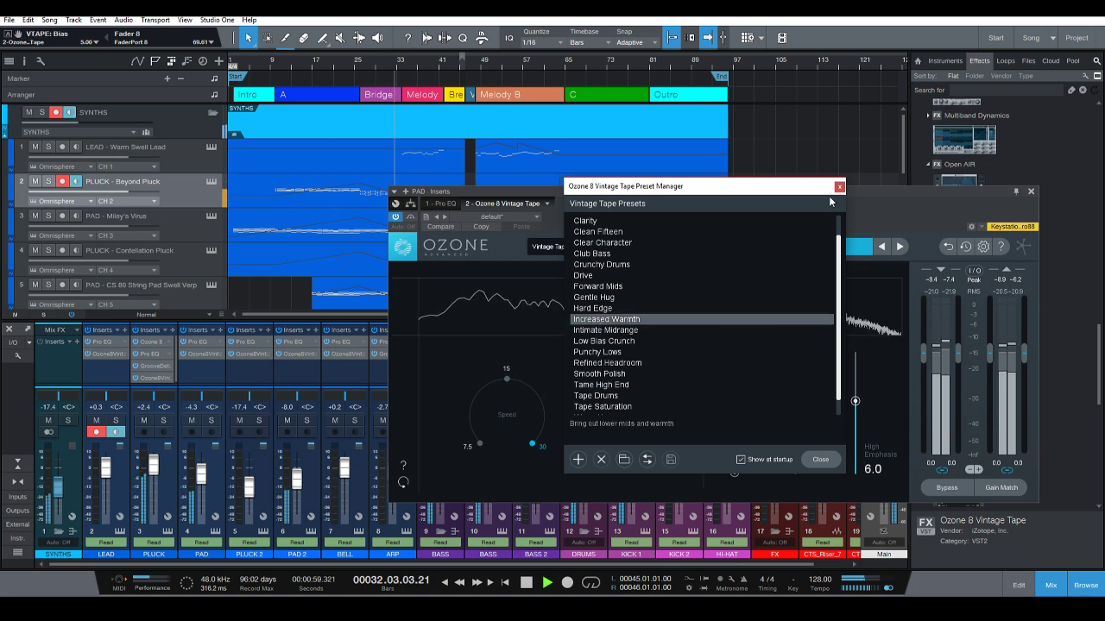
pyautogui.click(839, 187)
pyautogui.click(1031, 191)
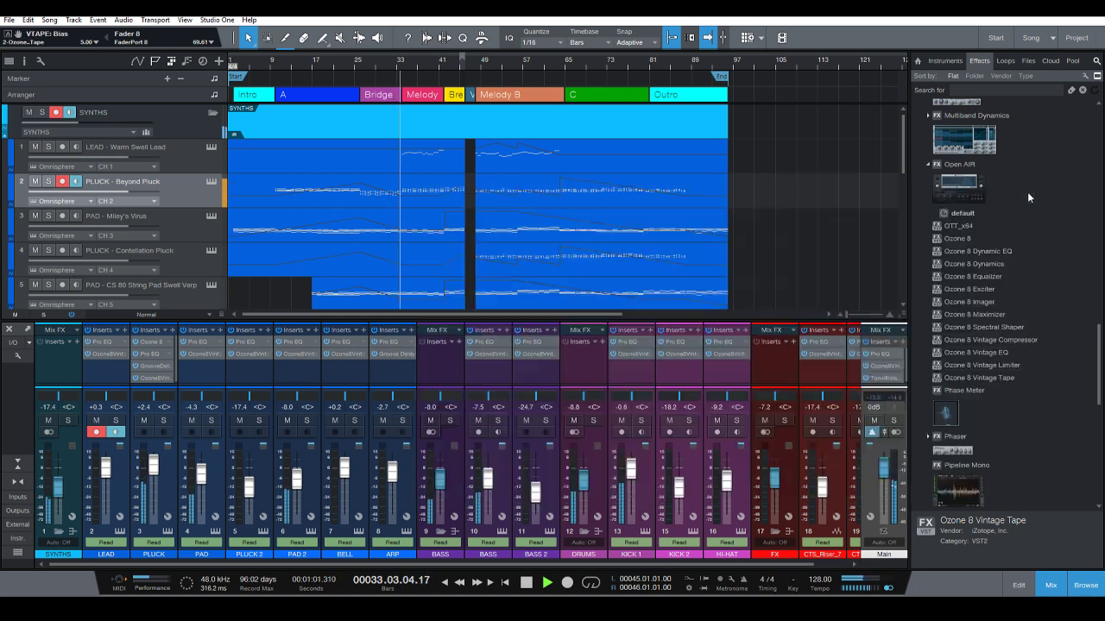
pyautogui.click(176, 223)
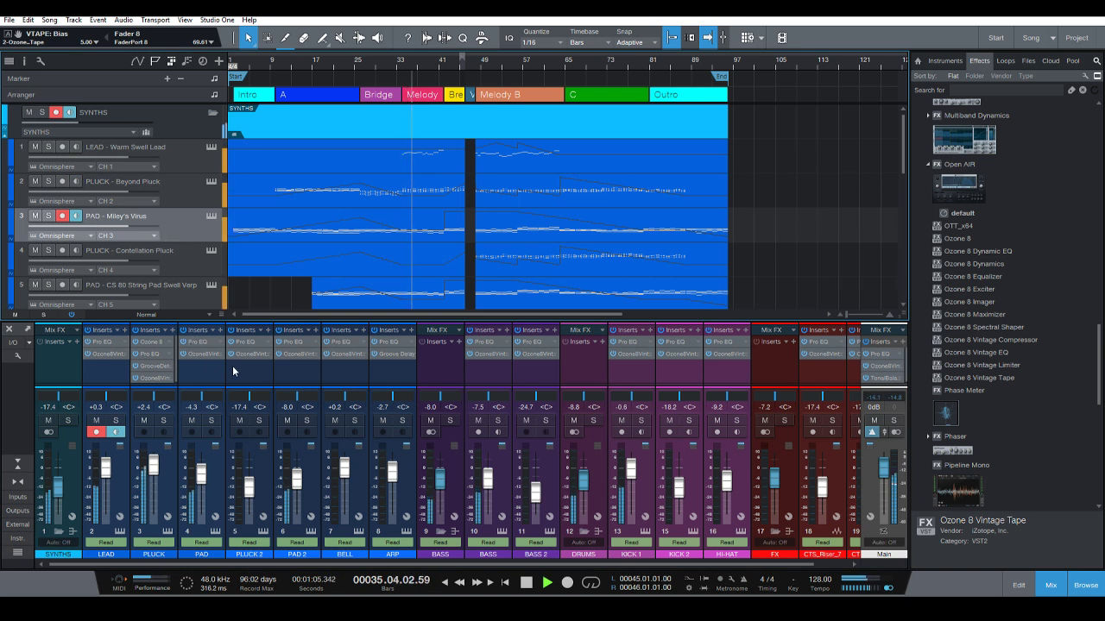
# Load the Clear Character preset in the PLUCK 2 channel's Ozone 8 Vintage Tape and close the plug-in.
pyautogui.click(252, 350)
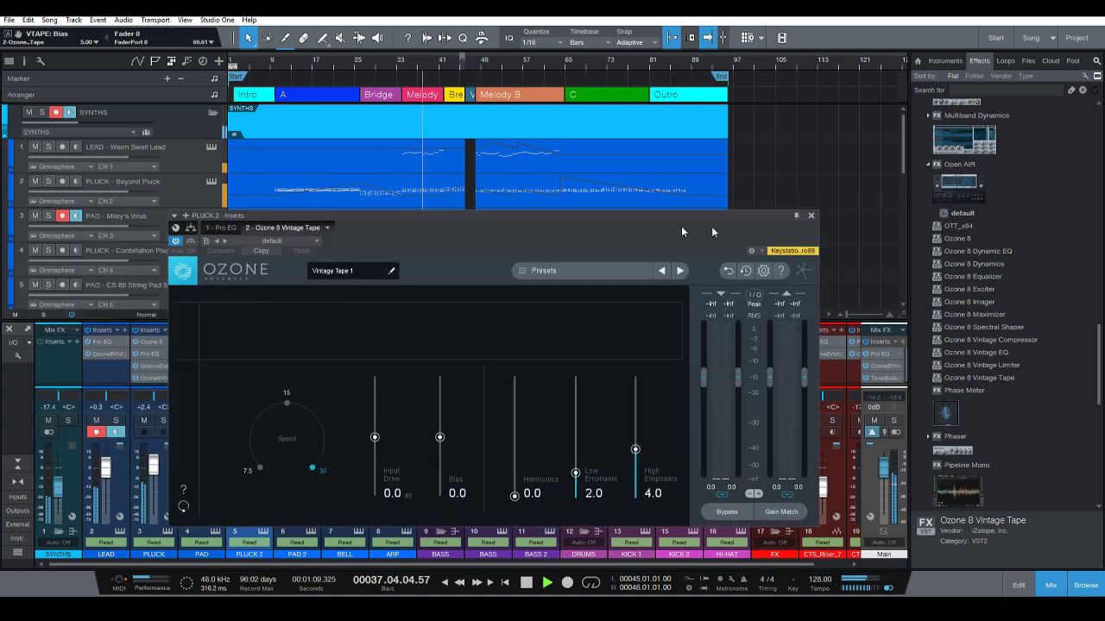
pyautogui.moveTo(711, 227); pyautogui.dragTo(792, 225)
pyautogui.click(670, 269)
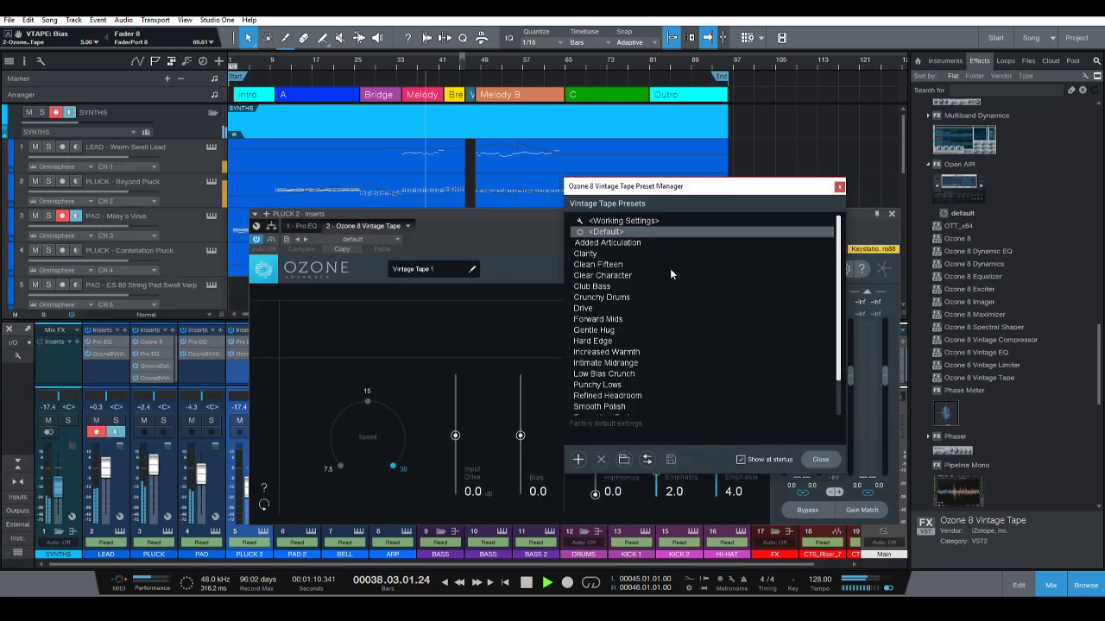
pyautogui.click(619, 276)
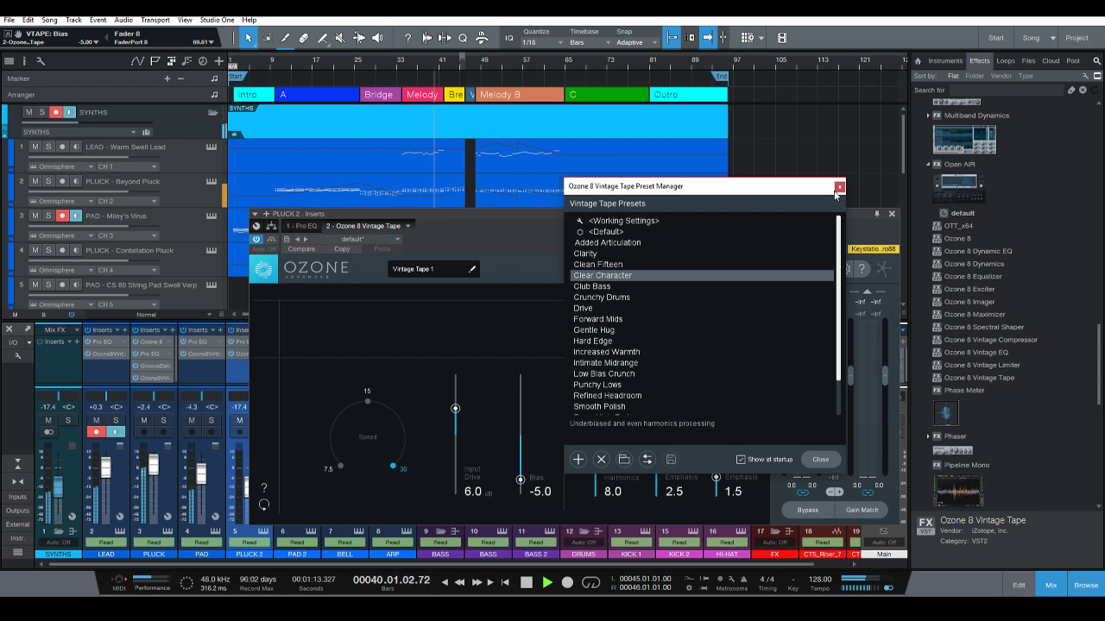
pyautogui.click(820, 459)
pyautogui.click(892, 213)
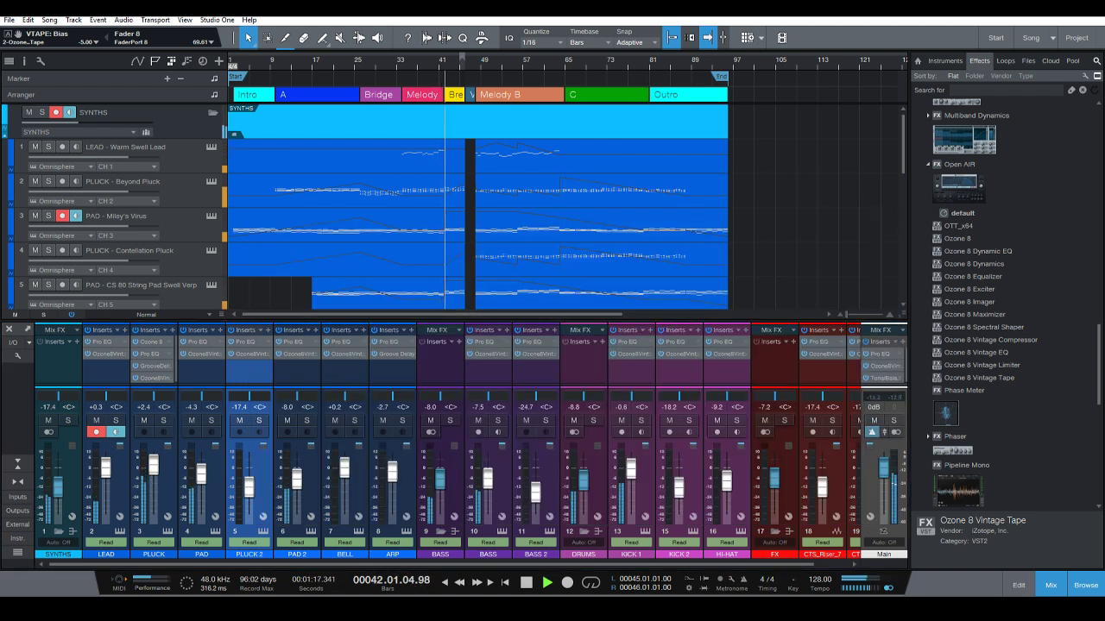
# Load the Increased Warmth preset in the PAD 2 channel's Ozone 8 Vintage Tape and close the plug-in.
pyautogui.click(298, 354)
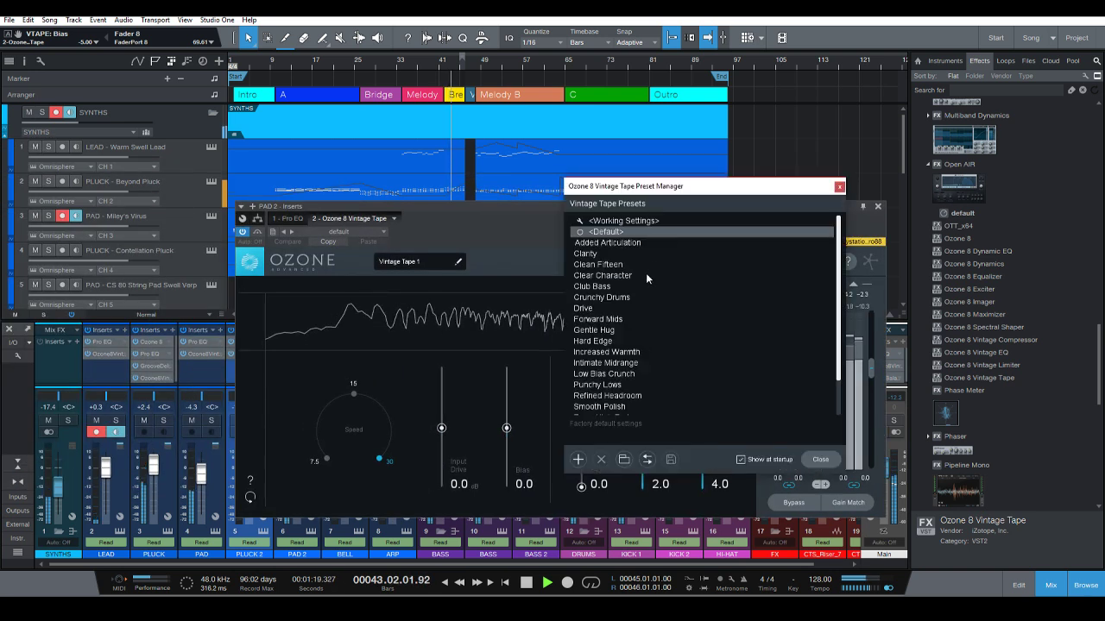
pyautogui.click(609, 352)
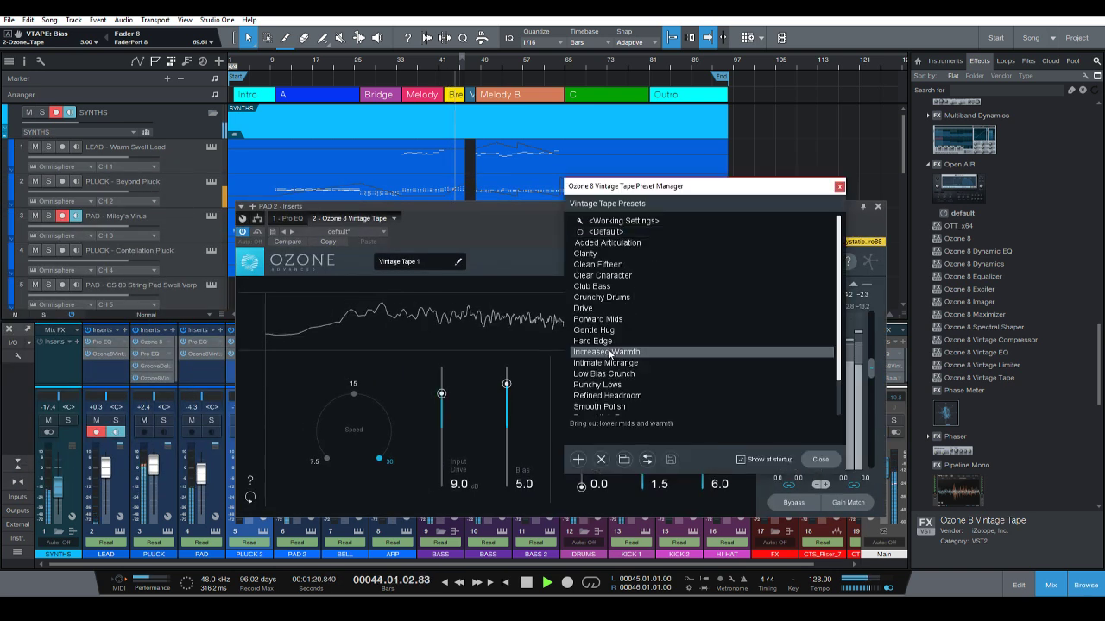
pyautogui.click(839, 187)
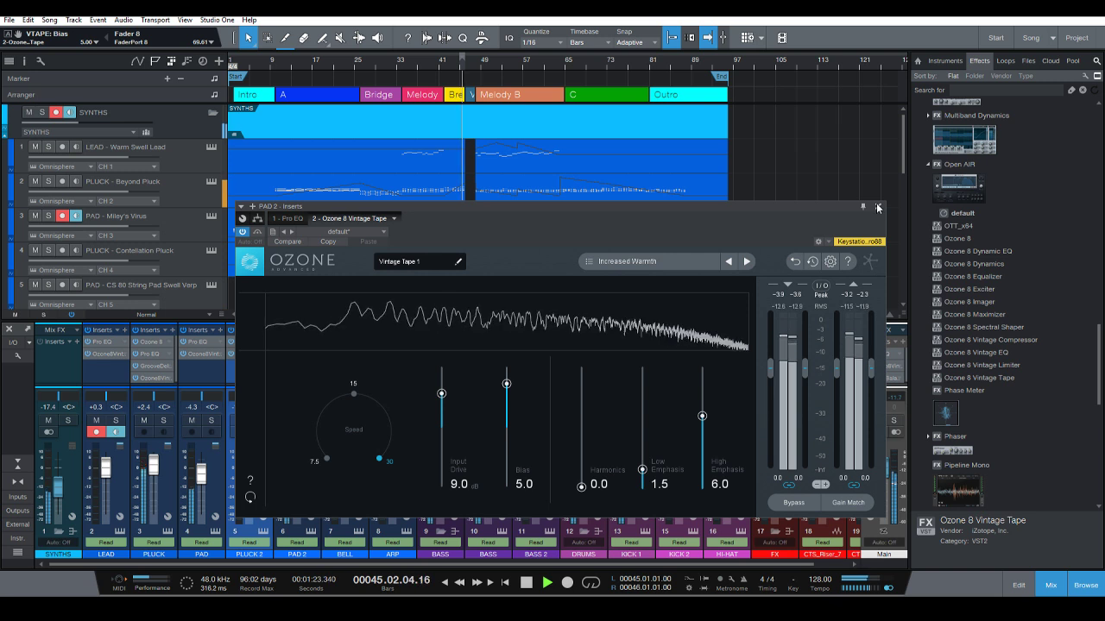
pyautogui.click(877, 207)
# Select the PAD 2 channel in the mixer.
pyautogui.scroll(-1, 499, 182)
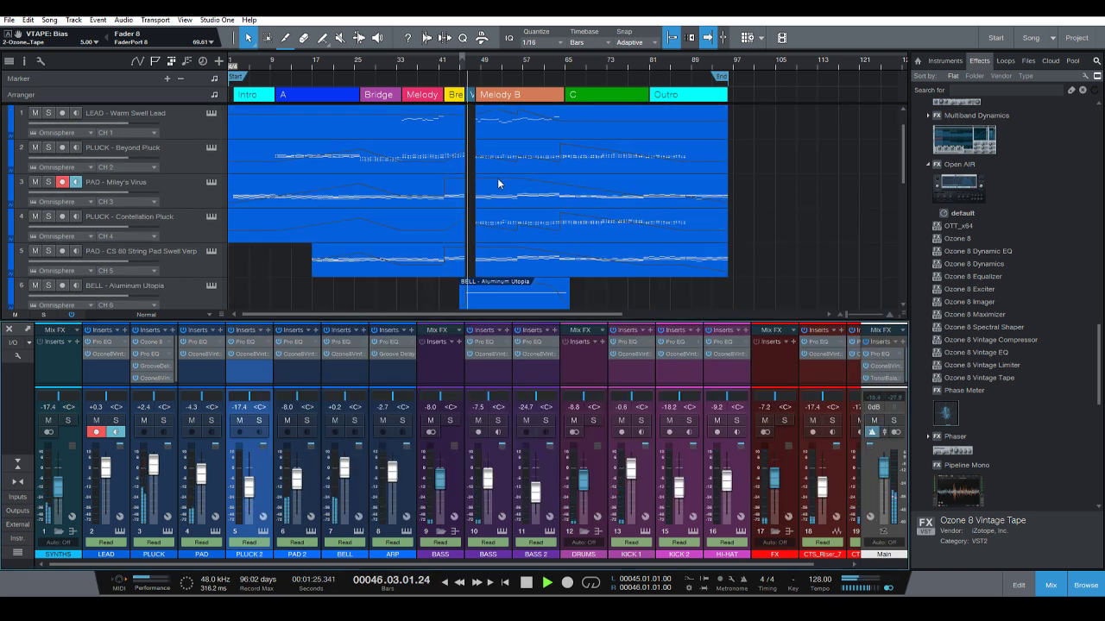
pyautogui.scroll(1, 494, 184)
pyautogui.scroll(-1, 488, 188)
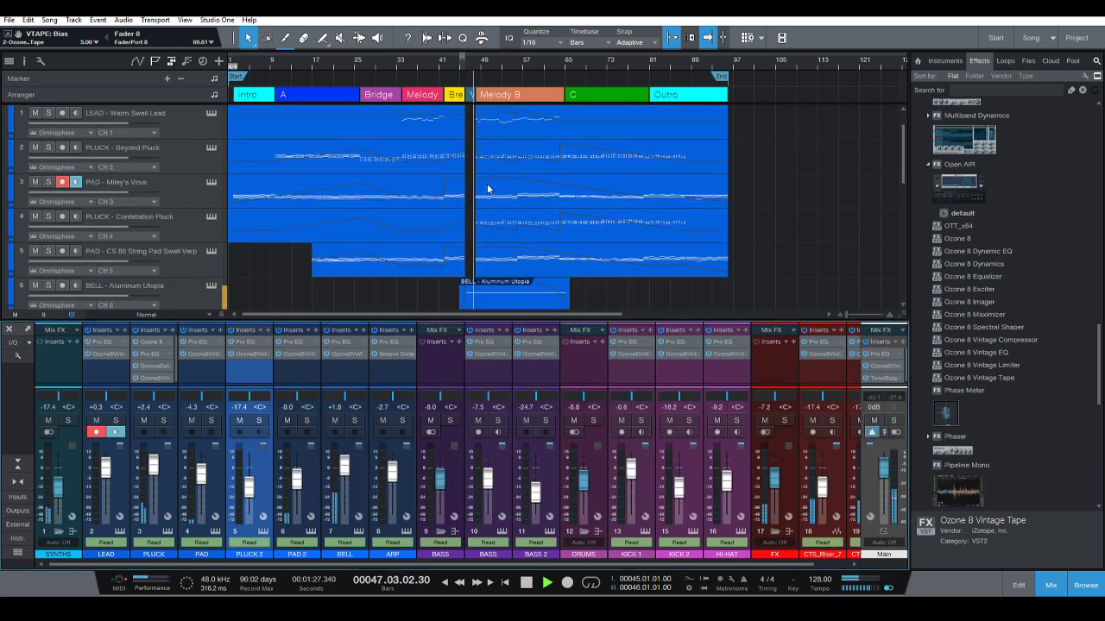
pyautogui.click(302, 365)
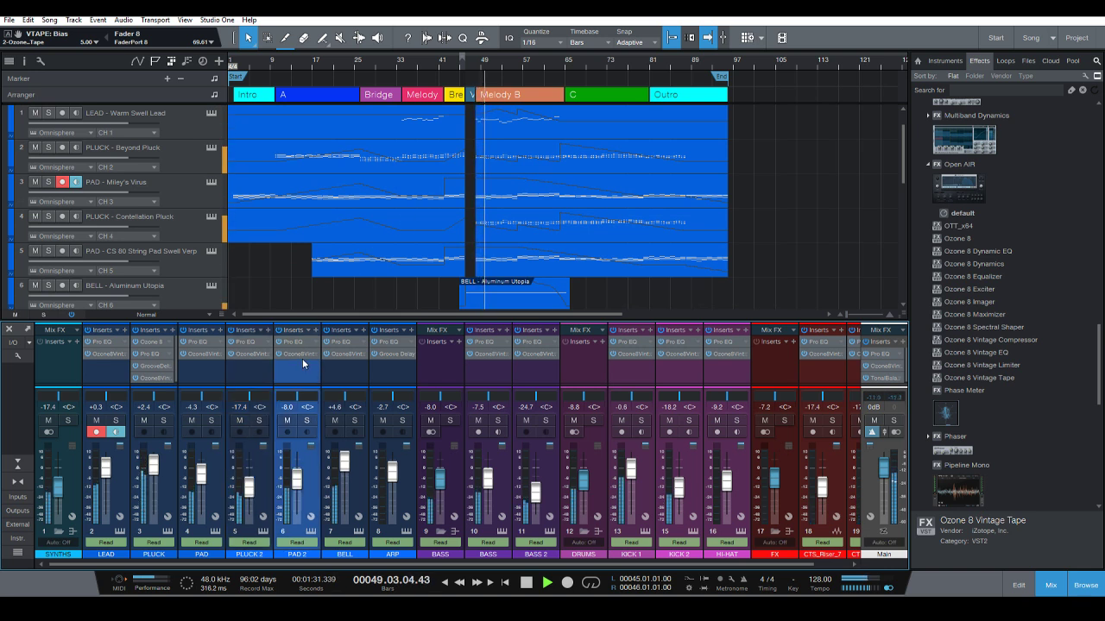
# Check the PAD 2 channel's Vintage Tape settings and load the Hard Edge preset in the BELL channel's Ozone 8 Vintage Tape.
pyautogui.click(302, 354)
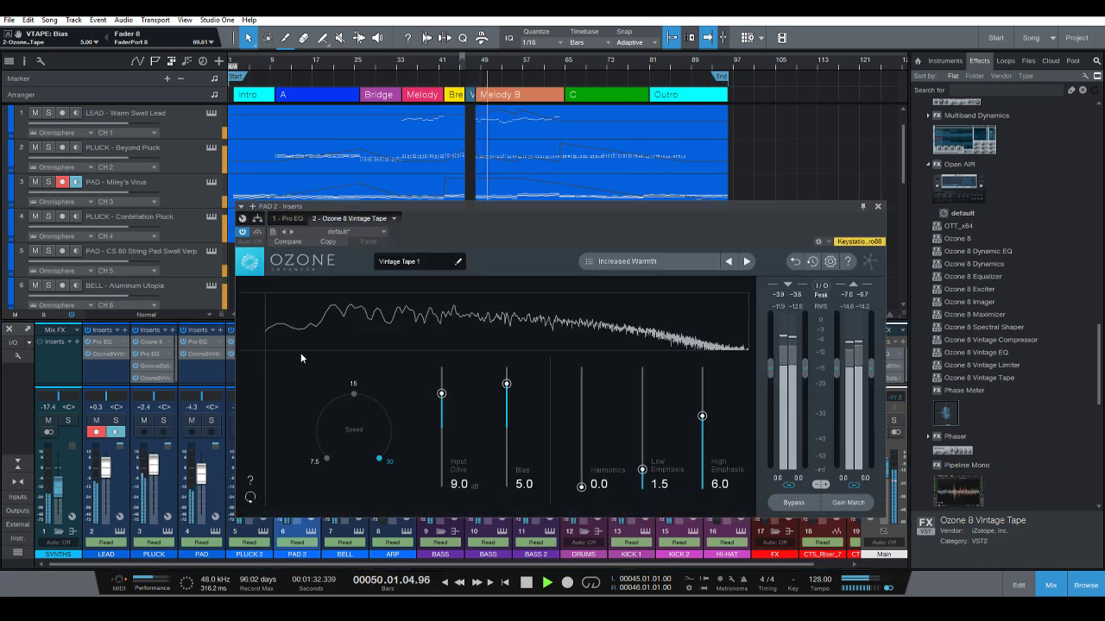
pyautogui.click(878, 206)
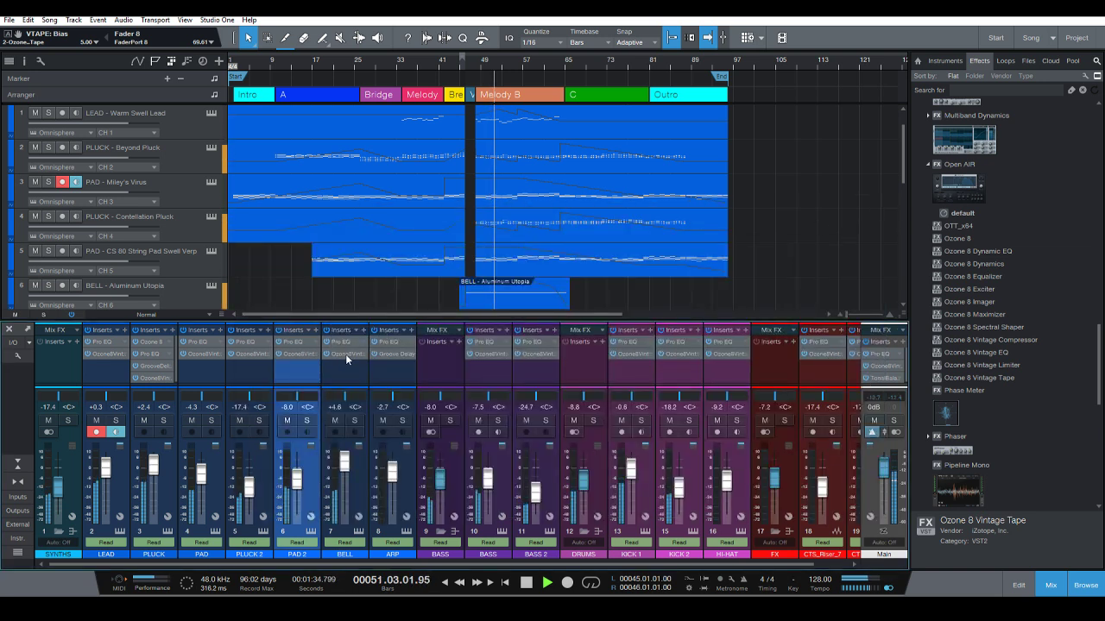
pyautogui.click(346, 354)
pyautogui.click(635, 238)
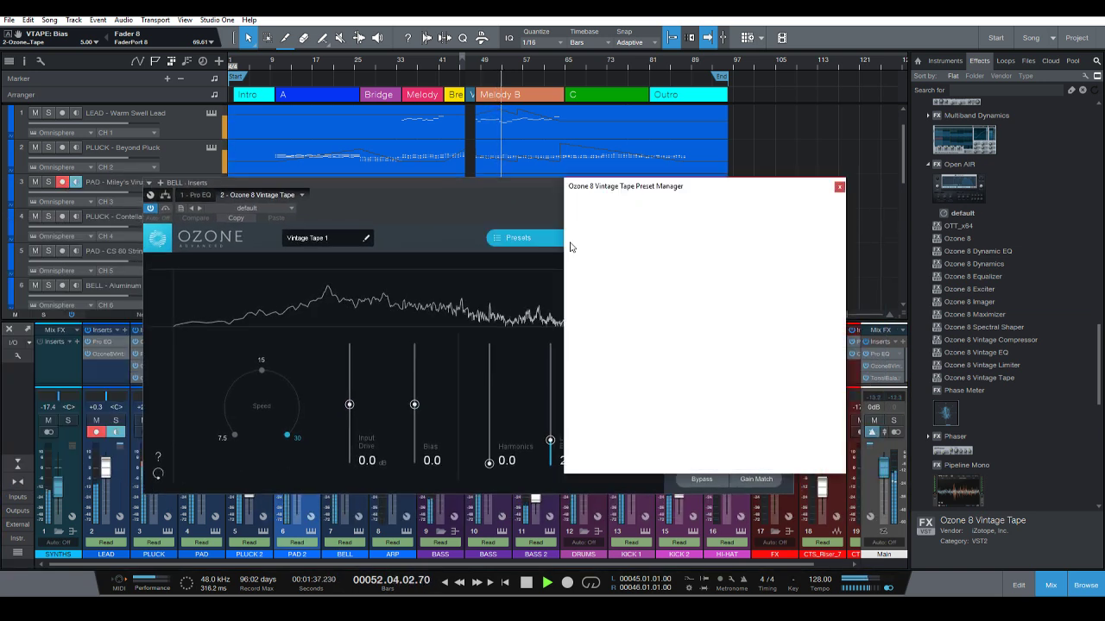
pyautogui.click(732, 341)
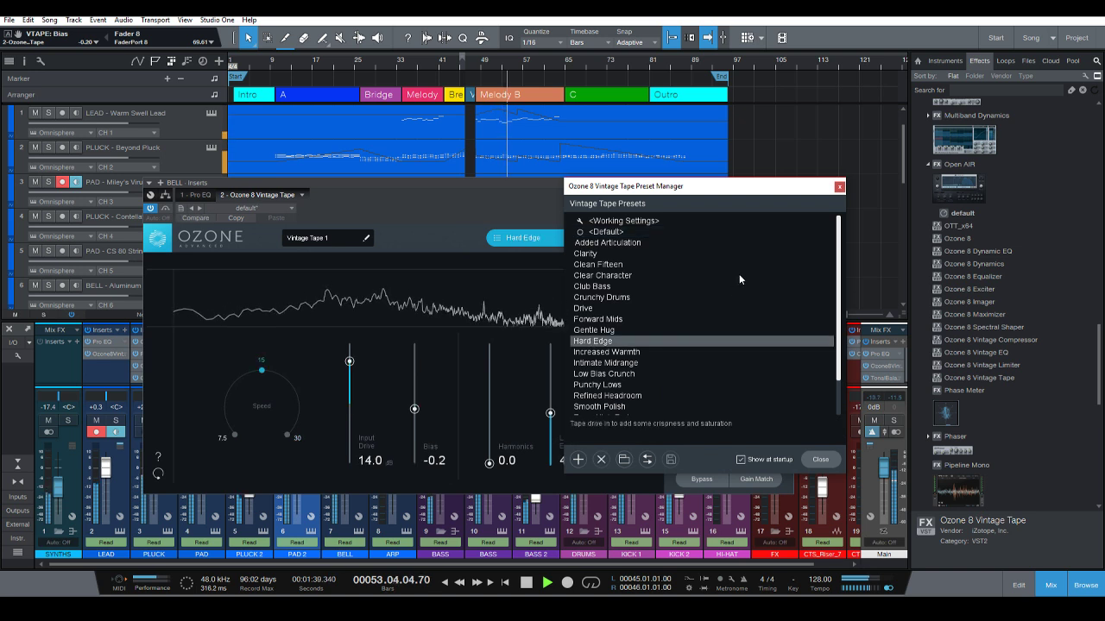
pyautogui.press('Escape')
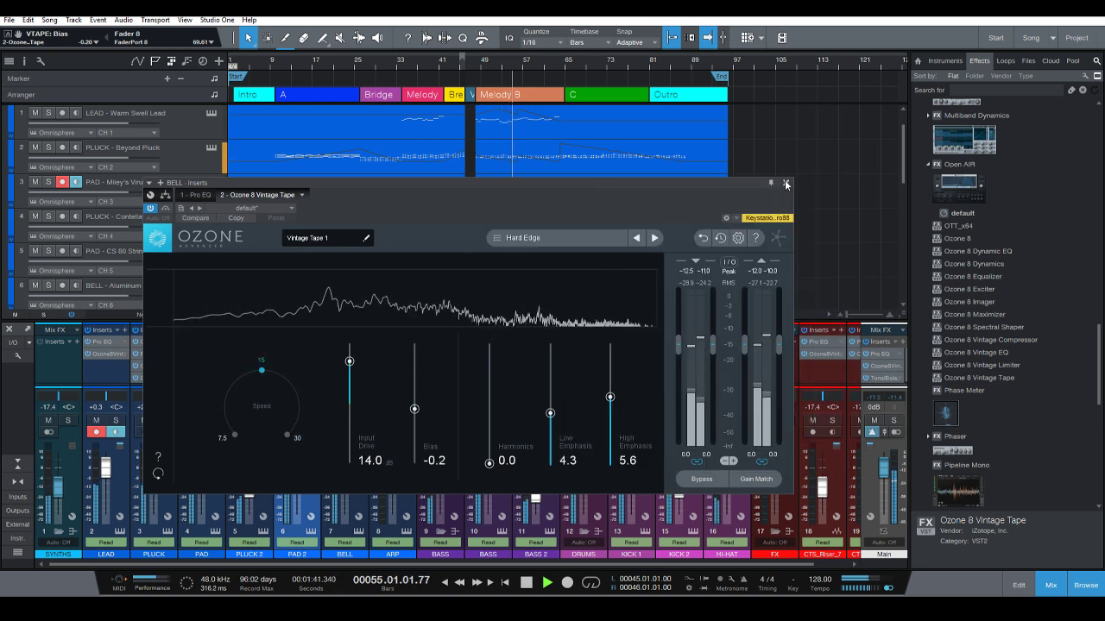
pyautogui.click(785, 184)
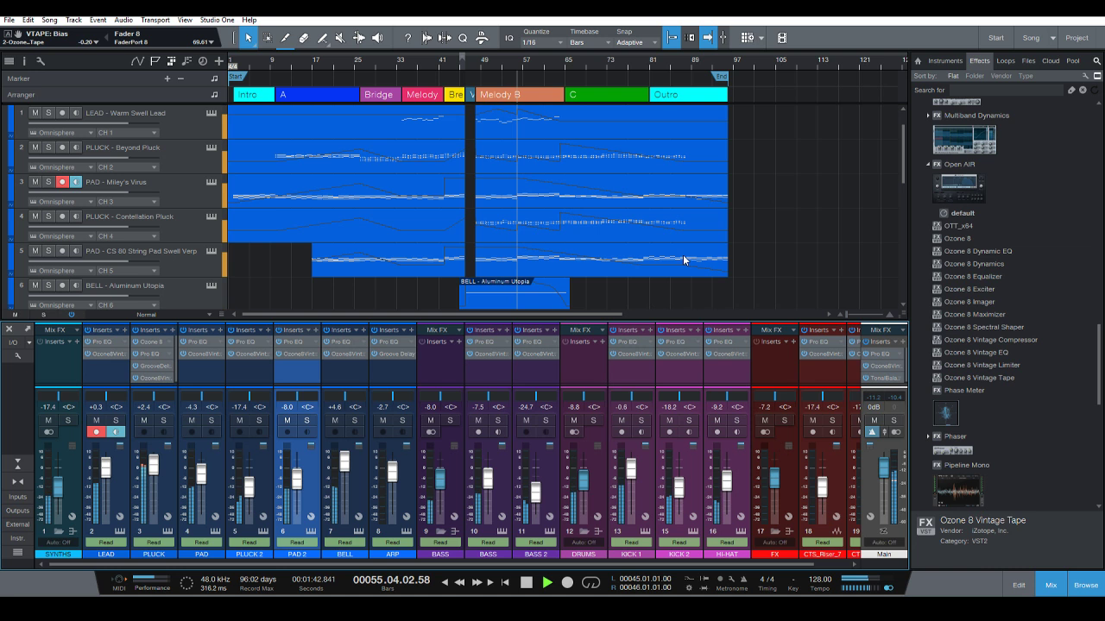
# Add Ozone 8 Vintage Tape to the ARP channel with the Added Articulation preset and close the plug-in.
pyautogui.click(386, 355)
pyautogui.click(826, 210)
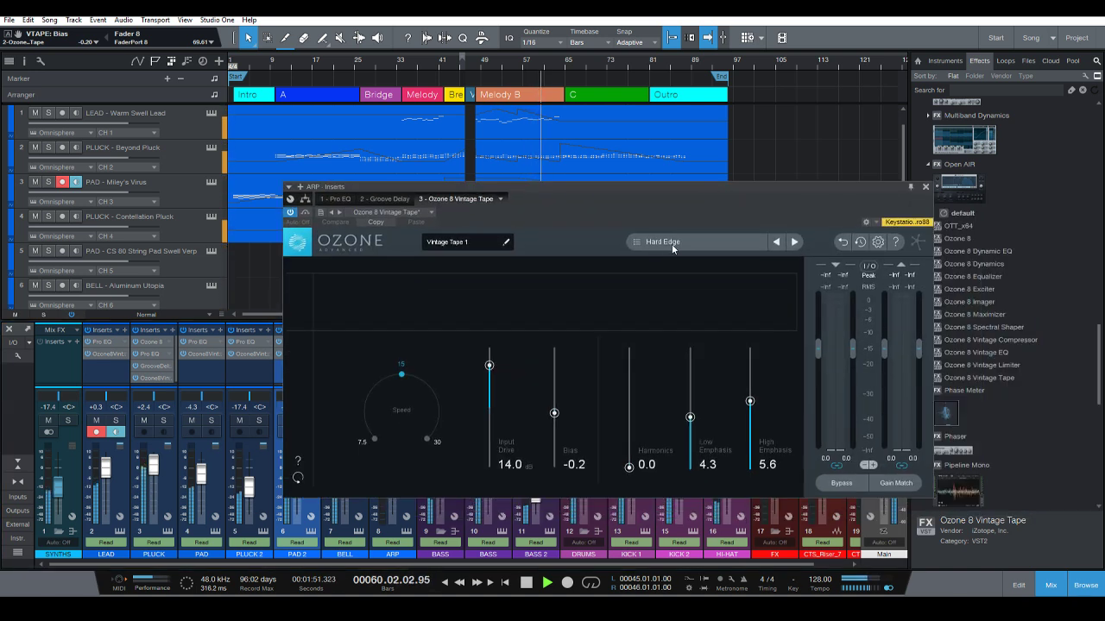
pyautogui.click(672, 244)
pyautogui.click(594, 259)
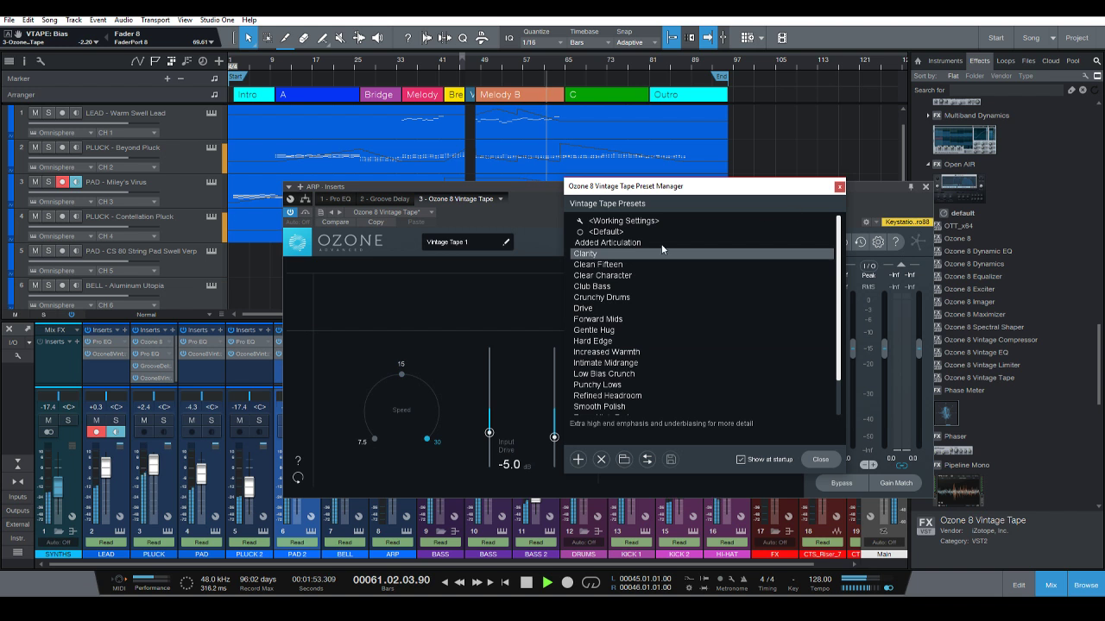
pyautogui.press('Up')
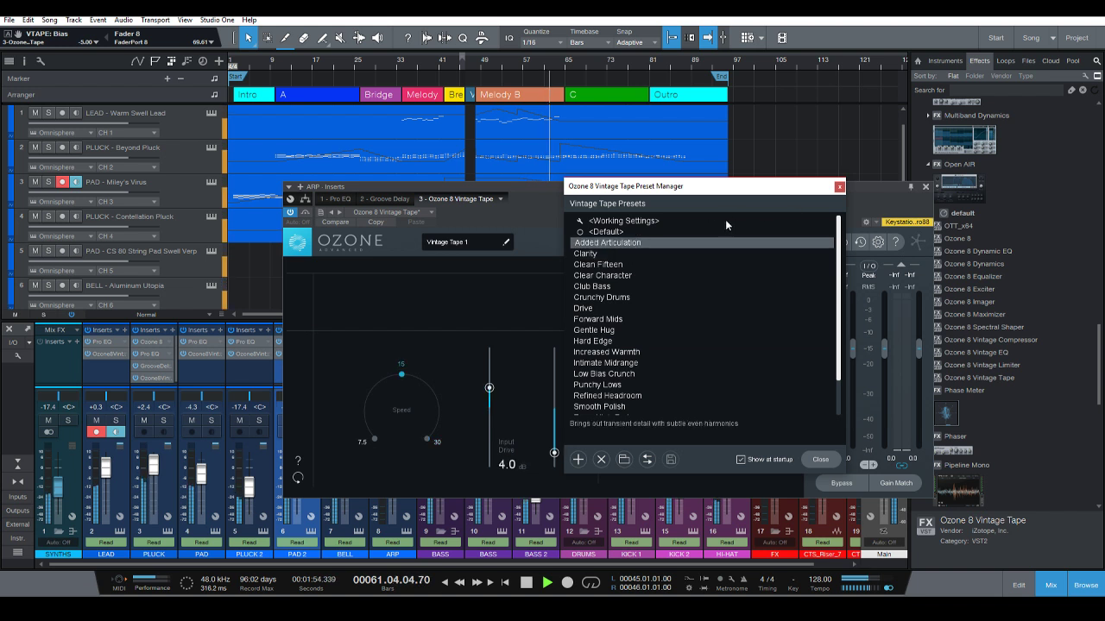
pyautogui.click(840, 187)
pyautogui.click(926, 188)
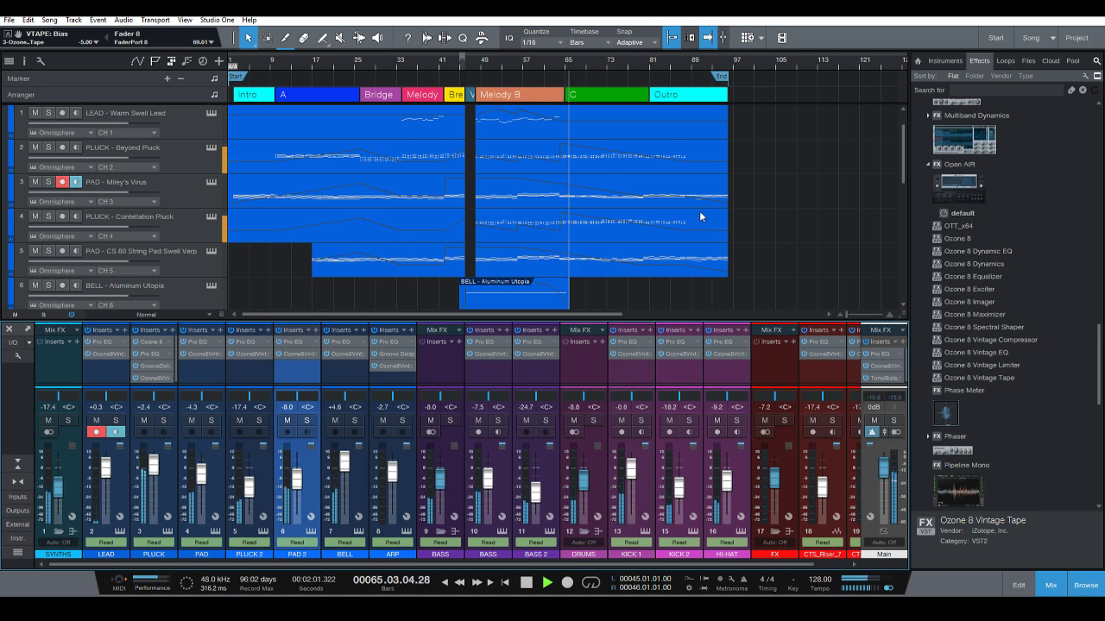
# Stop playback and look over the bell, arp, bass, drum and FX tracks in the arrangement.
pyautogui.scroll(-2, 725, 216)
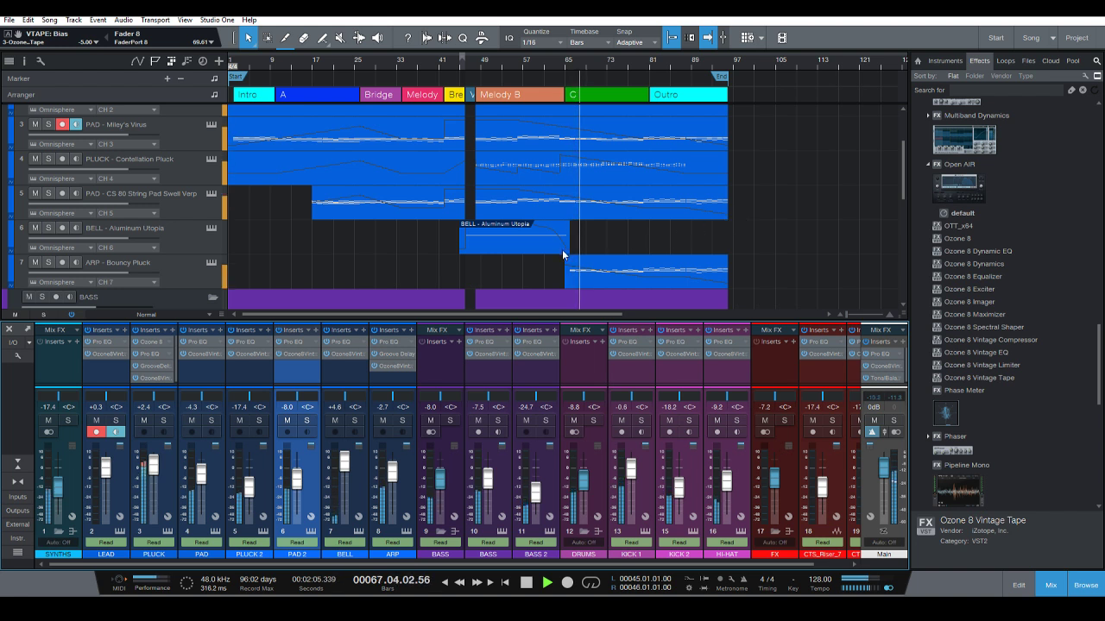
pyautogui.press('space')
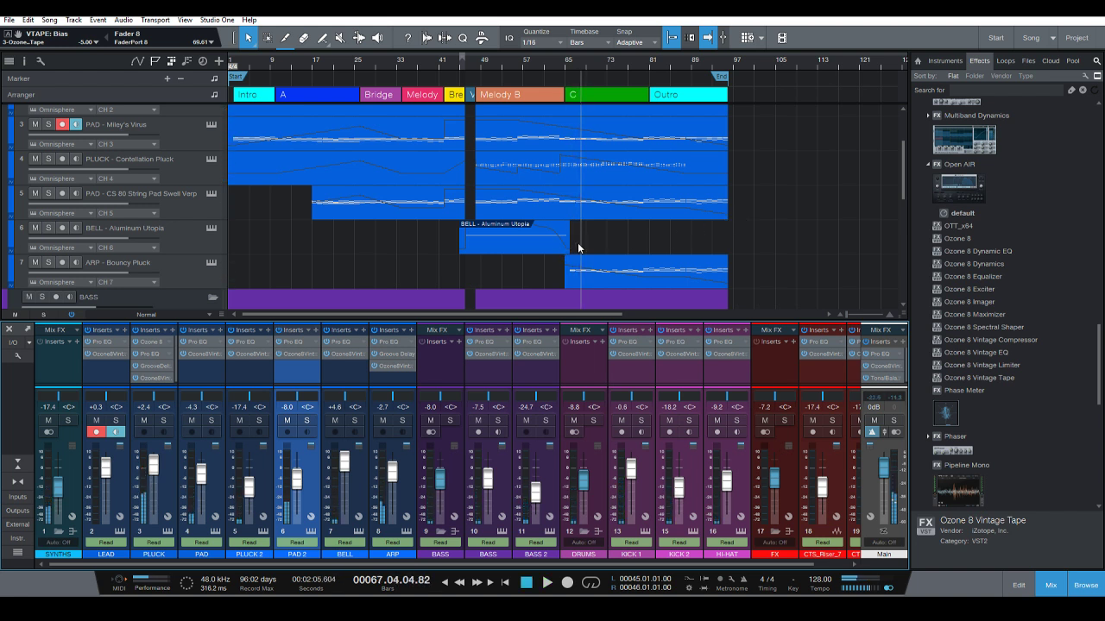
pyautogui.scroll(-5, 575, 224)
pyautogui.scroll(4, 587, 223)
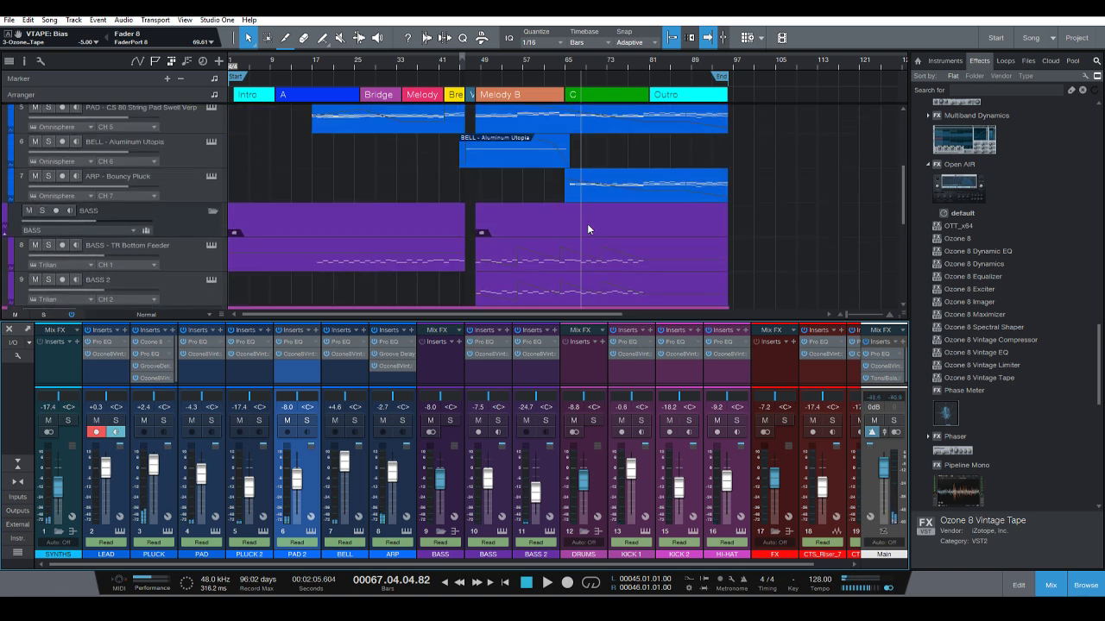
pyautogui.scroll(-3, 587, 223)
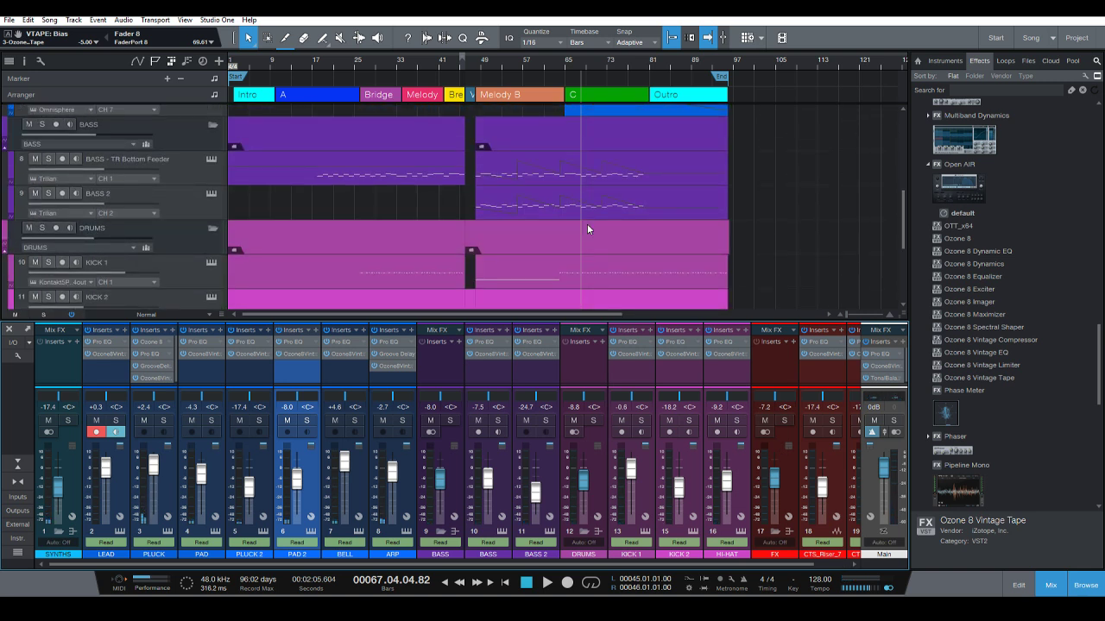
pyautogui.scroll(-4, 587, 223)
pyautogui.scroll(-1, 587, 224)
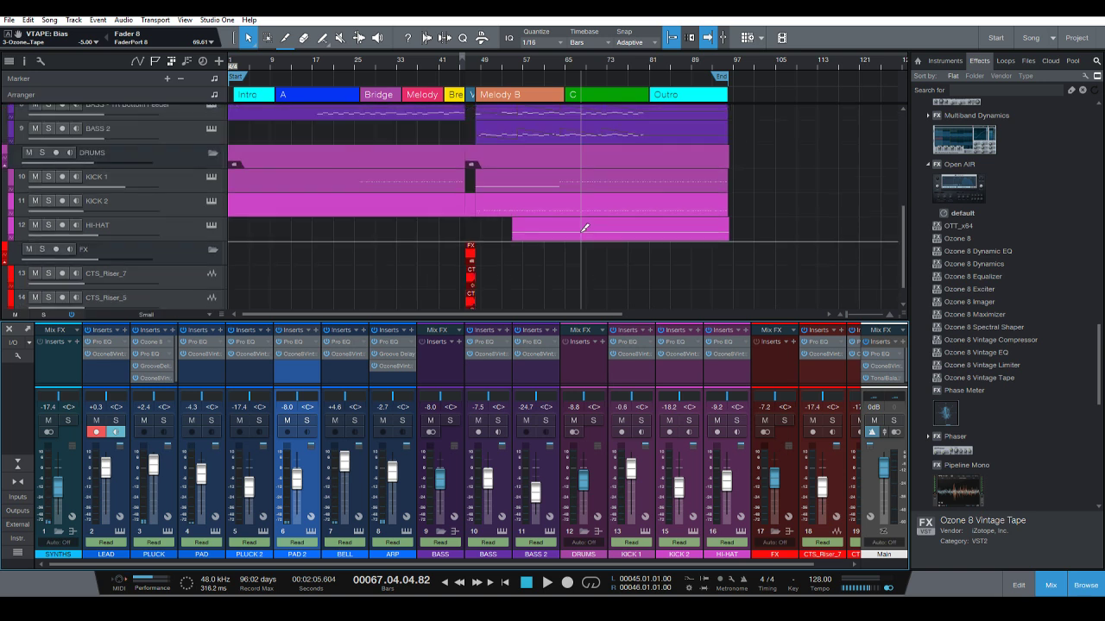
pyautogui.scroll(-1, 582, 228)
pyautogui.scroll(3, 578, 233)
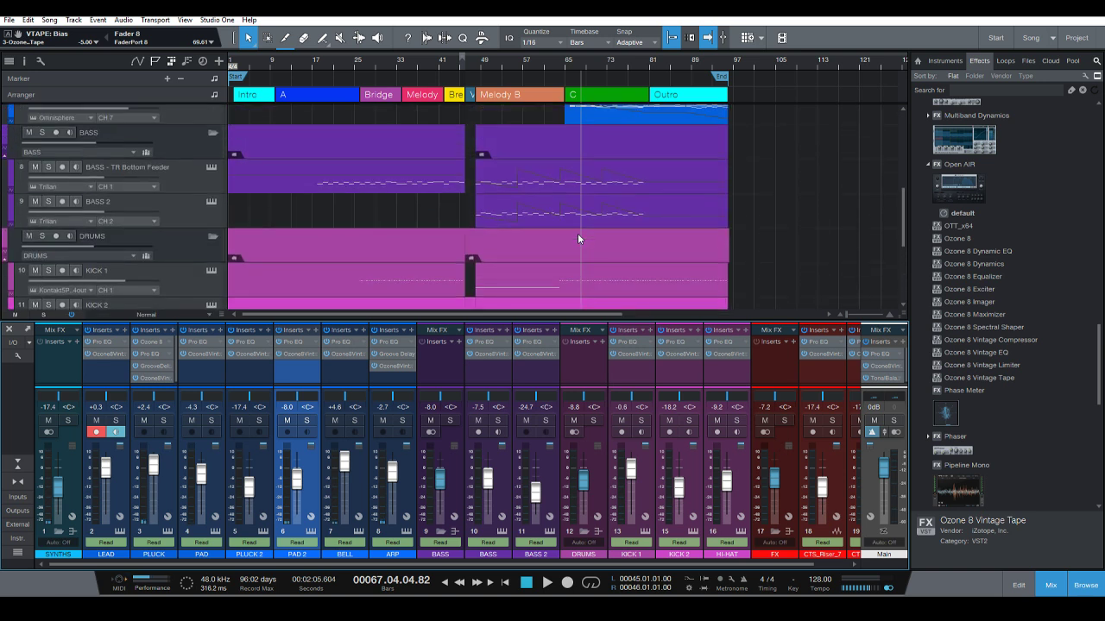
pyautogui.scroll(-1, 578, 233)
pyautogui.scroll(2, 578, 233)
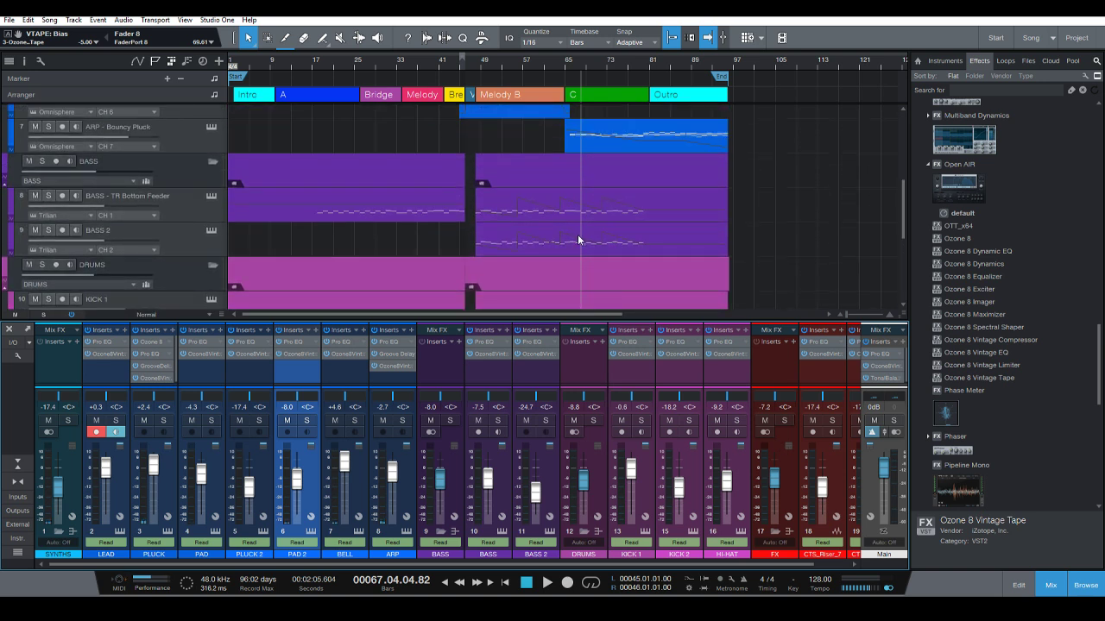
pyautogui.scroll(2, 578, 241)
pyautogui.scroll(-1, 580, 242)
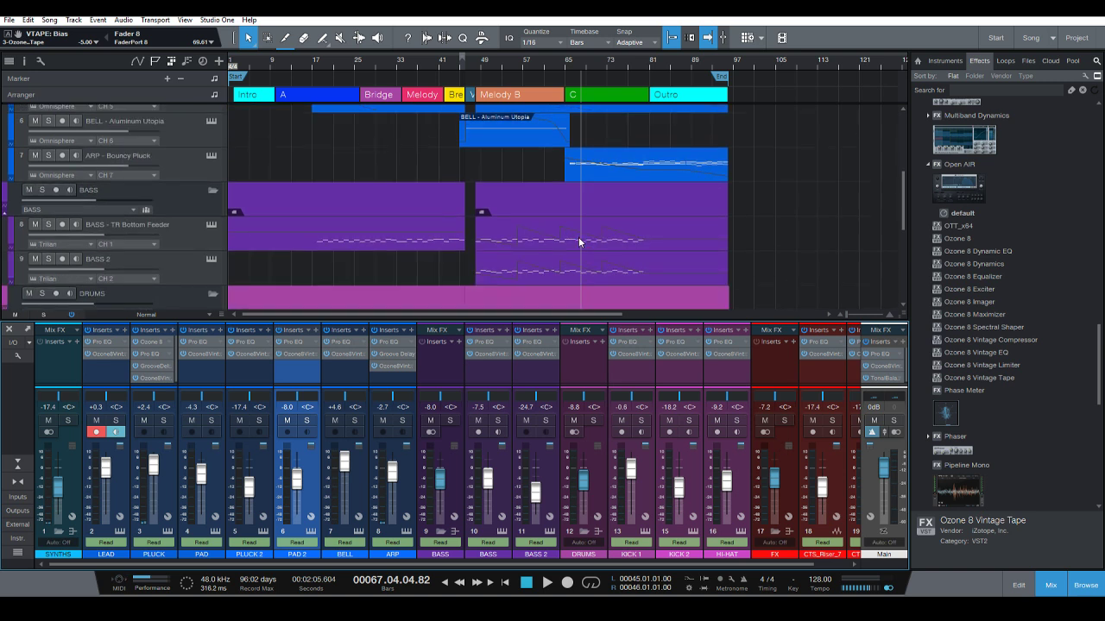
pyautogui.scroll(3, 596, 245)
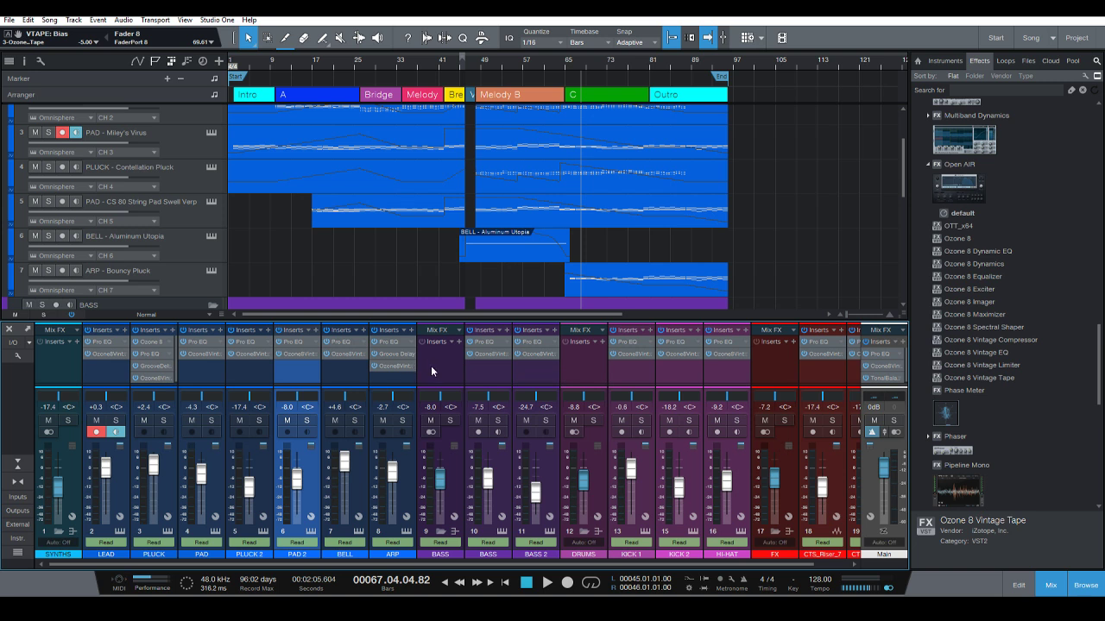
# Solo the bass tracks and load the Club Bass preset in the BASS channel's Ozone 8 Vintage Tape.
pyautogui.doubleClick(484, 354)
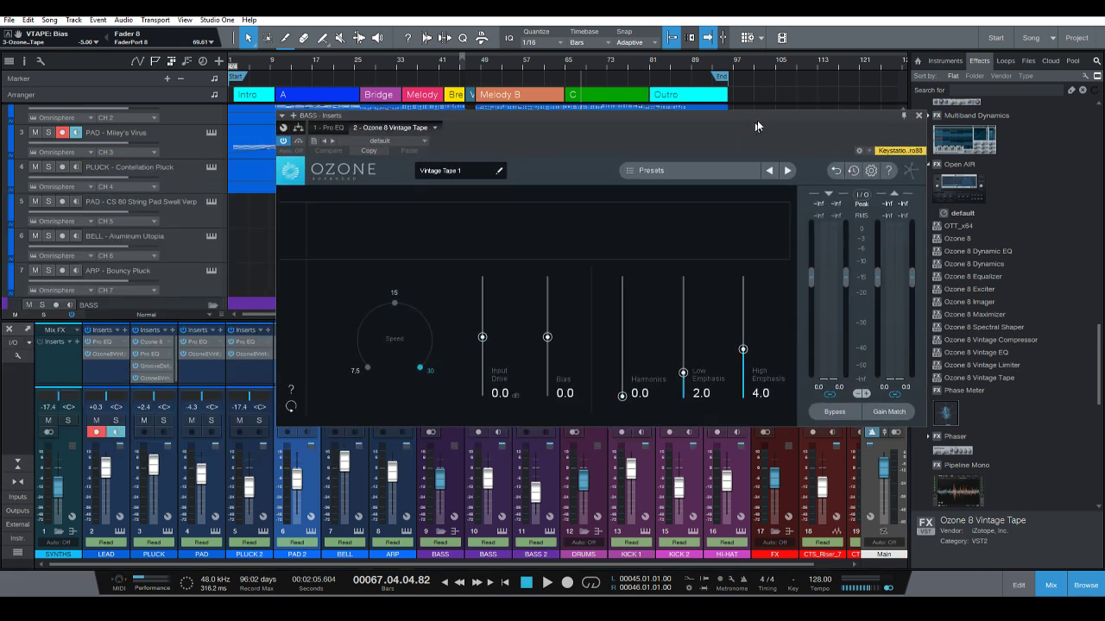
pyautogui.moveTo(757, 126); pyautogui.dragTo(692, 98)
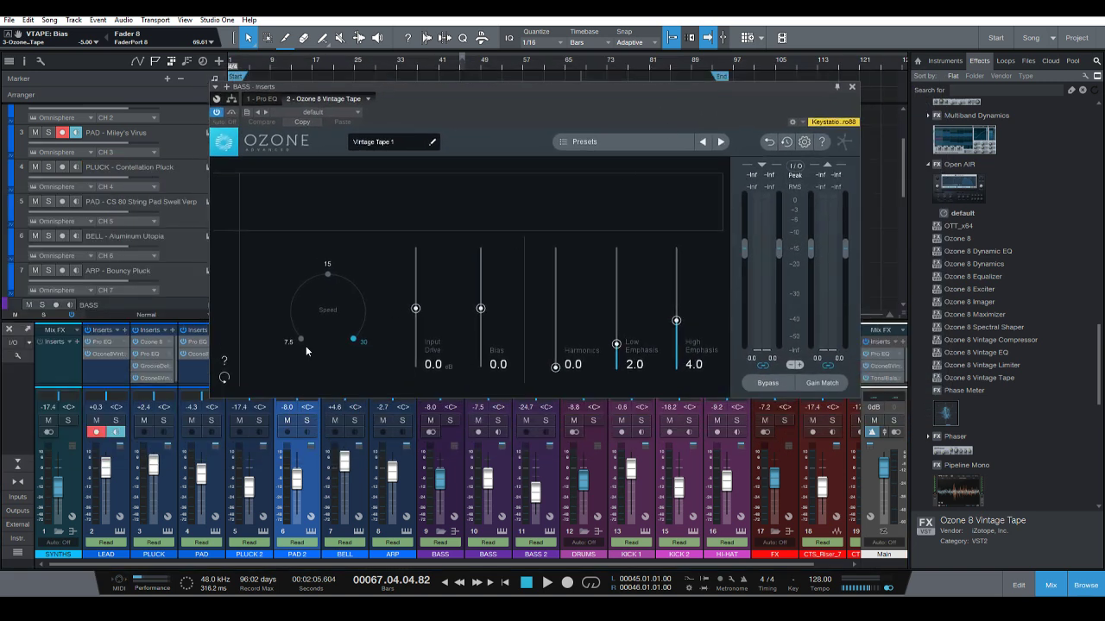
pyautogui.scroll(-3, 153, 250)
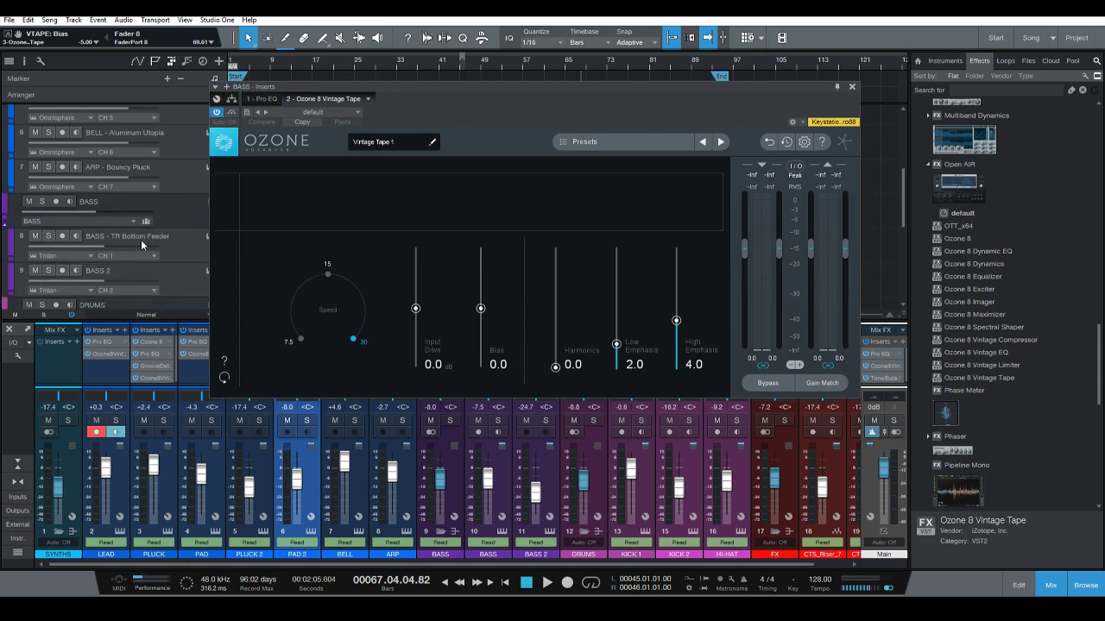
pyautogui.click(48, 237)
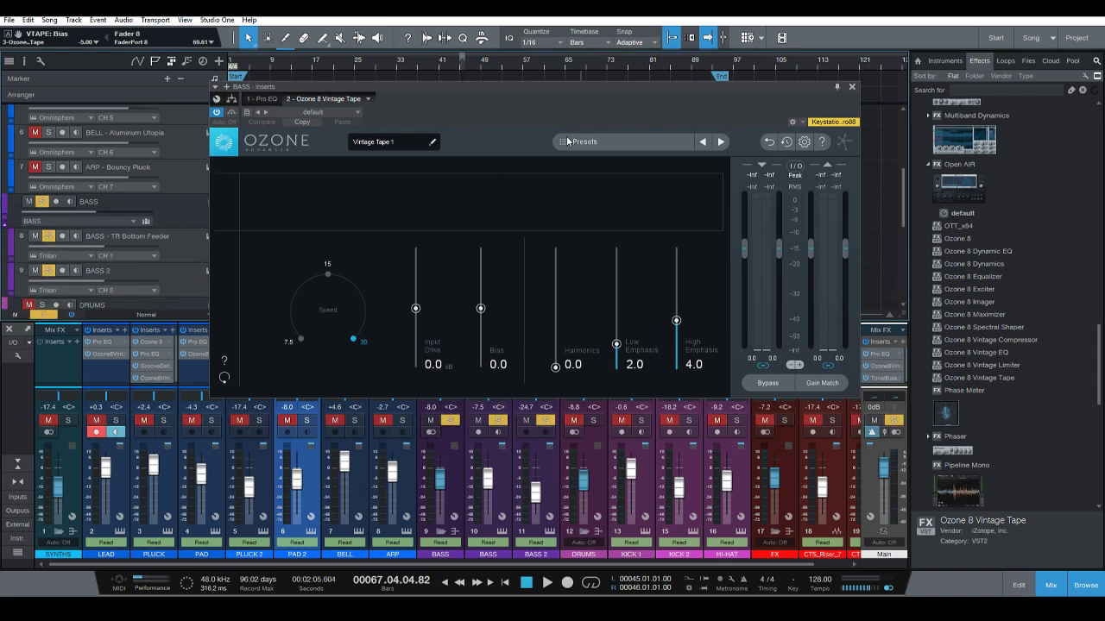
pyautogui.click(600, 145)
pyautogui.scroll(-2, 621, 306)
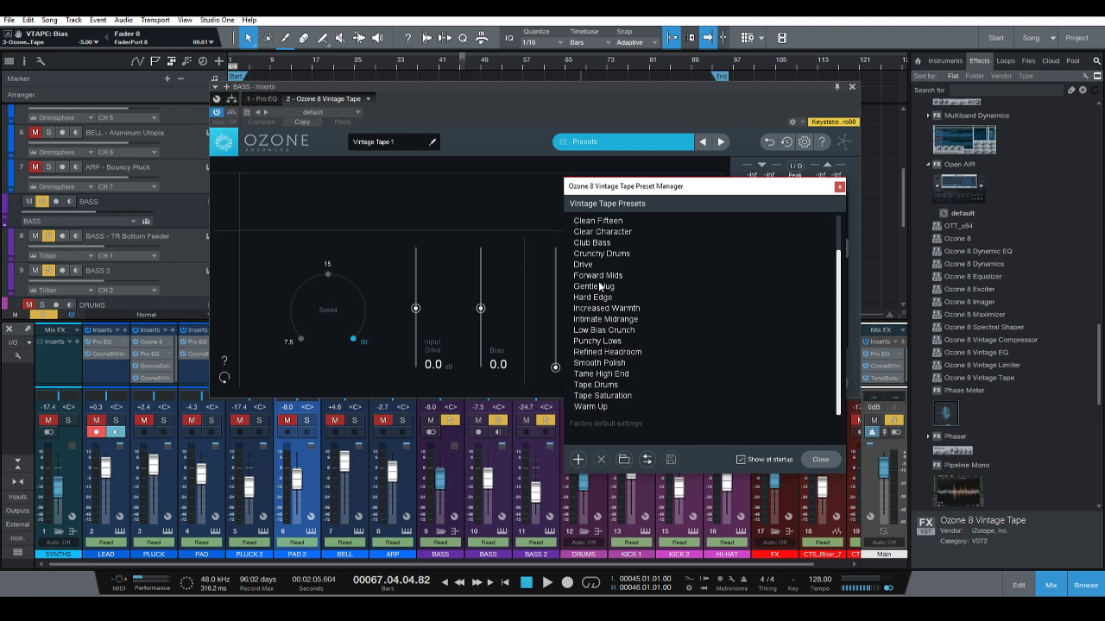
pyautogui.click(592, 242)
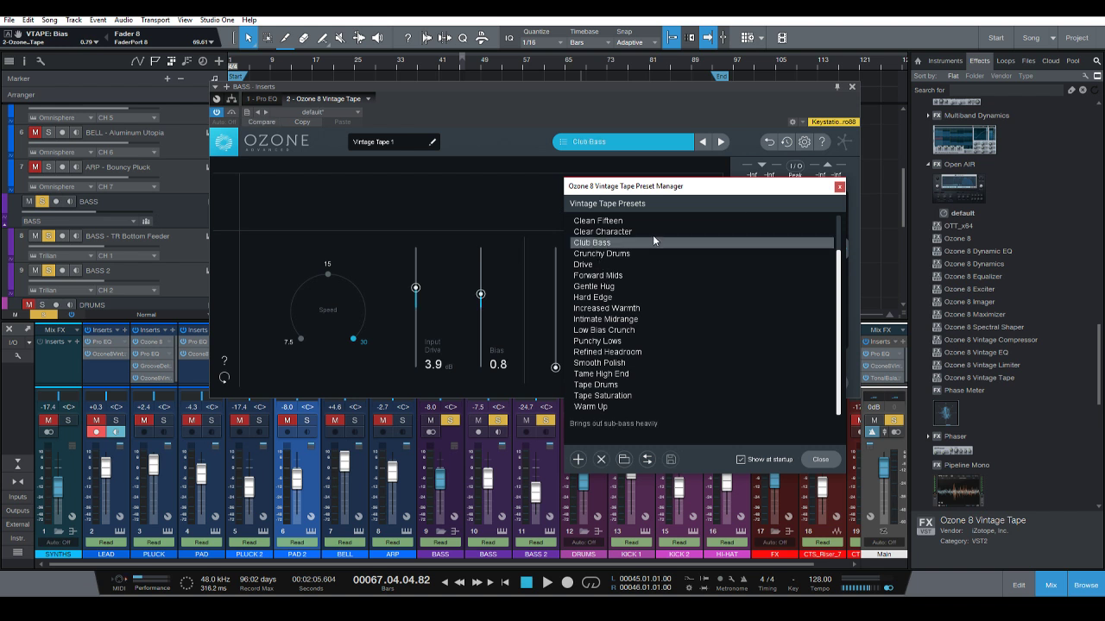
pyautogui.click(839, 186)
pyautogui.click(851, 87)
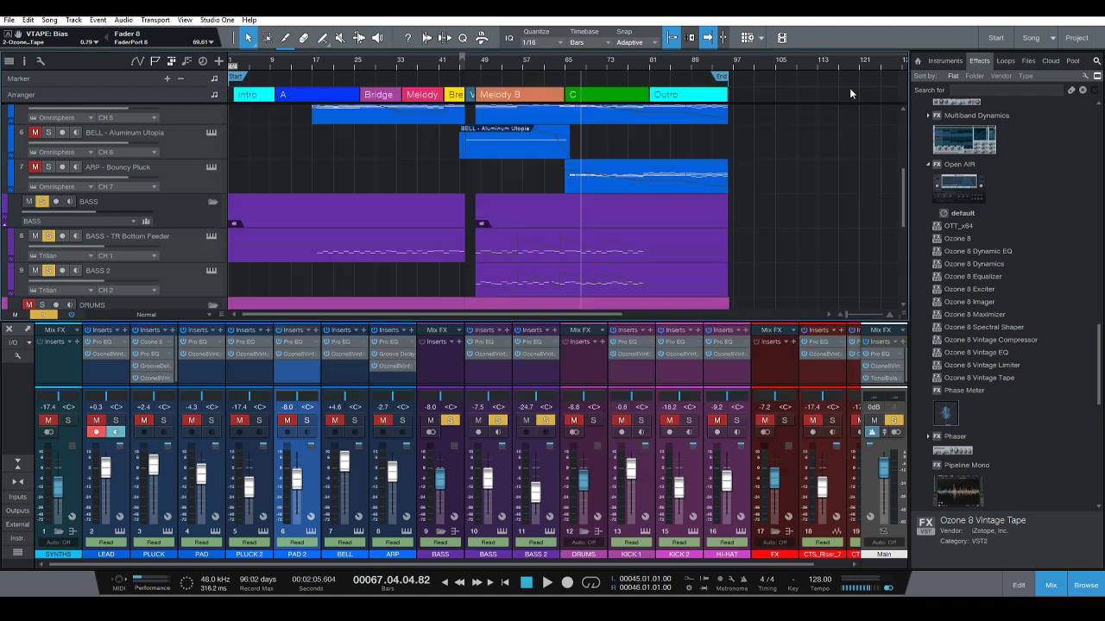
# Select the BASS 2 track, load the Club Bass preset in its Ozone 8 Vintage Tape and adjust the Low Emphasis.
pyautogui.click(181, 279)
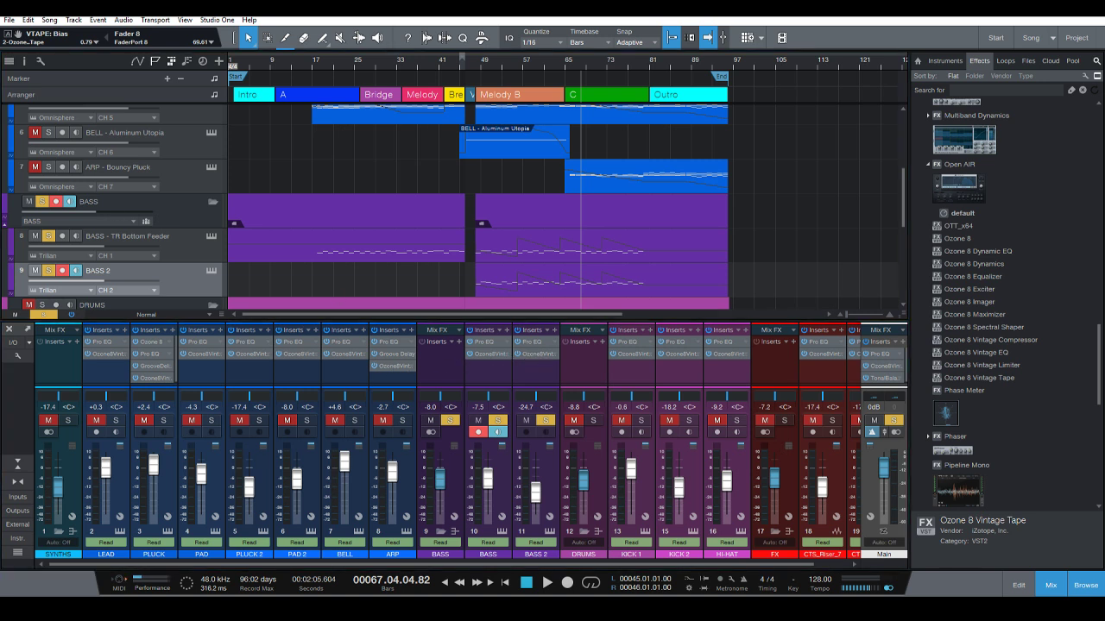
pyautogui.click(535, 354)
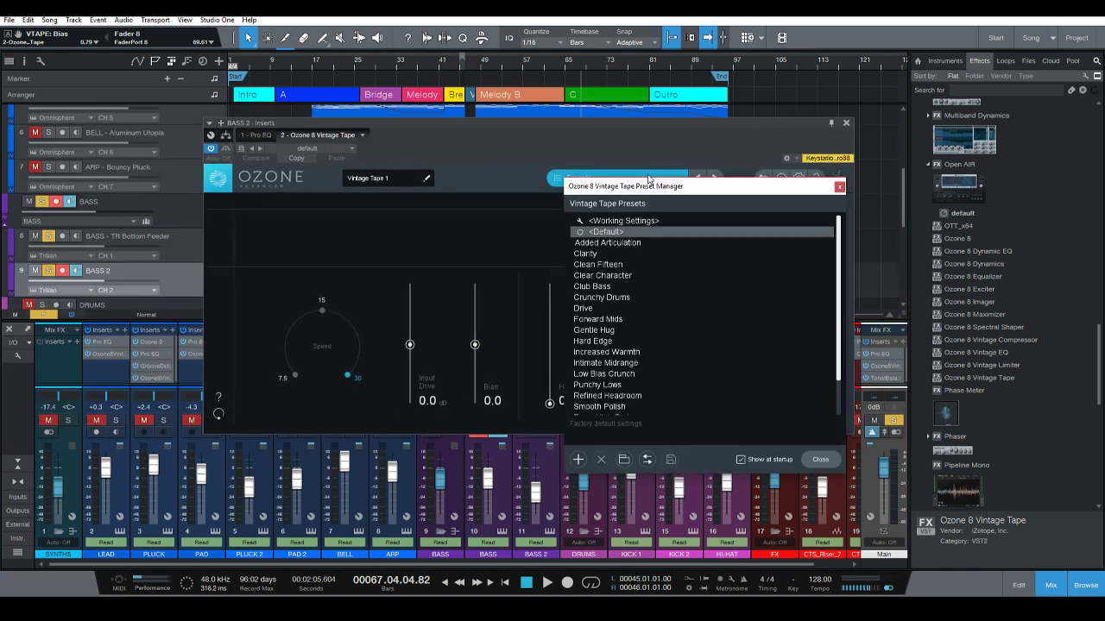
pyautogui.click(595, 286)
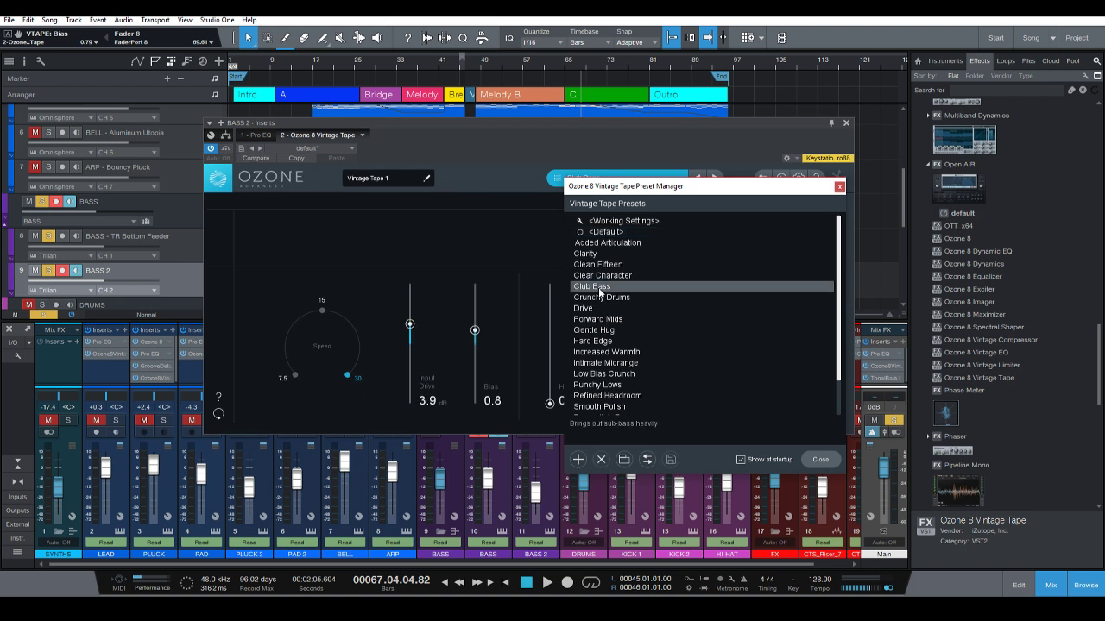
pyautogui.click(838, 186)
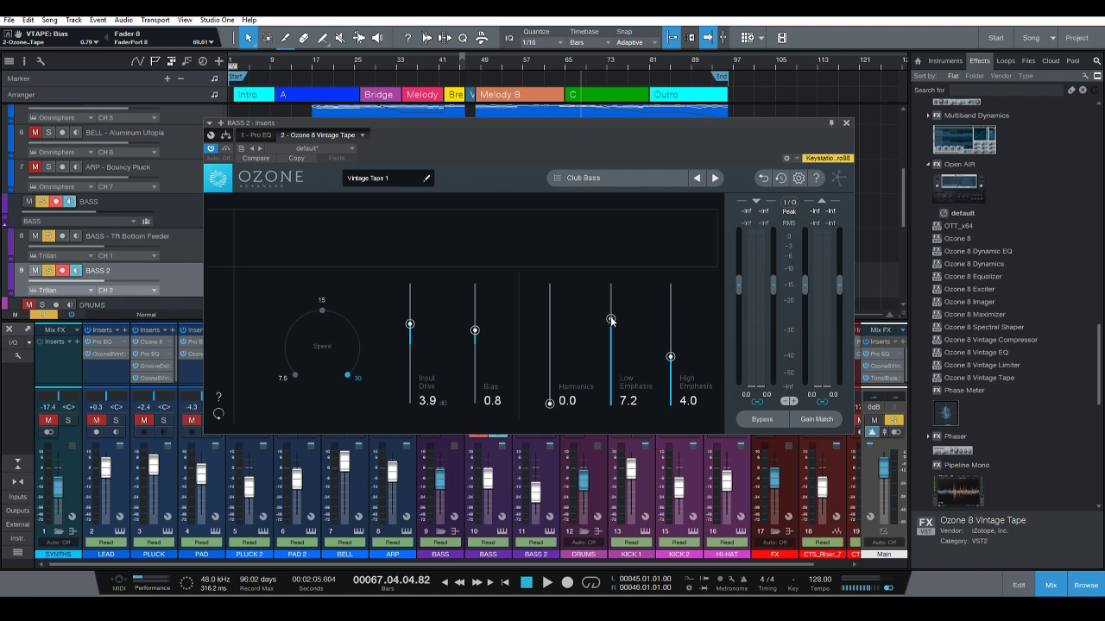
pyautogui.moveTo(611, 321)
pyautogui.mouseDown()
pyautogui.moveTo(611, 293)
pyautogui.moveTo(608, 321)
pyautogui.mouseUp()
pyautogui.click(845, 122)
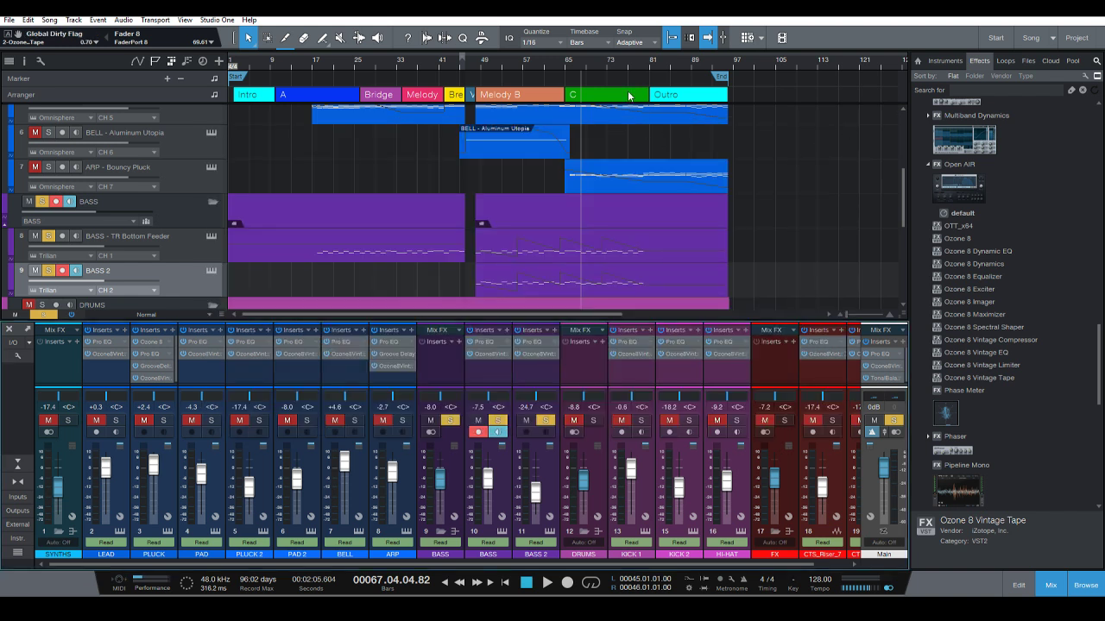
# Play the soloed bass tracks from bar 66 and set the BASS 2 channel's volume to -17.4 dB.
pyautogui.click(576, 62)
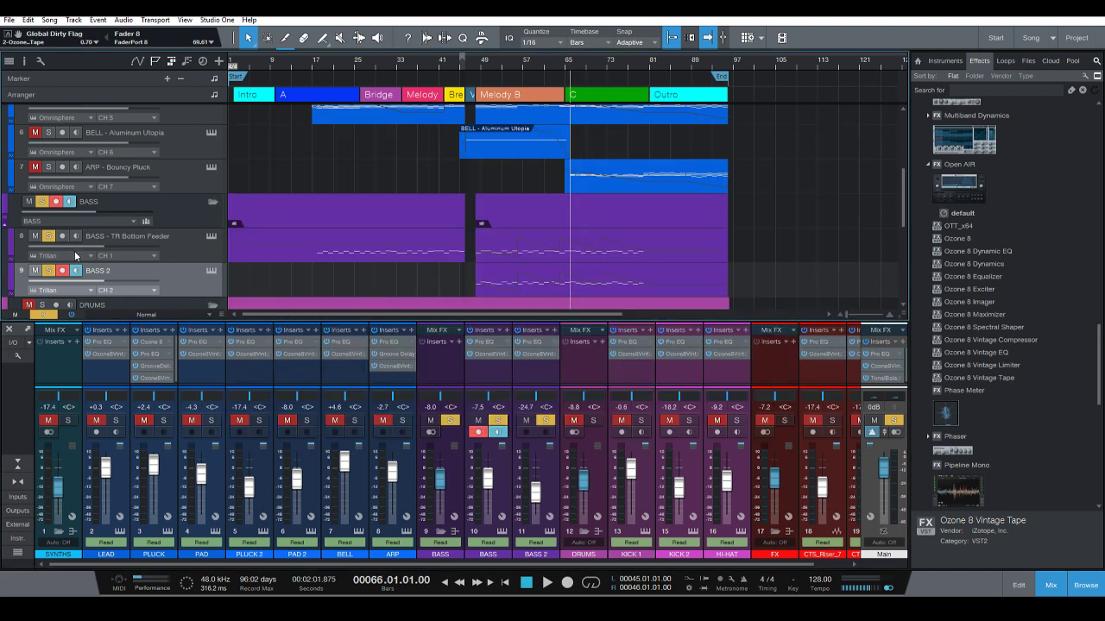
pyautogui.press('space')
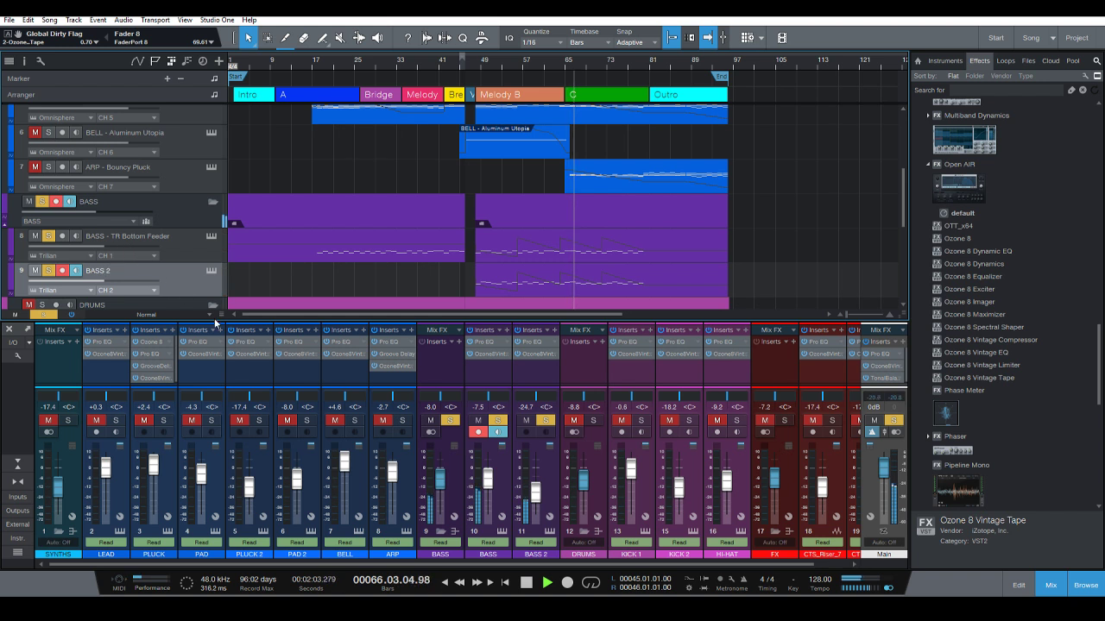
pyautogui.scroll(5, 534, 495)
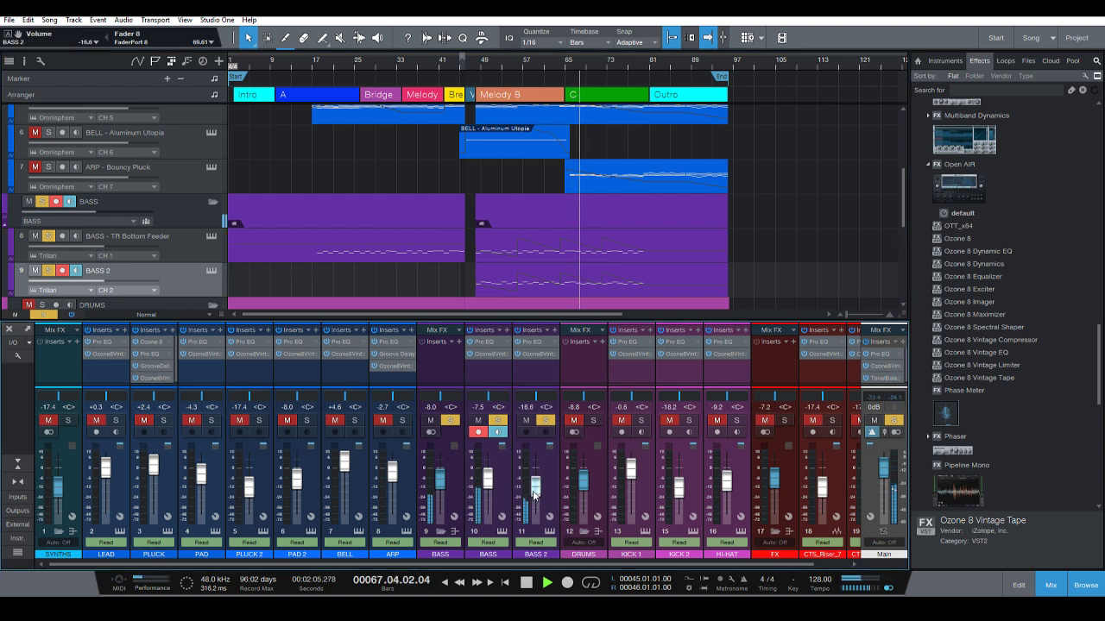
pyautogui.scroll(-1, 534, 496)
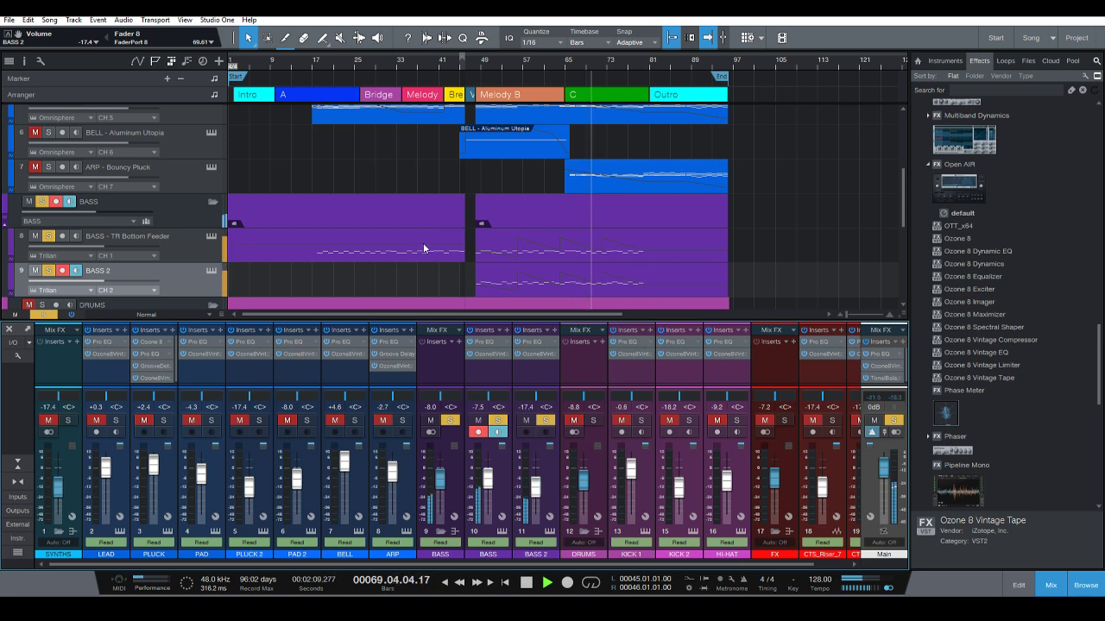
# Play the soloed bass tracks from the start of section C, stop playback and clear all solos.
pyautogui.scroll(-2, 423, 242)
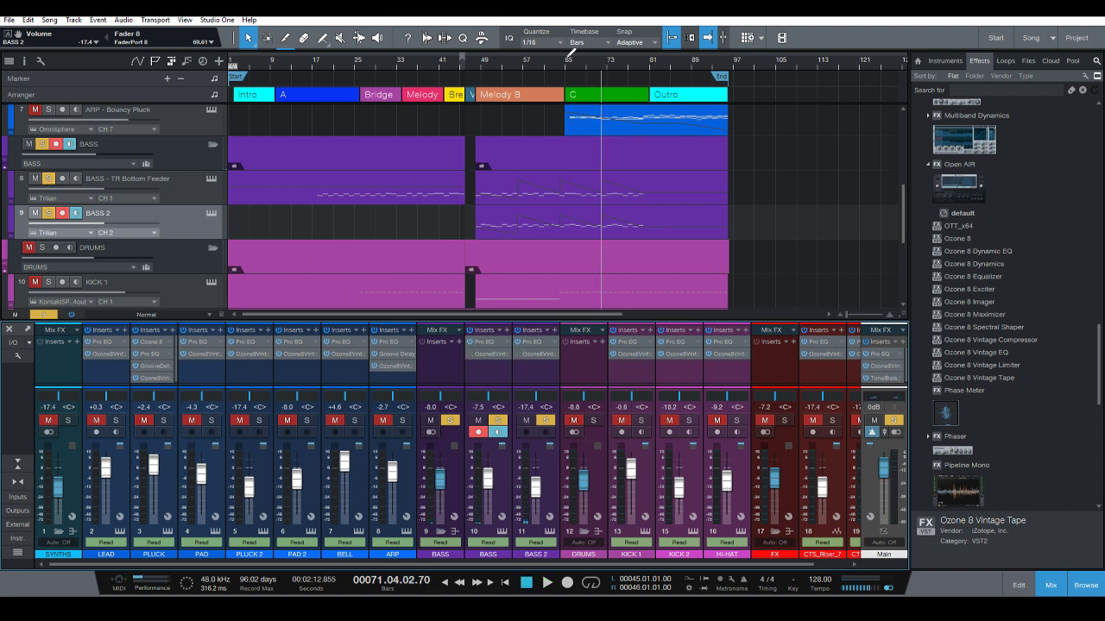
pyautogui.click(567, 62)
pyautogui.press('space')
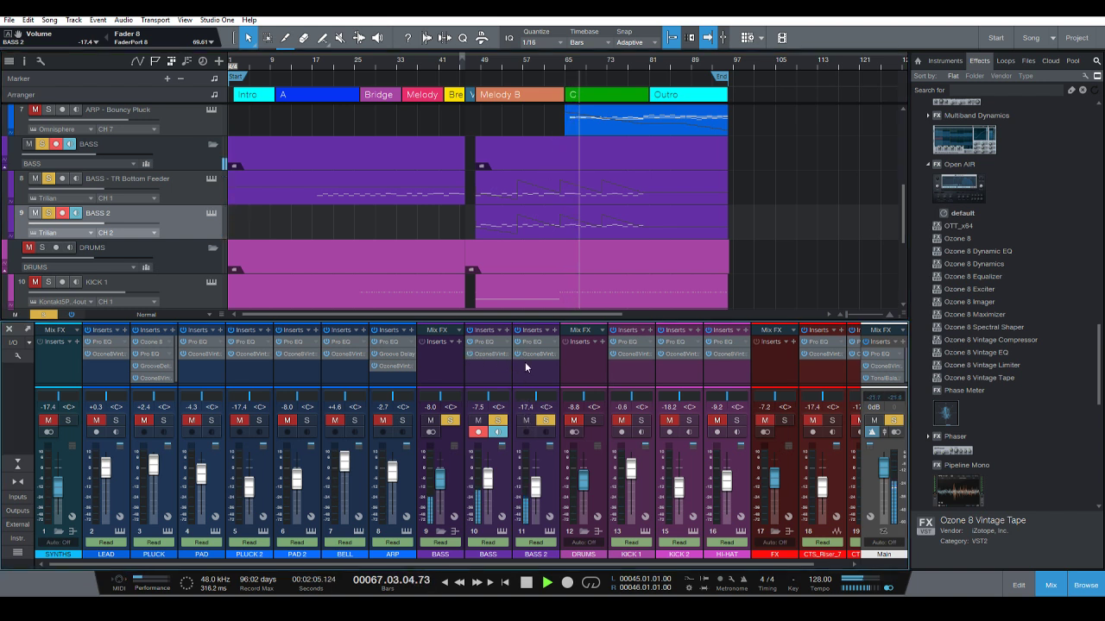
pyautogui.press('space')
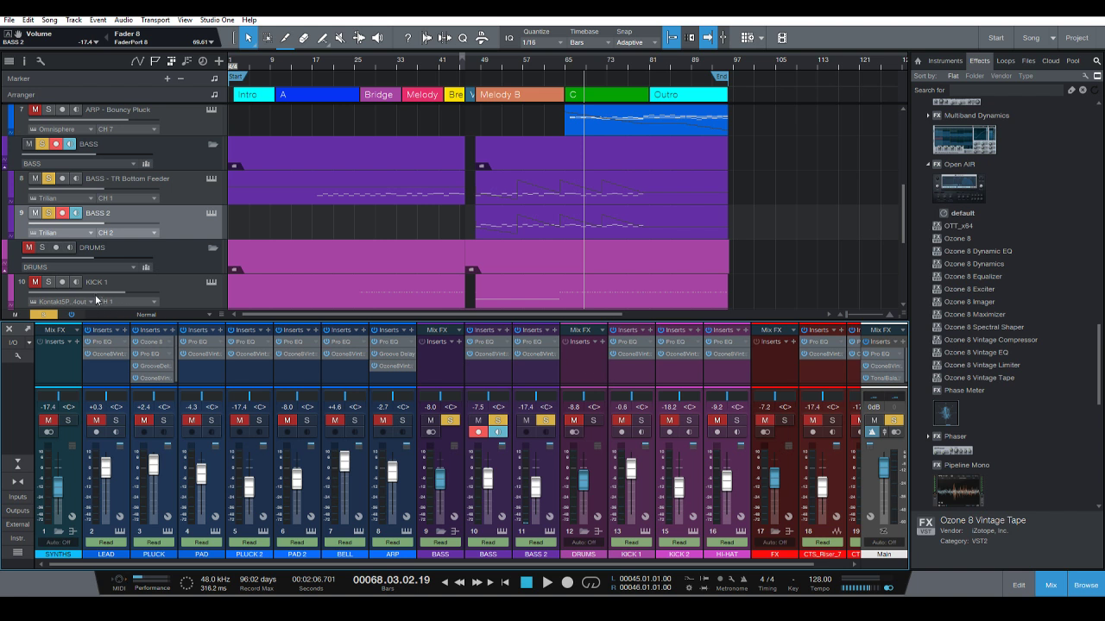
pyautogui.click(42, 316)
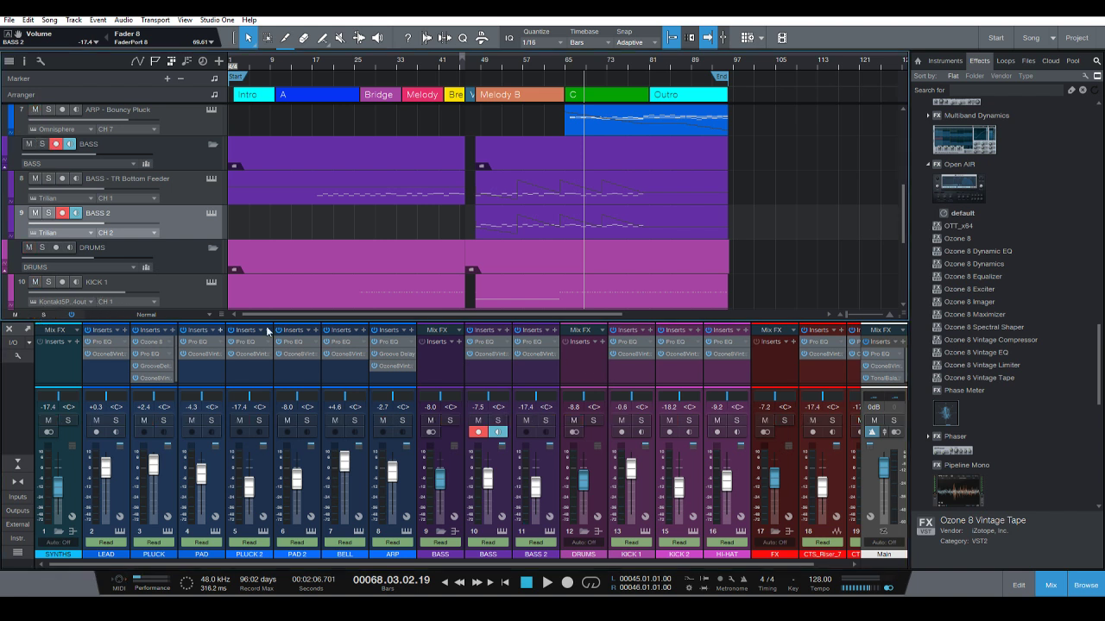
# Load the Punchy Lows preset in the KICK 1 channel's Ozone 8 Vintage Tape and close the plug-in.
pyautogui.click(630, 359)
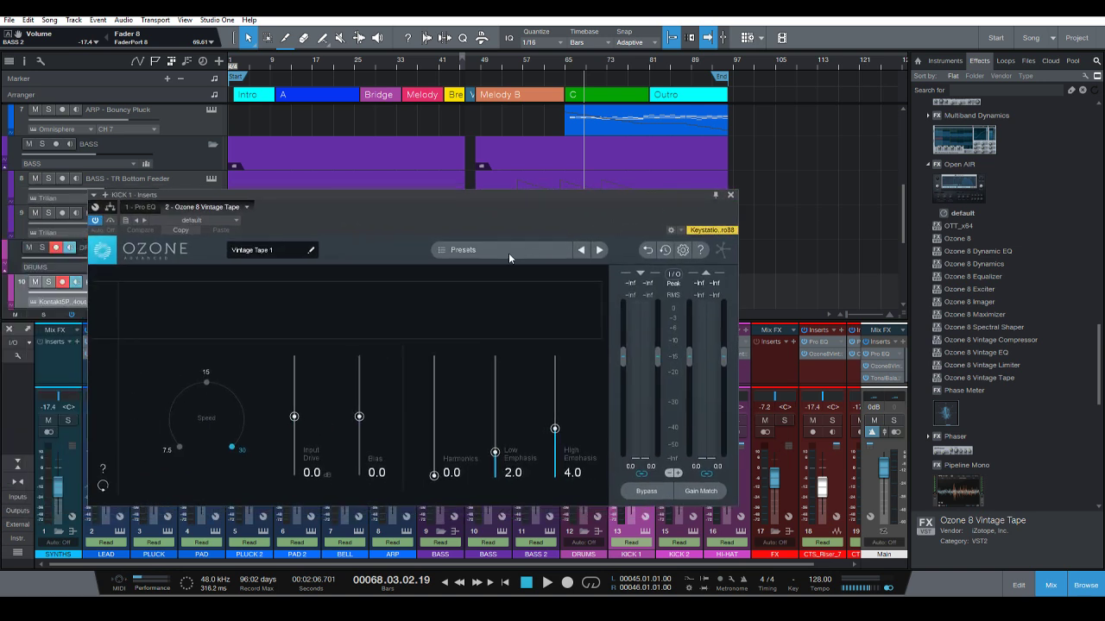
pyautogui.click(523, 249)
pyautogui.scroll(-2, 630, 285)
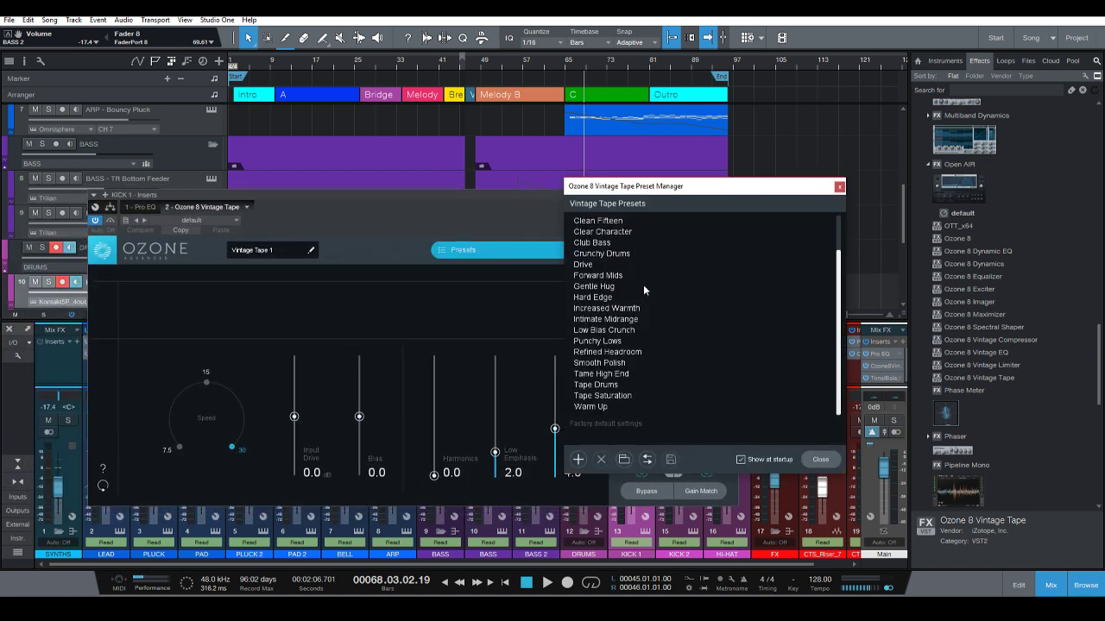
pyautogui.scroll(2, 637, 318)
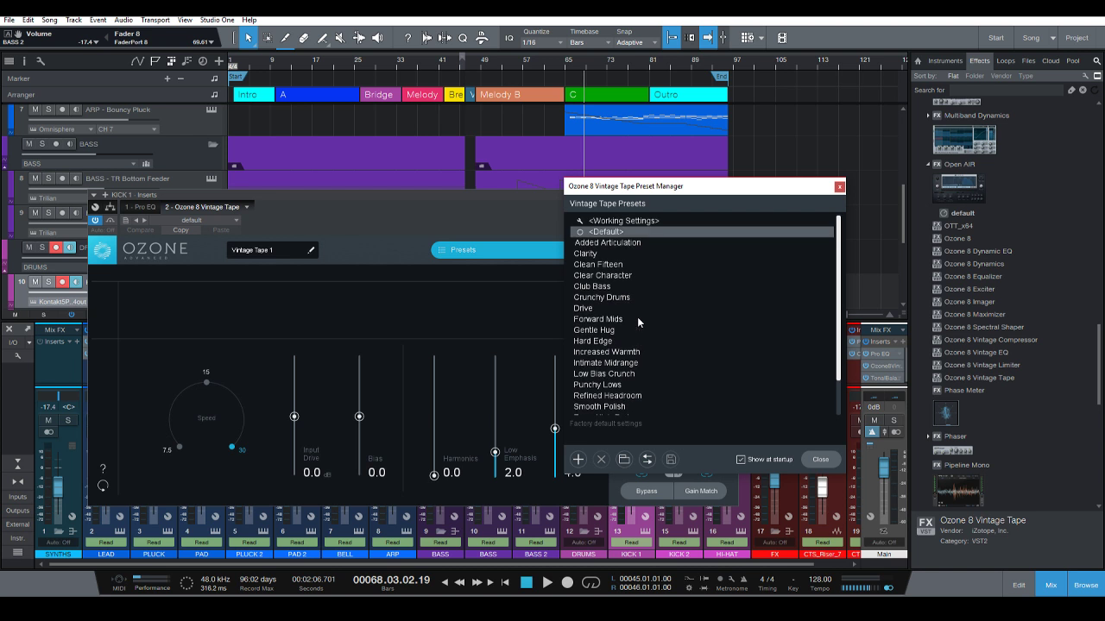
pyautogui.scroll(-2, 637, 317)
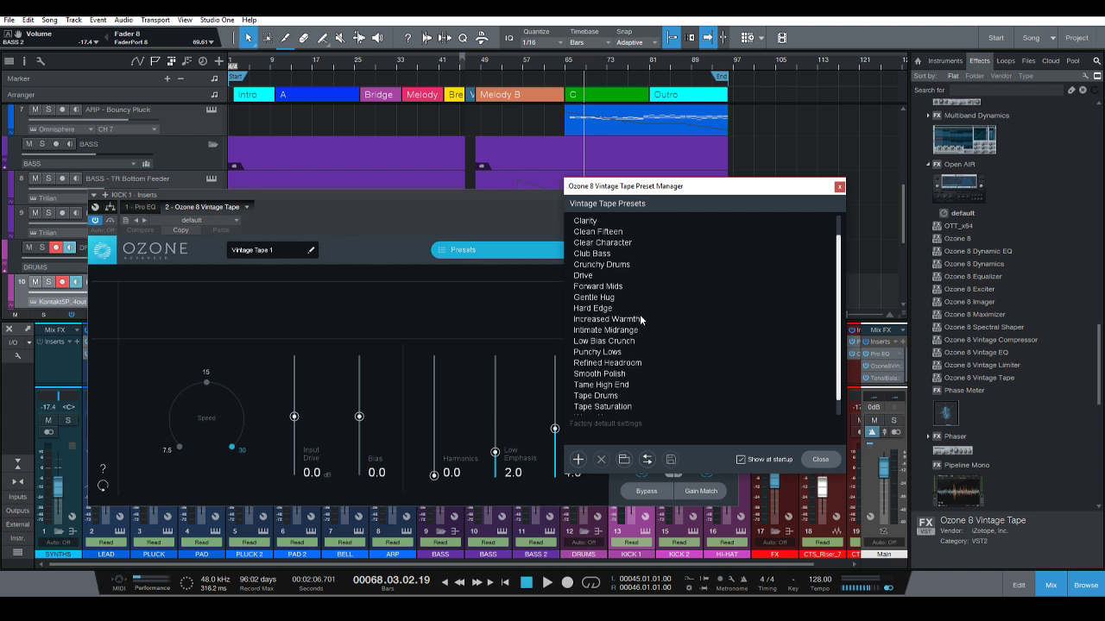
pyautogui.click(597, 341)
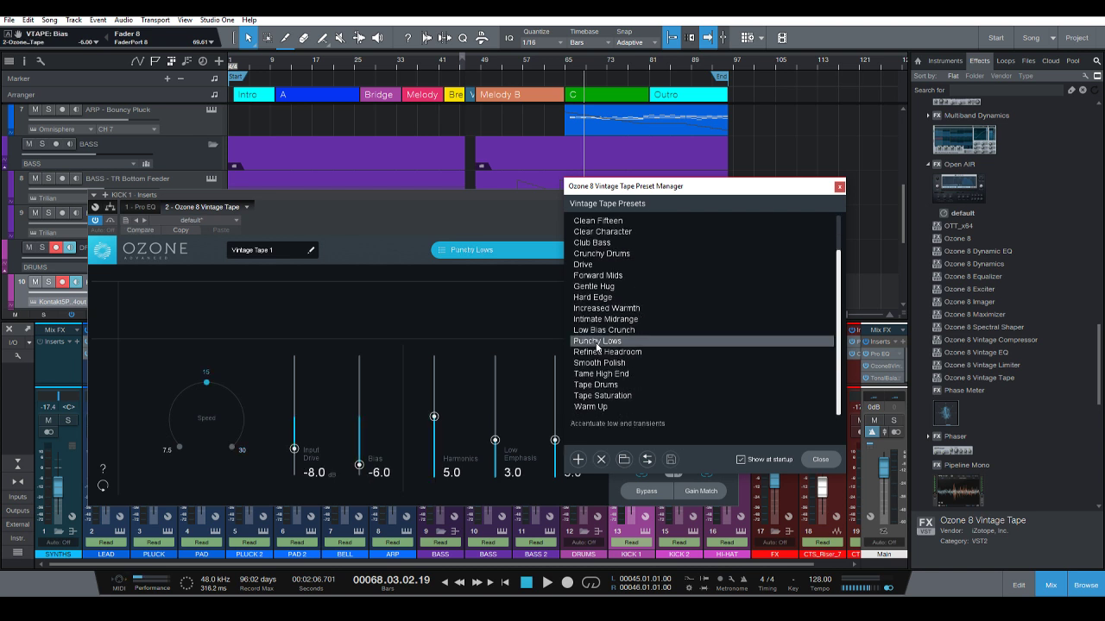
pyautogui.click(839, 187)
pyautogui.click(733, 196)
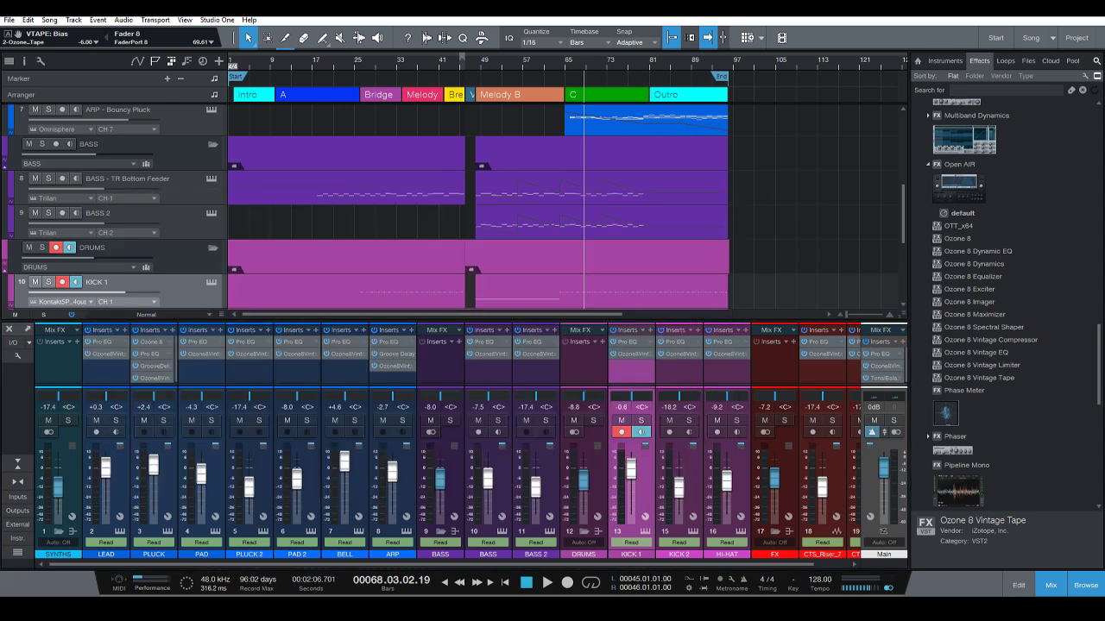
# Load the Punchy Lows preset in the KICK 2 channel's Ozone 8 Vintage Tape and close the plug-in.
pyautogui.click(485, 220)
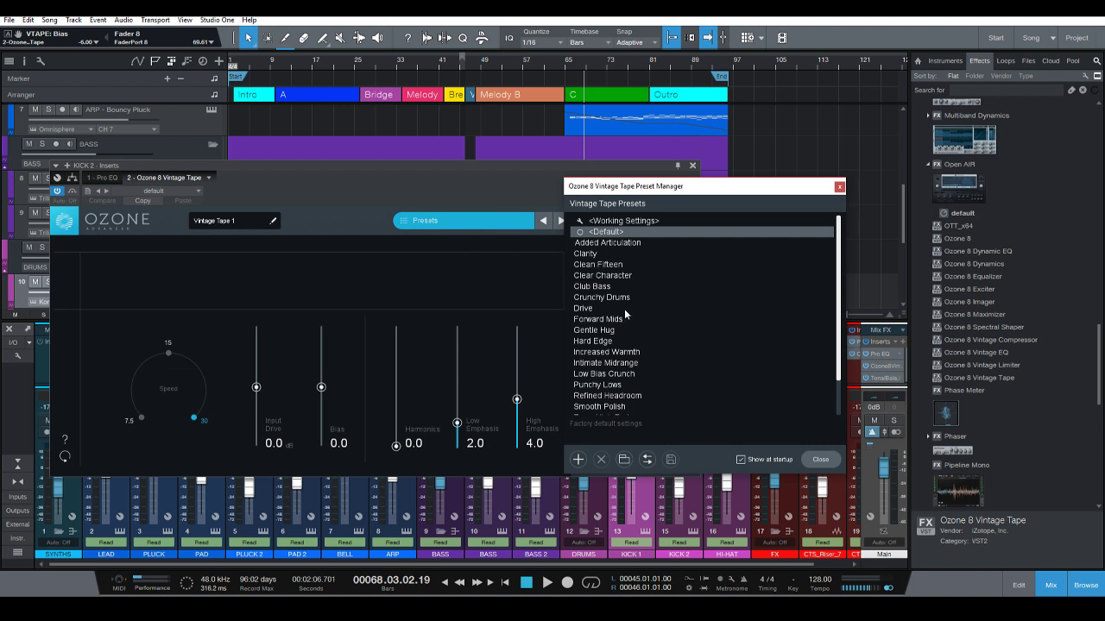
pyautogui.scroll(-2, 624, 321)
pyautogui.click(600, 341)
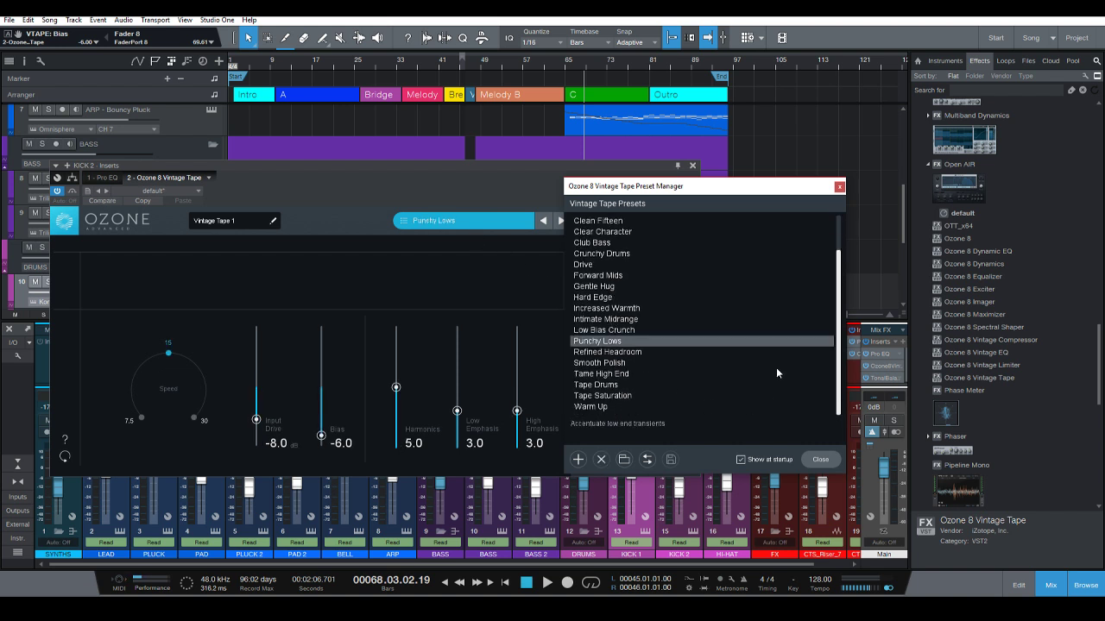
pyautogui.click(839, 187)
pyautogui.click(692, 165)
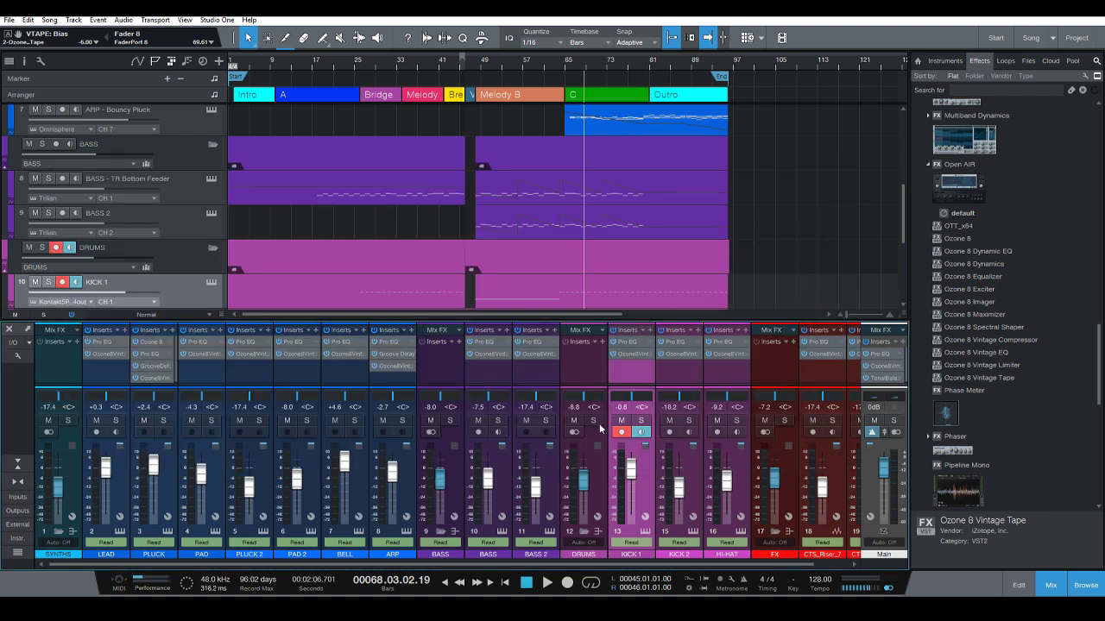
# Solo the KICK 1 and KICK 2 channels and play them from the start of section C.
pyautogui.click(640, 421)
pyautogui.click(688, 420)
pyautogui.scroll(-3, 643, 229)
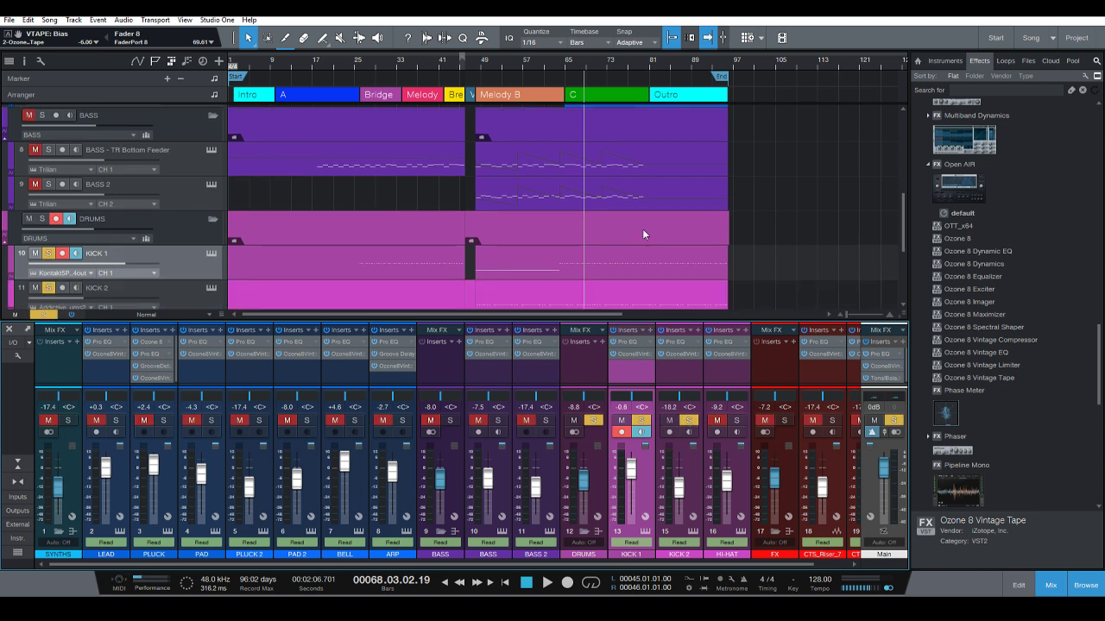
pyautogui.click(565, 68)
pyautogui.press('space')
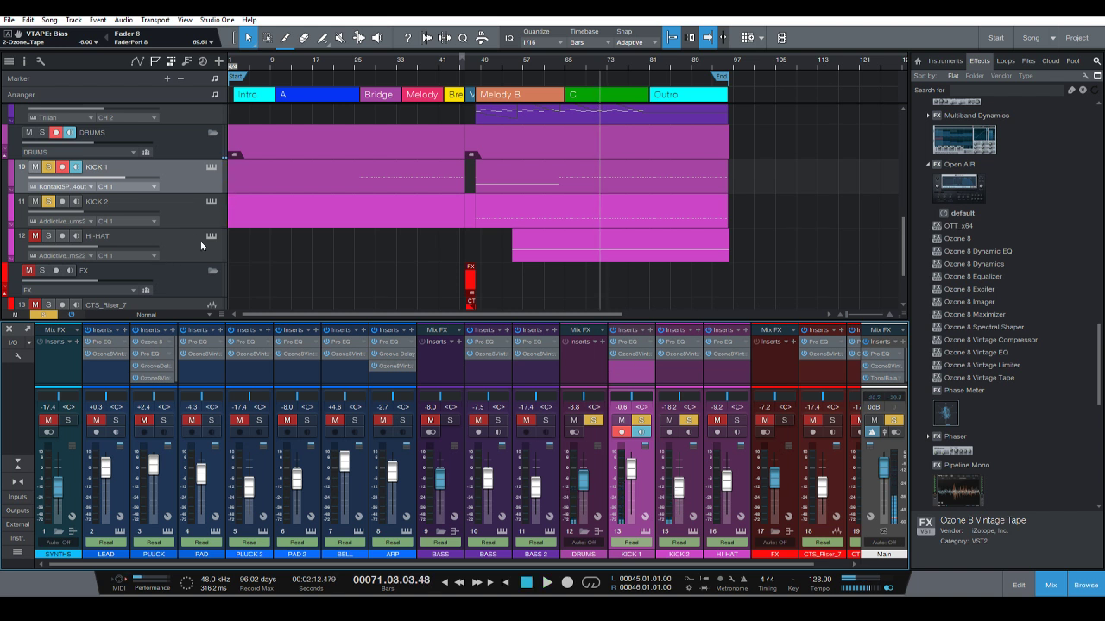
# Enlarge the kick tracks in the arrangement and play the soloed kicks from the Bridge section.
pyautogui.scroll(3, 472, 231)
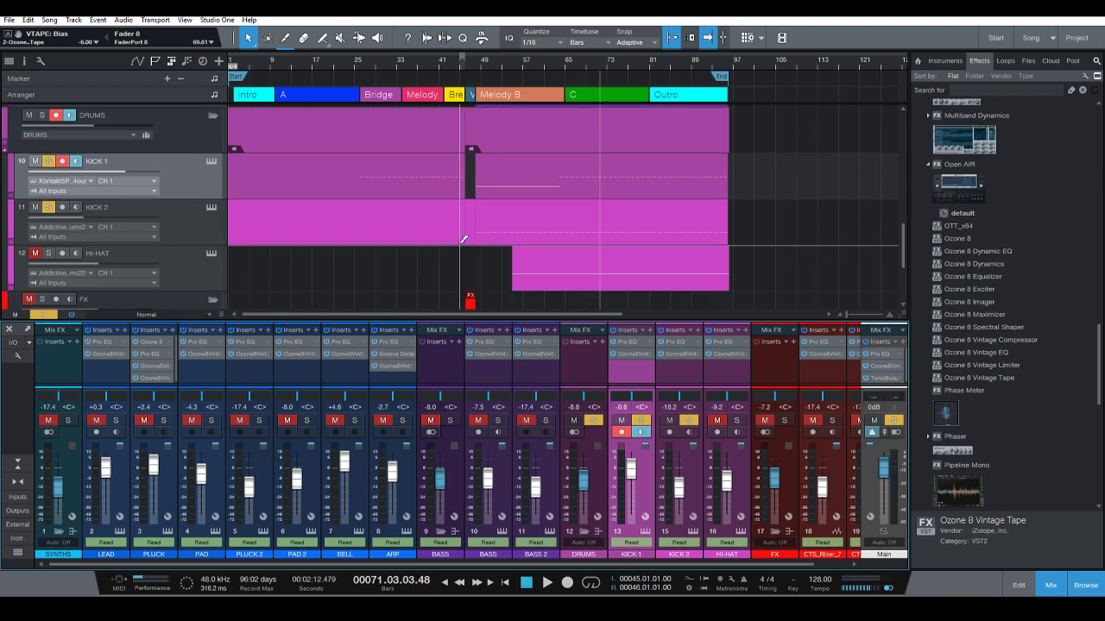
pyautogui.scroll(2, 443, 248)
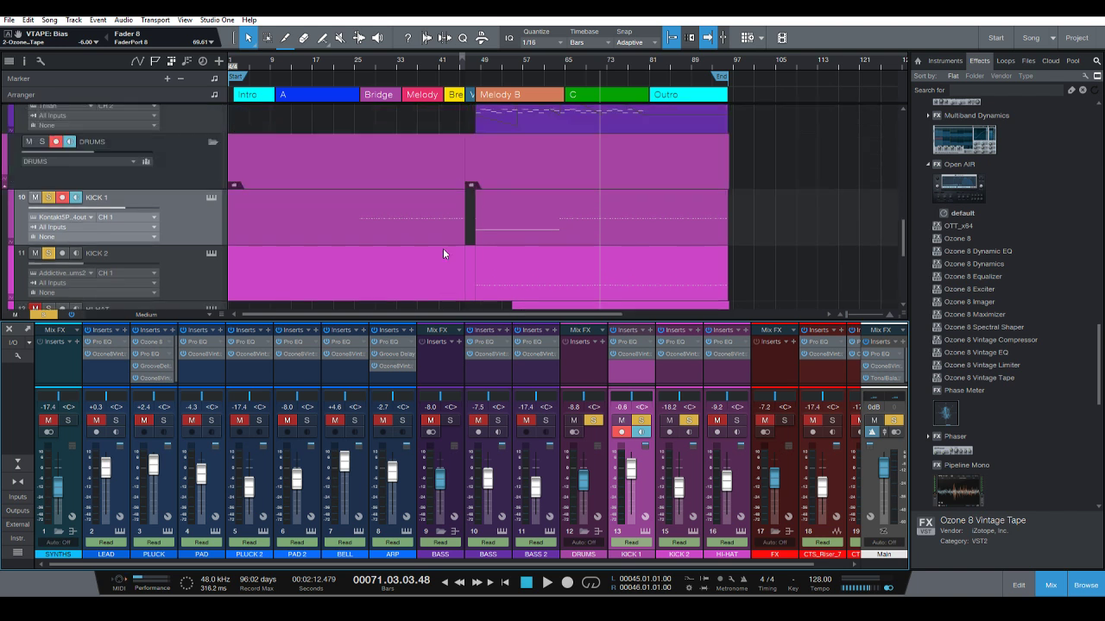
pyautogui.scroll(-1, 281, 218)
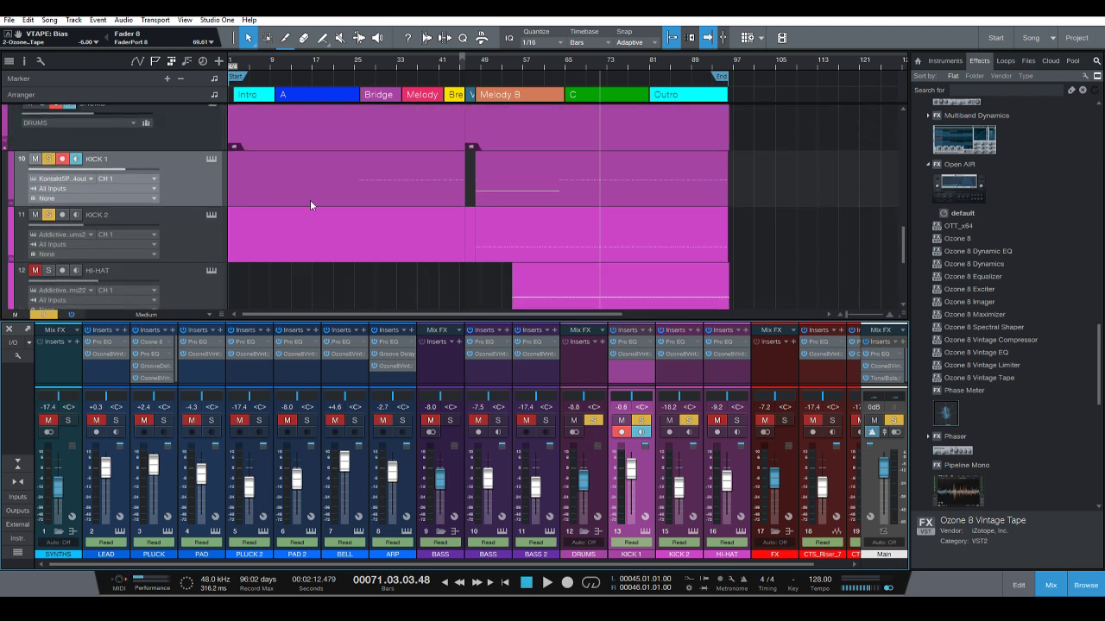
pyautogui.click(391, 62)
pyautogui.press('space')
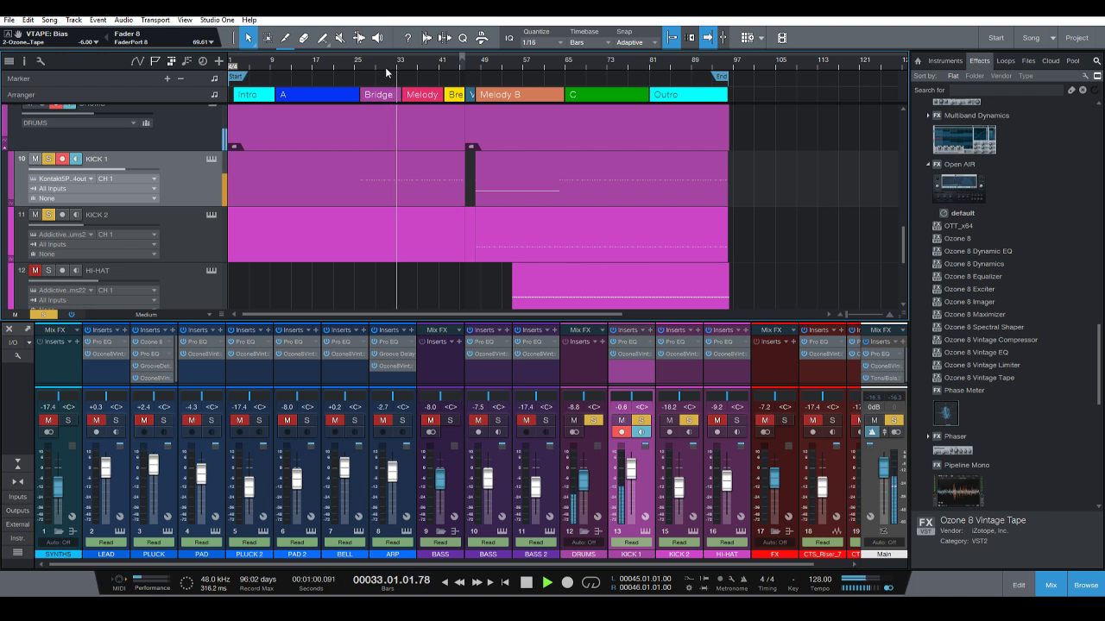
pyautogui.press('space')
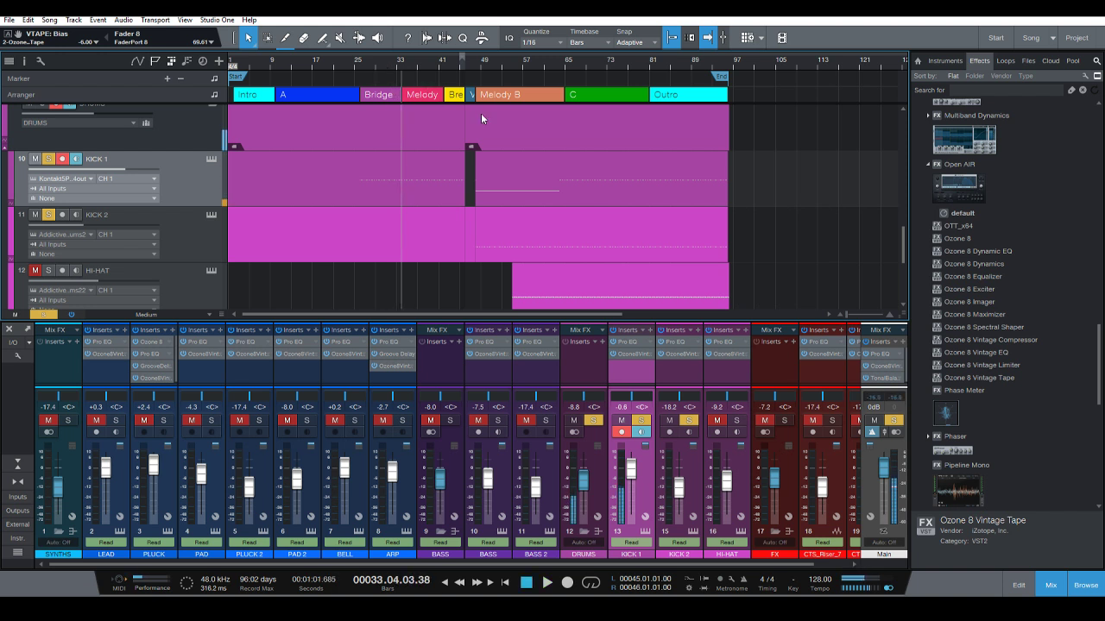
# Play the soloed kick tracks from the start of Melody B at bar 48, then stop playback.
pyautogui.click(559, 74)
pyautogui.click(471, 67)
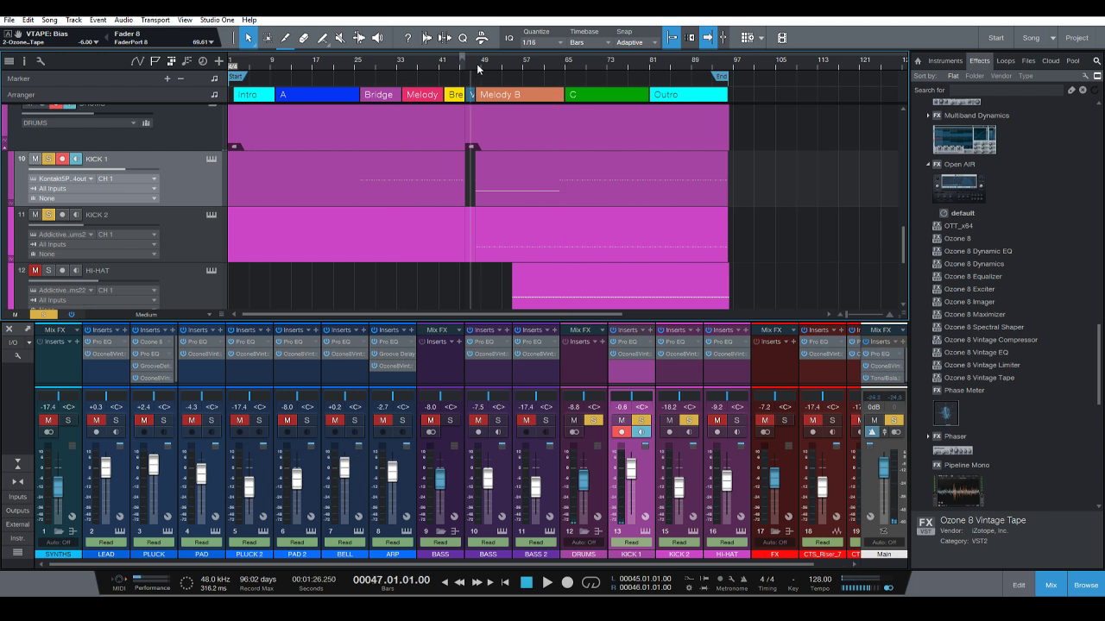
pyautogui.click(475, 62)
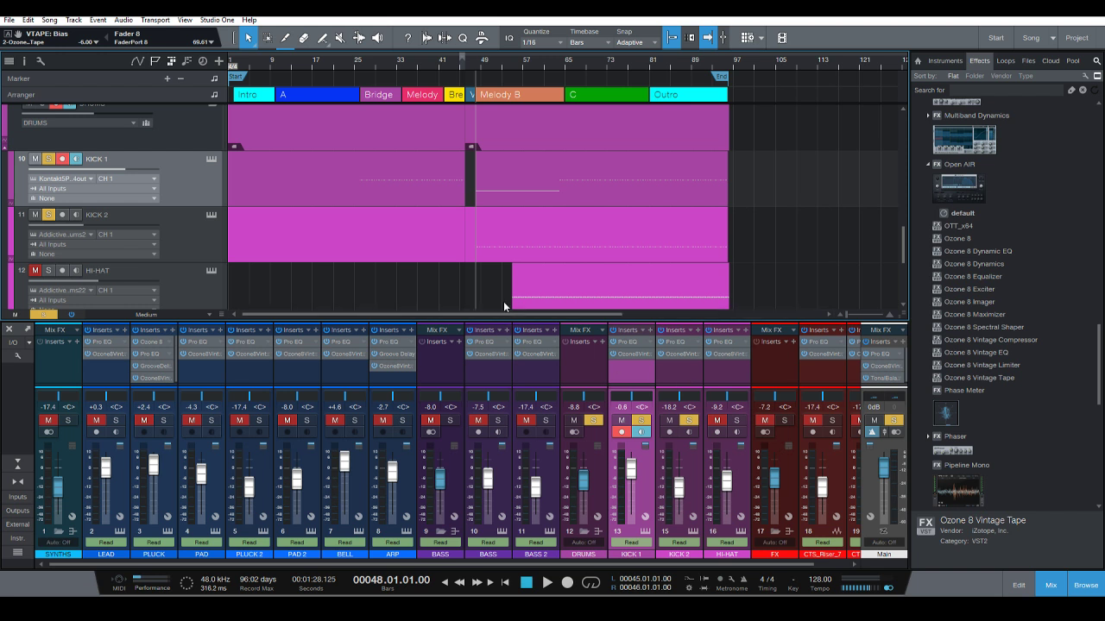
pyautogui.press('space')
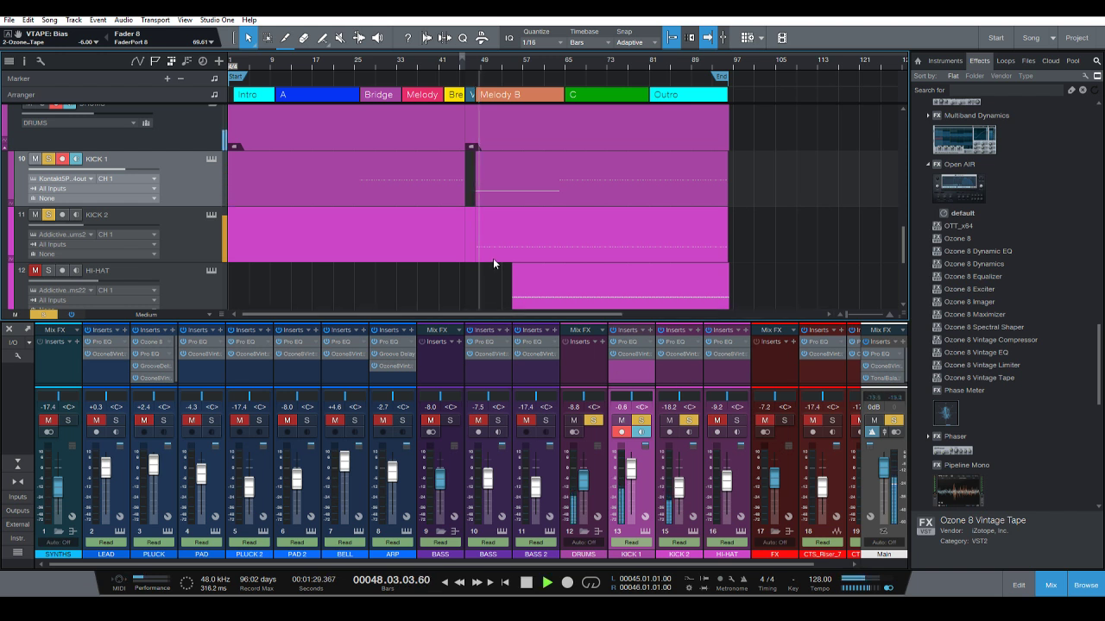
pyautogui.press('space')
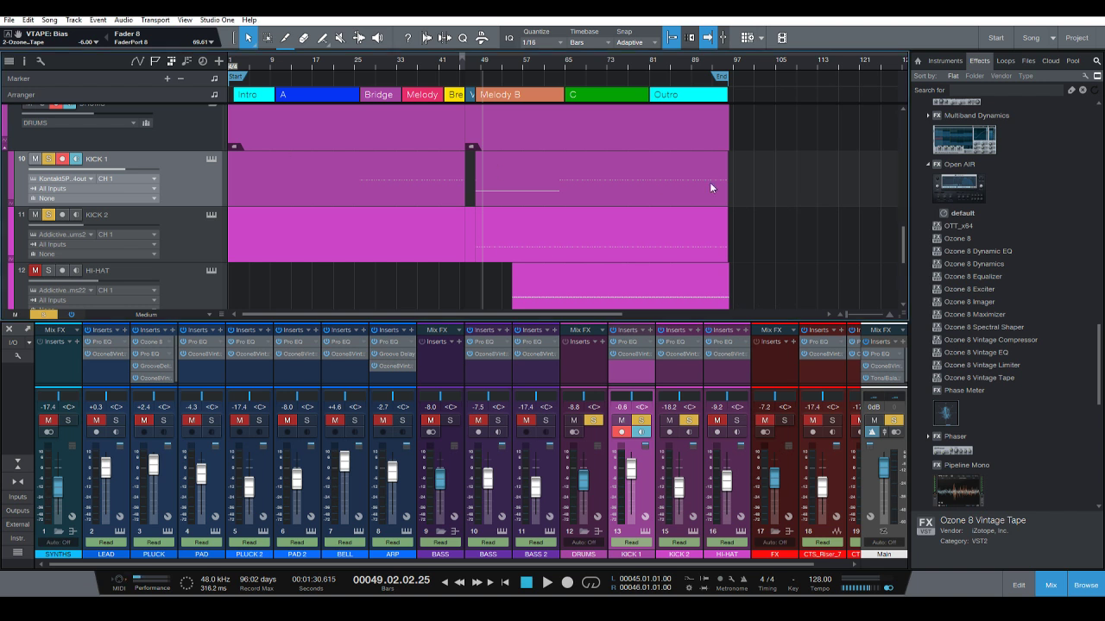
# Clear the kick solos and return the tracks to Normal height after viewing the whole track list.
pyautogui.moveTo(509, 71); pyautogui.dragTo(465, 72)
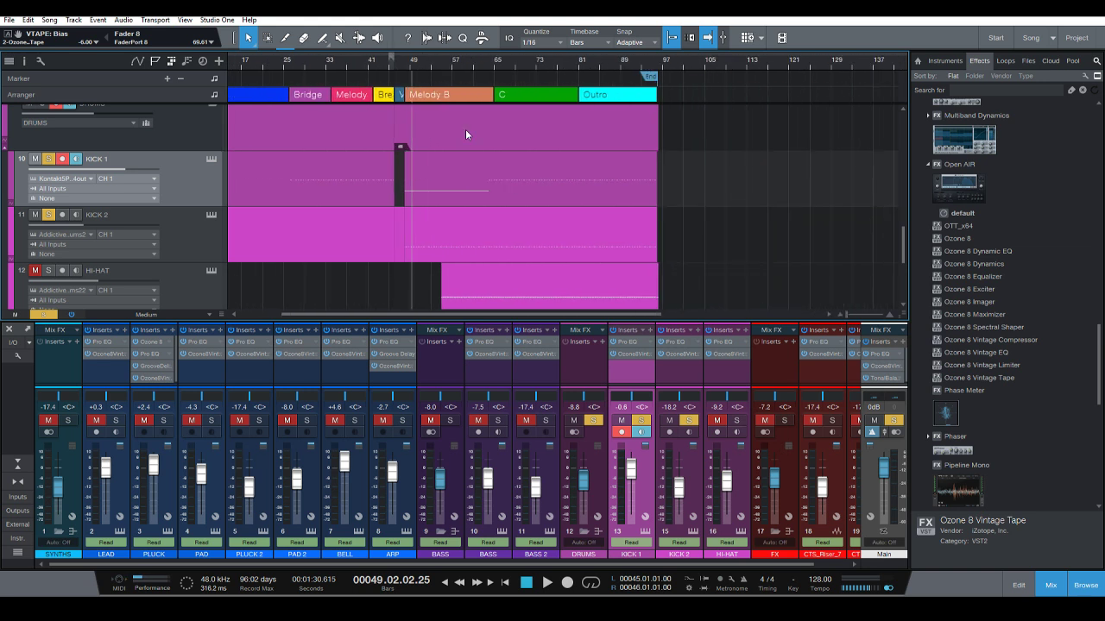
pyautogui.scroll(-3, 521, 195)
pyautogui.scroll(1, 474, 190)
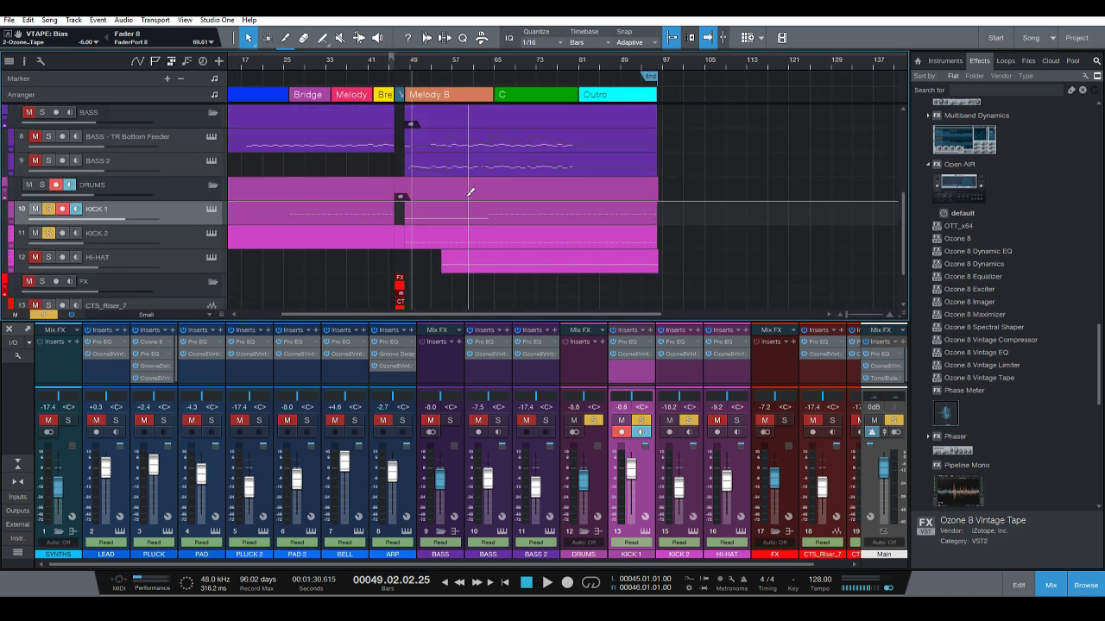
pyautogui.scroll(-1, 471, 197)
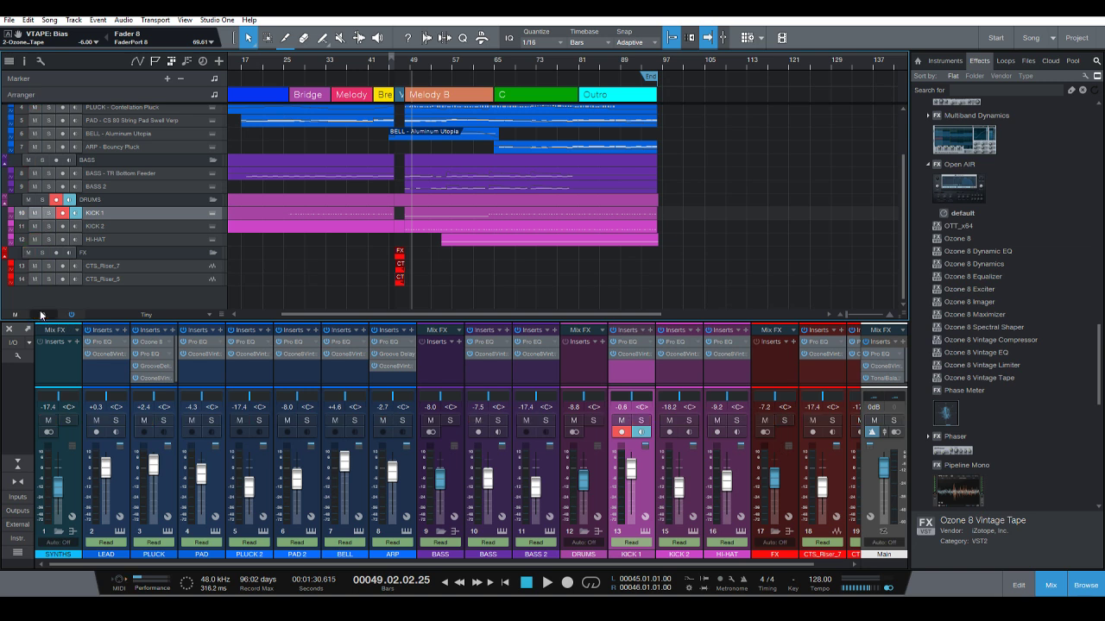
pyautogui.scroll(1, 414, 264)
pyautogui.scroll(1, 421, 262)
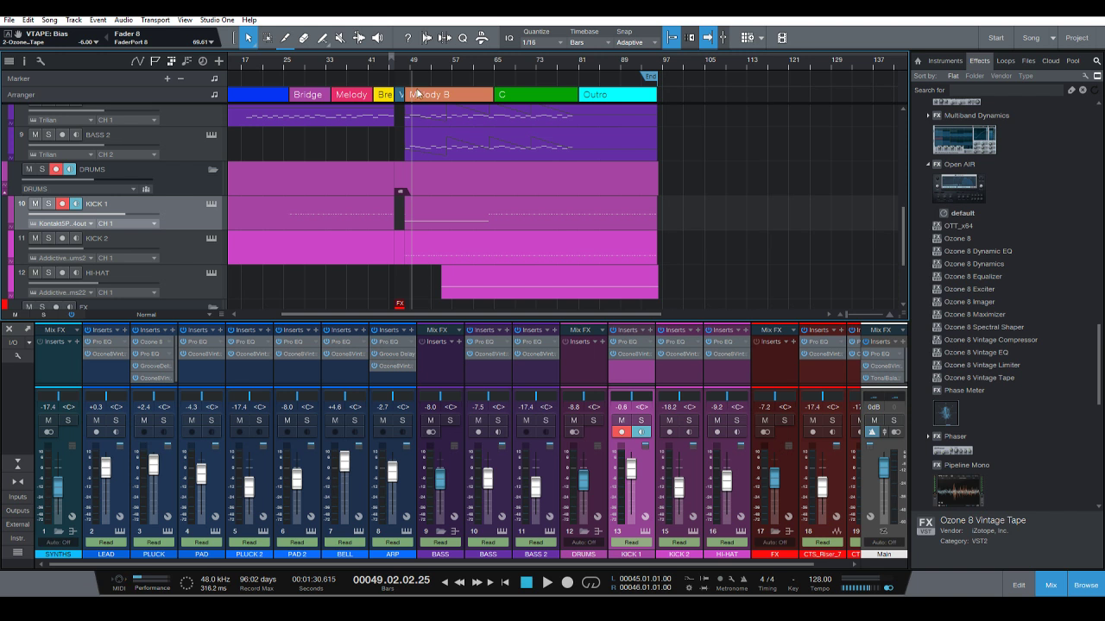
# Zoom in on the CTS_Riser clips in the Verse section and place the playback cursor just after the start of bar 47.
pyautogui.click(403, 63)
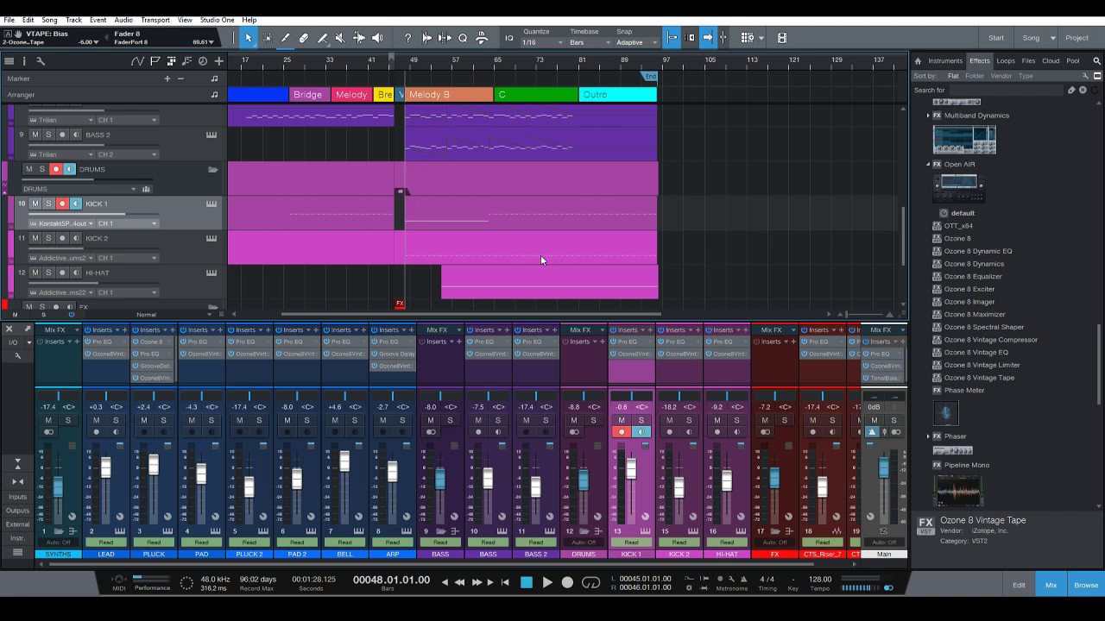
pyautogui.hscroll(1, 667, 564)
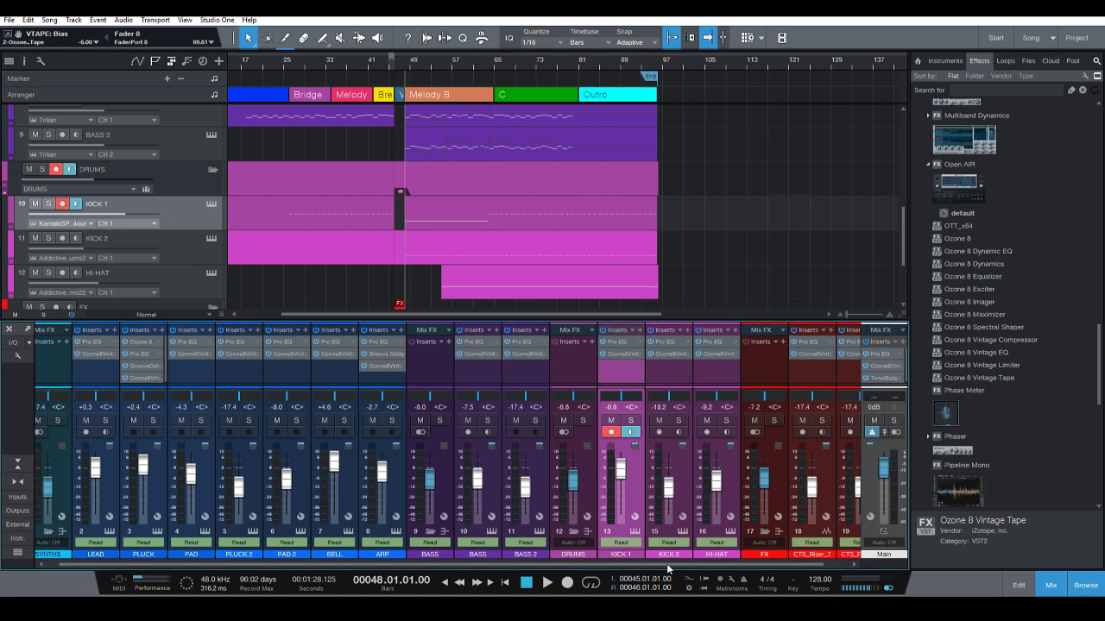
pyautogui.scroll(-3, 515, 279)
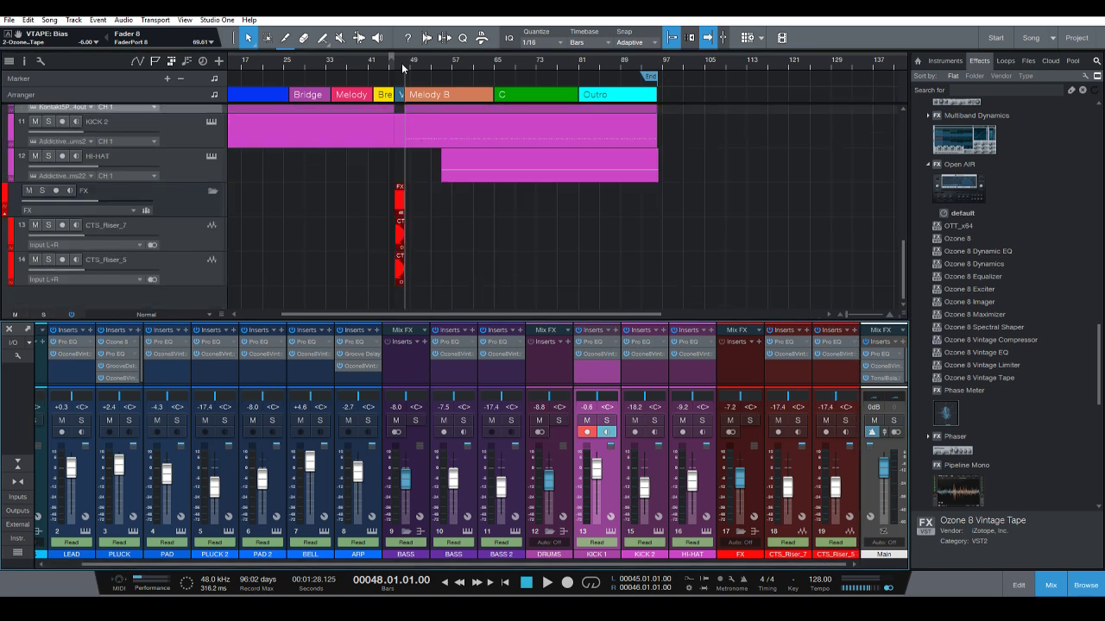
pyautogui.press('e')
pyautogui.press('e')
pyautogui.press('e')
pyautogui.press('e')
pyautogui.click(411, 65)
pyautogui.press('e')
pyautogui.press('e')
pyautogui.press('e')
pyautogui.press('e')
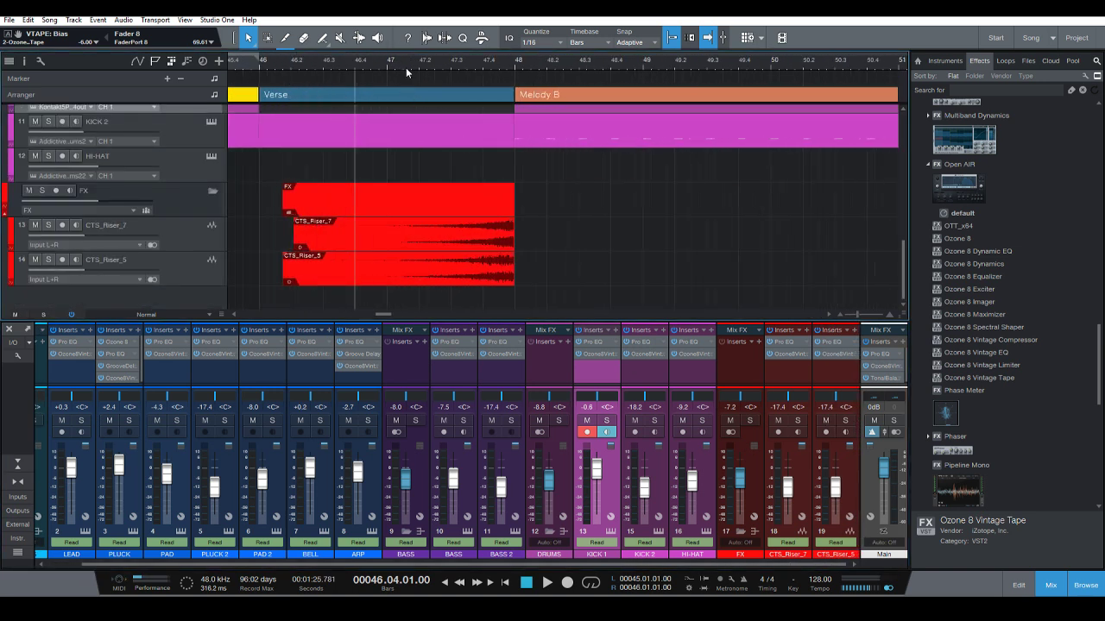
pyautogui.click(411, 73)
# Solo the FX folder track and listen to the risers from bar 47, restarting playback at 47.02.
pyautogui.click(42, 190)
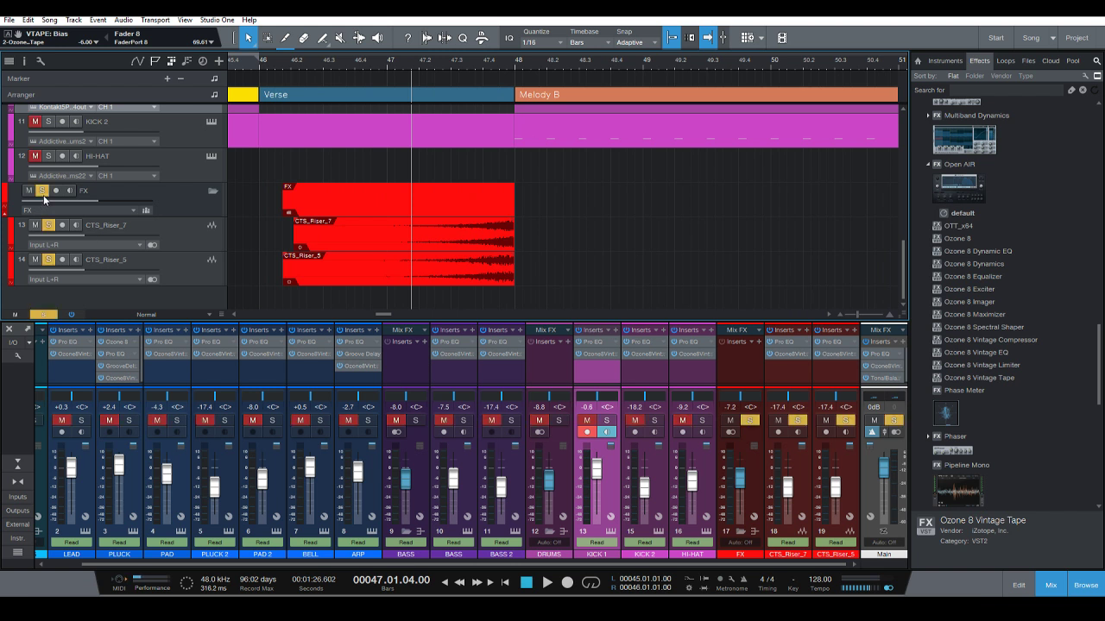
pyautogui.press('space')
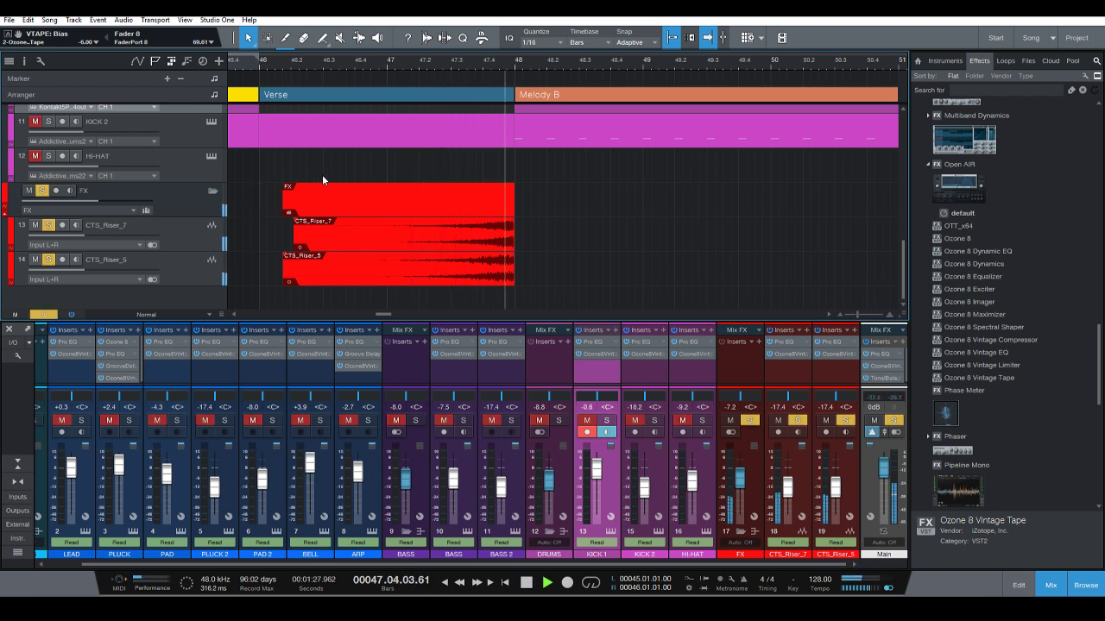
pyautogui.press('space')
pyautogui.click(436, 66)
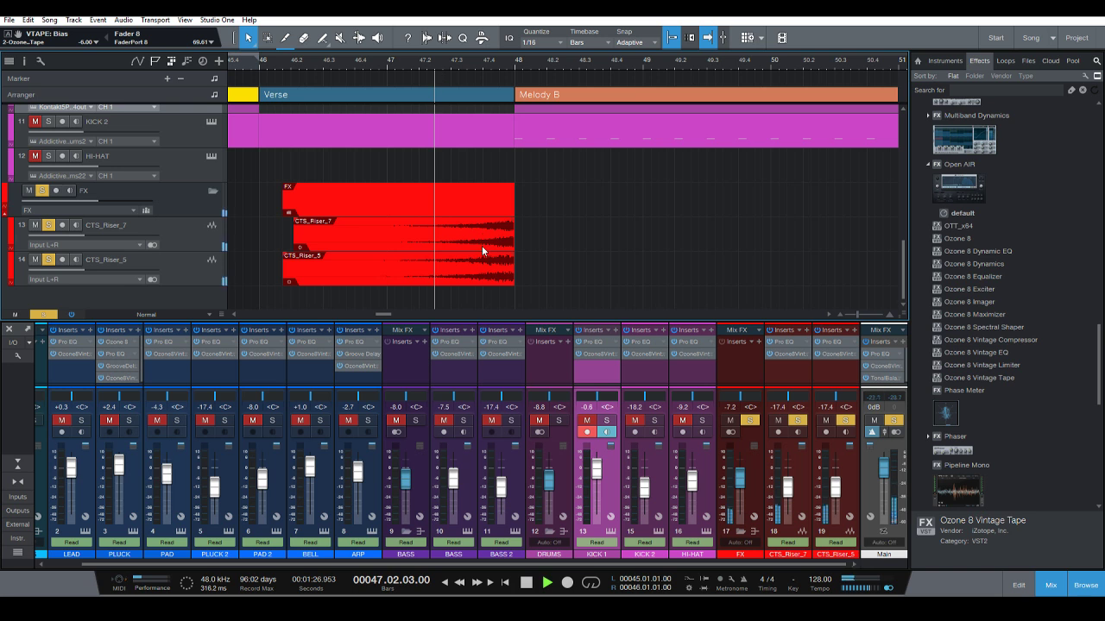
# Stop playback and switch to the recently added sounds in the Splice desktop app.
pyautogui.press('space')
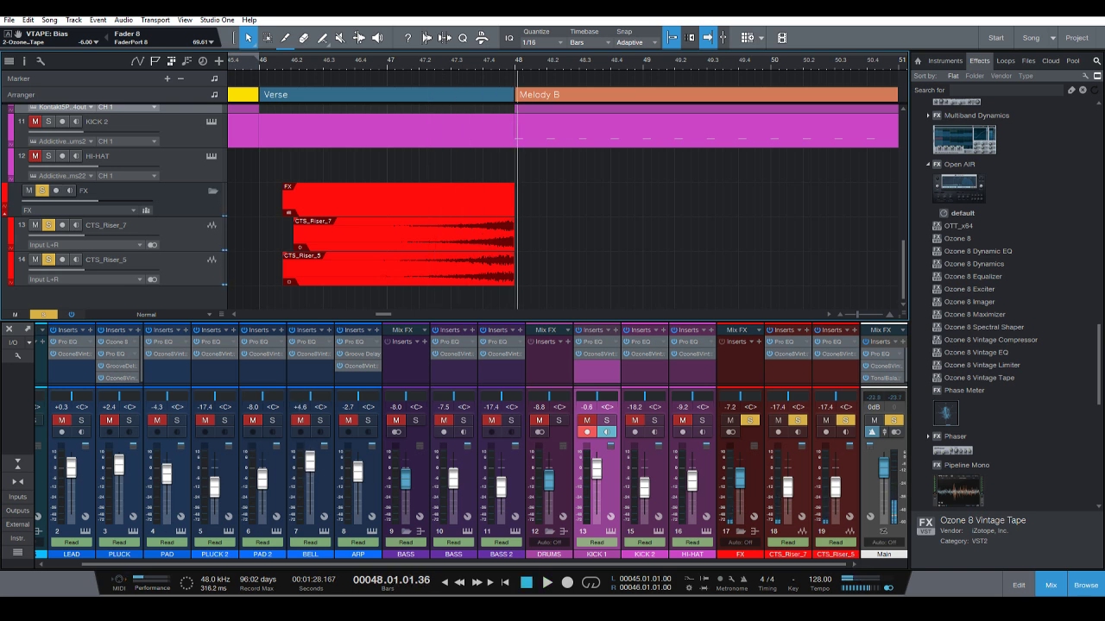
pyautogui.press('super')
pyautogui.write('splice')
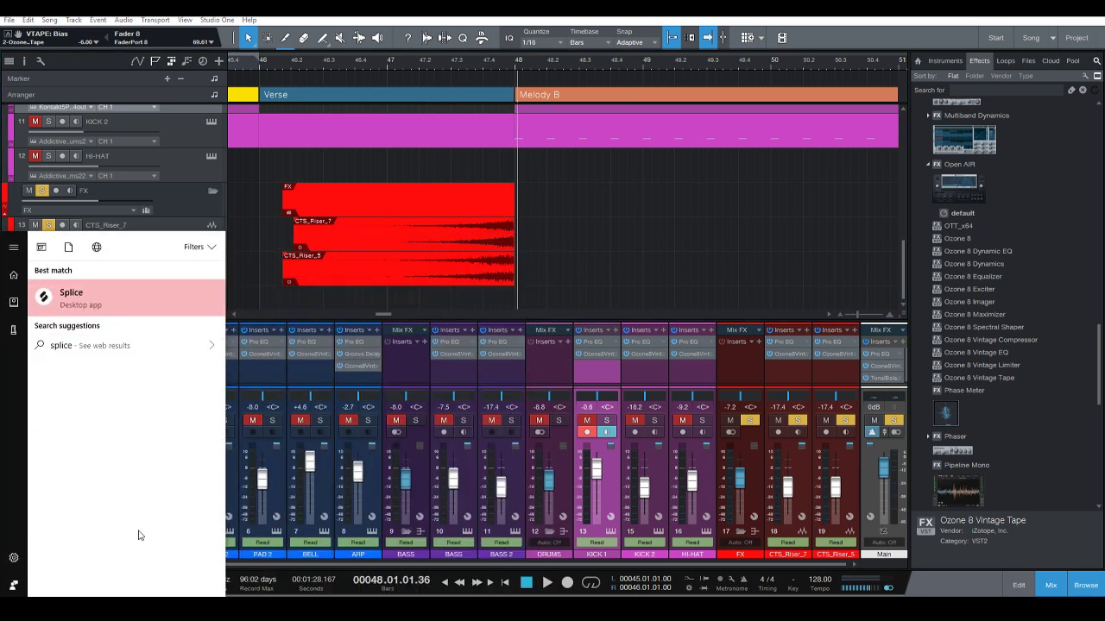
pyautogui.click(126, 302)
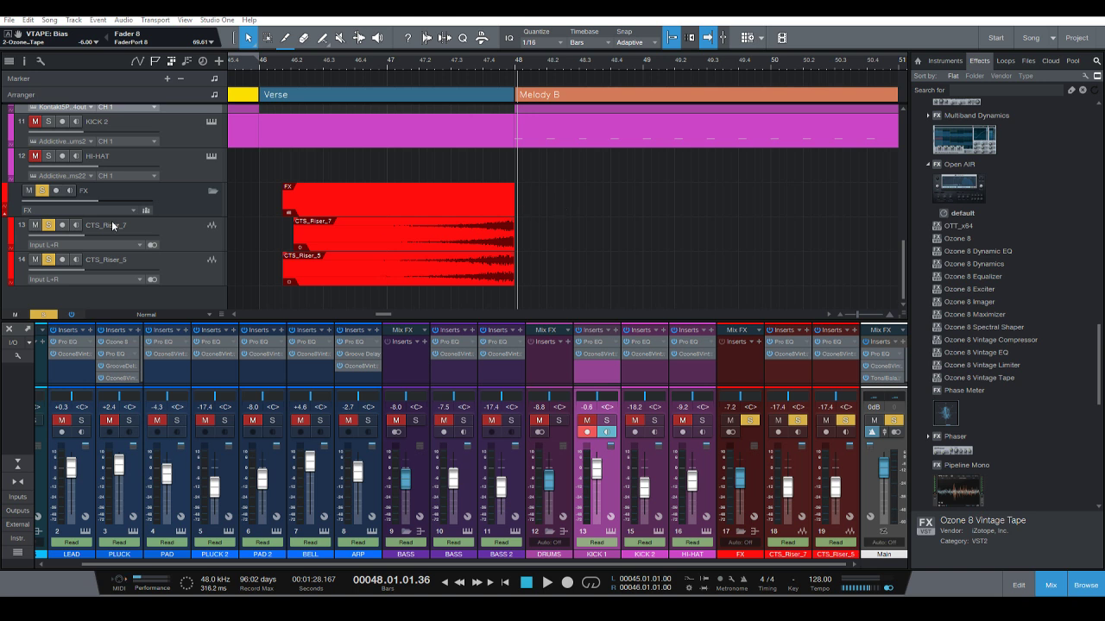
pyautogui.hotkey('alt', 'Tab')
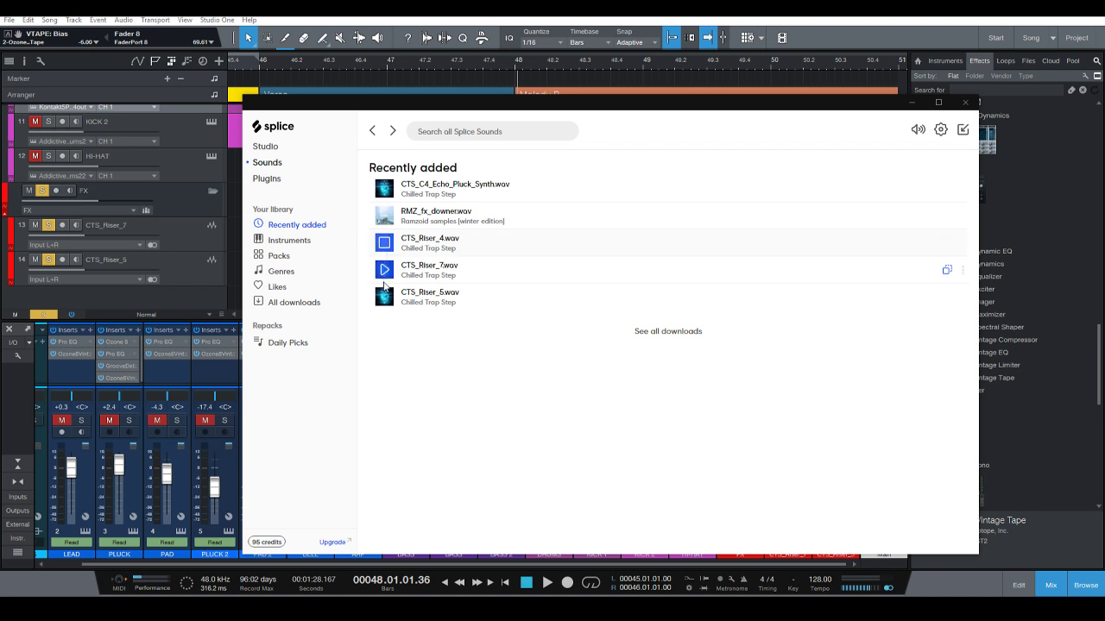
# Preview CTS_Riser_7.wav from the recently added sounds and close the Splice window.
pyautogui.click(385, 270)
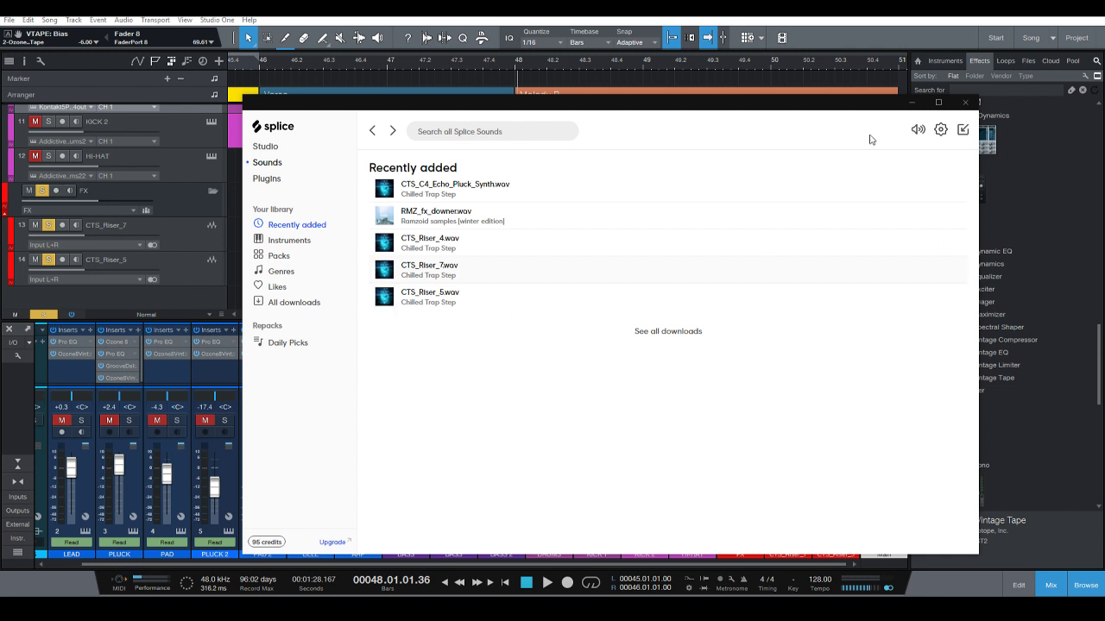
pyautogui.moveTo(870, 139); pyautogui.dragTo(641, 147)
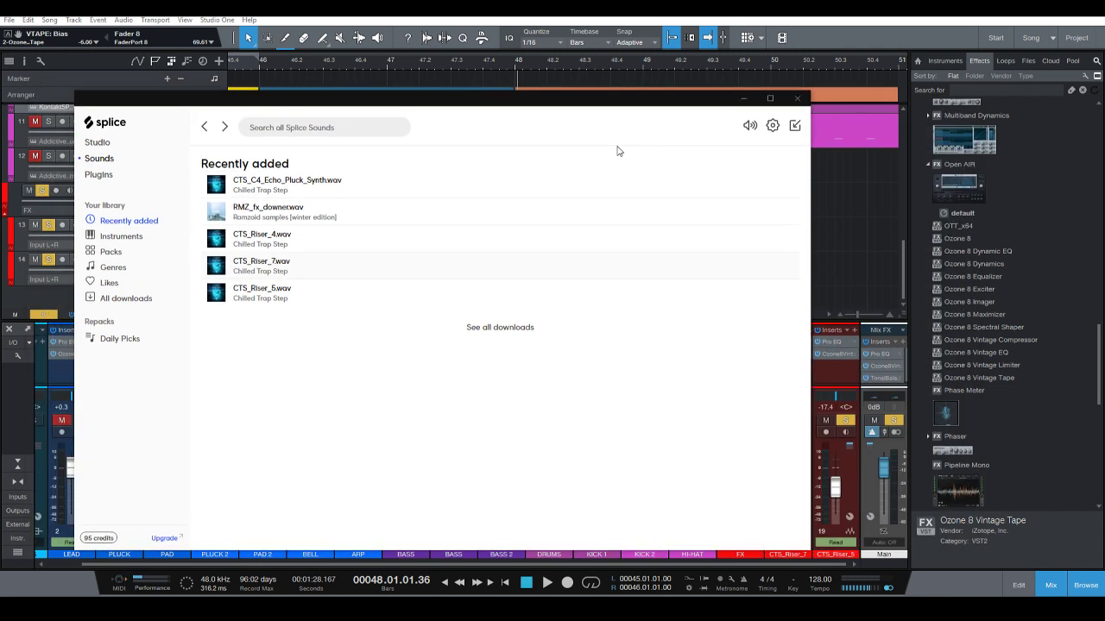
pyautogui.click(792, 106)
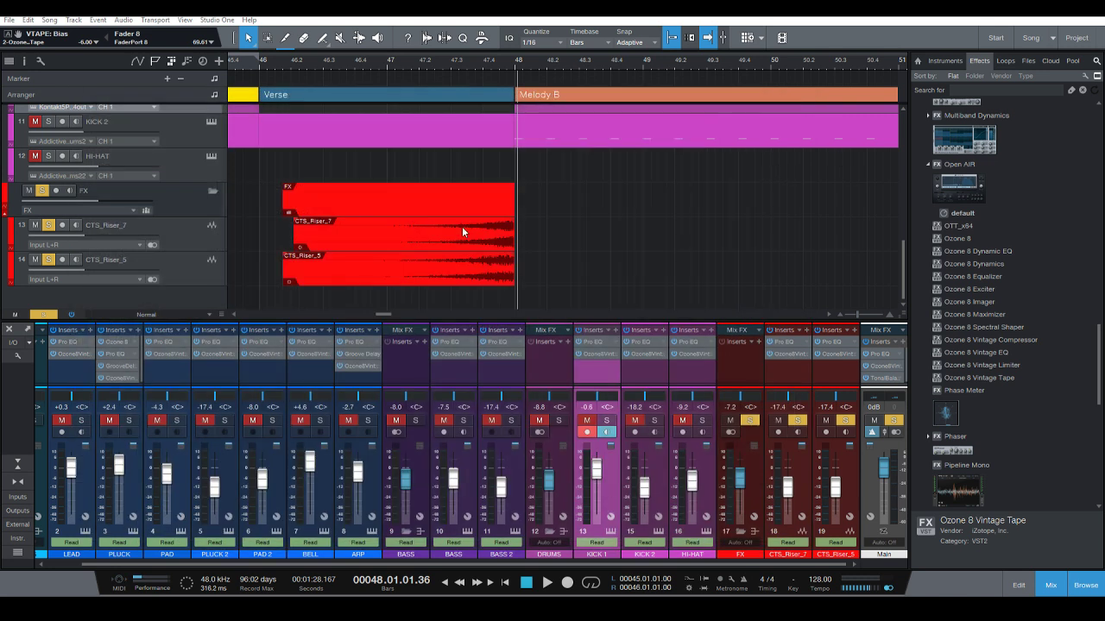
# Select the CTS_Riser_7 track and examine where the riser clips end at the start of Melody B.
pyautogui.click(494, 242)
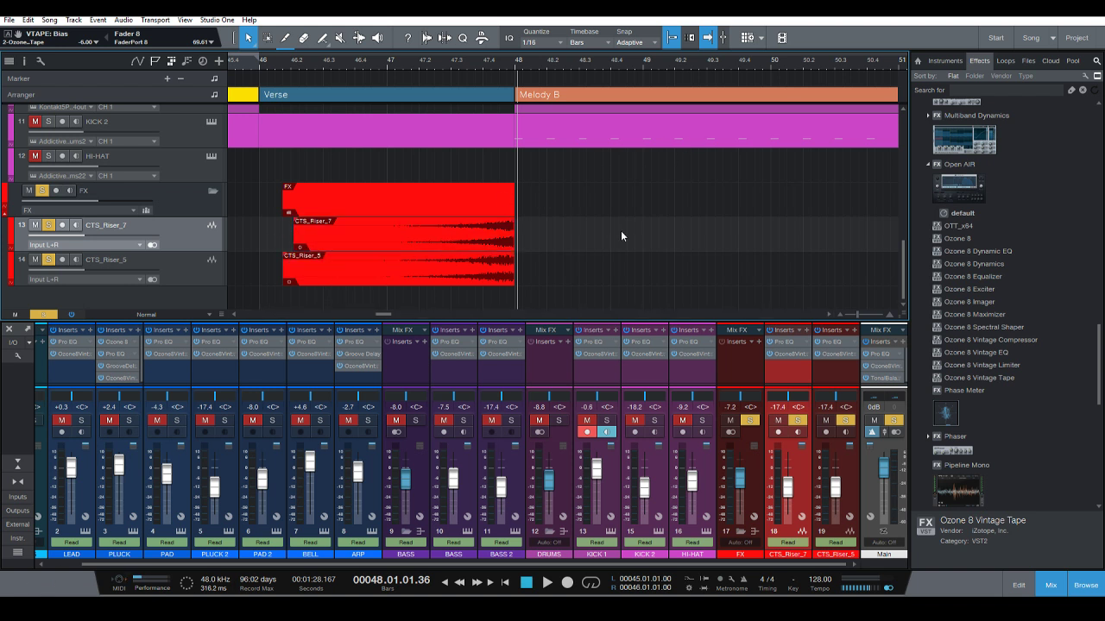
pyautogui.scroll(2, 618, 232)
pyautogui.press('e')
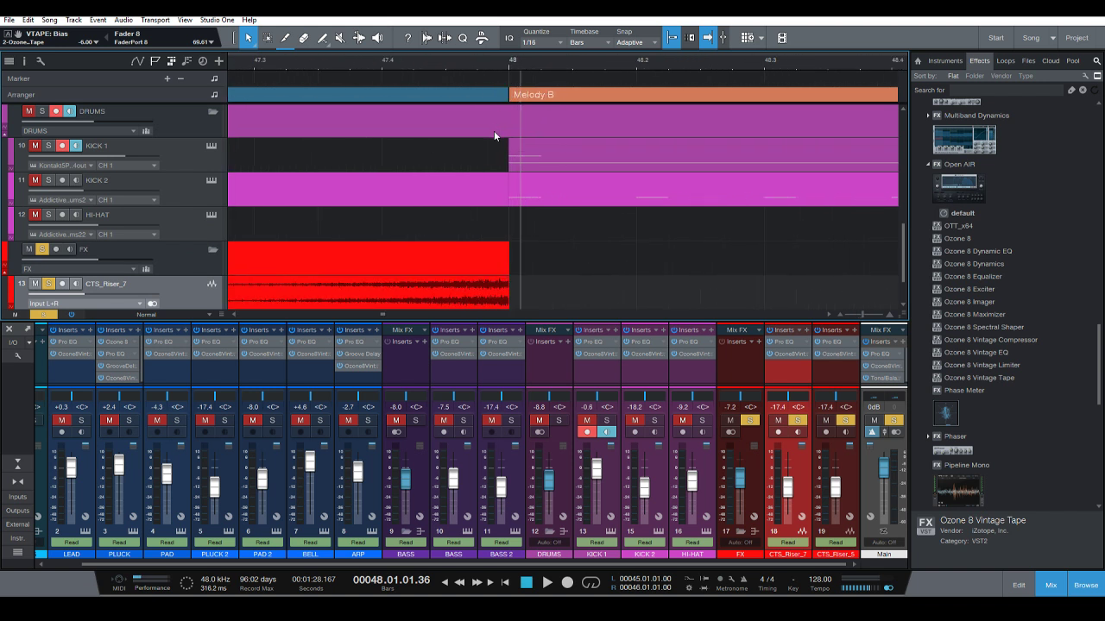
pyautogui.scroll(-2, 504, 204)
pyautogui.scroll(5, 509, 82)
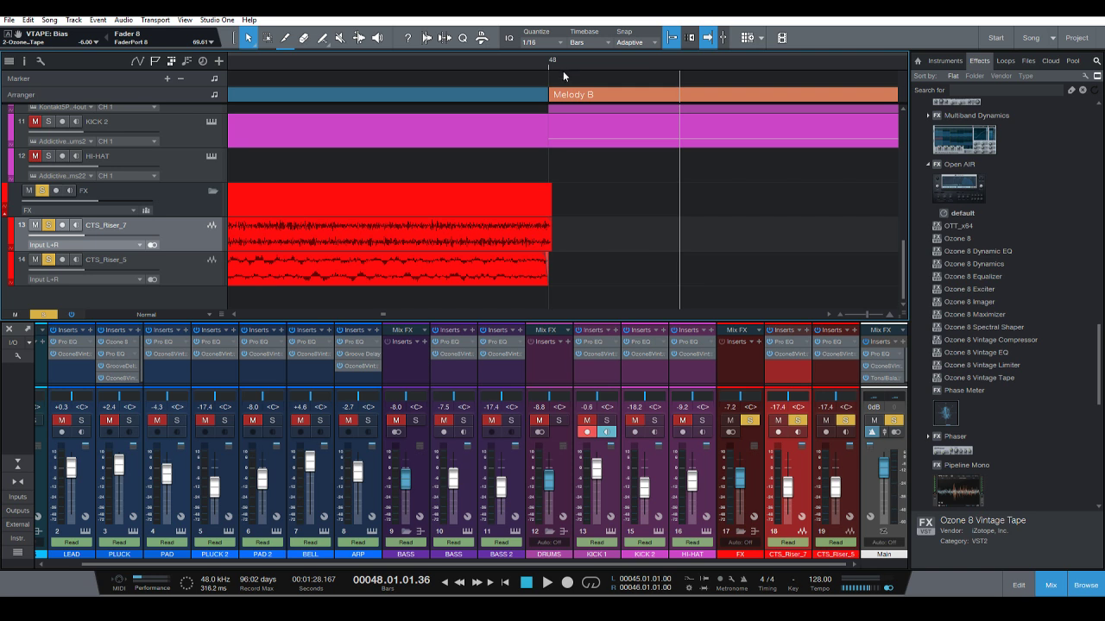
pyautogui.scroll(3, 559, 82)
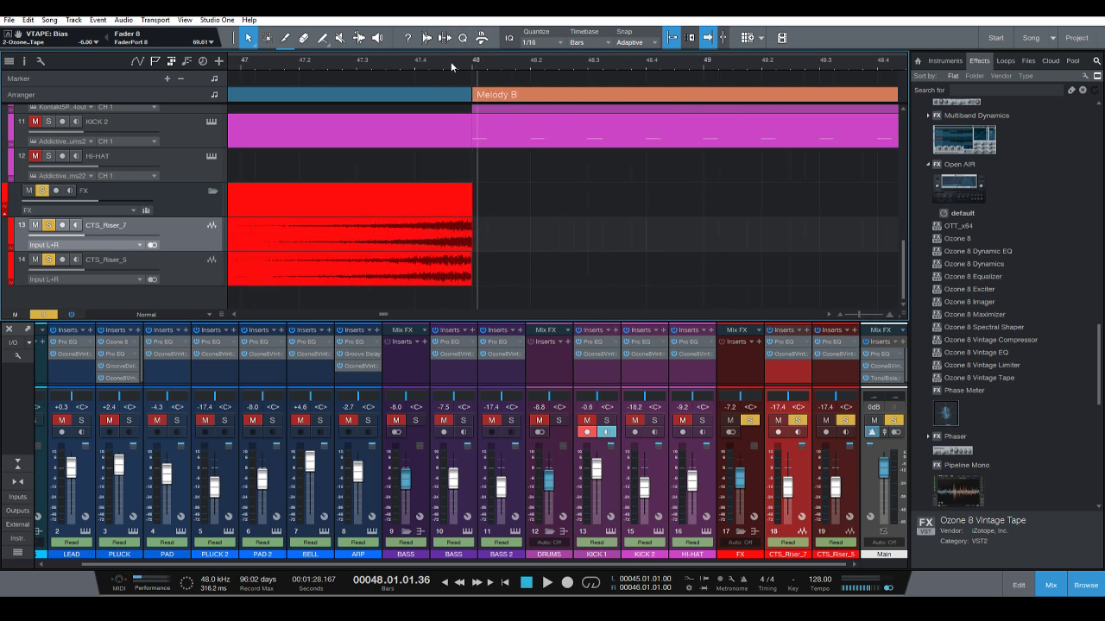
# Clear the solo on the FX folder track so the full mix can be heard.
pyautogui.scroll(-4, 450, 63)
pyautogui.scroll(-5, 475, 67)
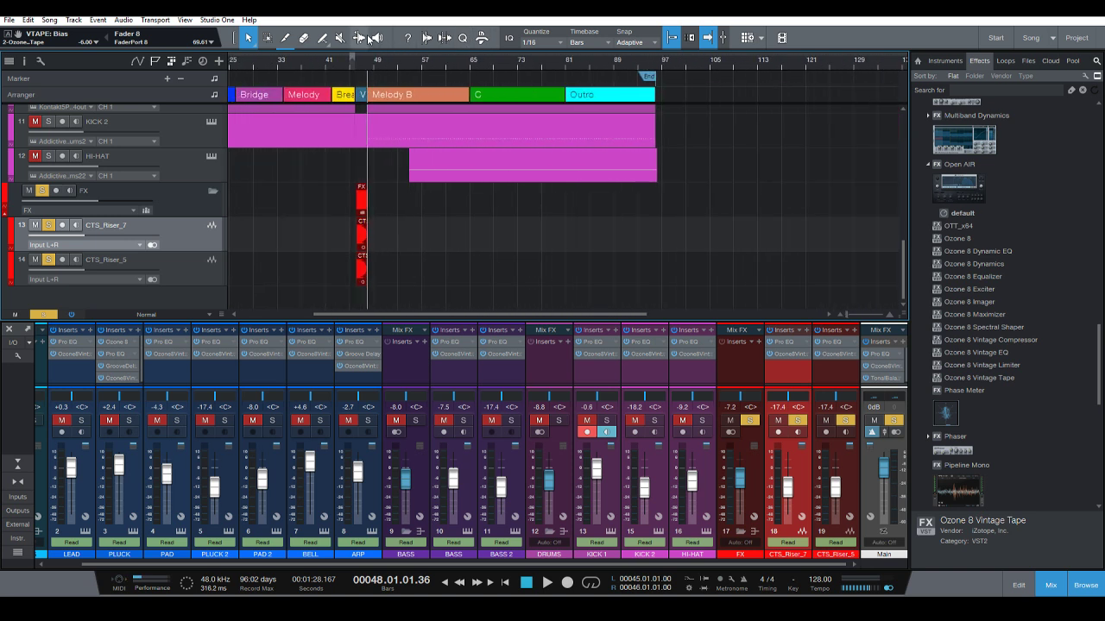
pyautogui.scroll(-1, 458, 182)
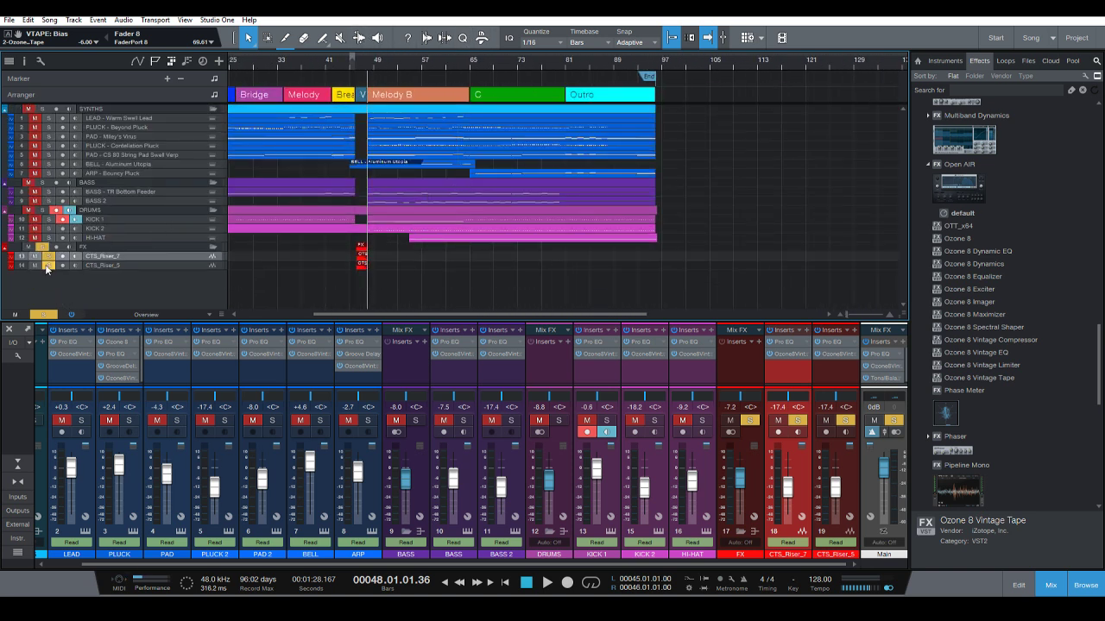
pyautogui.click(41, 248)
pyautogui.scroll(2, 611, 212)
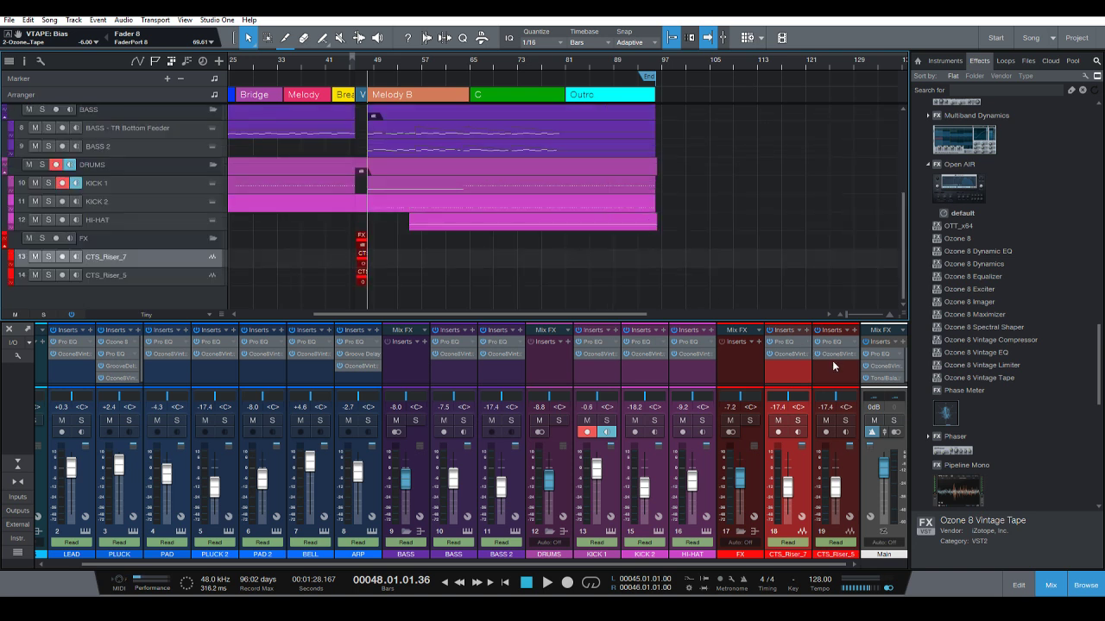
# Load the Tape Saturation preset in the Main channel's Ozone 8 Vintage Tape and close the plug-in window.
pyautogui.click(882, 366)
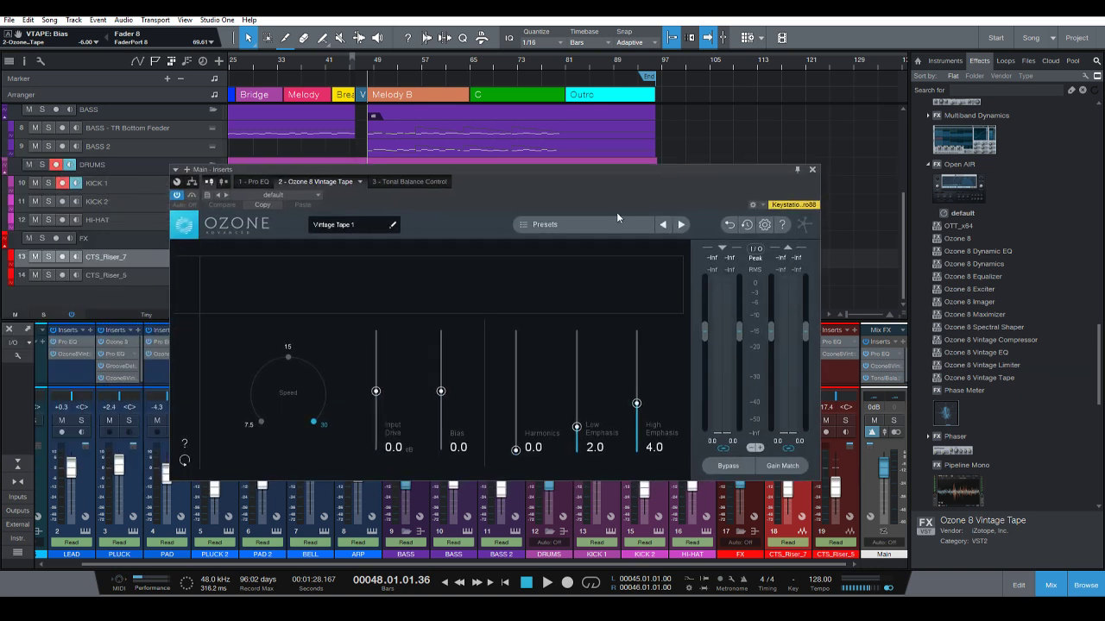
pyautogui.click(540, 224)
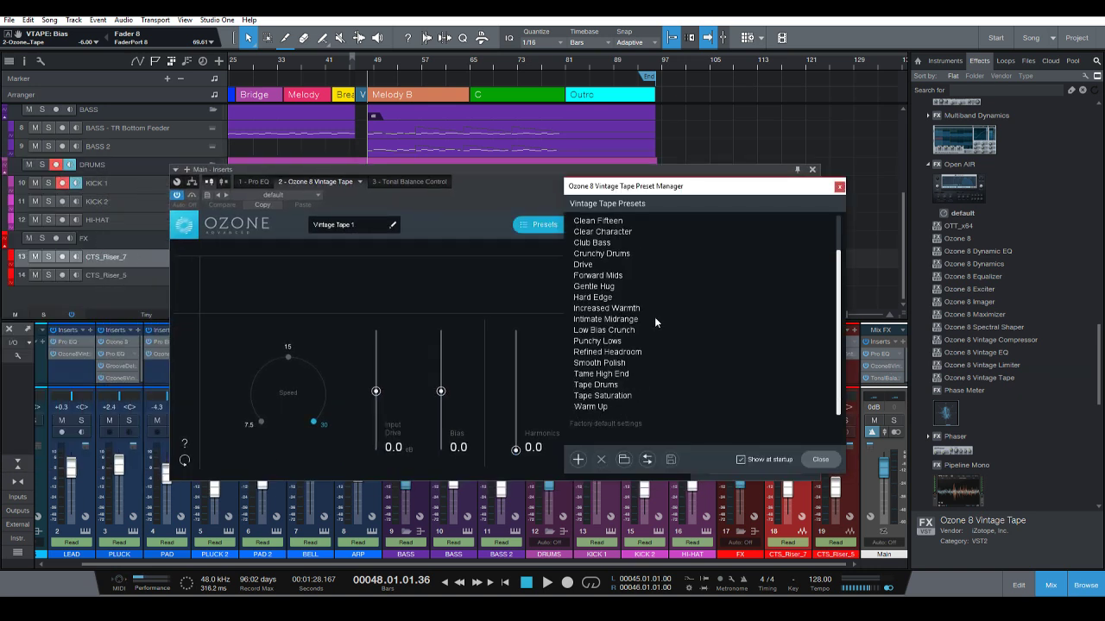
pyautogui.click(615, 396)
pyautogui.click(838, 188)
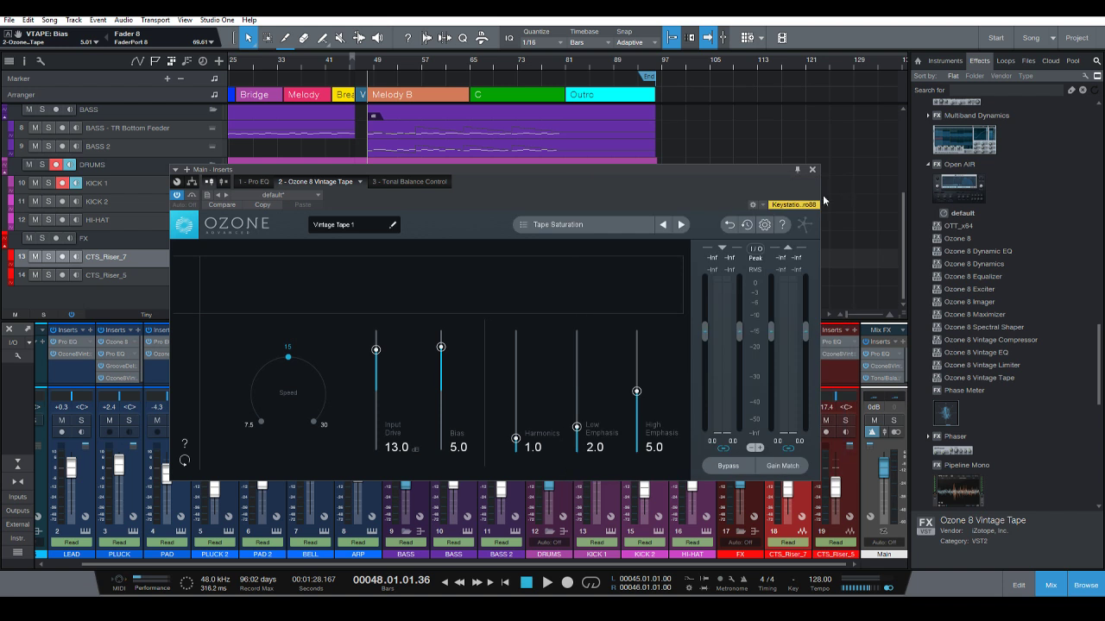
pyautogui.click(813, 171)
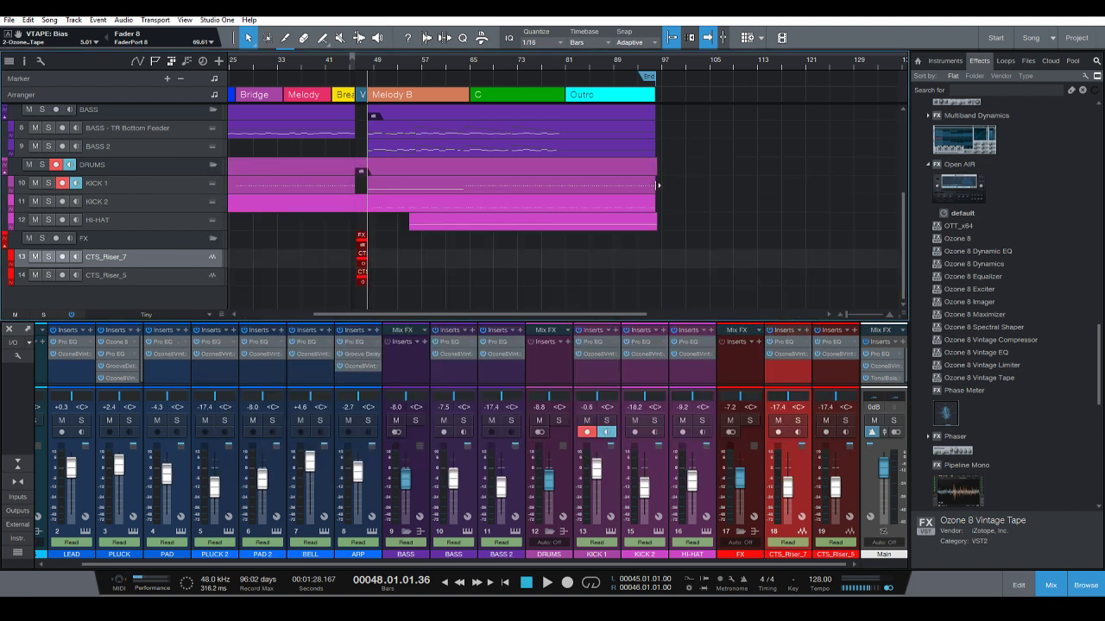
# Return to the start of the song and play the full mix, checking the channel levels and track overview.
pyautogui.scroll(-3, 423, 71)
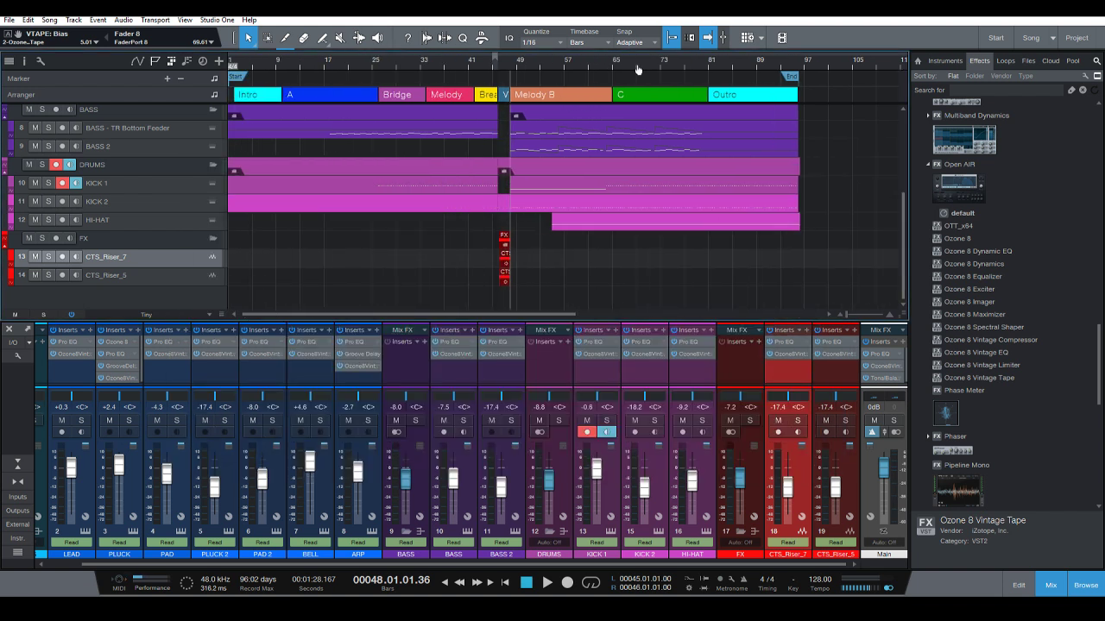
pyautogui.scroll(3, 518, 216)
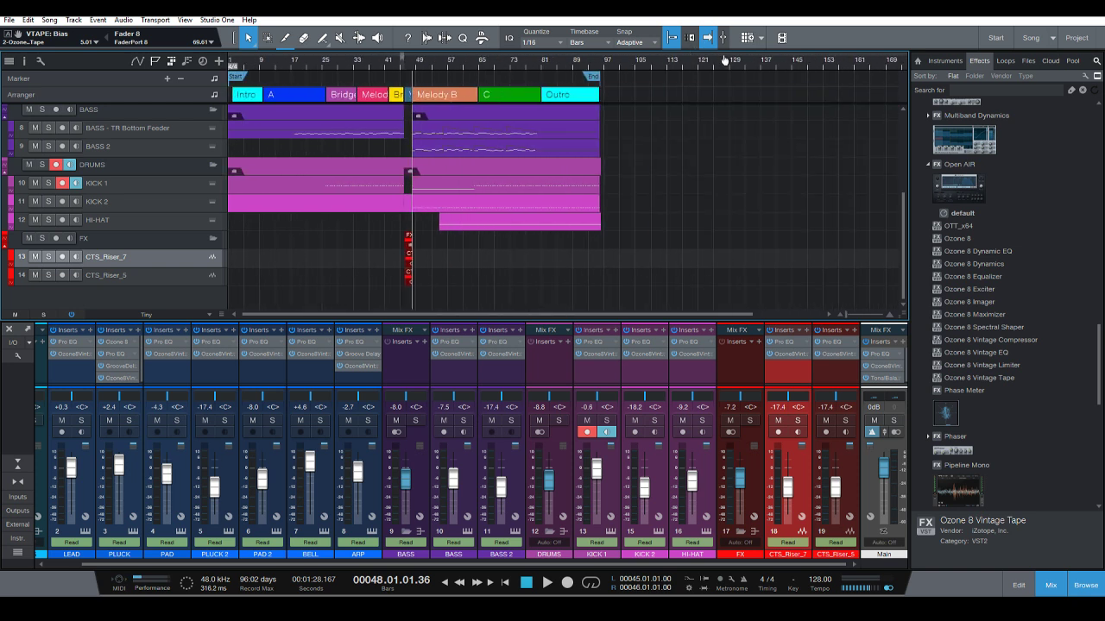
pyautogui.click(504, 583)
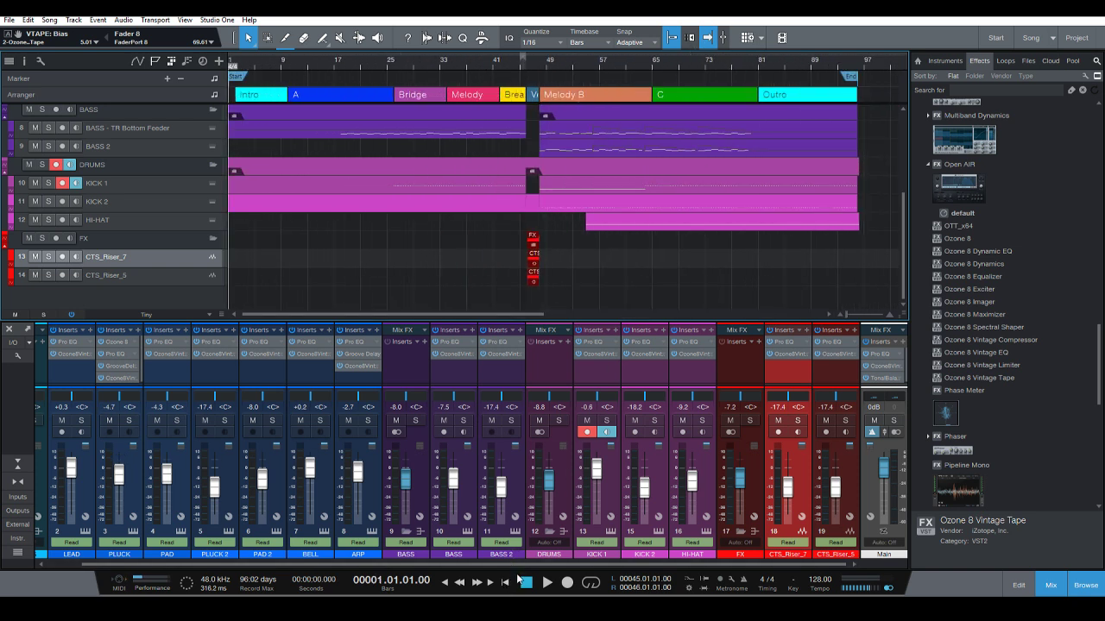
pyautogui.press('space')
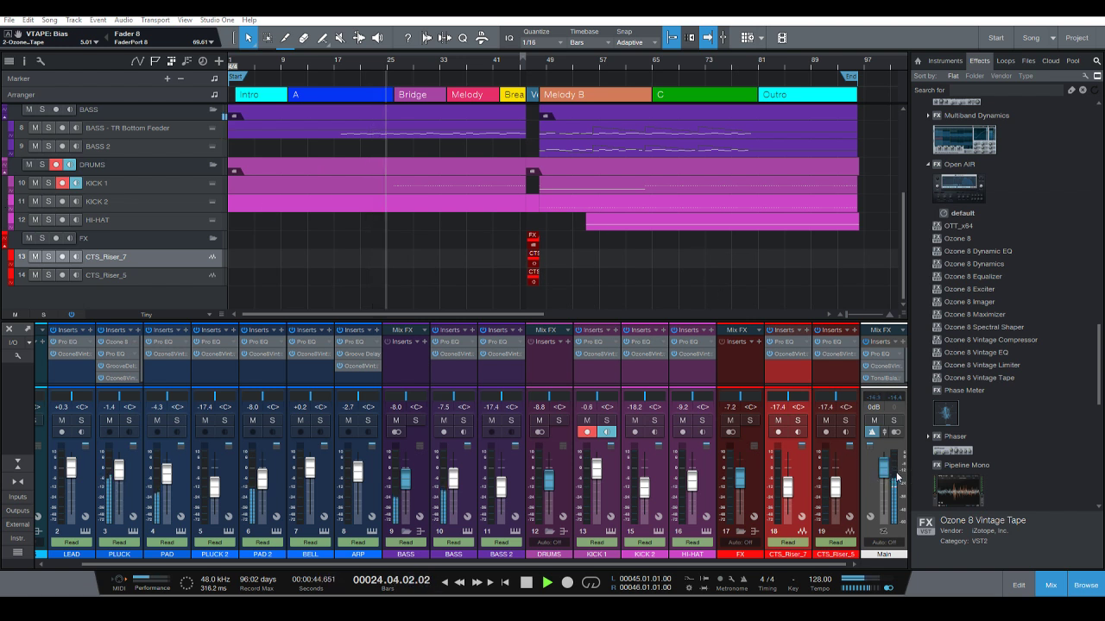
pyautogui.moveTo(895, 477)
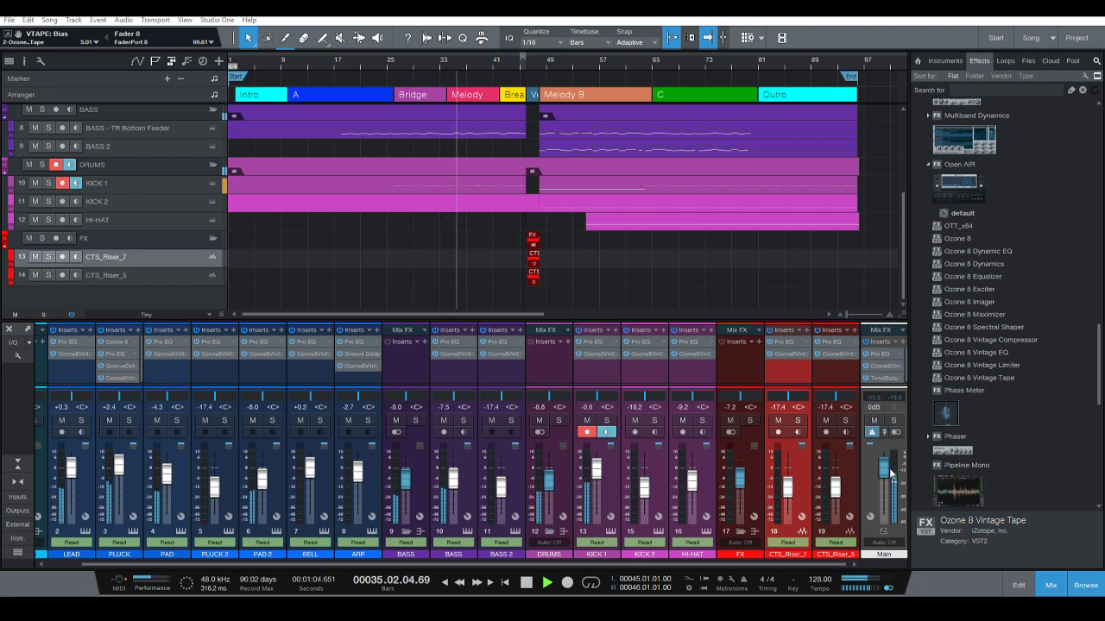
pyautogui.scroll(2, 894, 473)
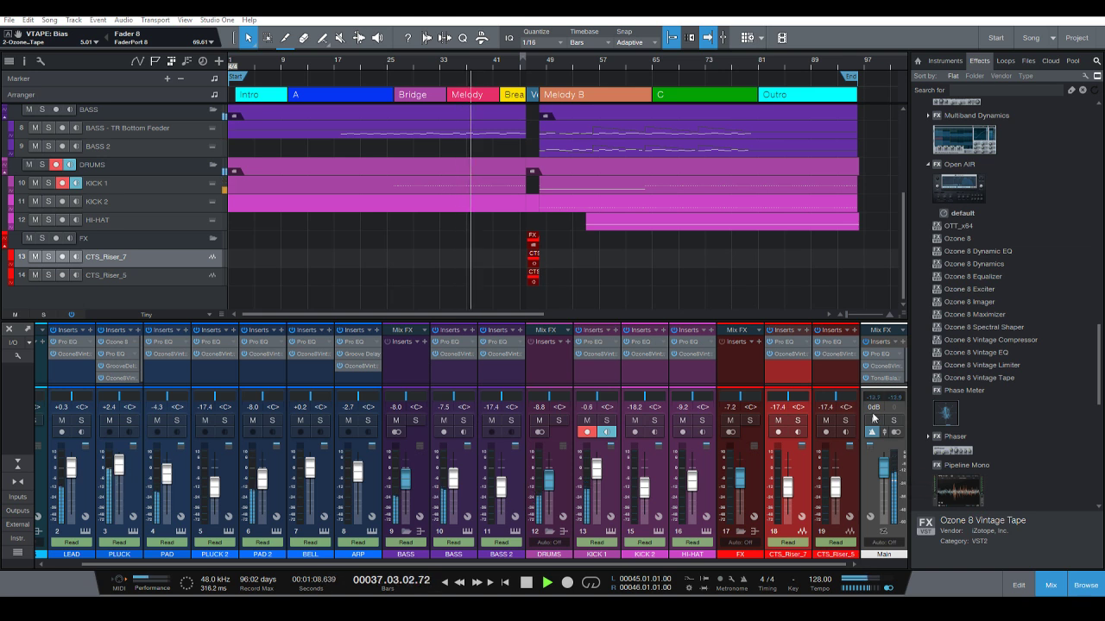
pyautogui.scroll(-1, 623, 221)
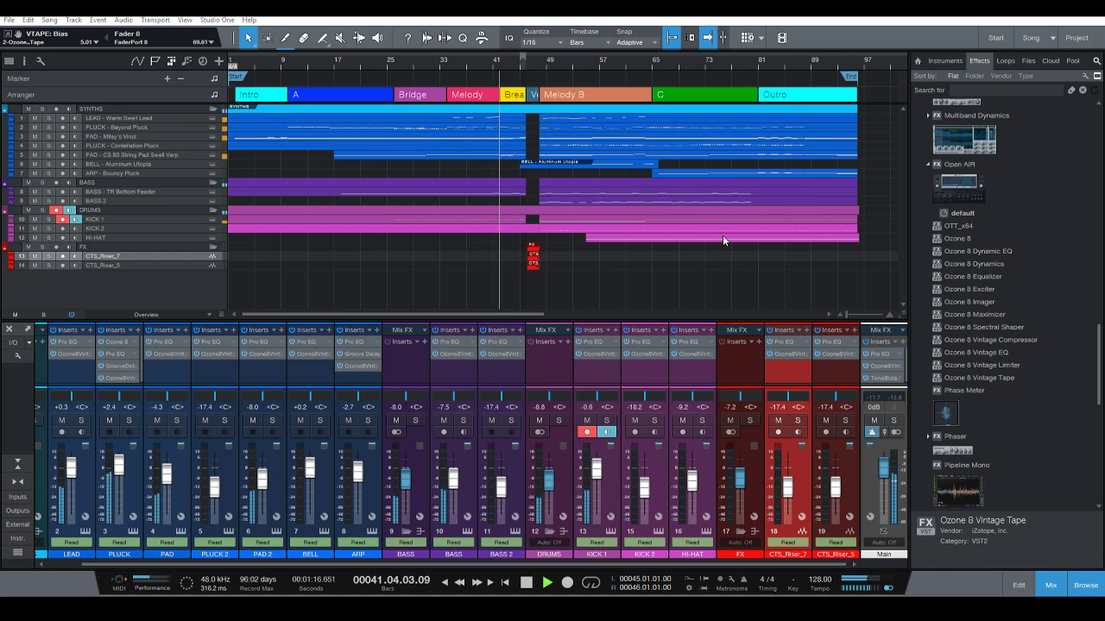
pyautogui.moveTo(490, 564); pyautogui.dragTo(538, 563)
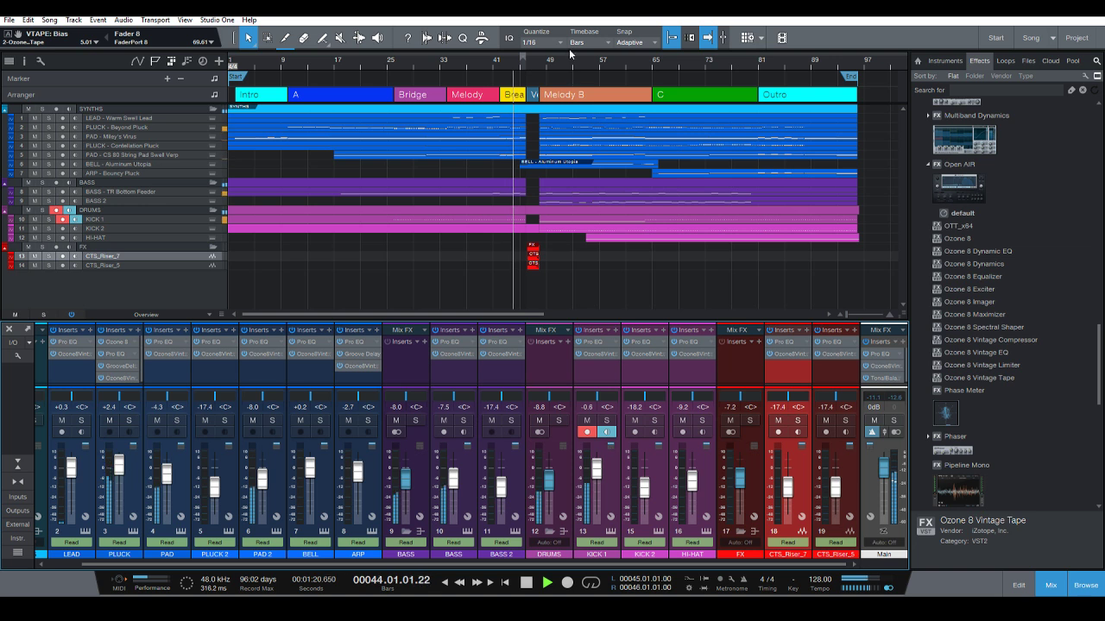
# Review all tracks while the mix plays through the Verse and Melody B, and stop playback in section C.
pyautogui.scroll(-3, 575, 60)
pyautogui.scroll(3, 533, 58)
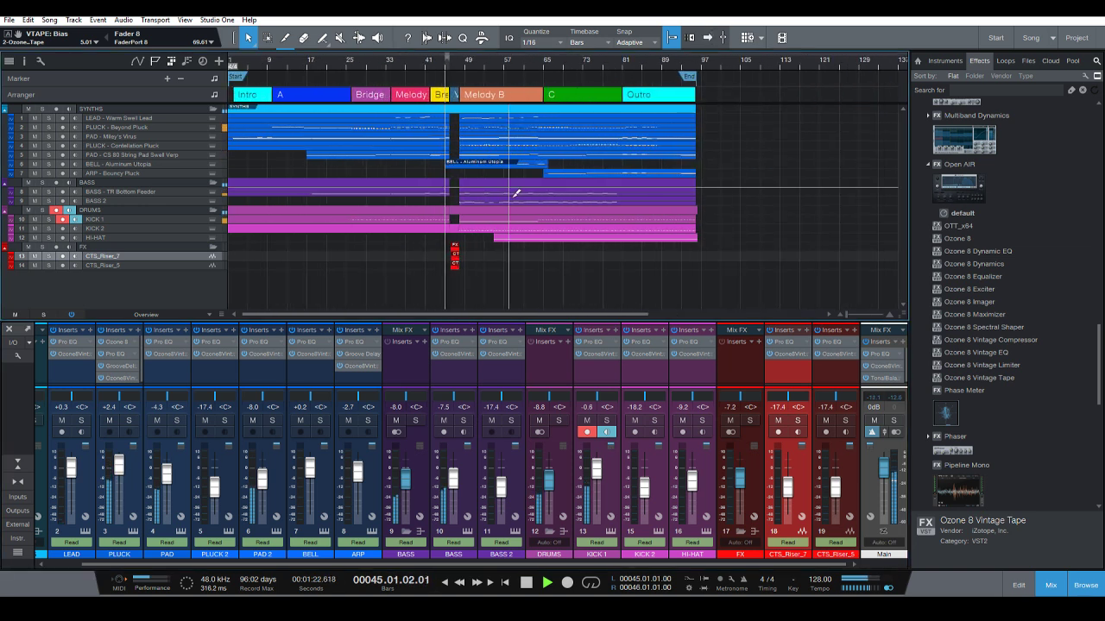
pyautogui.scroll(2, 513, 190)
pyautogui.scroll(1, 567, 245)
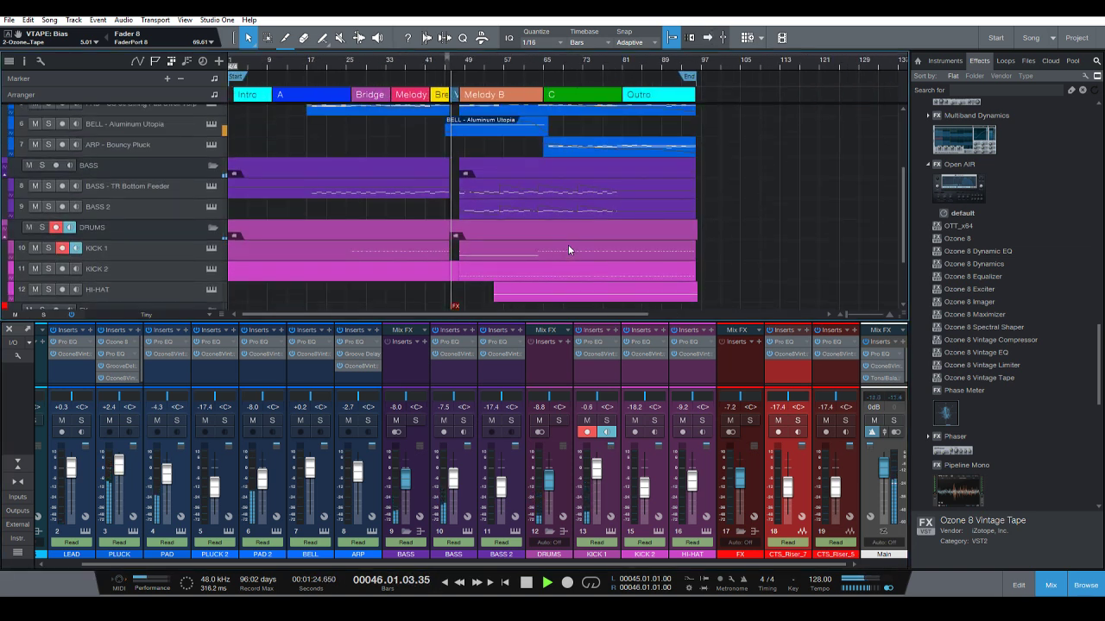
pyautogui.scroll(-2, 568, 244)
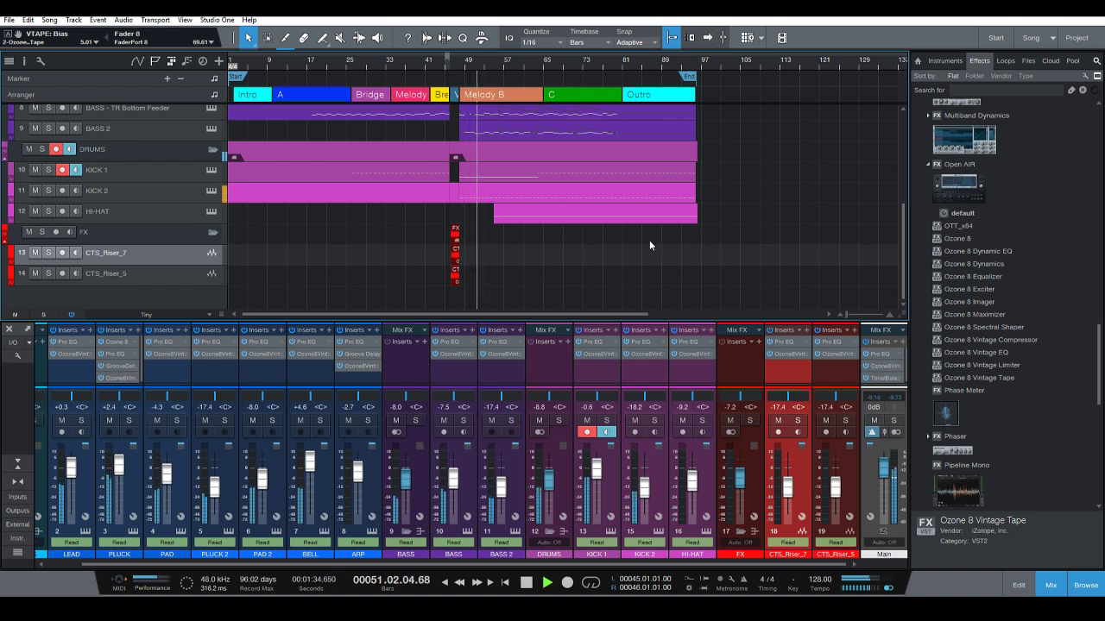
pyautogui.scroll(3, 648, 242)
pyautogui.scroll(4, 643, 240)
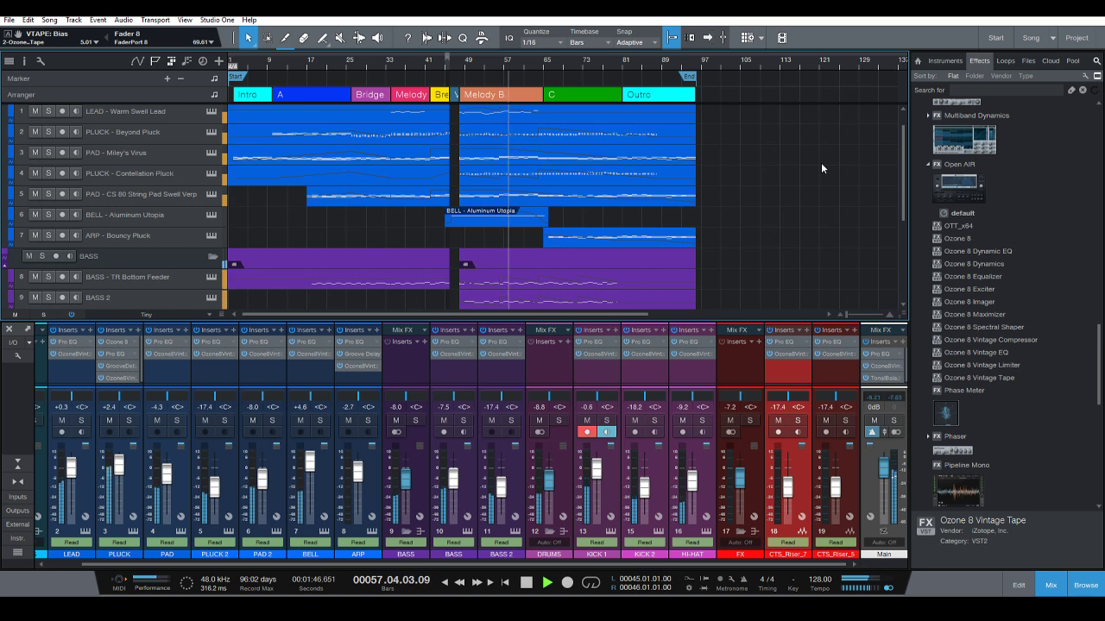
pyautogui.scroll(-3, 816, 164)
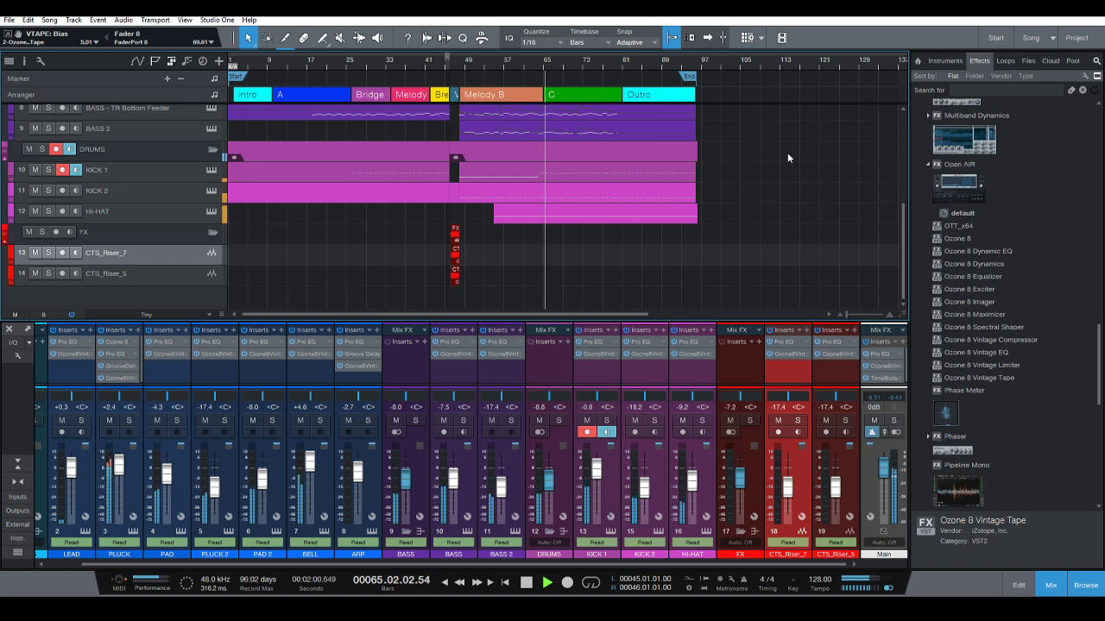
pyautogui.scroll(3, 794, 173)
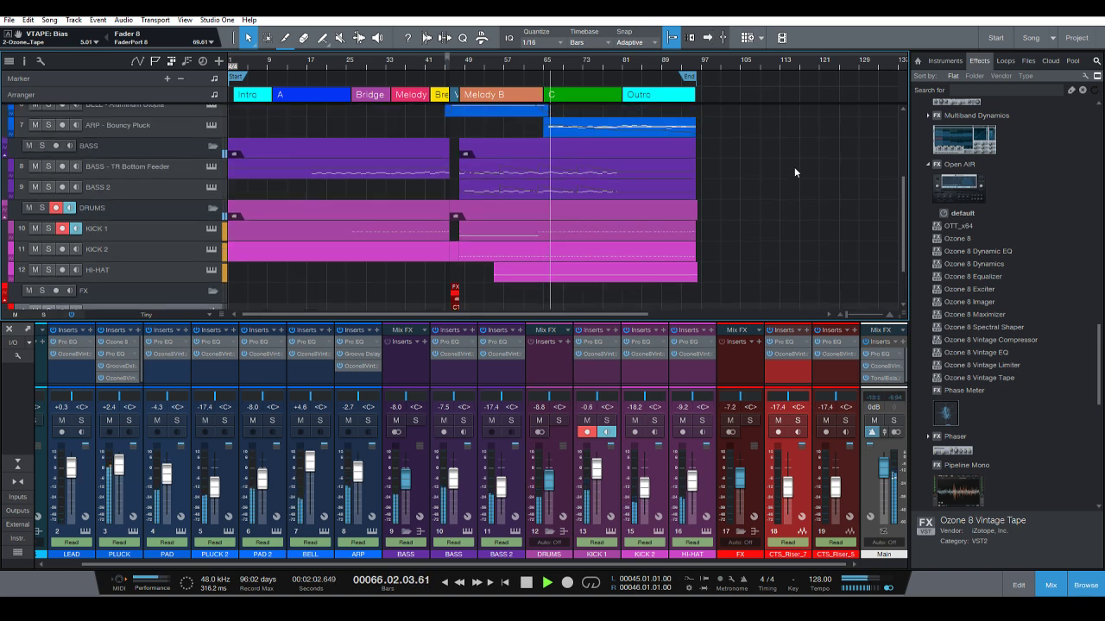
pyautogui.scroll(3, 794, 173)
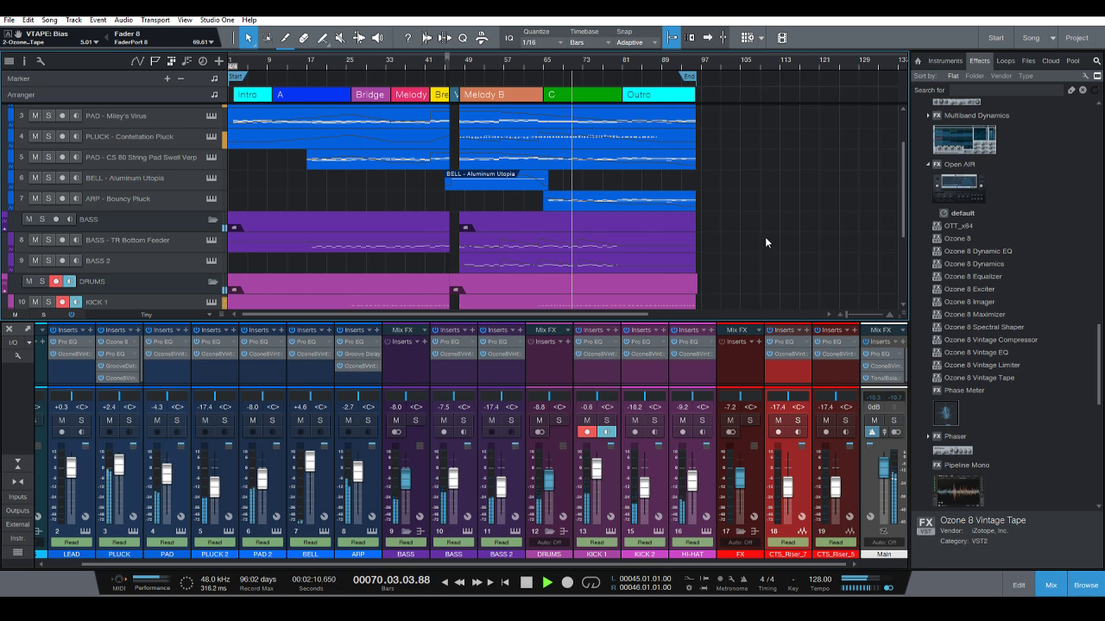
pyautogui.press('f')
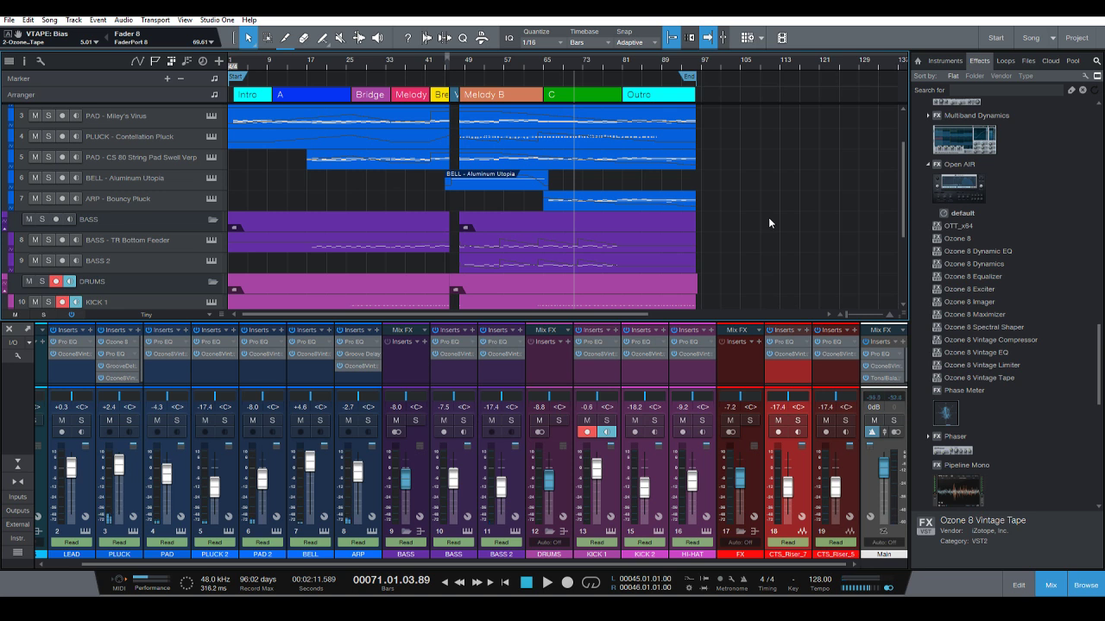
pyautogui.scroll(-5, 806, 150)
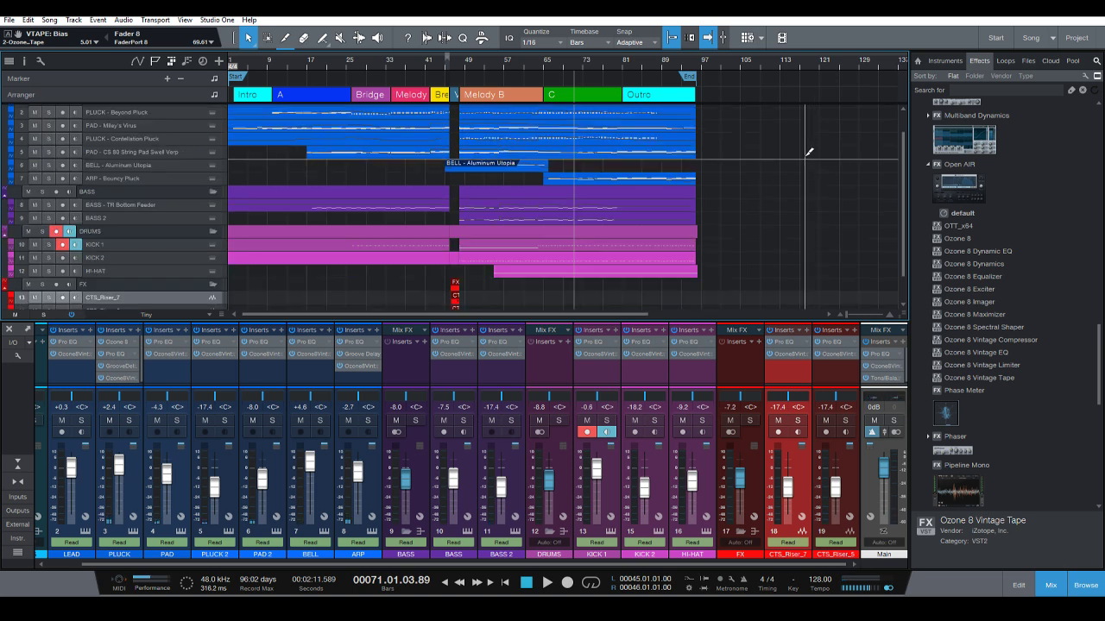
pyautogui.scroll(4, 812, 216)
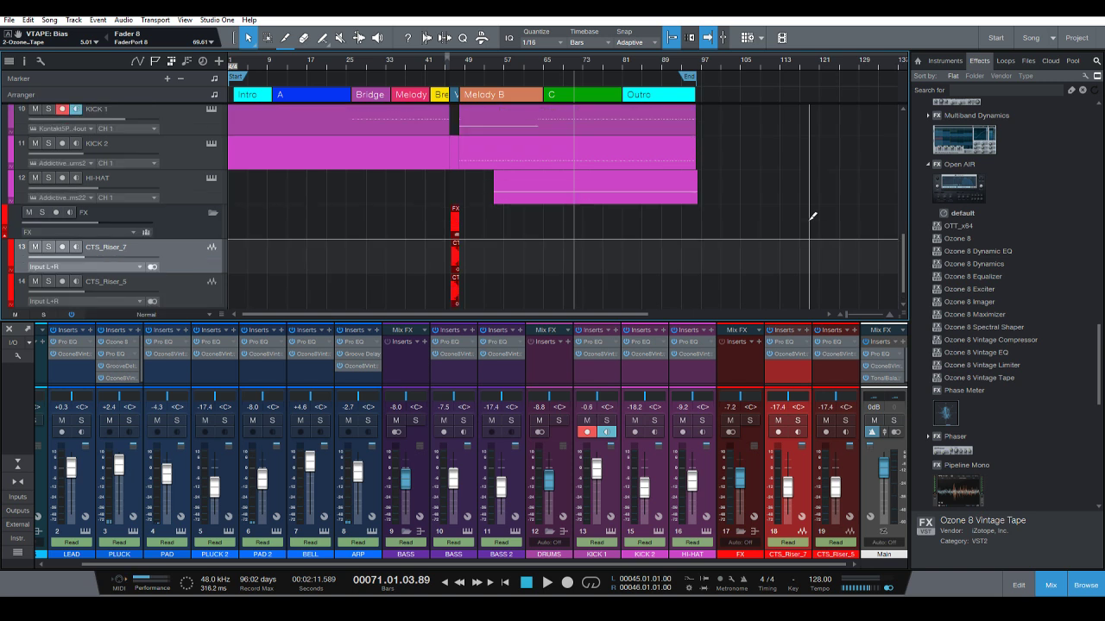
pyautogui.scroll(-4, 796, 211)
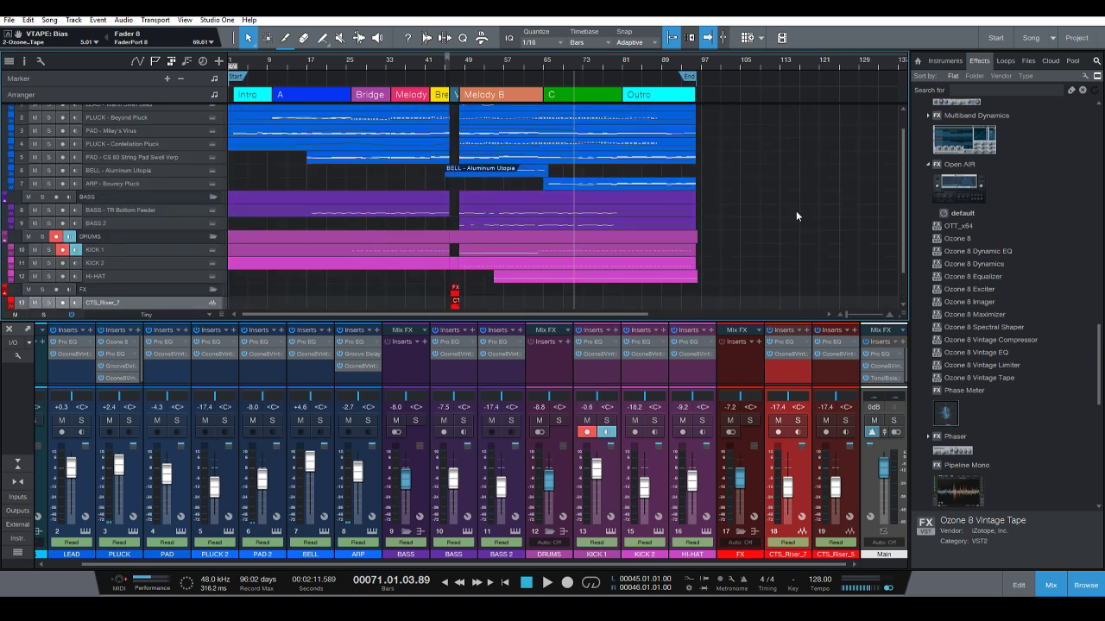
pyautogui.scroll(2, 788, 223)
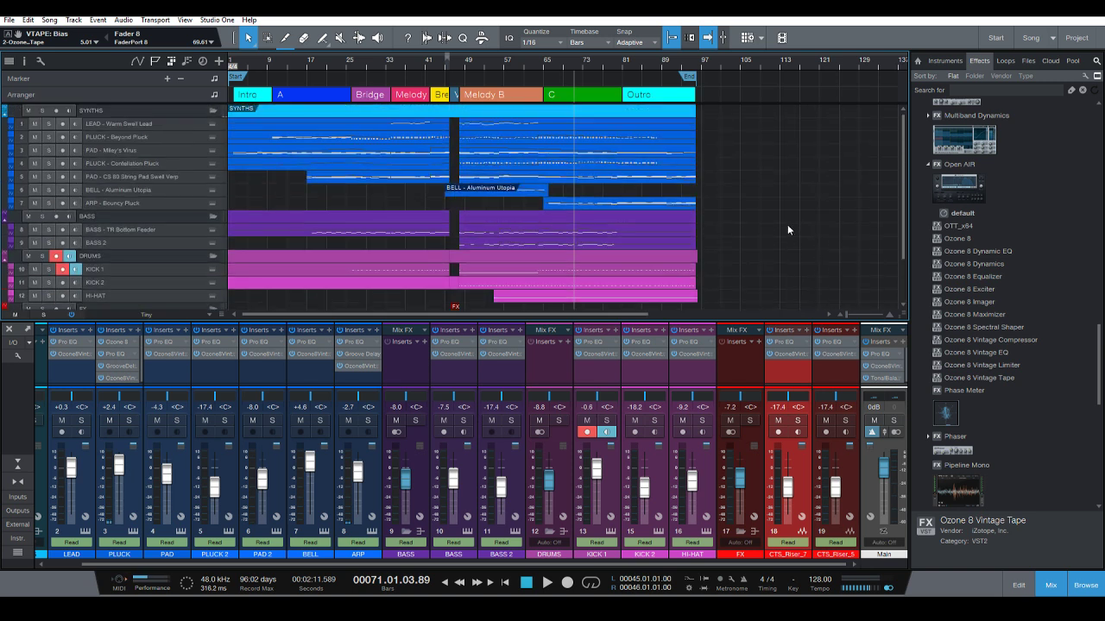
pyautogui.moveTo(597, 62); pyautogui.dragTo(661, 134)
pyautogui.scroll(3, 723, 174)
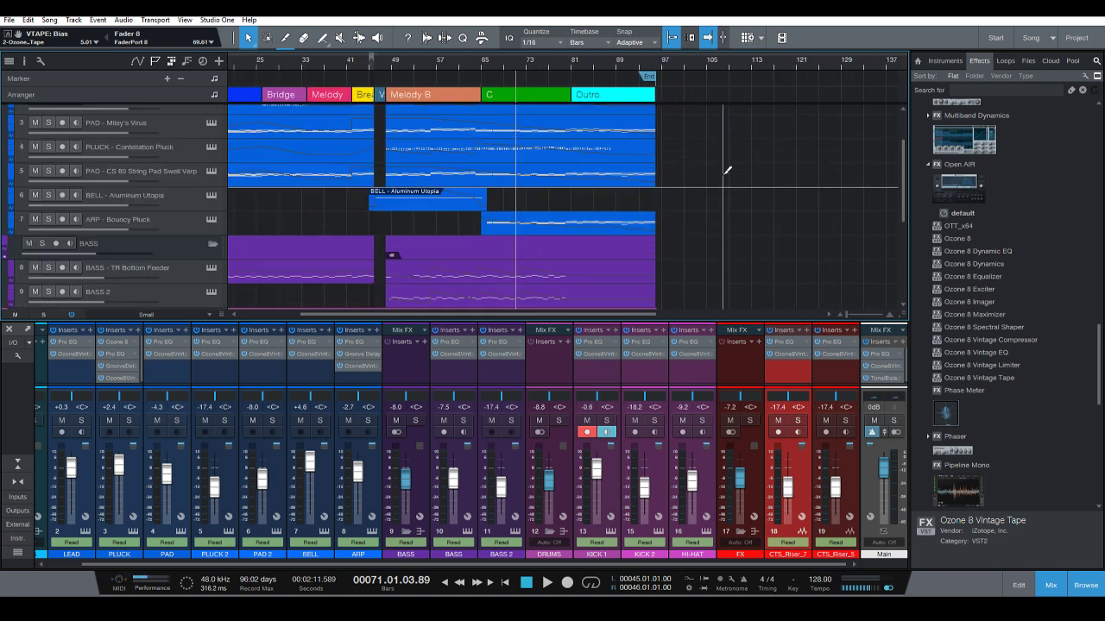
pyautogui.scroll(-1, 723, 175)
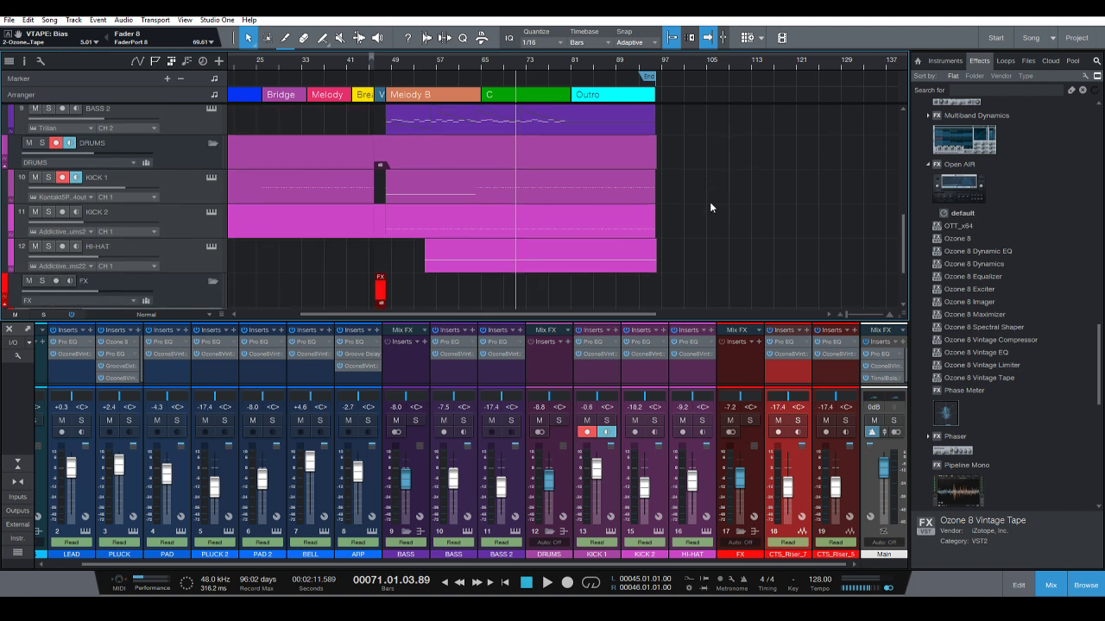
pyautogui.scroll(-2, 709, 201)
pyautogui.scroll(1, 725, 209)
# Play the full mix briefly from bar 48, the start of Melody B, and check the Main channel's level.
pyautogui.click(386, 64)
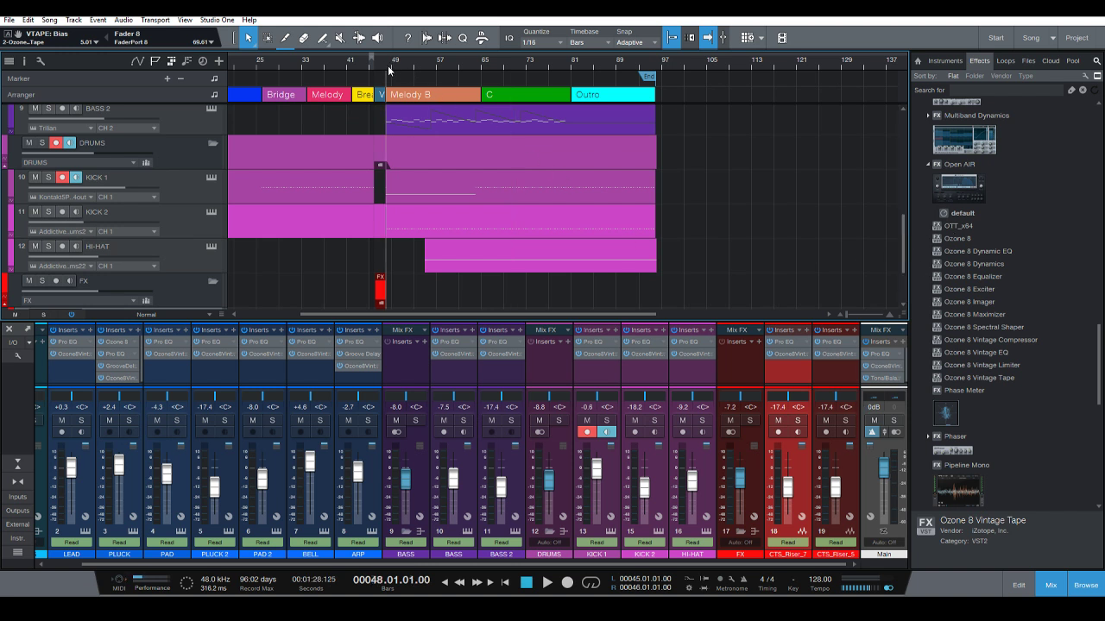
pyautogui.press('space')
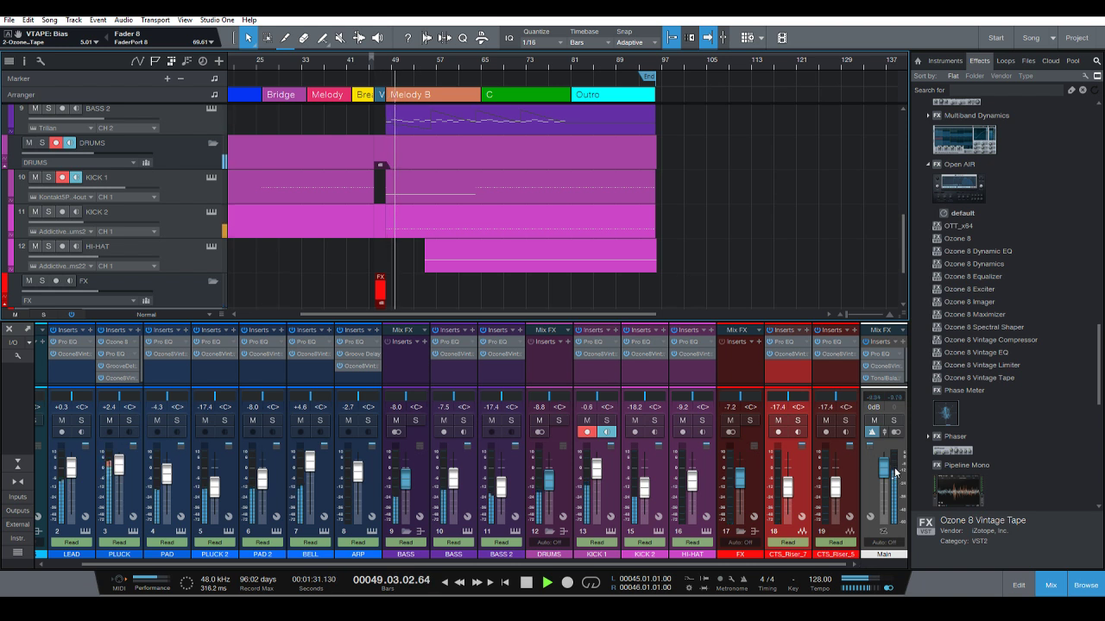
pyautogui.press('space')
pyautogui.moveTo(895, 472)
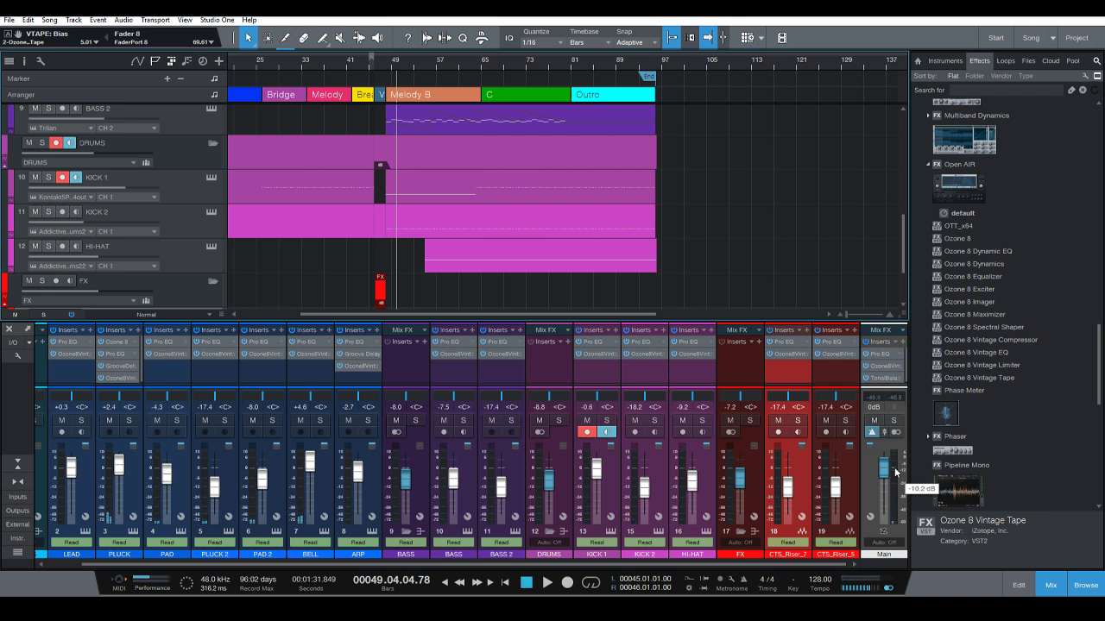
# Add Ozone 8 as the first insert on the Main channel, ahead of the Pro EQ.
pyautogui.scroll(-1, 895, 472)
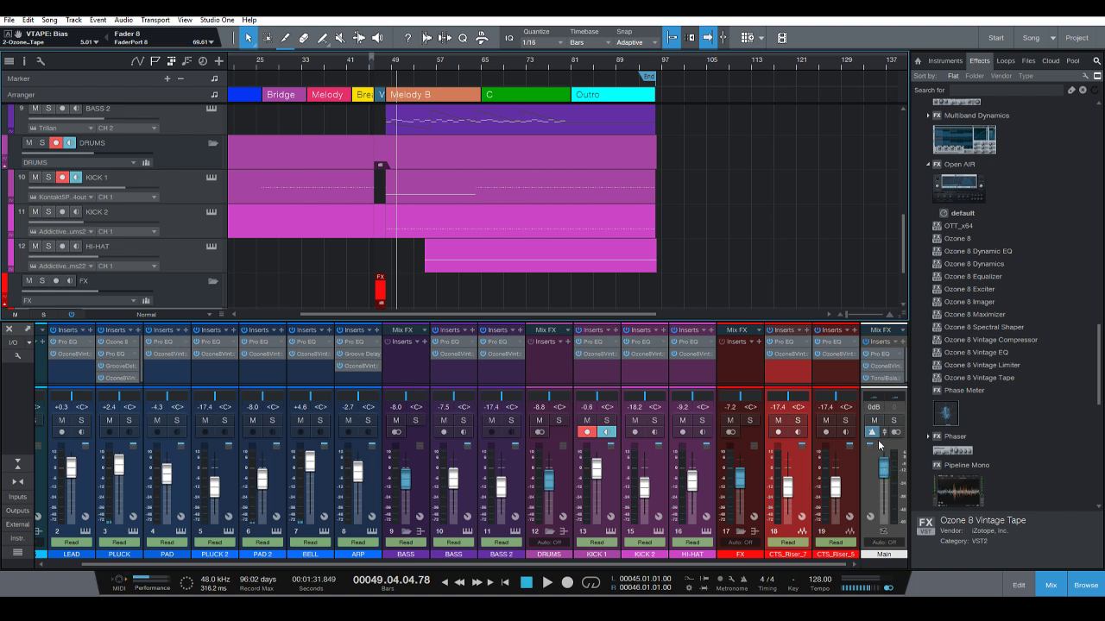
pyautogui.click(960, 240)
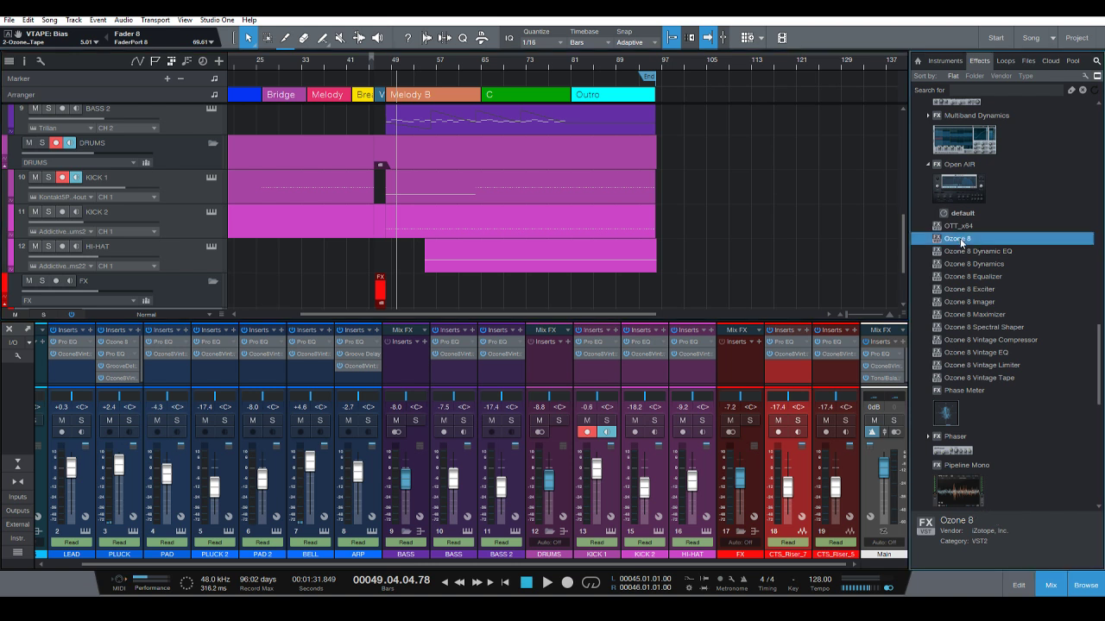
pyautogui.moveTo(965, 246); pyautogui.dragTo(874, 349)
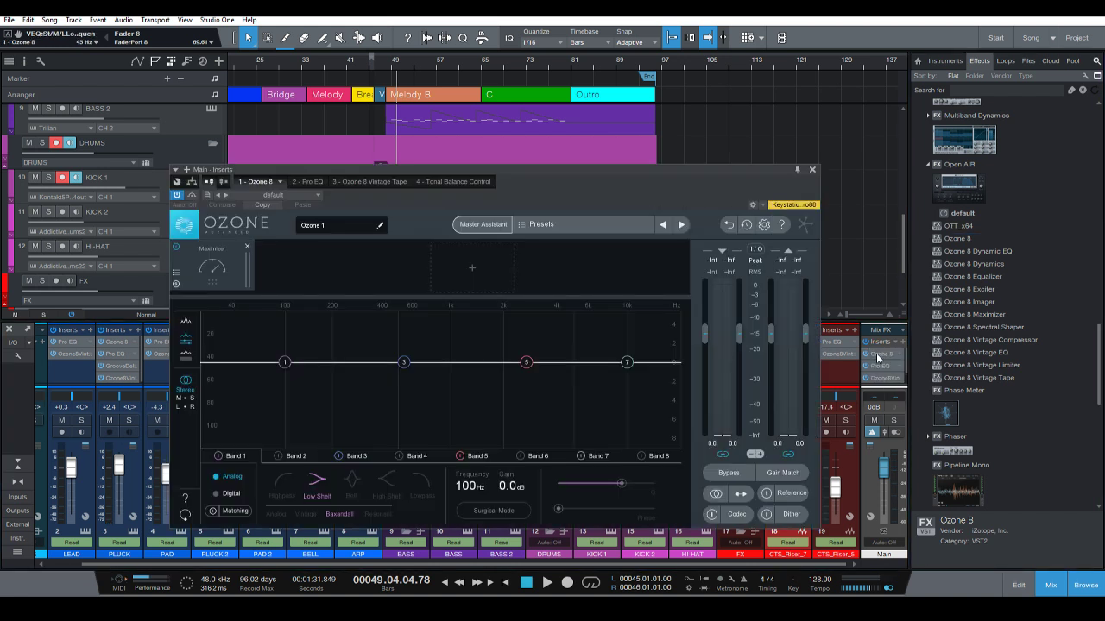
pyautogui.moveTo(593, 169); pyautogui.dragTo(660, 166)
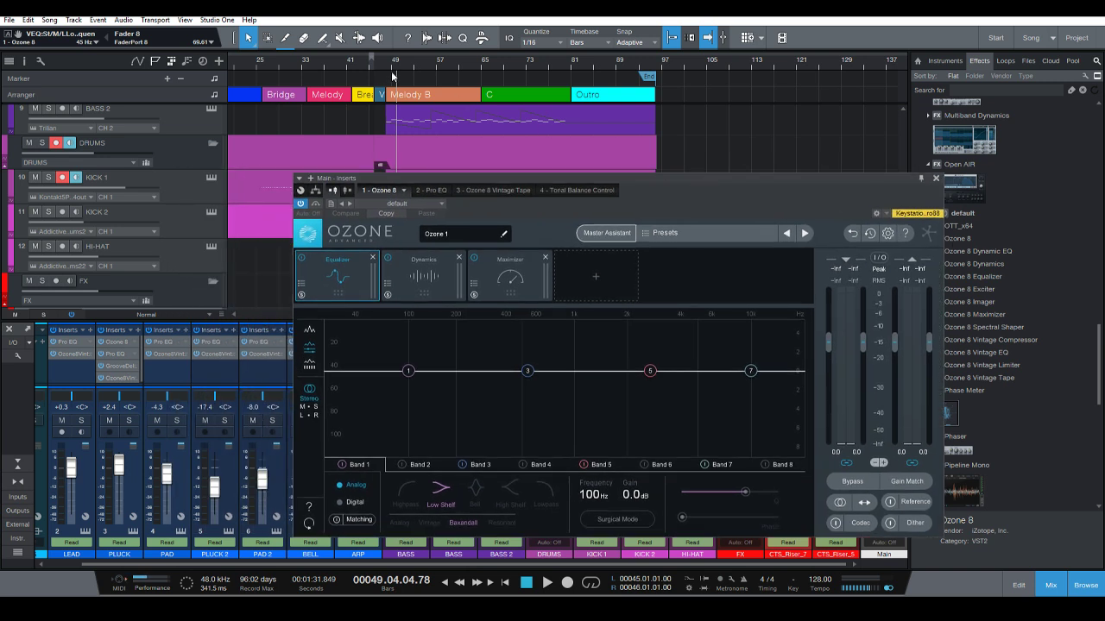
# Set the playback position to bar 48 and start Ozone 8's Master Assistant so it awaits audio.
pyautogui.click(382, 60)
pyautogui.click(388, 59)
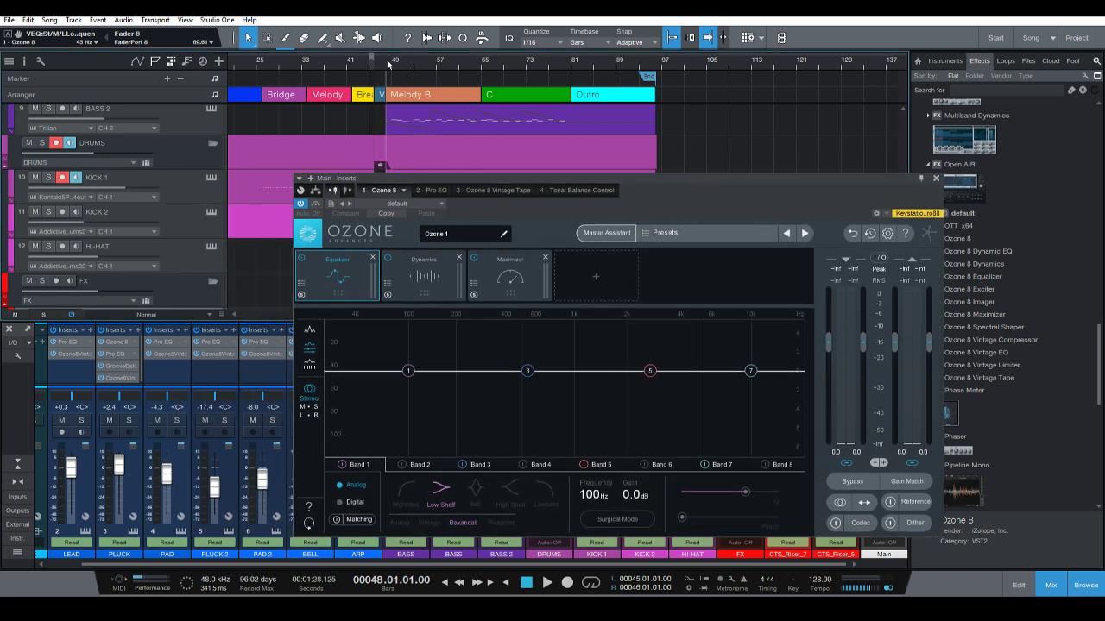
pyautogui.click(601, 235)
pyautogui.click(625, 459)
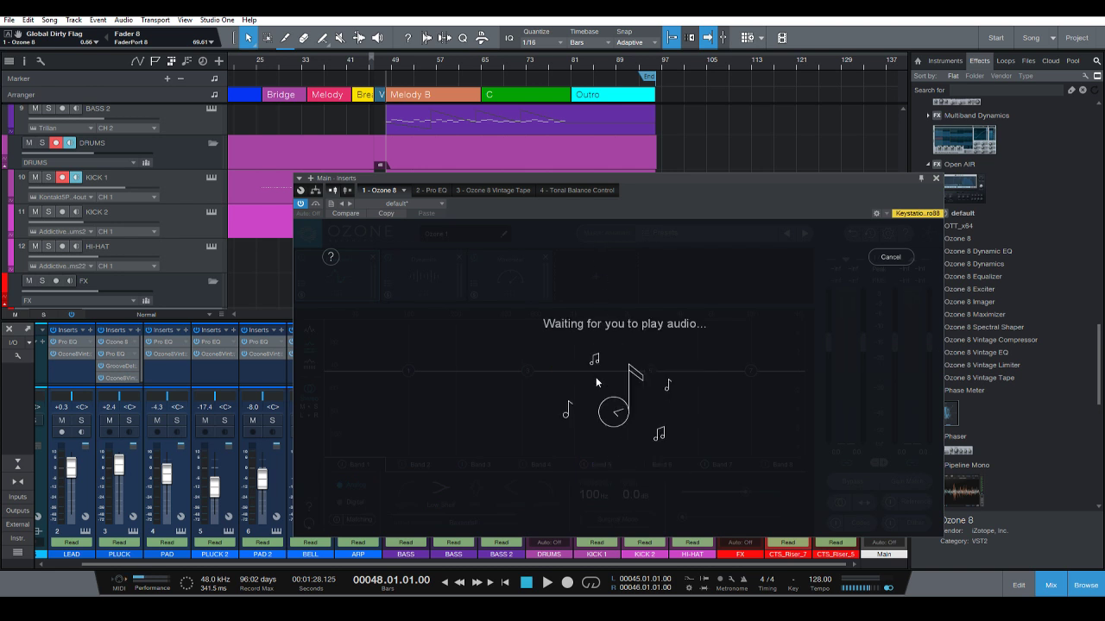
# Activate the loop and fit it to the Melody B section, from bar 48 to bar 65.
pyautogui.moveTo(513, 183); pyautogui.dragTo(1104, 185)
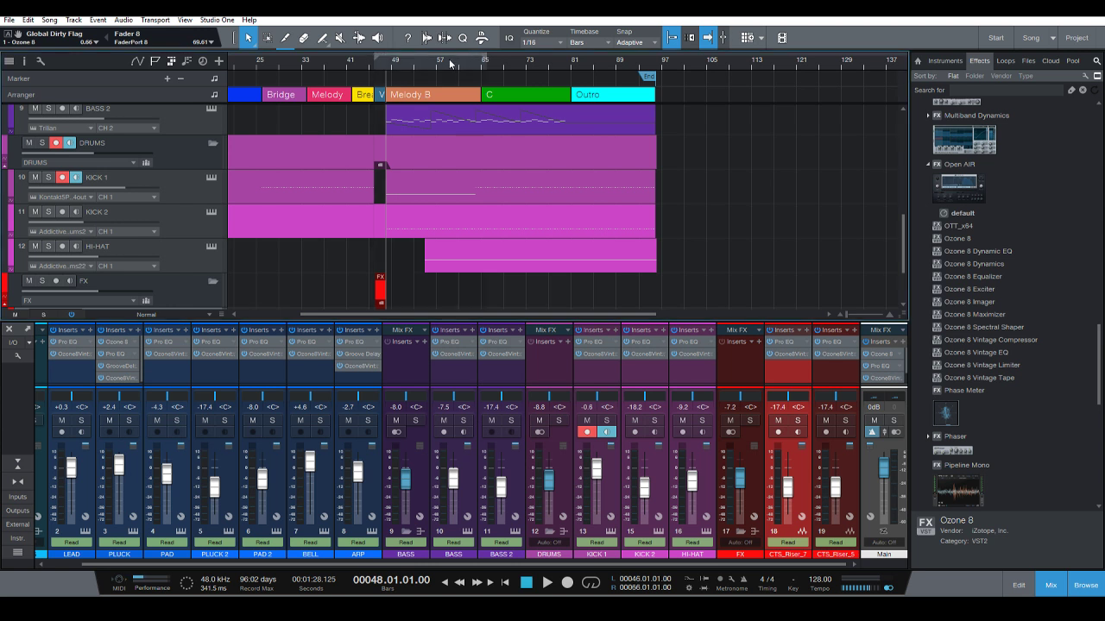
pyautogui.moveTo(450, 67); pyautogui.dragTo(405, 61)
pyautogui.rightClick(397, 57)
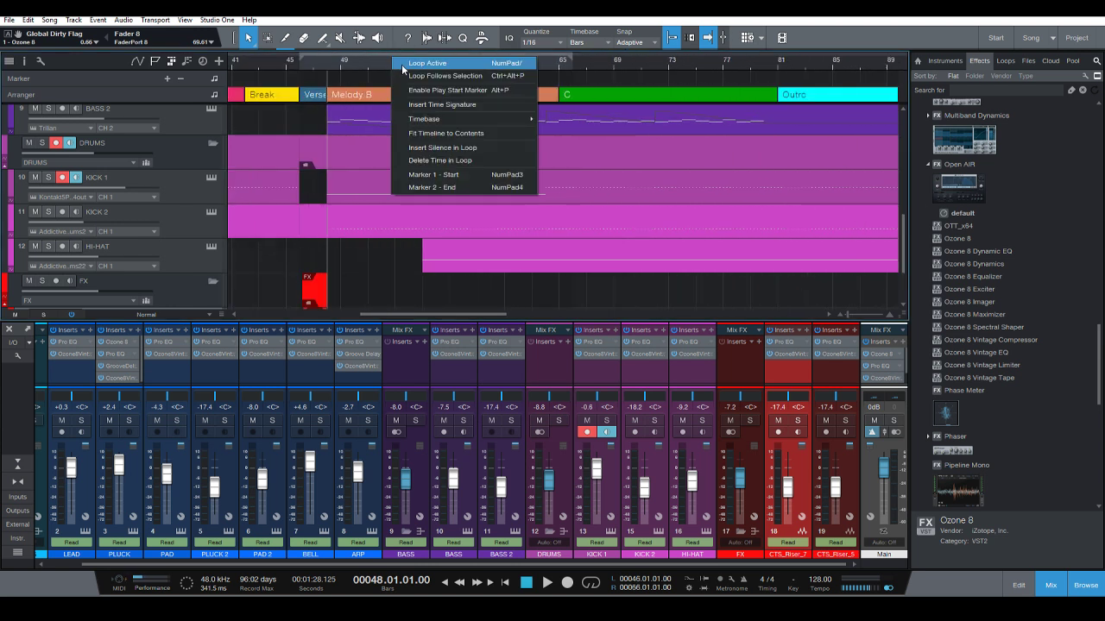
pyautogui.click(410, 64)
pyautogui.moveTo(300, 57); pyautogui.dragTo(326, 57)
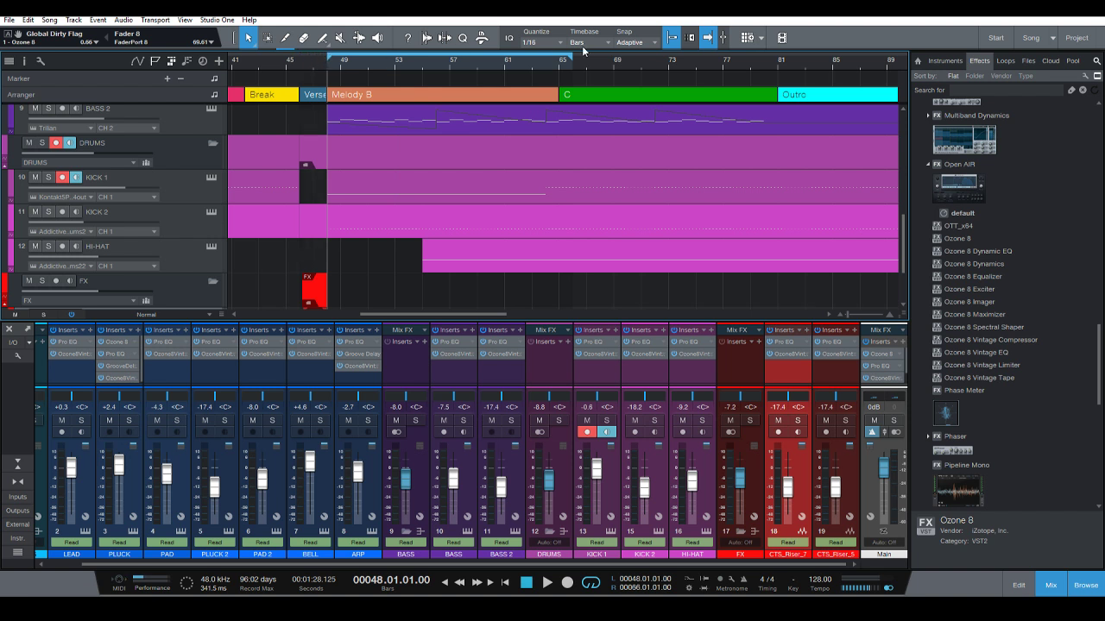
pyautogui.moveTo(570, 55); pyautogui.dragTo(560, 57)
# Play the Melody B loop through Master Assistant on the Main channel, accept its suggested settings and close the plug-in window.
pyautogui.click(882, 354)
pyautogui.moveTo(555, 158); pyautogui.dragTo(413, 192)
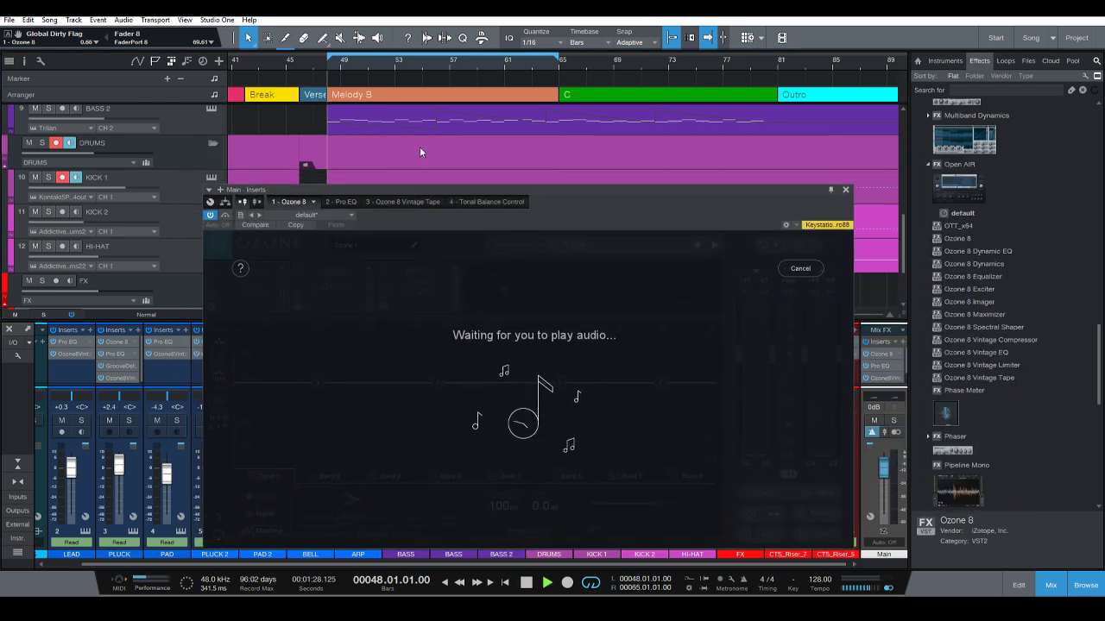
pyautogui.press('space')
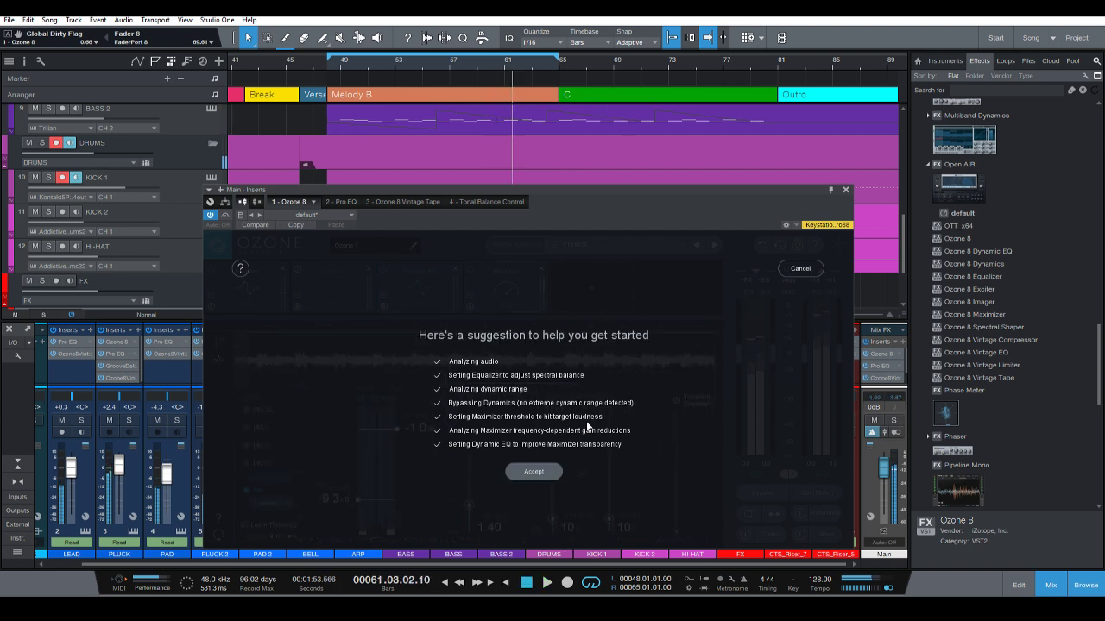
pyautogui.click(534, 471)
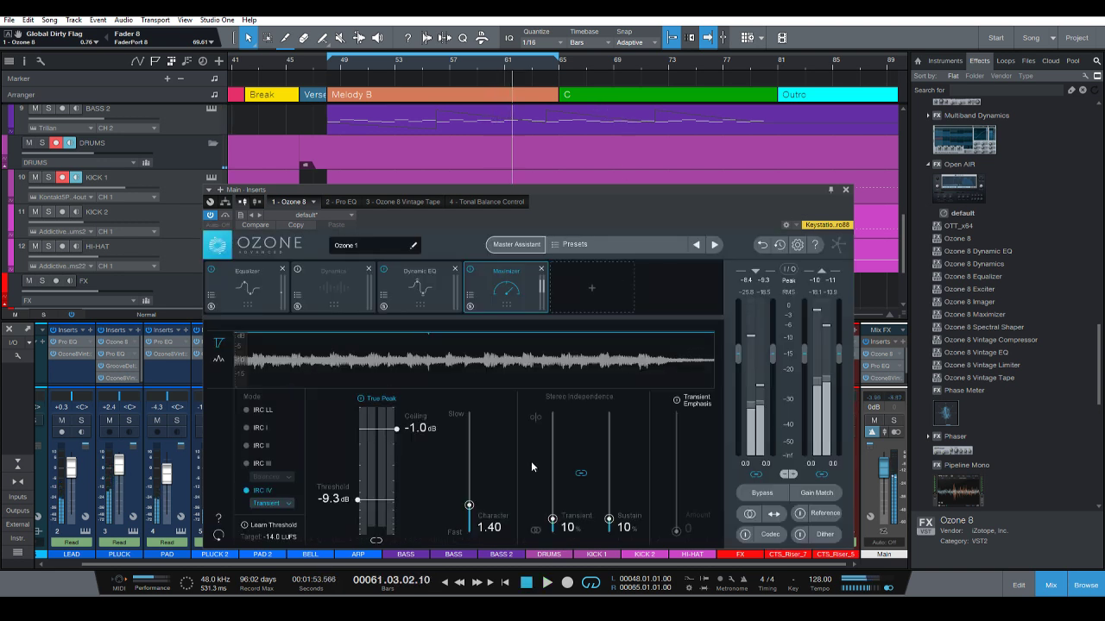
pyautogui.click(845, 189)
# Turn off looping and return the playback position to bar 48.
pyautogui.scroll(-3, 623, 202)
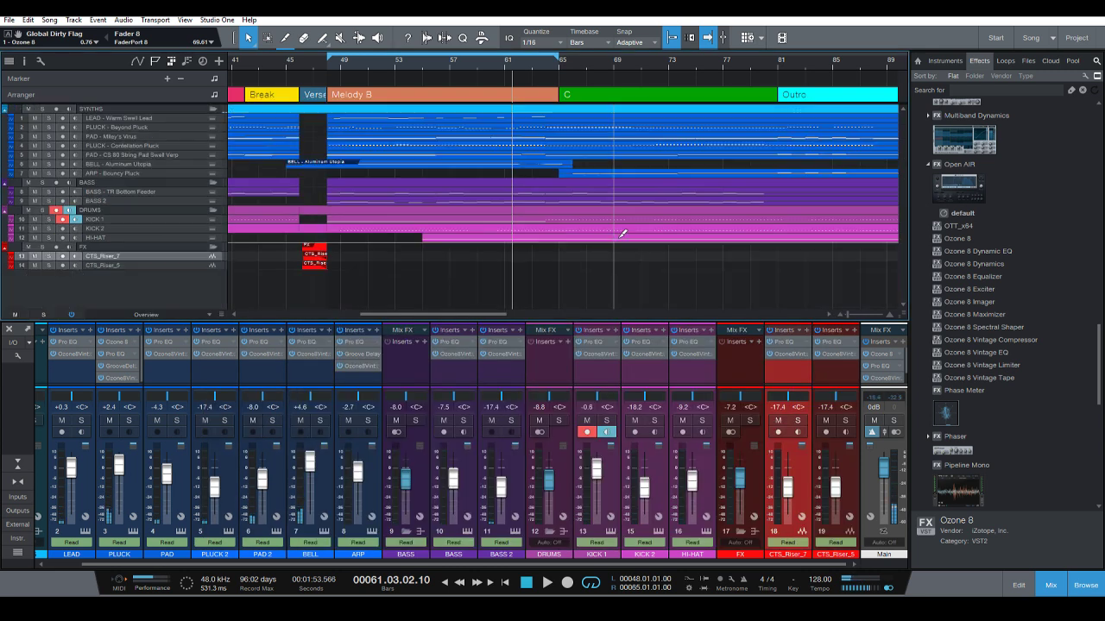
pyautogui.rightClick(331, 69)
pyautogui.click(359, 73)
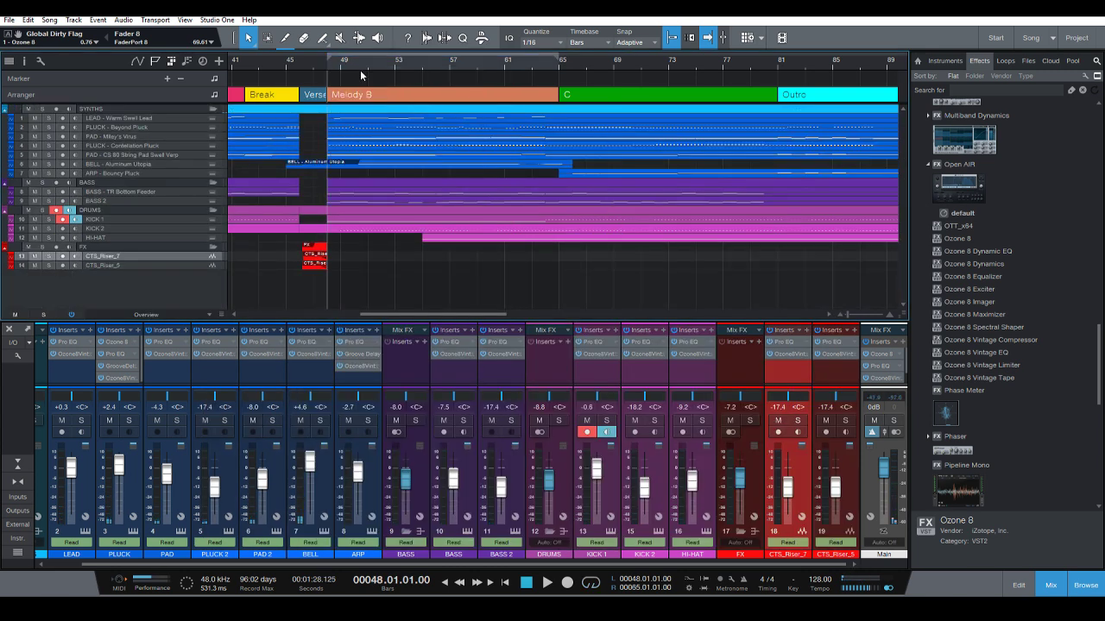
# Play the start of Melody B while checking the mastered level on the Main channel, and return to bar 48.
pyautogui.scroll(-3, 356, 63)
pyautogui.moveTo(356, 57); pyautogui.dragTo(513, 59)
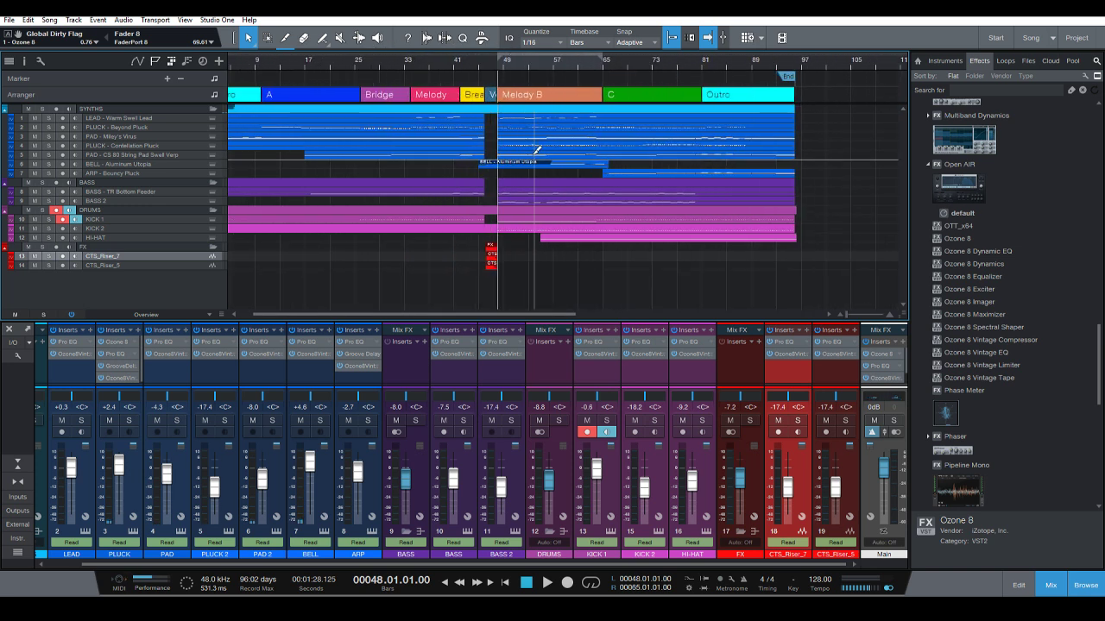
pyautogui.scroll(3, 537, 151)
pyautogui.scroll(-3, 537, 151)
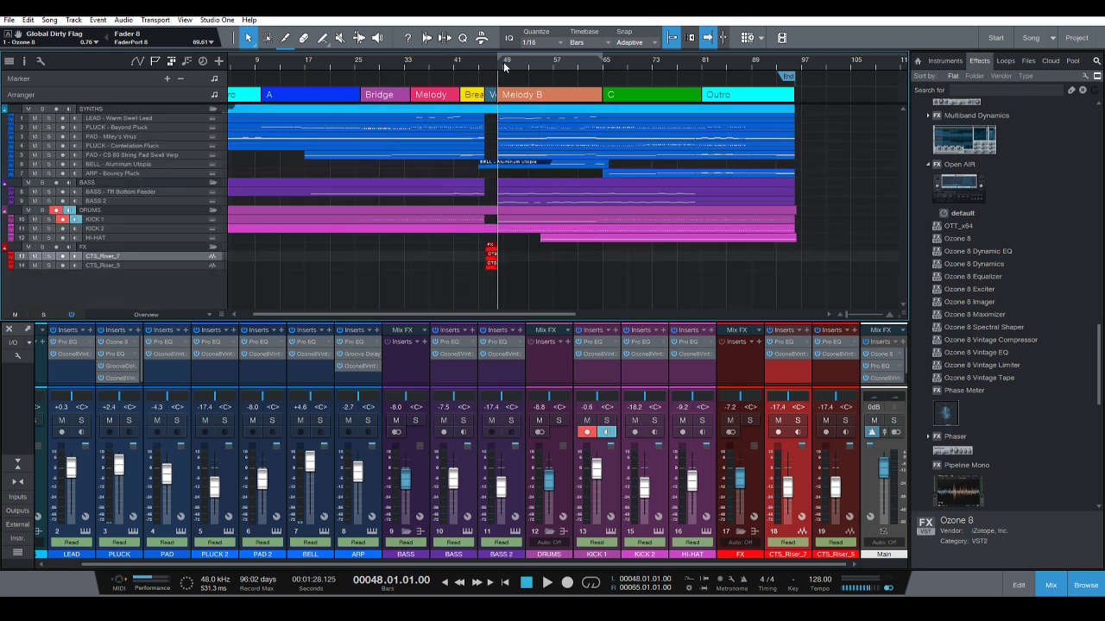
pyautogui.press('space')
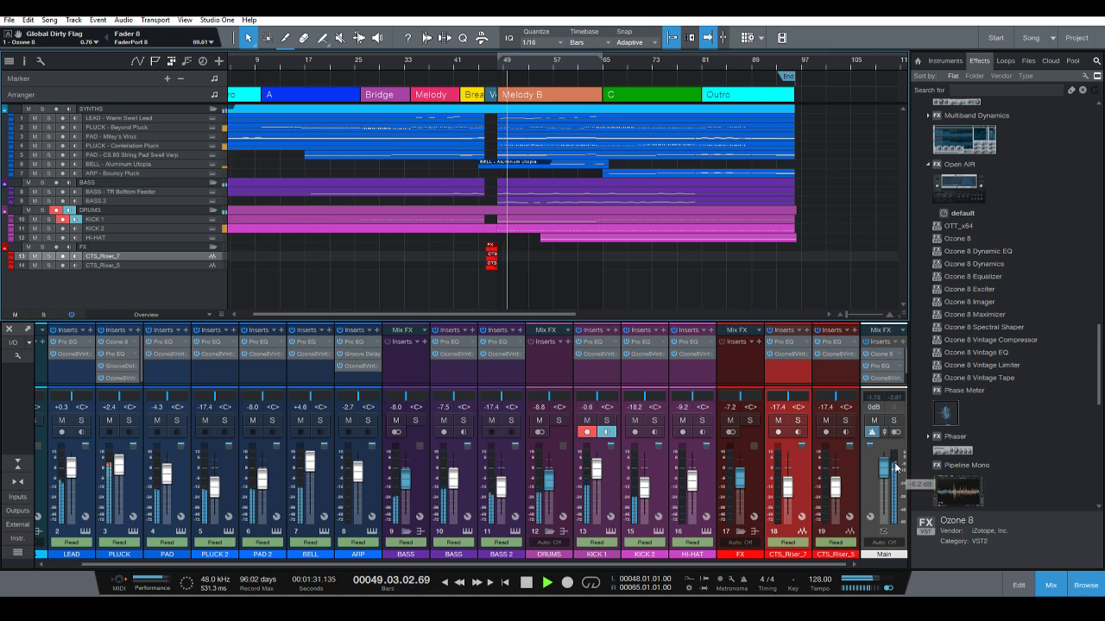
pyautogui.press('space')
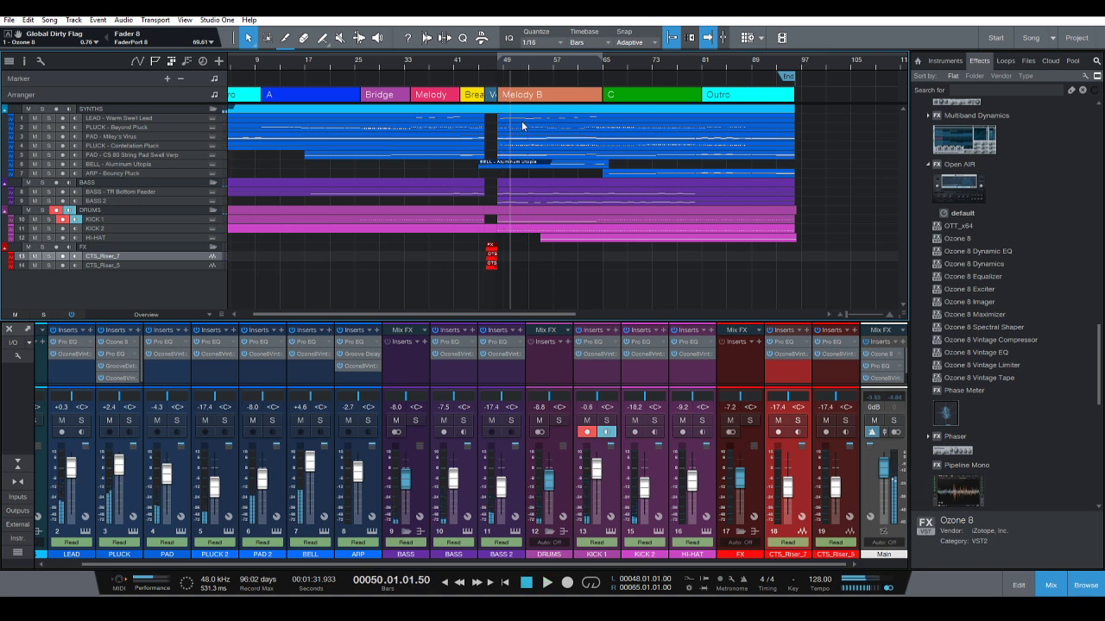
pyautogui.moveTo(504, 65)
pyautogui.mouseDown()
pyautogui.moveTo(460, 86)
pyautogui.moveTo(498, 67)
pyautogui.mouseUp()
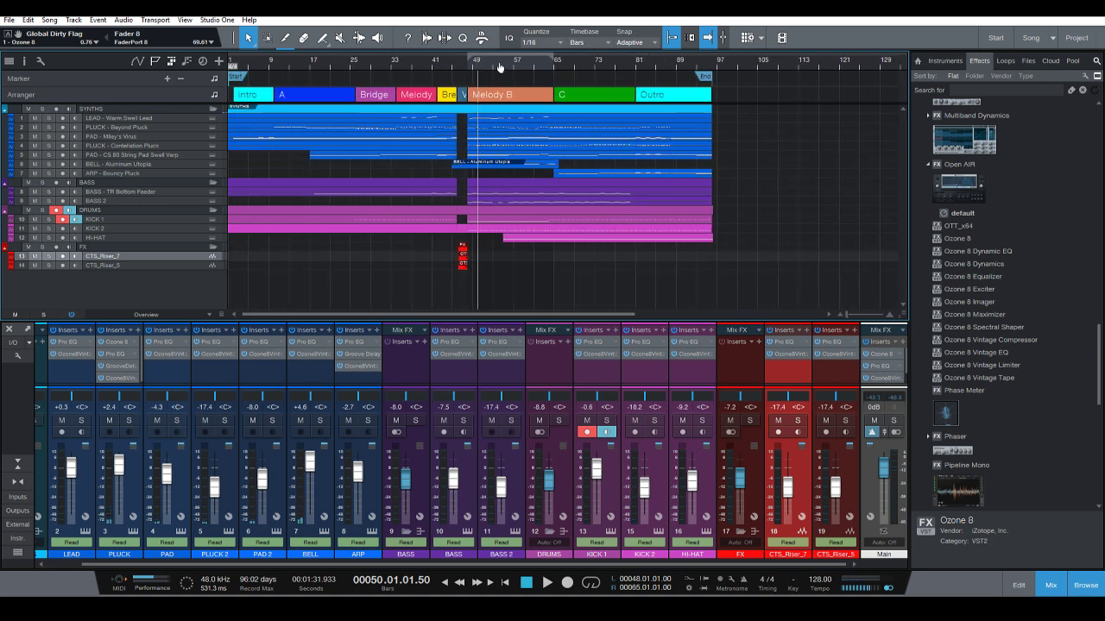
pyautogui.click(466, 68)
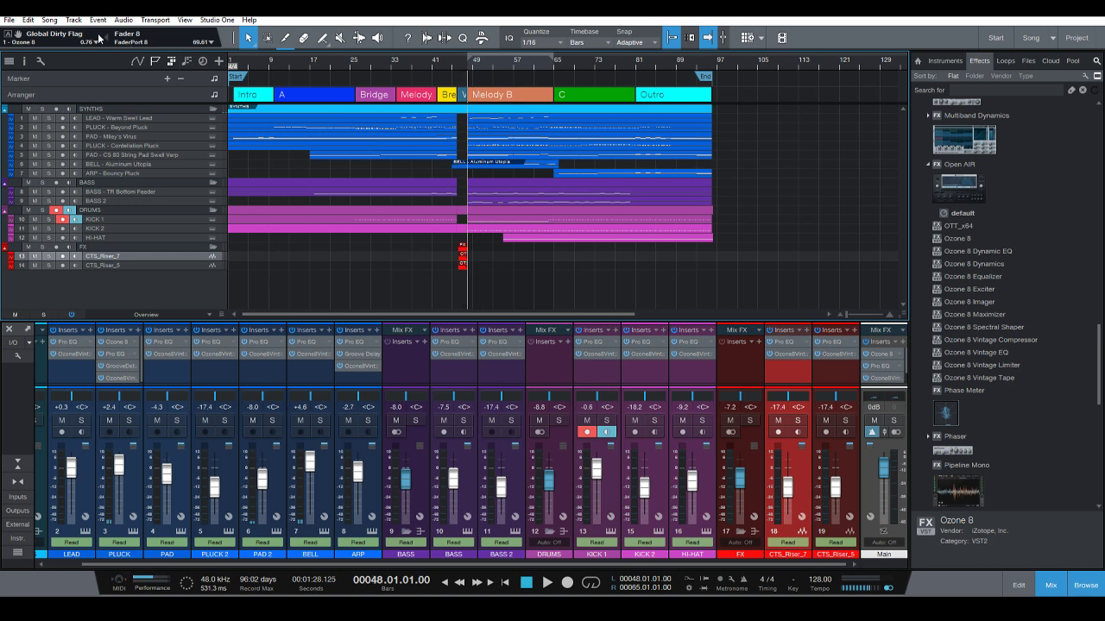
pyautogui.click(50, 20)
pyautogui.click(72, 68)
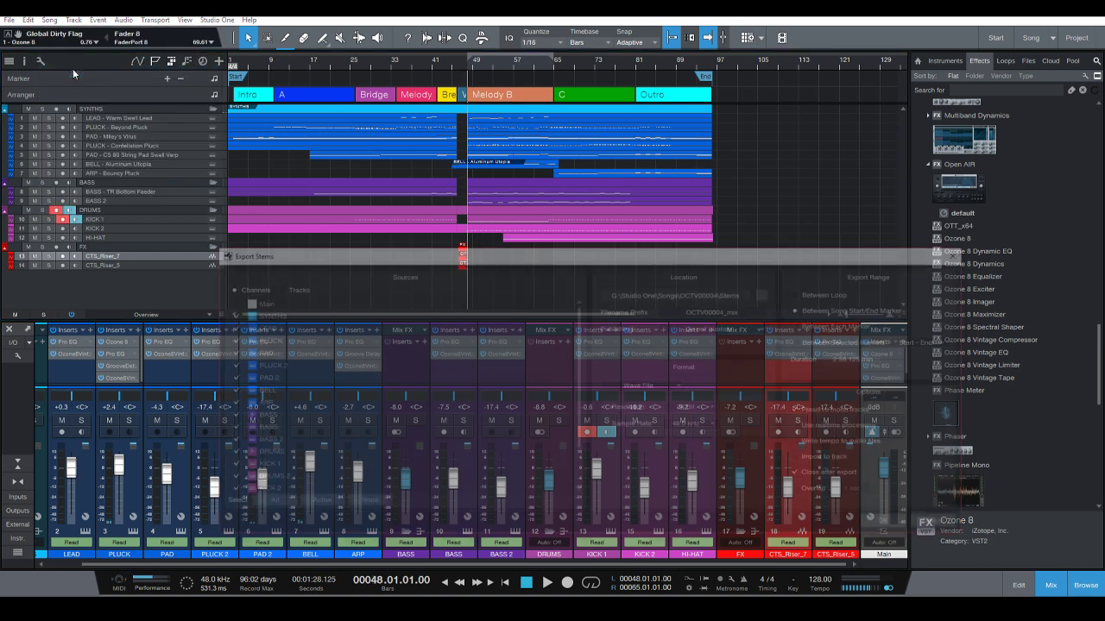
pyautogui.click(274, 288)
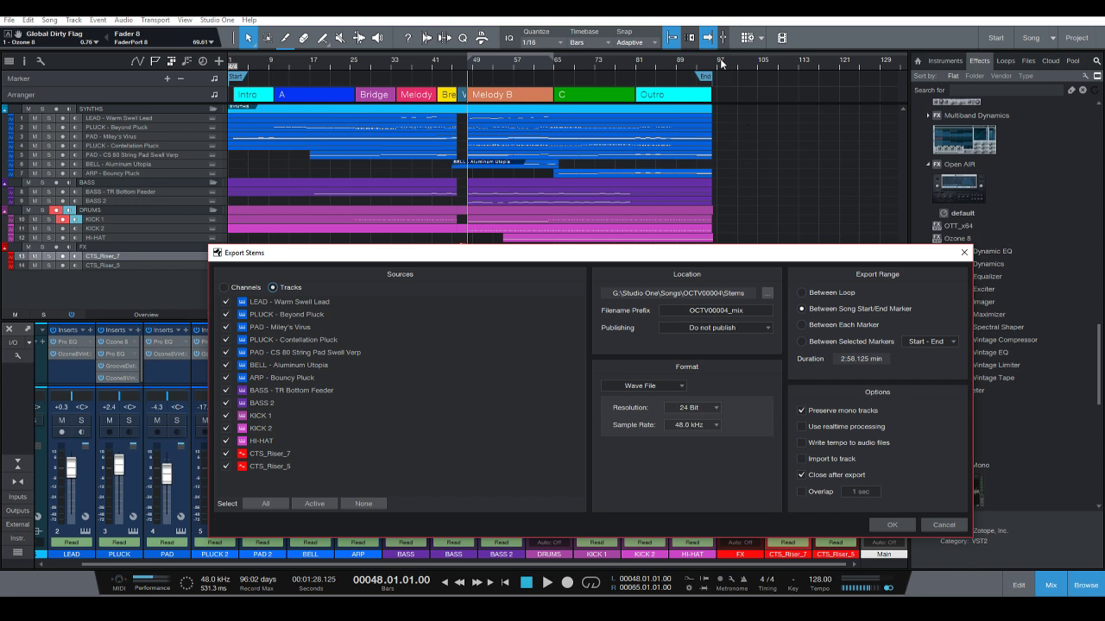
pyautogui.click(943, 525)
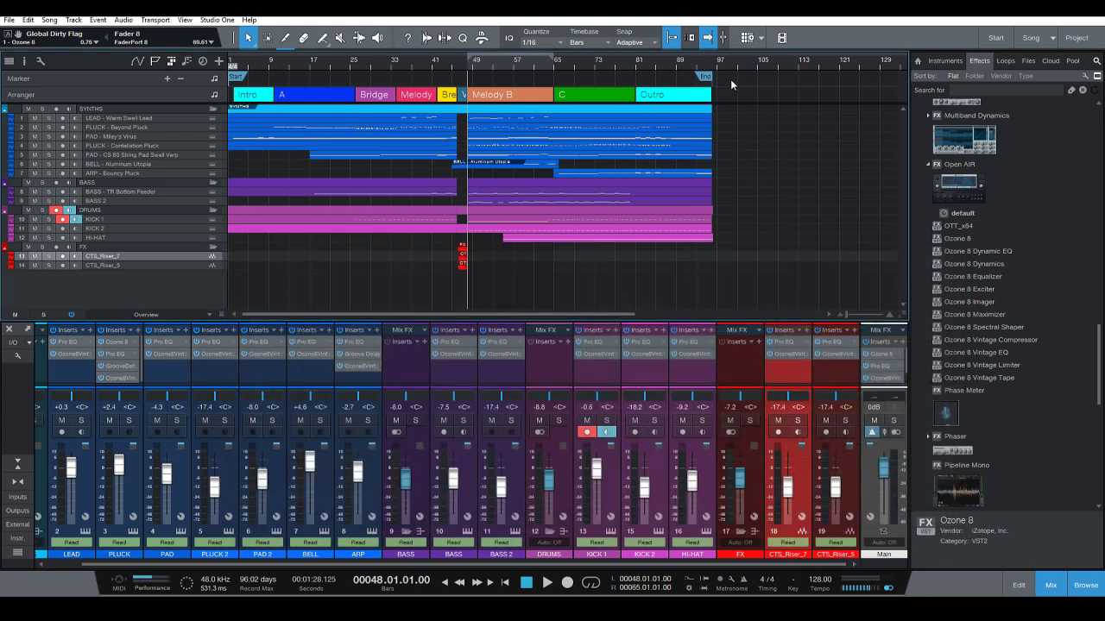
# Move the song's End marker about one and a half bars past the last synth events, into bar 97.
pyautogui.scroll(8, 730, 83)
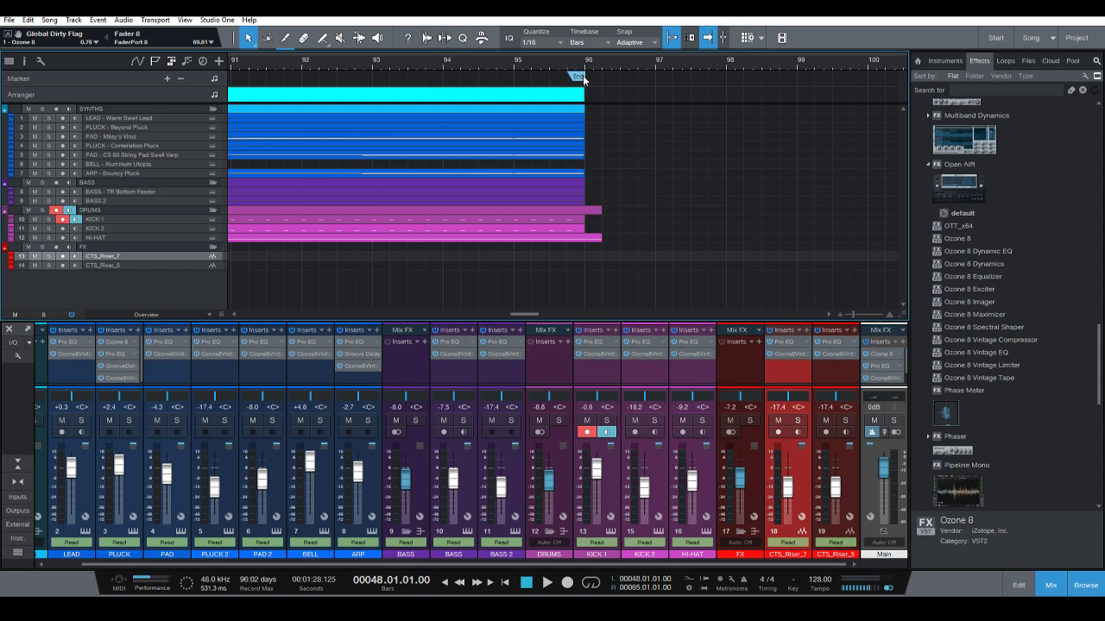
pyautogui.moveTo(578, 76); pyautogui.dragTo(682, 82)
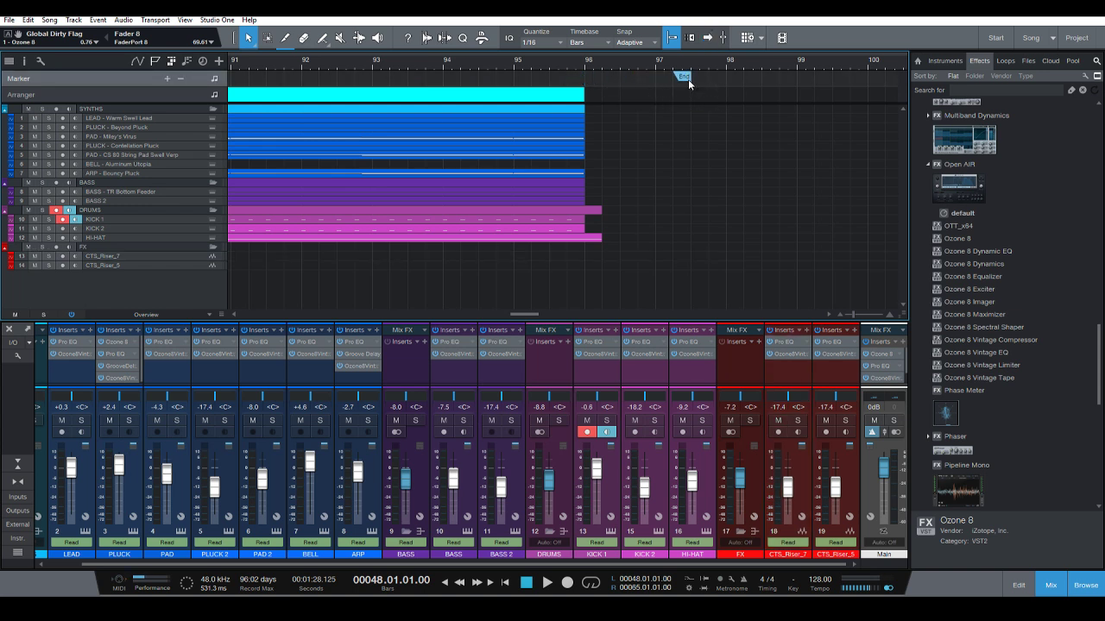
pyautogui.scroll(-8, 681, 82)
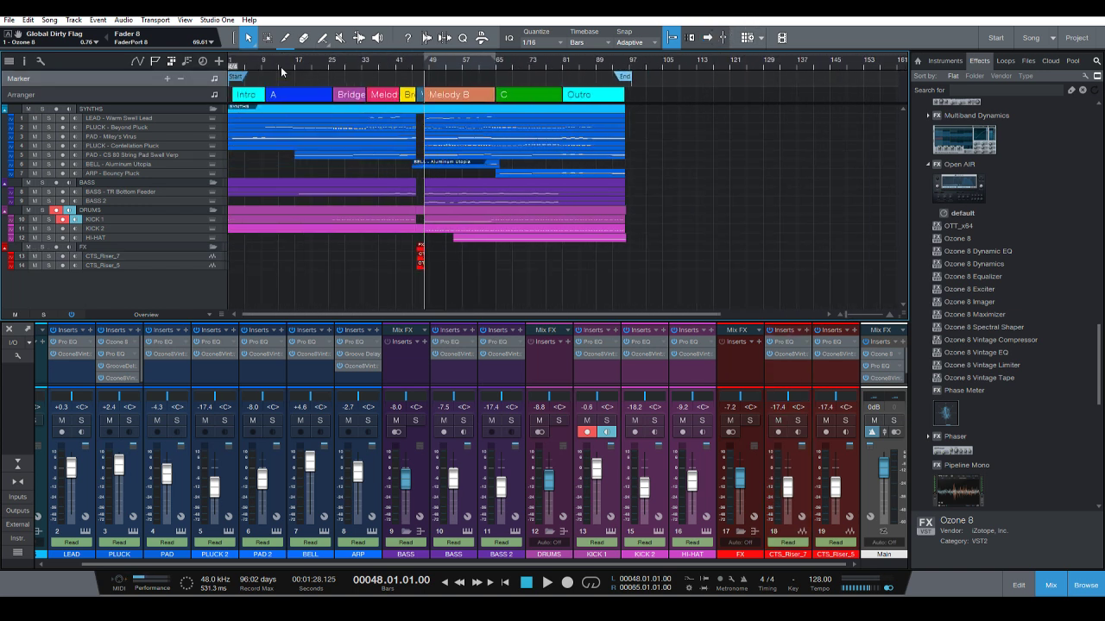
pyautogui.scroll(5, 240, 62)
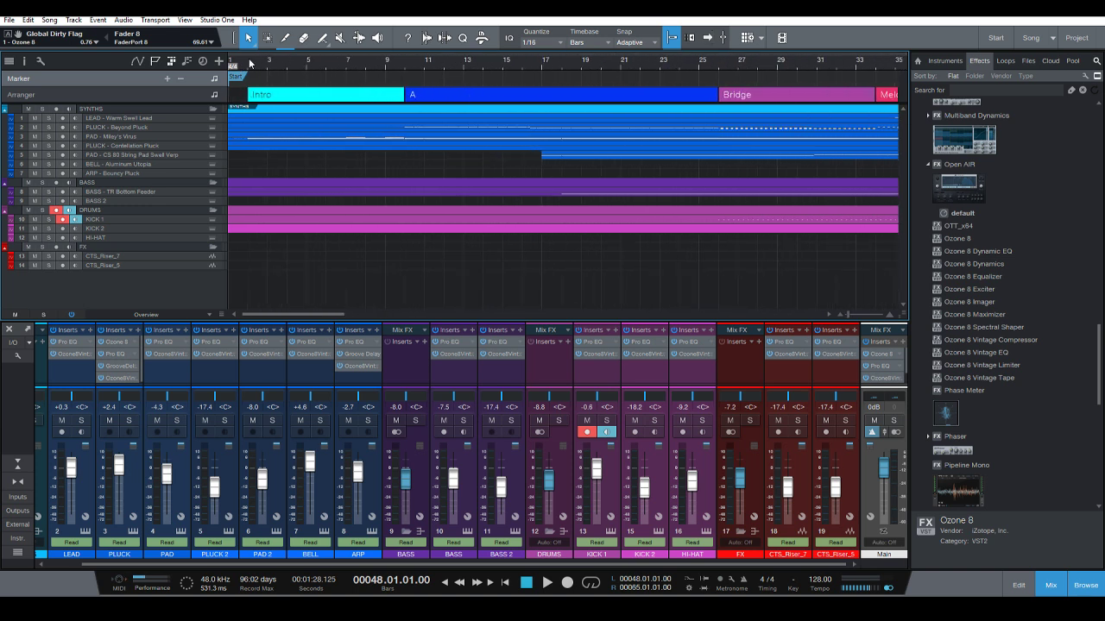
# Move the song's Start marker to about three quarters of the way through bar 1, just before the Intro section.
pyautogui.scroll(4, 250, 63)
pyautogui.moveTo(240, 78); pyautogui.dragTo(295, 86)
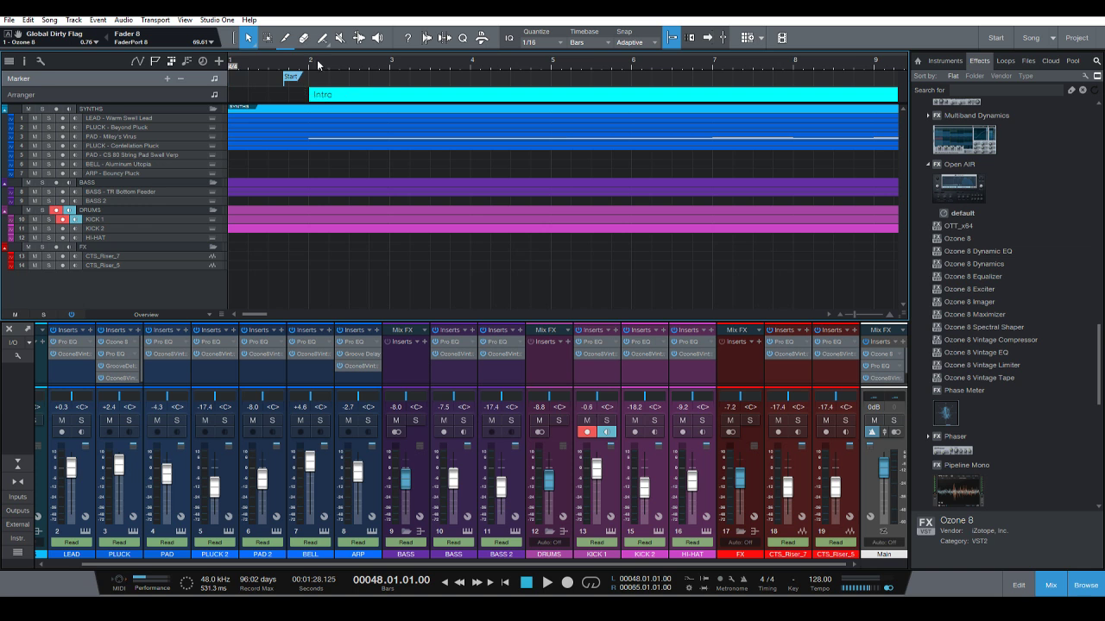
pyautogui.scroll(-9, 318, 66)
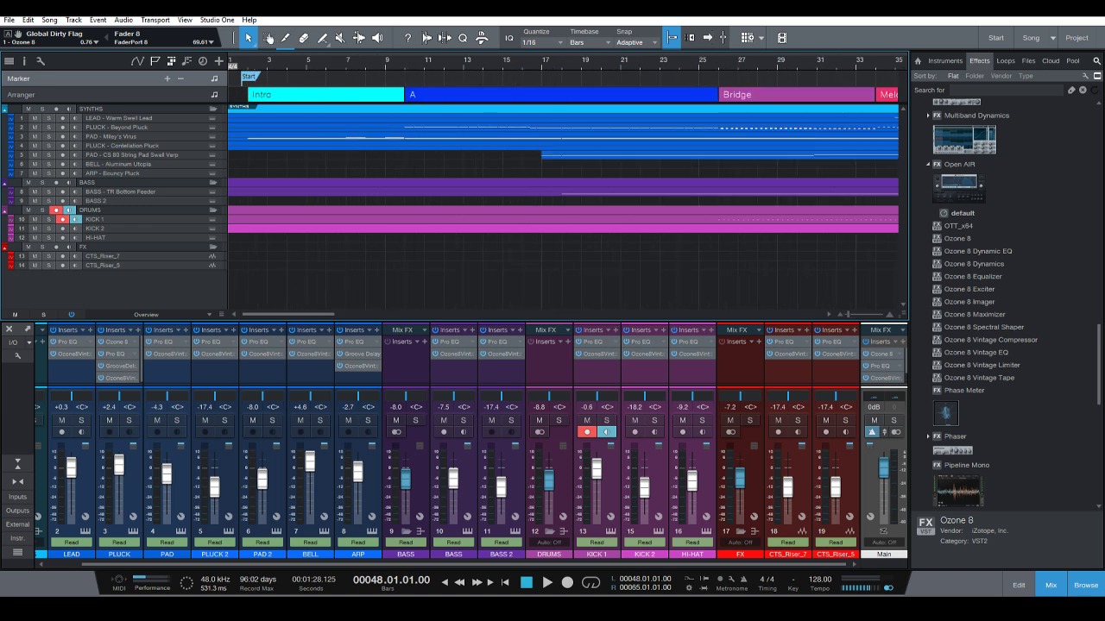
# Export stems of all tracks between the song start and end markers as 24-bit, 48 kHz Wave files.
pyautogui.click(49, 19)
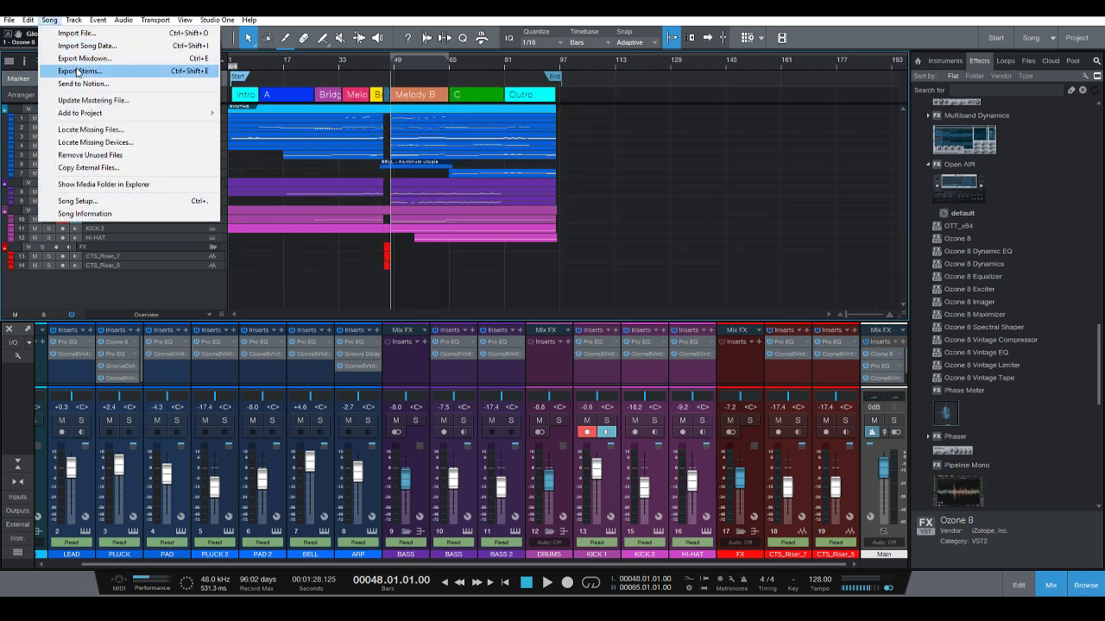
pyautogui.click(78, 71)
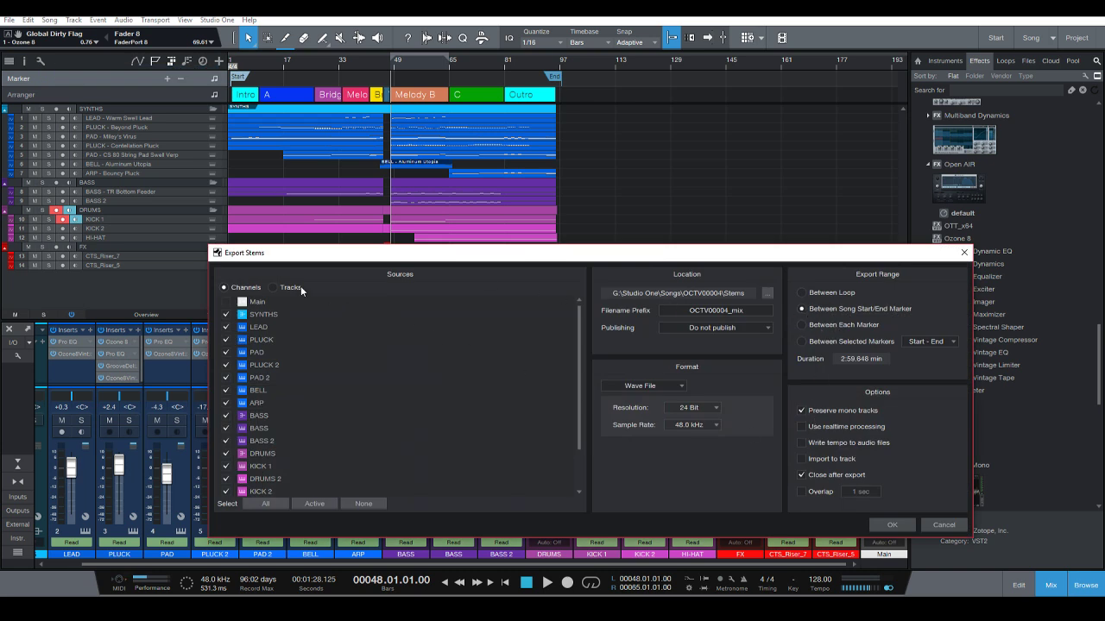
pyautogui.click(274, 287)
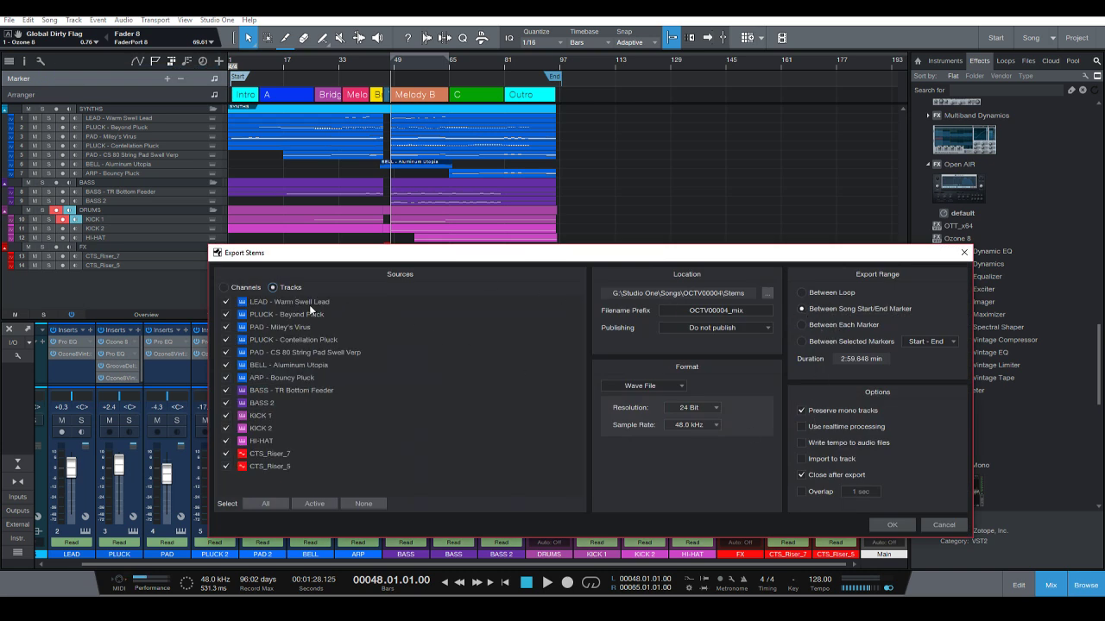
pyautogui.click(889, 526)
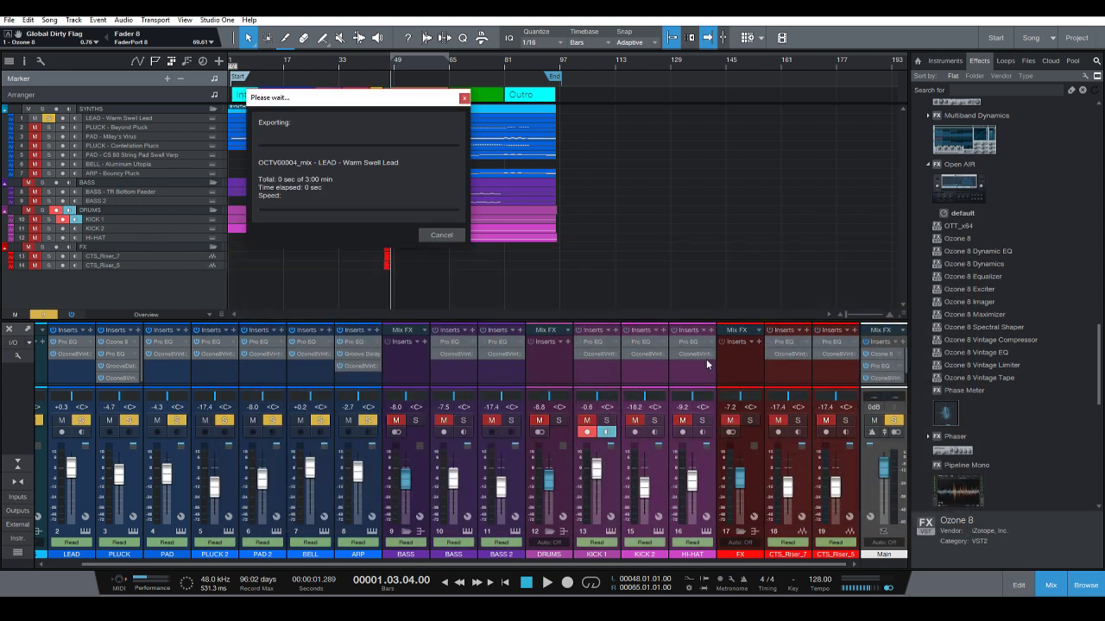
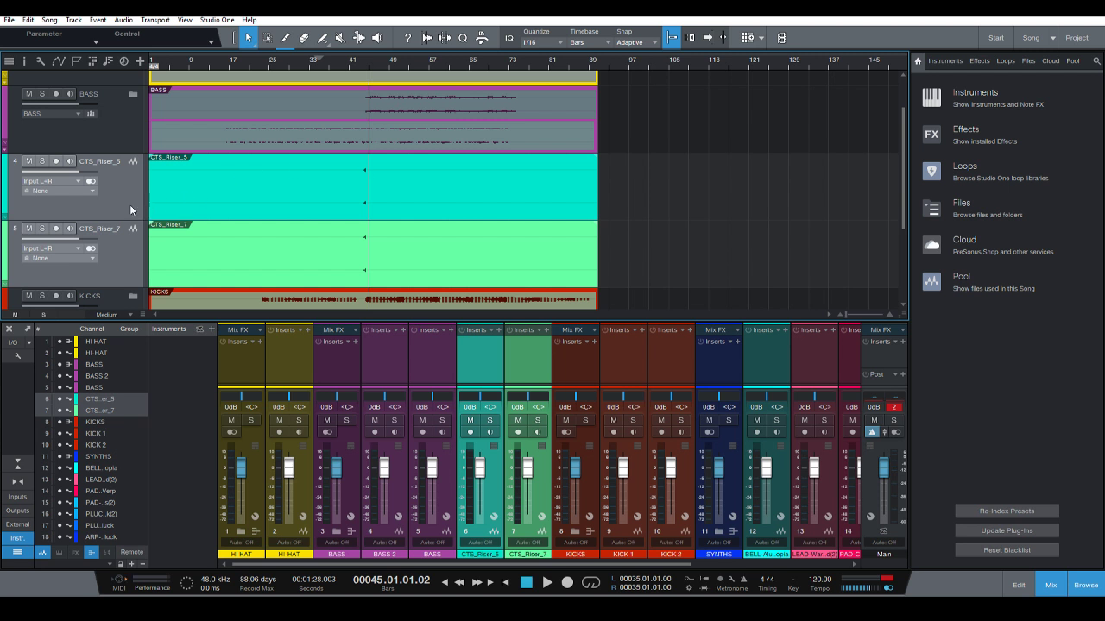
# Pack the two selected CTS_Riser tracks into a new folder and expand the folder to show them.
pyautogui.rightClick(96, 197)
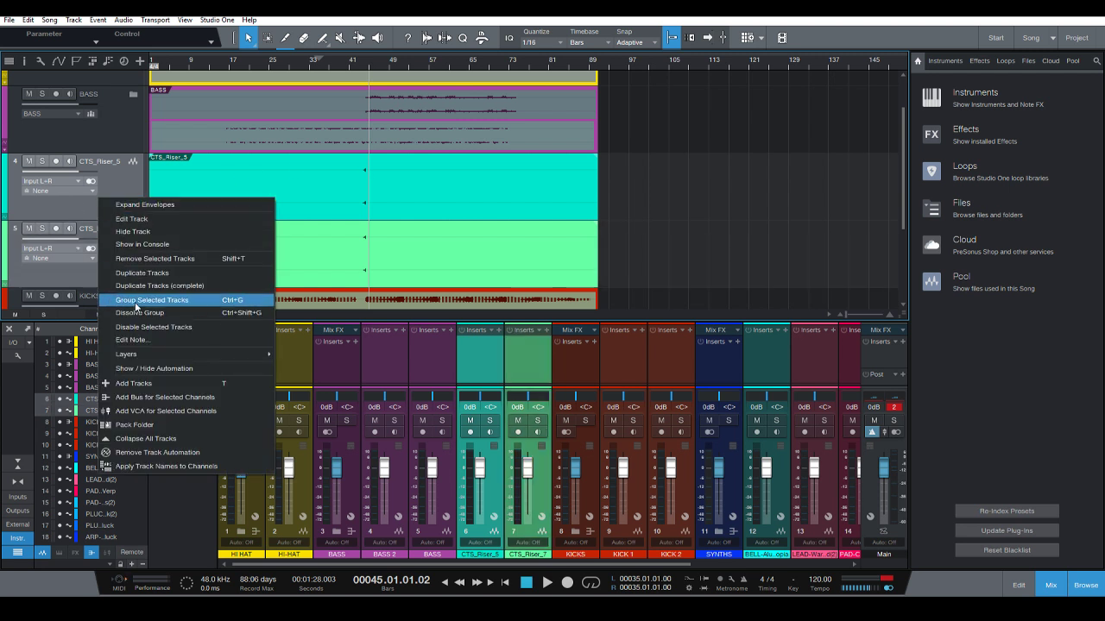
pyautogui.click(135, 425)
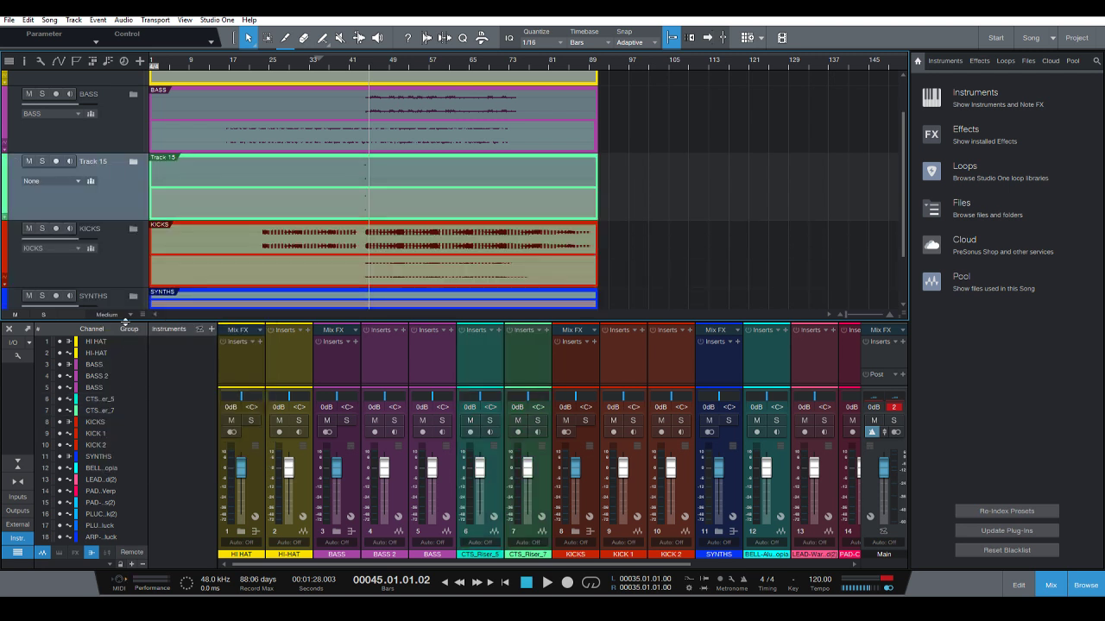
pyautogui.click(134, 162)
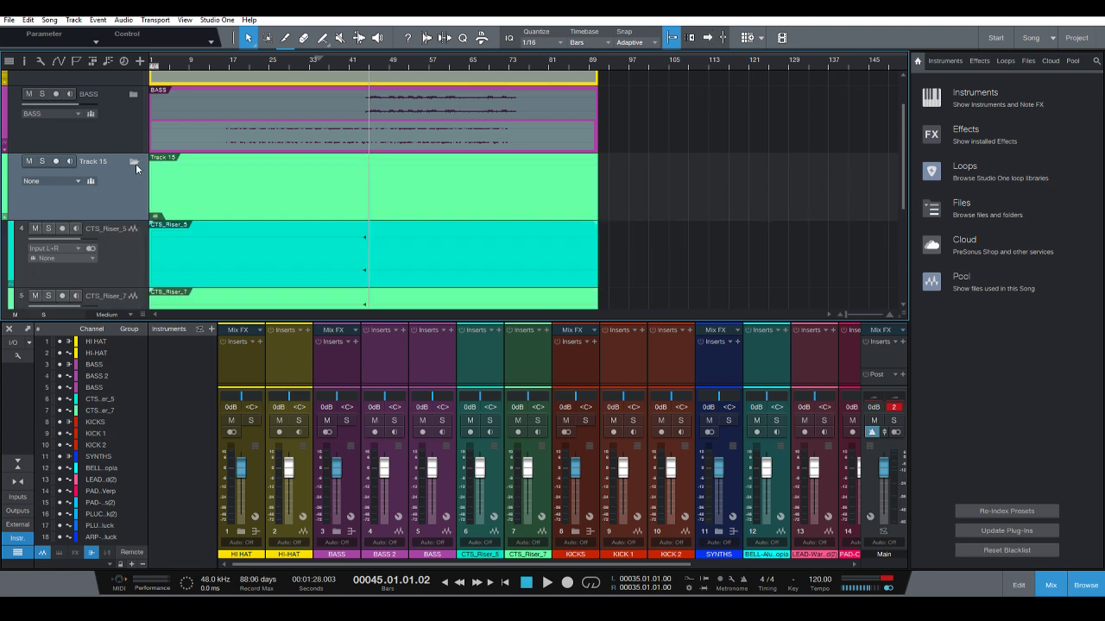
pyautogui.scroll(-3, 136, 199)
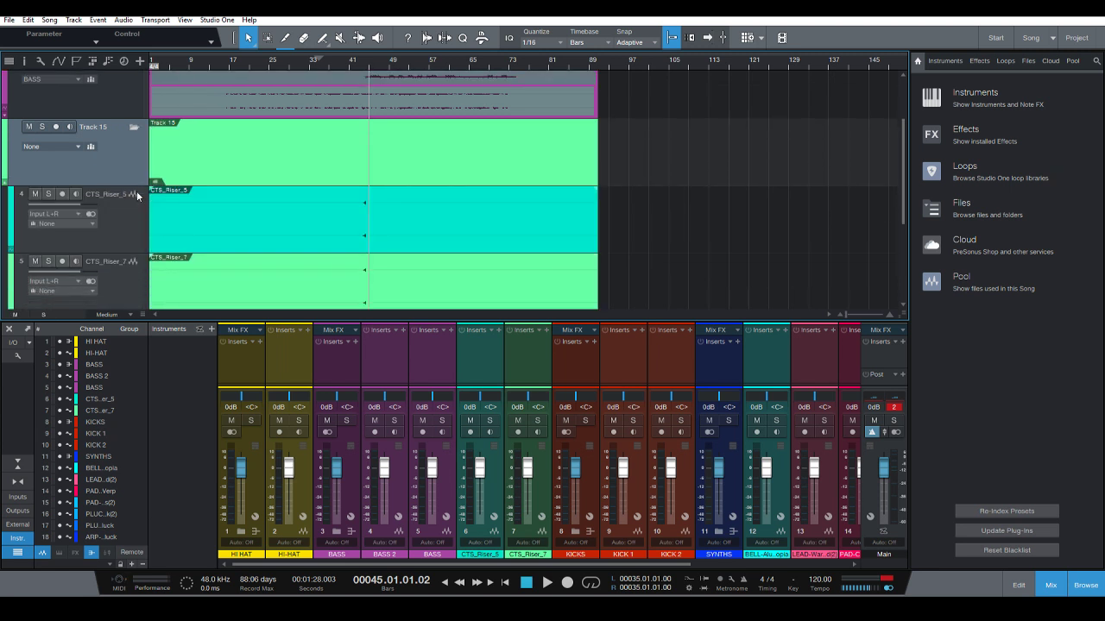
pyautogui.scroll(-1, 241, 191)
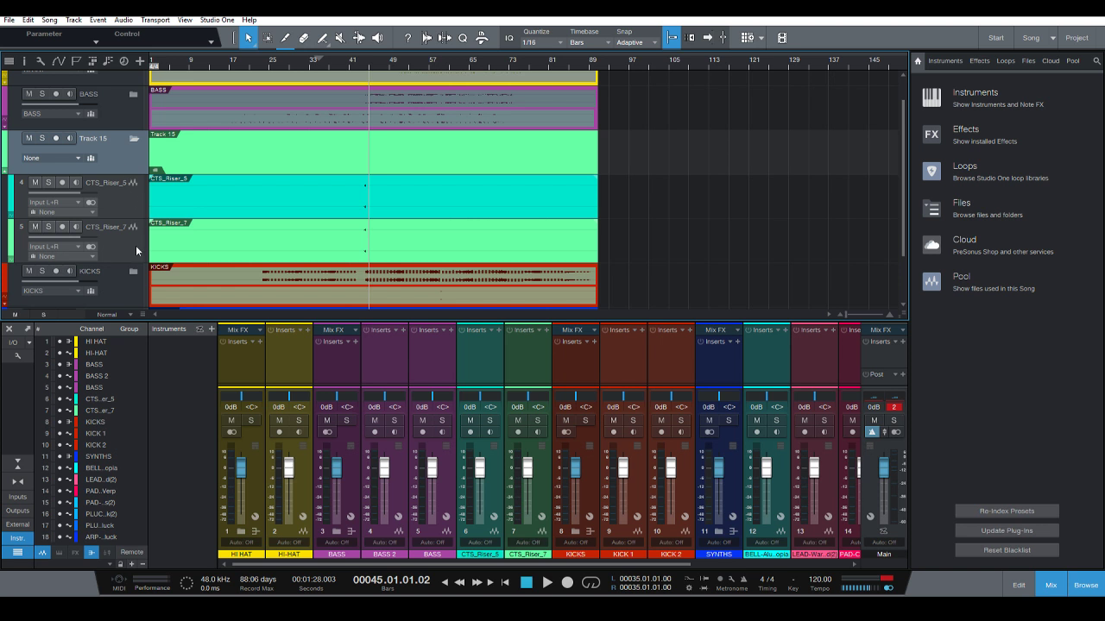
# Colour the new folder and both CTS_Riser tracks white.
pyautogui.keyDown('shift'); pyautogui.click(121, 247); pyautogui.keyUp('shift')
pyautogui.click(12, 158)
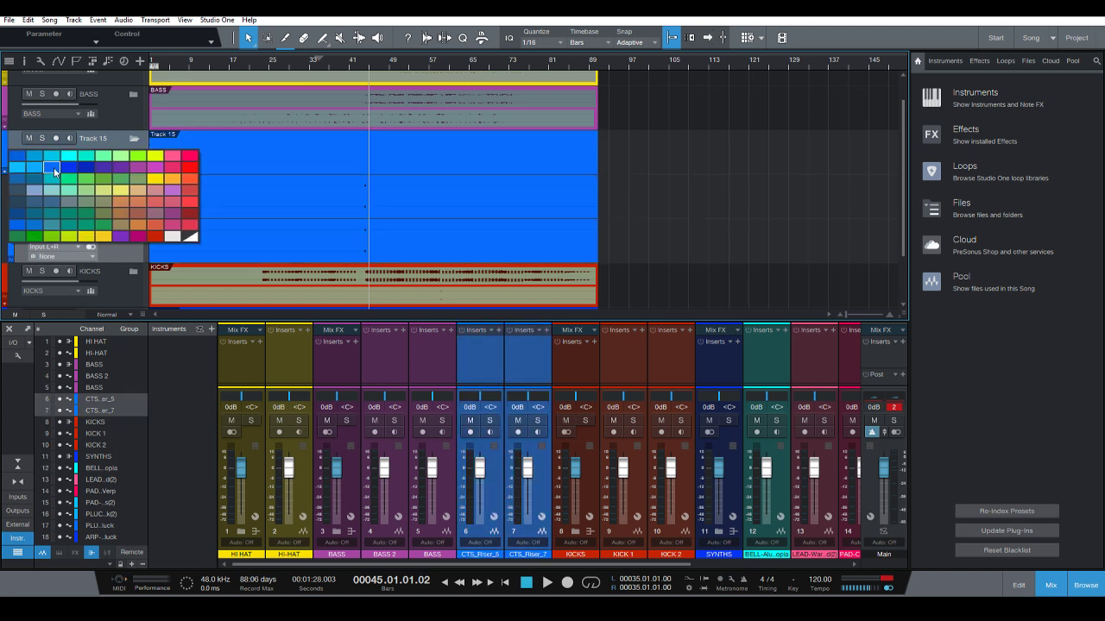
pyautogui.click(171, 236)
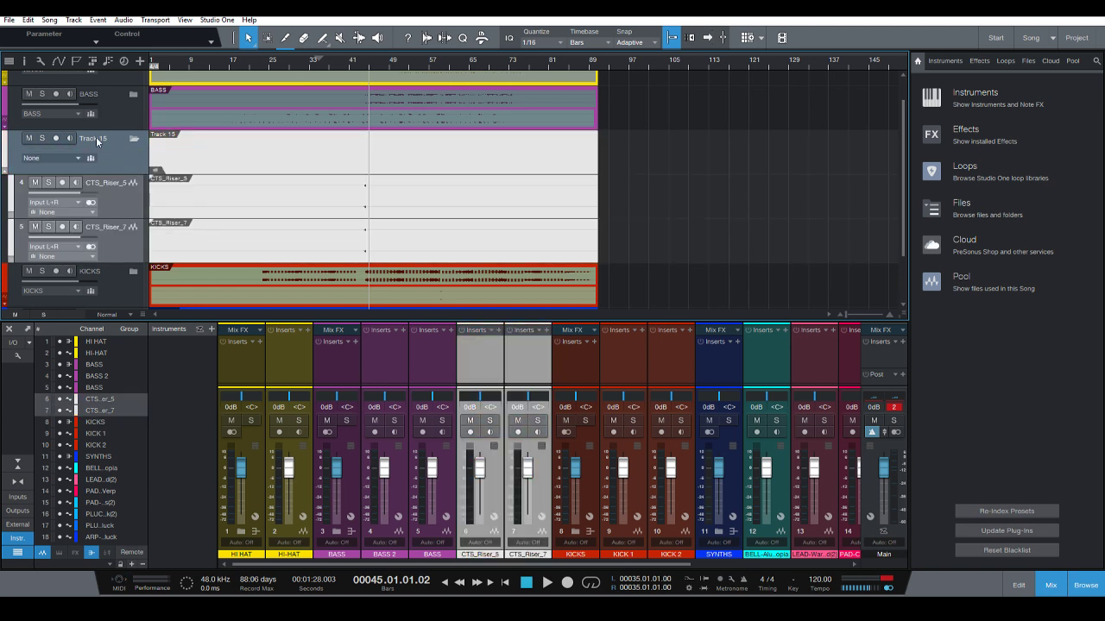
# Rename the riser folder as FX and collapse it.
pyautogui.doubleClick(97, 139)
pyautogui.write('fx')
pyautogui.press('Return')
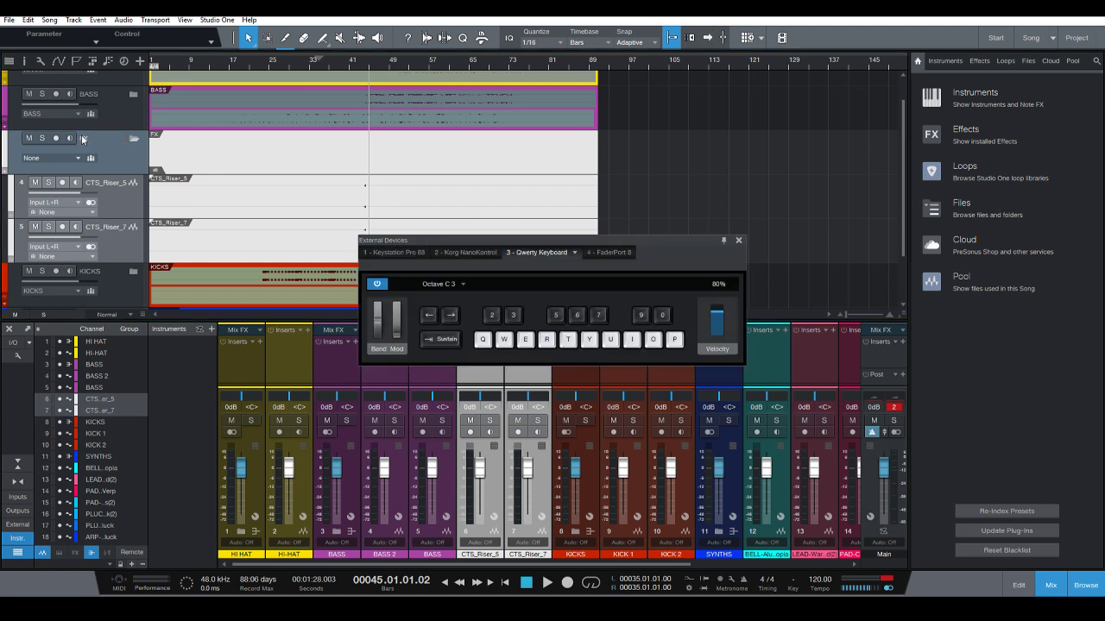
pyautogui.click(134, 140)
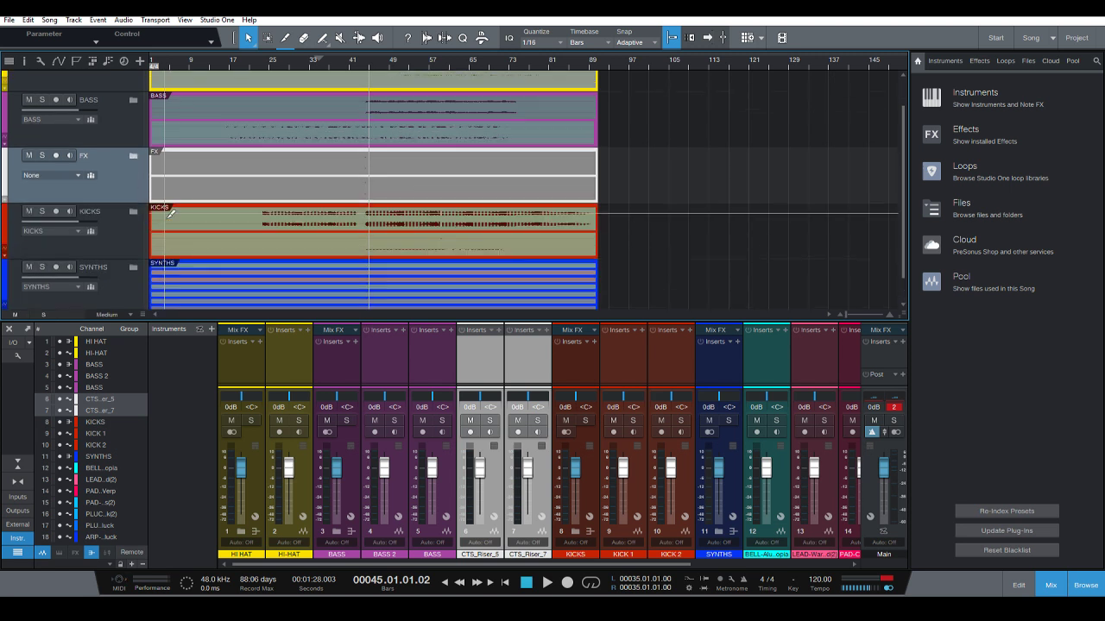
# Add a bus channel for the FX folder and select the SYNTHS folder.
pyautogui.click(49, 170)
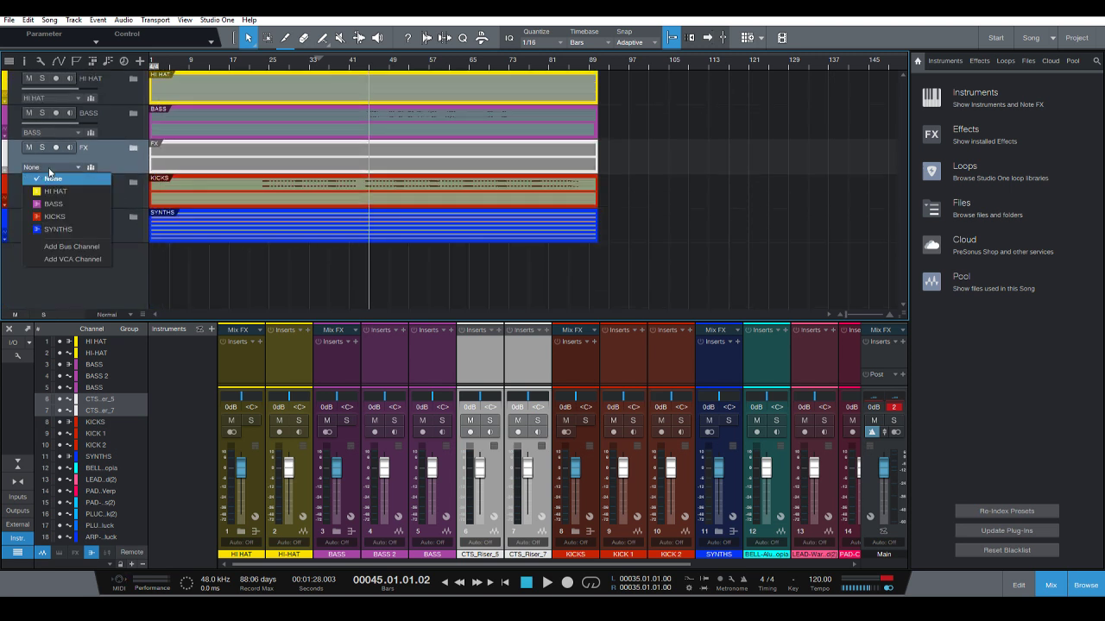
pyautogui.click(72, 246)
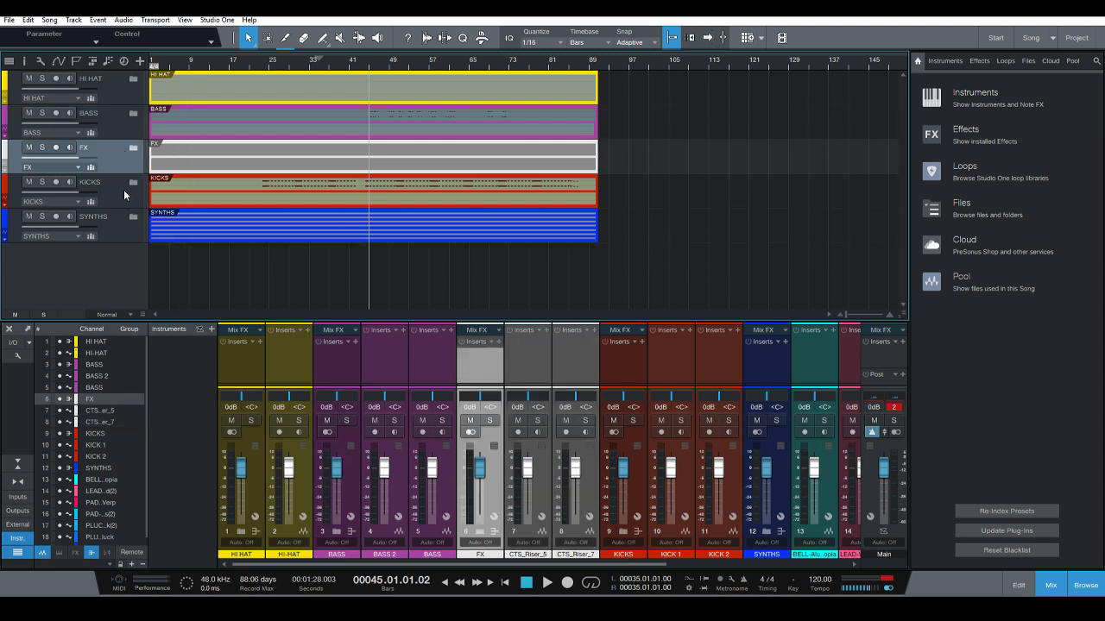
pyautogui.click(120, 232)
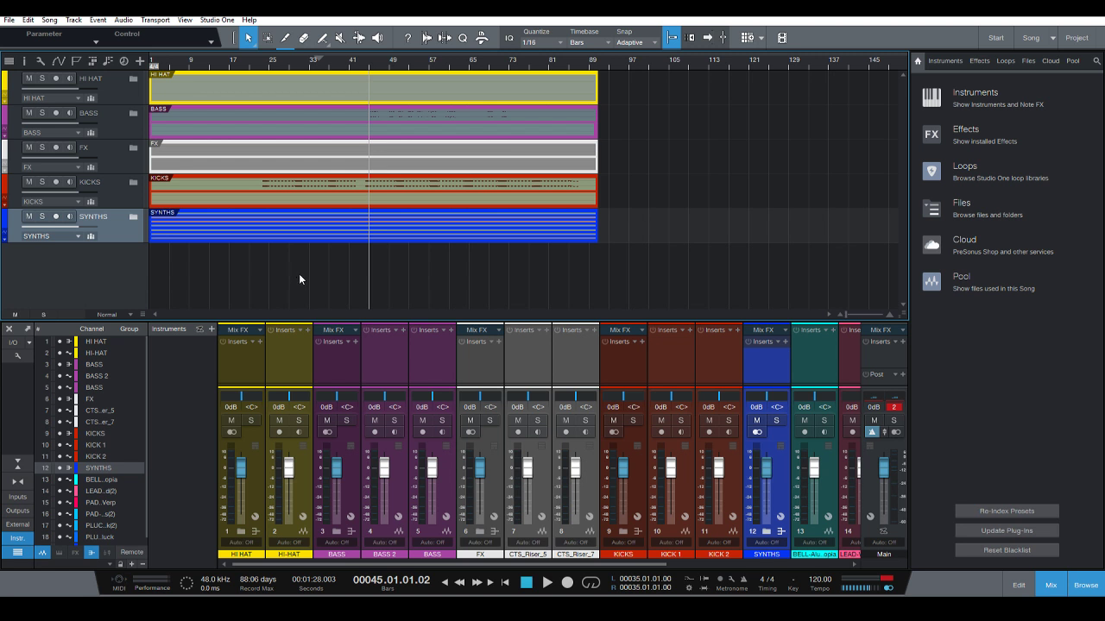
# Return to the song's start, expand the SYNTHS, KICKS, FX, BASS and HI HAT folders, and reduce the track height to Tiny.
pyautogui.click(505, 583)
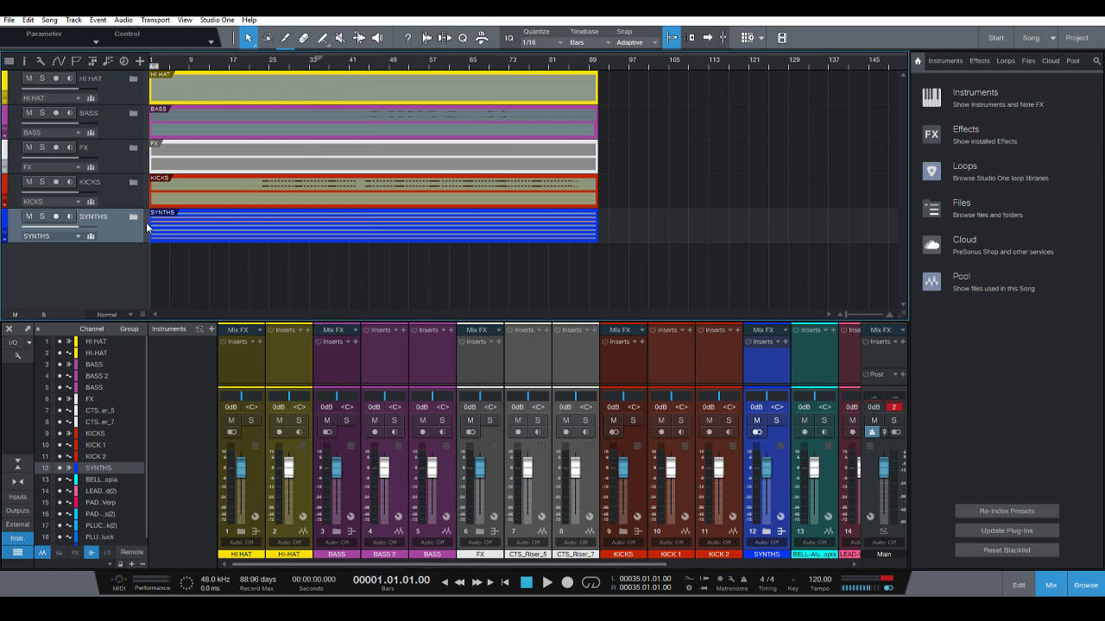
pyautogui.click(133, 217)
pyautogui.click(133, 182)
pyautogui.click(133, 182)
pyautogui.click(133, 182)
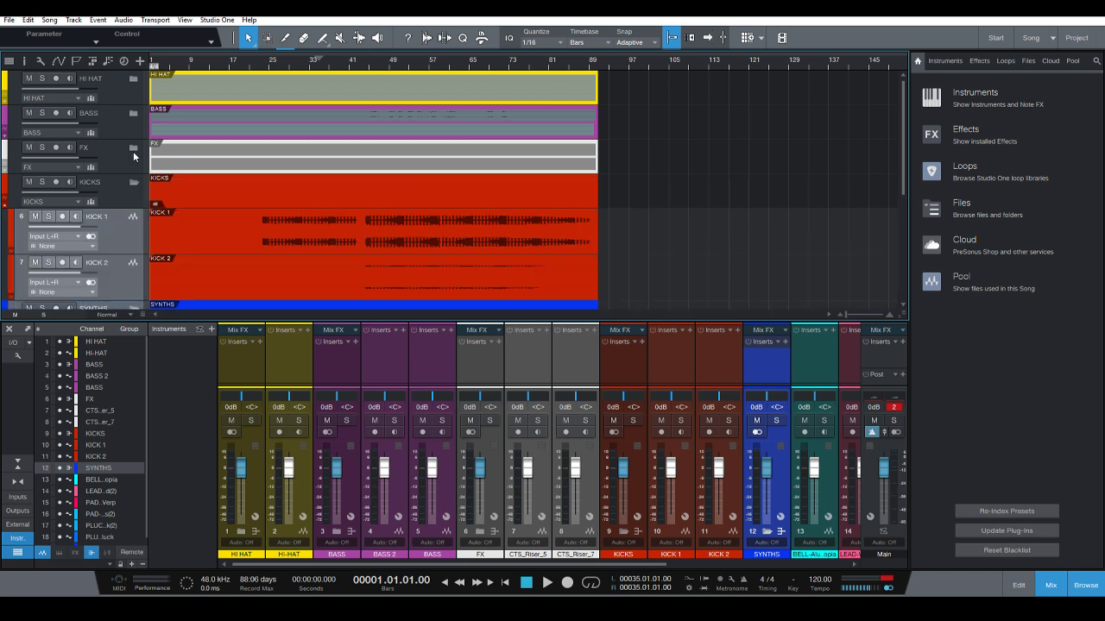
pyautogui.click(133, 151)
pyautogui.click(133, 113)
pyautogui.click(133, 79)
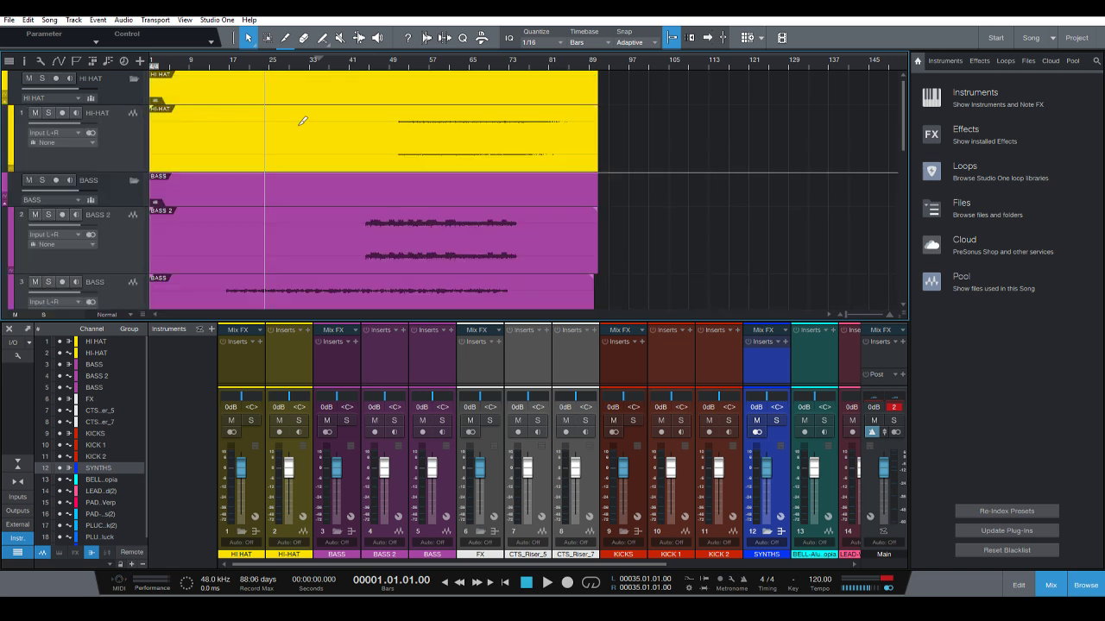
pyautogui.scroll(-2, 600, 161)
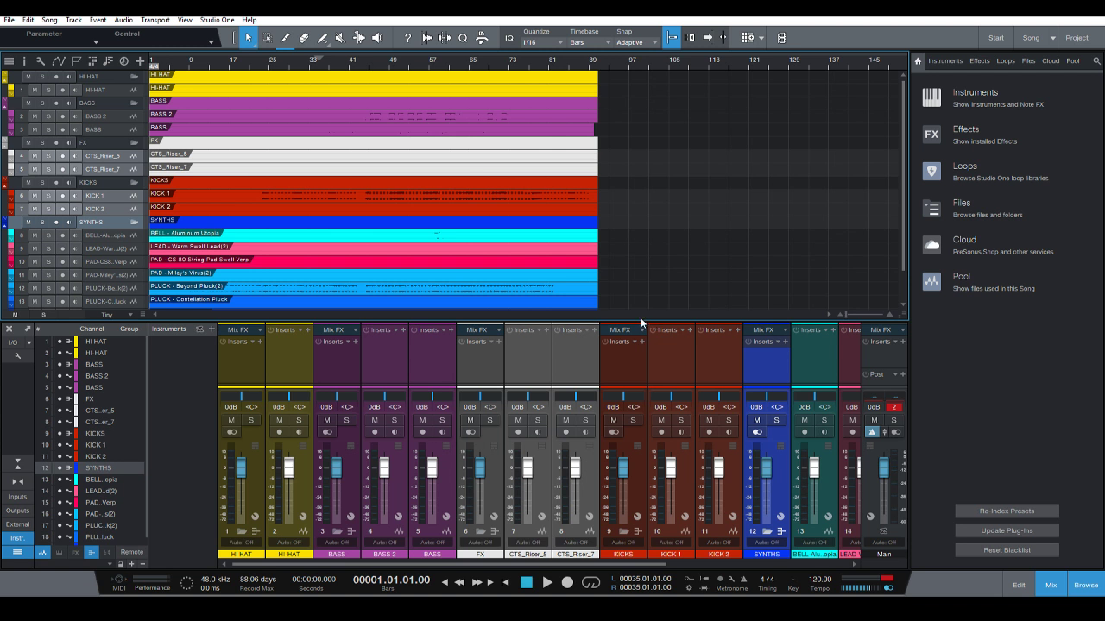
# Reset the Main channel's clip indicator and widen the track list enough to show the full track names.
pyautogui.click(644, 326)
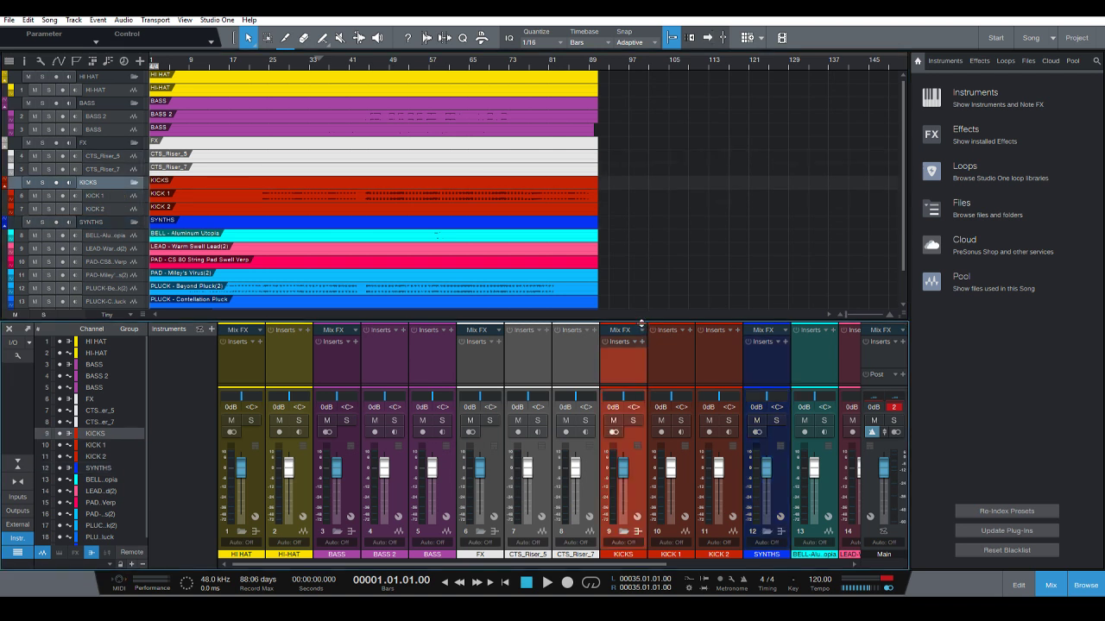
pyautogui.click(898, 412)
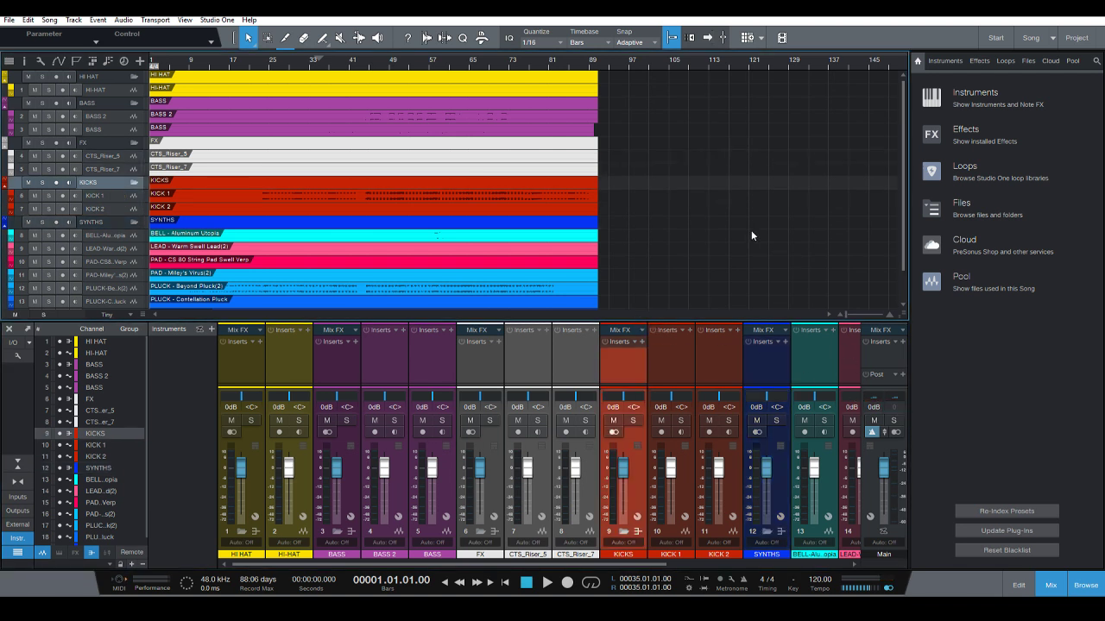
pyautogui.scroll(-1, 744, 228)
pyautogui.scroll(1, 736, 233)
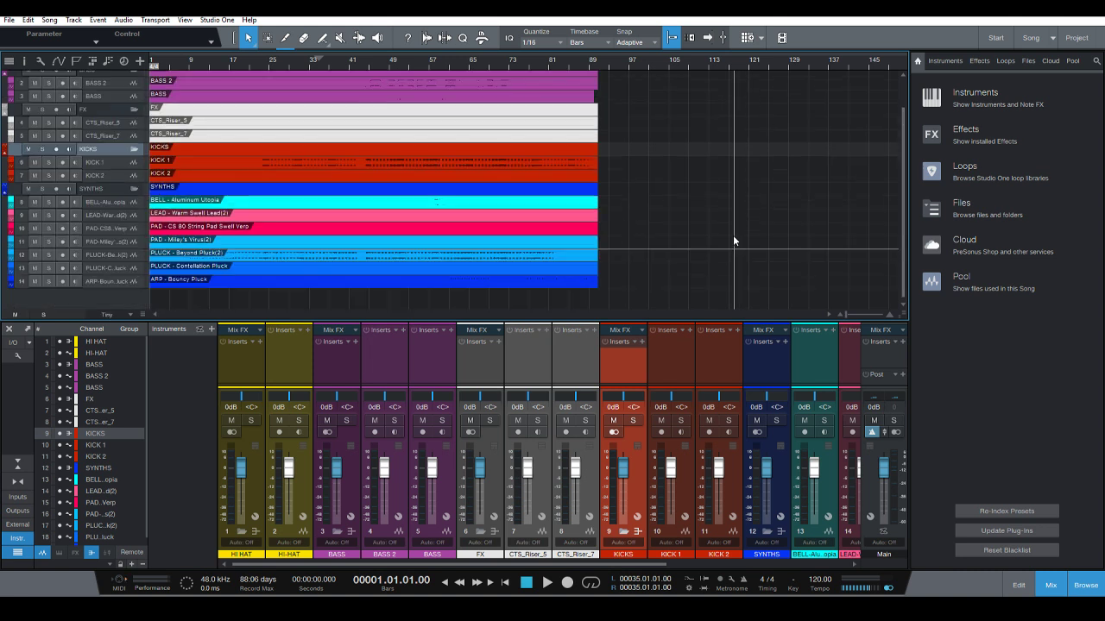
pyautogui.scroll(1, 700, 238)
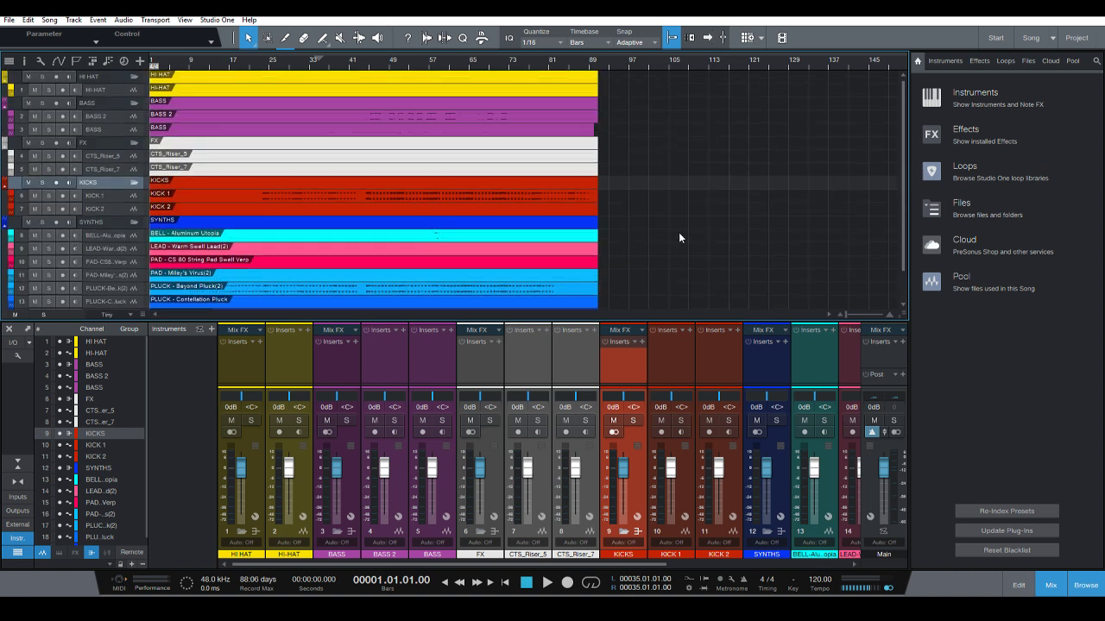
pyautogui.scroll(-1, 677, 230)
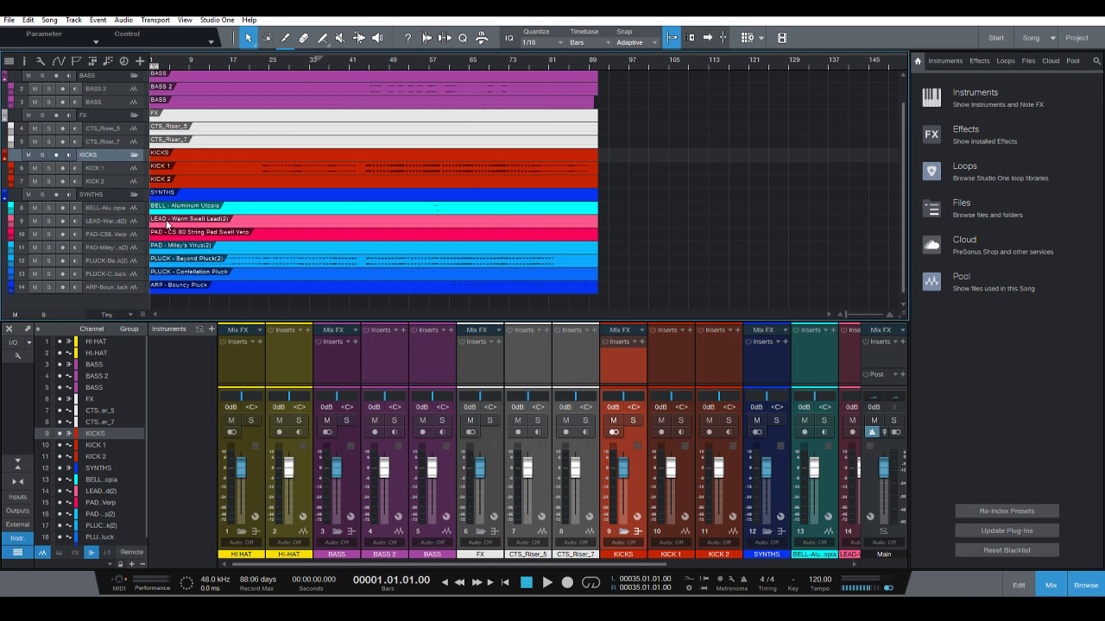
pyautogui.moveTo(150, 195); pyautogui.dragTo(192, 199)
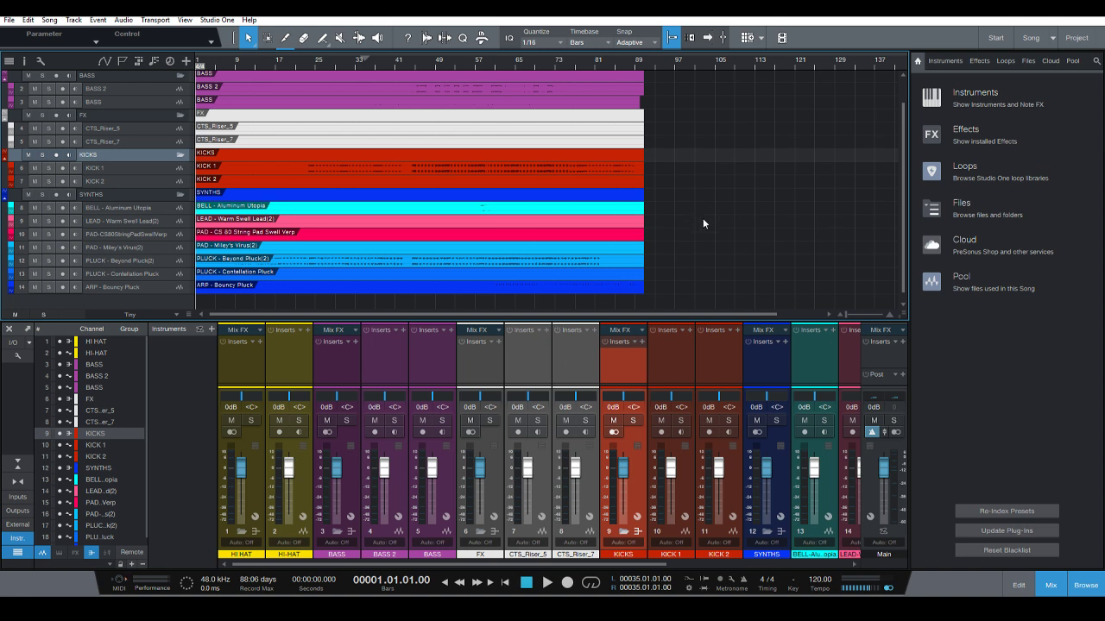
# Turn on autoscroll, play the song from bar 1 and bring the synth channels into view in the console.
pyautogui.press('f')
pyautogui.press('space')
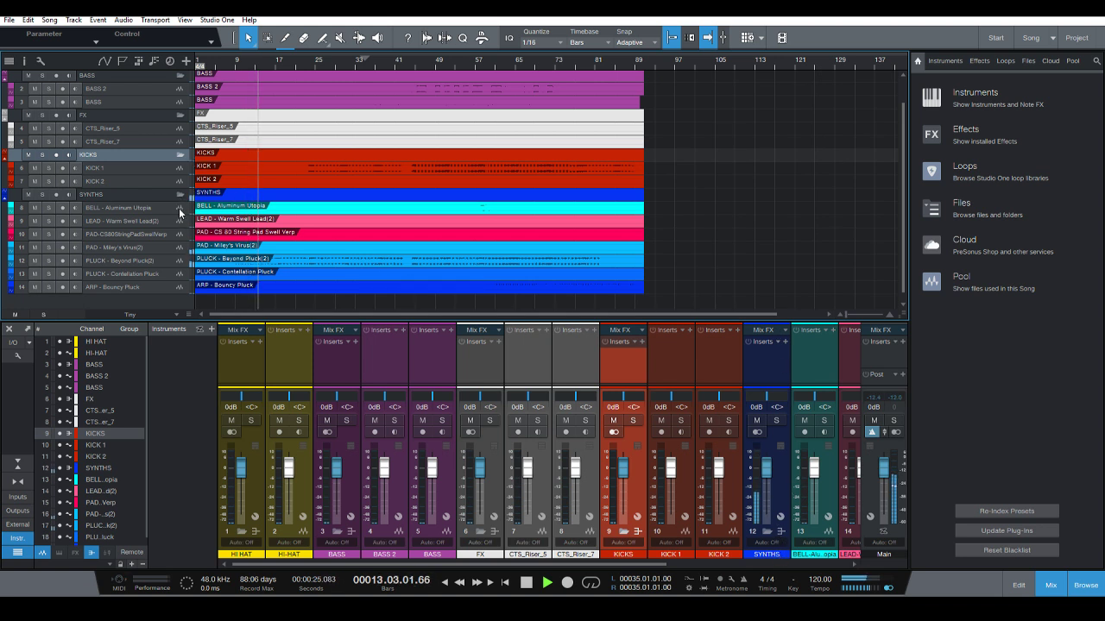
pyautogui.click(153, 286)
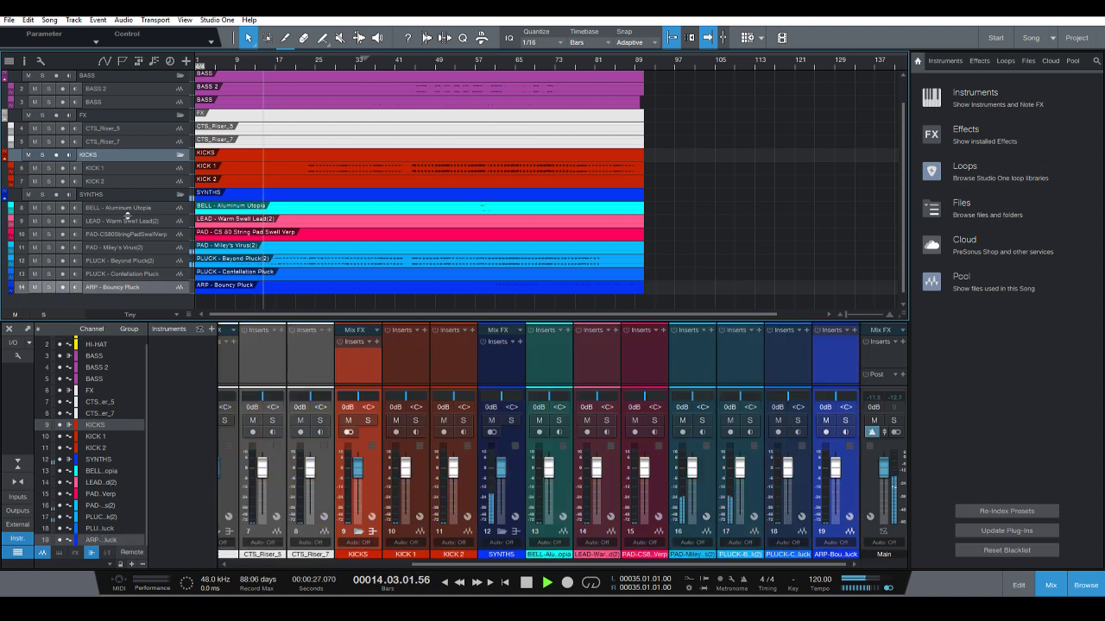
pyautogui.click(153, 194)
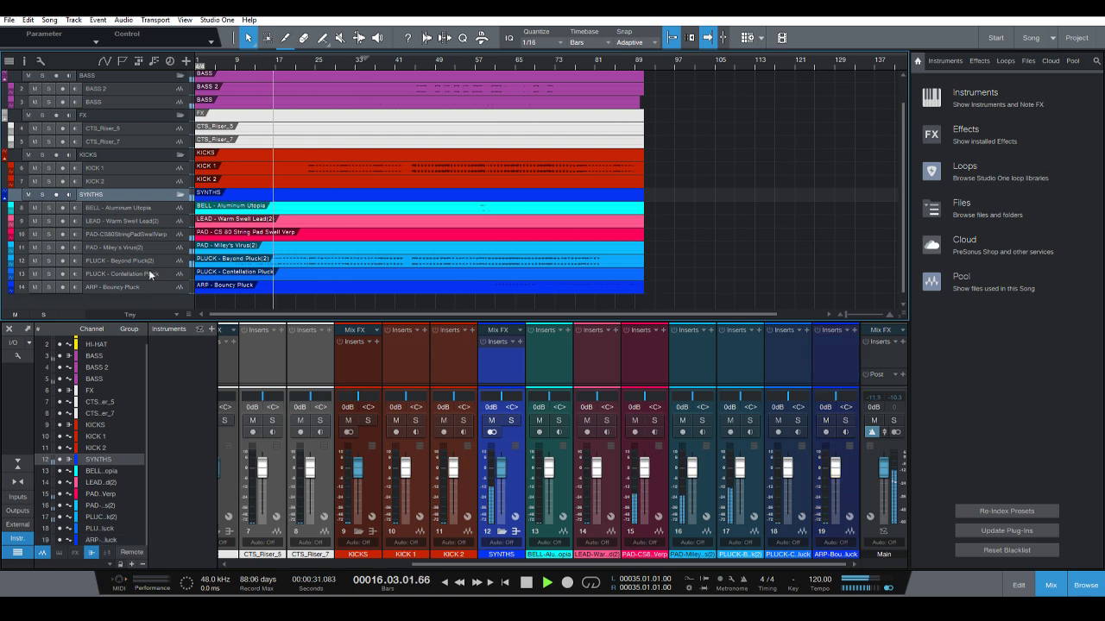
pyautogui.click(164, 210)
# Colour the SYNTHS folder and all its tracks dark blue, and collapse the folder.
pyautogui.click(158, 198)
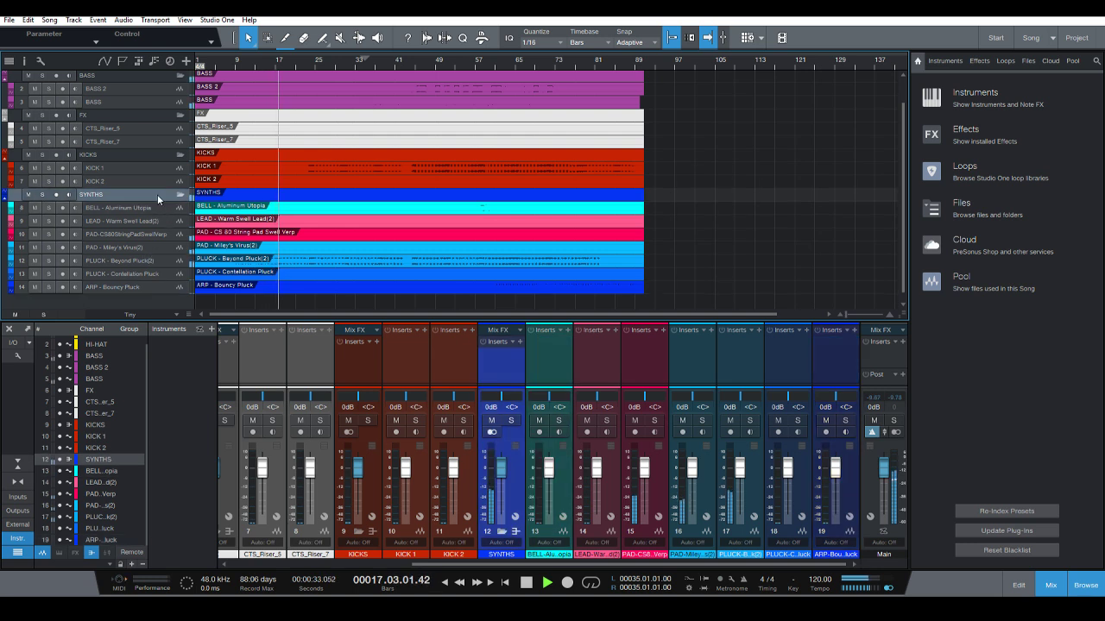
pyautogui.keyDown('shift'); pyautogui.click(121, 287); pyautogui.keyUp('shift')
pyautogui.click(13, 206)
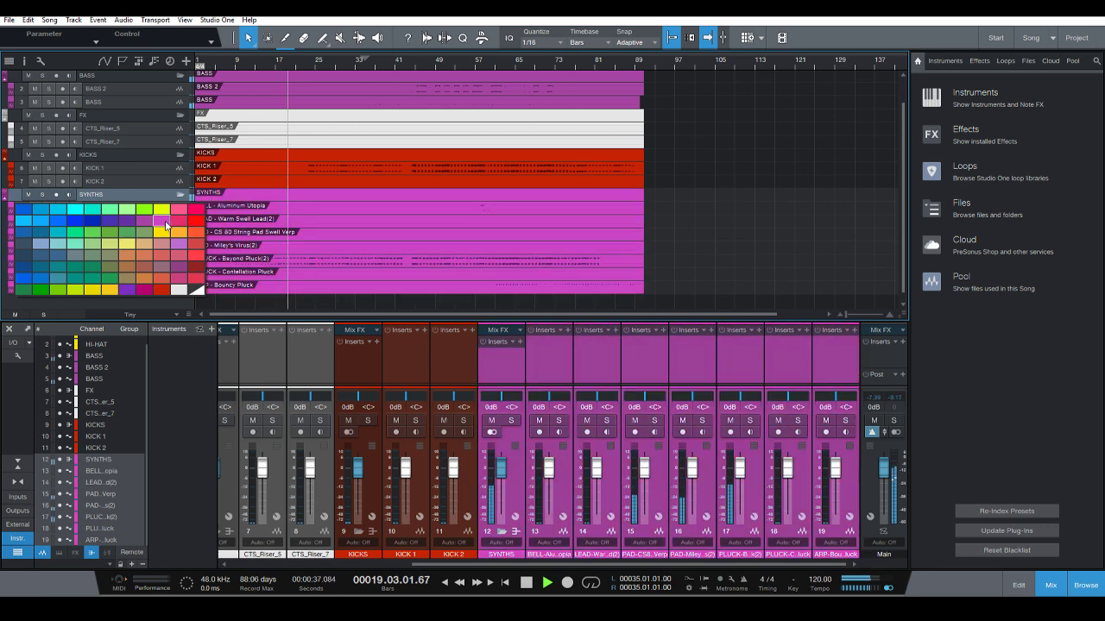
pyautogui.click(102, 218)
pyautogui.click(180, 194)
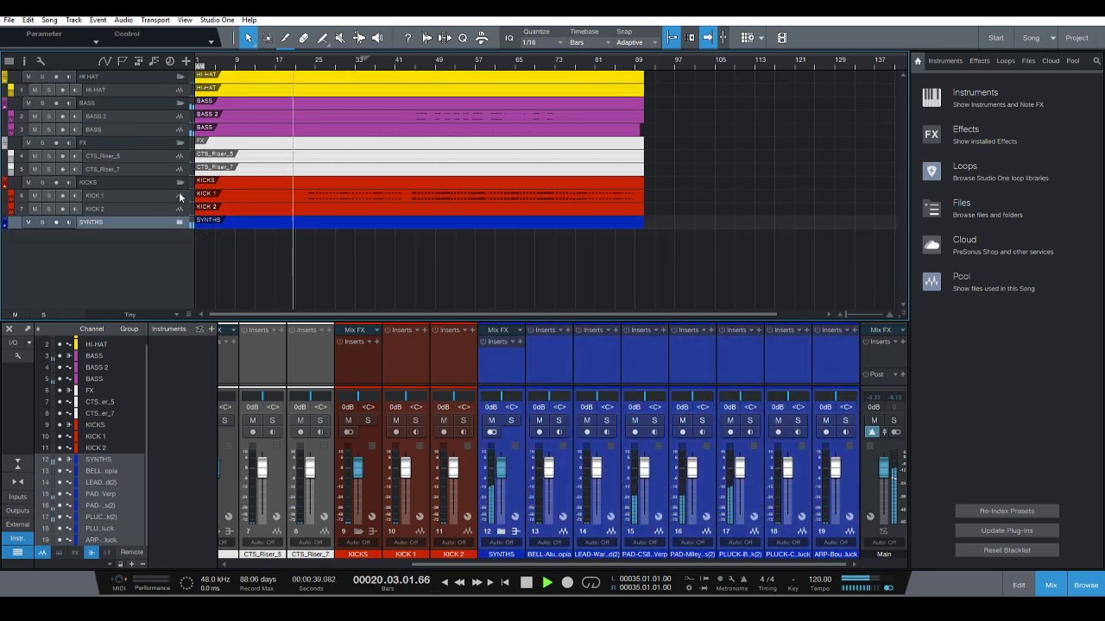
# Shift the BASS clip on track 3 so its end lines up with the end of the other stems.
pyautogui.scroll(2, 257, 264)
pyautogui.scroll(5, 252, 250)
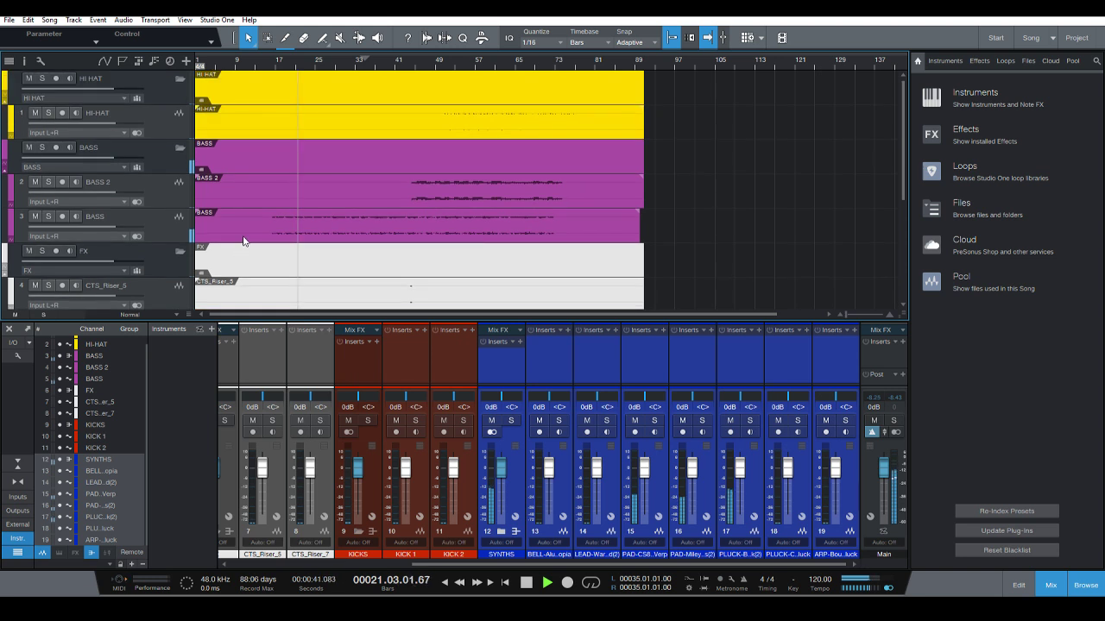
pyautogui.click(259, 220)
pyautogui.click(792, 240)
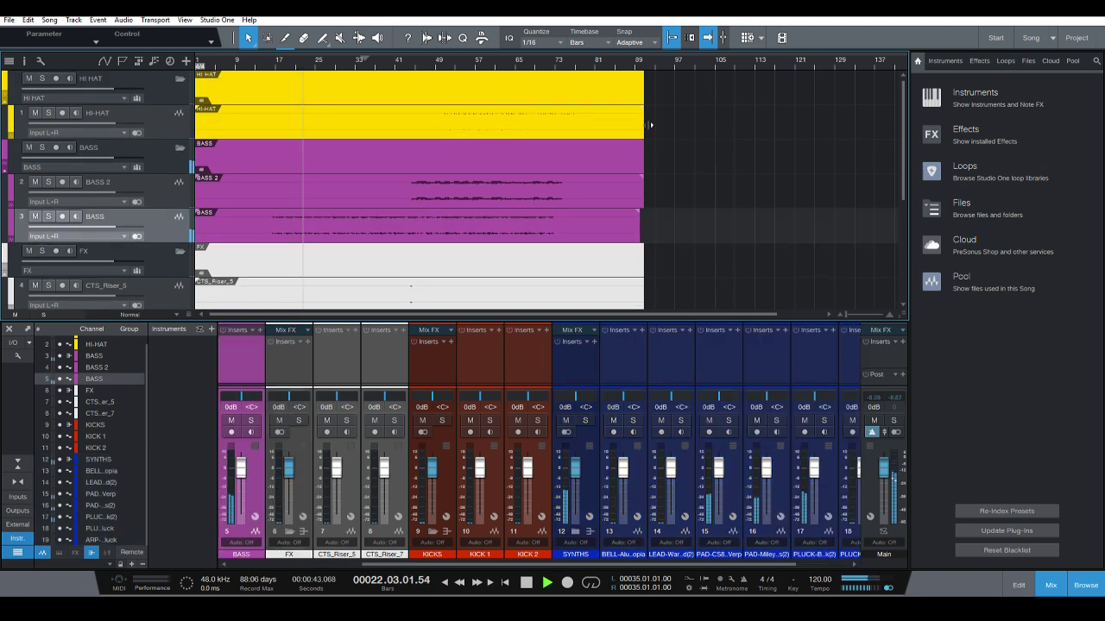
pyautogui.scroll(8, 651, 125)
pyautogui.moveTo(601, 233); pyautogui.dragTo(670, 233)
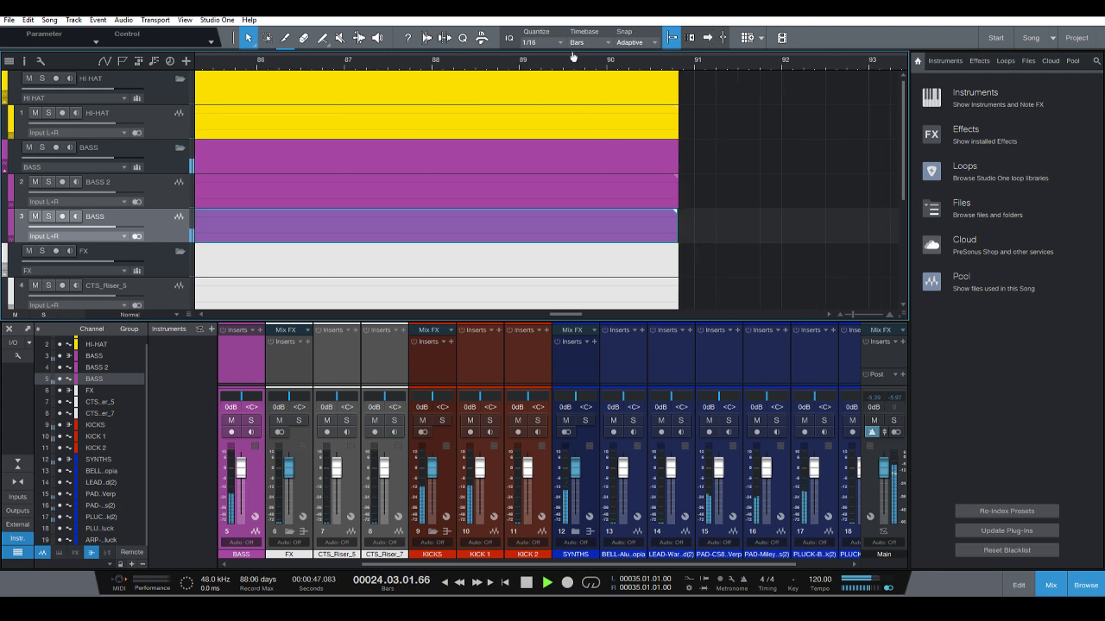
pyautogui.scroll(-8, 573, 57)
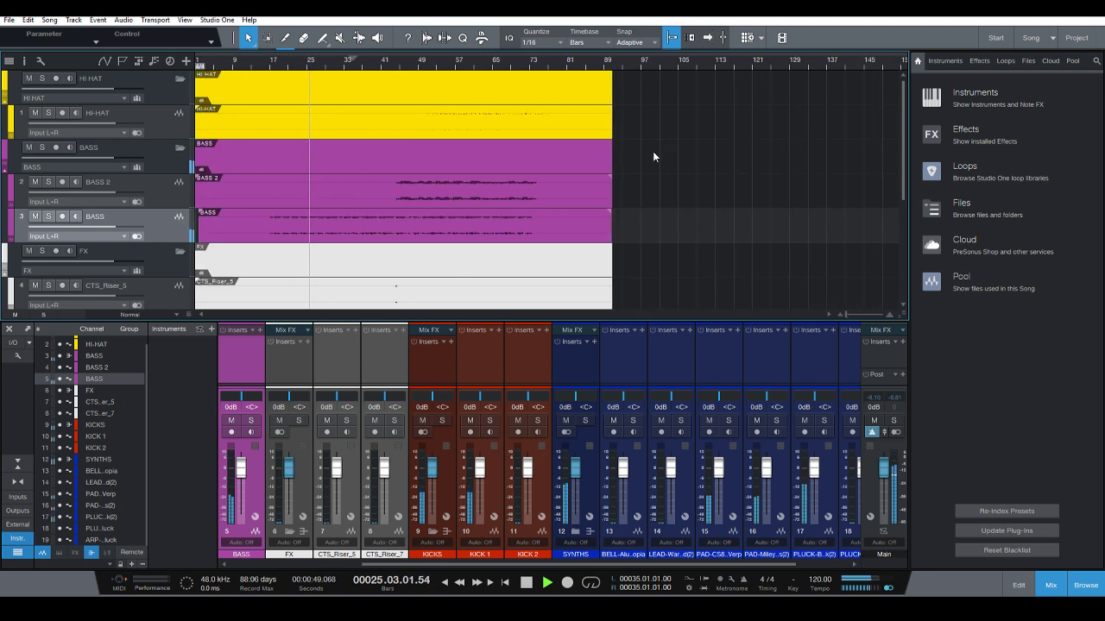
# Examine the BASS clip's waveform and position against the neighbouring stems, and stop playback.
pyautogui.scroll(-6, 662, 165)
pyautogui.scroll(2, 661, 165)
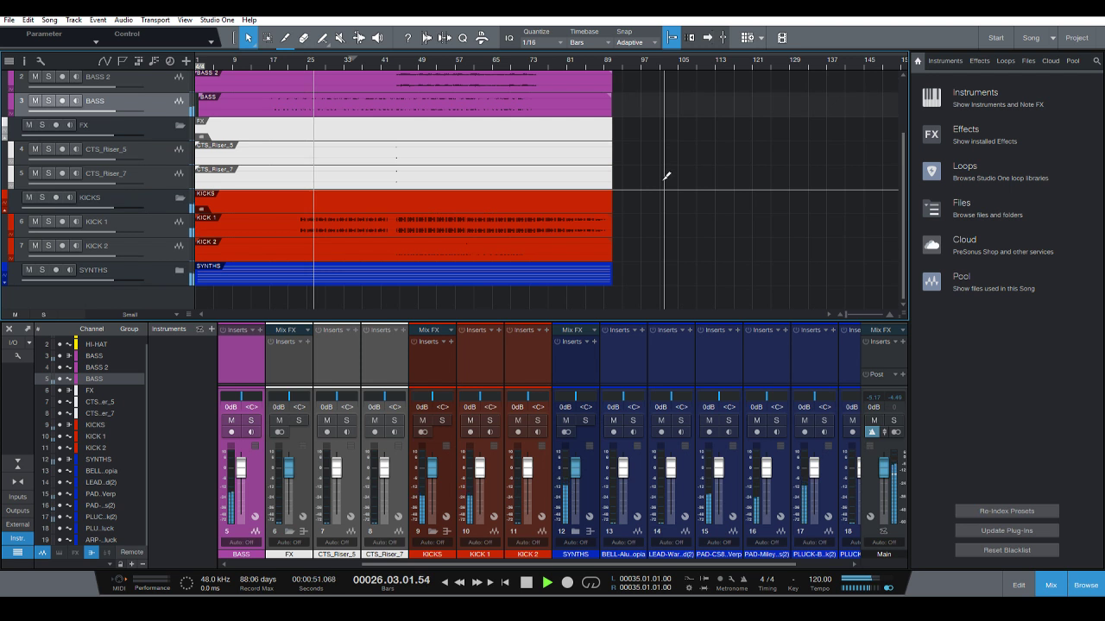
pyautogui.scroll(3, 665, 178)
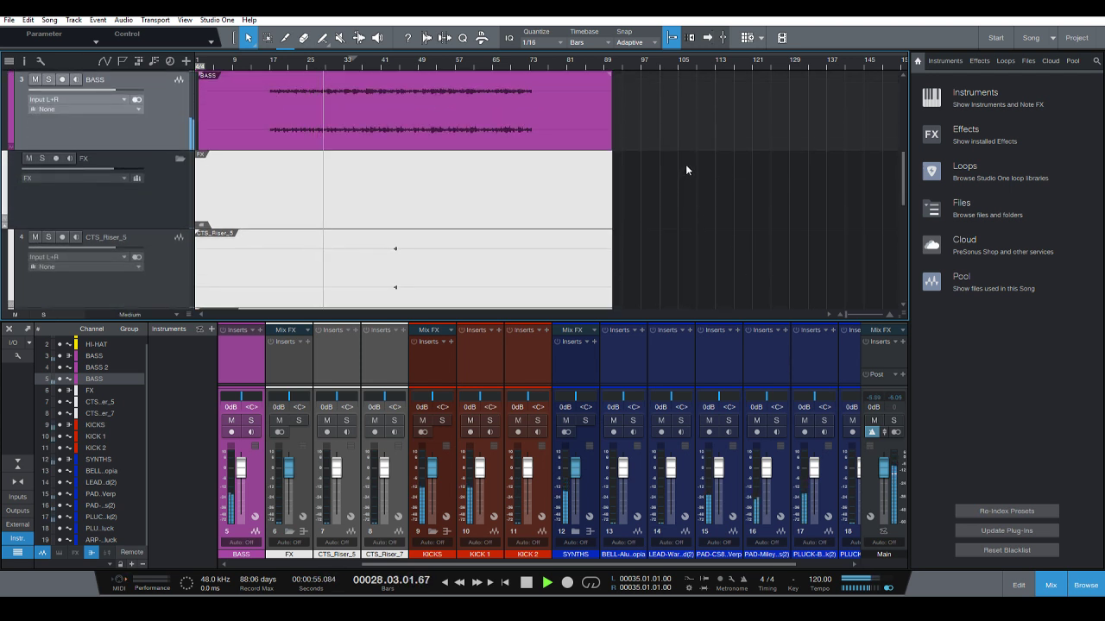
pyautogui.scroll(-3, 685, 164)
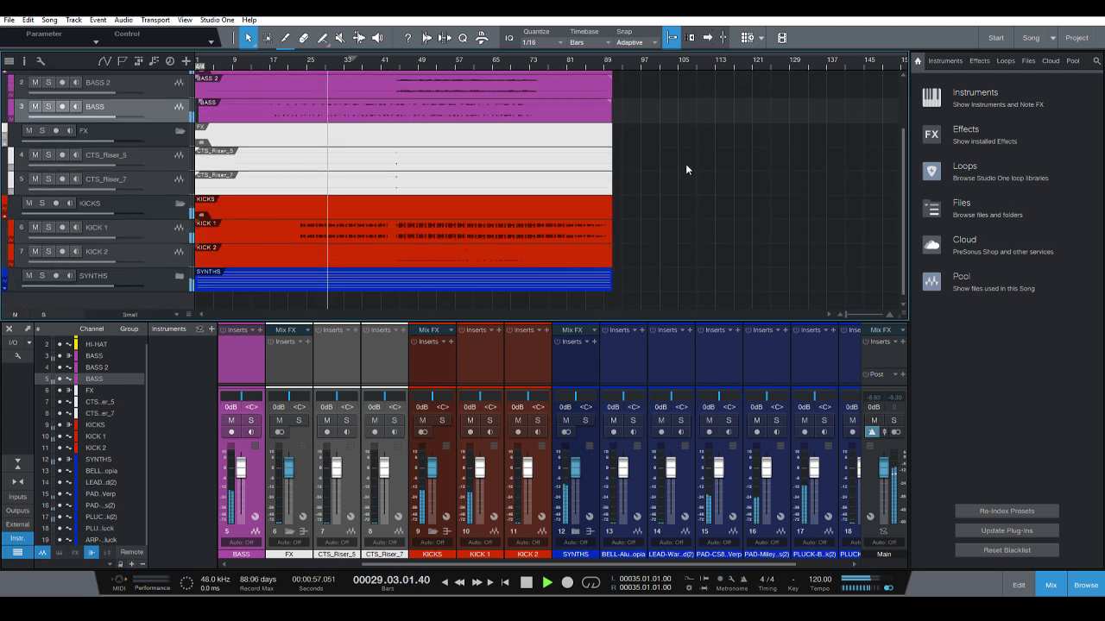
pyautogui.scroll(3, 691, 164)
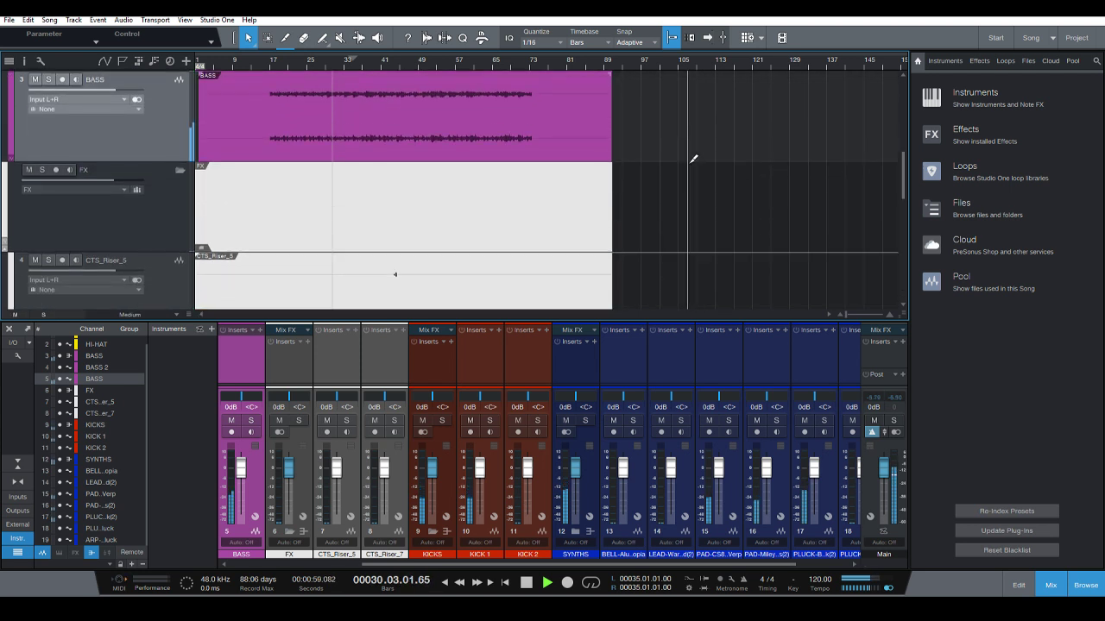
pyautogui.scroll(-2, 692, 161)
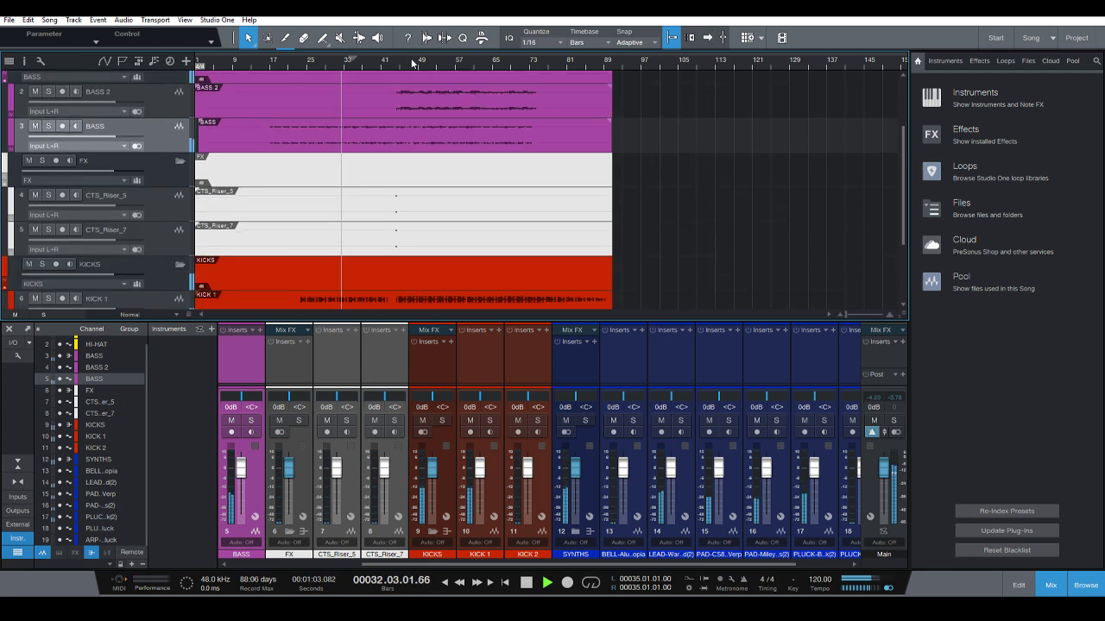
pyautogui.moveTo(388, 64); pyautogui.dragTo(550, 69)
pyautogui.press('f')
pyautogui.click(366, 127)
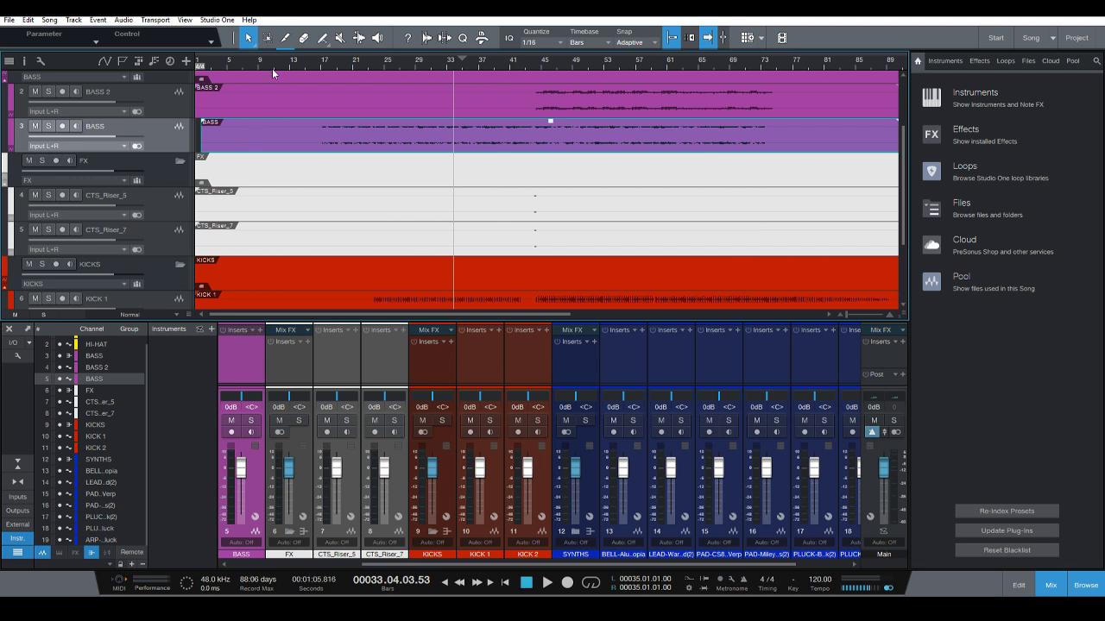
pyautogui.press('w')
pyautogui.hotkey('shift', 'e')
pyautogui.hotkey('shift', 'e')
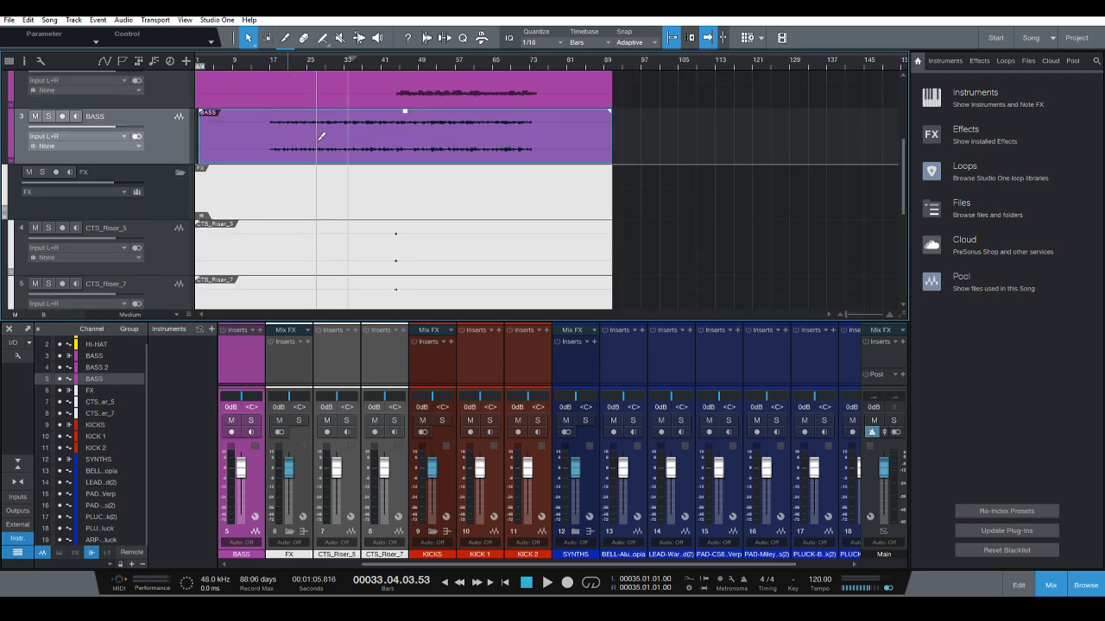
# Replace the clip on track 3 BASS with BASS - TR Bottom Feeder.wav from the Stems folder, placed at the song's start.
pyautogui.hotkey('alt', 'Tab')
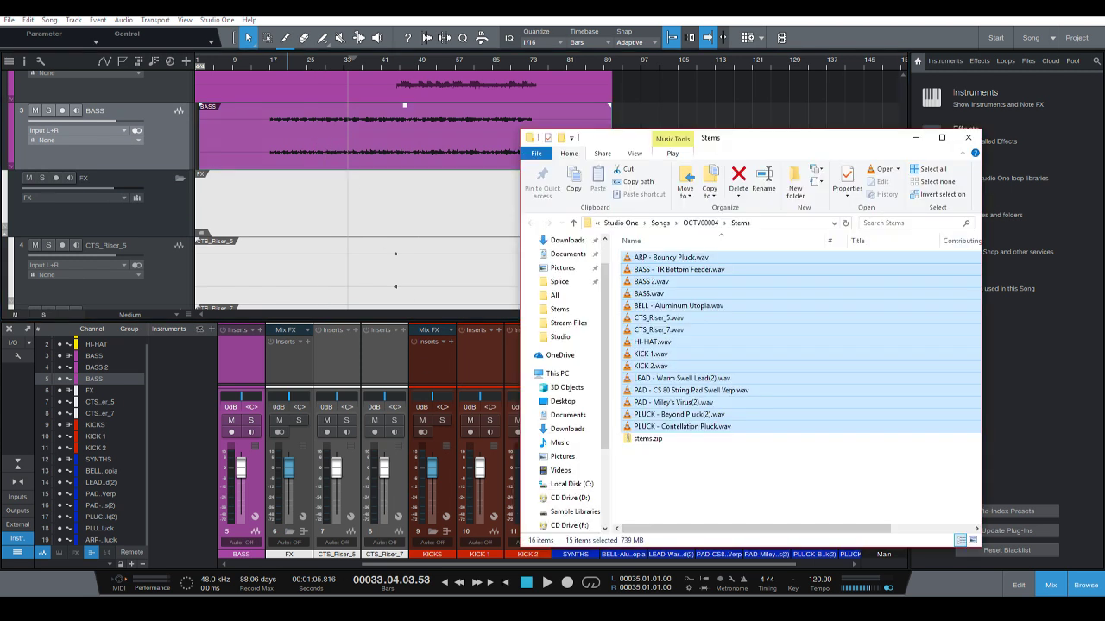
pyautogui.click(748, 495)
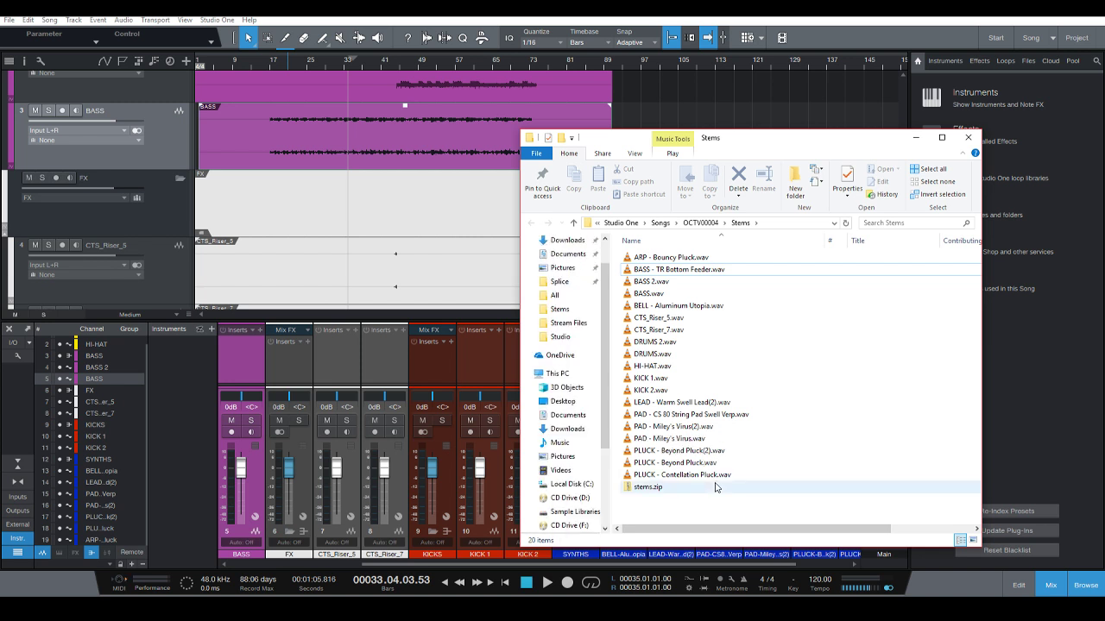
pyautogui.click(661, 271)
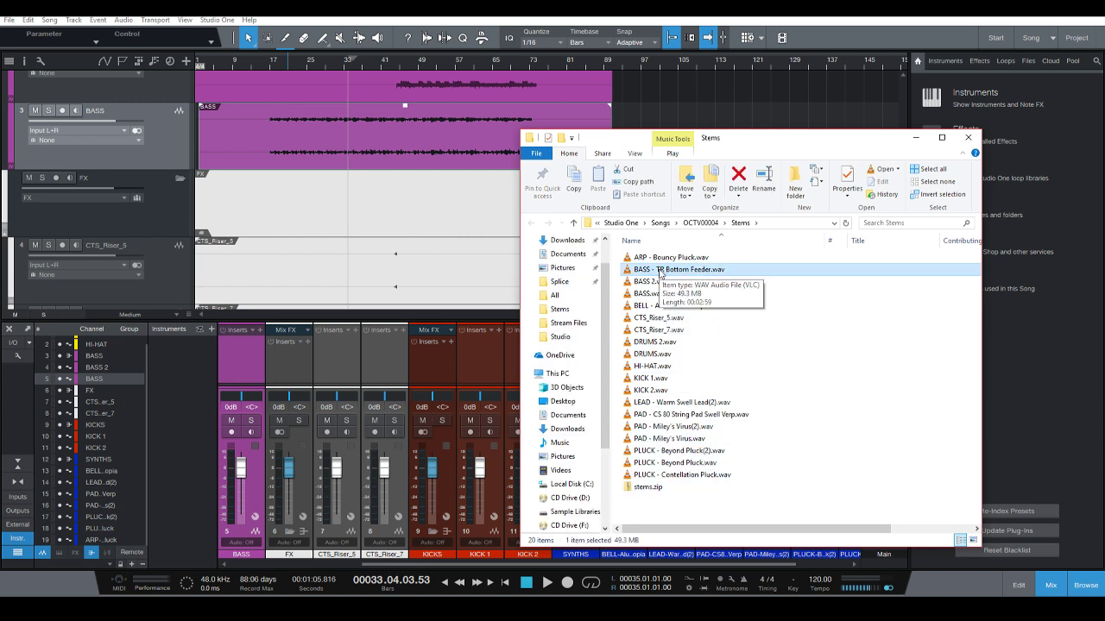
pyautogui.click(324, 132)
pyautogui.press('Delete')
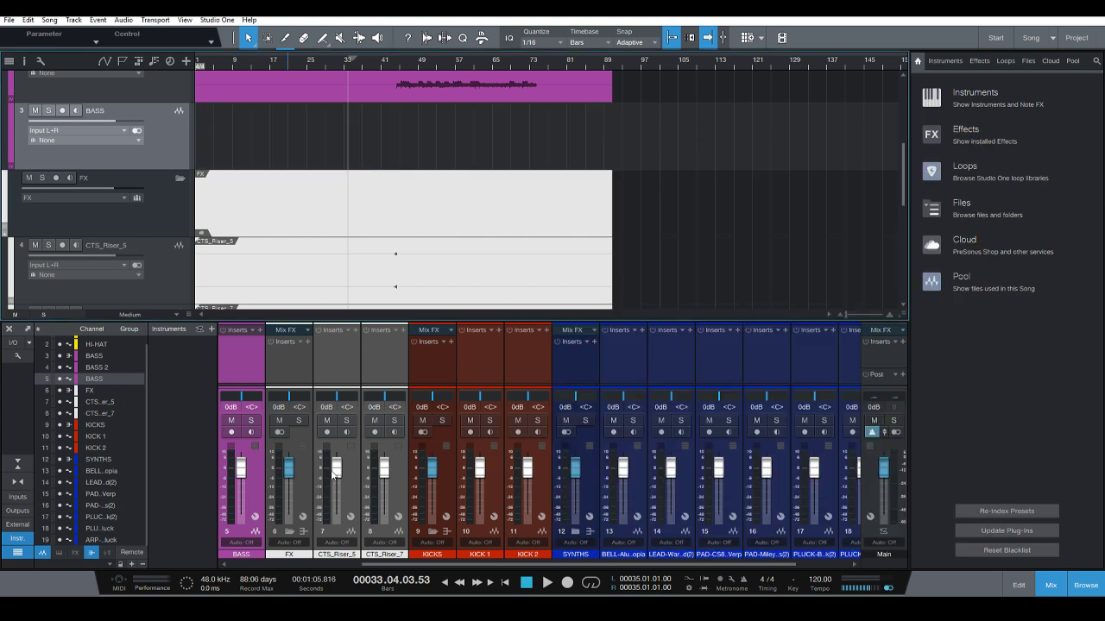
pyautogui.hotkey('alt', 'Tab')
pyautogui.moveTo(673, 272); pyautogui.dragTo(285, 140)
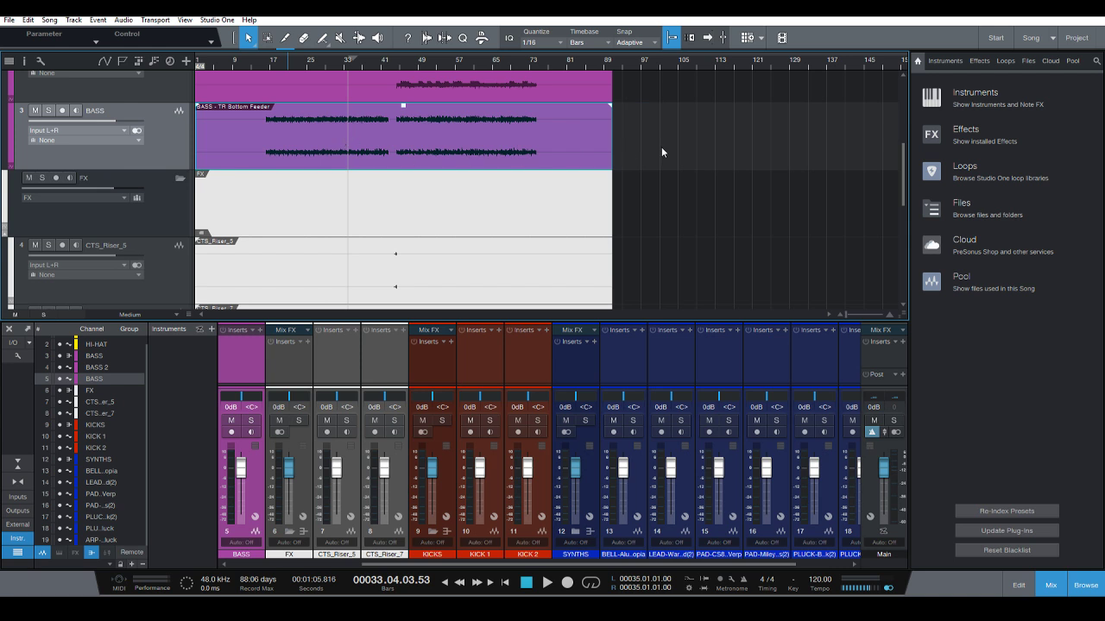
pyautogui.click(665, 145)
# Play the song from bar 1 and reduce the track height to Tiny.
pyautogui.scroll(-3, 682, 151)
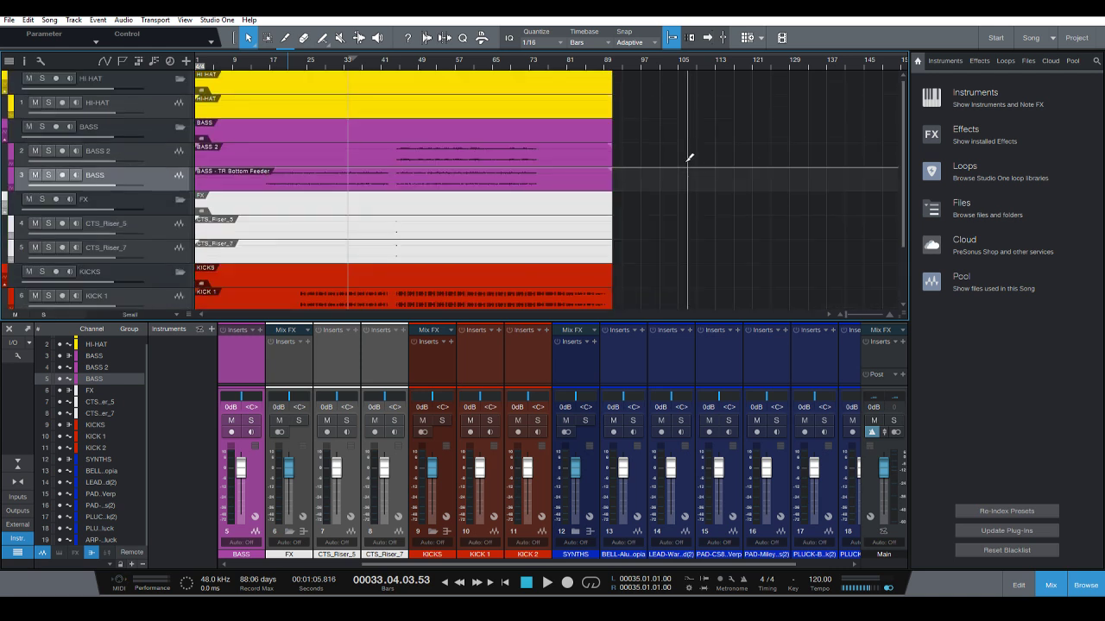
pyautogui.scroll(-2, 689, 158)
pyautogui.scroll(-2, 686, 161)
pyautogui.scroll(2, 673, 224)
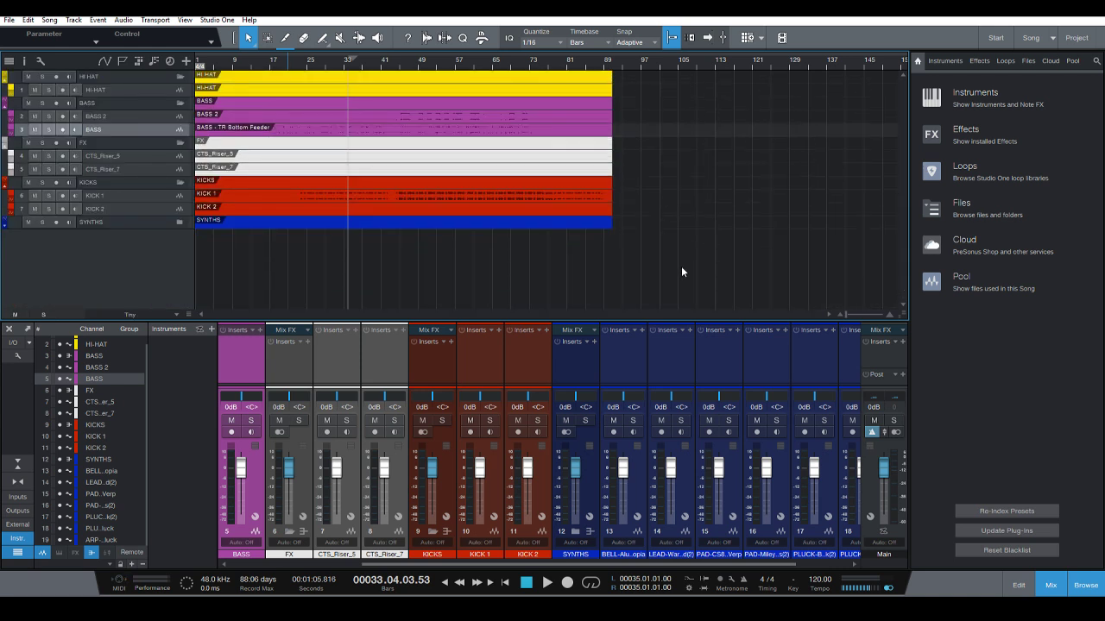
pyautogui.scroll(3, 637, 187)
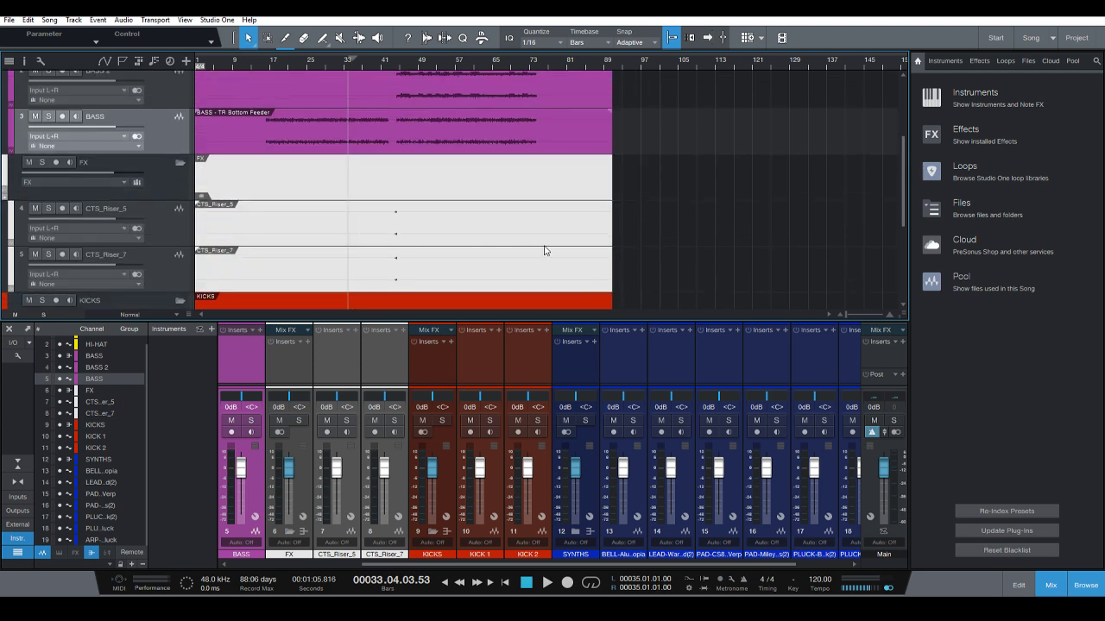
pyautogui.click(506, 584)
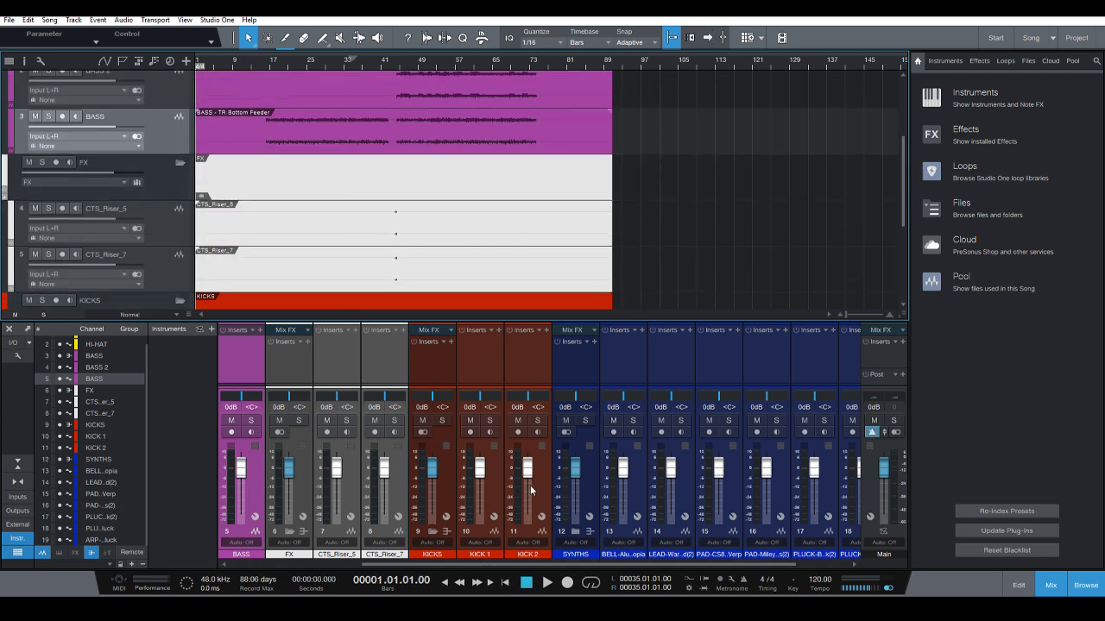
pyautogui.press('space')
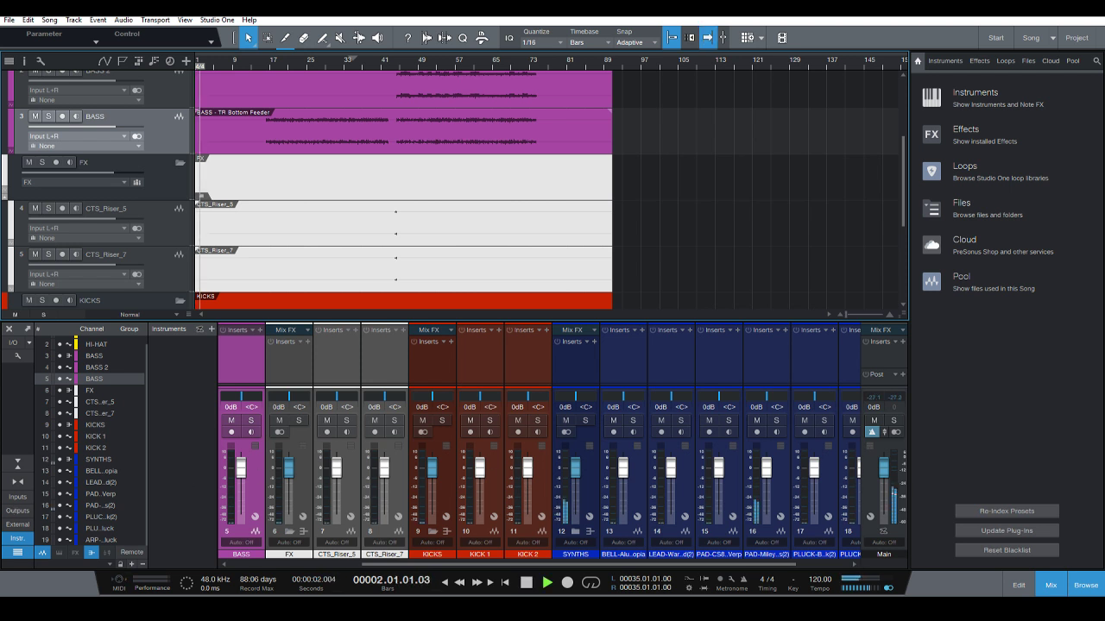
pyautogui.scroll(-1, 689, 207)
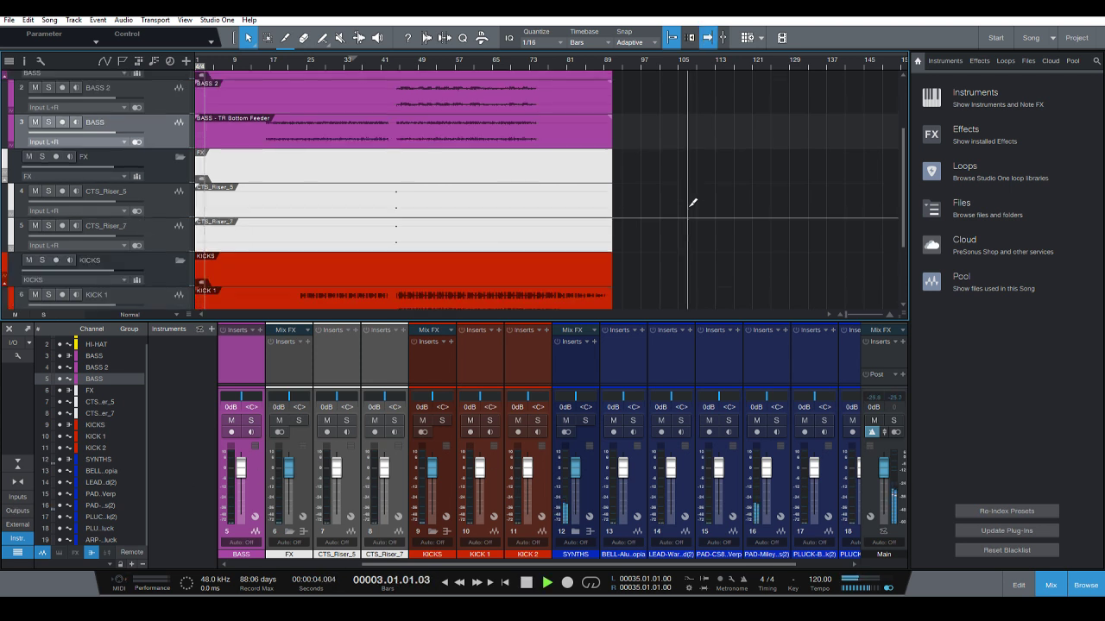
pyautogui.scroll(-1, 692, 203)
pyautogui.scroll(1, 656, 213)
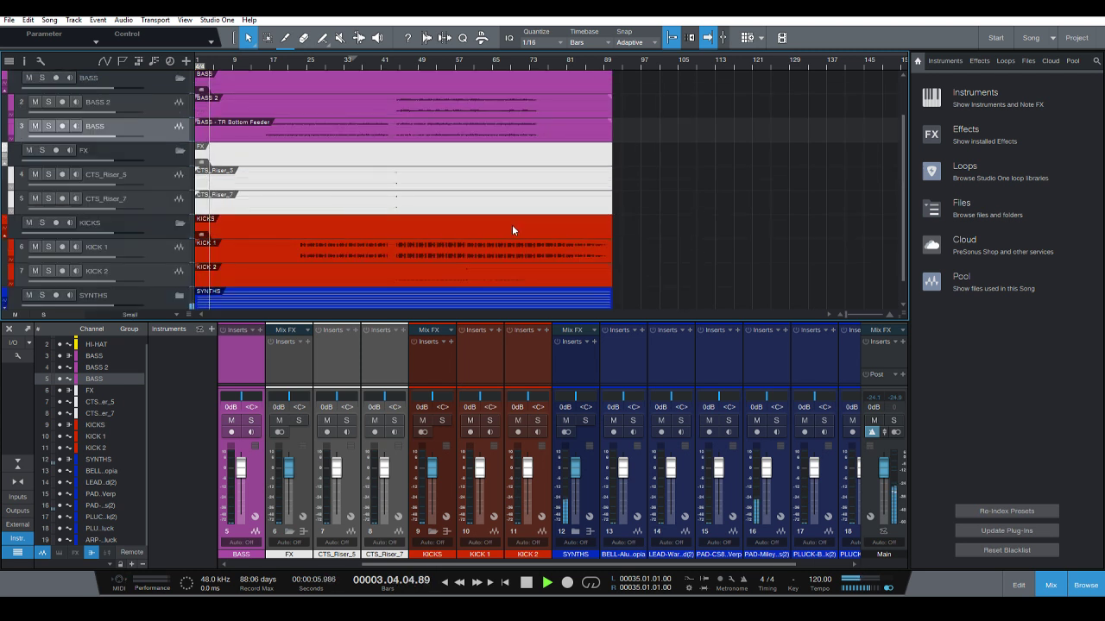
pyautogui.scroll(-1, 604, 203)
# Expand the SYNTHS folder and lower the PLUCK - Beyond Pluck(2) channel's volume to -2.7 dB.
pyautogui.click(180, 222)
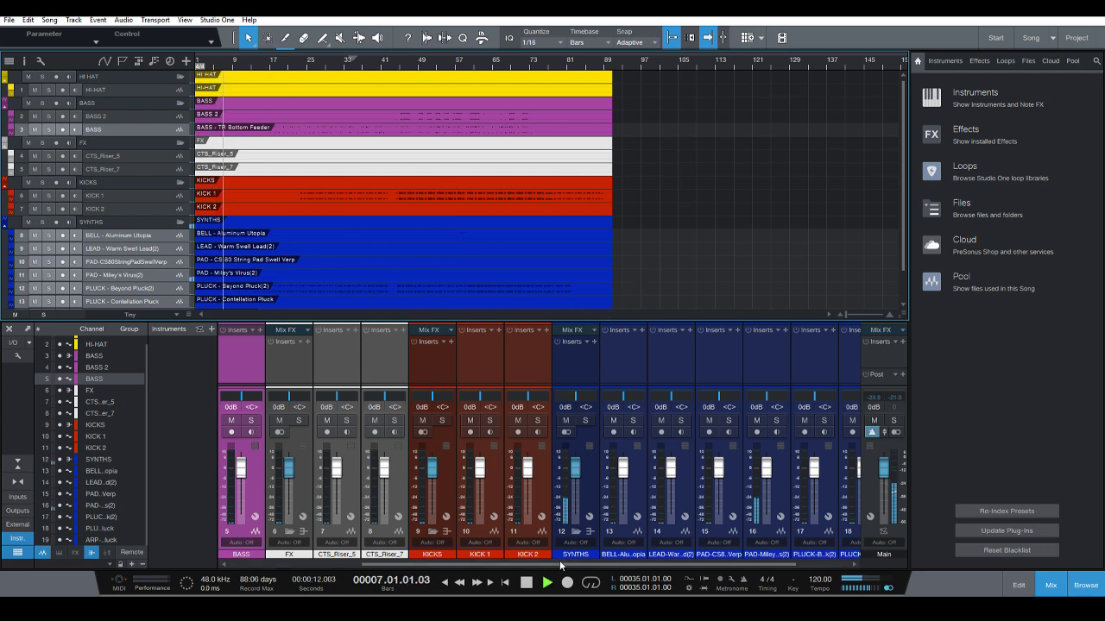
pyautogui.moveTo(560, 563); pyautogui.dragTo(680, 561)
pyautogui.moveTo(739, 467); pyautogui.dragTo(738, 475)
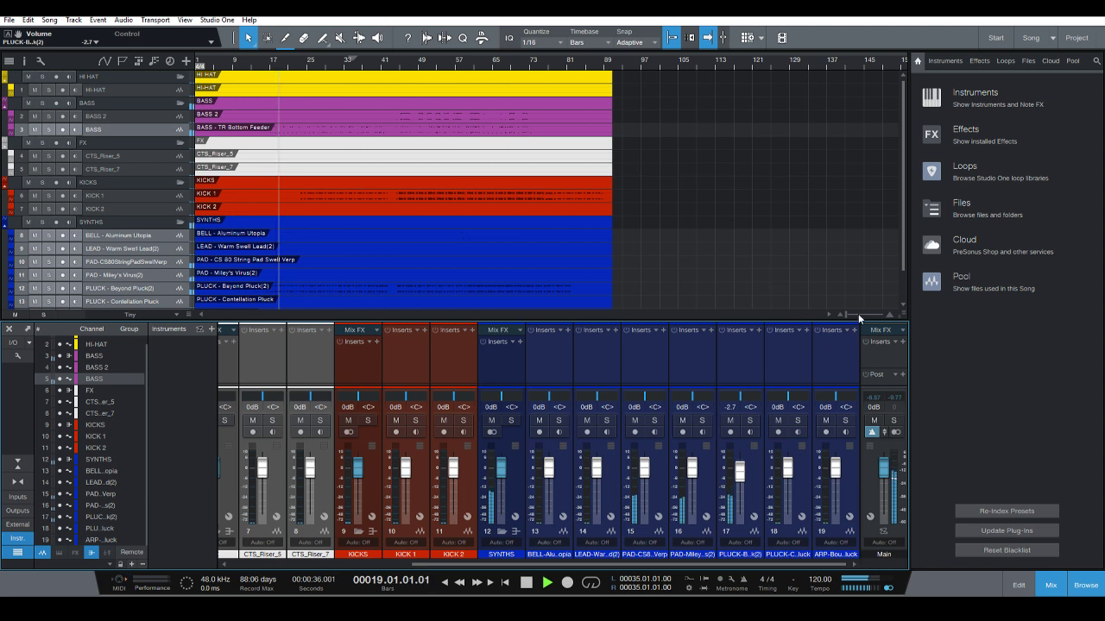
# Search the effects for "TON" and insert Tonal Balance Control on the Main channel.
pyautogui.click(980, 61)
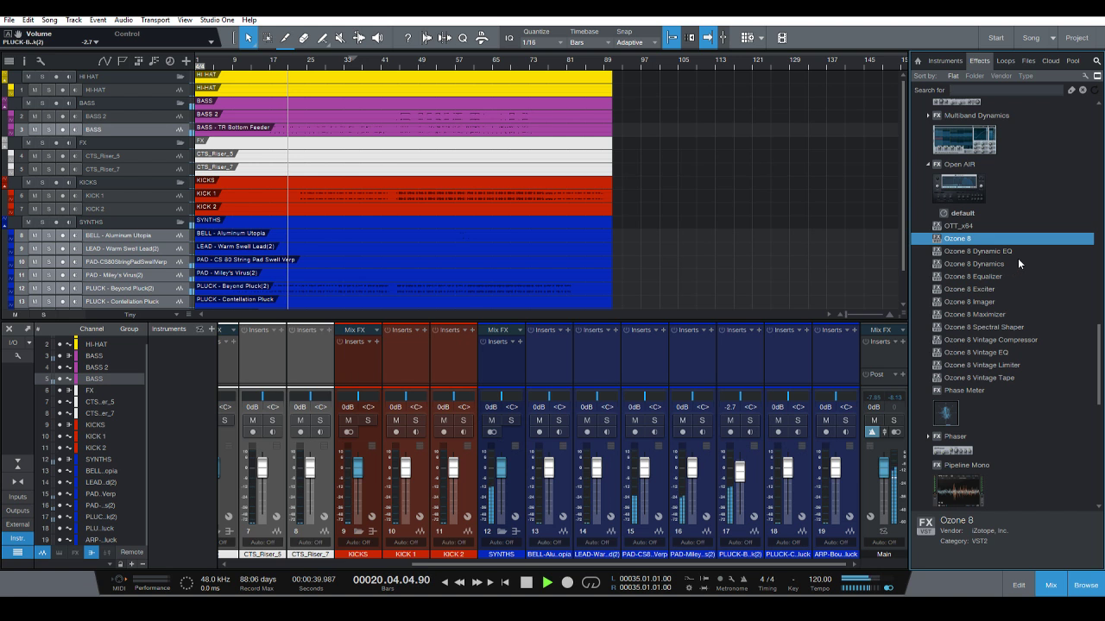
pyautogui.click(1068, 90)
pyautogui.write('TON')
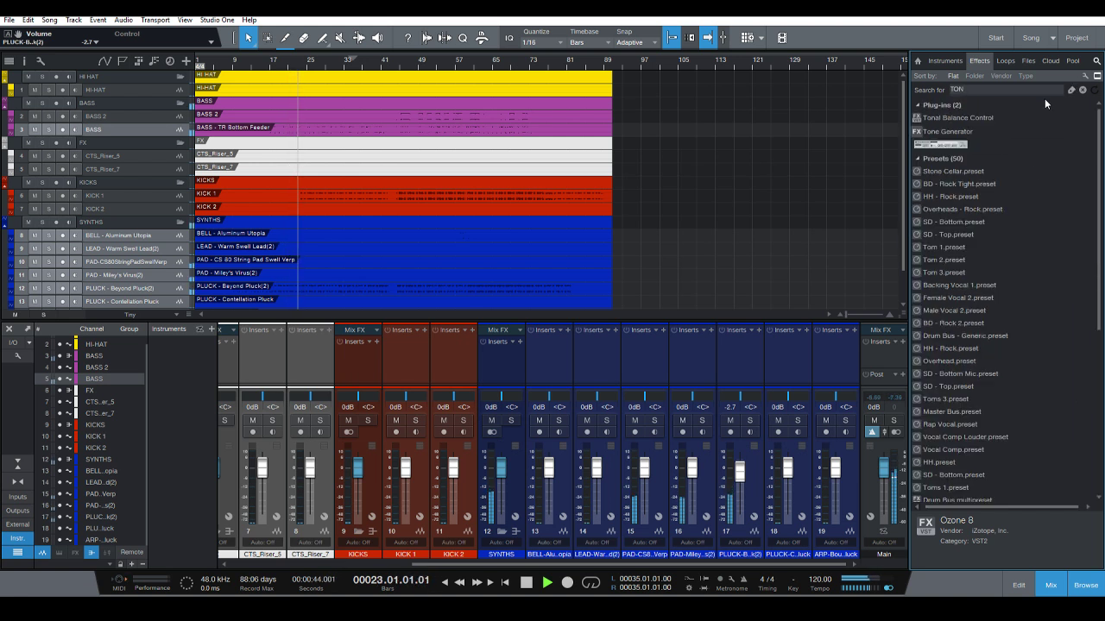
pyautogui.moveTo(978, 117); pyautogui.dragTo(889, 363)
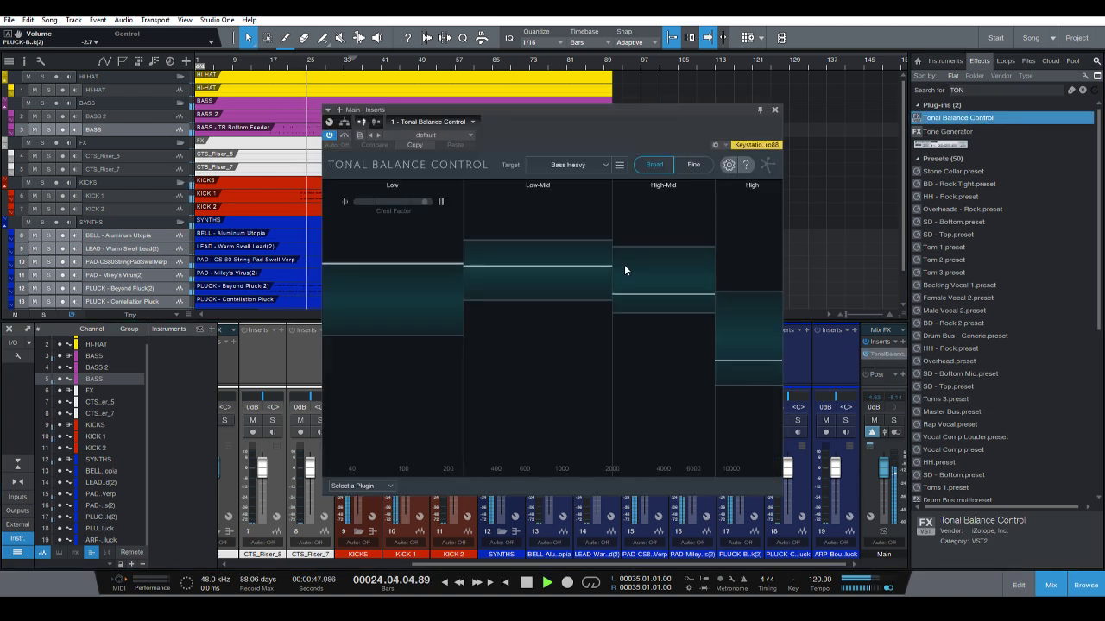
# Set Tonal Balance Control's target to Modern with the Fine view, check the mix's curve, and close the plug-in window.
pyautogui.click(586, 162)
pyautogui.click(558, 188)
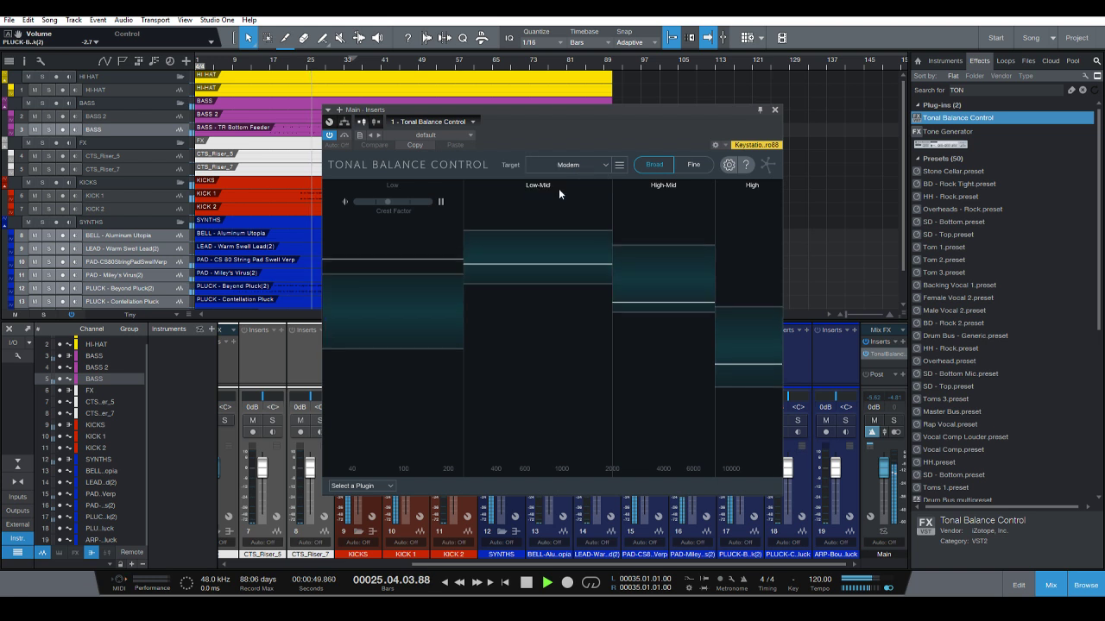
pyautogui.click(692, 163)
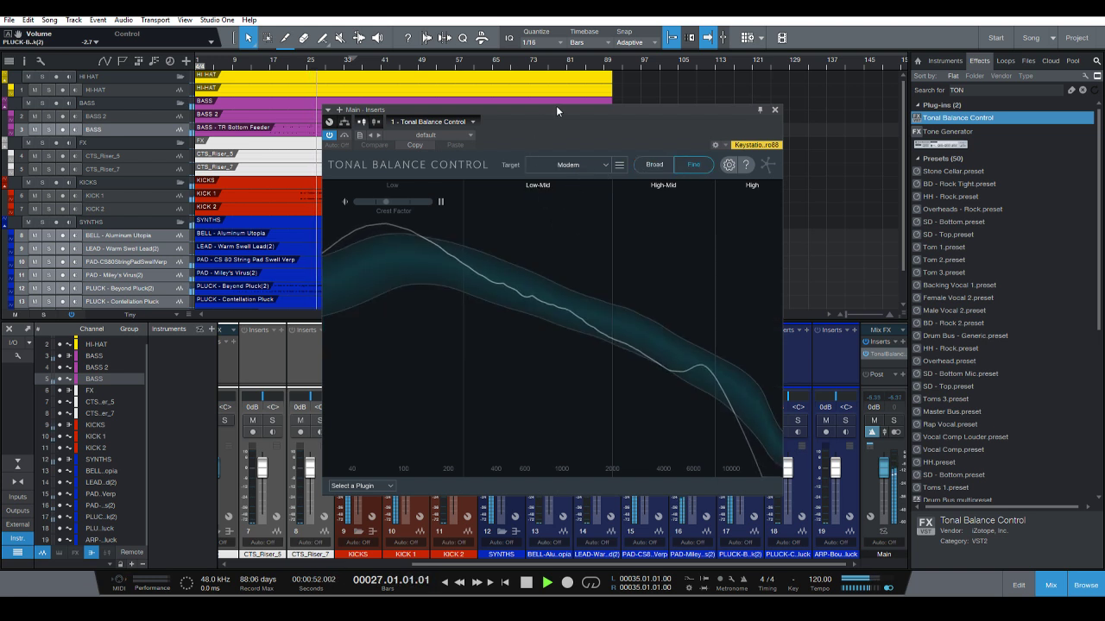
pyautogui.moveTo(556, 106); pyautogui.dragTo(639, 115)
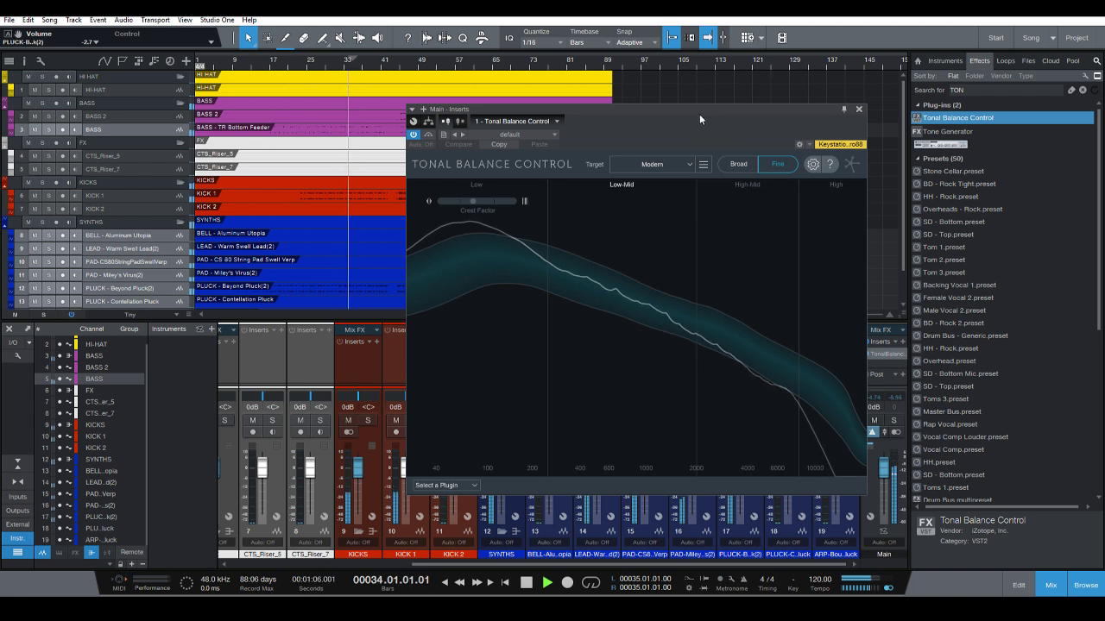
pyautogui.moveTo(697, 109); pyautogui.dragTo(449, 98)
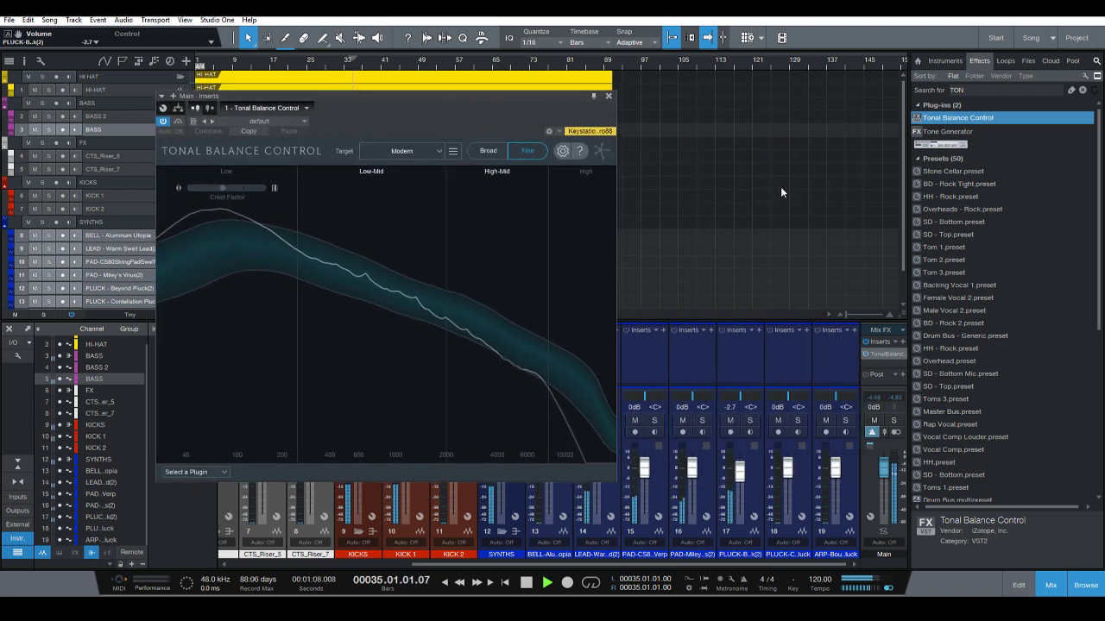
pyautogui.click(609, 96)
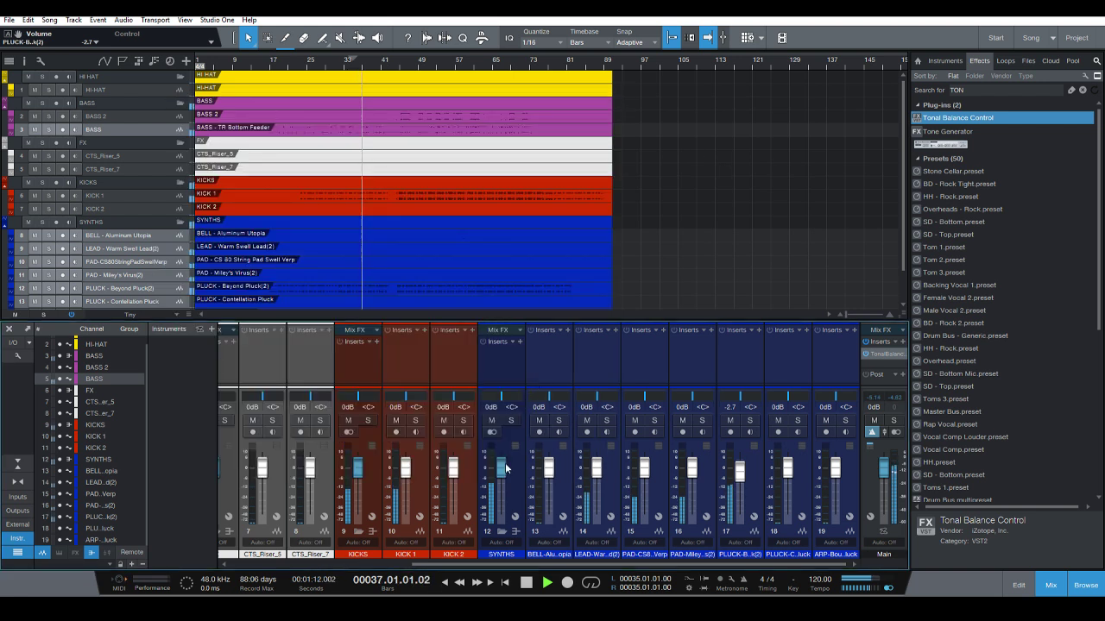
# Lower the SYNTHS bus volume to -1.7 dB.
pyautogui.scroll(-5, 505, 465)
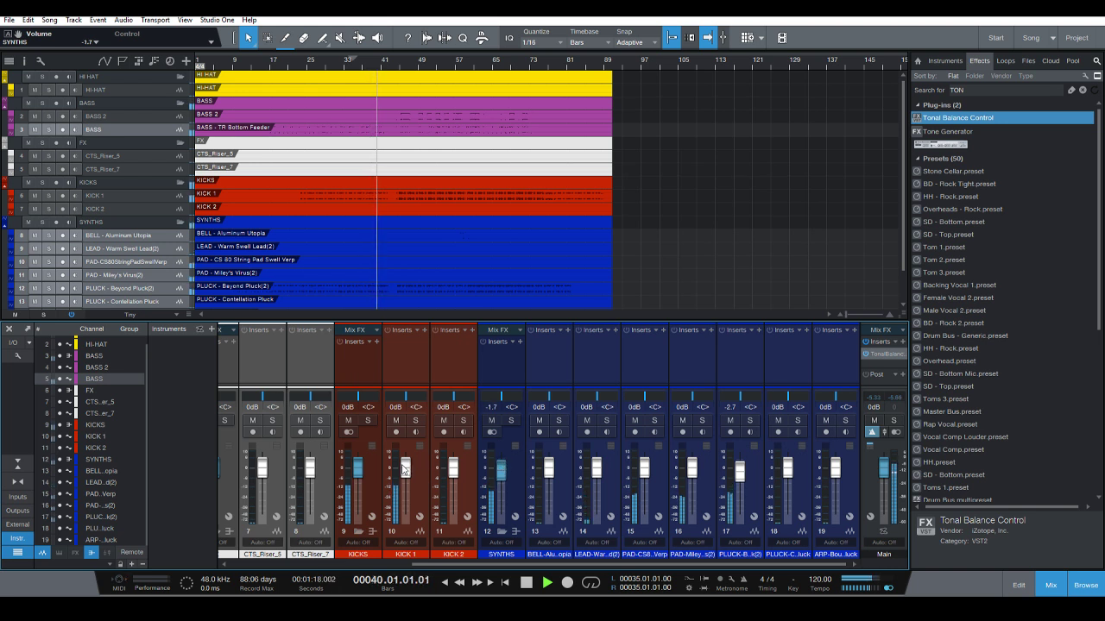
# Search the effects for "WIDE", insert the Wide preset on the KICK 1 channel, and set its Binaural Pan to 57% R.
pyautogui.click(987, 92)
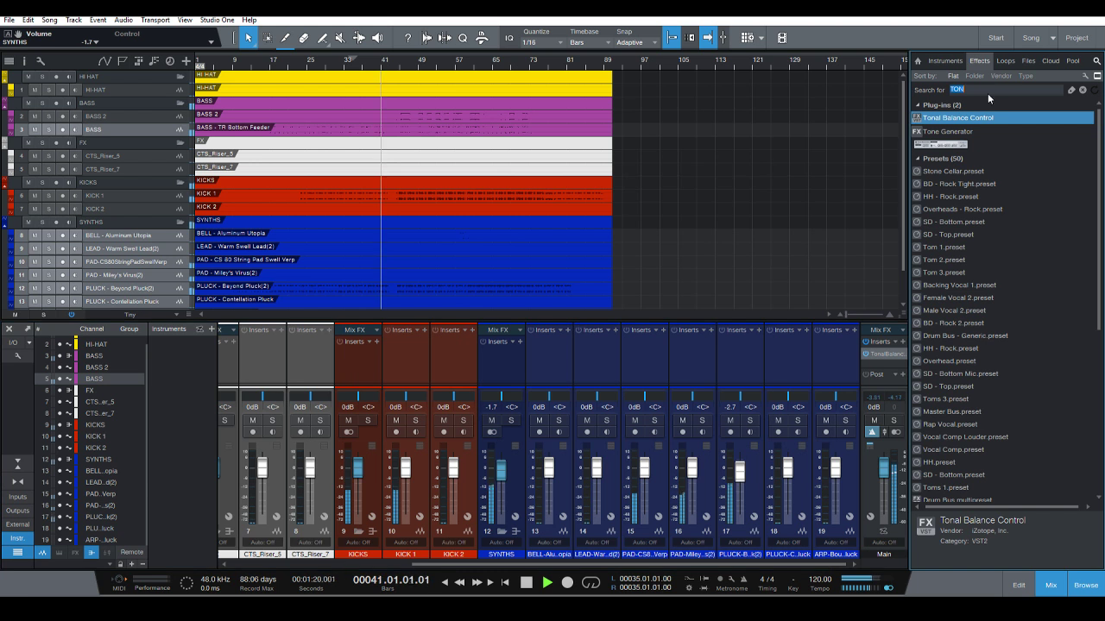
pyautogui.write('WIDE')
pyautogui.moveTo(939, 117); pyautogui.dragTo(407, 350)
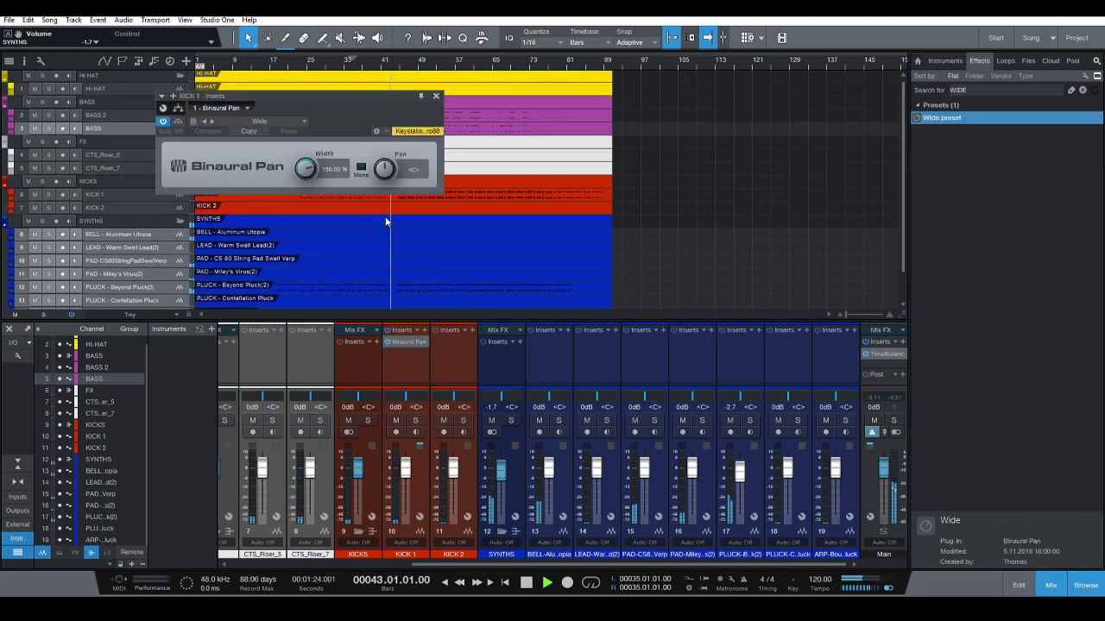
pyautogui.moveTo(385, 170); pyautogui.dragTo(385, 159)
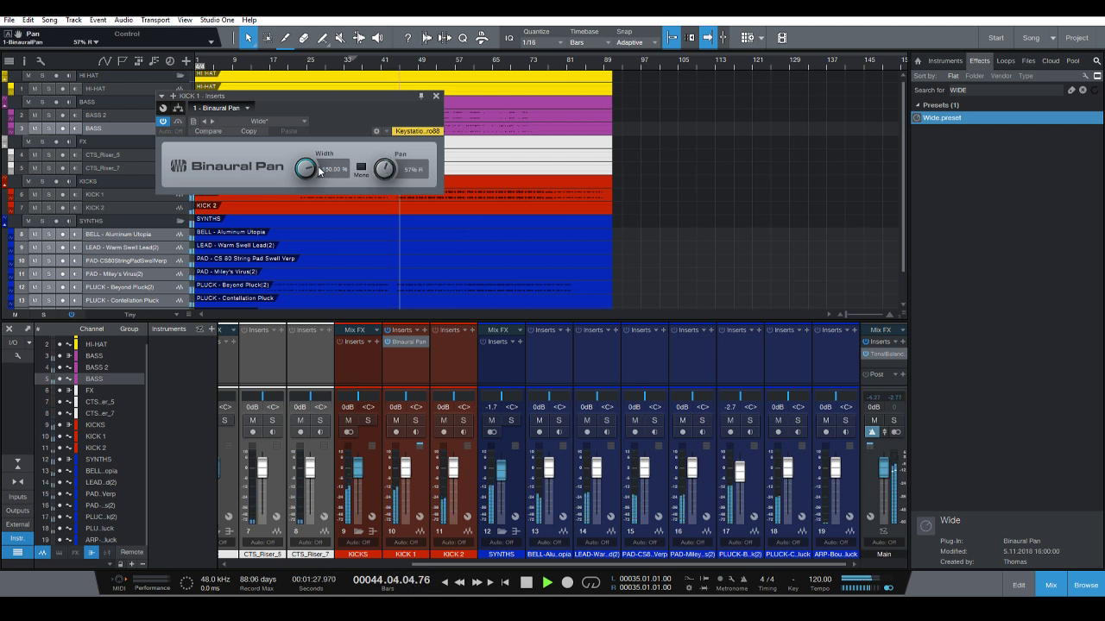
pyautogui.click(437, 97)
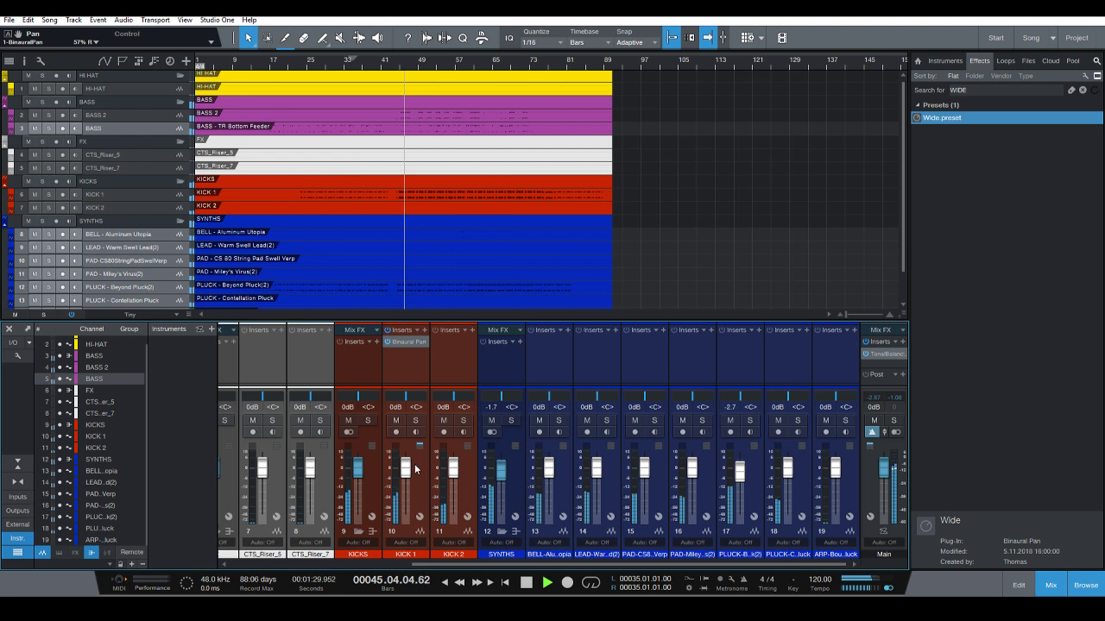
# Lower the KICK 1 channel's volume to -1.0 dB.
pyautogui.moveTo(413, 471); pyautogui.dragTo(413, 475)
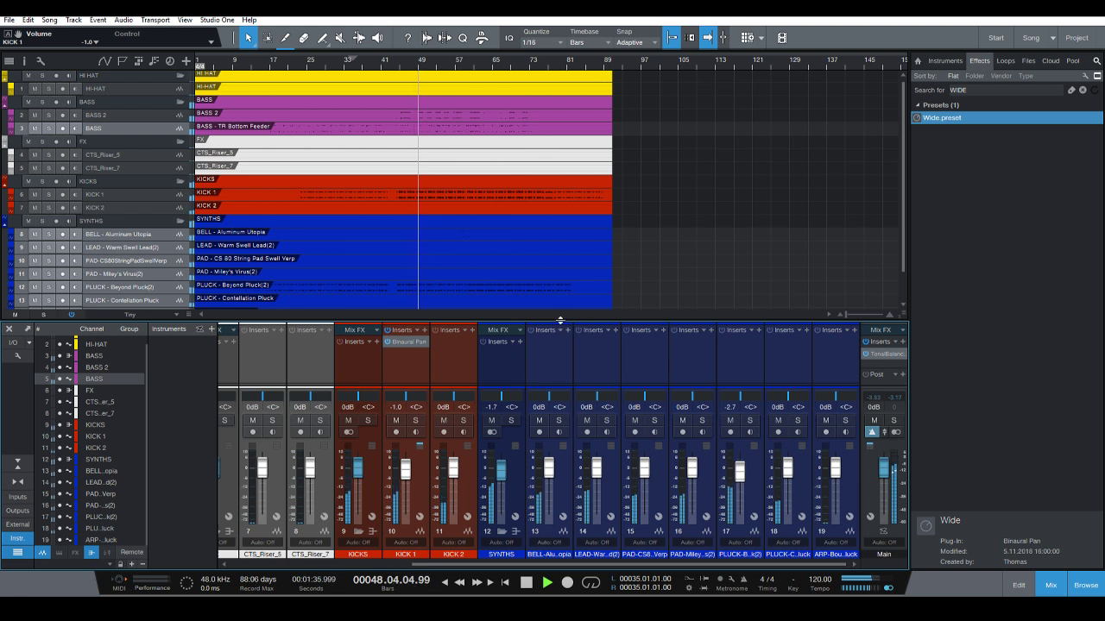
pyautogui.hotkey('shift', 'w')
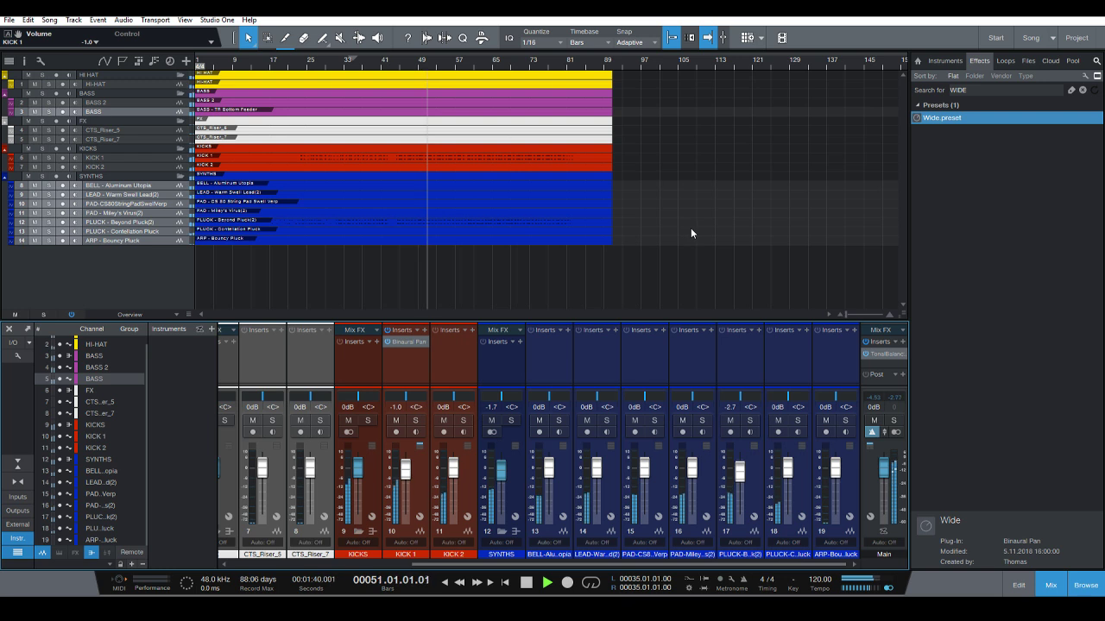
pyautogui.hotkey('shift', 'e')
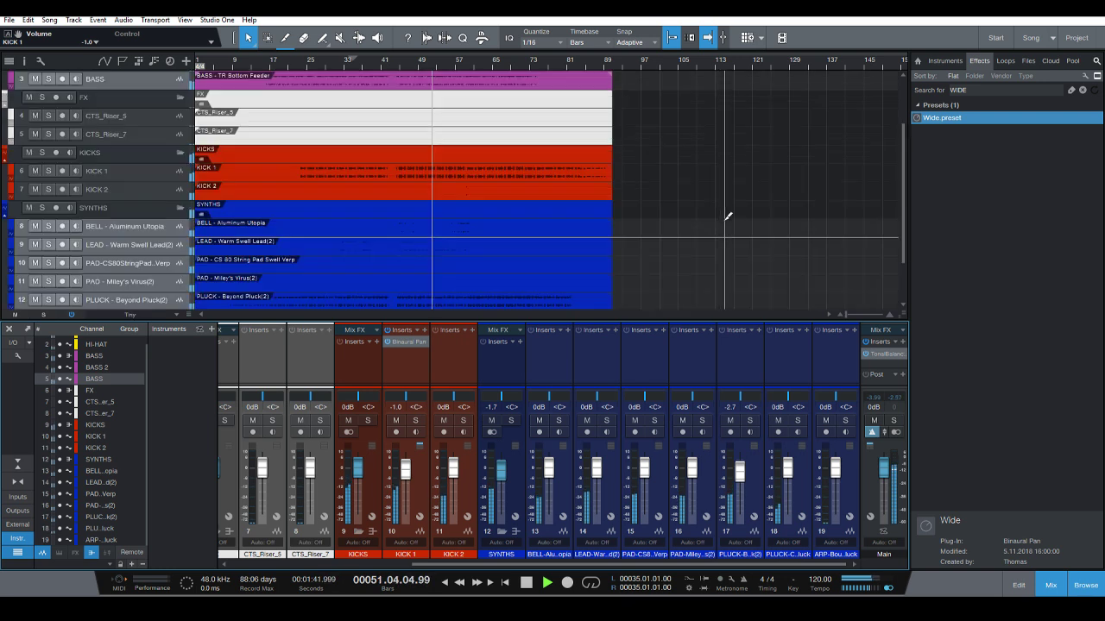
pyautogui.scroll(1, 721, 221)
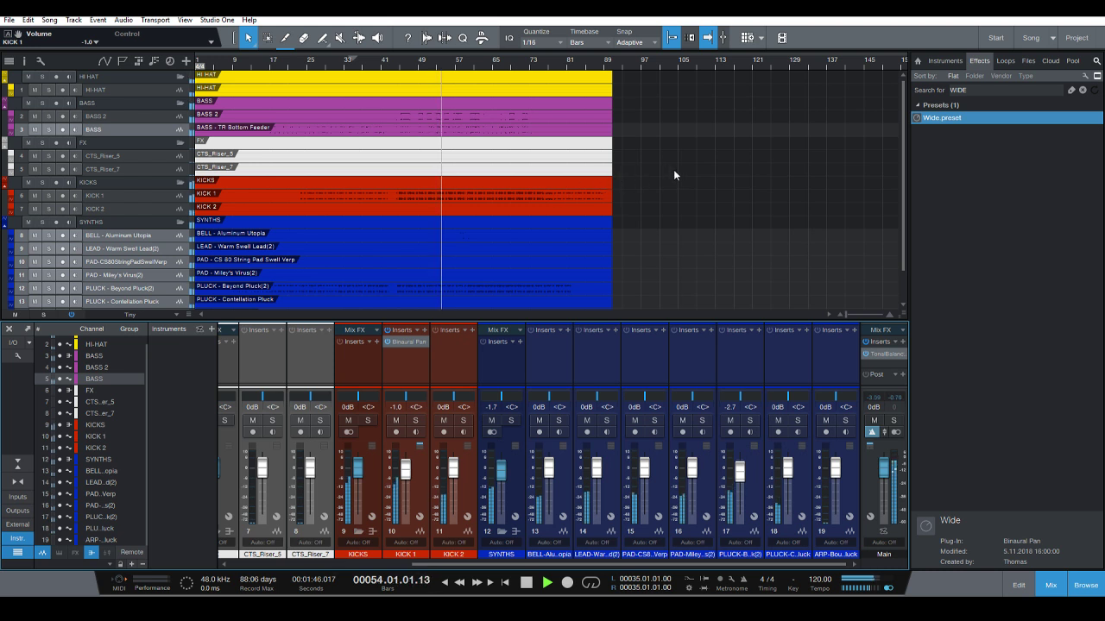
# Select all tracks and lower their channel volumes together by about 0.6 dB.
pyautogui.click(844, 498)
pyautogui.moveTo(724, 562); pyautogui.dragTo(527, 563)
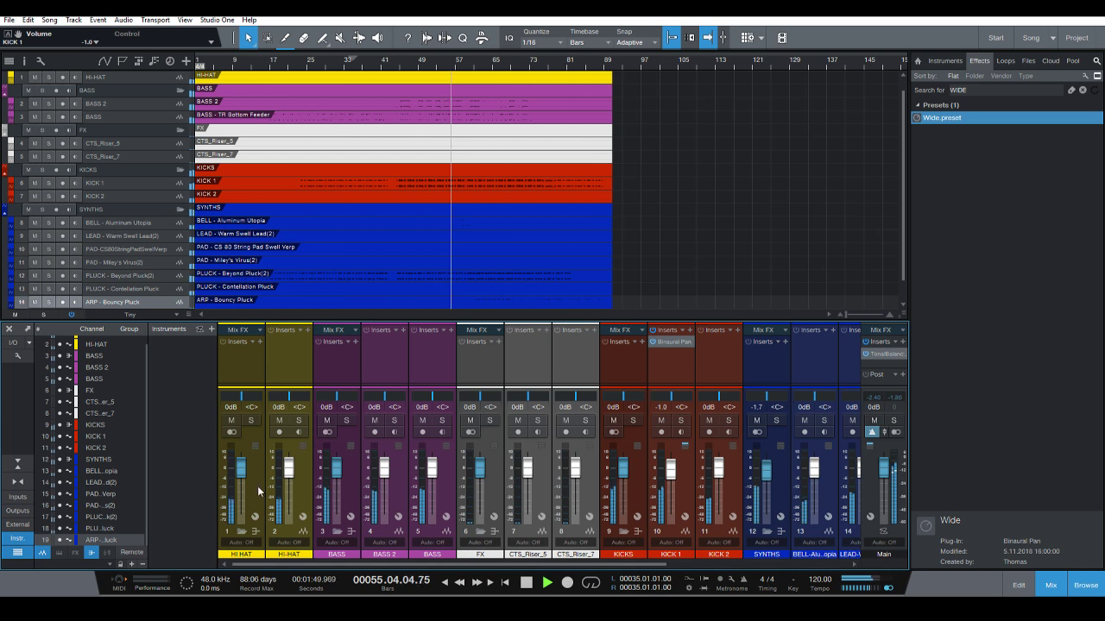
pyautogui.hotkey('ctrl', 'a')
pyautogui.moveTo(243, 467); pyautogui.dragTo(237, 470)
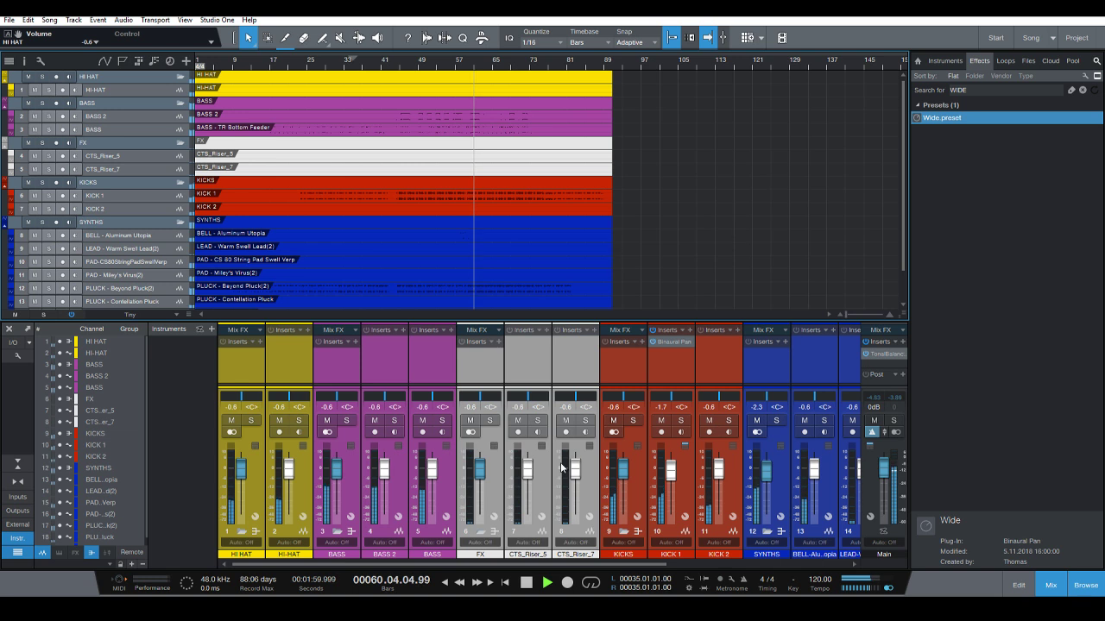
# Select only the ARP - Bouncy Pluck channel and raise its volume to +1.8 dB.
pyautogui.moveTo(496, 561); pyautogui.dragTo(709, 558)
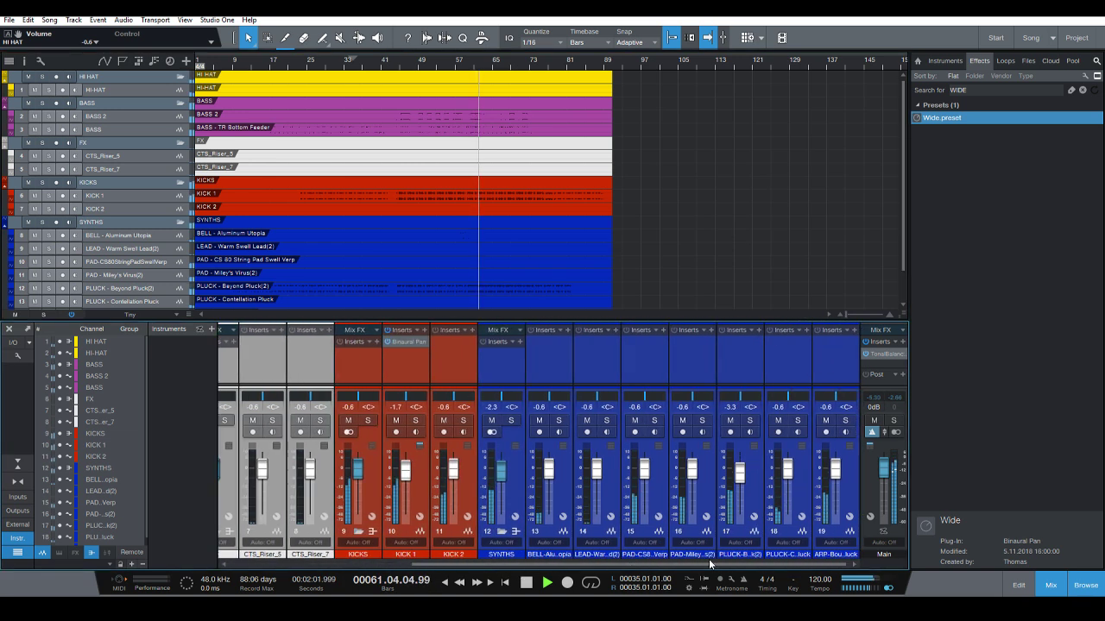
pyautogui.click(849, 475)
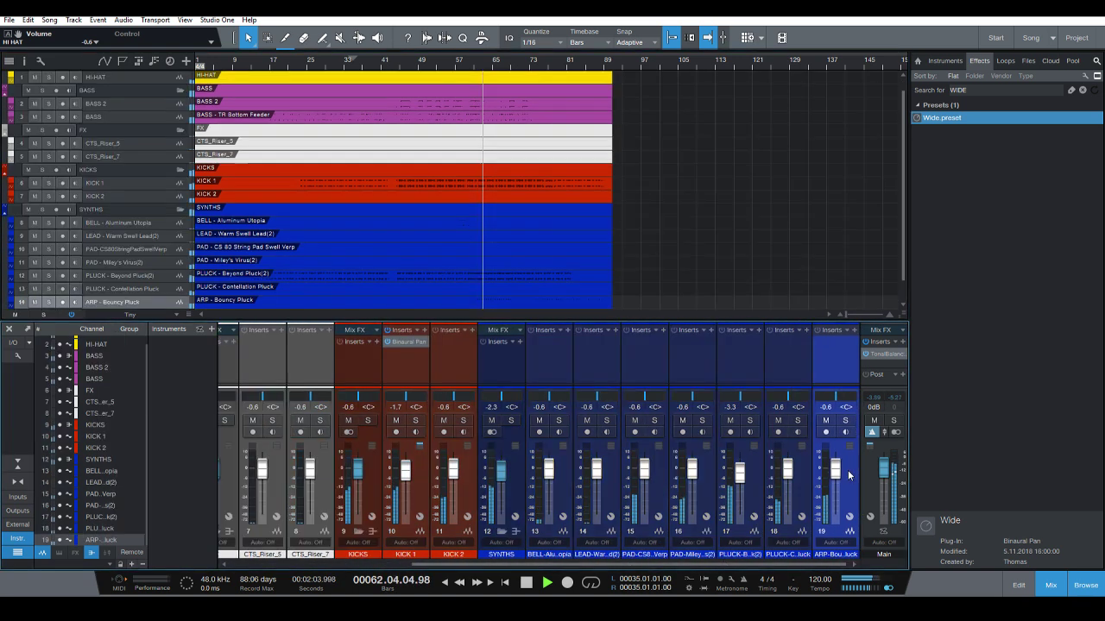
pyautogui.moveTo(835, 471); pyautogui.dragTo(834, 468)
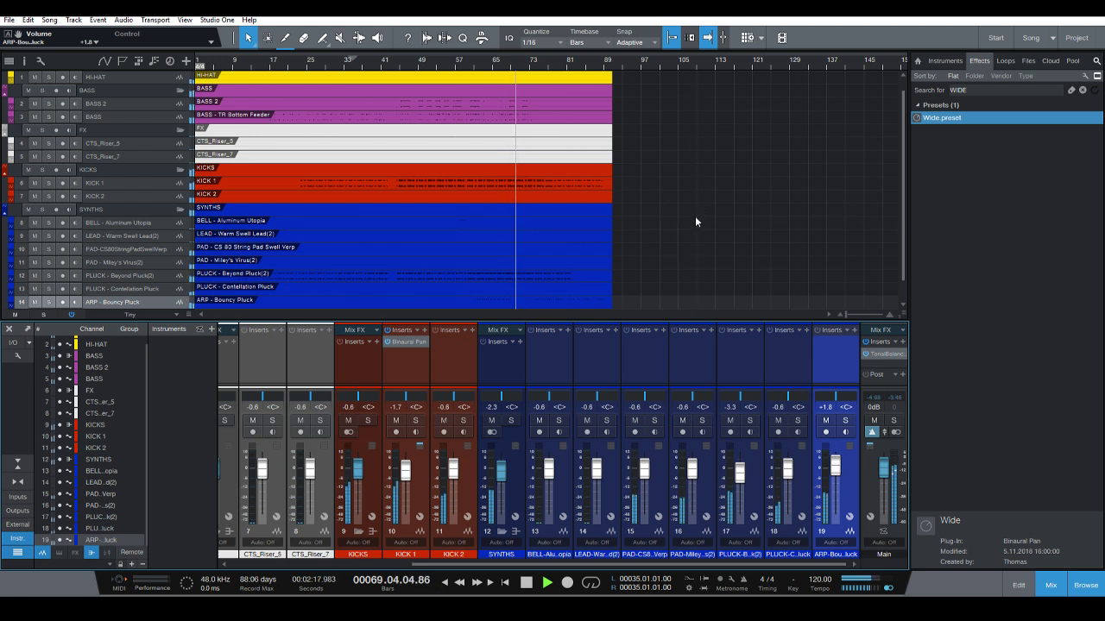
# Copy the Binaural Pan insert from KICK 1 to KICK 2 and set the copy's pan to 57% L.
pyautogui.scroll(4, 699, 207)
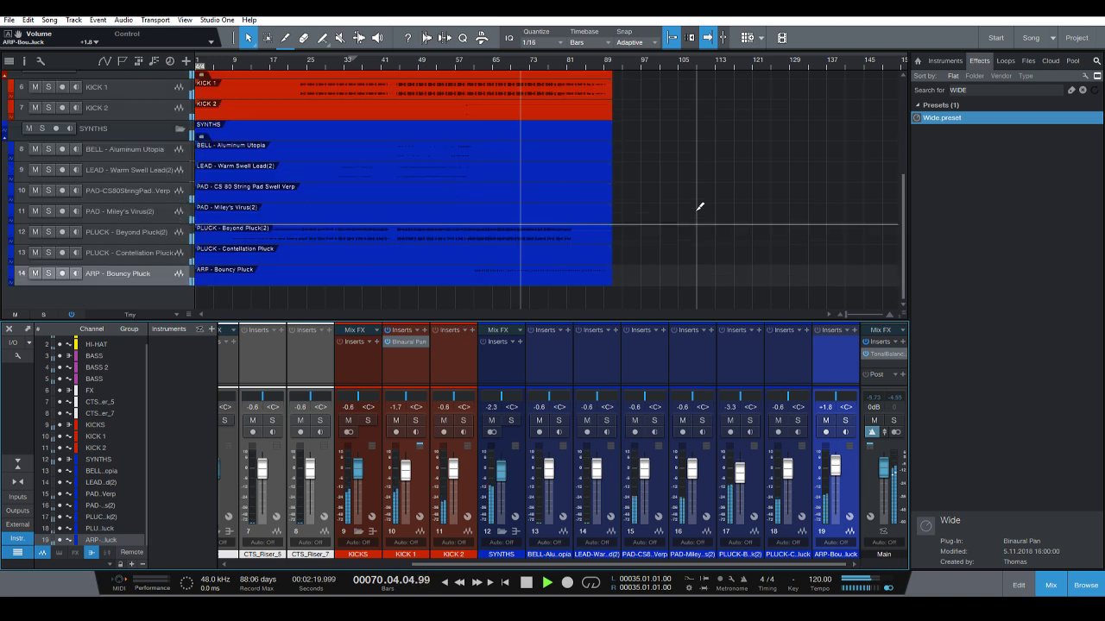
pyautogui.scroll(3, 675, 222)
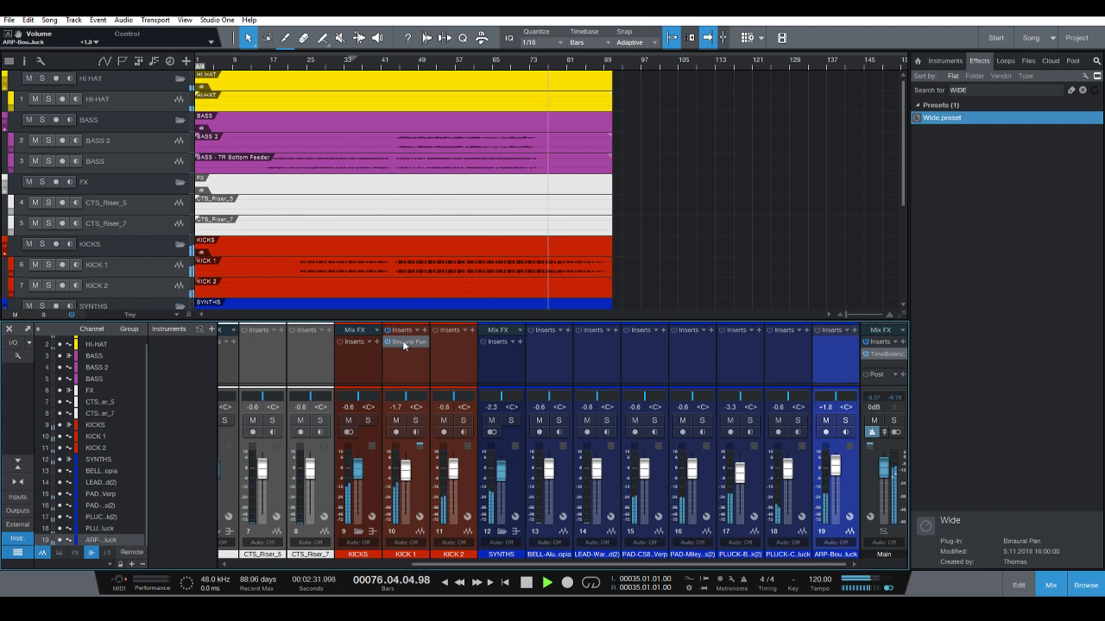
pyautogui.moveTo(406, 342); pyautogui.dragTo(446, 340)
pyautogui.moveTo(383, 168); pyautogui.dragTo(377, 175)
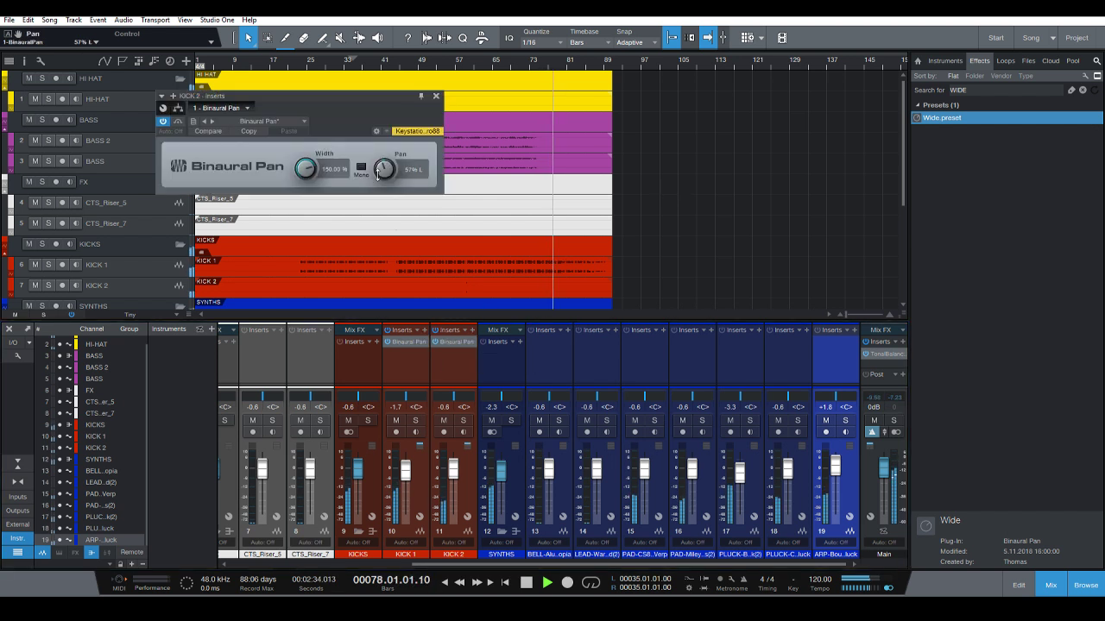
pyautogui.click(436, 96)
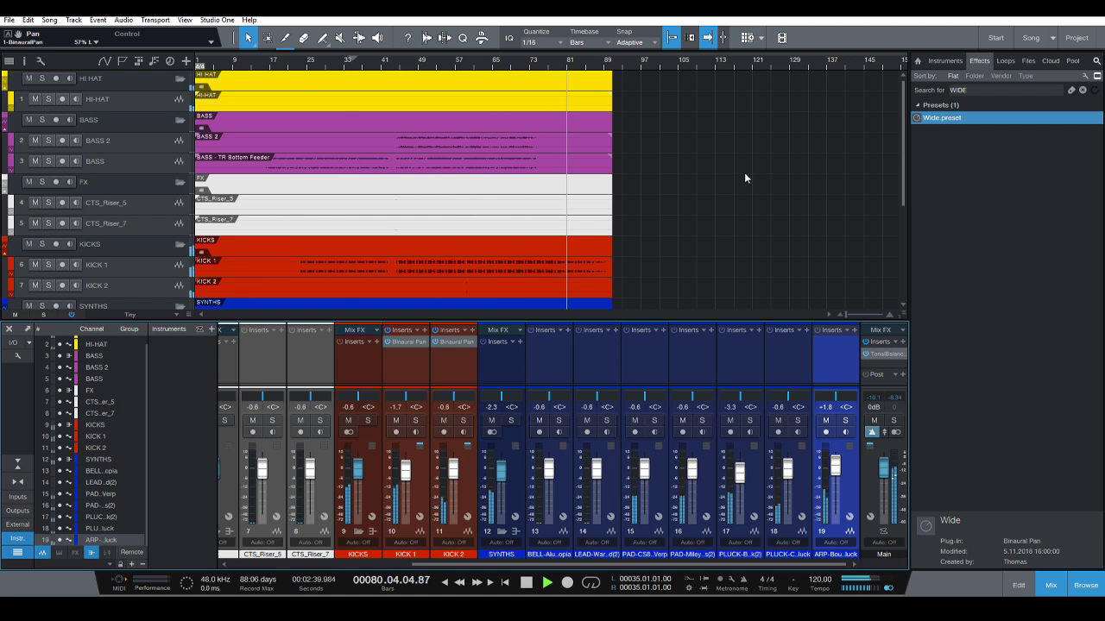
# Raise the KICK 2 event's gain and play the song again from about bar 41 with autoscroll on.
pyautogui.scroll(-2, 747, 169)
pyautogui.scroll(4, 734, 242)
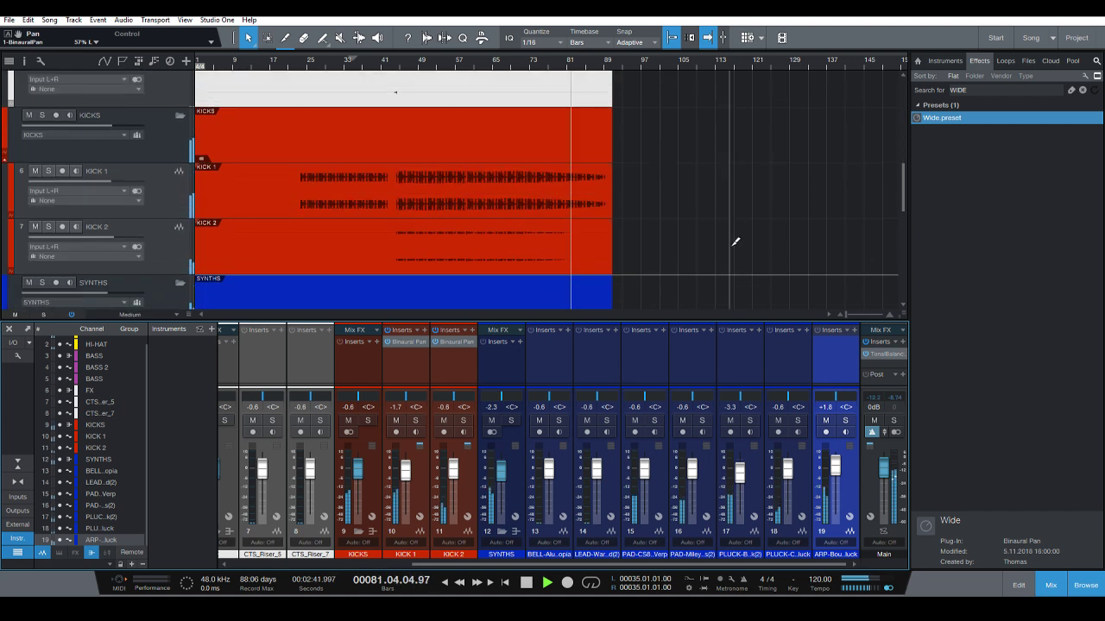
pyautogui.click(490, 249)
pyautogui.moveTo(405, 222); pyautogui.dragTo(401, 206)
pyautogui.click(731, 197)
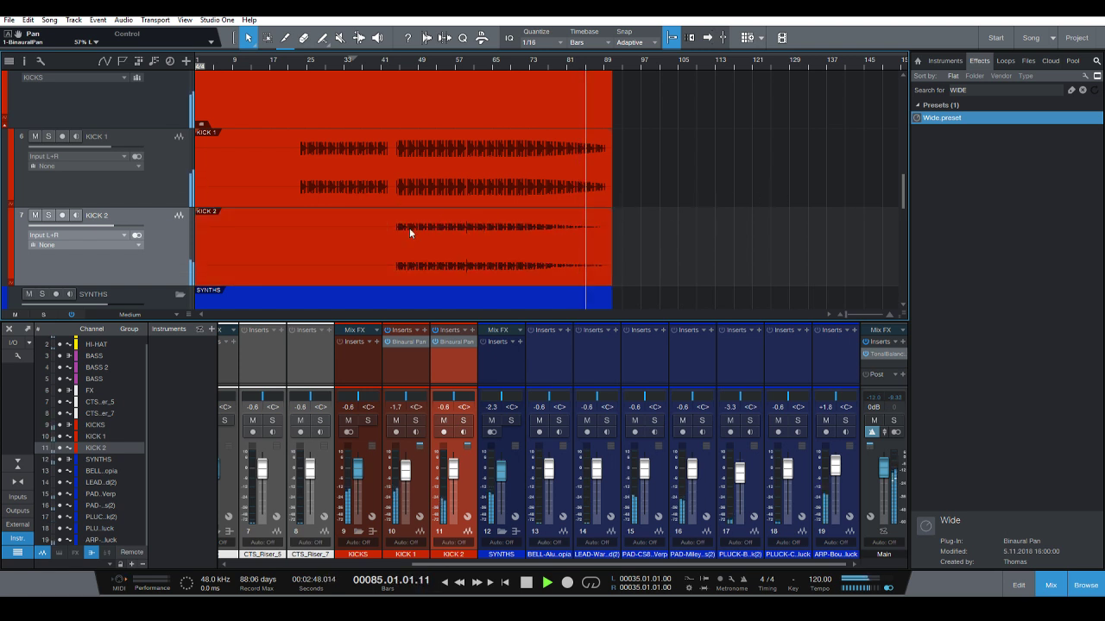
pyautogui.click(384, 62)
pyautogui.press('f')
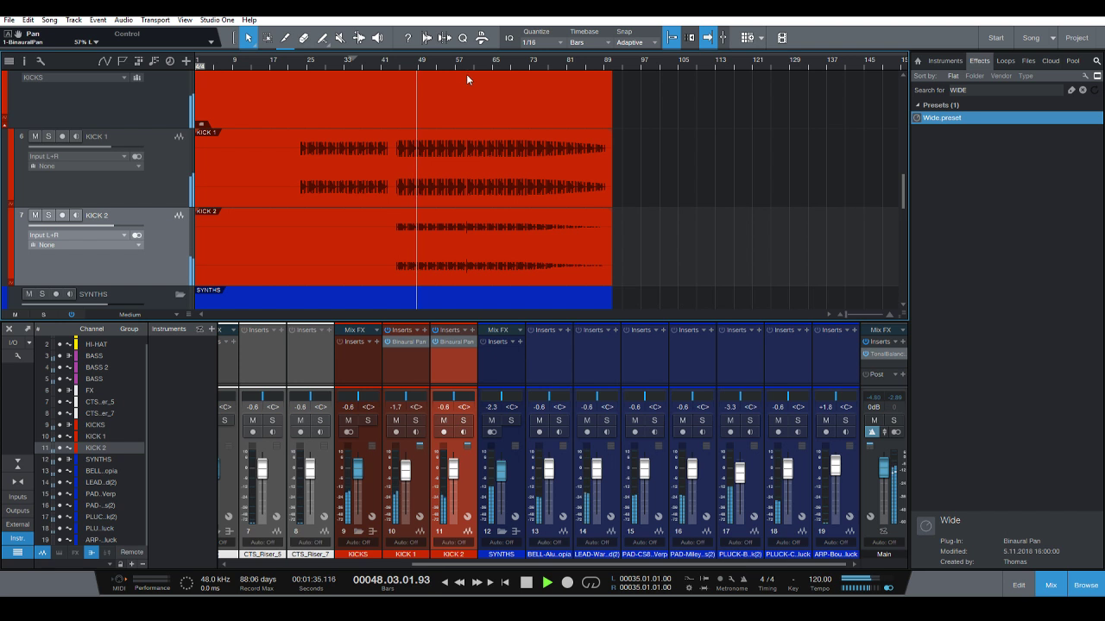
# Raise the BELL - Aluminum Utopia channel's volume to +1.4 dB and the LEAD - Warm Swell Lead(2) channel's volume to +2.2 dB.
pyautogui.scroll(-2, 500, 129)
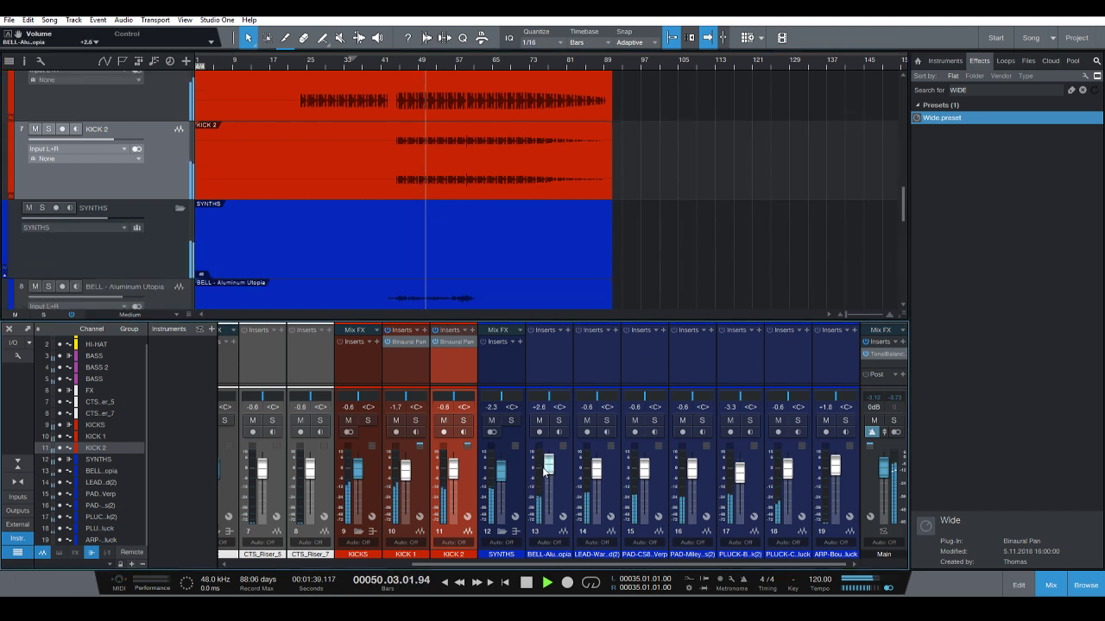
pyautogui.moveTo(551, 476); pyautogui.dragTo(551, 474)
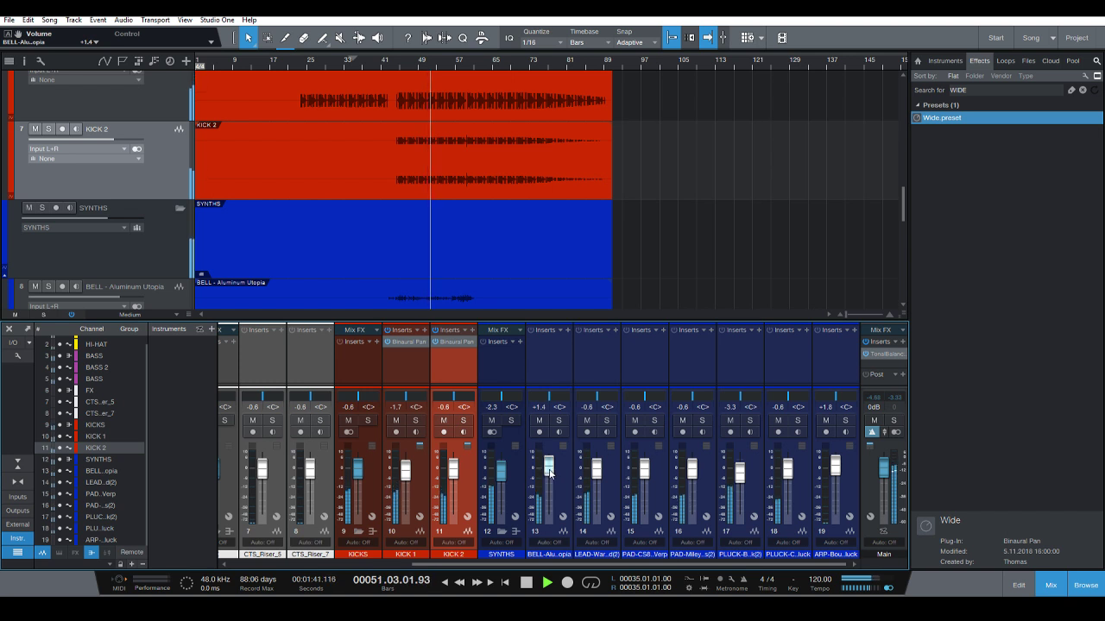
pyautogui.scroll(-3, 697, 217)
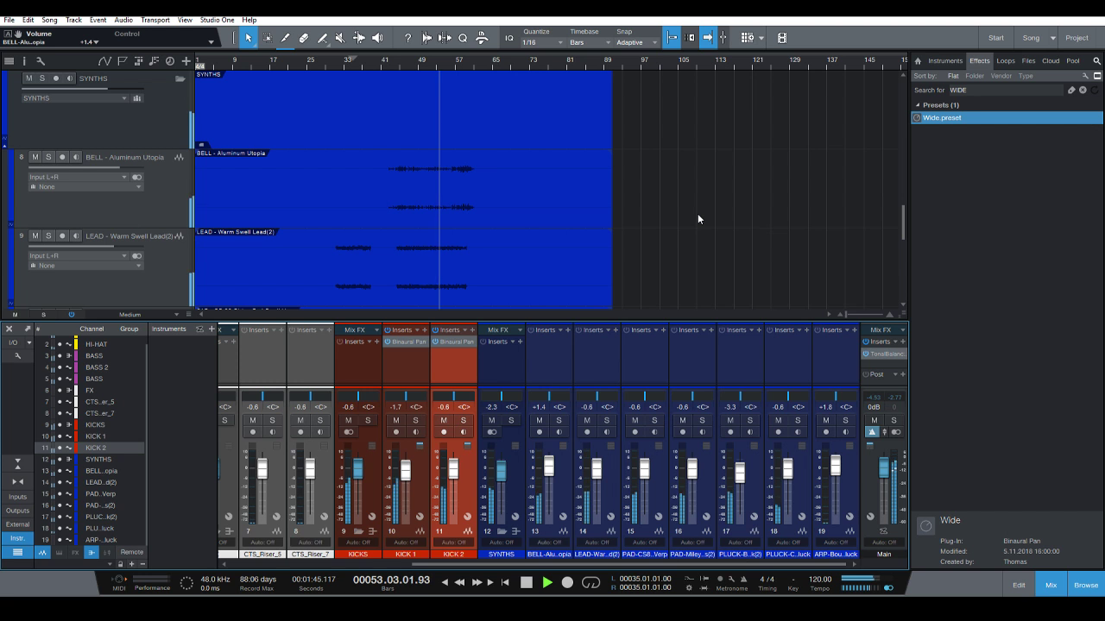
pyautogui.scroll(8, 713, 200)
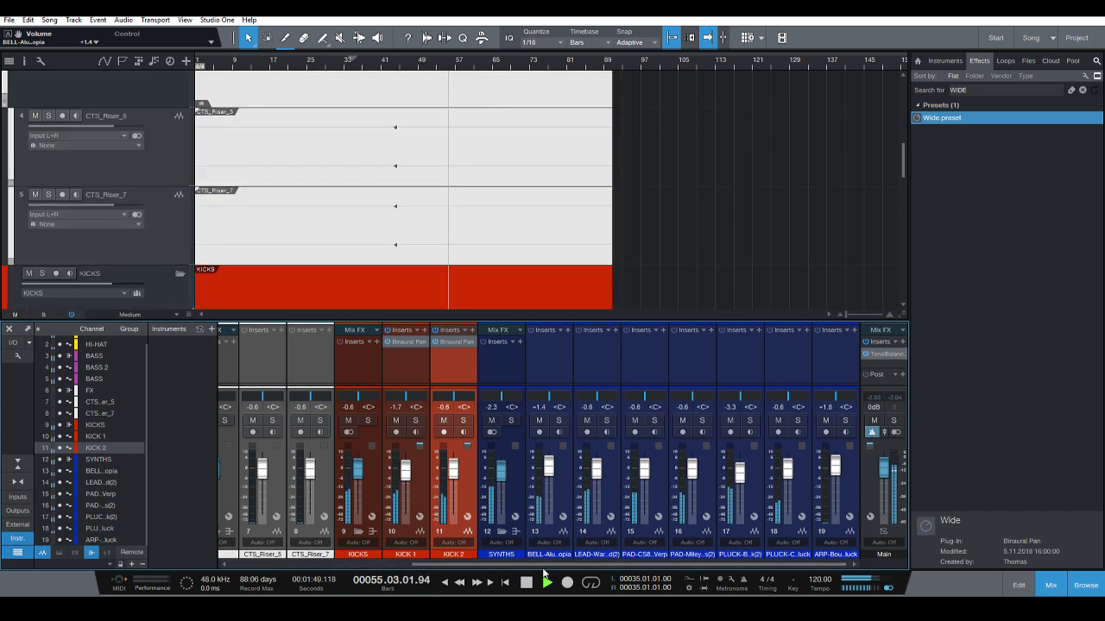
pyautogui.moveTo(518, 565); pyautogui.dragTo(356, 533)
pyautogui.scroll(2, 701, 259)
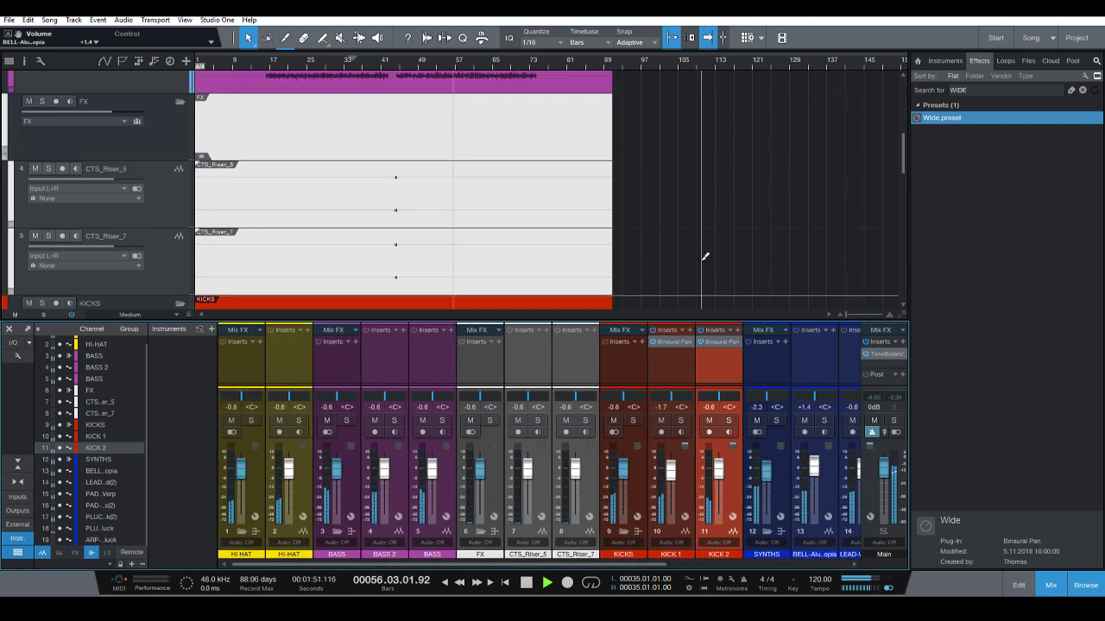
pyautogui.moveTo(526, 563); pyautogui.dragTo(682, 563)
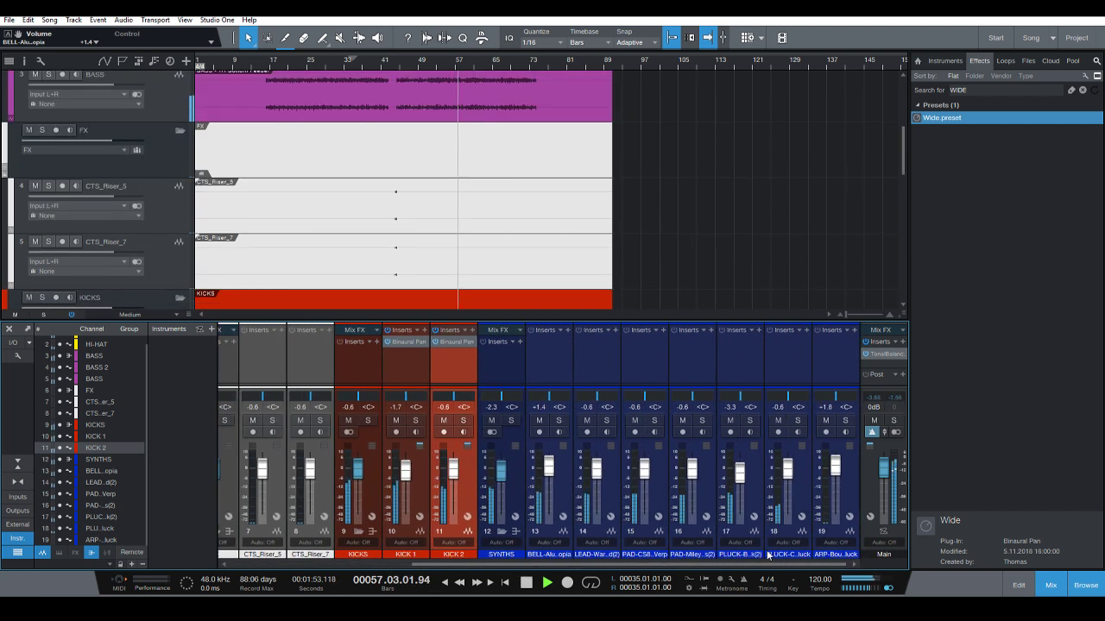
pyautogui.moveTo(597, 477); pyautogui.dragTo(593, 476)
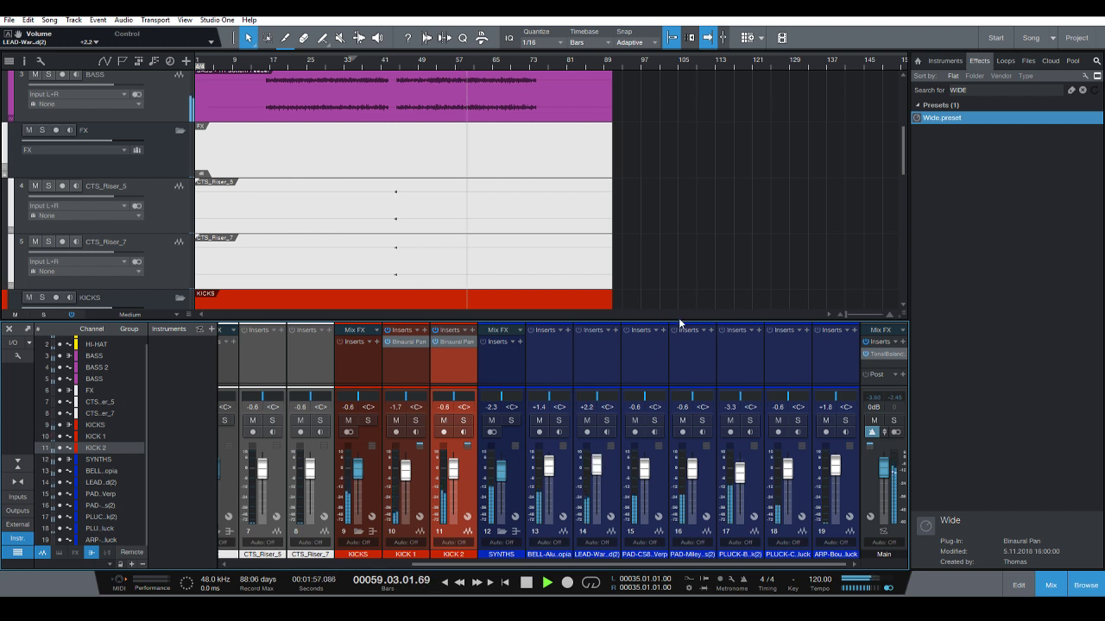
# Search the effects for "EQ", solo the PLUCK - Beyond Pluck(2) channel, and insert Pro EQ on it.
pyautogui.scroll(-2, 710, 229)
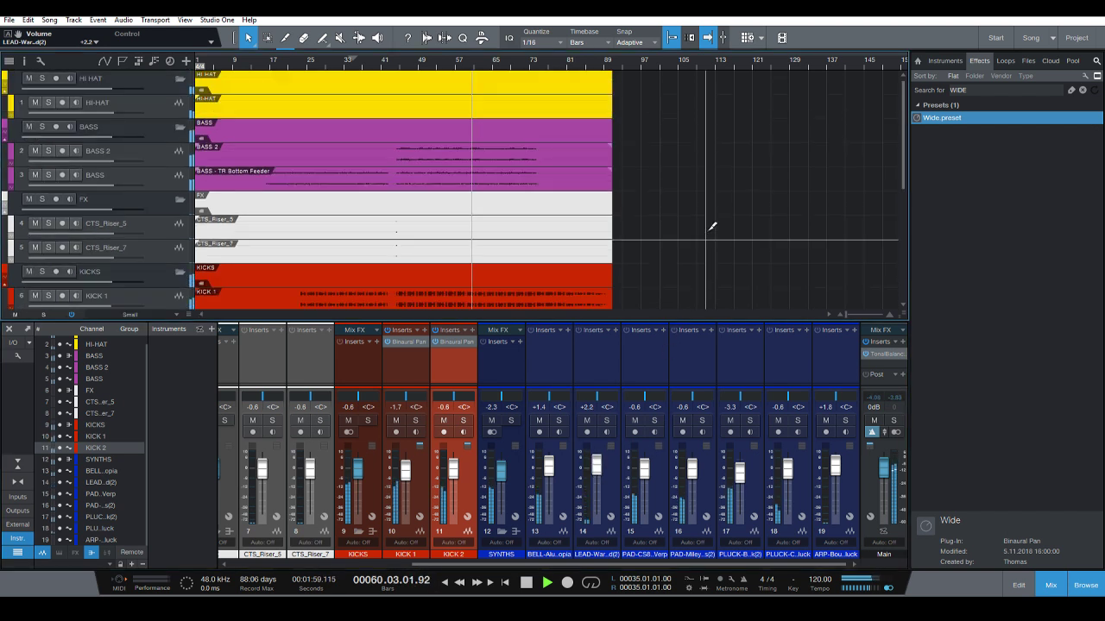
pyautogui.scroll(-1, 710, 229)
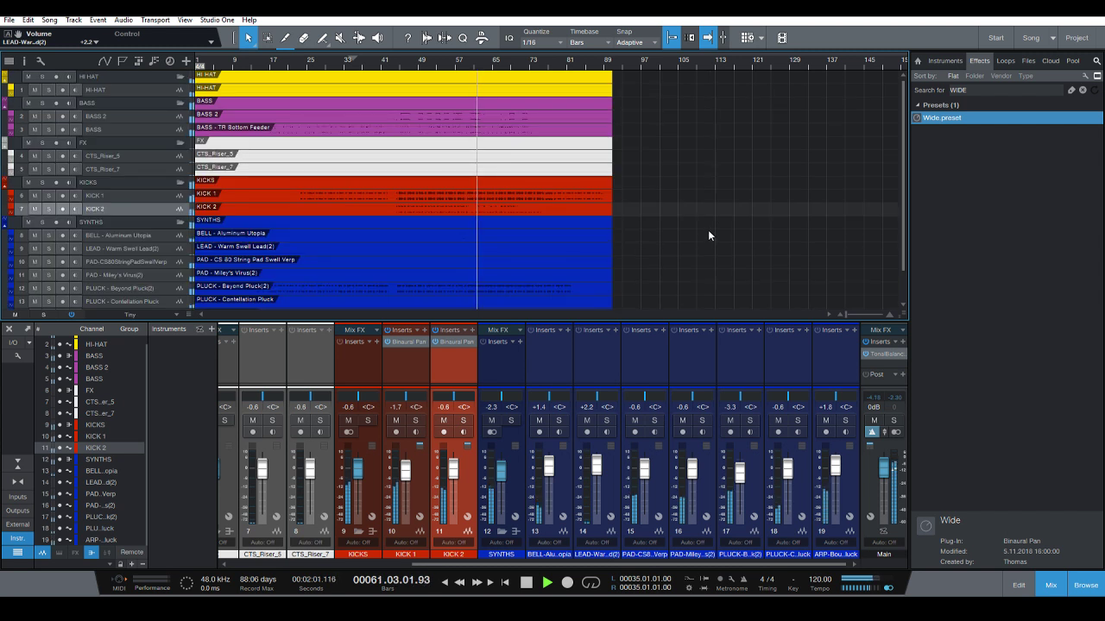
pyautogui.click(985, 90)
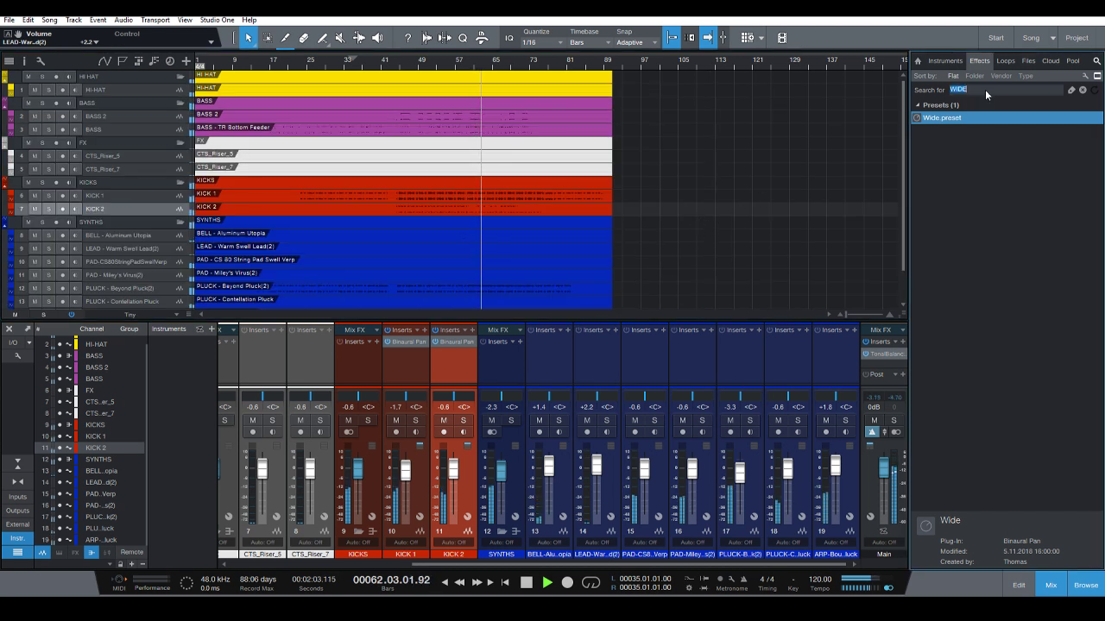
pyautogui.write('EQ')
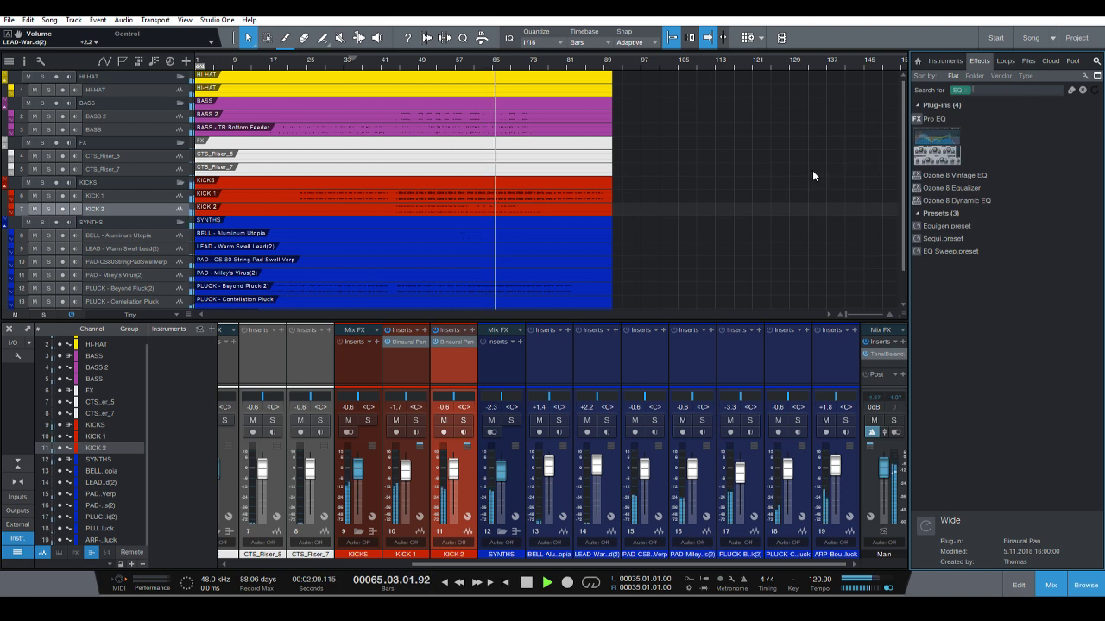
pyautogui.click(750, 421)
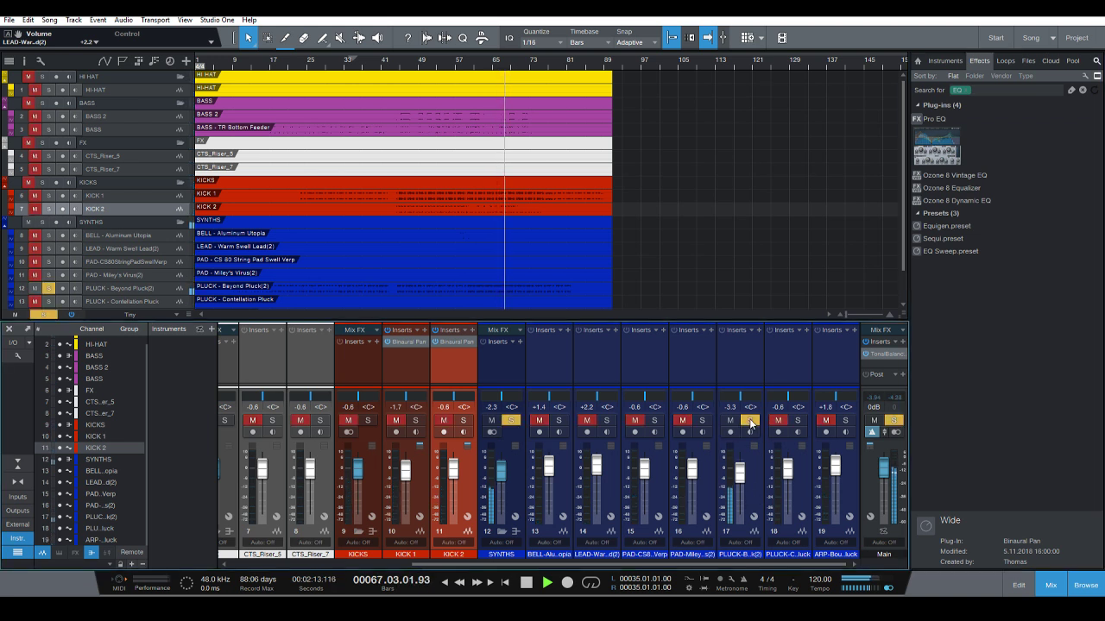
pyautogui.moveTo(936, 143); pyautogui.dragTo(750, 376)
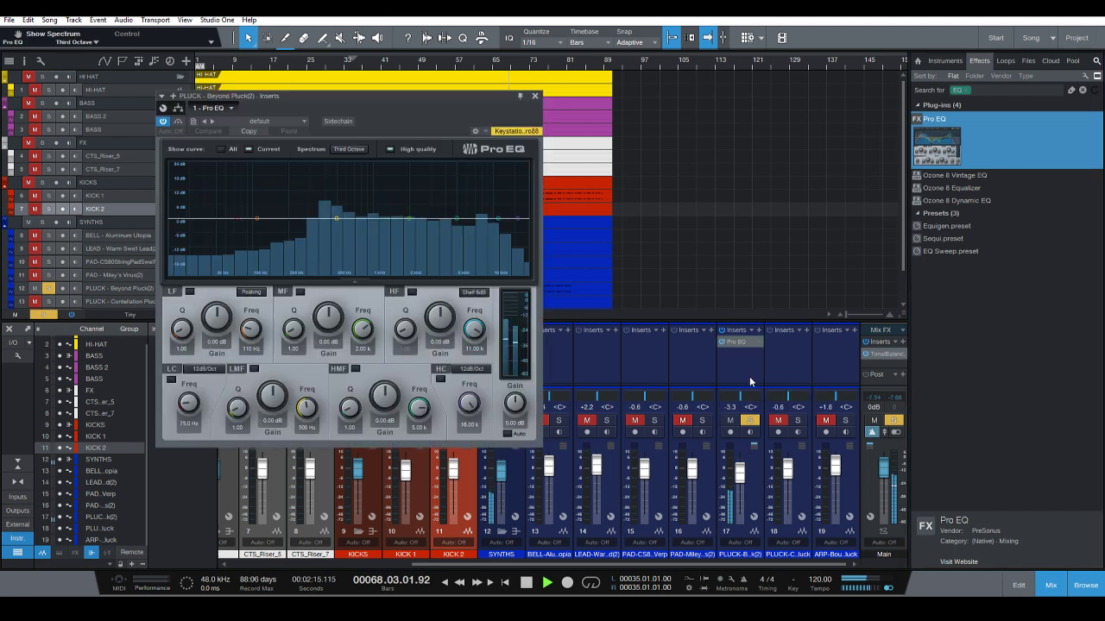
# Enable the Pro EQ's high cut and show its HC-Frequency automation on the enlarged PLUCK - Beyond Pluck(2) track.
pyautogui.click(518, 219)
pyautogui.rightClick(469, 403)
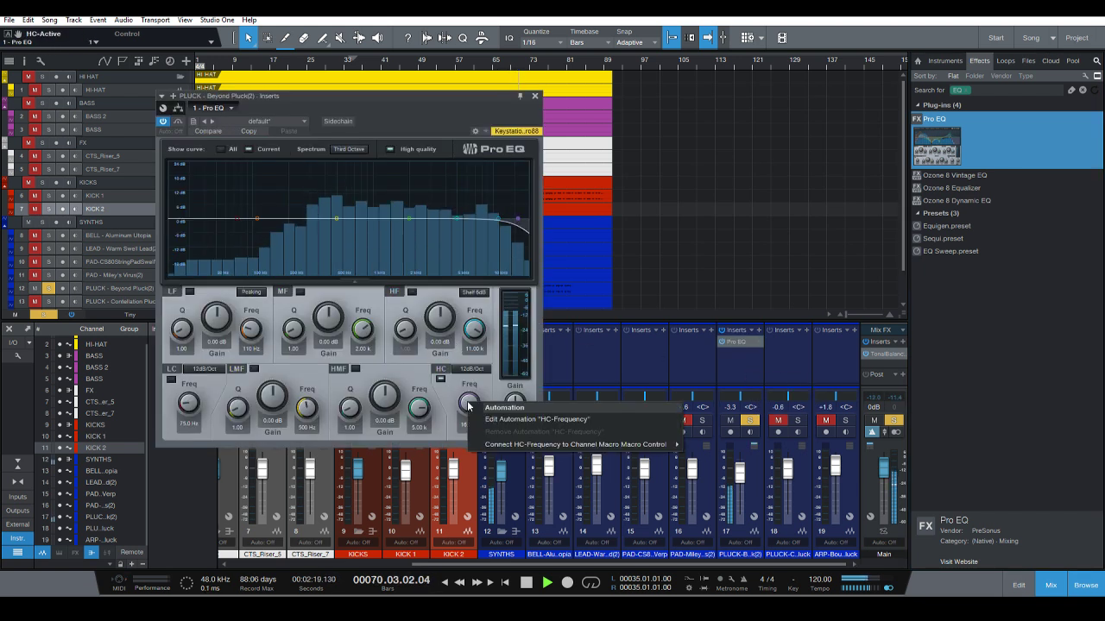
pyautogui.click(485, 420)
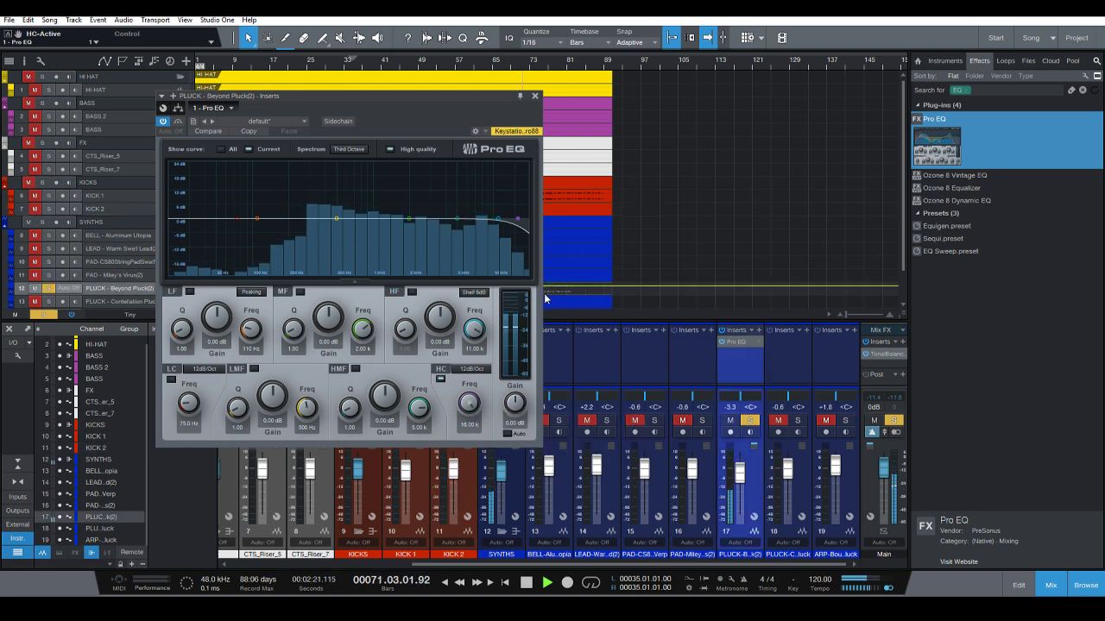
pyautogui.click(532, 99)
pyautogui.scroll(-4, 589, 183)
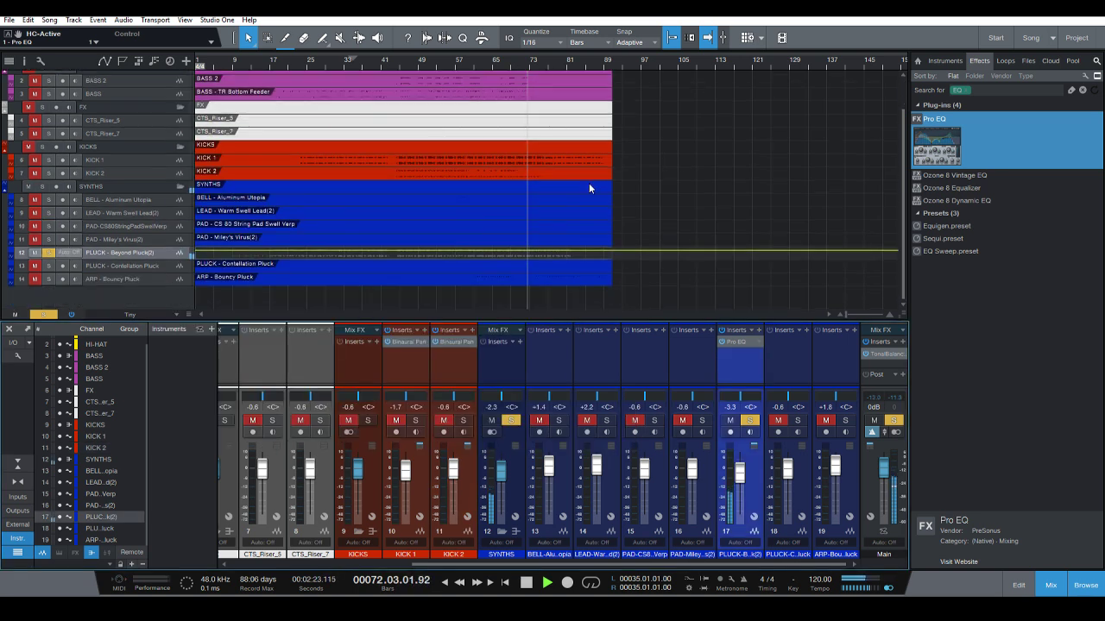
pyautogui.scroll(5, 458, 263)
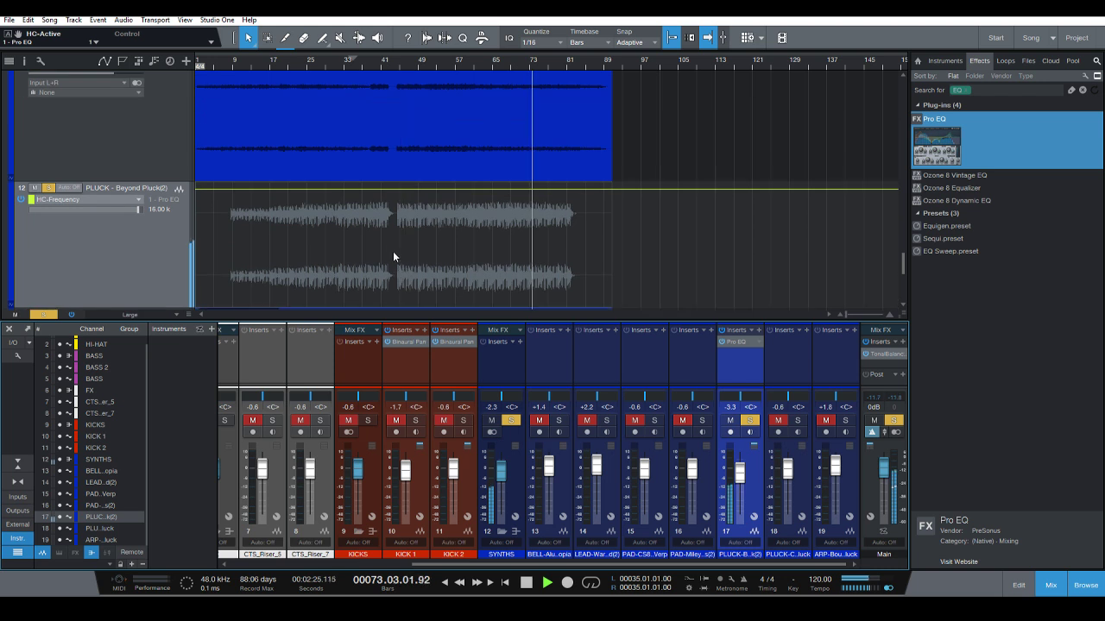
# Play the soloed pluck from about bar 8, then lower its HC-Frequency automation to 250 Hz with a point near bar 5.
pyautogui.press('space')
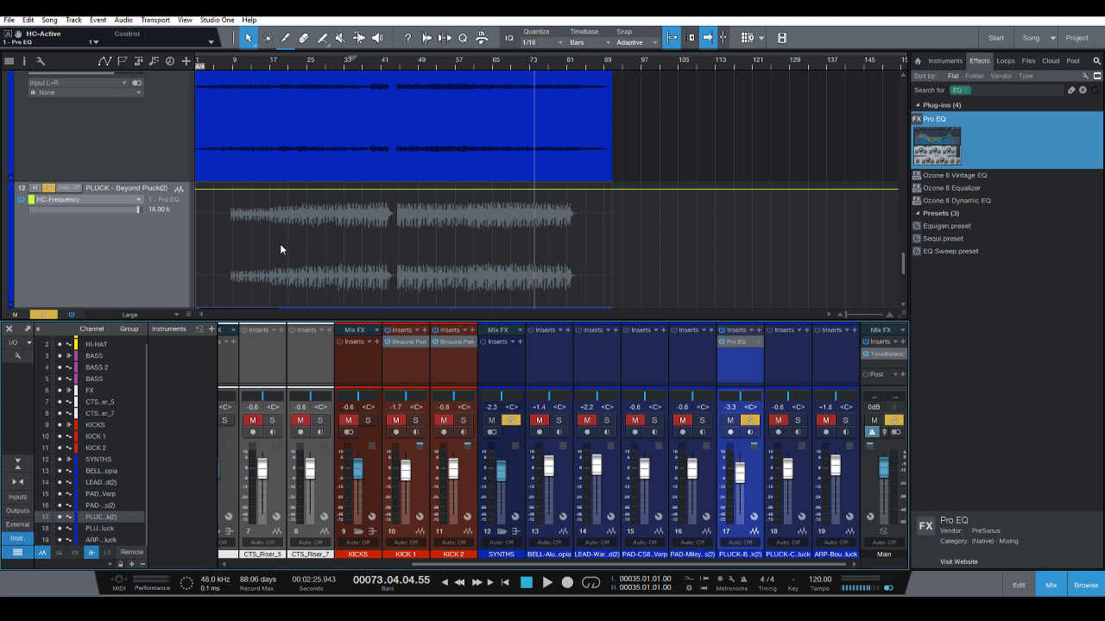
pyautogui.click(228, 60)
pyautogui.press('space')
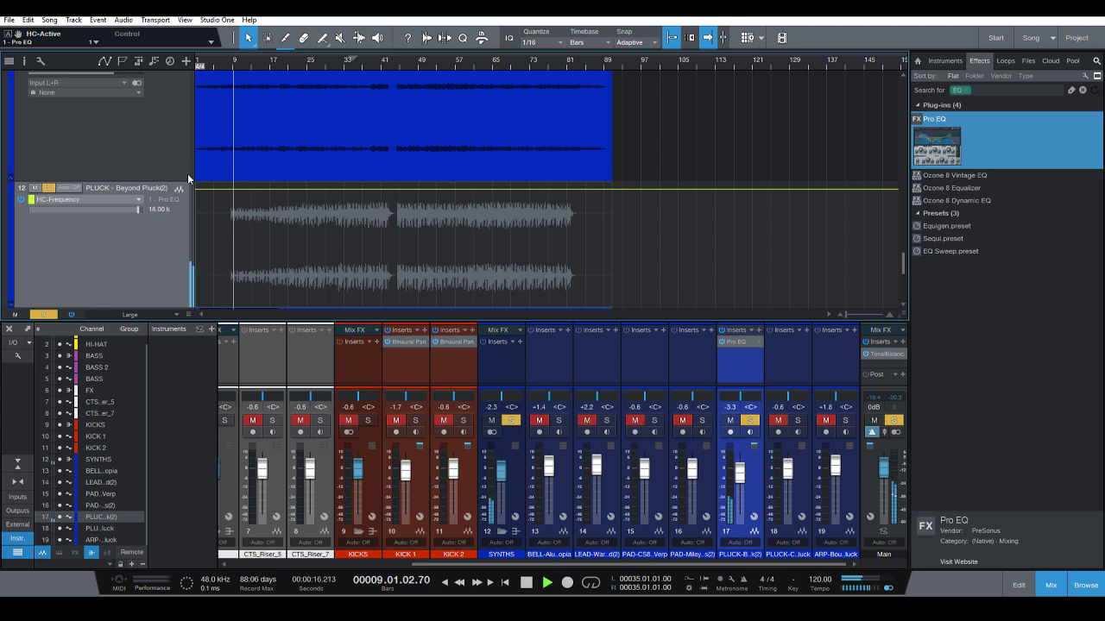
pyautogui.press('space')
pyautogui.click(227, 194)
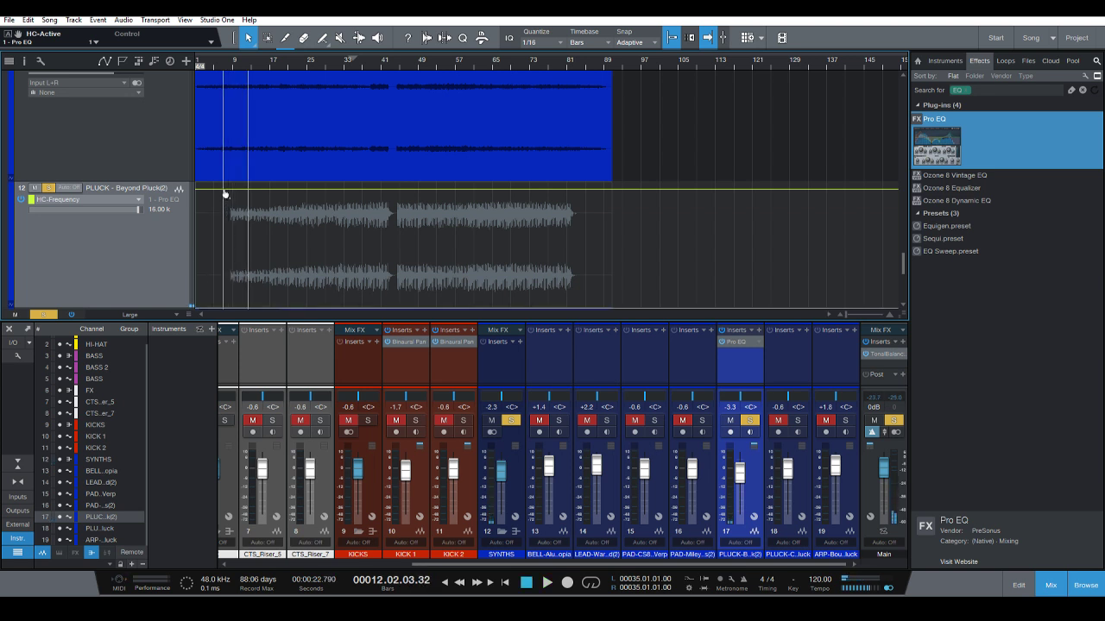
pyautogui.moveTo(221, 189); pyautogui.dragTo(219, 261)
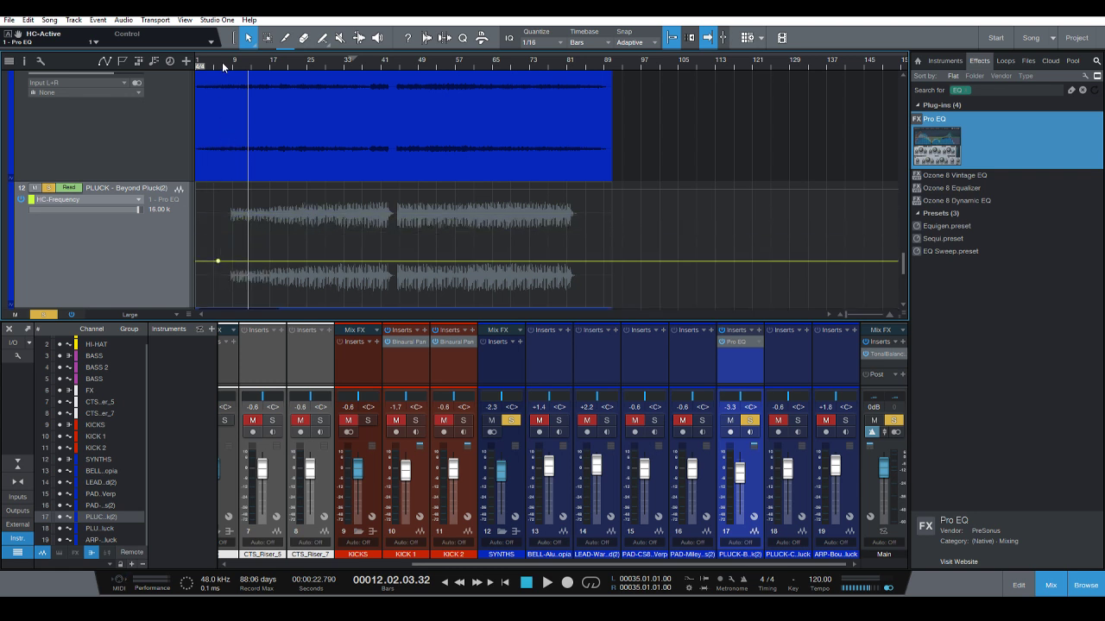
# Play the pluck from about bar 7 and check the automated high-cut curve in its Pro EQ.
pyautogui.click(223, 67)
pyautogui.press('space')
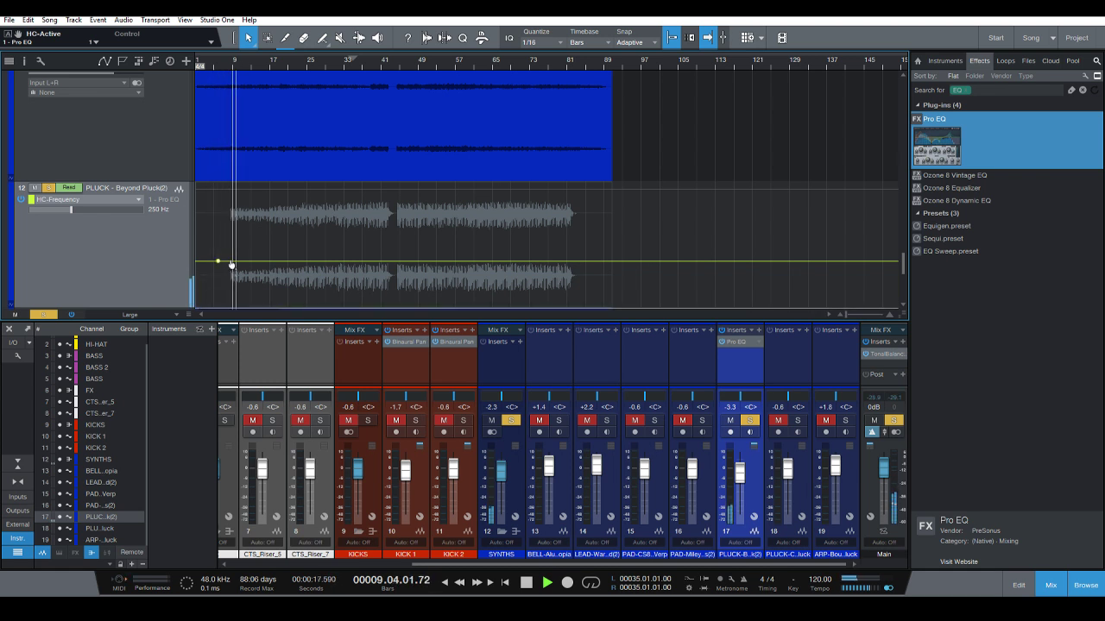
pyautogui.click(731, 343)
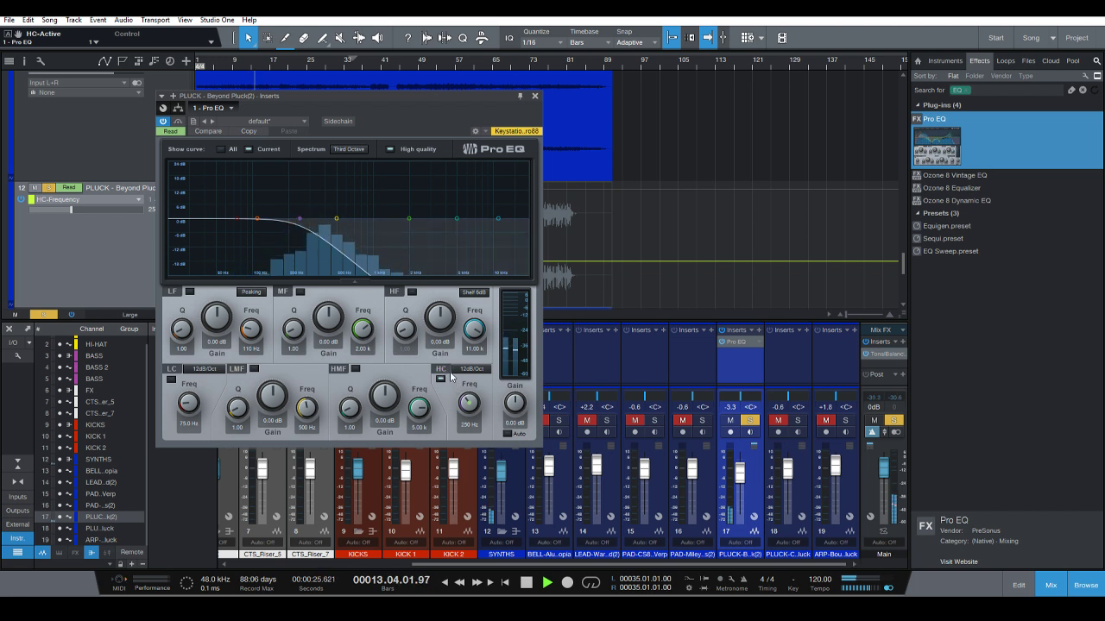
pyautogui.click(536, 97)
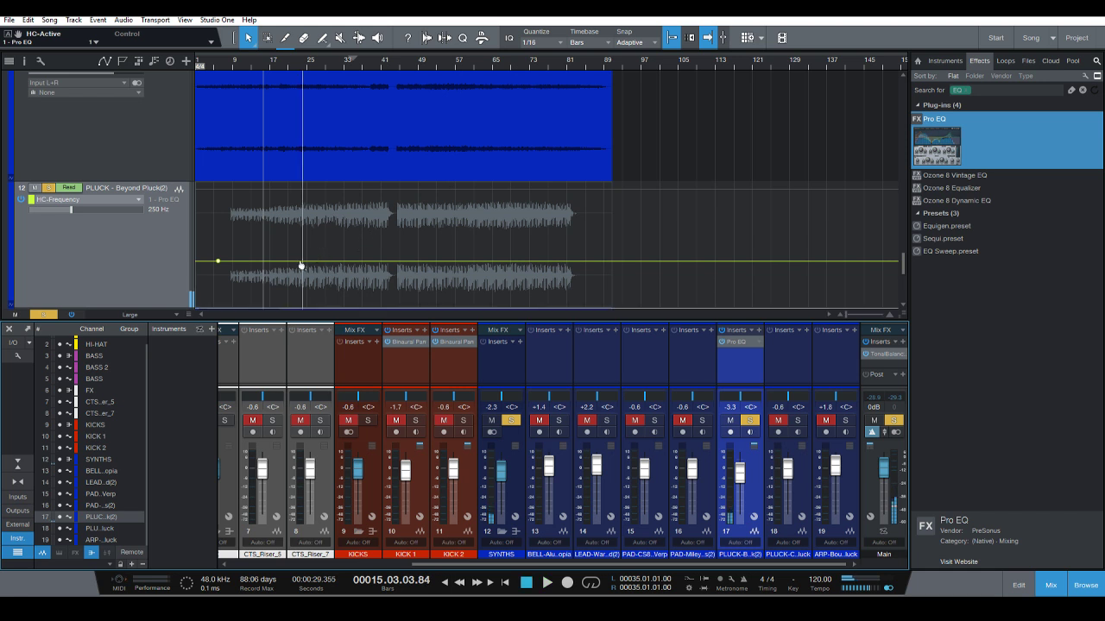
# Ramp the HC-Frequency automation up from its first point to about bar 28 and bend the ramp into an upward curve.
pyautogui.moveTo(276, 261); pyautogui.dragTo(324, 208)
pyautogui.click(271, 230)
pyautogui.click(271, 233)
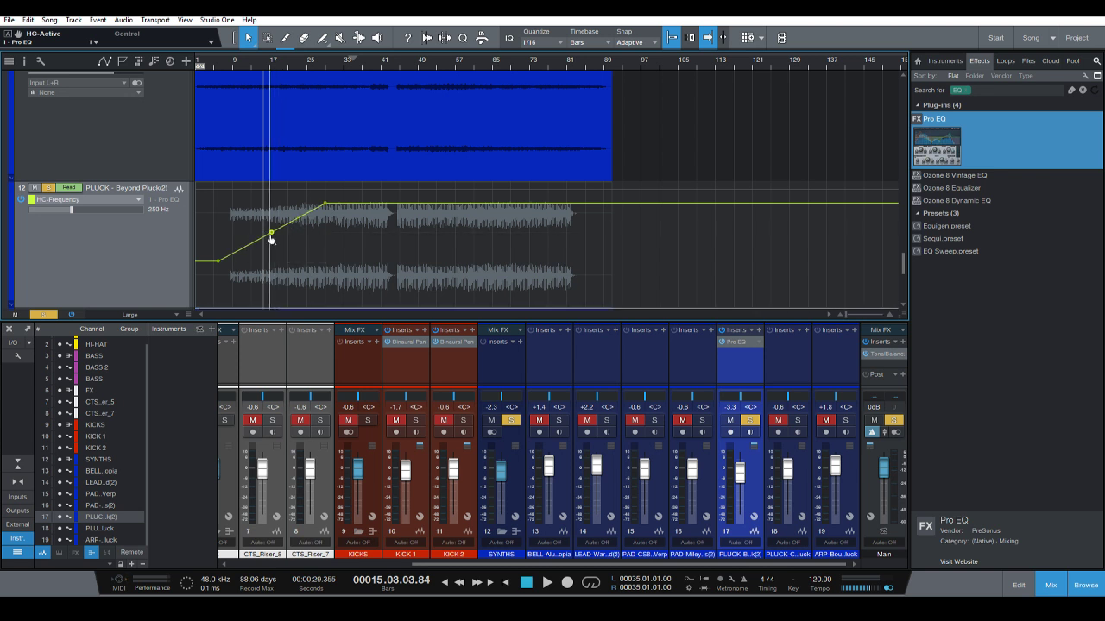
pyautogui.moveTo(273, 240); pyautogui.dragTo(277, 242)
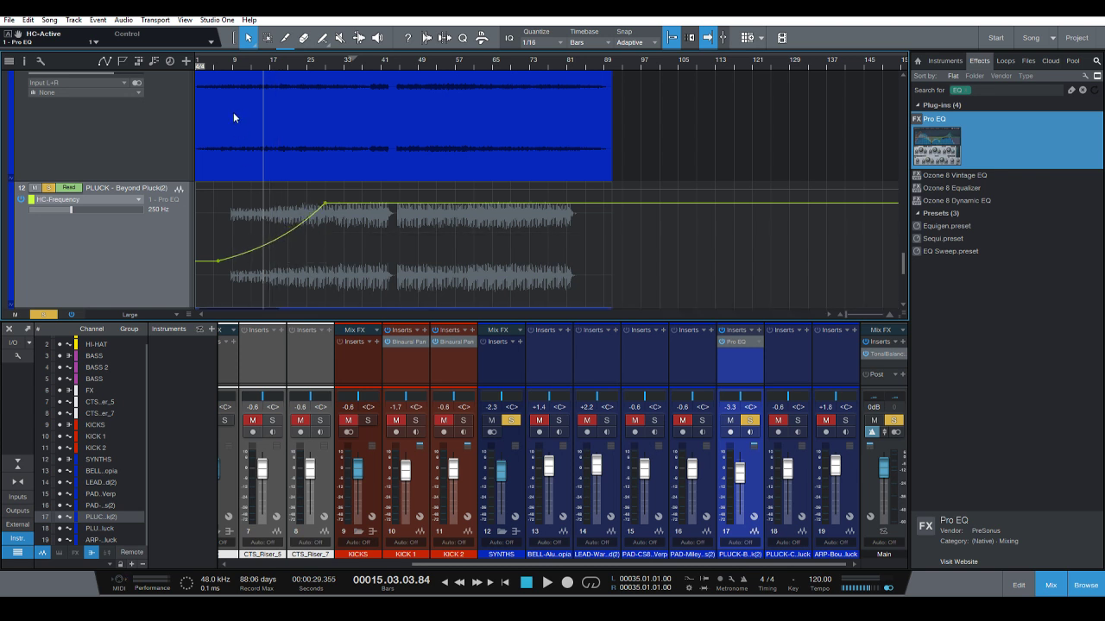
# While playing the song from about bar 7, shift the ramp's end to about bar 22 and extend the rise to 16 kHz near bar 26.
pyautogui.click(224, 67)
pyautogui.press('space')
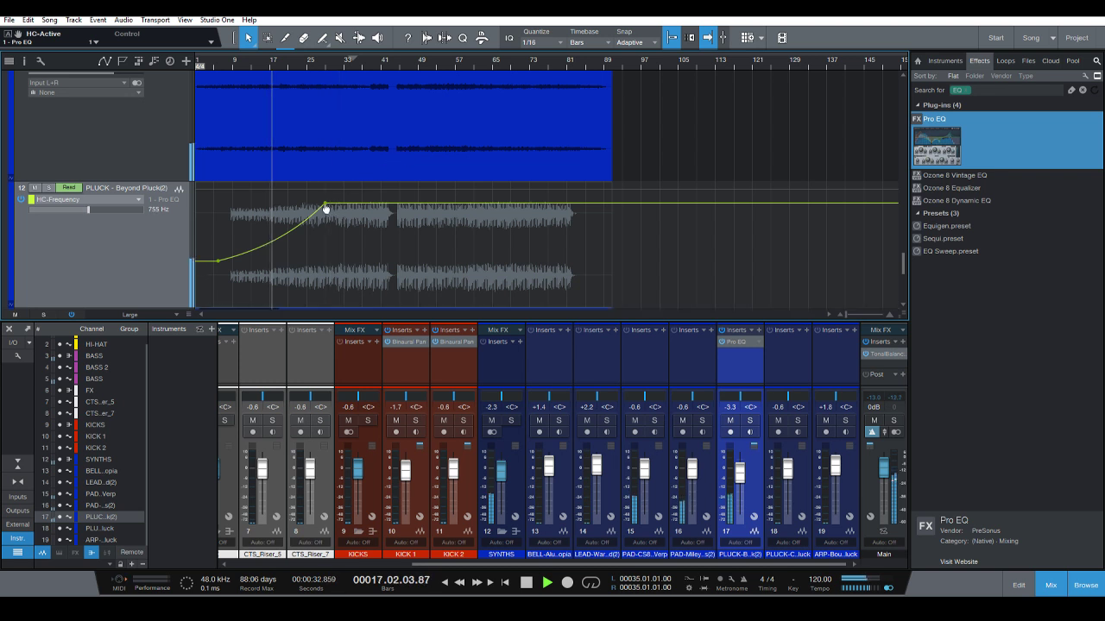
pyautogui.moveTo(325, 203); pyautogui.dragTo(296, 210)
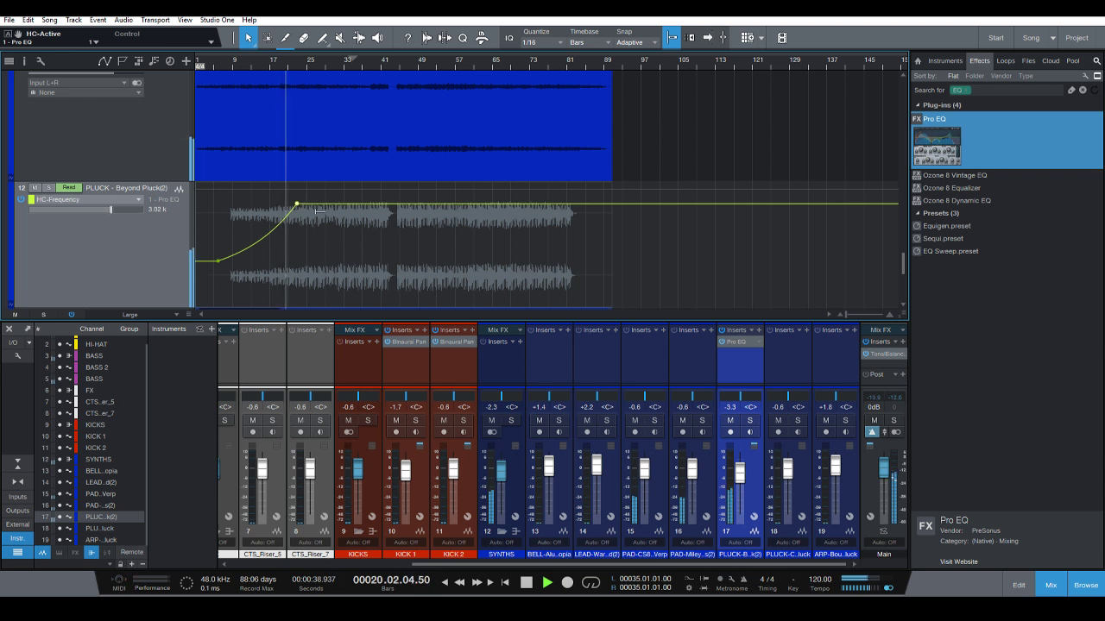
pyautogui.moveTo(302, 205)
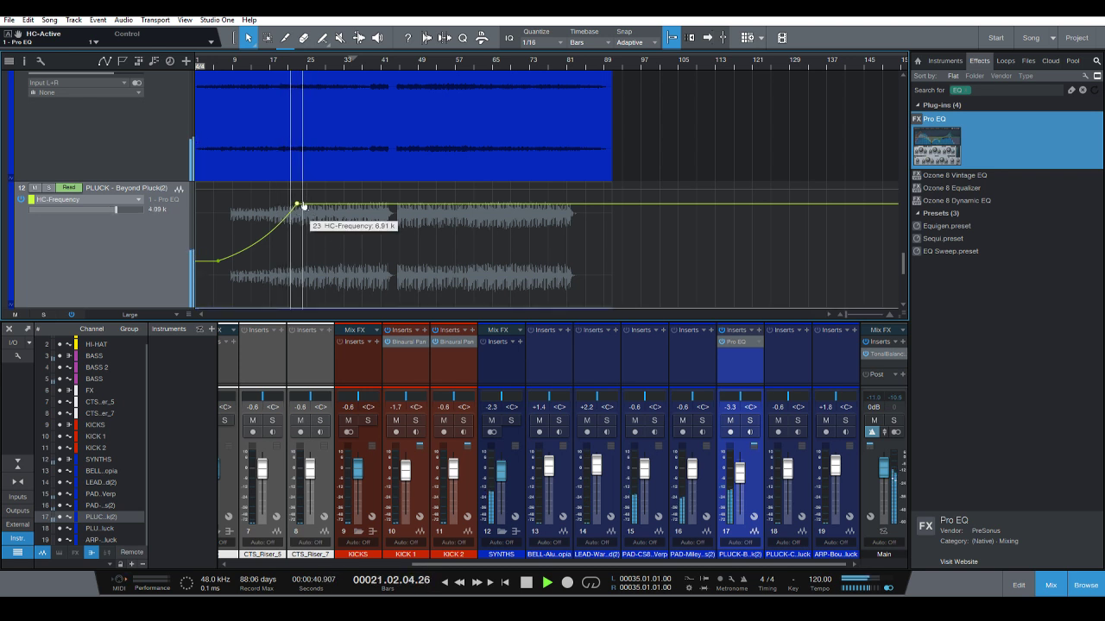
pyautogui.moveTo(296, 204); pyautogui.dragTo(316, 188)
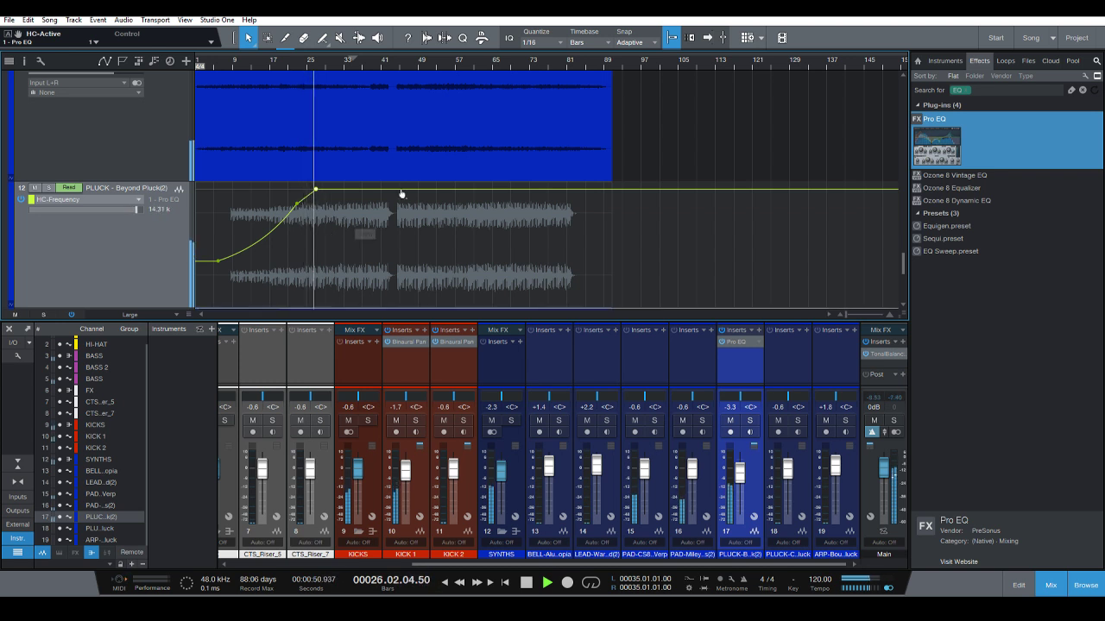
# Hold the high-cut automation at its maximum until about bar 73, then curve it down to the minimum near bar 84.
pyautogui.click(473, 189)
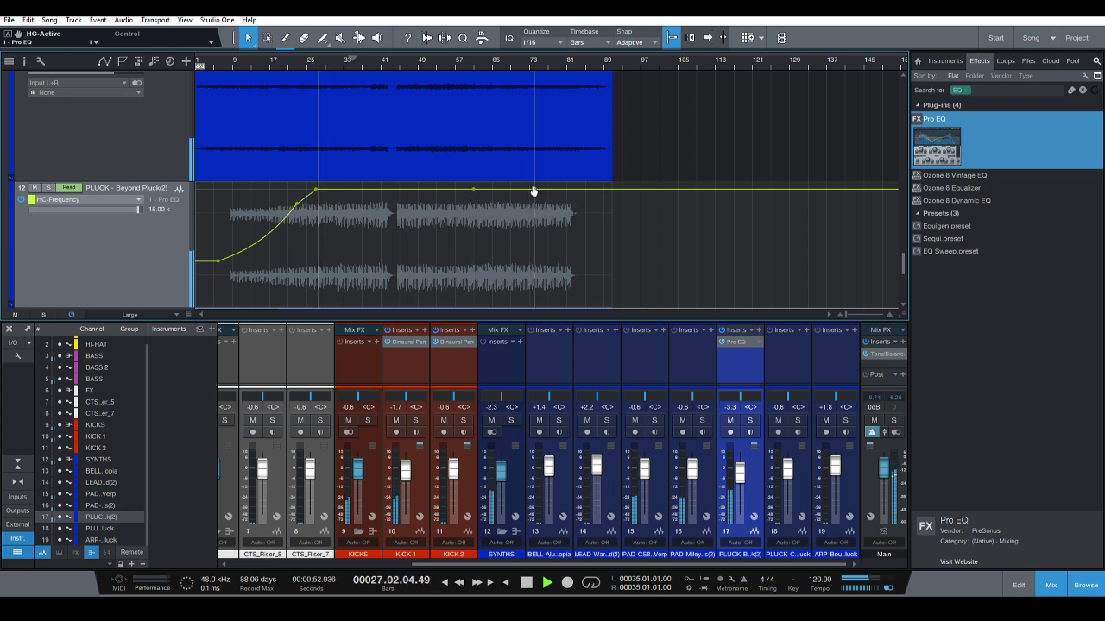
pyautogui.click(533, 189)
pyautogui.moveTo(587, 189); pyautogui.dragTo(587, 307)
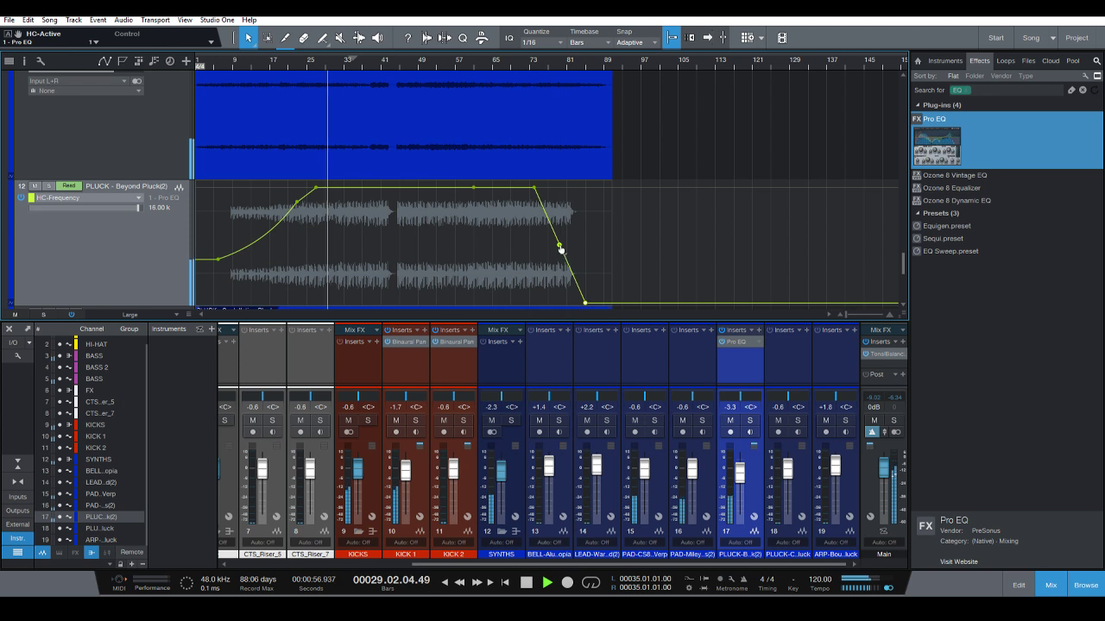
pyautogui.moveTo(560, 248); pyautogui.dragTo(532, 240)
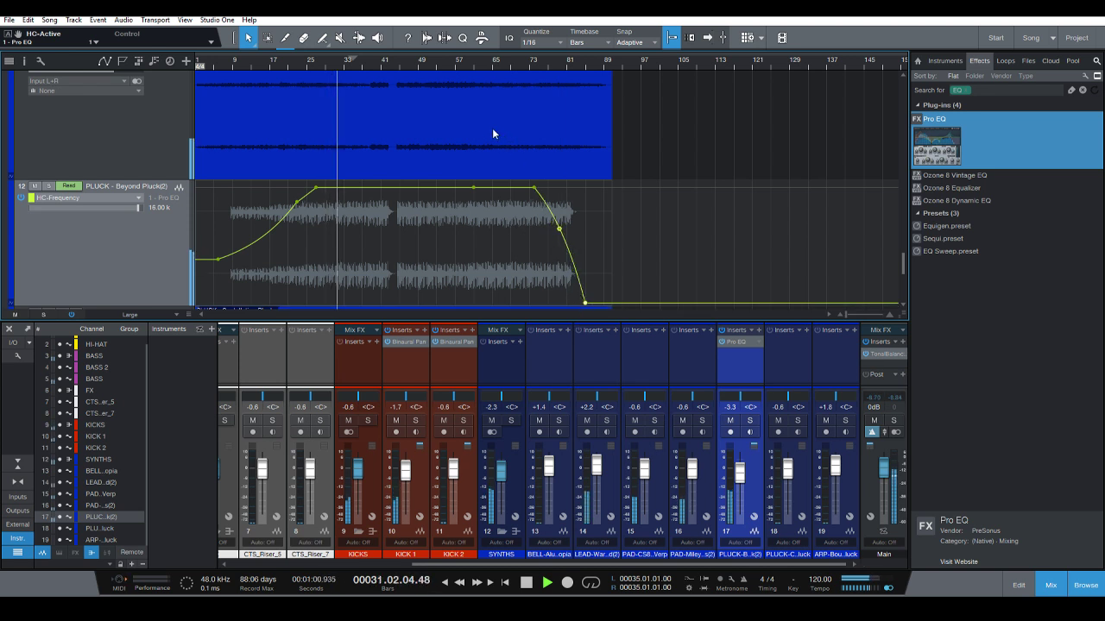
# Hide the automation and reduce the track height to Tiny, then stop playback with autoscroll on.
pyautogui.scroll(3, 561, 156)
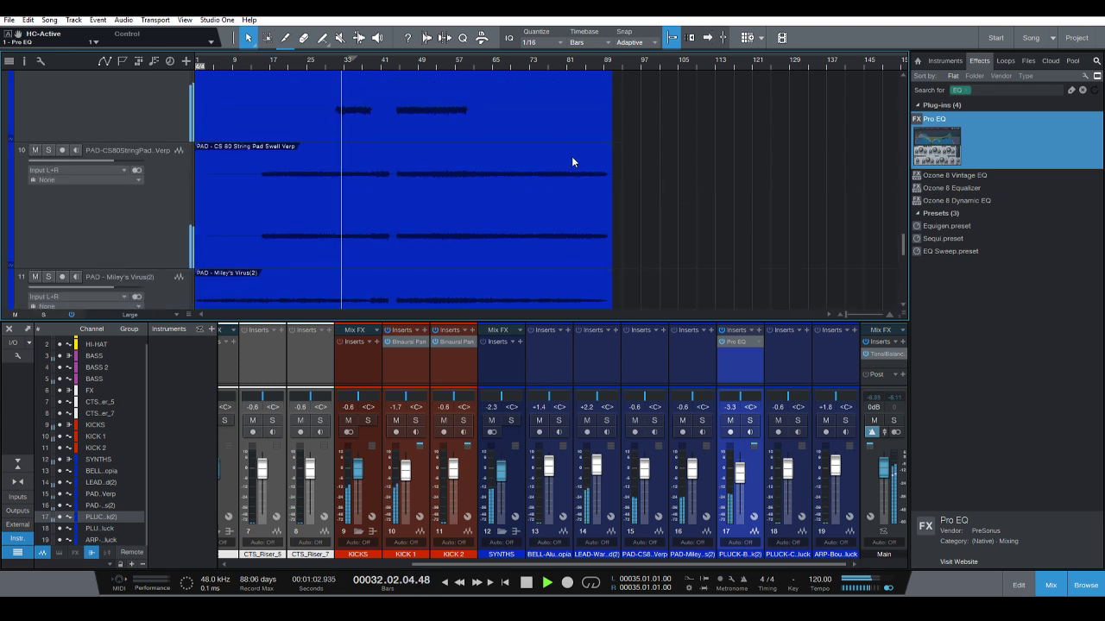
pyautogui.scroll(-3, 572, 161)
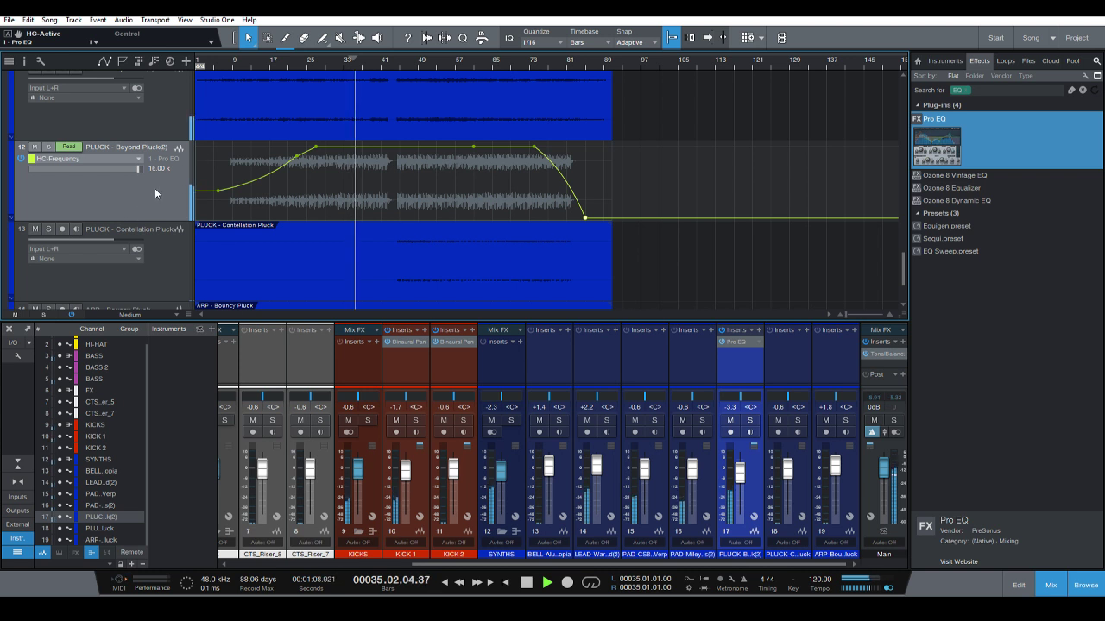
pyautogui.press('a')
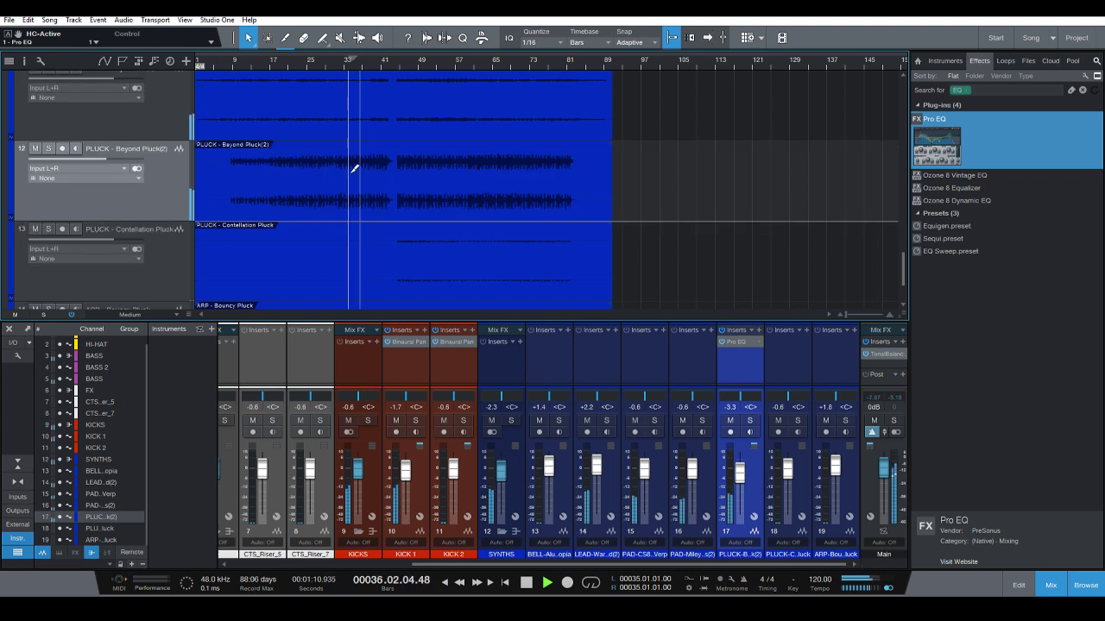
pyautogui.hotkey('shift', 'w')
pyautogui.hotkey('shift', 'w')
pyautogui.hotkey('shift', 'w')
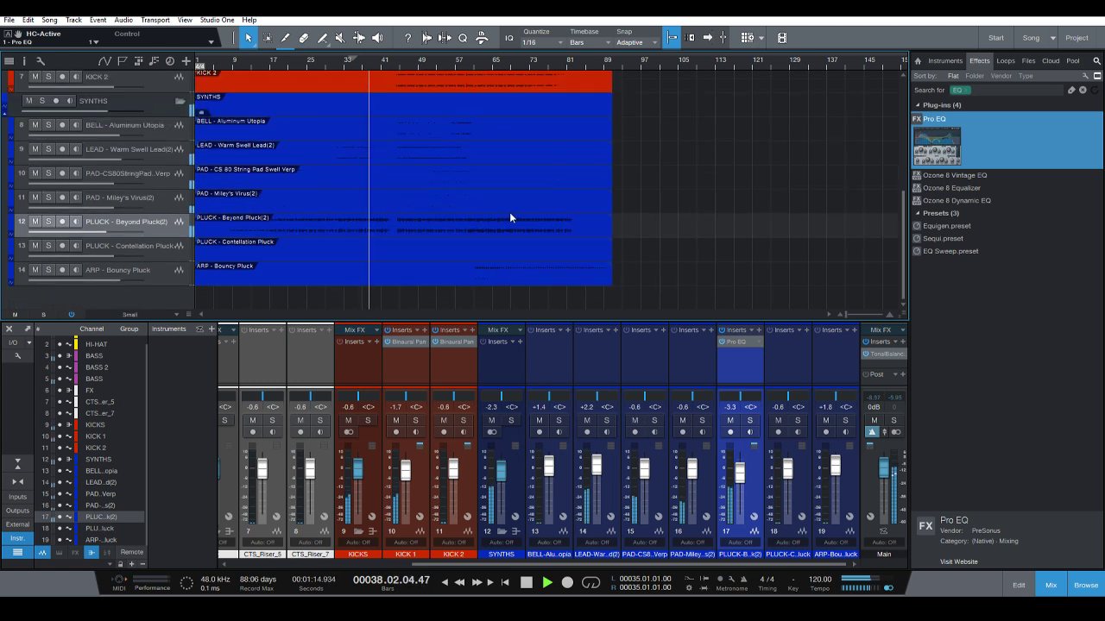
pyautogui.hotkey('shift', 'e')
pyautogui.scroll(-1, 538, 198)
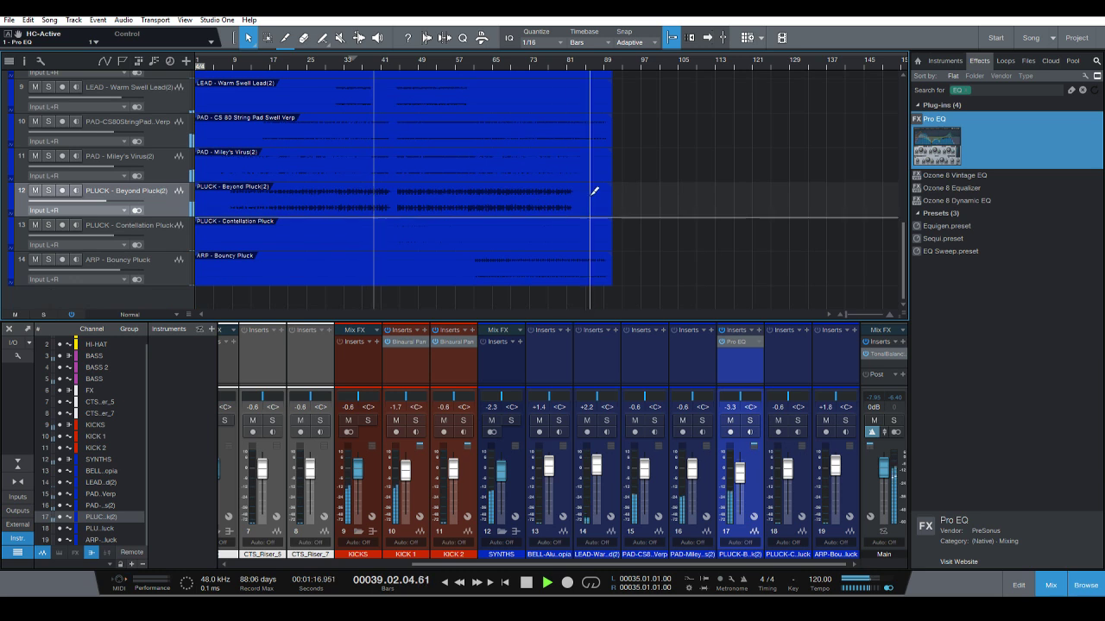
pyautogui.hotkey('shift', 'w')
pyautogui.hotkey('shift', 'w')
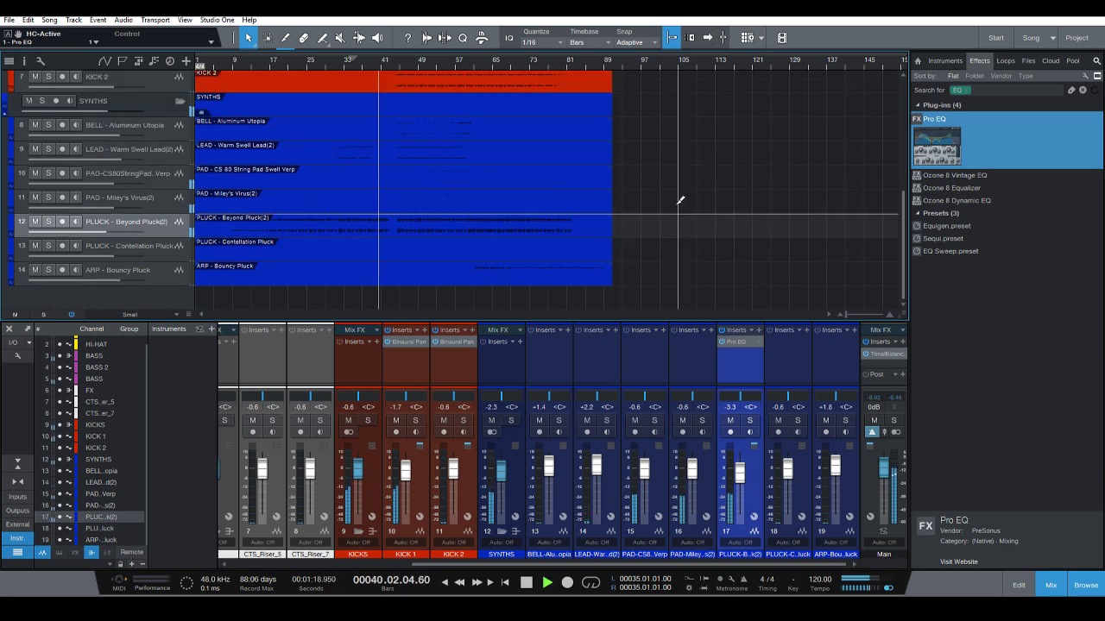
pyautogui.hotkey('shift', 'e')
pyautogui.hotkey('shift', 'w')
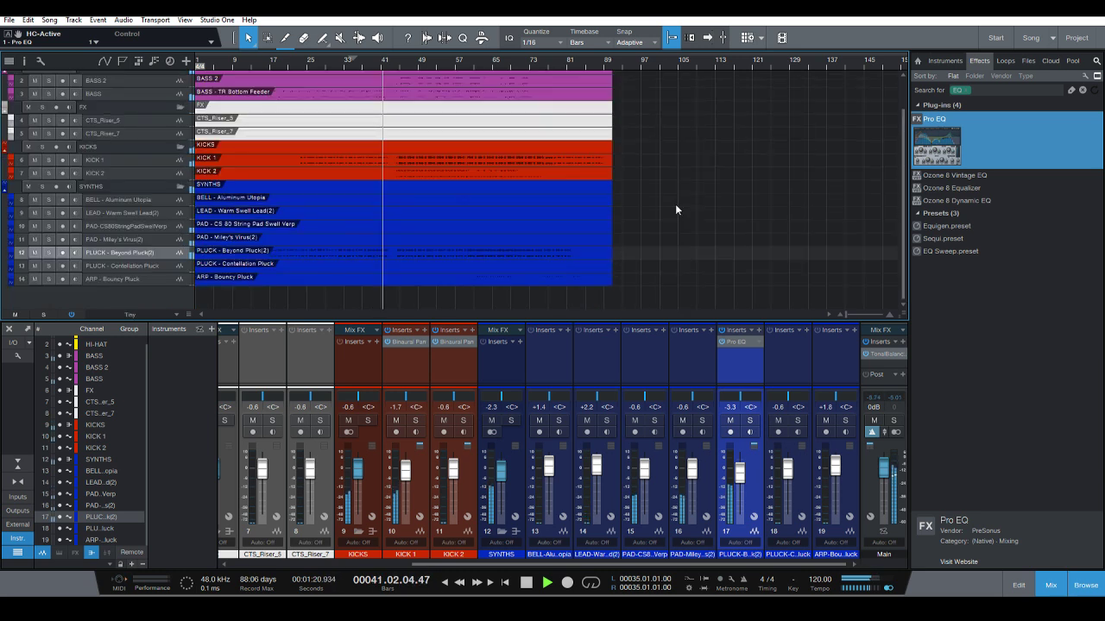
pyautogui.scroll(1, 673, 203)
pyautogui.scroll(-2, 665, 211)
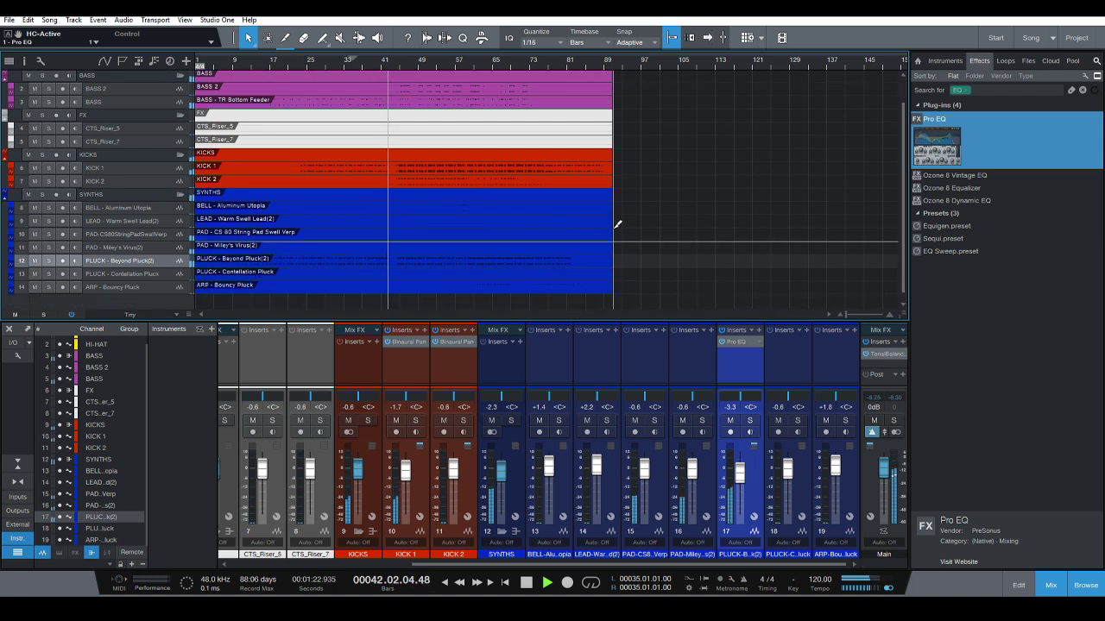
pyautogui.press('space')
pyautogui.press('f')
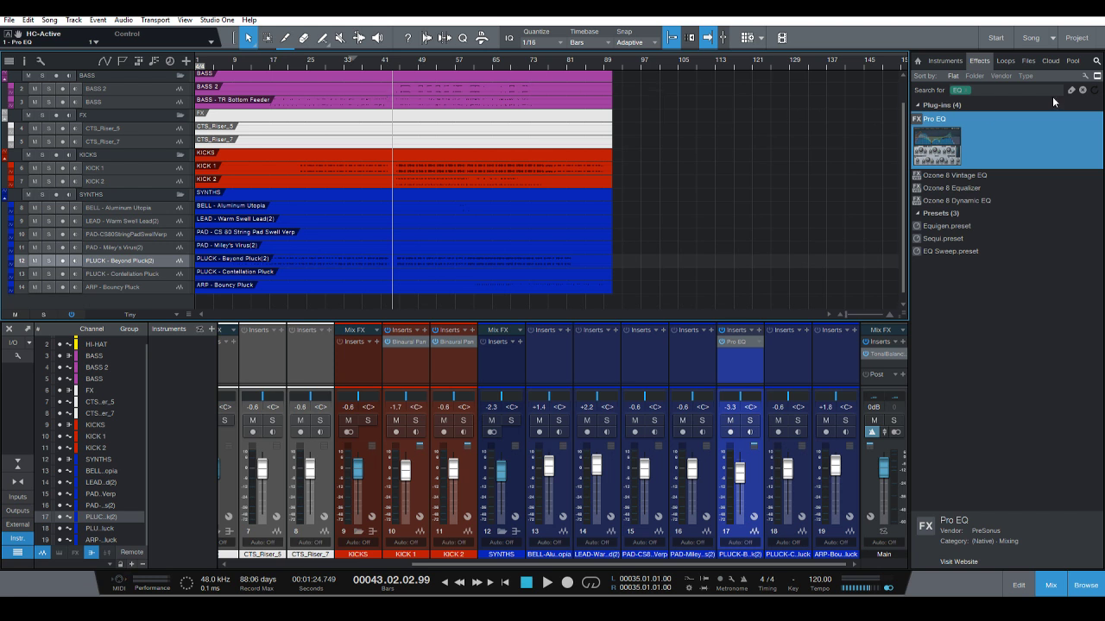
# Replace the effects search with "AIR" and insert Open AIR on the SYNTHS bus.
pyautogui.click(1081, 90)
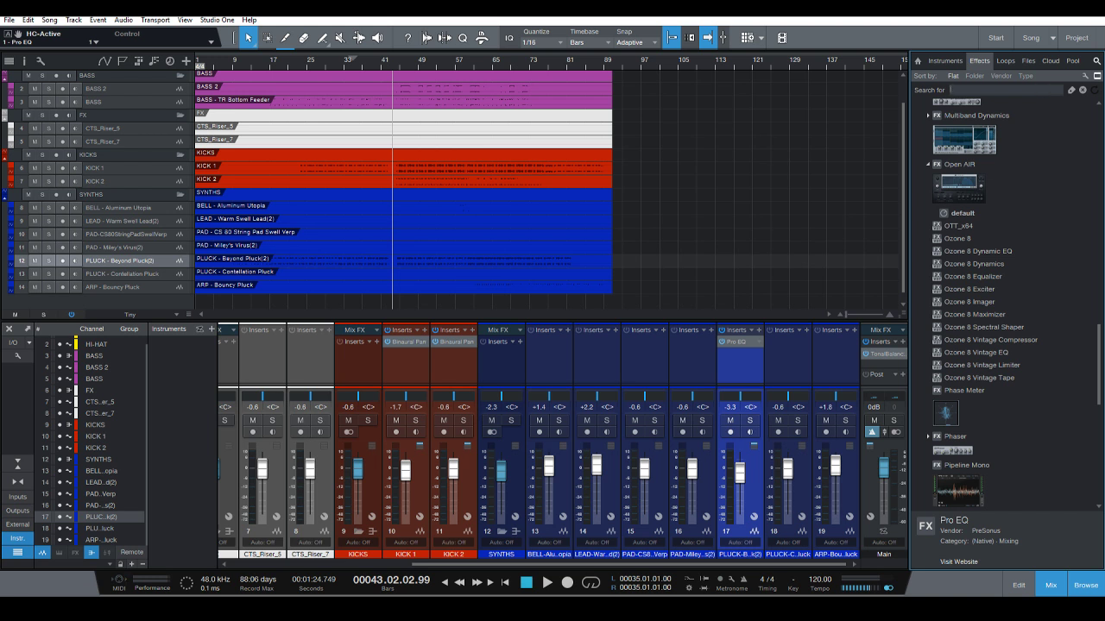
pyautogui.write('AIR')
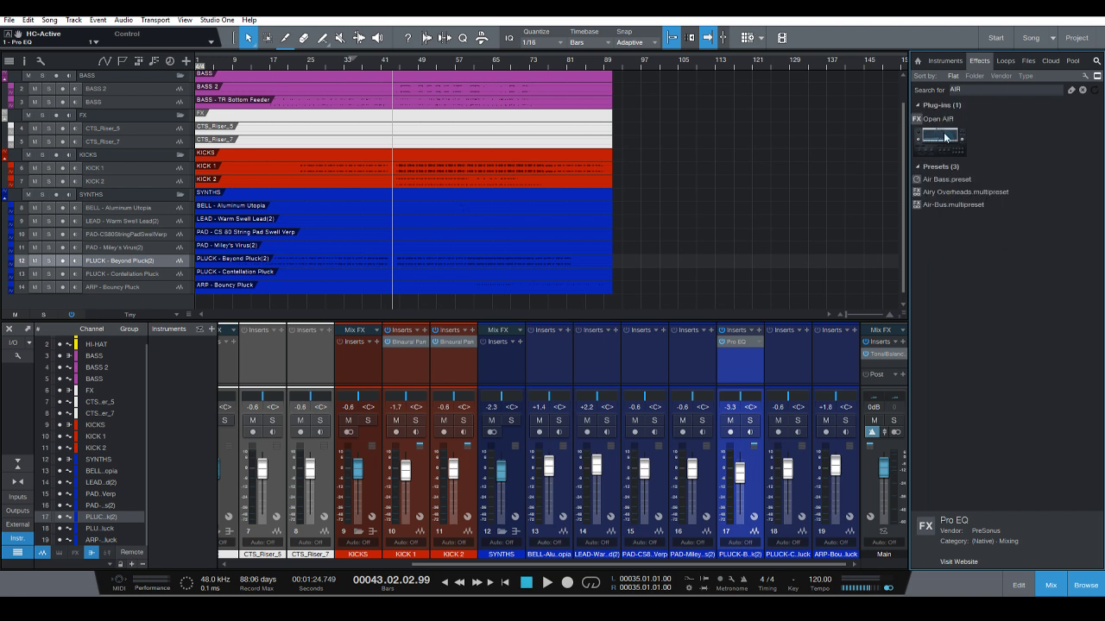
pyautogui.moveTo(944, 138); pyautogui.dragTo(126, 194)
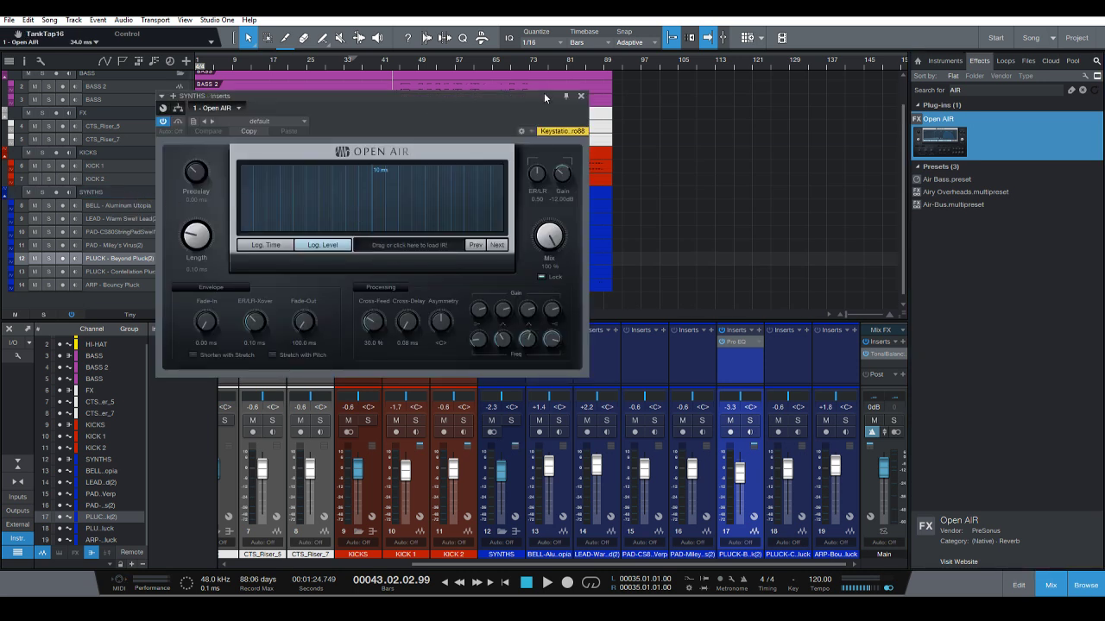
pyautogui.click(580, 97)
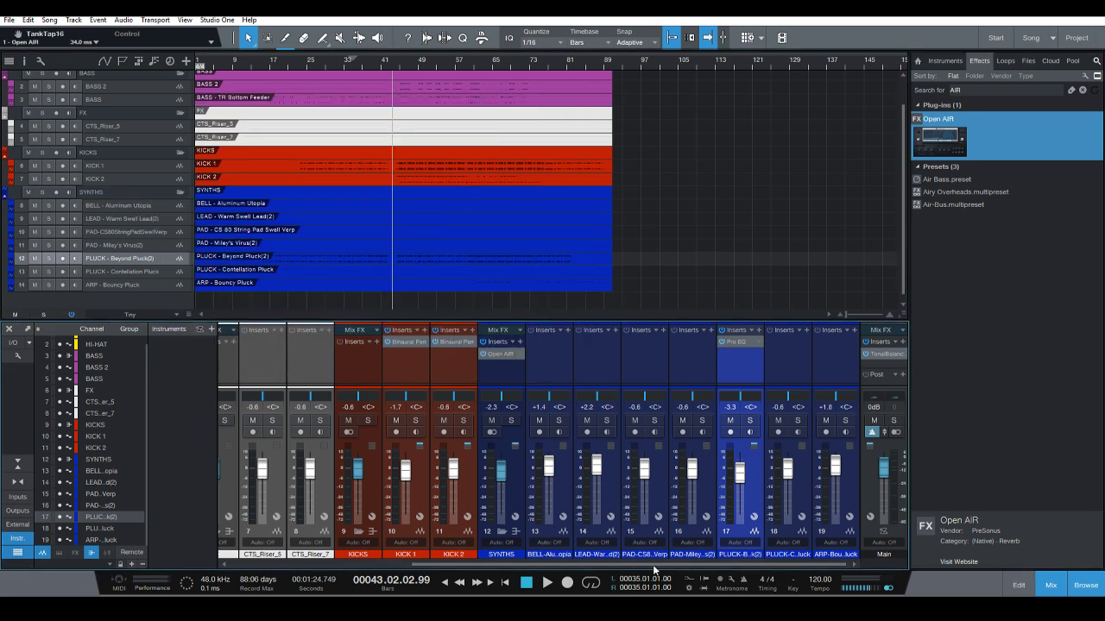
# Insert Open AIR on the FX and BASS buses, closing each plug-in window.
pyautogui.moveTo(653, 564); pyautogui.dragTo(364, 561)
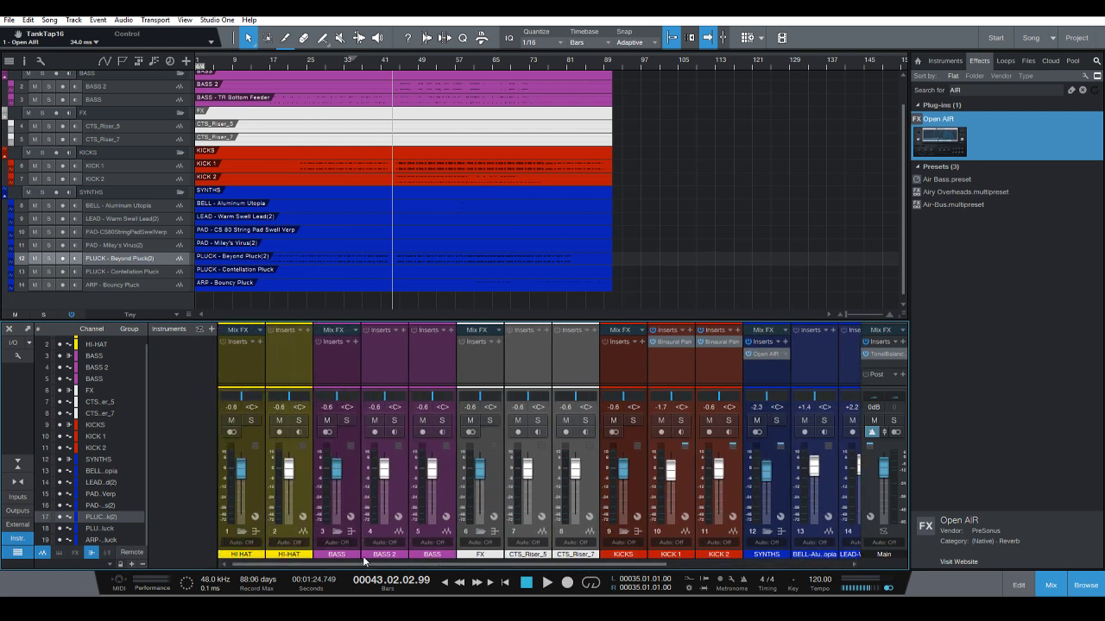
pyautogui.moveTo(936, 138); pyautogui.dragTo(481, 371)
pyautogui.click(583, 96)
pyautogui.moveTo(940, 141); pyautogui.dragTo(342, 363)
pyautogui.click(581, 96)
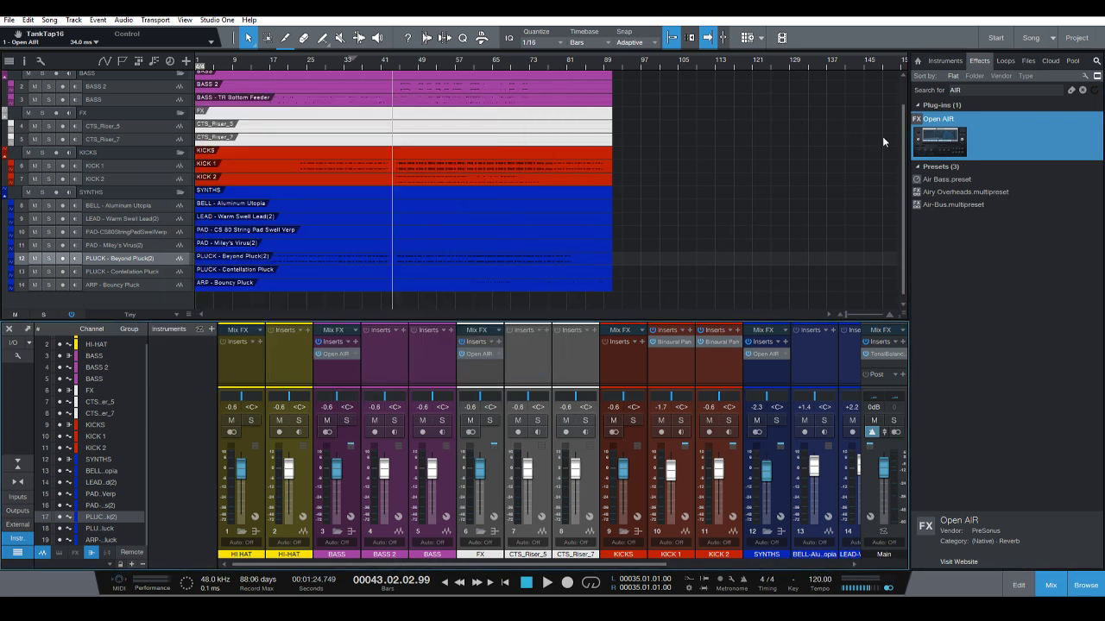
# Insert Open AIR on the HI HAT bus and close its plug-in window.
pyautogui.moveTo(939, 141); pyautogui.dragTo(246, 343)
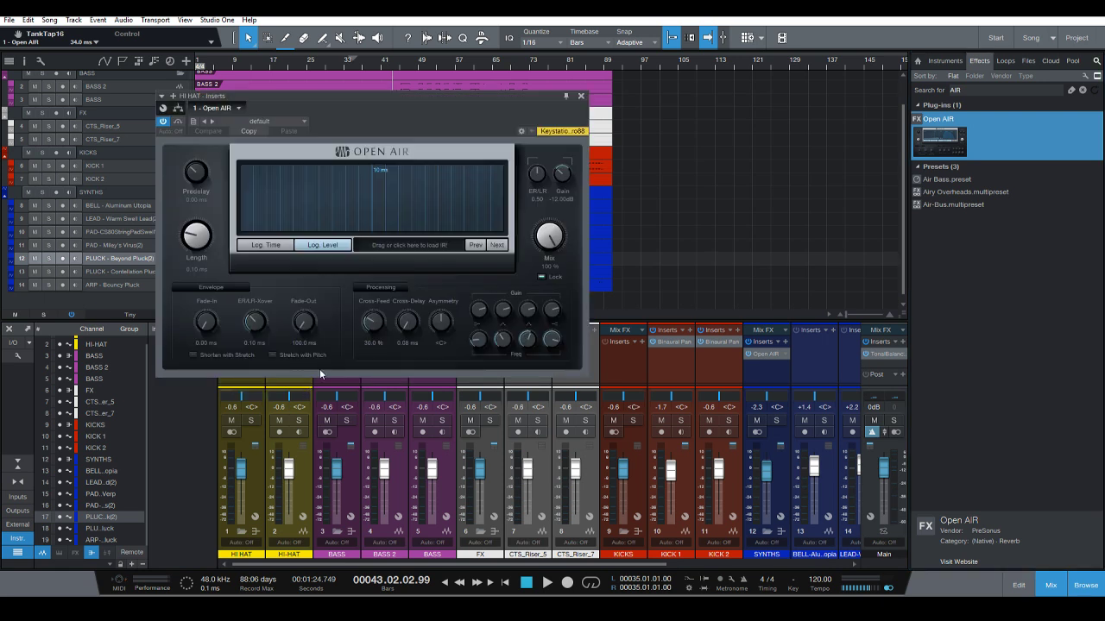
pyautogui.click(580, 96)
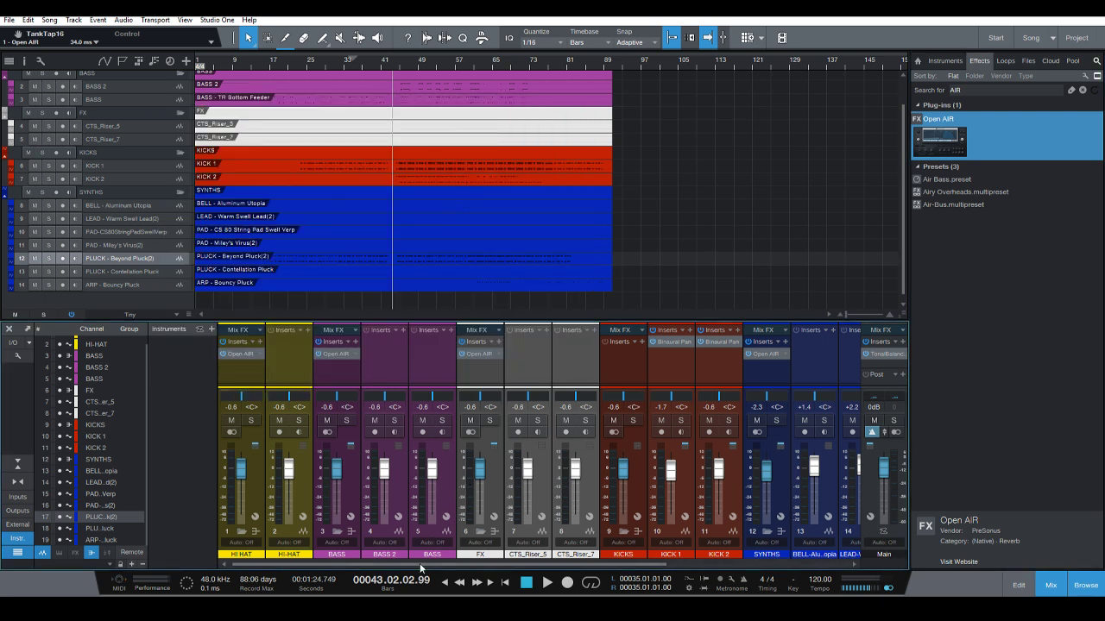
# Start loading an impulse into the SYNTHS bus's Open AIR, opening the 5 PLATE DIGITAL folder of EWQL Spaces - IR Library in IR and Other Samples.
pyautogui.moveTo(420, 562); pyautogui.dragTo(604, 566)
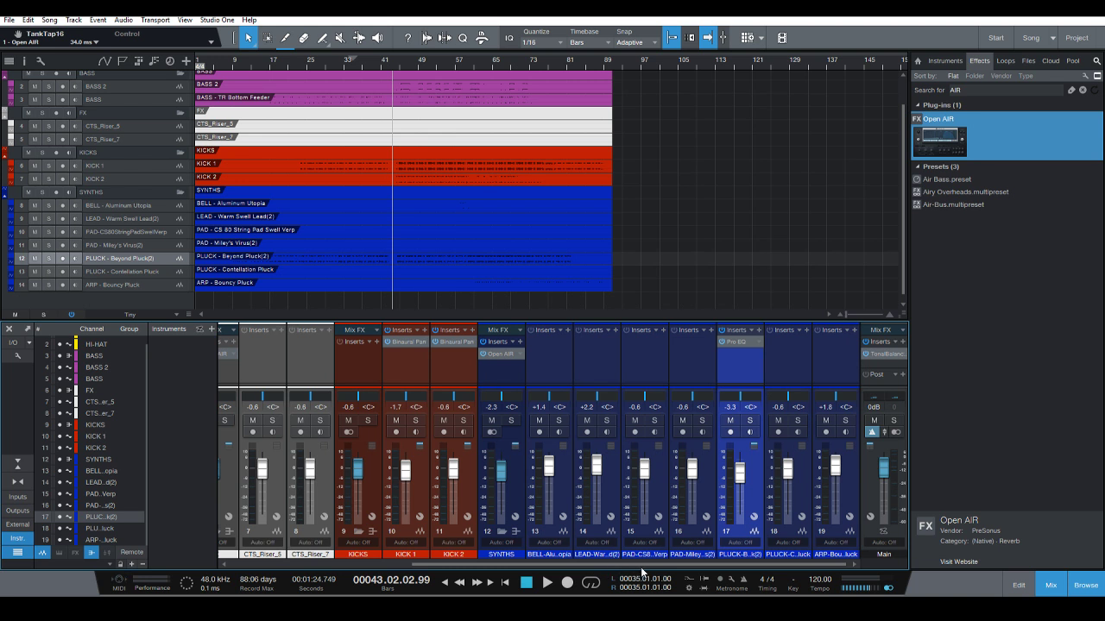
pyautogui.click(502, 353)
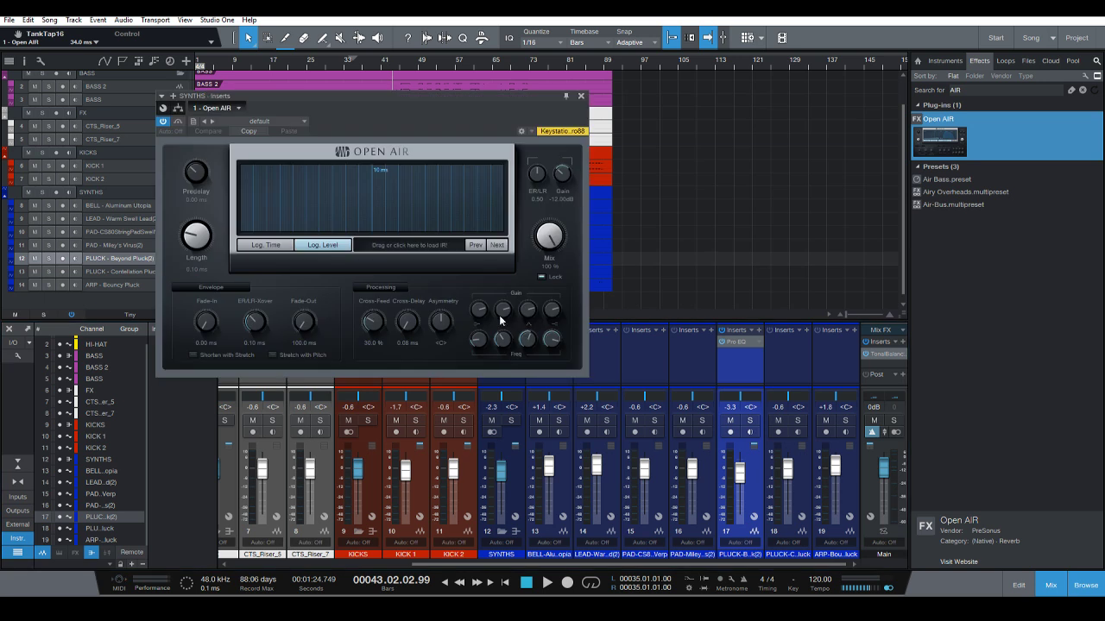
pyautogui.click(422, 245)
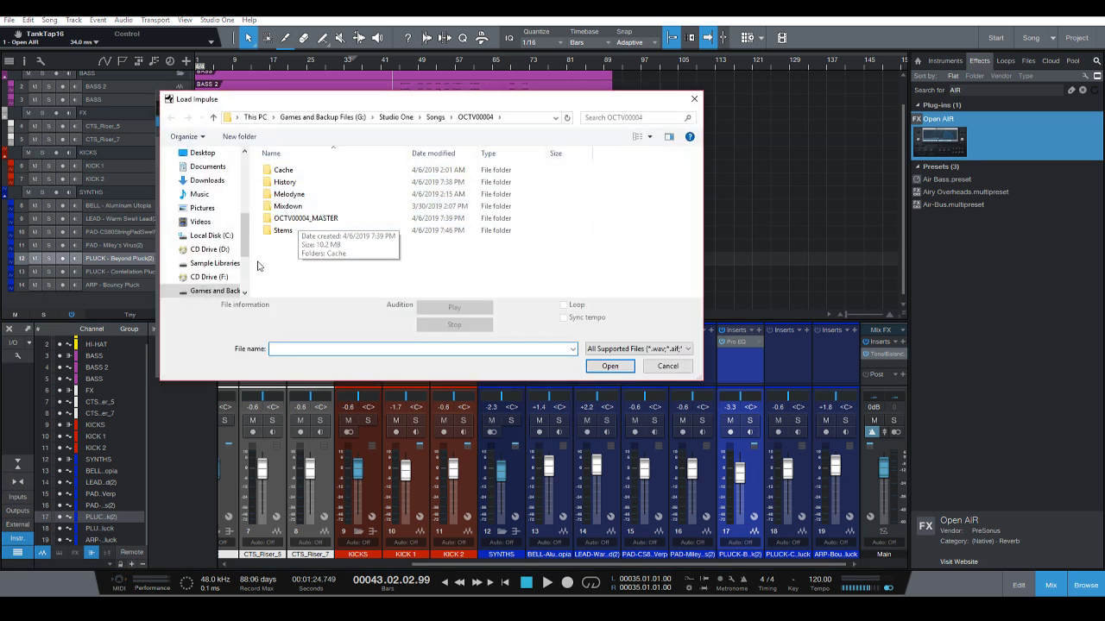
pyautogui.click(207, 294)
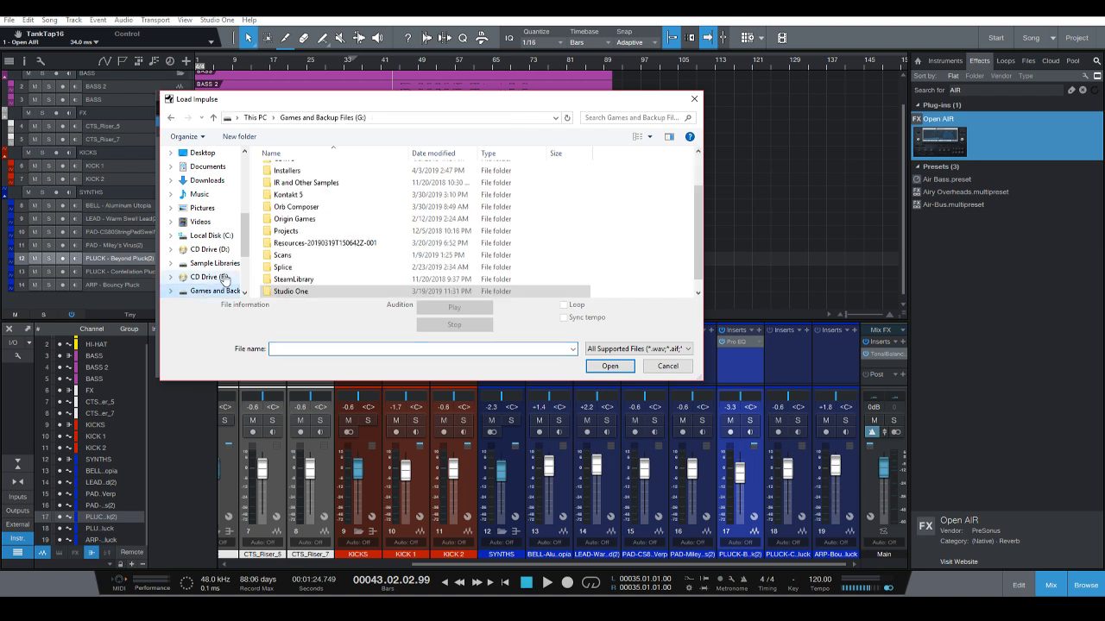
pyautogui.click(300, 195)
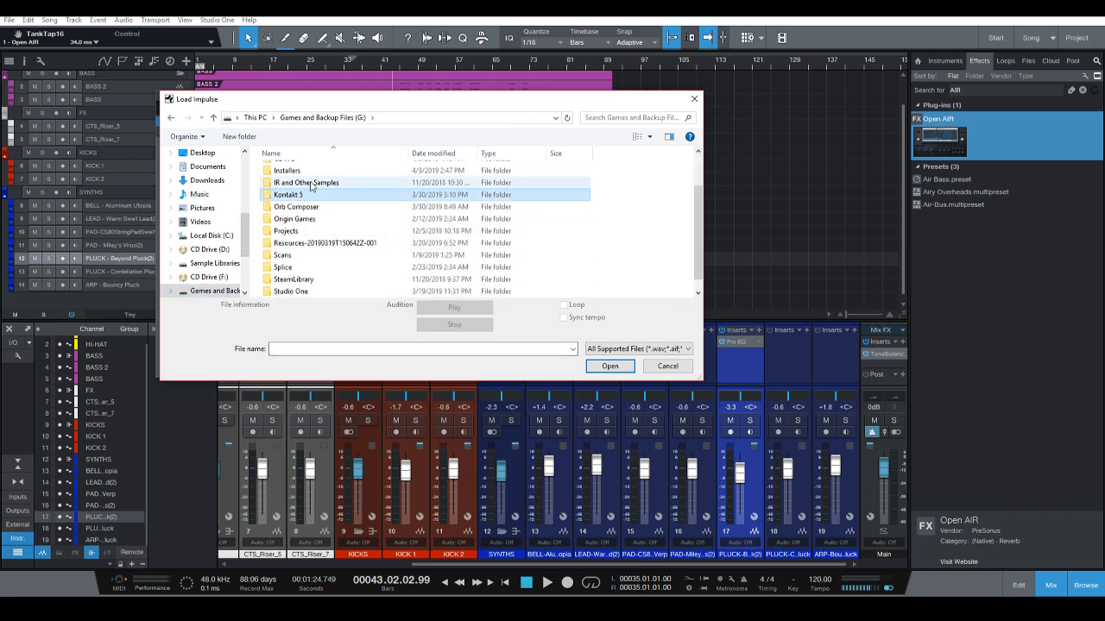
pyautogui.doubleClick(304, 182)
pyautogui.doubleClick(301, 172)
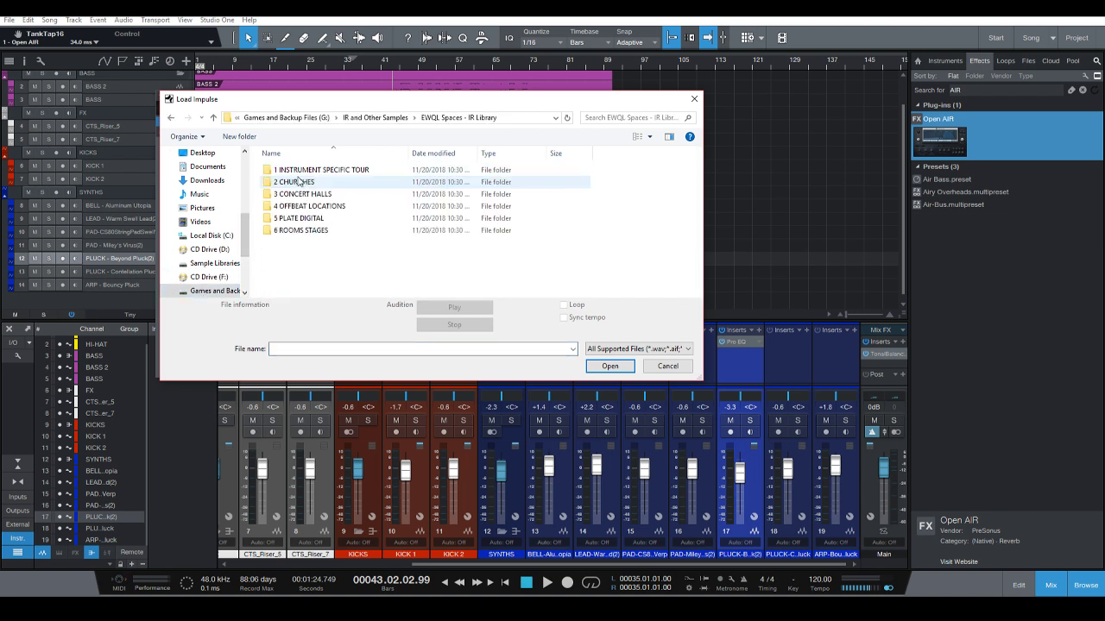
pyautogui.doubleClick(309, 221)
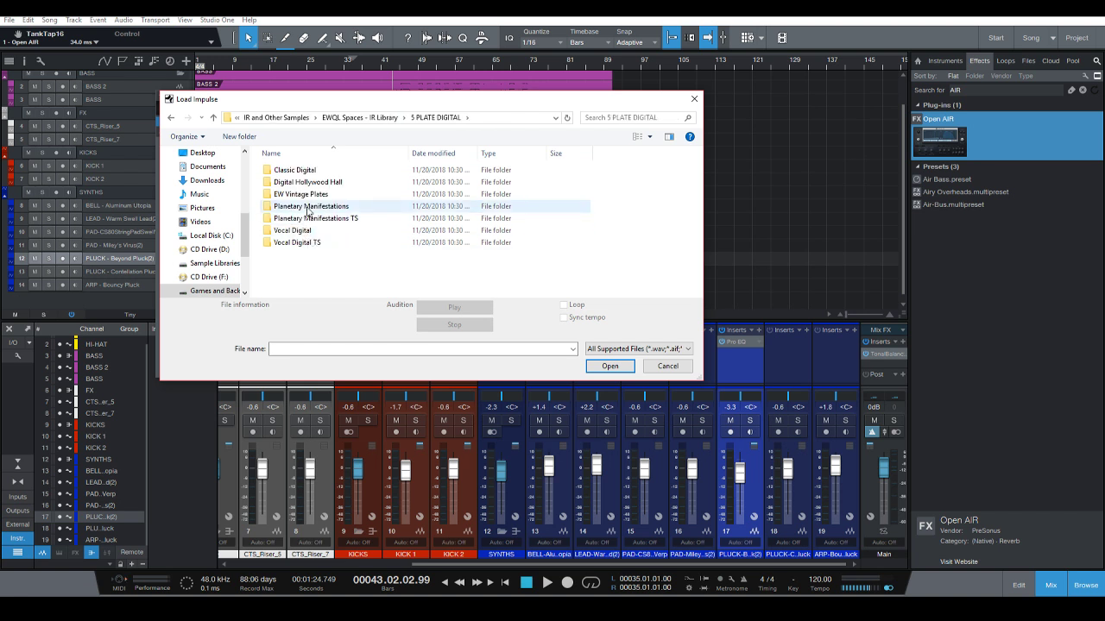
# Load the impulse response "Short Bright Plate 01 ST 0.6s.wav" from the EW Vintage Plates folder into Open AIR.
pyautogui.doubleClick(302, 194)
pyautogui.scroll(-4, 362, 190)
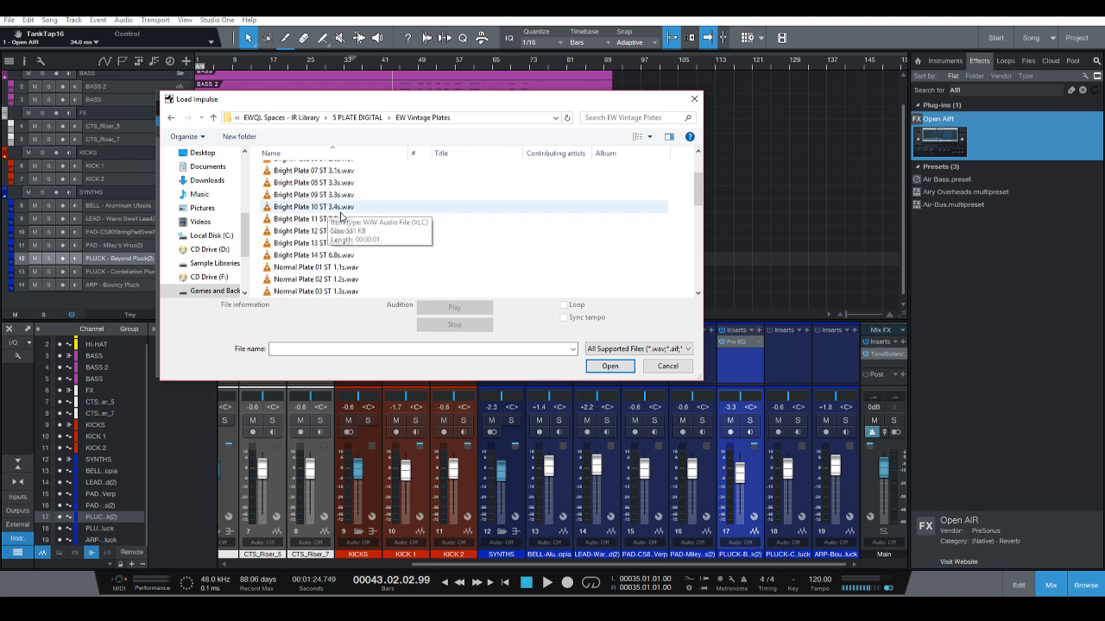
pyautogui.moveTo(405, 153); pyautogui.dragTo(450, 153)
pyautogui.scroll(-7, 431, 193)
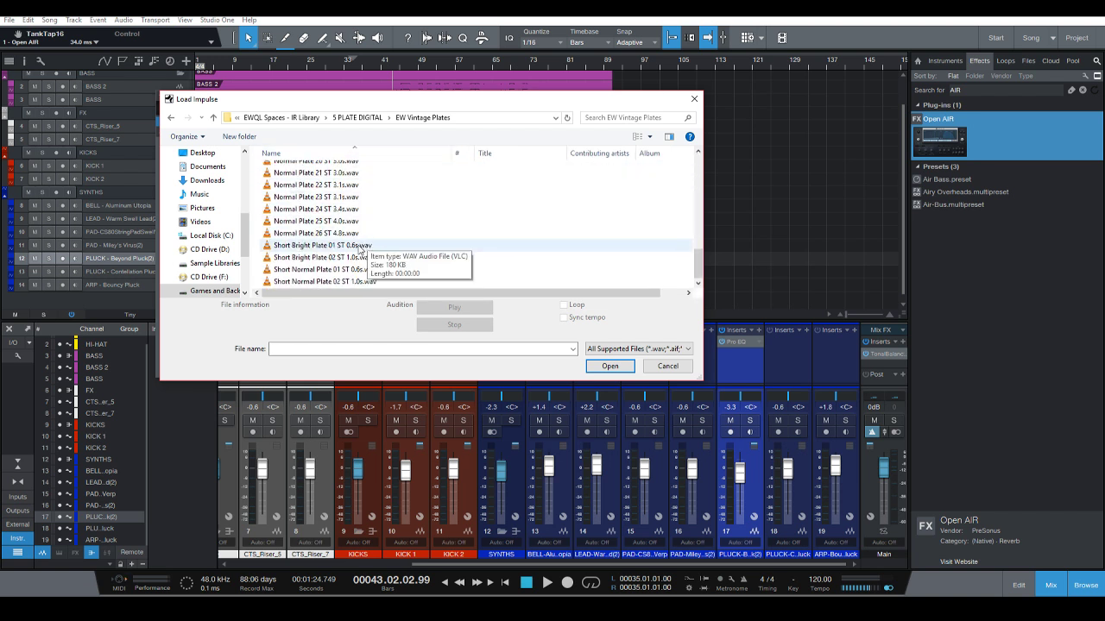
pyautogui.doubleClick(345, 249)
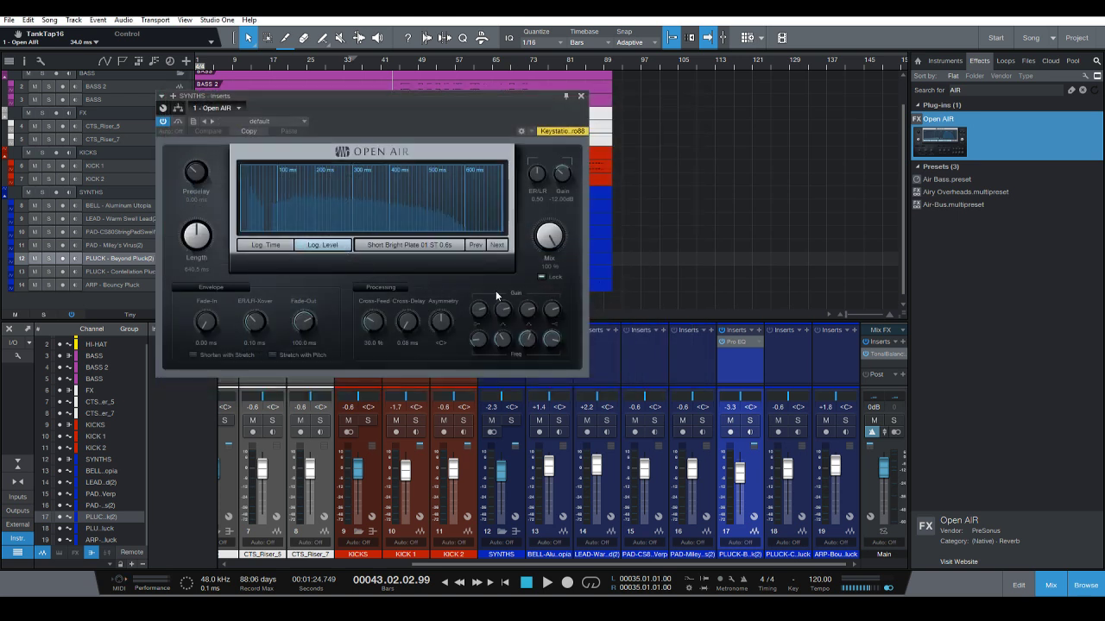
# With the mix unlocked, set the SYNTHS Open AIR mix to about 30% and its gain to -5.16 dB.
pyautogui.moveTo(551, 243); pyautogui.dragTo(538, 263)
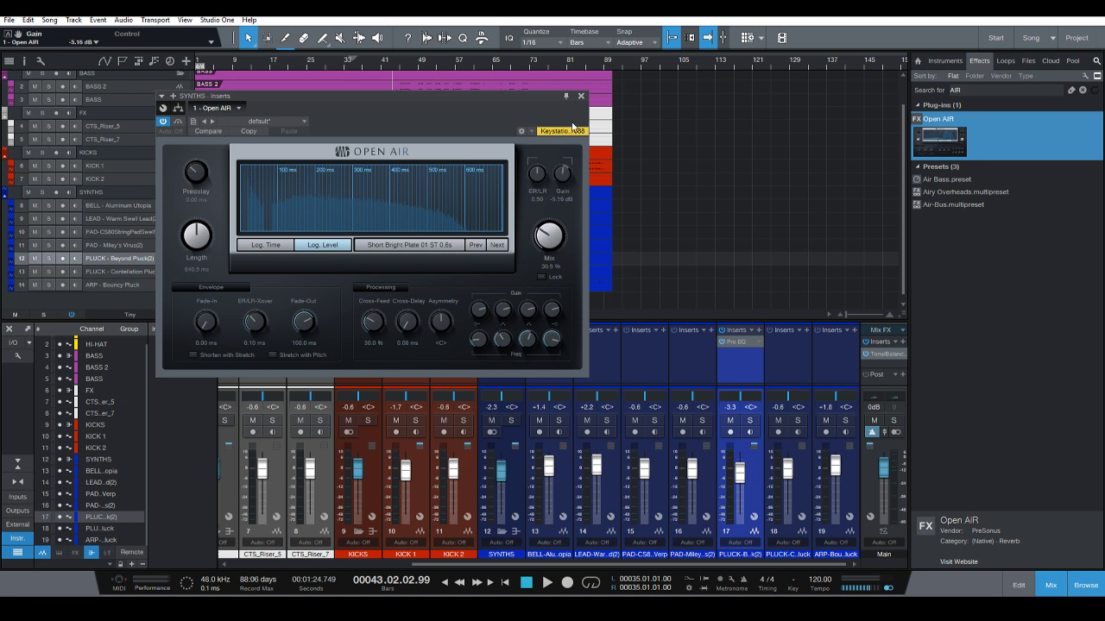
pyautogui.click(581, 97)
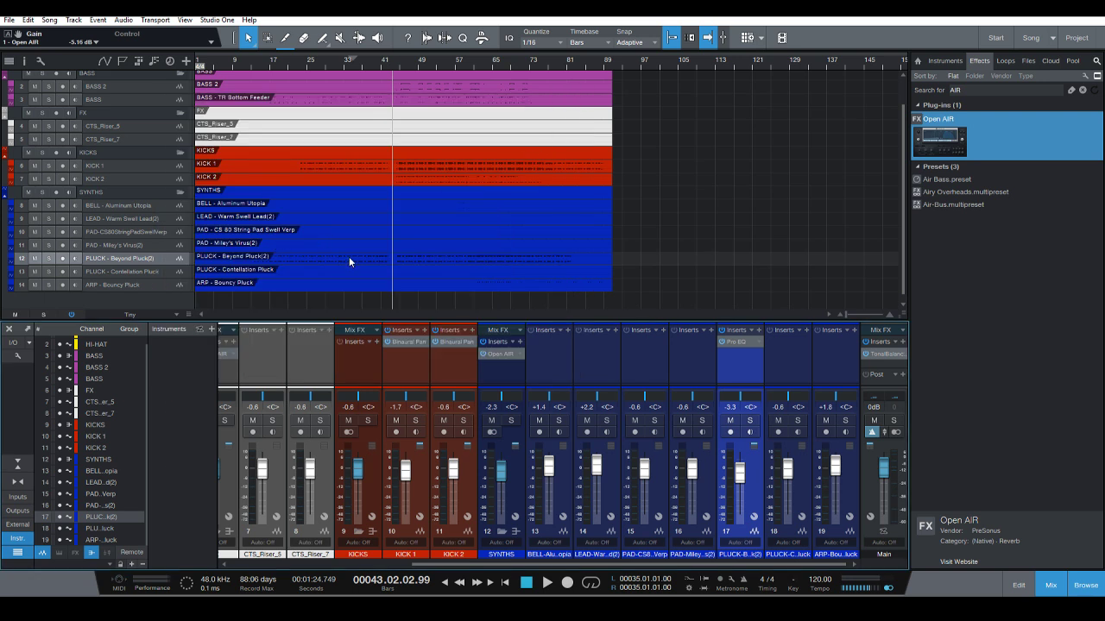
pyautogui.click(497, 354)
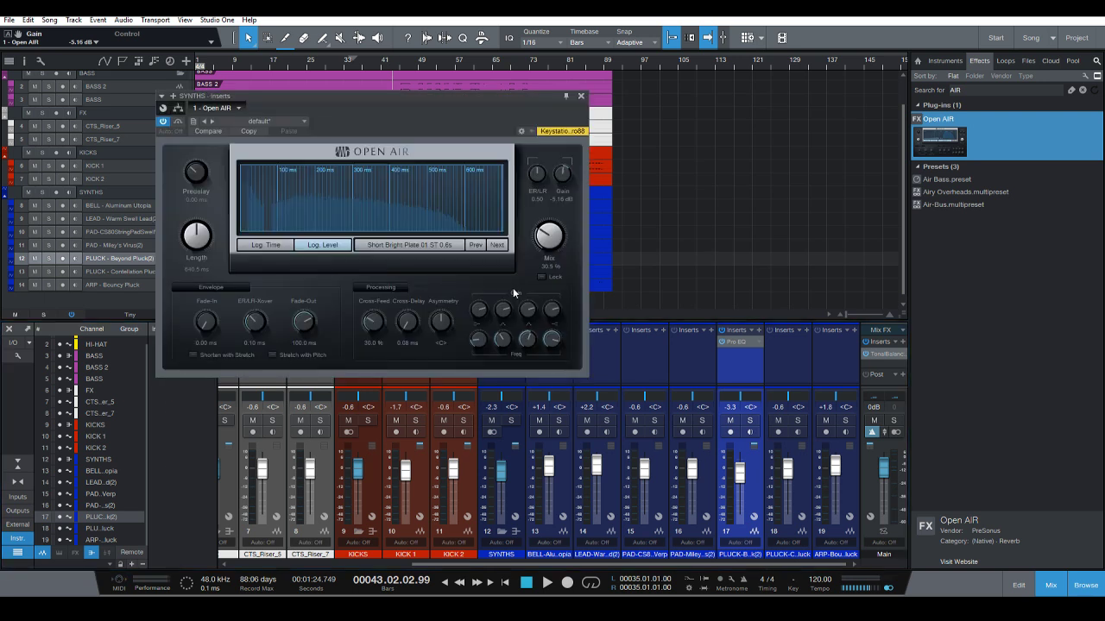
pyautogui.click(581, 97)
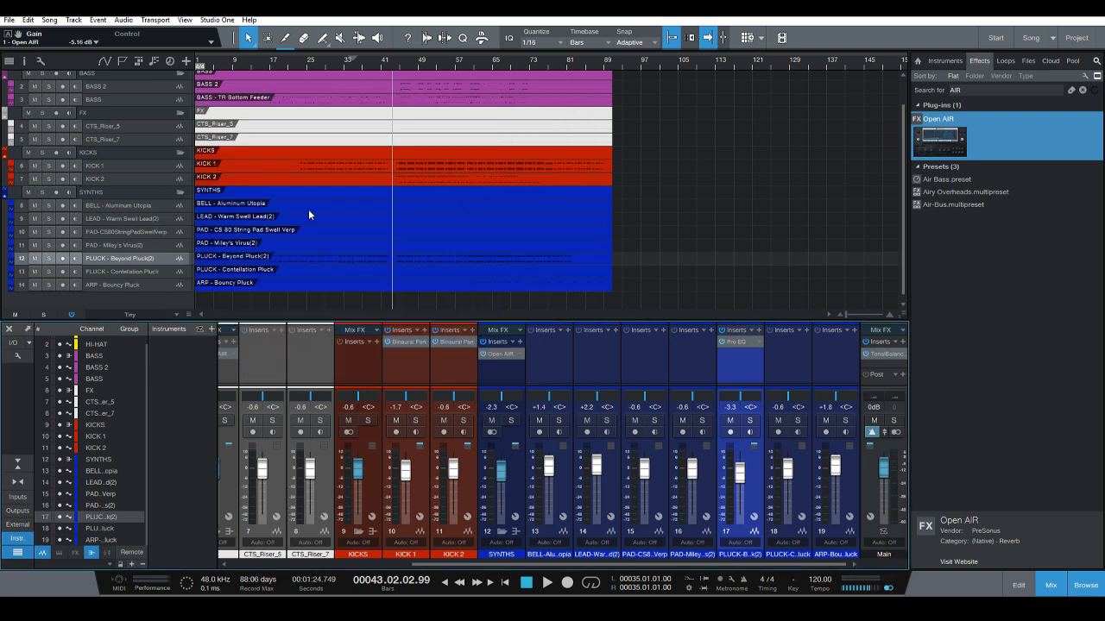
# Solo the SYNTHS folder track and start playback from around bar 43.
pyautogui.click(48, 192)
pyautogui.scroll(3, 374, 264)
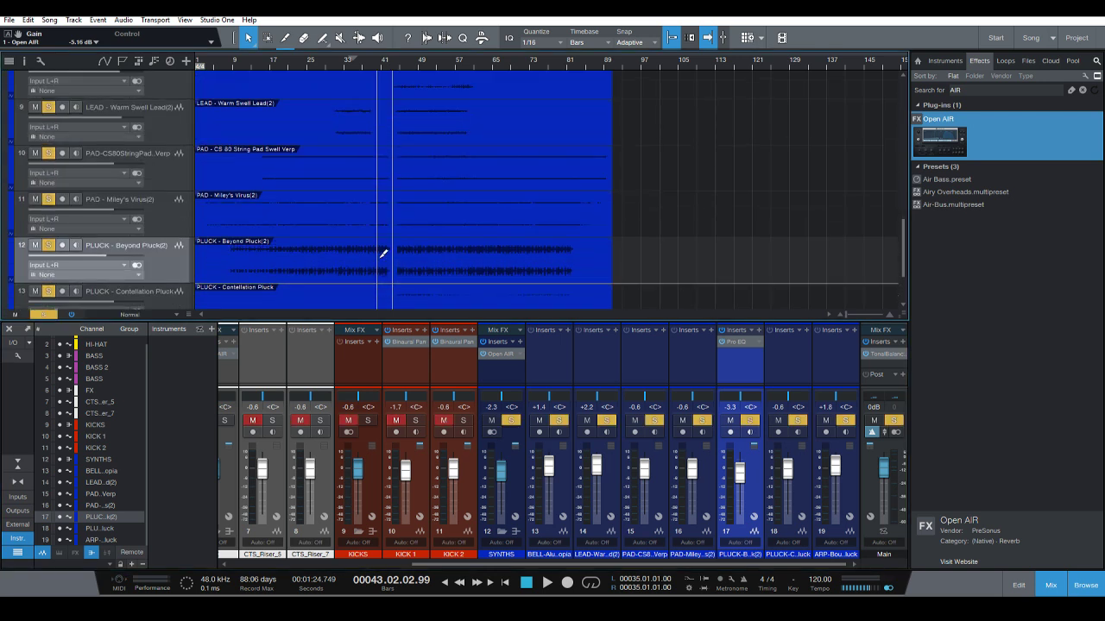
pyautogui.scroll(5, 395, 71)
pyautogui.press('space')
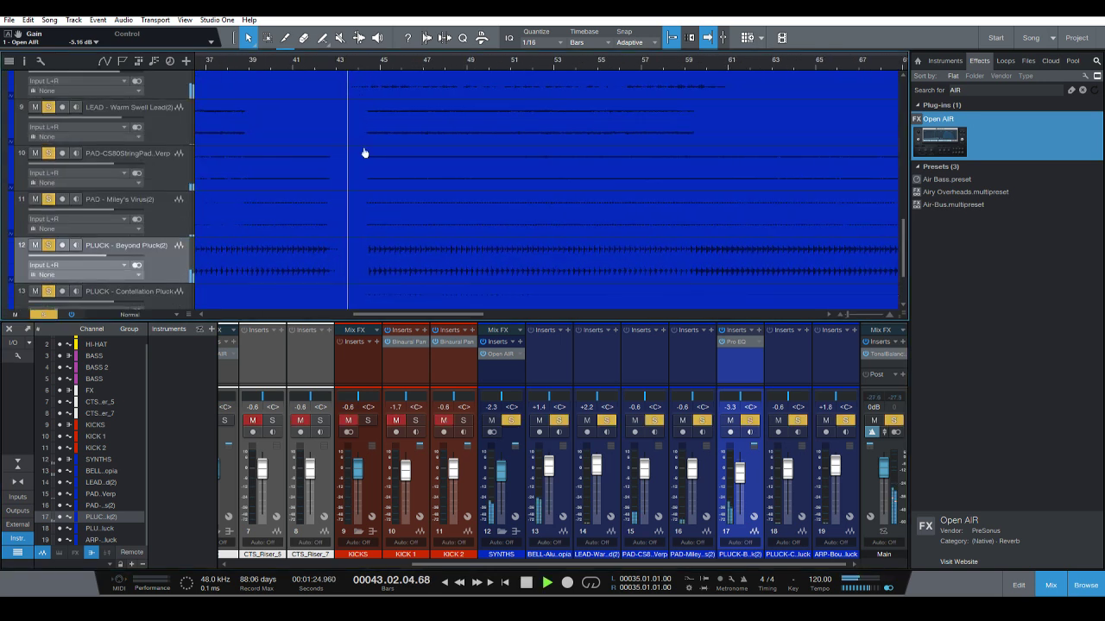
# Set the SYNTHS Open AIR mix to 13.0% and its predelay to -2.25 ms during playback.
pyautogui.click(501, 353)
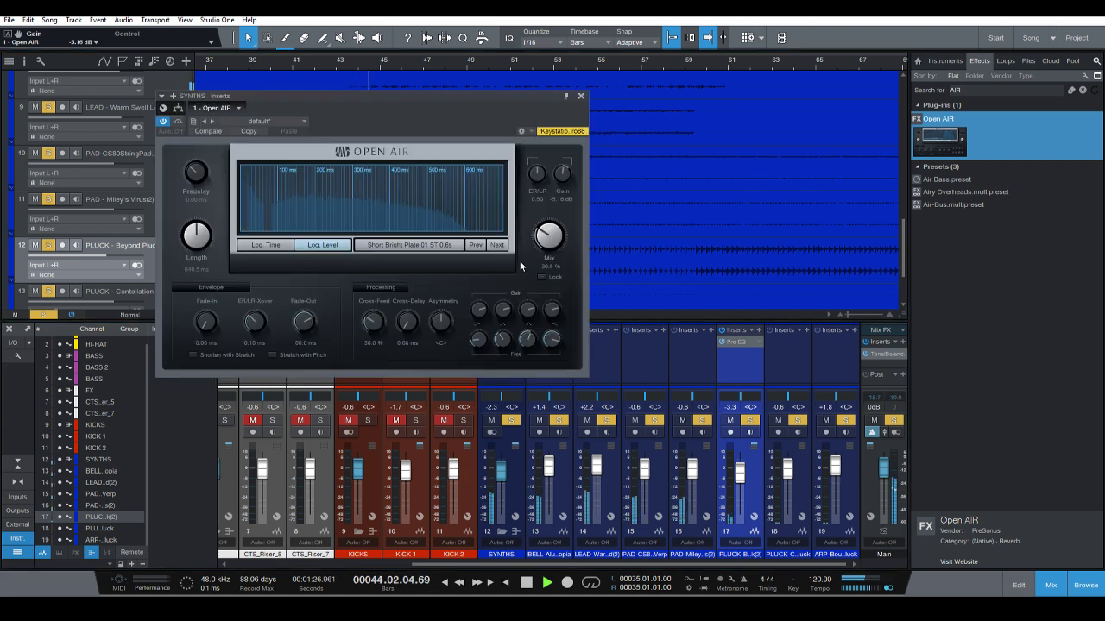
pyautogui.moveTo(545, 236)
pyautogui.mouseDown()
pyautogui.moveTo(531, 261)
pyautogui.moveTo(545, 238)
pyautogui.moveTo(534, 244)
pyautogui.mouseUp()
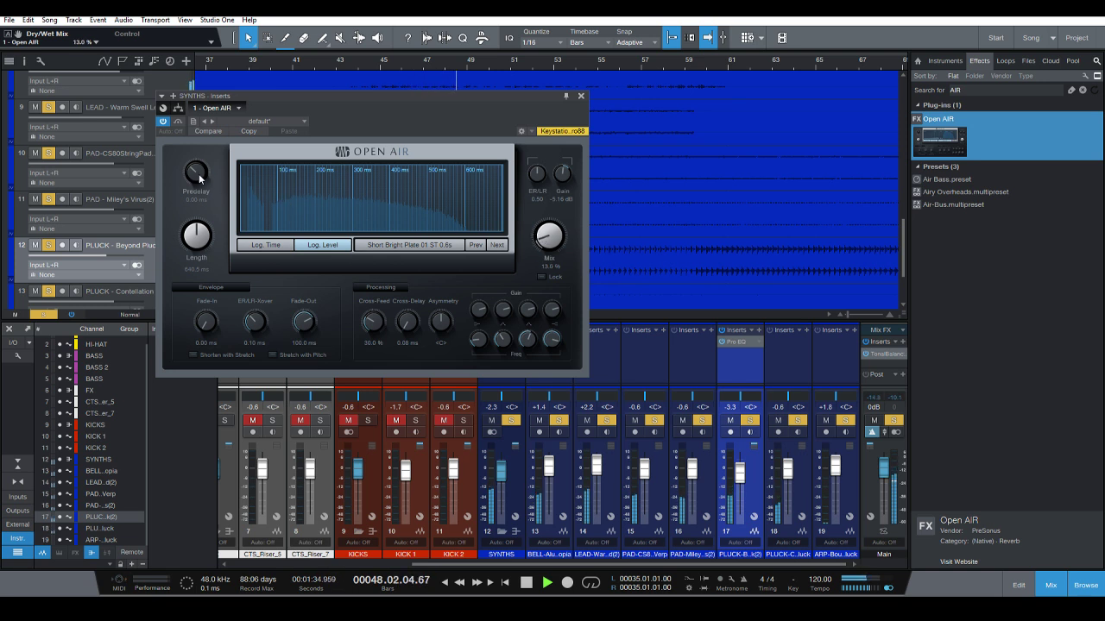
pyautogui.moveTo(199, 173); pyautogui.dragTo(201, 179)
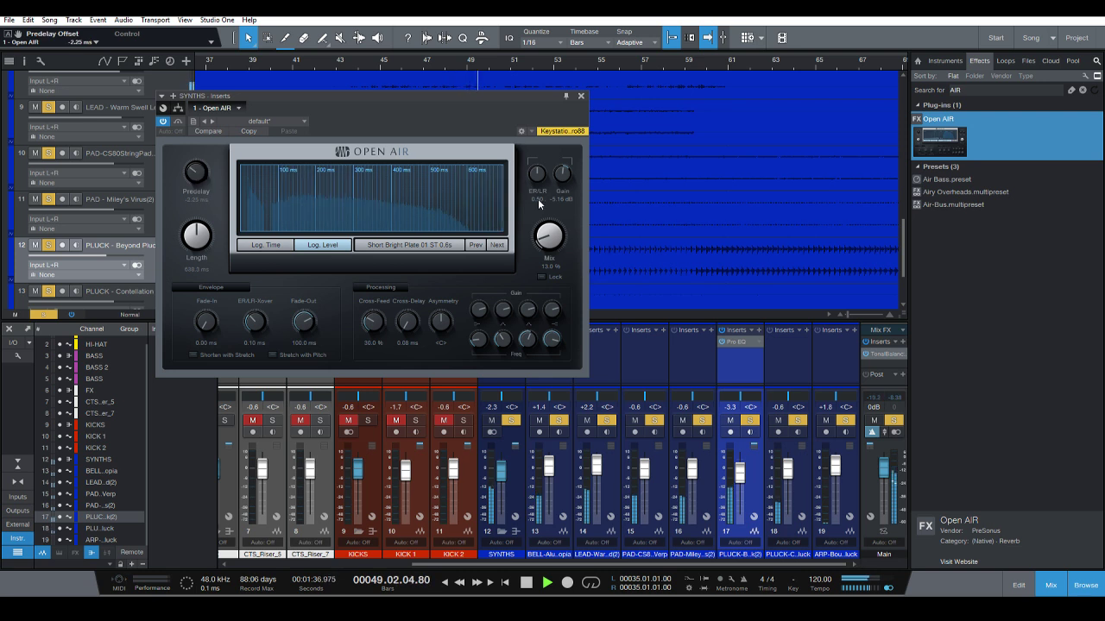
pyautogui.click(581, 96)
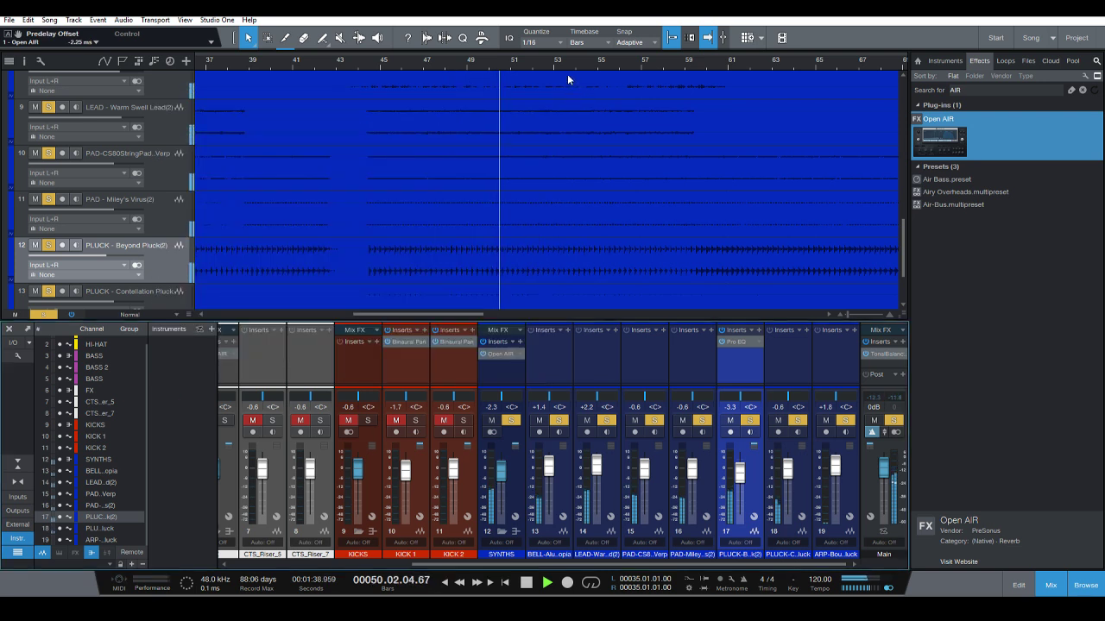
# Search the effects for "EQ" and insert Pro EQ after Open AIR on the SYNTHS channel.
pyautogui.press('w')
pyautogui.press('w')
pyautogui.press('w')
pyautogui.press('w')
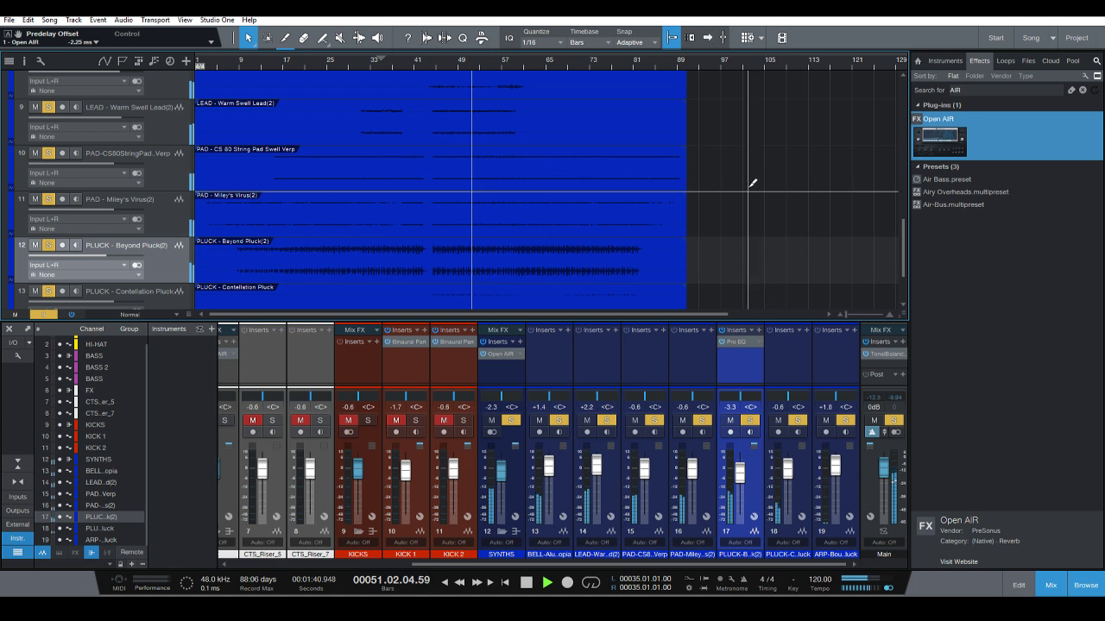
pyautogui.hotkey('alt', 'w')
pyautogui.hotkey('alt', 'w')
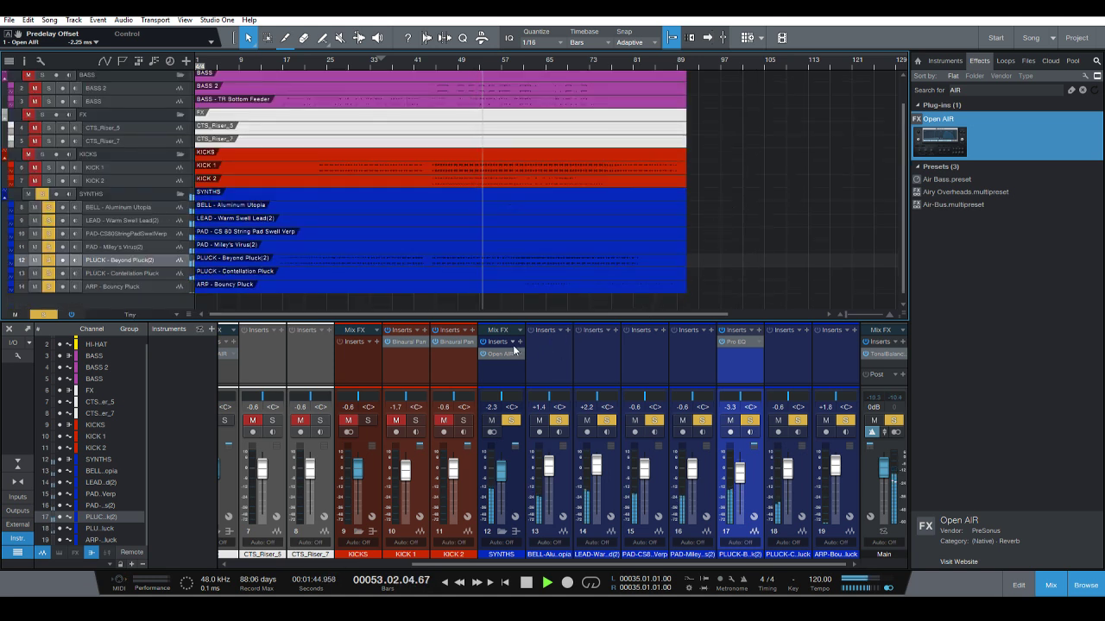
pyautogui.moveTo(438, 565); pyautogui.dragTo(532, 564)
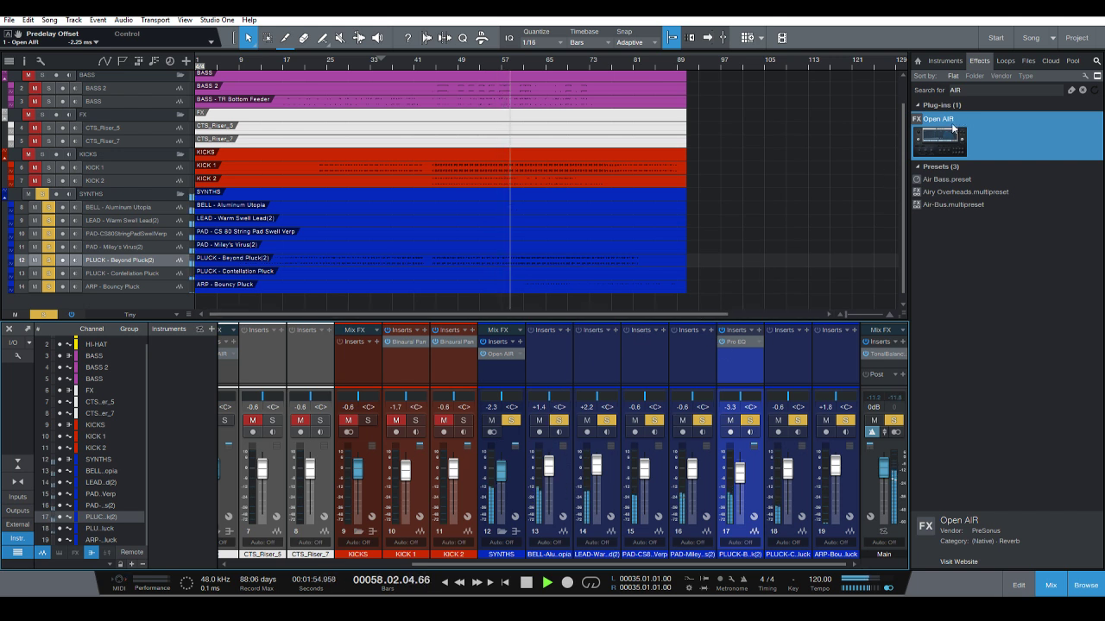
pyautogui.click(968, 92)
pyautogui.write('EQ')
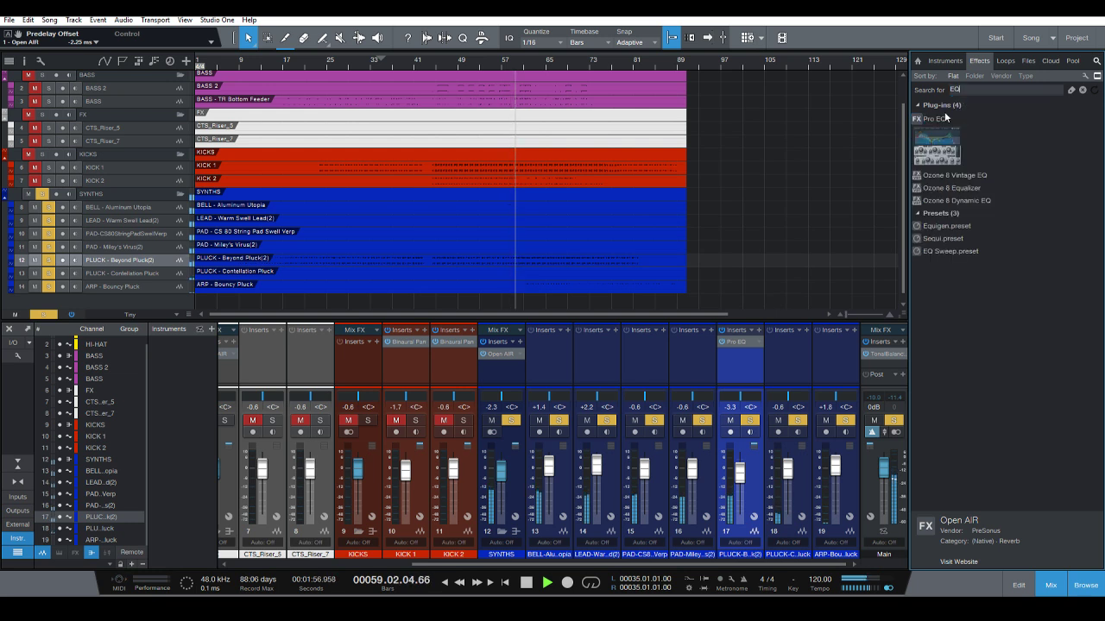
pyautogui.moveTo(937, 143); pyautogui.dragTo(521, 357)
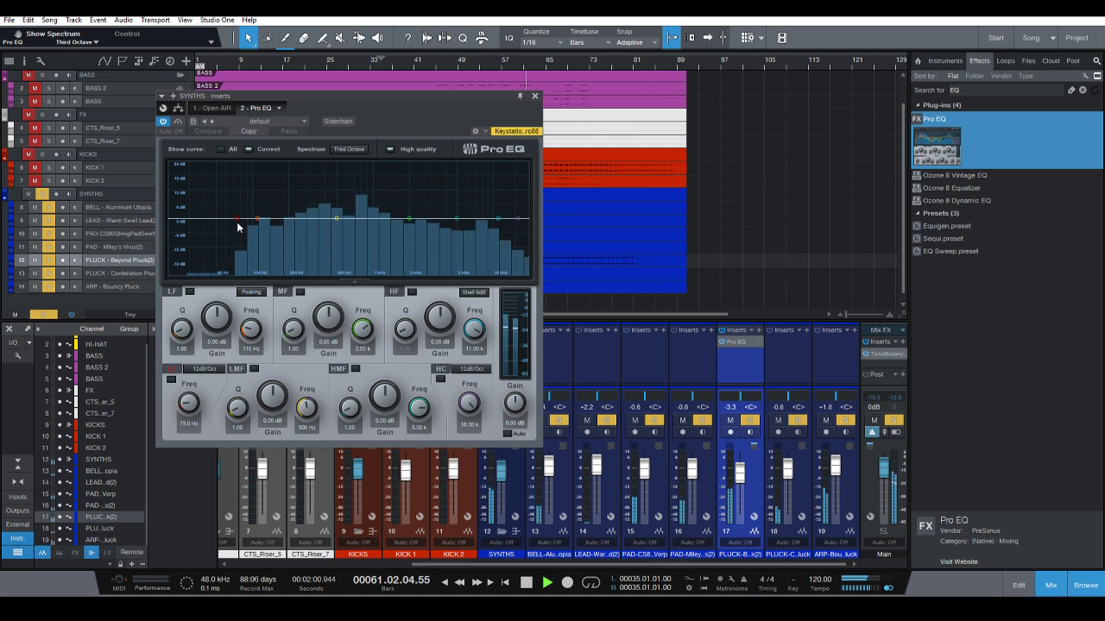
# Enable the Pro EQ low cut on SYNTHS at 145 Hz, then stop playback.
pyautogui.moveTo(242, 230); pyautogui.dragTo(273, 228)
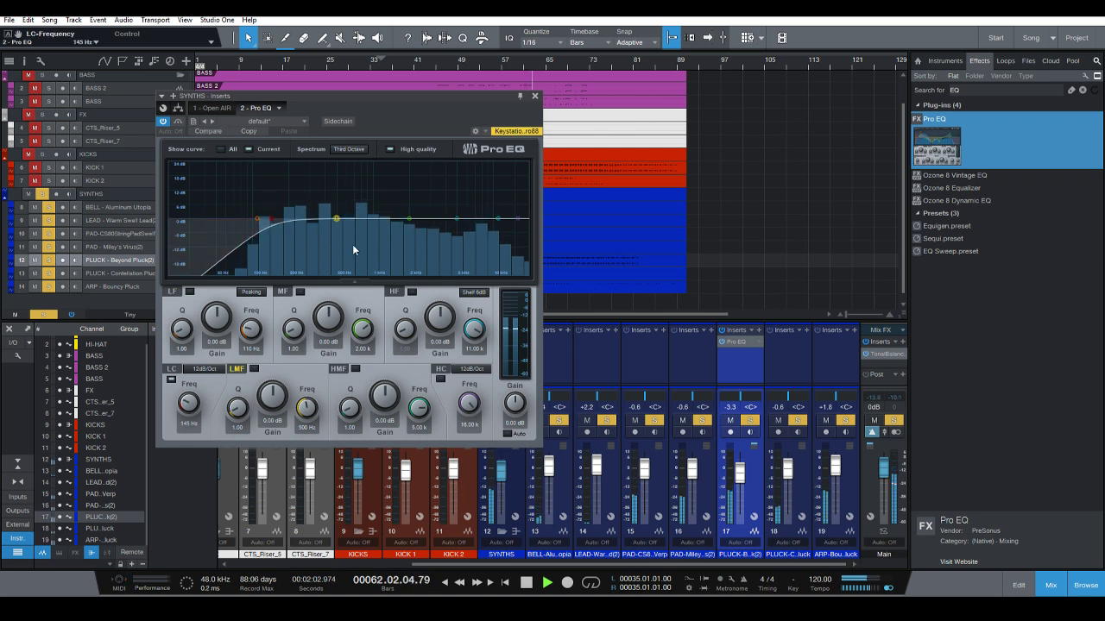
pyautogui.click(534, 96)
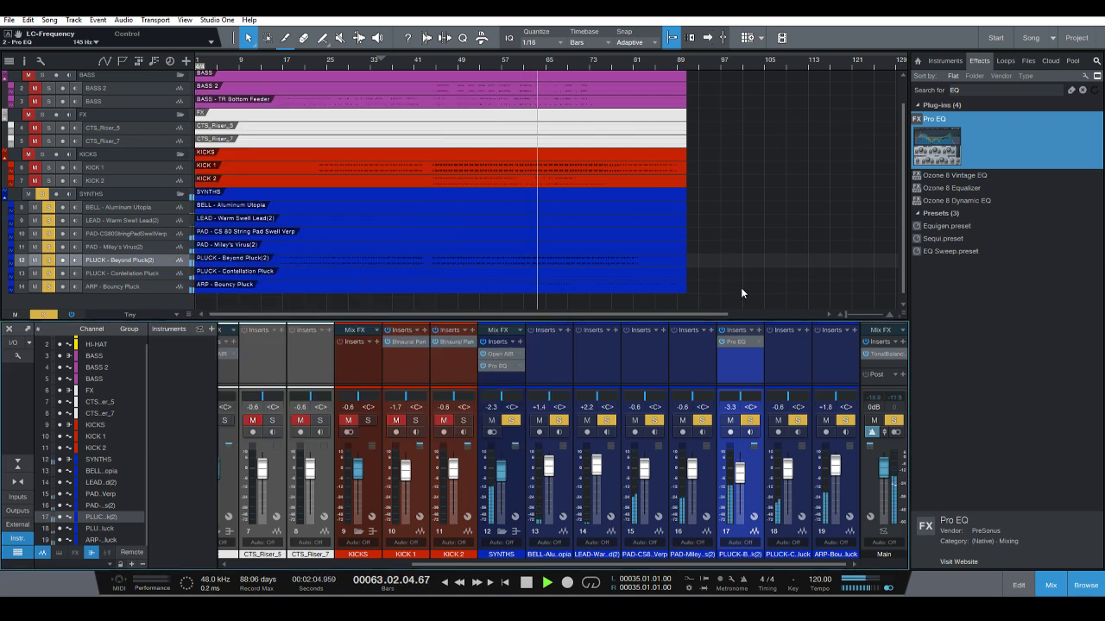
pyautogui.press('space')
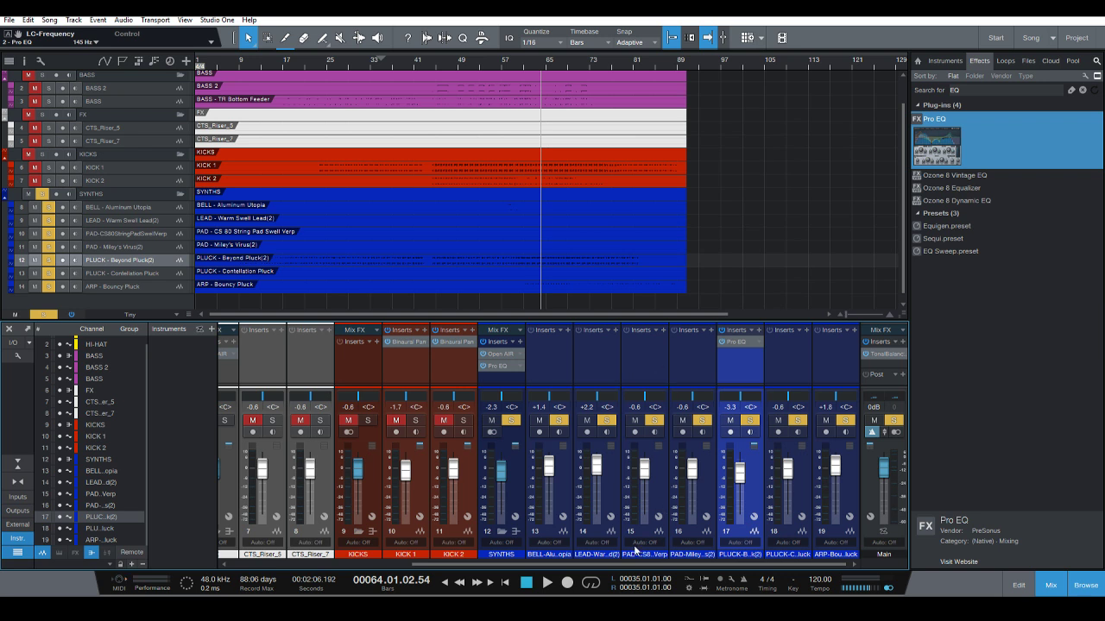
# Remove the Open AIR inserts from the FX, BASS and HI HAT folder channels.
pyautogui.hscroll(-3, 541, 556)
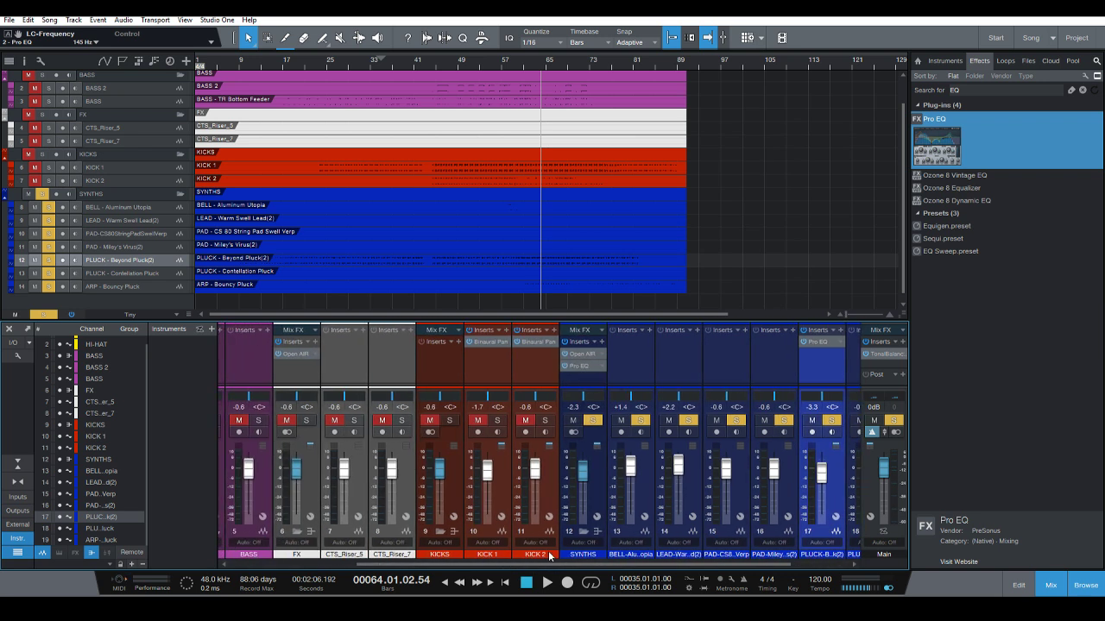
pyautogui.hscroll(-5, 549, 556)
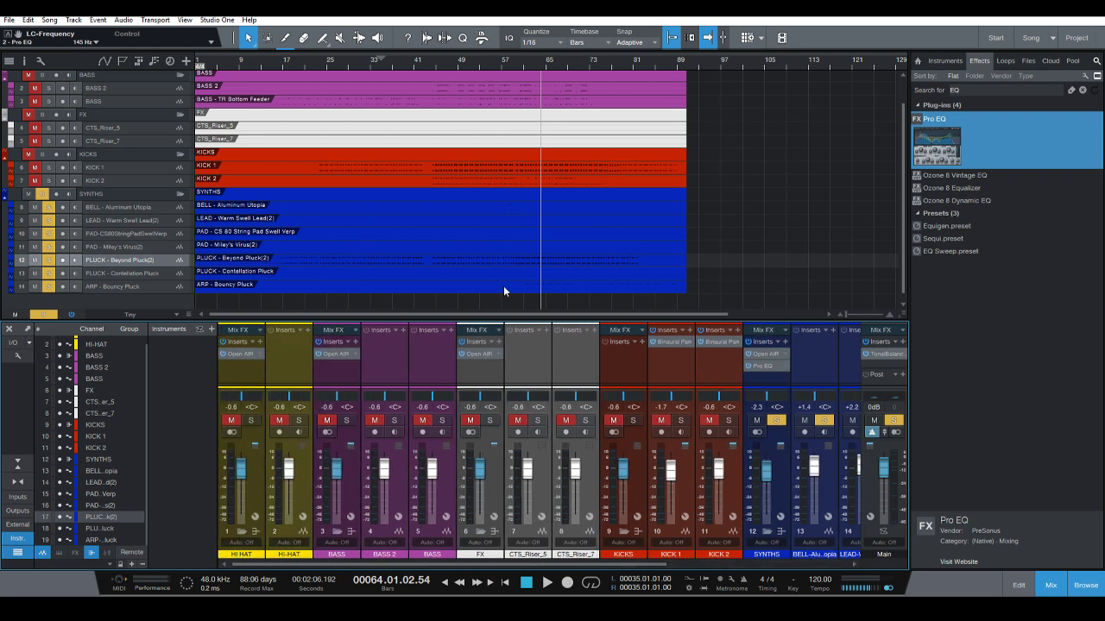
pyautogui.hscroll(5, 478, 566)
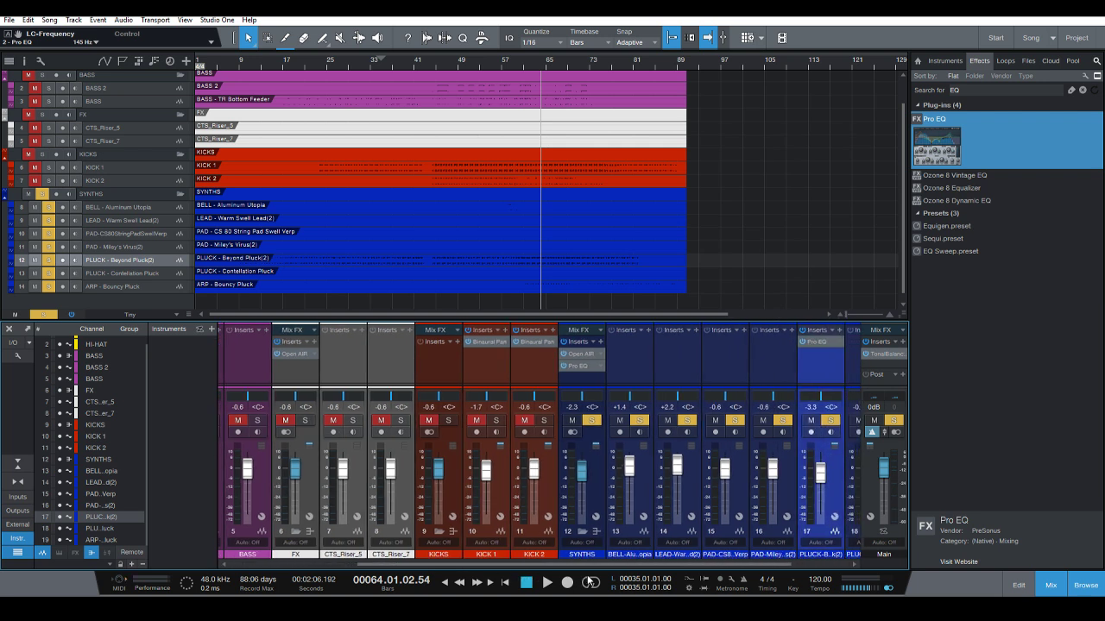
pyautogui.hscroll(-5, 497, 467)
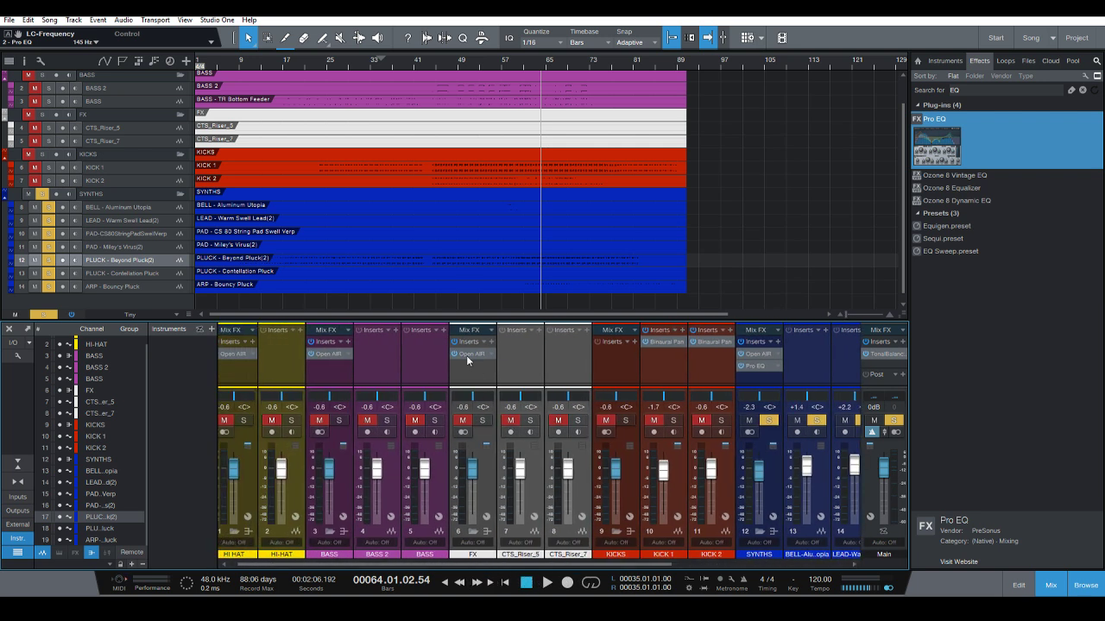
pyautogui.rightClick(466, 355)
pyautogui.click(481, 462)
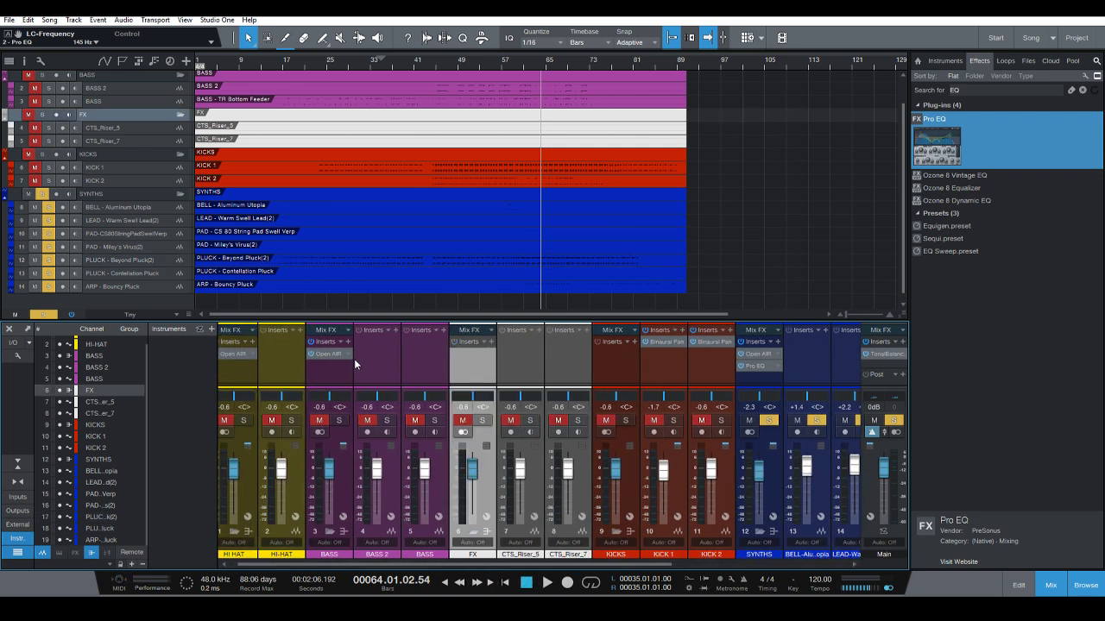
pyautogui.rightClick(328, 354)
pyautogui.click(328, 463)
pyautogui.rightClick(235, 354)
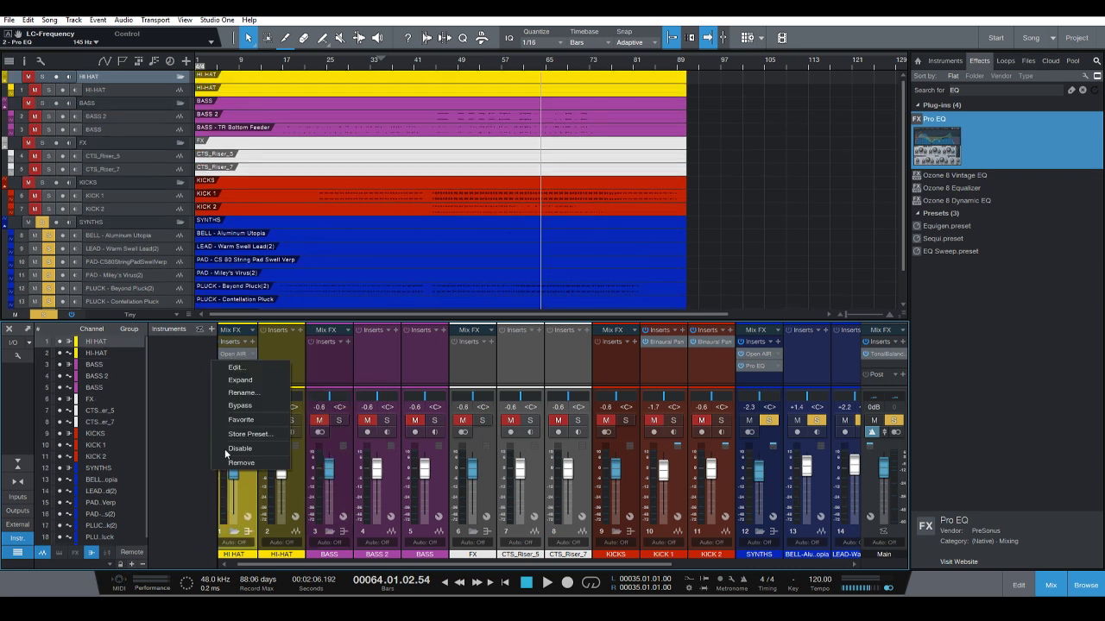
pyautogui.click(242, 463)
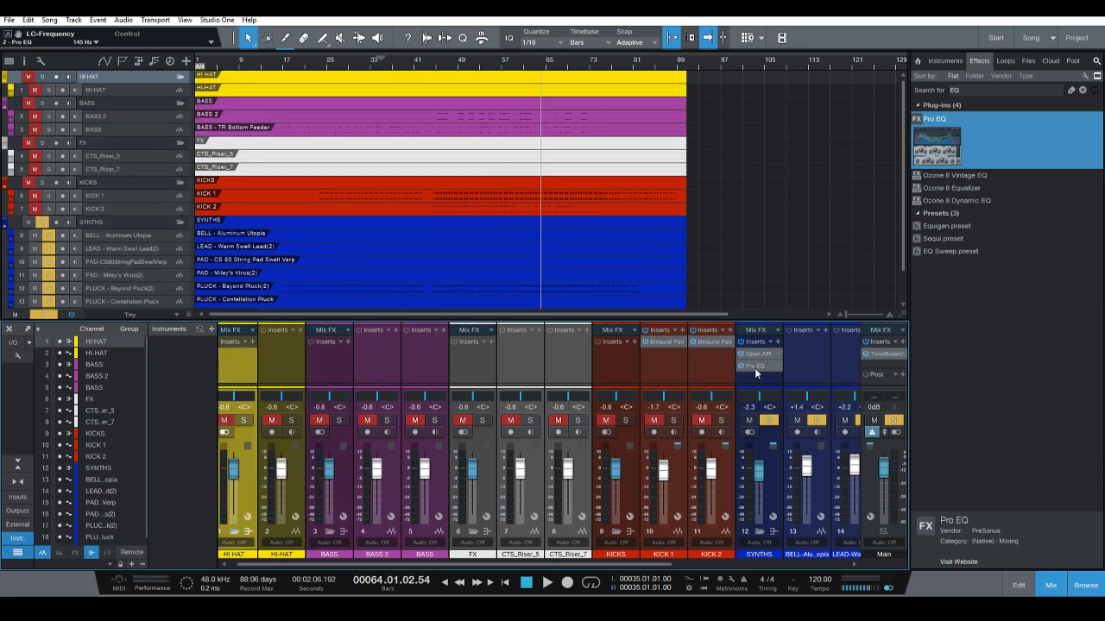
# Try copying the Pro EQ insert from the SYNTHS channel to the FX channel.
pyautogui.moveTo(755, 367); pyautogui.dragTo(473, 355)
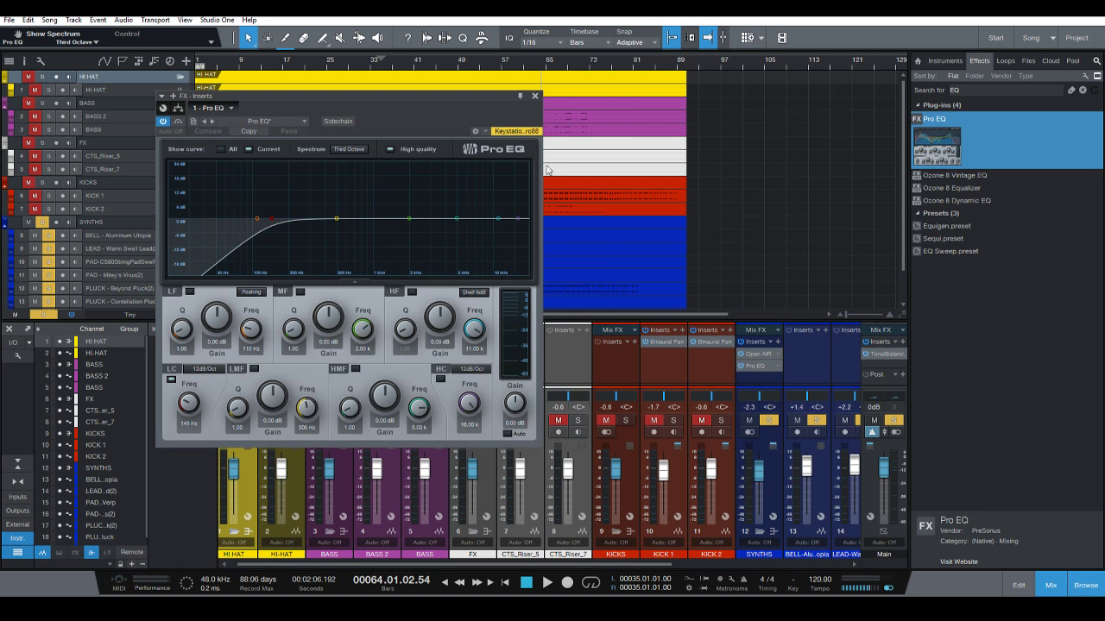
pyautogui.click(535, 96)
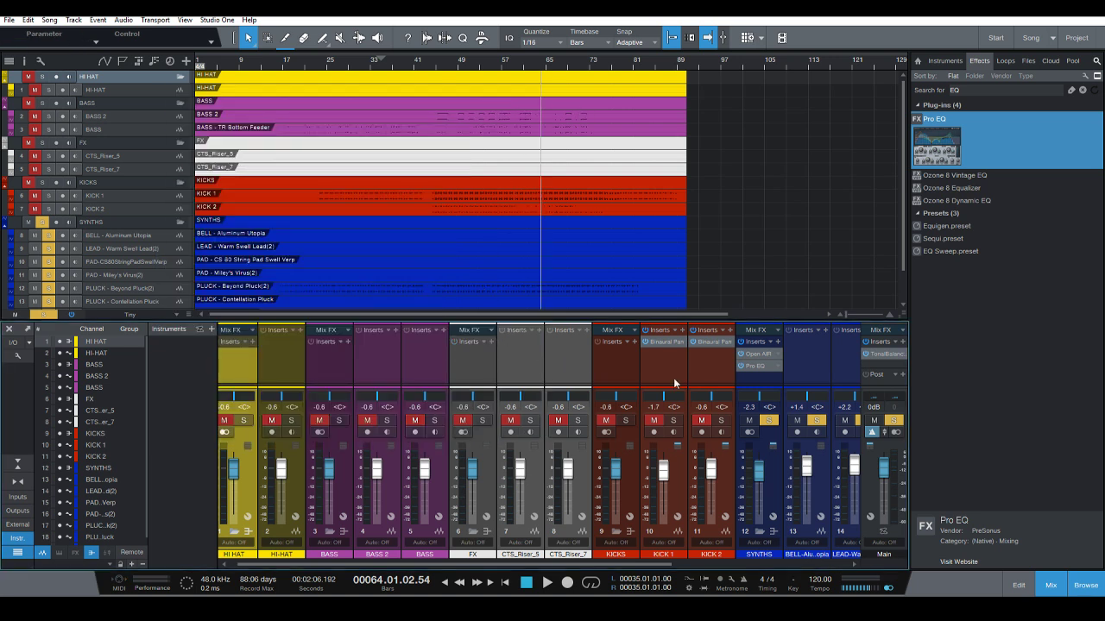
# Copy Open AIR from the SYNTHS channel to the FX channel and set the copy's mix to 20.0%.
pyautogui.moveTo(761, 355); pyautogui.dragTo(470, 359)
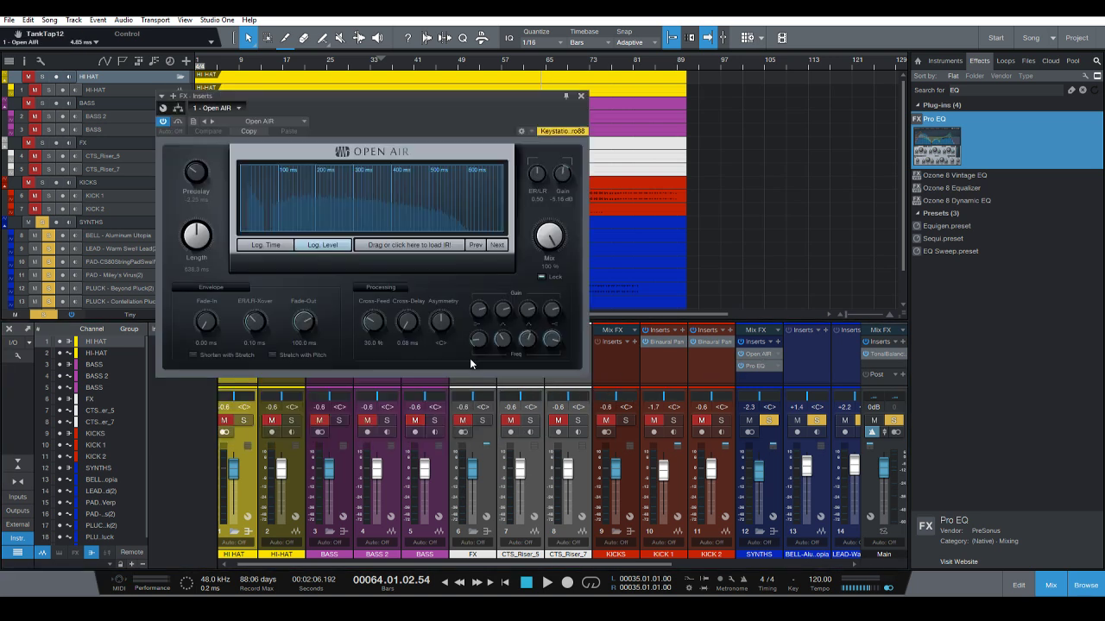
pyautogui.moveTo(542, 278); pyautogui.dragTo(509, 291)
pyautogui.click(581, 97)
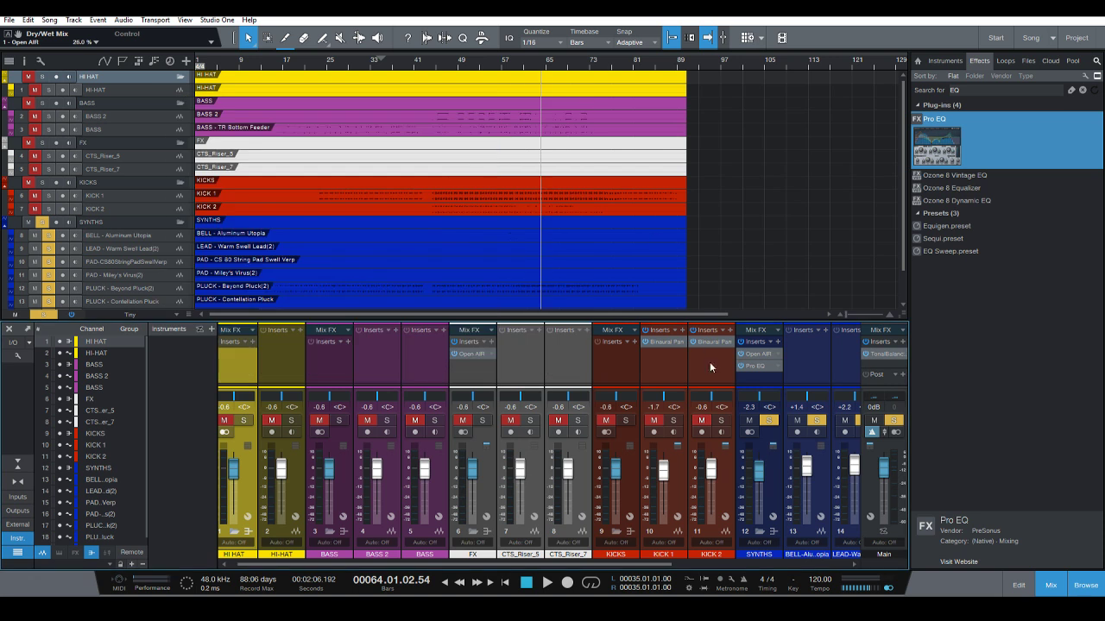
# Set the mix of Open AIR on the SYNTHS channel to 15.0%.
pyautogui.click(761, 361)
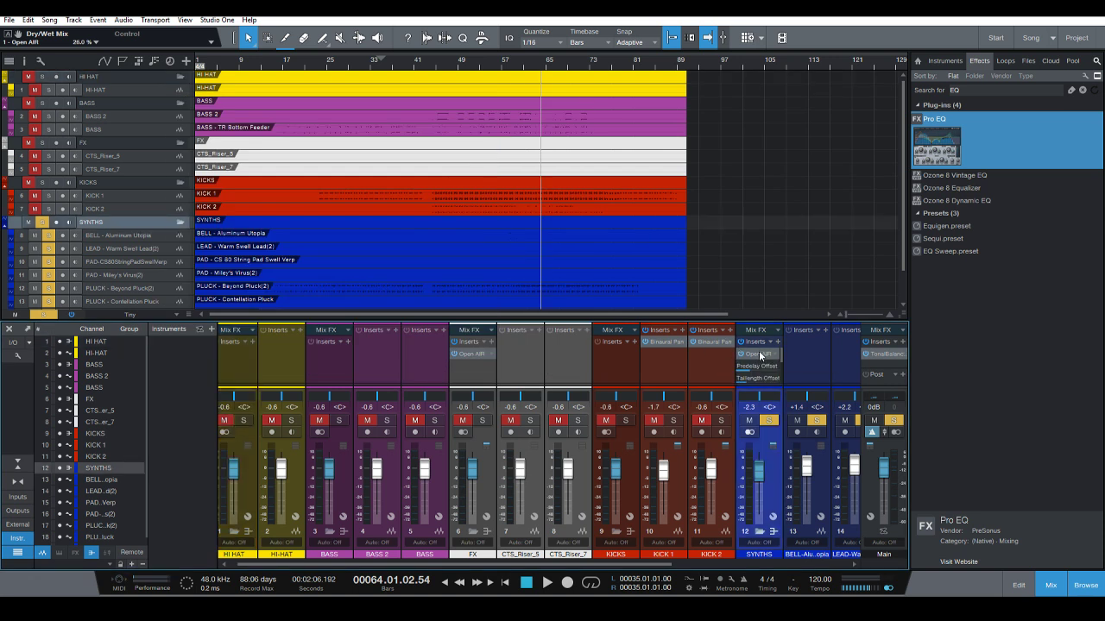
pyautogui.doubleClick(753, 354)
pyautogui.moveTo(557, 245); pyautogui.dragTo(554, 235)
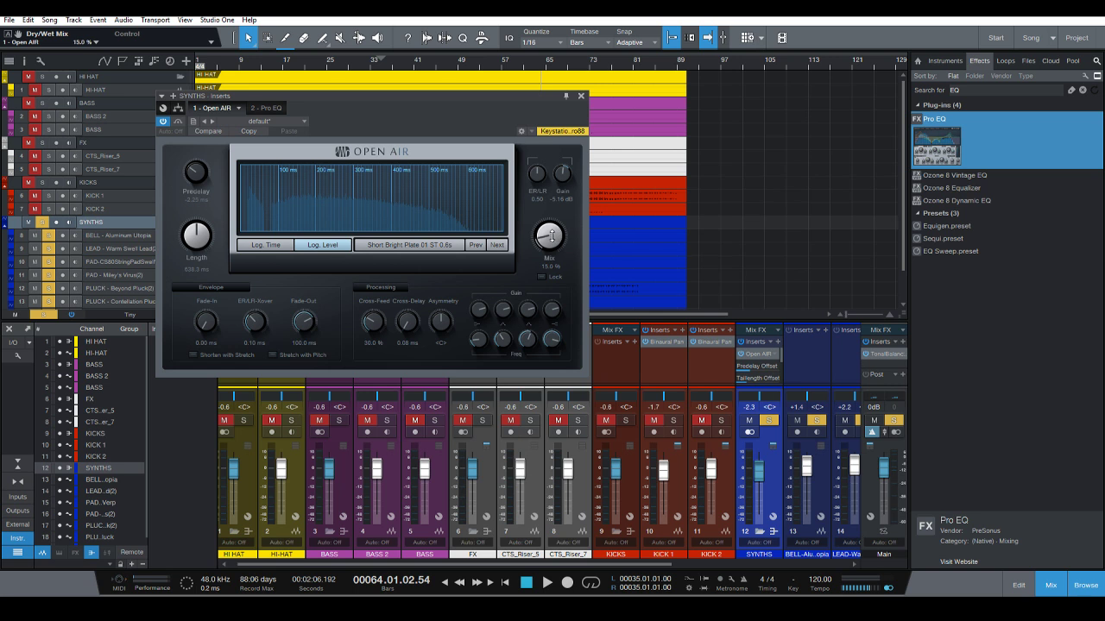
pyautogui.click(581, 96)
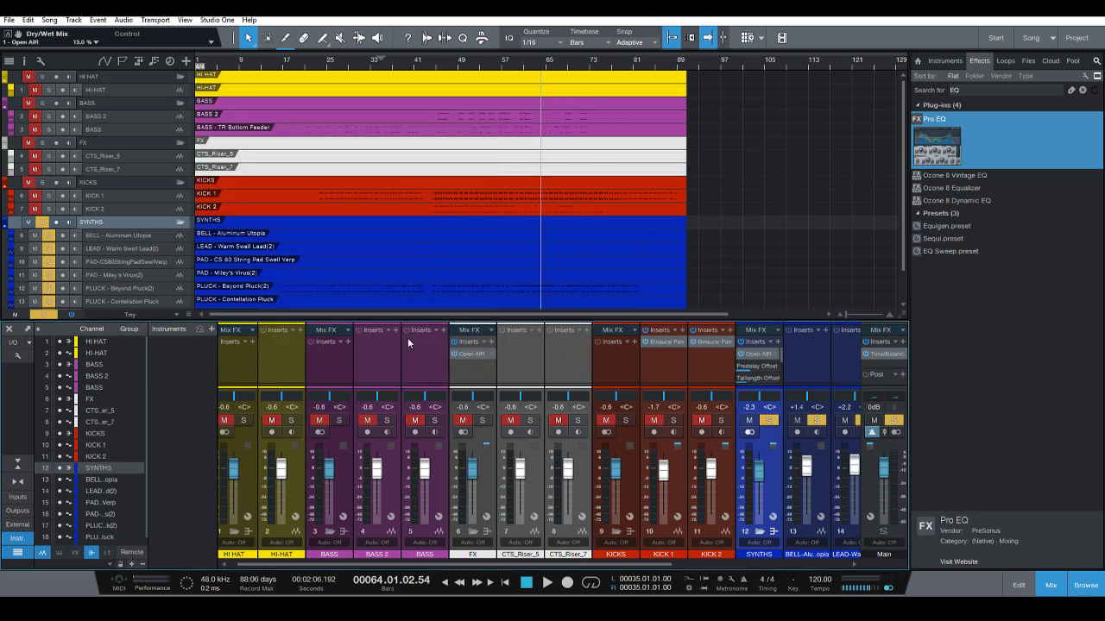
# Copy Open AIR from the FX channel to the BASS channel and set the copy's mix to 15.0%.
pyautogui.click(467, 353)
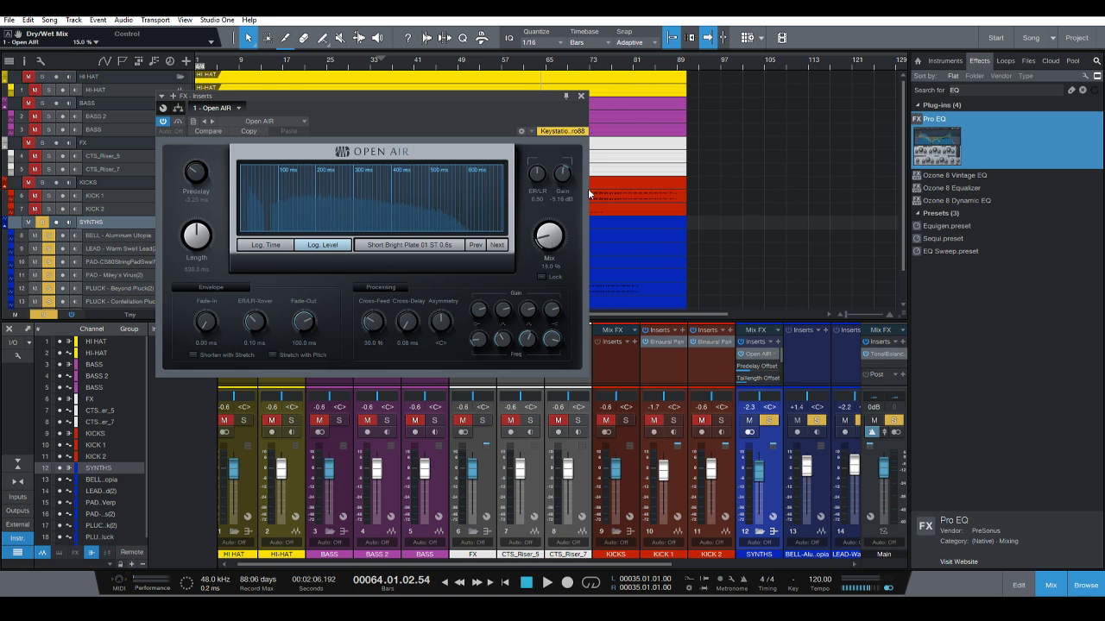
pyautogui.click(581, 96)
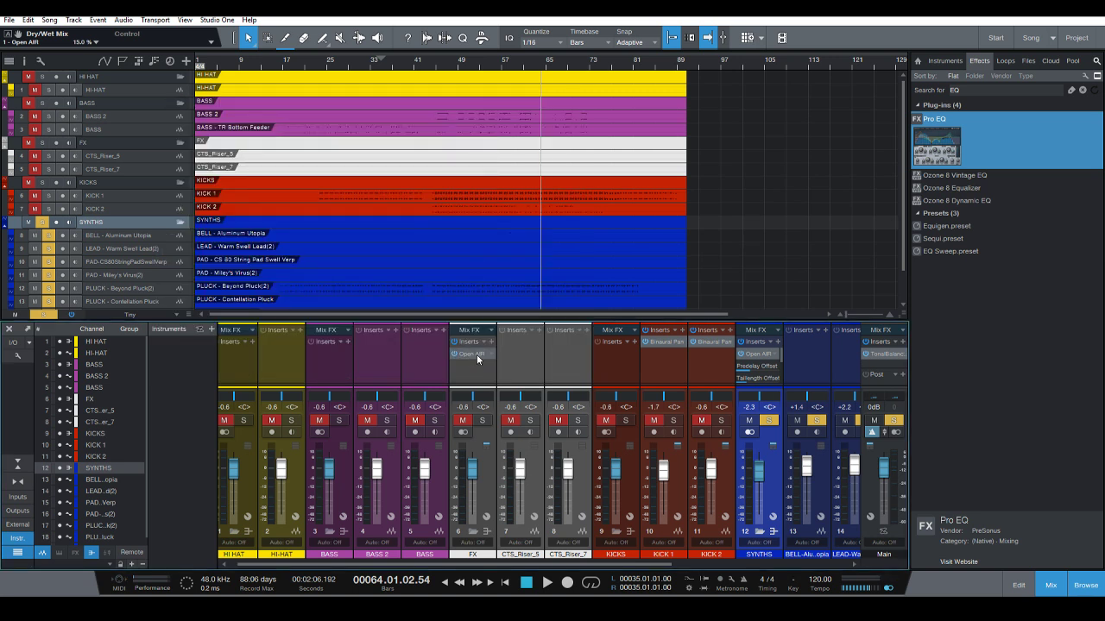
pyautogui.moveTo(477, 355); pyautogui.dragTo(326, 354)
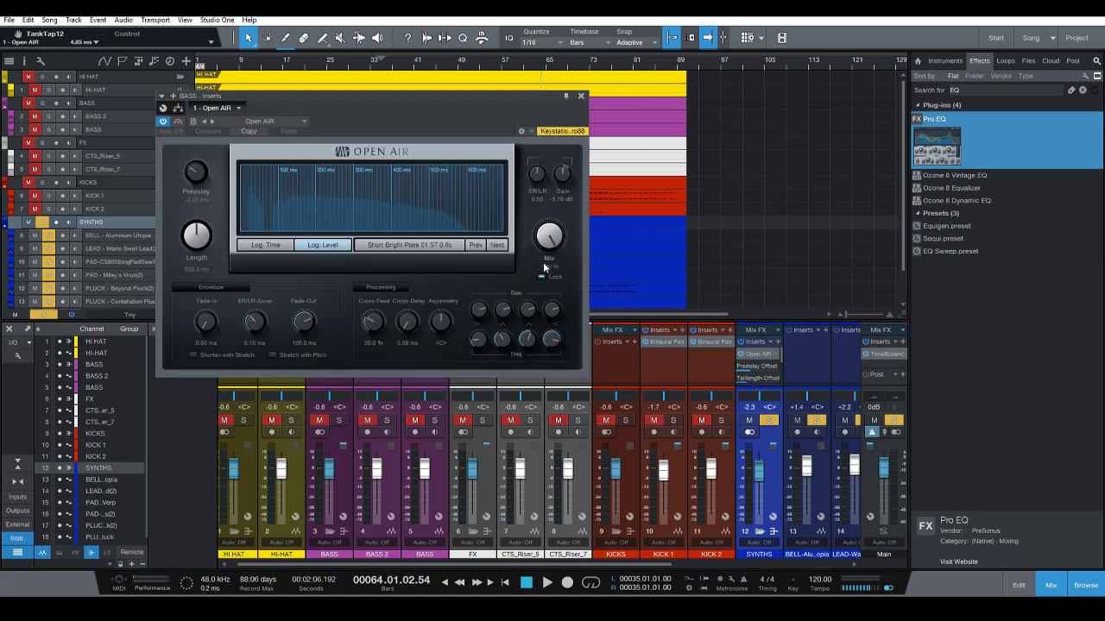
pyautogui.moveTo(543, 269); pyautogui.dragTo(518, 288)
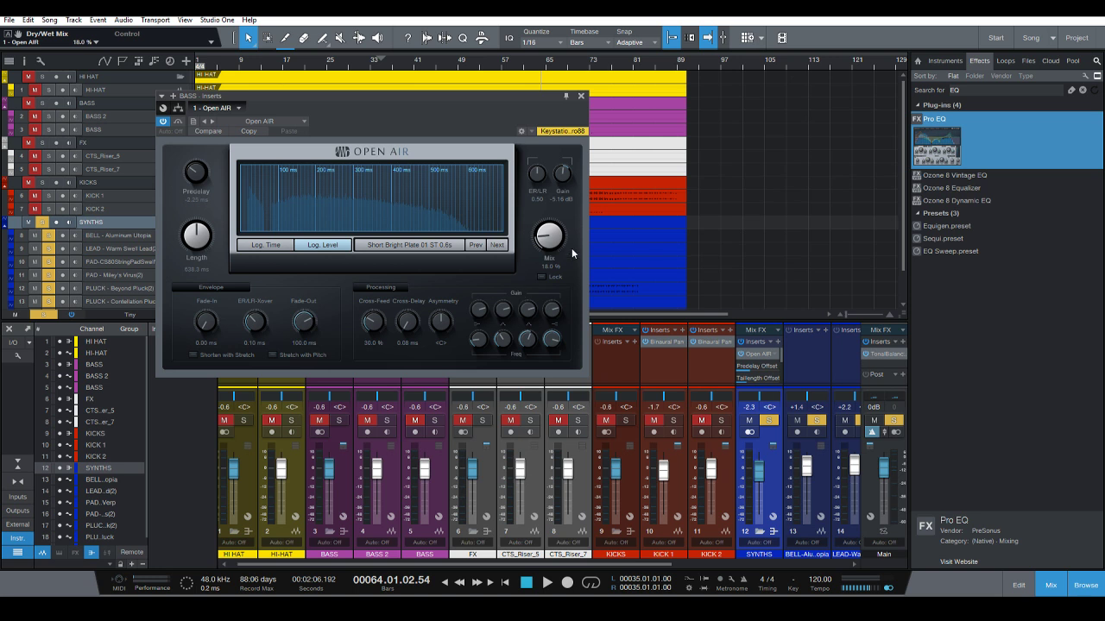
pyautogui.scroll(-1, 551, 245)
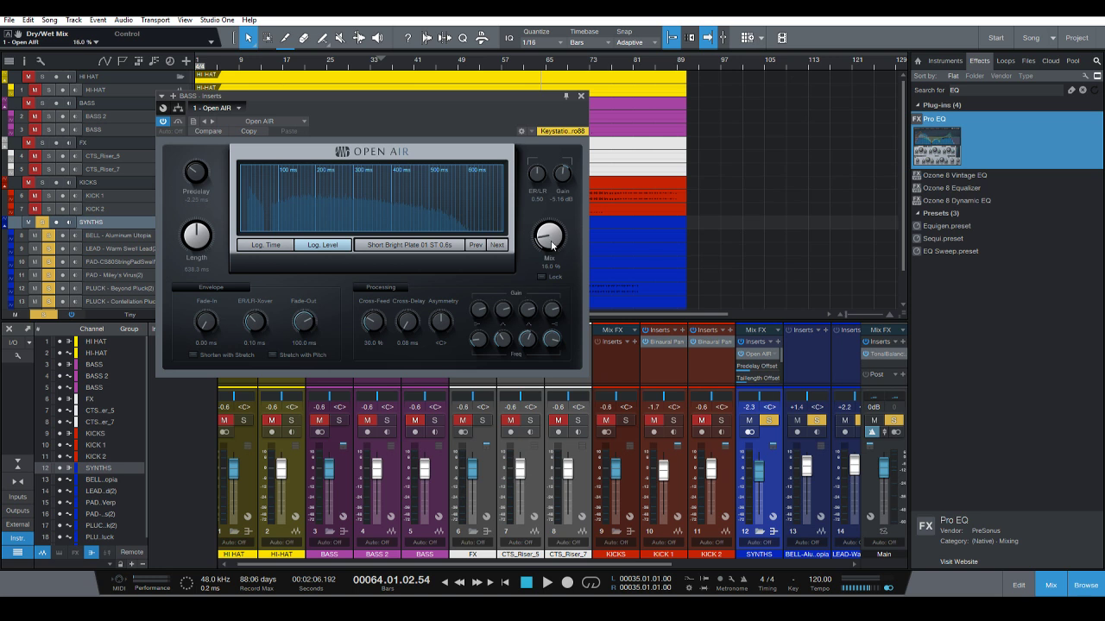
pyautogui.click(581, 96)
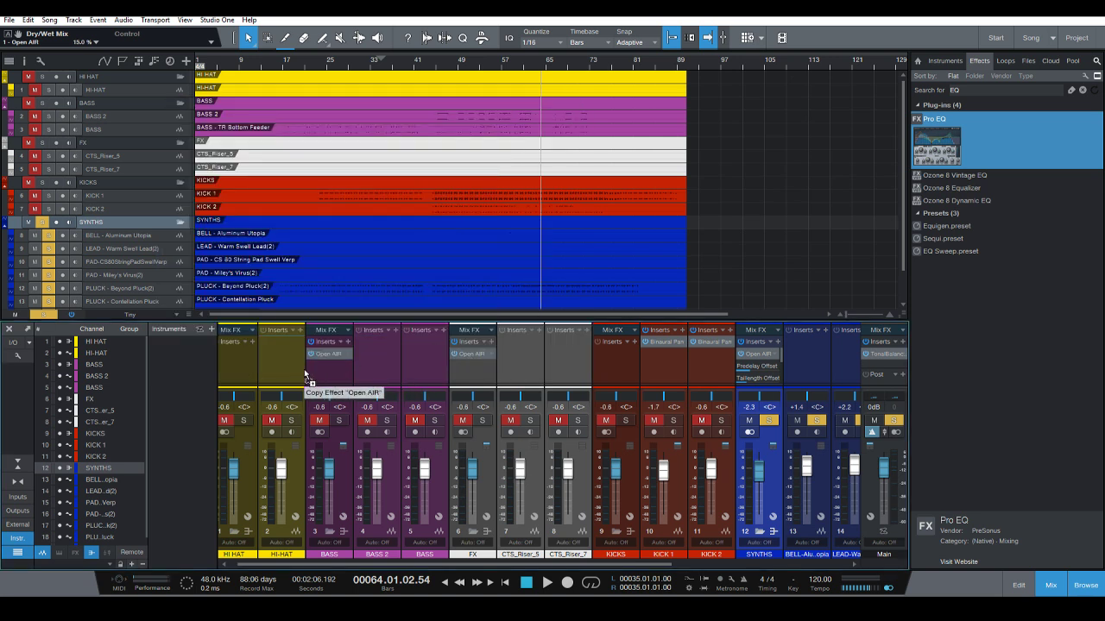
# Copy Open AIR from the BASS channel to the HI HAT channel and set the copy's mix to 15.0%.
pyautogui.click(328, 354)
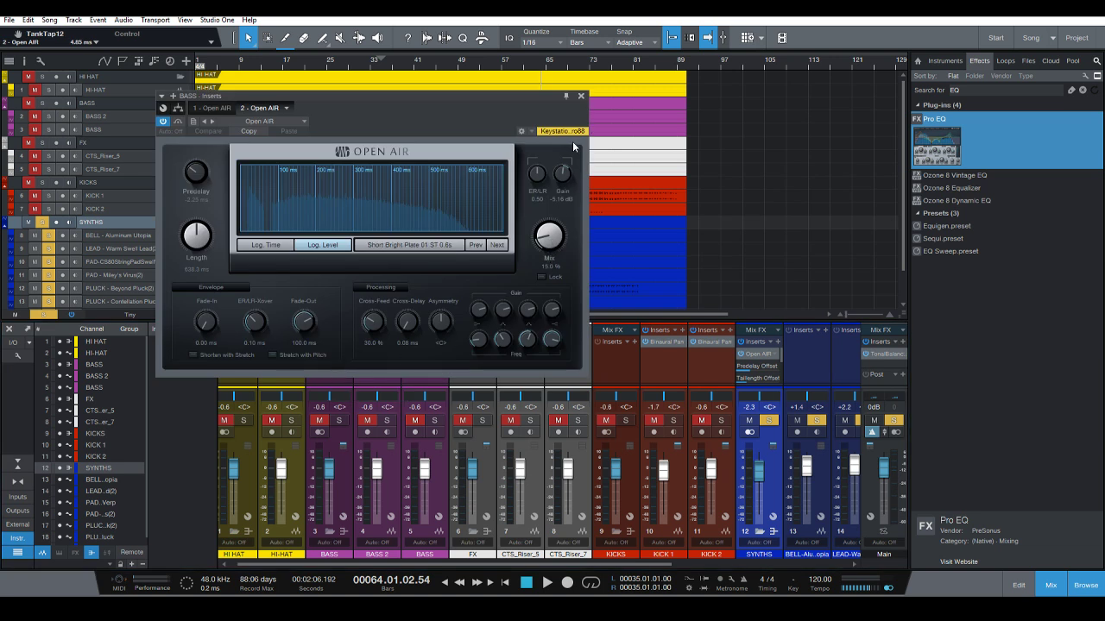
pyautogui.click(581, 98)
pyautogui.moveTo(320, 372); pyautogui.dragTo(238, 367)
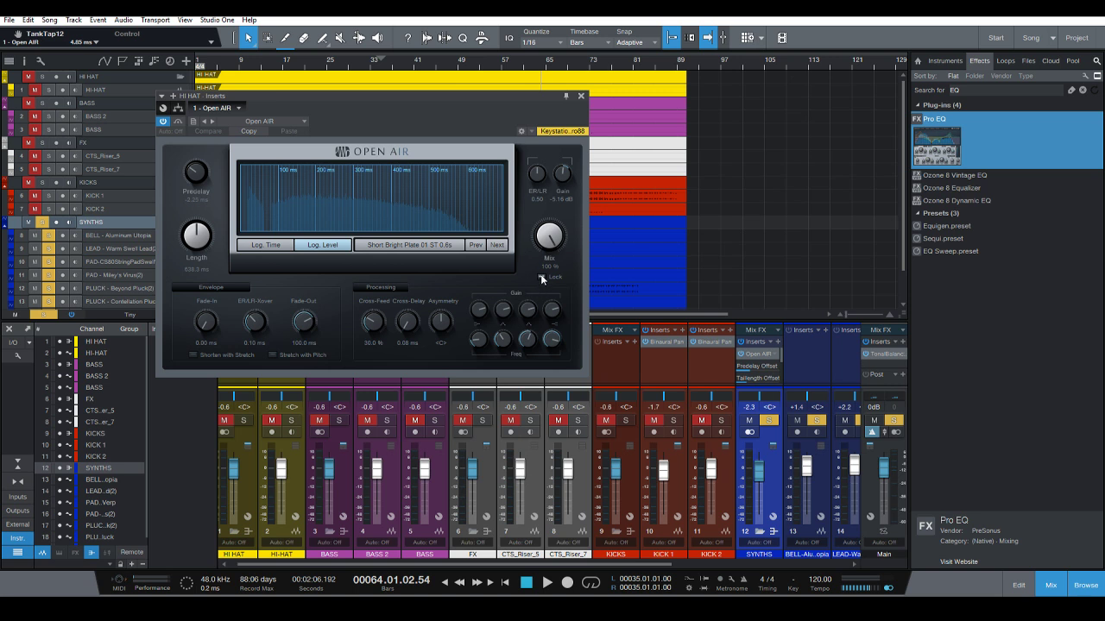
pyautogui.moveTo(549, 234)
pyautogui.mouseDown()
pyautogui.moveTo(530, 269)
pyautogui.moveTo(555, 233)
pyautogui.mouseUp()
pyautogui.click(581, 96)
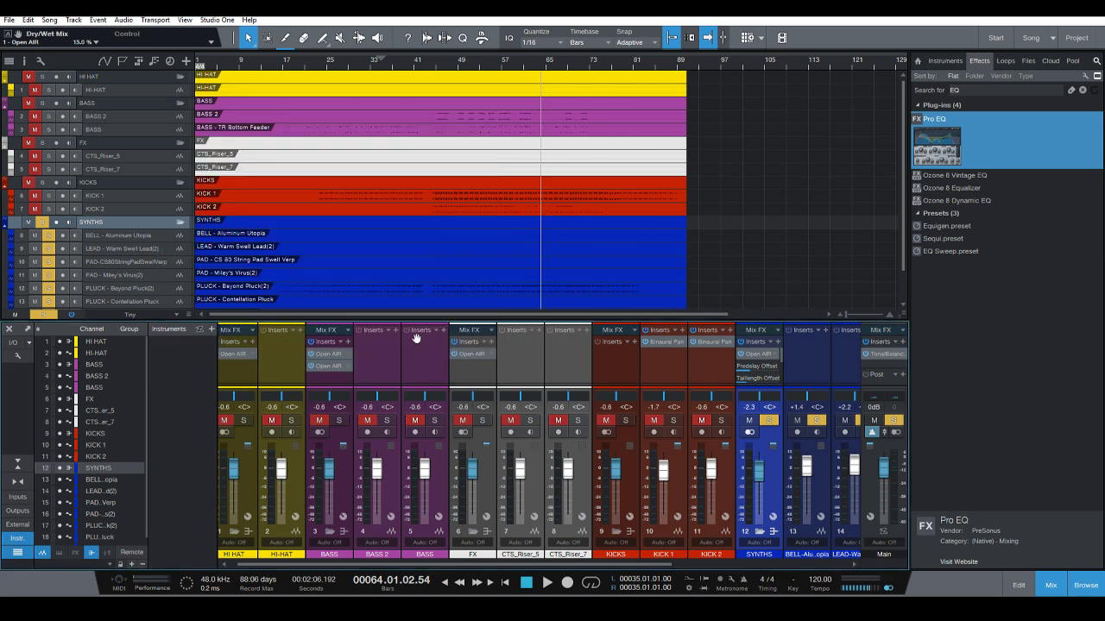
# Remove the duplicate Open AIR insert from the BASS channel and check the settings of the remaining one.
pyautogui.rightClick(338, 357)
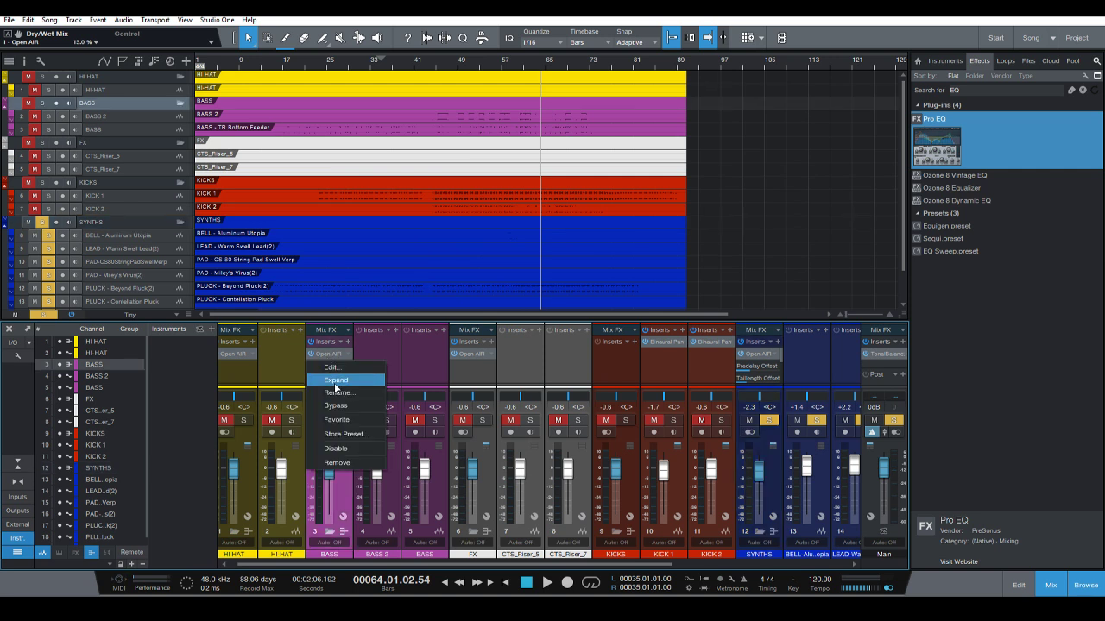
pyautogui.click(341, 457)
pyautogui.click(326, 356)
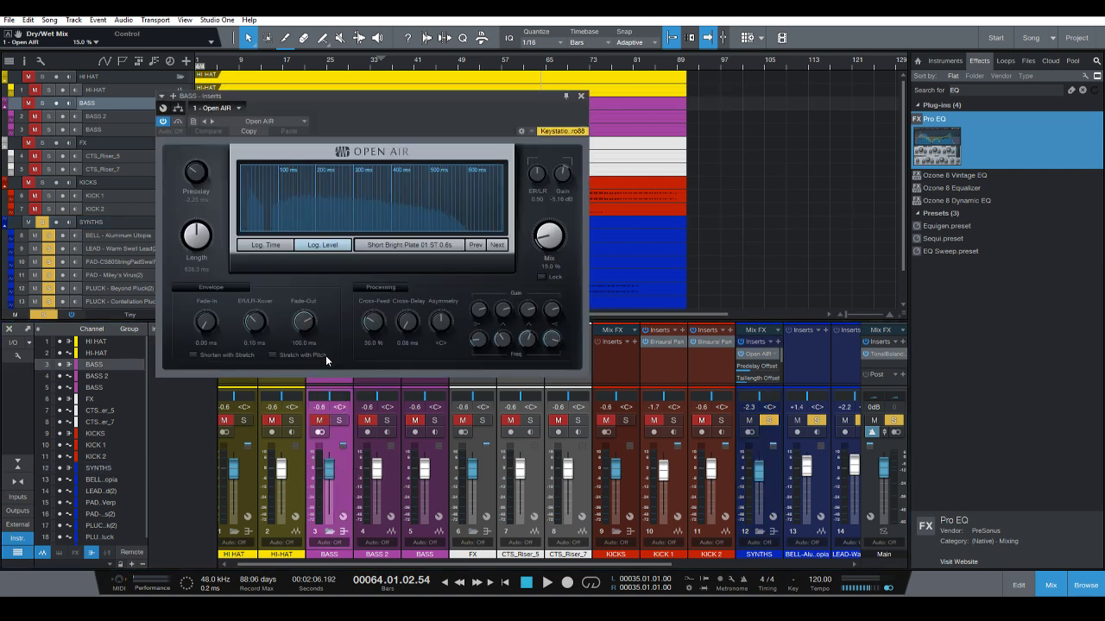
pyautogui.click(581, 96)
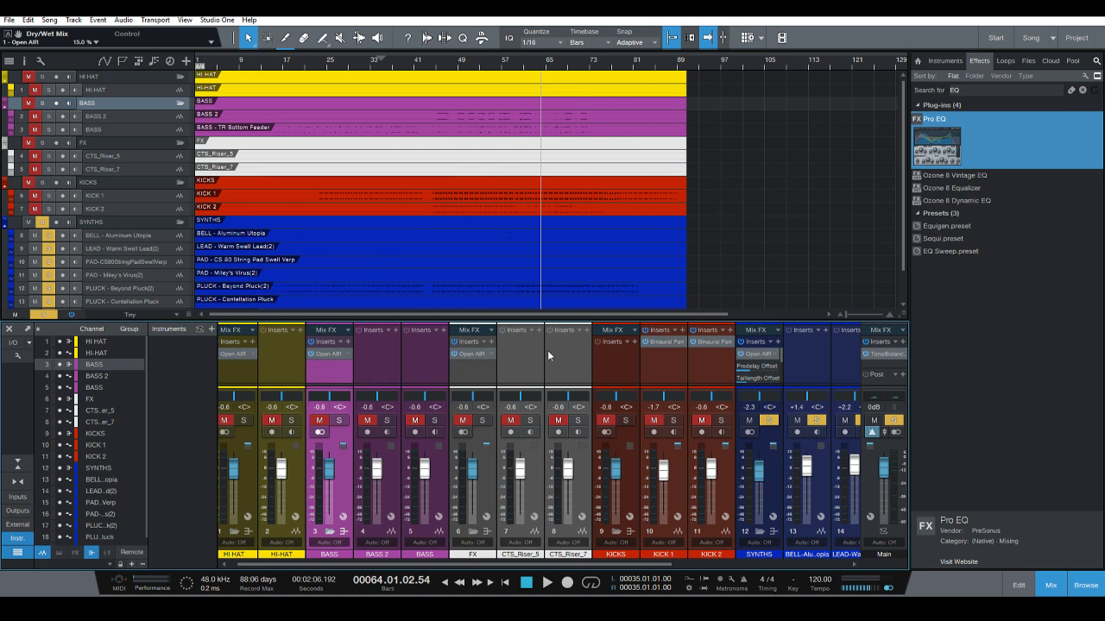
# Collapse the expanded Open AIR insert on the SYNTHS channel.
pyautogui.moveTo(433, 567); pyautogui.dragTo(664, 563)
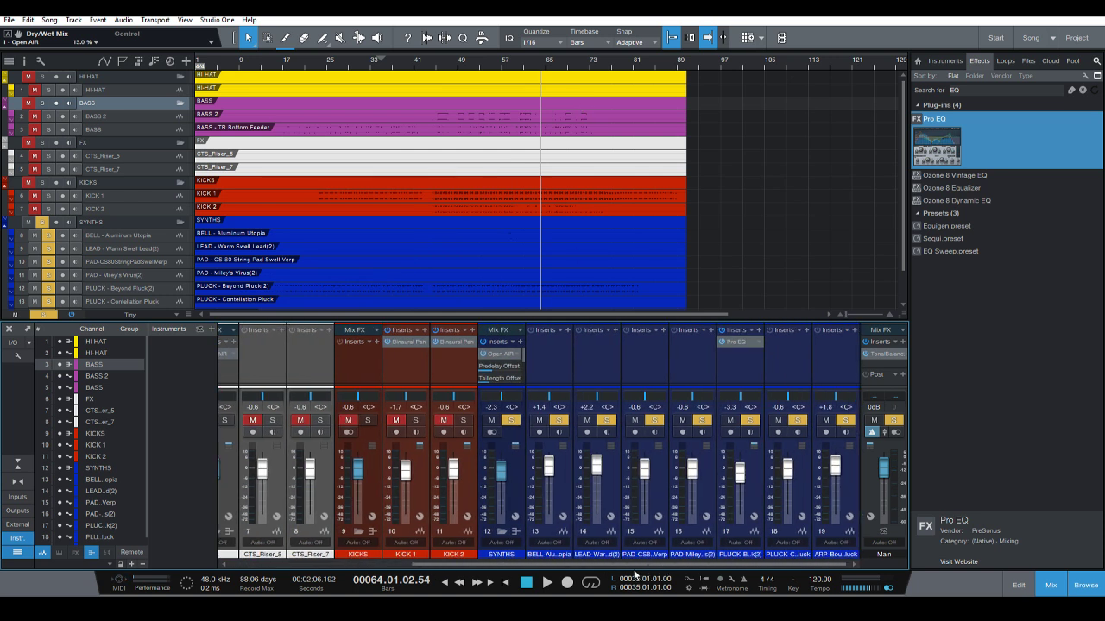
pyautogui.hscroll(-3, 625, 570)
pyautogui.rightClick(596, 356)
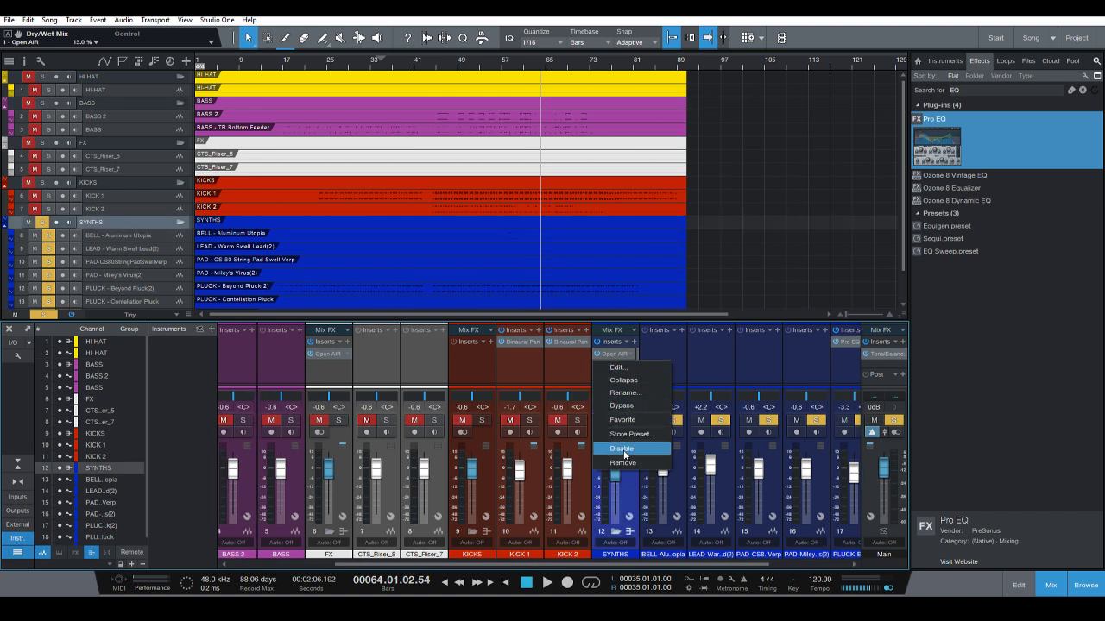
pyautogui.click(628, 381)
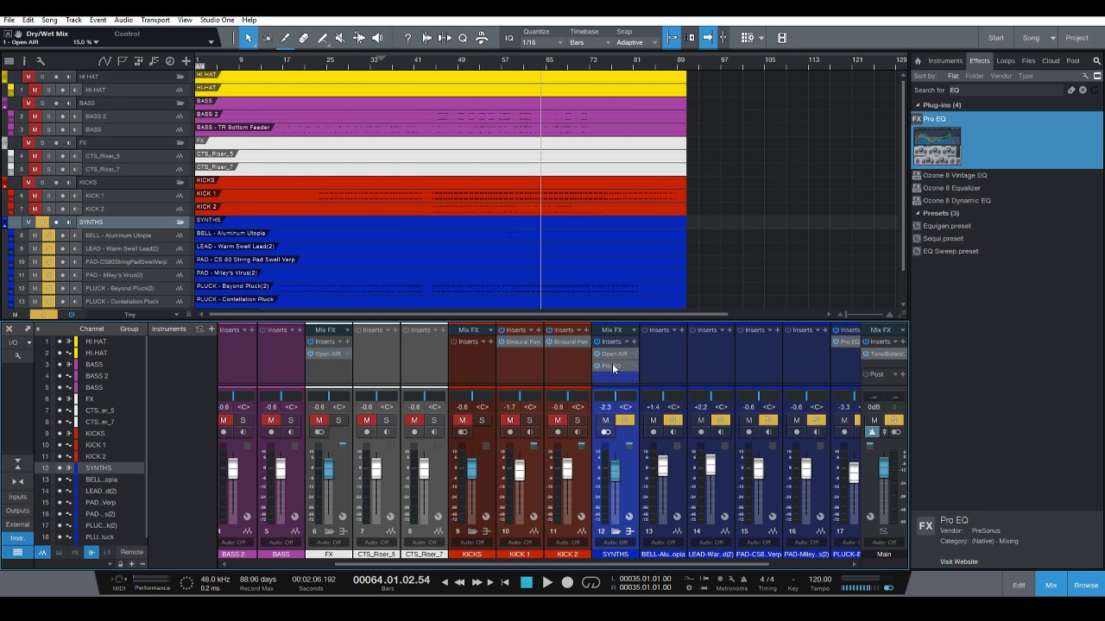
# Copy Open AIR from the SYNTHS channel to the KICKS channel and set the copy's mix to 13.5%.
pyautogui.click(620, 359)
pyautogui.moveTo(549, 273); pyautogui.dragTo(514, 298)
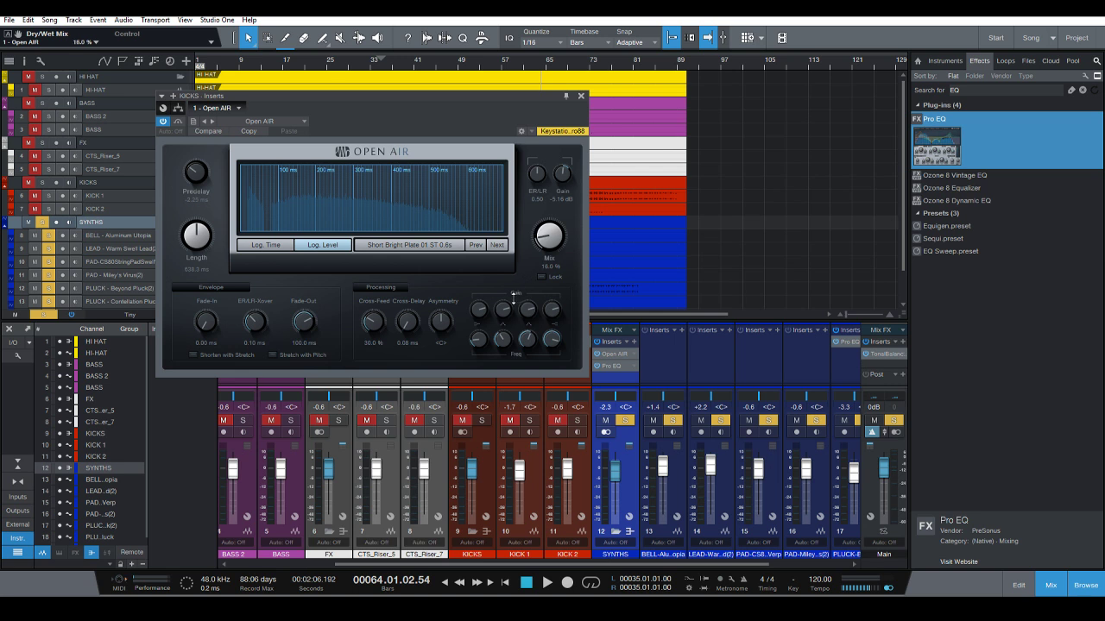
pyautogui.click(581, 95)
# Clear the solo on all tracks and move the playhead to bar 28.
pyautogui.hotkey('shift', 'e')
pyautogui.hotkey('shift', 'e')
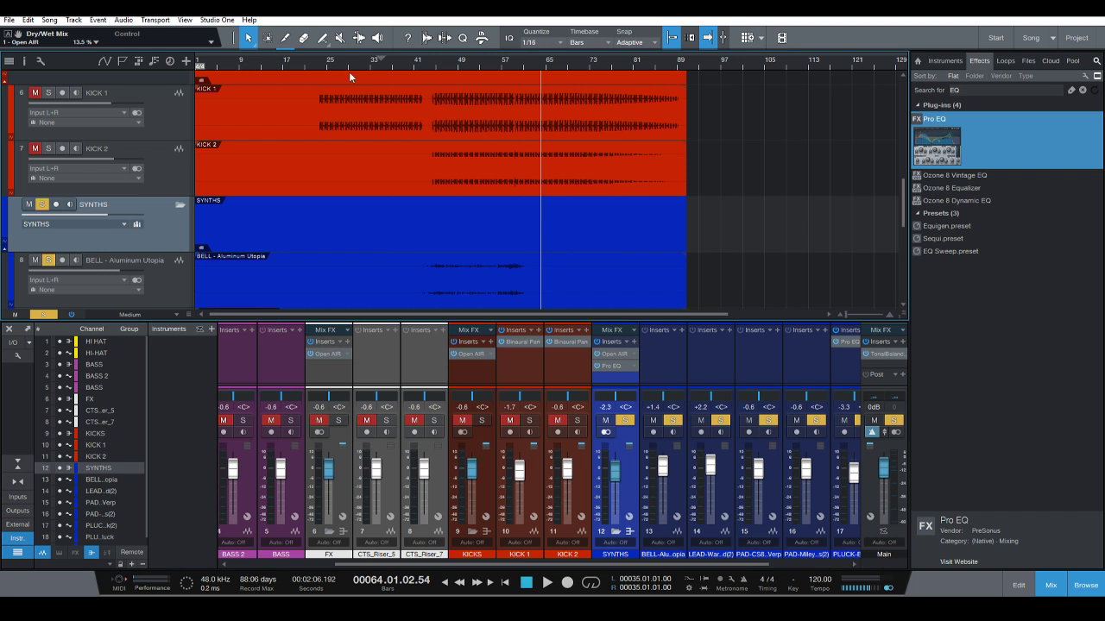
pyautogui.hotkey('shift', 's')
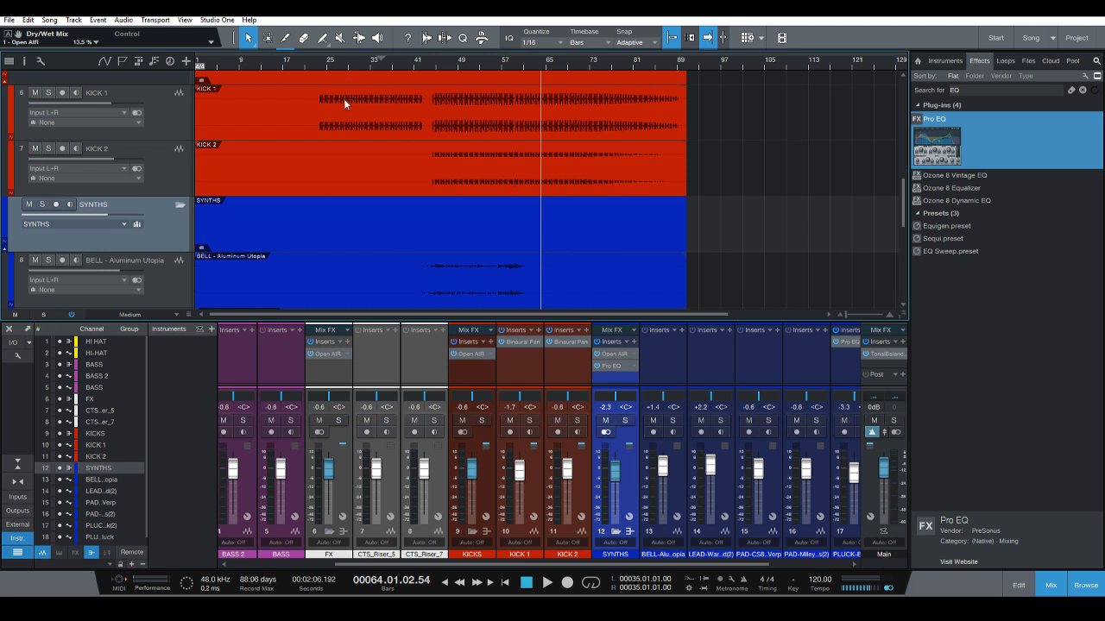
pyautogui.click(344, 63)
pyautogui.scroll(-3, 380, 190)
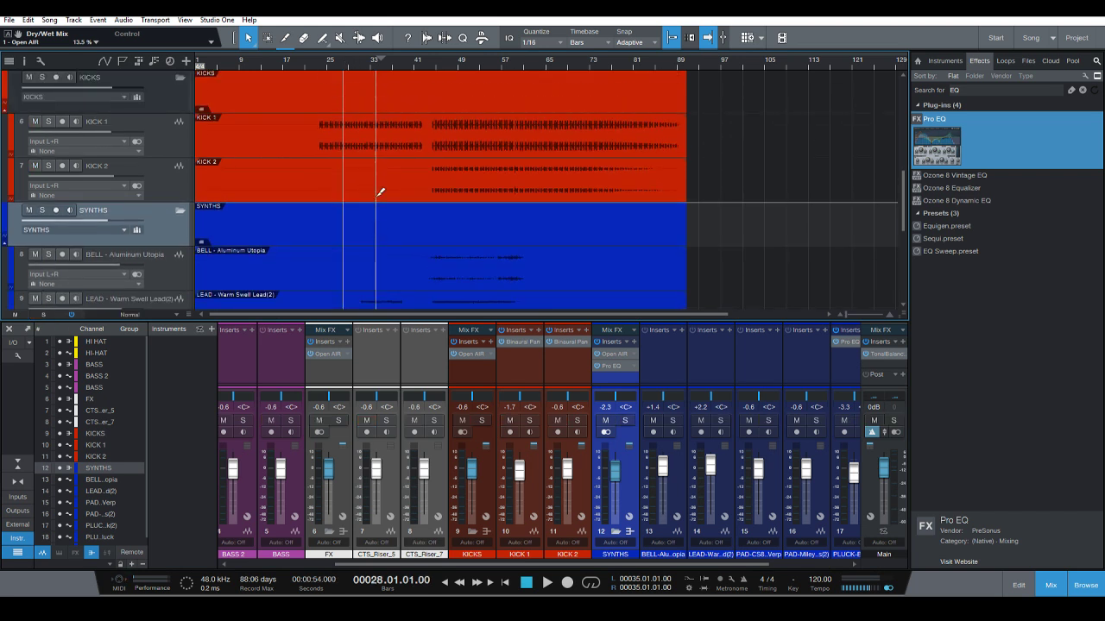
# Solo the KICK 1 track and play it with Open AIR on the KICKS channel active and bypassed.
pyautogui.click(160, 143)
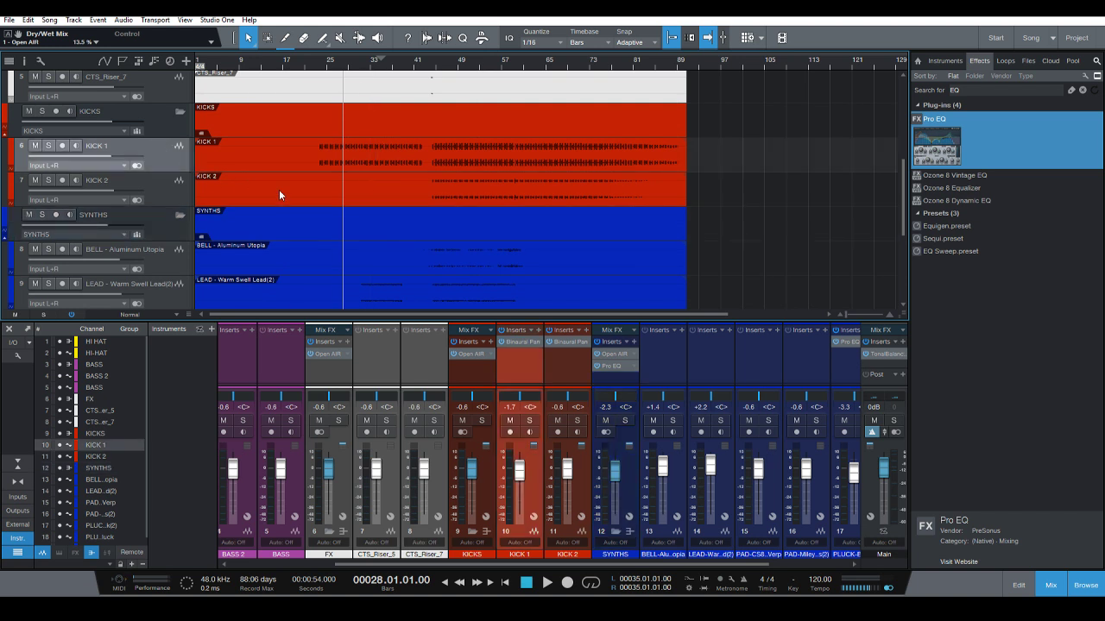
pyautogui.scroll(1, 393, 223)
pyautogui.scroll(1, 393, 223)
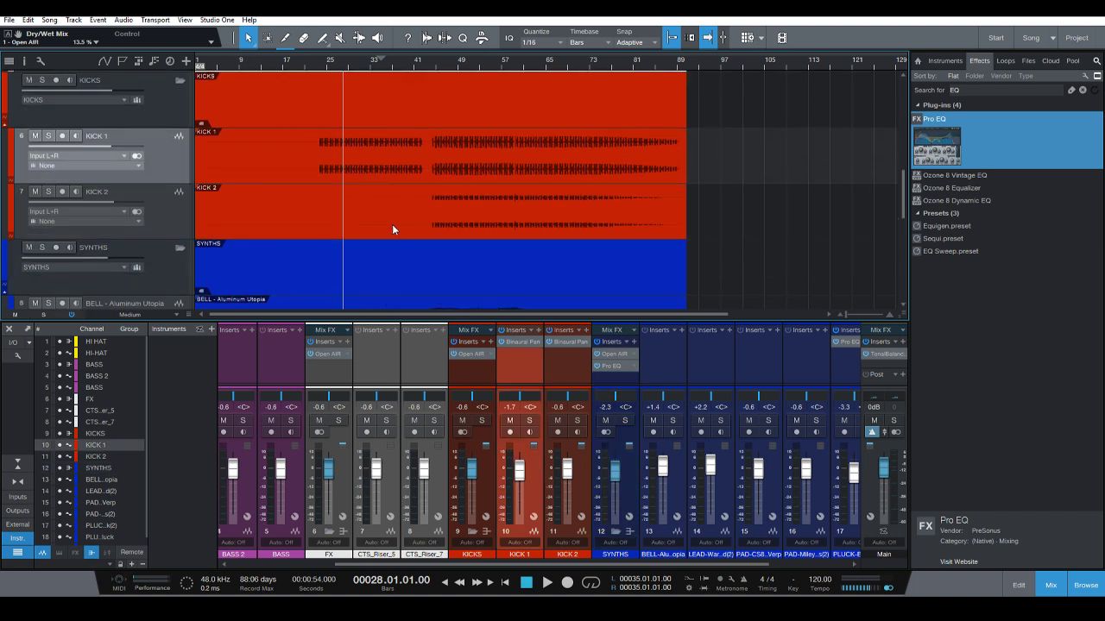
pyautogui.press('s')
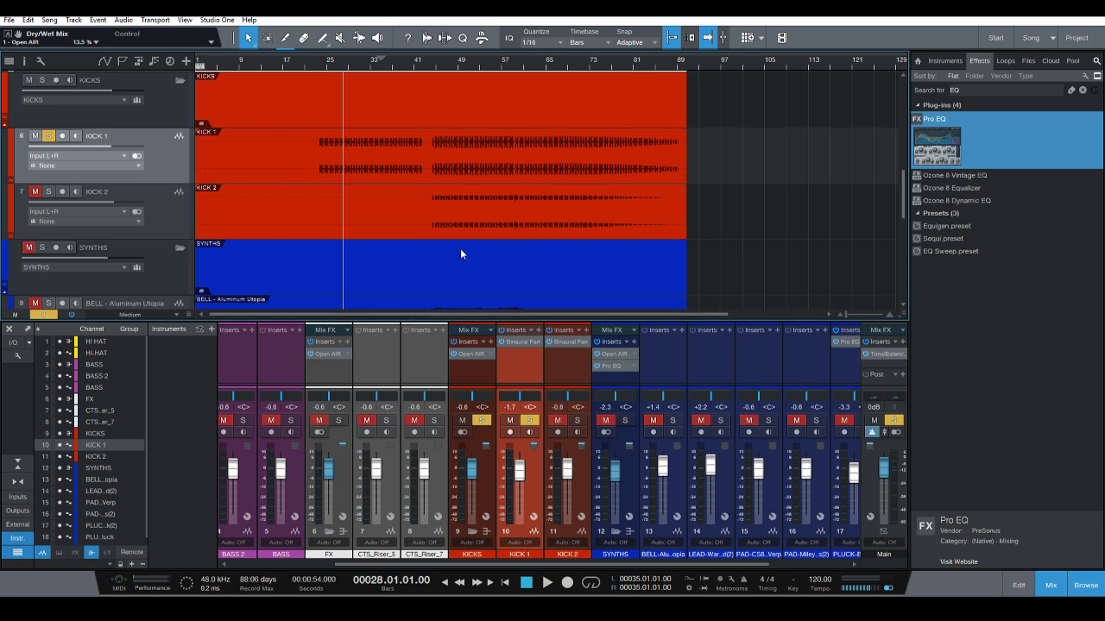
pyautogui.press('space')
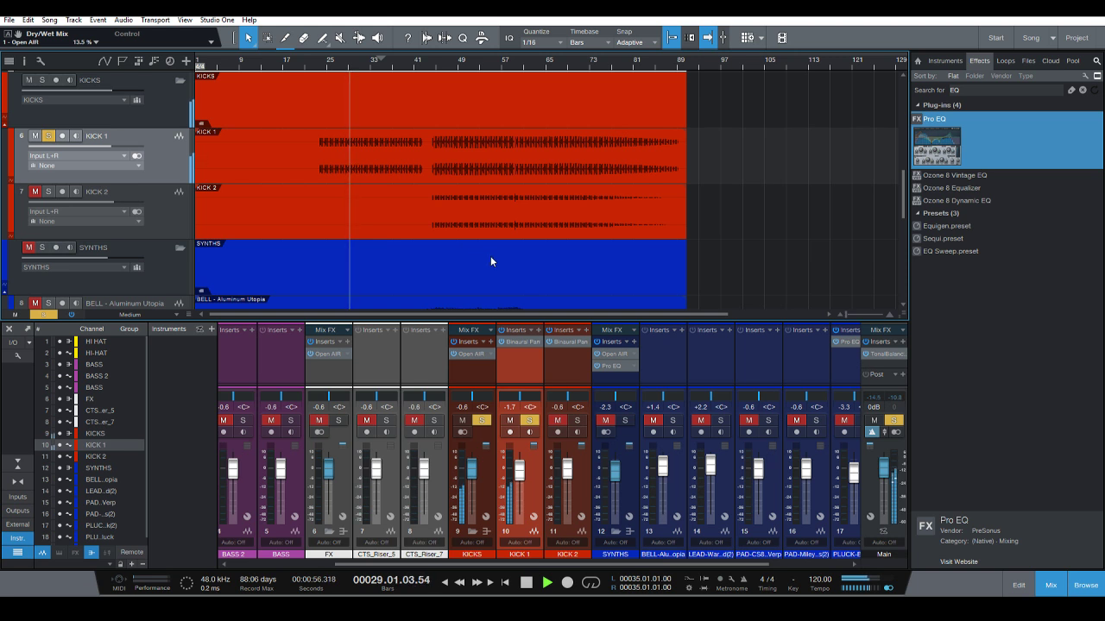
pyautogui.press('space')
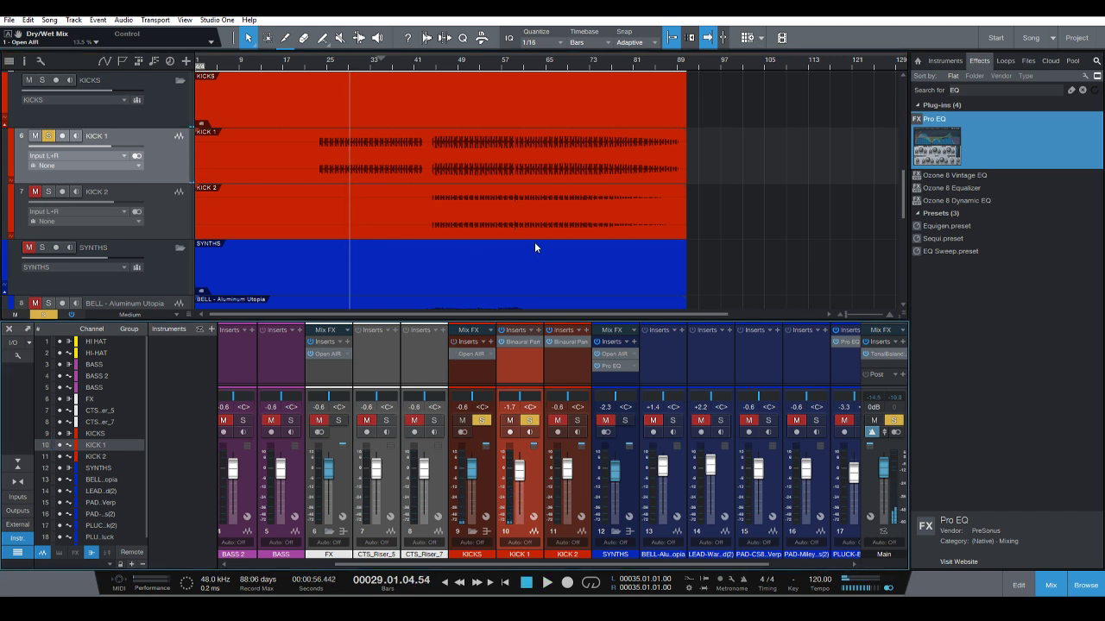
pyautogui.press('space')
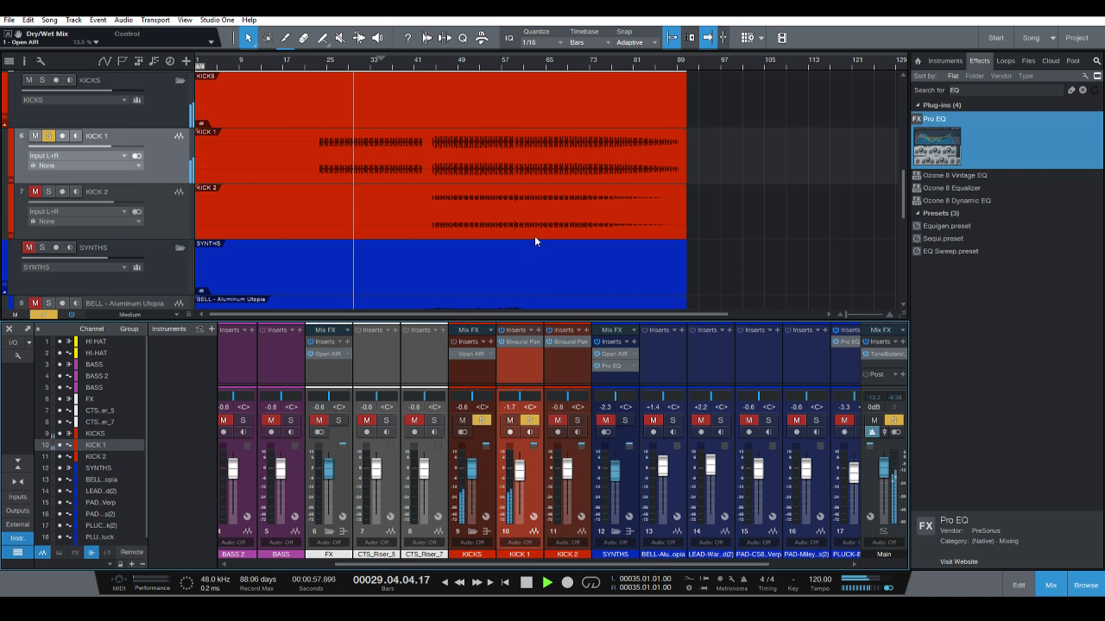
pyautogui.press('space')
# Re-enable Open AIR on the KICKS channel and set its mix to 2.0%.
pyautogui.click(474, 354)
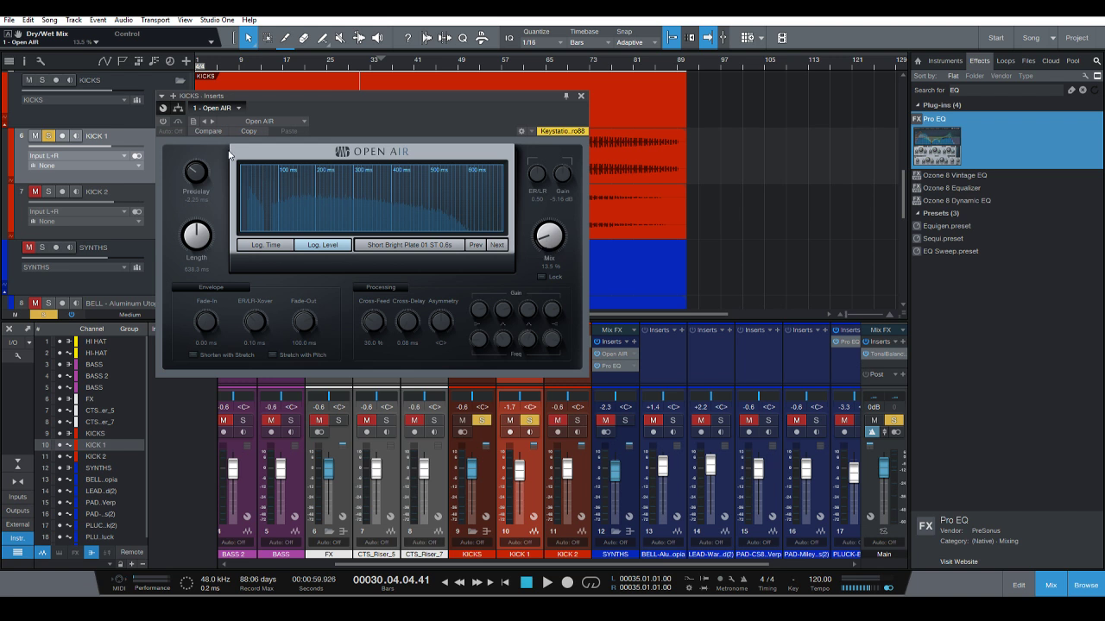
pyautogui.click(166, 120)
pyautogui.moveTo(547, 238); pyautogui.dragTo(539, 246)
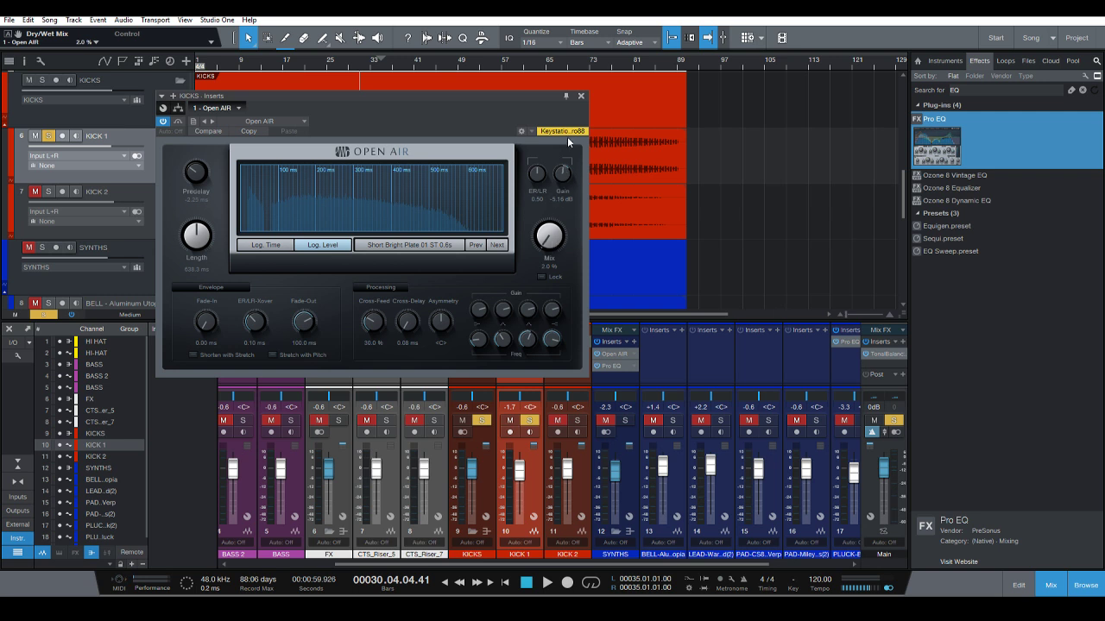
pyautogui.click(582, 97)
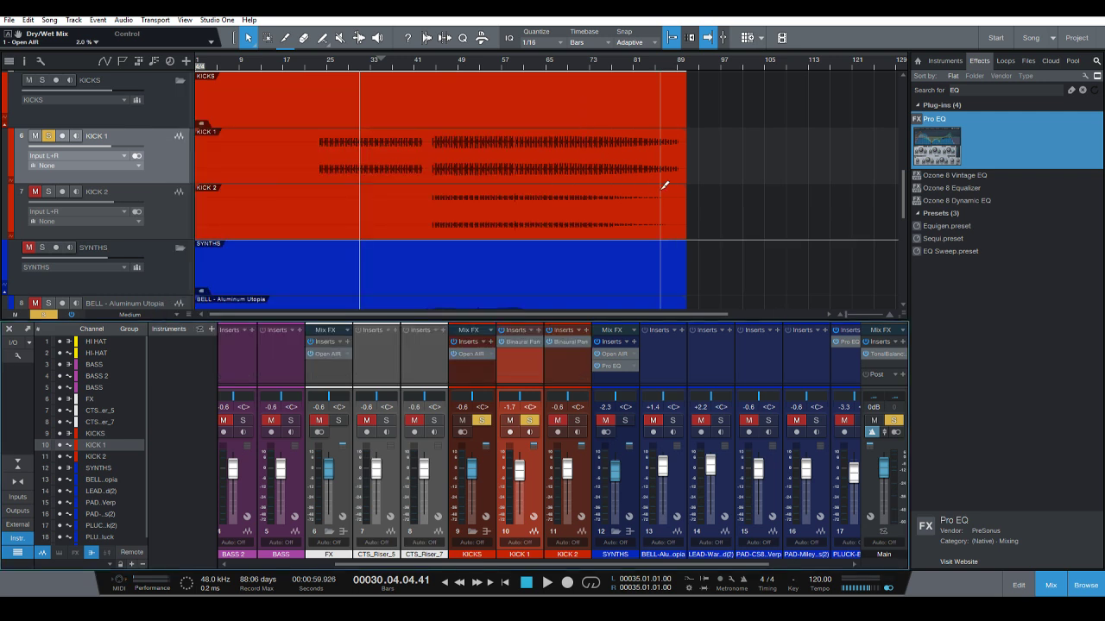
# Turn off the solo on the KICK 1 track and return the playhead to the start of the song.
pyautogui.scroll(-3, 664, 183)
pyautogui.scroll(-2, 692, 193)
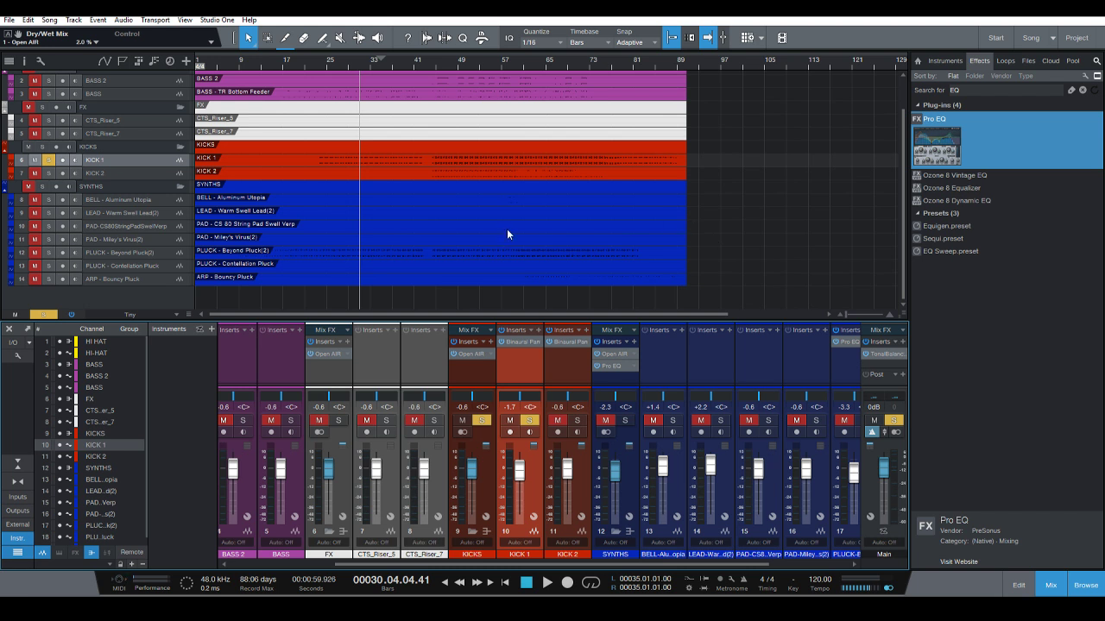
pyautogui.click(49, 159)
pyautogui.scroll(-1, 266, 221)
pyautogui.scroll(3, 286, 224)
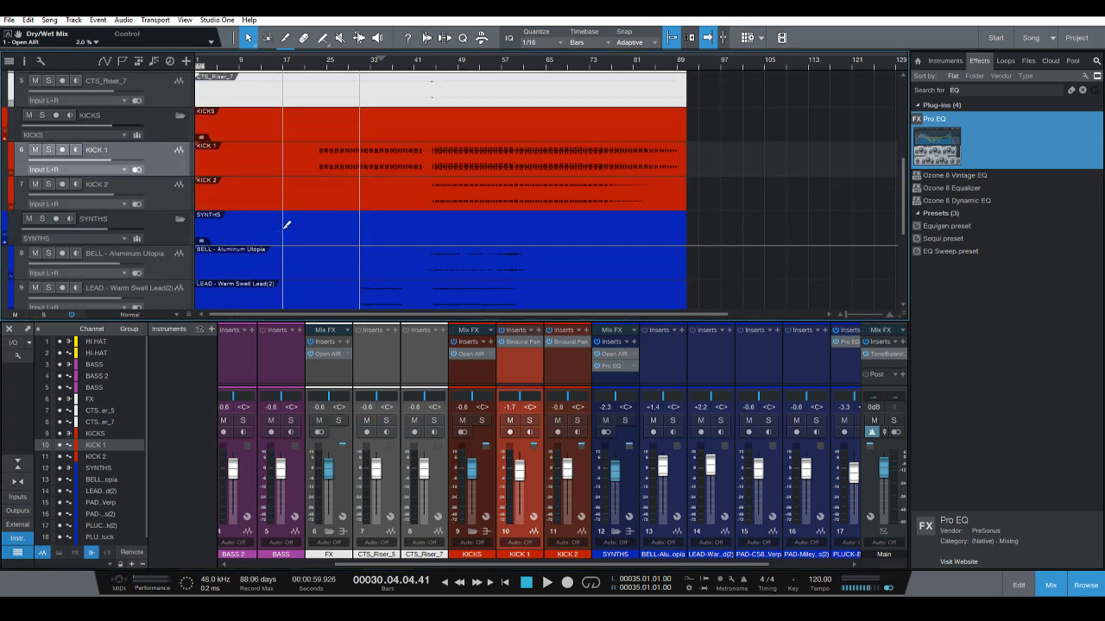
pyautogui.scroll(-2, 286, 224)
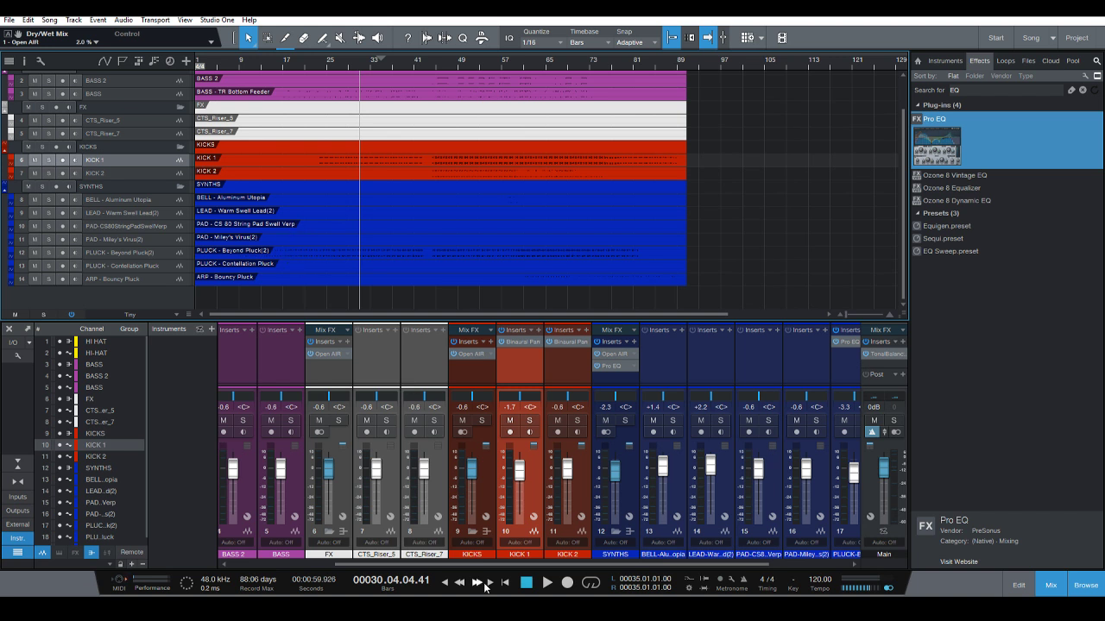
pyautogui.click(506, 583)
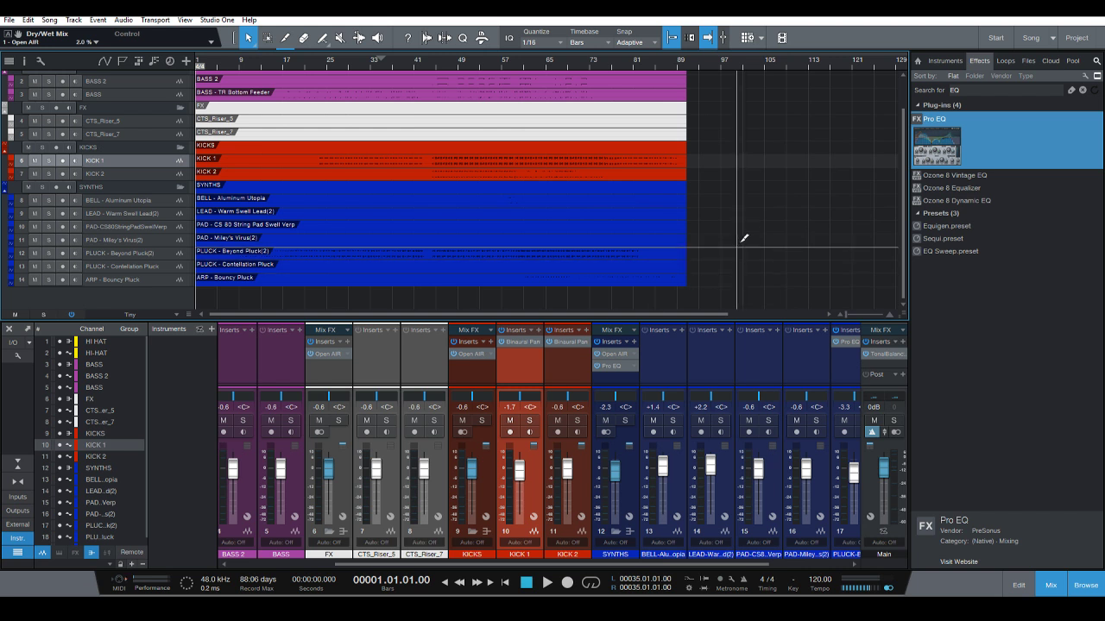
# Check the Open AIR settings on the SYNTHS channel and look over the arrangement.
pyautogui.click(607, 355)
pyautogui.click(607, 356)
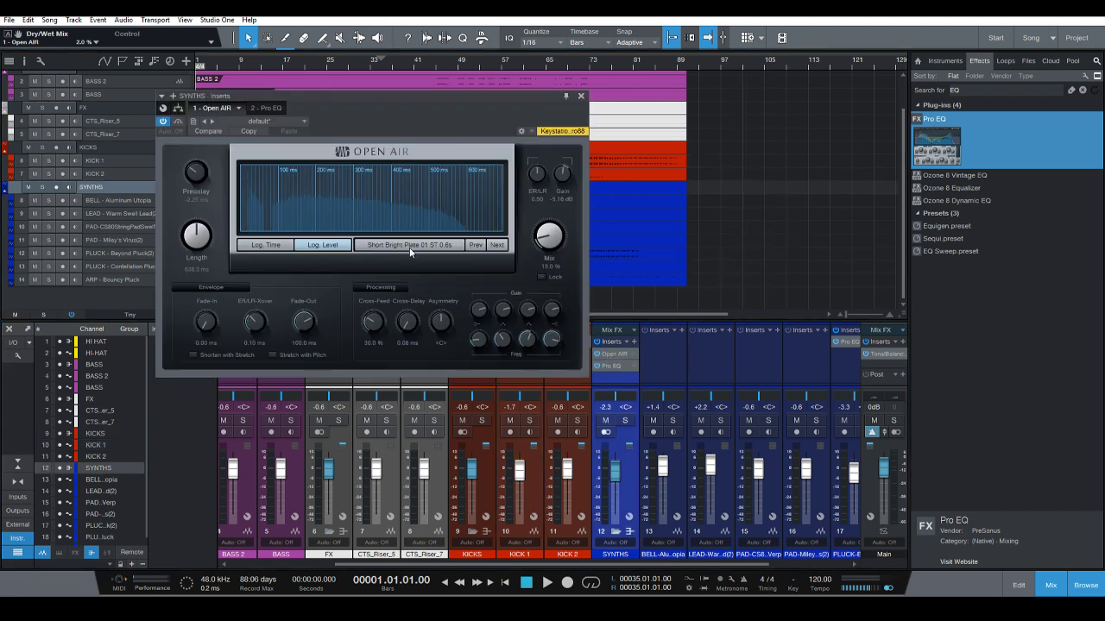
pyautogui.click(583, 98)
pyautogui.scroll(3, 699, 173)
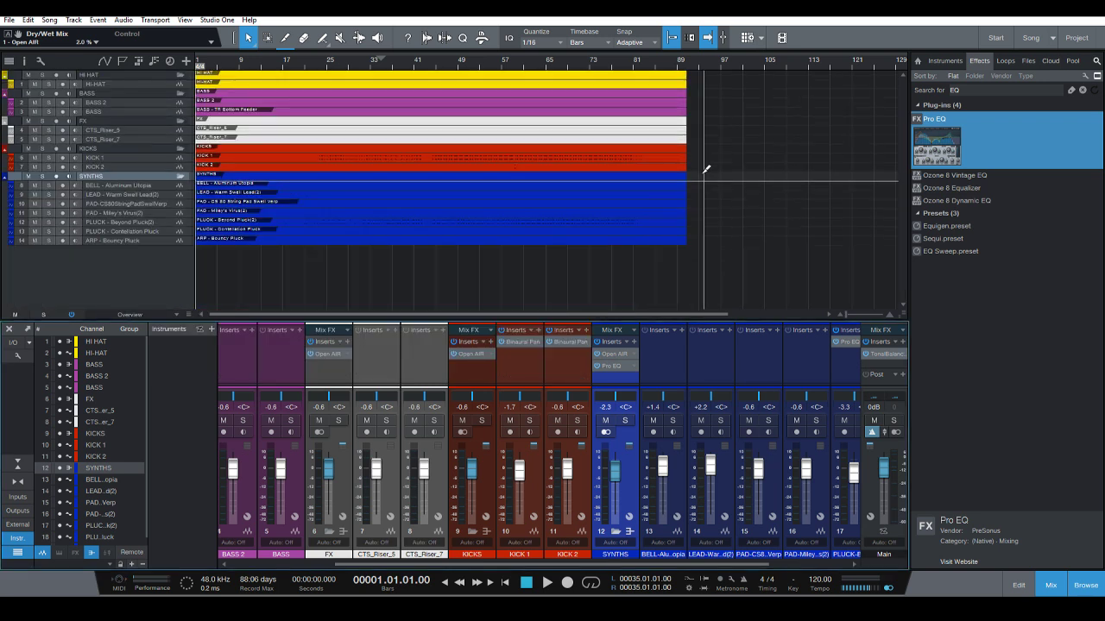
pyautogui.scroll(2, 705, 169)
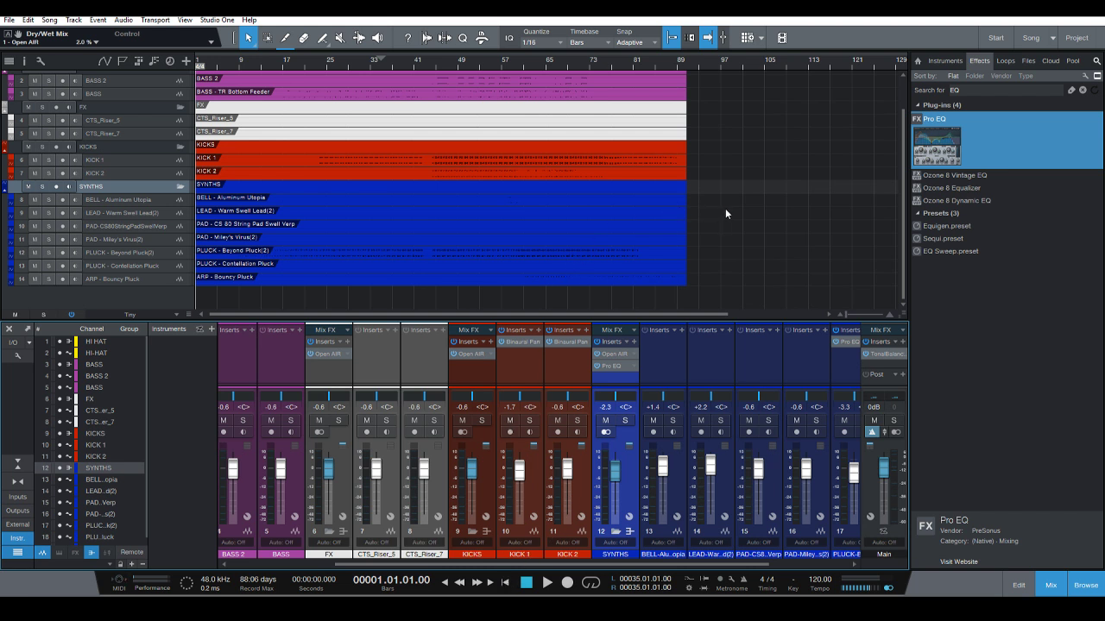
# Play the song from the start and check the overall mix in Tonal Balance Control on the Main channel.
pyautogui.press('space')
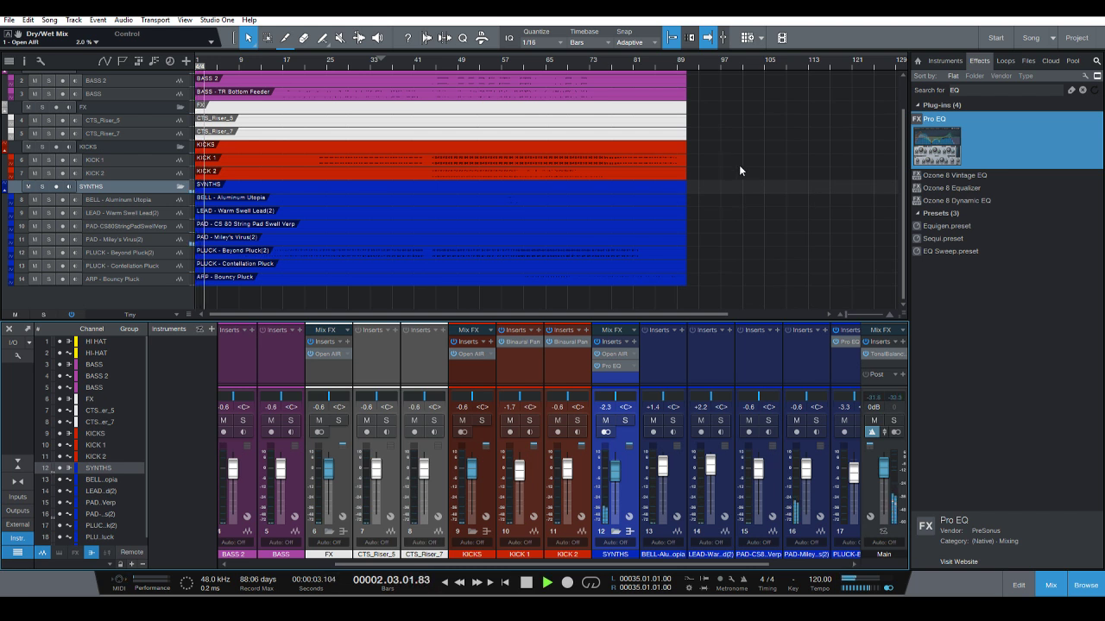
pyautogui.click(889, 354)
pyautogui.moveTo(378, 105); pyautogui.dragTo(839, 179)
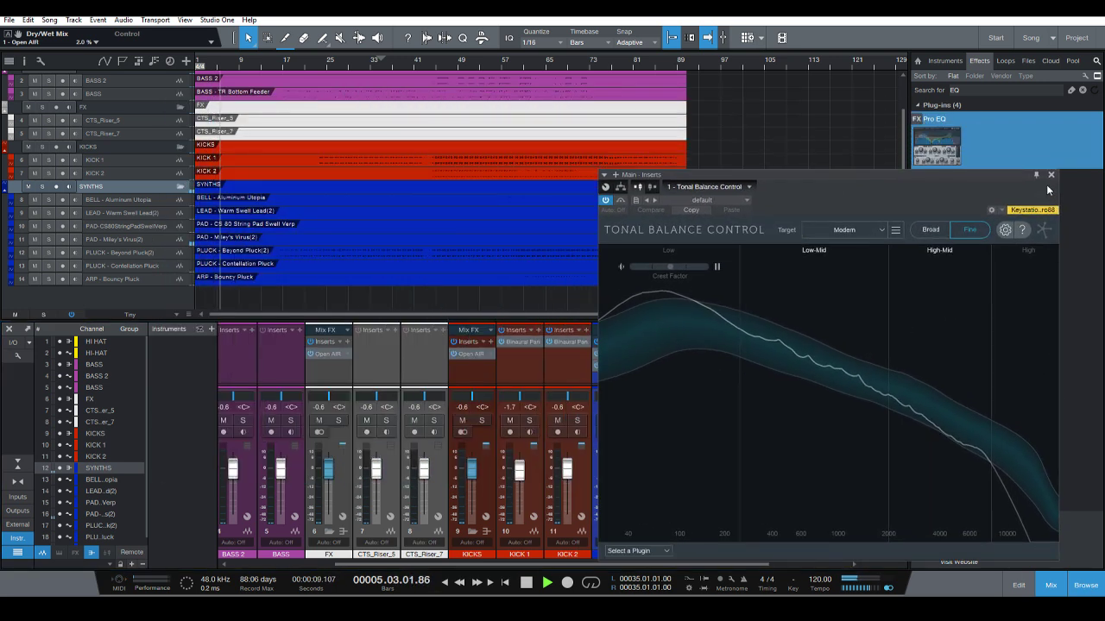
pyautogui.click(1077, 586)
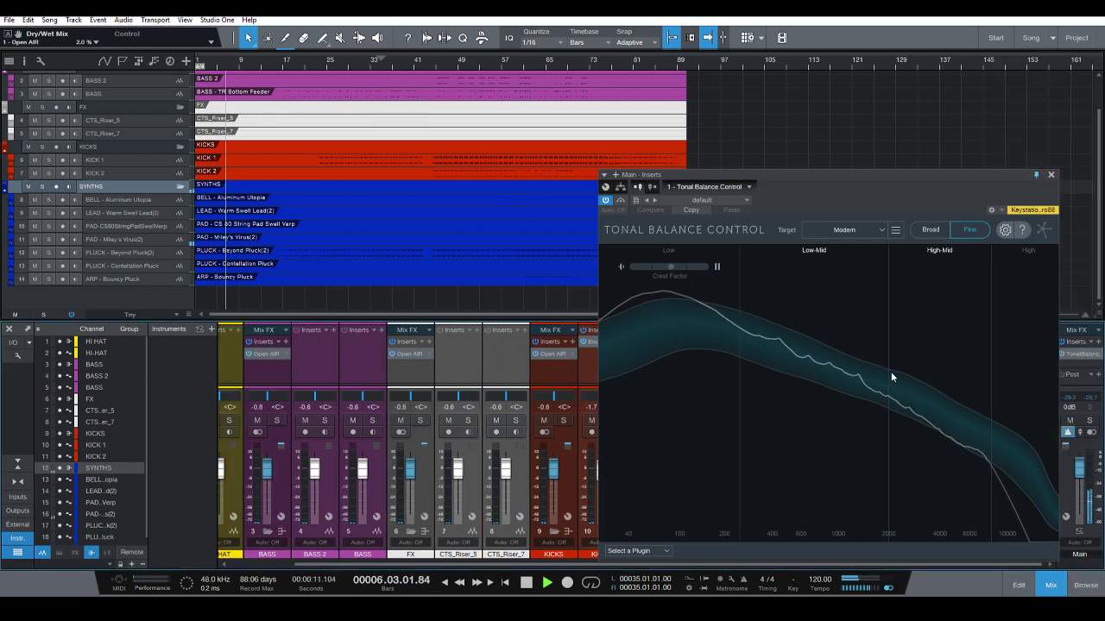
pyautogui.moveTo(816, 181); pyautogui.dragTo(849, 27)
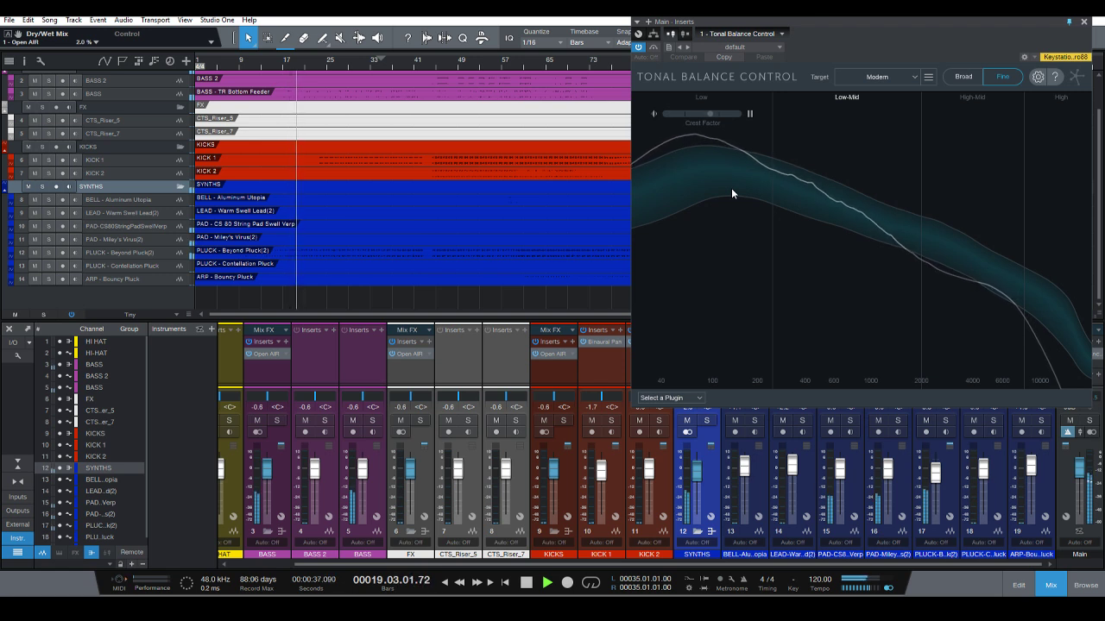
# Insert Pro EQ ahead of Tonal Balance Control on the Main channel and enable its low cut at 73.7 Hz.
pyautogui.moveTo(1011, 21); pyautogui.dragTo(421, 55)
pyautogui.click(1075, 586)
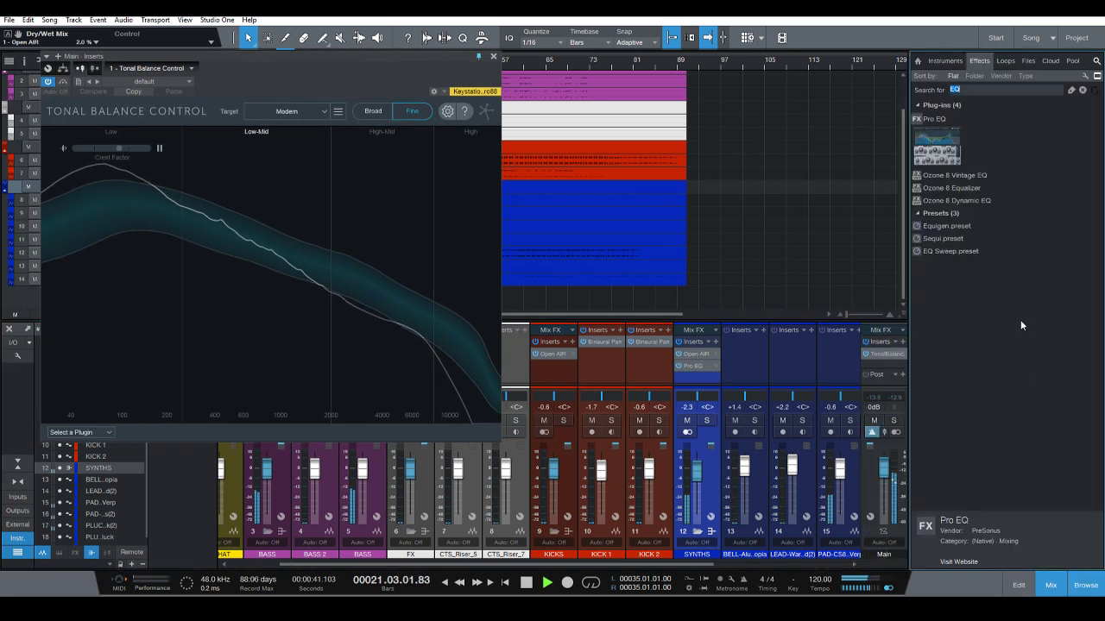
pyautogui.moveTo(959, 119); pyautogui.dragTo(880, 354)
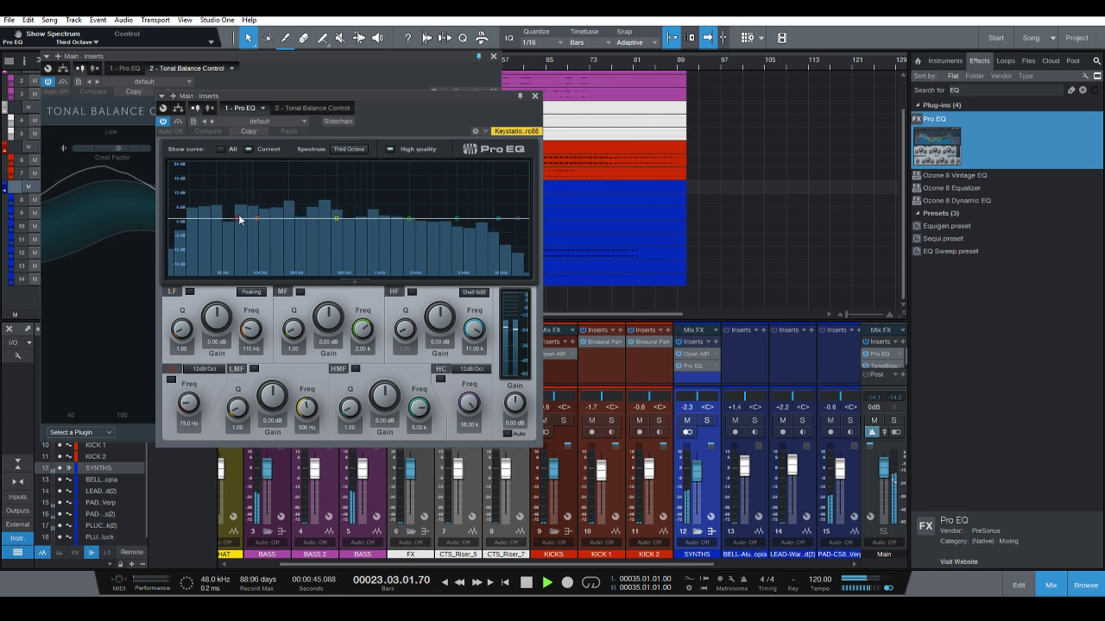
pyautogui.moveTo(239, 217); pyautogui.dragTo(238, 223)
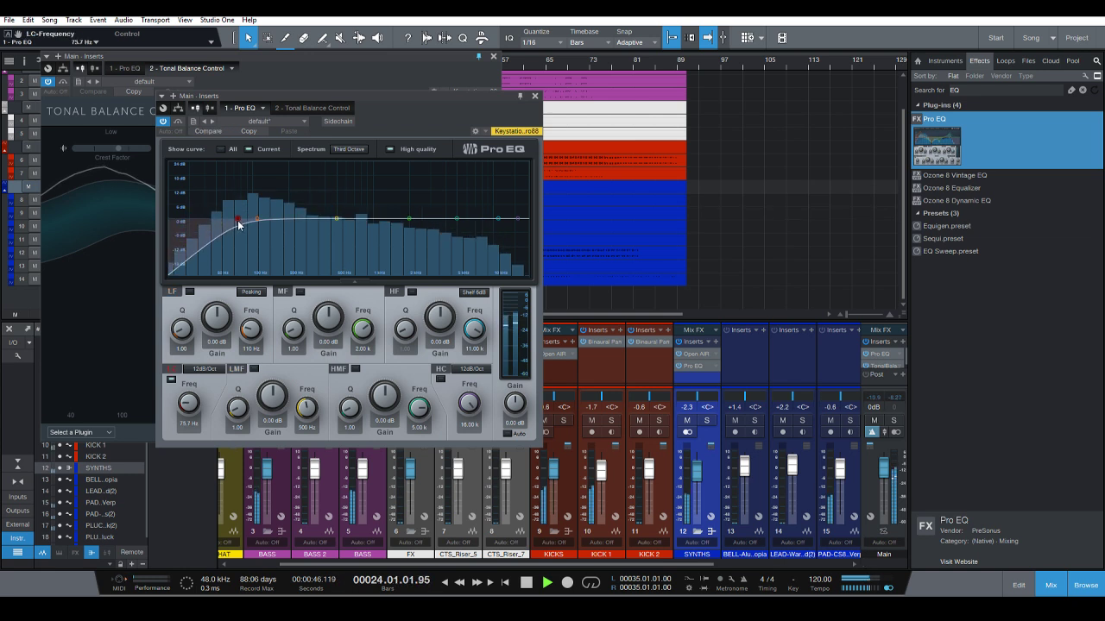
pyautogui.click(535, 97)
# Check the Main channel's curve against the Modern target in Tonal Balance Control during playback, and close the plug-in window.
pyautogui.moveTo(363, 63); pyautogui.dragTo(702, 69)
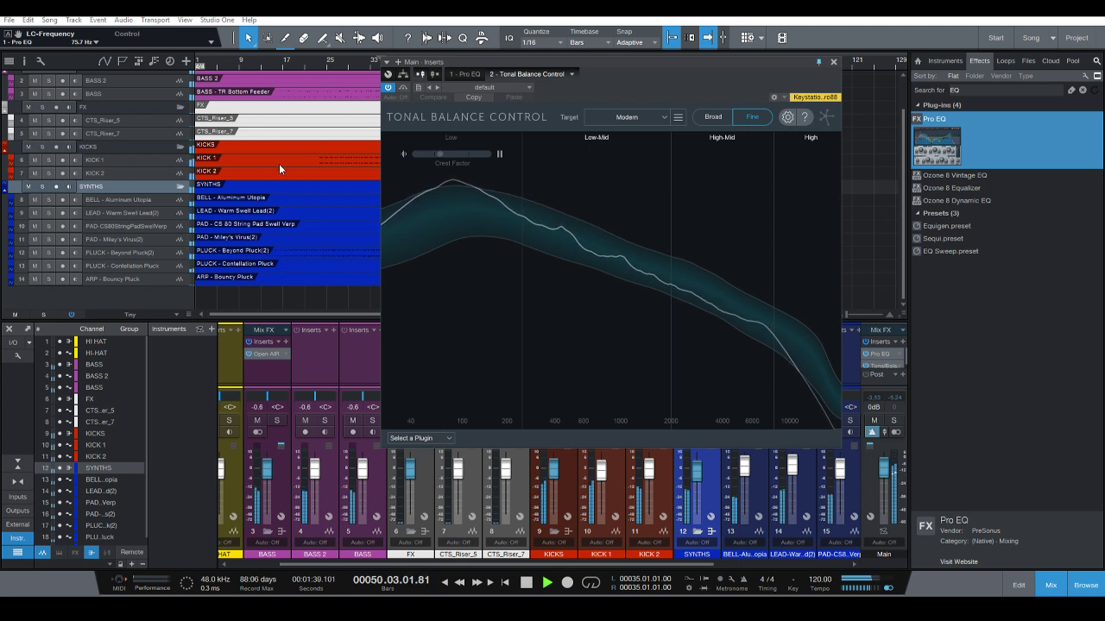
pyautogui.moveTo(668, 76); pyautogui.dragTo(639, 103)
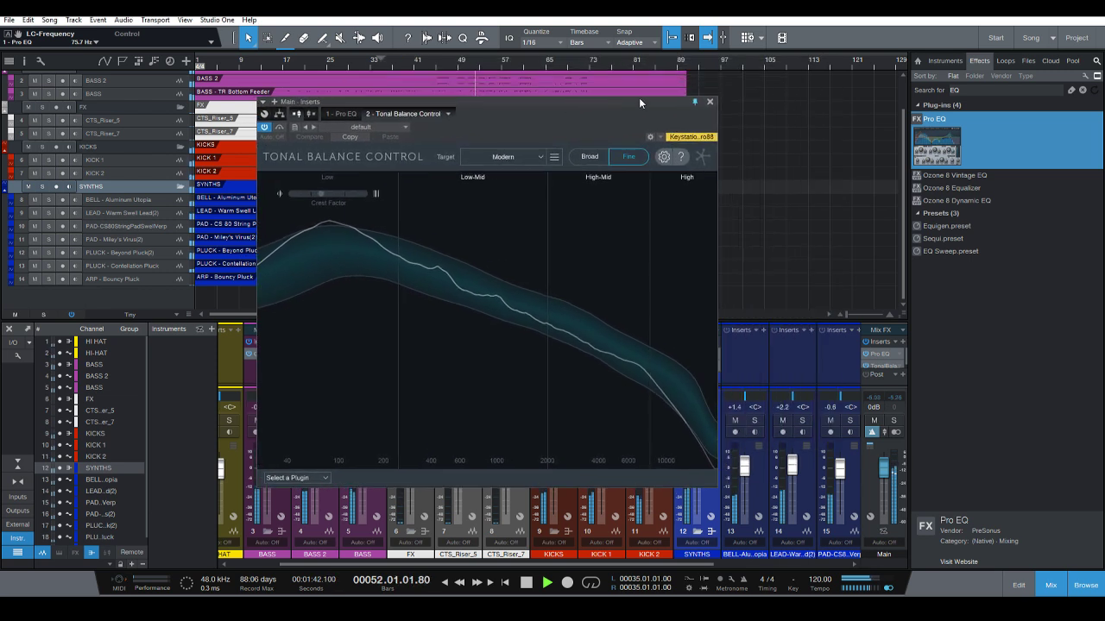
pyautogui.click(709, 102)
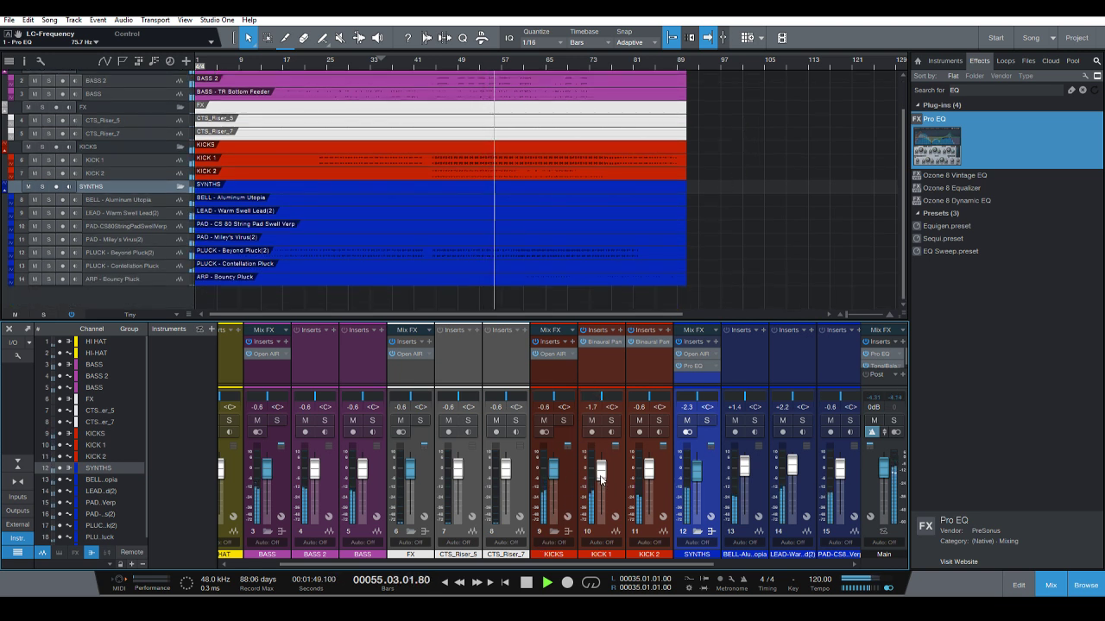
# Set the KICK 1 channel volume to +0.2 dB and look over the tracks while the song plays.
pyautogui.moveTo(602, 481); pyautogui.dragTo(605, 477)
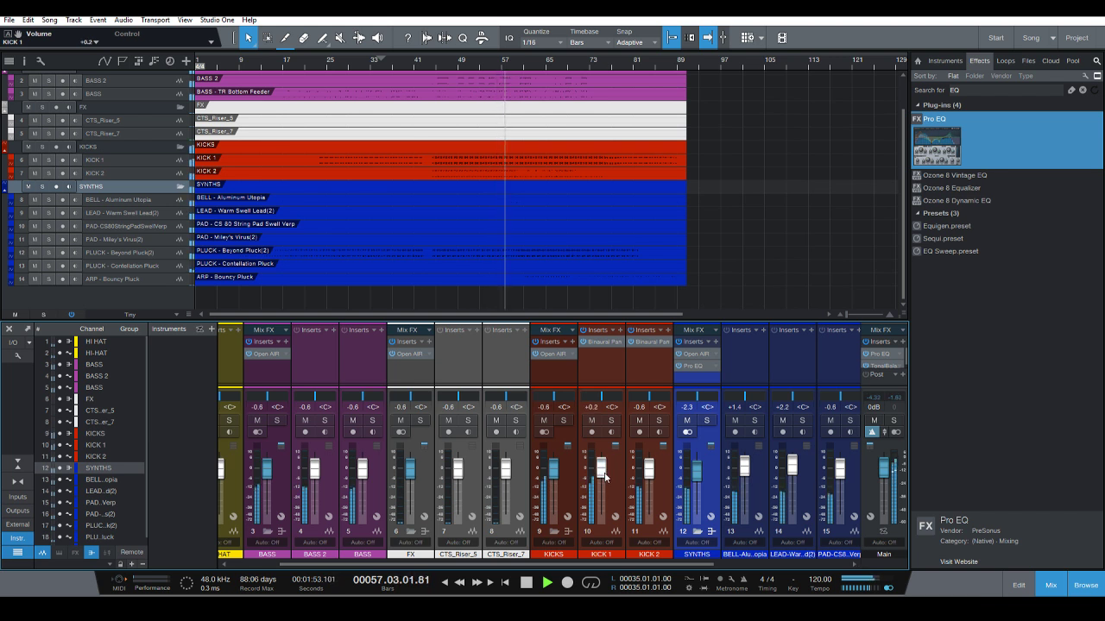
pyautogui.moveTo(537, 564); pyautogui.dragTo(661, 561)
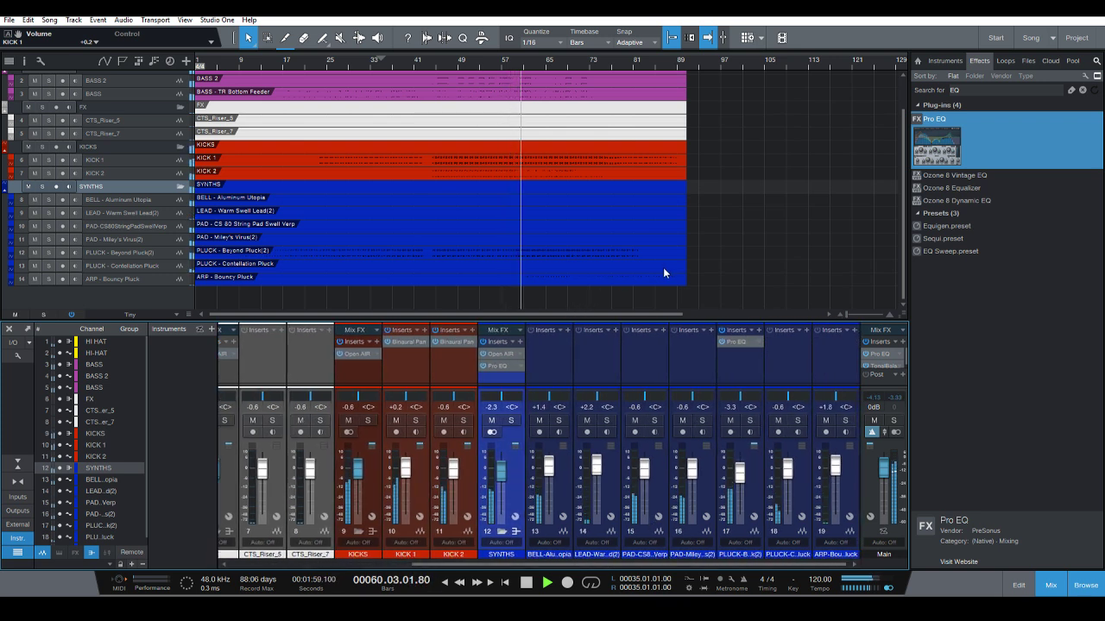
pyautogui.scroll(2, 789, 219)
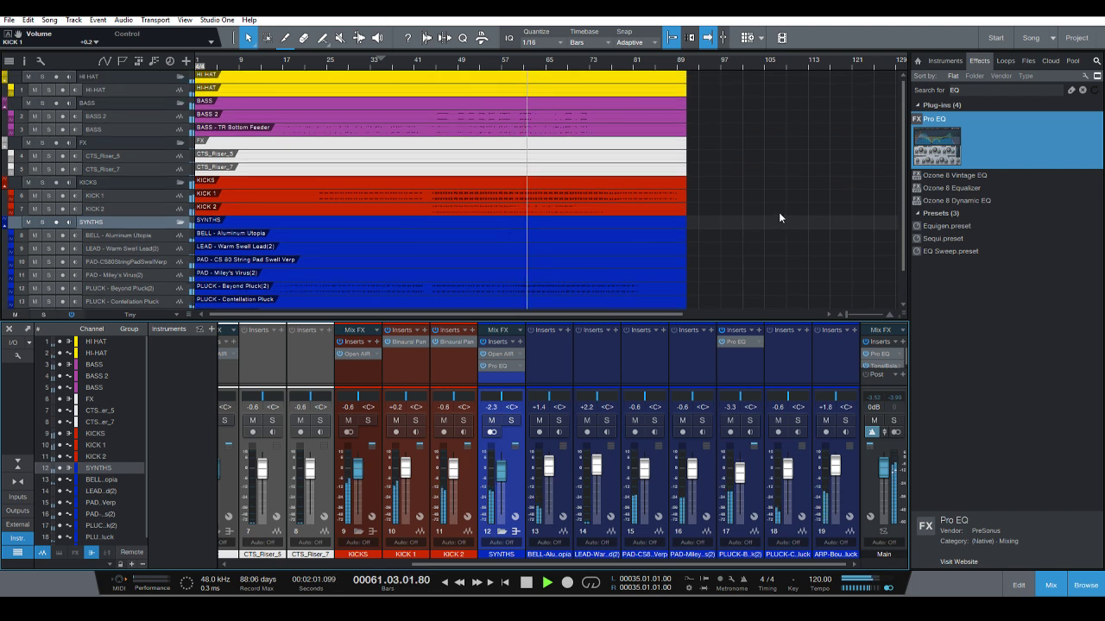
pyautogui.scroll(-2, 778, 211)
pyautogui.scroll(2, 777, 207)
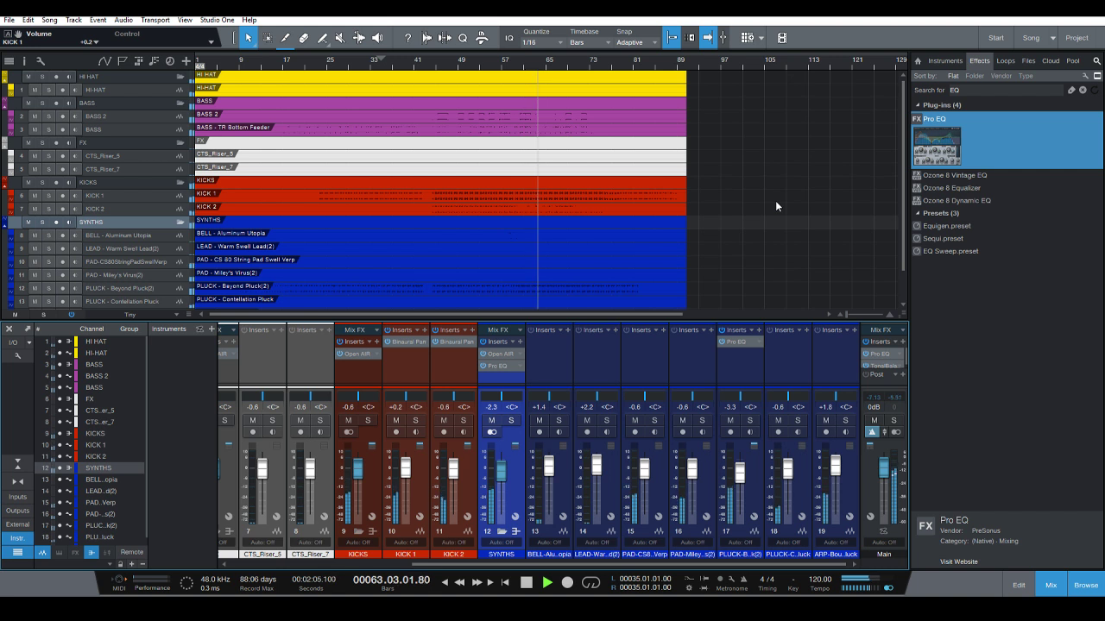
pyautogui.scroll(-2, 775, 200)
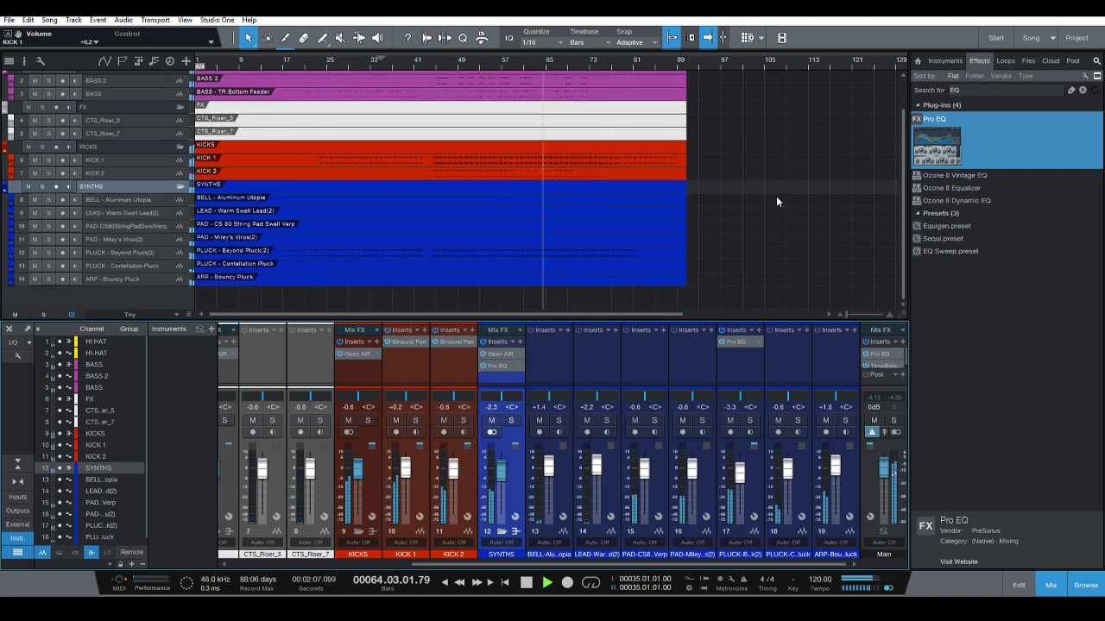
# Enlarge the mixer and insert Ozone 8 Vintage Tape after Open AIR on the HI HAT group channel.
pyautogui.moveTo(864, 318); pyautogui.dragTo(864, 267)
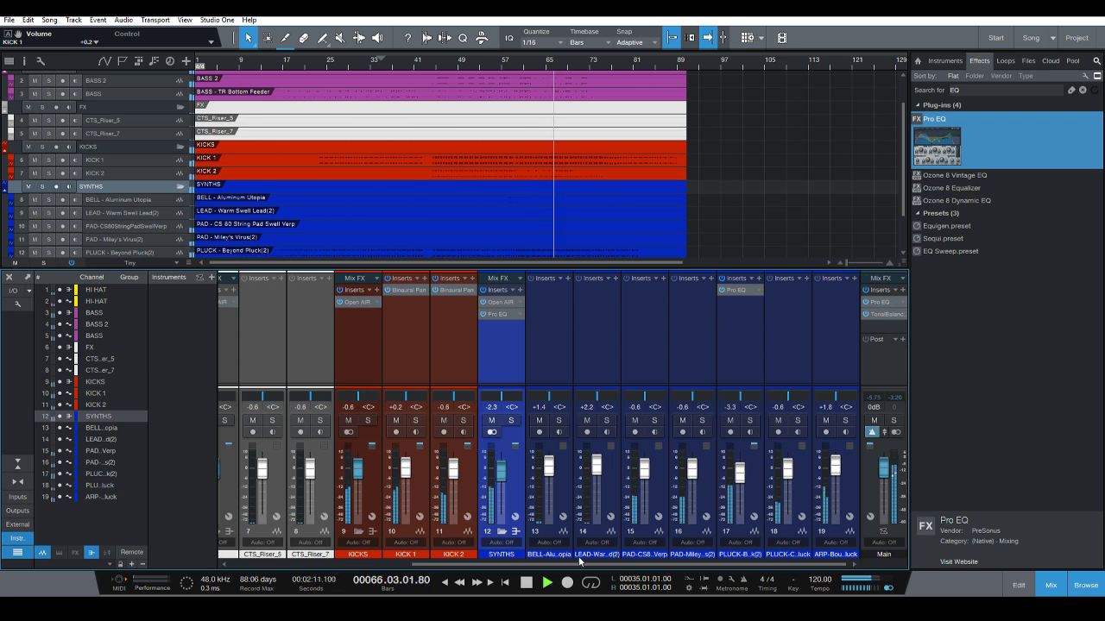
pyautogui.moveTo(563, 563); pyautogui.dragTo(361, 566)
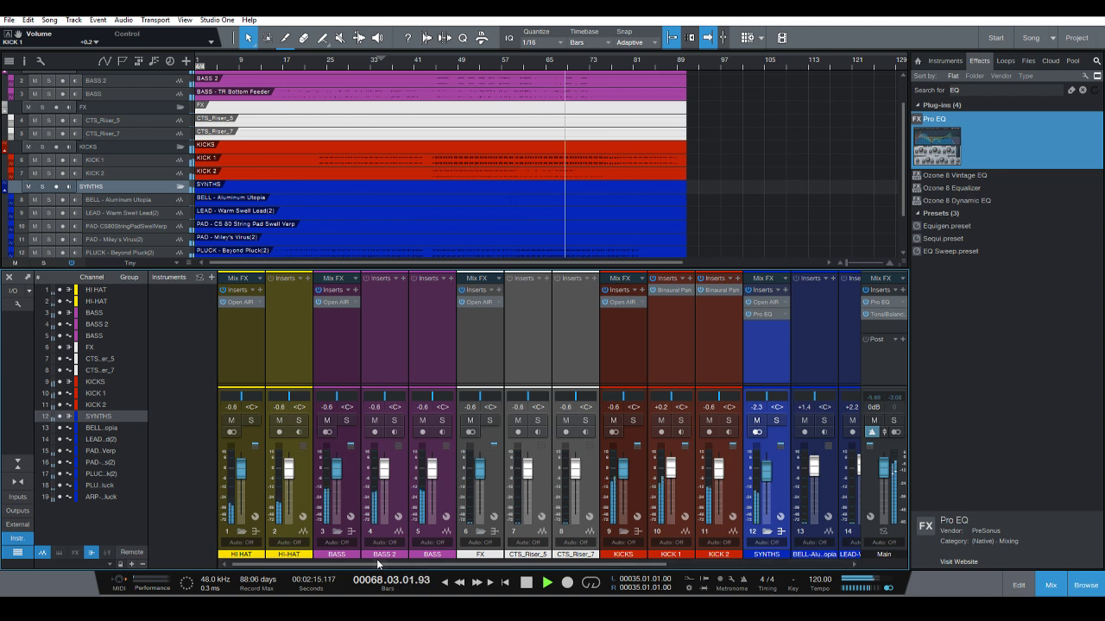
pyautogui.click(990, 90)
pyautogui.write('tap')
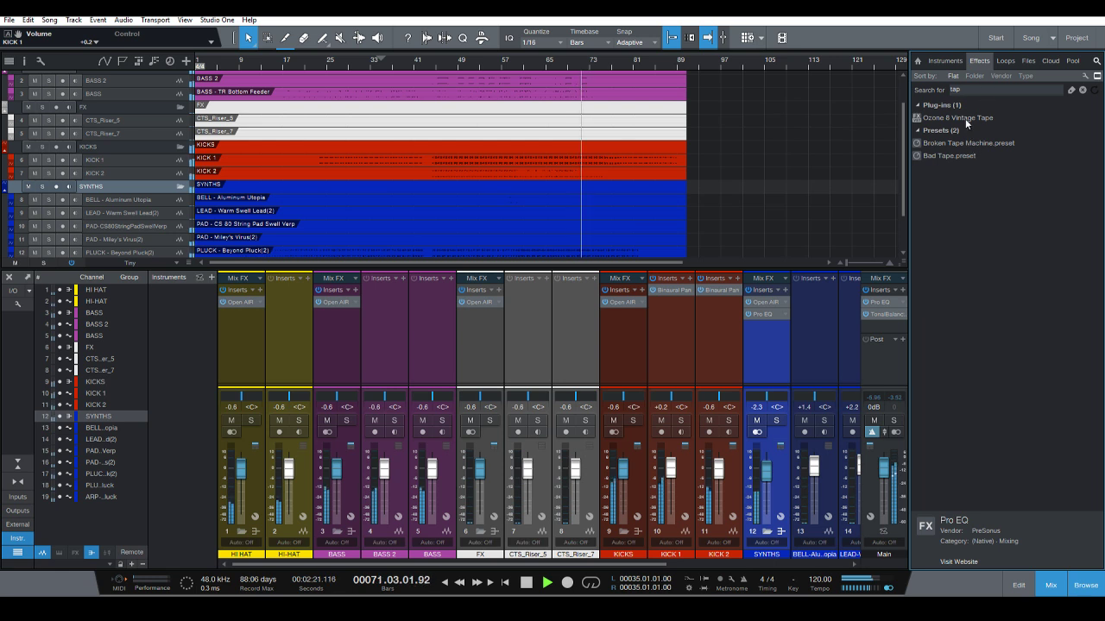
pyautogui.moveTo(965, 118); pyautogui.dragTo(243, 303)
# Load the Tape Saturation preset in the HI HAT channel's Vintage Tape and close the plug-in window.
pyautogui.click(637, 158)
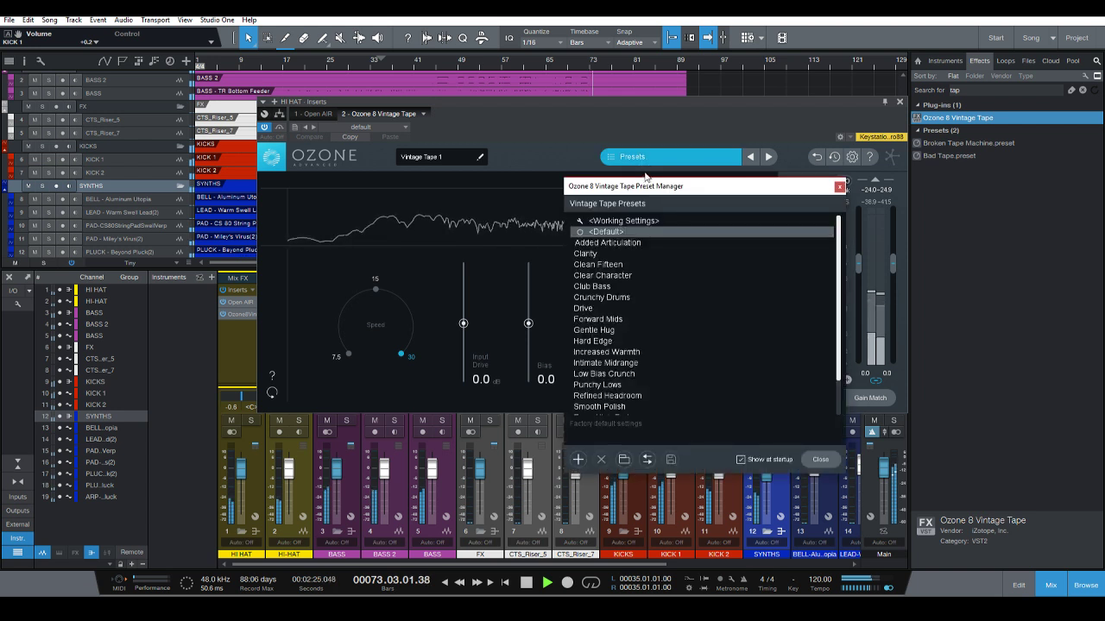
pyautogui.scroll(-5, 630, 252)
pyautogui.click(604, 395)
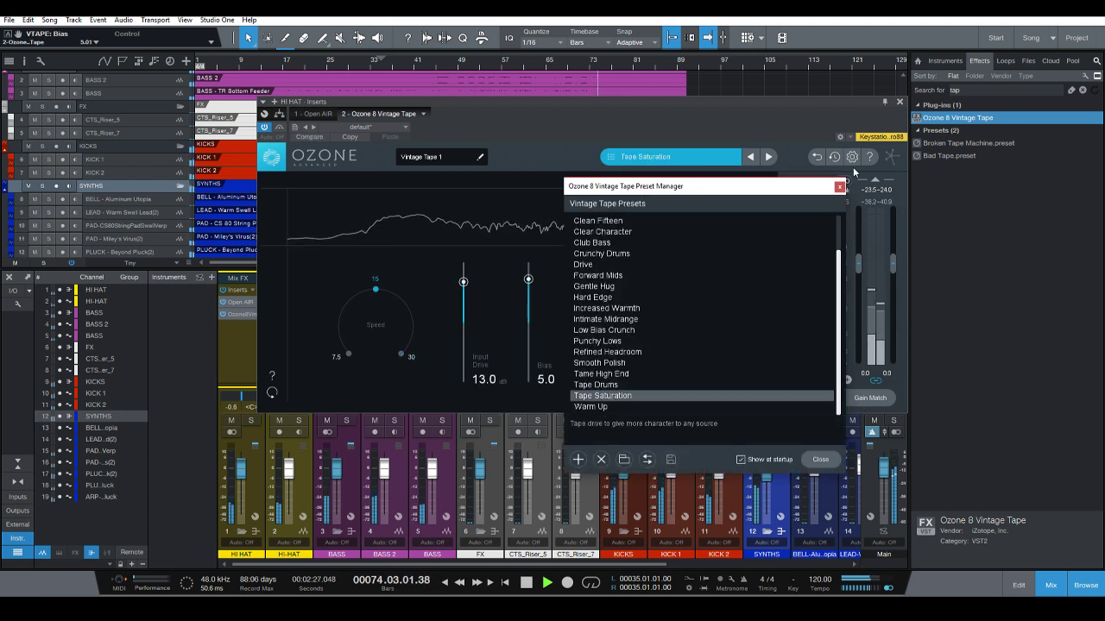
pyautogui.click(840, 186)
pyautogui.click(898, 102)
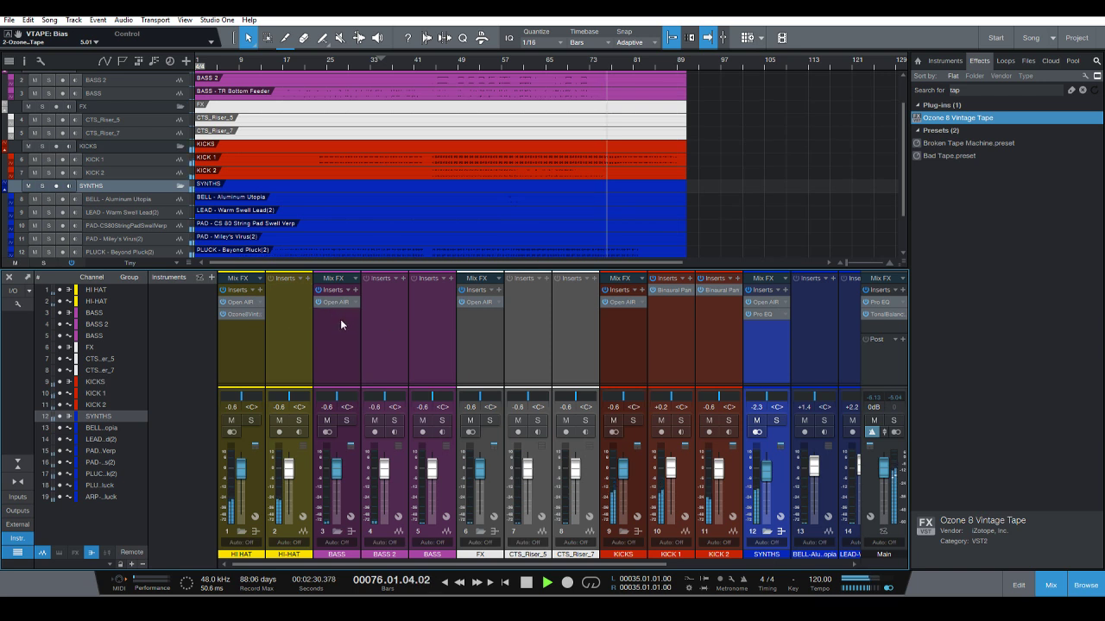
# Copy the Vintage Tape insert with its Tape Saturation settings to the BASS, FX, KICKS and SYNTHS group channels.
pyautogui.moveTo(246, 314); pyautogui.dragTo(481, 321)
pyautogui.click(901, 102)
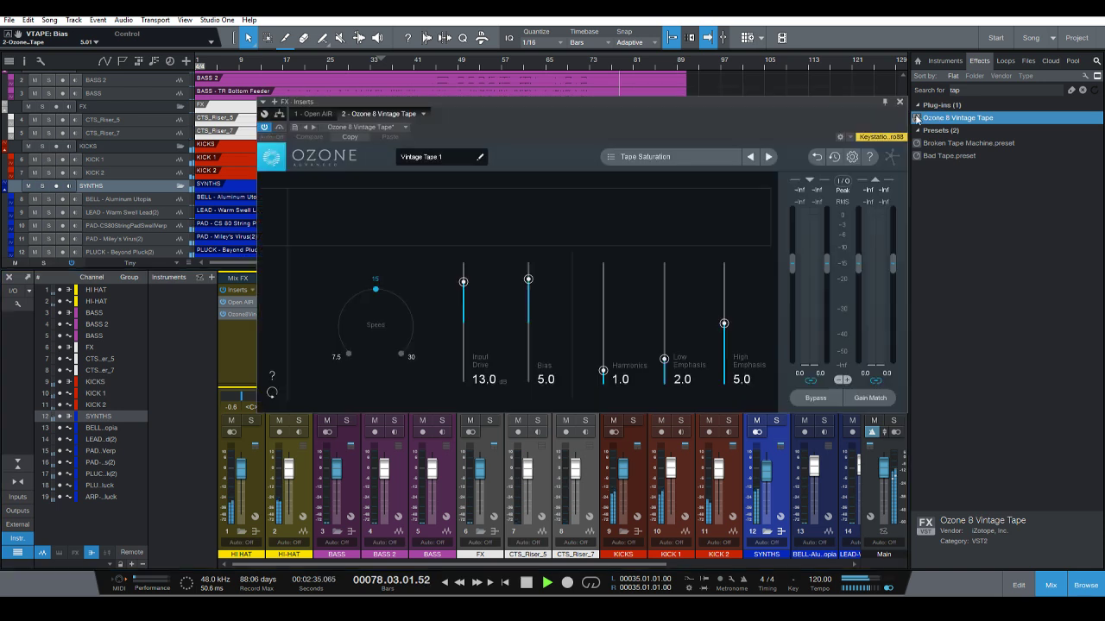
pyautogui.click(900, 101)
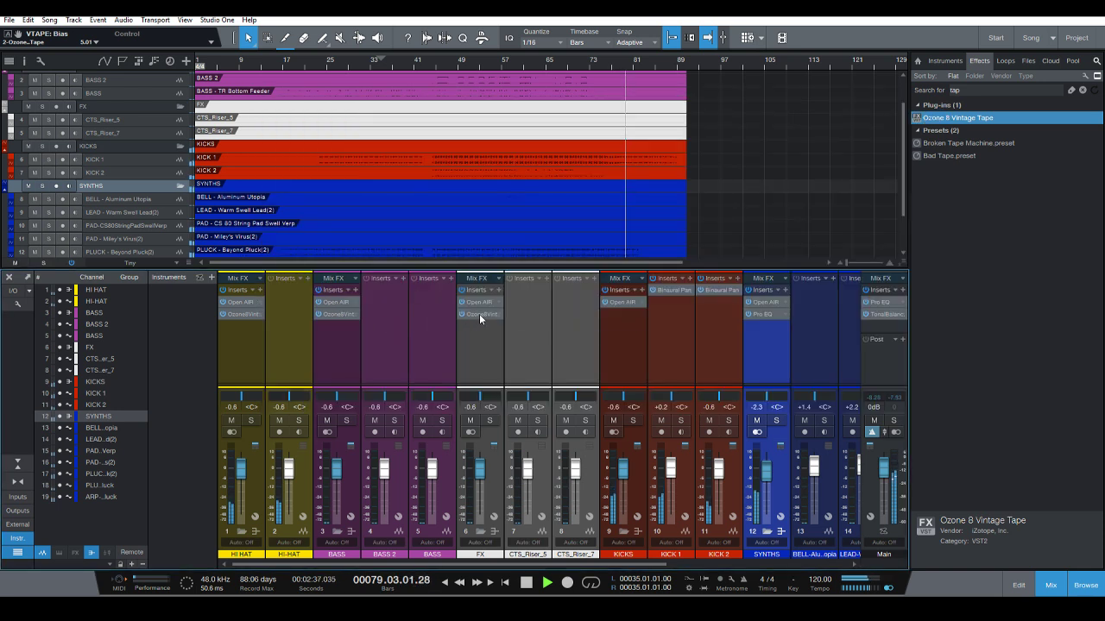
pyautogui.moveTo(479, 314); pyautogui.dragTo(642, 328)
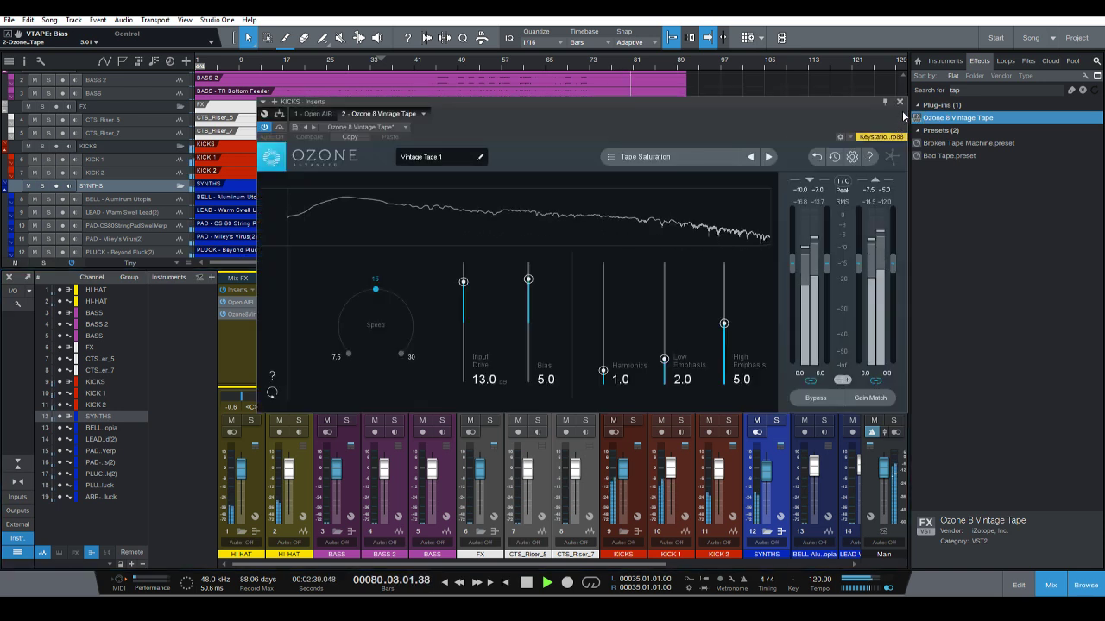
pyautogui.click(899, 105)
pyautogui.moveTo(486, 564); pyautogui.dragTo(678, 563)
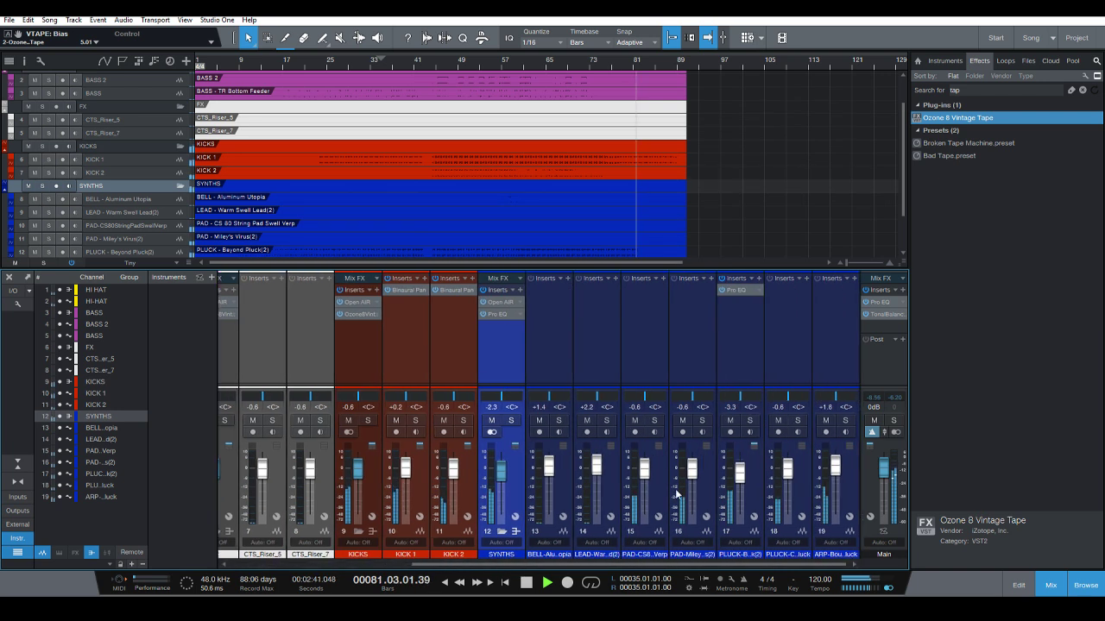
pyautogui.moveTo(367, 314); pyautogui.dragTo(501, 327)
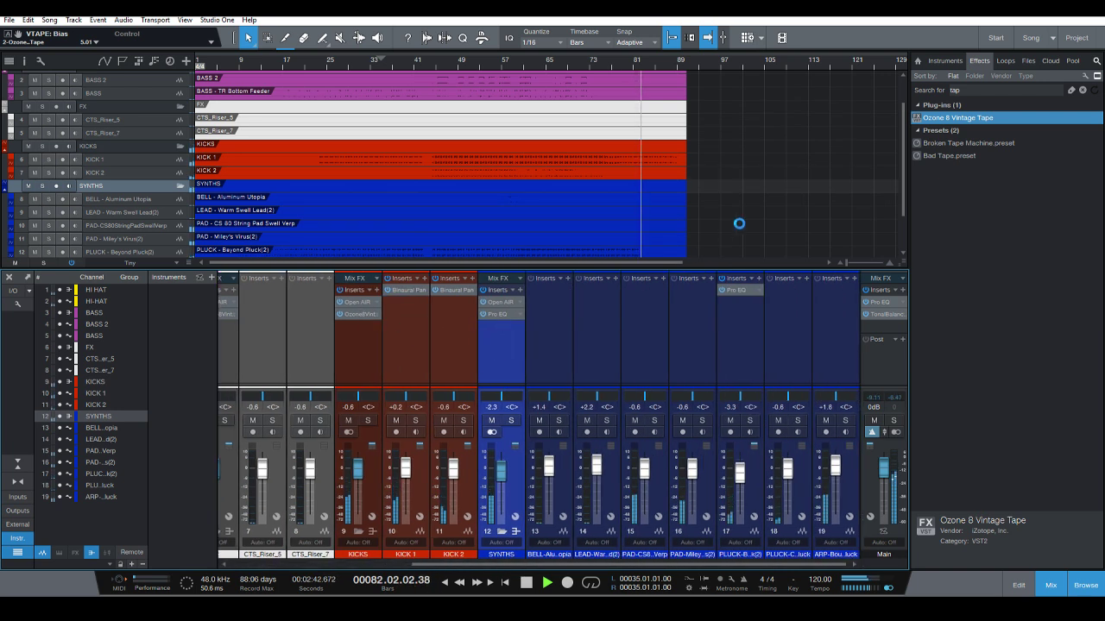
pyautogui.click(899, 101)
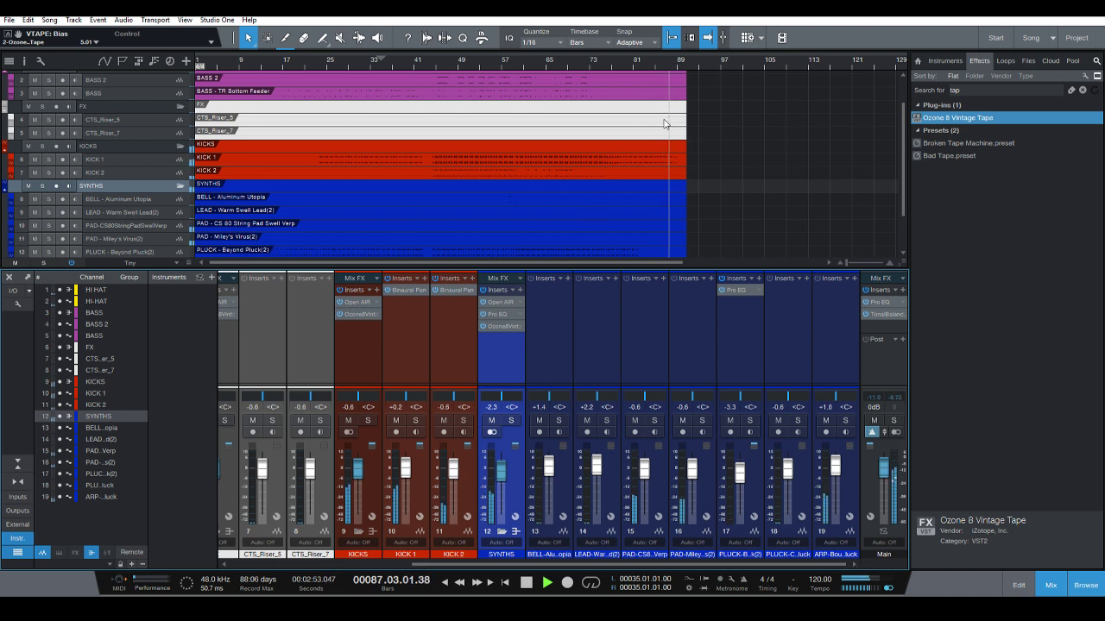
# Stop playback after the song's end and examine the clip endings on all tracks at a larger track height.
pyautogui.scroll(5, 754, 137)
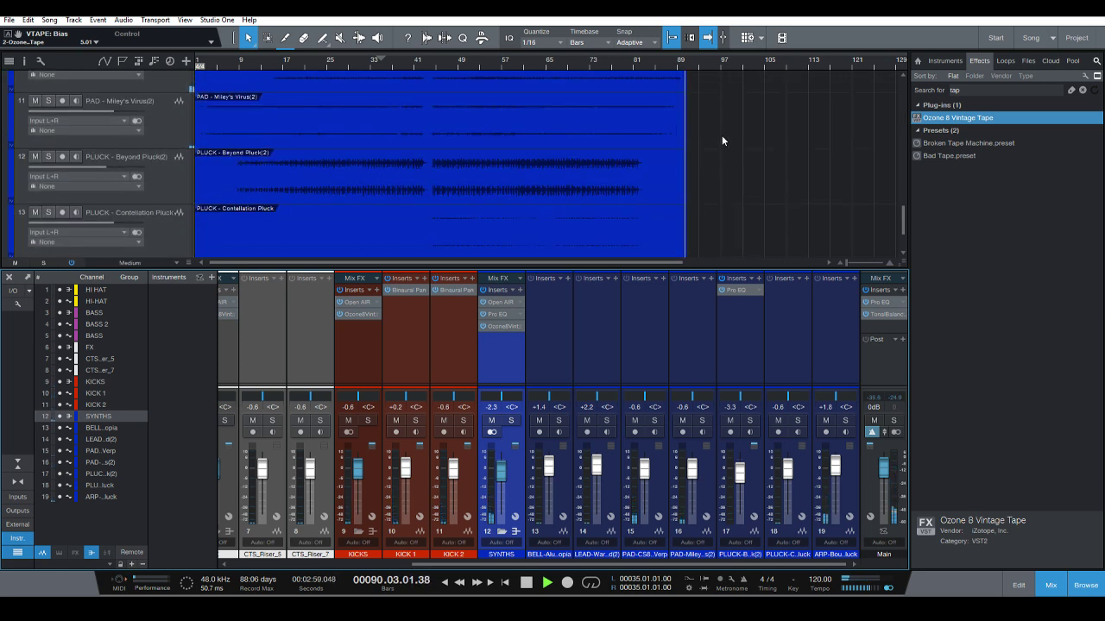
pyautogui.press('space')
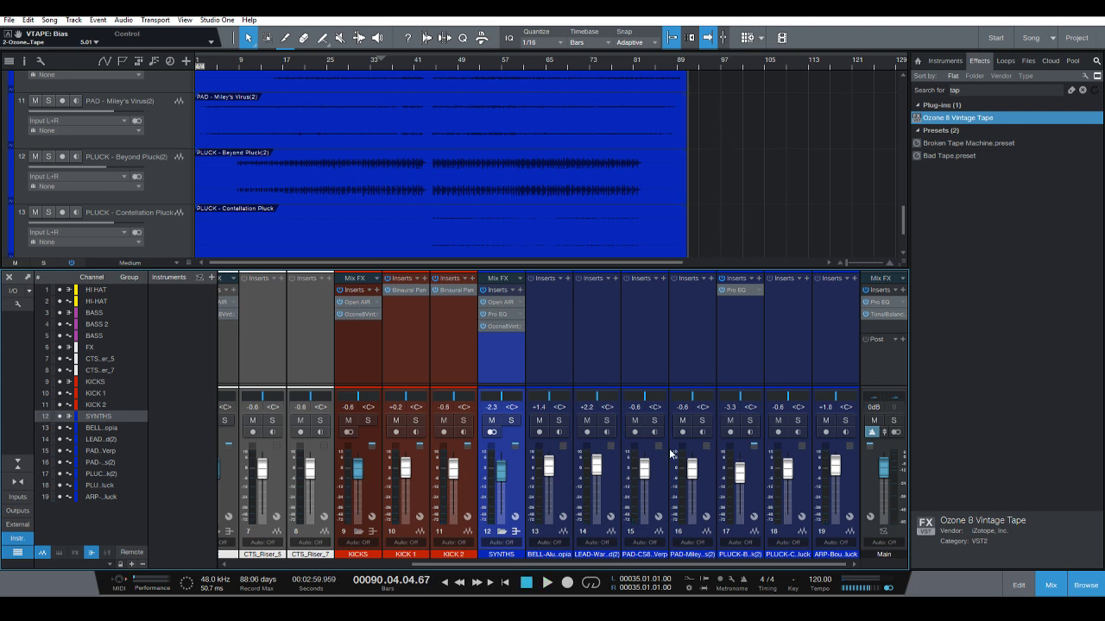
pyautogui.scroll(2, 720, 130)
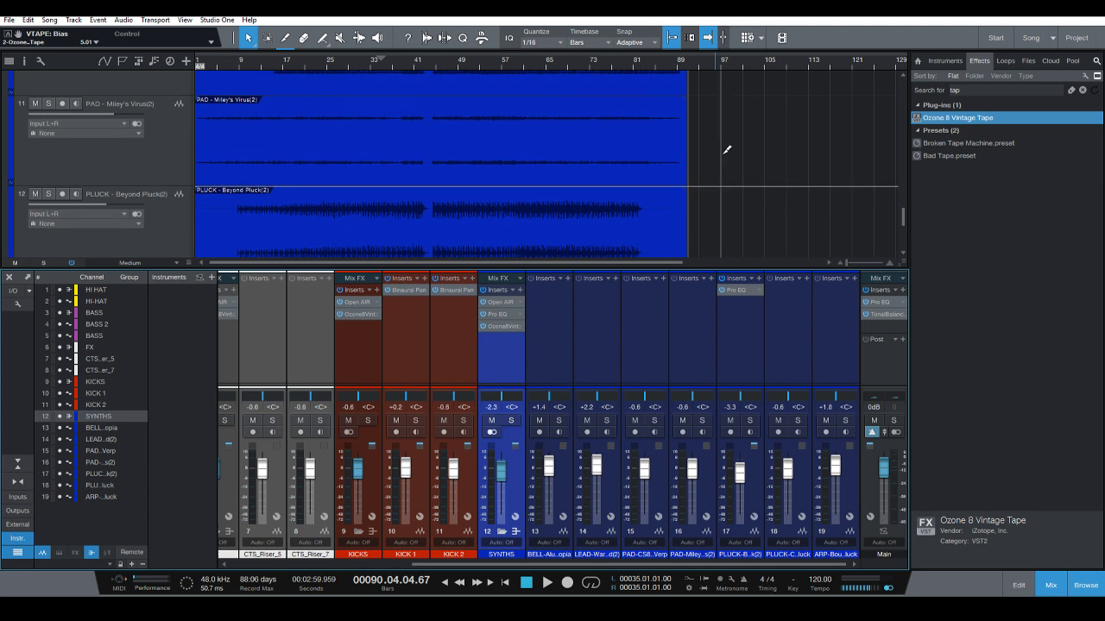
pyautogui.click(673, 145)
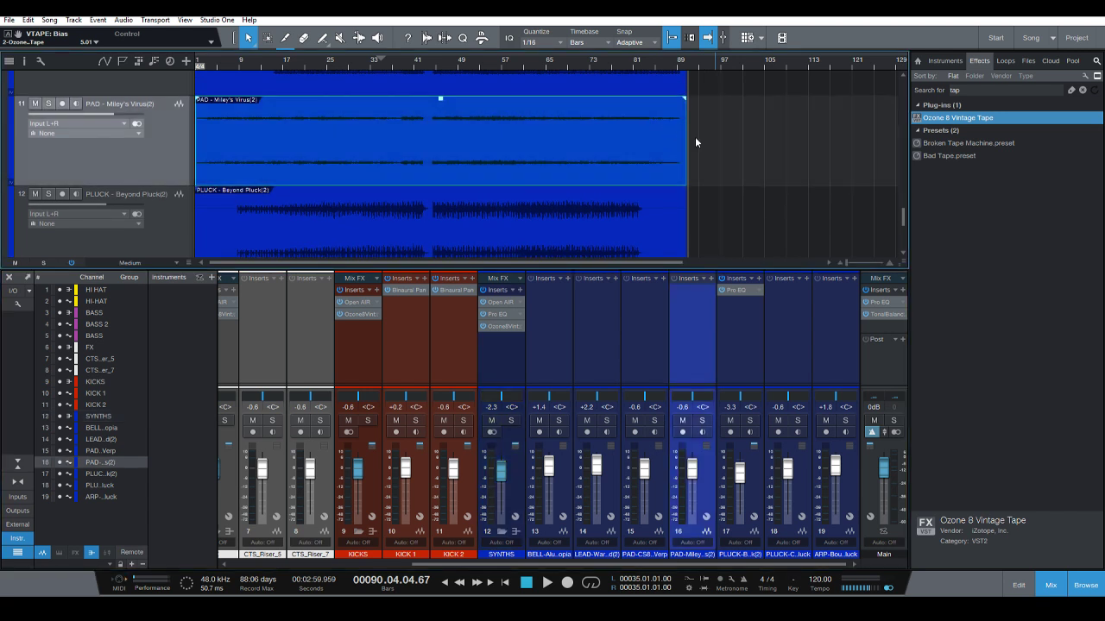
pyautogui.scroll(-2, 709, 148)
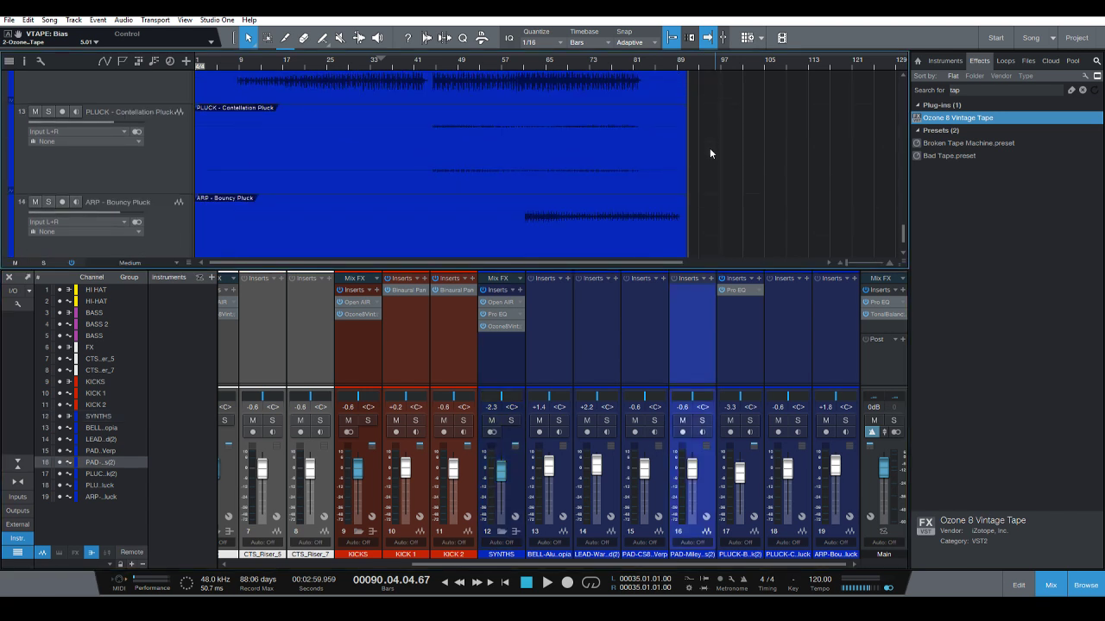
pyautogui.click(656, 202)
pyautogui.scroll(10, 725, 155)
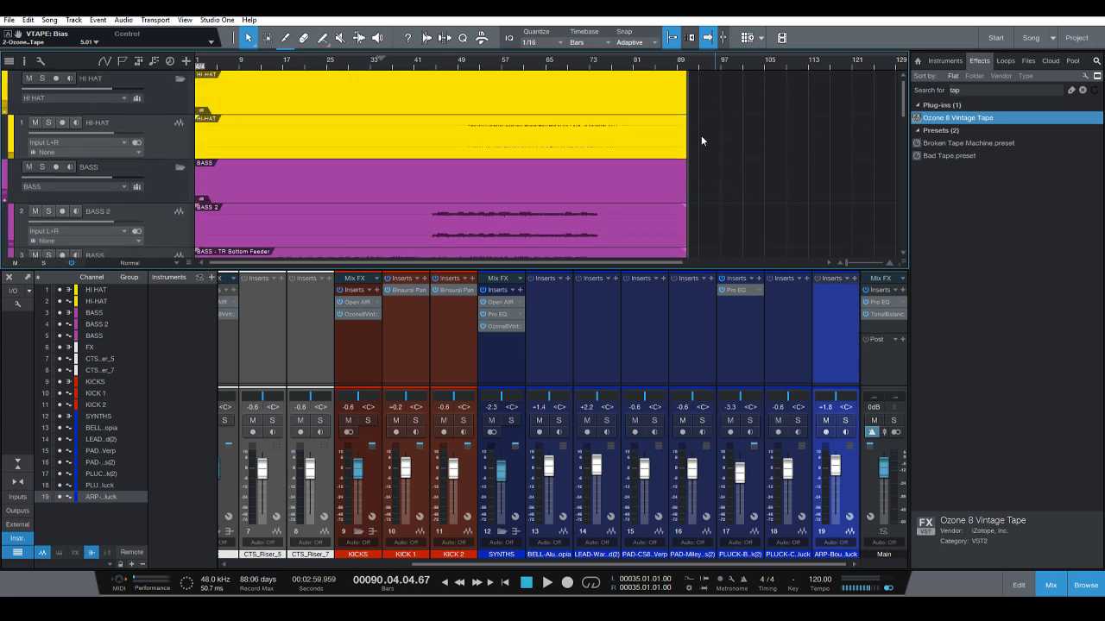
pyautogui.click(671, 81)
pyautogui.scroll(-2, 701, 149)
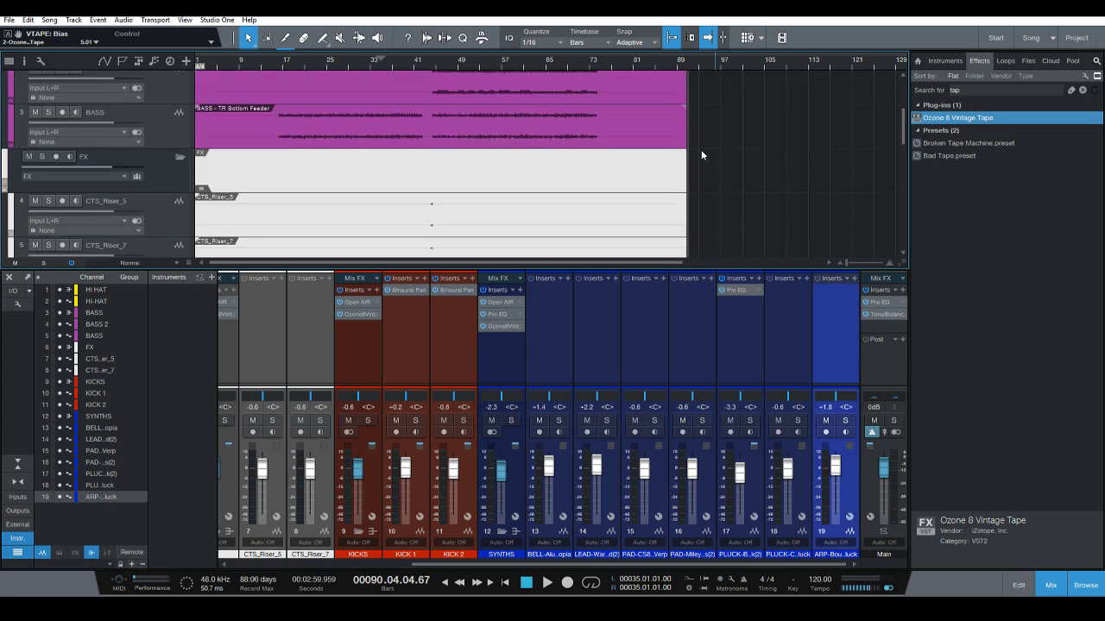
pyautogui.scroll(2, 695, 151)
pyautogui.scroll(-2, 684, 159)
pyautogui.scroll(-8, 681, 162)
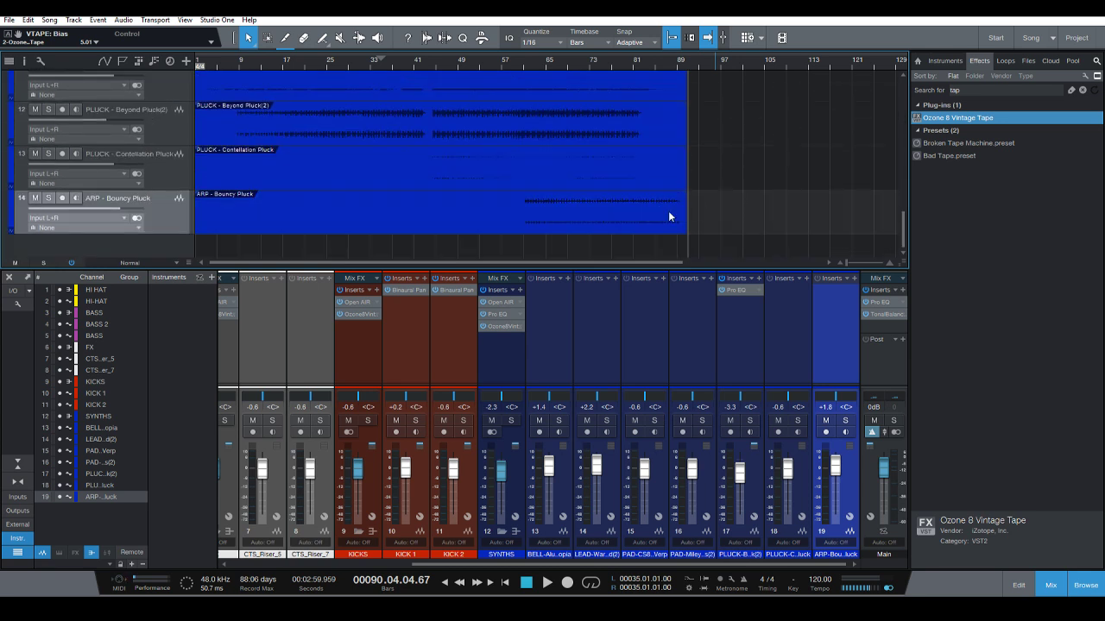
# Select the audio clips on every track together, from HI-HAT down to ARP - Bouncy Pluck.
pyautogui.scroll(10, 668, 211)
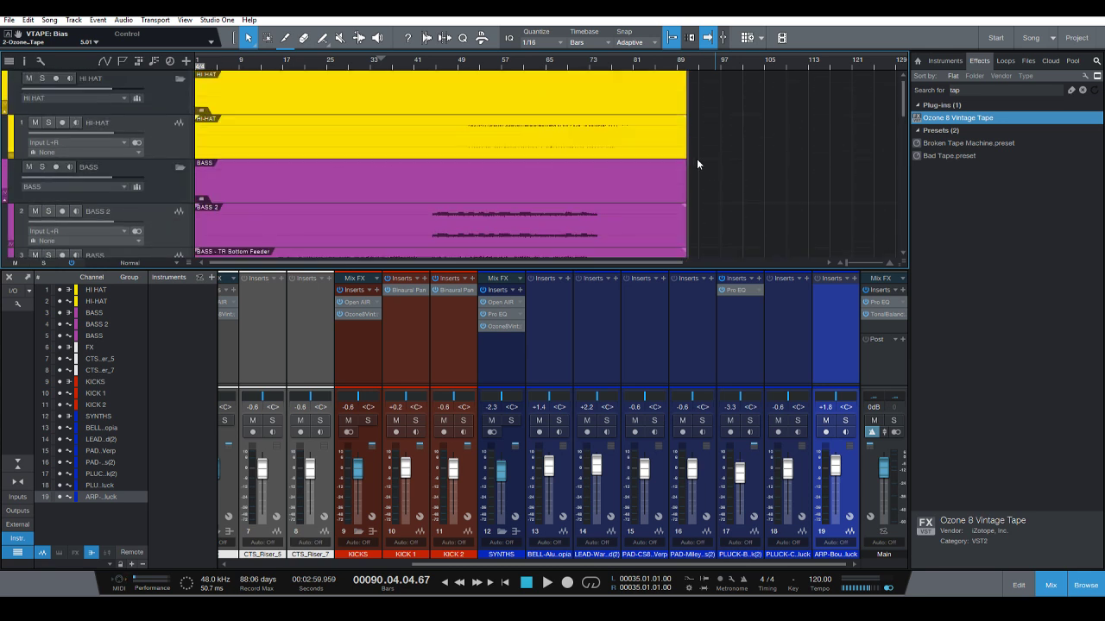
pyautogui.click(647, 140)
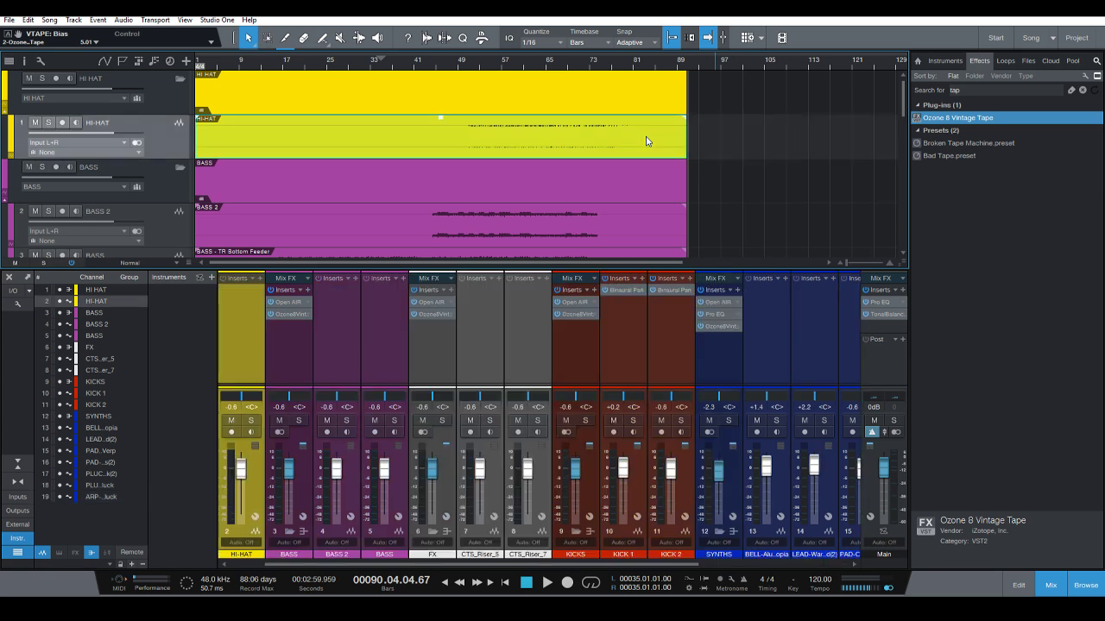
pyautogui.click(646, 211)
pyautogui.scroll(-4, 648, 208)
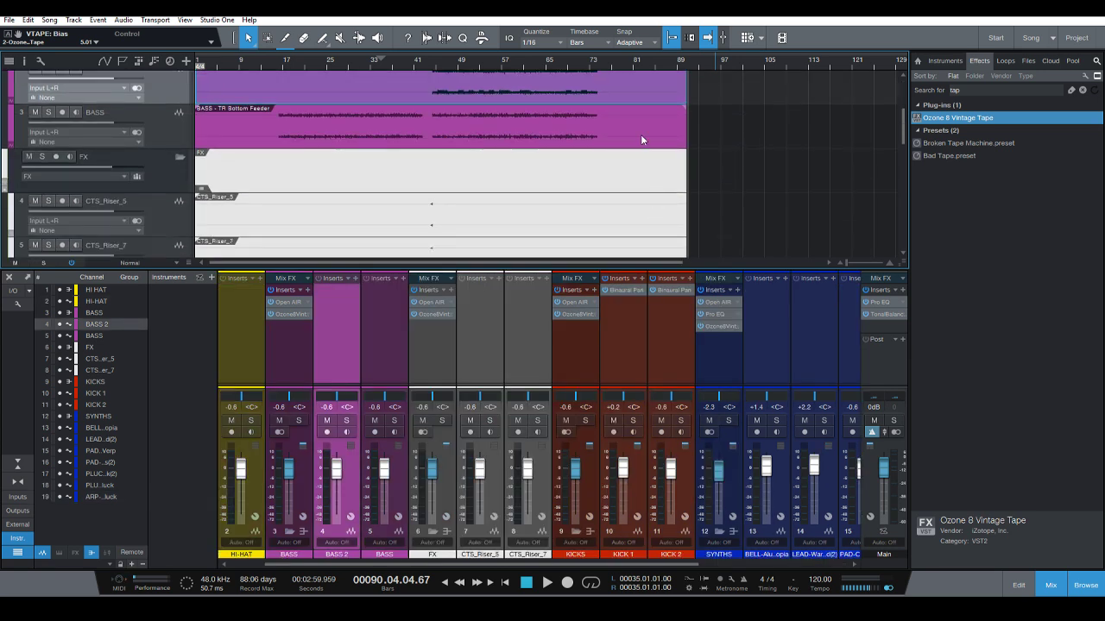
pyautogui.click(641, 134)
pyautogui.click(647, 218)
pyautogui.hotkey('shift', 'z')
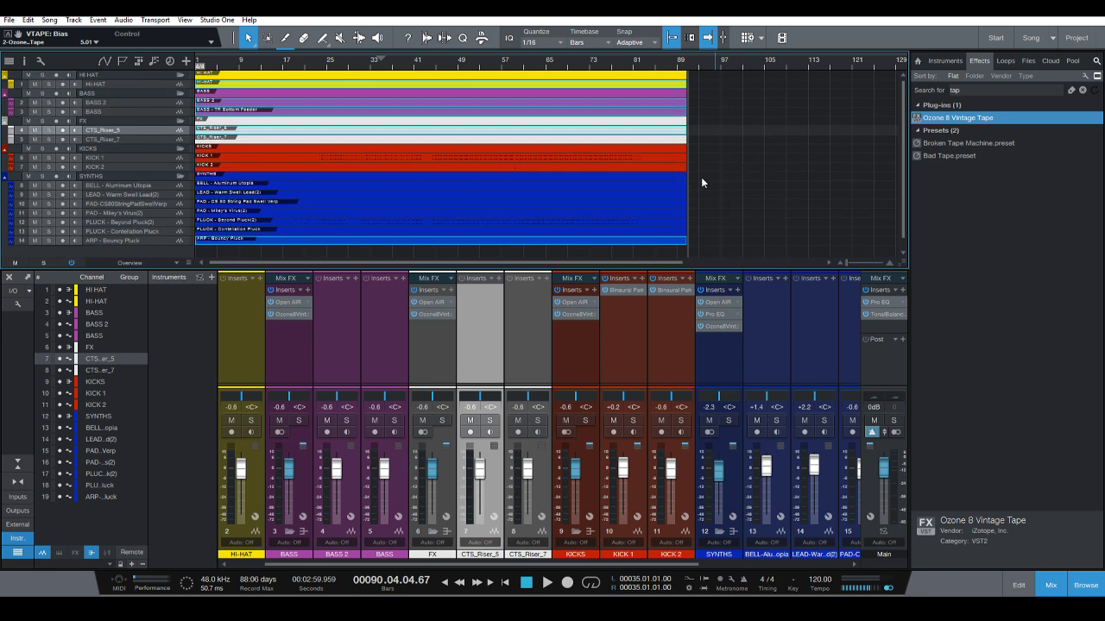
pyautogui.click(656, 152)
pyautogui.click(663, 182)
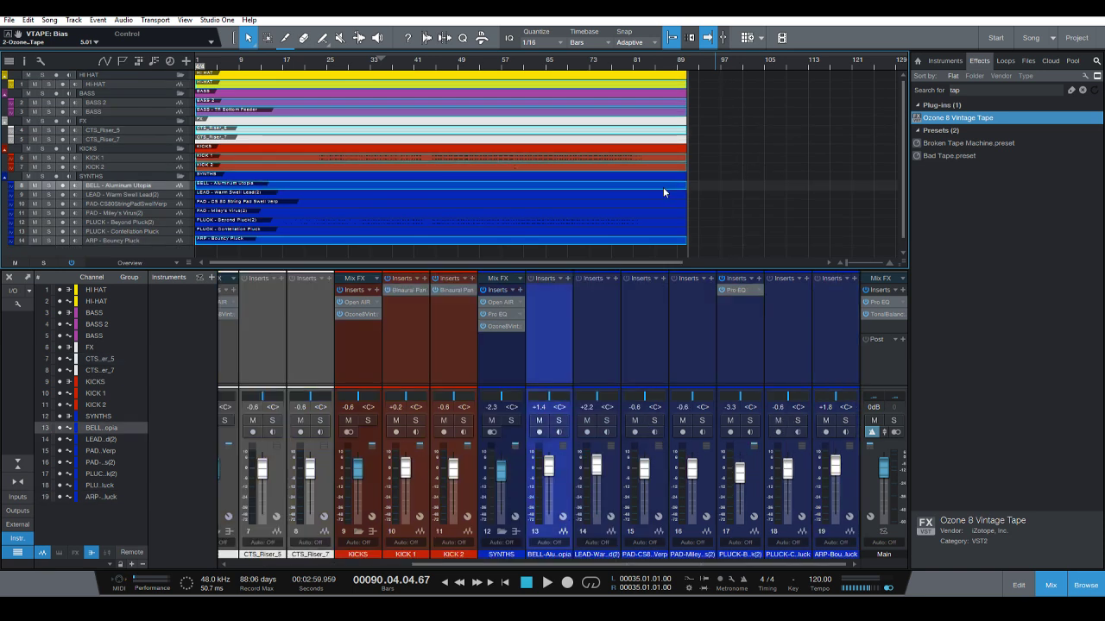
pyautogui.click(661, 239)
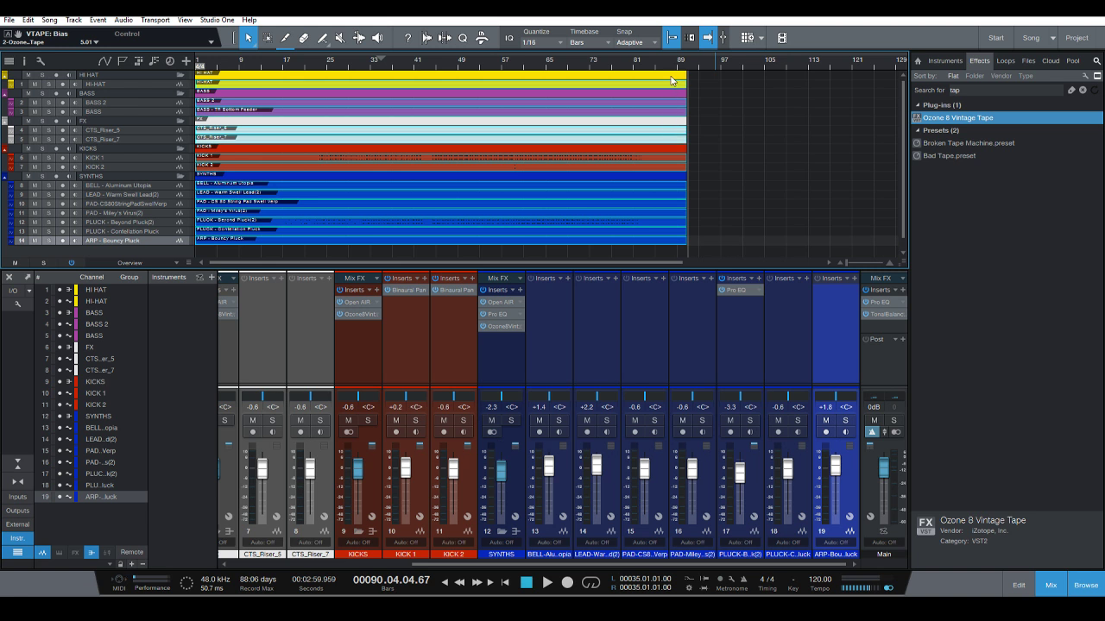
# Give all selected clips a fade-out from about bar 79 to their ends and bend it into an exponential curve.
pyautogui.press('e')
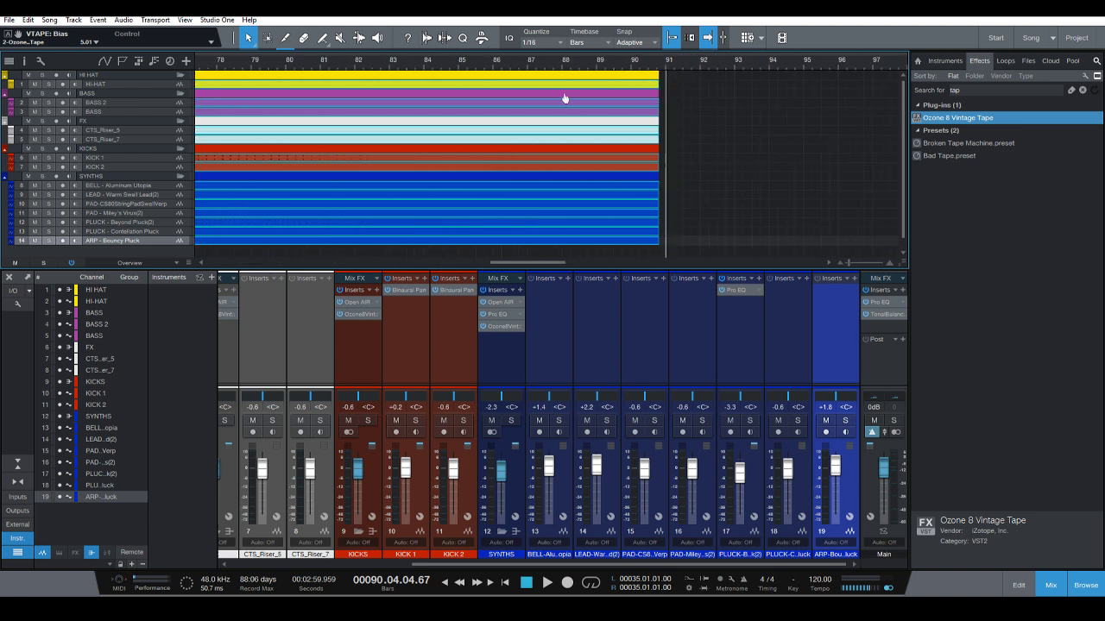
pyautogui.hotkey('shift', 'e')
pyautogui.hotkey('shift', 'e')
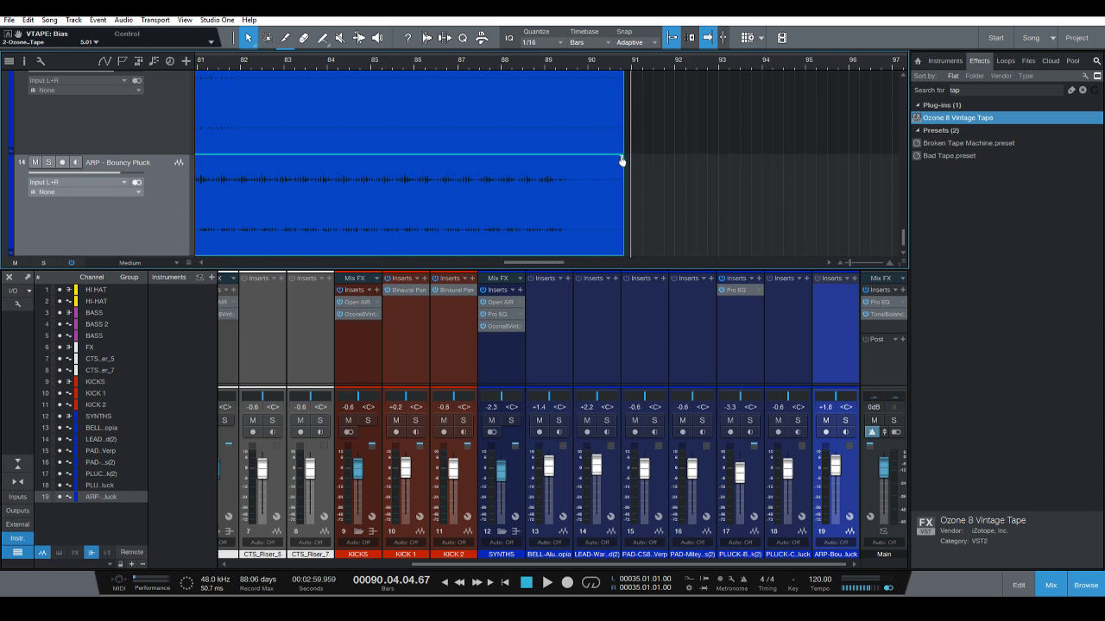
pyautogui.moveTo(621, 161); pyautogui.dragTo(237, 208)
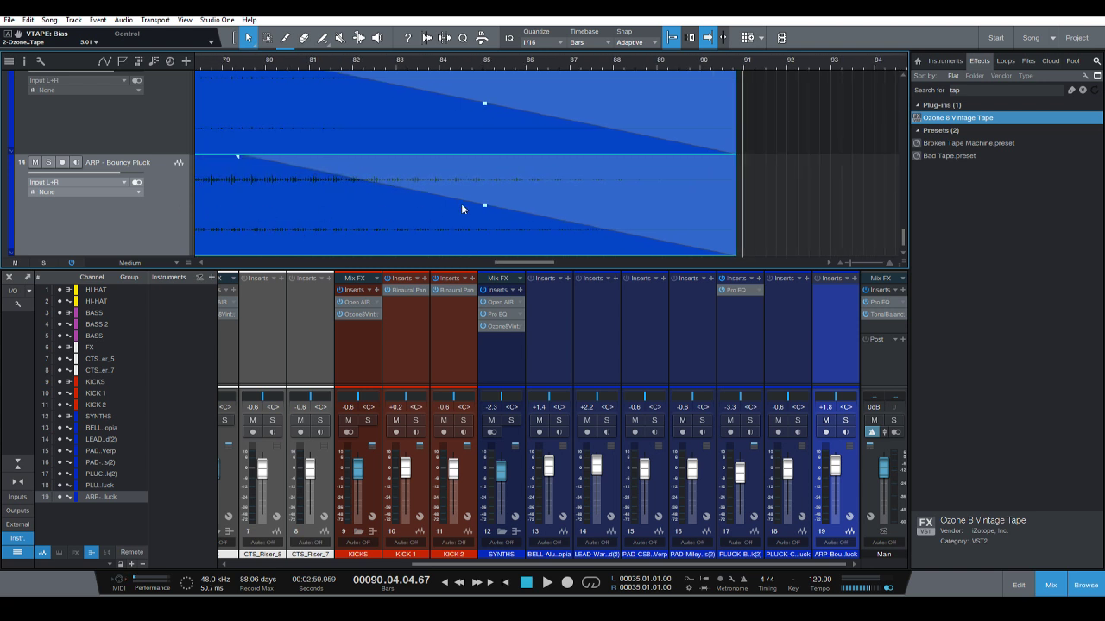
pyautogui.moveTo(485, 210)
pyautogui.mouseDown()
pyautogui.moveTo(486, 222)
pyautogui.moveTo(511, 197)
pyautogui.moveTo(476, 216)
pyautogui.mouseUp()
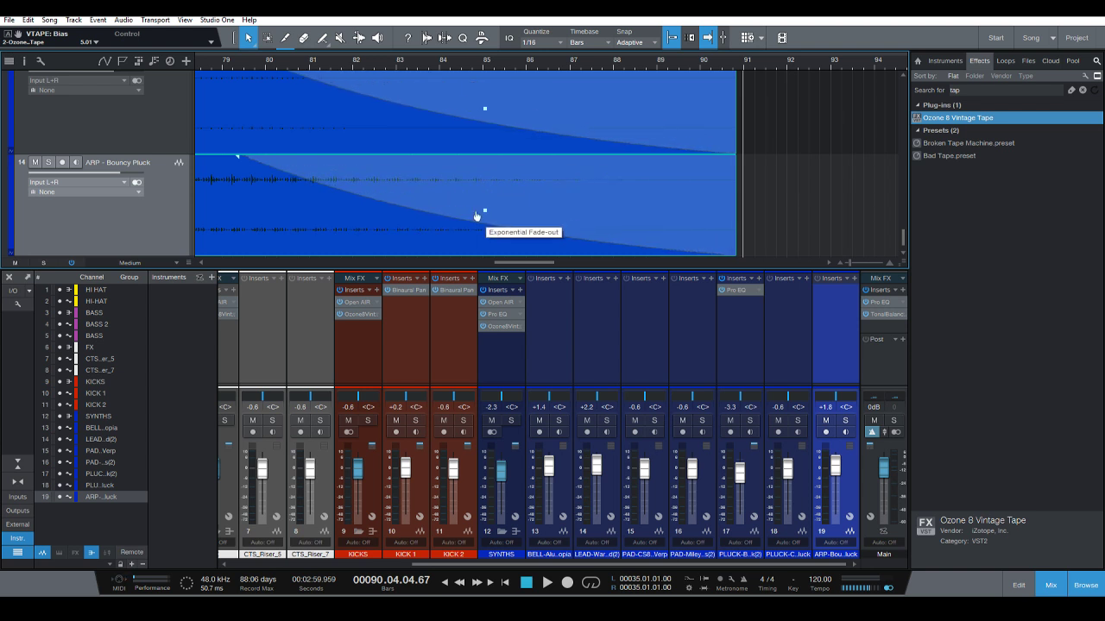
# Play the song from bar 75 and examine the fade-outs on all tracks, clear the clip selection and stop playback.
pyautogui.press('w')
pyautogui.press('w')
pyautogui.press('w')
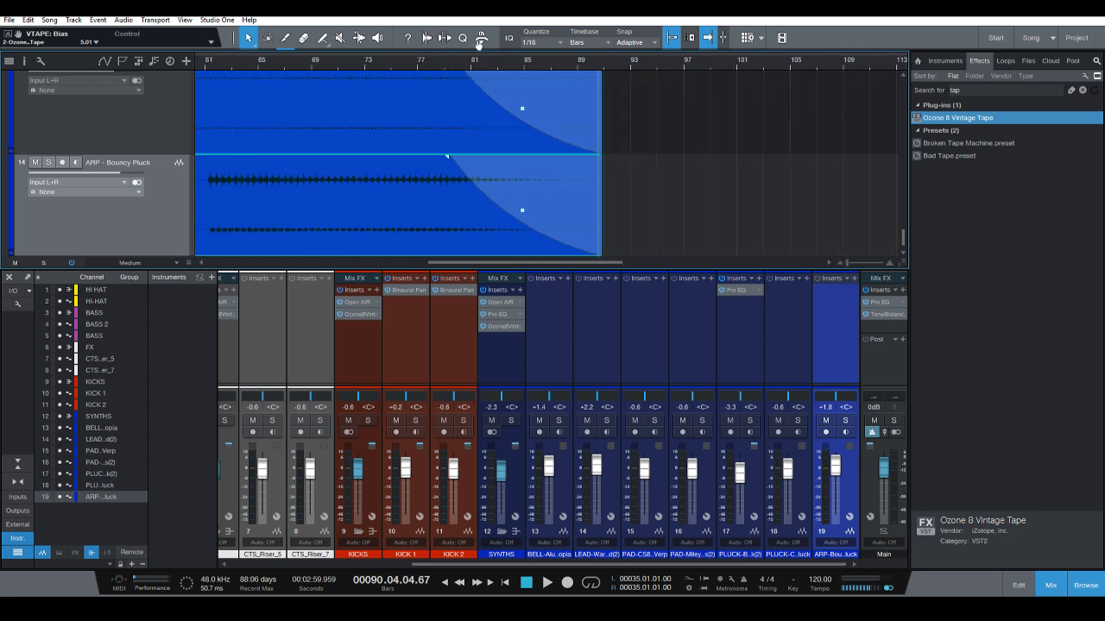
pyautogui.hotkey('shift', 'w')
pyautogui.hotkey('shift', 'w')
pyautogui.hotkey('shift', 'w')
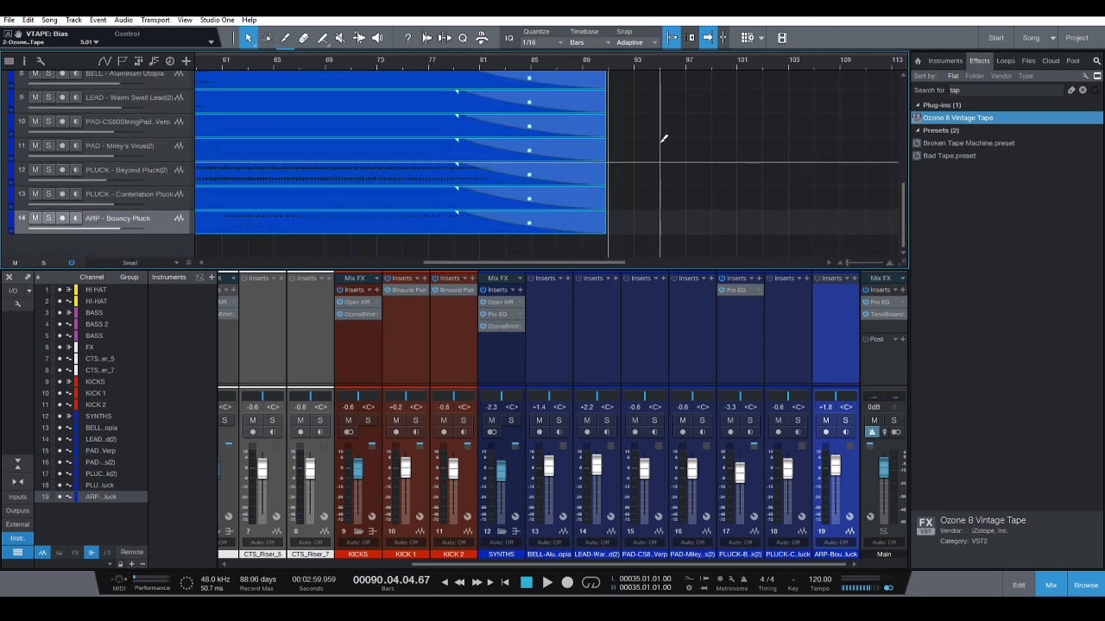
pyautogui.click(404, 63)
pyautogui.press('space')
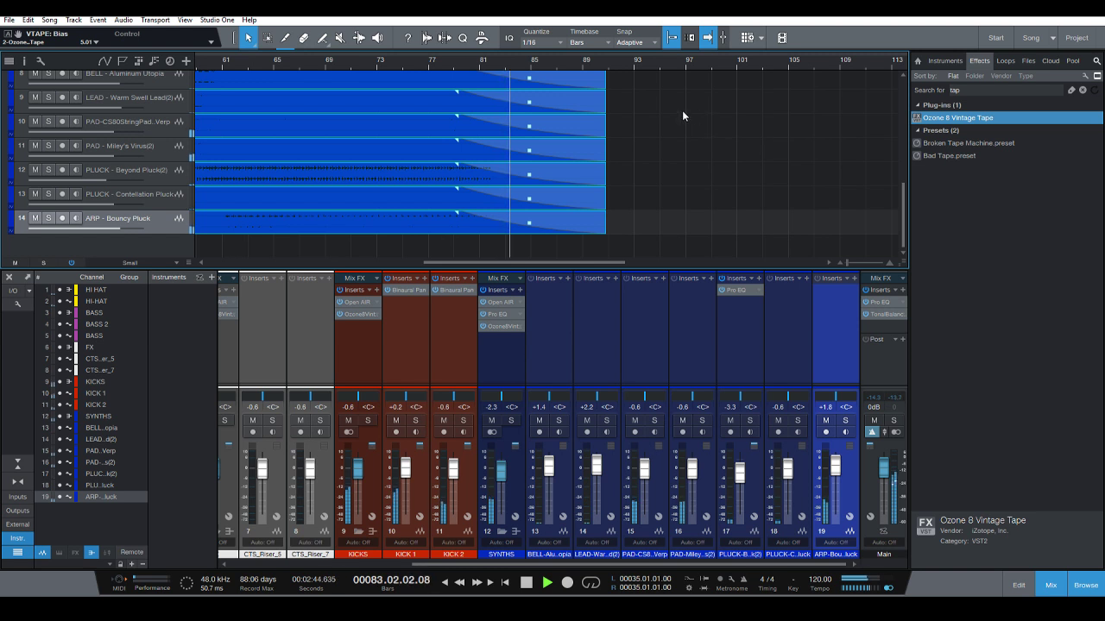
pyautogui.scroll(10, 656, 145)
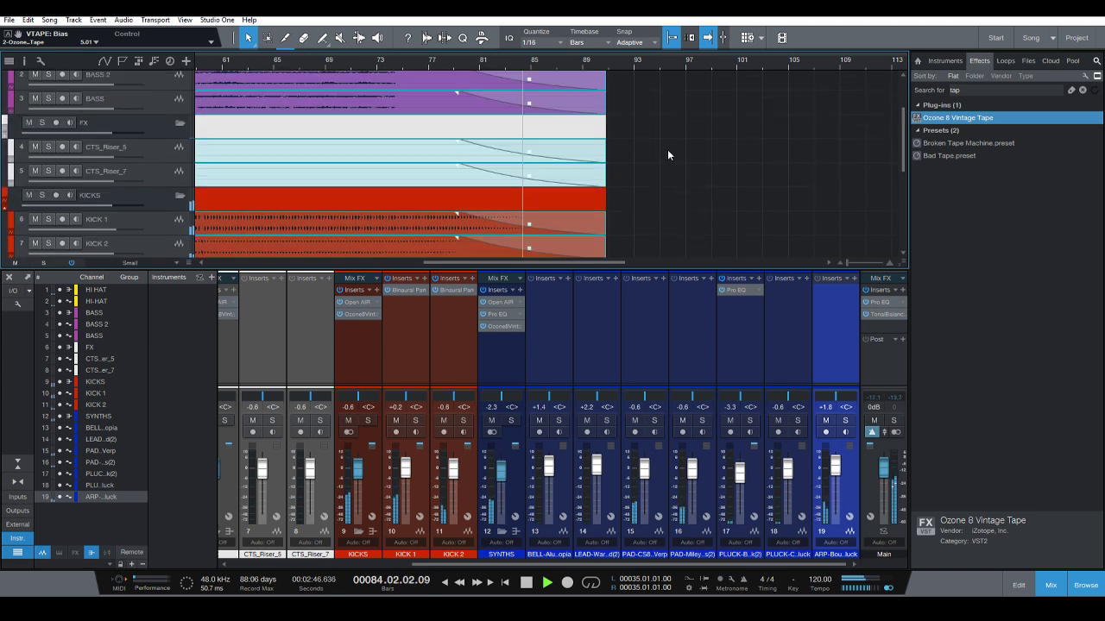
pyautogui.scroll(-10, 670, 142)
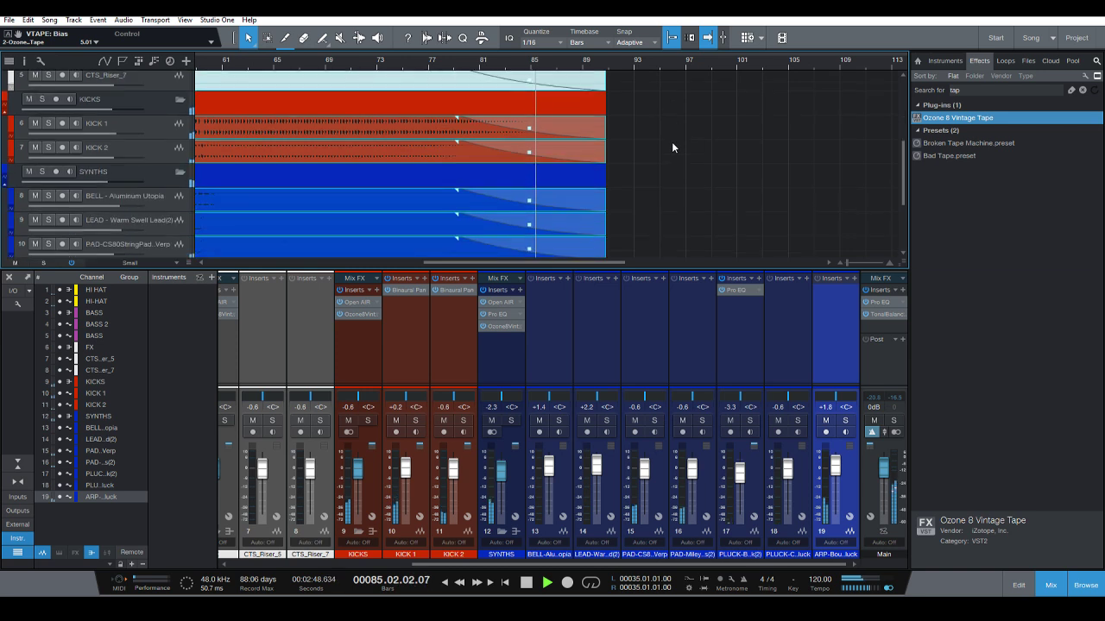
pyautogui.scroll(-2, 678, 142)
pyautogui.scroll(-3, 678, 142)
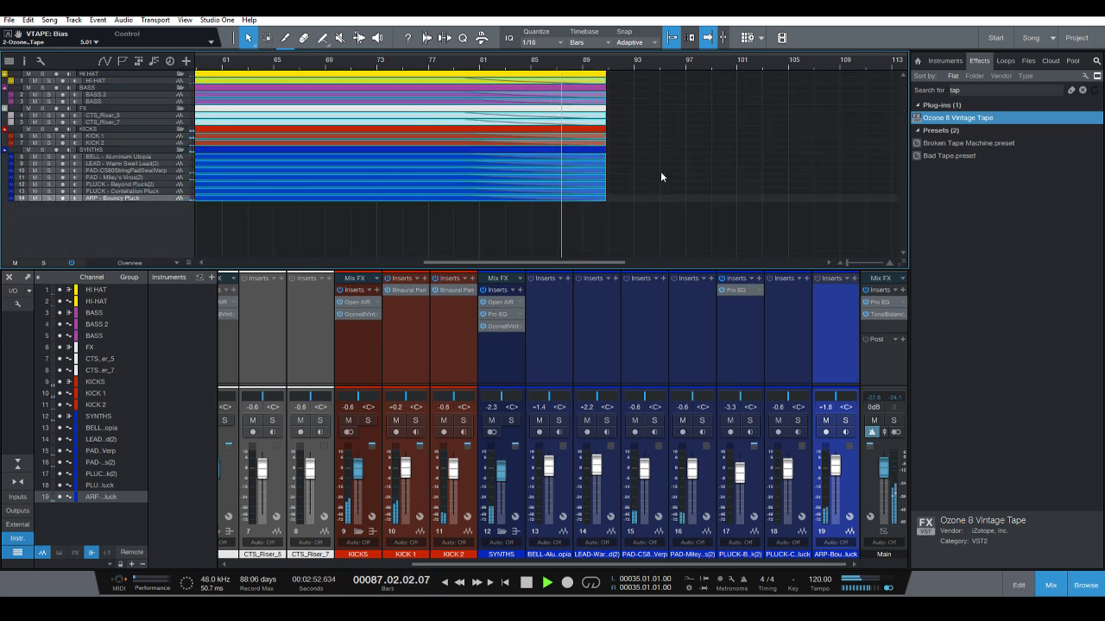
pyautogui.click(680, 167)
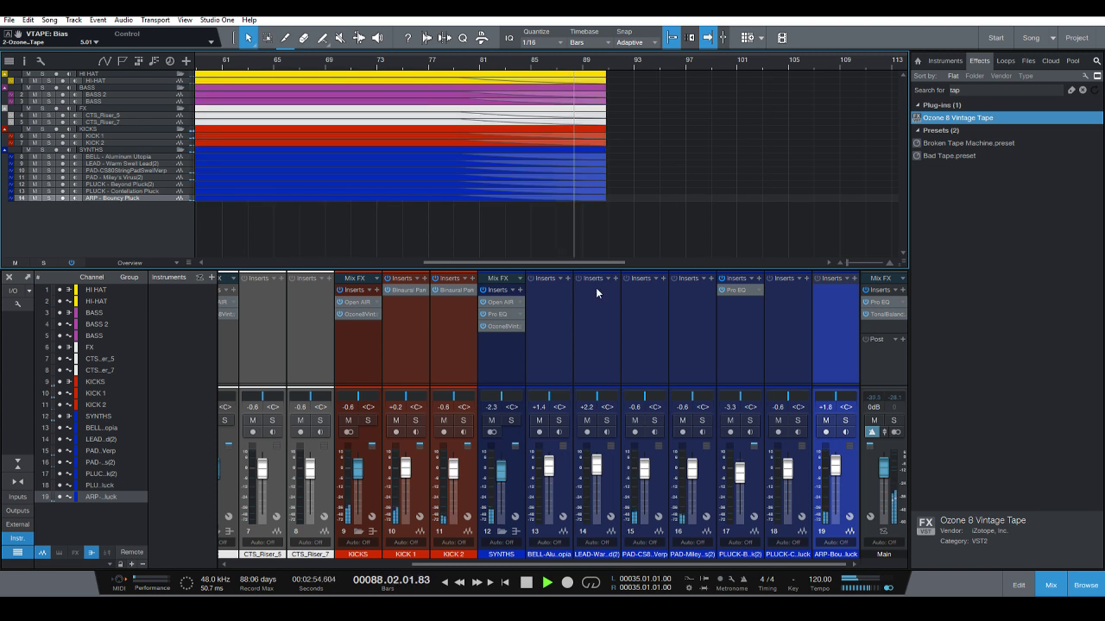
pyautogui.click(526, 583)
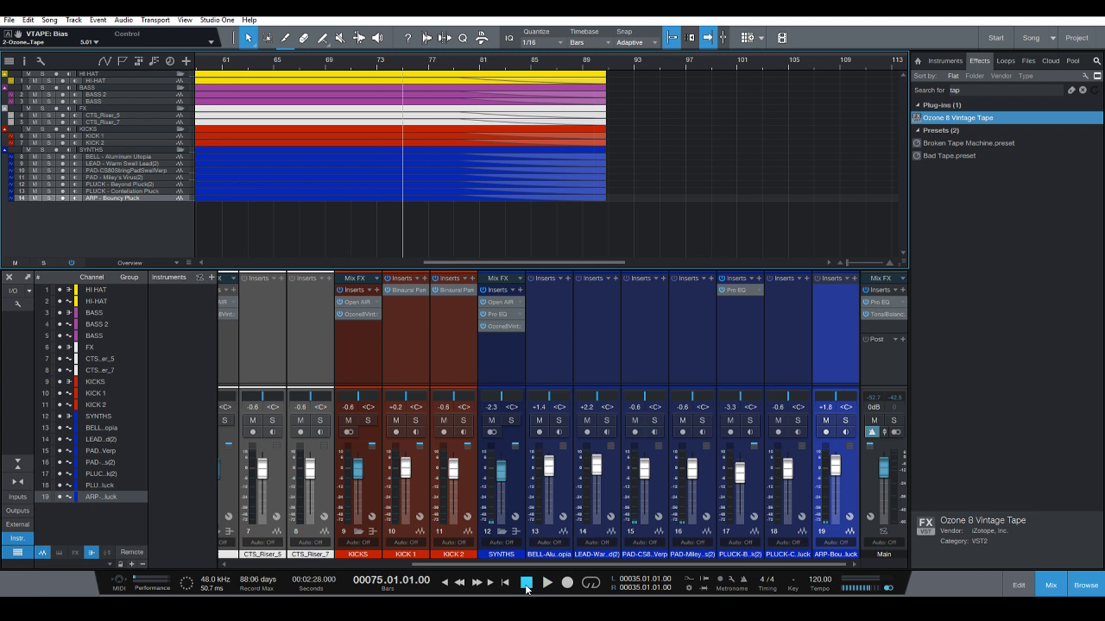
# Reselect the clips of the SYNTHS, KICKS, FX, BASS and HI-HAT tracks at their faded endings.
pyautogui.scroll(3, 682, 189)
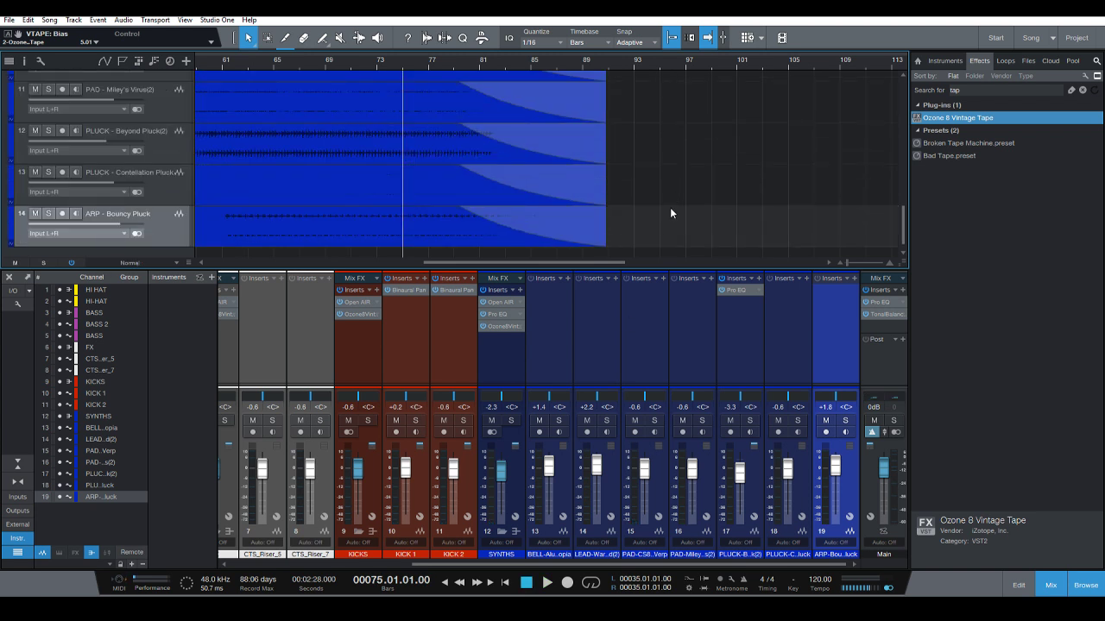
pyautogui.scroll(2, 670, 207)
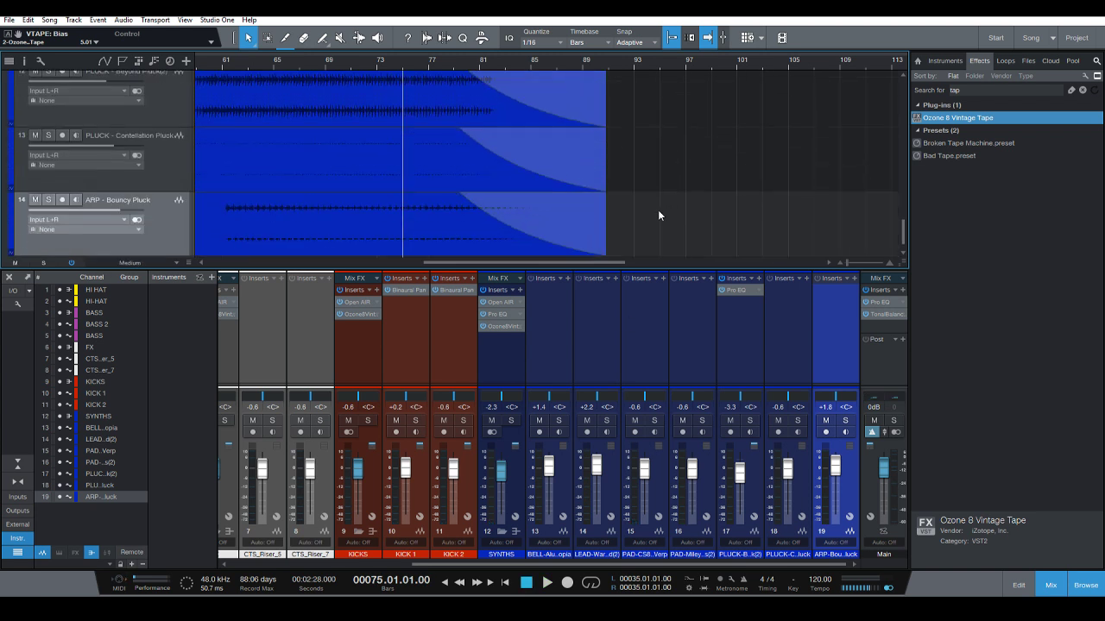
pyautogui.scroll(-3, 647, 216)
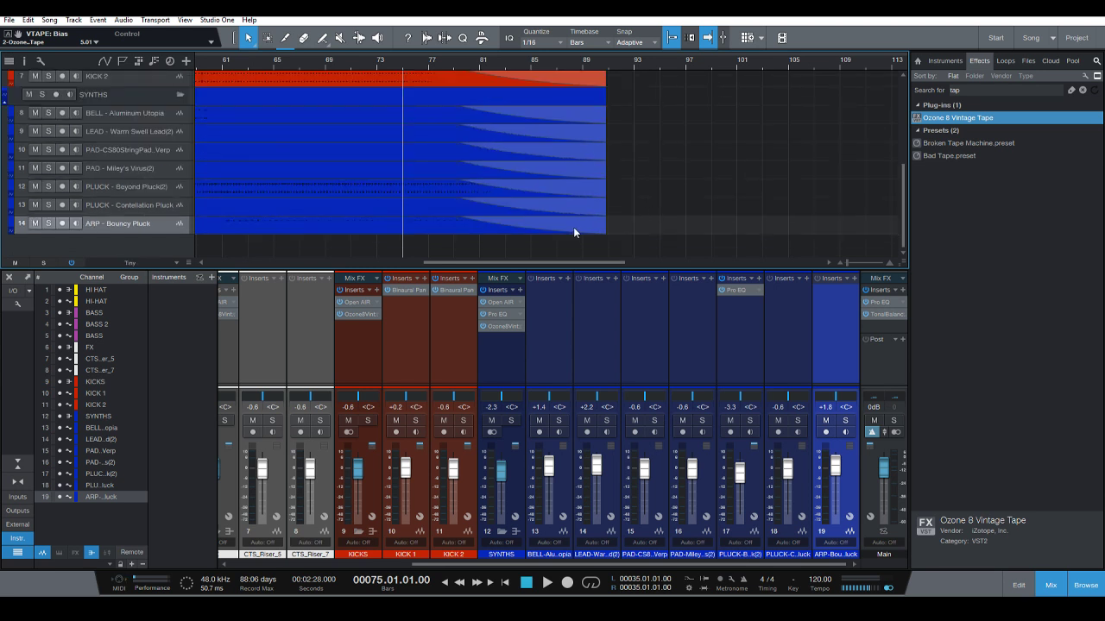
pyautogui.moveTo(578, 209); pyautogui.dragTo(629, 123)
pyautogui.scroll(3, 648, 150)
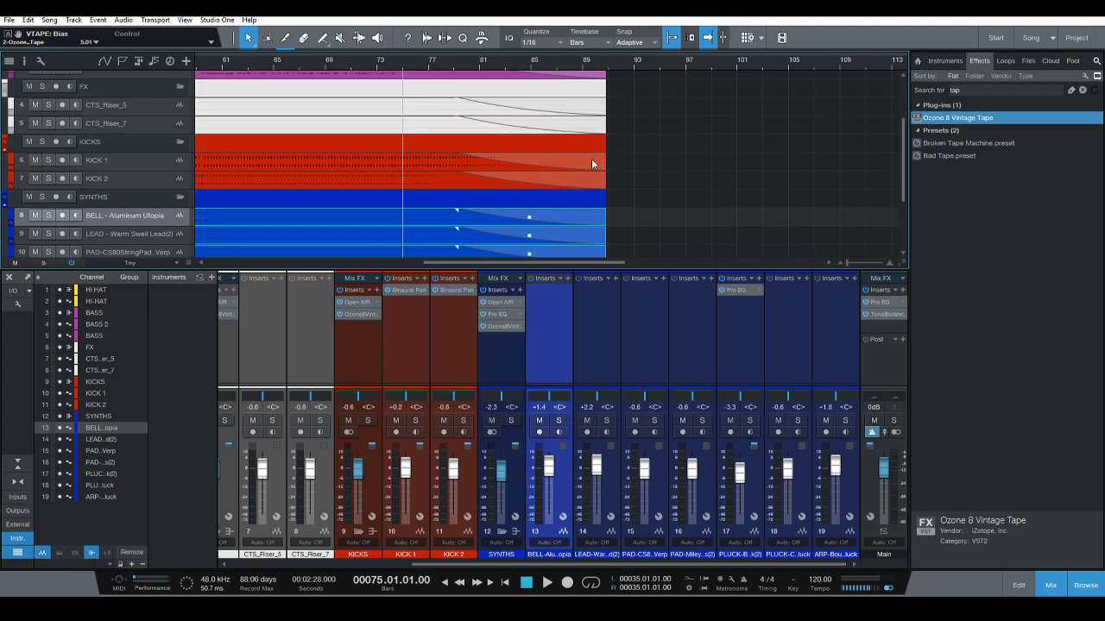
pyautogui.moveTo(574, 177); pyautogui.dragTo(666, 130)
pyautogui.scroll(3, 649, 140)
pyautogui.moveTo(570, 154); pyautogui.dragTo(577, 139)
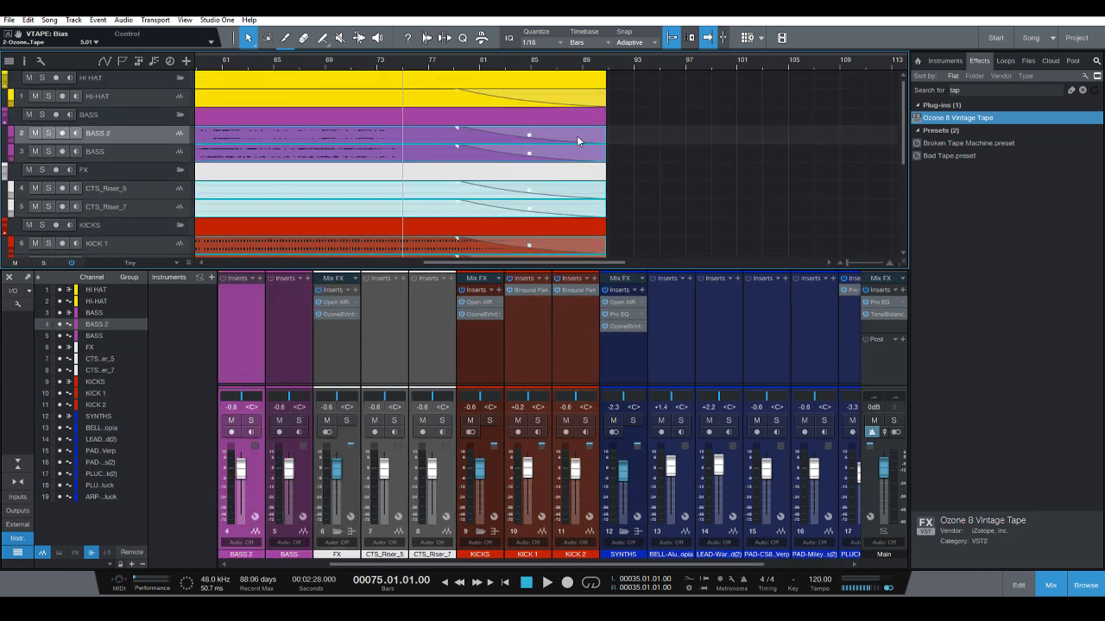
pyautogui.moveTo(580, 97); pyautogui.dragTo(592, 77)
# Trim the ends of all selected clips back to about bar 90.
pyautogui.press('e')
pyautogui.press('e')
pyautogui.press('e')
pyautogui.press('e')
pyautogui.press('e')
pyautogui.press('e')
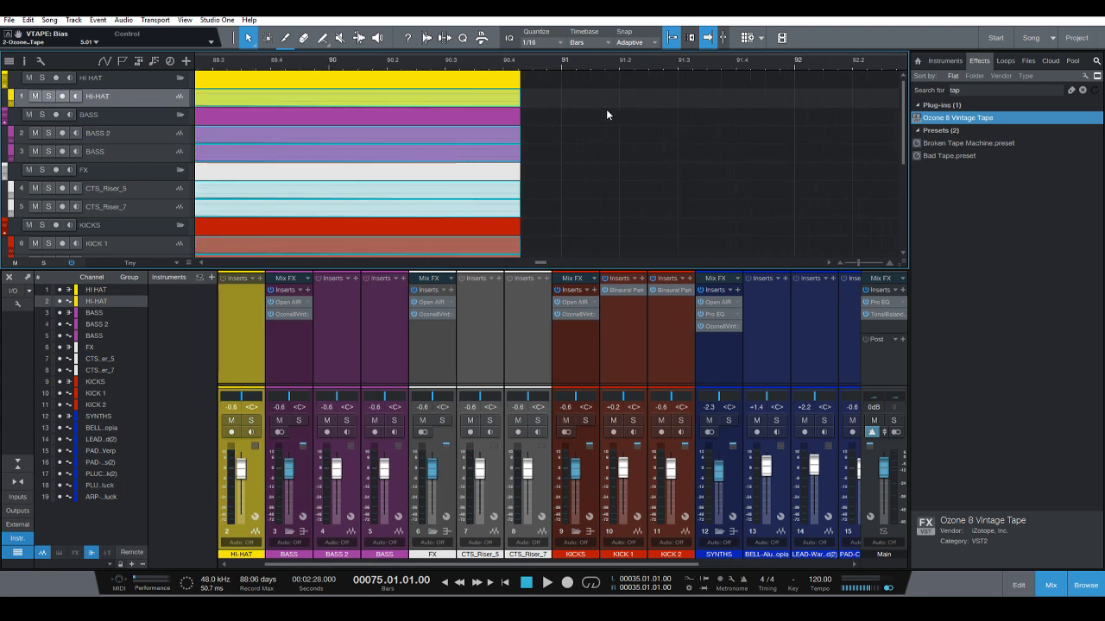
pyautogui.moveTo(524, 99); pyautogui.dragTo(322, 110)
# Play the song's shortened ending from about bar 86.
pyautogui.press('w')
pyautogui.press('w')
pyautogui.press('w')
pyautogui.press('w')
pyautogui.press('w')
pyautogui.press('w')
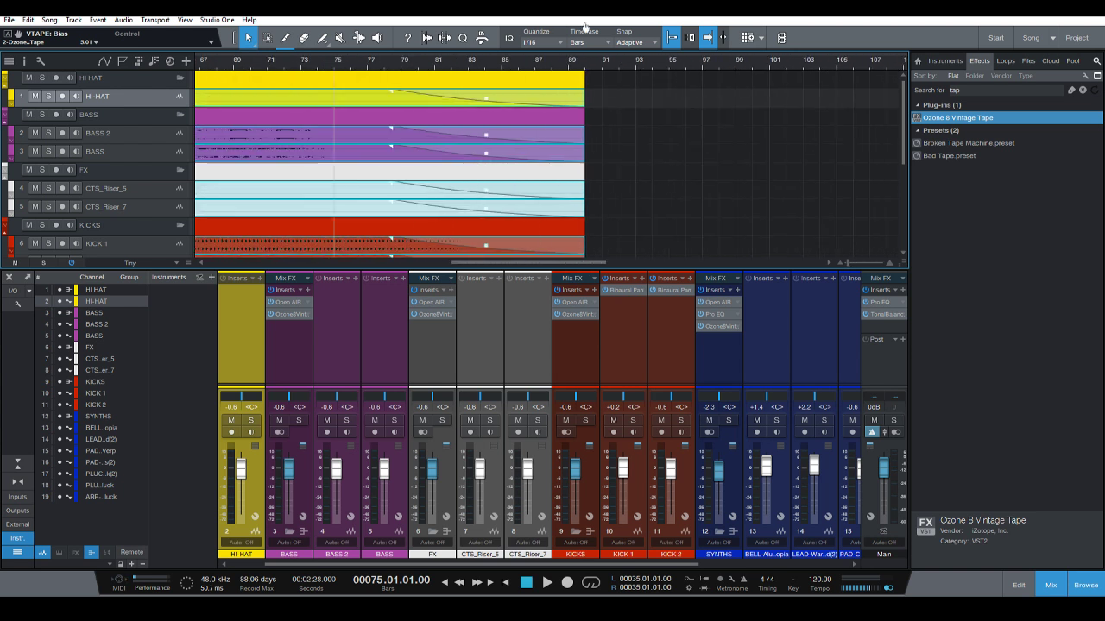
pyautogui.click(521, 60)
pyautogui.press('space')
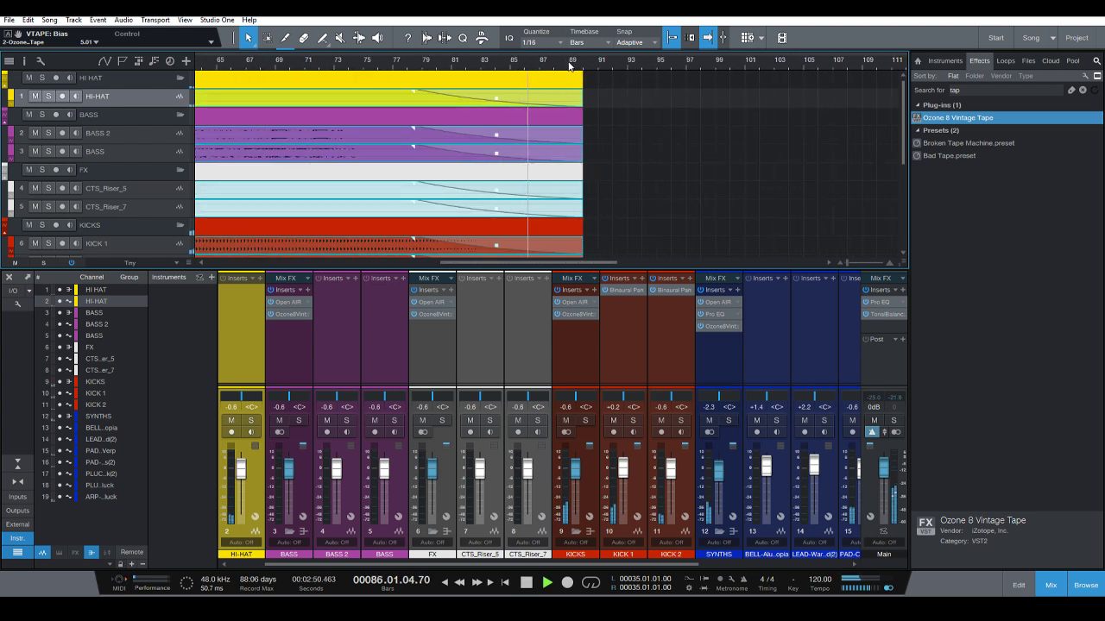
# Stop playback and trim the ends of all selected clips to just past bar 89.
pyautogui.press('e')
pyautogui.press('e')
pyautogui.press('e')
pyautogui.press('e')
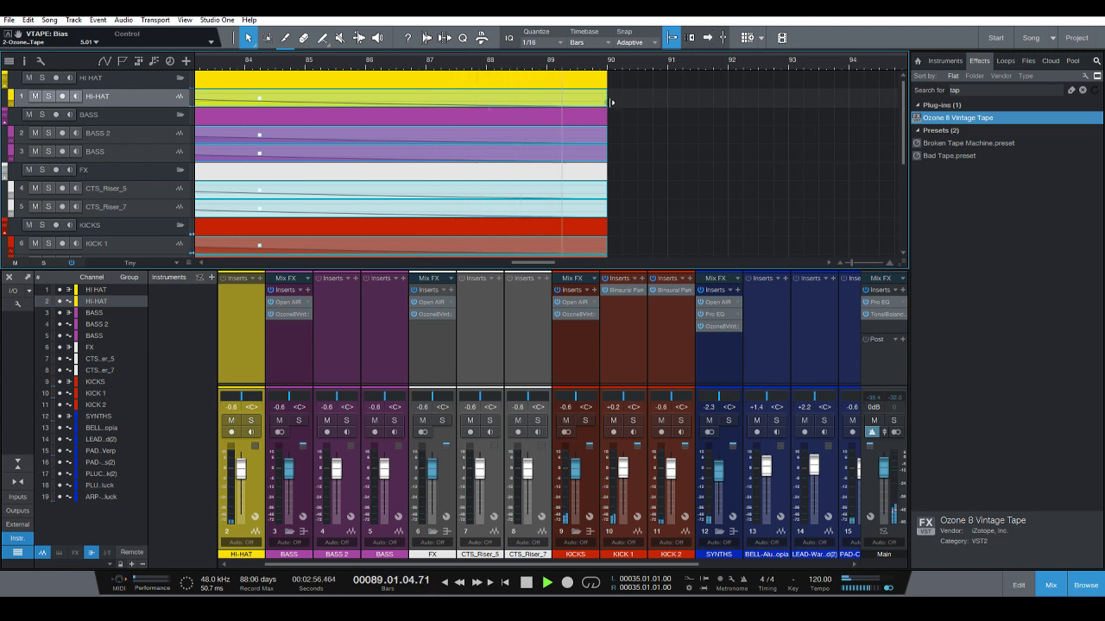
pyautogui.press('space')
pyautogui.press('f')
pyautogui.moveTo(611, 102); pyautogui.dragTo(558, 103)
# Play the trimmed ending from between bars 87 and 88, clear the selection and show all tracks in overview.
pyautogui.click(457, 64)
pyautogui.press('space')
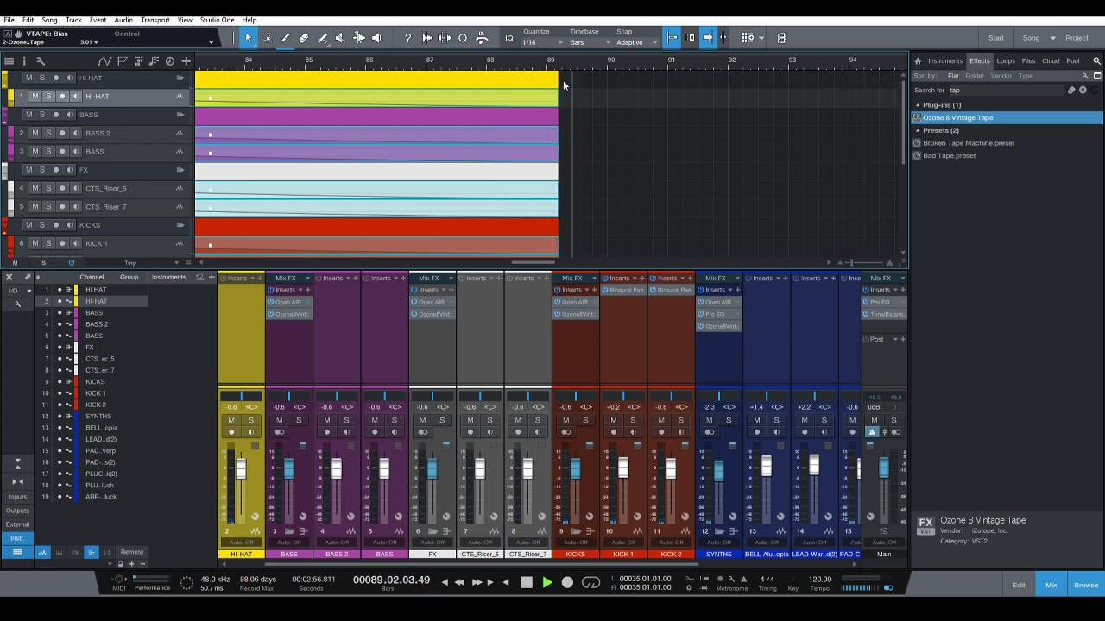
pyautogui.press('space')
pyautogui.hotkey('shift', 'f')
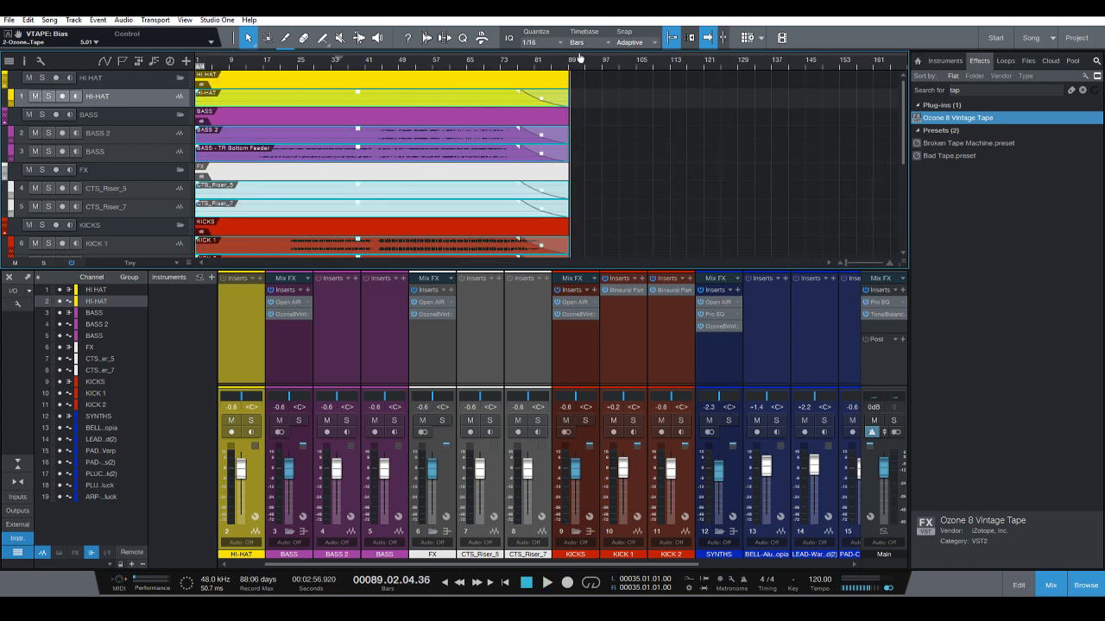
pyautogui.scroll(-1, 623, 148)
pyautogui.click(627, 173)
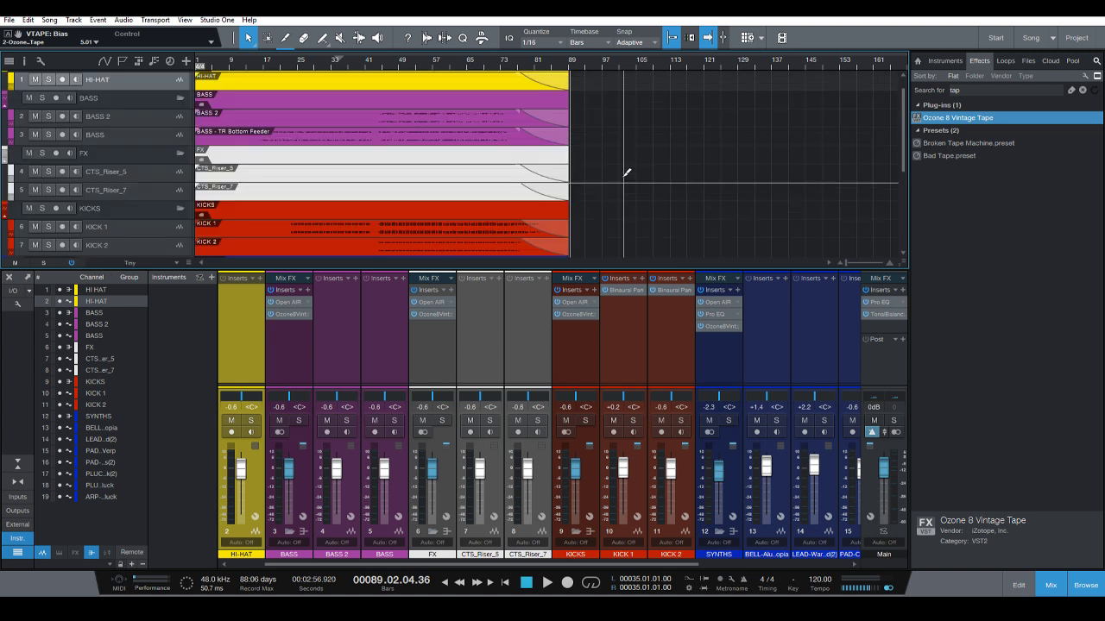
pyautogui.hotkey('shift', 'w')
pyautogui.hotkey('shift', 'w')
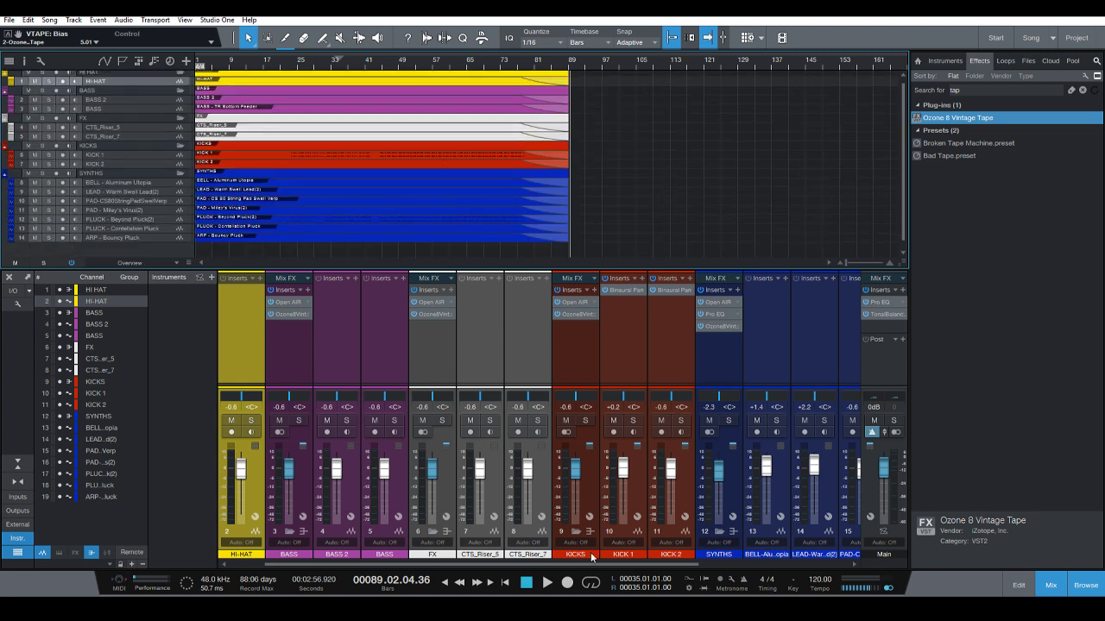
# Return to the song start, clear the effects search and play the song from bar 1 with taller tracks.
pyautogui.click(506, 583)
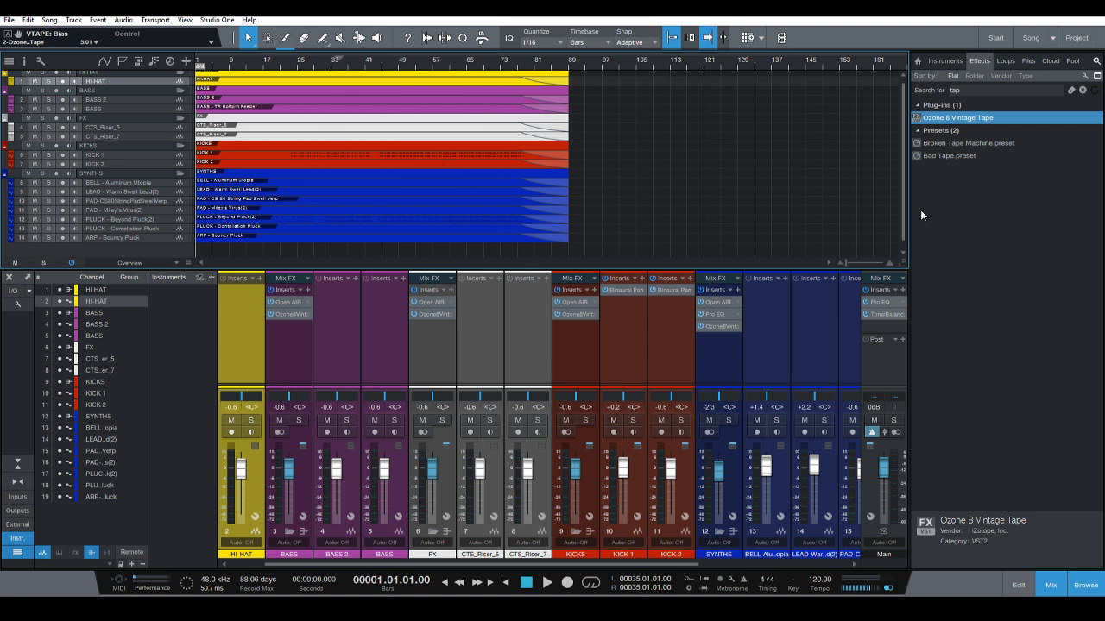
pyautogui.click(1081, 91)
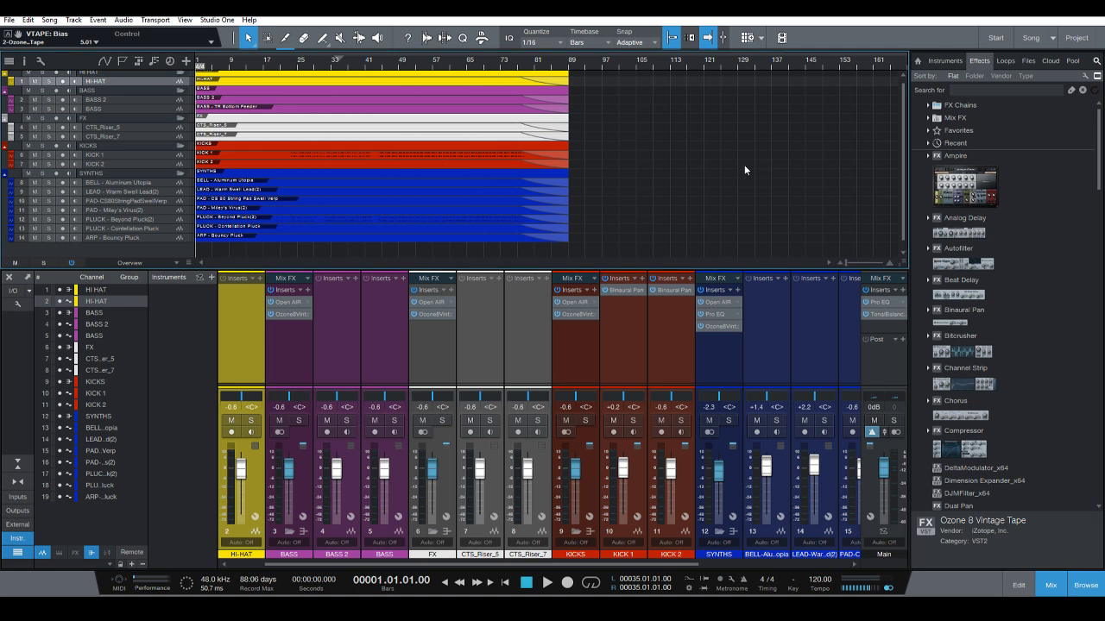
pyautogui.hotkey('shift', 'w')
pyautogui.hotkey('shift', 'w')
pyautogui.hotkey('shift', 'w')
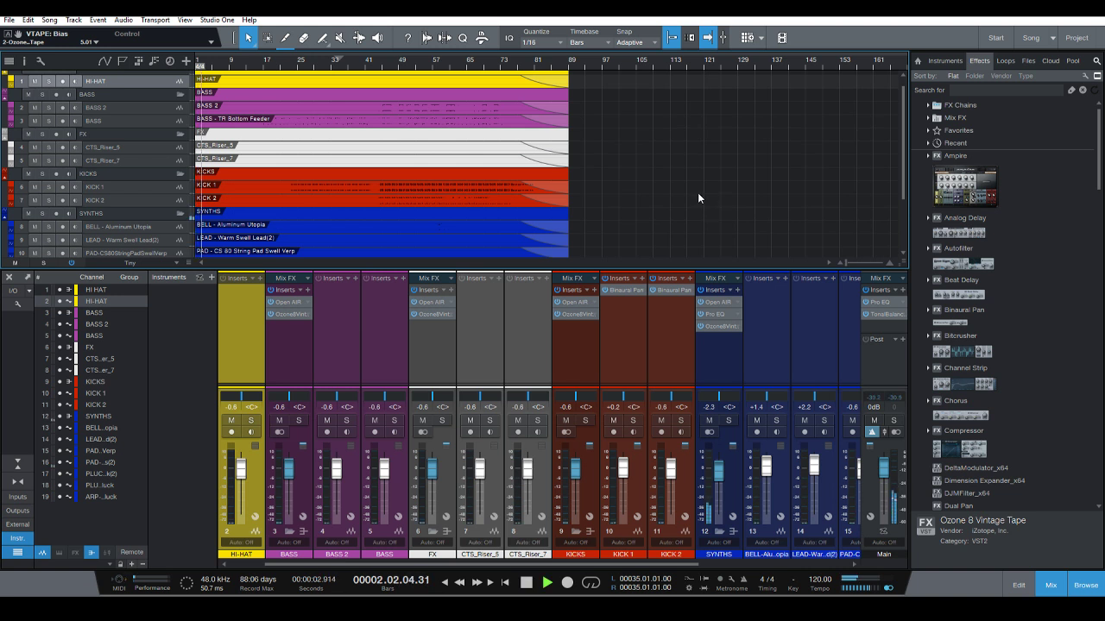
pyautogui.hotkey('shift', 'e')
pyautogui.hotkey('shift', 'e')
pyautogui.hotkey('shift', 'e')
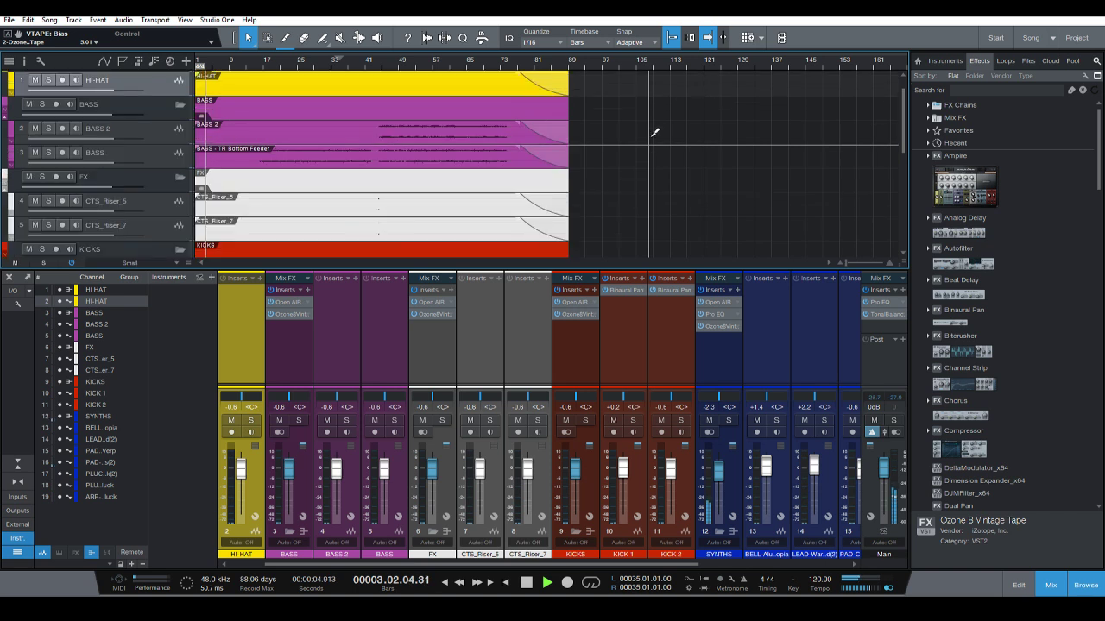
# Raise the PAD - Miley's Virus(2) channel volume to +1.2 dB while the song plays.
pyautogui.scroll(-8, 652, 137)
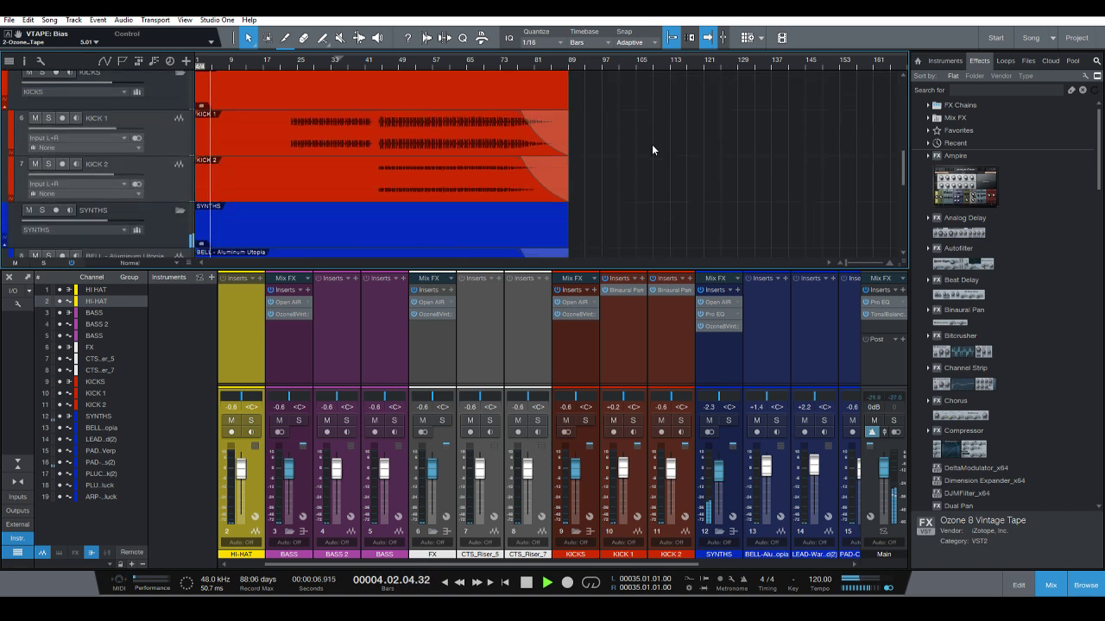
pyautogui.hscroll(5, 644, 560)
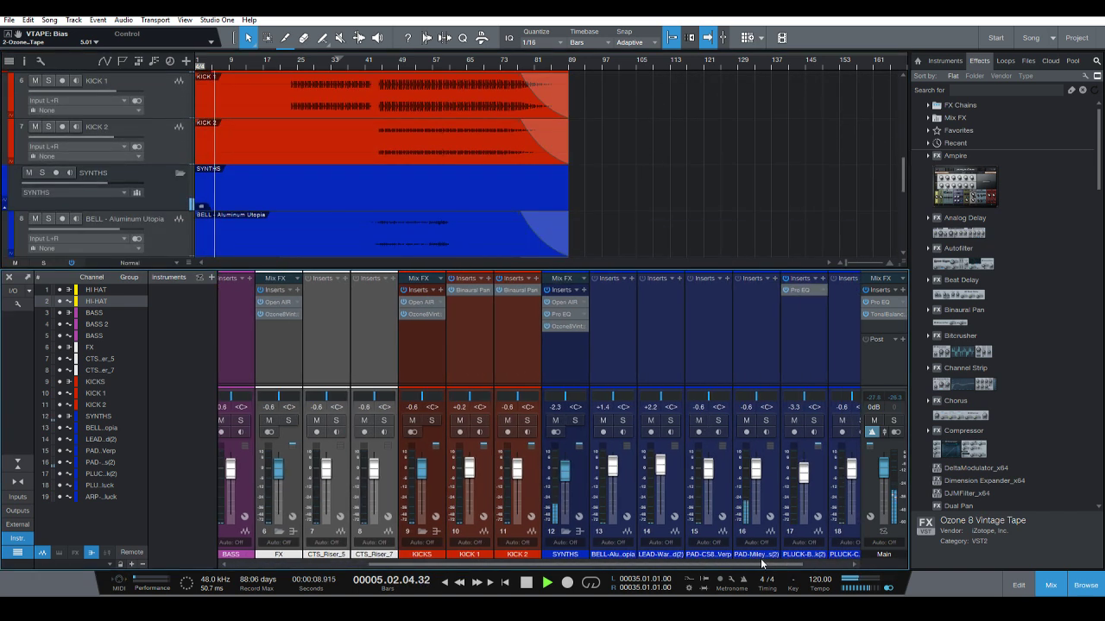
pyautogui.scroll(1, 696, 473)
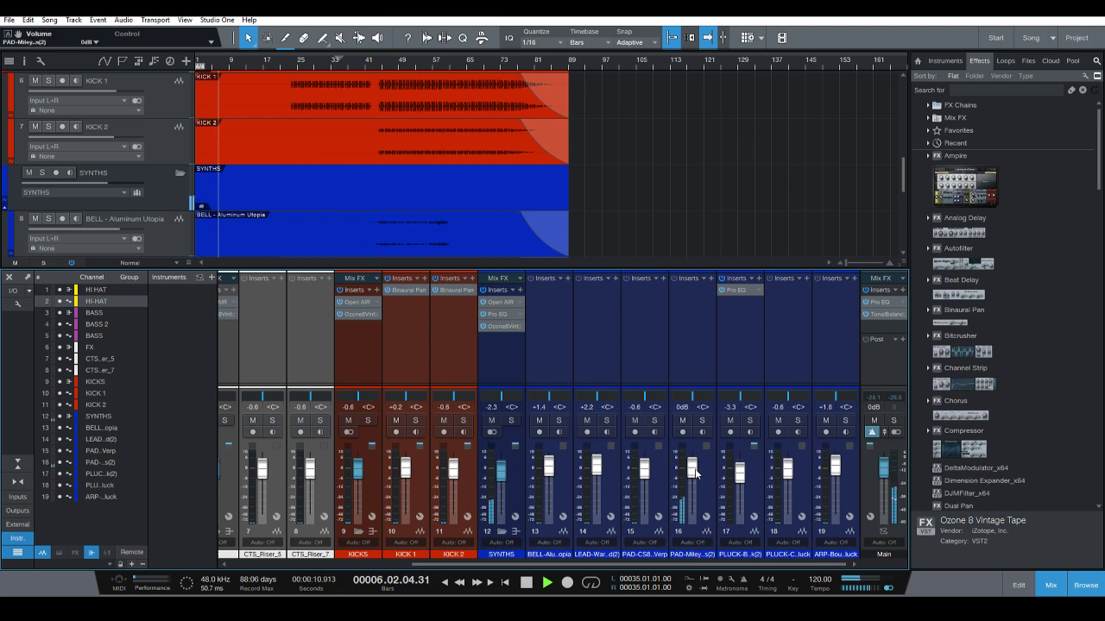
pyautogui.scroll(1, 695, 473)
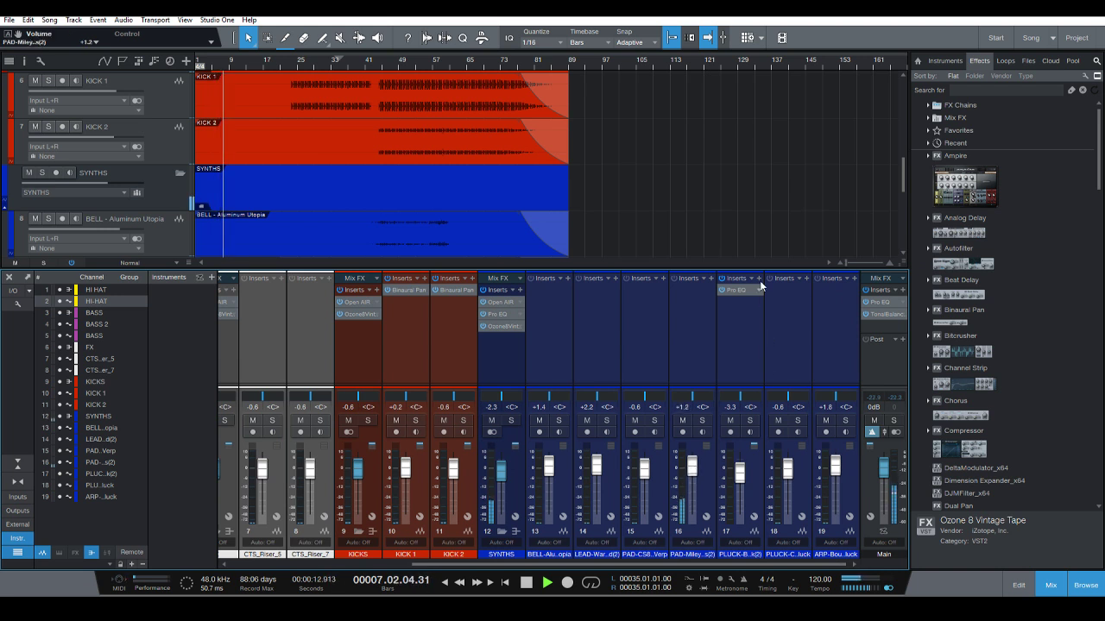
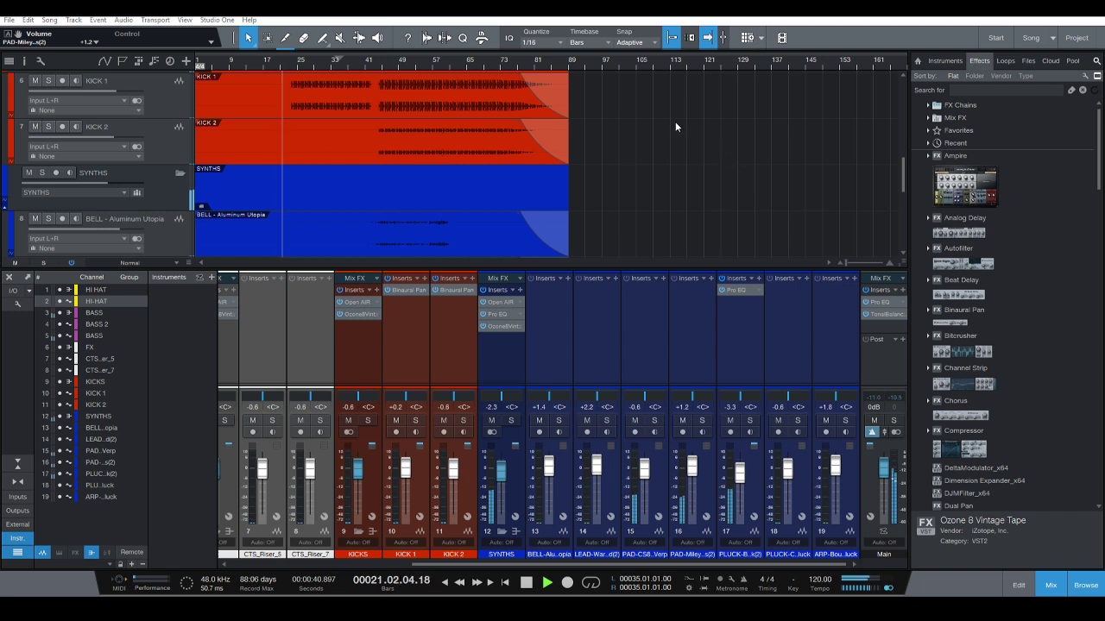
# Lower the LEAD - Warm Swell Lead(2) channel volume to +1.2 dB during playback.
pyautogui.hotkey('shift', 'z')
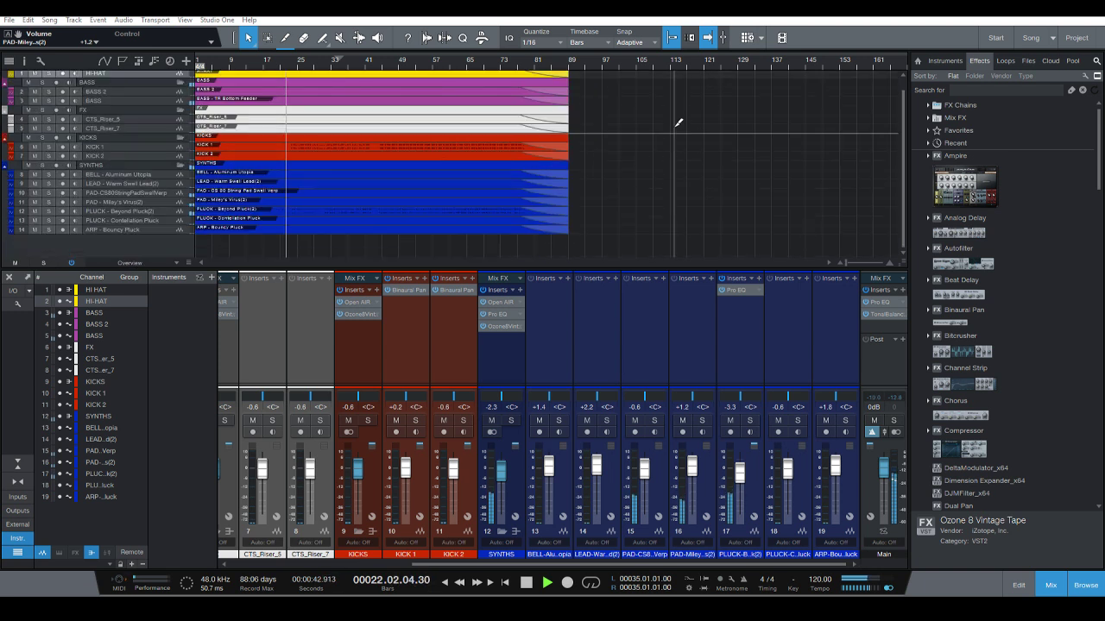
pyautogui.hotkey('shift', 'z')
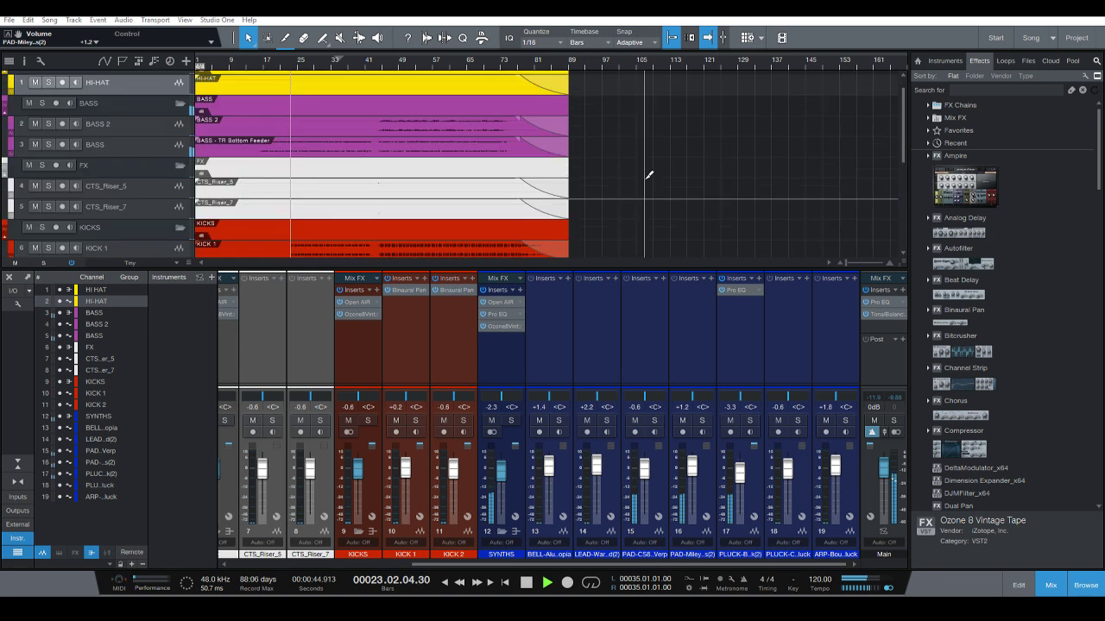
pyautogui.hotkey('shift', 'z')
pyautogui.hotkey('shift', 'z')
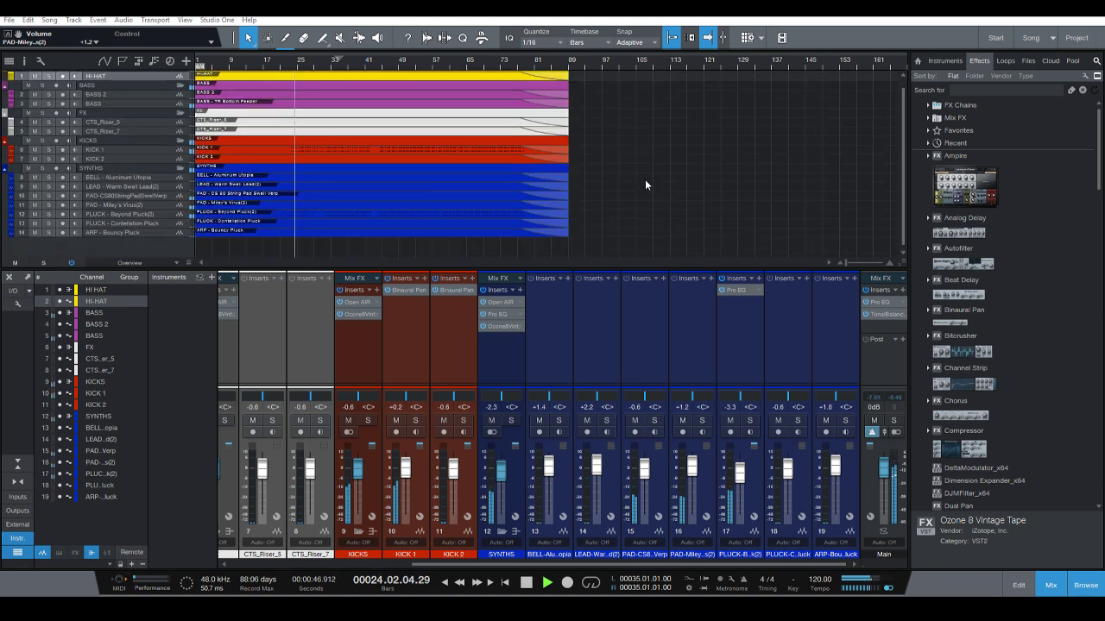
pyautogui.hotkey('shift', 'z')
pyautogui.hotkey('shift', 'z')
pyautogui.hotkey('shift', 'z')
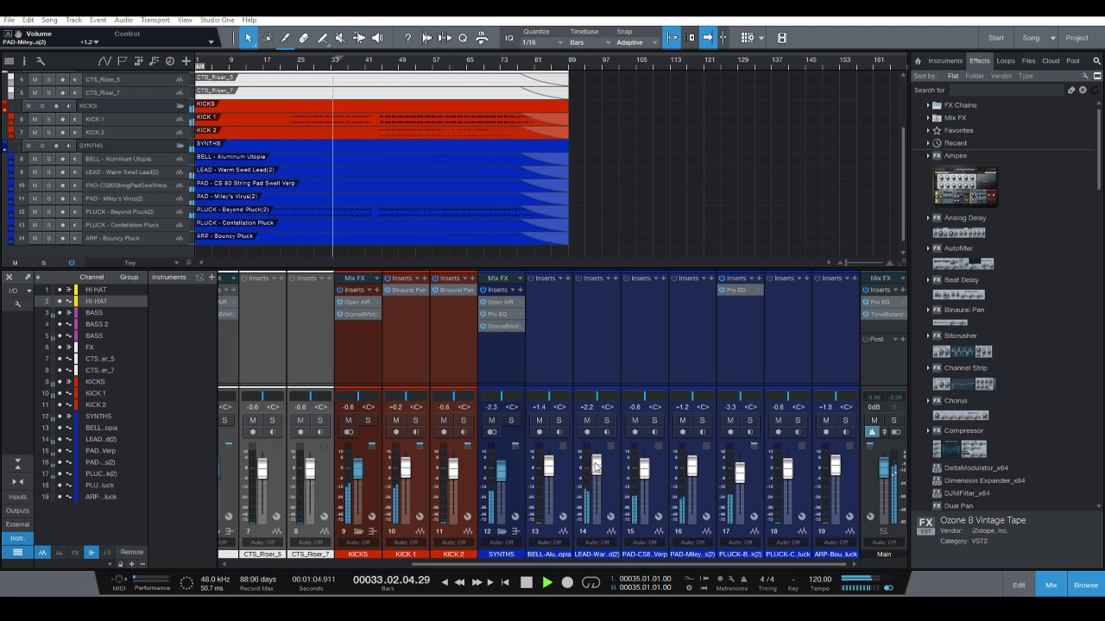
pyautogui.scroll(-2, 597, 467)
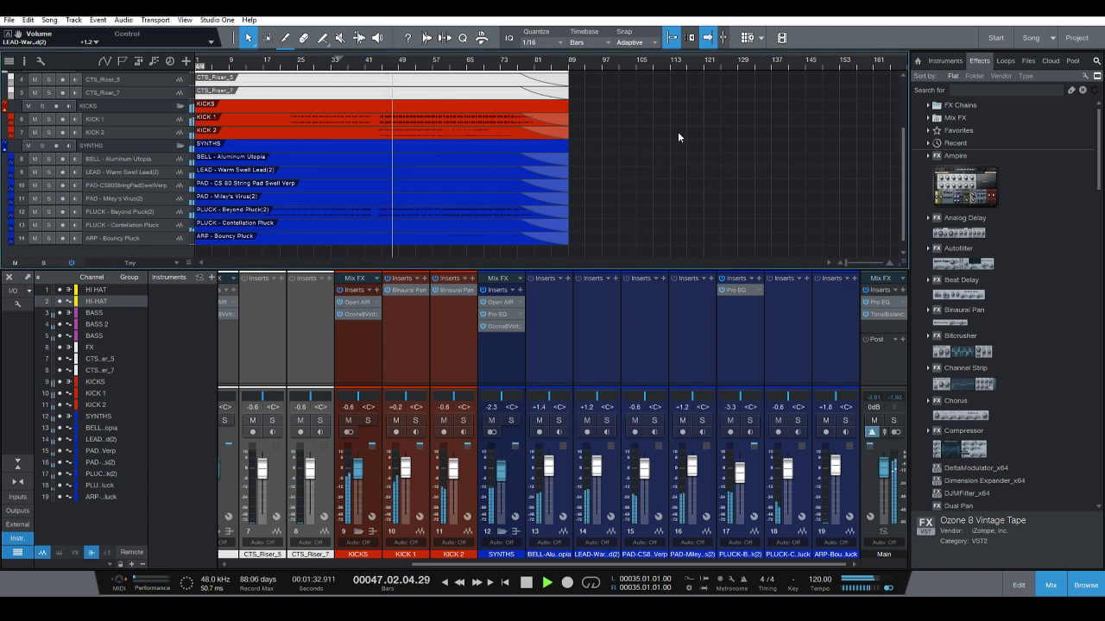
# Stop playback, replay the section leading into bar 42 and raise the FX bus volume to +8.4 dB.
pyautogui.press('space')
pyautogui.press('e')
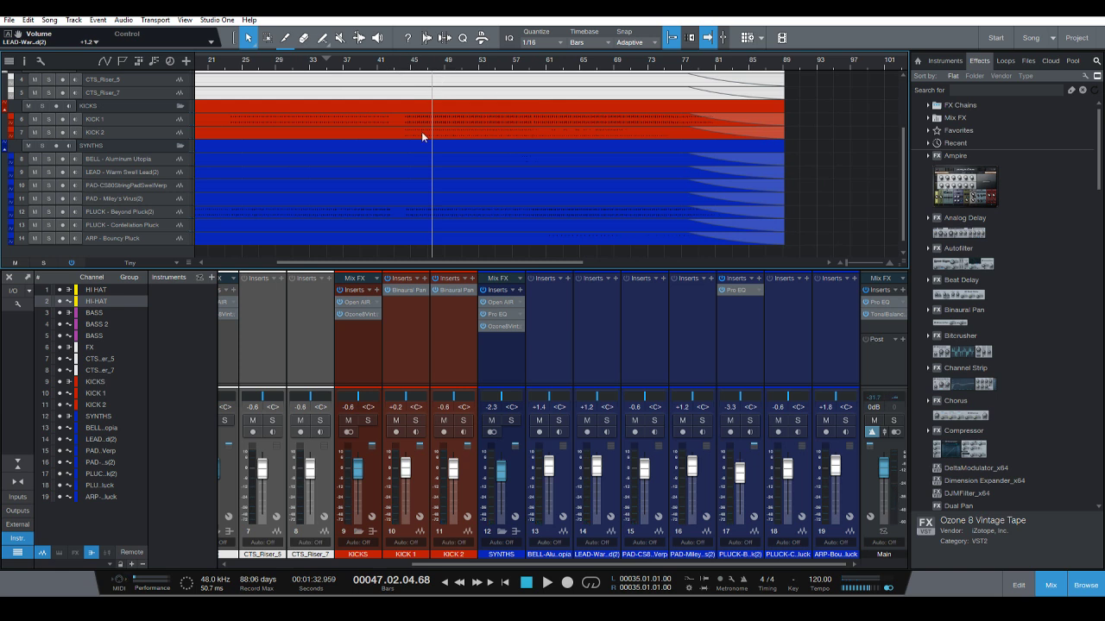
pyautogui.moveTo(410, 563); pyautogui.dragTo(340, 557)
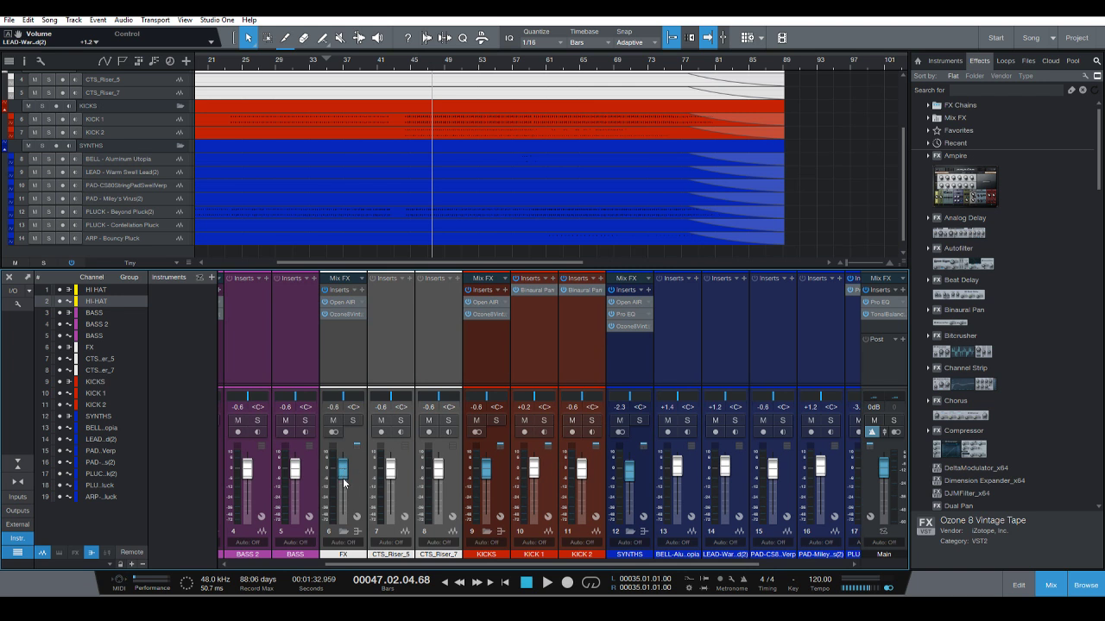
pyautogui.moveTo(344, 484); pyautogui.dragTo(339, 471)
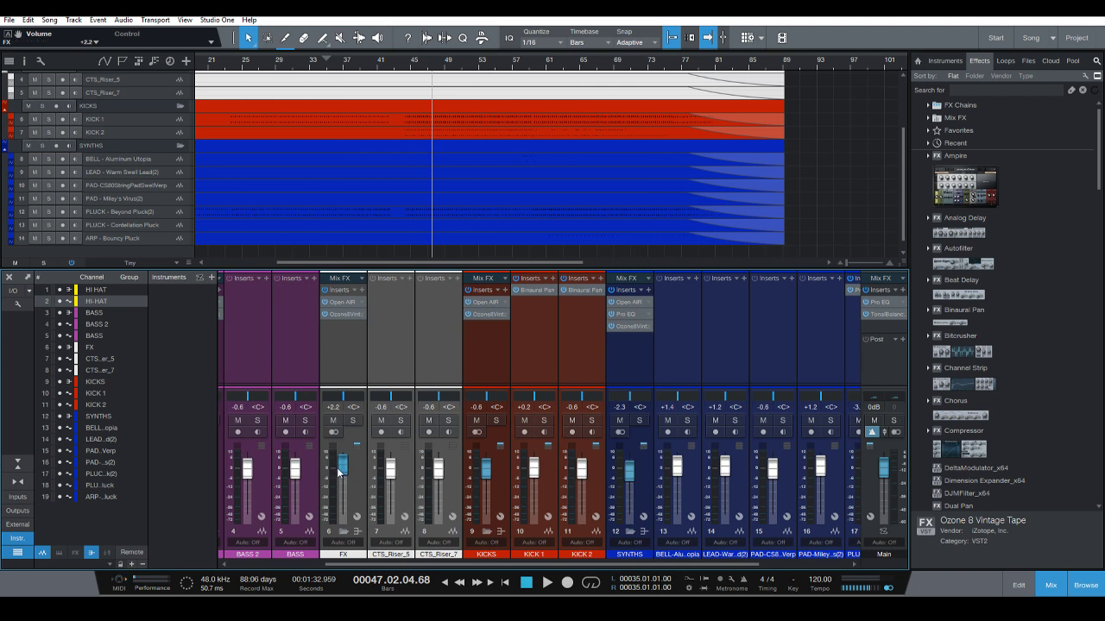
pyautogui.click(395, 63)
pyautogui.press('space')
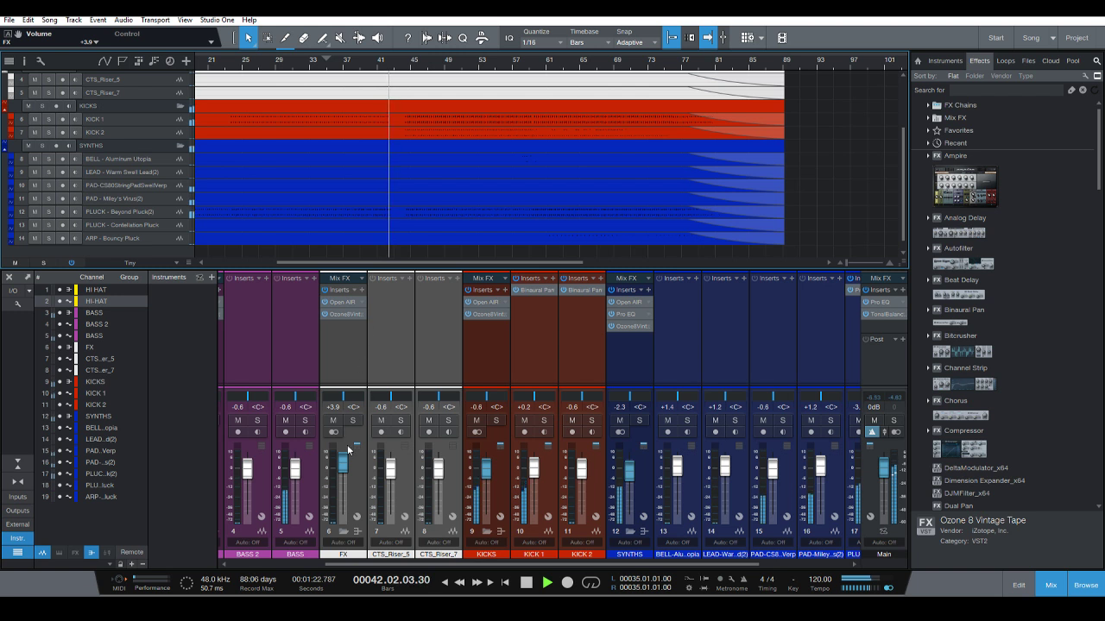
pyautogui.moveTo(342, 467); pyautogui.dragTo(342, 464)
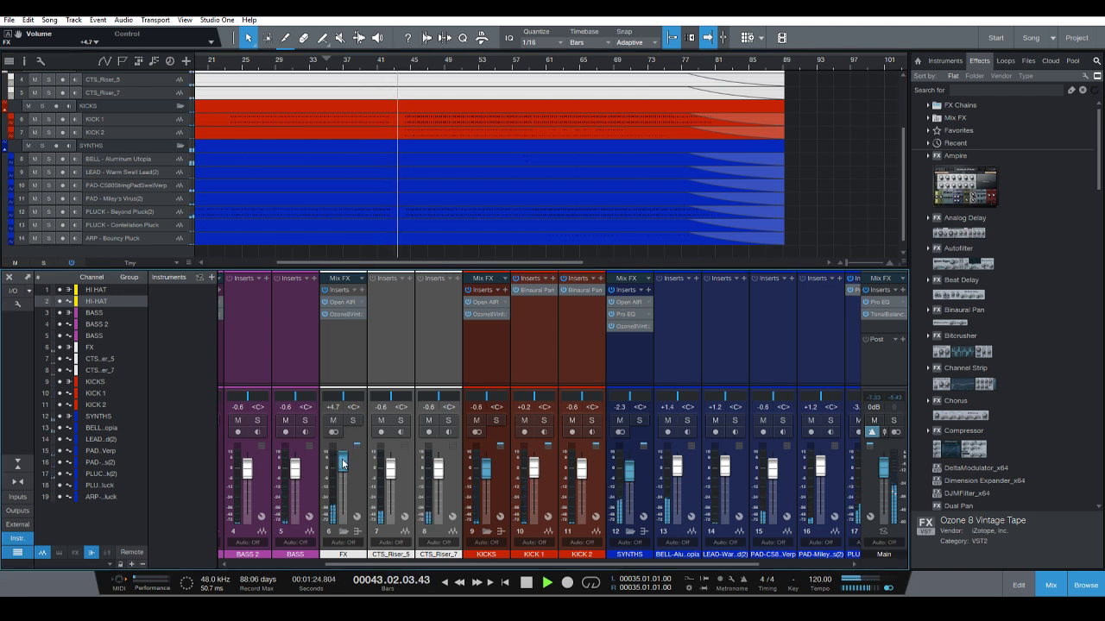
pyautogui.scroll(4, 342, 467)
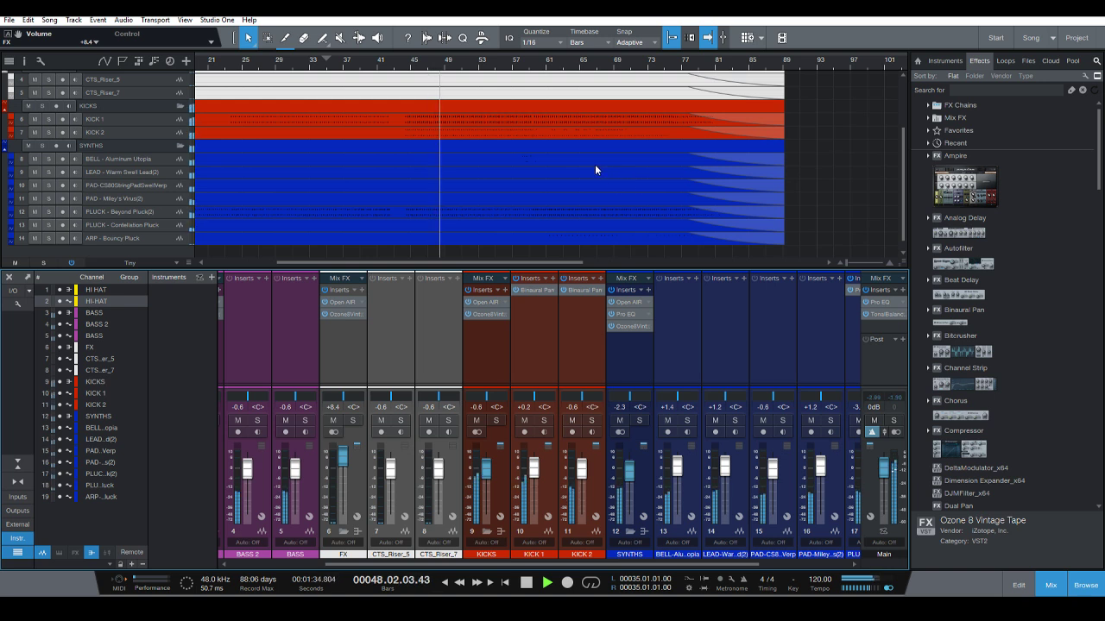
# Stop playback and pan CTS_Riser_5 left to L36 and CTS_Riser_7 right to R30.
pyautogui.moveTo(507, 567); pyautogui.dragTo(514, 566)
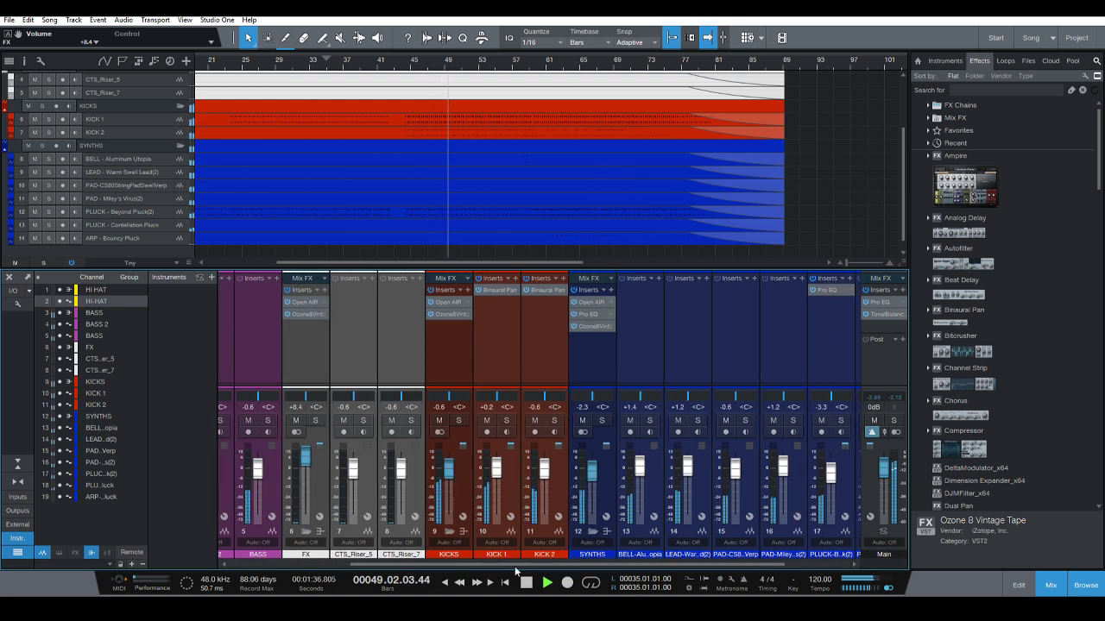
pyautogui.hscroll(2, 515, 566)
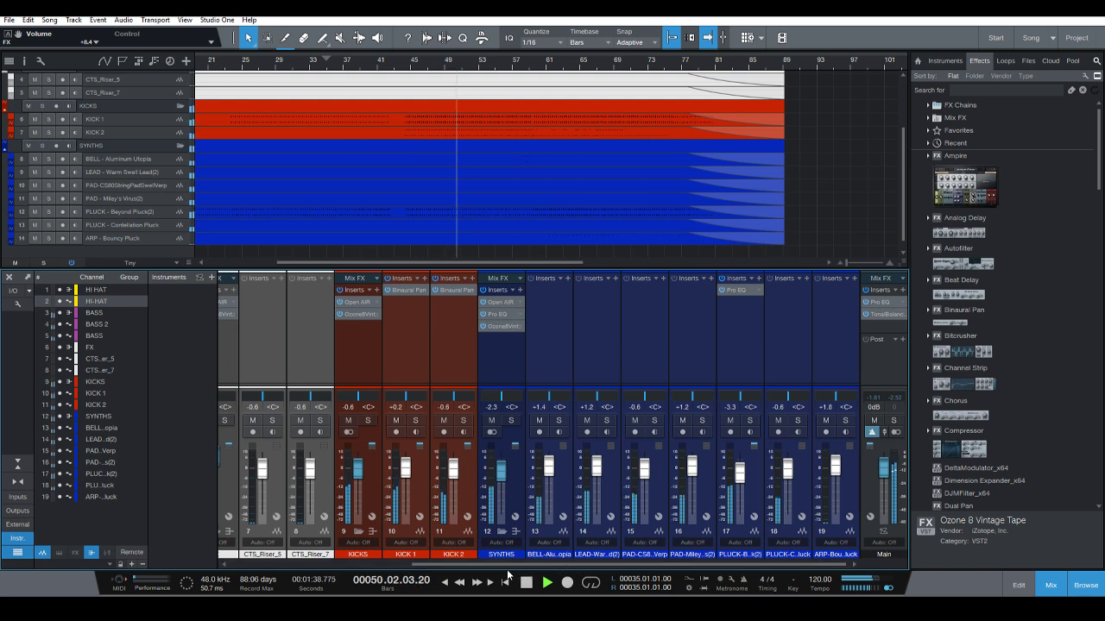
pyautogui.press('space')
pyautogui.moveTo(432, 561); pyautogui.dragTo(385, 562)
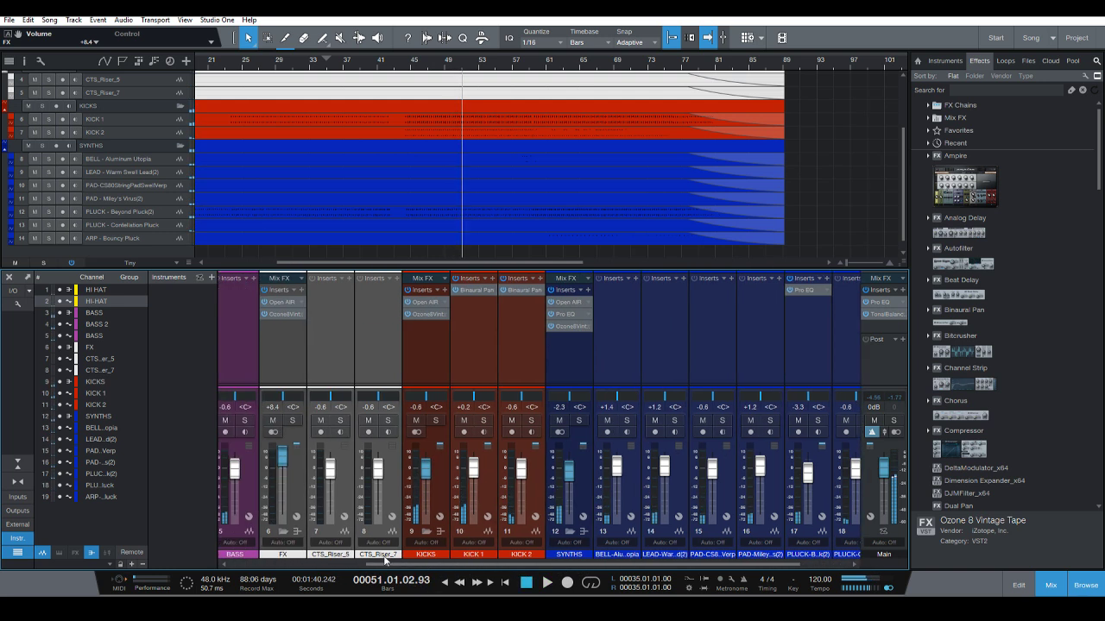
pyautogui.hscroll(-2, 393, 495)
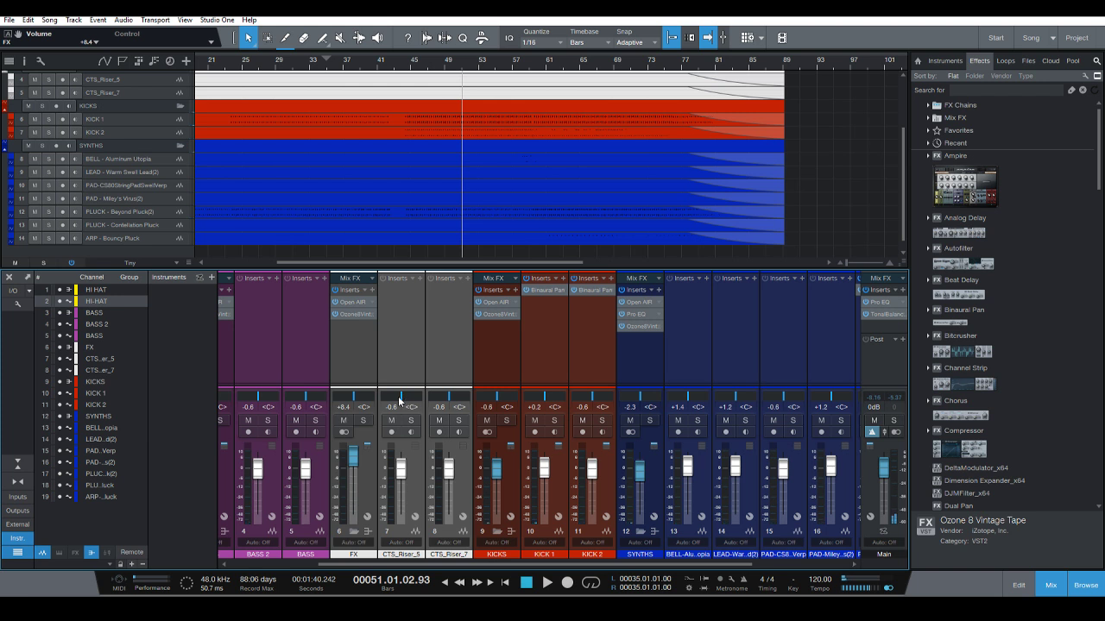
pyautogui.moveTo(400, 399); pyautogui.dragTo(456, 406)
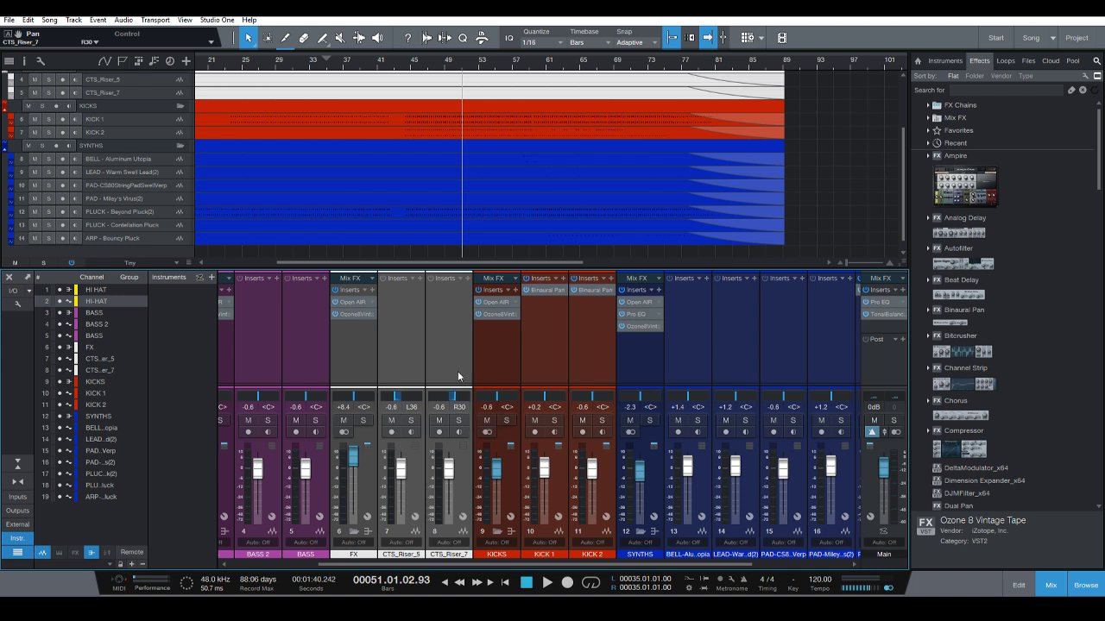
# Play the song from bar 43 with the CTS_Riser_5 and CTS_Riser_7 waveforms enlarged.
pyautogui.click(391, 64)
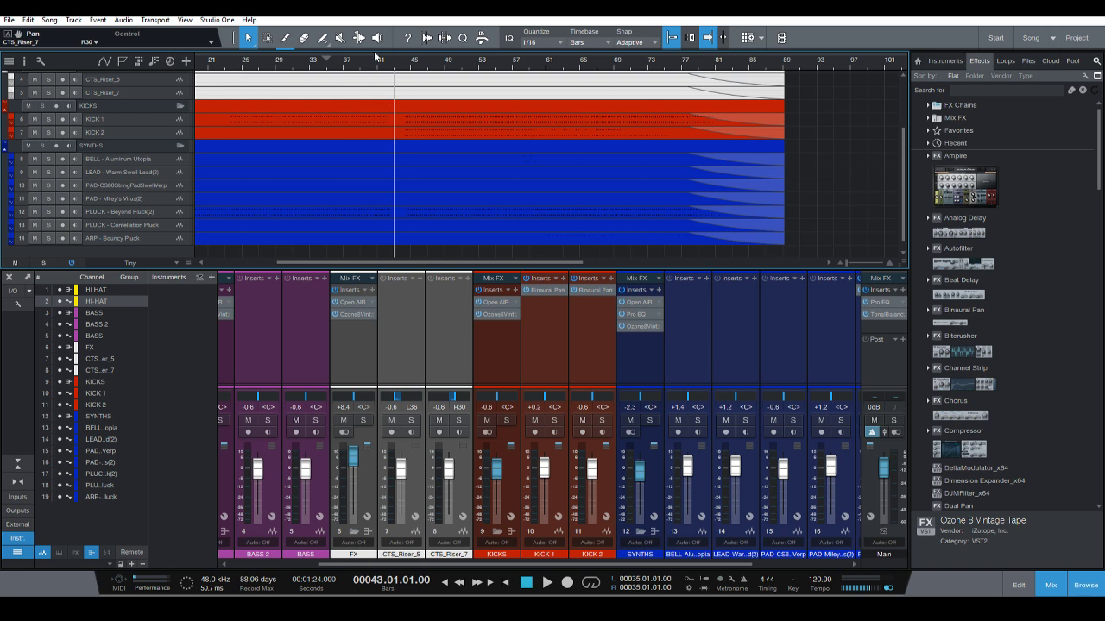
pyautogui.moveTo(394, 68); pyautogui.dragTo(359, 96)
pyautogui.scroll(4, 435, 165)
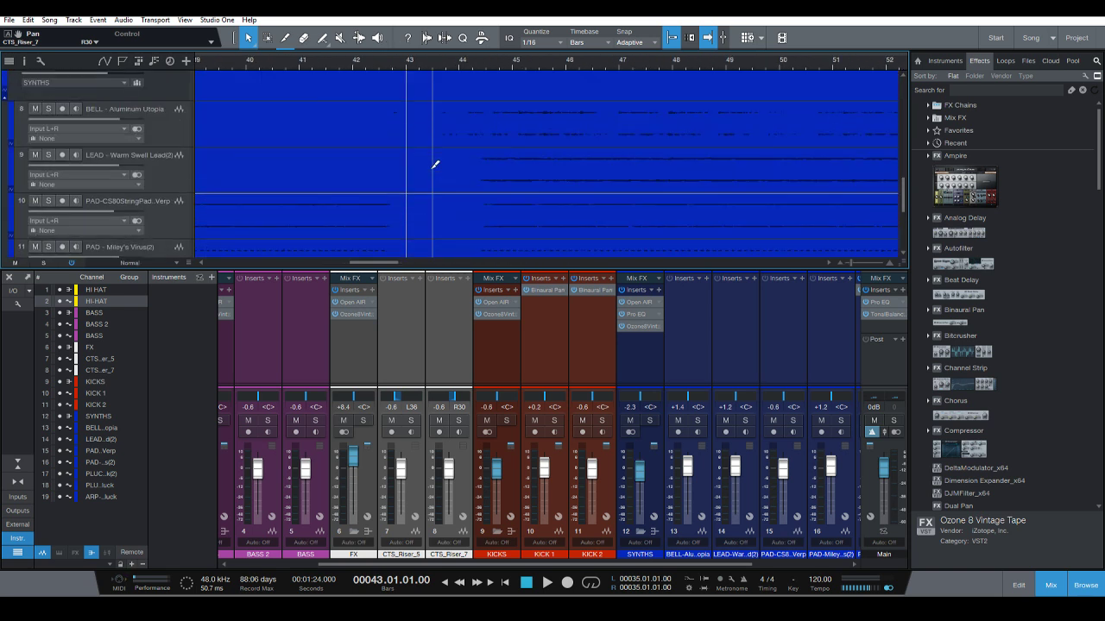
pyautogui.scroll(3, 423, 178)
pyautogui.scroll(5, 431, 185)
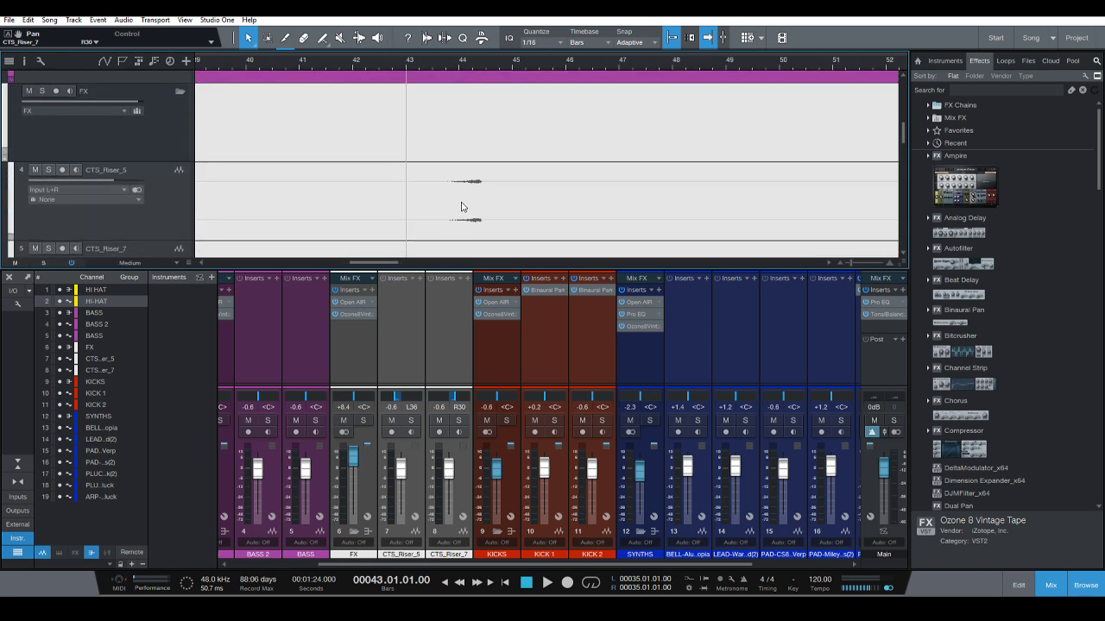
pyautogui.scroll(3, 462, 207)
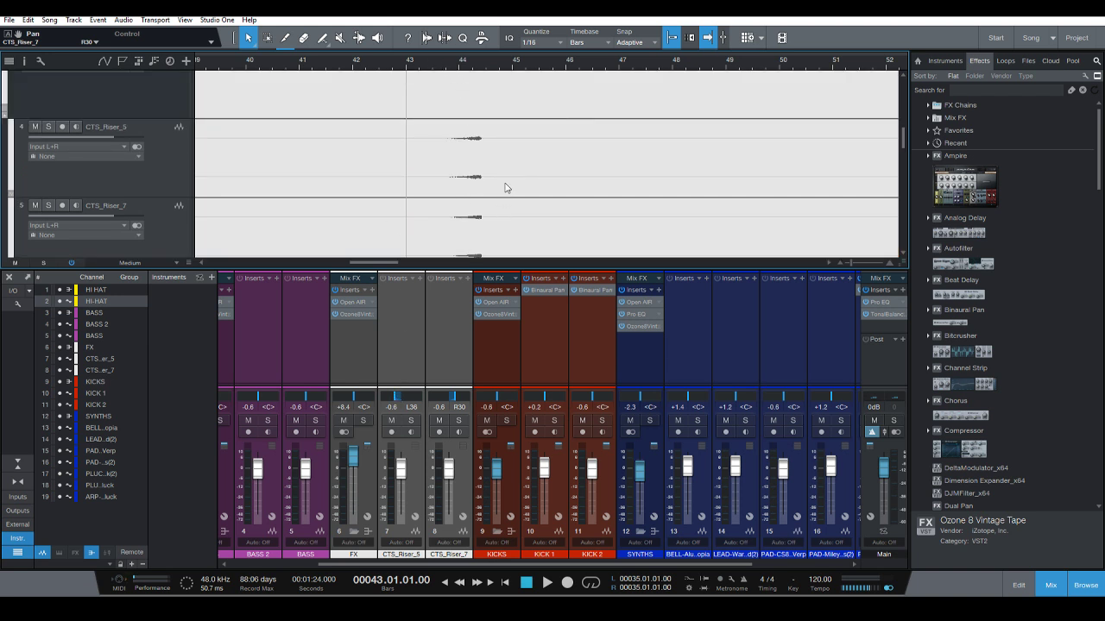
pyautogui.press('space')
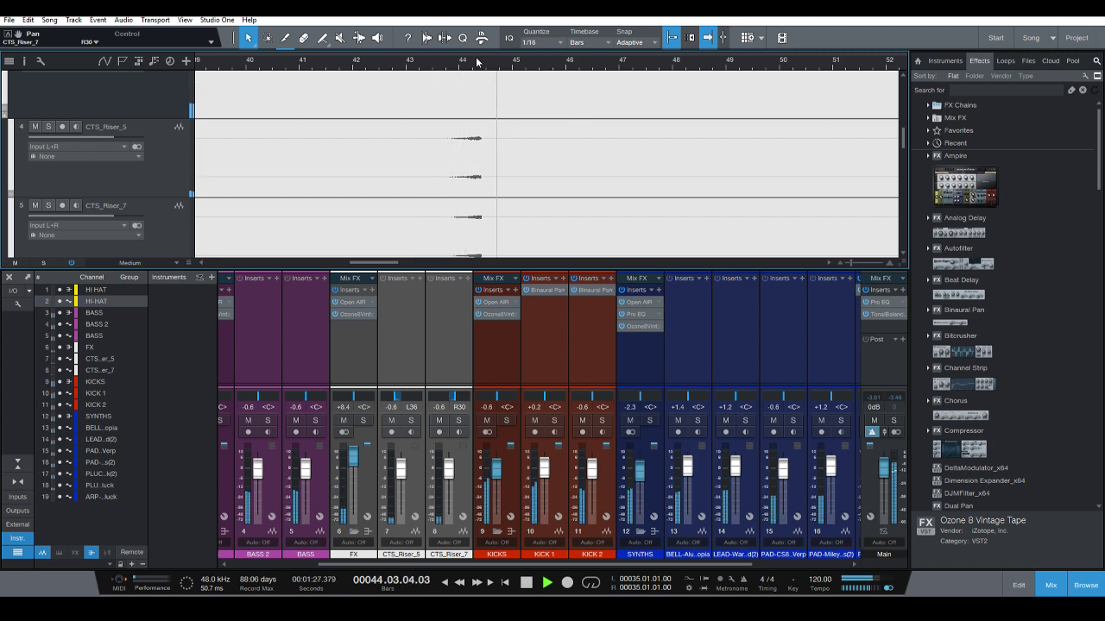
# Examine the whole arrangement from the hi-hat down to the synth tracks while playback continues.
pyautogui.press('f')
pyautogui.press('z')
pyautogui.scroll(-3, 665, 166)
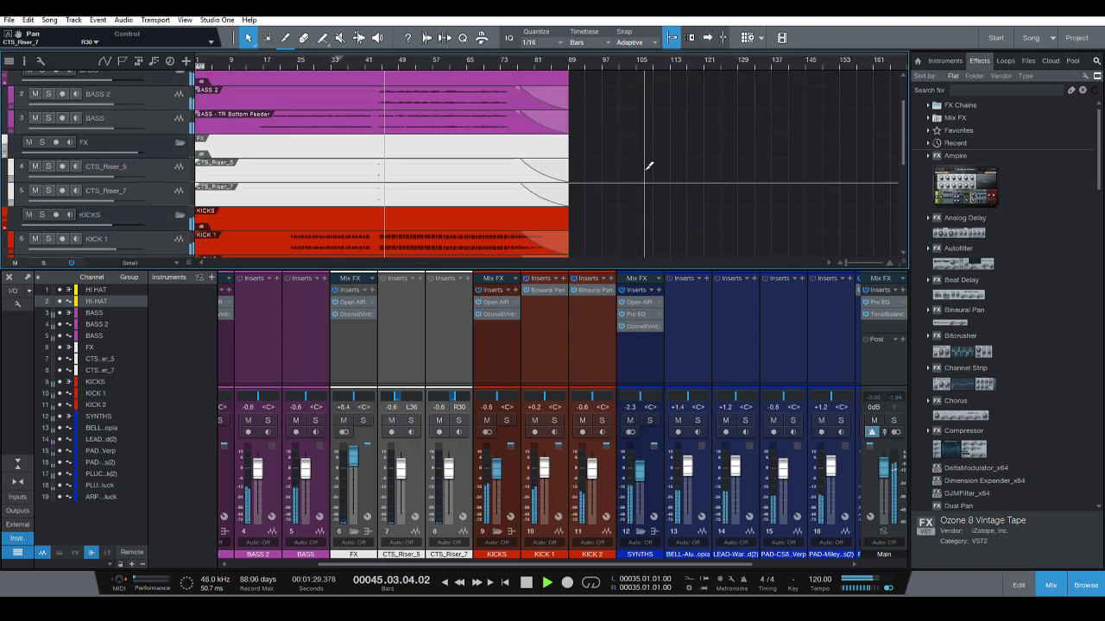
pyautogui.scroll(-2, 660, 168)
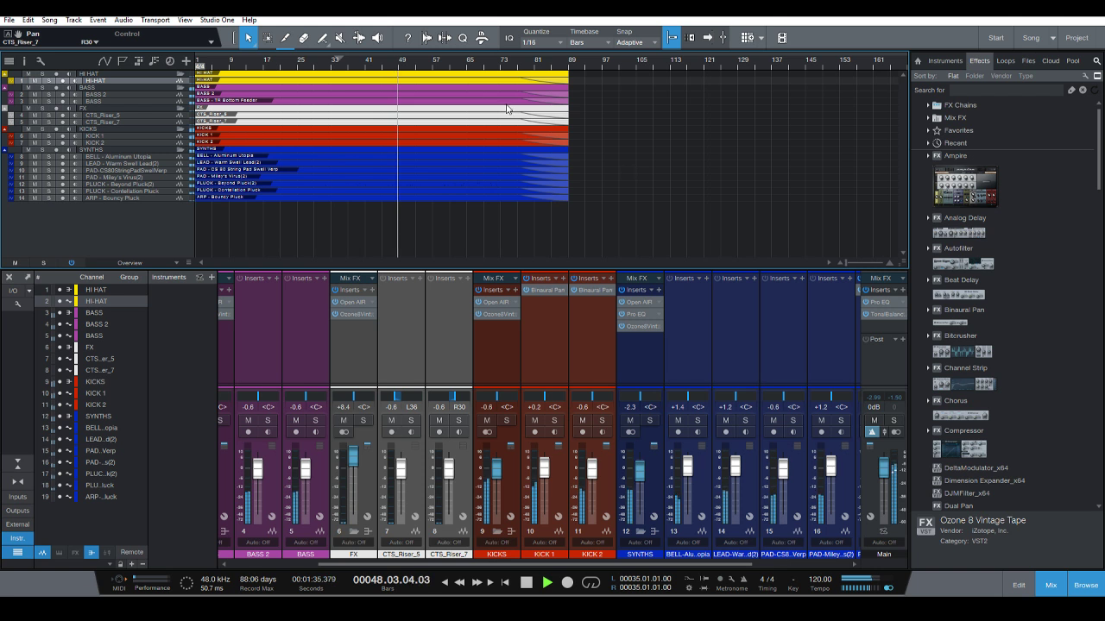
pyautogui.moveTo(423, 63); pyautogui.dragTo(371, 70)
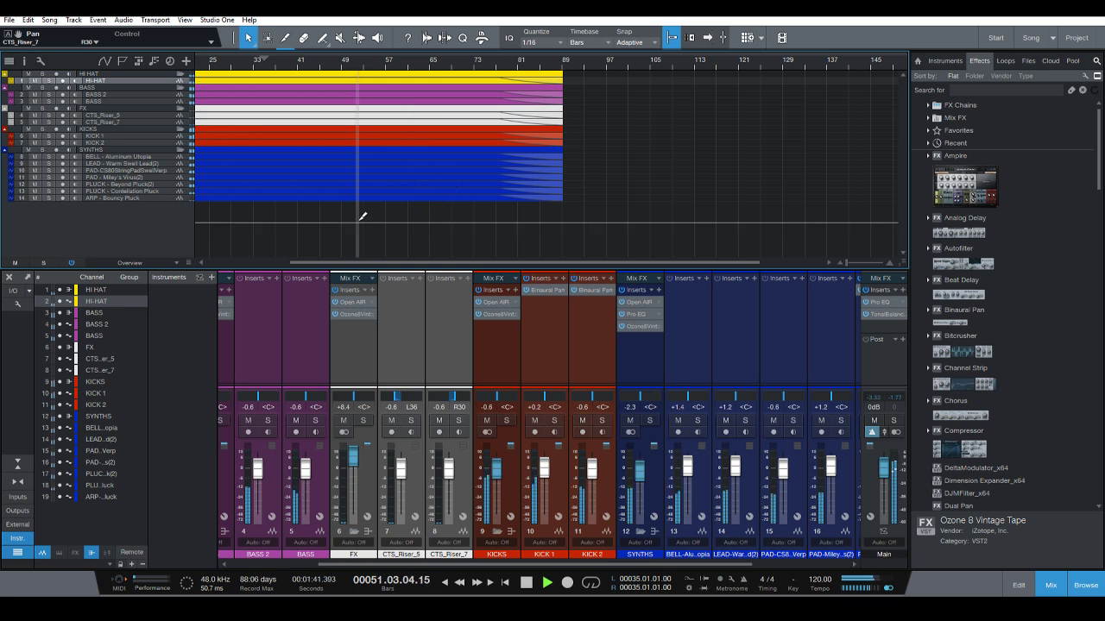
pyautogui.scroll(2, 363, 220)
pyautogui.scroll(-8, 381, 205)
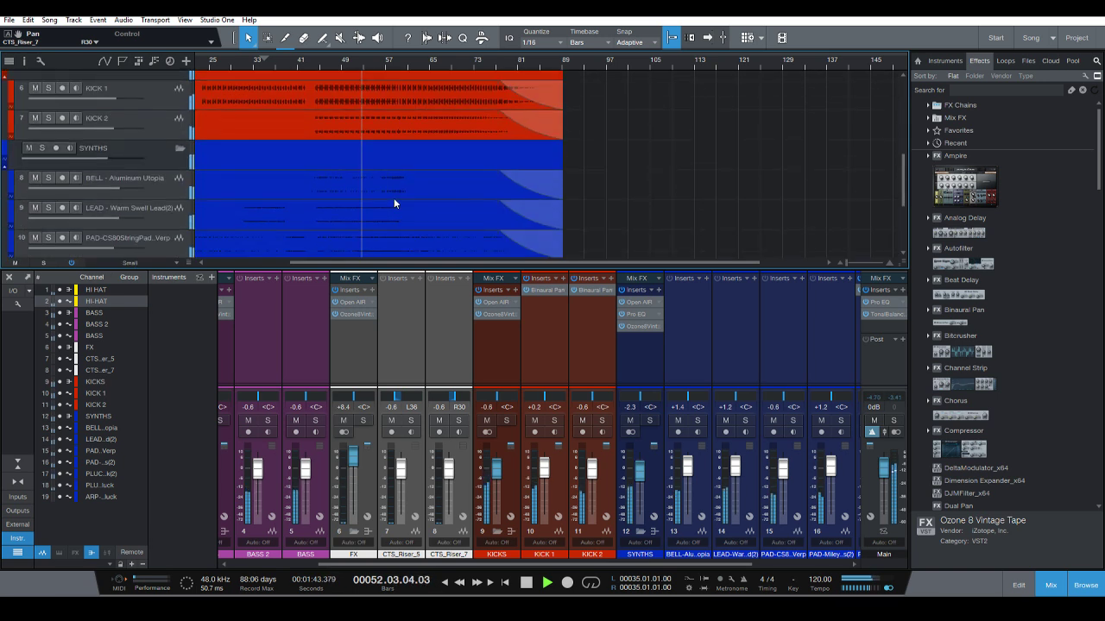
pyautogui.scroll(-2, 396, 203)
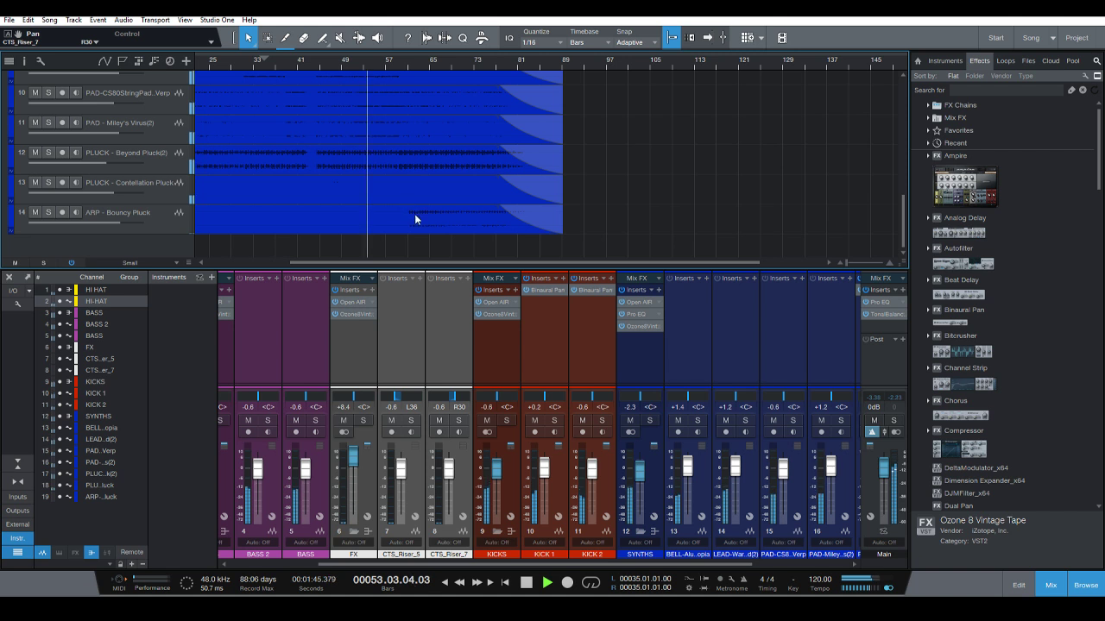
# Check the main mix in Tonal Balance Control and set the main Pro EQ's low-cut frequency to about 63 Hz.
pyautogui.click(882, 316)
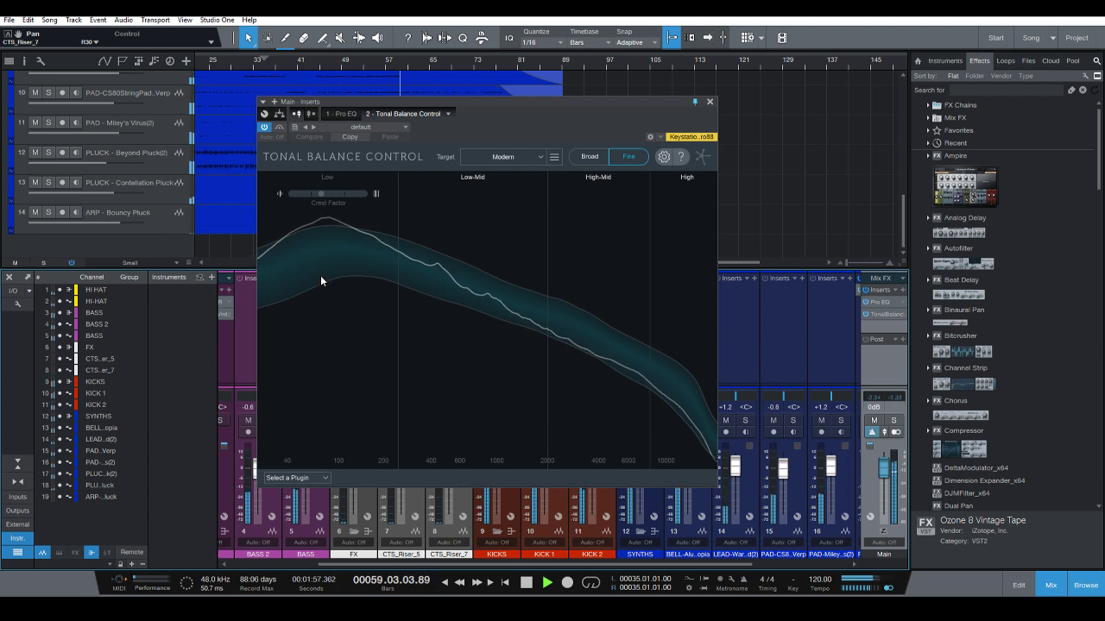
pyautogui.click(882, 302)
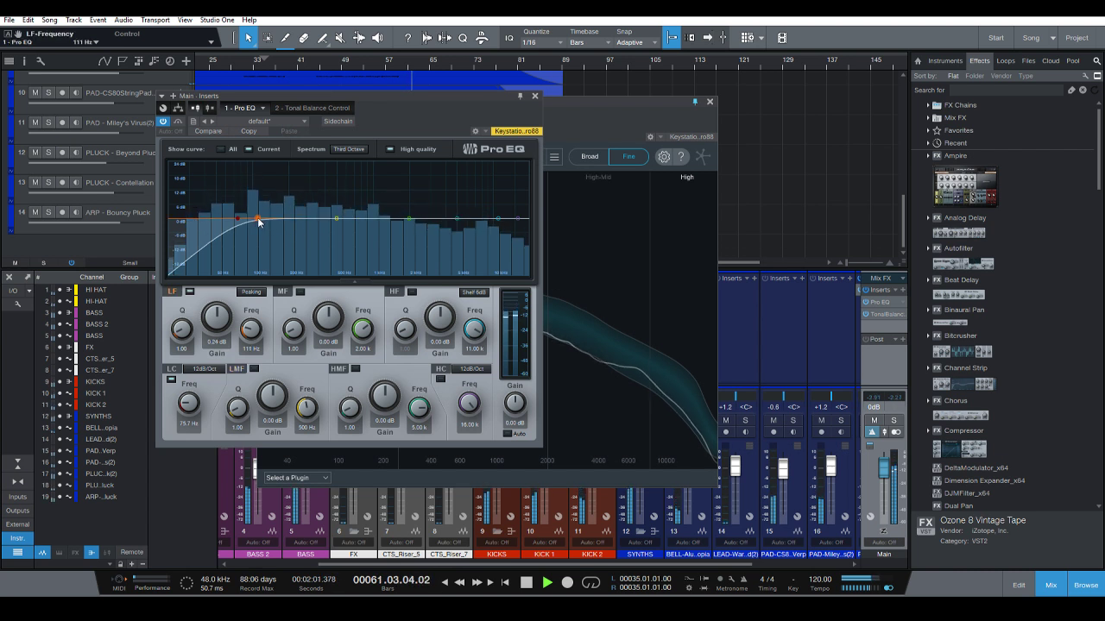
pyautogui.moveTo(238, 221); pyautogui.dragTo(258, 220)
pyautogui.click(535, 95)
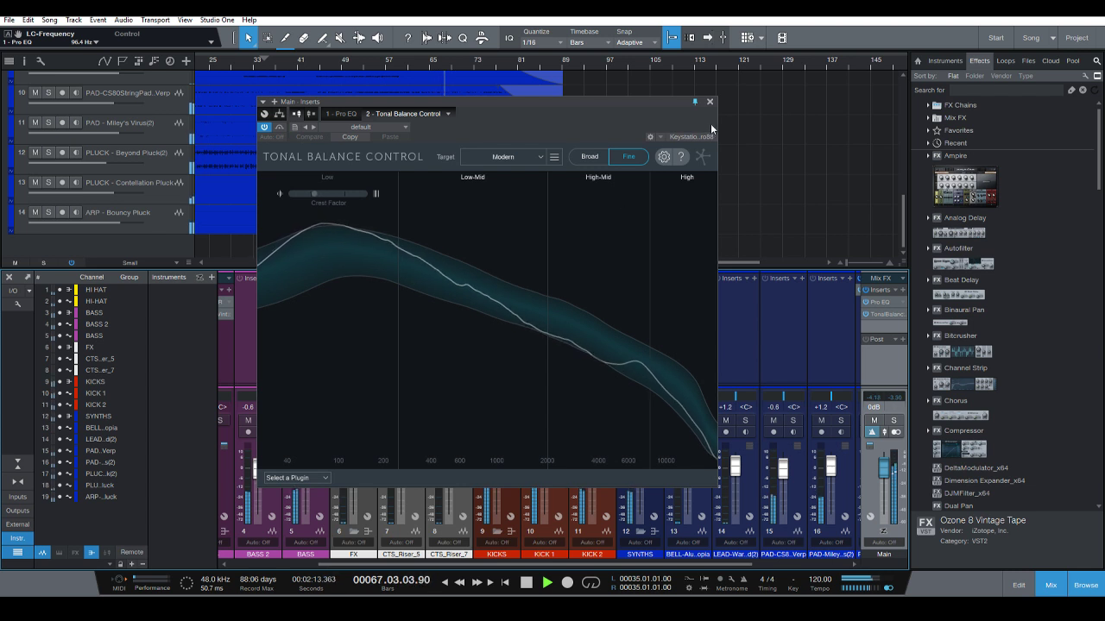
pyautogui.click(884, 304)
pyautogui.moveTo(265, 222); pyautogui.dragTo(228, 222)
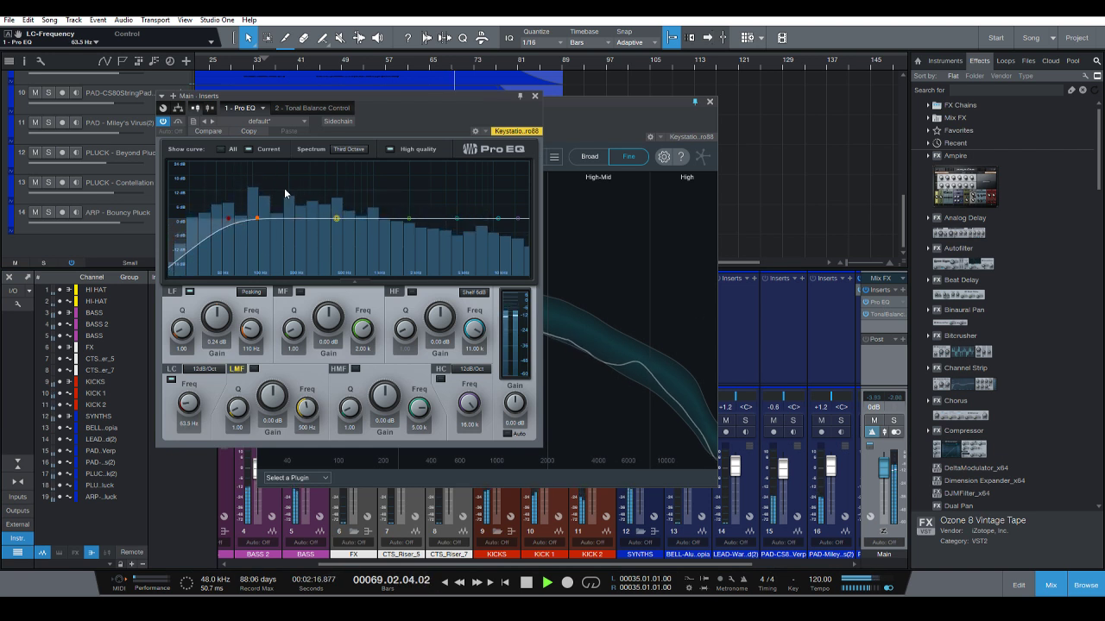
# Raise the low-cut frequency of the main channel's Pro EQ to about 72 Hz and close its window.
pyautogui.click(534, 96)
pyautogui.click(708, 102)
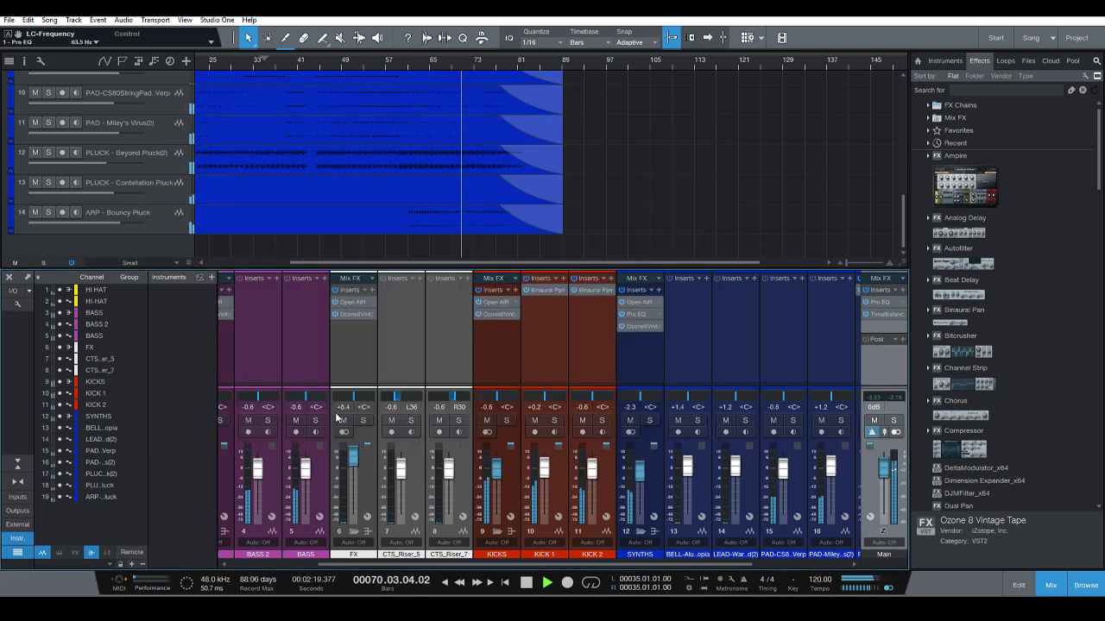
pyautogui.click(884, 304)
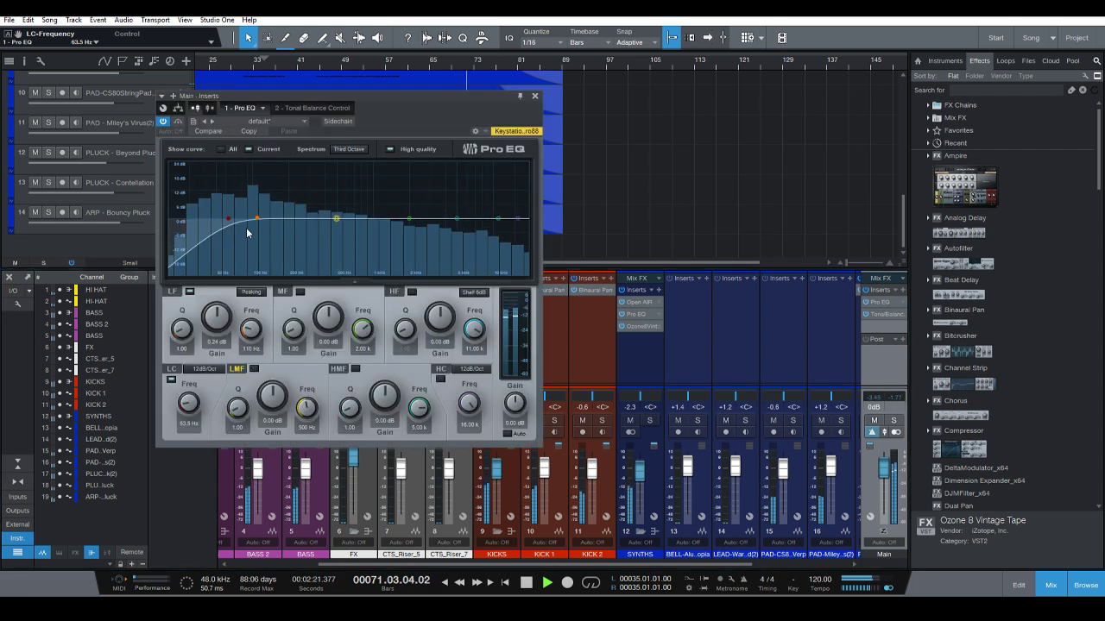
pyautogui.moveTo(233, 221); pyautogui.dragTo(237, 227)
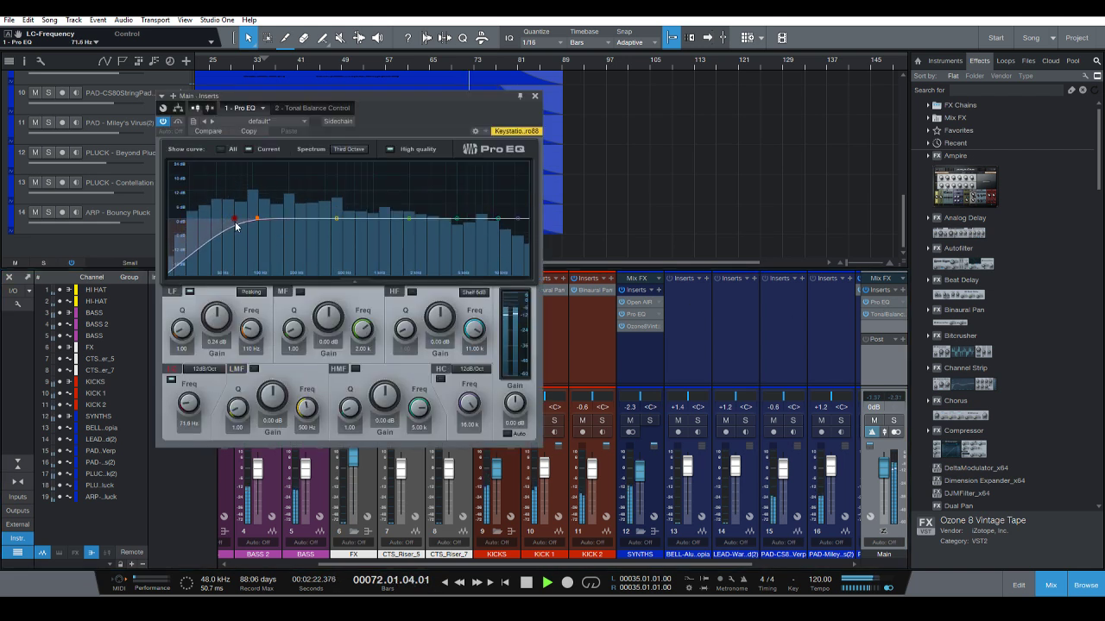
pyautogui.click(534, 95)
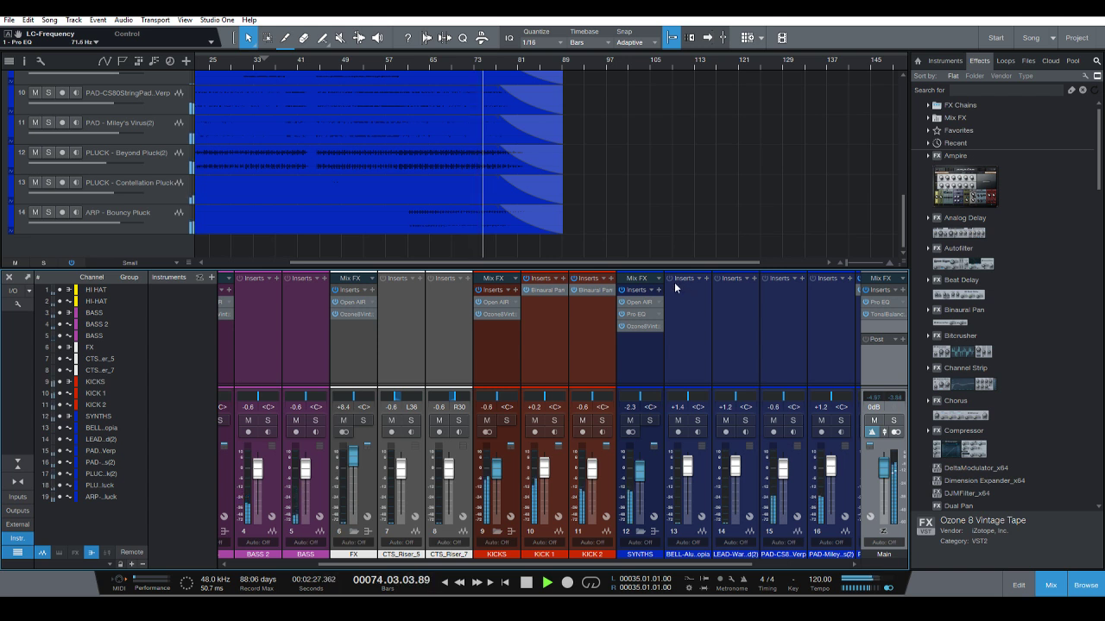
# Stop playback and check the main mix's low end in Tonal Balance Control.
pyautogui.press('space')
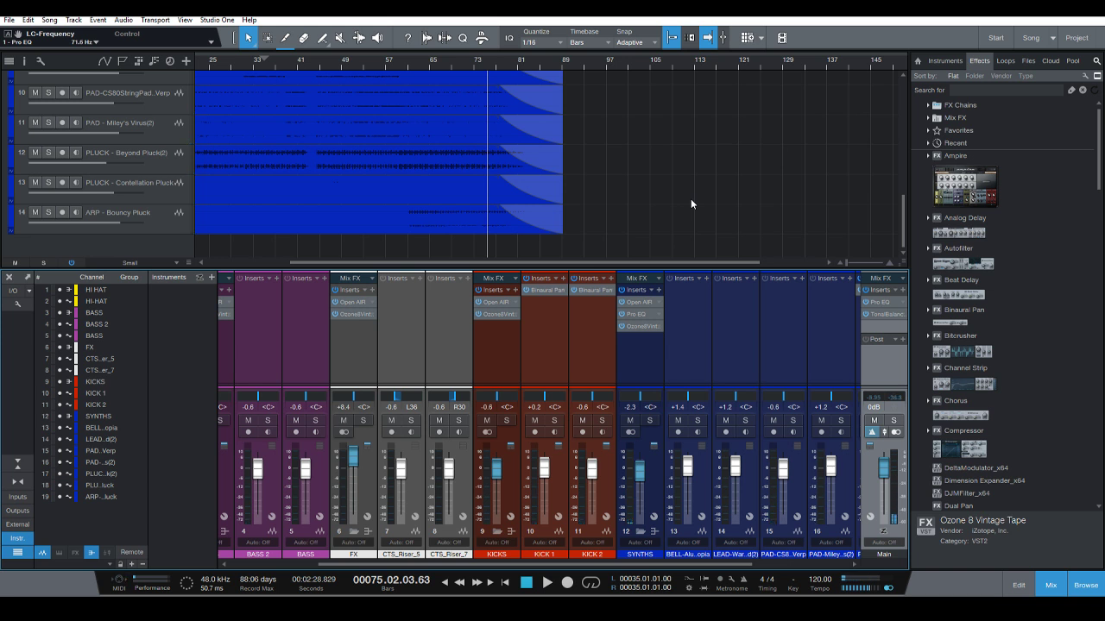
pyautogui.click(878, 315)
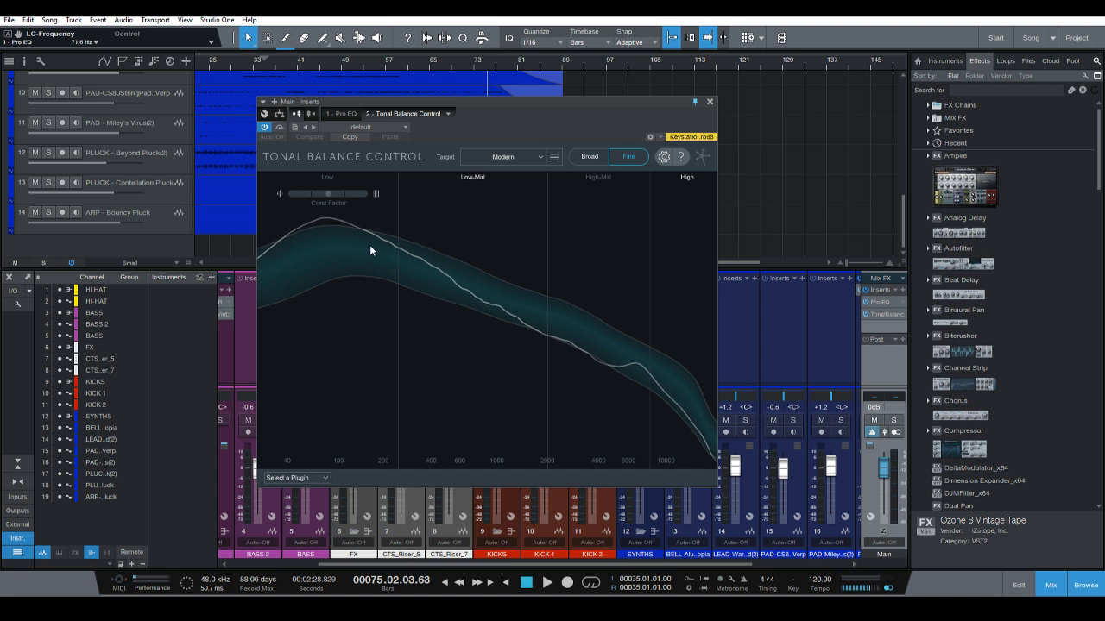
pyautogui.click(709, 101)
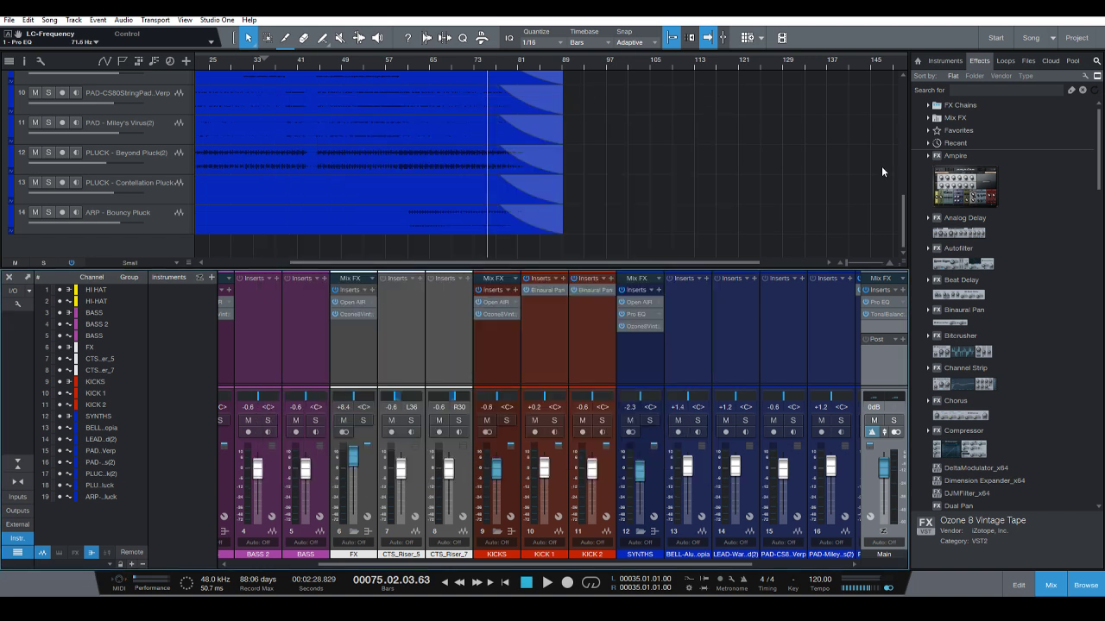
# Search the effects for "ozo" and insert Ozone 8 on the main channel between Pro EQ and Tonal Balance Control.
pyautogui.click(978, 87)
pyautogui.write('ozo')
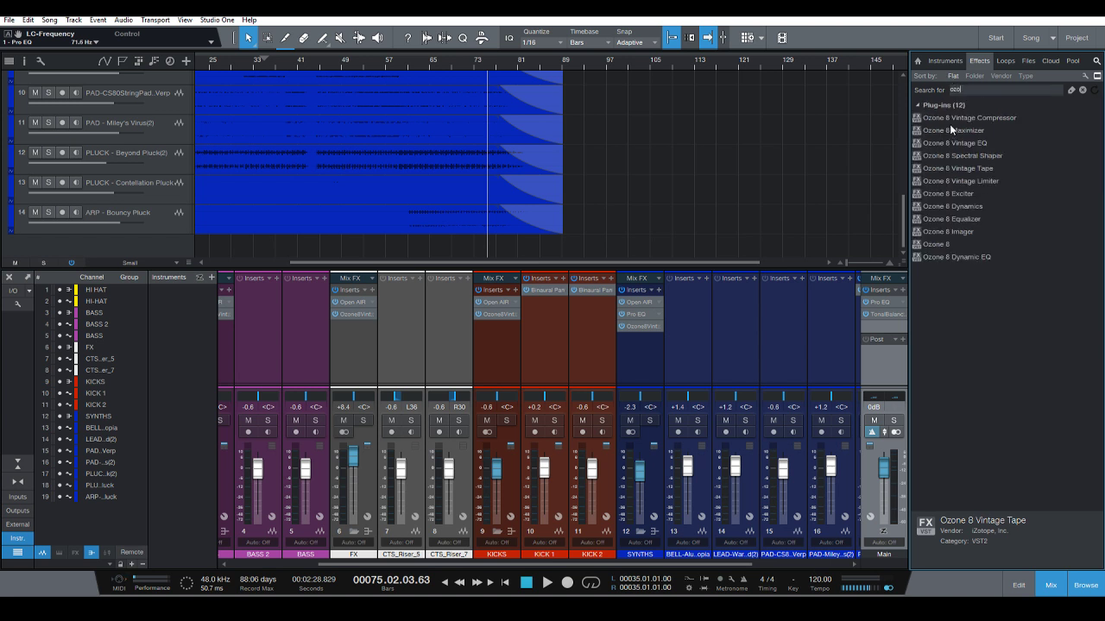
pyautogui.moveTo(939, 245); pyautogui.dragTo(874, 308)
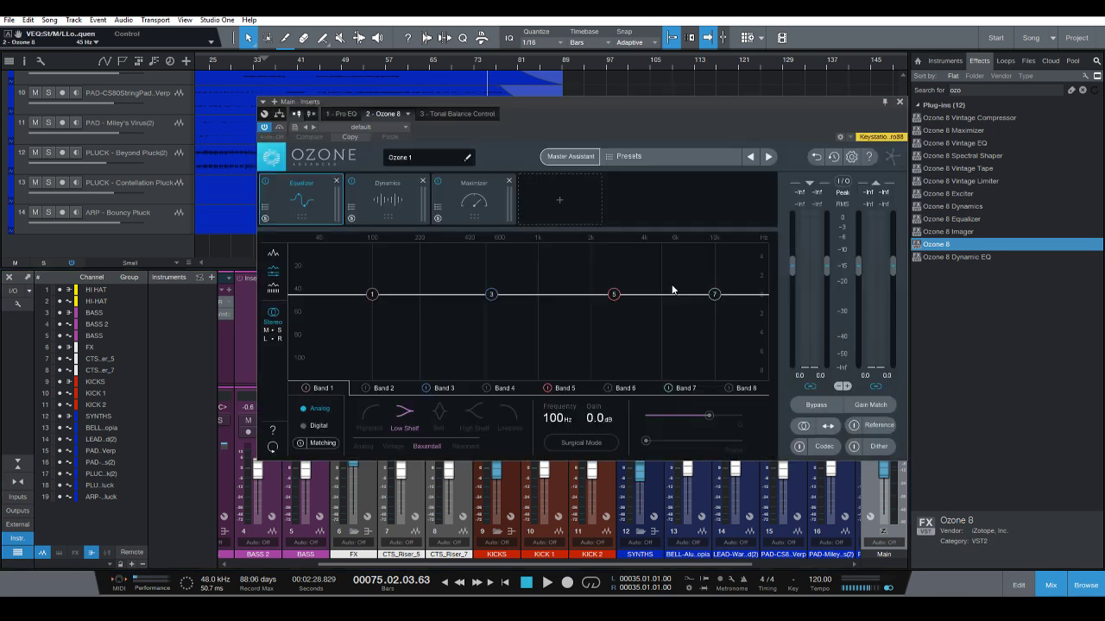
pyautogui.moveTo(494, 112); pyautogui.dragTo(520, 190)
# Set the loop range from bar 44, beat 3 to bar 51 and activate looping.
pyautogui.click(331, 60)
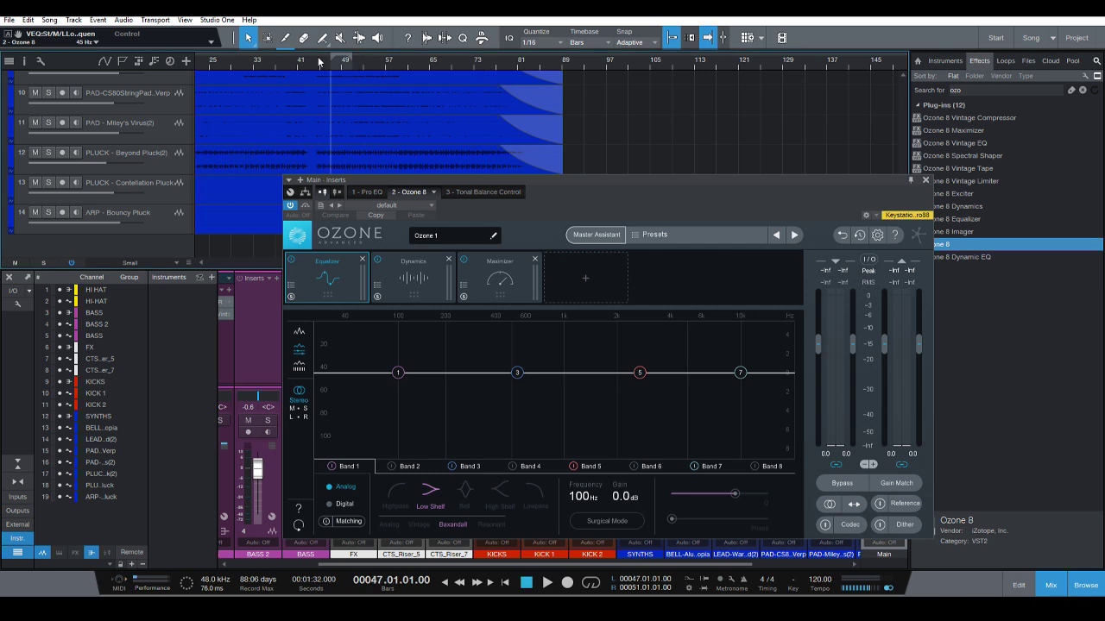
pyautogui.moveTo(308, 60); pyautogui.dragTo(278, 76)
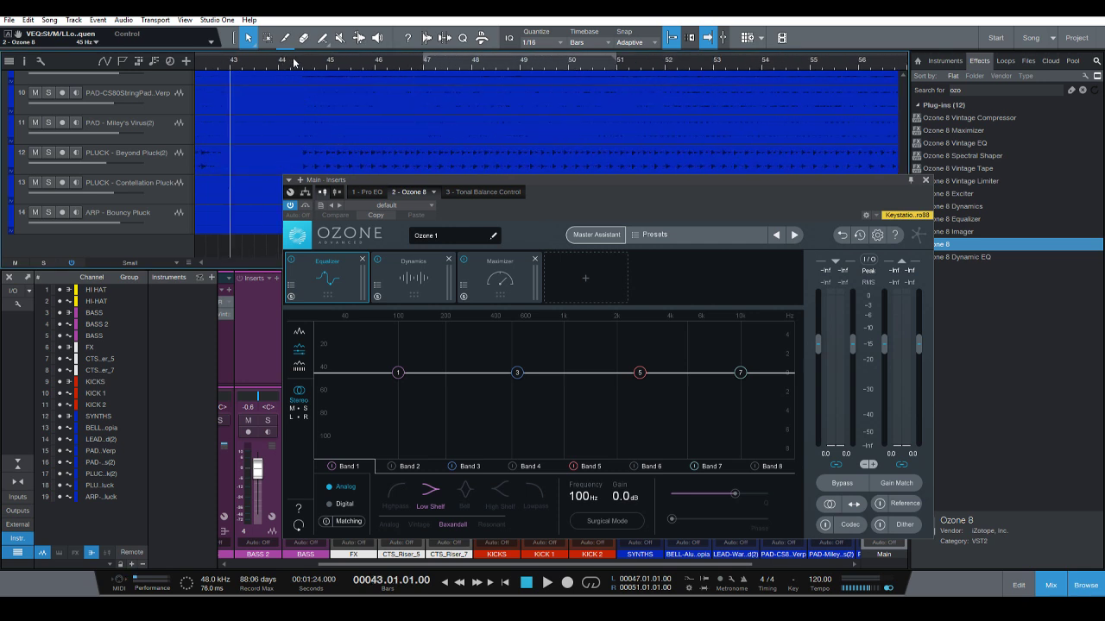
pyautogui.click(294, 62)
pyautogui.moveTo(357, 178); pyautogui.dragTo(451, 178)
pyautogui.press('space')
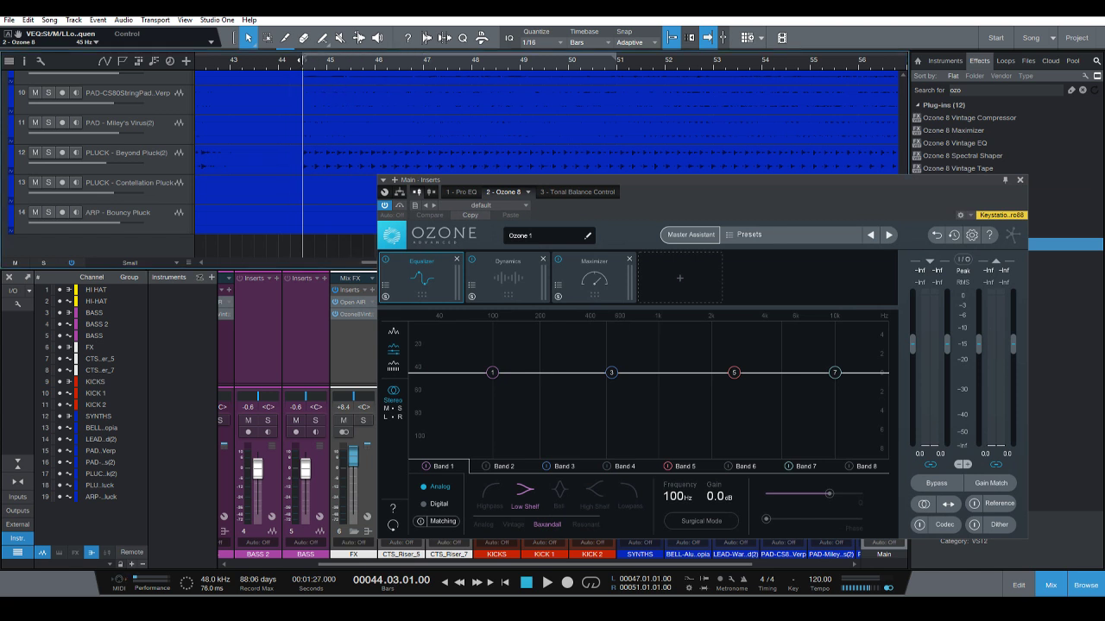
pyautogui.rightClick(604, 63)
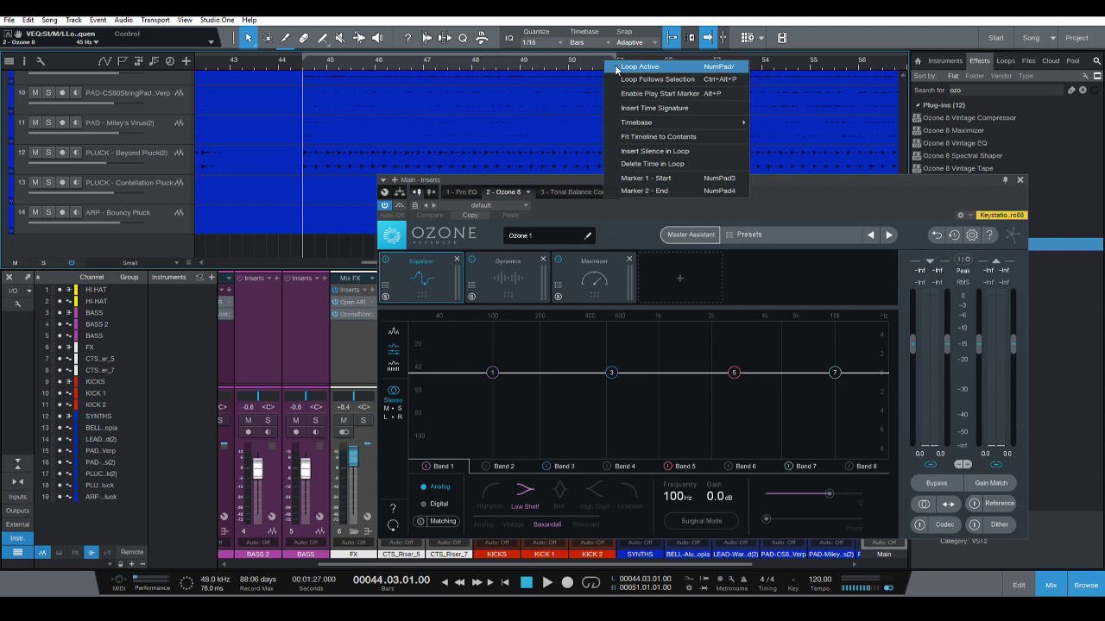
pyautogui.click(656, 71)
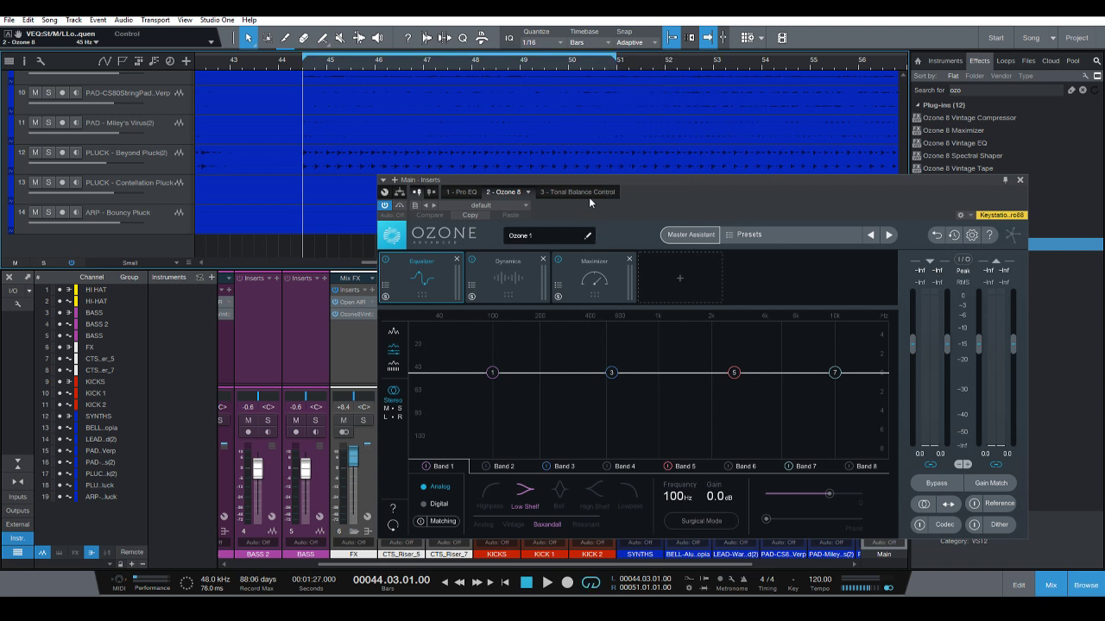
# Run Ozone 8's Master Assistant with the Streaming target while the looped section plays, and accept its settings.
pyautogui.moveTo(589, 197); pyautogui.dragTo(299, 116)
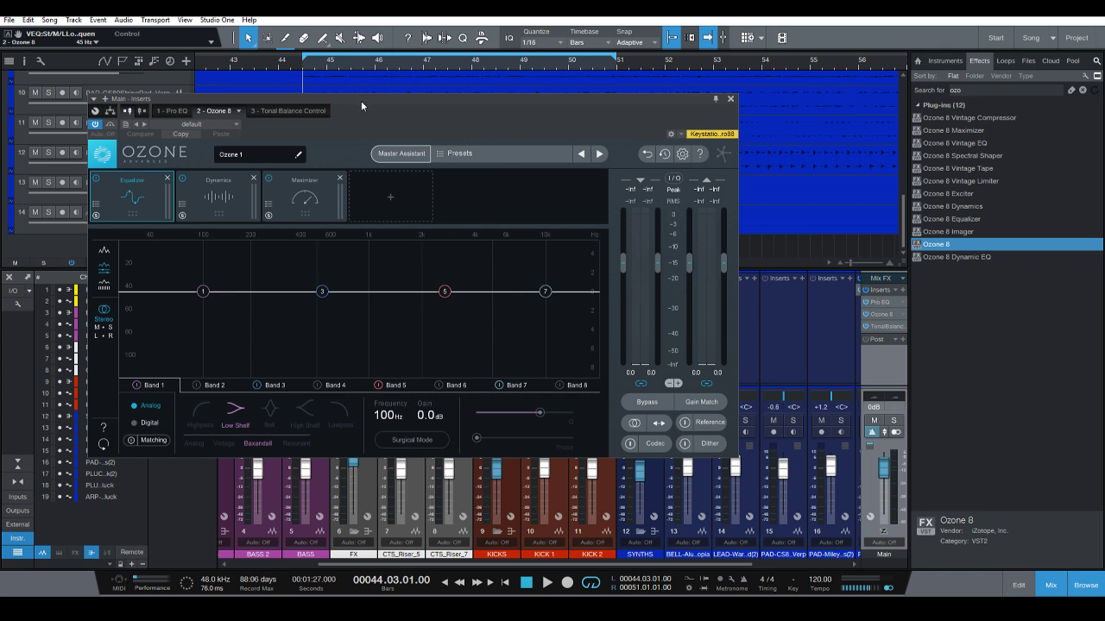
pyautogui.moveTo(361, 100); pyautogui.dragTo(488, 82)
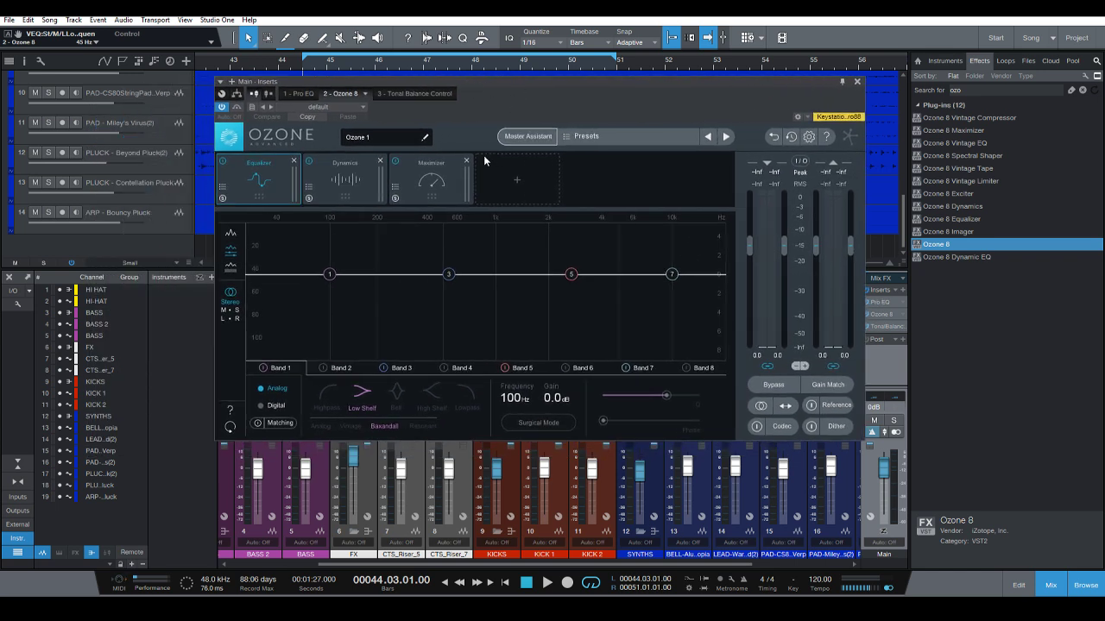
pyautogui.click(508, 137)
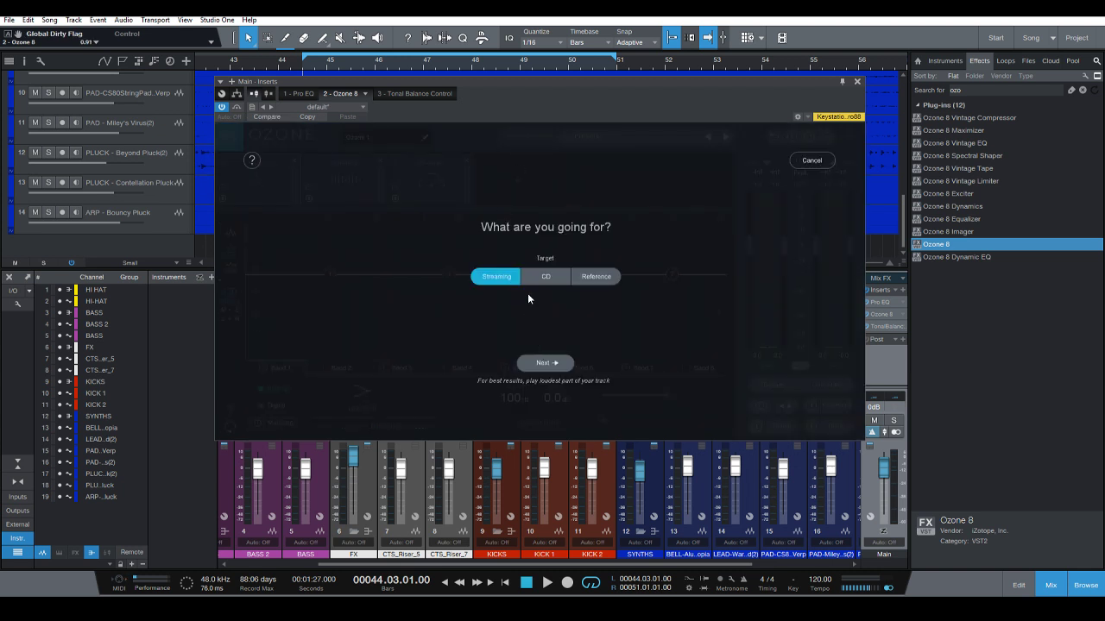
pyautogui.click(544, 363)
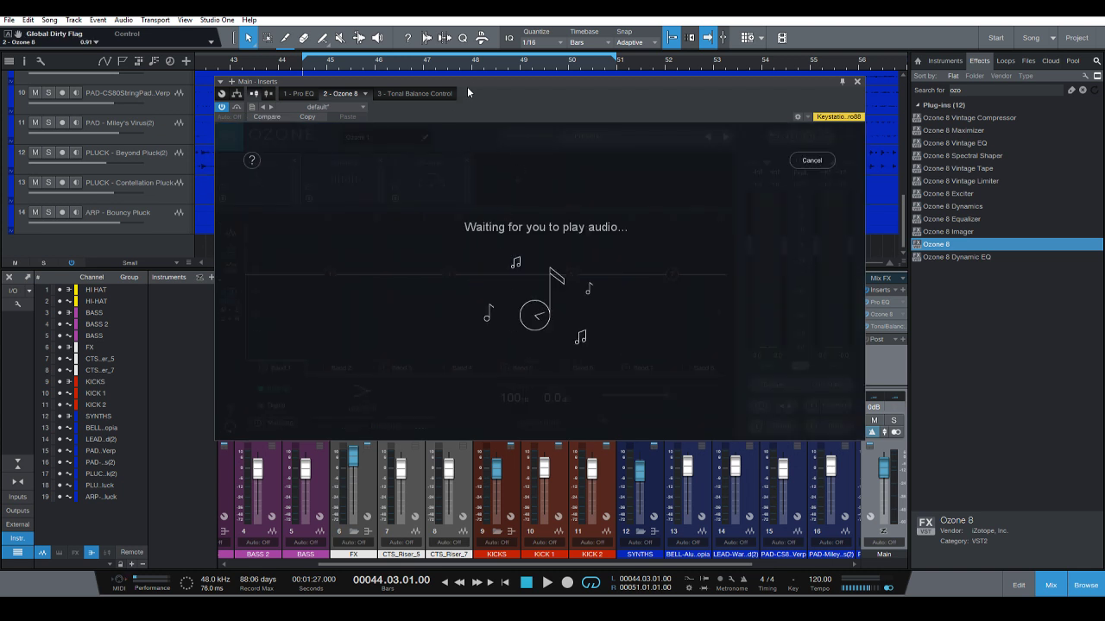
pyautogui.press('space')
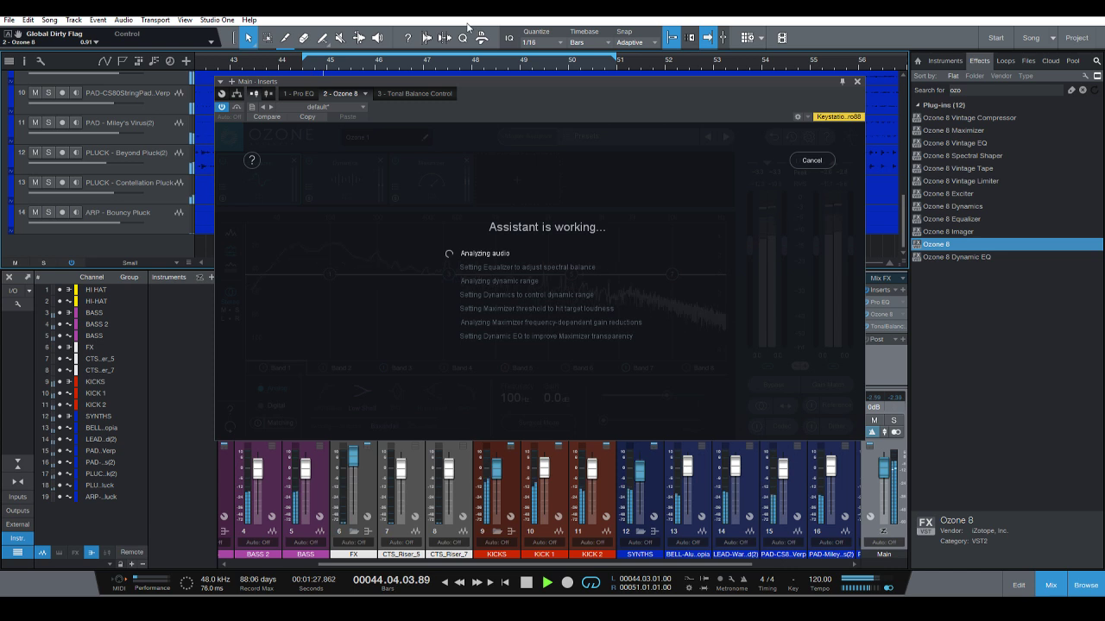
pyautogui.moveTo(491, 81); pyautogui.dragTo(449, 134)
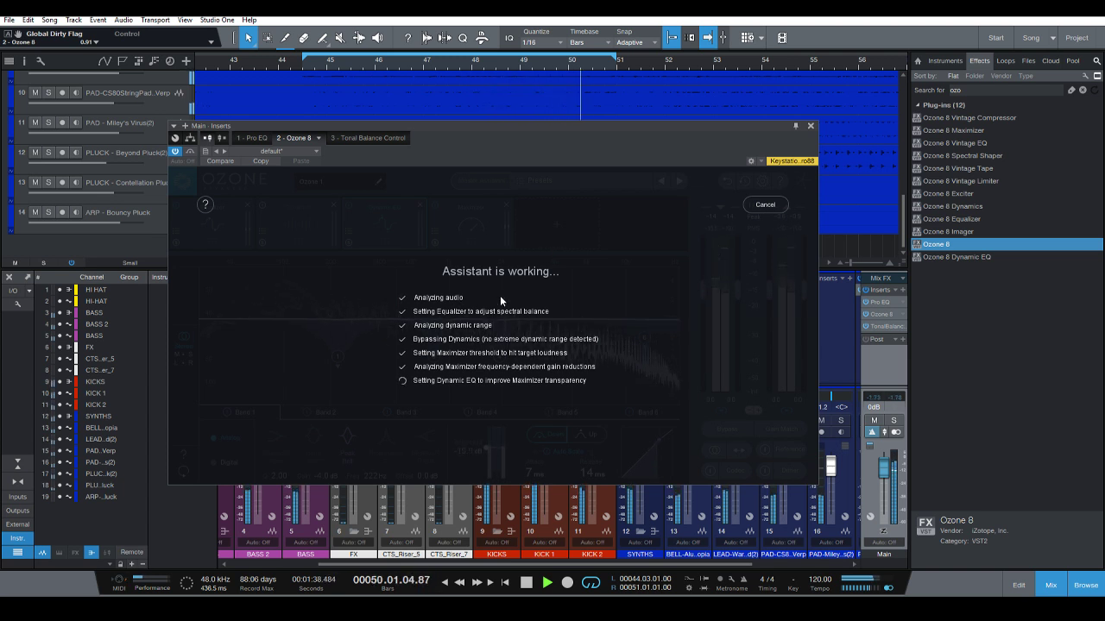
pyautogui.click(495, 406)
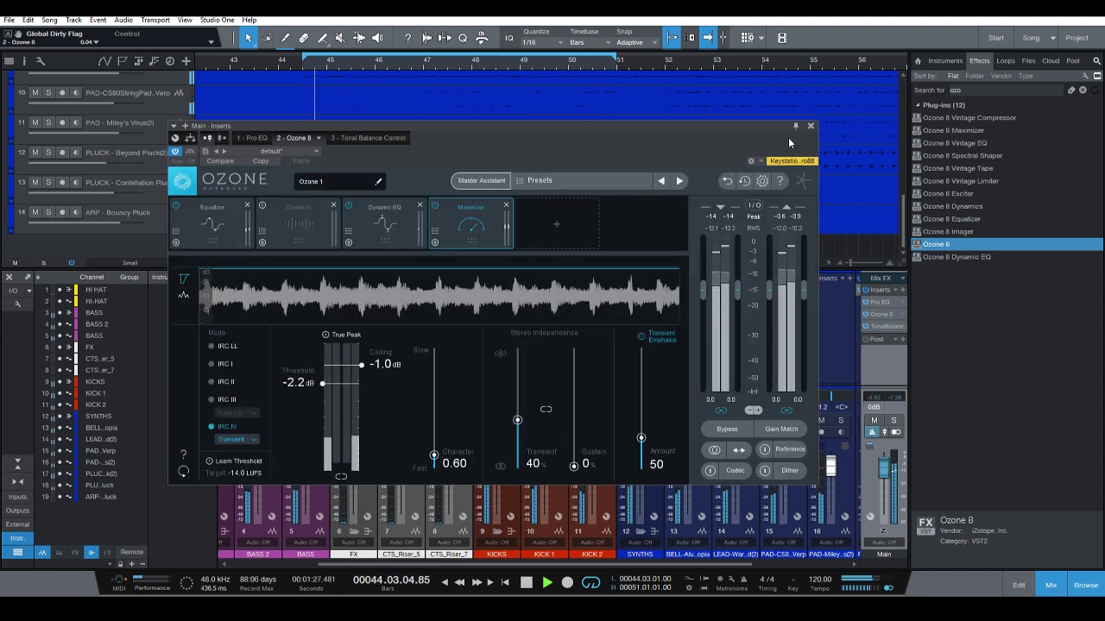
# Close Ozone 8, stop playback and deactivate looping.
pyautogui.click(810, 126)
pyautogui.press('space')
pyautogui.rightClick(455, 63)
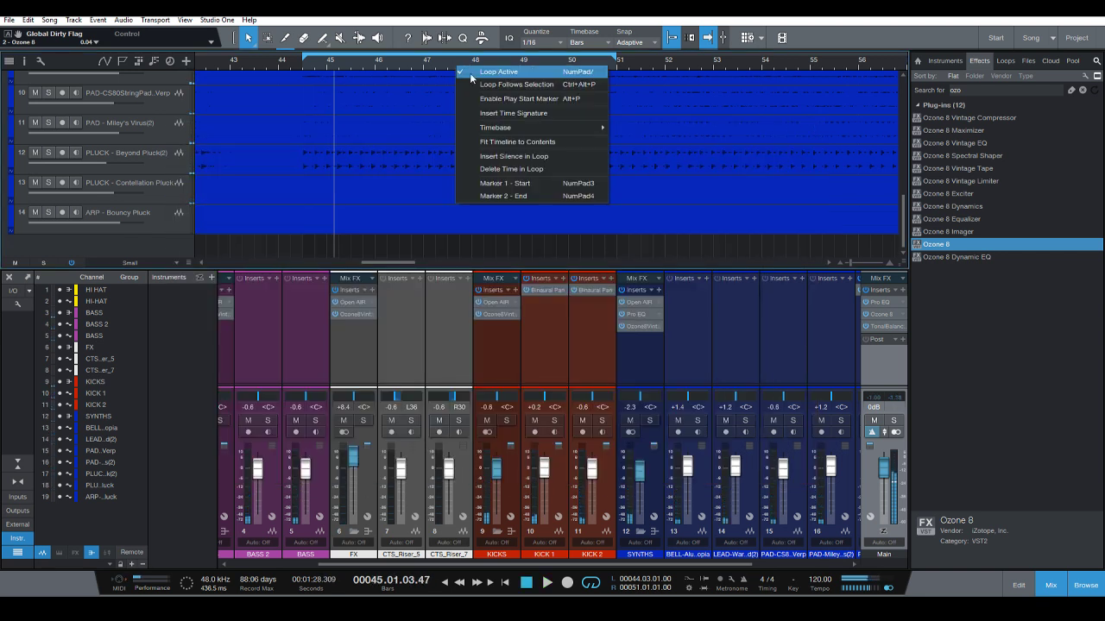
pyautogui.click(470, 73)
# Play the song from bar 44, beat 3 with Tonal Balance Control open to check the mastered spectrum.
pyautogui.click(882, 326)
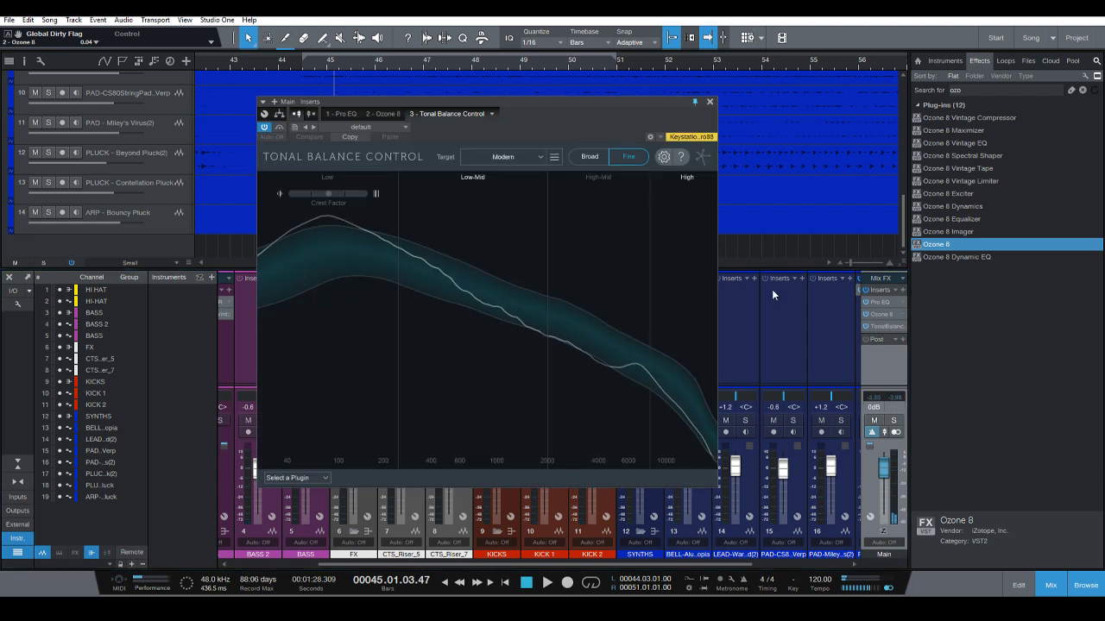
pyautogui.moveTo(371, 102); pyautogui.dragTo(448, 111)
pyautogui.click(300, 73)
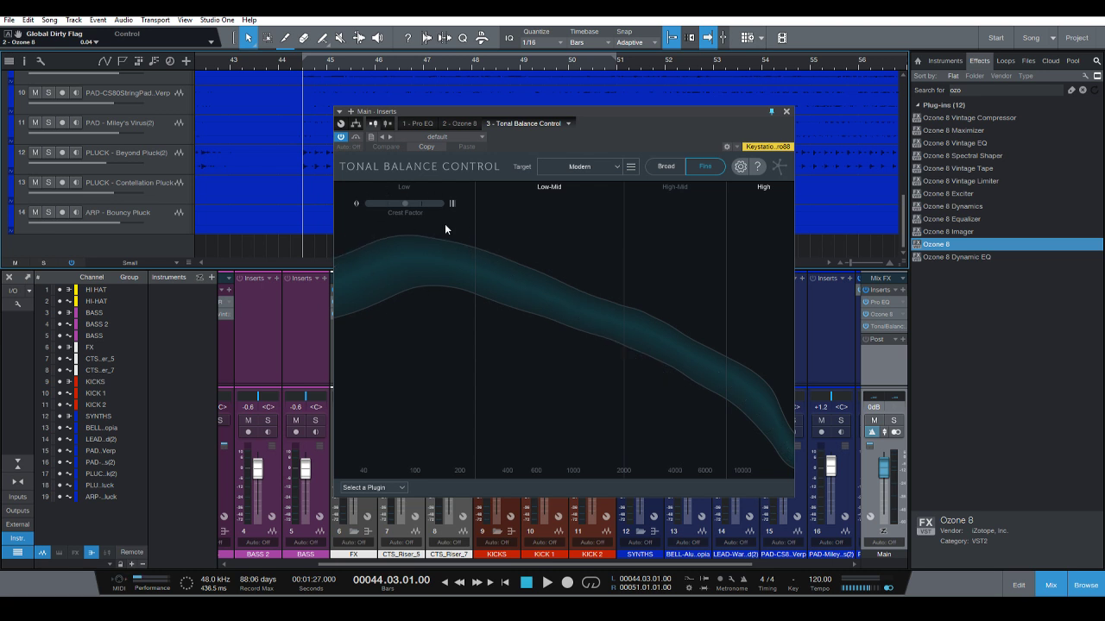
pyautogui.scroll(-3, 312, 61)
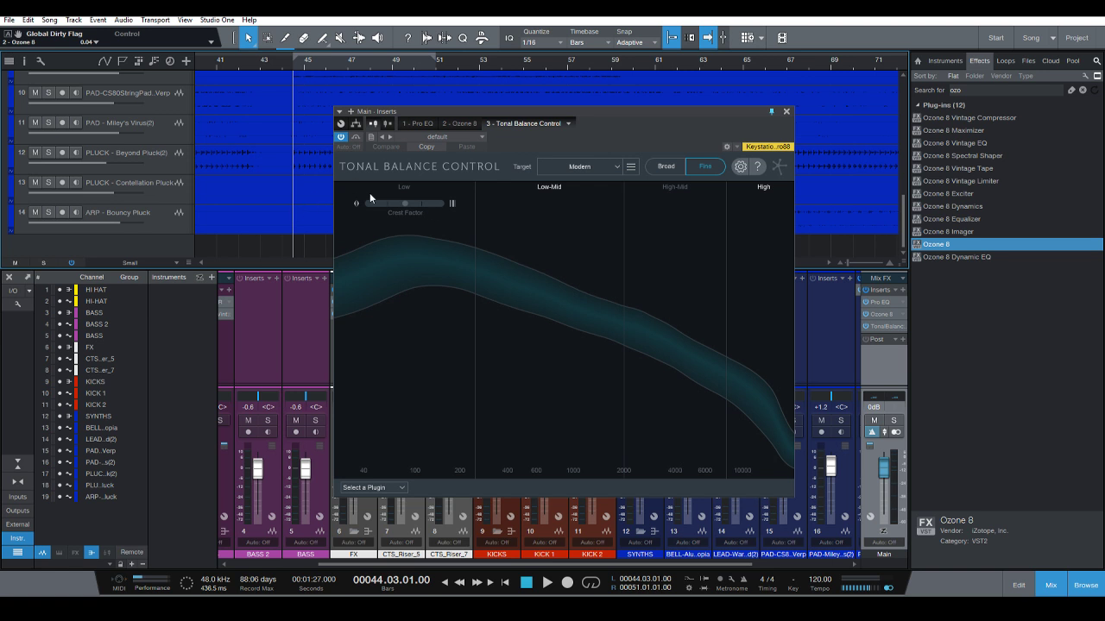
pyautogui.scroll(-2, 332, 67)
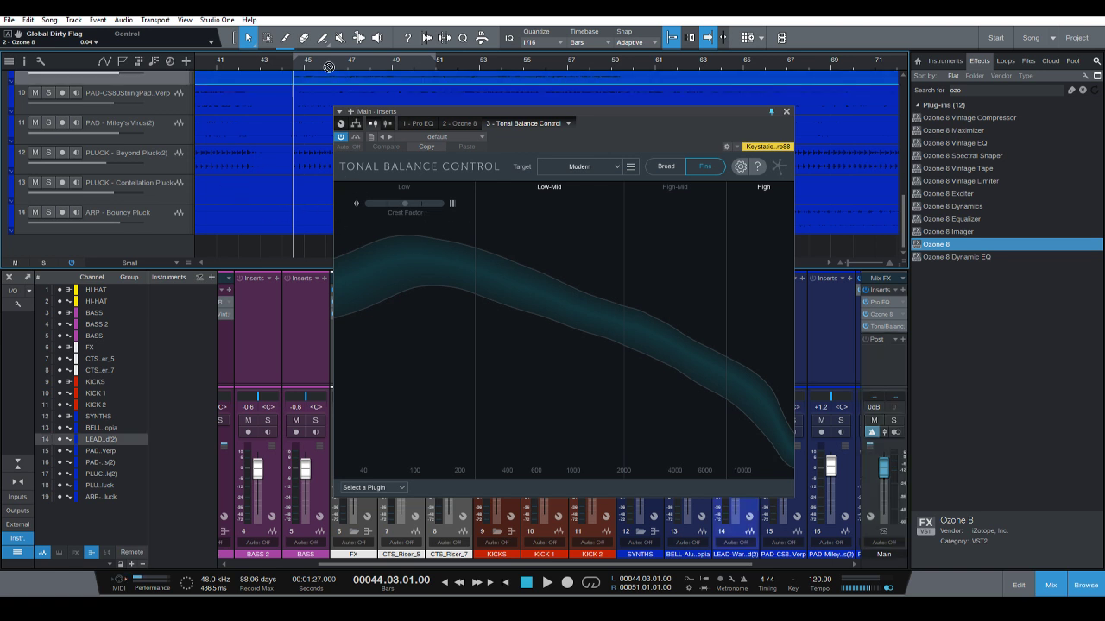
pyautogui.scroll(-1, 307, 55)
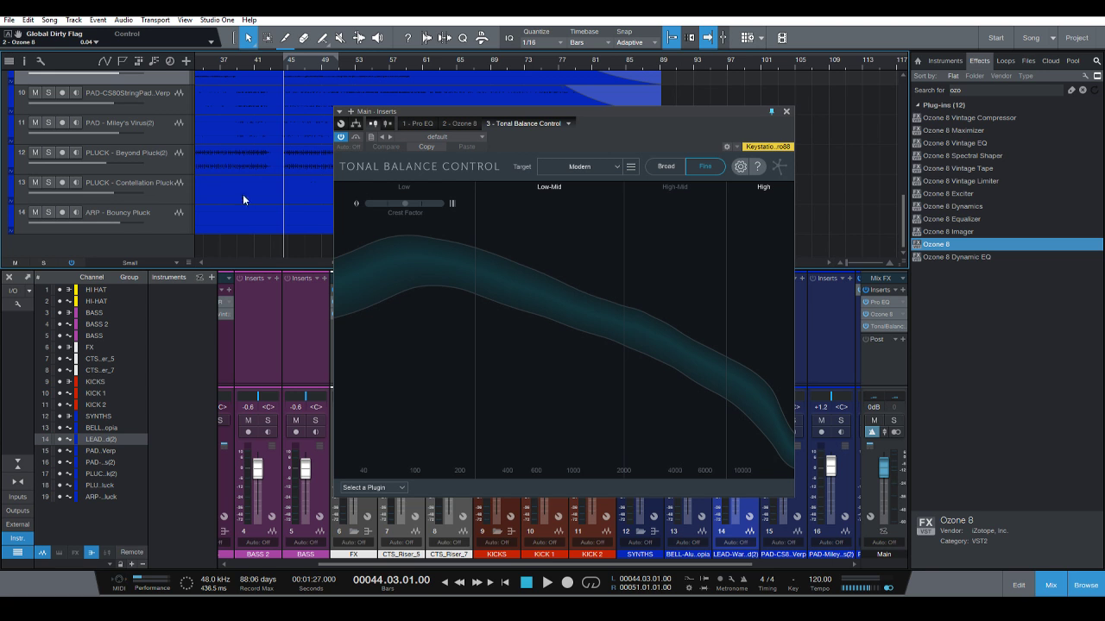
pyautogui.moveTo(460, 114); pyautogui.dragTo(530, 110)
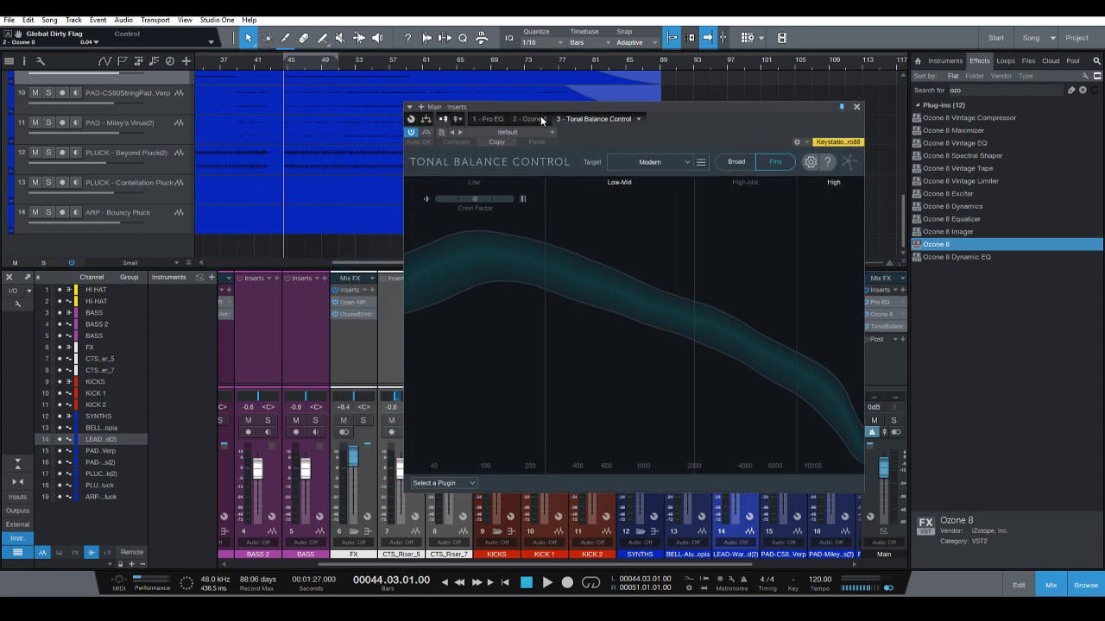
pyautogui.press('space')
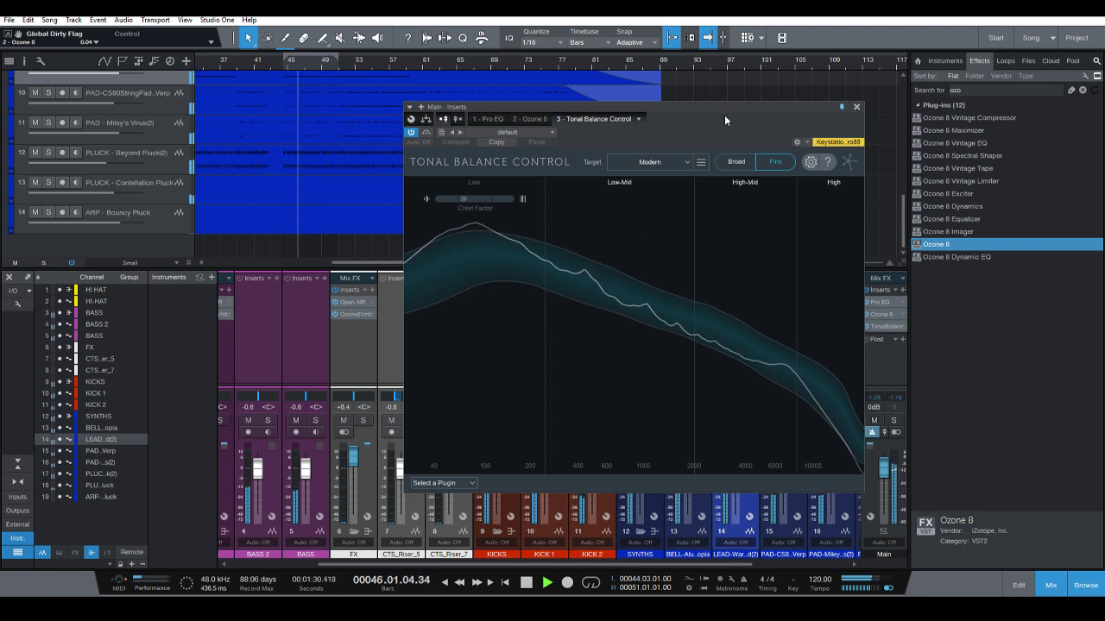
# Arrange Ozone 8 and Tonal Balance Control side by side and show Ozone's Equalizer module.
pyautogui.moveTo(724, 115); pyautogui.dragTo(634, 110)
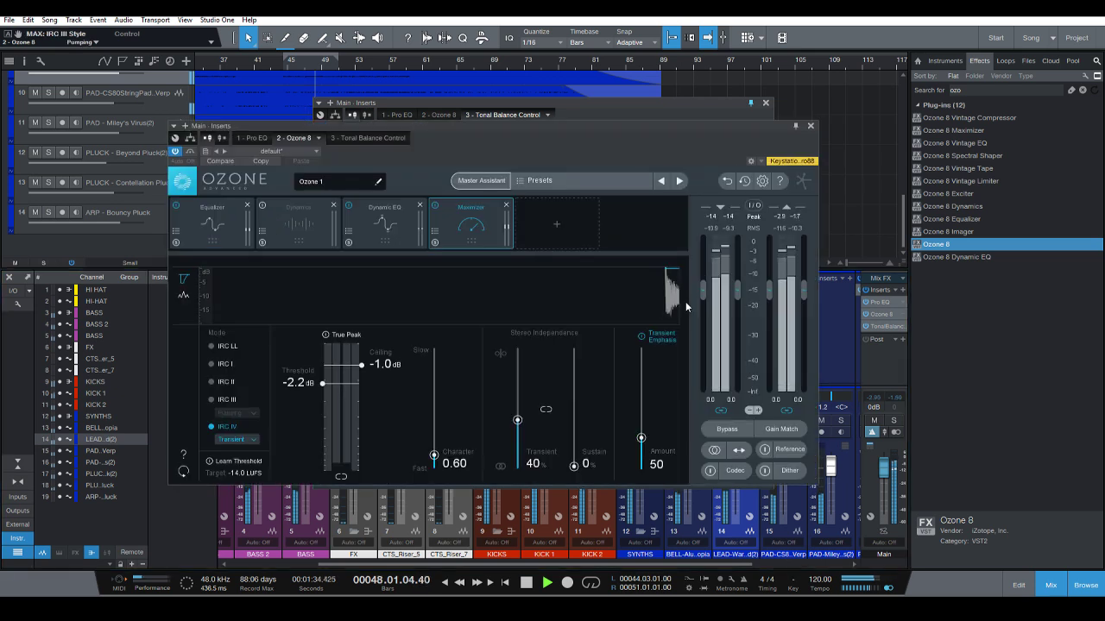
pyautogui.moveTo(651, 125); pyautogui.dragTo(875, 131)
pyautogui.moveTo(388, 126); pyautogui.dragTo(277, 115)
pyautogui.click(105, 214)
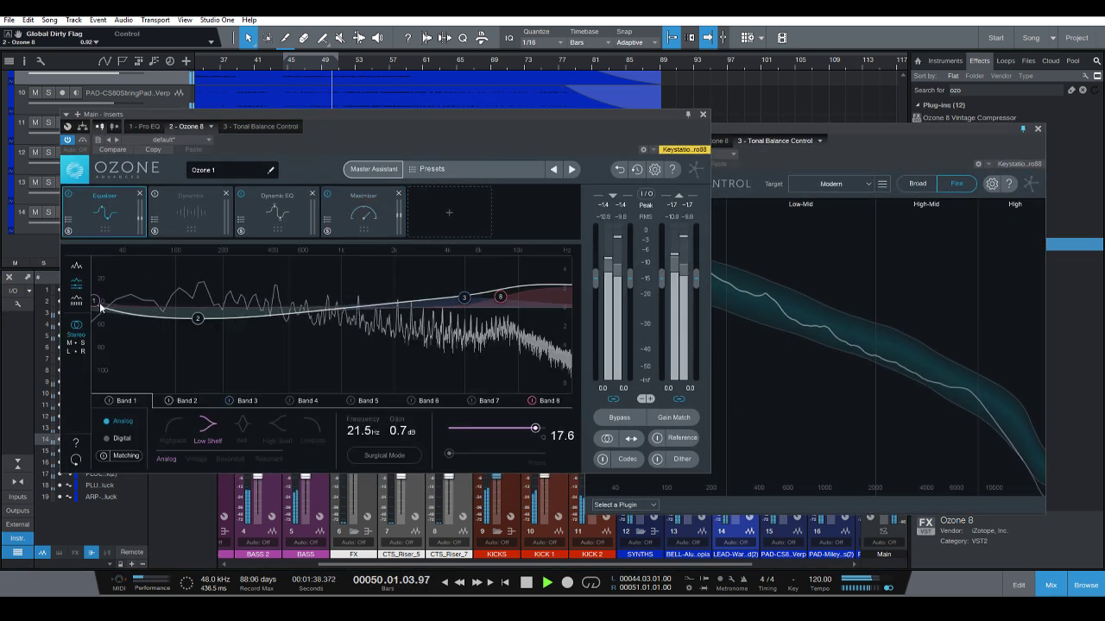
# Set Ozone's Equalizer band 1 to 20 Hz at about -2.8 dB and band 2 to about 133 Hz at -2.2 dB.
pyautogui.moveTo(95, 301); pyautogui.dragTo(87, 336)
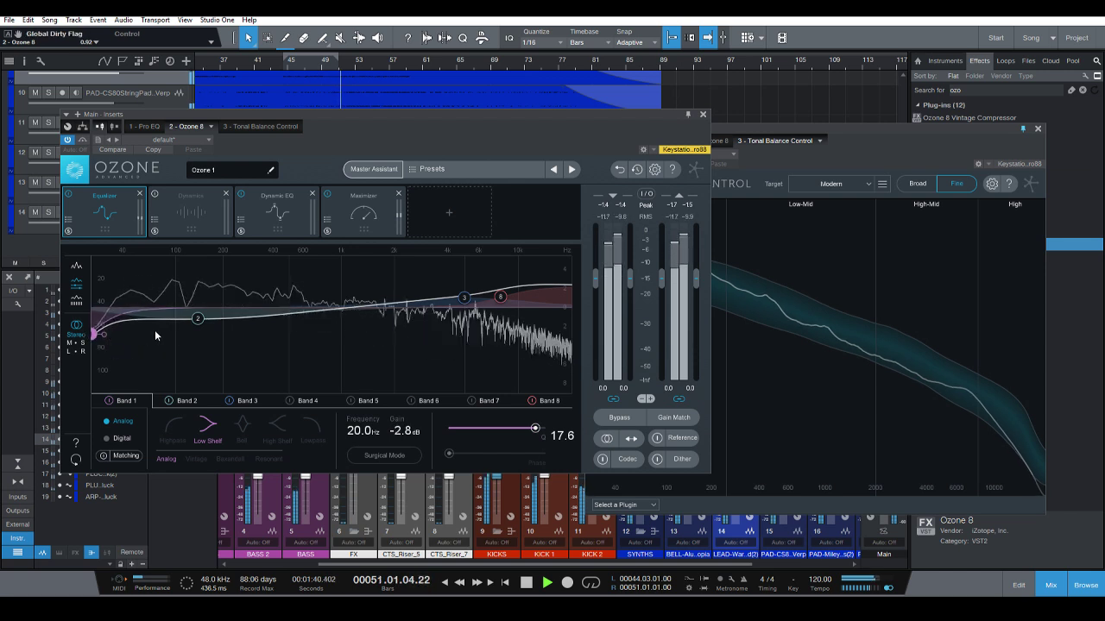
pyautogui.moveTo(198, 320); pyautogui.dragTo(195, 335)
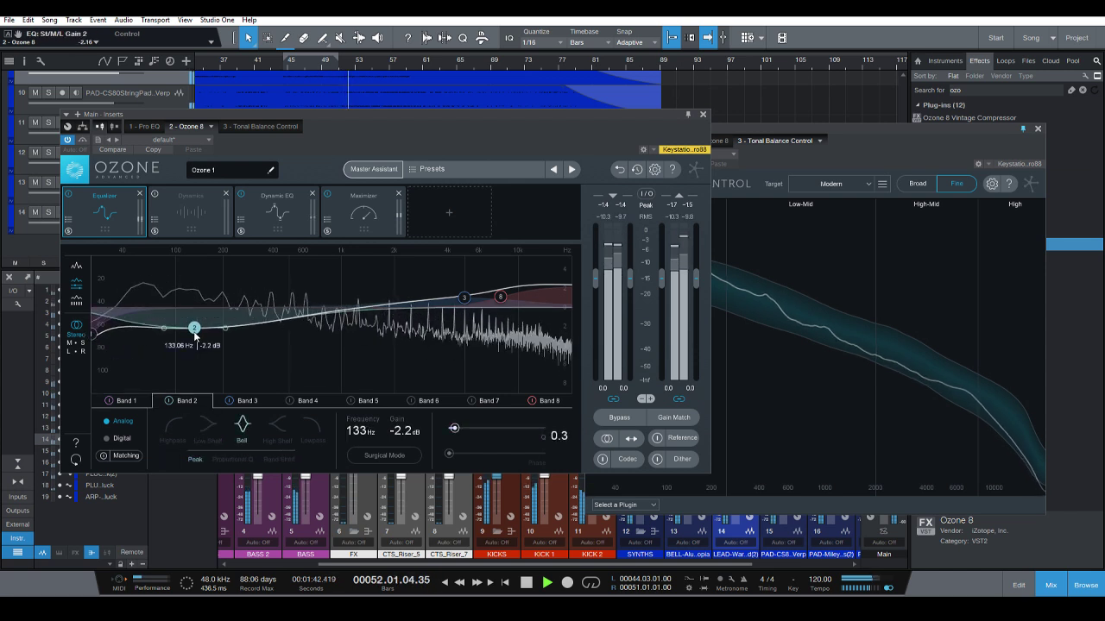
pyautogui.click(784, 246)
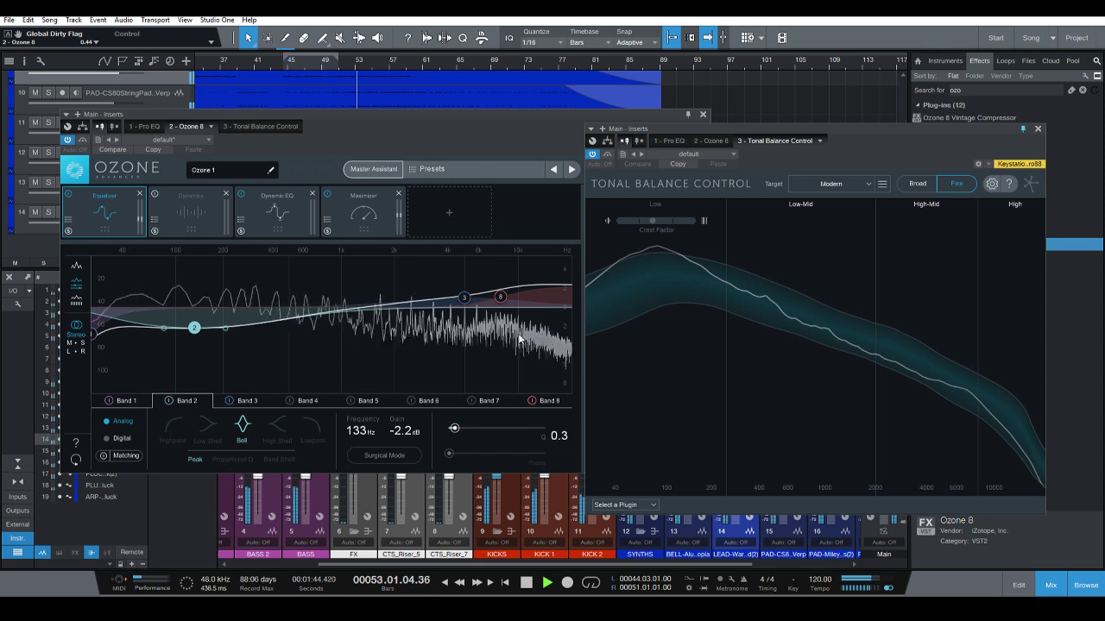
pyautogui.moveTo(197, 334); pyautogui.dragTo(195, 335)
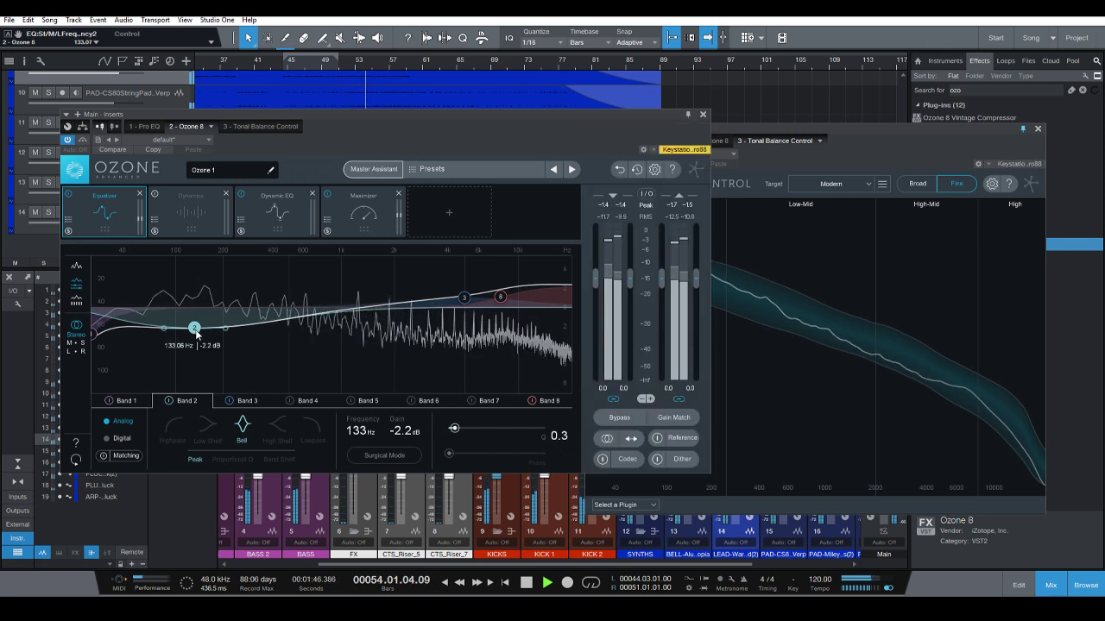
# Set Ozone's Equalizer band 2 to 99.8 Hz at -4.3 dB, checking each adjustment against the Tonal Balance Control curve.
pyautogui.click(878, 294)
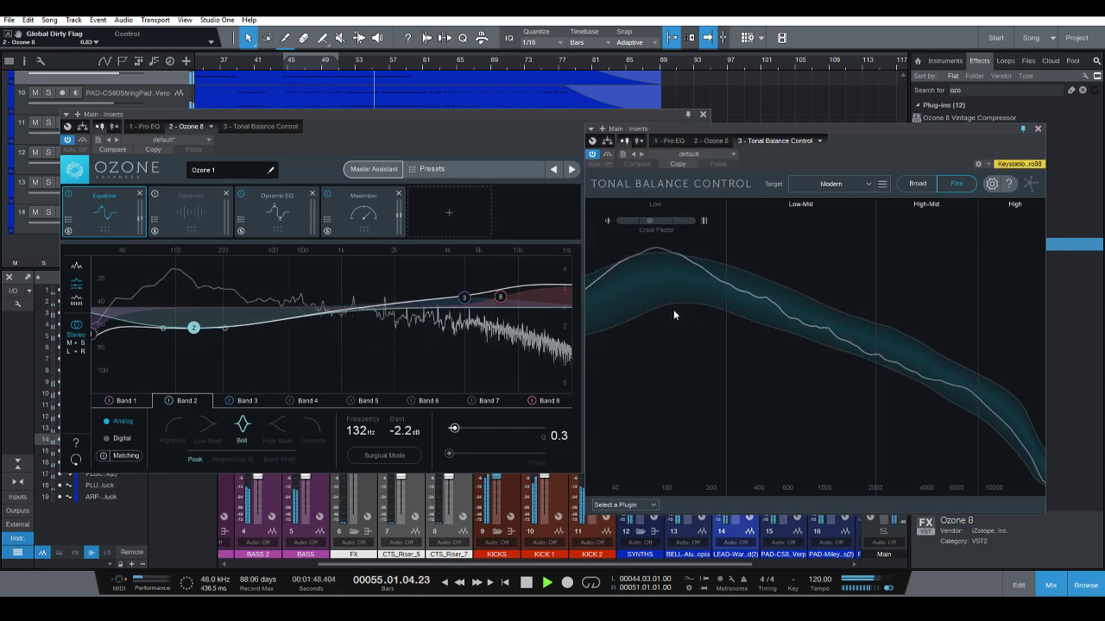
pyautogui.moveTo(191, 336); pyautogui.dragTo(195, 337)
pyautogui.click(832, 291)
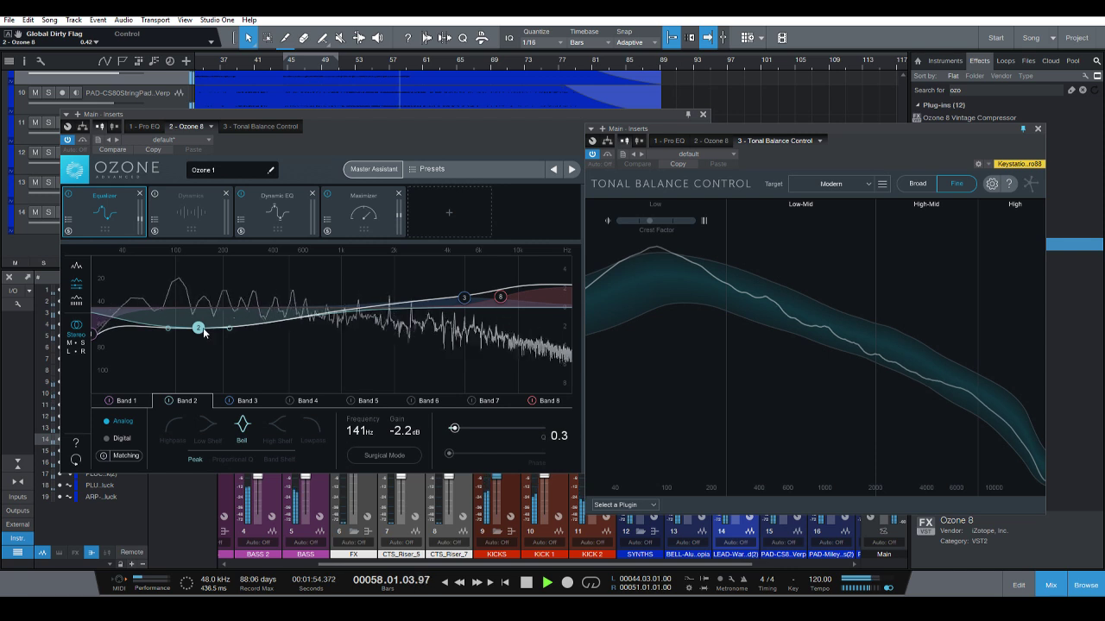
pyautogui.moveTo(197, 332); pyautogui.dragTo(177, 334)
pyautogui.click(741, 304)
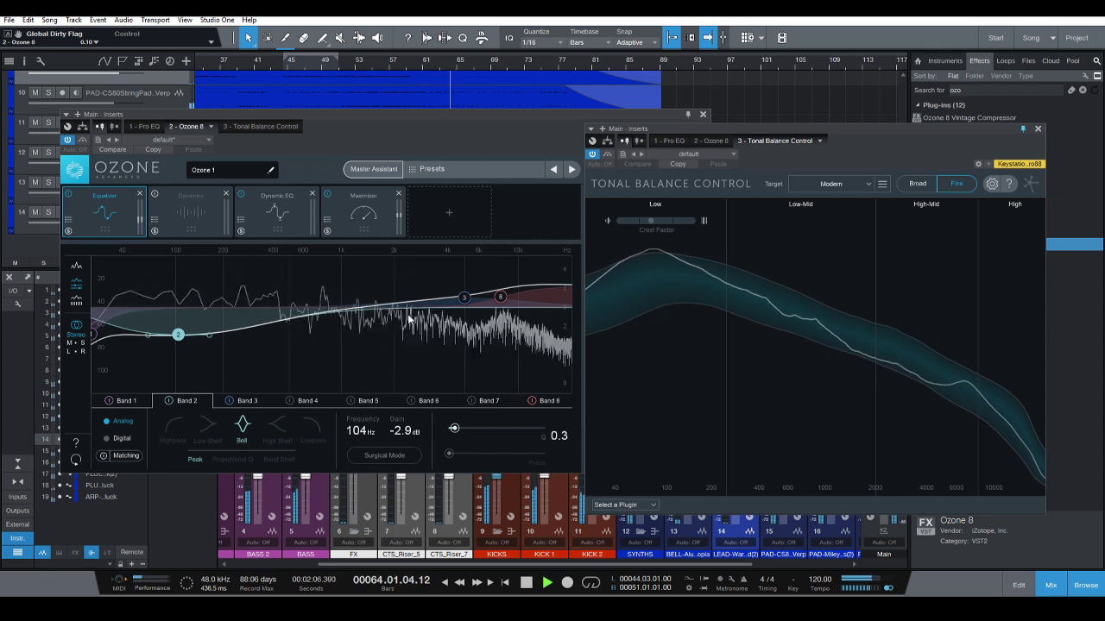
pyautogui.moveTo(177, 335); pyautogui.dragTo(176, 348)
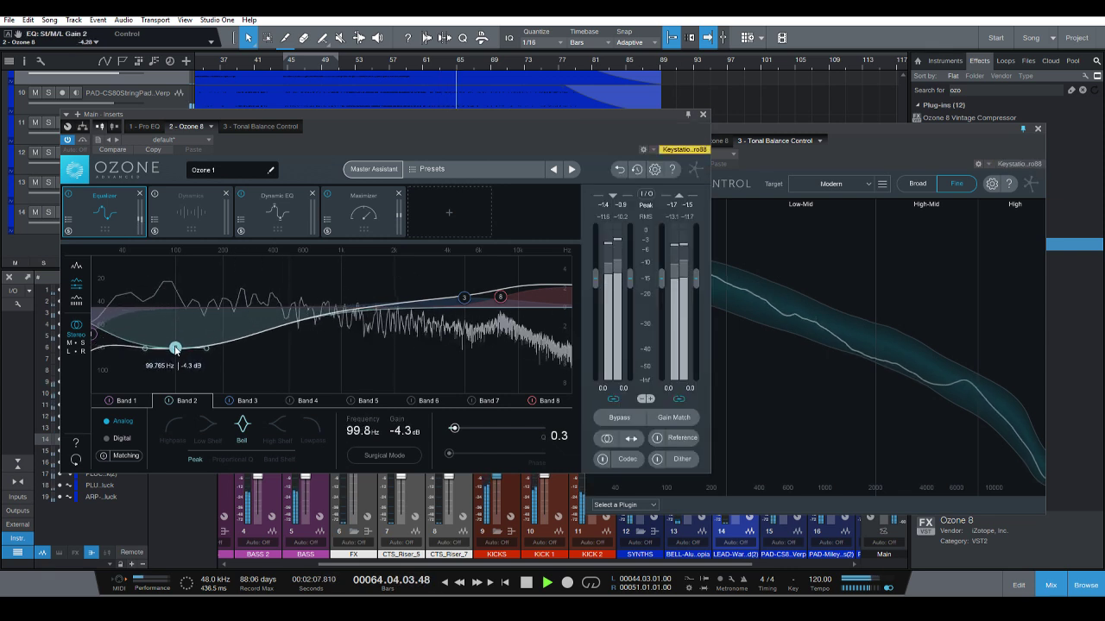
pyautogui.click(820, 257)
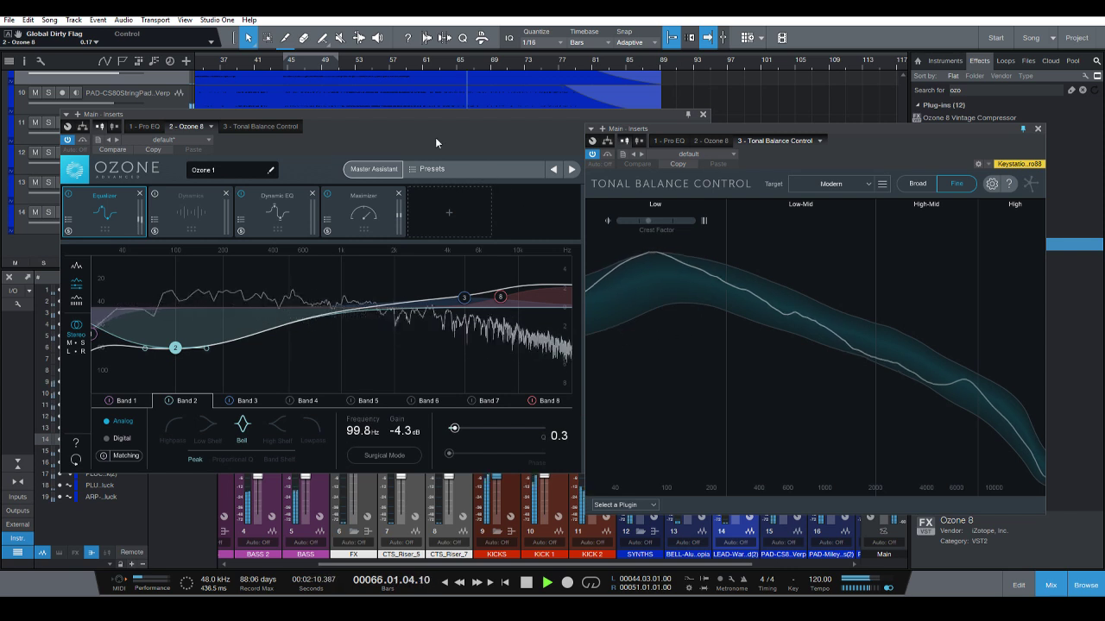
# Replay the song from about bar 44 and check Tonal Balance Control's Broad view and Ozone's Maximizer module.
pyautogui.click(280, 60)
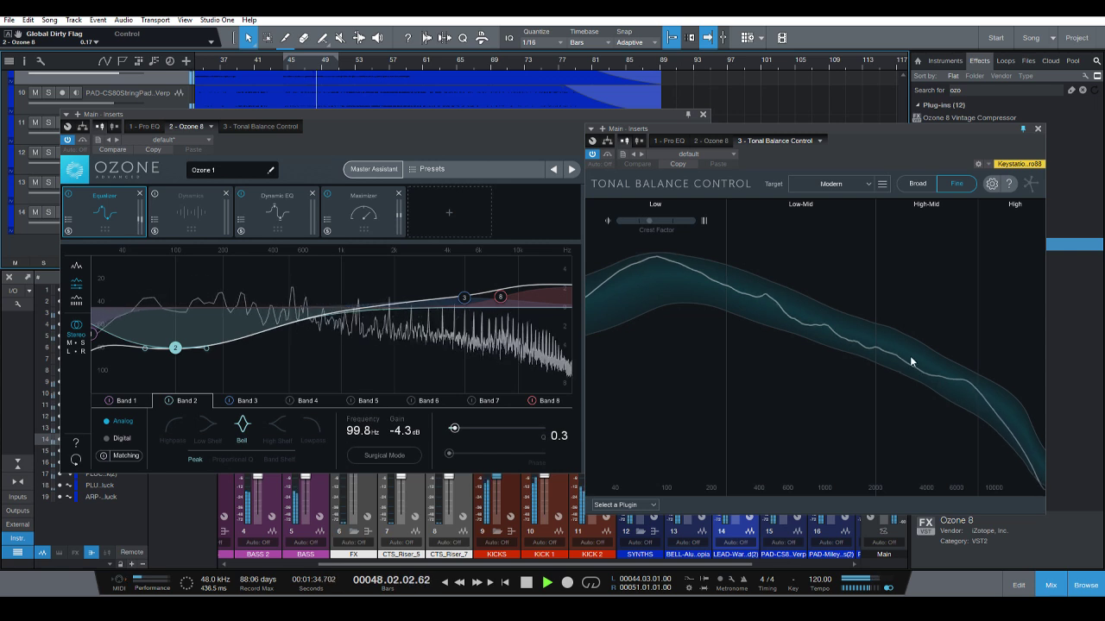
pyautogui.click(909, 185)
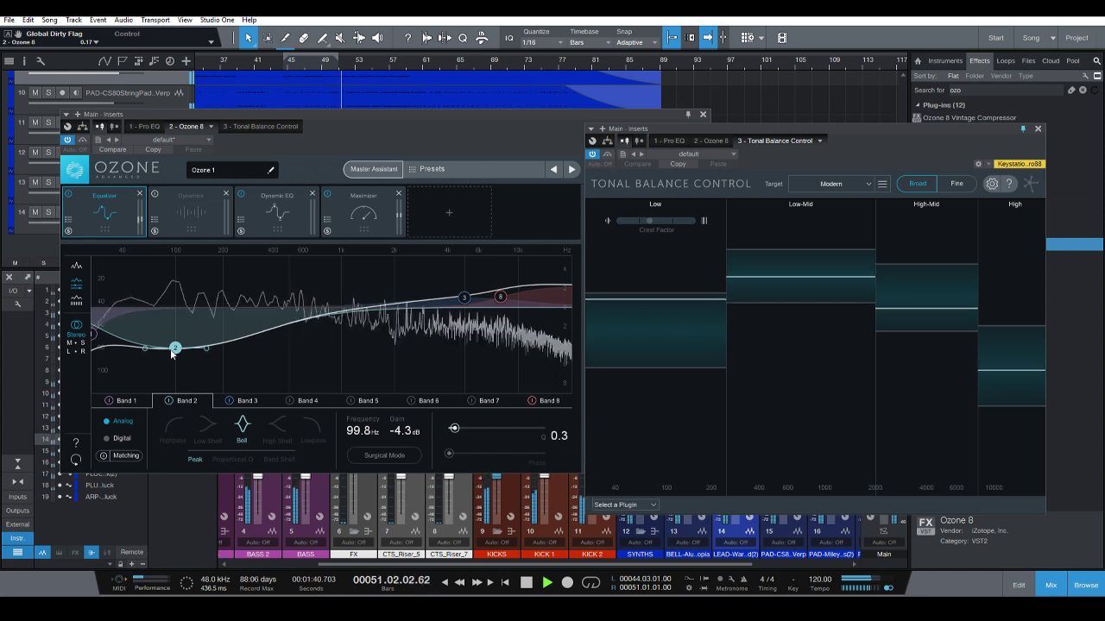
pyautogui.moveTo(902, 130); pyautogui.dragTo(580, 149)
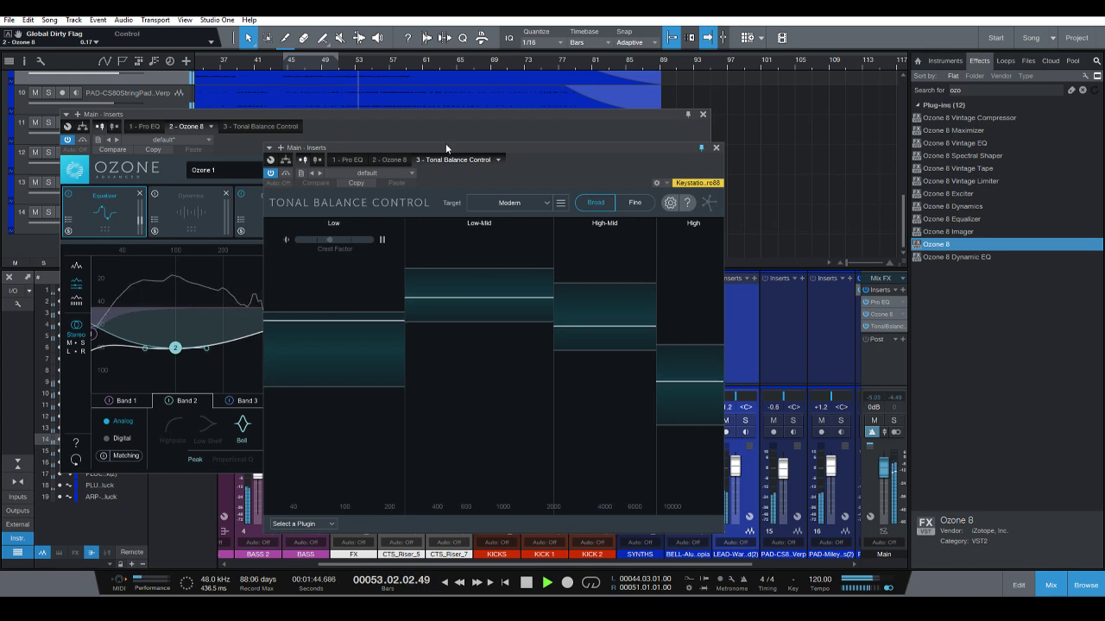
pyautogui.moveTo(446, 144); pyautogui.dragTo(673, 106)
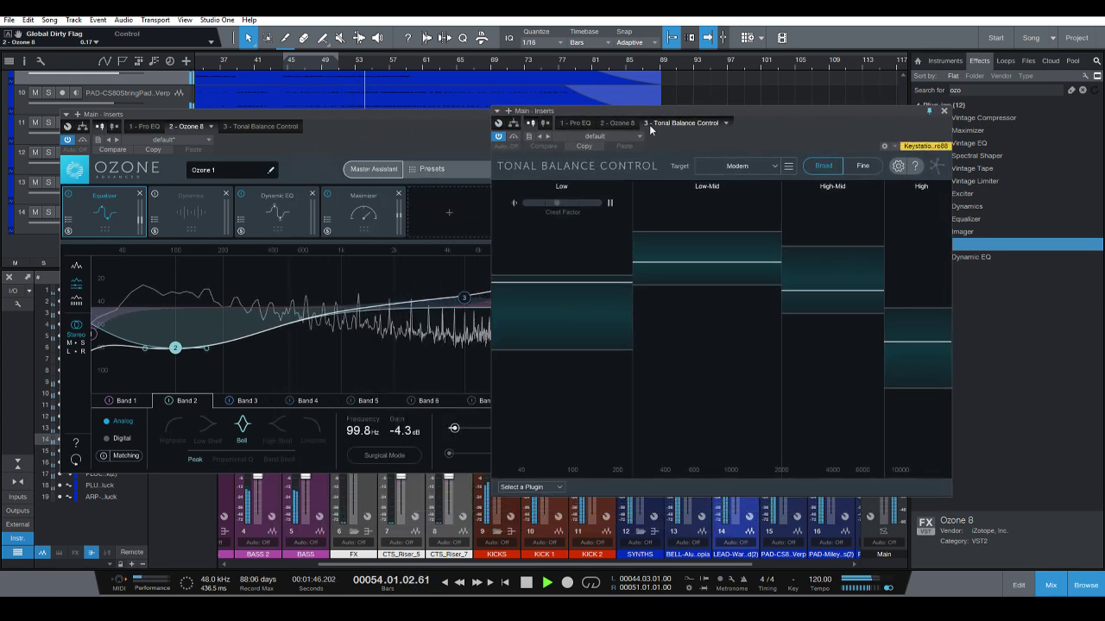
pyautogui.click(363, 212)
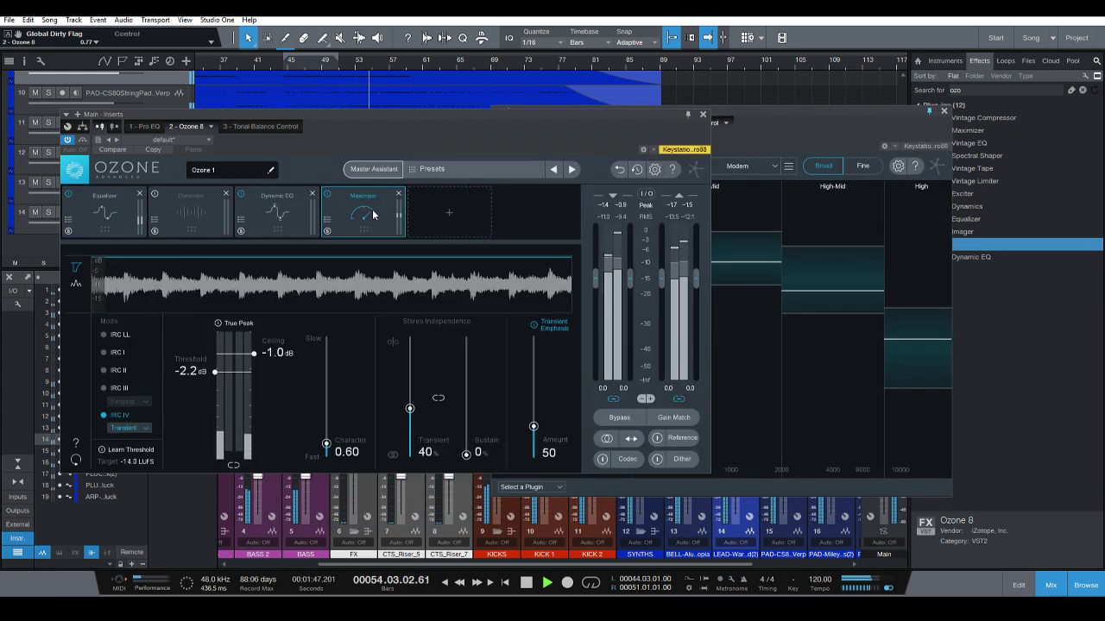
# Close the plug-in windows and stop playback, reopening Tonal Balance Control briefly to review its Broad view.
pyautogui.click(944, 111)
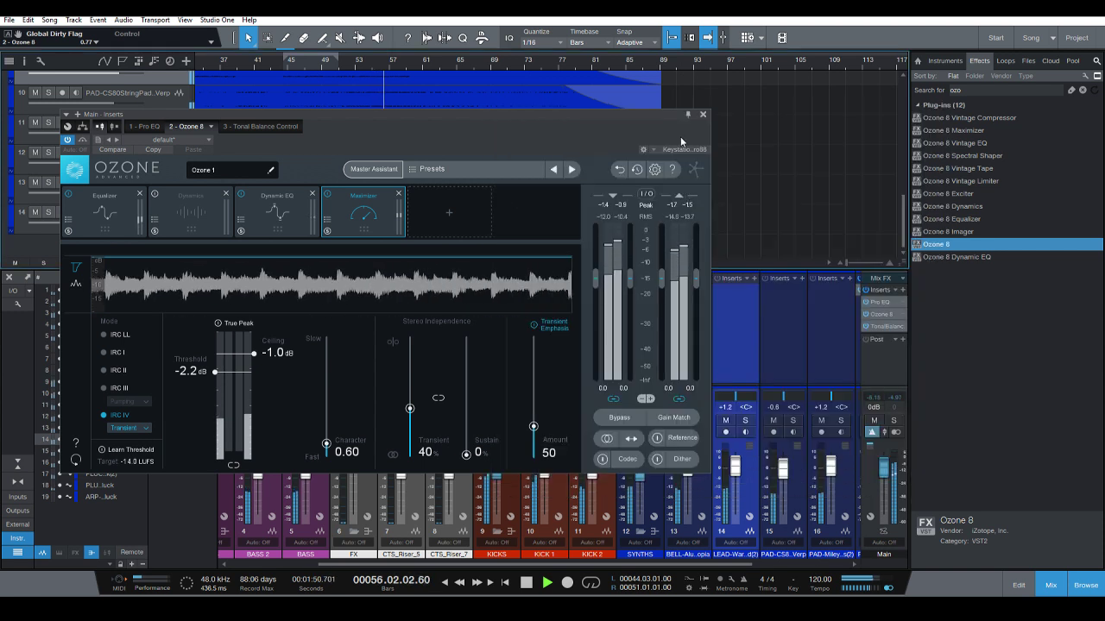
pyautogui.click(703, 114)
pyautogui.press('space')
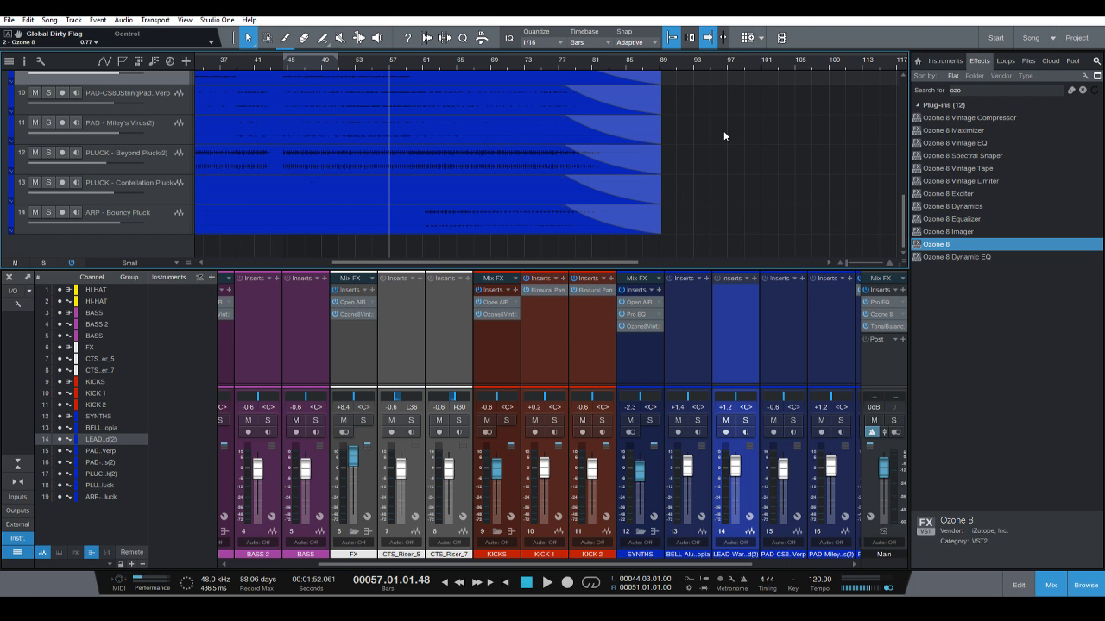
pyautogui.doubleClick(880, 328)
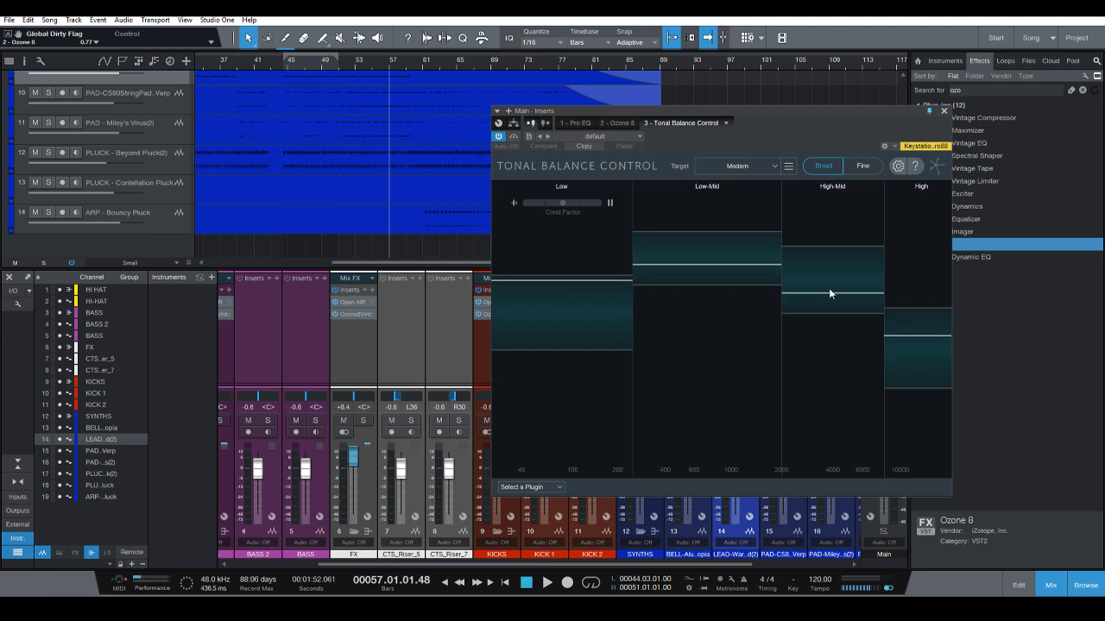
pyautogui.click(943, 110)
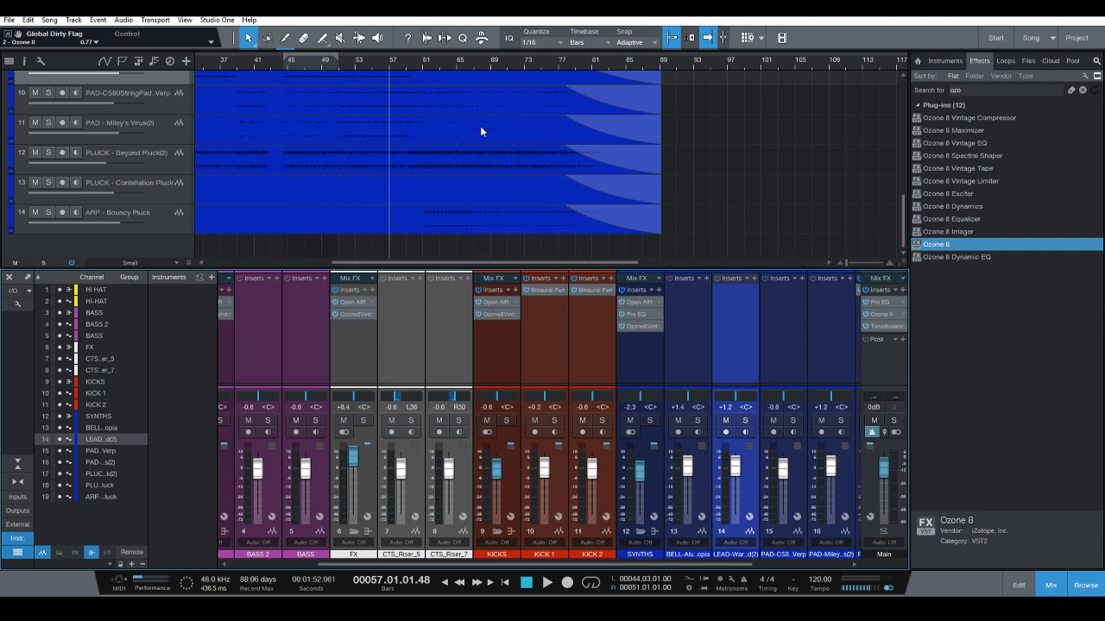
# Return the playhead to the start of the song and enlarge the main channel's insert rack.
pyautogui.press('w')
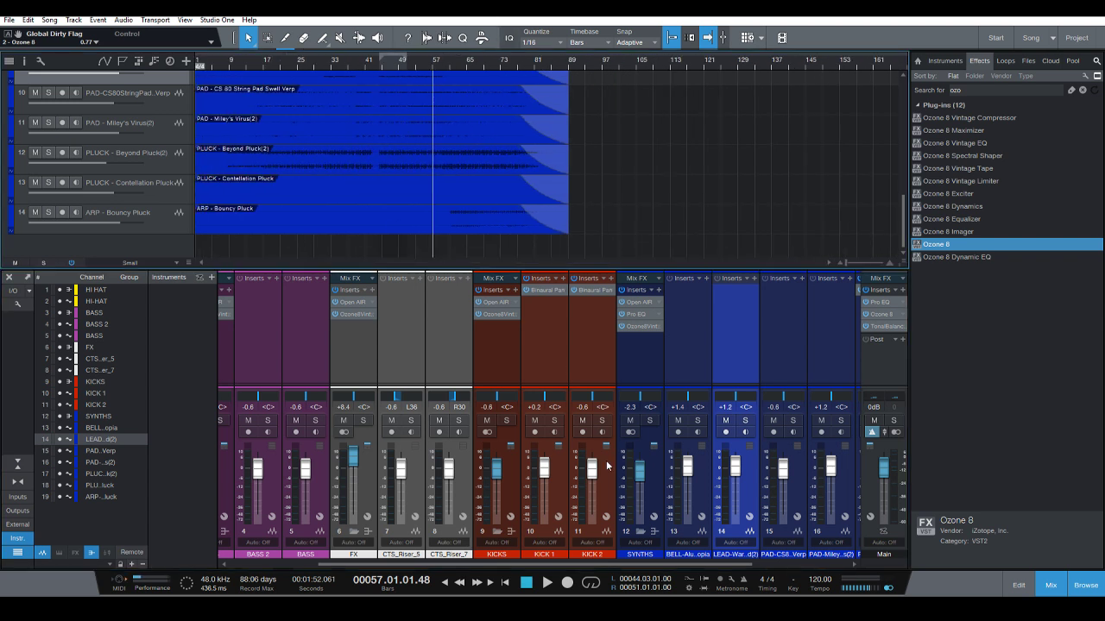
pyautogui.click(506, 583)
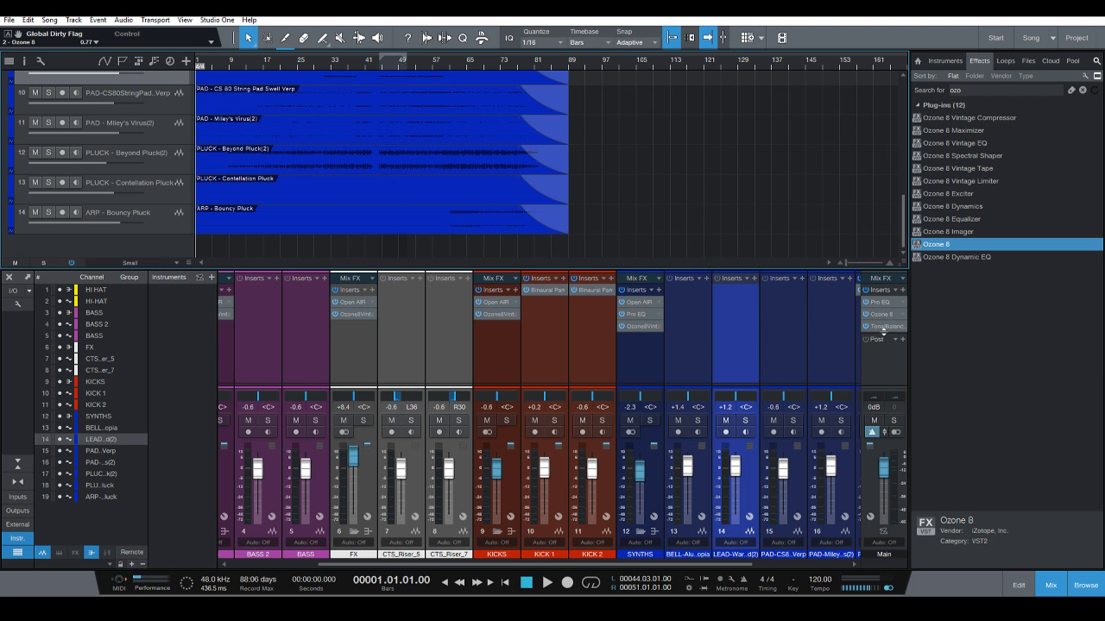
pyautogui.moveTo(883, 331); pyautogui.dragTo(863, 362)
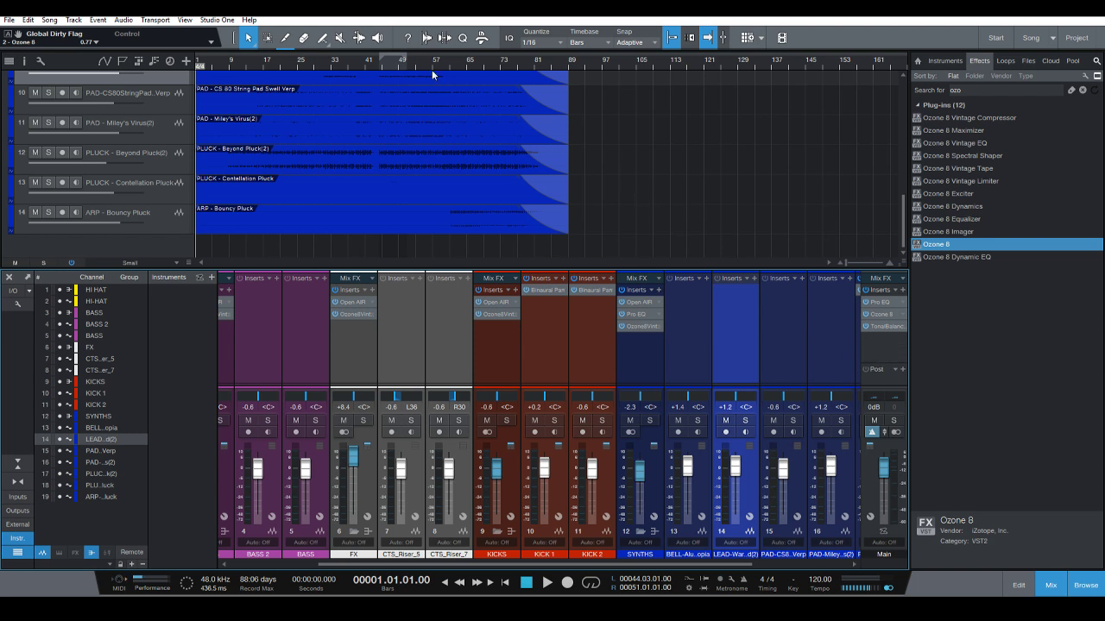
# Shrink the track heights to Overview so that all tracks fit in the arrangement.
pyautogui.press('e')
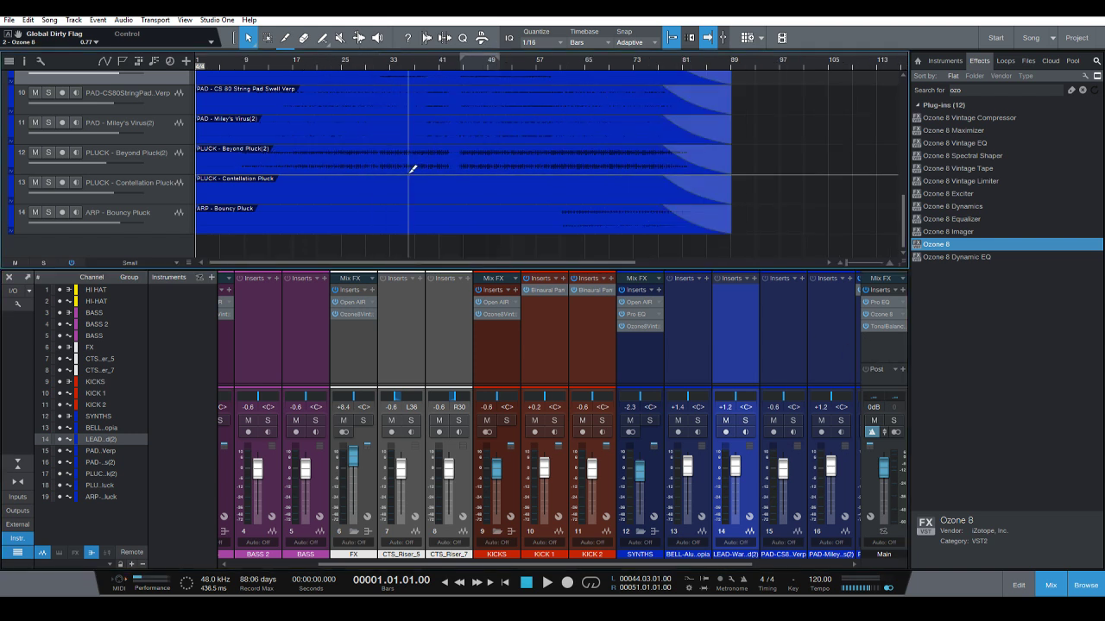
pyautogui.hotkey('shift', 'e')
pyautogui.hotkey('shift', 'e')
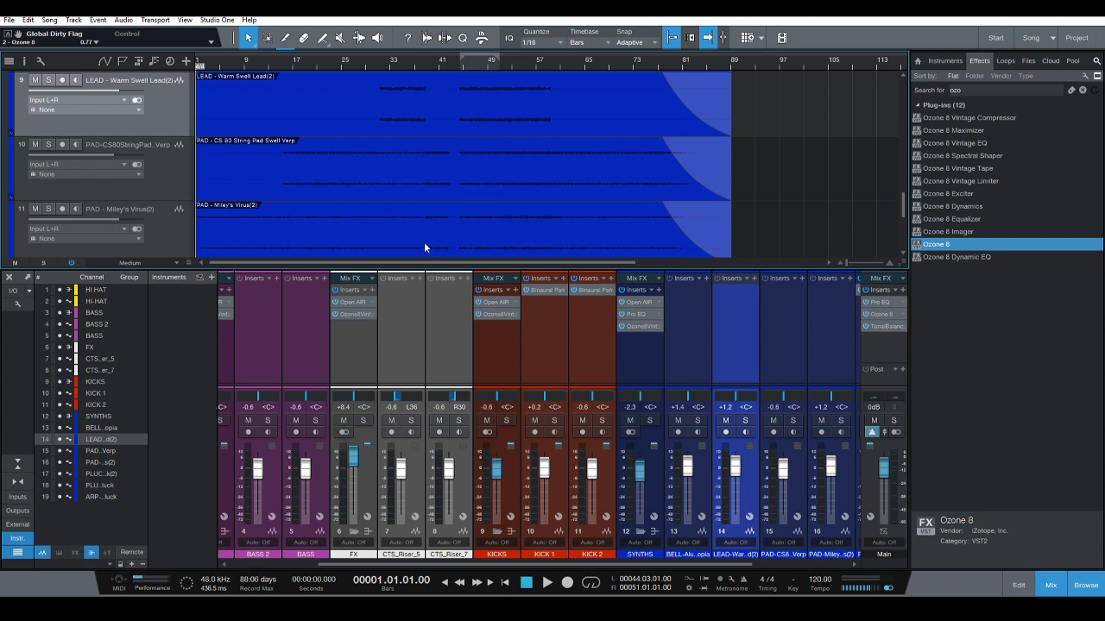
pyautogui.scroll(-3, 423, 240)
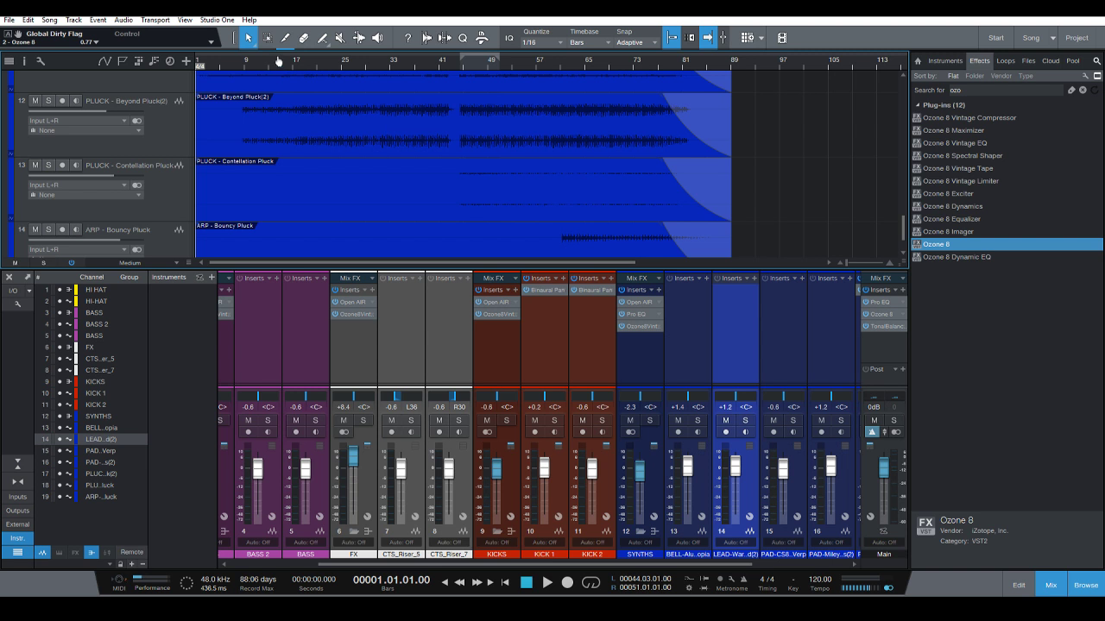
pyautogui.moveTo(276, 60)
pyautogui.mouseDown()
pyautogui.moveTo(367, 74)
pyautogui.moveTo(294, 62)
pyautogui.mouseUp()
pyautogui.hotkey('alt', 'w')
pyautogui.hotkey('alt', 'w')
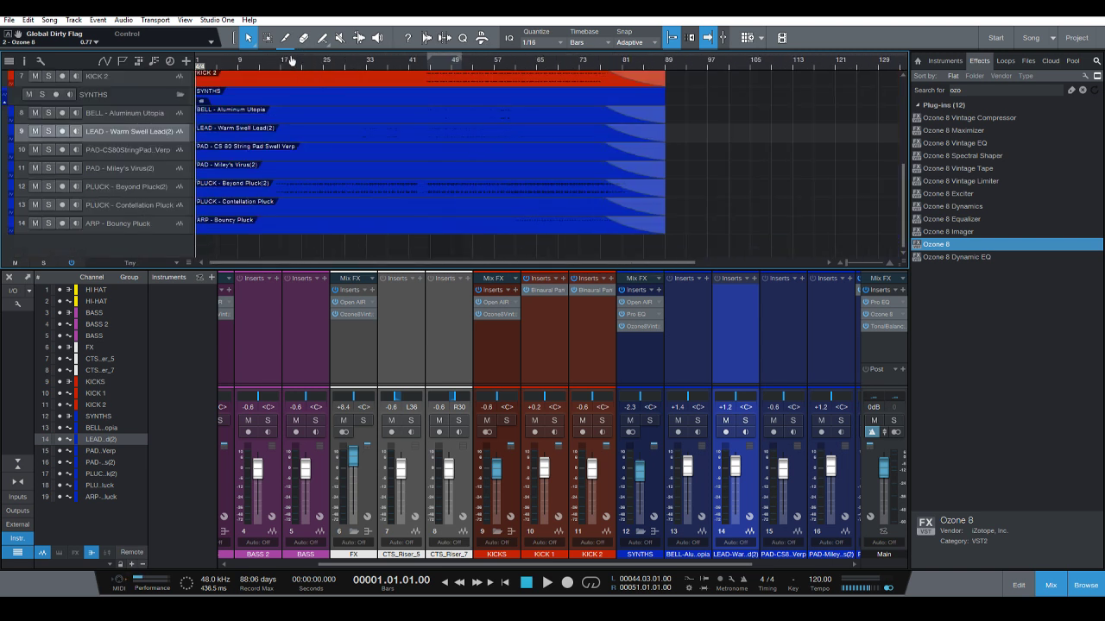
pyautogui.scroll(-2, 338, 125)
pyautogui.scroll(1, 353, 175)
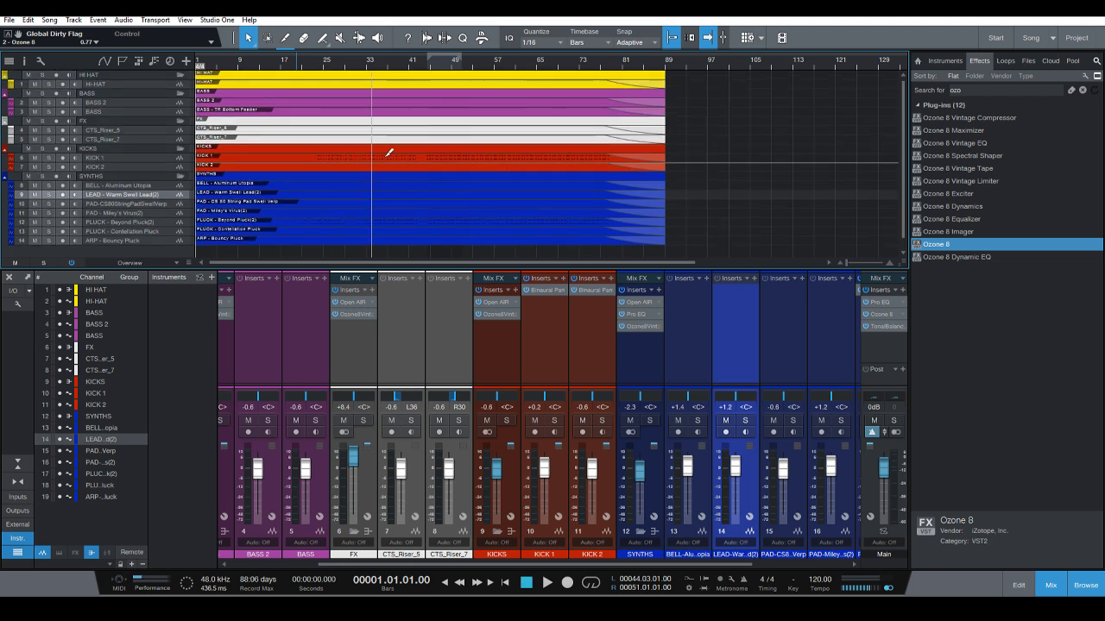
# Hide the browser and enlarge the arrangement area so that the song fills most of its width.
pyautogui.moveTo(731, 269); pyautogui.dragTo(736, 323)
pyautogui.click(1084, 584)
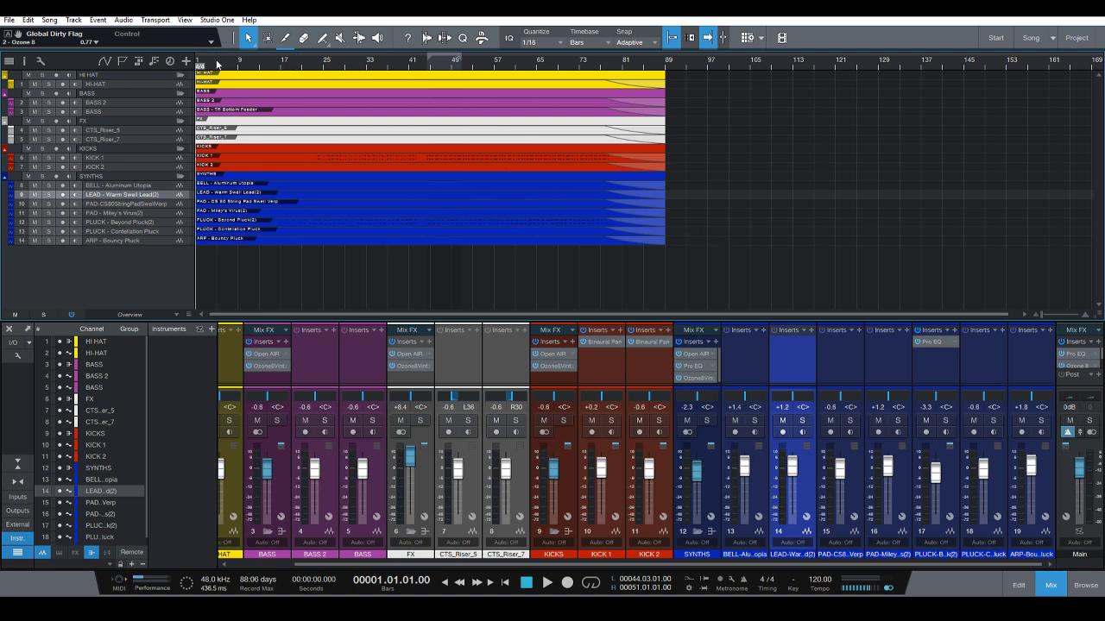
pyautogui.moveTo(217, 64); pyautogui.dragTo(277, 69)
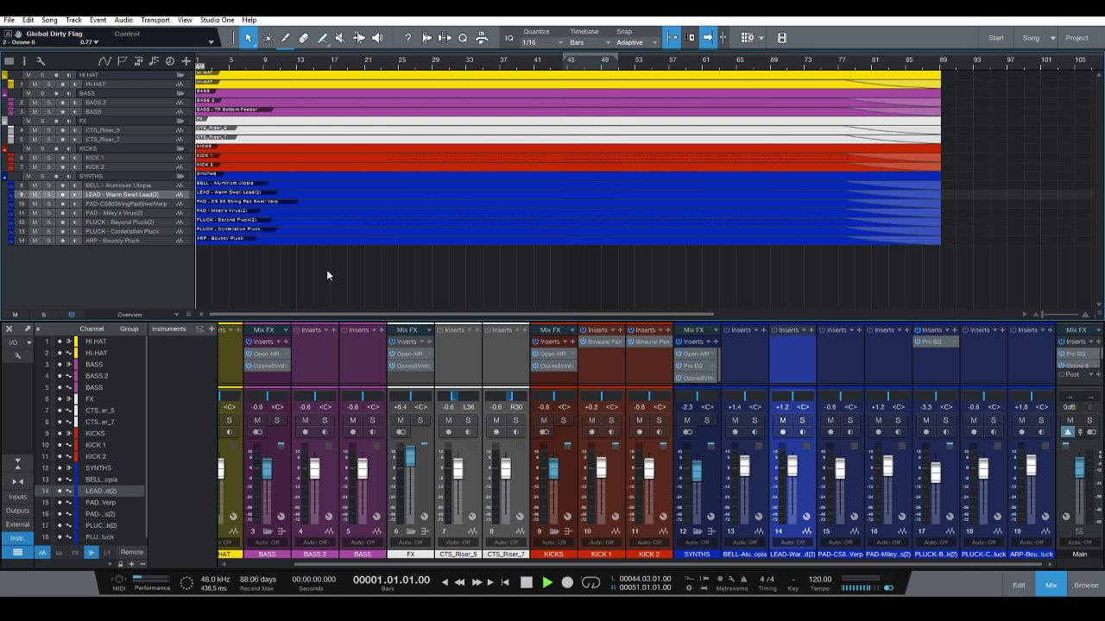
# Play the song's opening from bar 1 to about bar 10, stop and return to the start.
pyautogui.press('space')
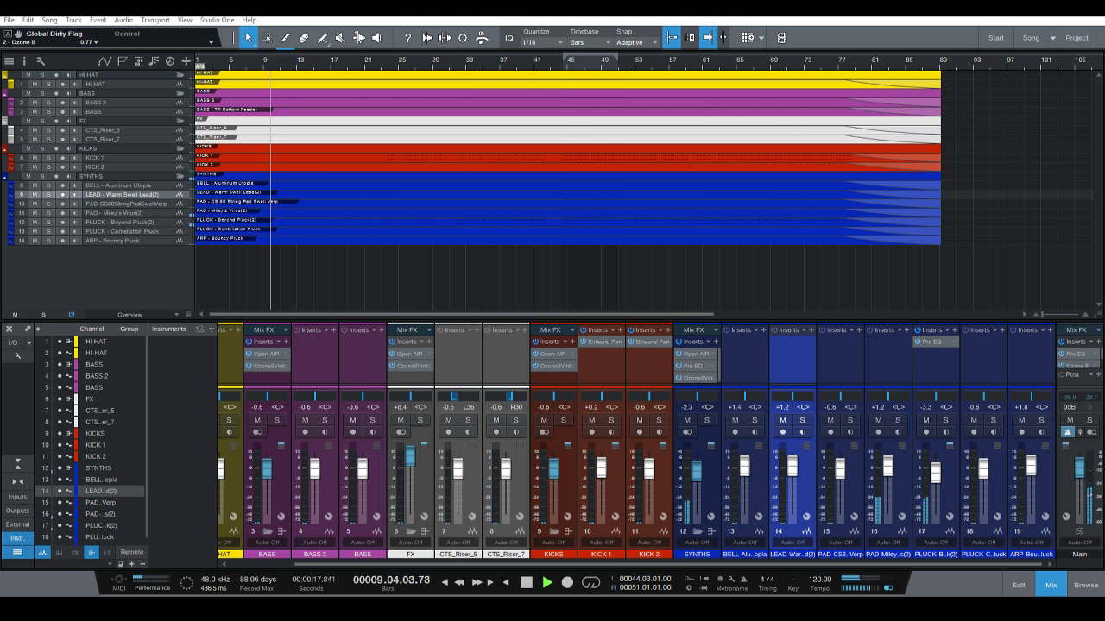
pyautogui.press('space')
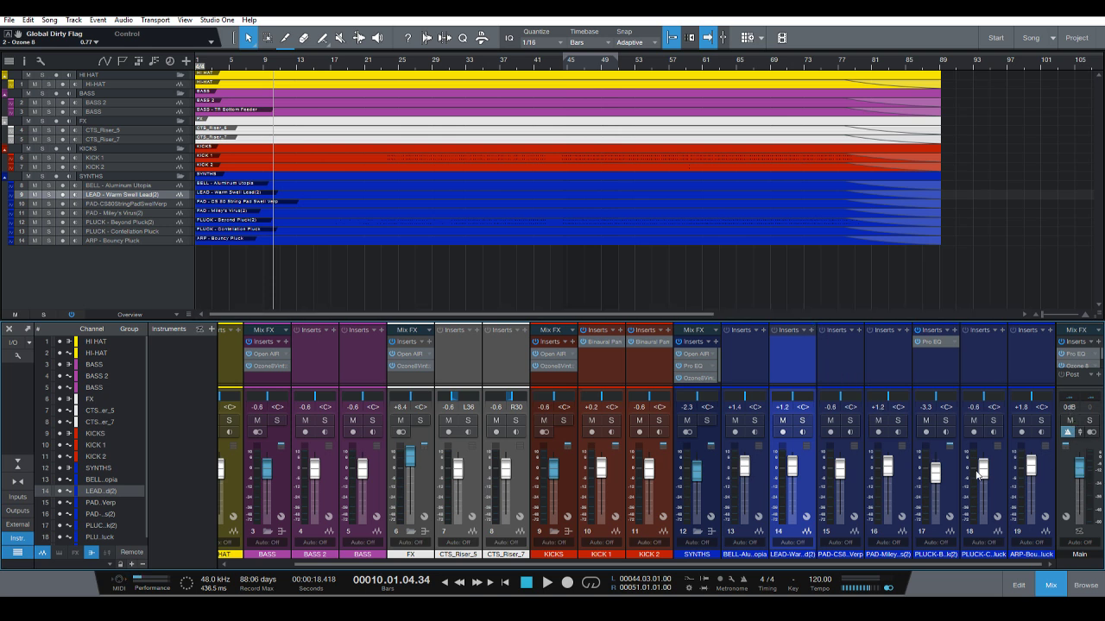
pyautogui.moveTo(977, 475)
pyautogui.click(507, 583)
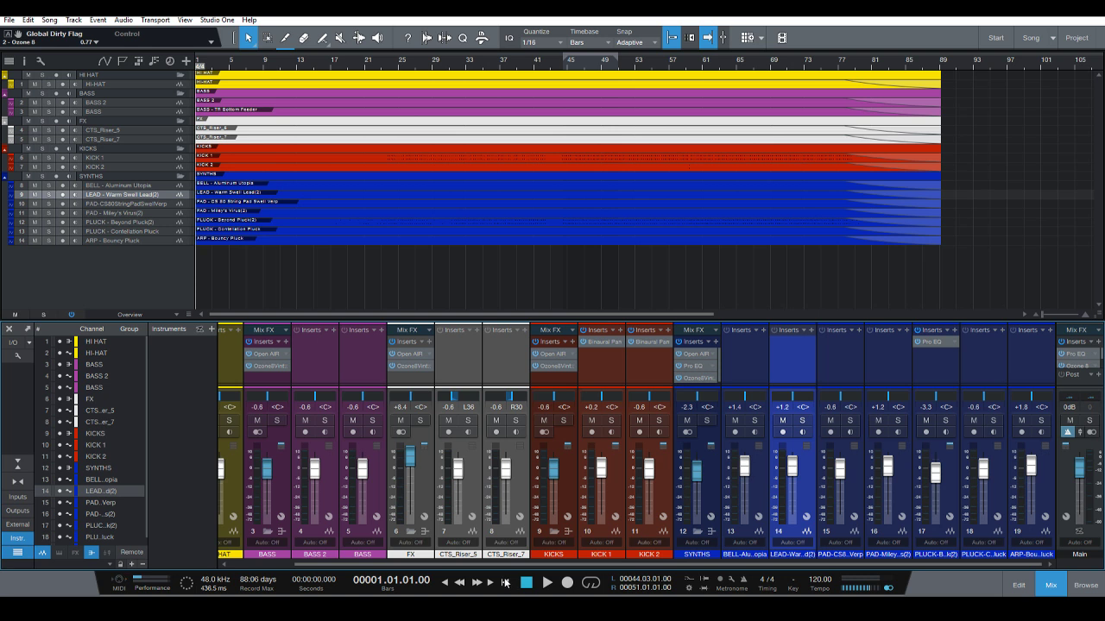
# Enlarge the track heights in the arrangement to Tiny.
pyautogui.moveTo(444, 399)
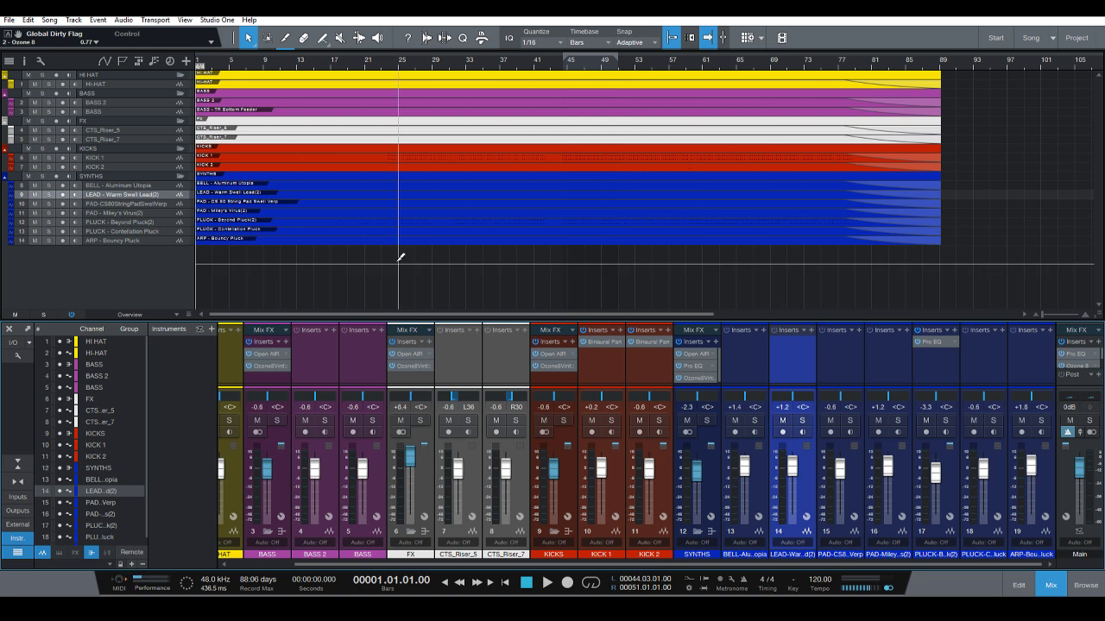
pyautogui.scroll(1, 400, 255)
pyautogui.scroll(-1, 399, 256)
pyautogui.scroll(-1, 403, 259)
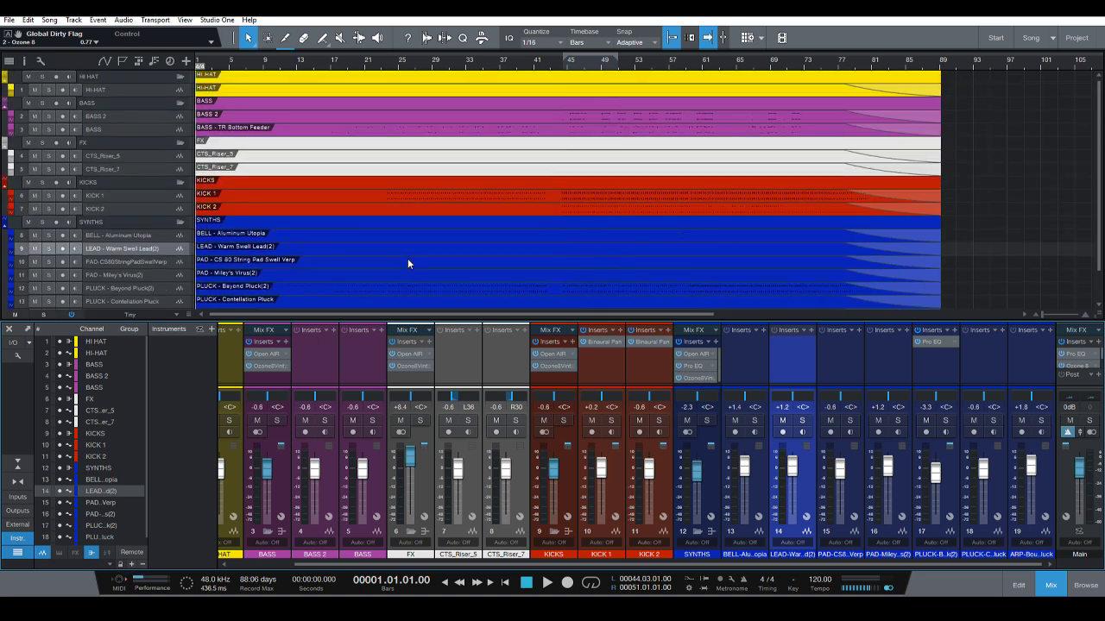
pyautogui.scroll(-1, 436, 215)
pyautogui.scroll(1, 434, 217)
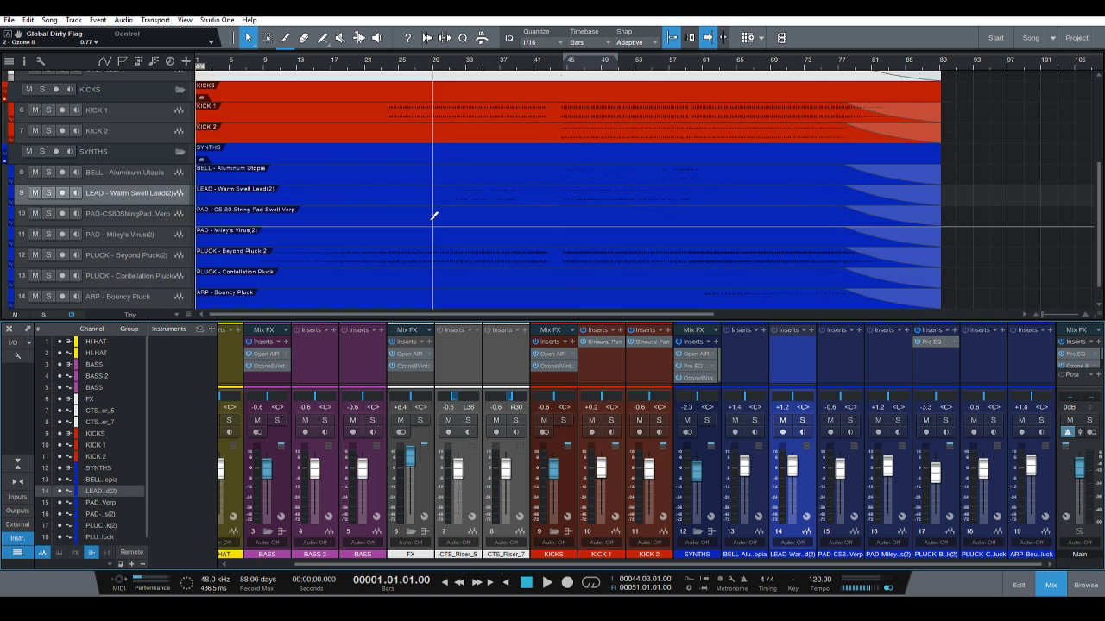
pyautogui.scroll(-1, 429, 225)
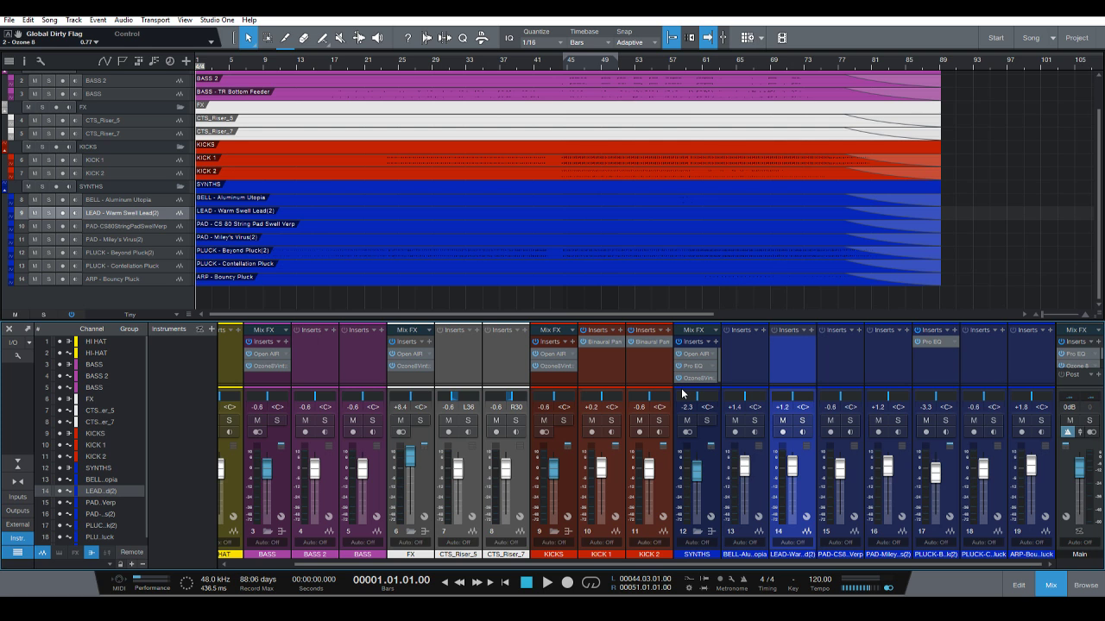
# Play the song from the start and hide the console's instrument and channel lists.
pyautogui.press('space')
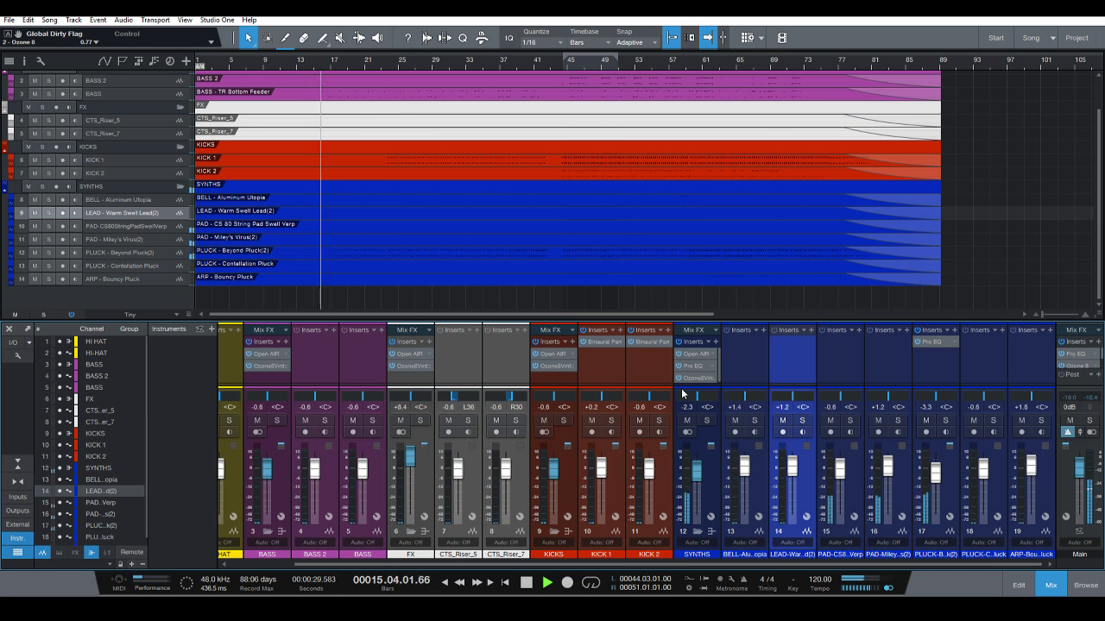
pyautogui.click(24, 540)
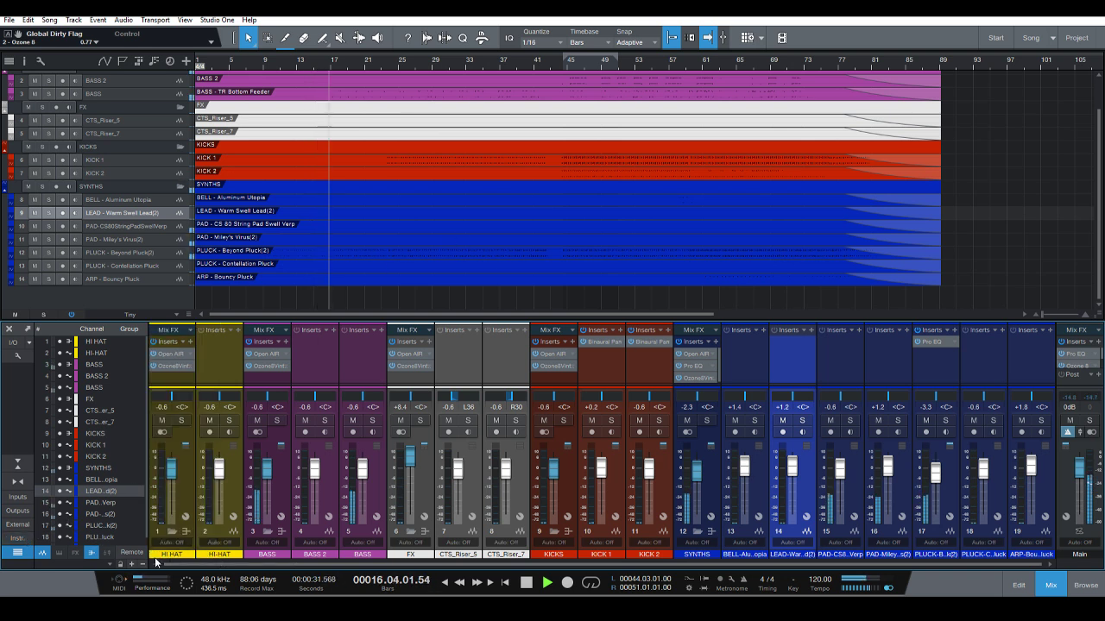
pyautogui.click(42, 552)
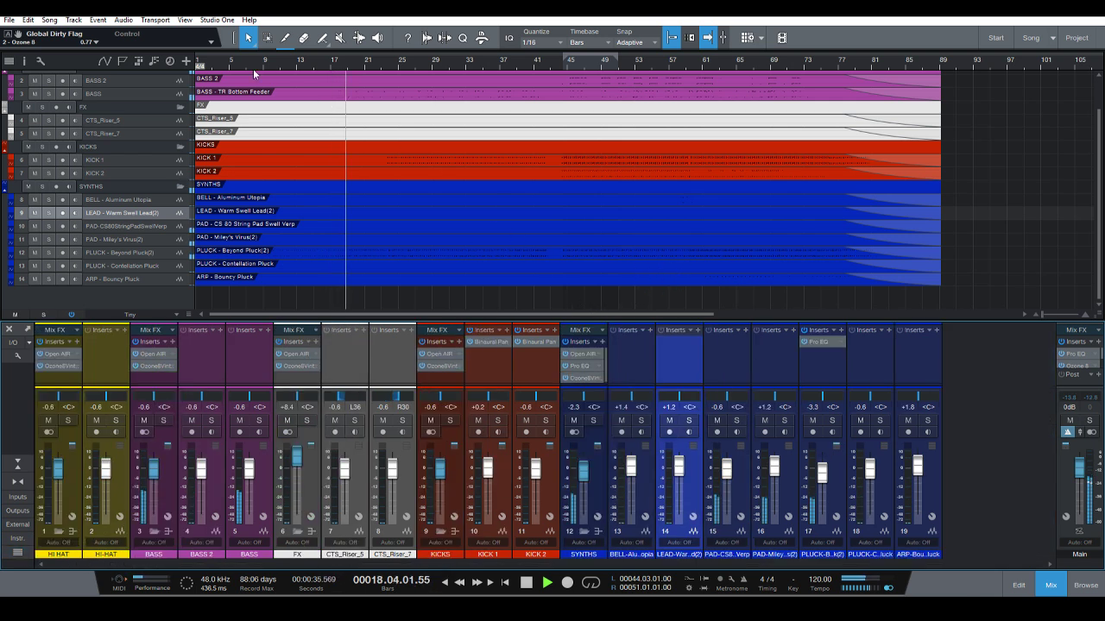
# Set the track heights to Overview and show the marker track above the tracks.
pyautogui.hotkey('shift', 'w')
pyautogui.hotkey('shift', 'w')
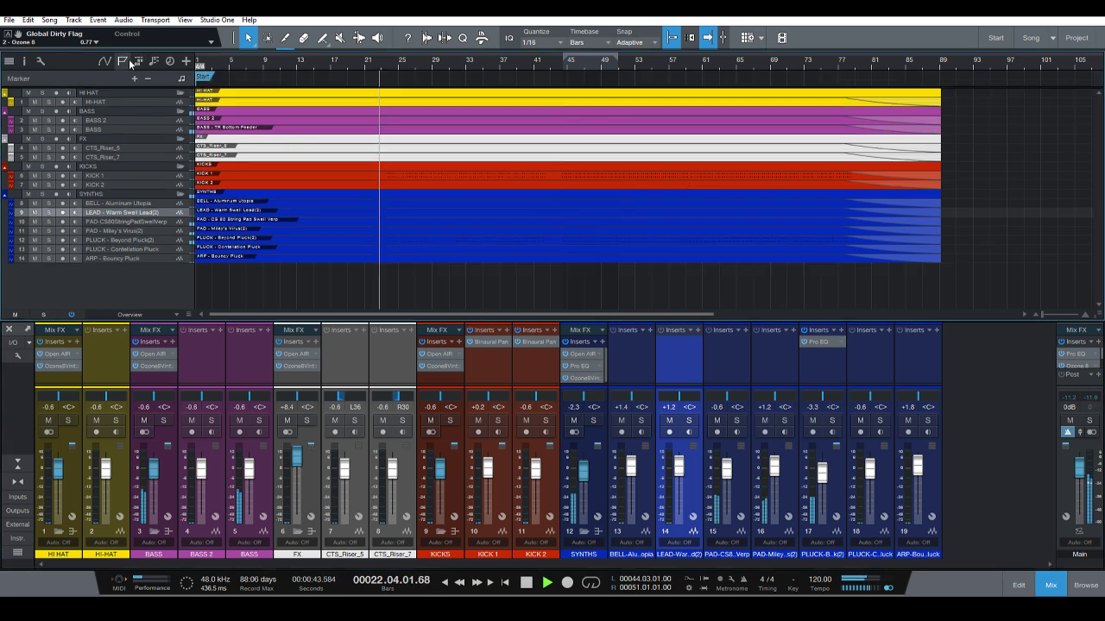
# Move the song's End marker to the end of the clips at about bar 89.
pyautogui.click(125, 57)
pyautogui.press('w')
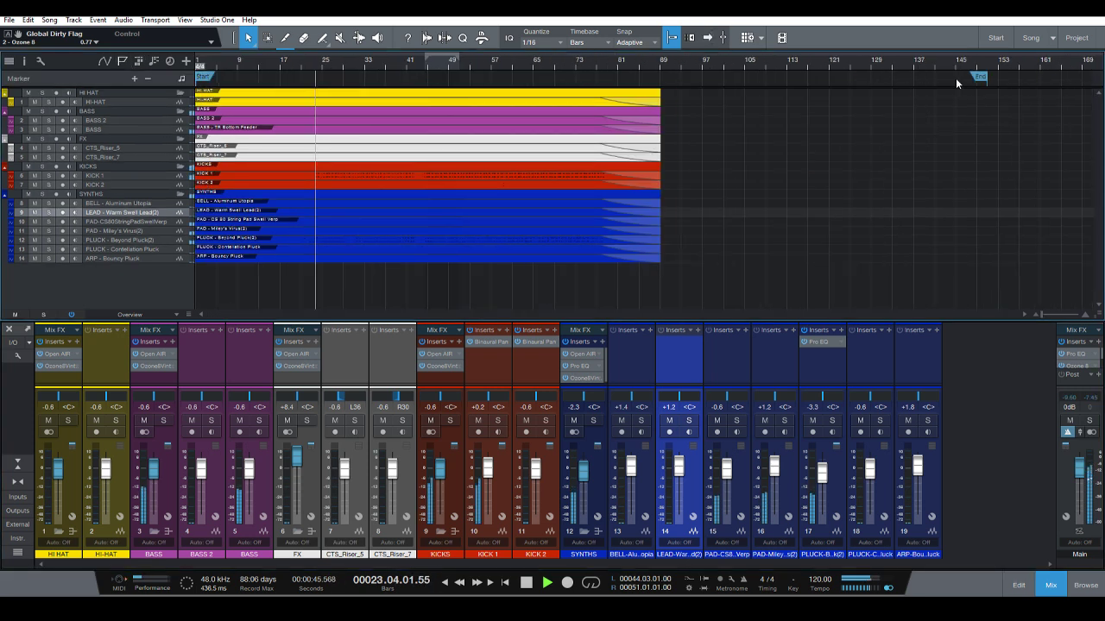
pyautogui.moveTo(975, 77); pyautogui.dragTo(655, 76)
pyautogui.scroll(10, 647, 95)
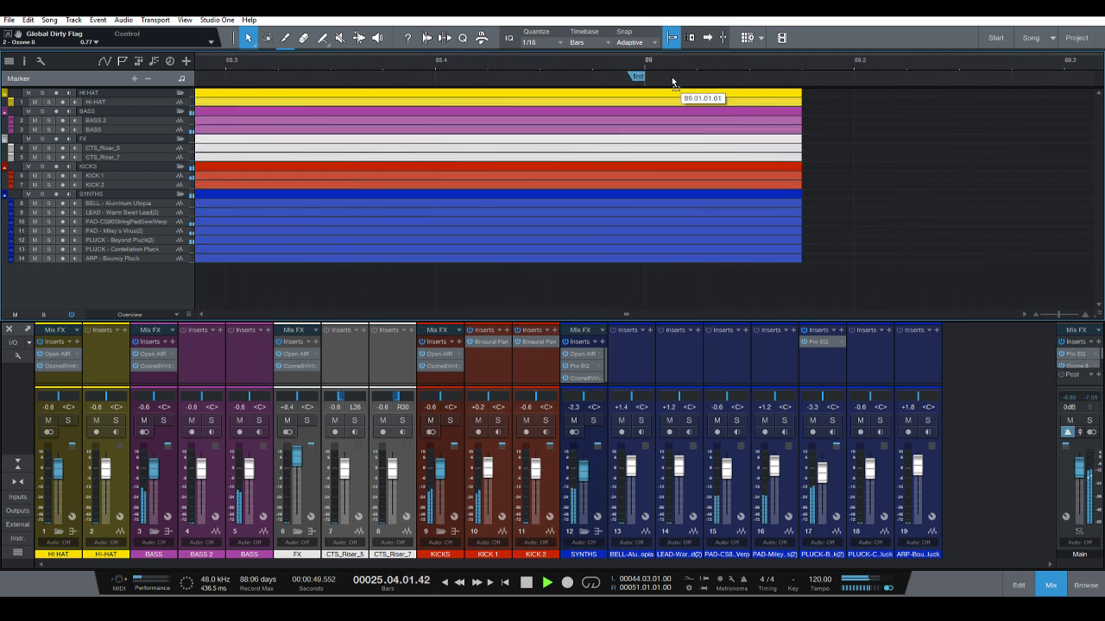
pyautogui.scroll(-8, 794, 86)
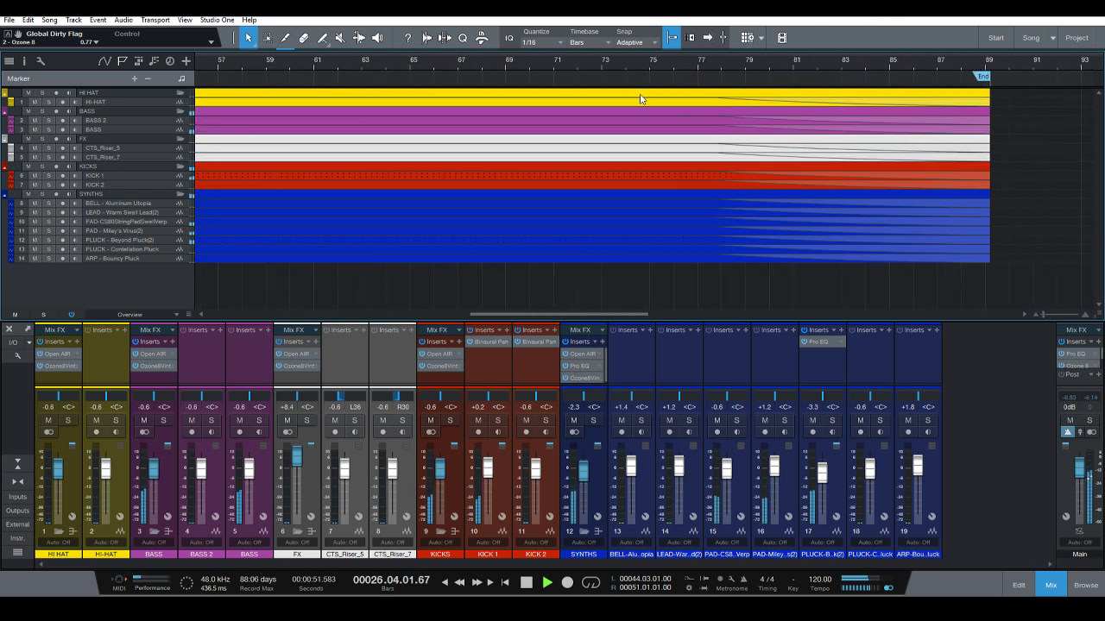
pyautogui.scroll(-3, 513, 74)
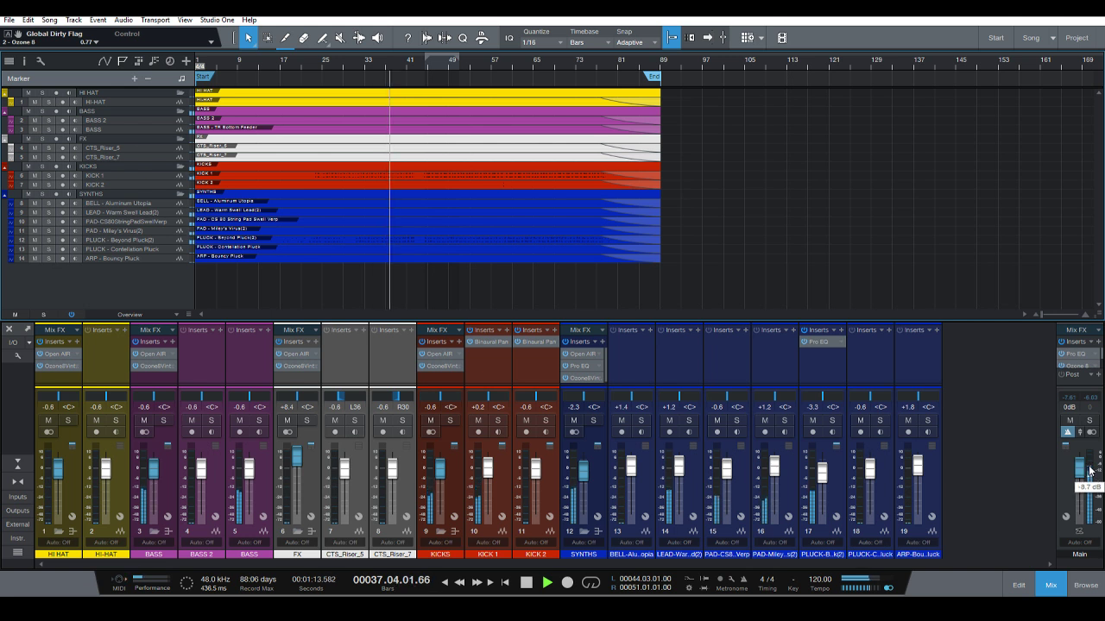
# Let the song play through to its End marker, stop playback and return to the start.
pyautogui.moveTo(1090, 471)
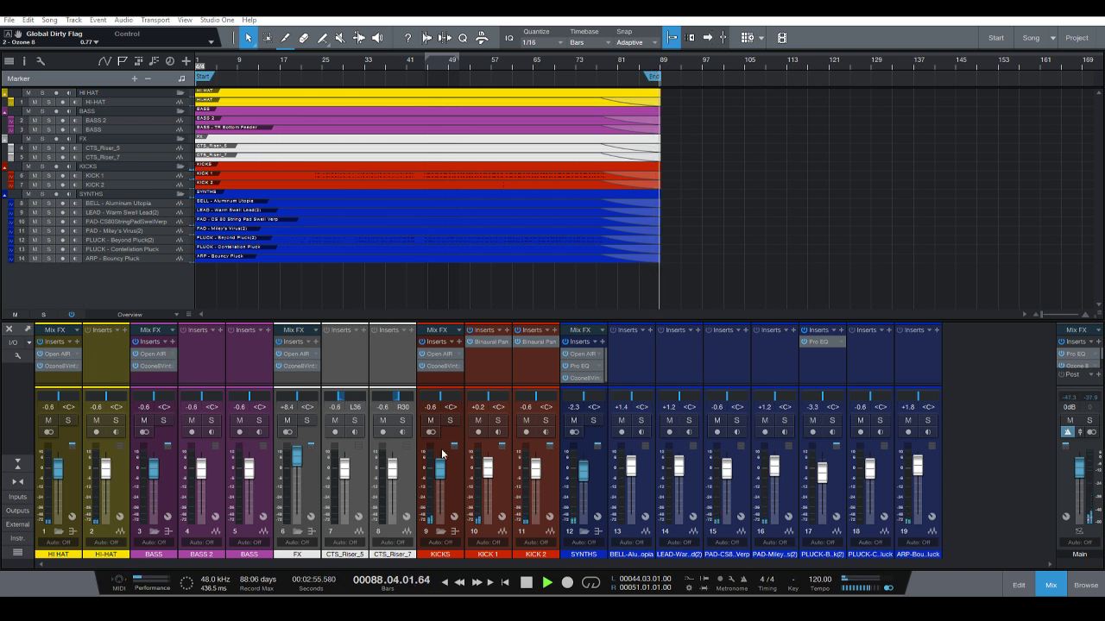
pyautogui.click(526, 585)
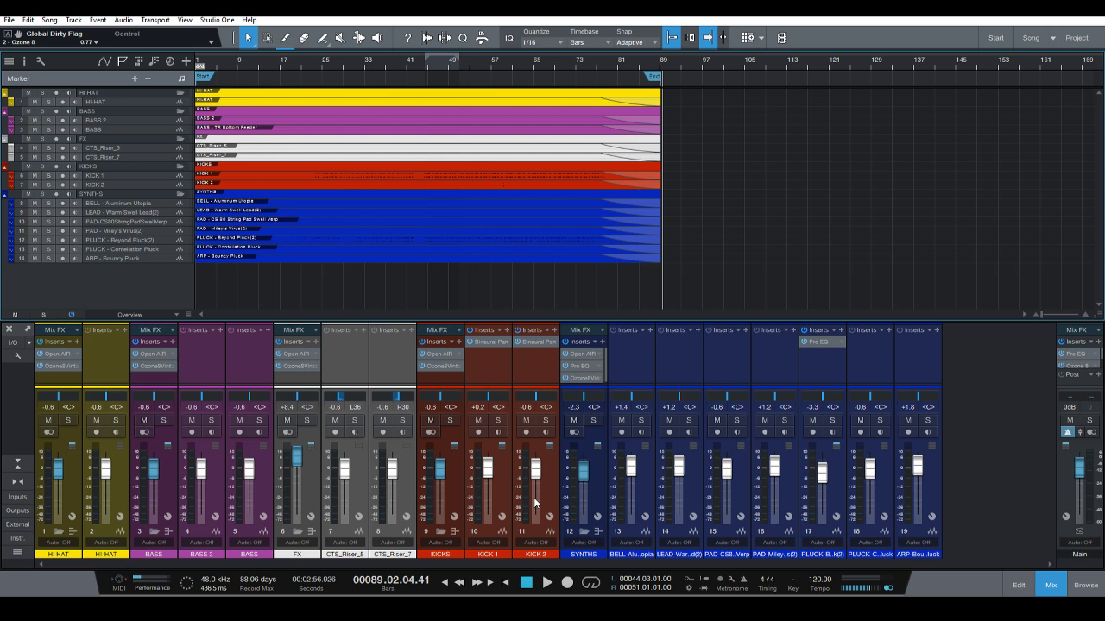
pyautogui.scroll(2, 362, 228)
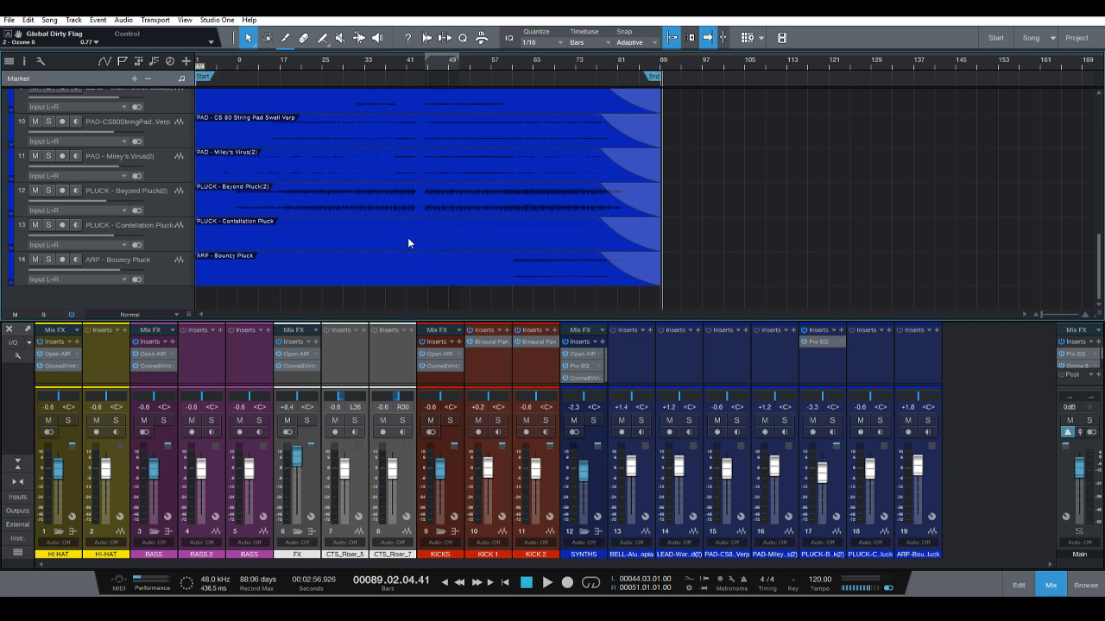
pyautogui.scroll(3, 380, 231)
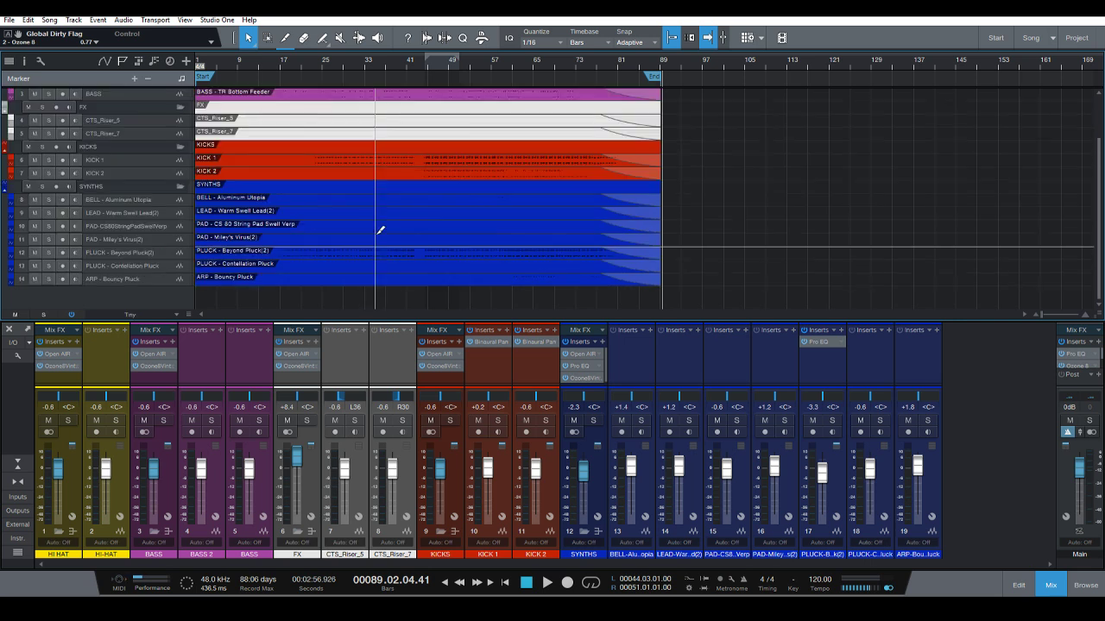
pyautogui.scroll(-1, 380, 230)
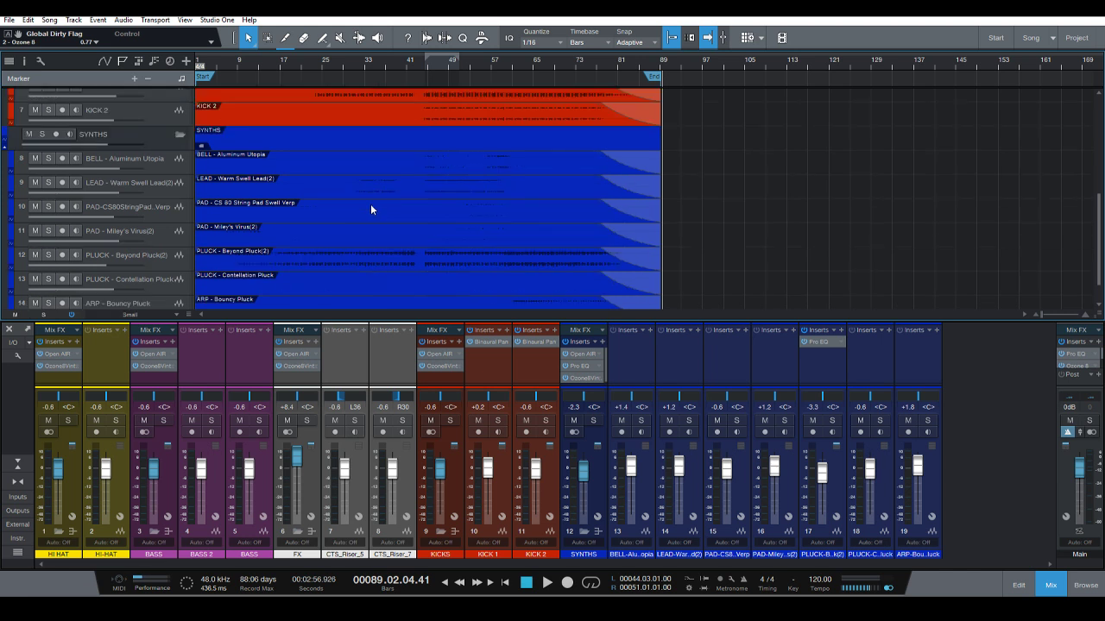
pyautogui.scroll(-1, 403, 190)
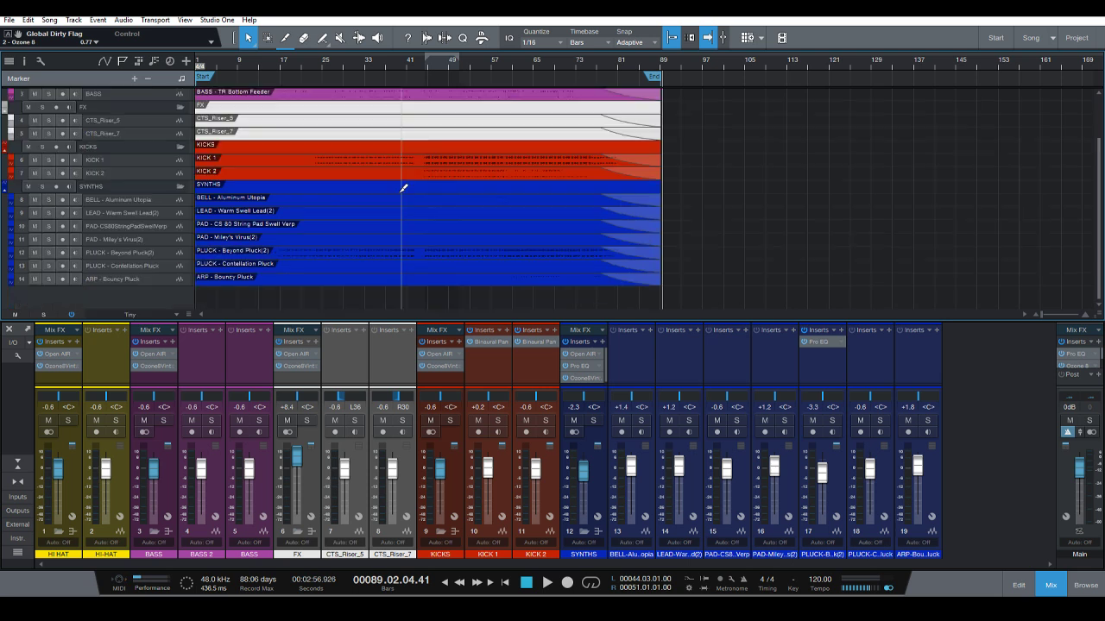
pyautogui.scroll(2, 403, 190)
pyautogui.scroll(-1, 402, 190)
pyautogui.scroll(-1, 403, 188)
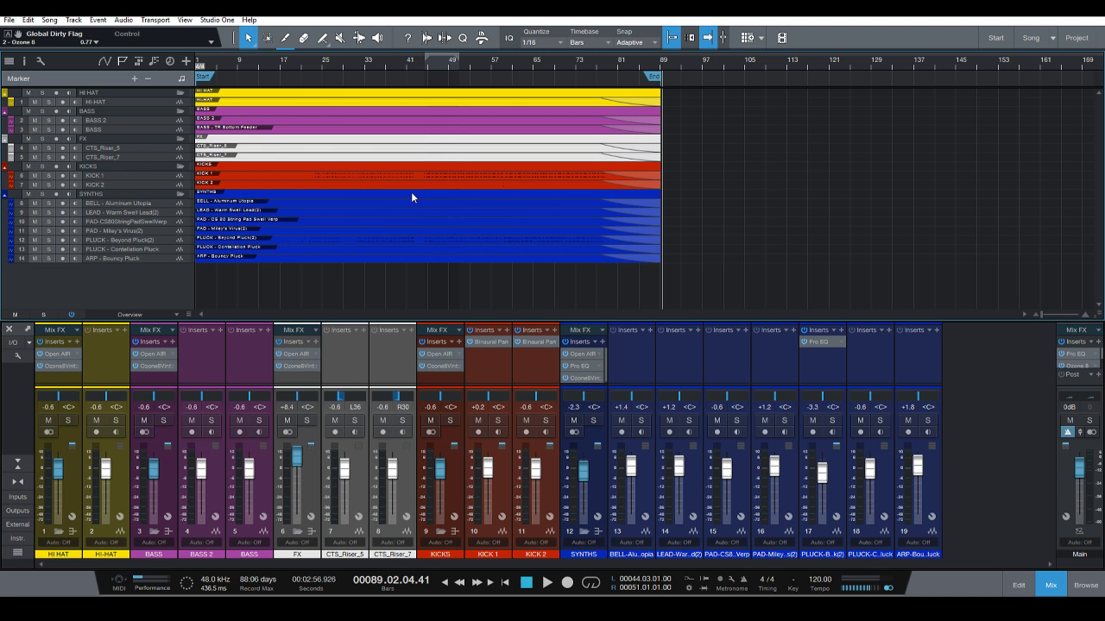
pyautogui.click(507, 582)
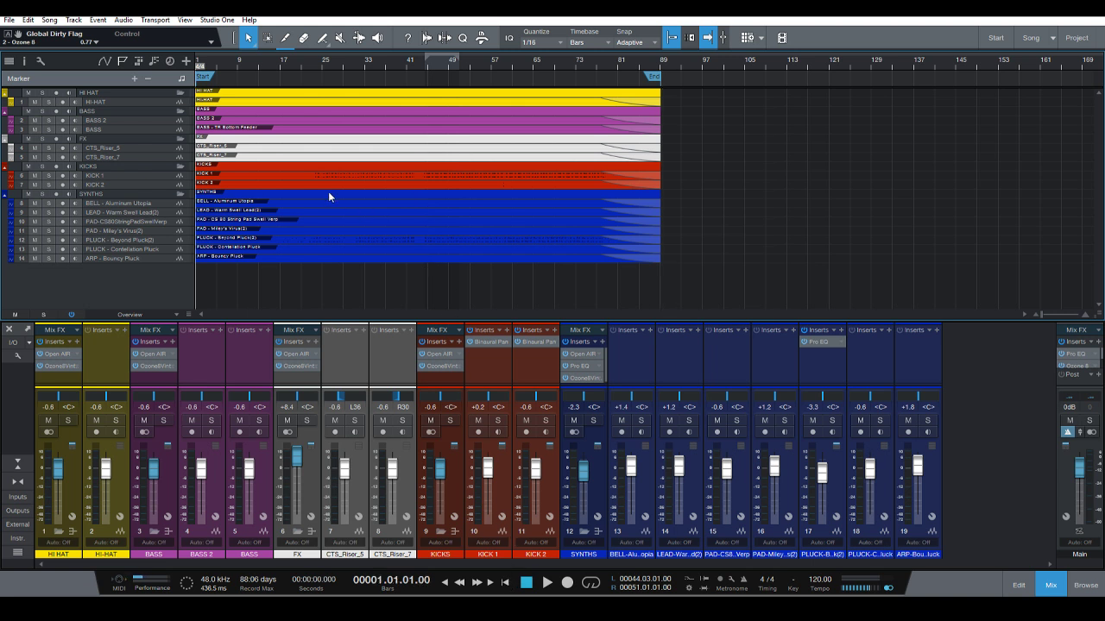
# Export the mixdown between the song start and end markers as an MP3 file named Always and Forever.
pyautogui.click(11, 19)
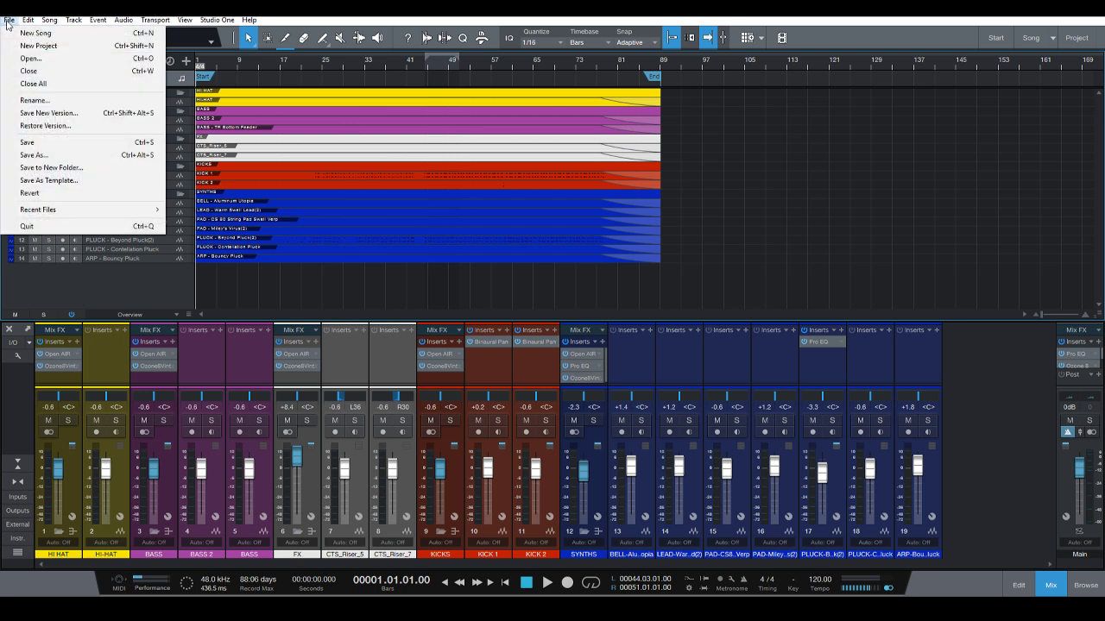
pyautogui.moveTo(73, 21)
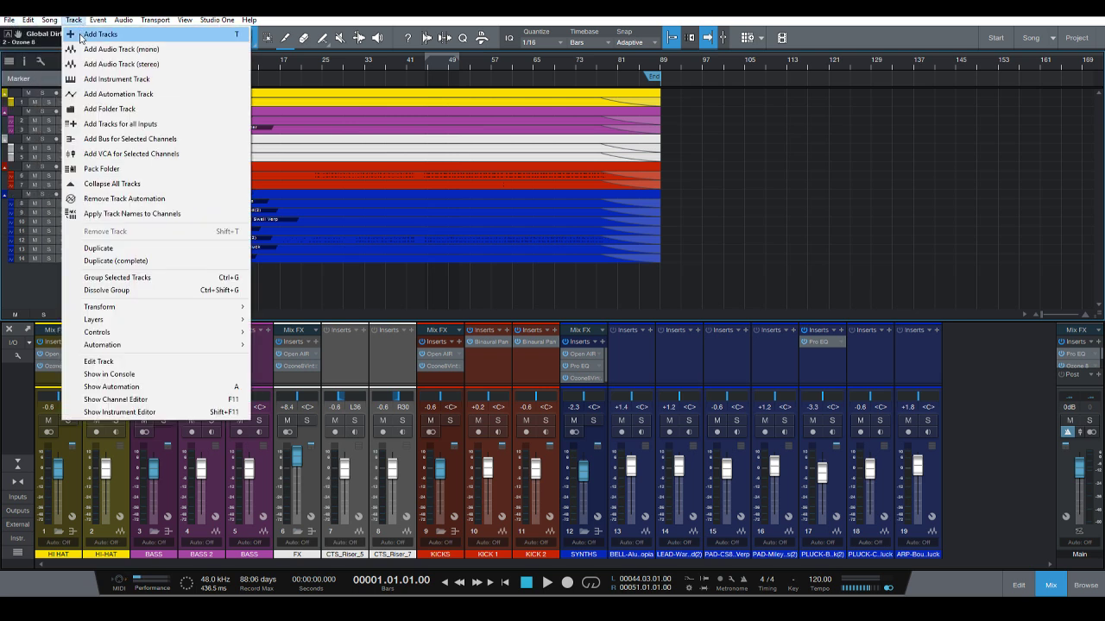
pyautogui.click(63, 59)
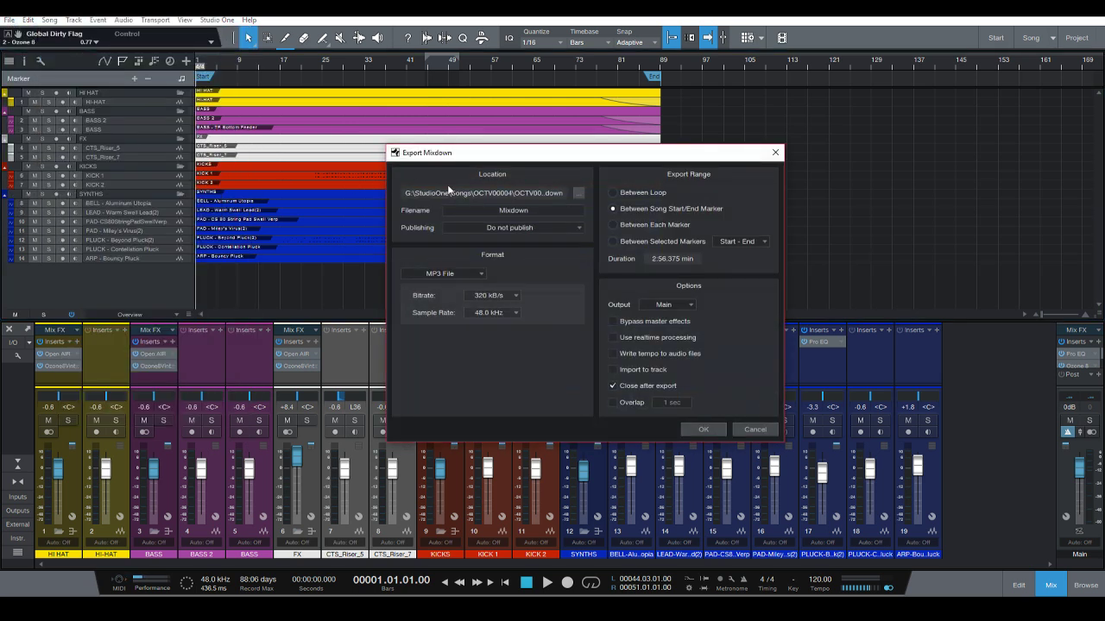
pyautogui.click(522, 210)
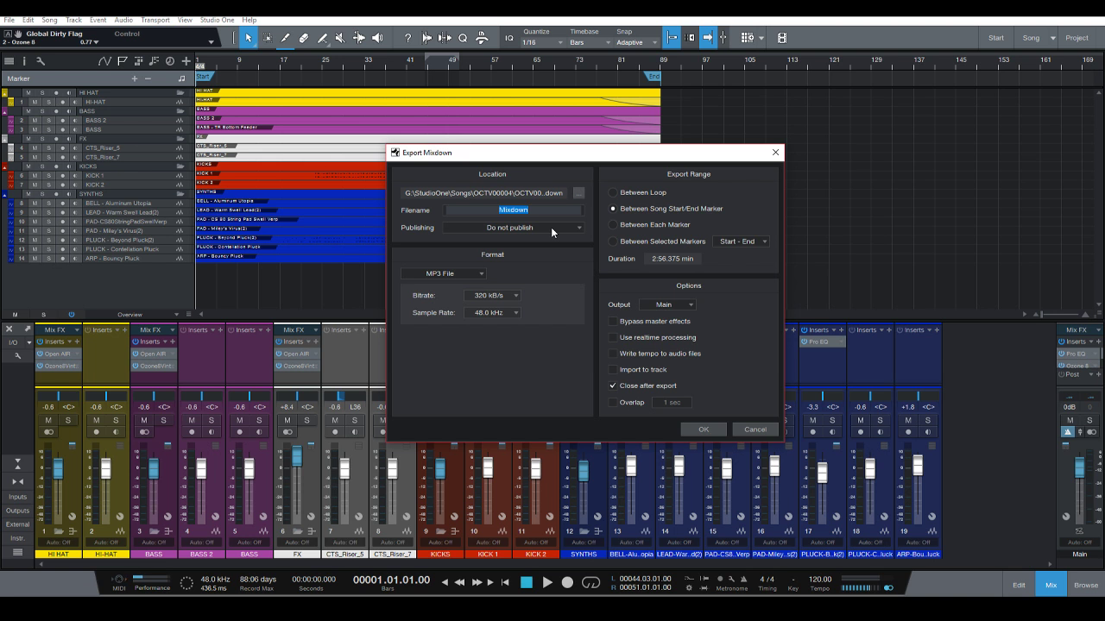
pyautogui.write('Always and fd')
pyautogui.press('BackSpace')
pyautogui.press('BackSpace')
pyautogui.write('Forever')
pyautogui.click(699, 429)
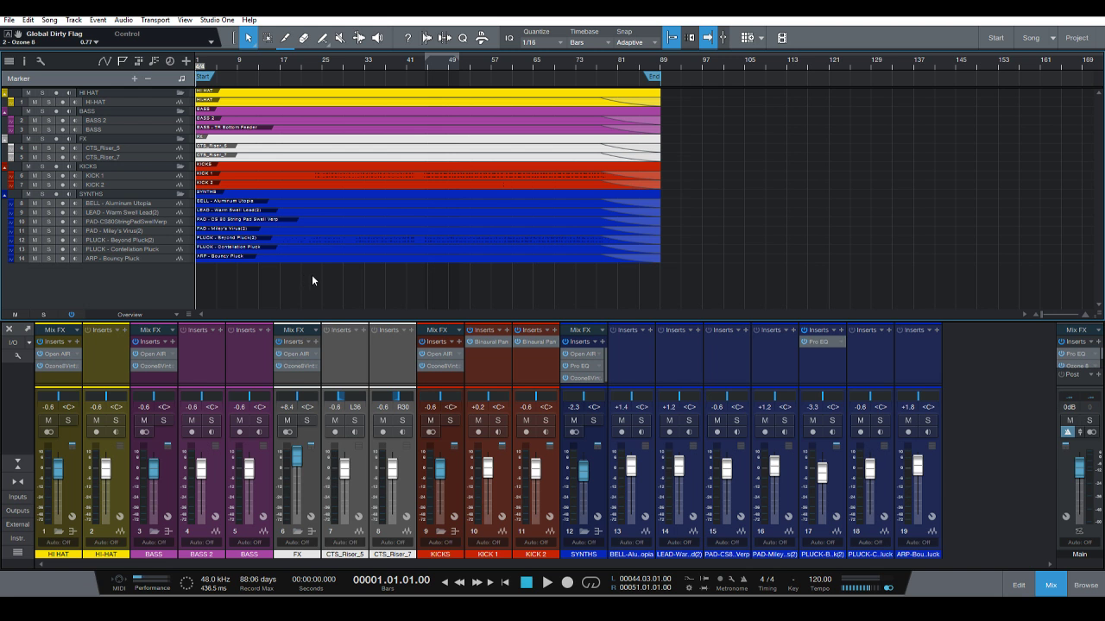
# Collapse the SYNTHS, KICKS, FX, BASS and HI HAT folder tracks and enlarge the track heights to Normal.
pyautogui.hotkey('shift', 'e')
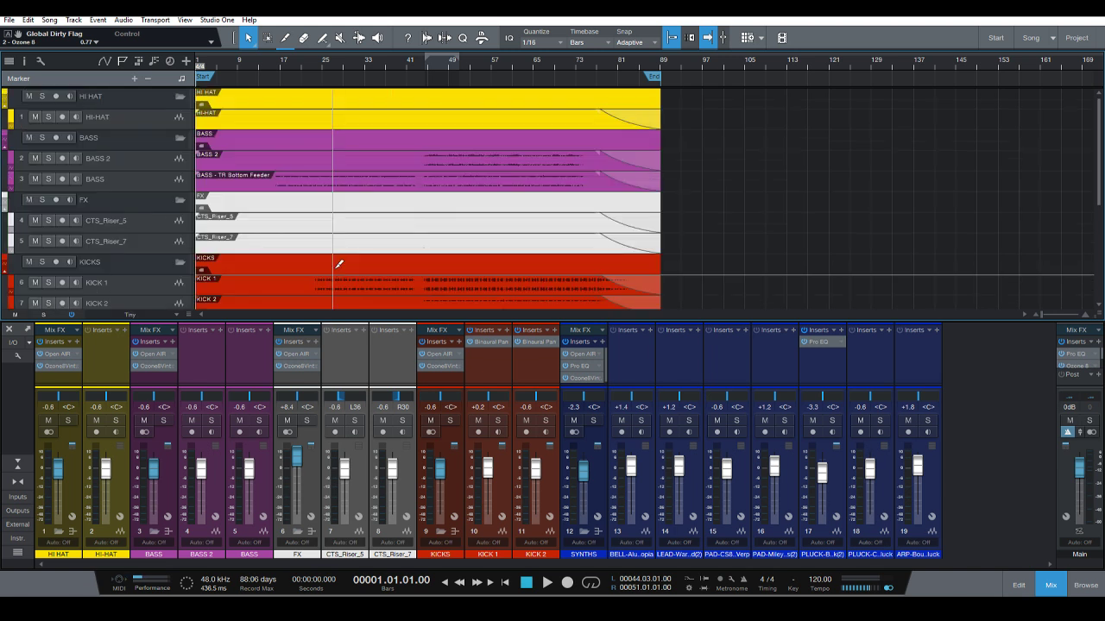
pyautogui.hotkey('shift', 'e')
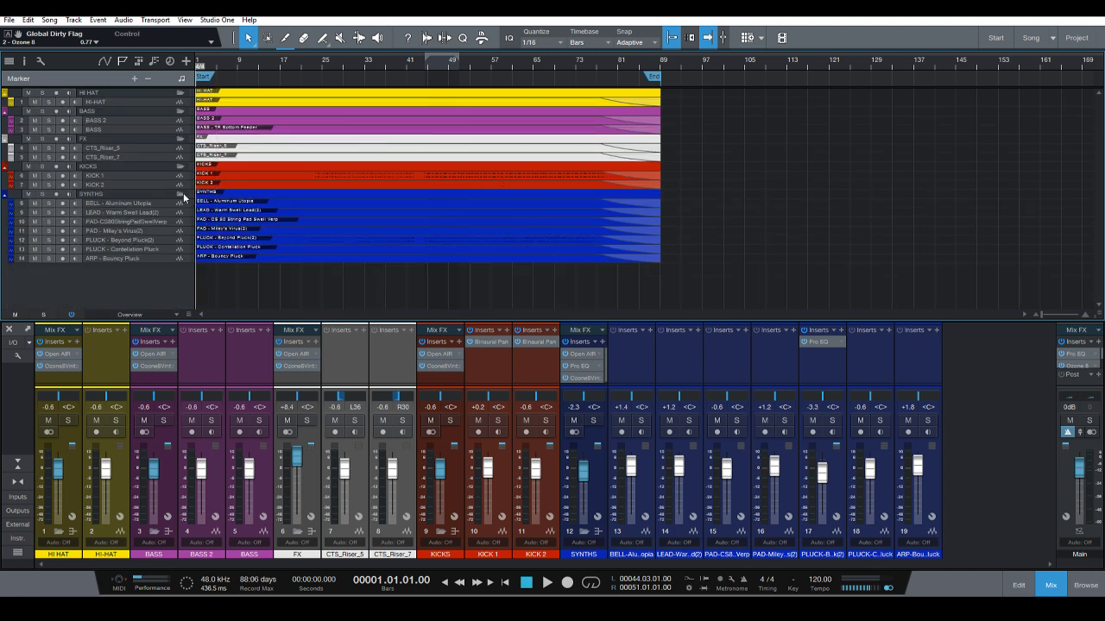
pyautogui.click(180, 194)
pyautogui.click(179, 166)
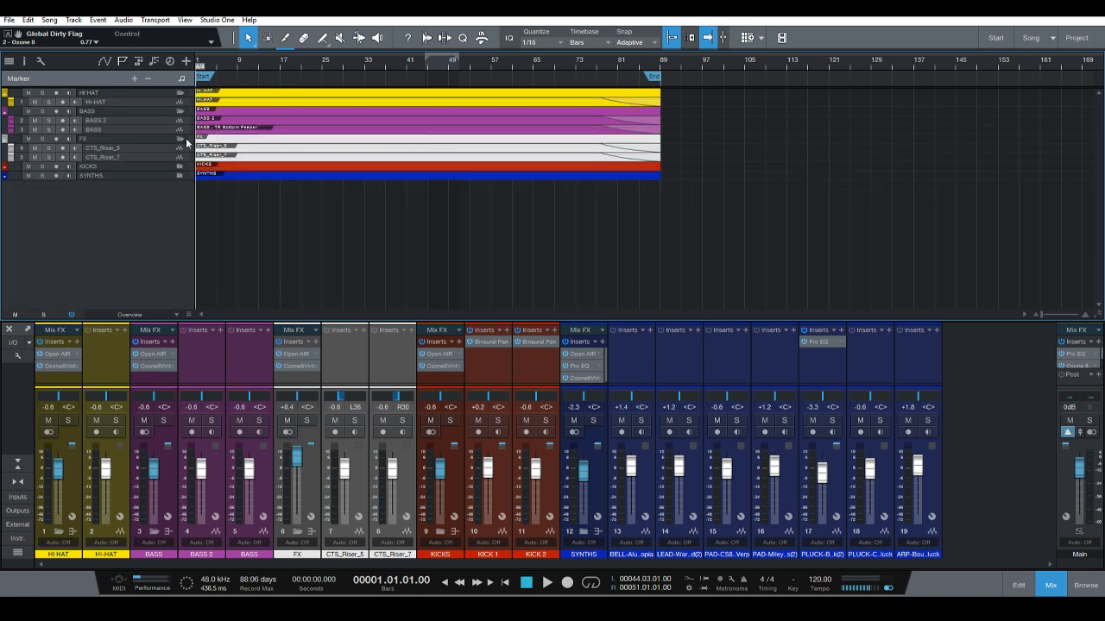
pyautogui.click(180, 139)
pyautogui.click(179, 111)
pyautogui.click(182, 93)
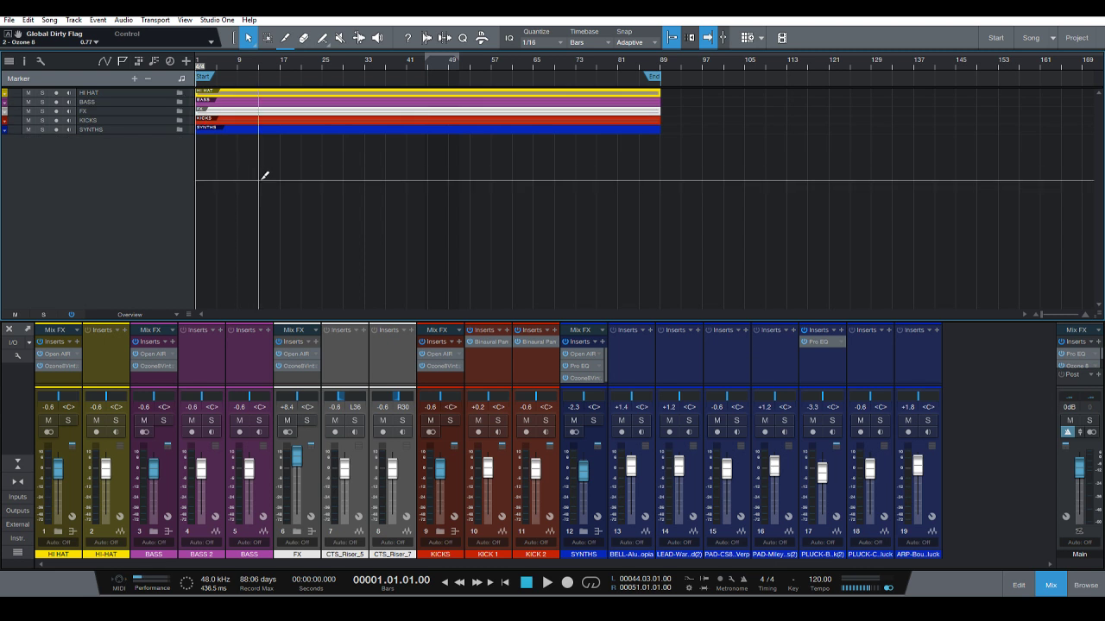
pyautogui.hotkey('shift', 'e')
pyautogui.hotkey('shift', 'w')
pyautogui.hotkey('shift', 'w')
pyautogui.hotkey('shift', 'e')
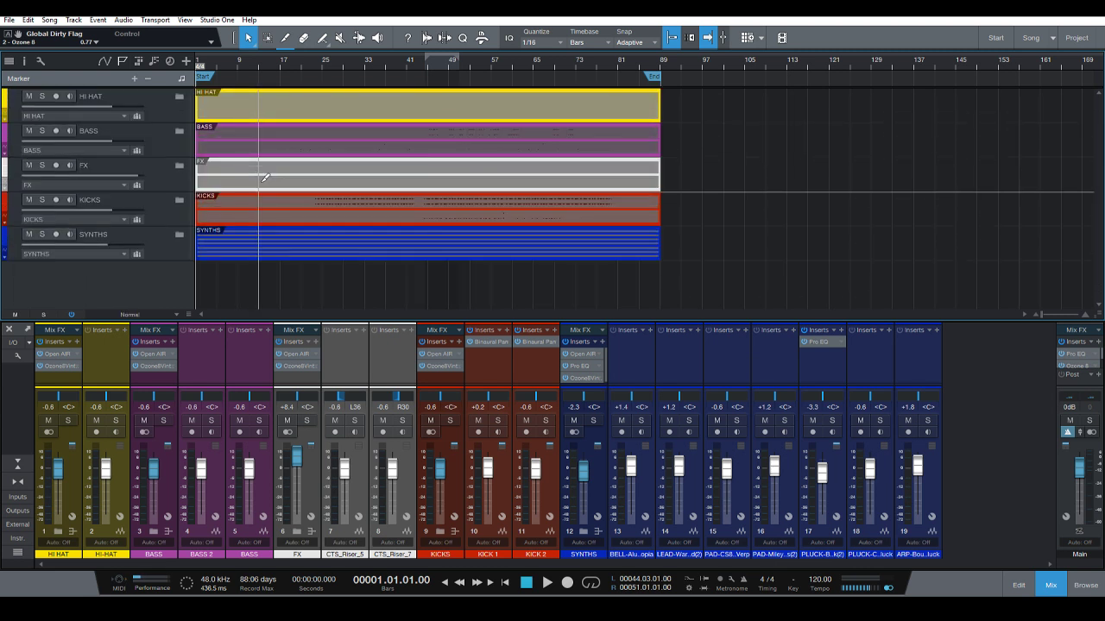
# Expand all five folder tracks again and reduce the track heights to Overview.
pyautogui.click(180, 234)
pyautogui.click(181, 199)
pyautogui.click(179, 167)
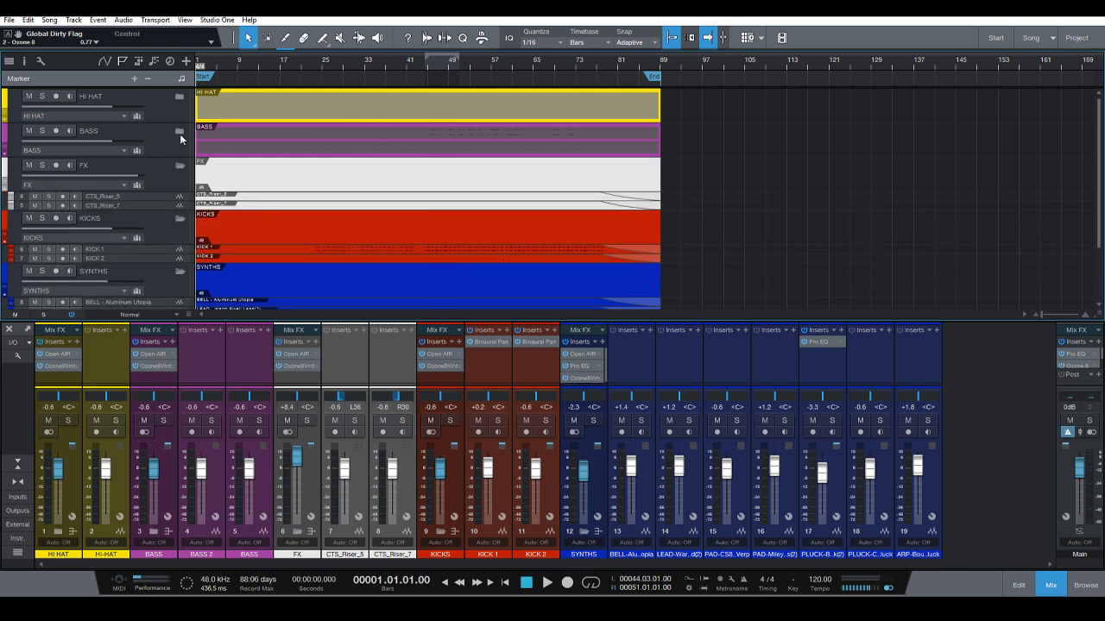
pyautogui.click(180, 132)
pyautogui.click(179, 97)
pyautogui.scroll(-3, 363, 162)
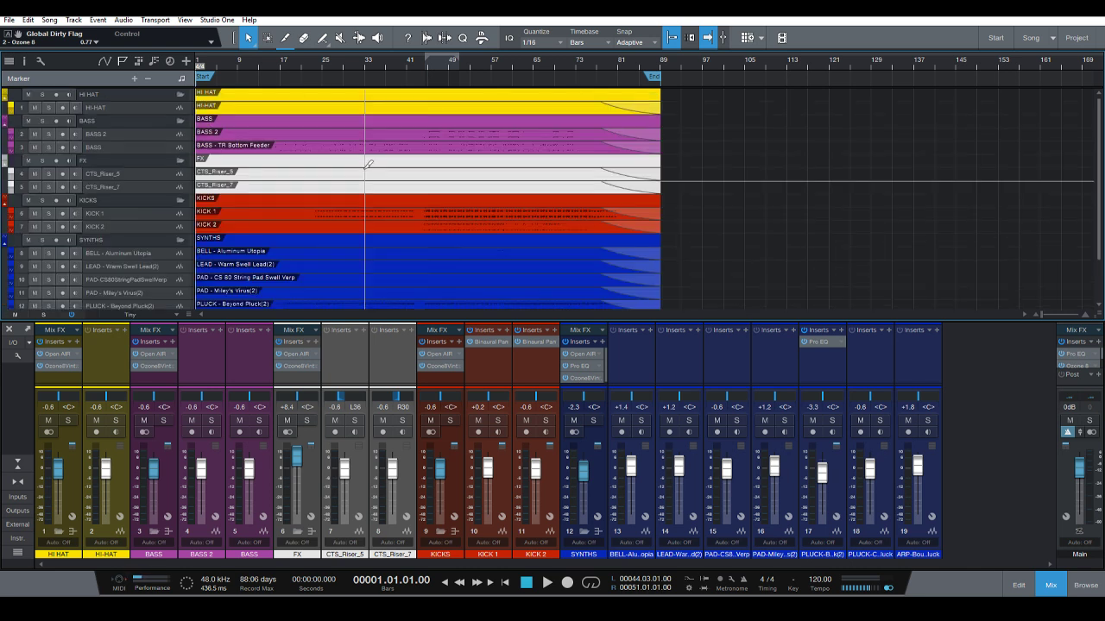
pyautogui.scroll(-5, 378, 170)
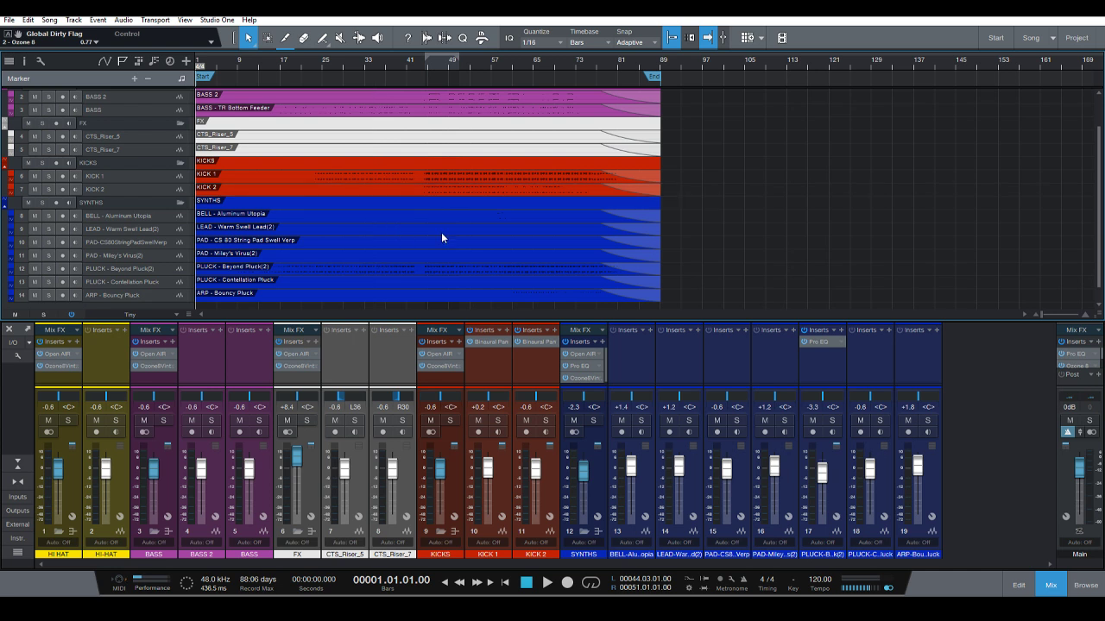
pyautogui.scroll(-1, 517, 226)
pyautogui.scroll(4, 737, 202)
pyautogui.scroll(-1, 741, 182)
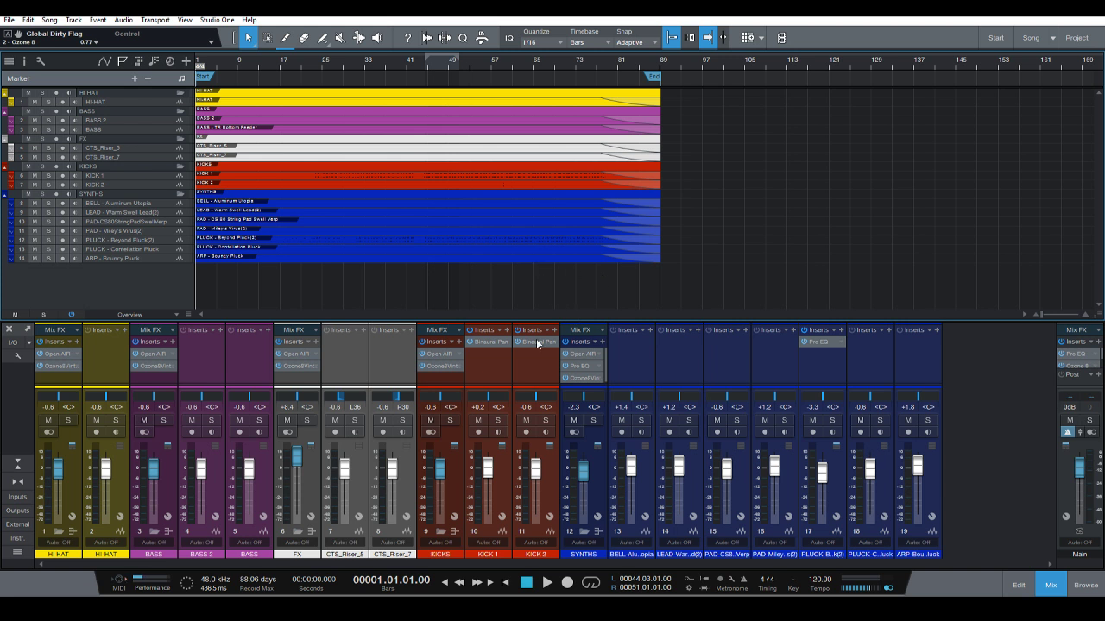
# Open the Pro EQ on the SYNTHS channel, review its low-cut curve and close it.
pyautogui.click(577, 366)
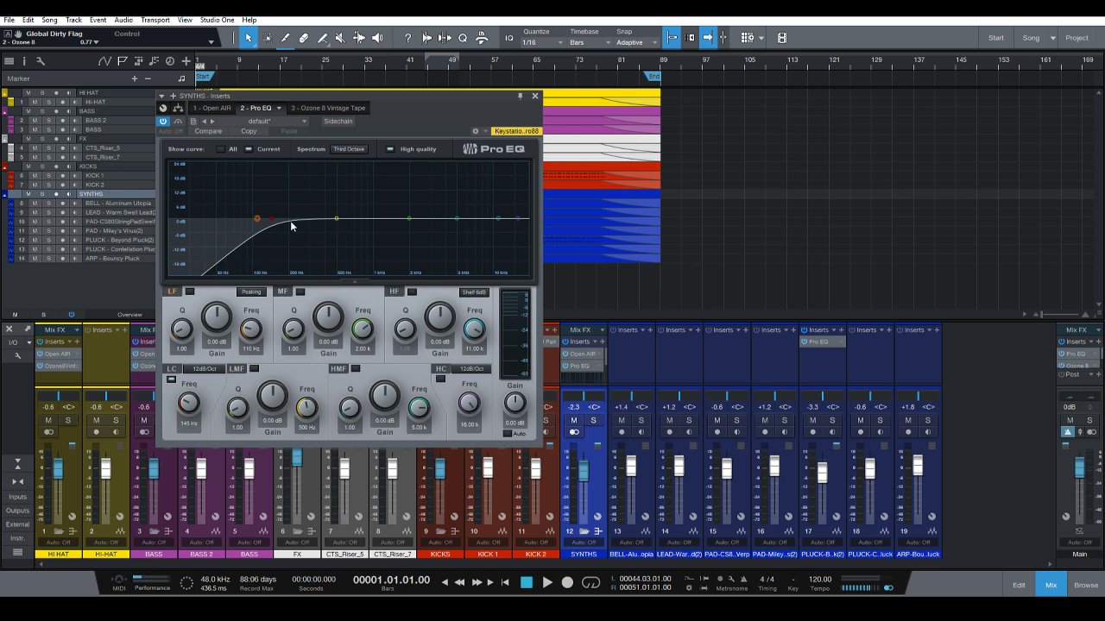
pyautogui.click(534, 97)
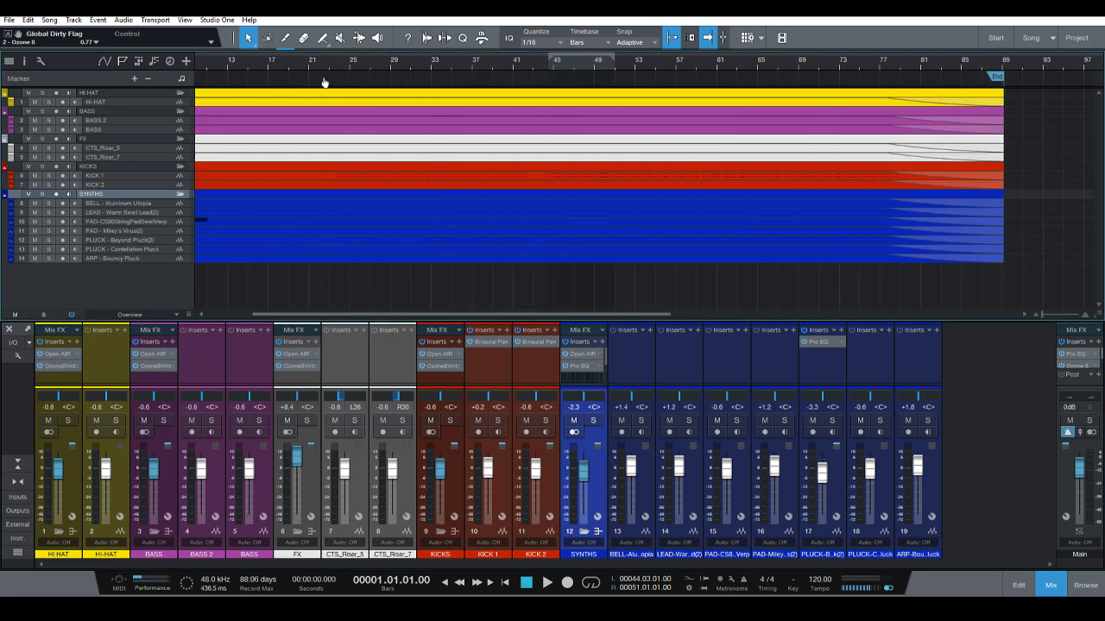
pyautogui.scroll(3, 425, 157)
pyautogui.scroll(5, 424, 156)
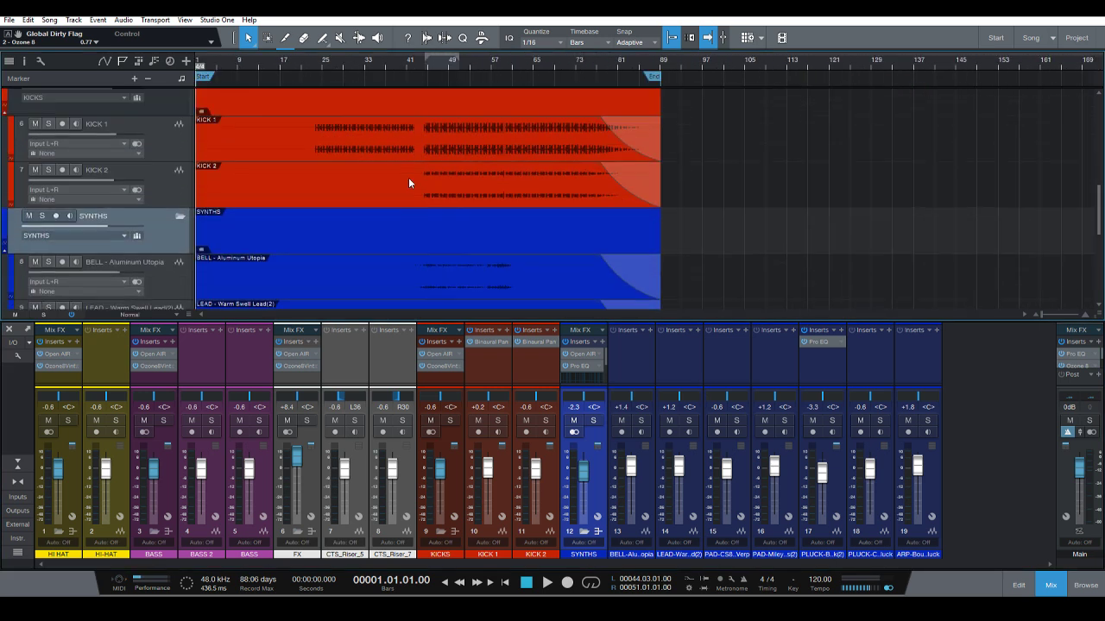
pyautogui.scroll(-2, 419, 190)
pyautogui.scroll(-4, 423, 186)
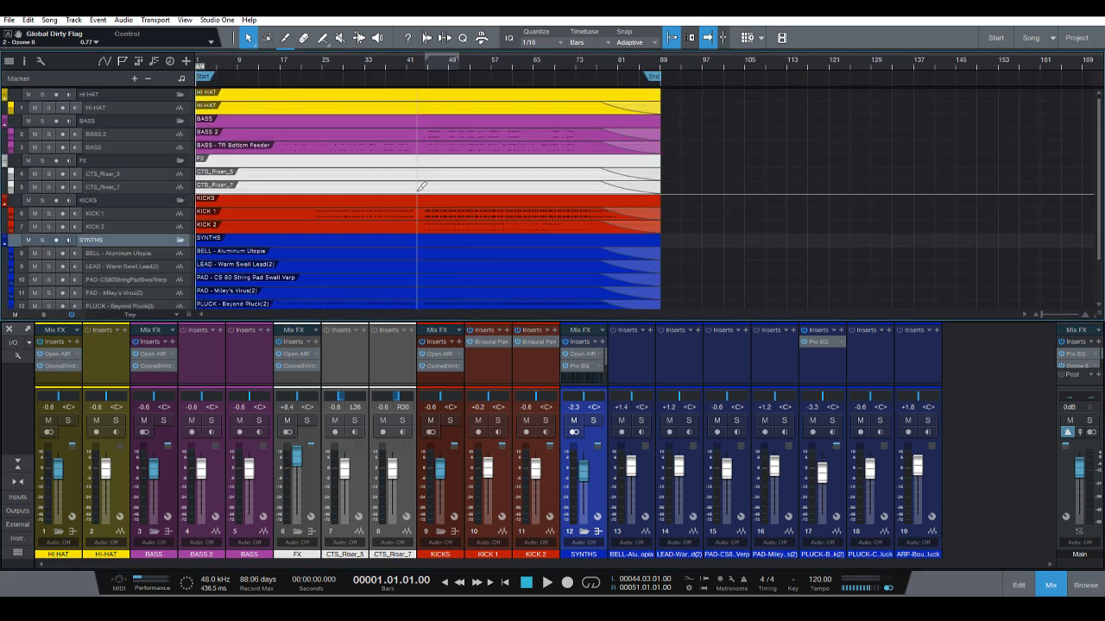
pyautogui.scroll(3, 452, 236)
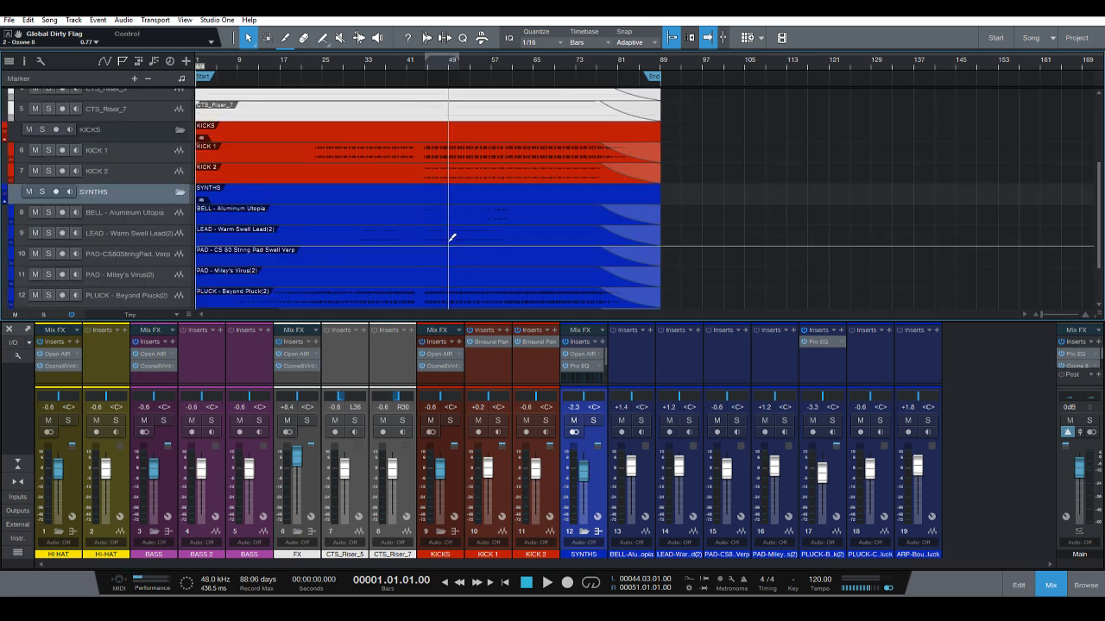
pyautogui.scroll(5, 452, 212)
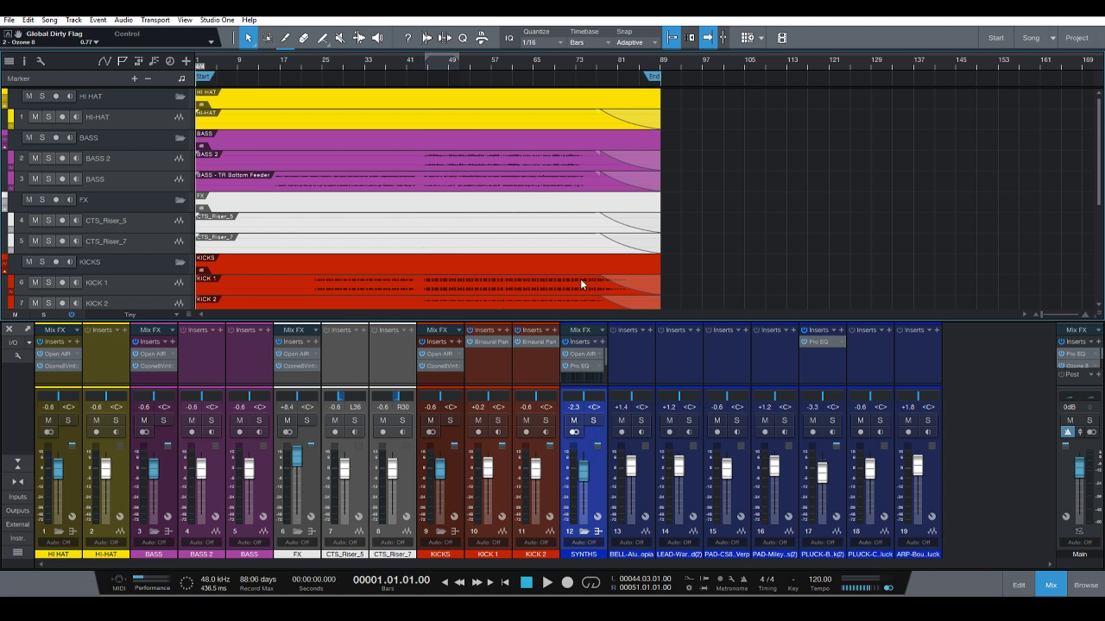
pyautogui.click(584, 369)
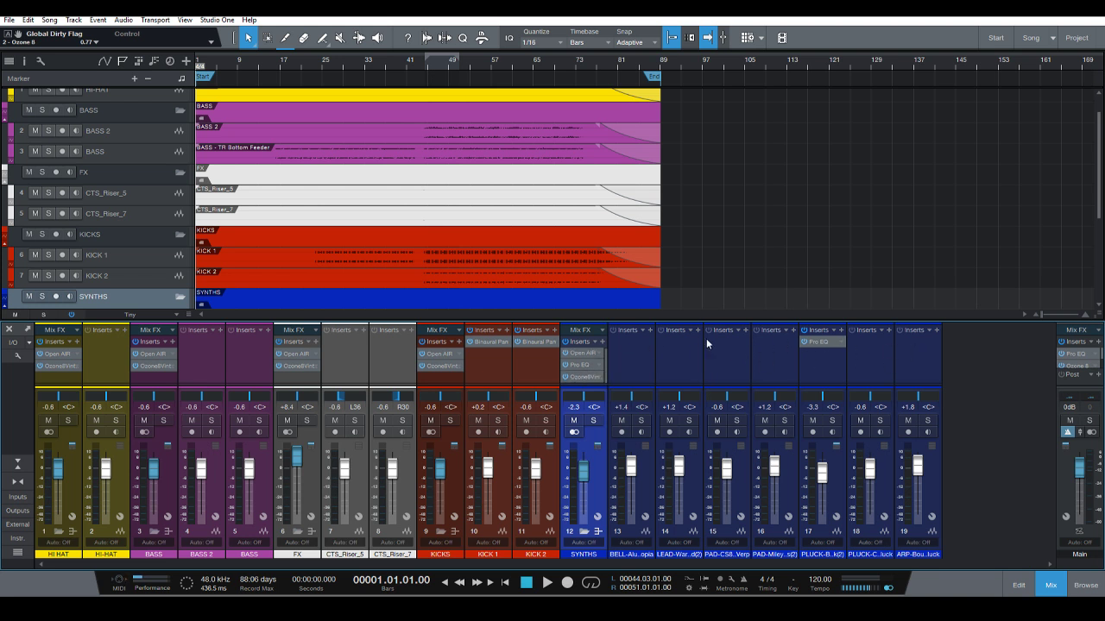
# Save the song and close it to return to the start page.
pyautogui.click(9, 19)
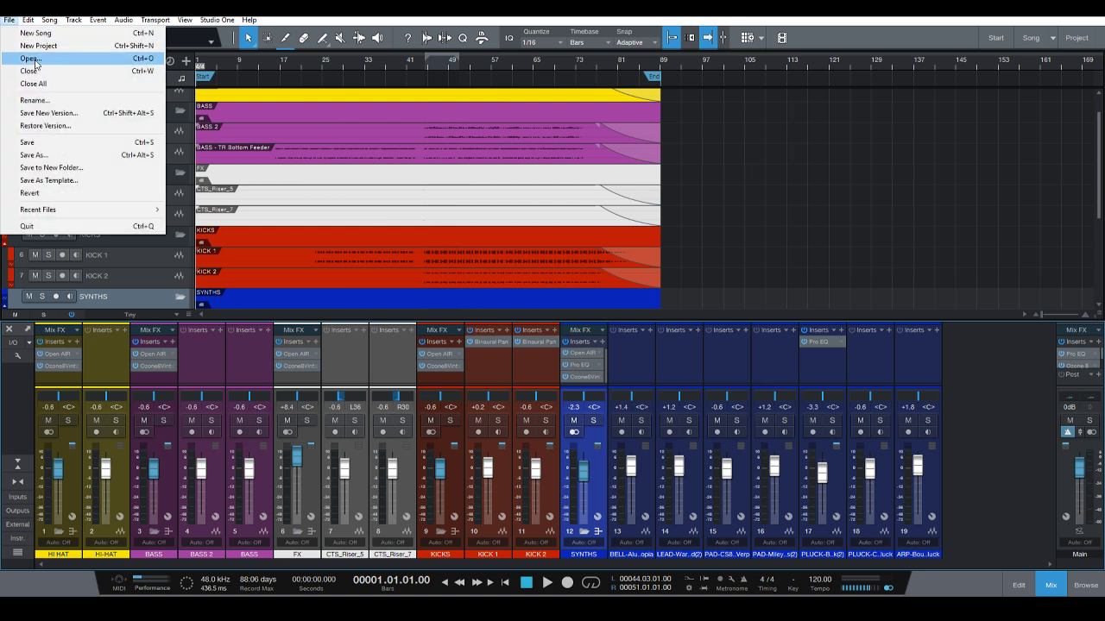
pyautogui.click(29, 142)
pyautogui.click(9, 19)
pyautogui.click(28, 71)
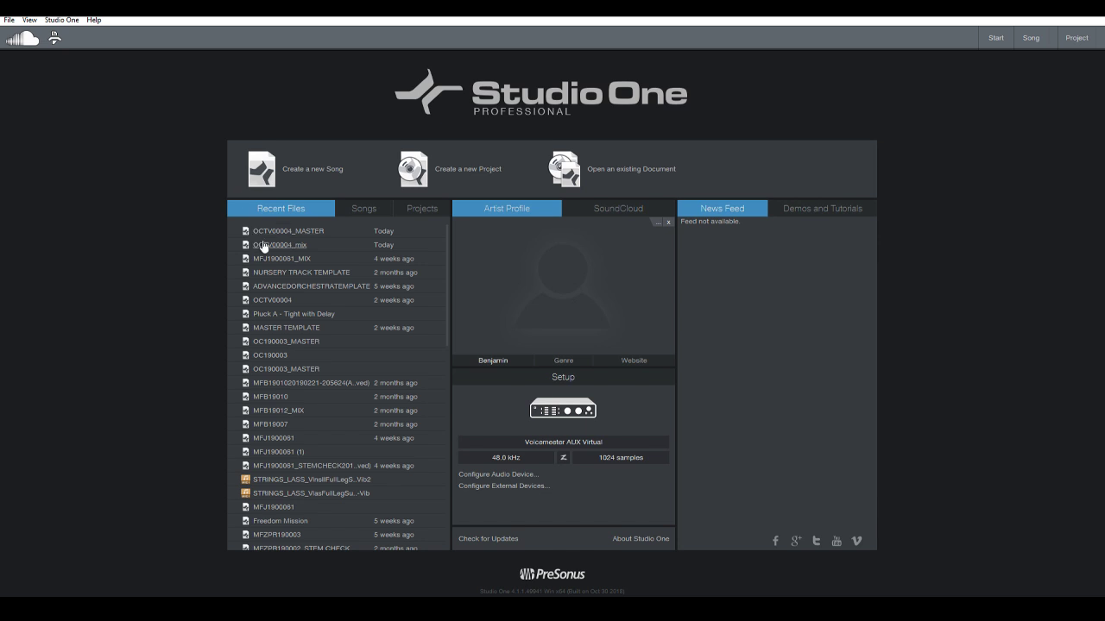
# Open the song OCTV00004_mix, enlarge its track heights and solo the PAD - Miley's Virus track.
pyautogui.click(263, 245)
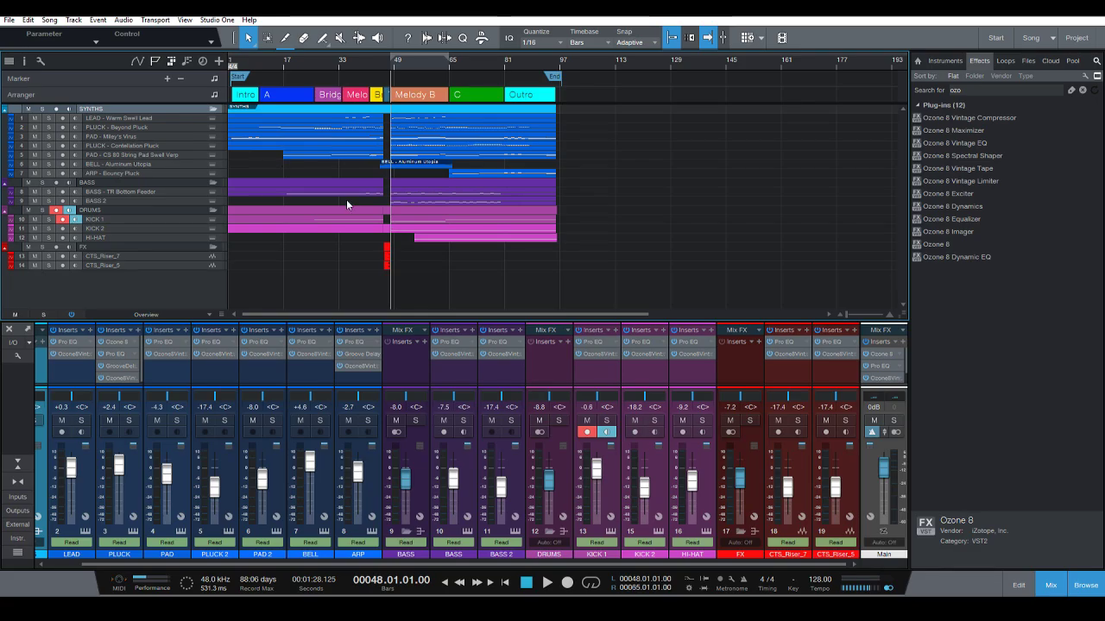
pyautogui.scroll(3, 363, 225)
pyautogui.scroll(-2, 365, 222)
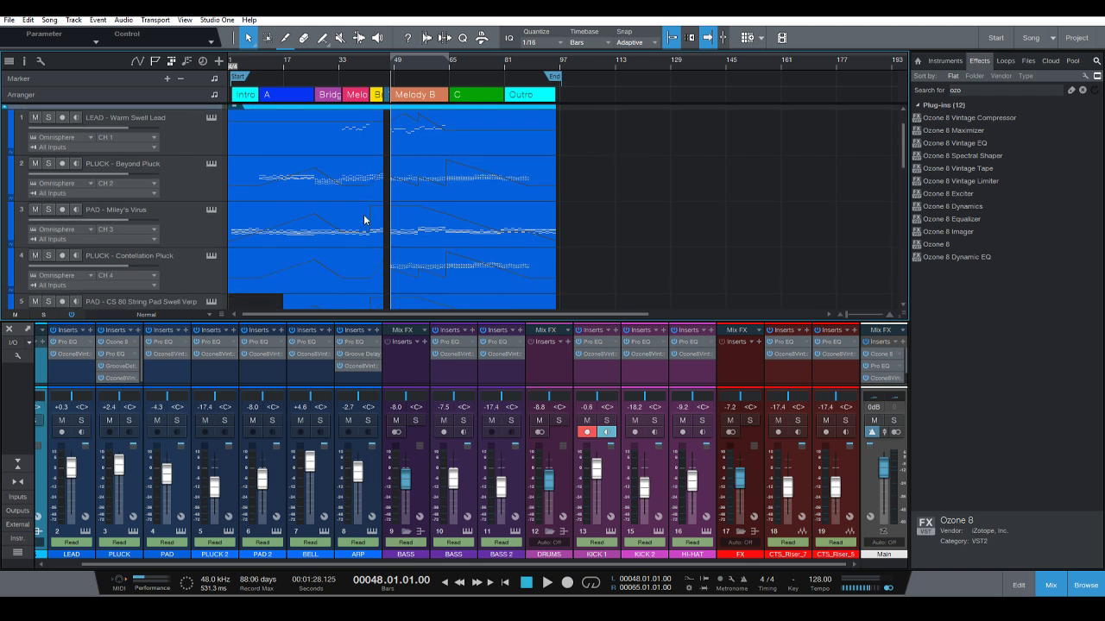
pyautogui.click(190, 187)
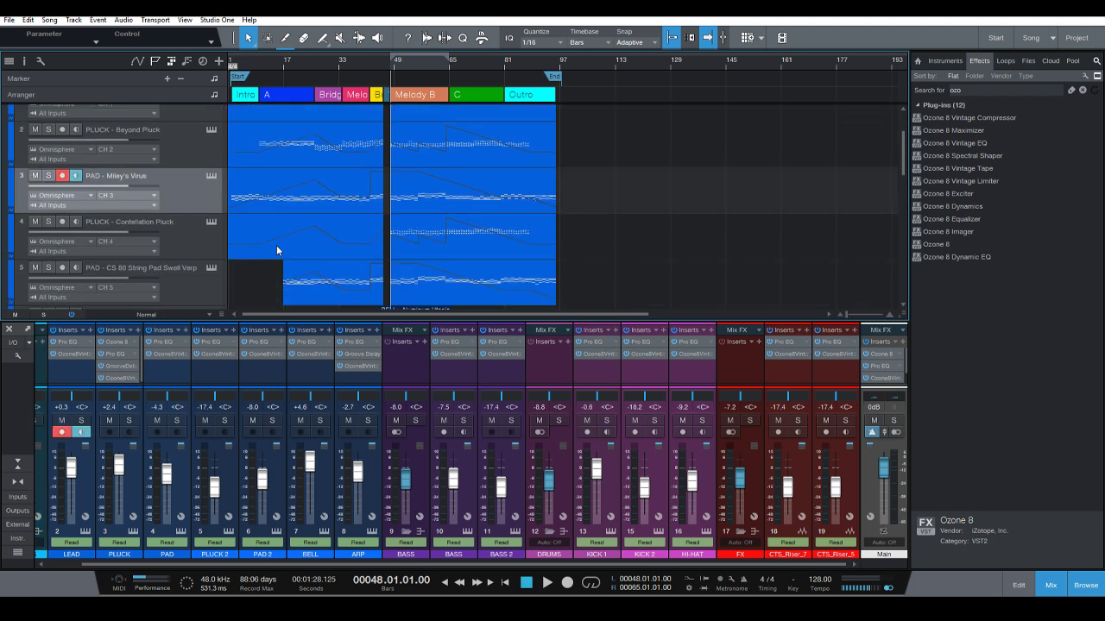
pyautogui.click(48, 175)
pyautogui.scroll(1, 349, 190)
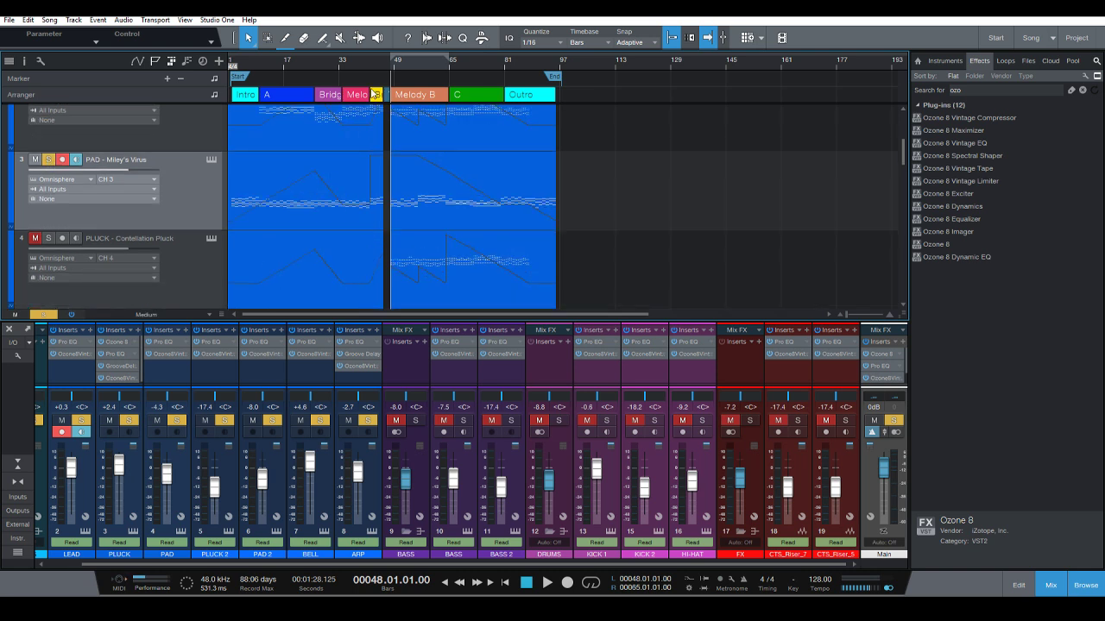
# Clear the effects browser search and audition the soloed pad from bar 48.
pyautogui.scroll(3, 397, 69)
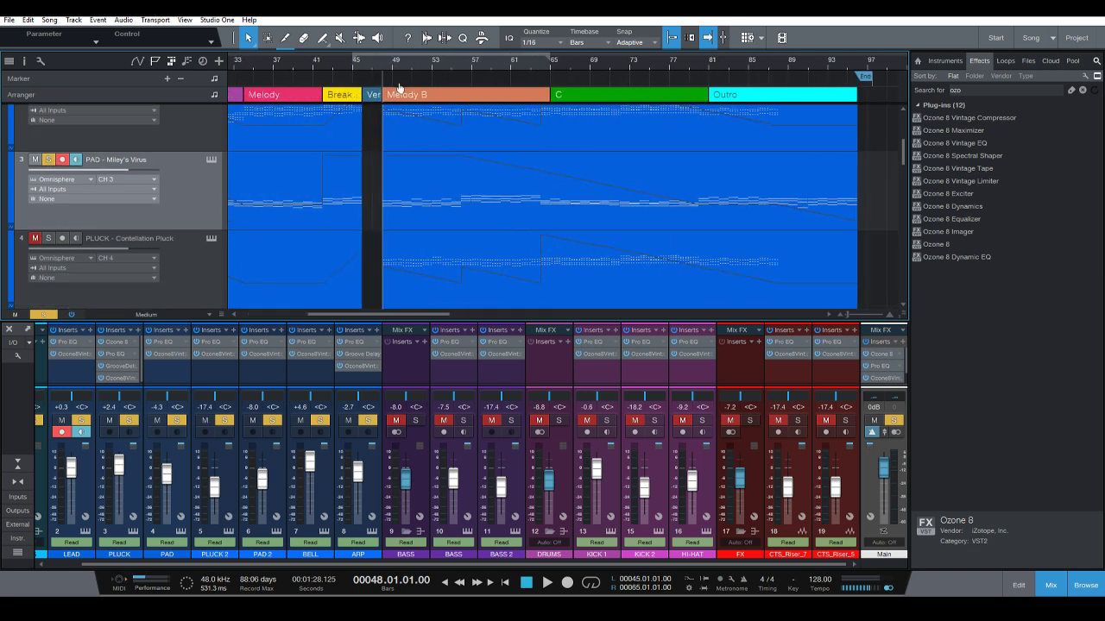
pyautogui.click(1083, 90)
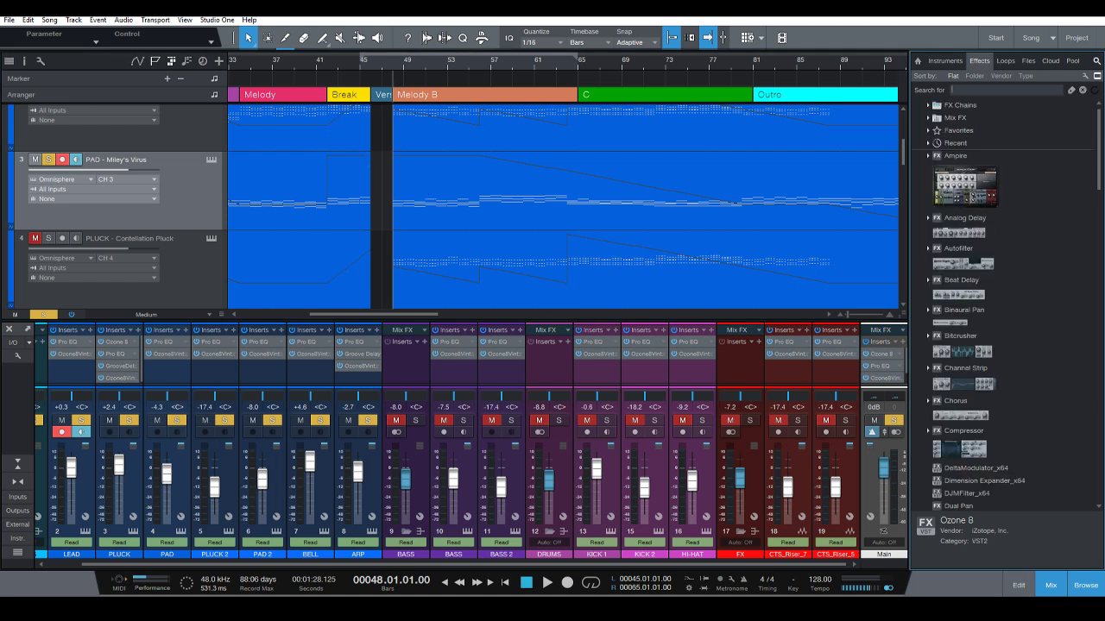
pyautogui.press('space')
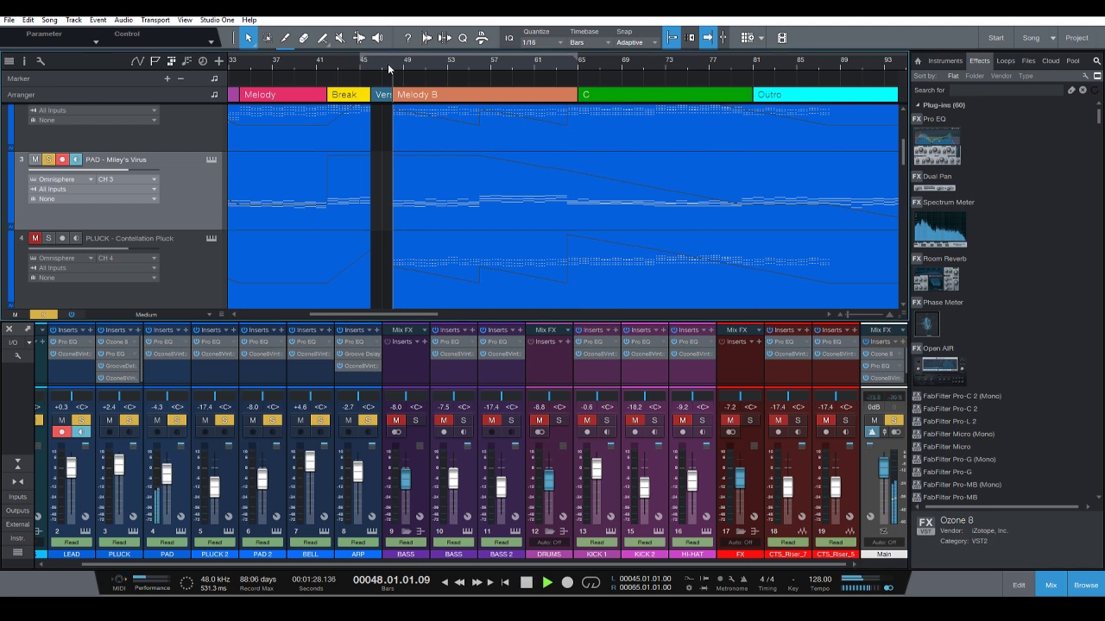
pyautogui.press('space')
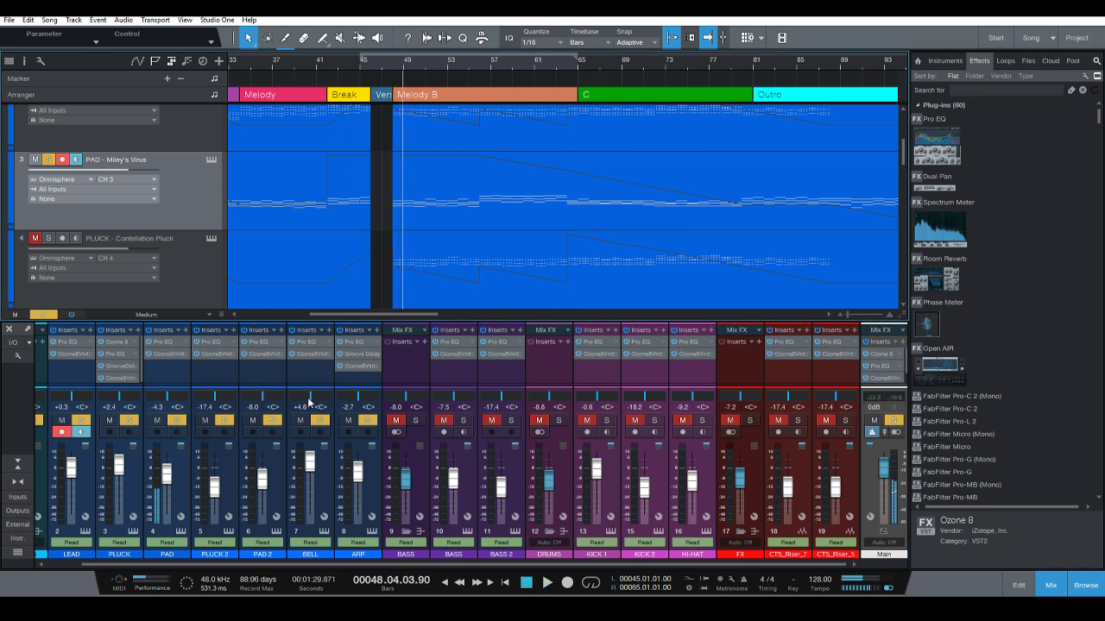
# Compare the PAD channel's sound with its Pro EQ low cut switched off and on, playing from bar 47.
pyautogui.moveTo(254, 564); pyautogui.dragTo(220, 562)
pyautogui.click(205, 342)
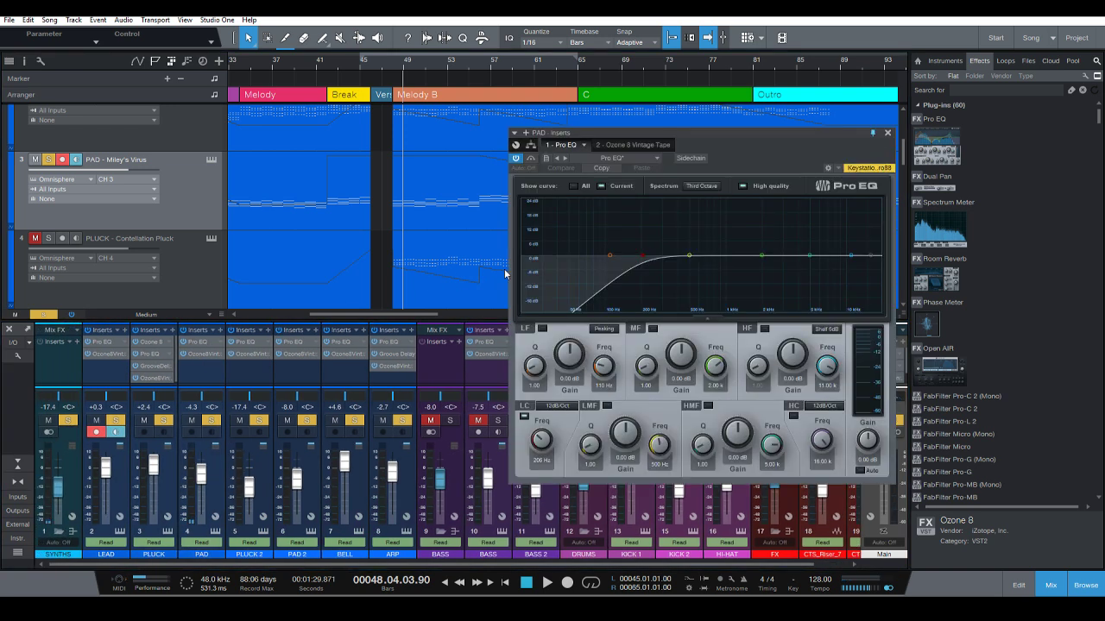
pyautogui.doubleClick(642, 256)
pyautogui.click(385, 69)
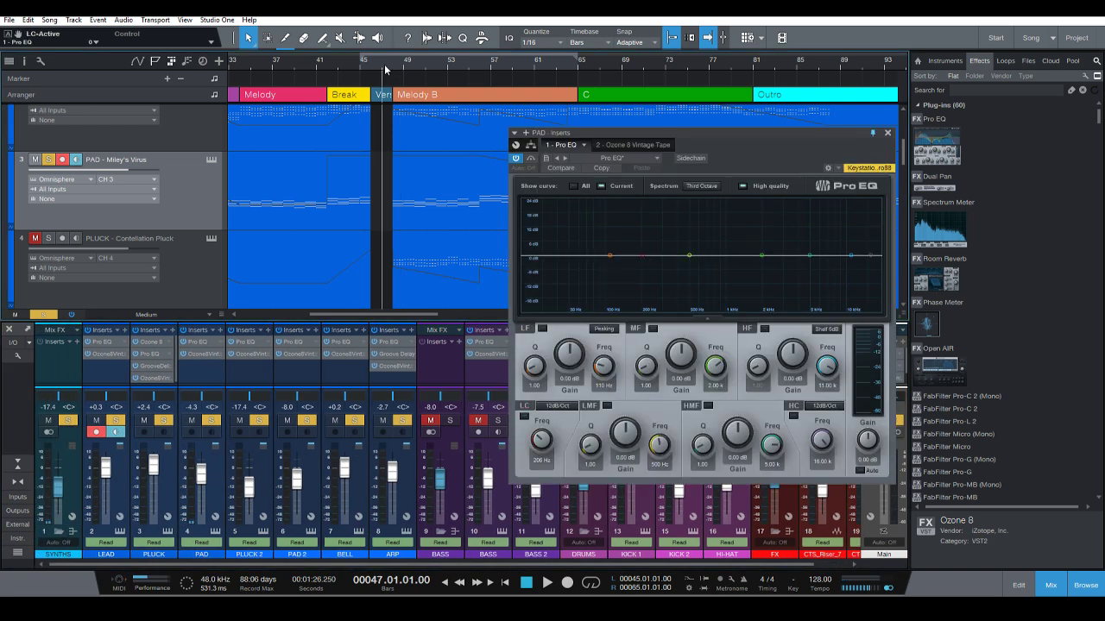
pyautogui.press('space')
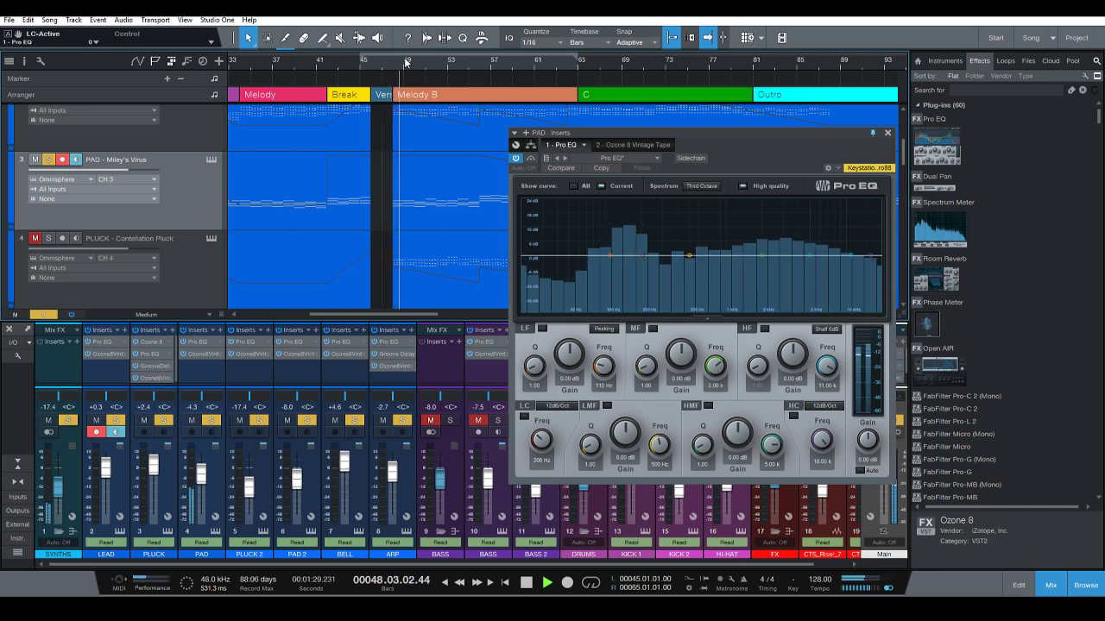
pyautogui.click(637, 259)
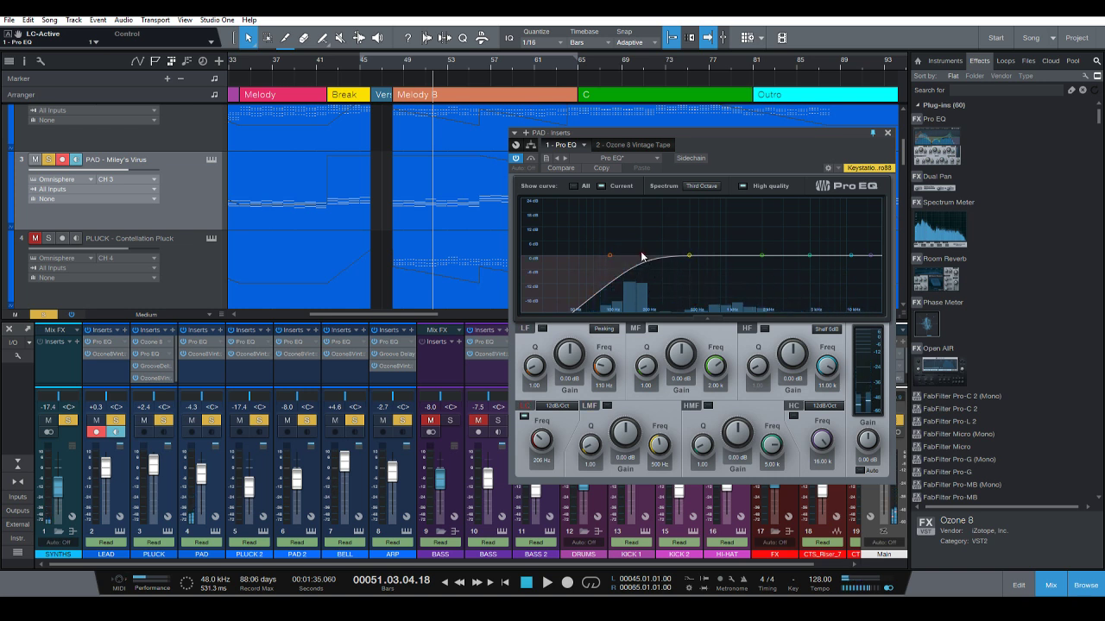
# Try raising the PAD channel's Pro EQ low-cut frequency to 683 Hz and listen to the start of Melody B.
pyautogui.moveTo(641, 257); pyautogui.dragTo(707, 258)
pyautogui.click(395, 66)
pyautogui.press('space')
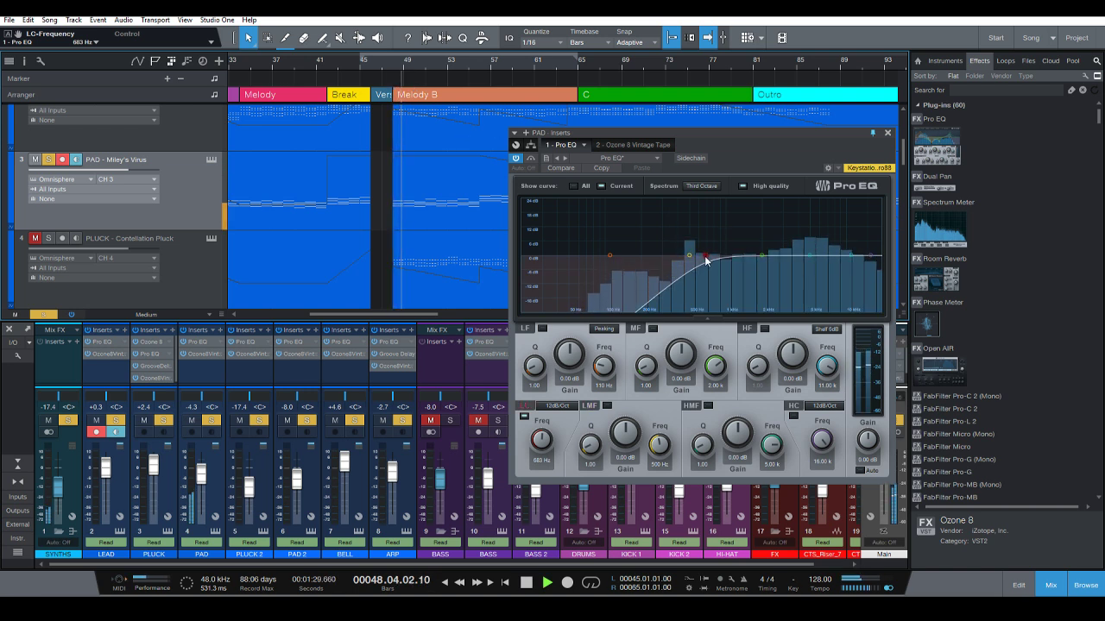
pyautogui.press('space')
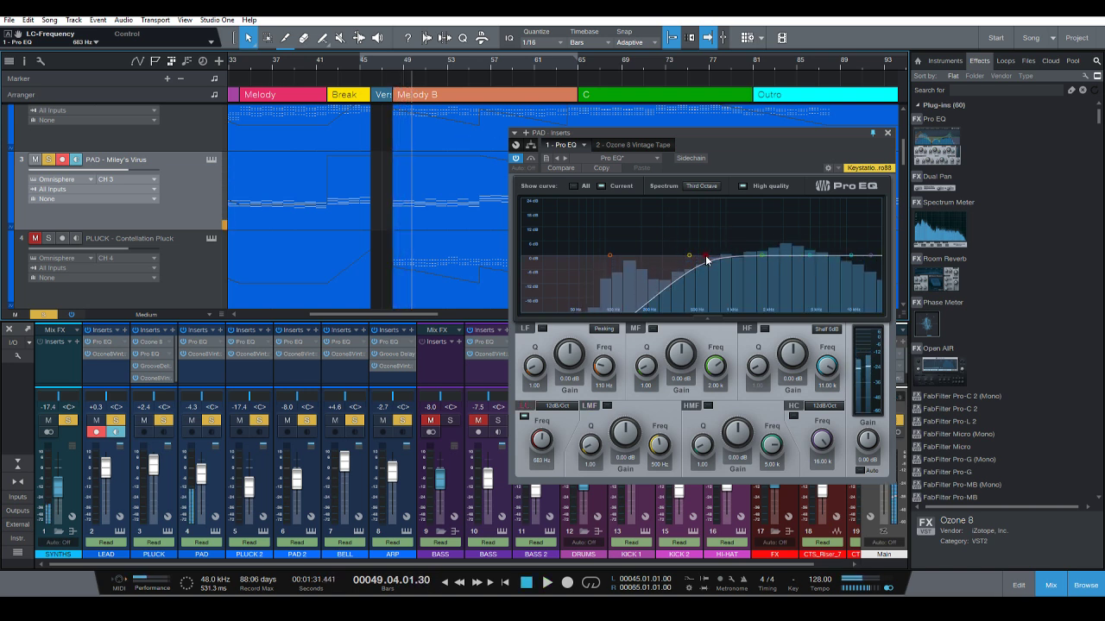
# Set the PAD channel's low-cut frequency back to 206 Hz, listen to the pad and close the Pro EQ.
pyautogui.moveTo(706, 258); pyautogui.dragTo(642, 246)
pyautogui.press('space')
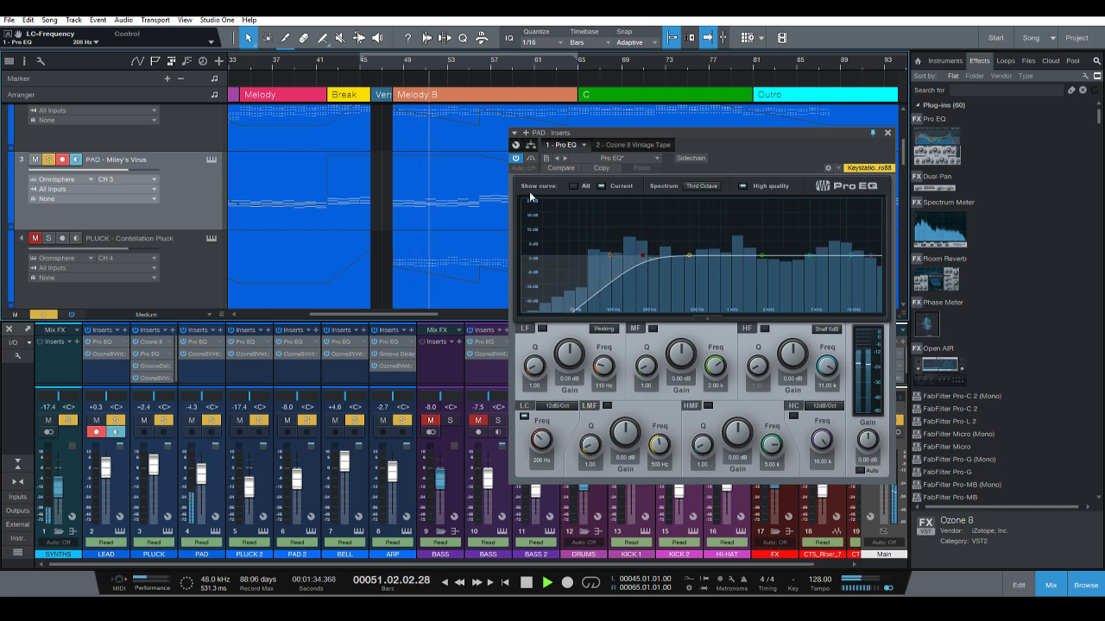
pyautogui.press('space')
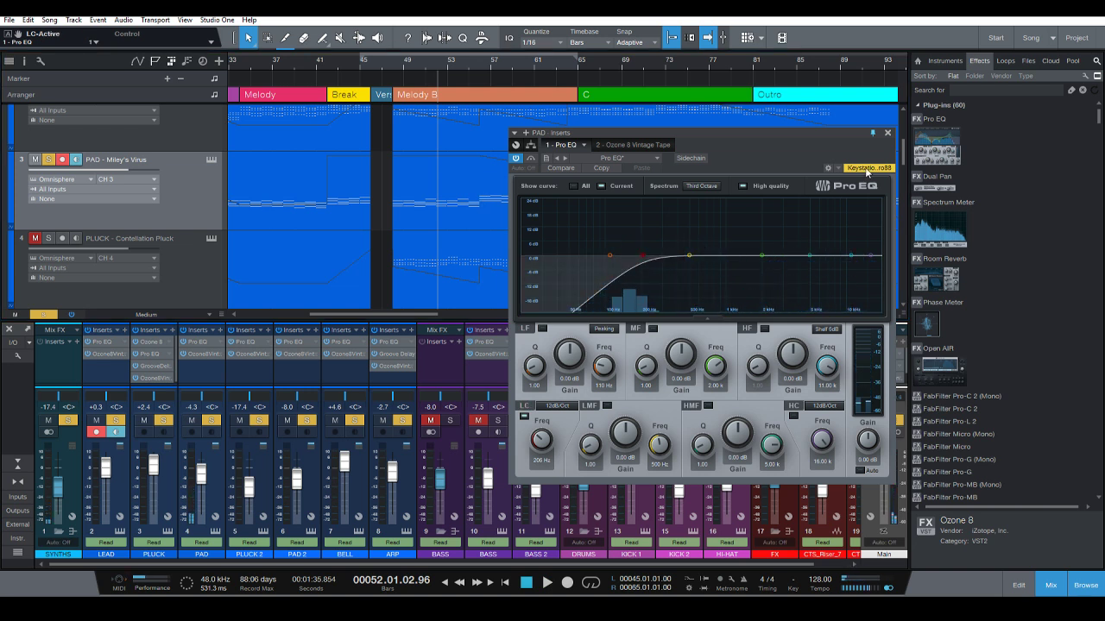
pyautogui.click(888, 132)
# Clear the solo on the PAD - Miley's Virus track and solo the PLUCK - Beyond Pluck track.
pyautogui.scroll(3, 566, 169)
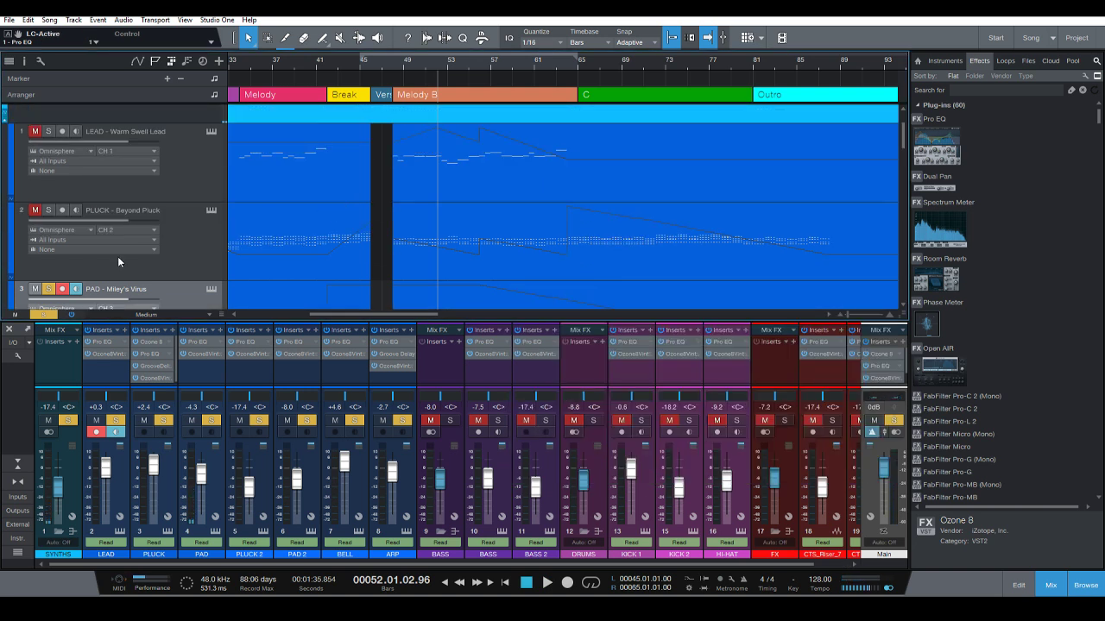
pyautogui.click(152, 230)
pyautogui.click(177, 218)
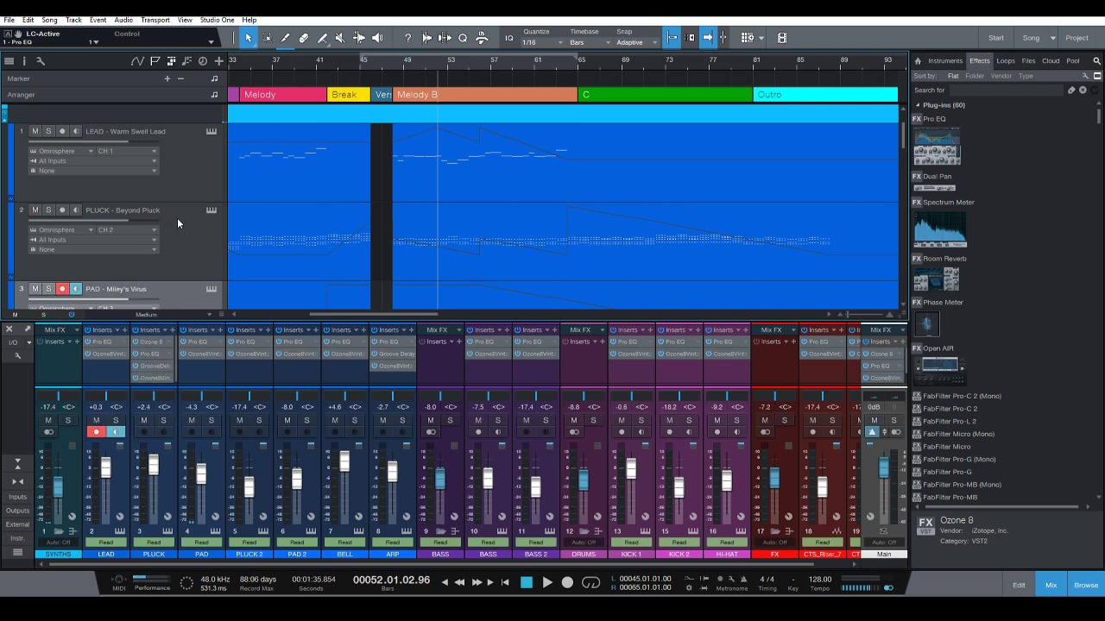
pyautogui.scroll(-4, 254, 270)
pyautogui.scroll(5, 302, 207)
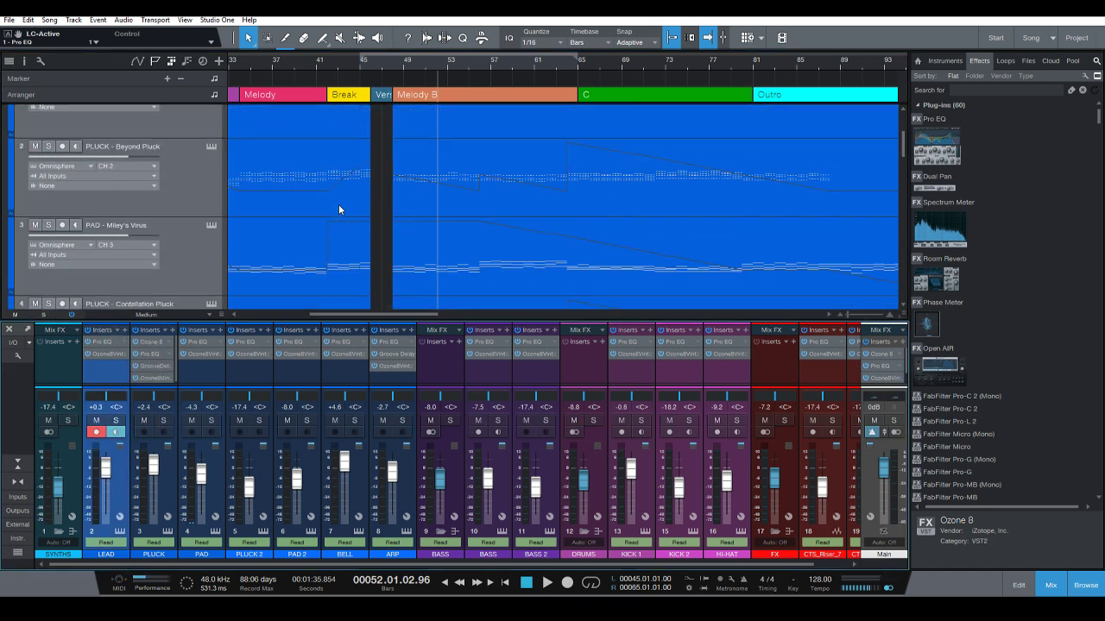
pyautogui.click(204, 259)
pyautogui.click(48, 232)
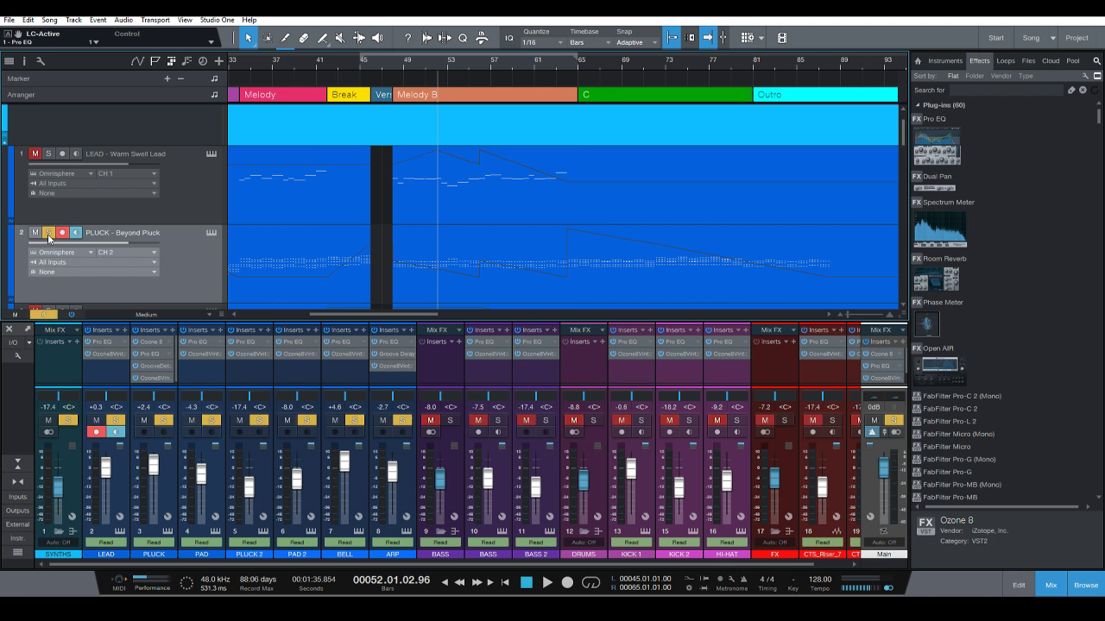
# Move the playhead to bar 48, clear the SYNTHS solo and solo only the PLUCK channel in the mixer.
pyautogui.click(388, 62)
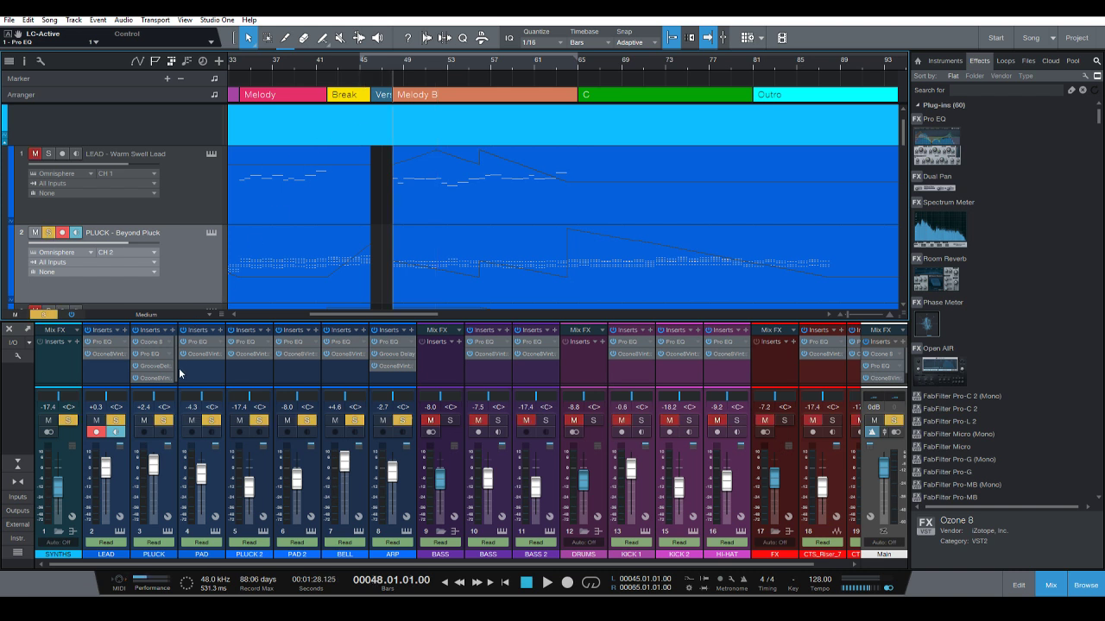
pyautogui.click(68, 420)
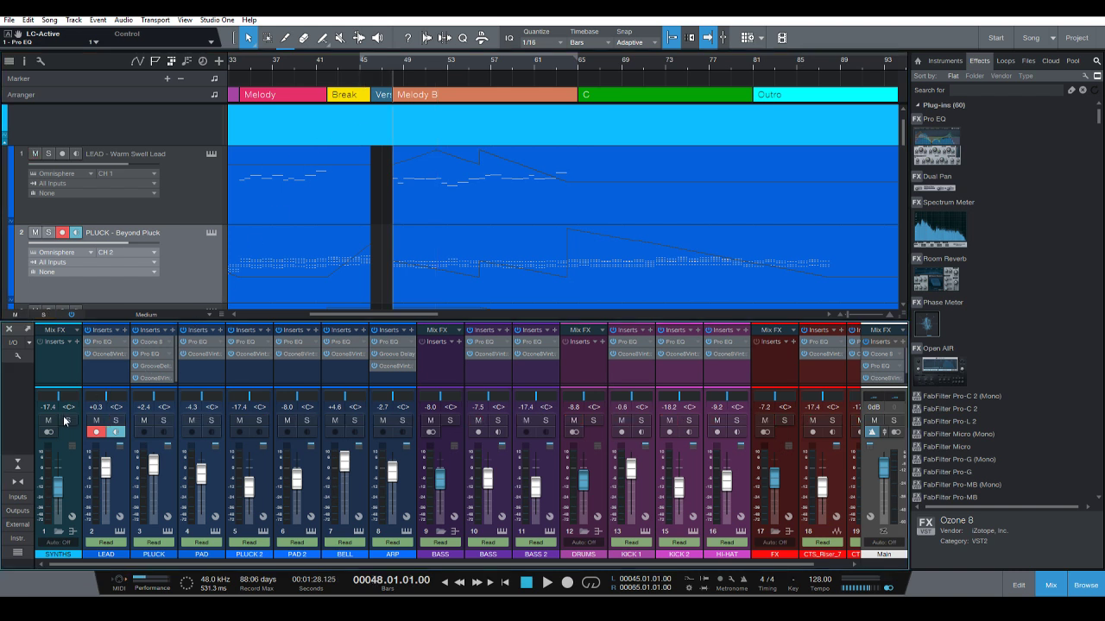
pyautogui.click(164, 421)
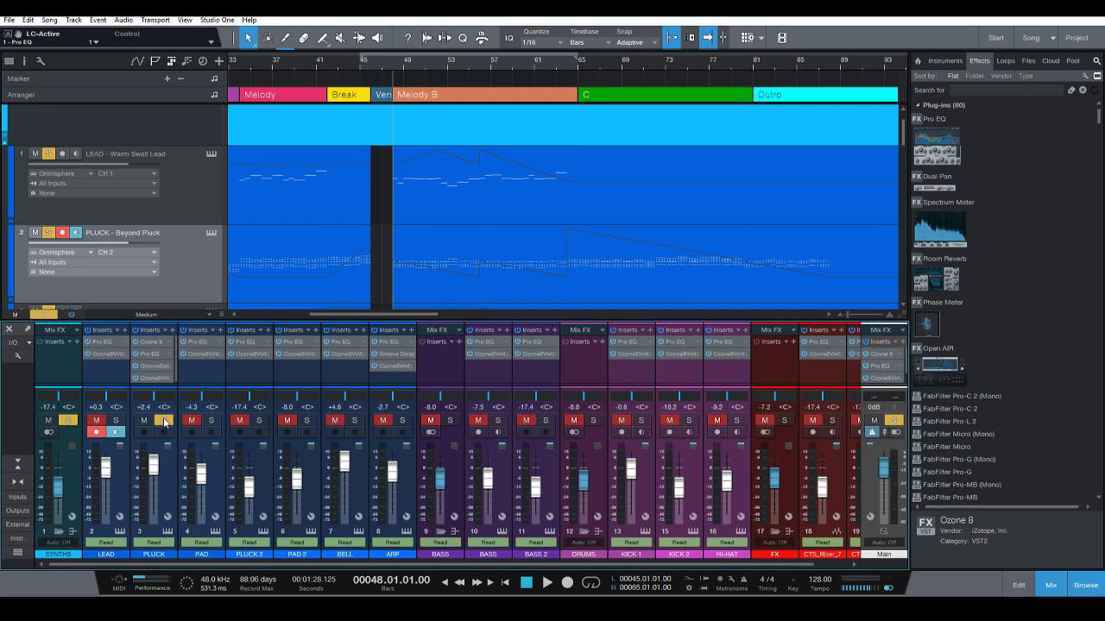
# Open the PLUCK channel's Pro EQ, listen with its low cut switched off and switch the low cut on again.
pyautogui.click(152, 355)
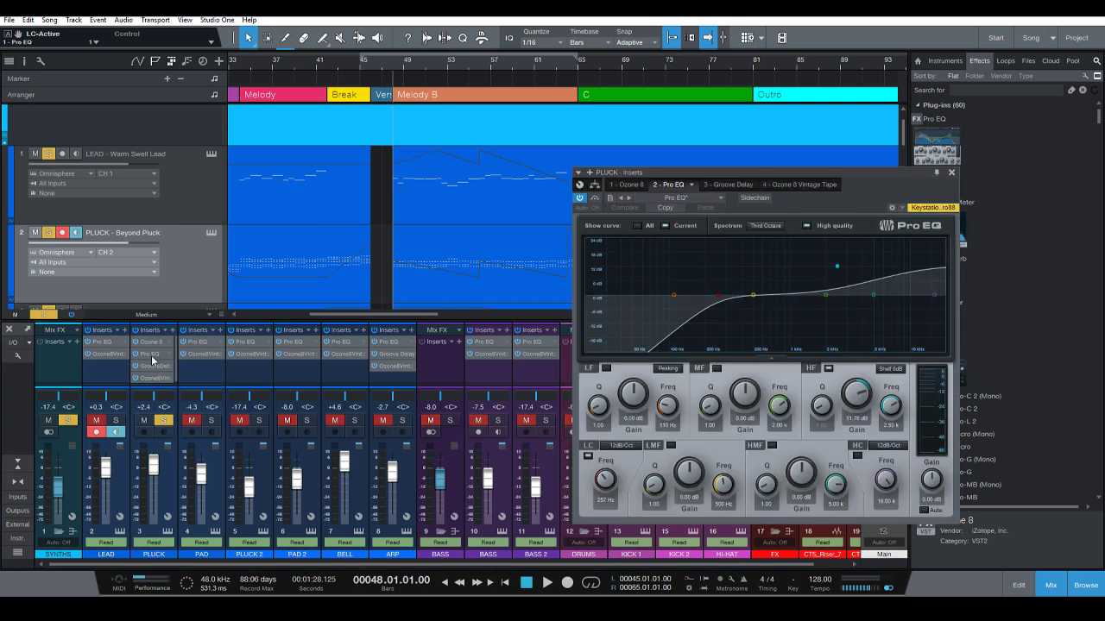
pyautogui.click(719, 295)
pyautogui.scroll(3, 406, 74)
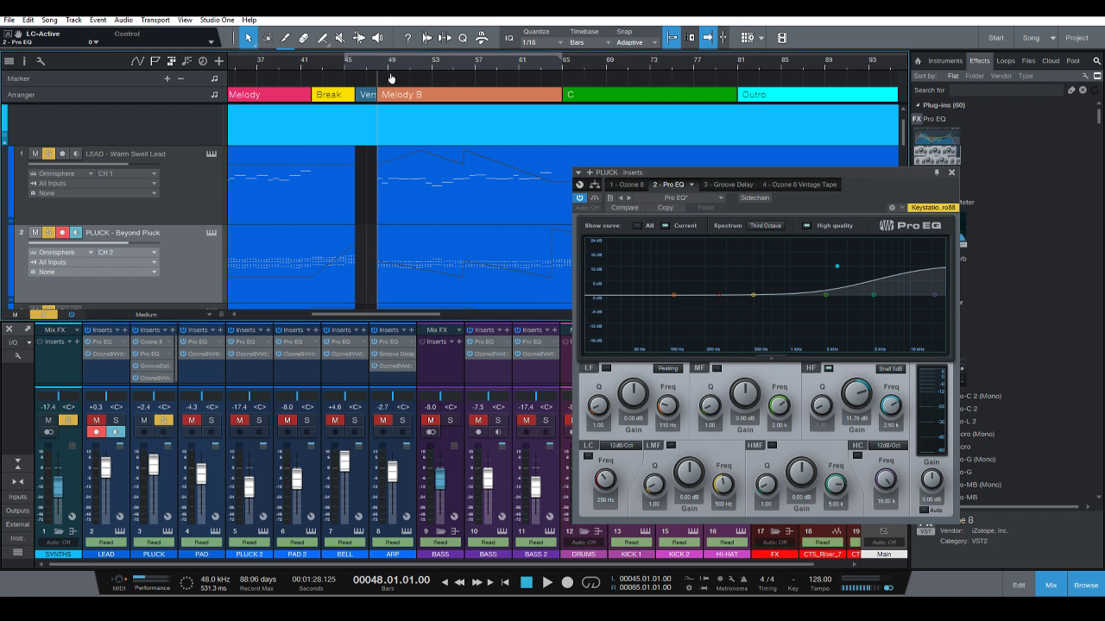
pyautogui.press('space')
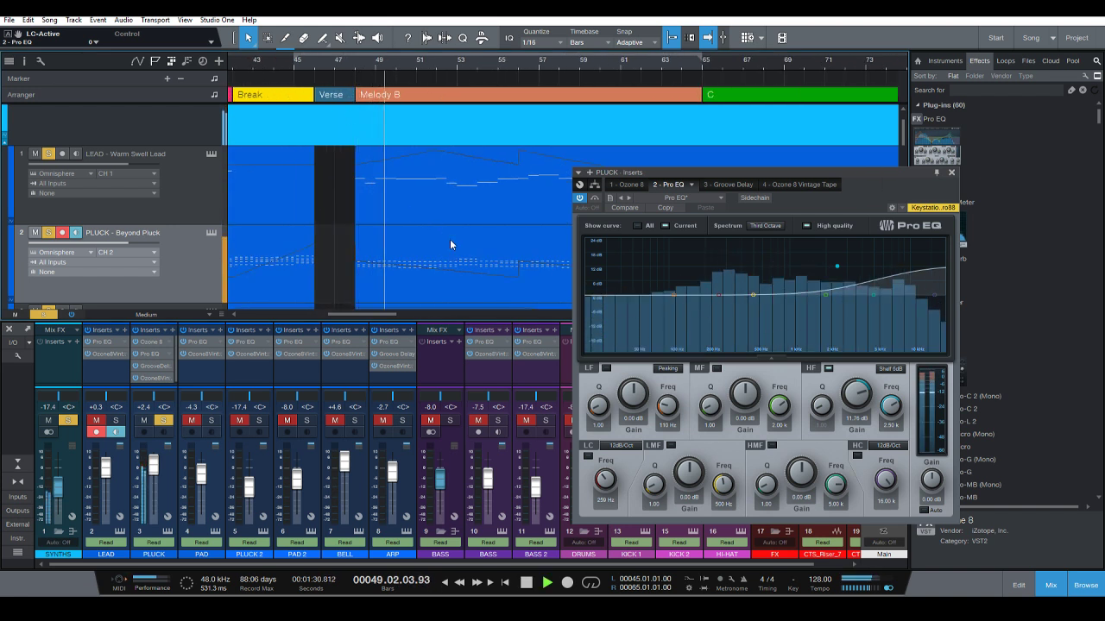
pyautogui.press('space')
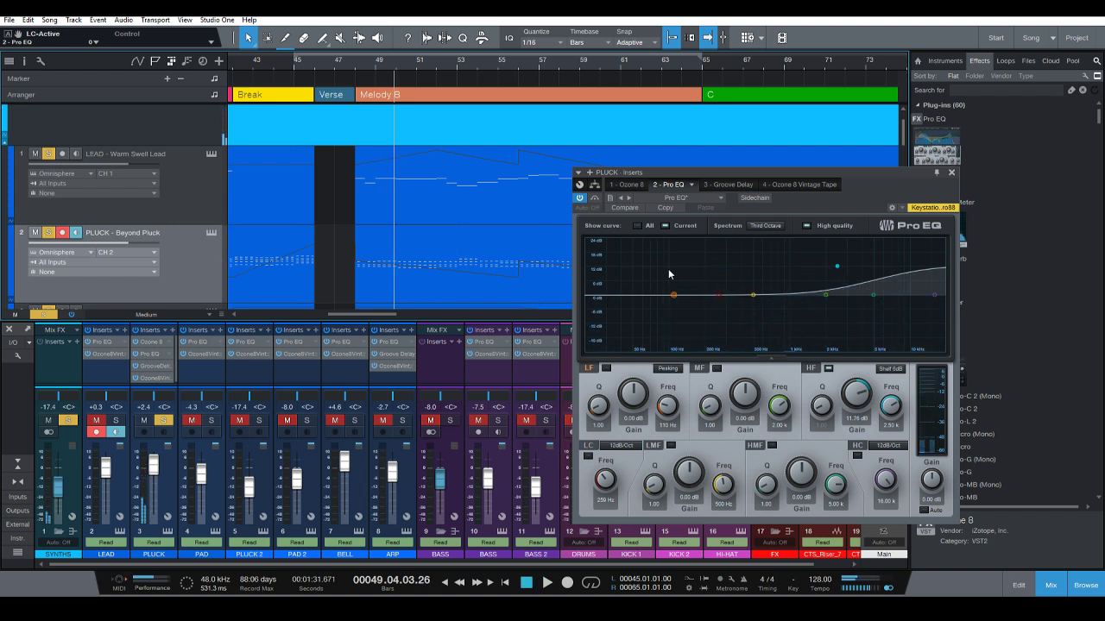
pyautogui.doubleClick(715, 298)
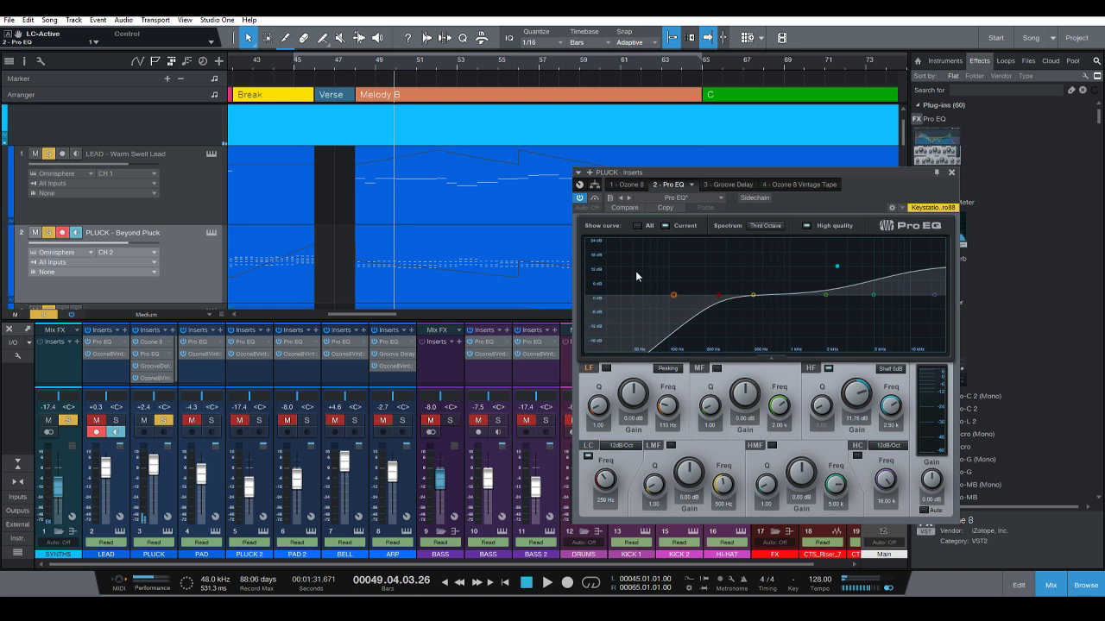
# Replay the pluck around the start of Melody B with the low cut active and close the Pro EQ.
pyautogui.moveTo(382, 61); pyautogui.dragTo(341, 57)
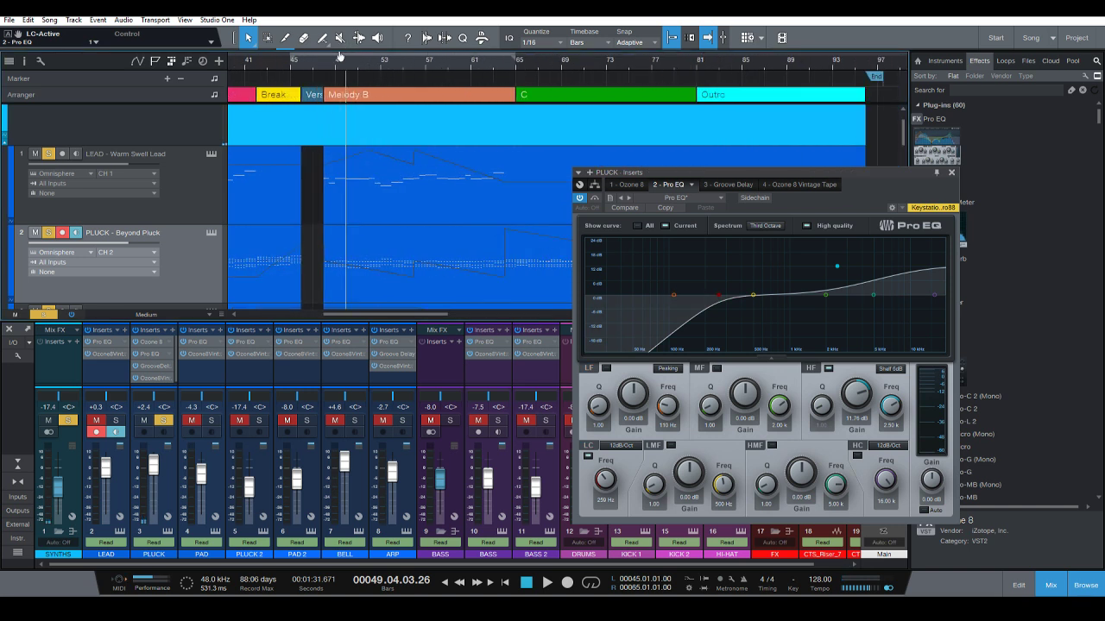
pyautogui.click(319, 66)
pyautogui.press('space')
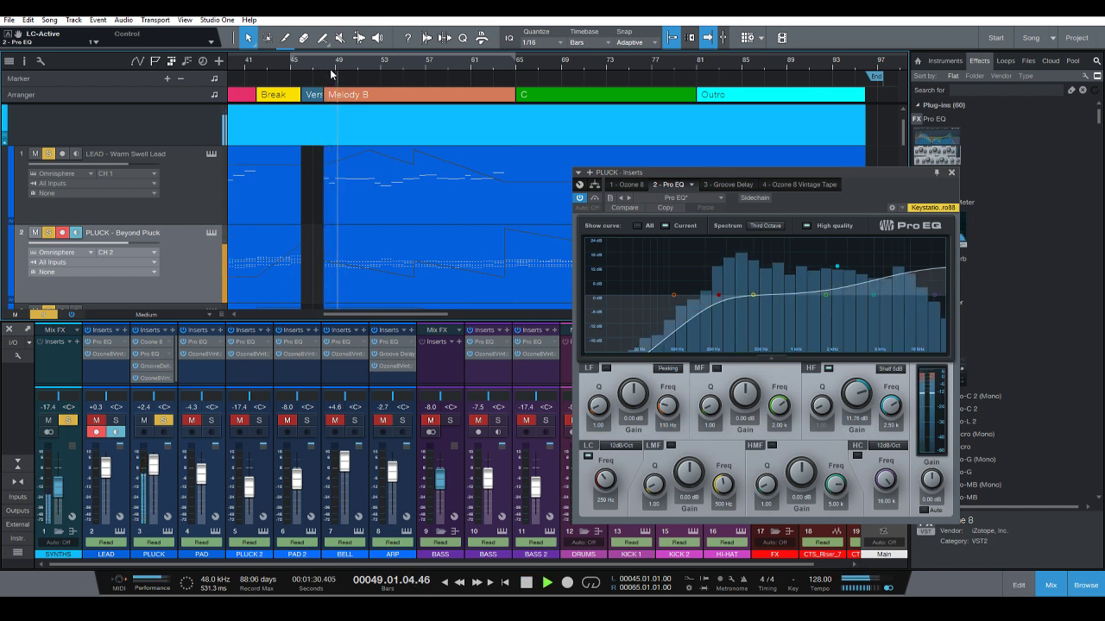
pyautogui.press('space')
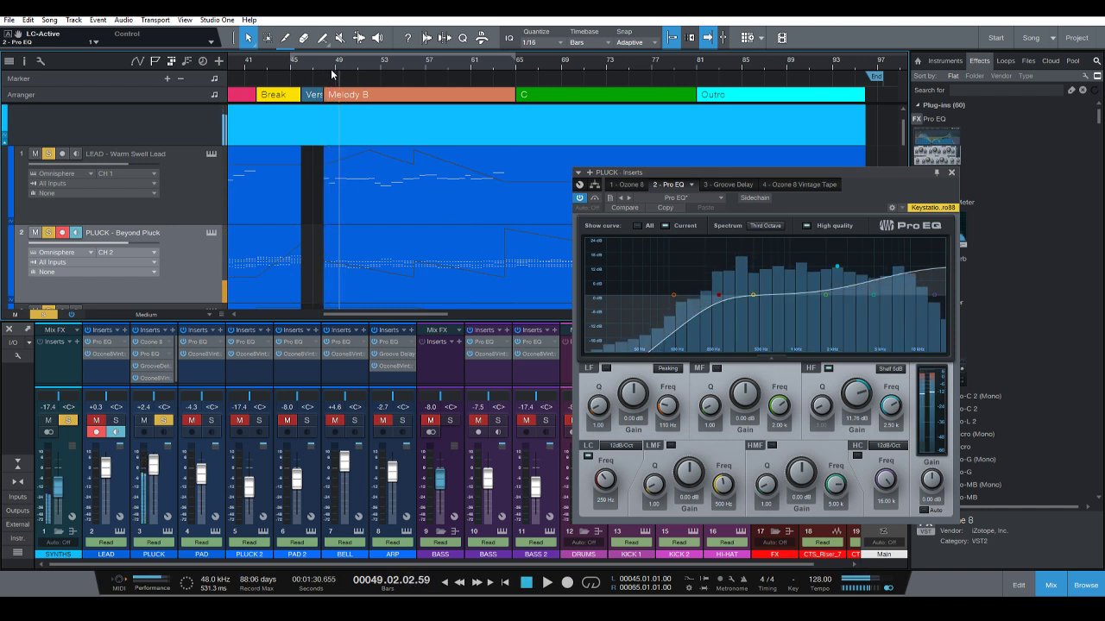
pyautogui.click(951, 173)
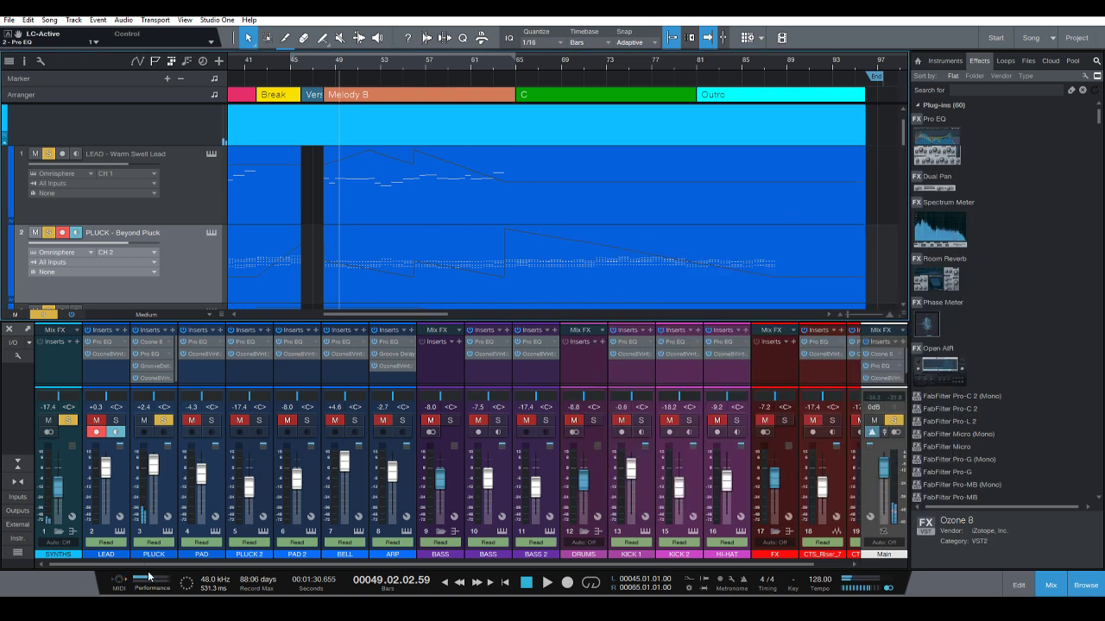
# Reduce the track heights to Tiny and hide the browser and mixer, fitting the whole song in the arrangement.
pyautogui.hotkey('shift', 'w')
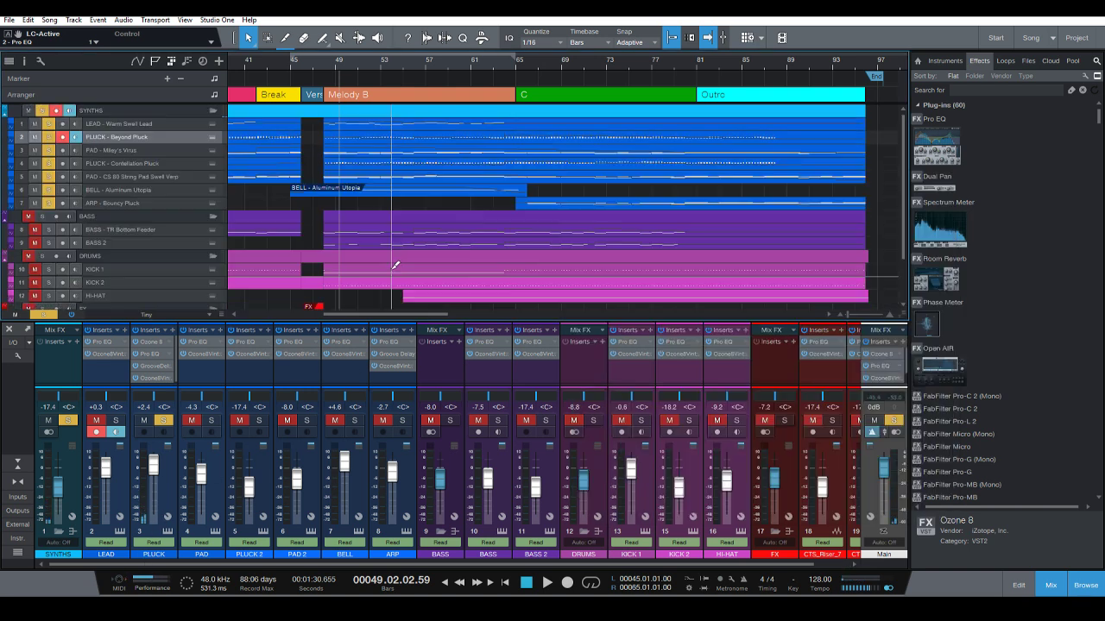
pyautogui.scroll(1, 395, 265)
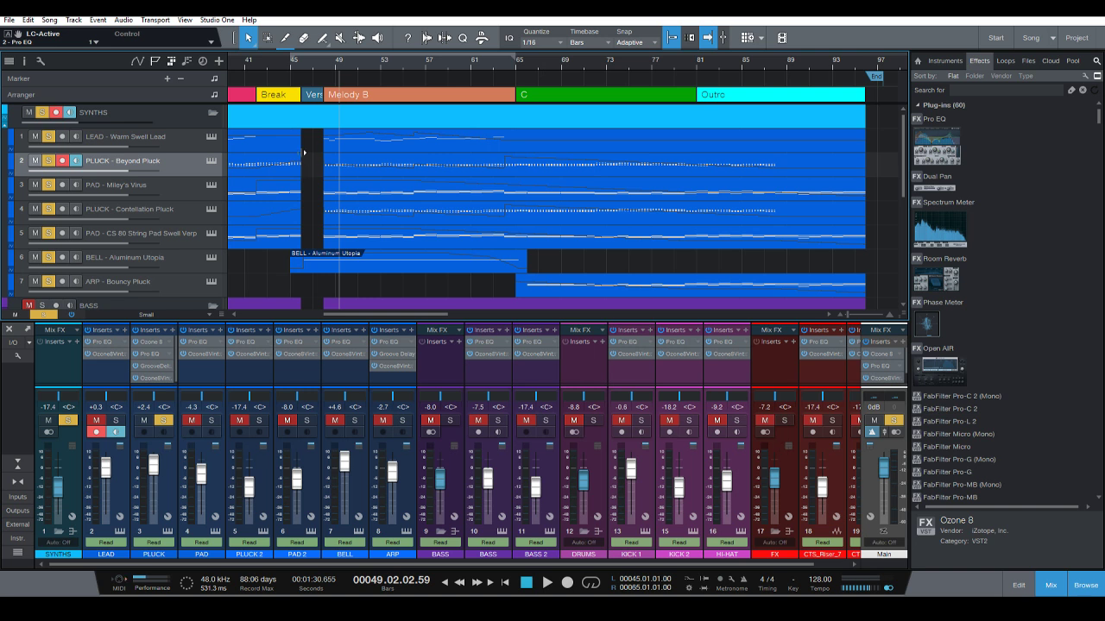
pyautogui.moveTo(309, 68); pyautogui.dragTo(411, 40)
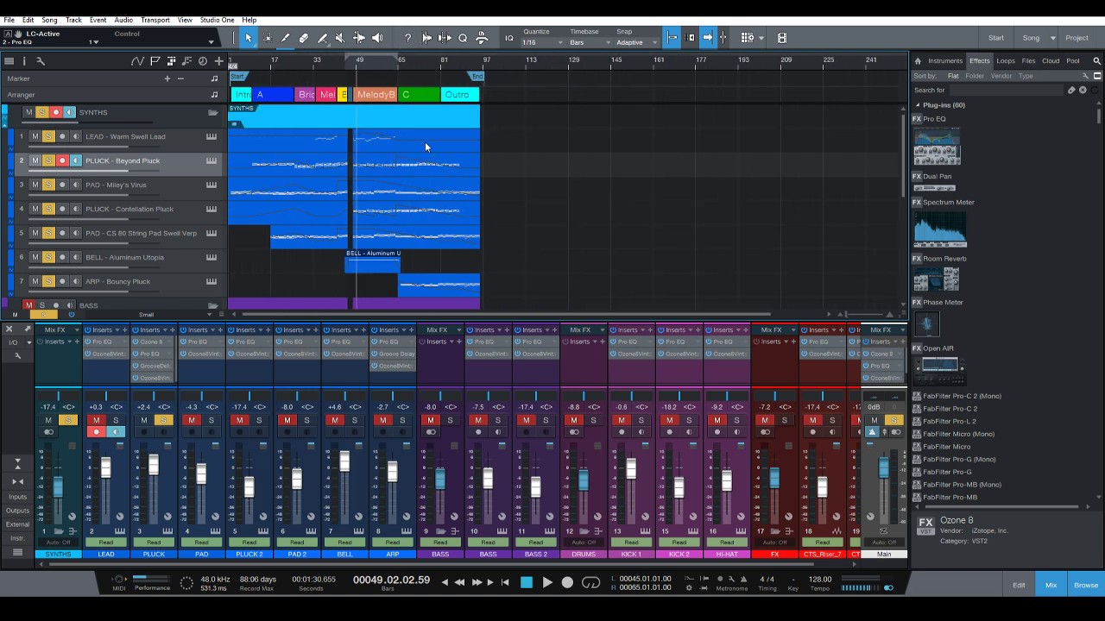
pyautogui.scroll(-3, 532, 177)
pyautogui.scroll(-2, 531, 177)
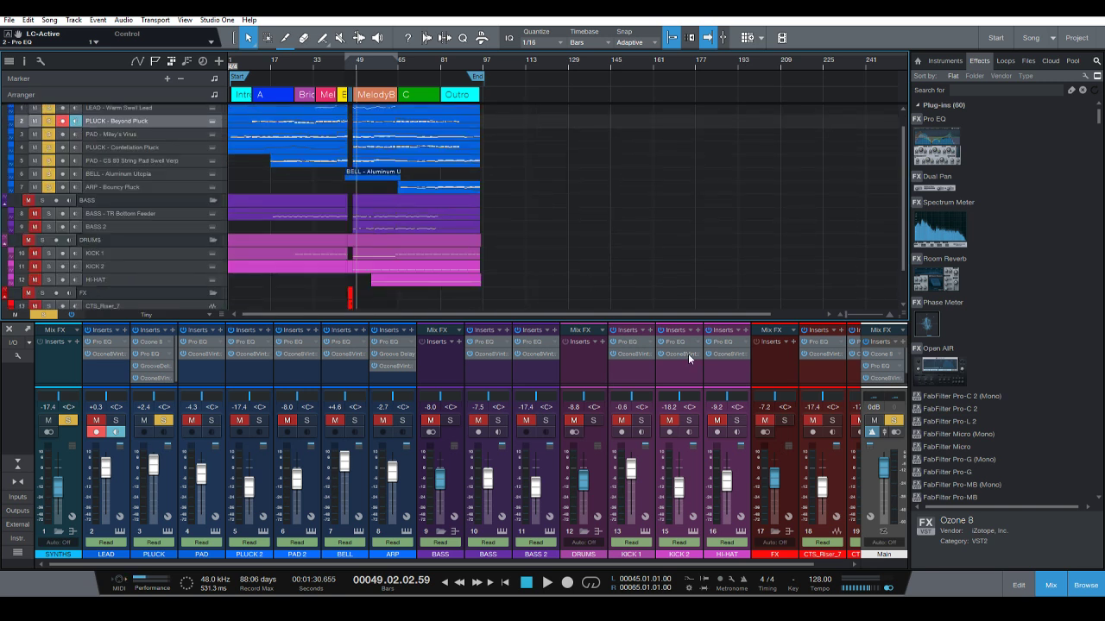
pyautogui.click(1078, 590)
pyautogui.click(1050, 586)
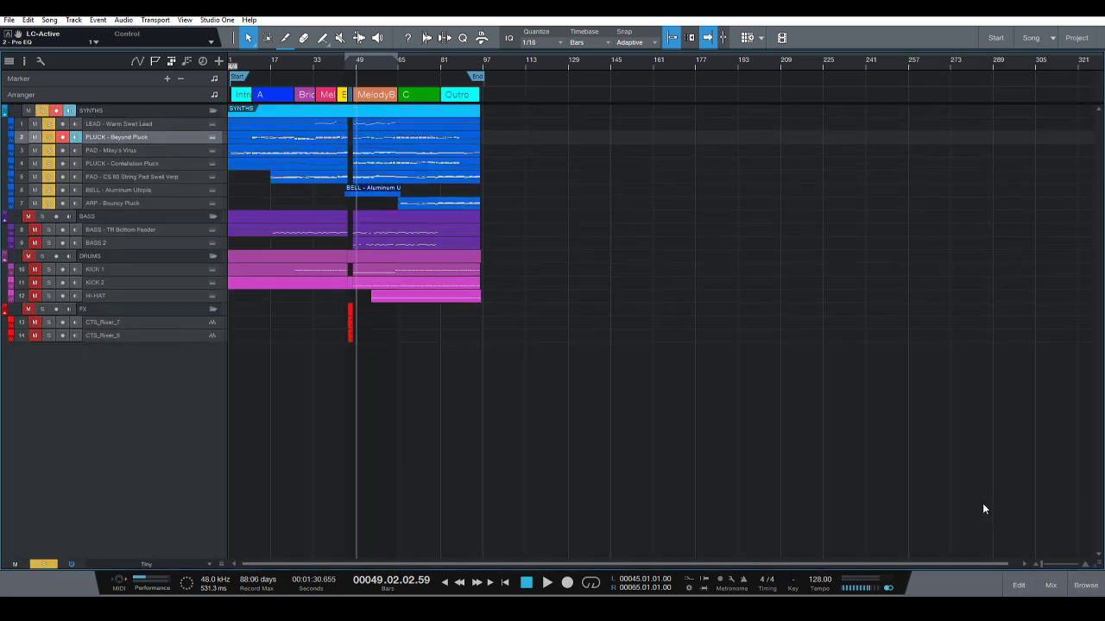
pyautogui.hotkey('shift', 'z')
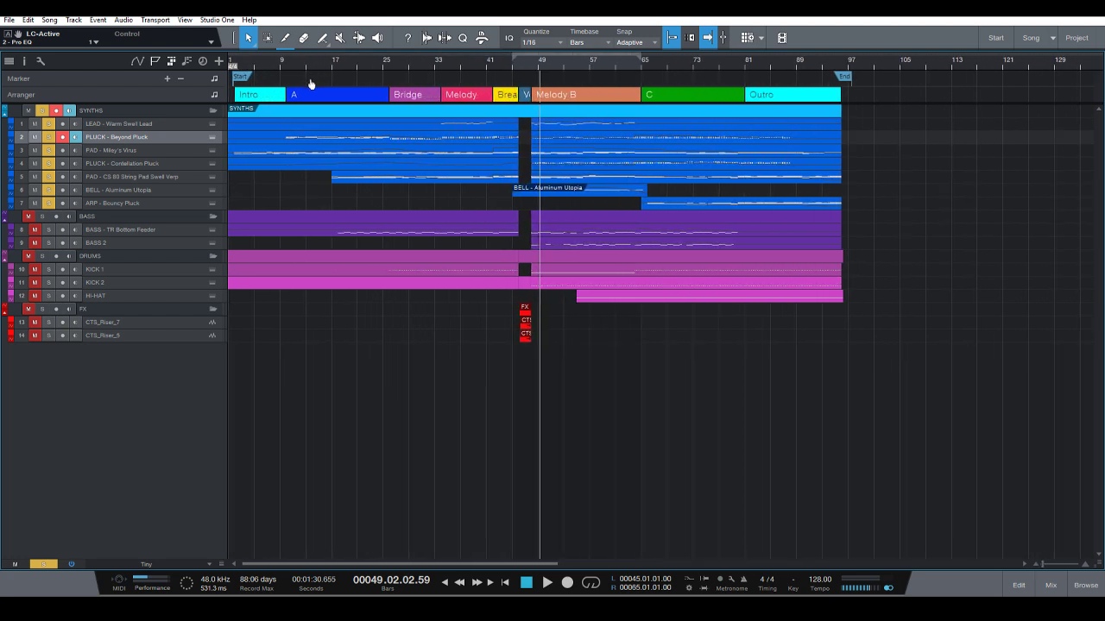
# Clear the solos on the SYNTHS and BASS folder tracks.
pyautogui.click(42, 216)
pyautogui.click(29, 216)
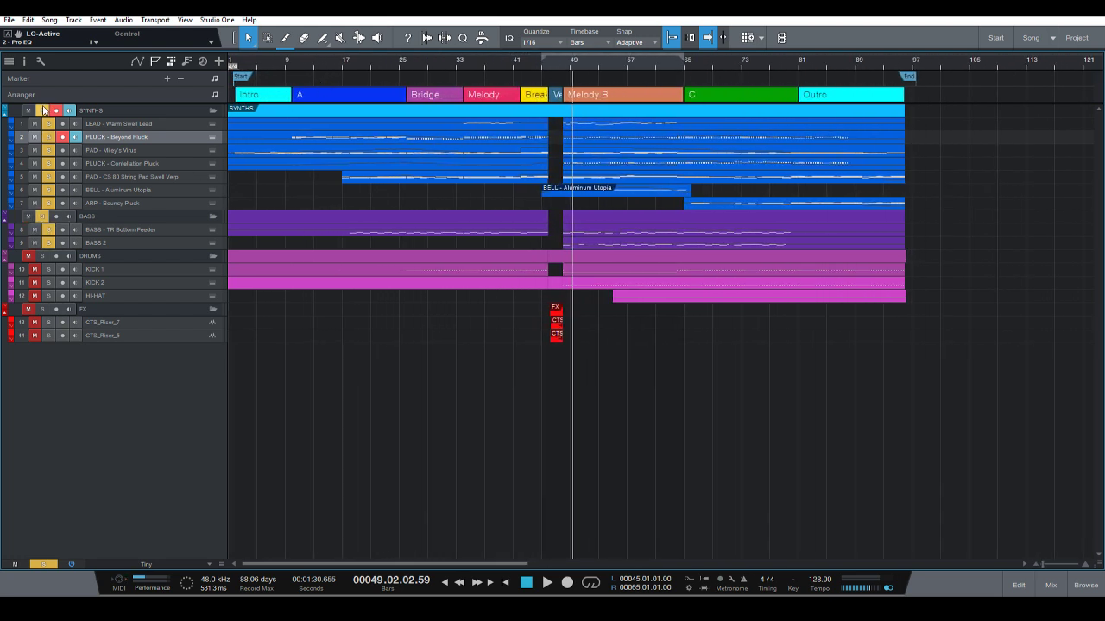
pyautogui.click(41, 111)
pyautogui.click(41, 216)
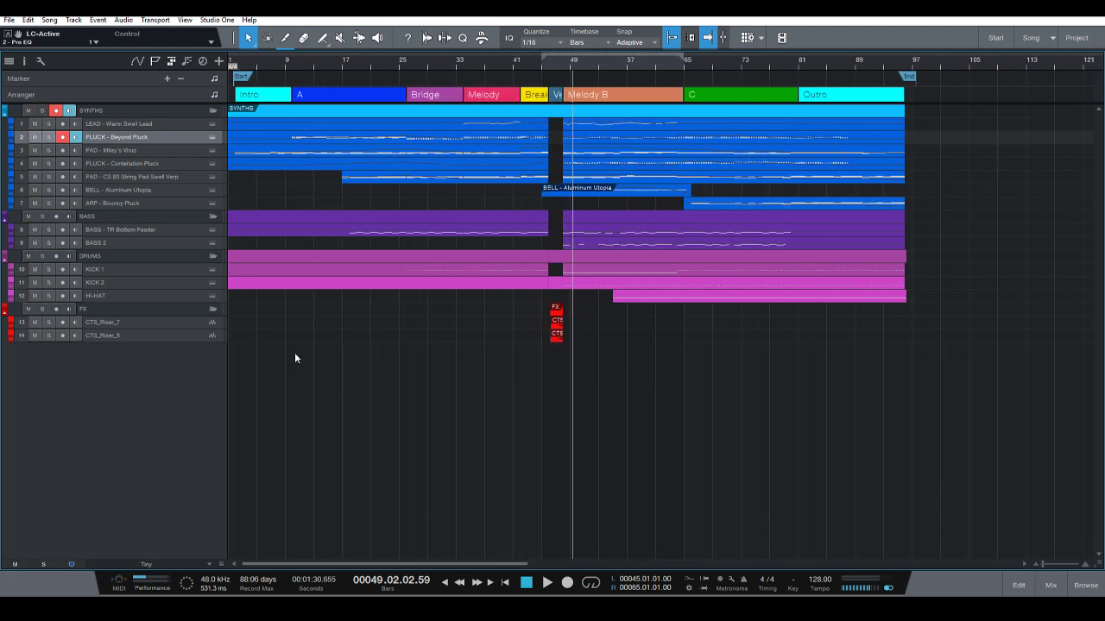